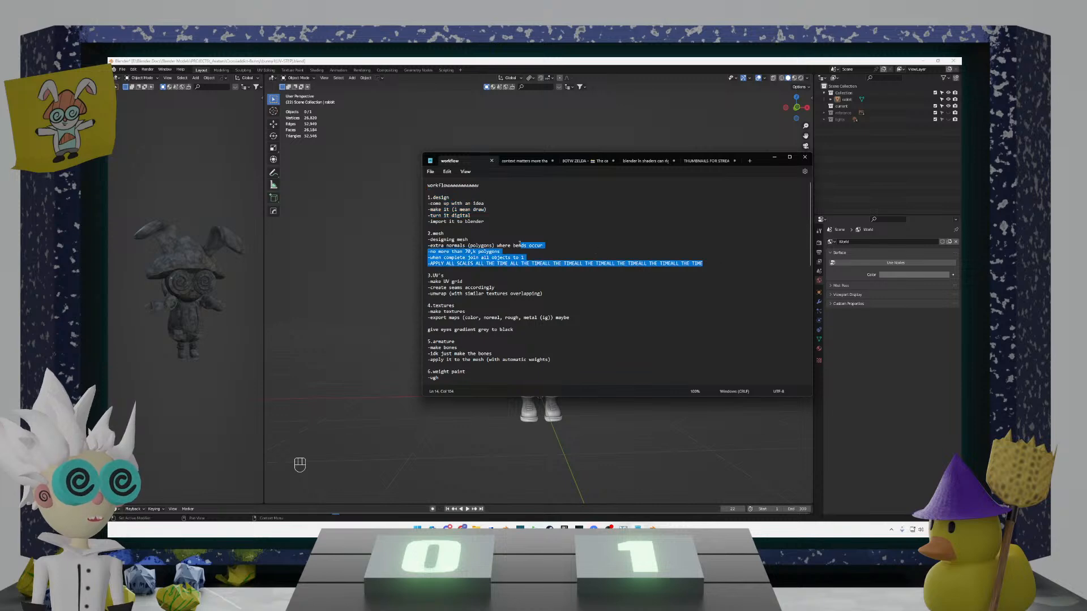
Step: Review the "3.UV's" section of the workflow notes, covering the UV grid, seams and unwrapping with similar textures overlapping
left_click(524, 274)
left_click_drag(555, 296, 428, 275)
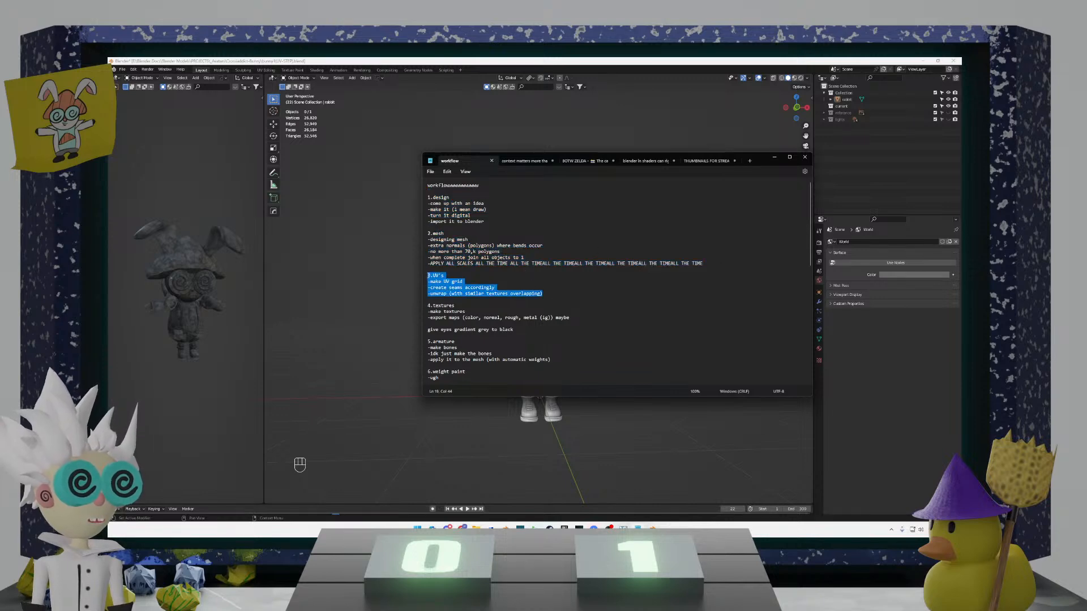
left_click(446, 288)
left_click_drag(499, 287, 428, 287)
left_click(464, 293)
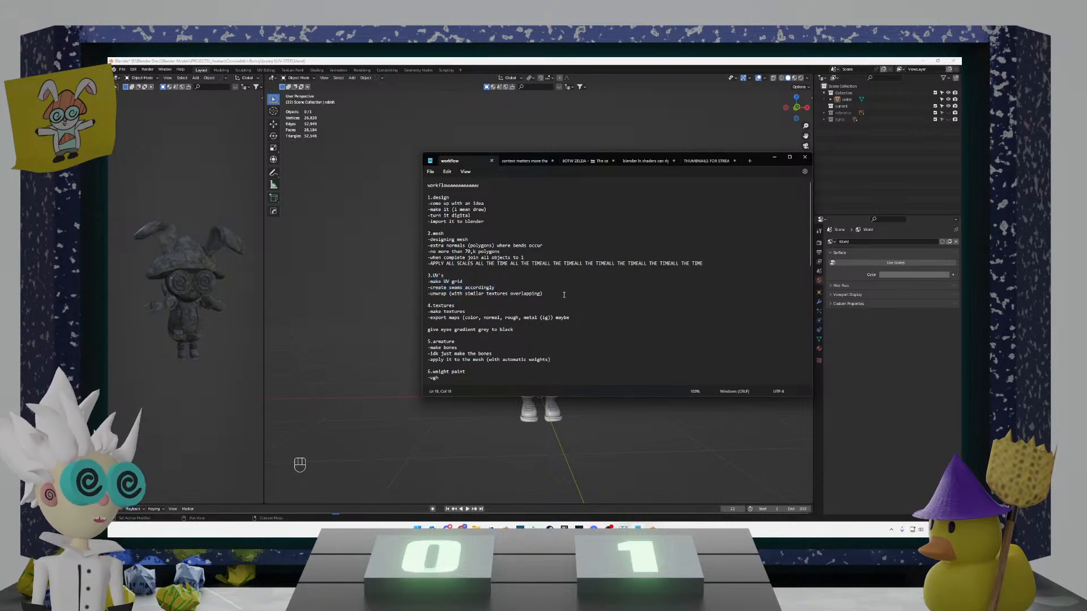
left_click_drag(563, 294, 429, 293)
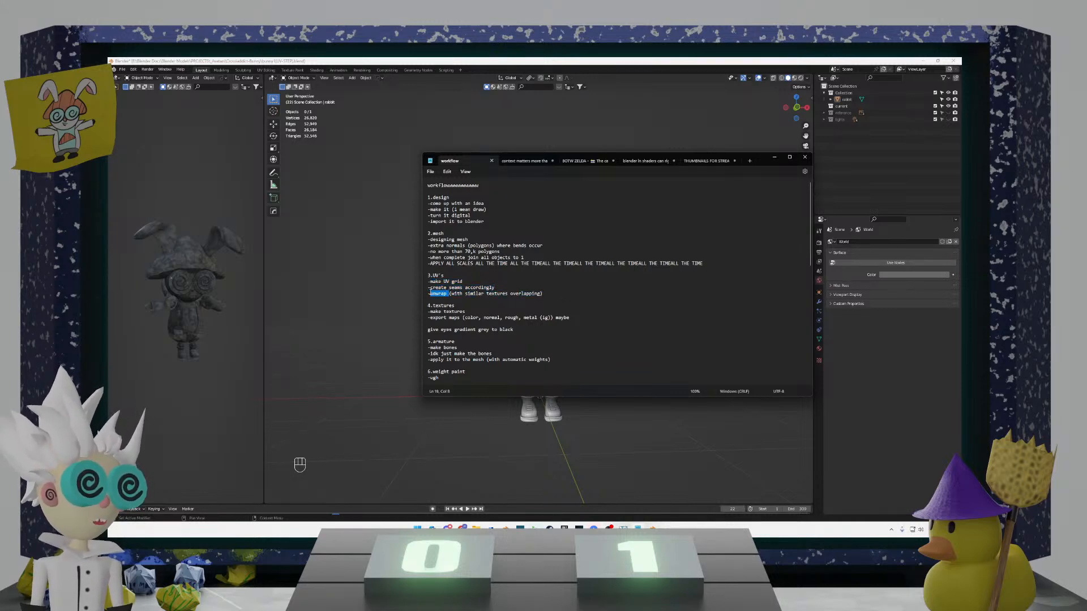
left_click(480, 294)
left_click_drag(557, 295, 450, 293)
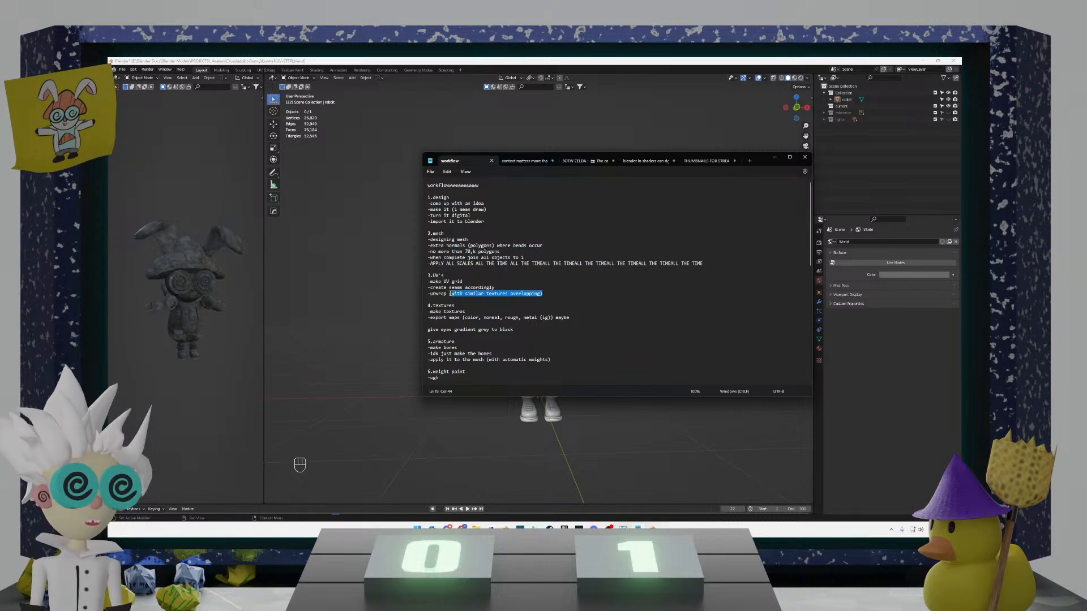
left_click(475, 294)
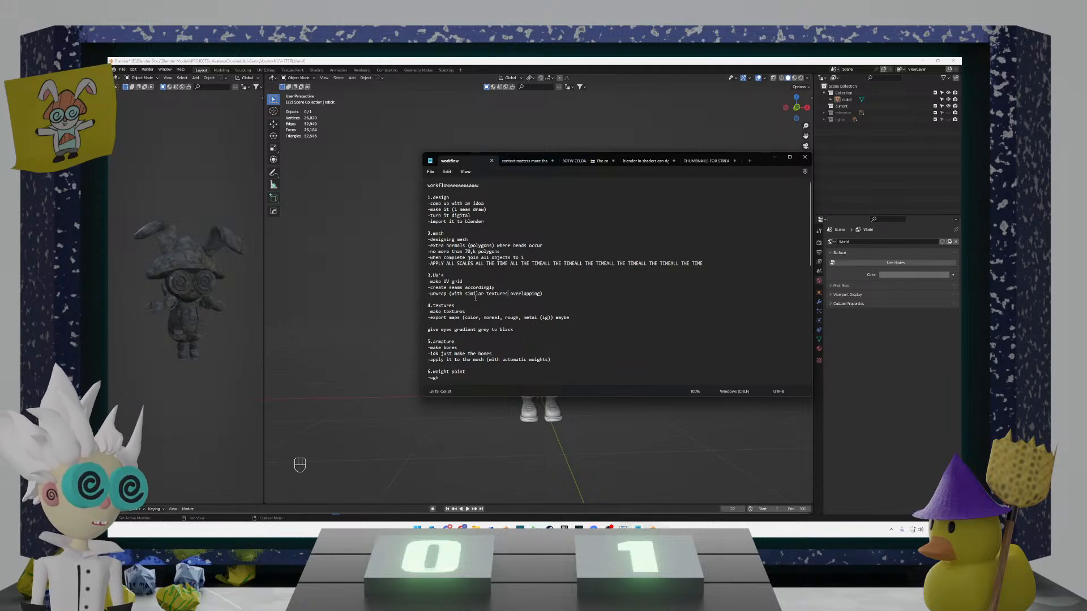
left_click_drag(452, 293, 541, 297)
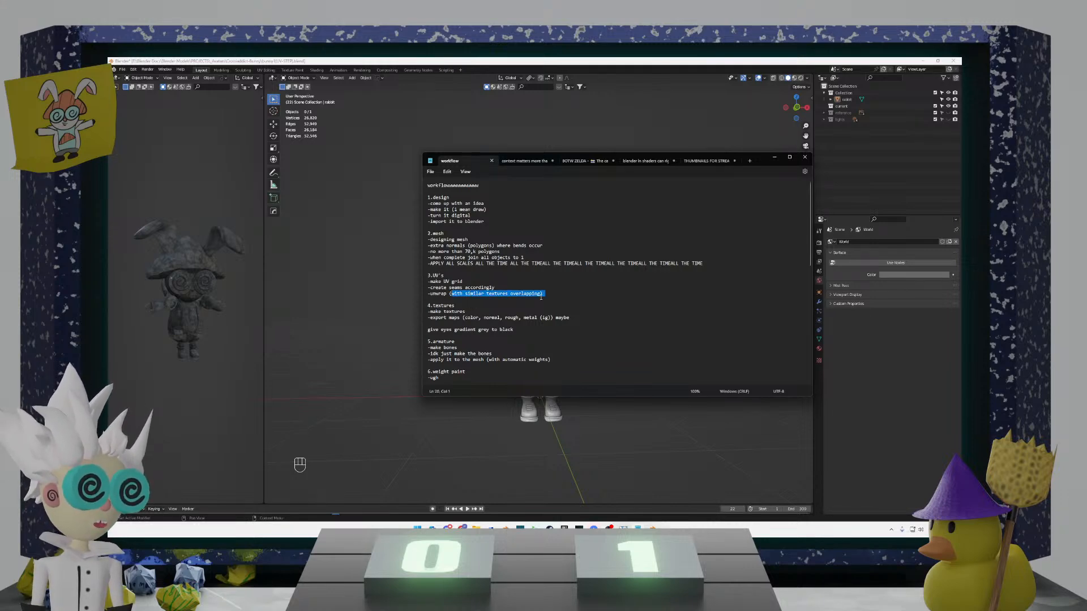
left_click(504, 295)
Step: Switch to Blender, open the rabbit mesh for editing in the UV Editing workspace, and select all its geometry to display its UV islands
left_click(363, 287)
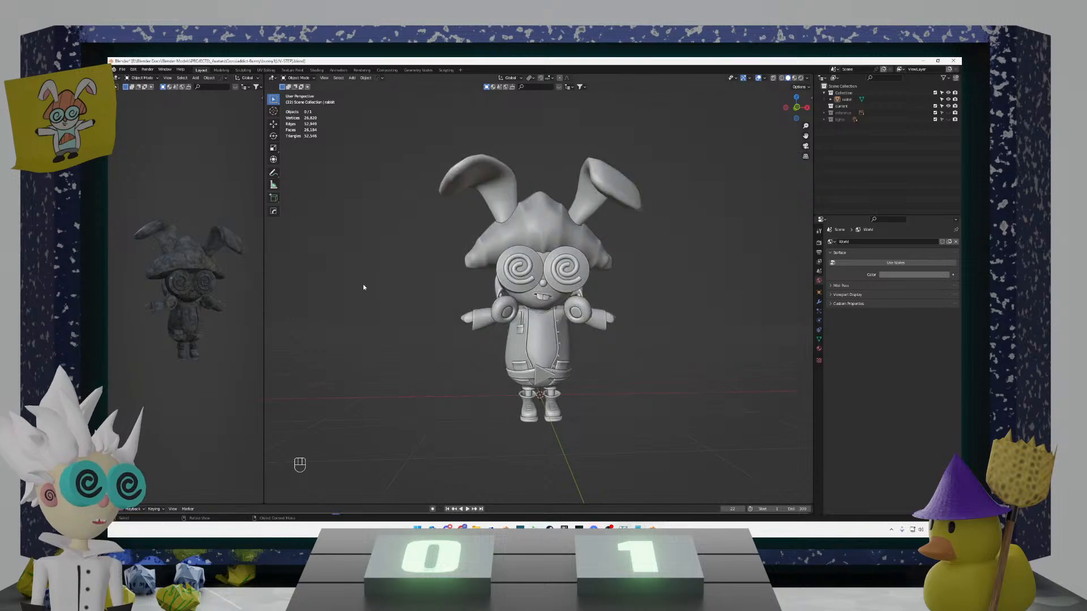
left_click(265, 70)
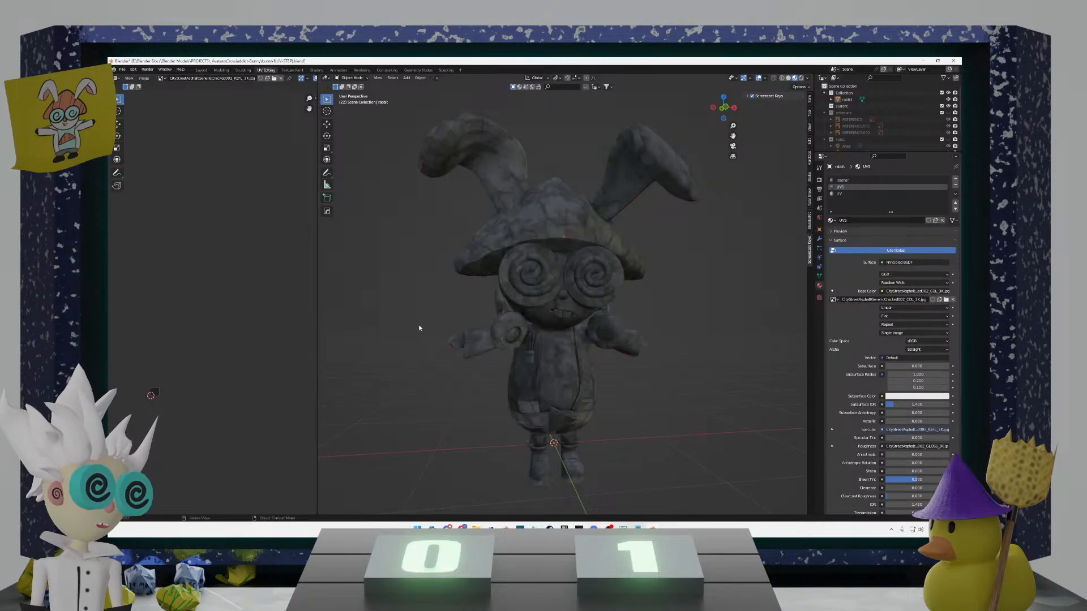
middle_click_drag(444, 332, 697, 336)
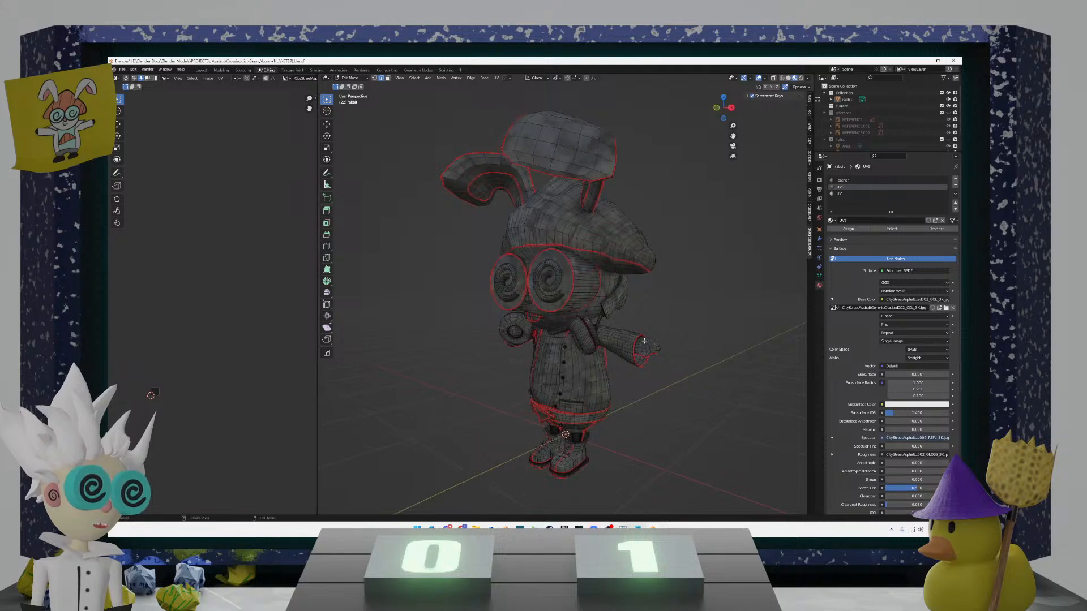
key("a")
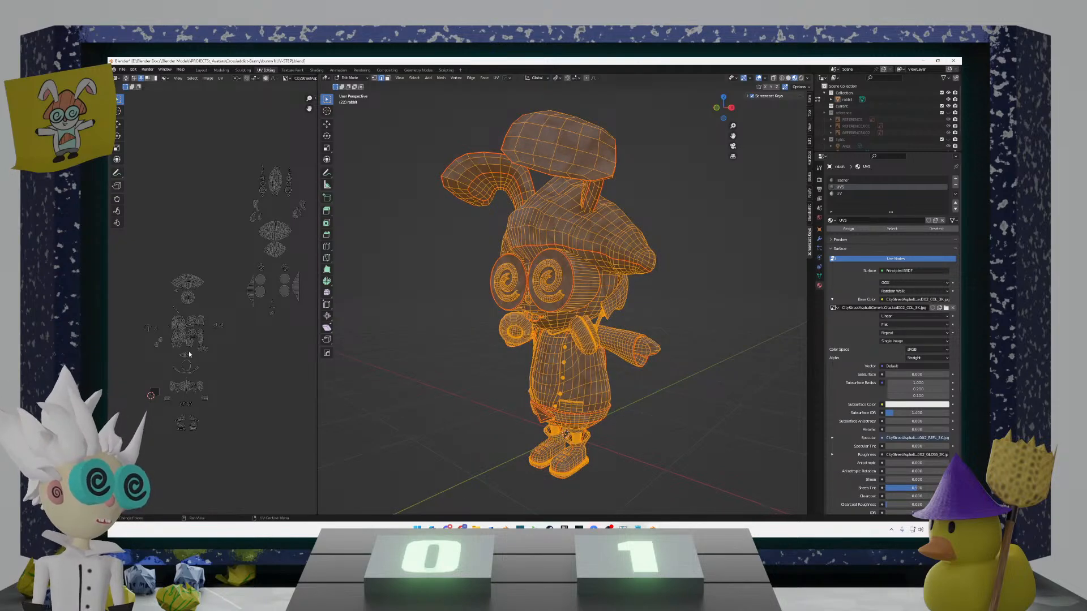
middle_click_drag(191, 352, 245, 254)
scroll(248, 328, "up", 4)
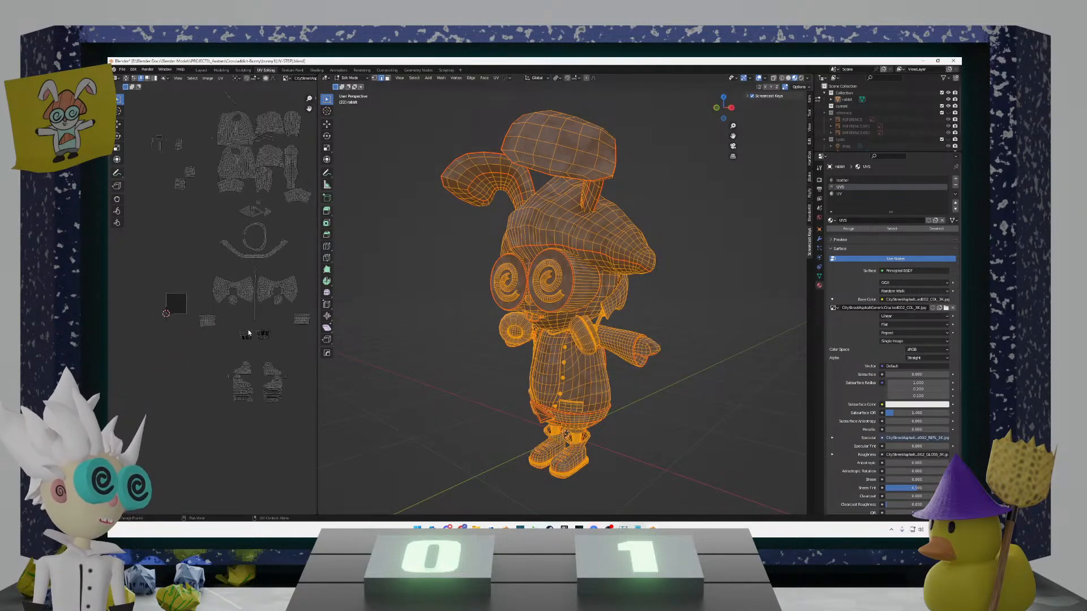
scroll(248, 333, "up", 2)
scroll(248, 333, "up", 2)
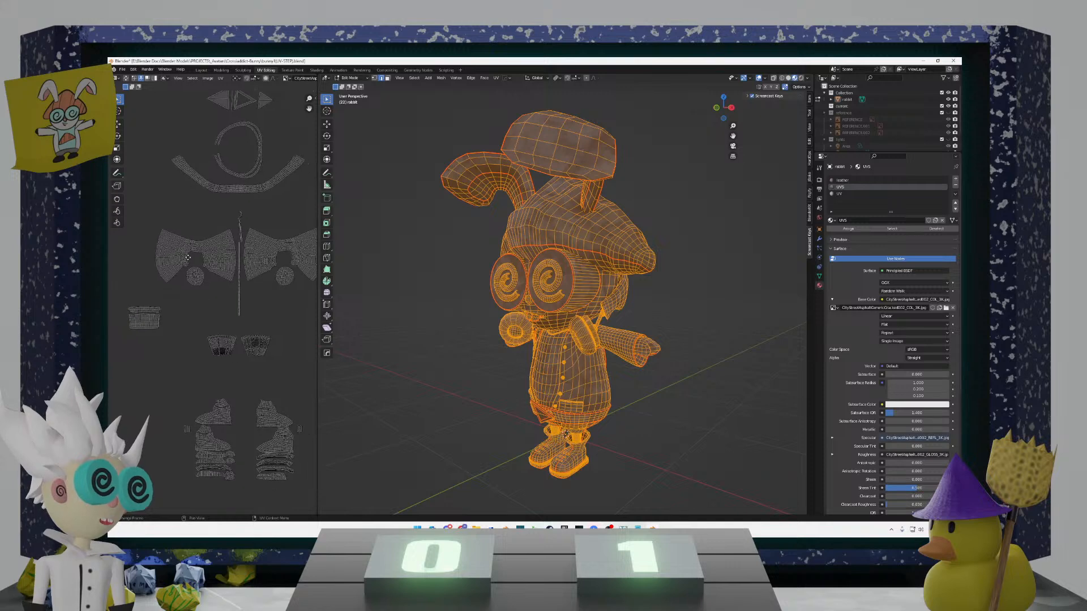
scroll(216, 297, "down", 8)
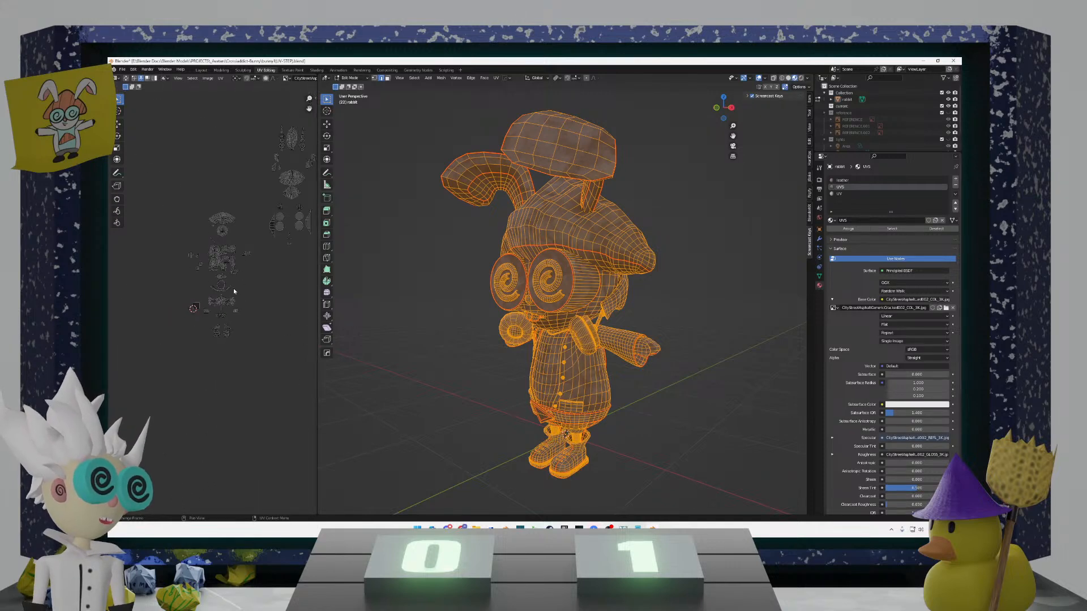
middle_click_drag(233, 287, 193, 318)
Step: Switch to the workflow notes and add the line "-save as texture & add part names in GIMP" to the UV's section
left_click(637, 527)
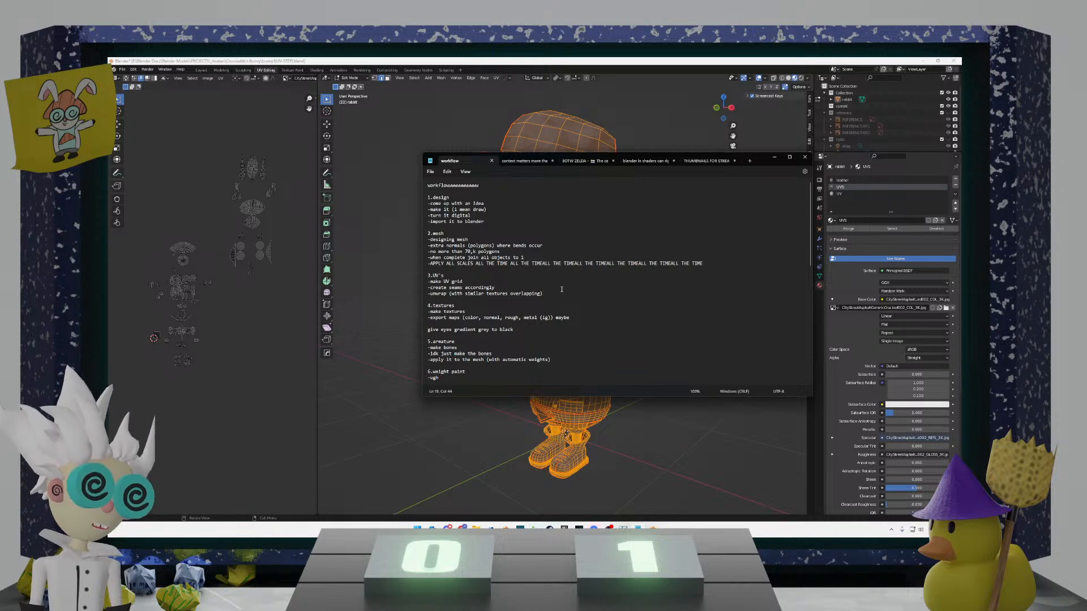
key("Return")
type("-")
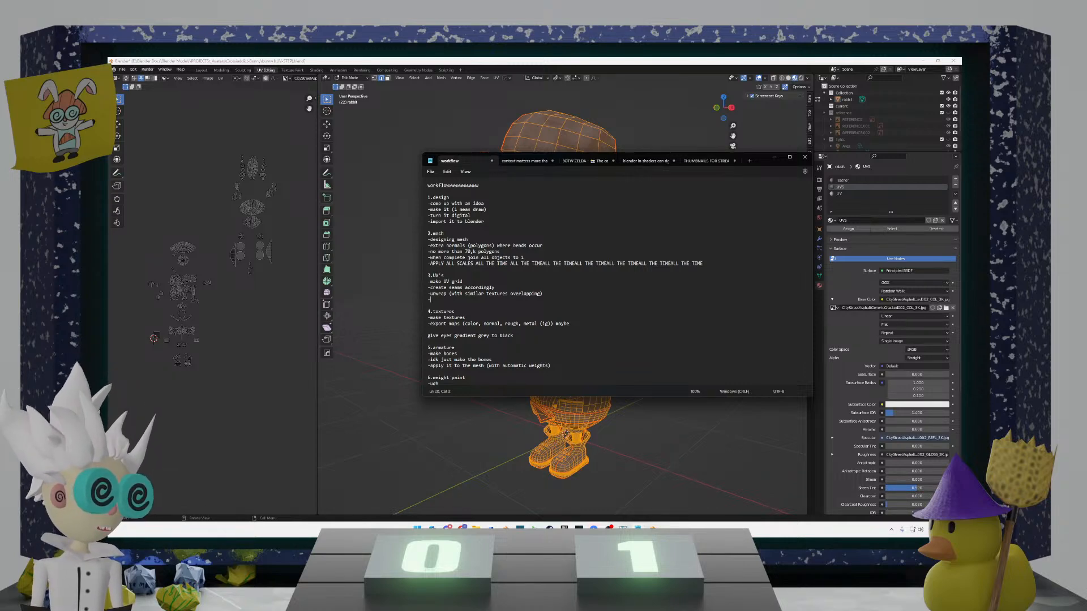
type("sav")
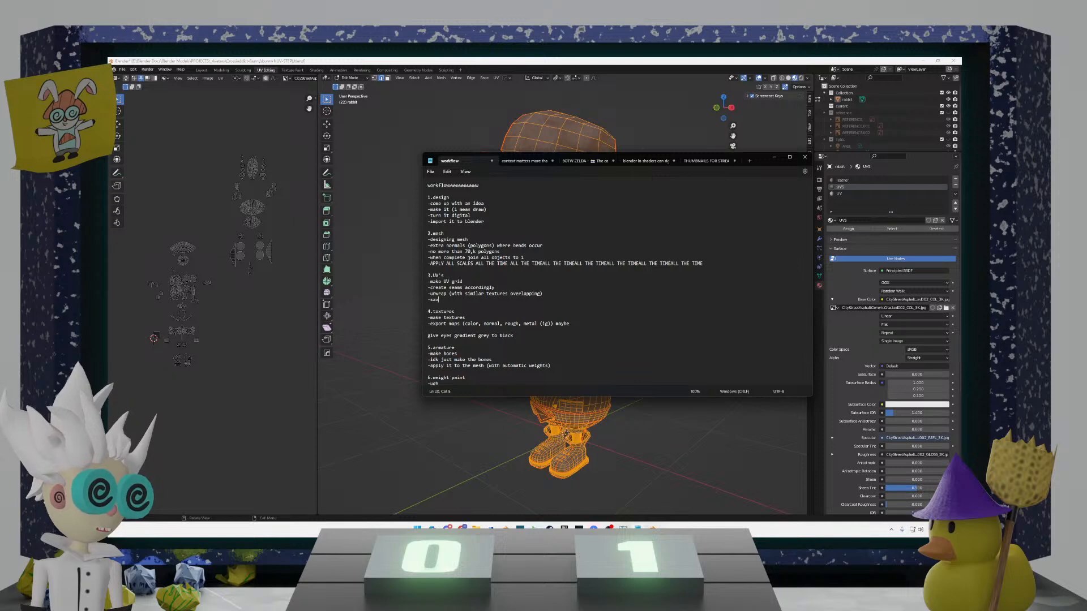
type("e as t4e")
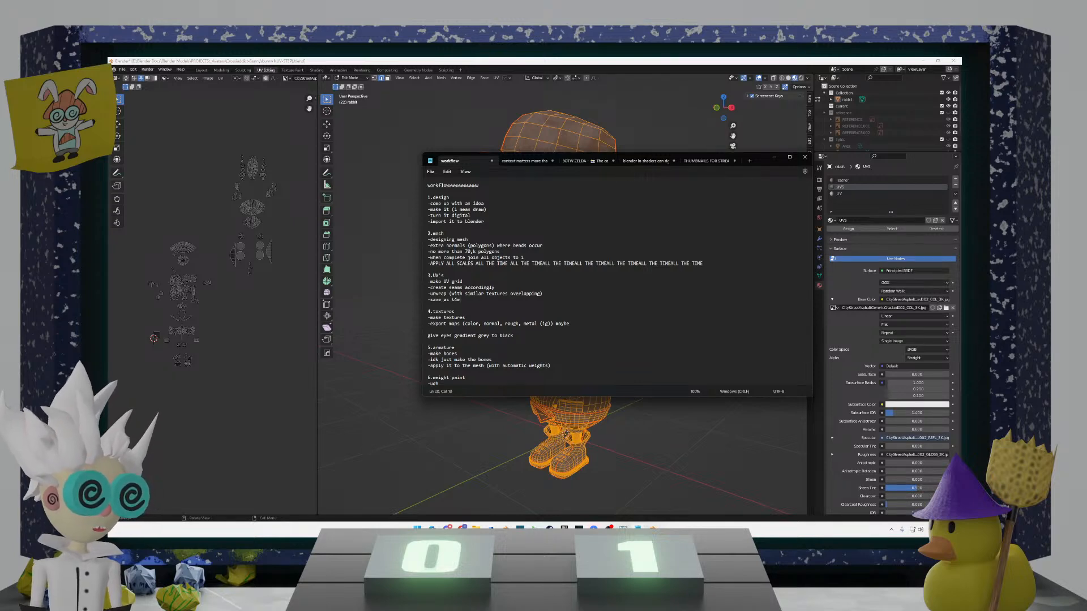
key("BackSpace")
key("BackSpace")
type("exture - add pat")
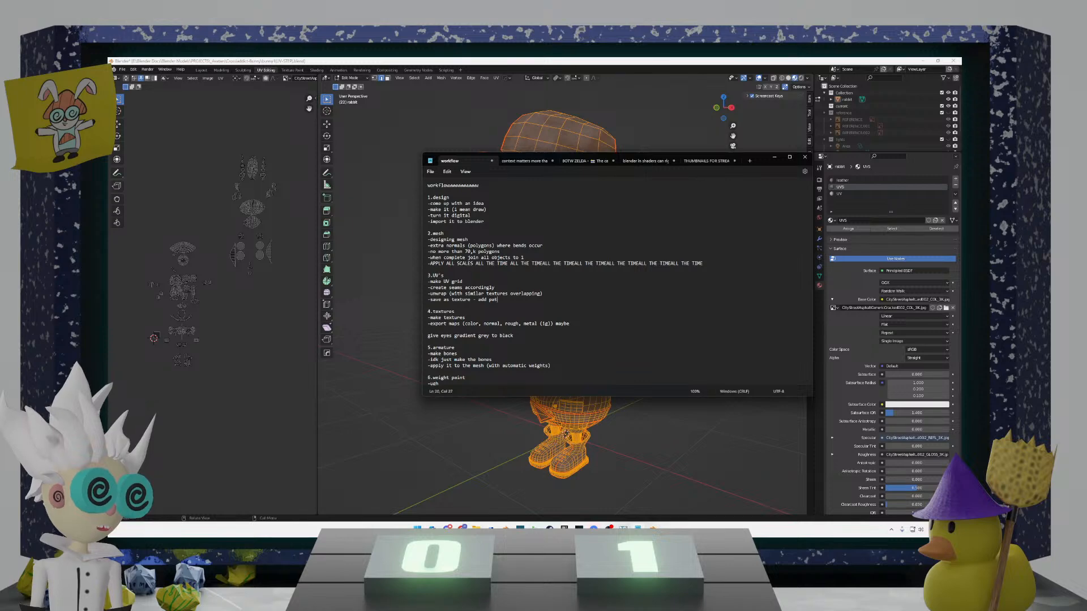
key("BackSpace")
type("rt name")
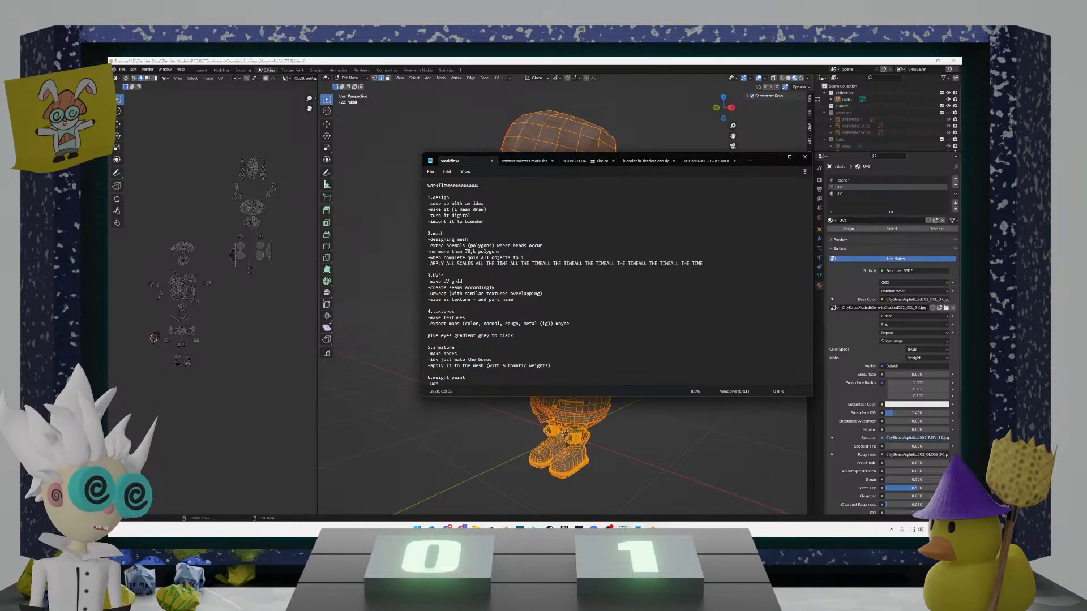
type("s in GIMP")
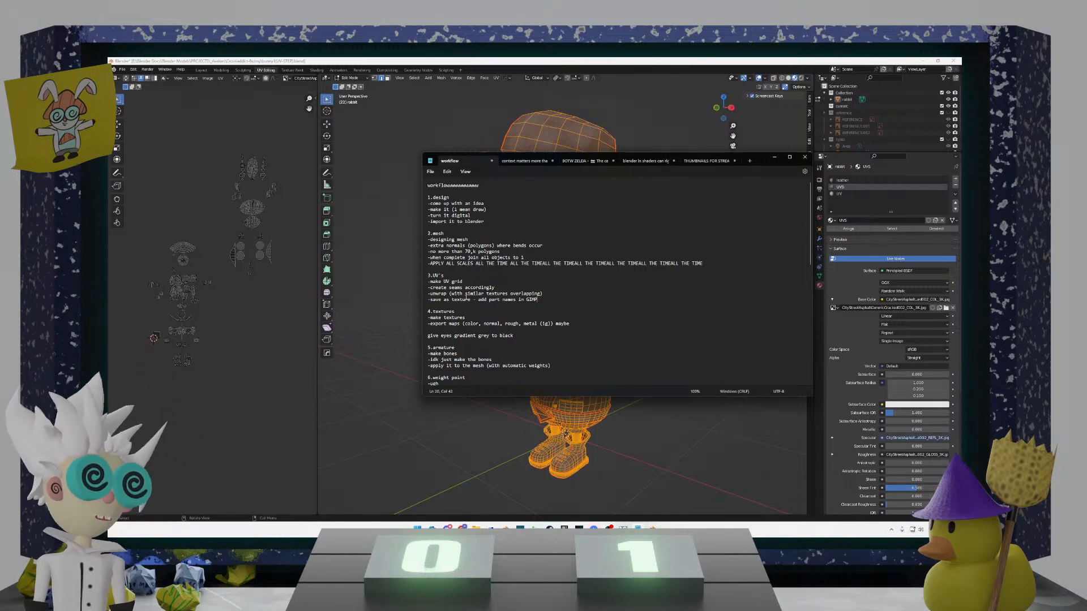
type("&")
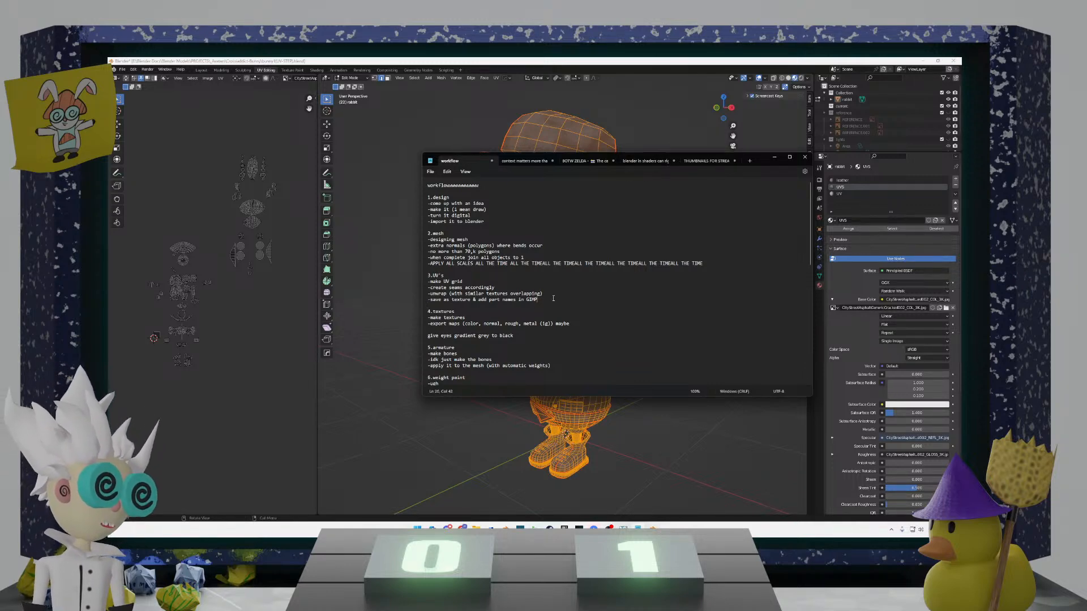
left_click_drag(541, 300, 430, 298)
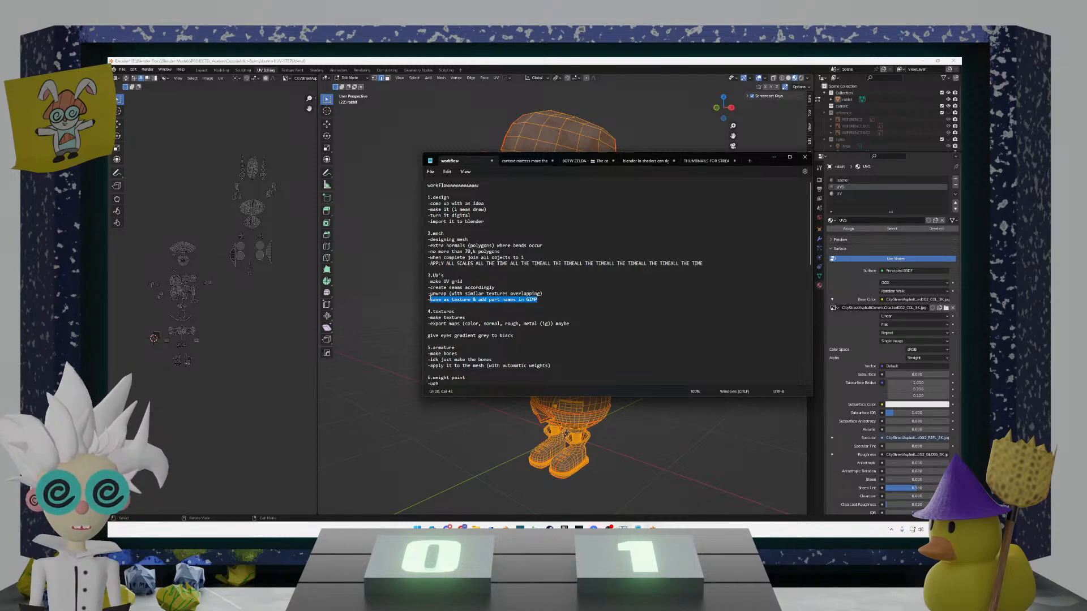
Step: Return to Blender, reselect the whole rabbit mesh to show its UV islands, and widen the UV editor to about half the workspace
left_click(381, 289)
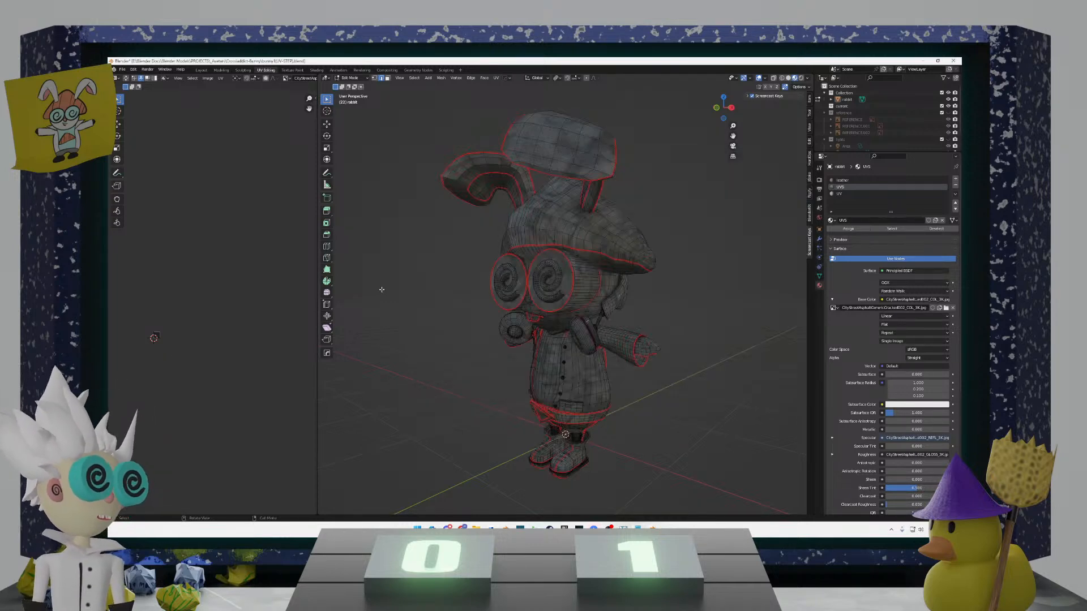
key("a")
scroll(206, 325, "up", 5)
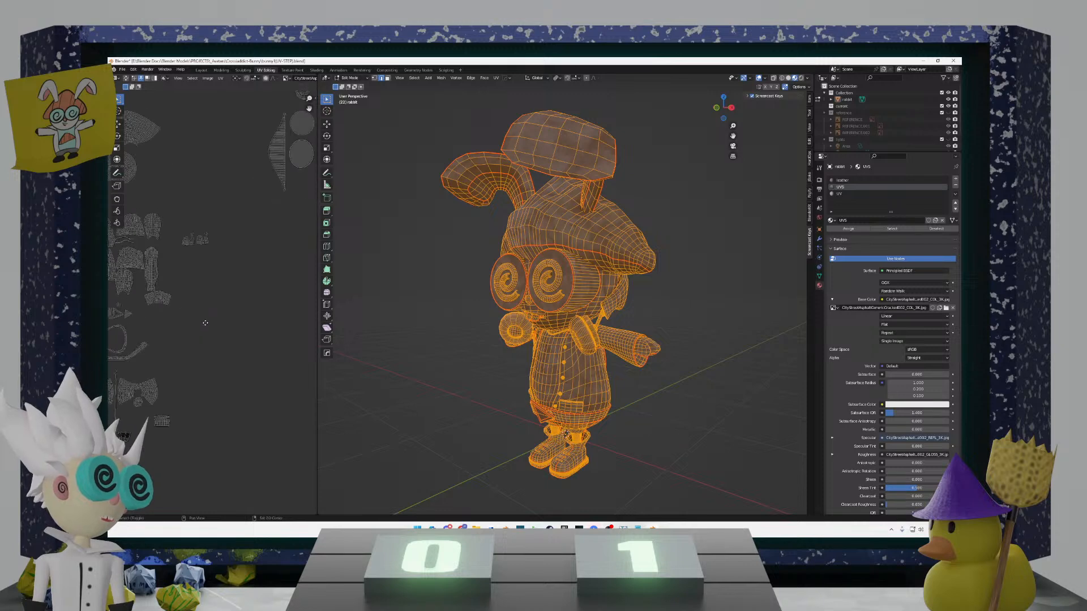
middle_click_drag(217, 275, 129, 334)
middle_click_drag(180, 304, 184, 351)
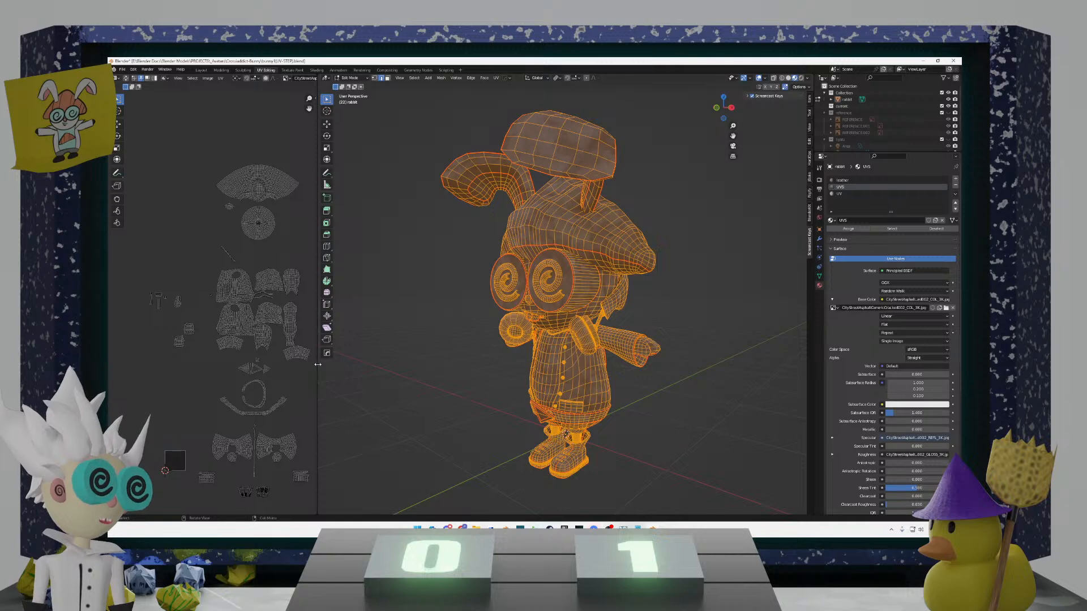
left_click_drag(318, 364, 518, 373)
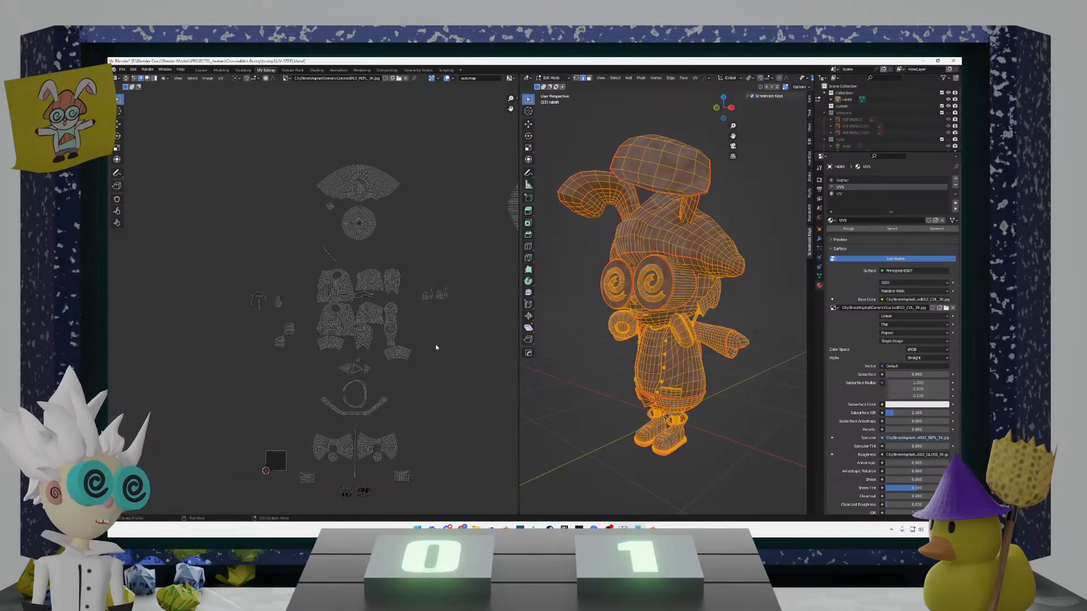
Step: Assign the checkered UV material to the whole rabbit mesh and keep all of its geometry selected
middle_click_drag(446, 311, 397, 307)
middle_click_drag(601, 334, 637, 345)
left_click(839, 193)
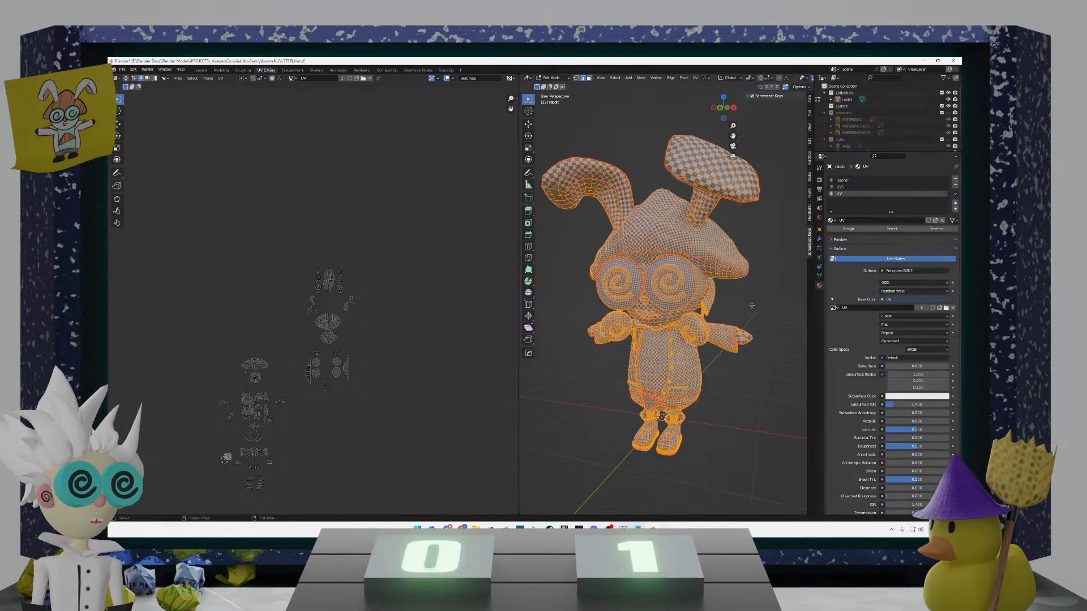
key("alt+a")
key("a")
Step: Examine the layout of the UV islands and how the checker pattern lies on the rabbit model
scroll(363, 367, "up", 2)
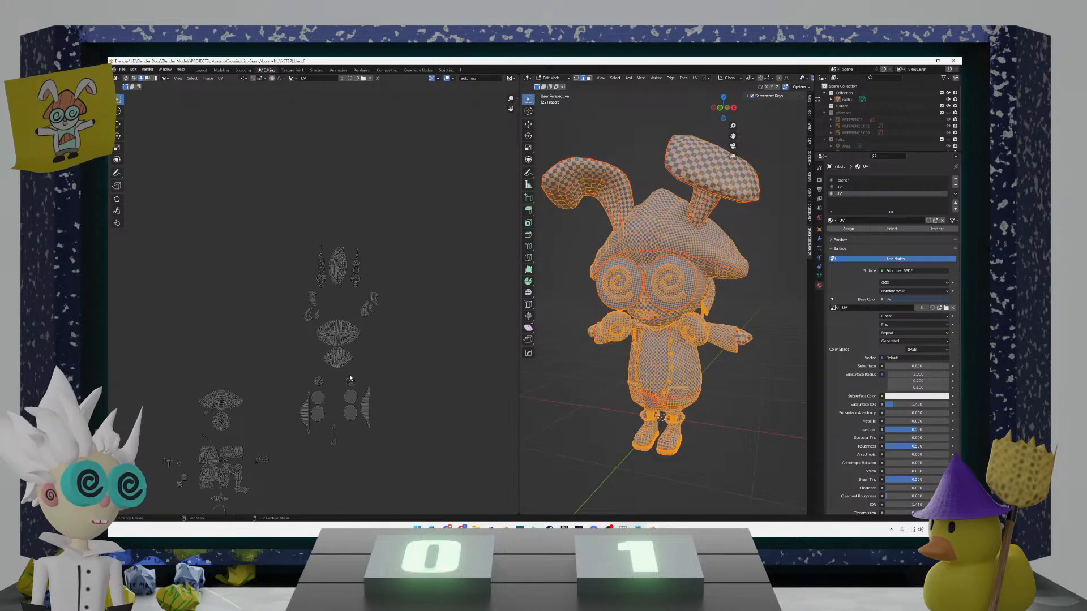
middle_click_drag(349, 372, 375, 257)
middle_click_drag(399, 393, 415, 313)
scroll(291, 355, "up", 3)
middle_click_drag(286, 358, 388, 298)
scroll(668, 317, "up", 4)
middle_click_drag(695, 329, 560, 334)
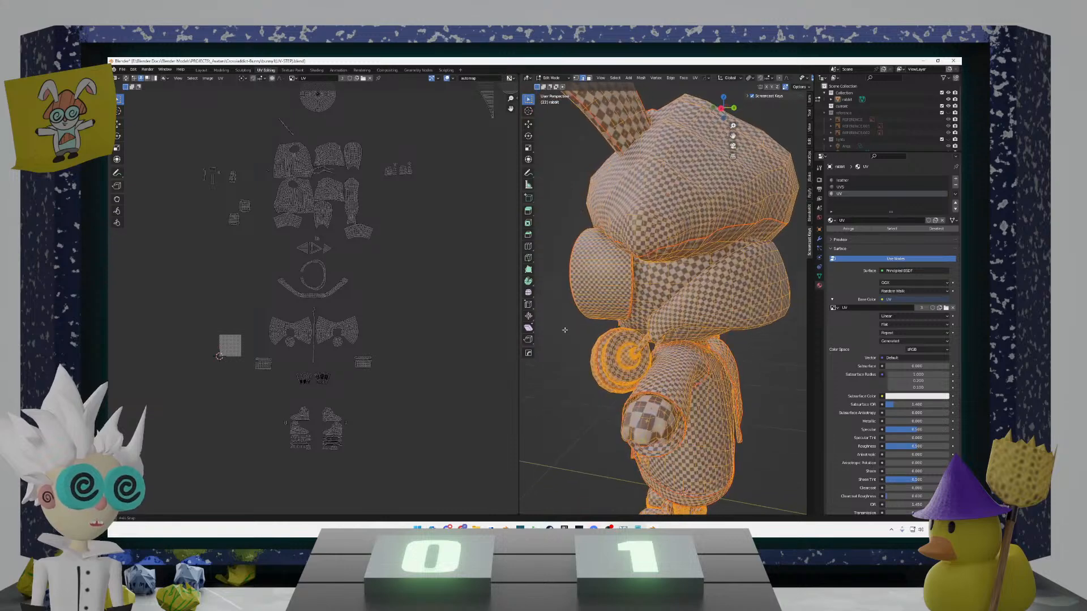
middle_click_drag(370, 321, 353, 288)
middle_click_drag(371, 226, 377, 262)
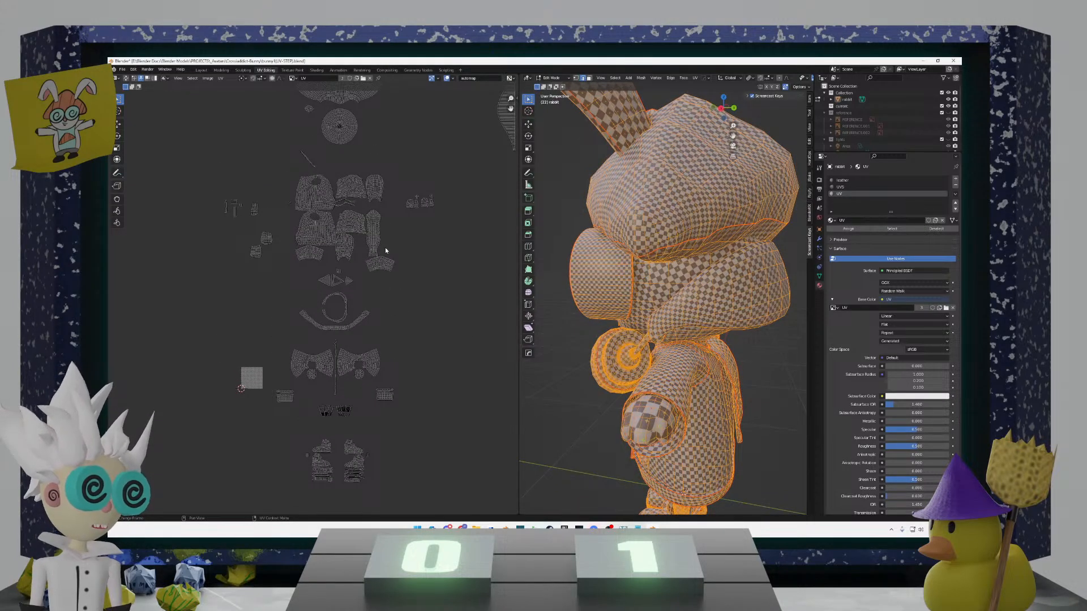
Step: Try to move the central group of UV islands, picked with circle select, within the UV layout
key("c")
mouse_move(374, 240)
left_mouse_down()
mouse_move(346, 211)
mouse_move(308, 221)
mouse_move(306, 196)
left_mouse_up()
right_click(348, 210)
key("g")
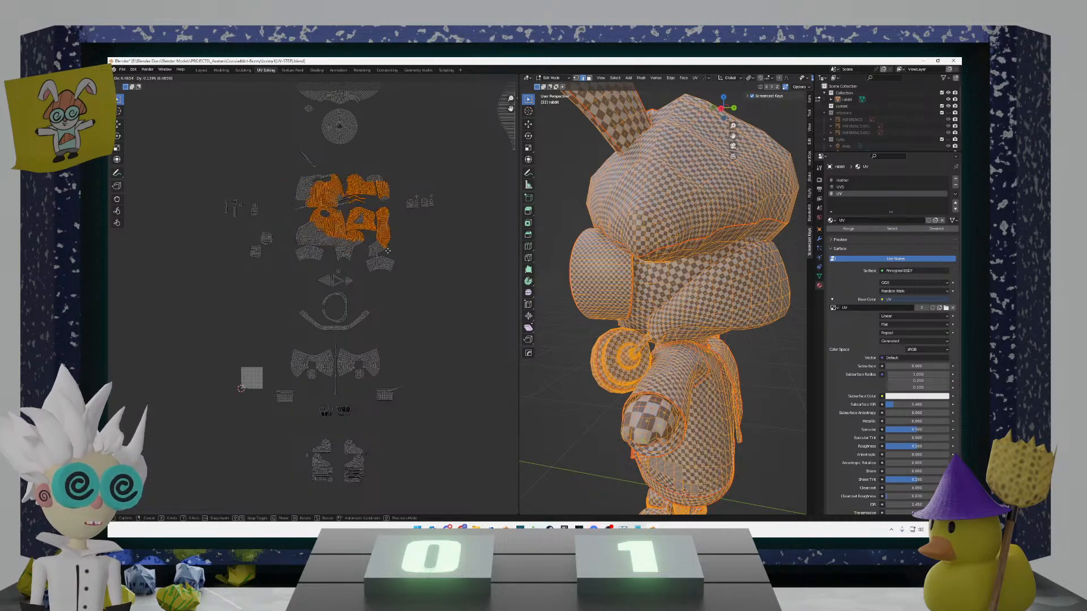
right_click(385, 247)
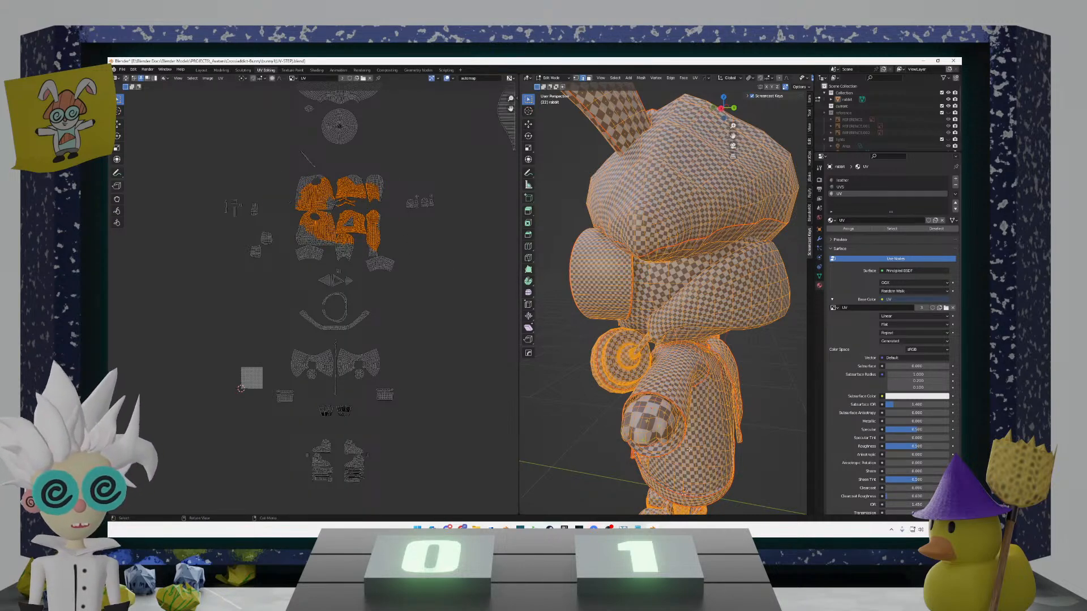
key("g")
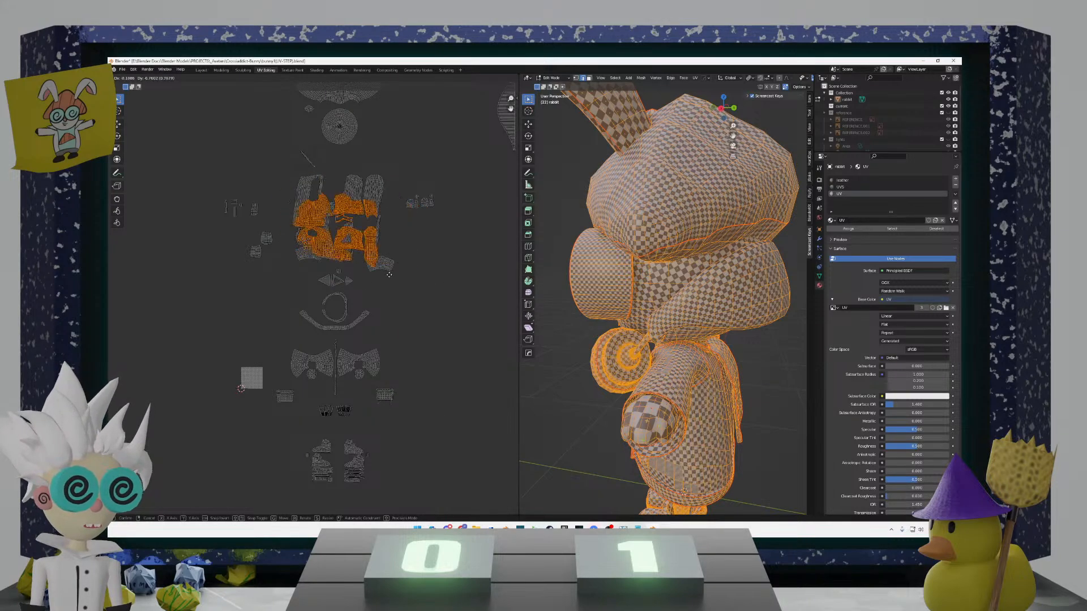
right_click(431, 320)
left_click(431, 324)
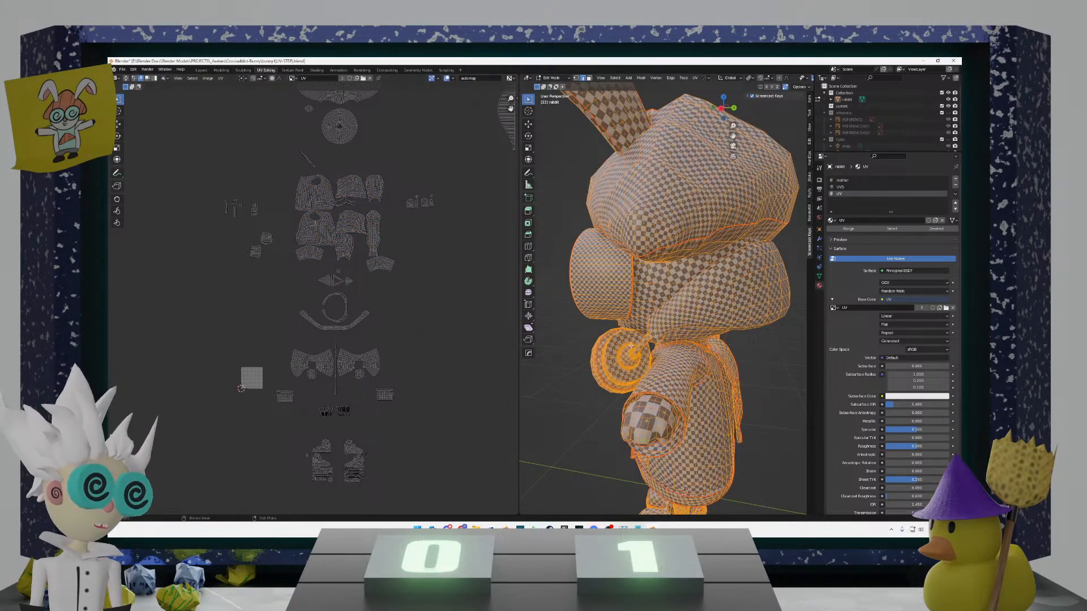
middle_click_drag(633, 347, 742, 343)
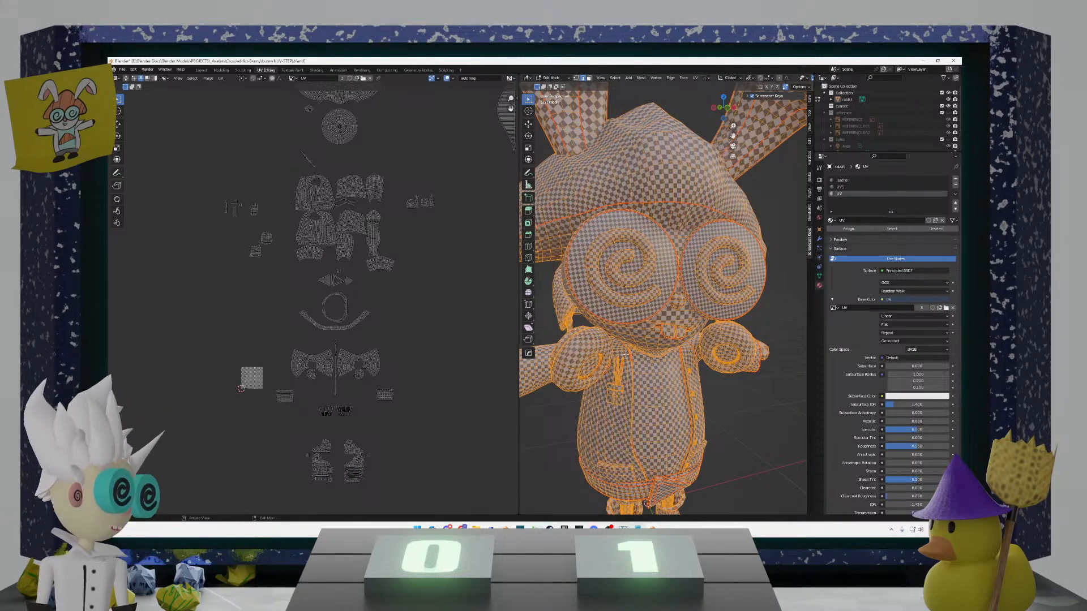
Step: Examine the checkered rabbit from the front and the body and clothing islands in the middle of the UV layout
scroll(720, 393, "down", 4)
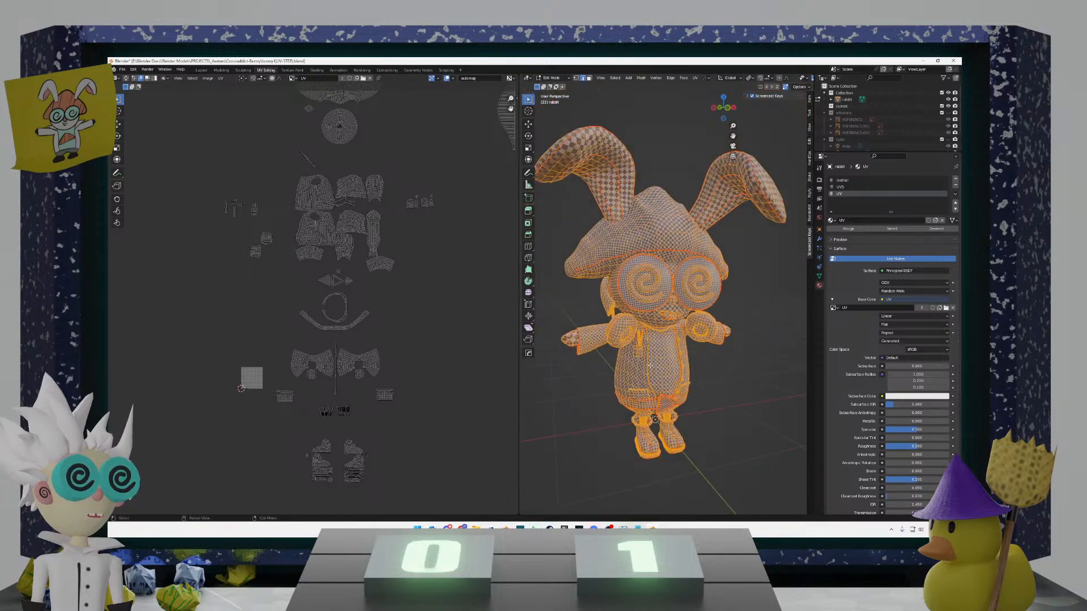
middle_click_drag(720, 393, 631, 363)
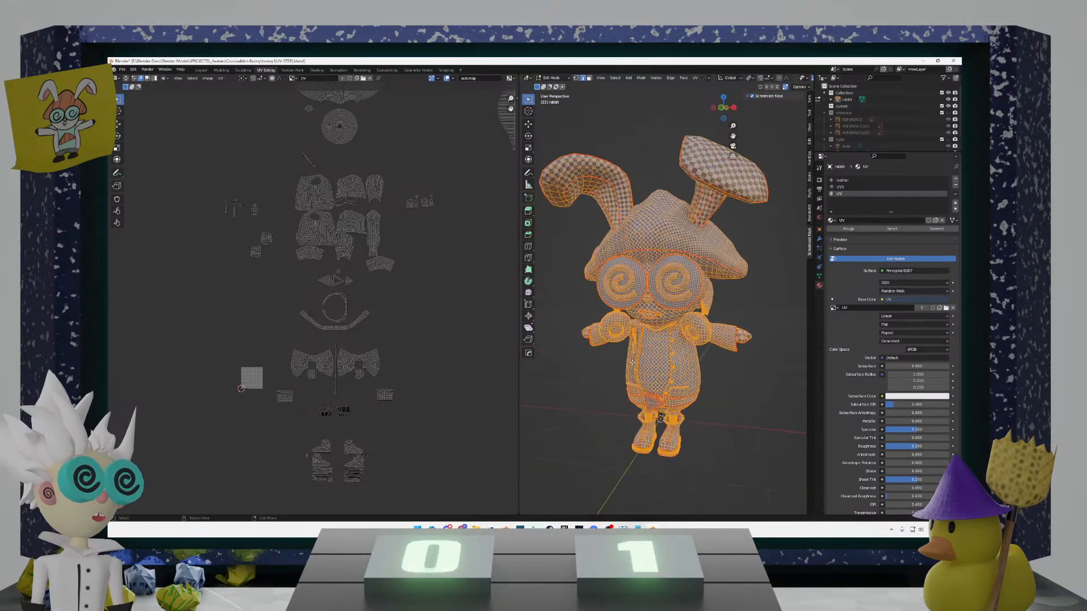
scroll(397, 347, "up", 3)
mouse_move(392, 340)
middle_mouse_down()
mouse_move(393, 259)
mouse_move(394, 352)
middle_mouse_up()
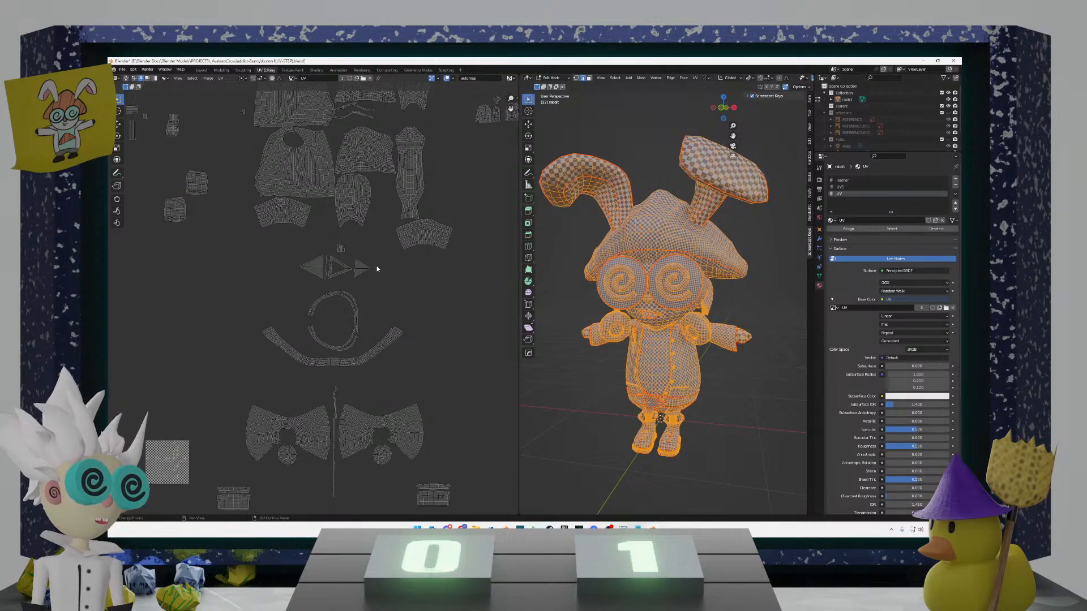
middle_click_drag(373, 237, 365, 348, "shift")
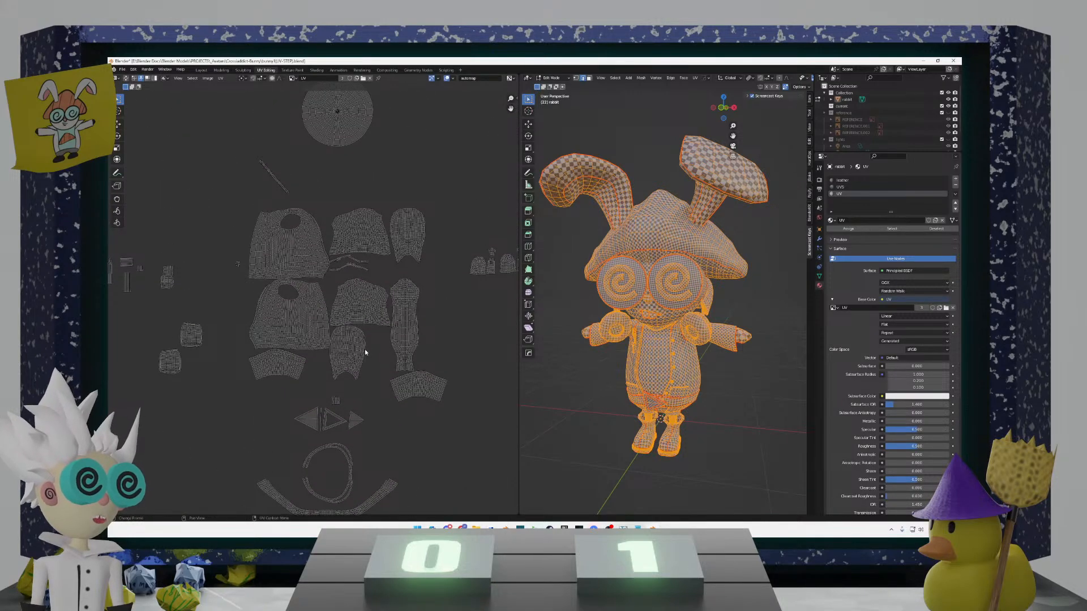
scroll(364, 349, "up", 2)
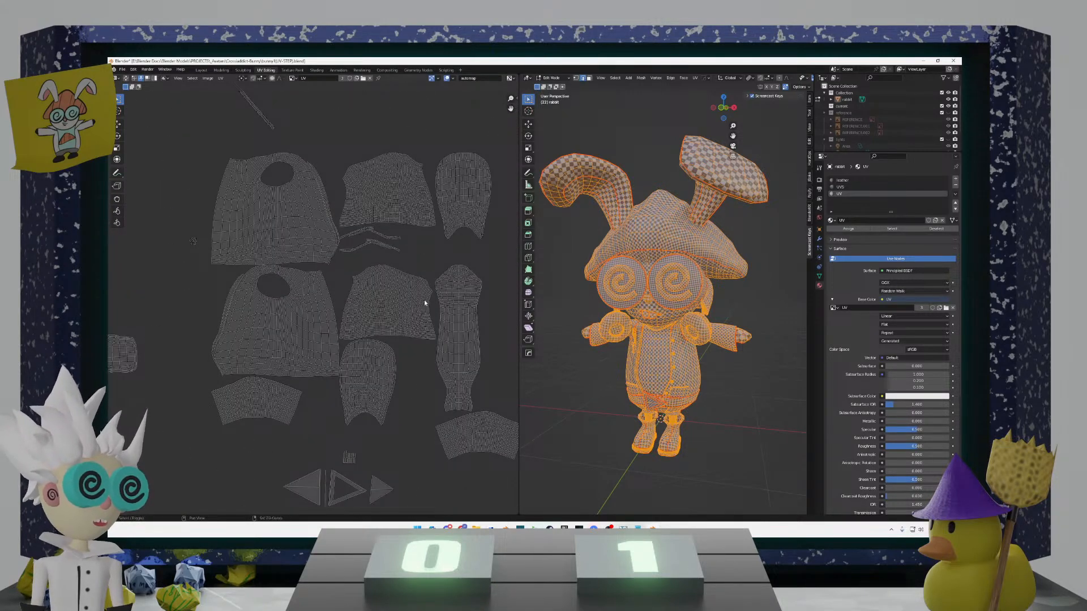
middle_click_drag(424, 301, 456, 319, "shift")
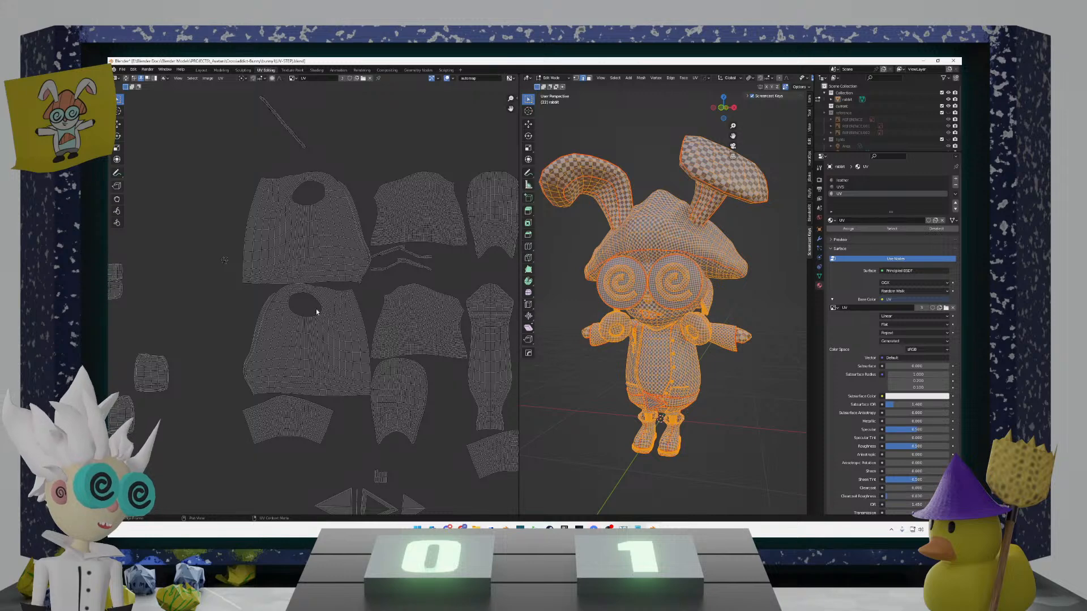
Step: Inspect the tiny cluster of ring-shaped UV islands beside the large clothing islands up close
scroll(243, 266, "up", 8)
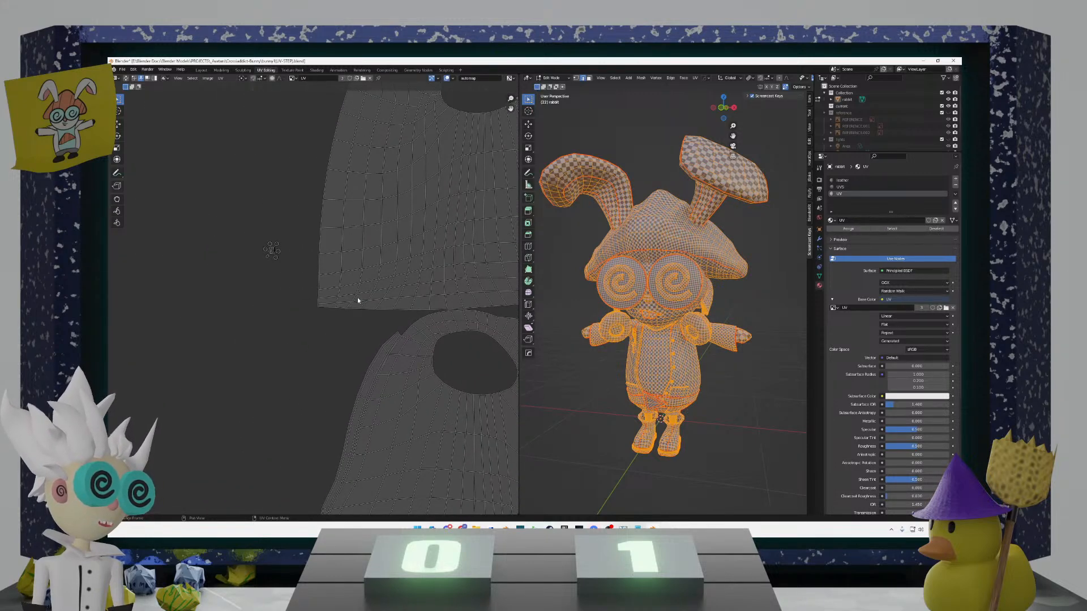
scroll(312, 274, "up", 8)
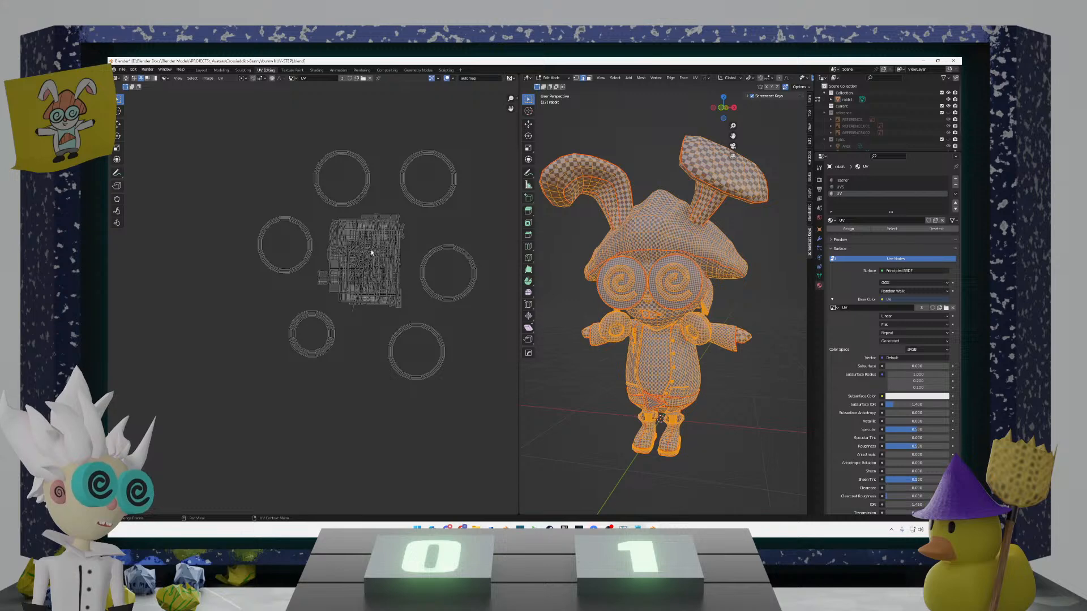
scroll(369, 257, "up", 4)
scroll(367, 263, "down", 6)
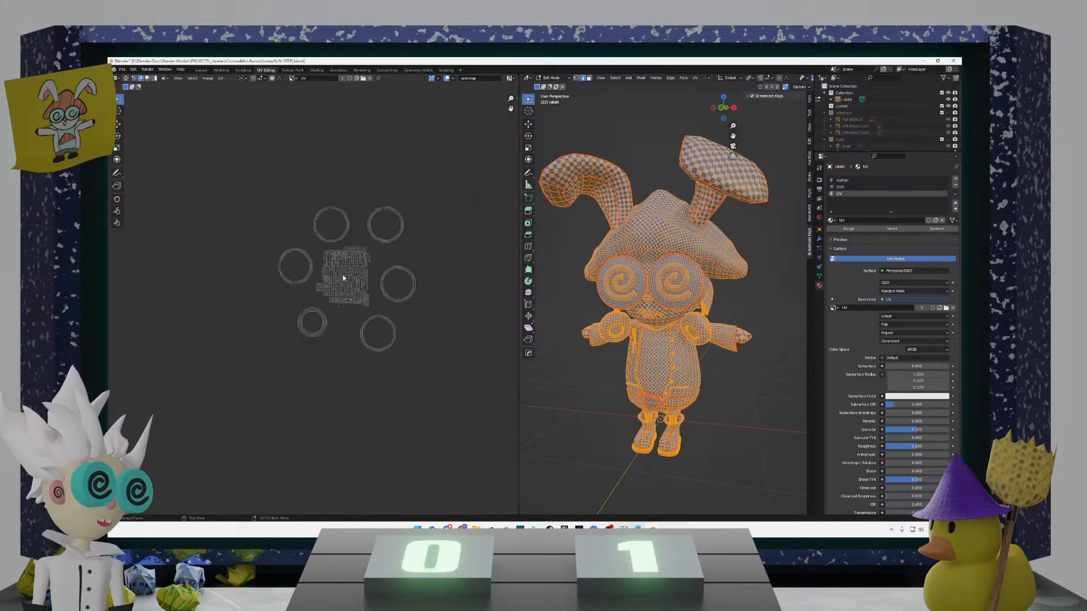
scroll(333, 282, "down", 4)
scroll(314, 304, "up", 8)
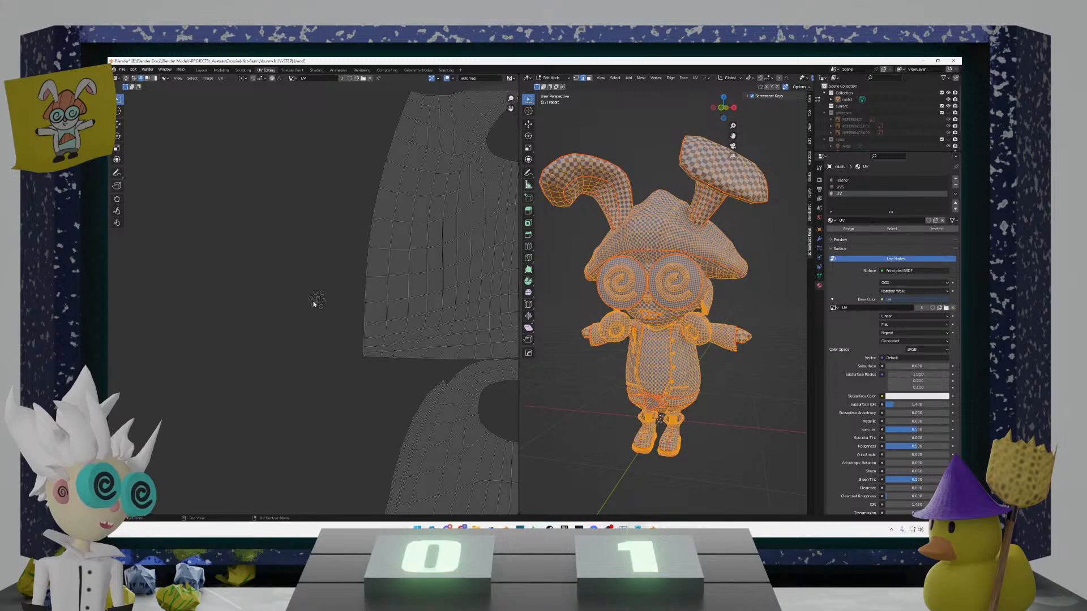
scroll(313, 304, "down", 5)
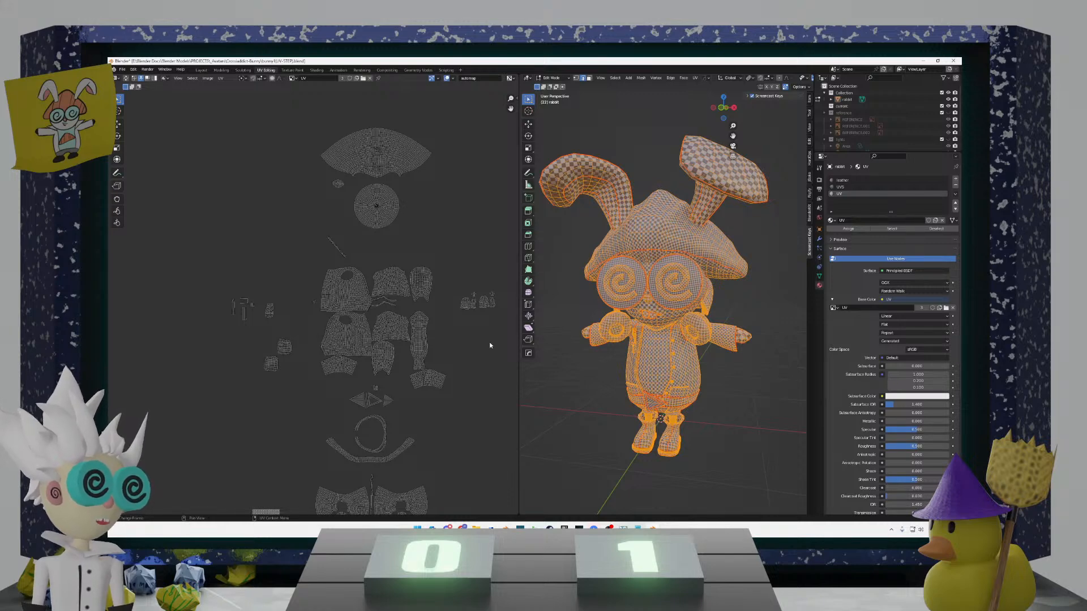
Step: Examine the boot islands at the lower end of the UV layout and the checkered boots on the rabbit from several angles
middle_click_drag(448, 310, 406, 445, "shift")
scroll(371, 456, "up", 5)
middle_click_drag(332, 388, 279, 304)
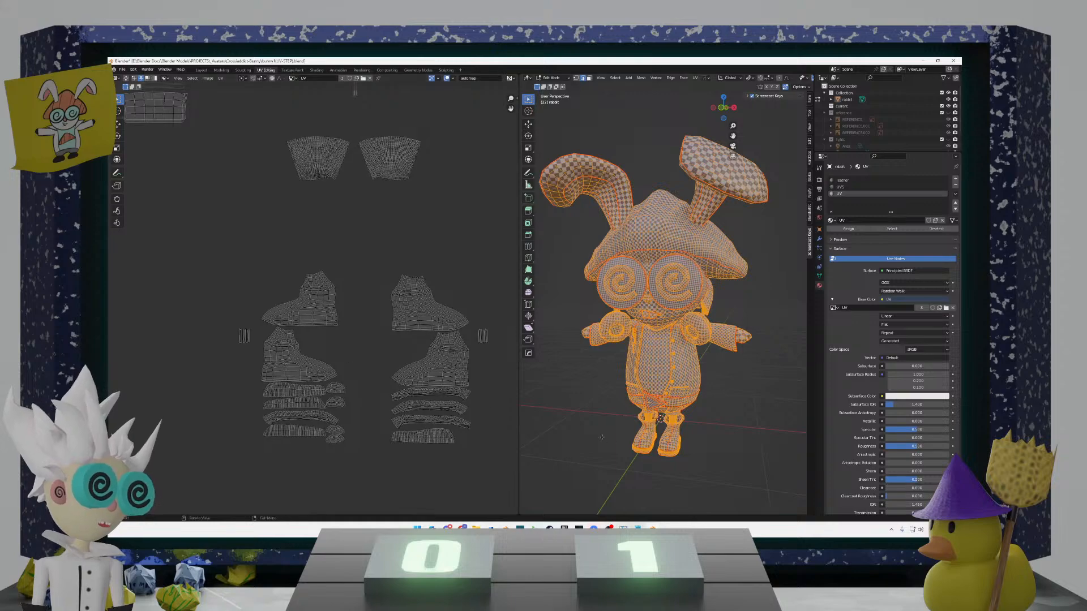
scroll(631, 463, "up", 3)
middle_click_drag(630, 464, 693, 378)
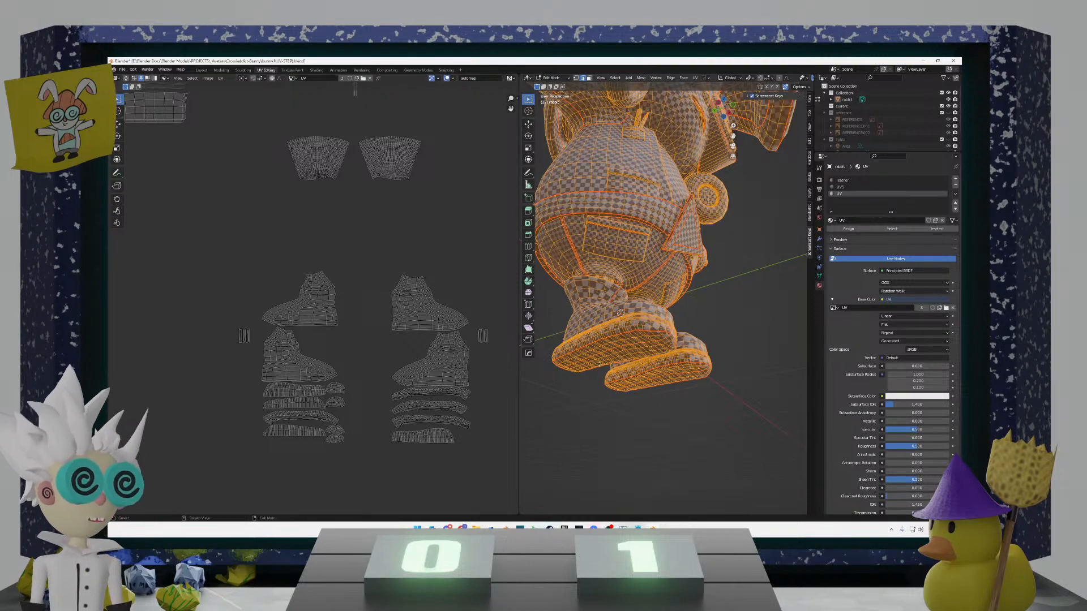
middle_click_drag(598, 364, 572, 388)
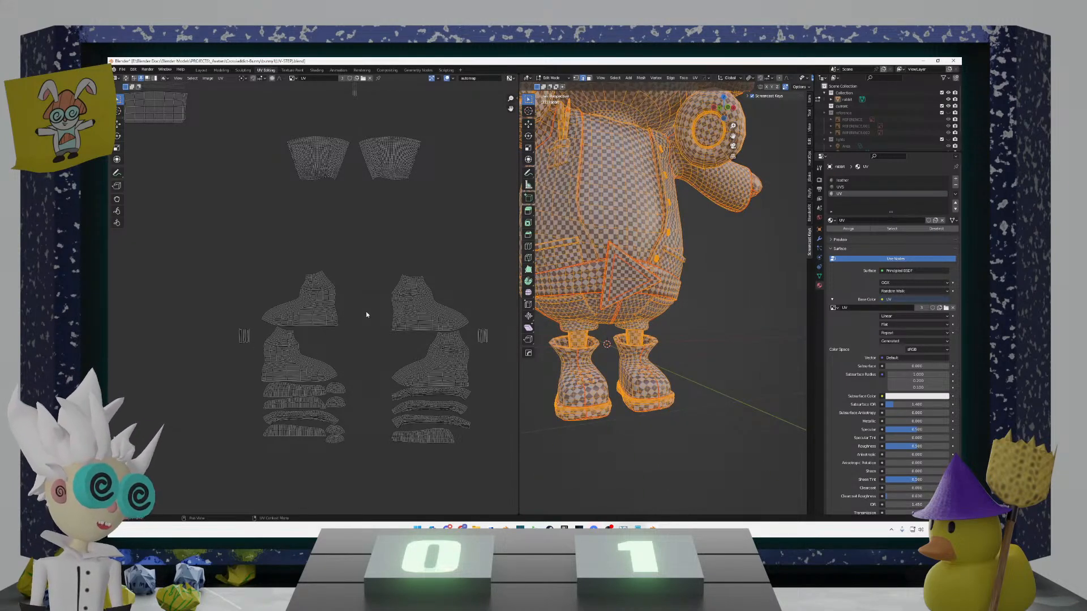
Step: Try to move all UV islands of one boot, including its side pieces and sole strips, as one group
key("l")
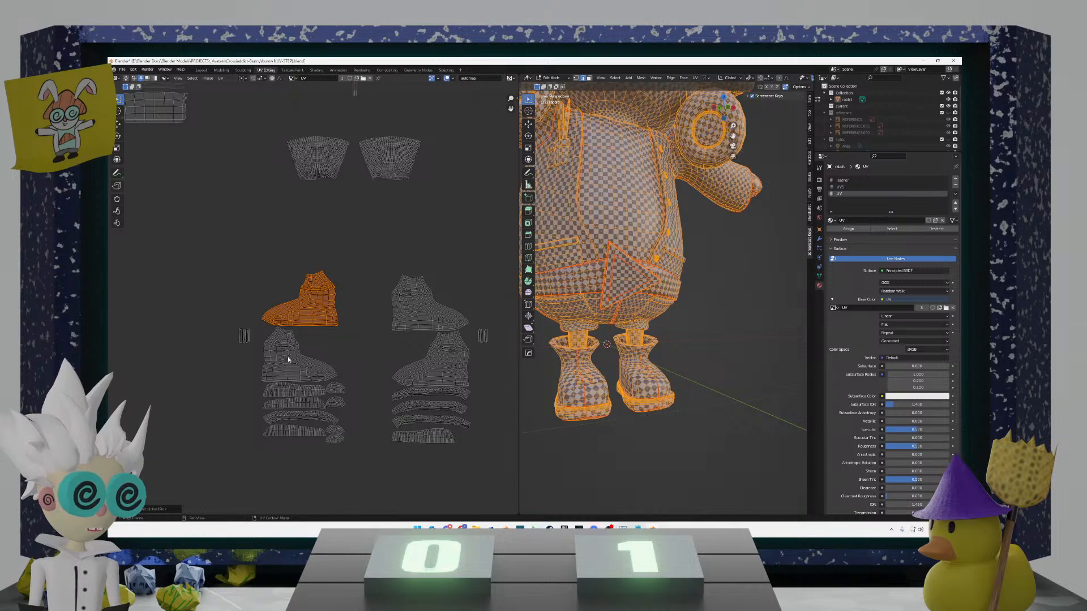
key("l")
key("l")
key("l")
left_click_drag(359, 449, 219, 320)
key("l")
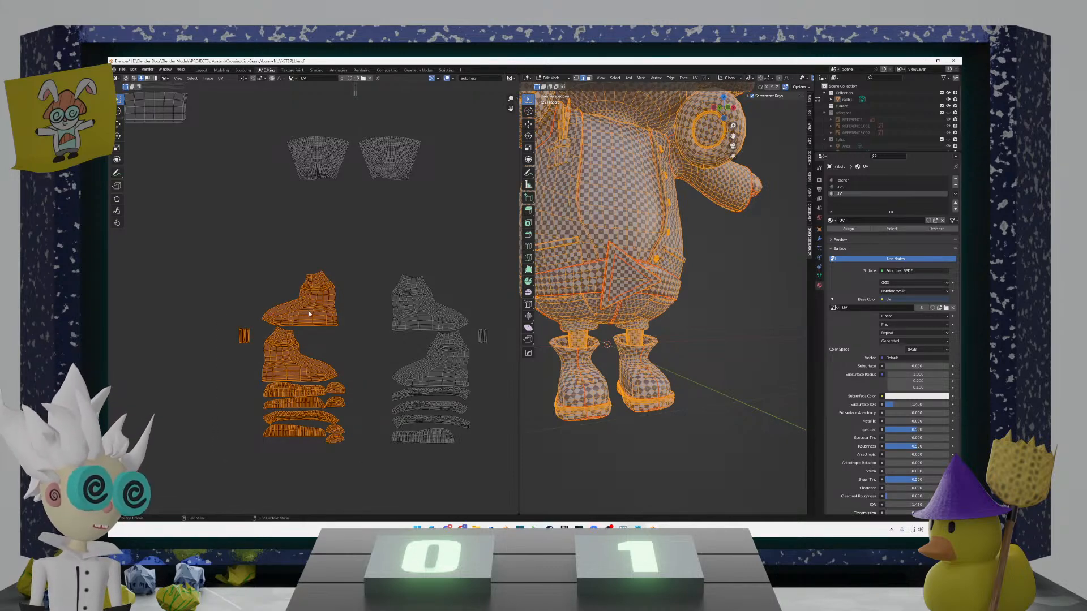
key("g")
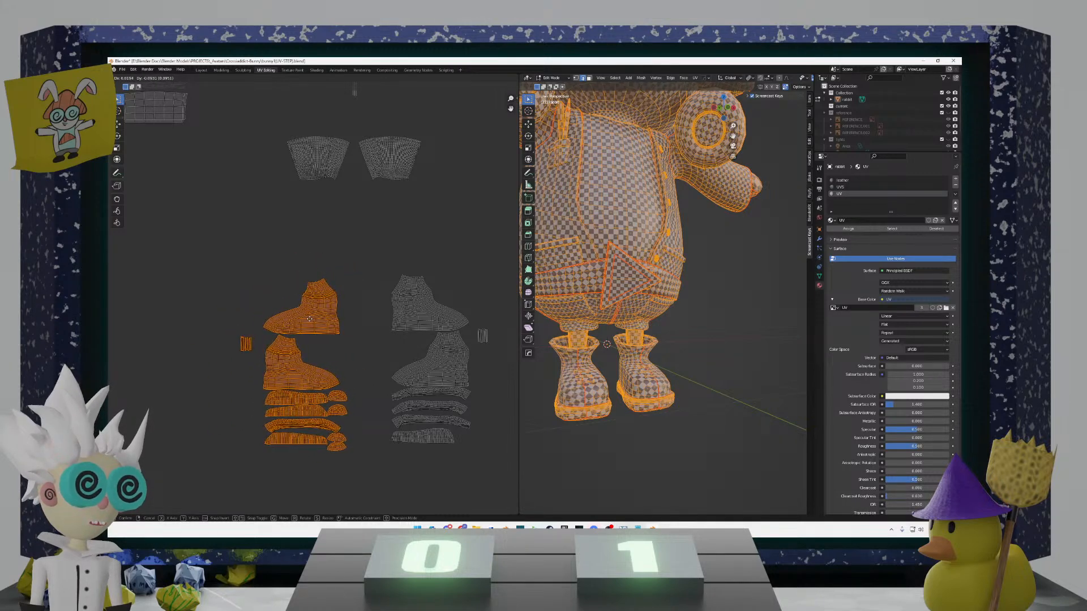
left_click(308, 311)
Step: Try moving the two upper boot side islands together, and undo the move
left_click(358, 323)
key("l")
key("l")
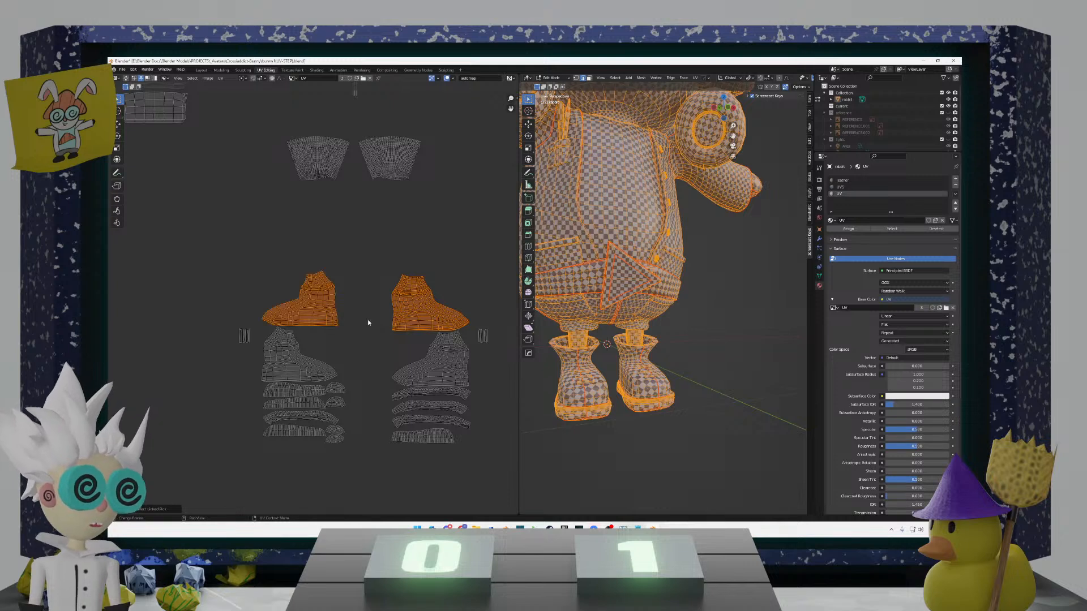
key("g")
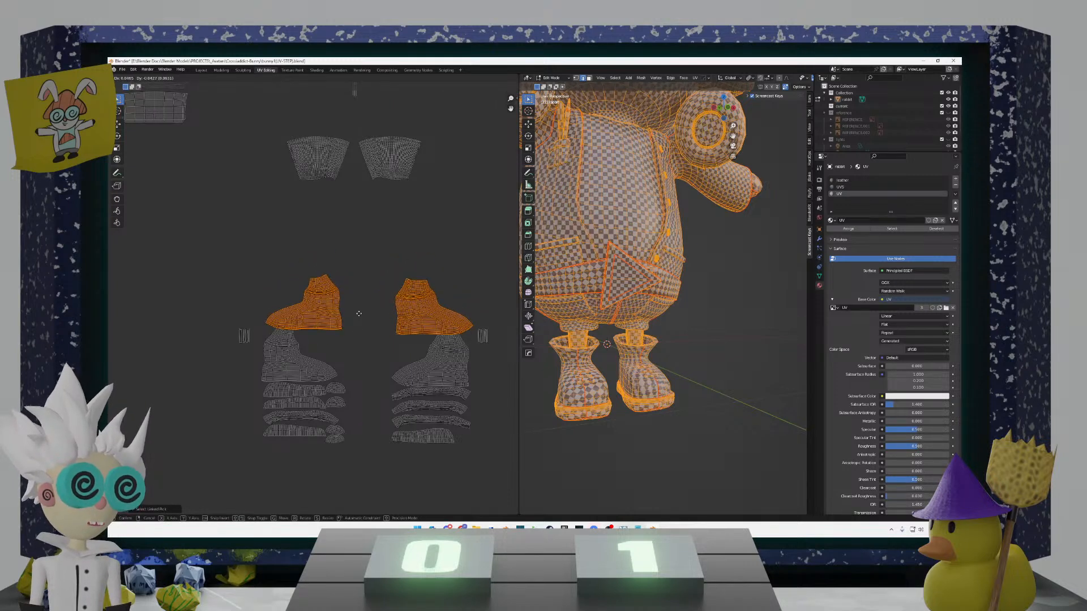
left_click(380, 307)
key("ctrl+z")
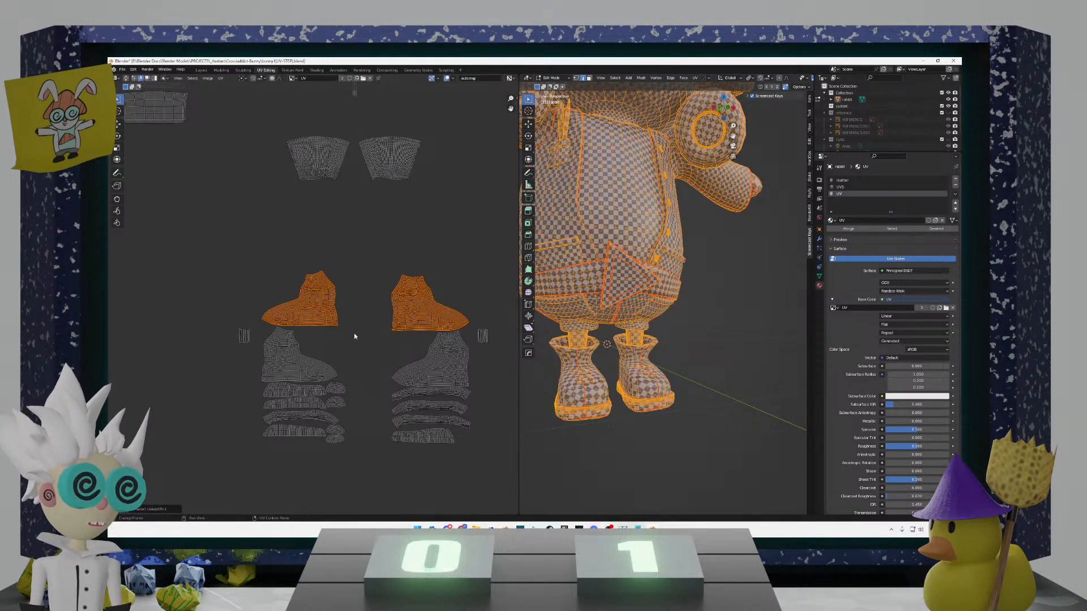
Step: Try moving the lower boot side islands, first one alone and then both as a mirrored pair
left_click(357, 436)
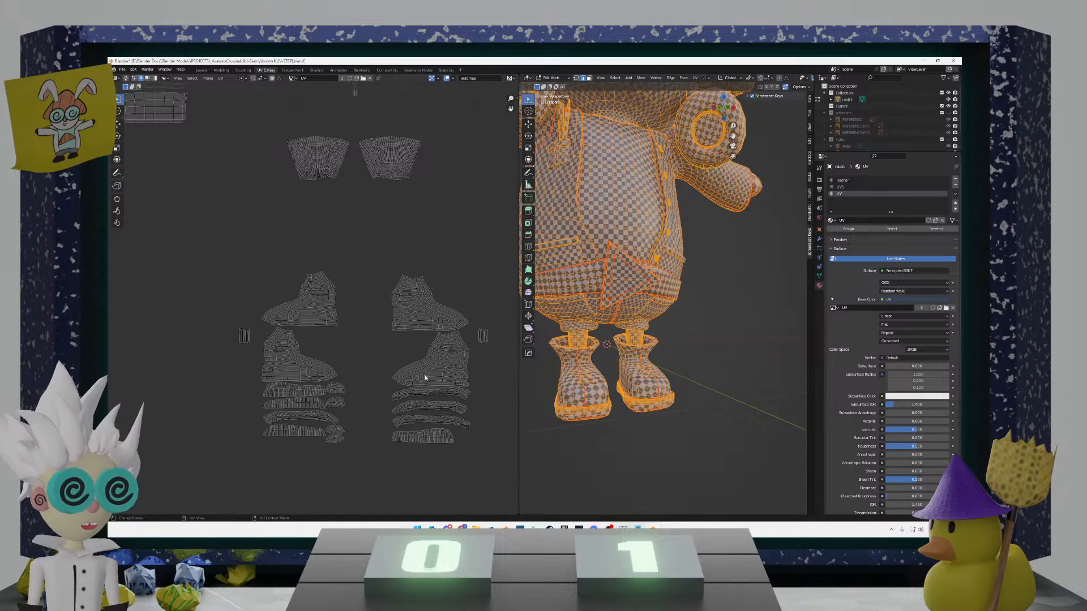
key("l")
key("g")
right_click(442, 374)
left_click(381, 373)
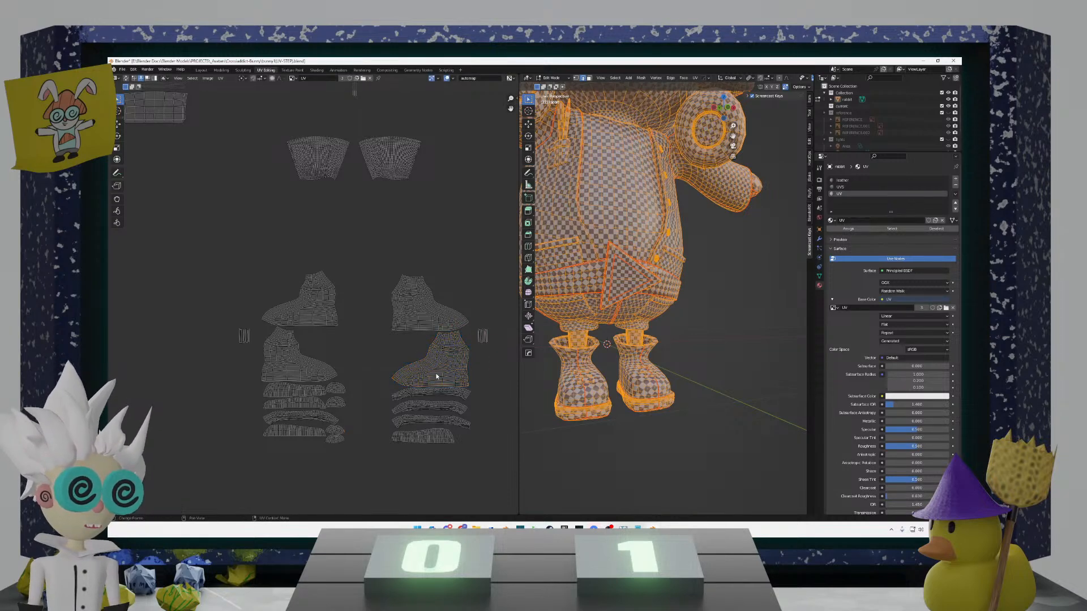
key("l")
key("l")
key("g")
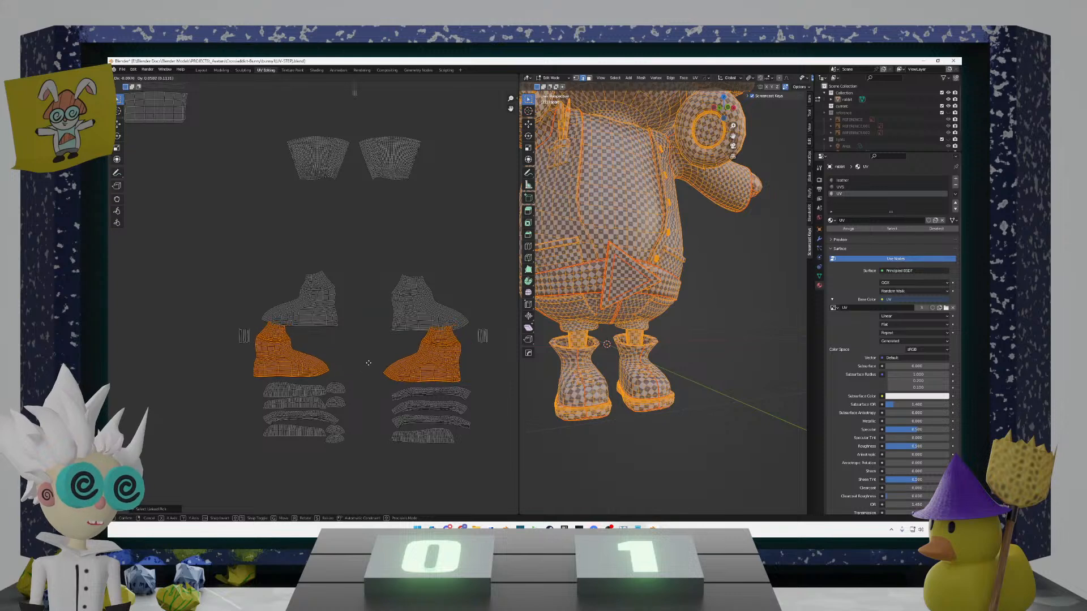
right_click(368, 366)
Step: Select the upper pair of boot side islands again and try to shift them slightly upward
left_click(366, 364)
key("l")
key("l")
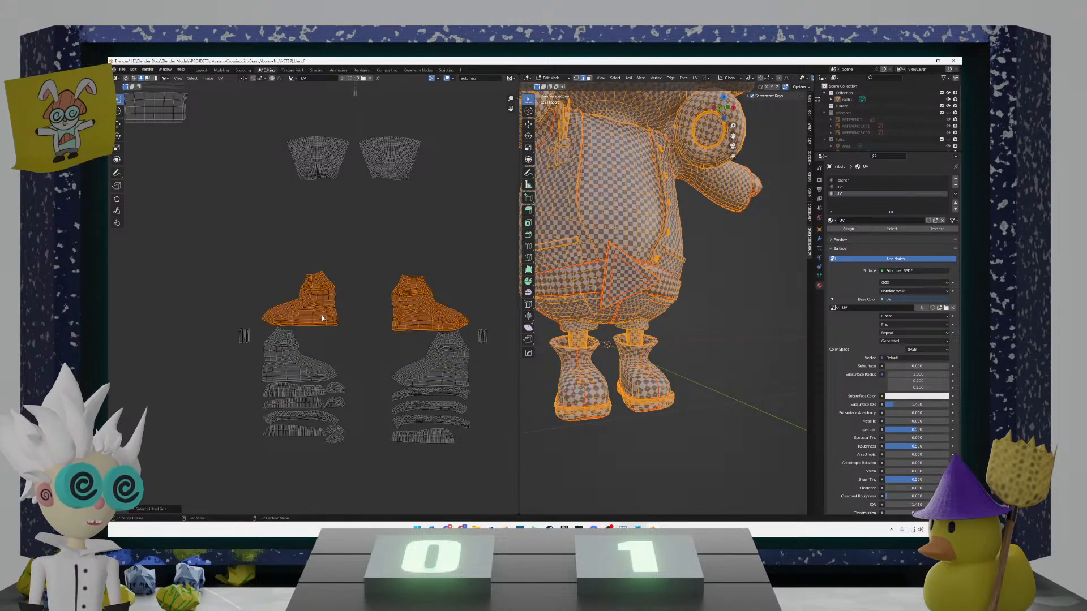
key("g")
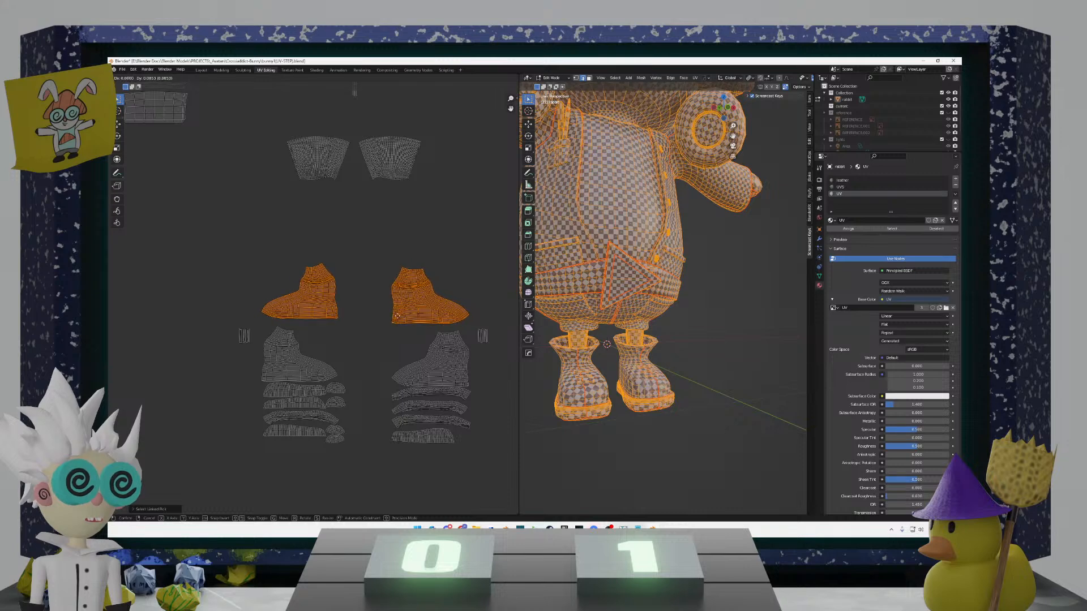
left_click(386, 317)
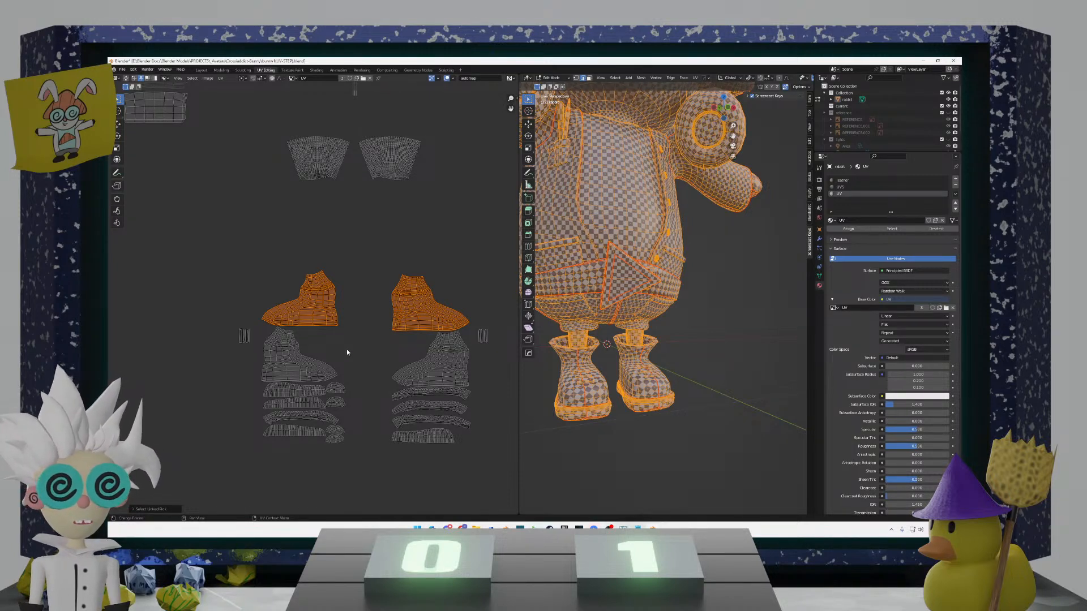
Step: Clear the UV selection and compare the mirrored boot islands and sole strips with the boots on the model
middle_click_drag(334, 360, 344, 344)
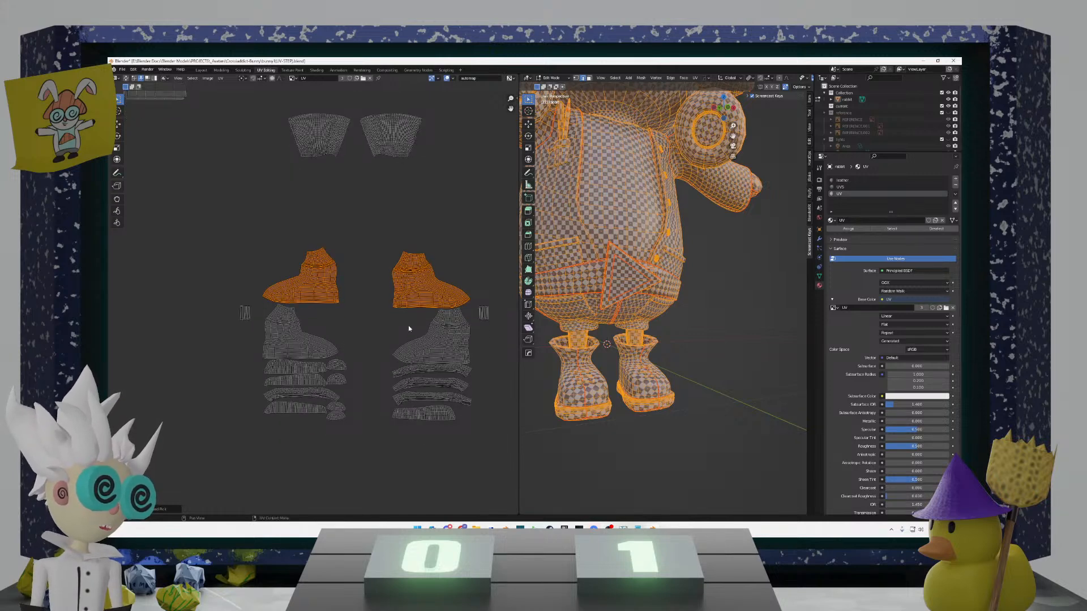
left_click(374, 343)
scroll(373, 381, "up", 4)
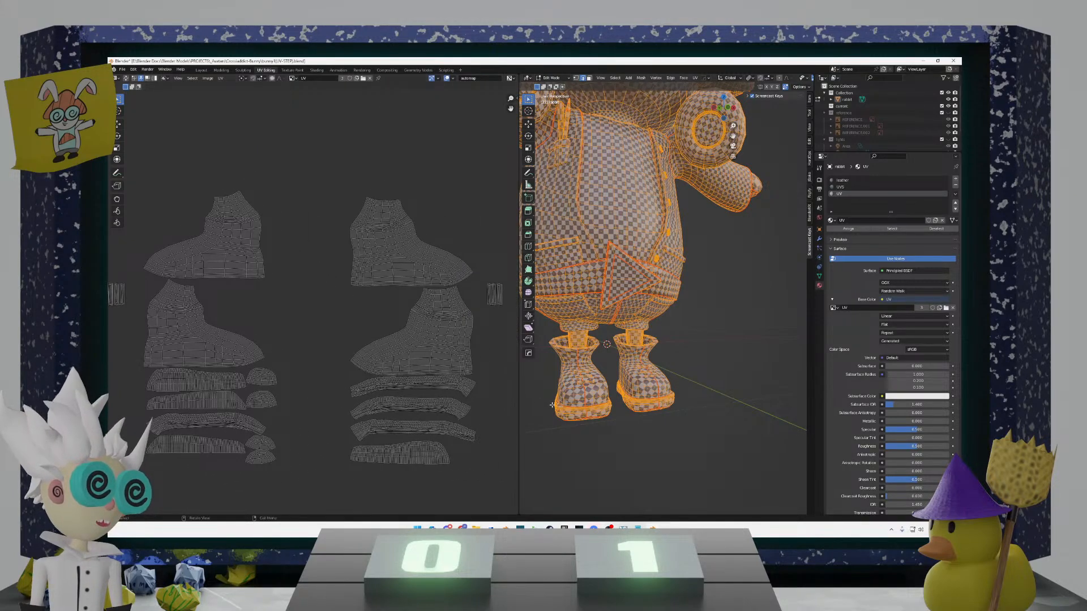
middle_click_drag(574, 423, 559, 405)
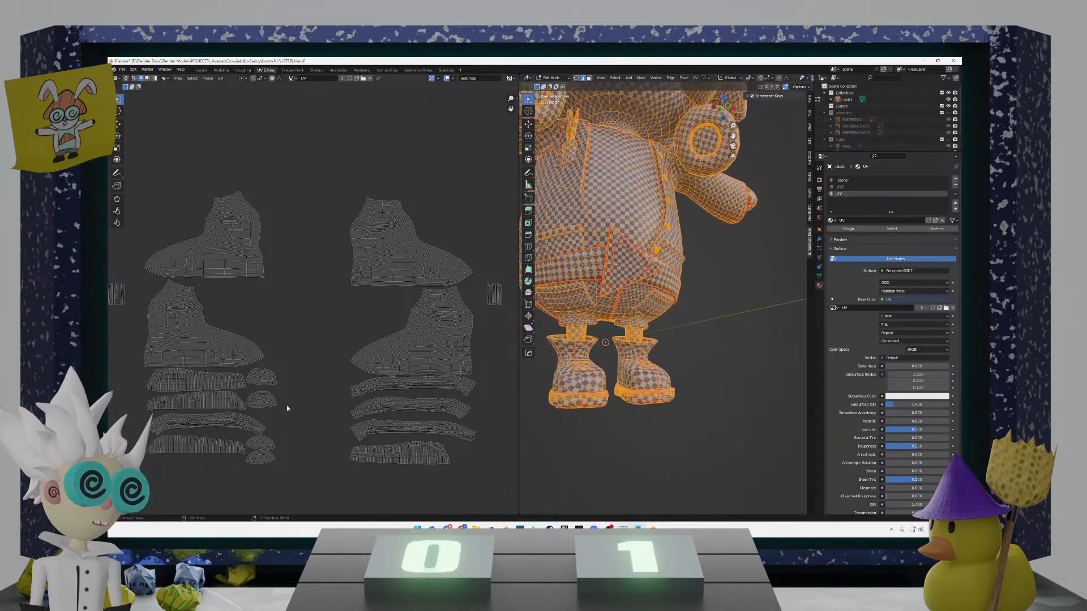
mouse_move(287, 403)
middle_mouse_down()
mouse_move(336, 396)
mouse_move(305, 395)
middle_mouse_up()
scroll(305, 394, "down", 2)
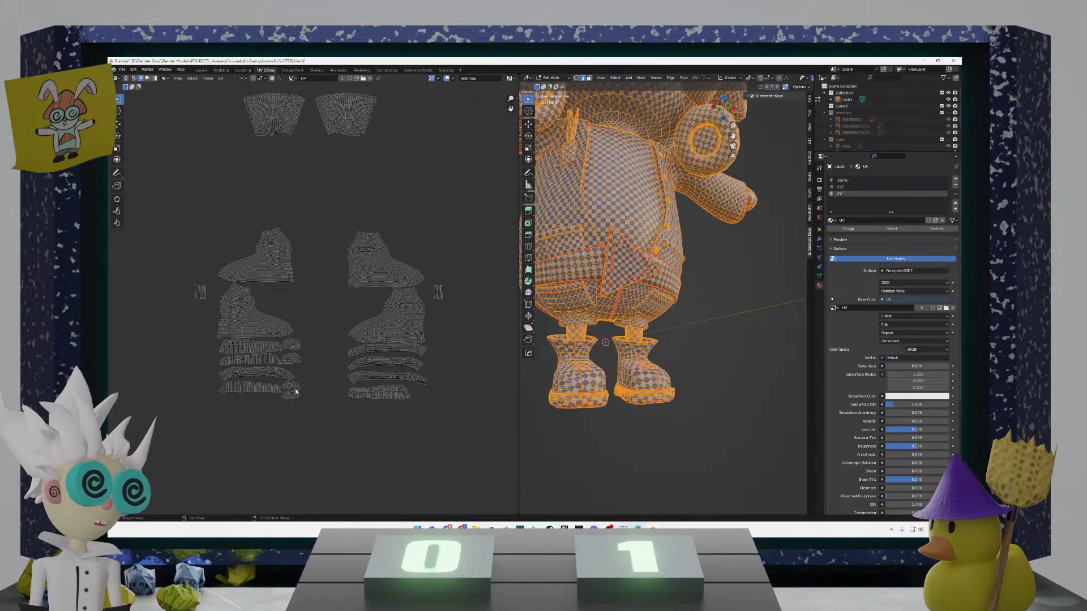
scroll(309, 312, "down", 4)
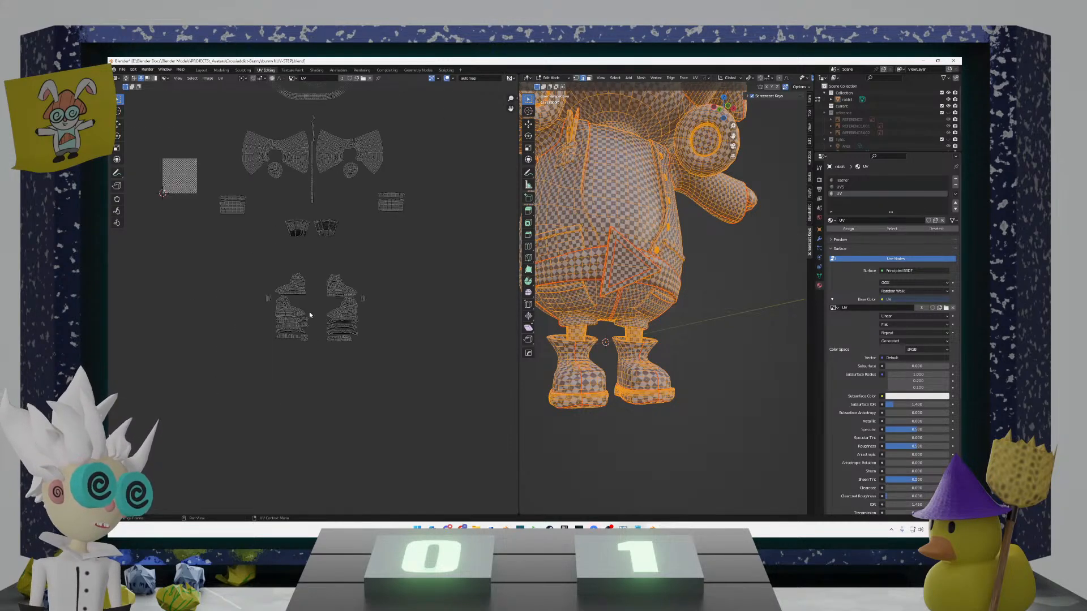
Step: Compare the tiny ring-island cluster with the rest of the UV layout, and return to the boot islands
middle_click_drag(295, 239, 379, 383, "shift")
middle_click_drag(340, 258, 343, 429, "shift")
scroll(330, 220, "up", 4)
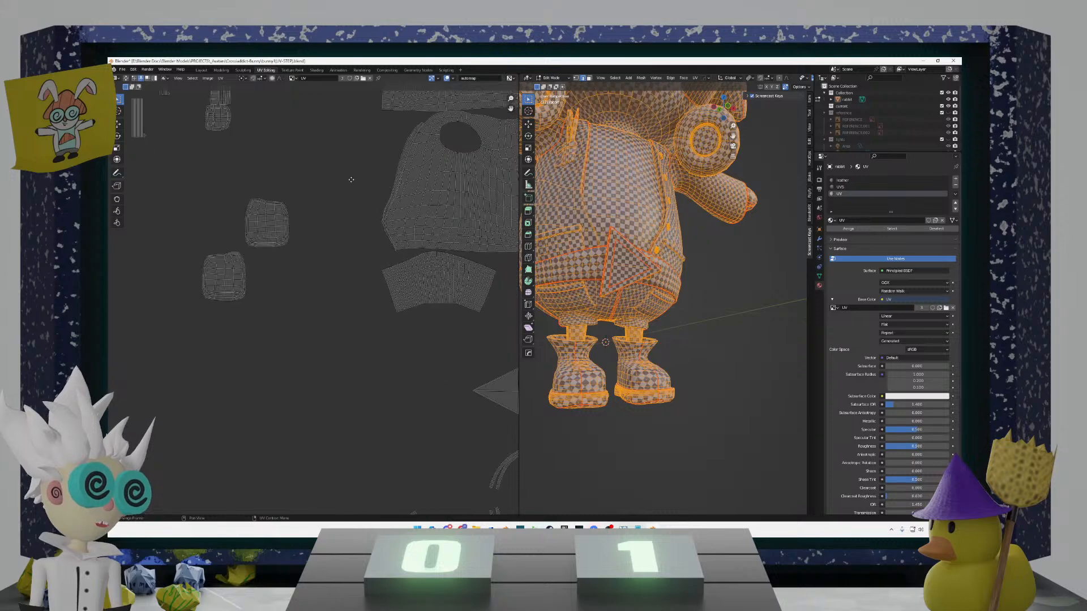
middle_click_drag(371, 107, 366, 231)
scroll(348, 198, "up", 8)
middle_click_drag(391, 280, 329, 398)
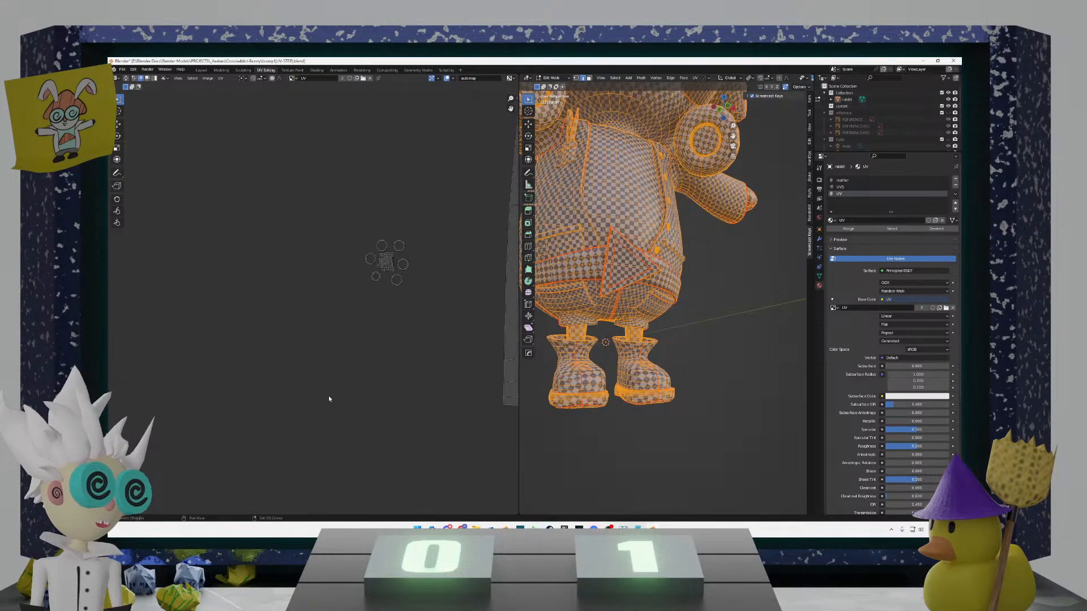
scroll(400, 289, "down", 10)
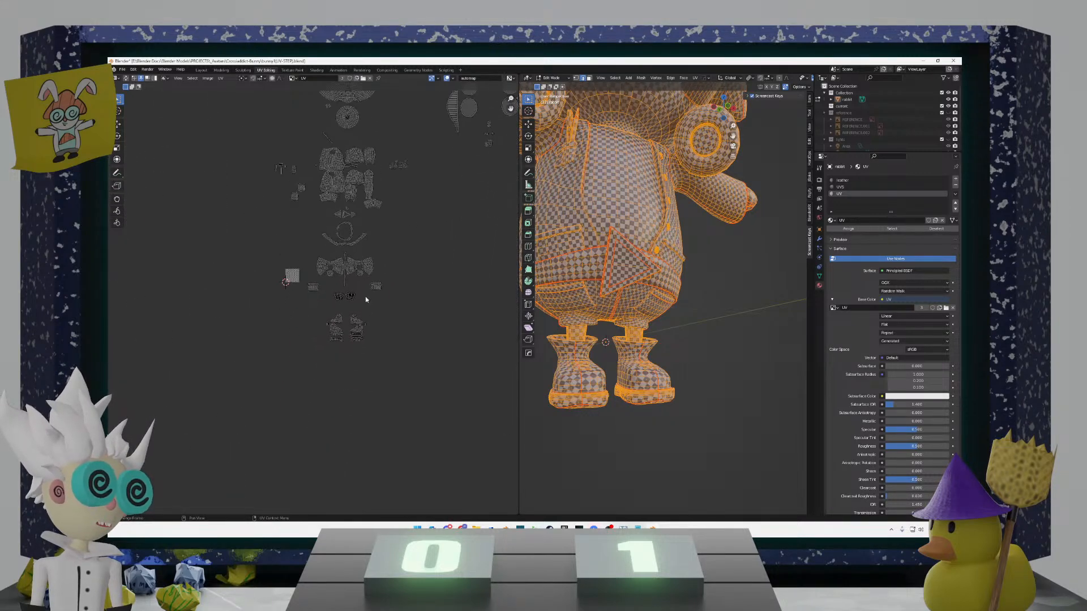
scroll(377, 391, "up", 2)
middle_click_drag(378, 391, 249, 318)
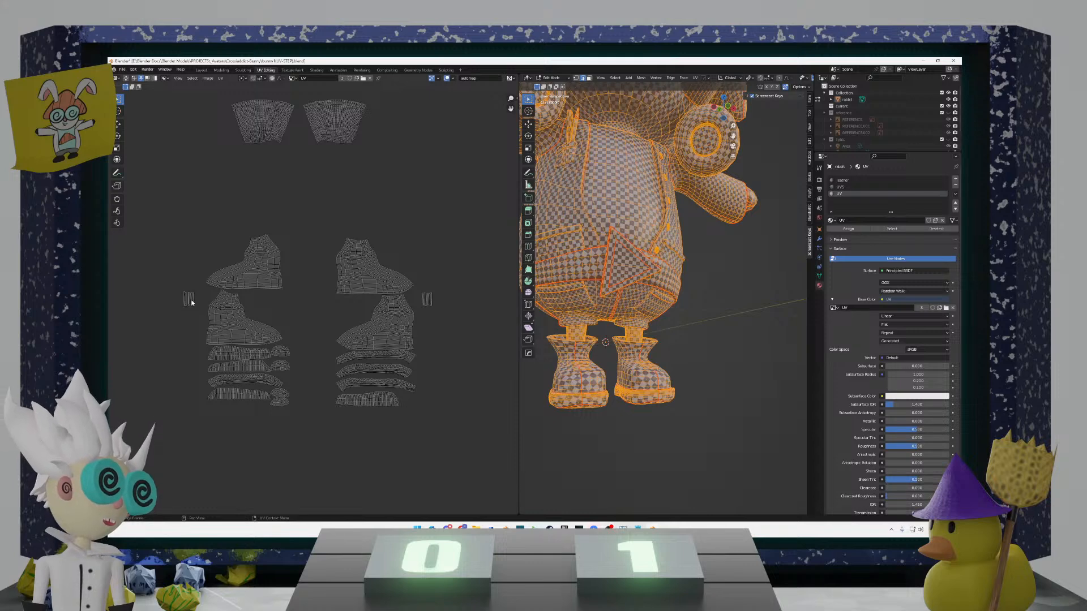
Step: Compare the boot soles with the UV layout, select the lowest pair of half-round sole islands and try to shift it
middle_click_drag(637, 369, 638, 400)
scroll(630, 377, "up", 2)
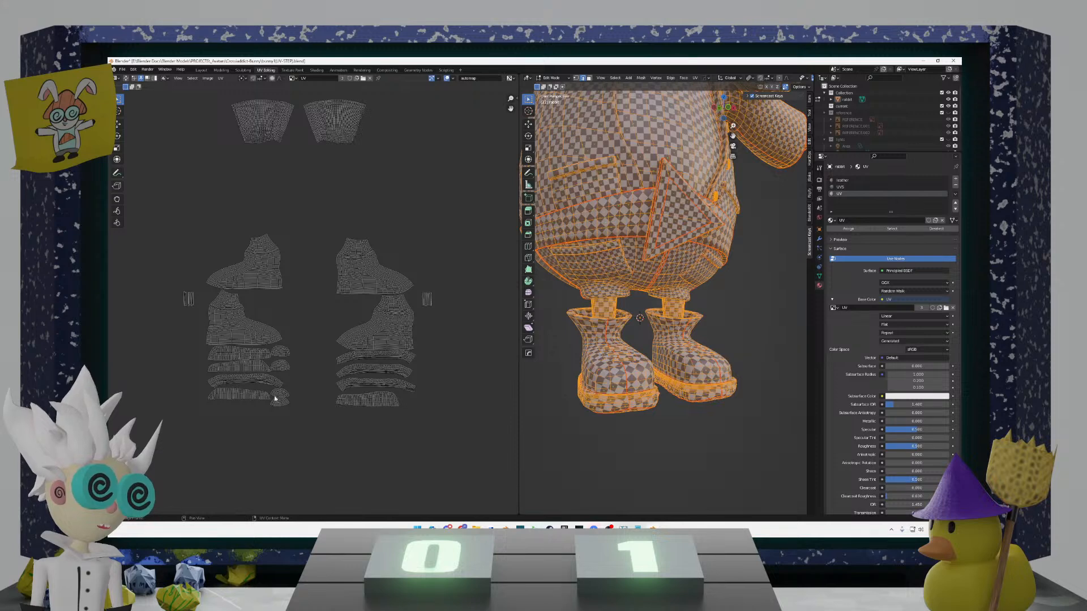
middle_click_drag(638, 391, 635, 322)
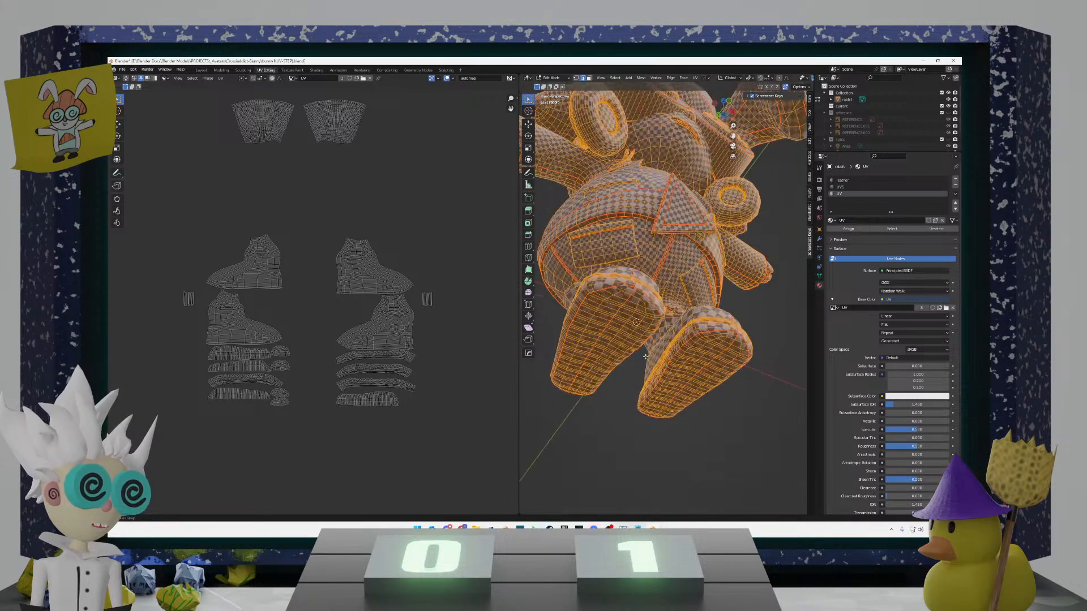
left_click_drag(299, 412, 267, 388)
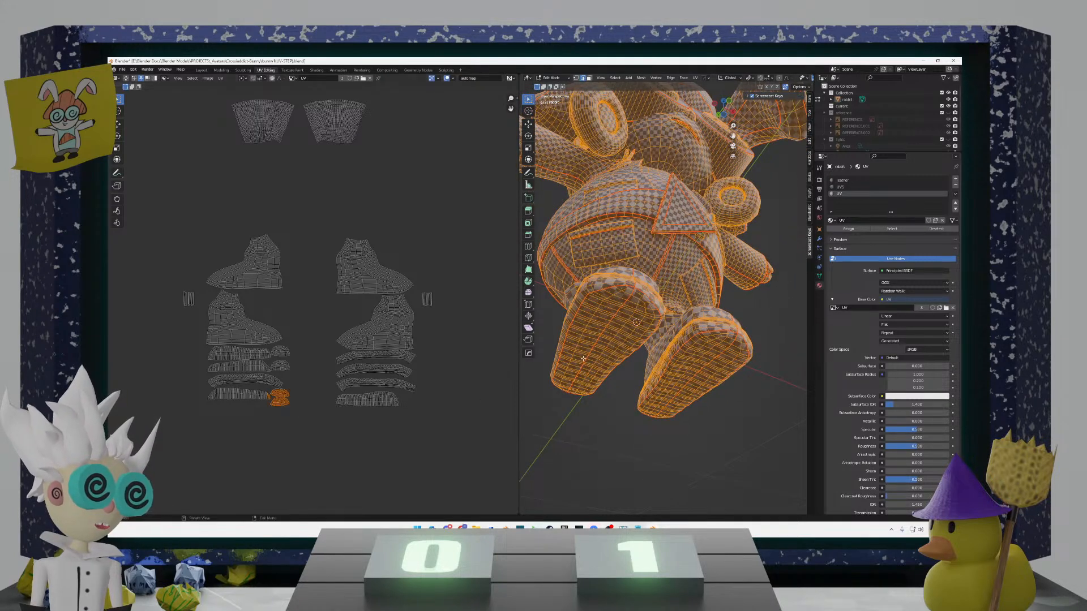
middle_click_drag(594, 339, 494, 384)
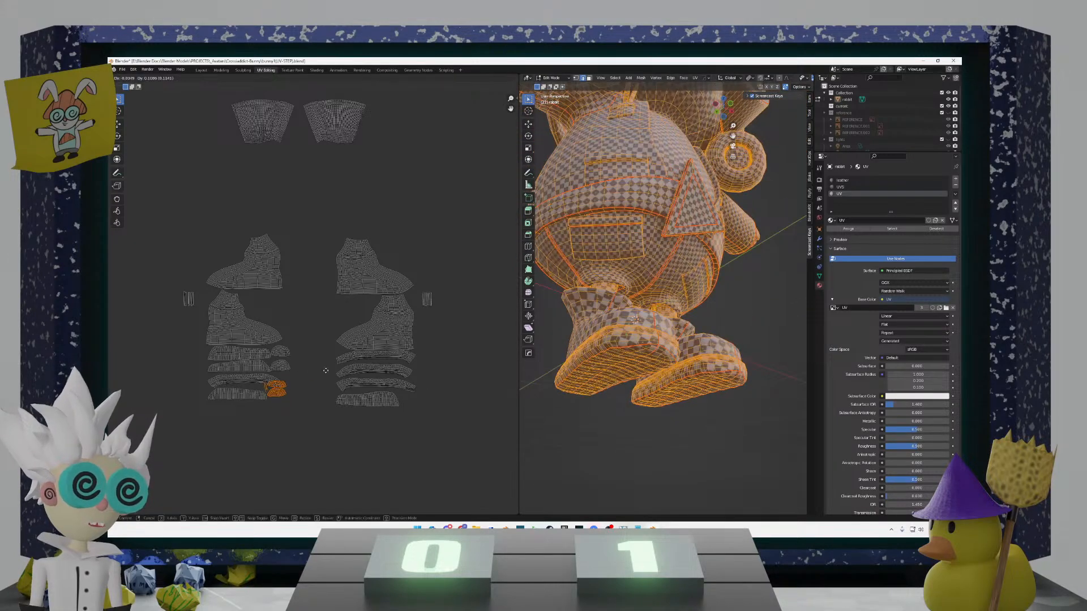
key("g")
right_click(755, 370)
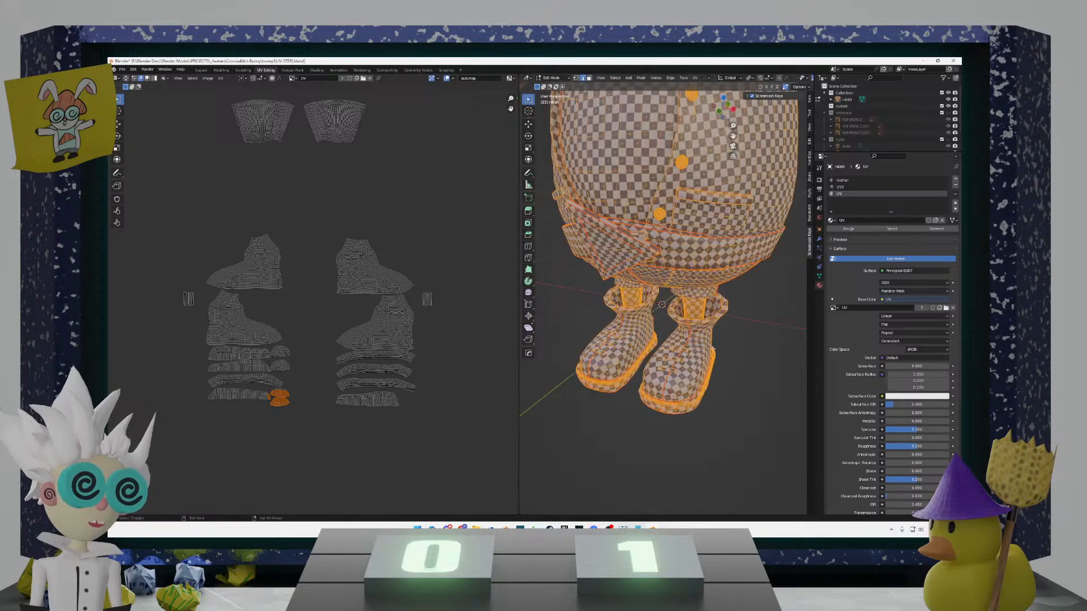
Step: Examine the boots with and without X-ray, highlighting the column of half-round sole islands to compare them with the model
key("shift+z")
middle_click_drag(754, 370, 682, 352)
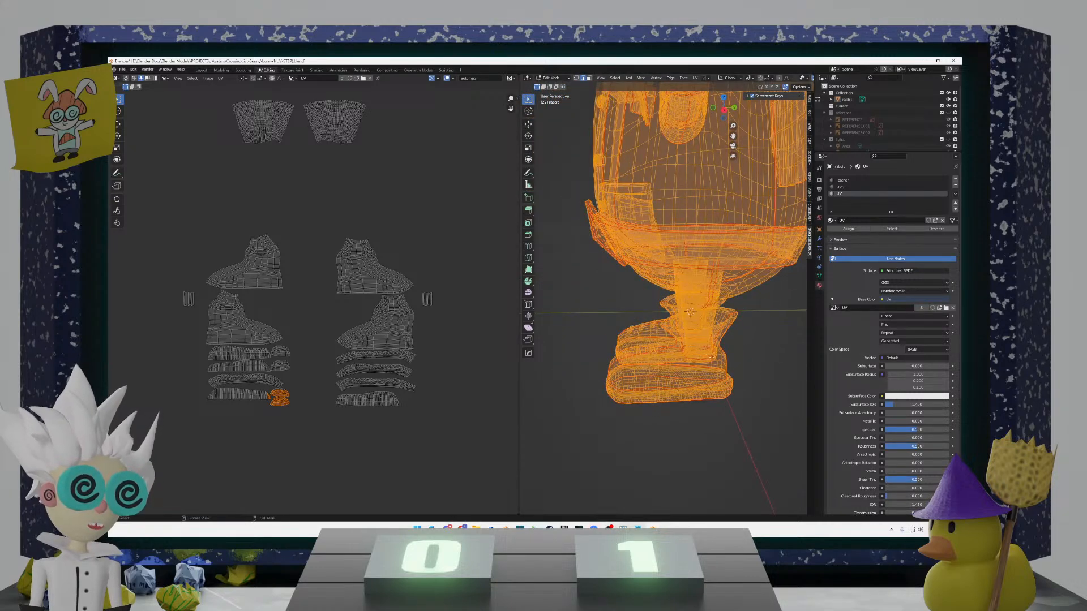
key("shift+z")
left_click_drag(299, 412, 275, 345)
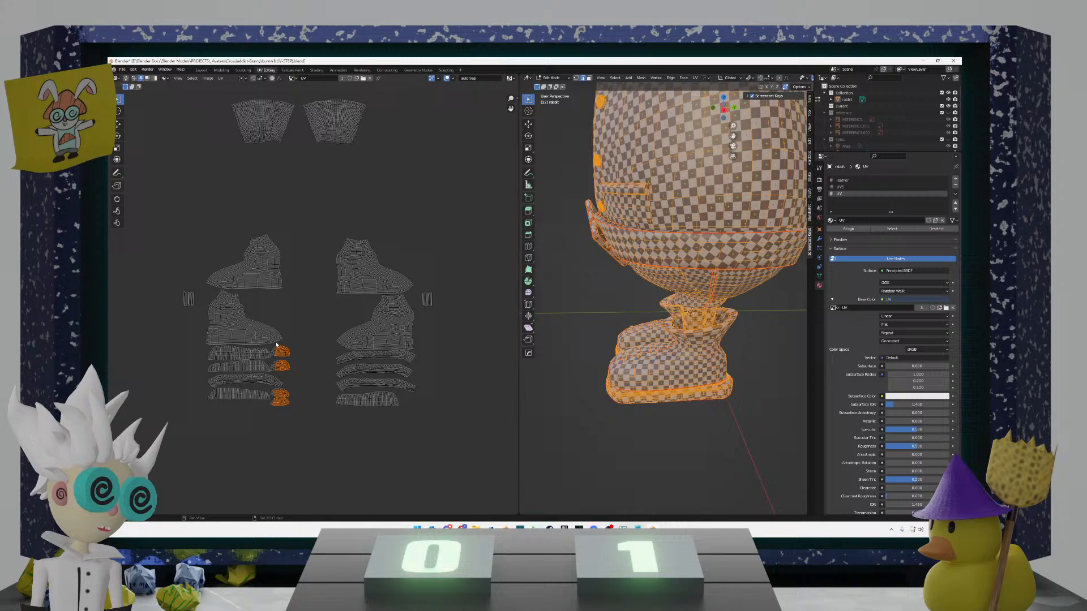
left_click(322, 355)
middle_click_drag(634, 362, 677, 369)
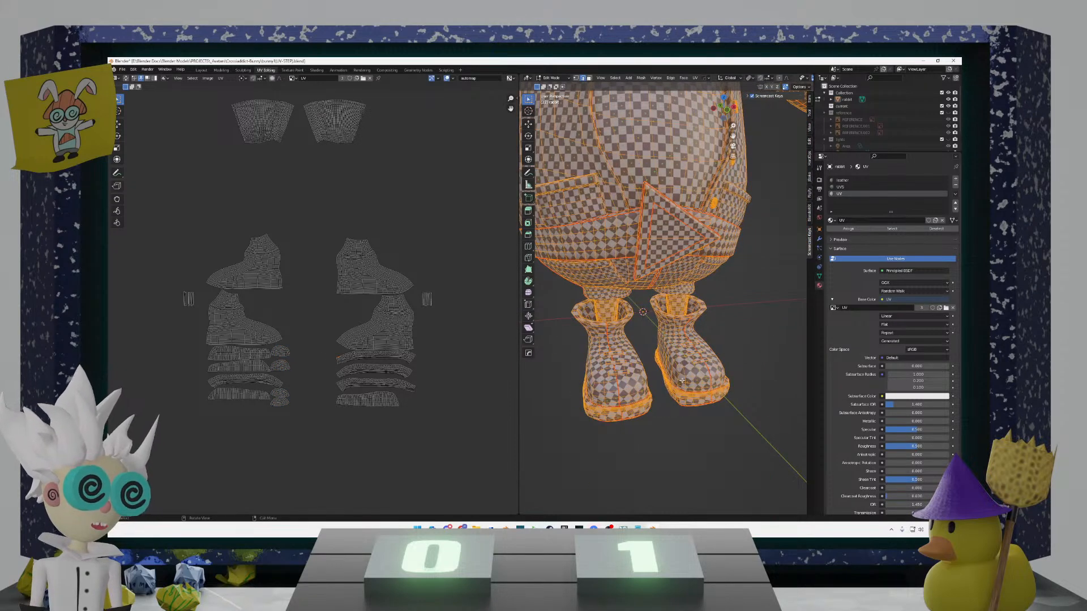
scroll(609, 364, "down", 3)
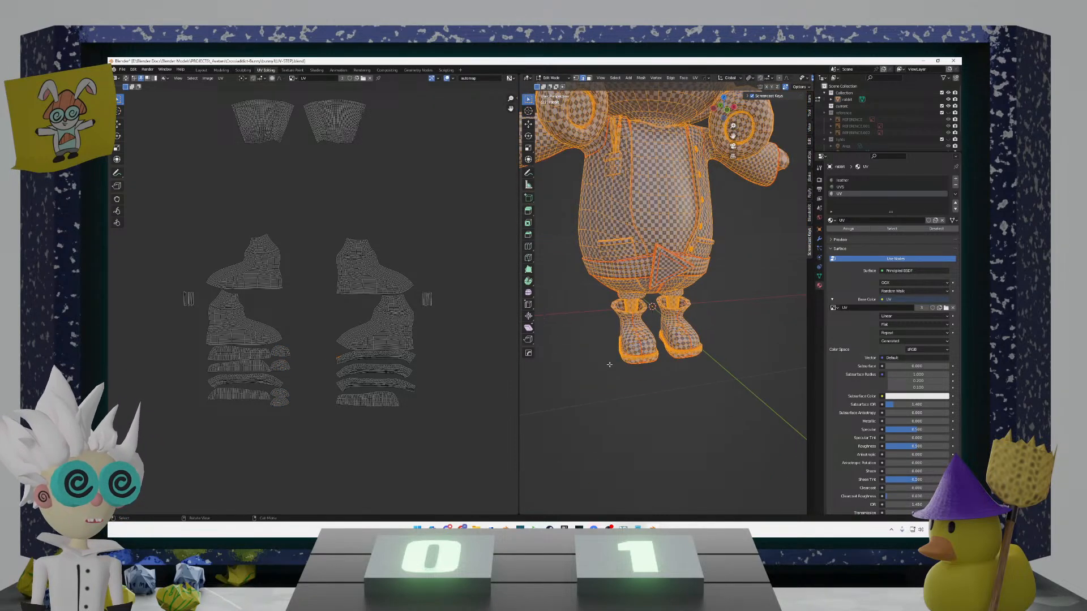
scroll(609, 364, "up", 3)
mouse_move(651, 346)
middle_mouse_down()
mouse_move(609, 335)
mouse_move(660, 334)
middle_mouse_up()
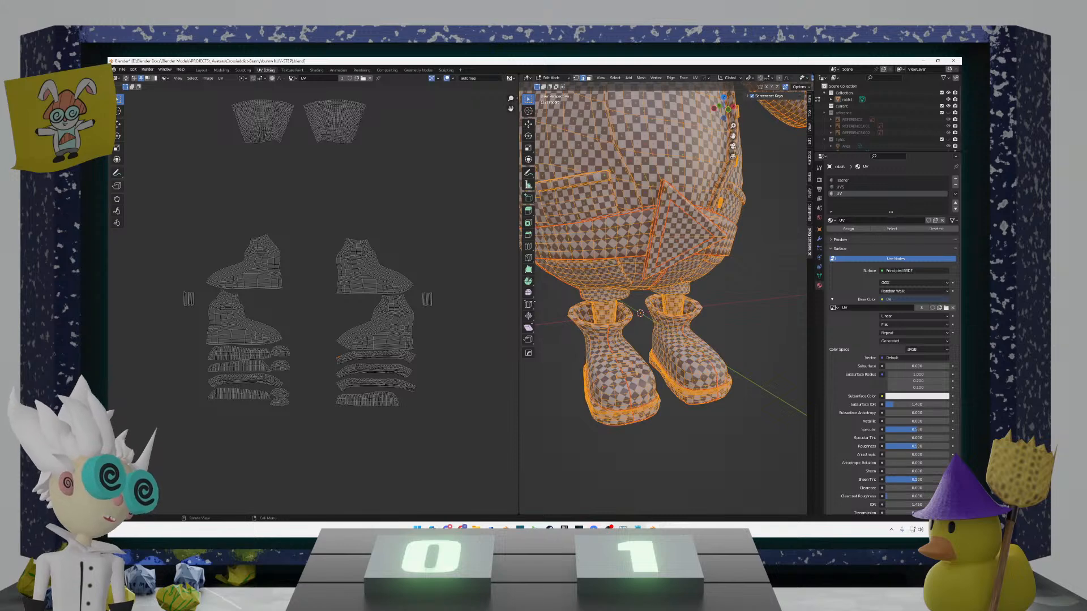
Step: Move the lower boot side island whose toe faces left onto the upper boot side island facing the same way
left_click(384, 337)
key("g")
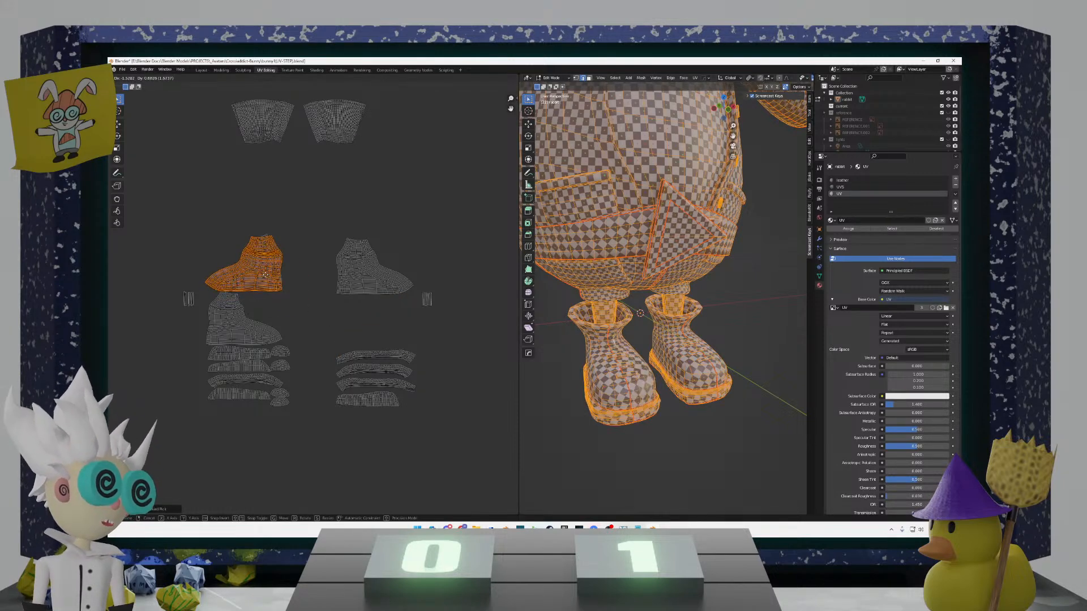
left_click(266, 274)
left_click(339, 312)
Step: Mirror the upper boot side island with the right-facing toe by scaling it -1 on X, and stack it onto the overlapped boot islands
left_click(365, 283)
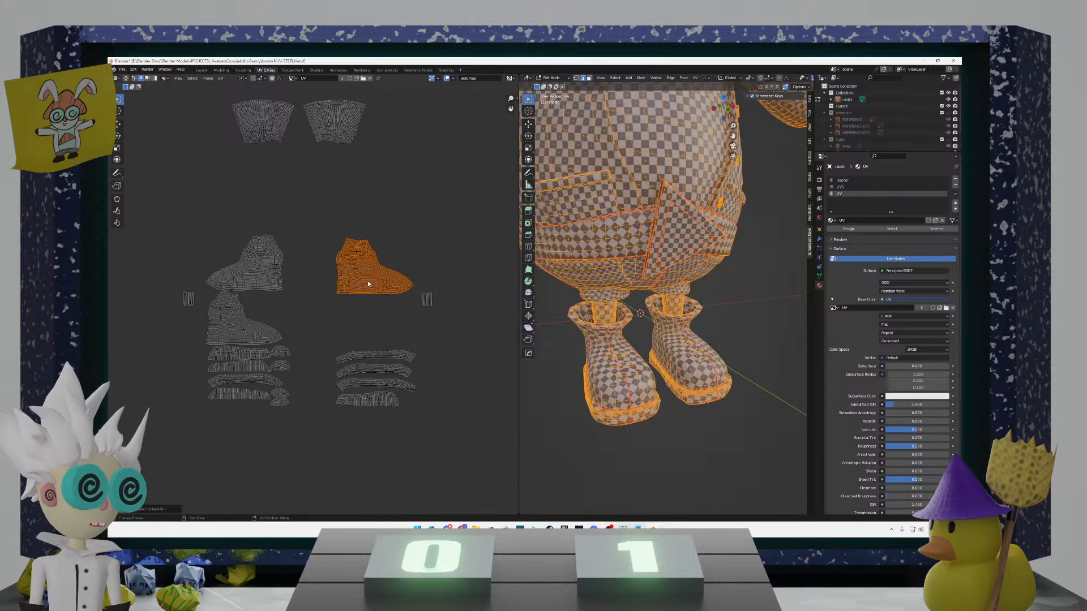
type("s-1")
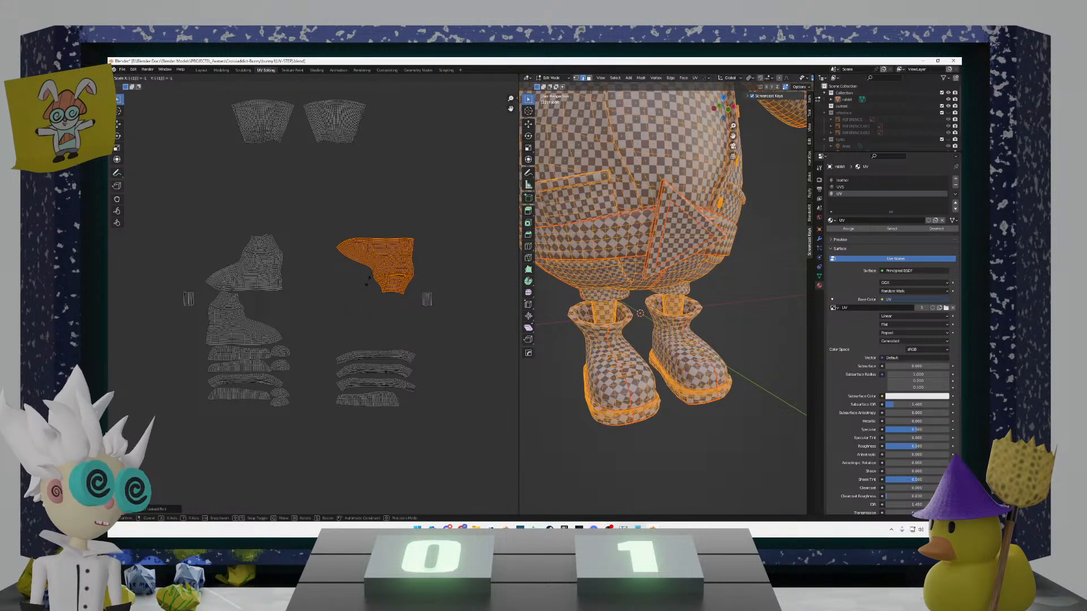
key("Return")
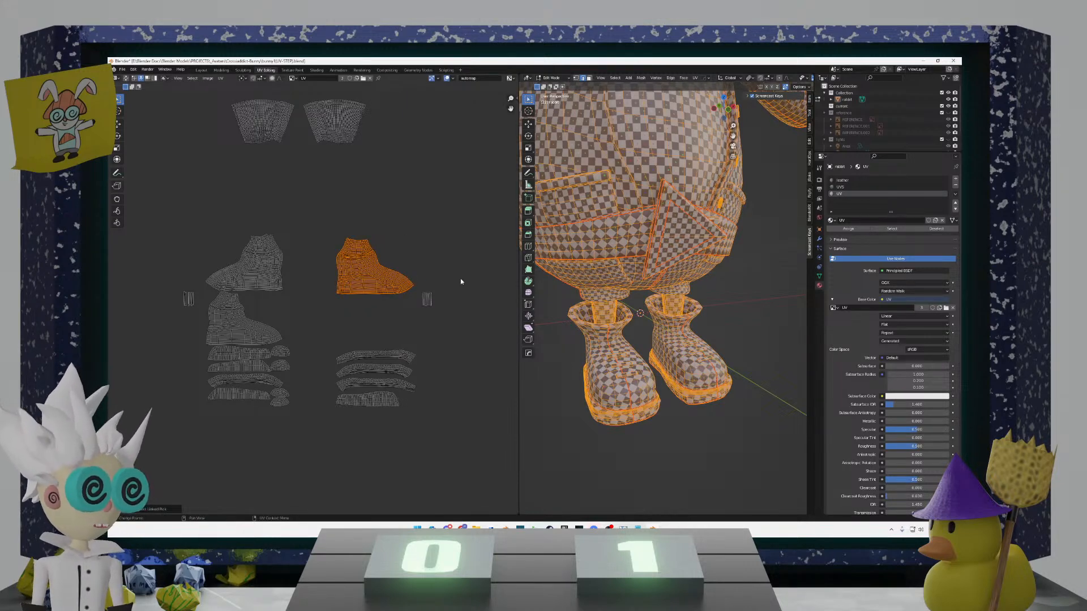
type("s-1")
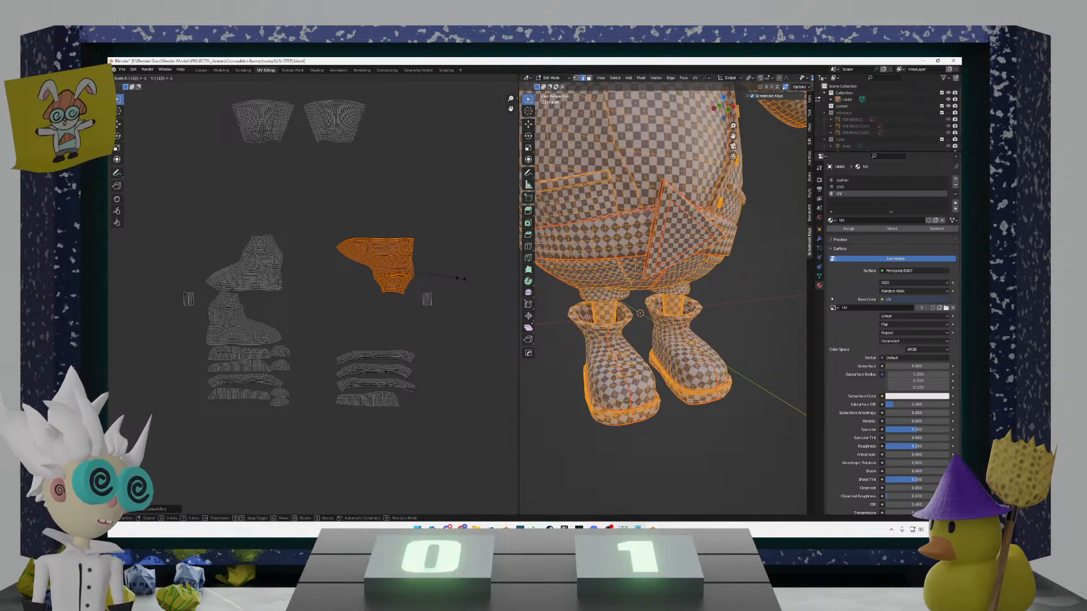
type("x")
key("Return")
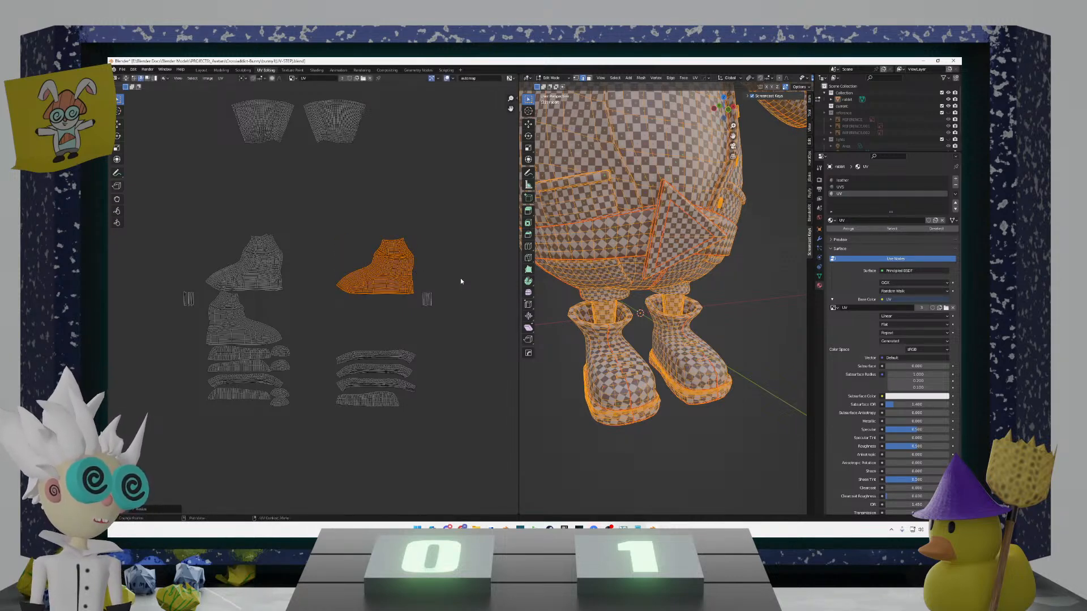
key("g")
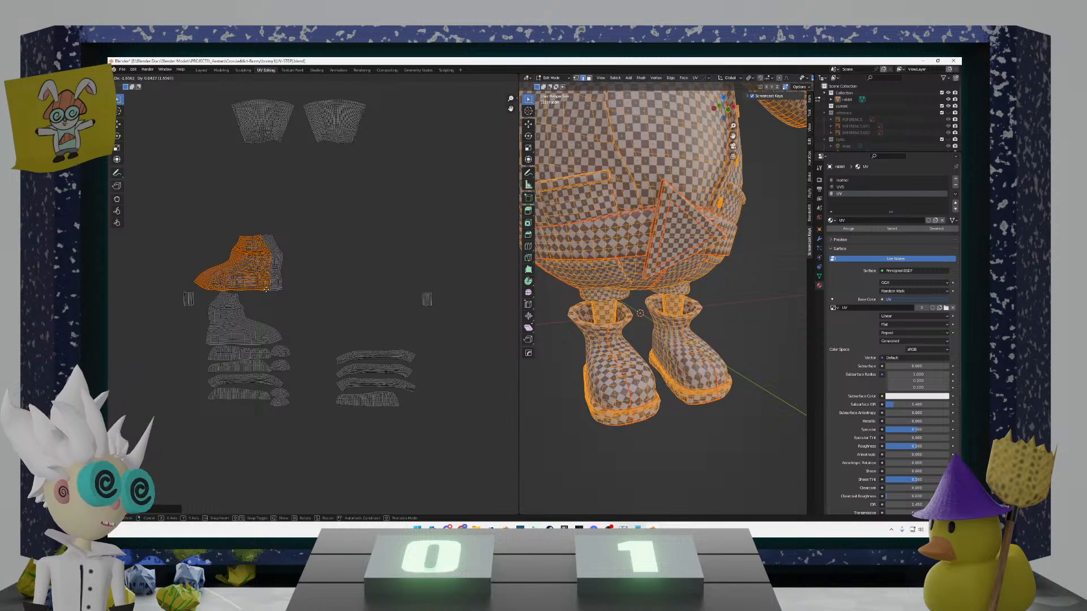
left_click(293, 287)
Step: Show the UV editor's sidebar, then mirror the last right-facing boot side island by -1 on X and stack it onto the other boot islands
key("n")
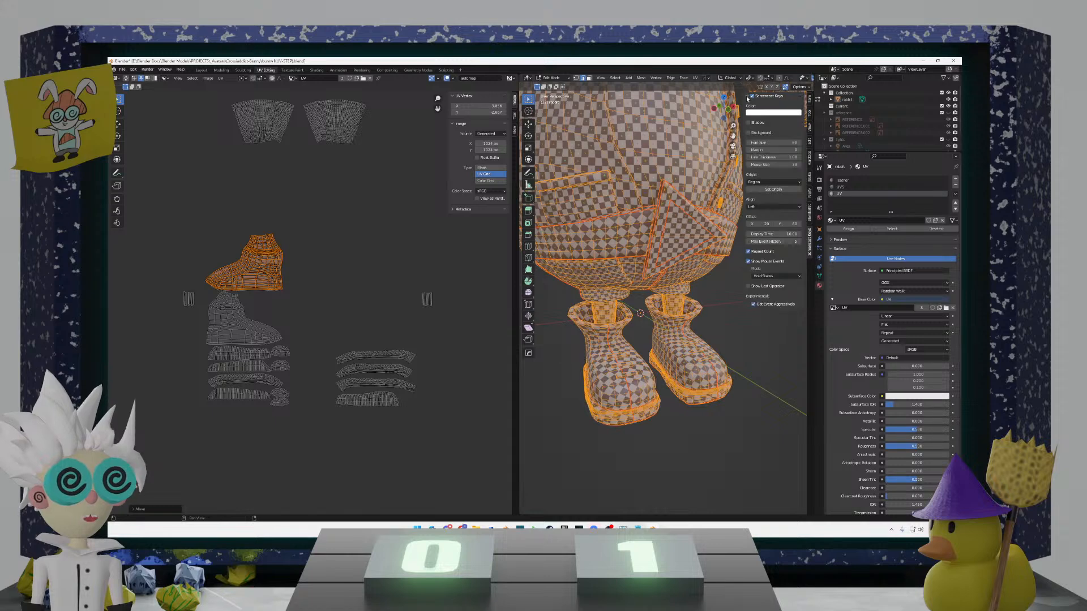
left_click(364, 269)
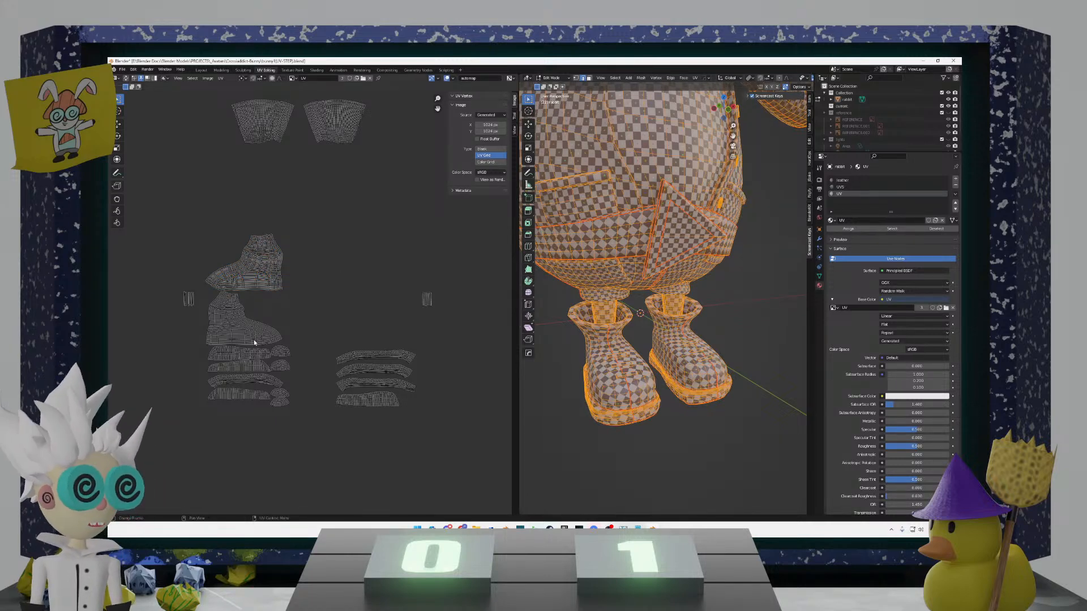
key("l")
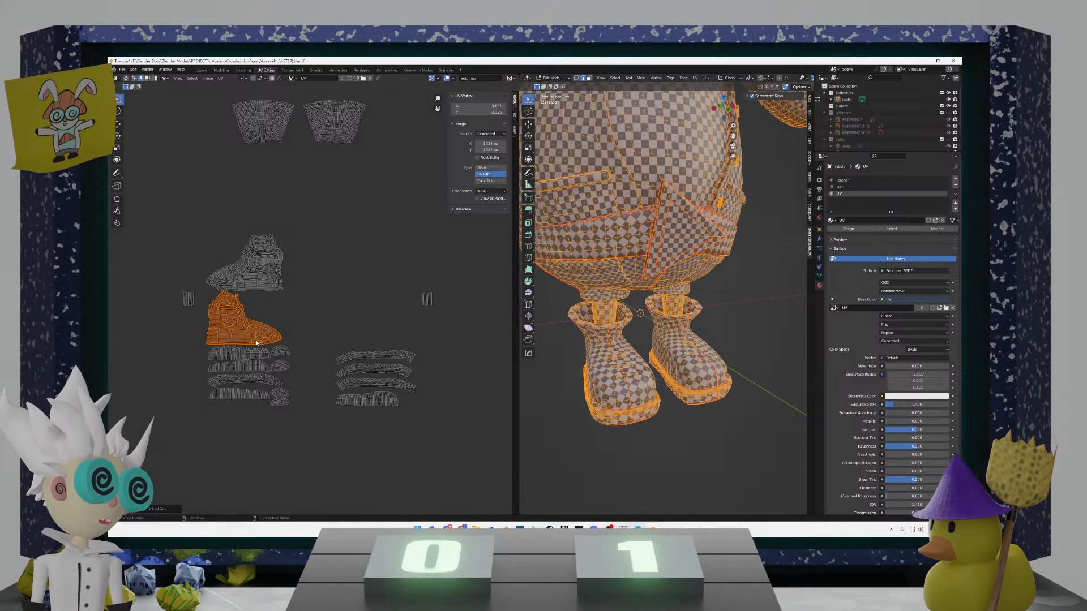
type("s-1")
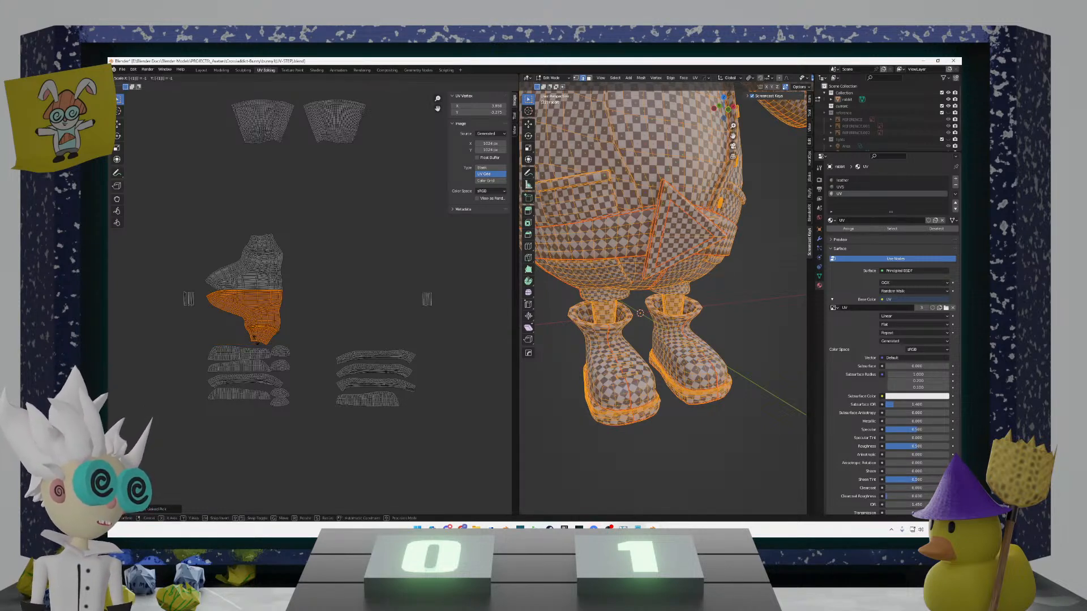
type("yx")
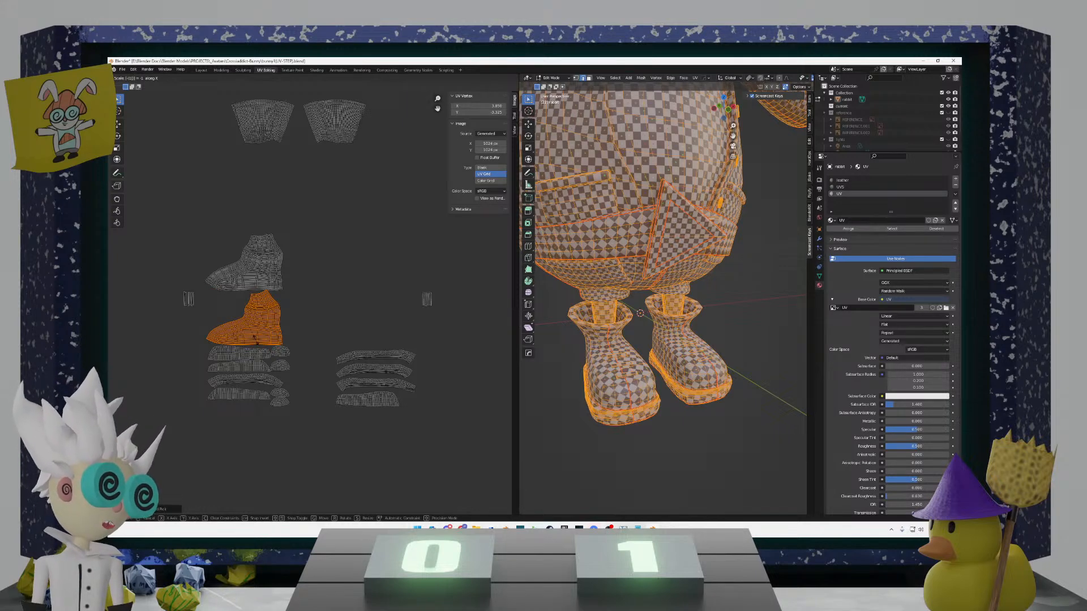
key("Return")
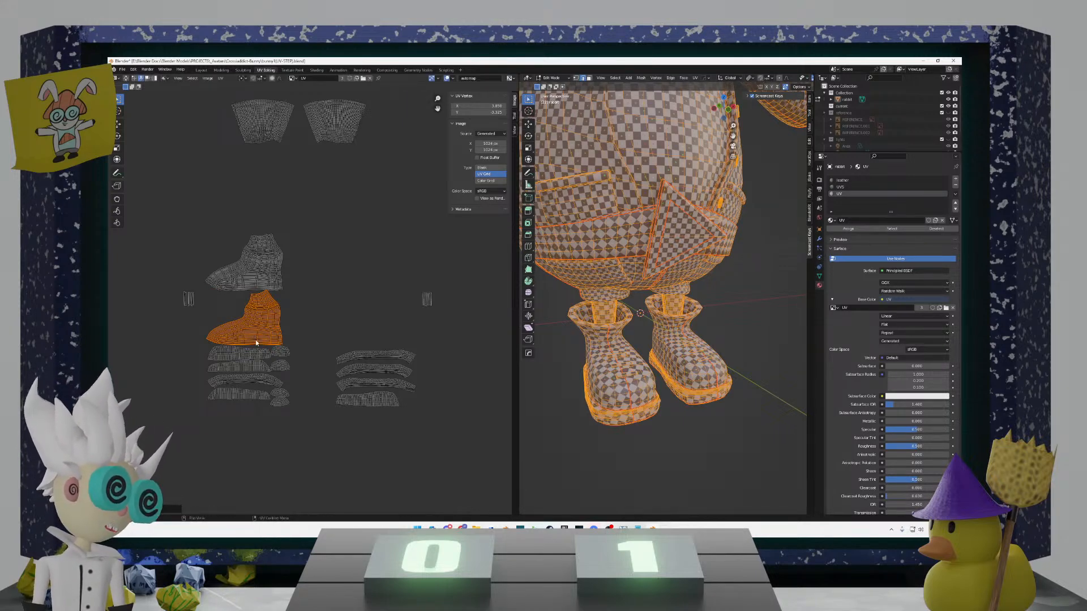
key("g")
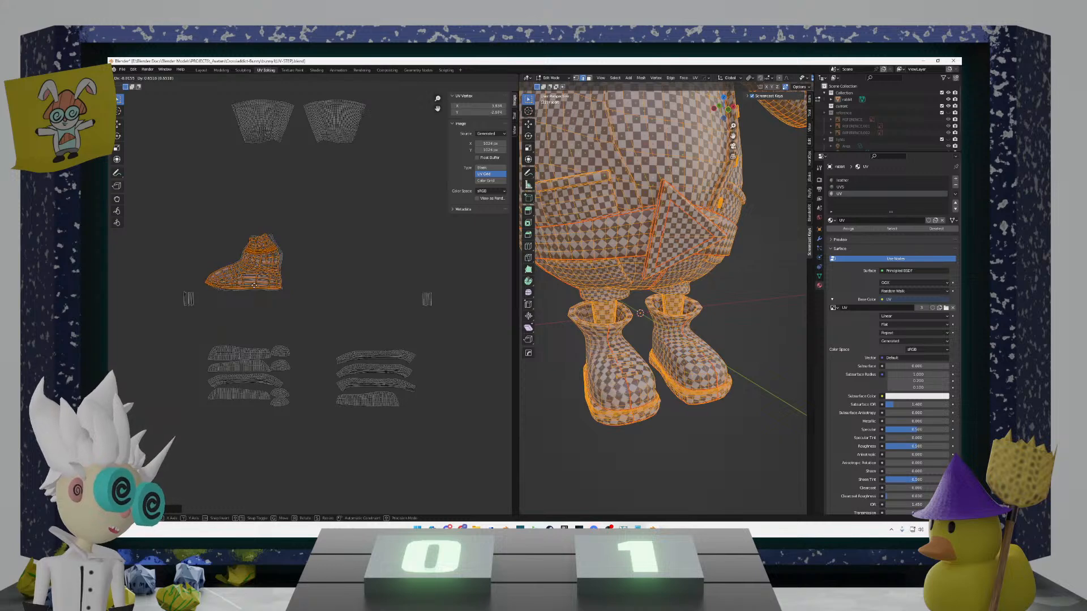
left_click(256, 283)
left_click(283, 331)
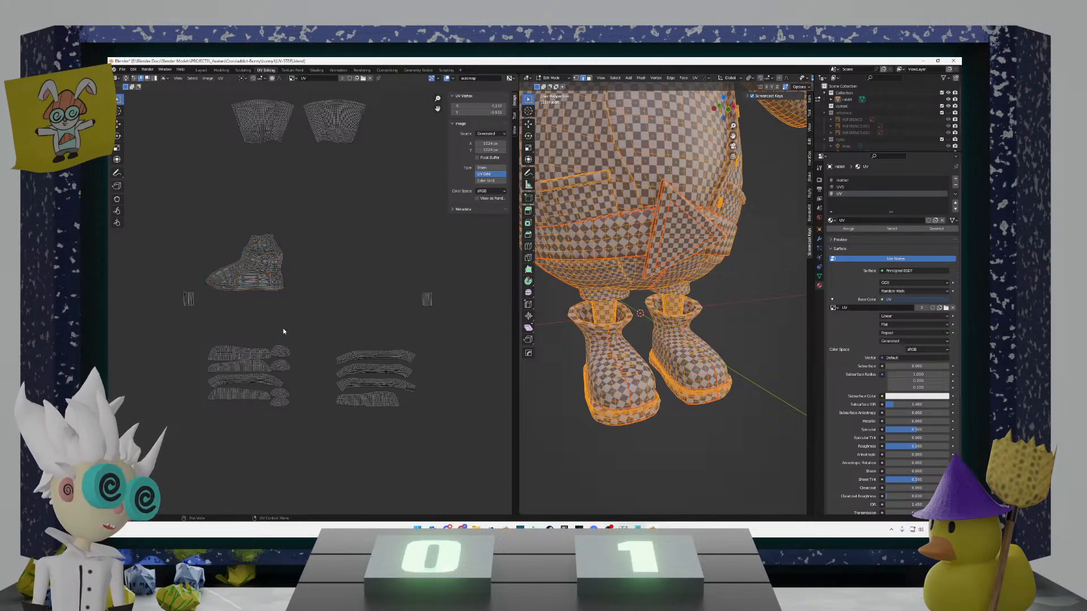
Step: Select the four sole strips without half-round pieces and move them onto the matching strips under the stacked boot
left_click_drag(433, 430, 326, 337)
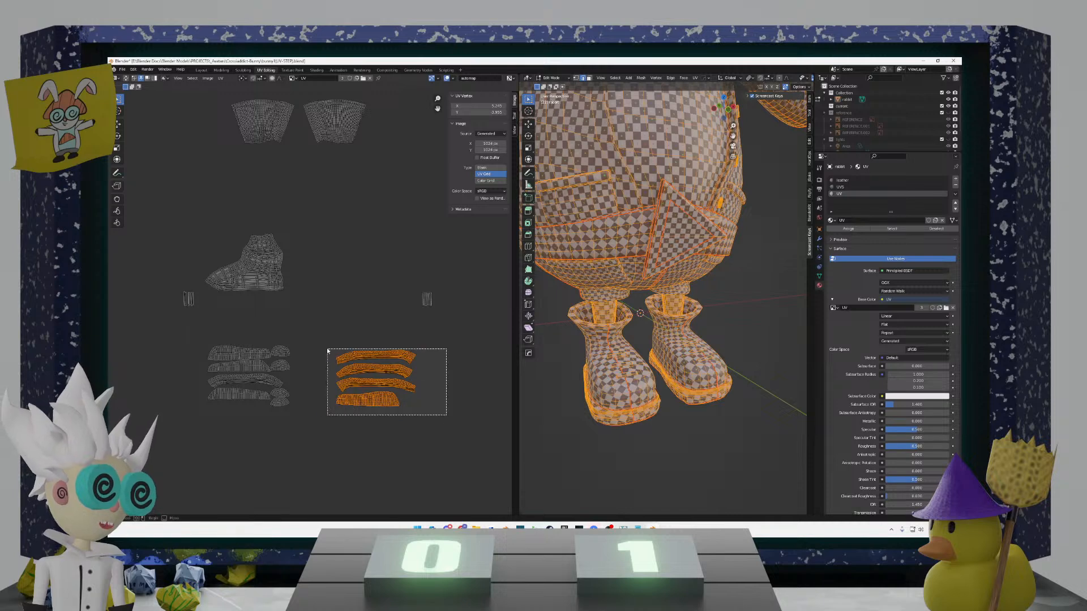
key("g")
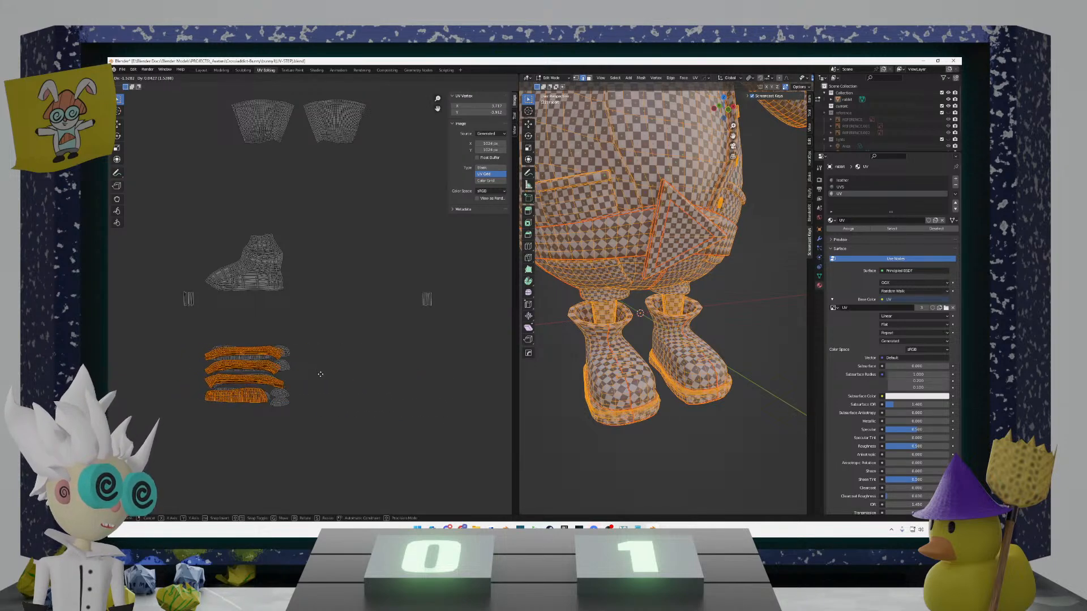
left_click(320, 373)
Step: Select the small half-round sole islands beside the strips and move them together over the stacked sole strips
left_click_drag(326, 418, 295, 406)
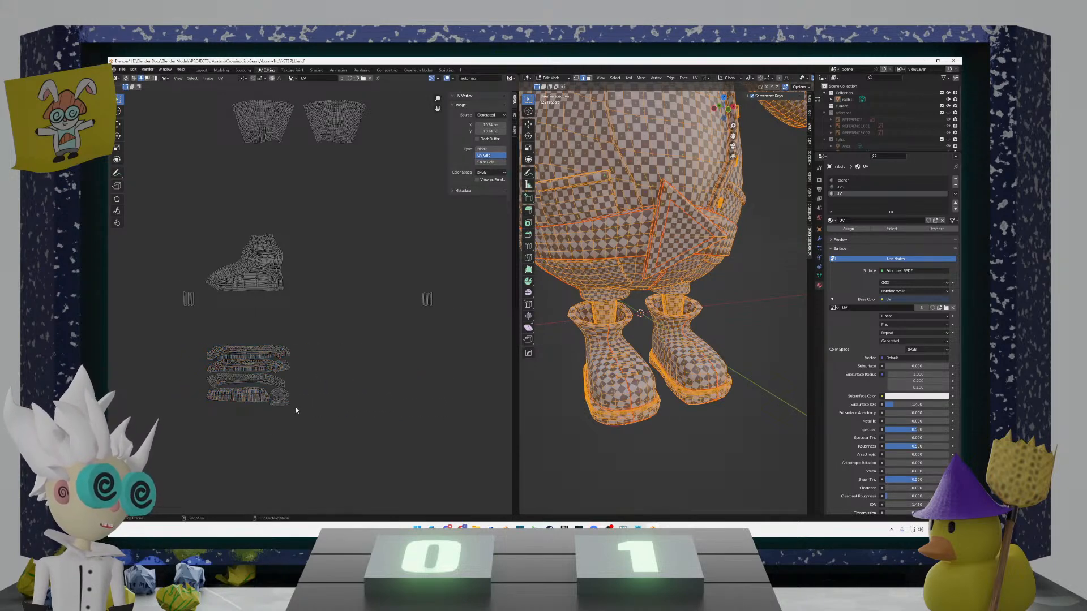
scroll(342, 375, "up", 2)
key("l")
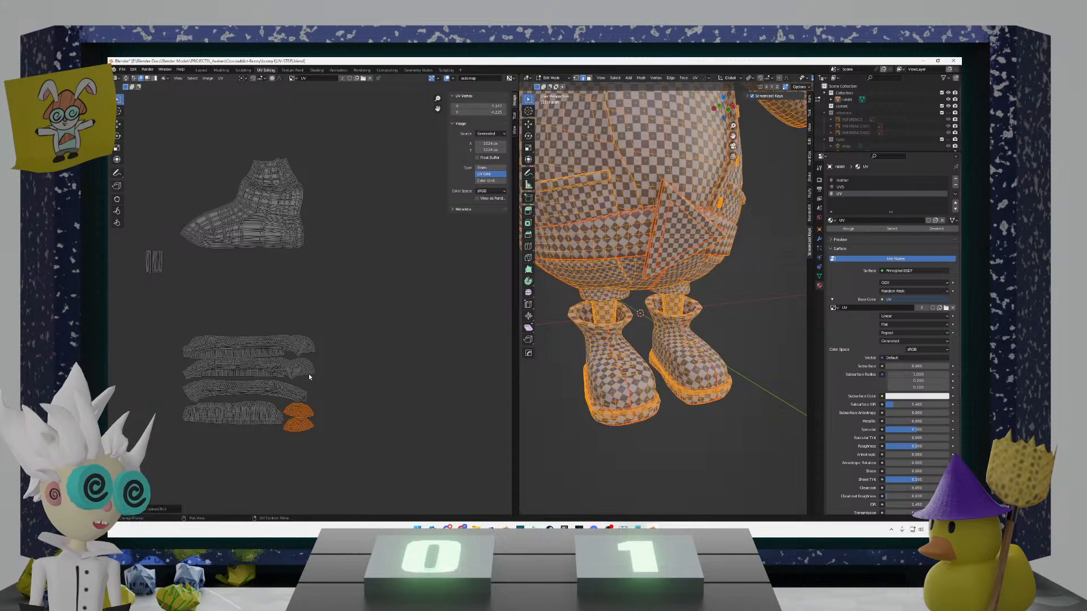
key("g")
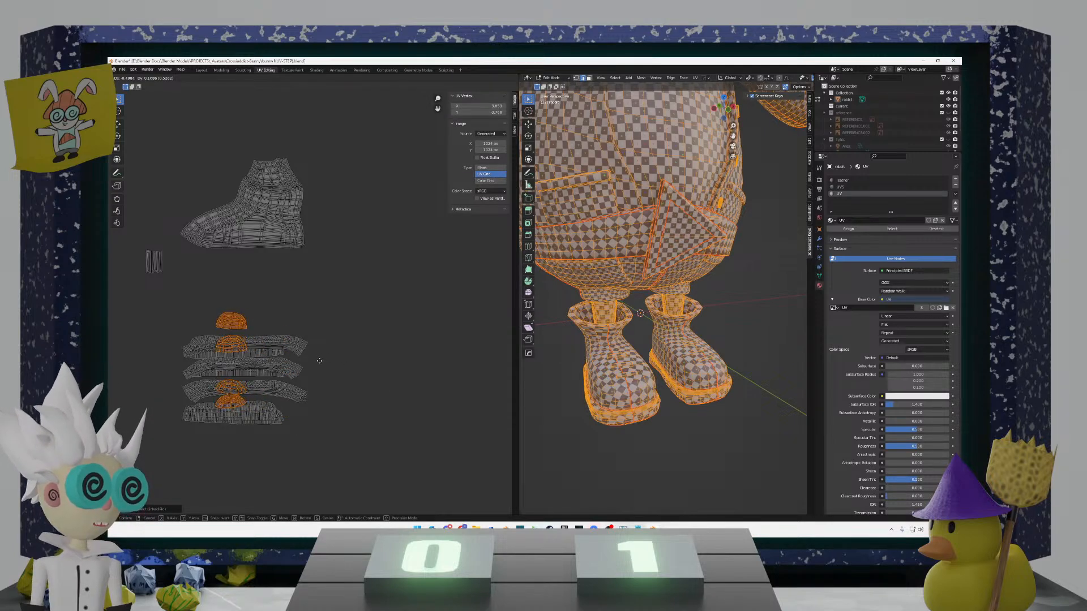
left_click(318, 360)
Step: Move the topmost half-round island down so that it overlaps the stacked sole strips
left_click(262, 317)
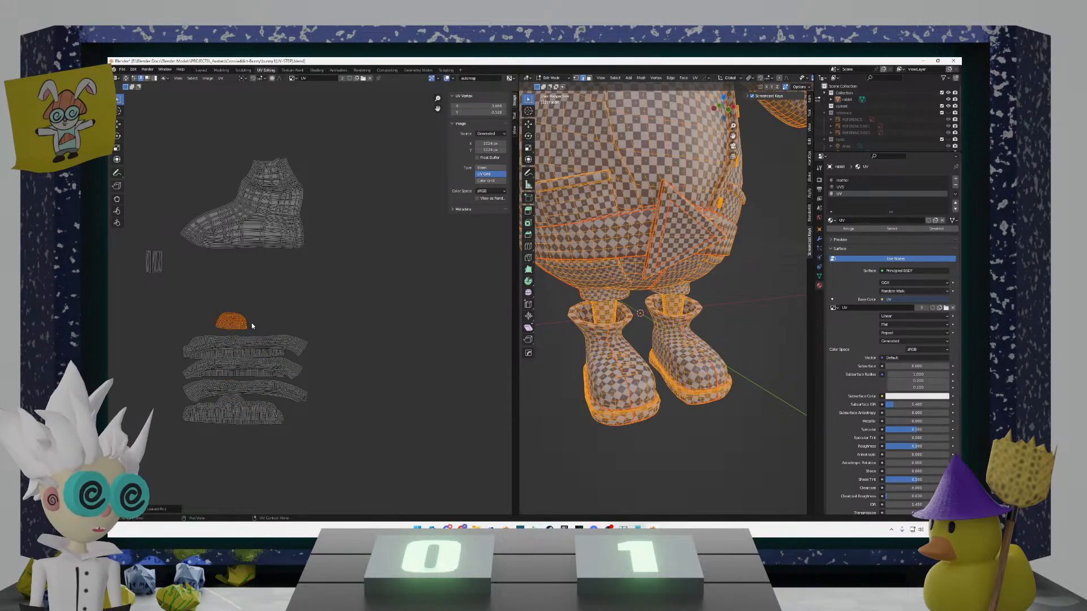
key("g")
left_click(254, 363)
Step: Select the tiny narrow island cluster nearest the boot and place it beside the lowest sole strip
scroll(259, 337, "down", 3)
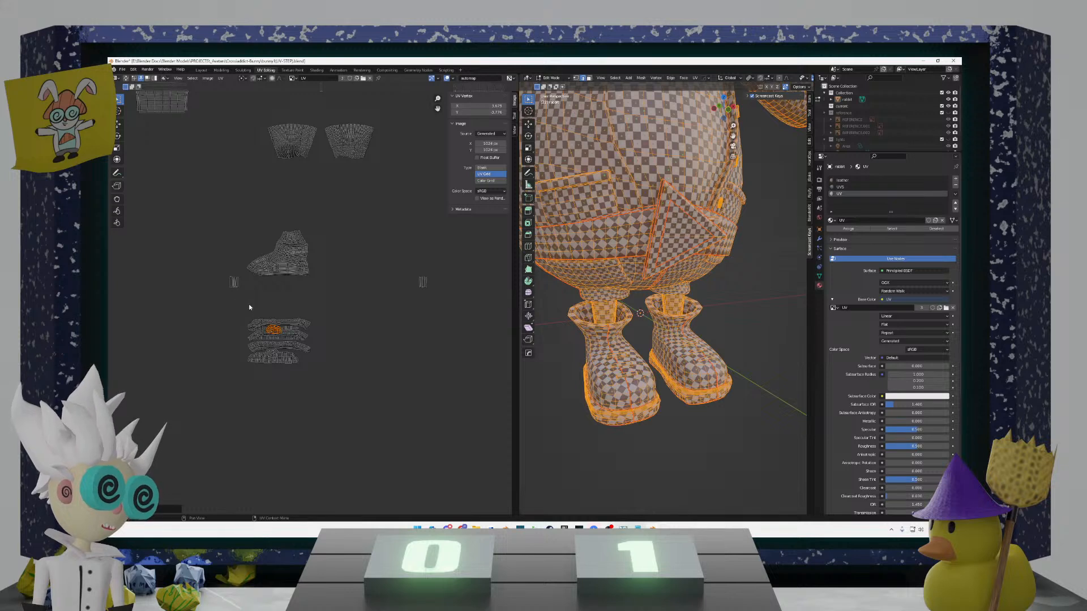
left_click(234, 282)
scroll(263, 302, "up", 2)
key("g")
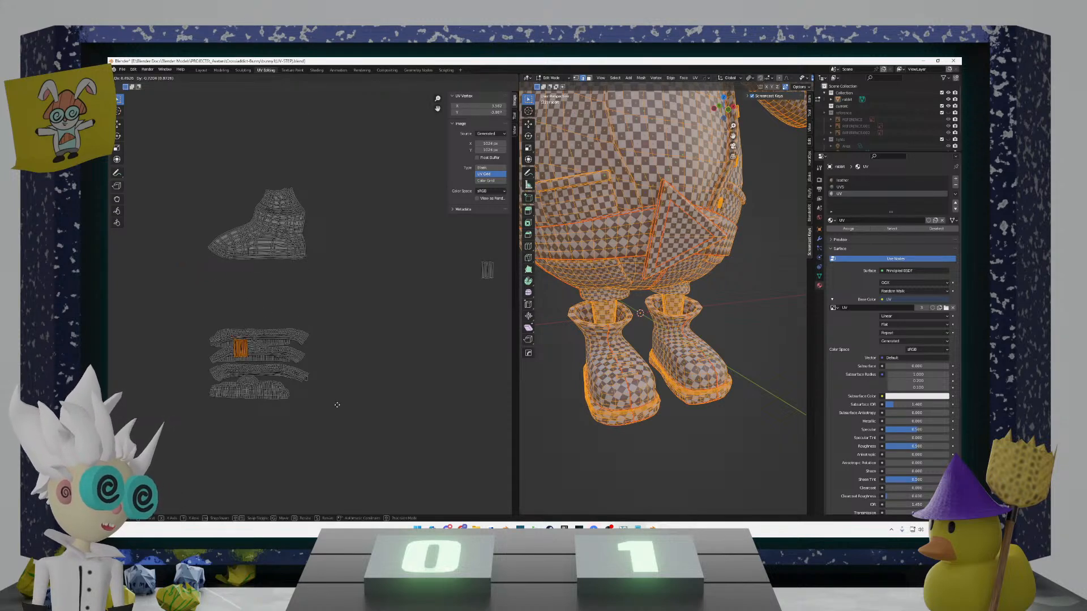
left_click(404, 428)
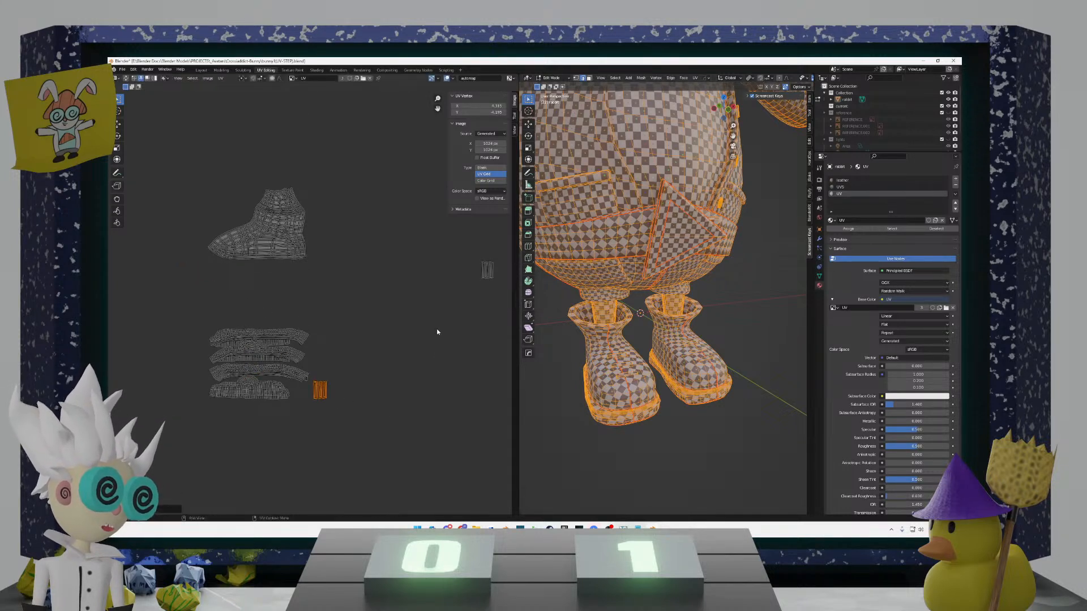
Step: Move the second tiny narrow island cluster directly above the one beside the lowest sole strip
middle_click_drag(469, 313, 437, 315)
left_click_drag(470, 310, 424, 254)
key("g")
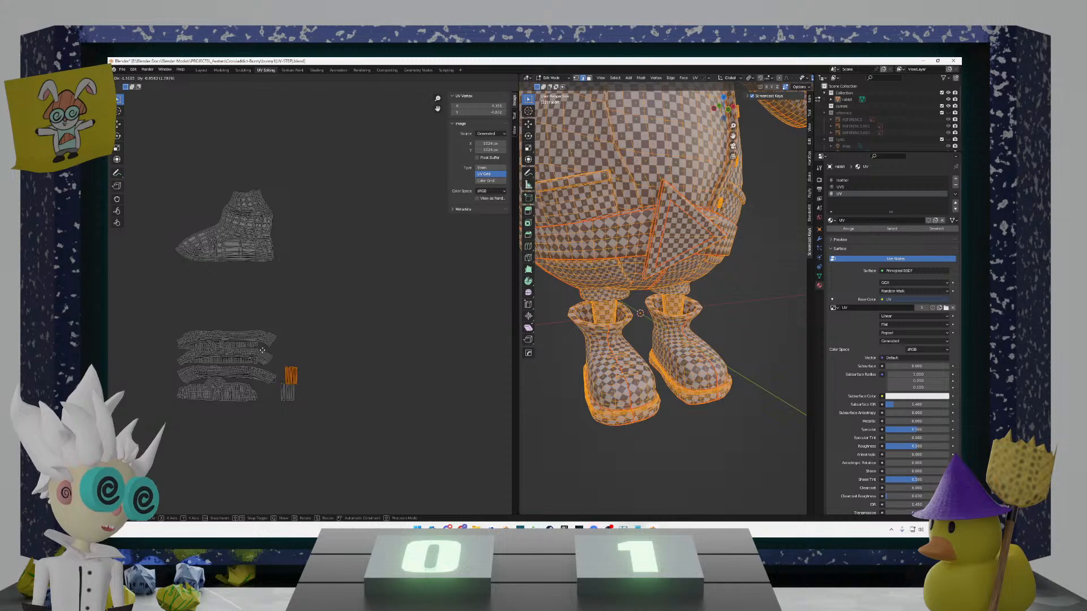
left_click(259, 349)
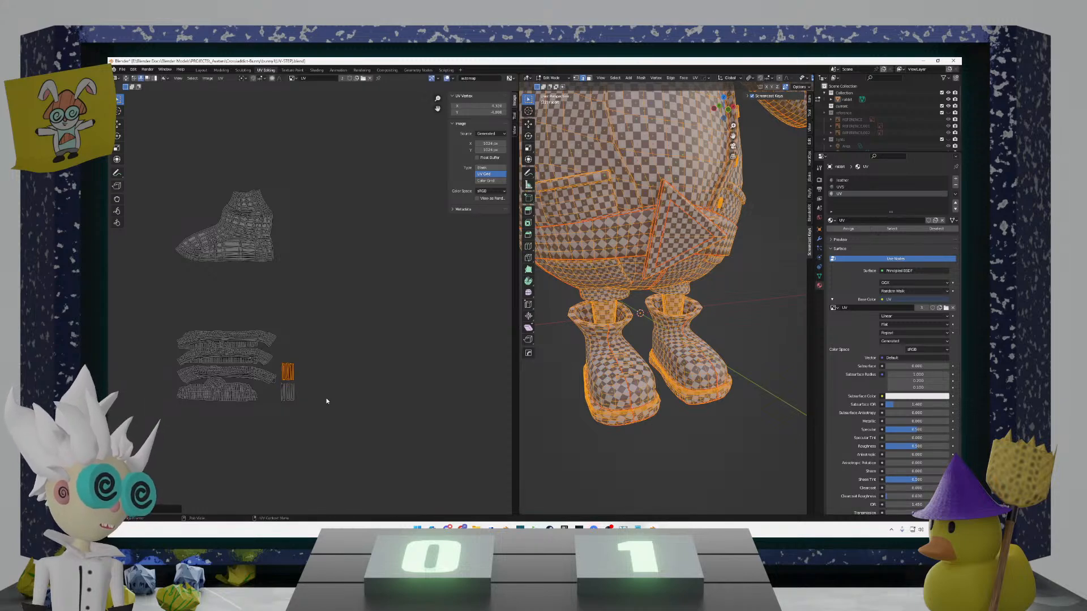
Step: Select both narrow island clusters and move them together to the empty space beside the stacked sole strips
scroll(326, 401, "up", 3)
left_click_drag(347, 425, 302, 346)
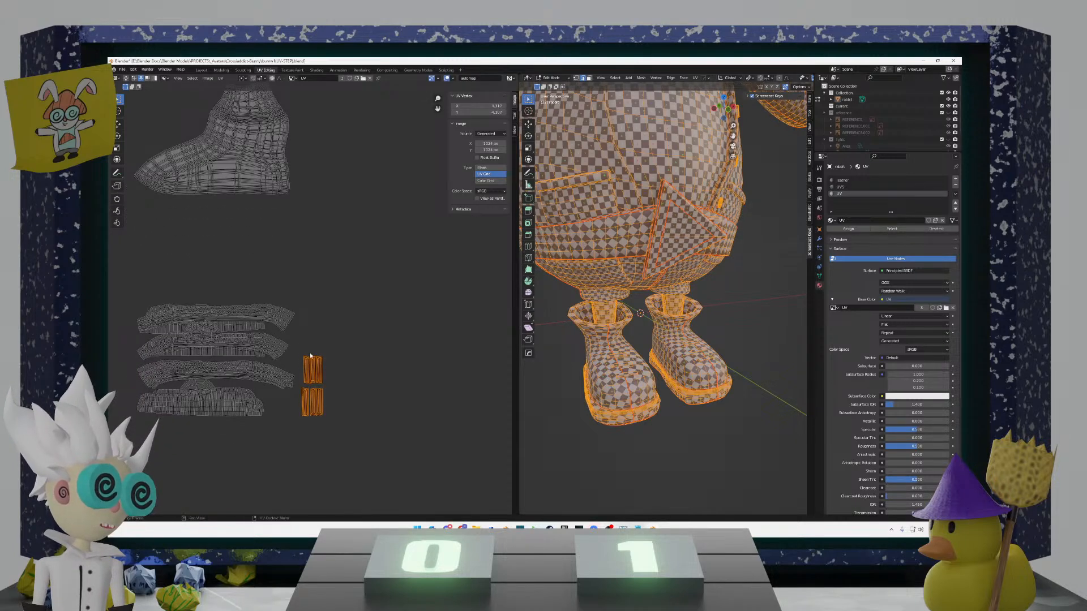
key("g")
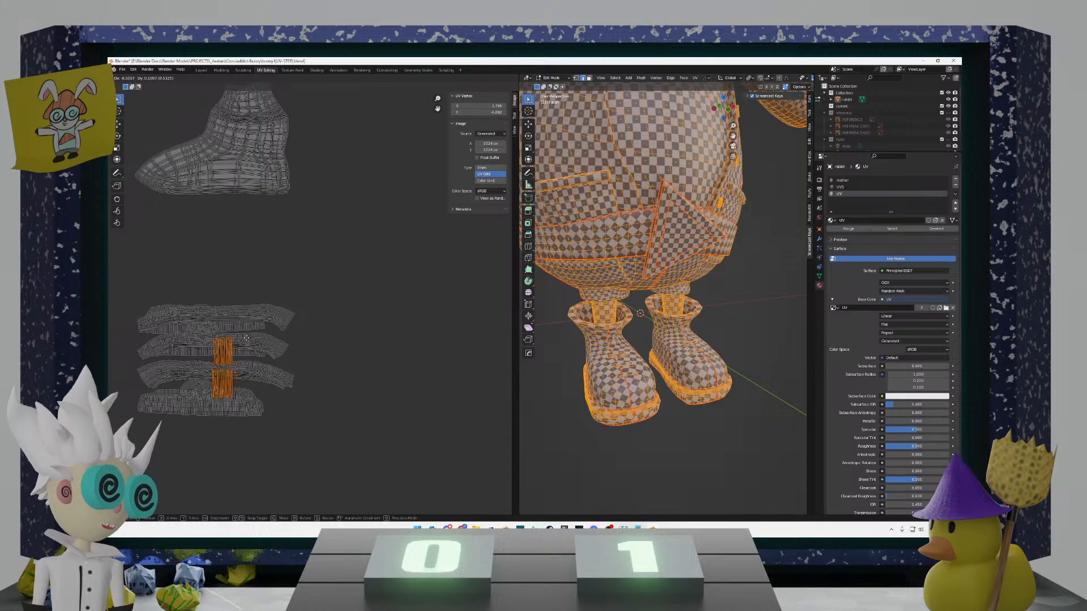
left_click(367, 353)
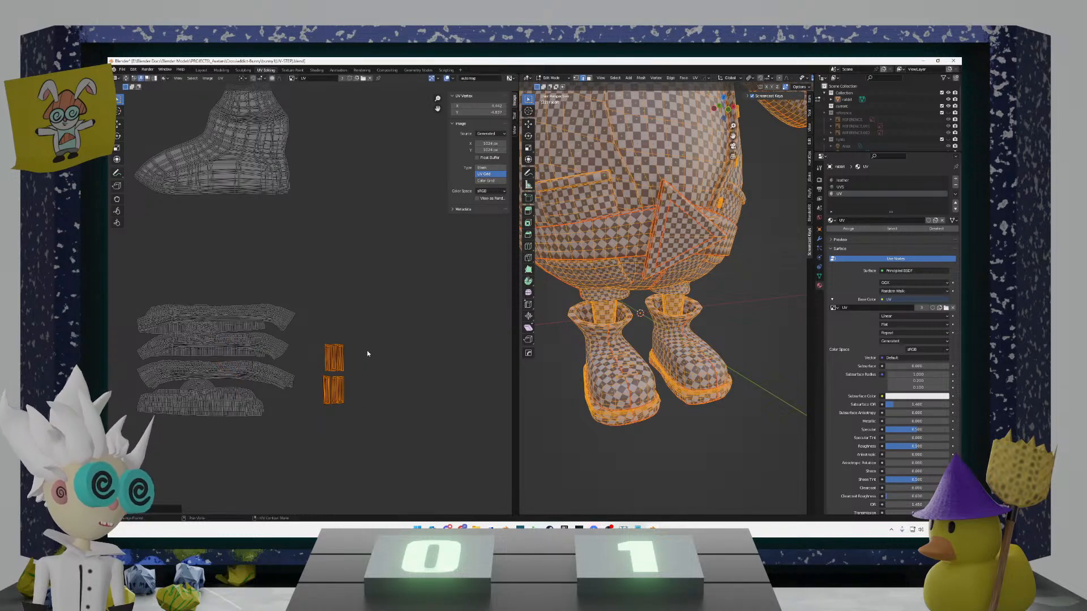
Step: Undo the narrow-cluster, half-round and sole-strip moves back to the two separate groups of sole strips
key("ctrl+z")
key("ctrl+z")
key("ctrl+z")
key("ctrl+z")
key("ctrl+z")
key("ctrl+z")
key("ctrl+z")
key("ctrl+z")
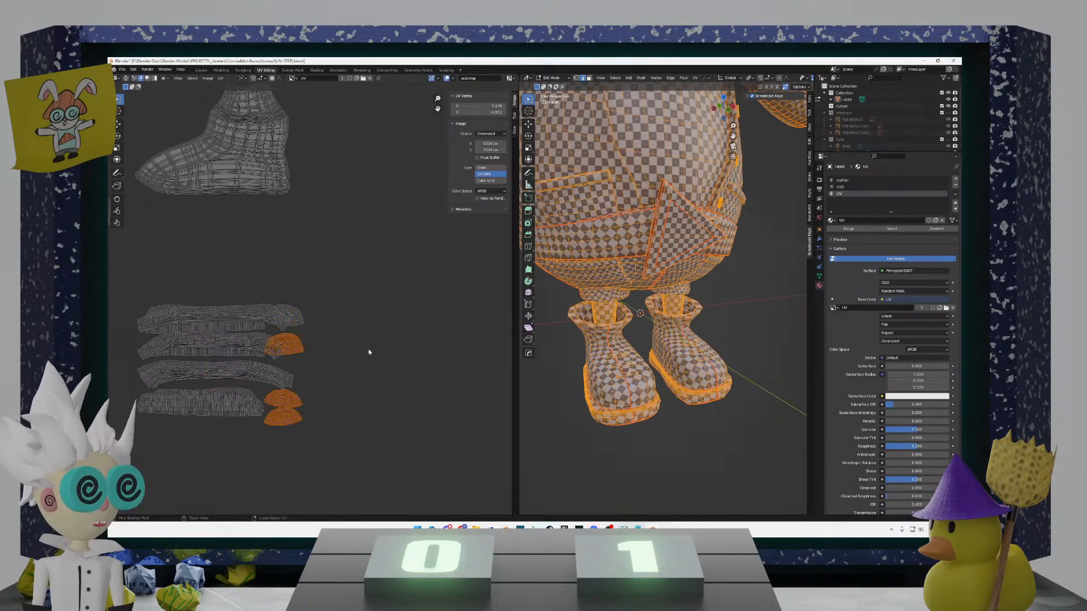
key("ctrl+z")
key("ctrl+z")
key("ctrl+z")
scroll(366, 351, "down", 3)
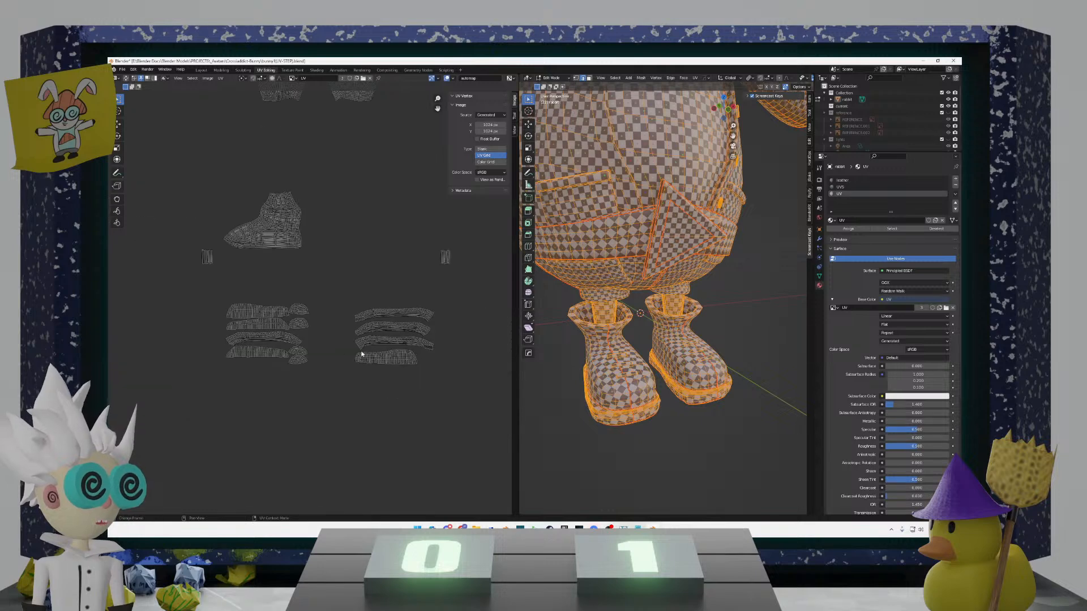
Step: Mirror the lowest strip of the group without half-rounds along X with scale -1 and stack it on the topmost strip beneath the boot
scroll(311, 346, "up", 1)
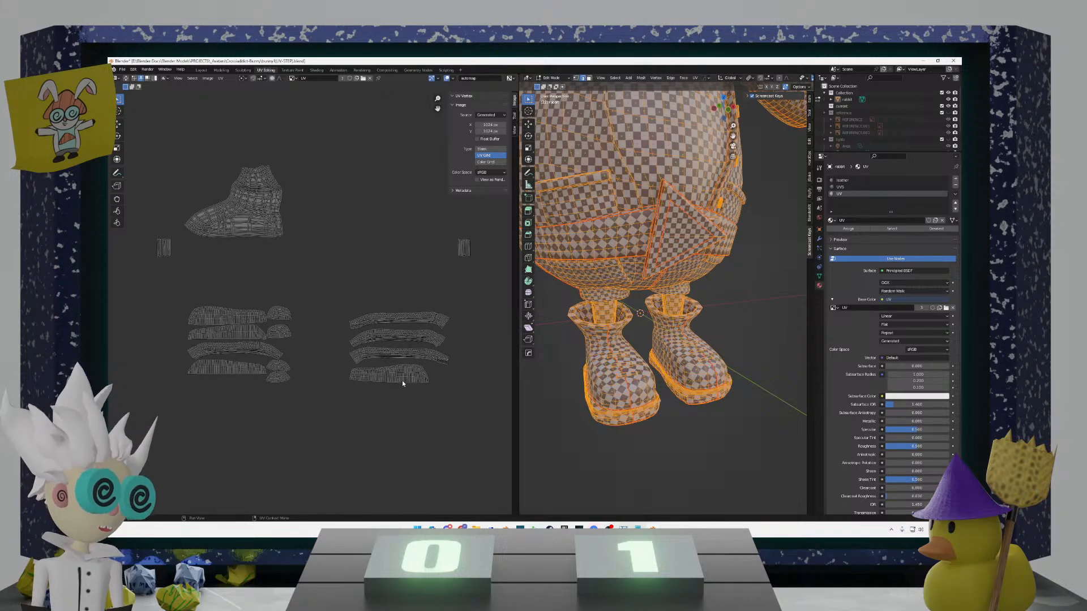
middle_click_drag(390, 379, 387, 376)
key("l")
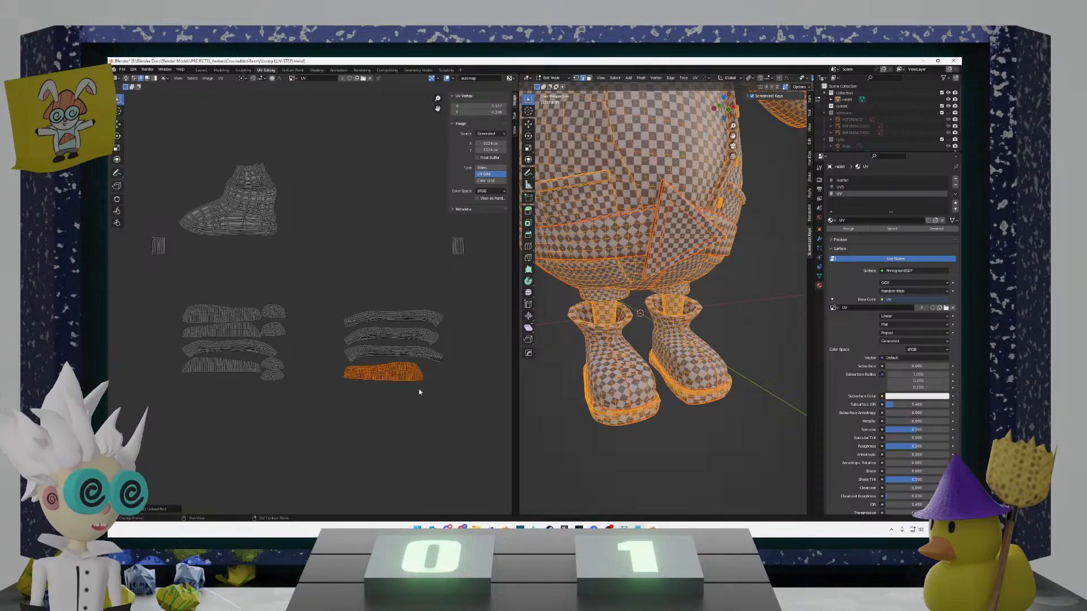
key("g")
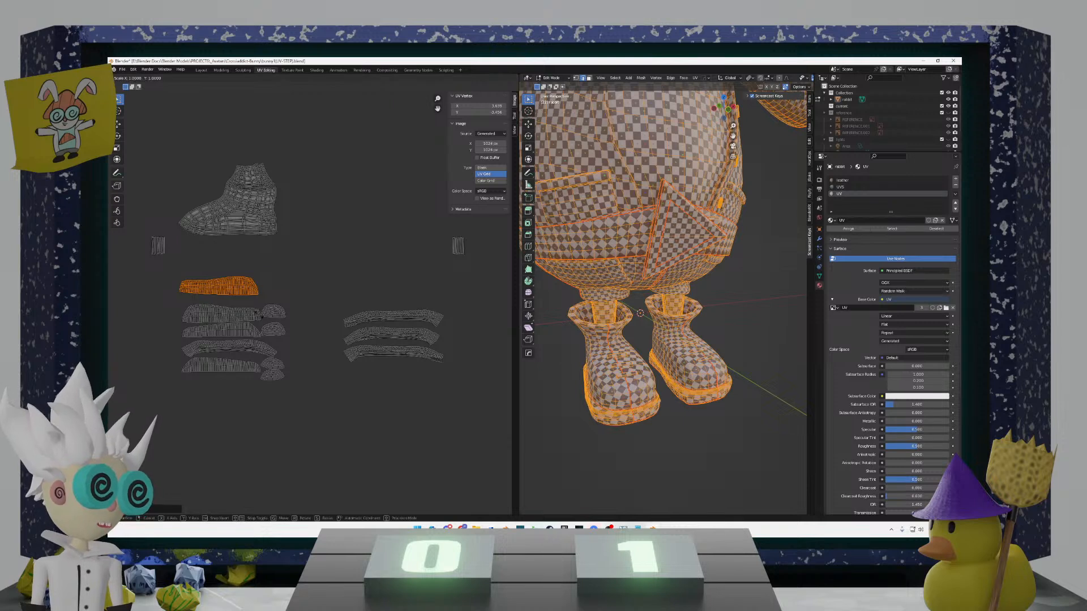
type("x-1")
key("Return")
key("g")
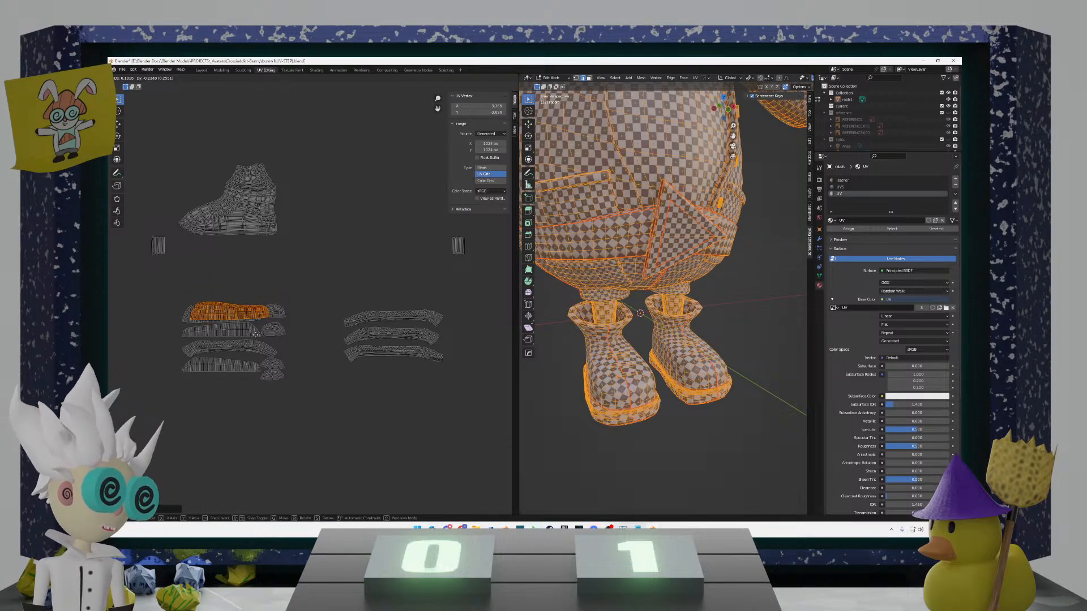
left_click(185, 351)
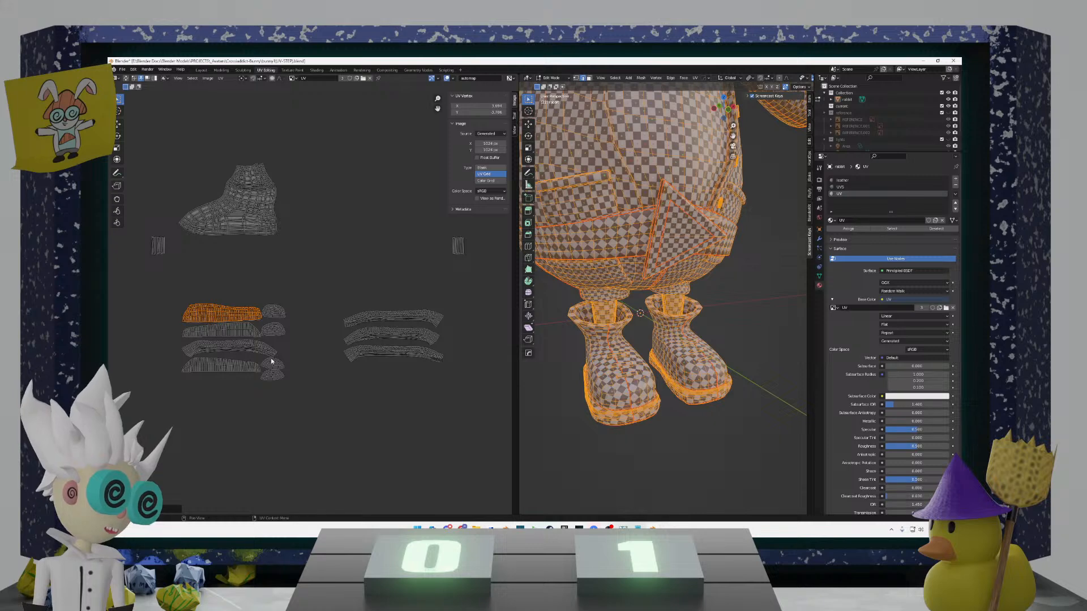
Step: Select the second sole strip beneath the boot, flip it with scale -1 and stack it on the topmost strip
scroll(245, 348, "up", 1)
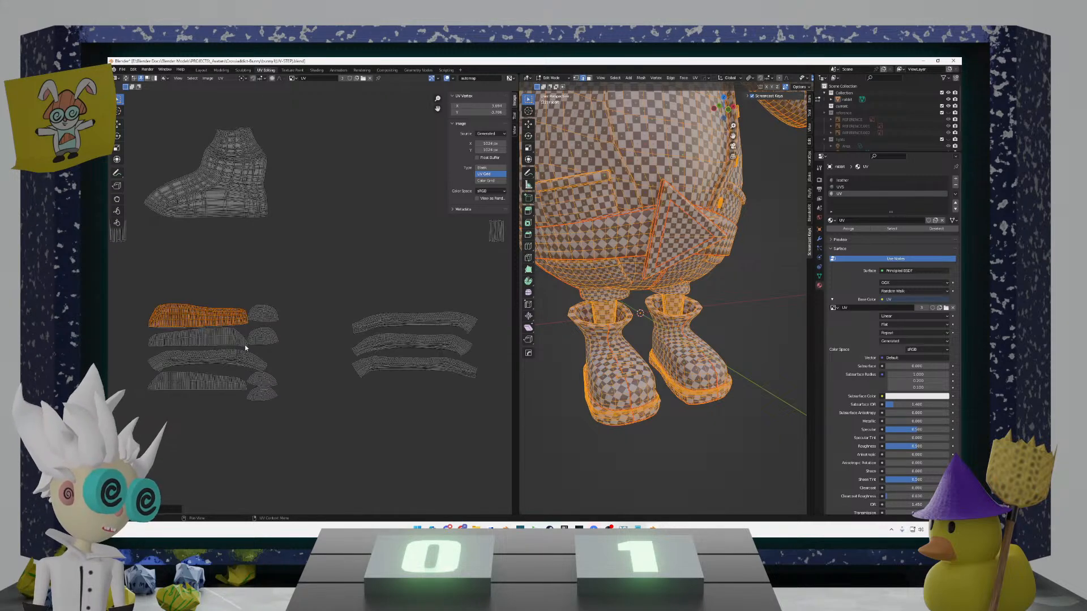
middle_click_drag(245, 348, 284, 343)
left_click(269, 336)
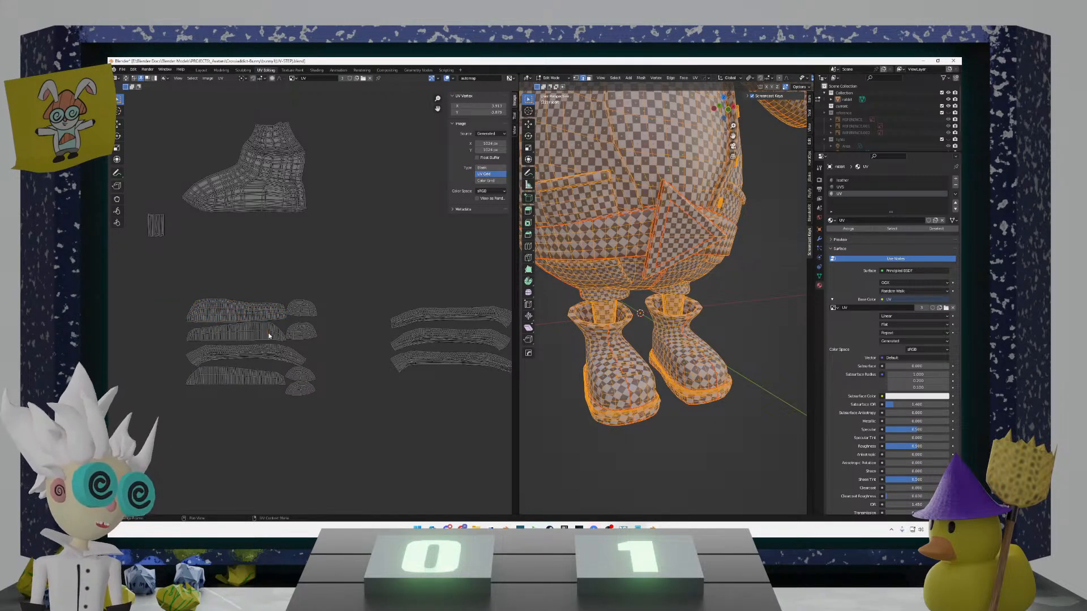
type("ls")
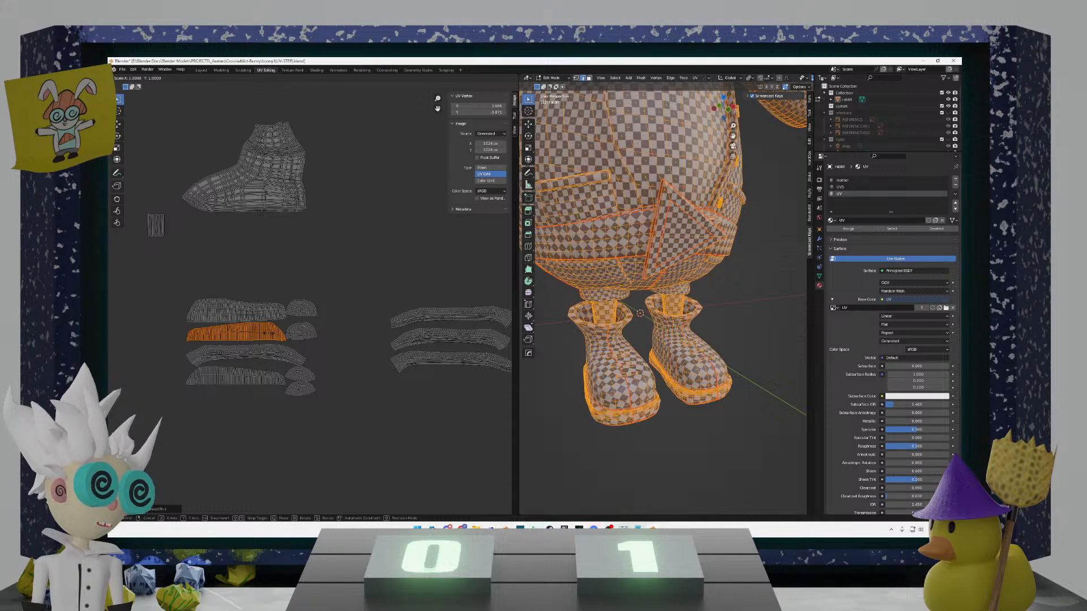
type("-1")
key("Return")
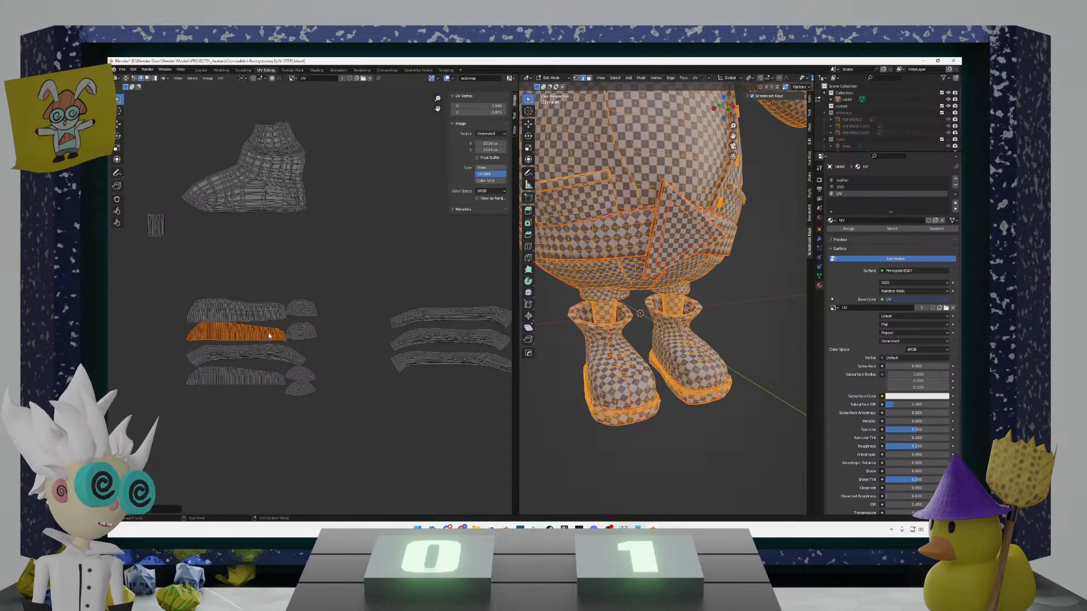
key("g")
left_click(270, 313)
Step: Select the lowest straight sole strip beneath the boot and move it onto the stacked topmost strips
left_click(258, 374)
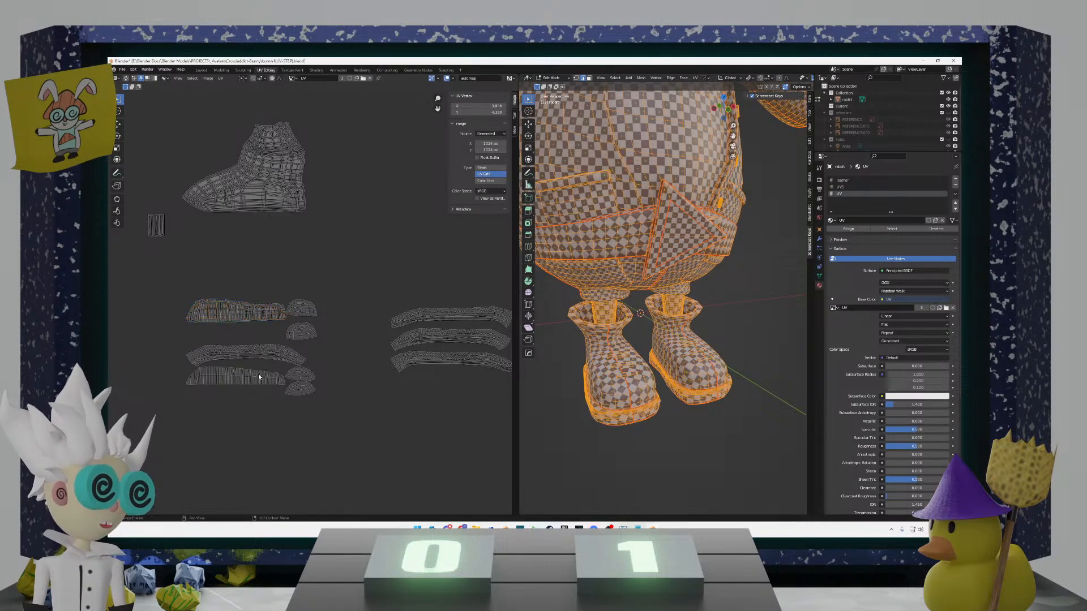
key("l")
key("g")
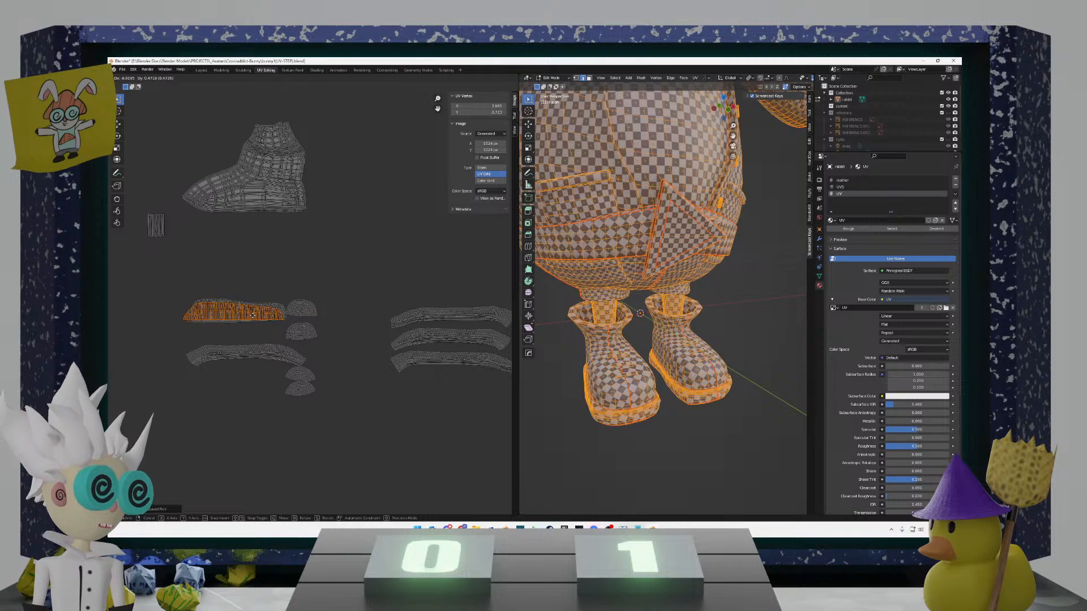
left_click(256, 311)
Step: Select the middle curved strip of the group without half-rounds and stack it on that group's uppermost curved strip
left_click(358, 367)
middle_click_drag(358, 368, 267, 359)
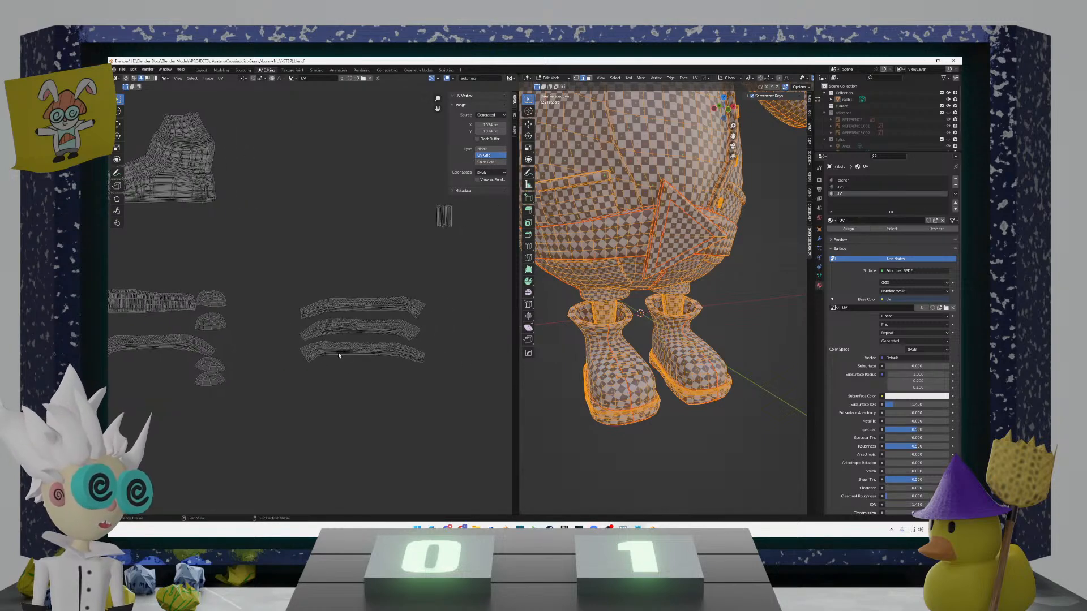
key("l")
key("g")
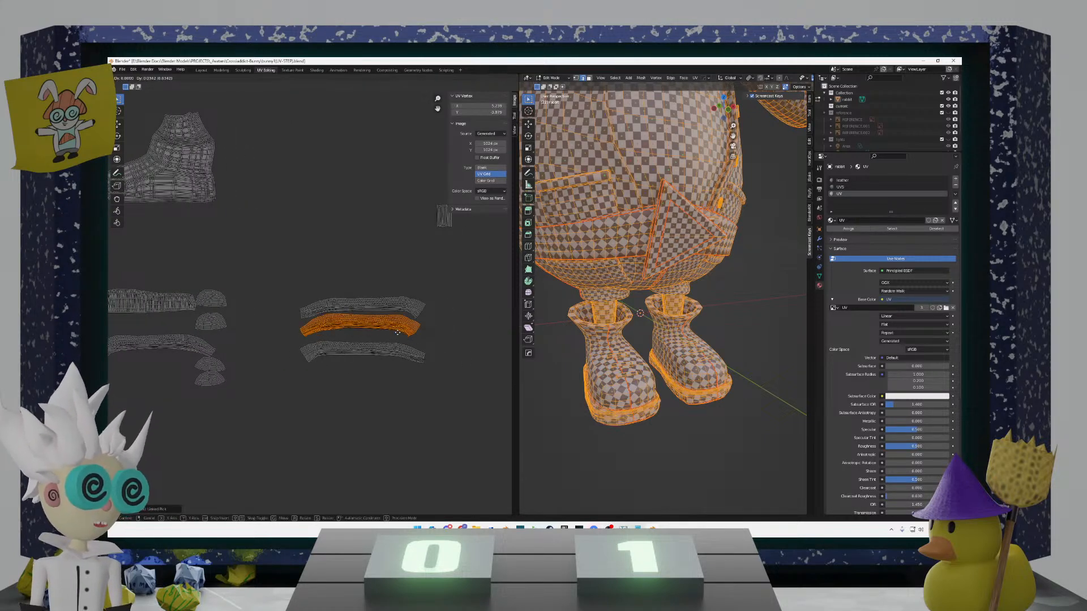
left_click(404, 310)
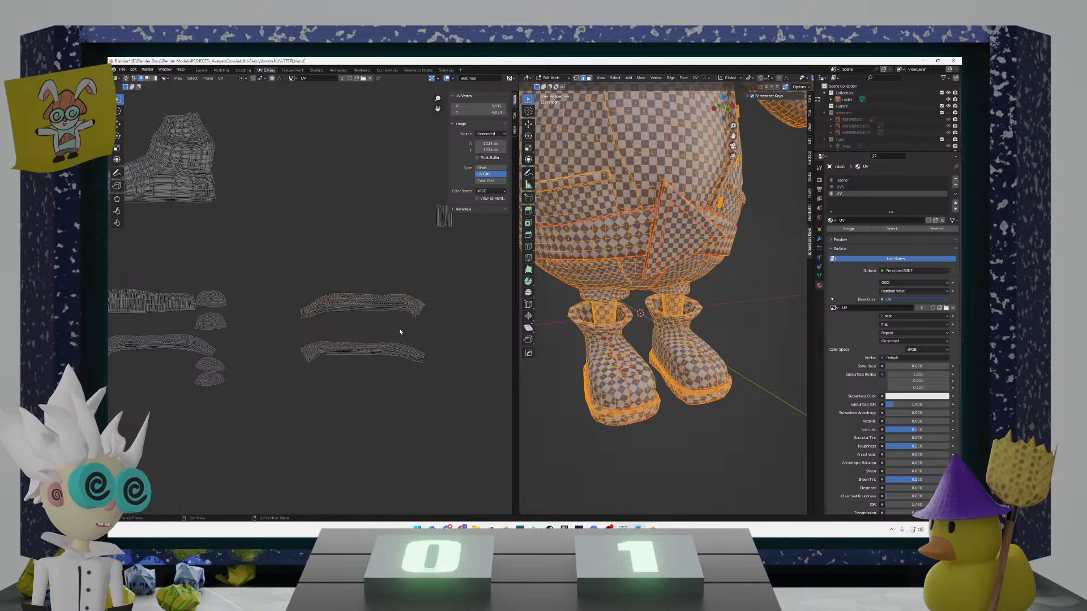
Step: Inspect the boots' sides and soles on the 3D model and select the two curved strip islands to compare them
middle_click_drag(553, 372, 588, 351)
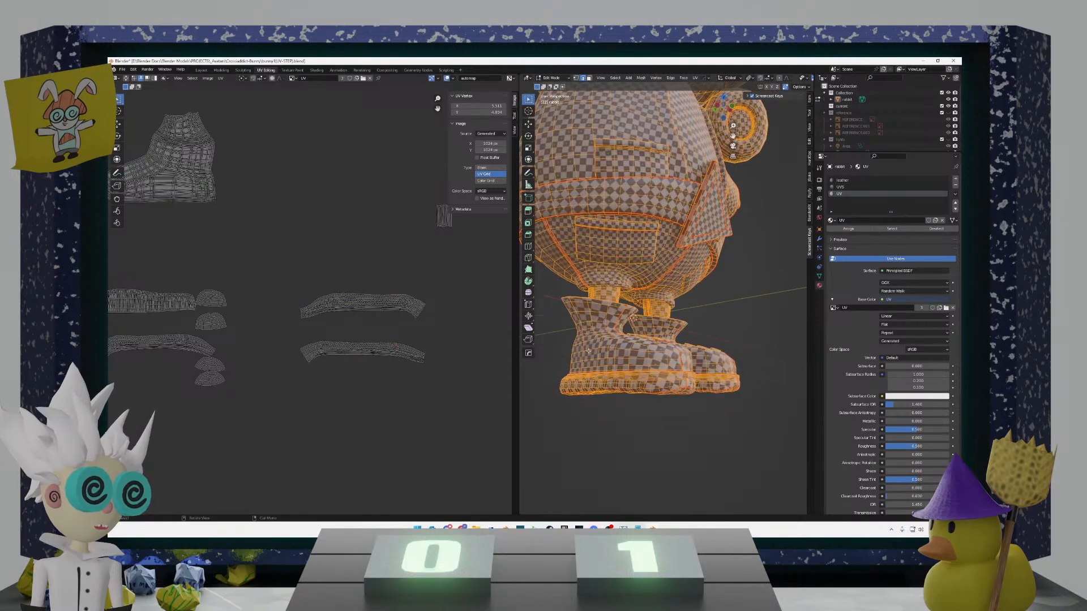
middle_click_drag(652, 385, 569, 368)
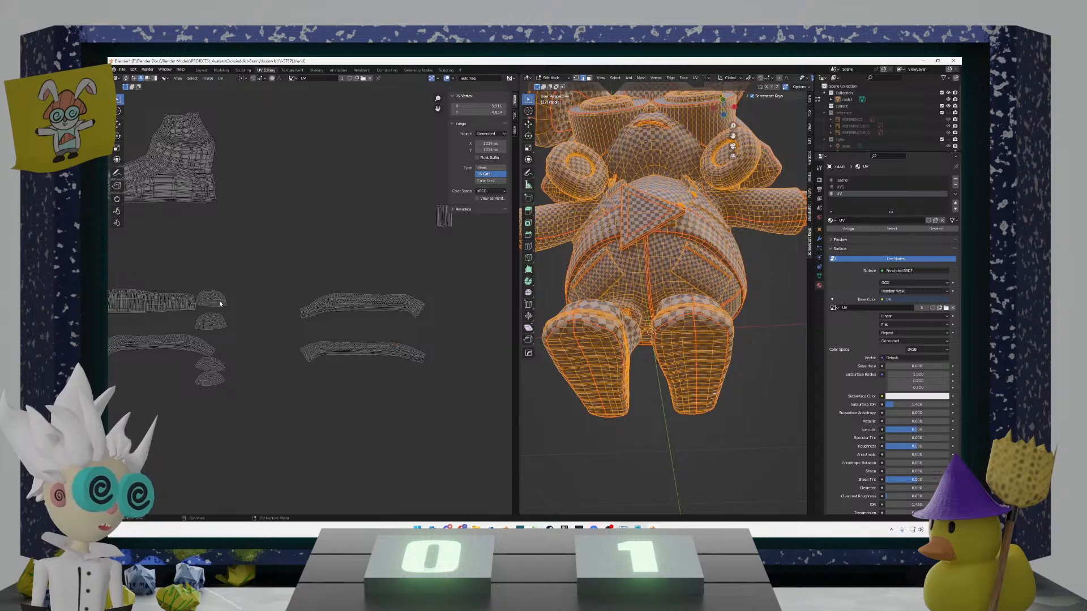
left_click(145, 299)
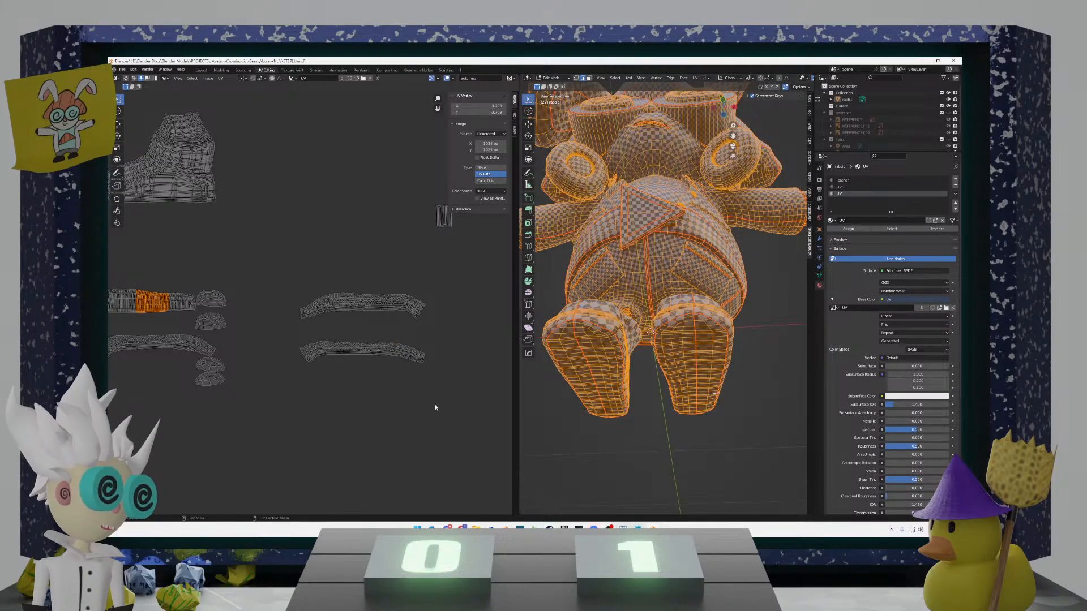
left_click_drag(453, 409, 290, 269)
middle_click_drag(736, 362, 652, 383)
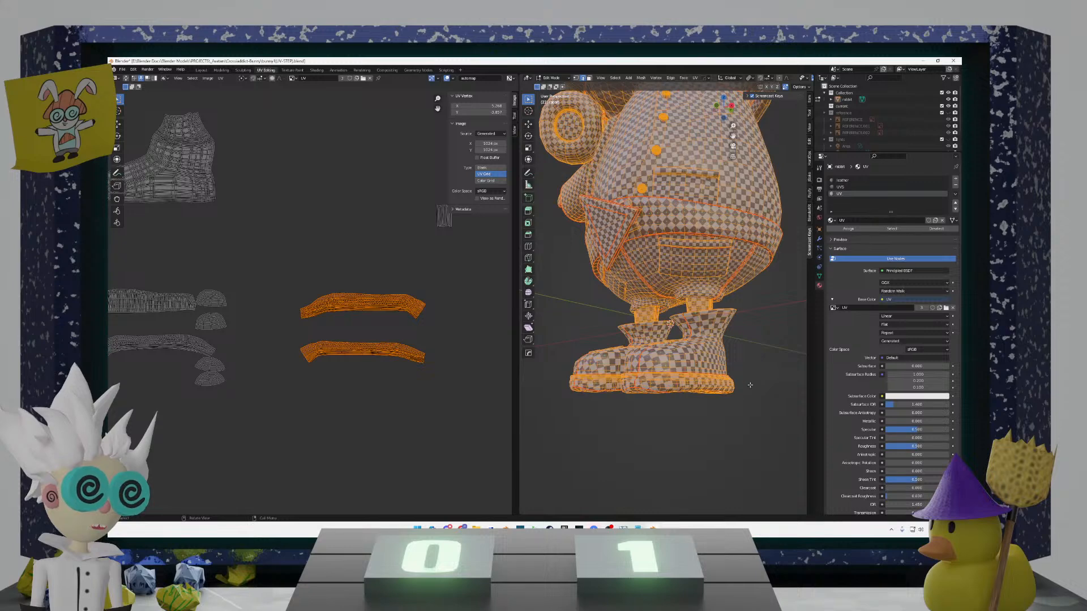
left_click_drag(565, 380, 578, 376)
Step: Select the lower curved strip, mirror it along X and stack it over the upper curved strips
left_click_drag(463, 382, 271, 338)
key("g")
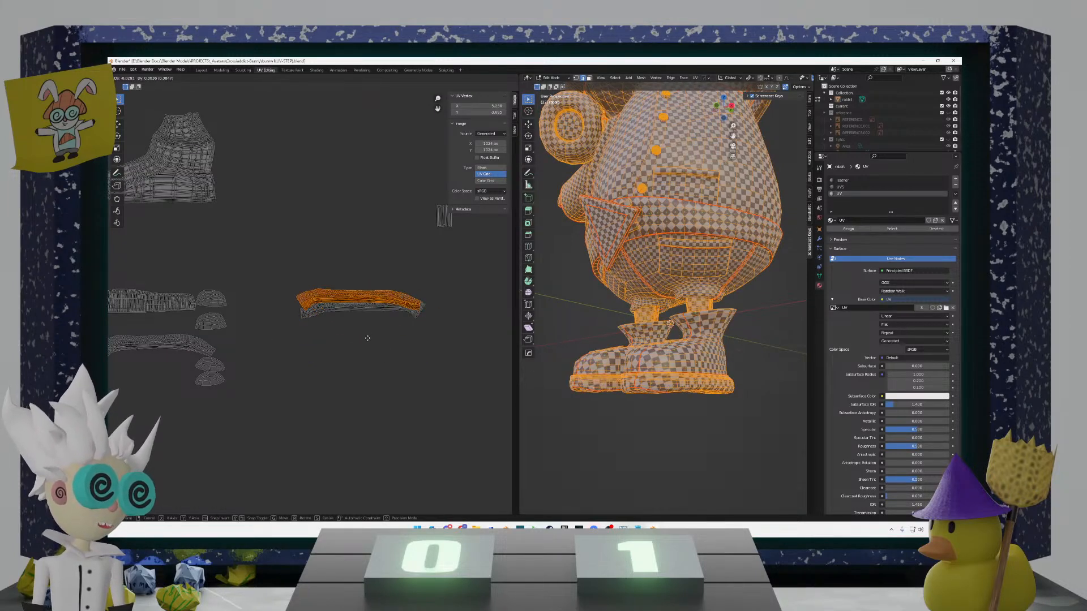
left_click(373, 403)
key("ctrl+m")
key("y")
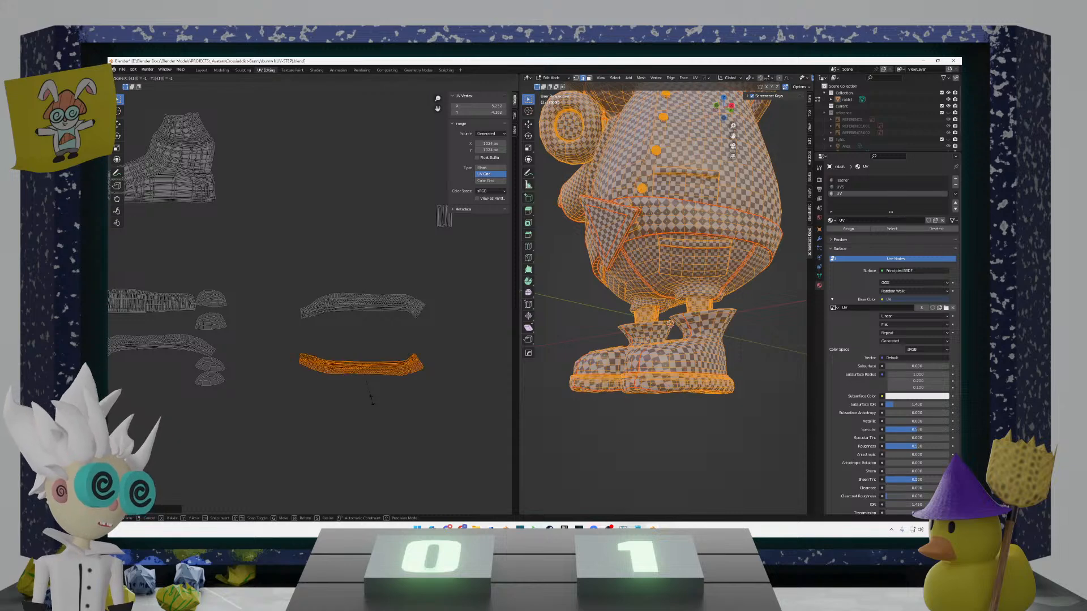
key("x")
left_click(372, 399)
key("g")
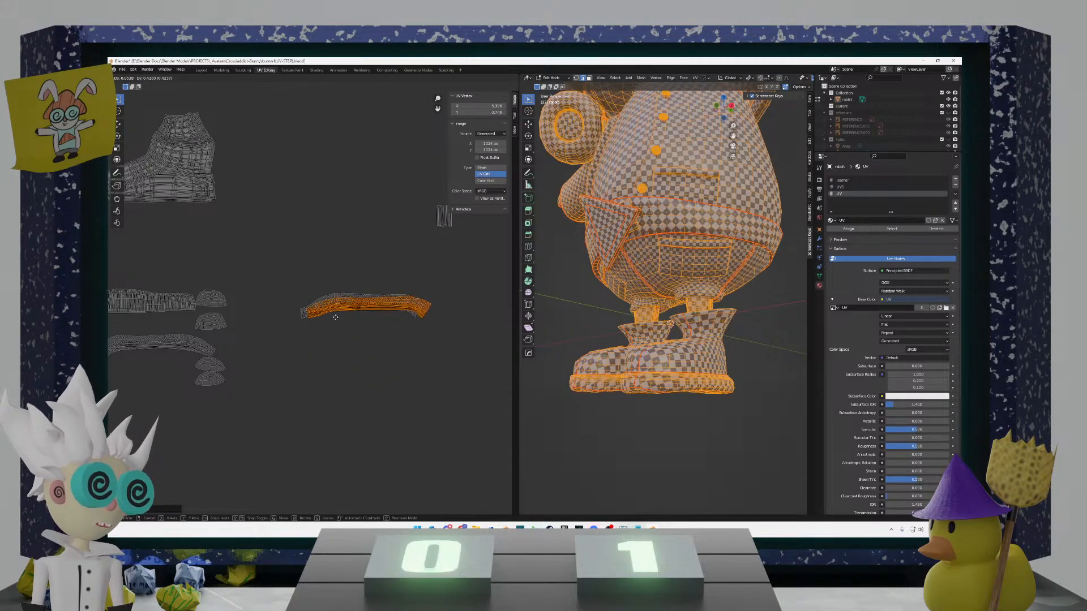
left_click(374, 340)
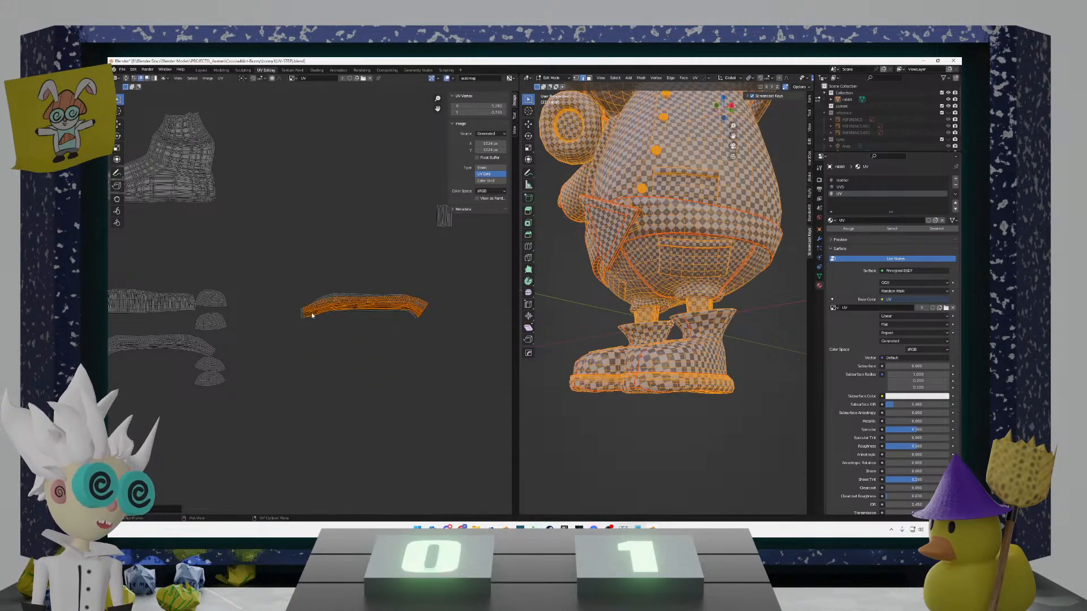
Step: Move the remaining curved strip from the half-round group below the stacked curved strips and mirror it along X with scale -1
left_click(170, 339)
key("g")
left_click(358, 357)
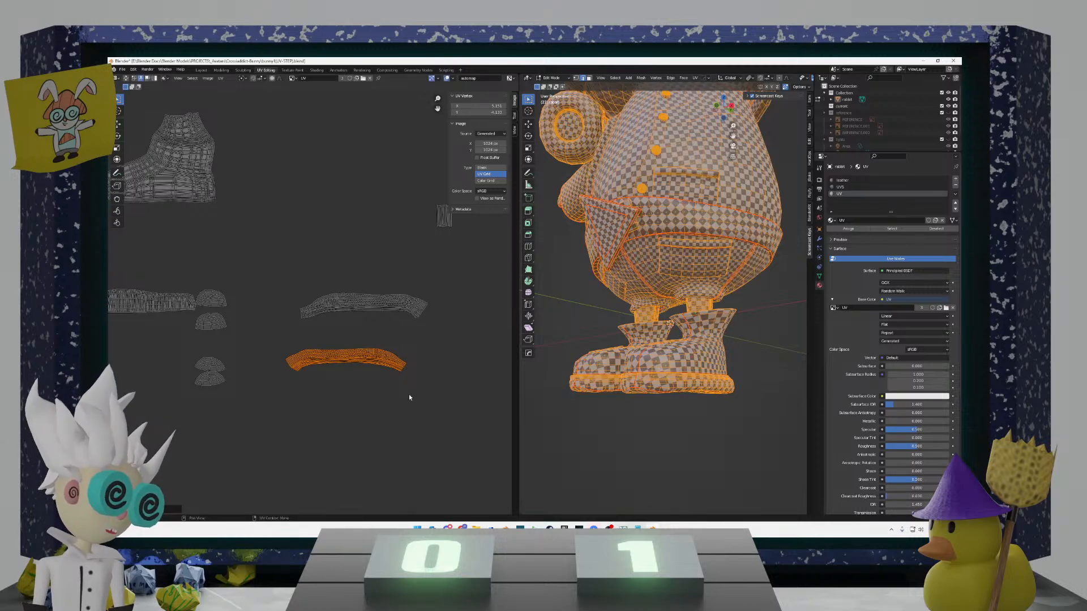
key("s")
key("x")
key("minus")
key("1")
key("Return")
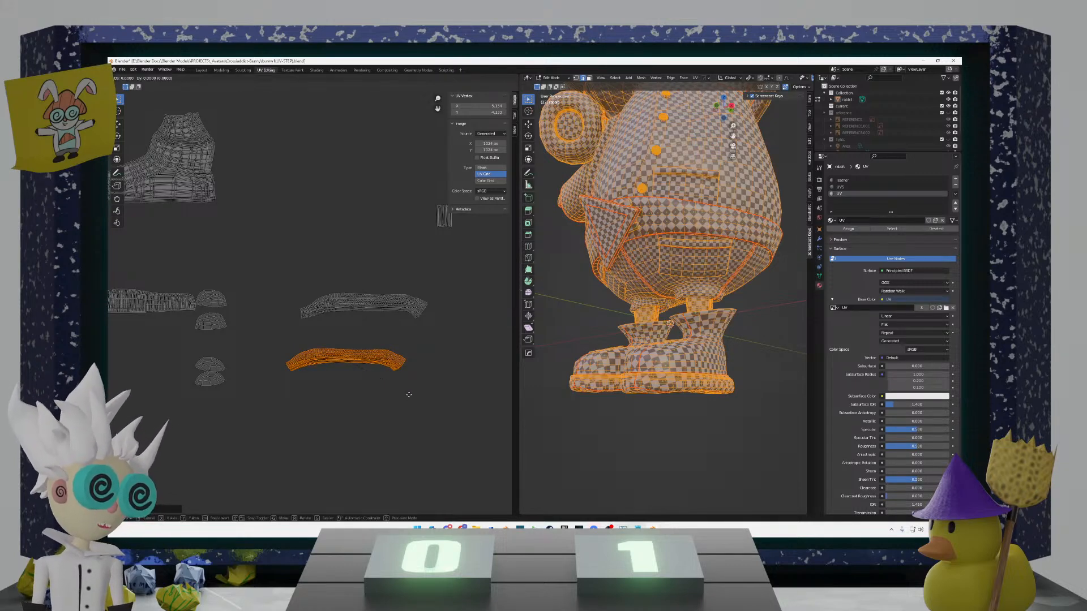
Step: Move the mirrored curved strip up and align it over the stacked curved strips
key("g")
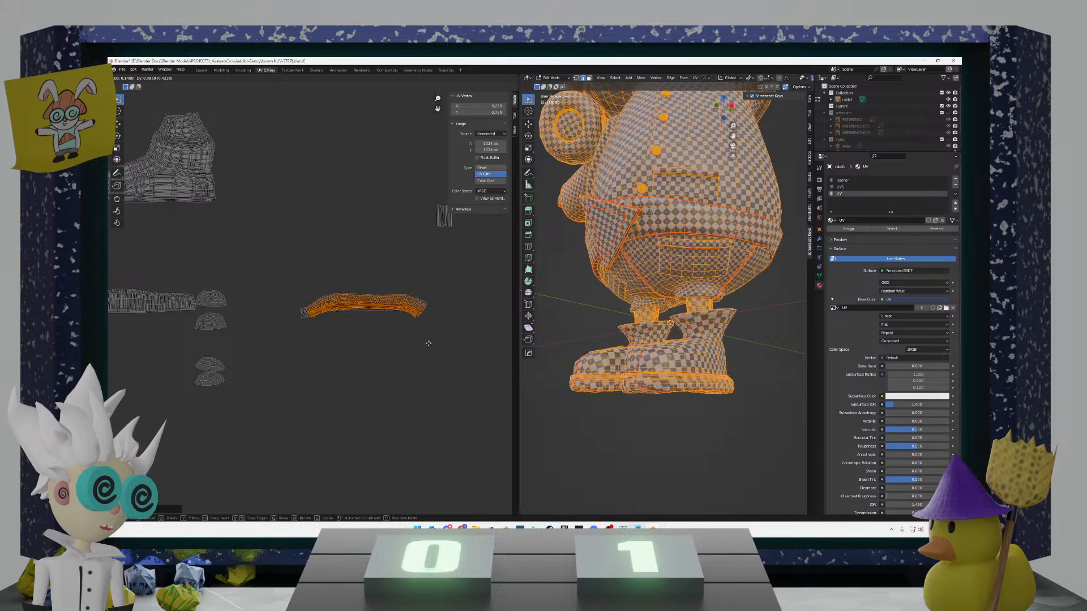
left_click(421, 343)
key("g")
left_click(421, 342)
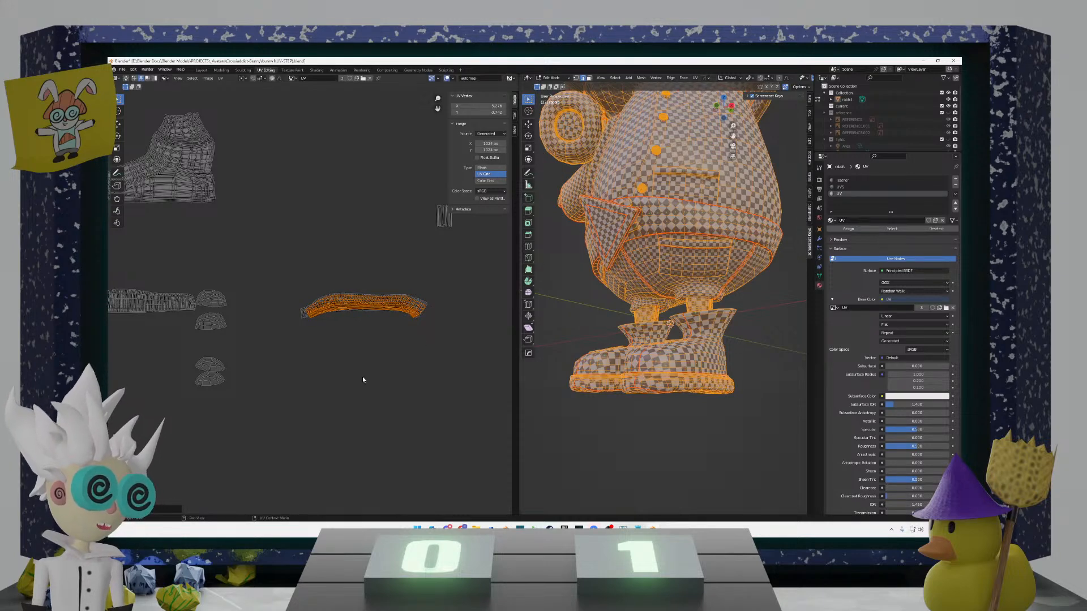
Step: Select the upper half-round island of the lower pair and move it onto the second half-round island above
middle_click_drag(370, 371, 478, 371)
scroll(337, 379, "up", 1)
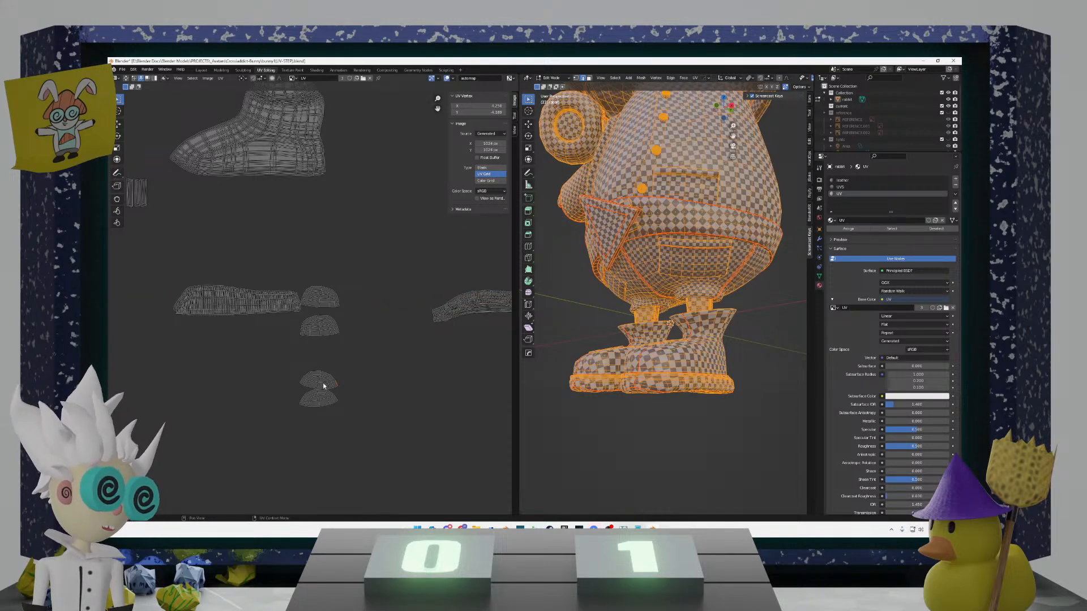
key("l")
key("g")
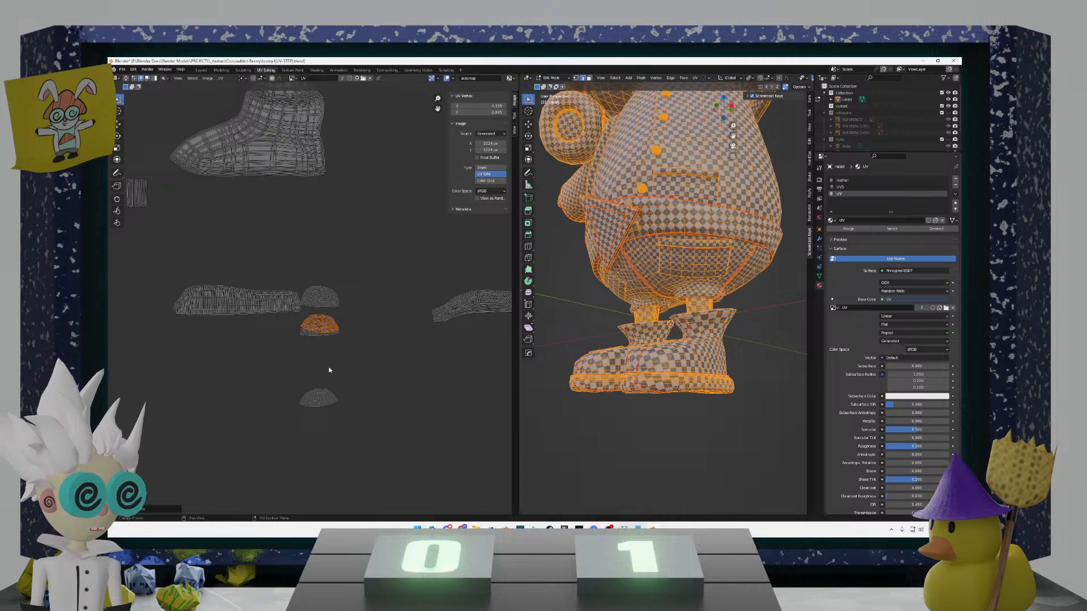
Step: Stack the lowest and topmost half-round islands onto the half-round islands between them
left_click(334, 327)
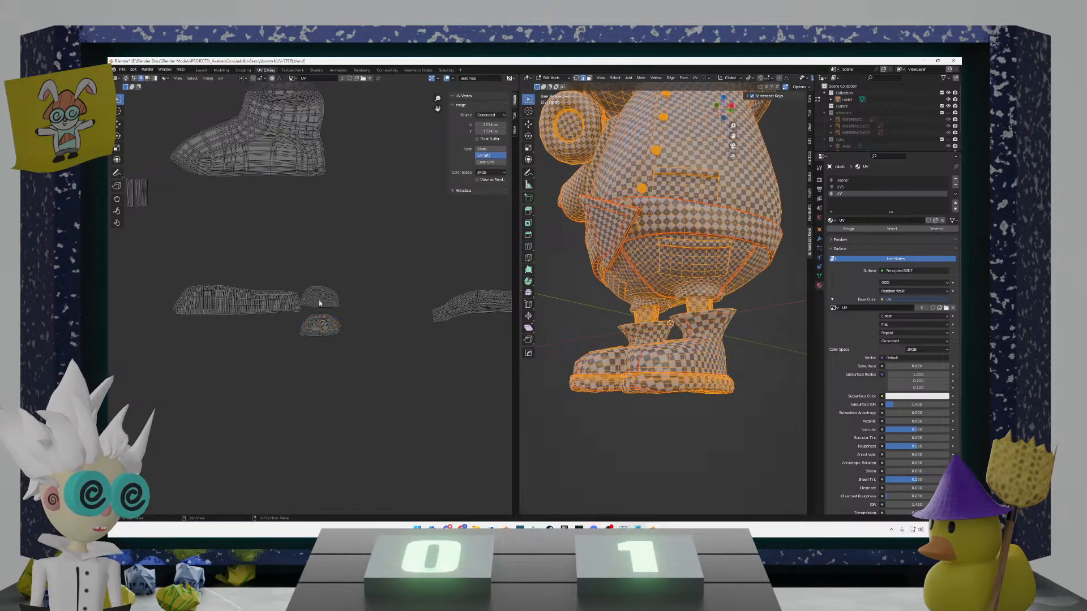
key("l")
key("g")
left_click(324, 344)
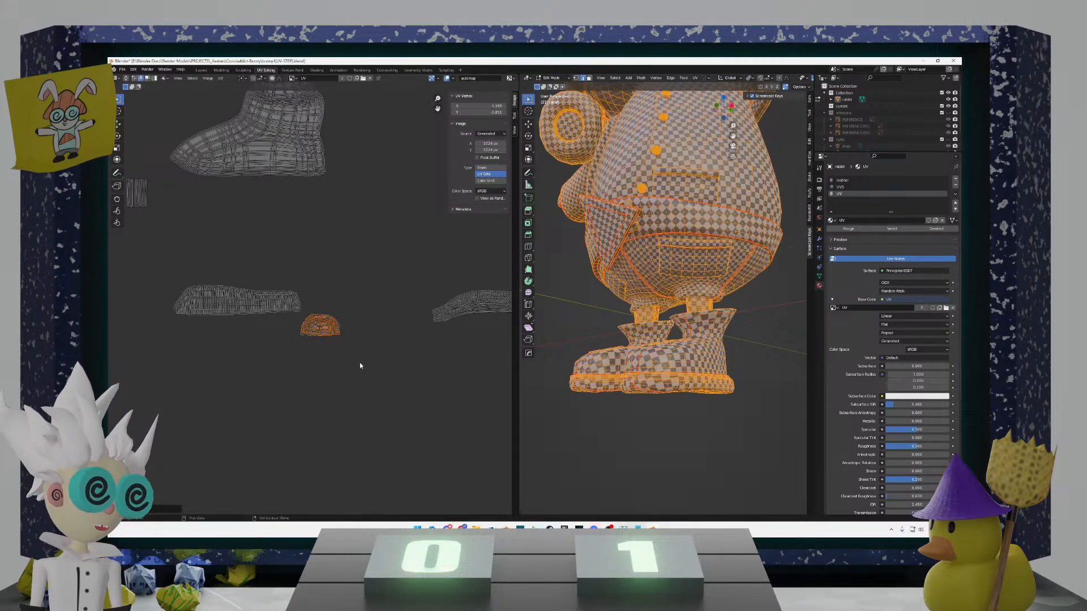
Step: Move the stacked curved strip islands to just above the sole strip islands beneath the boot
scroll(394, 341, "down", 1)
scroll(394, 341, "down", 1)
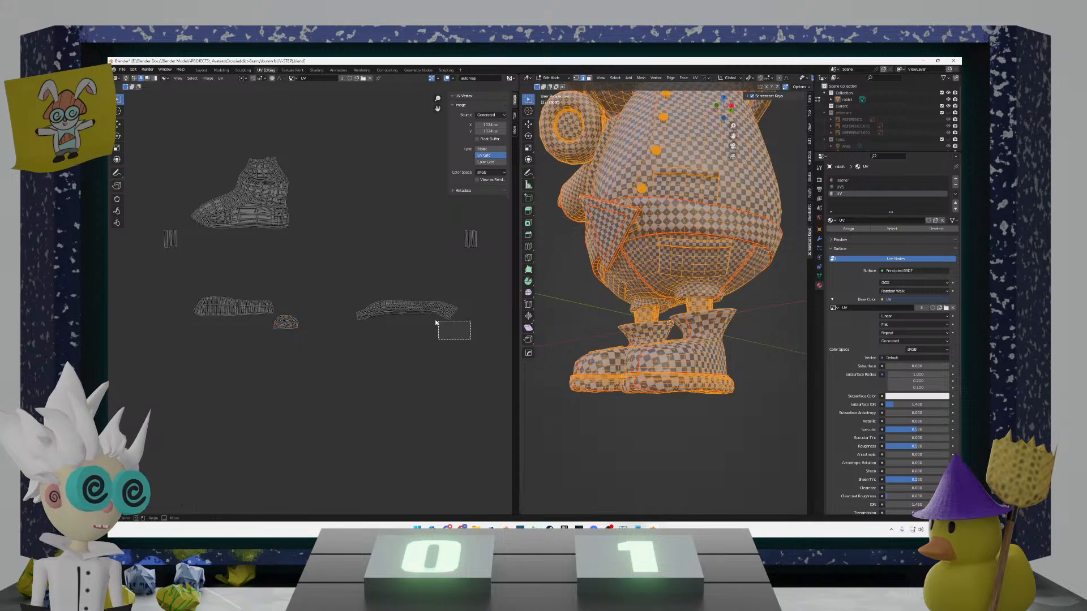
left_click(442, 312)
key("l")
key("g")
left_click(260, 288)
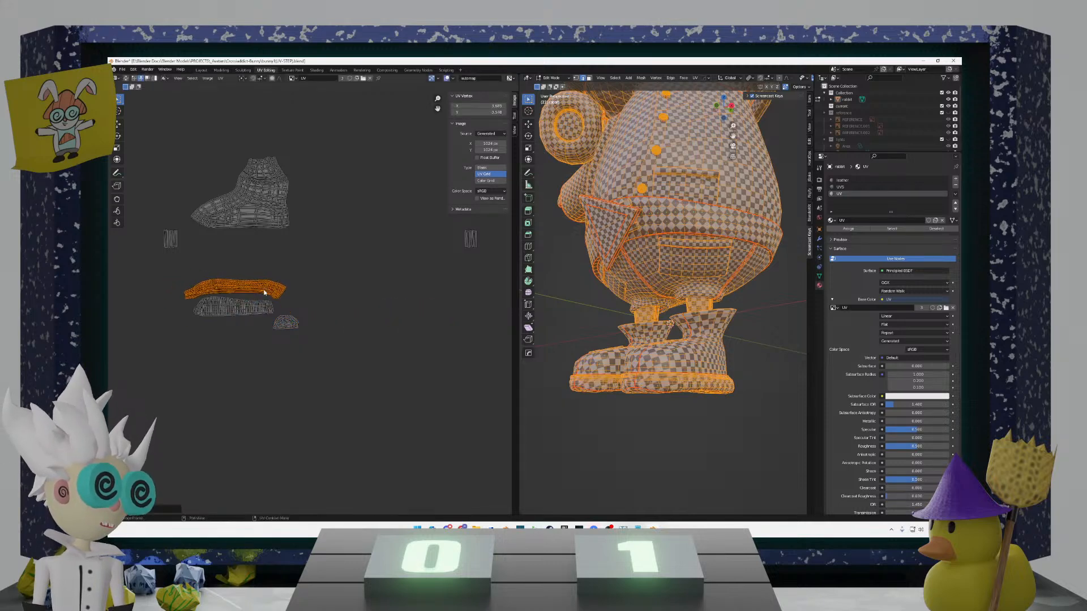
left_click(364, 294)
Step: Select the small rectangular island far from the boot and stack it onto its matching island beside the boot
middle_click_drag(481, 277, 455, 304)
left_click(444, 266)
key("l")
key("g")
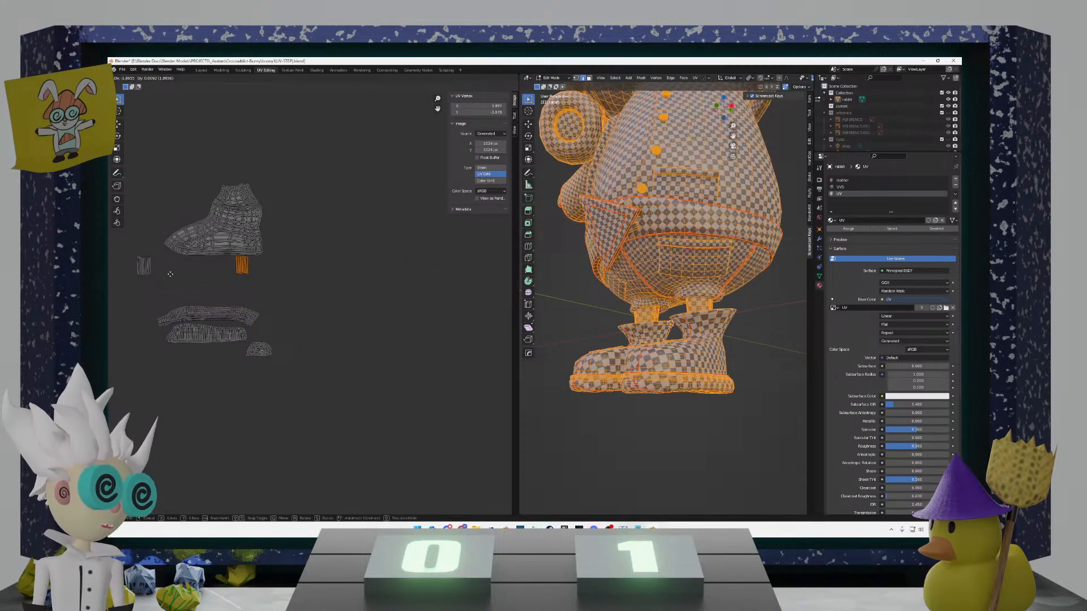
left_click(149, 275)
Step: Select both stacked small rectangular islands and move them beside the curved strips, directly above the half-round stack
left_click_drag(183, 290, 121, 255)
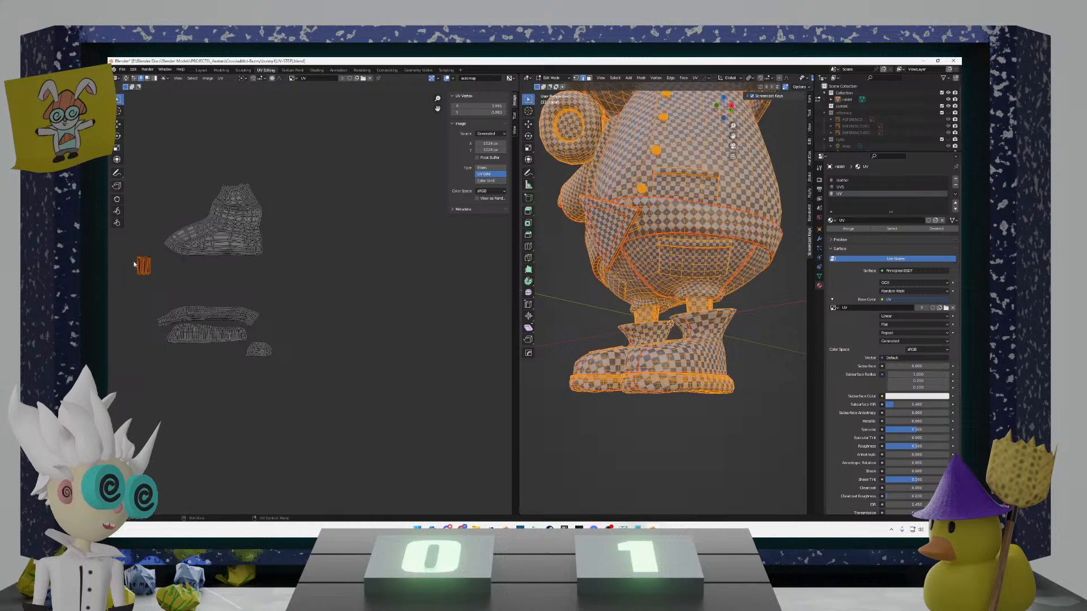
key("g")
left_click(341, 301)
middle_click_drag(616, 325, 672, 387)
scroll(667, 357, "up", 4)
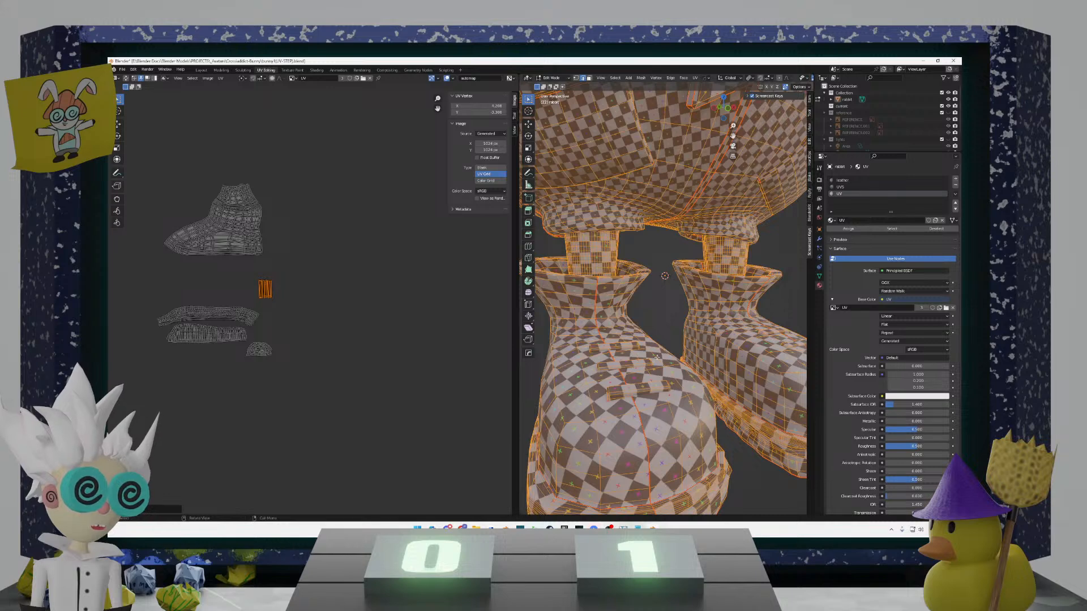
key("g")
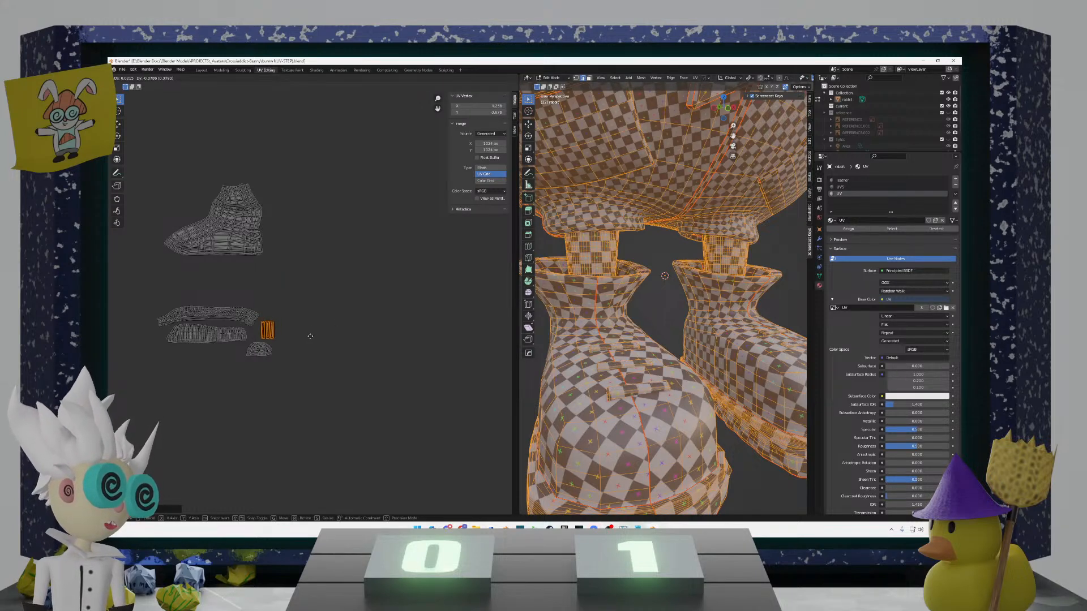
left_click(310, 339)
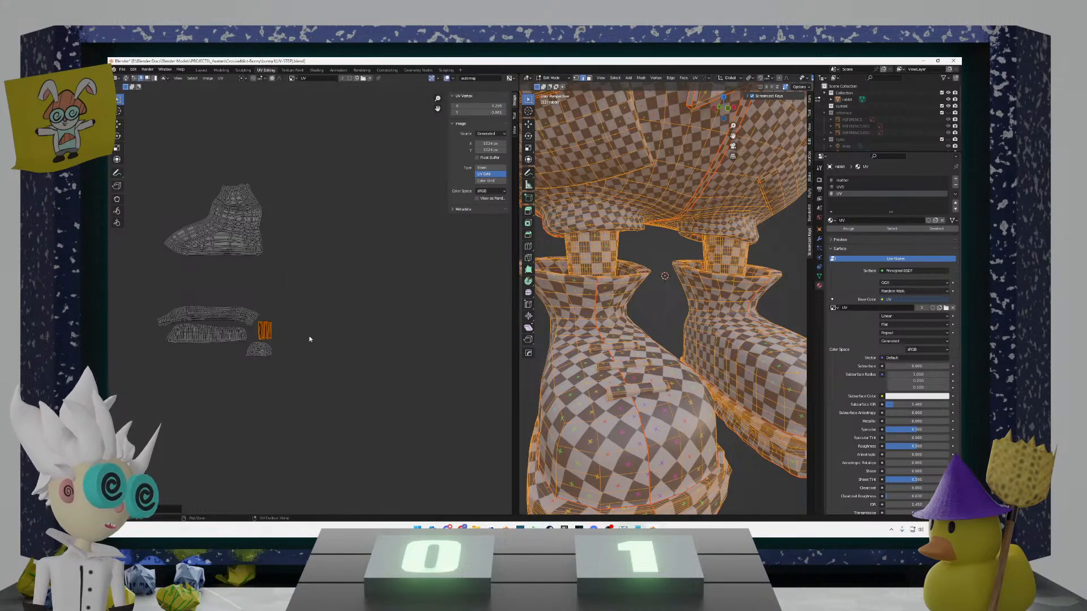
Step: Add the half-round stack to the selection with circle select and shift both small stacks beside the curved strips
key("c")
left_click_drag(269, 352, 267, 346)
right_click(265, 355)
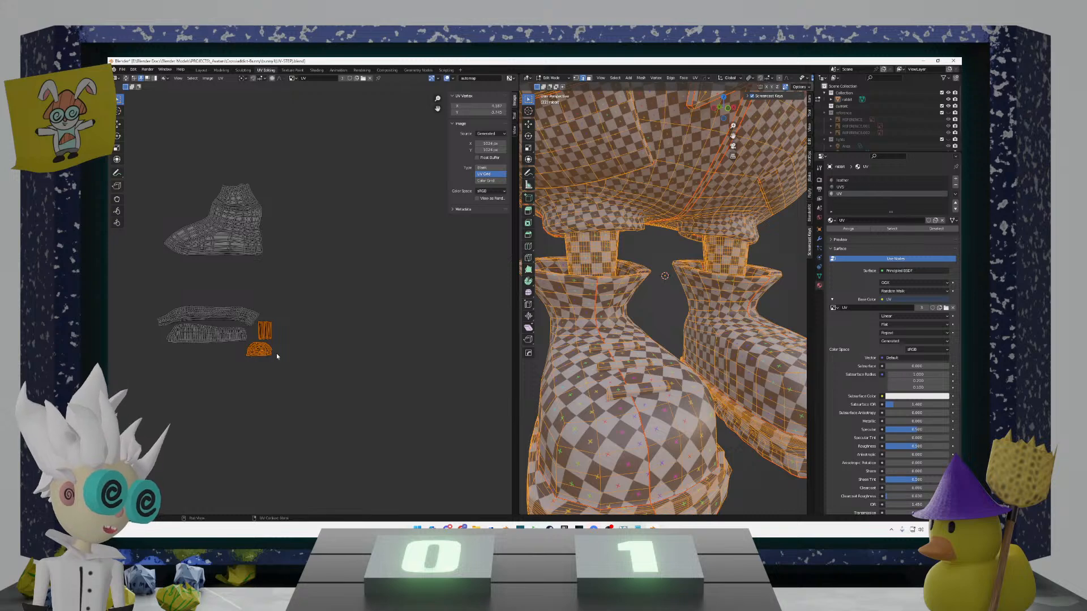
key("g")
left_click(285, 343)
Step: Move the stacked boot islands down to sit just above the strip and half-round stacks
left_click_drag(294, 277, 226, 191)
key("g")
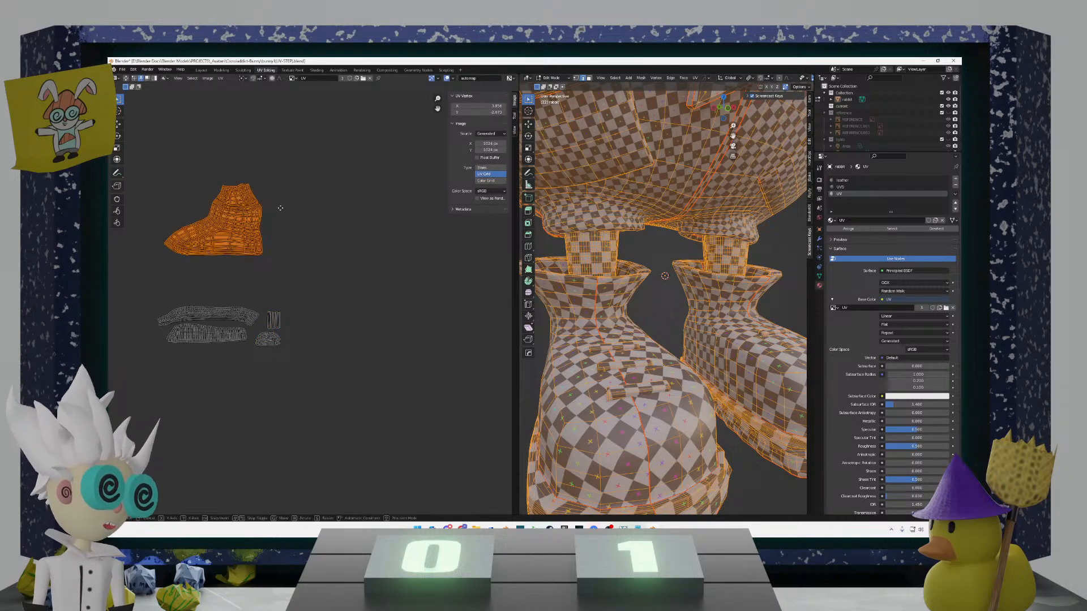
left_click(276, 267)
scroll(312, 300, "down", 6)
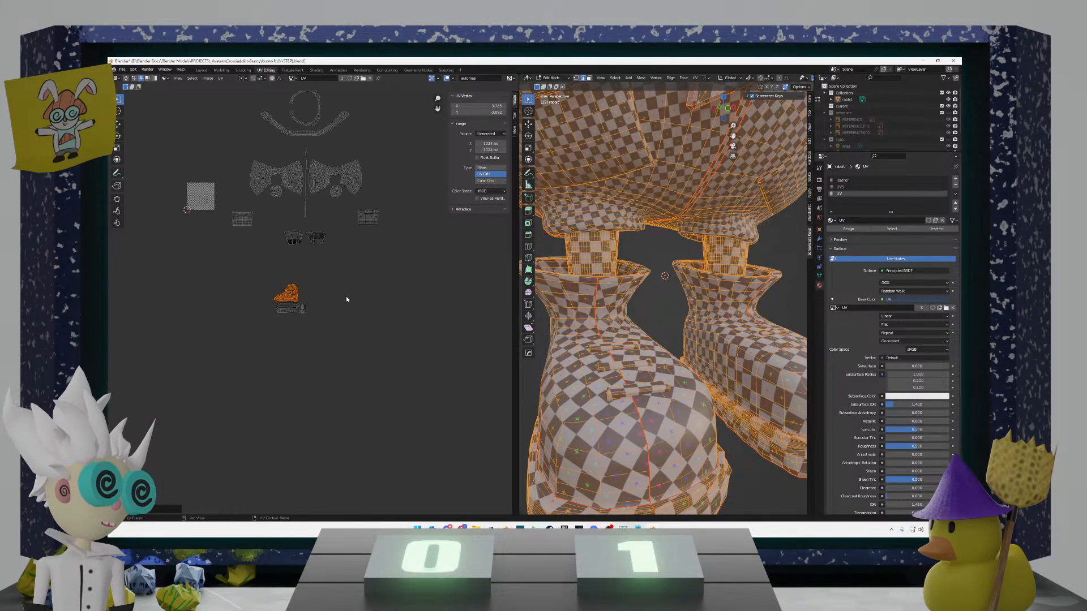
left_click(346, 297)
Step: Mirror one of the two matching fan-shaped islands above the boot group along X and align it over the other
middle_click_drag(313, 297, 348, 313)
scroll(343, 337, "up", 3)
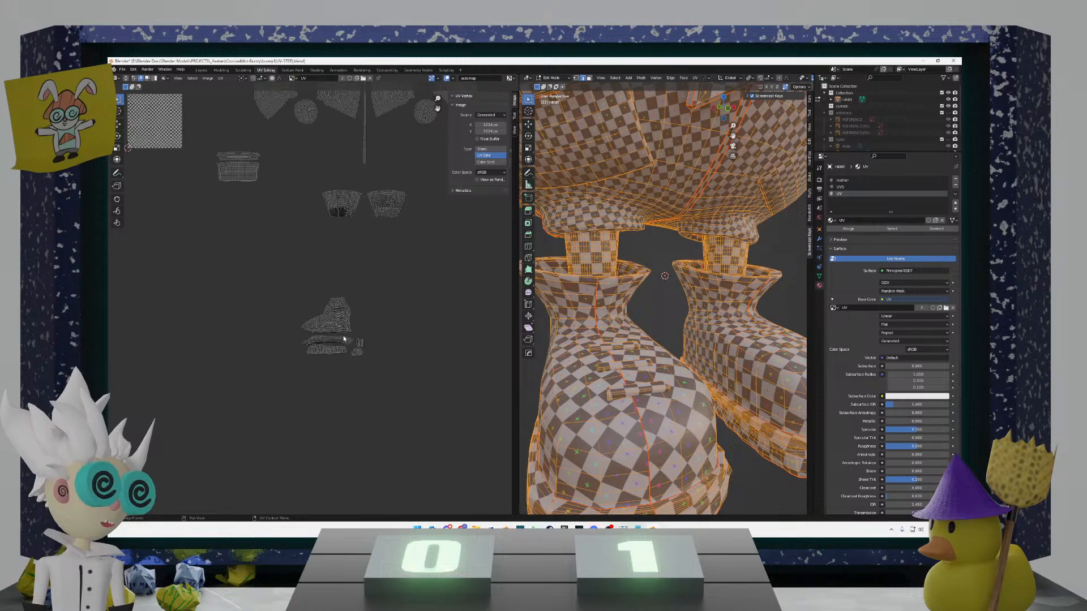
scroll(345, 335, "down", 8)
scroll(300, 298, "up", 8)
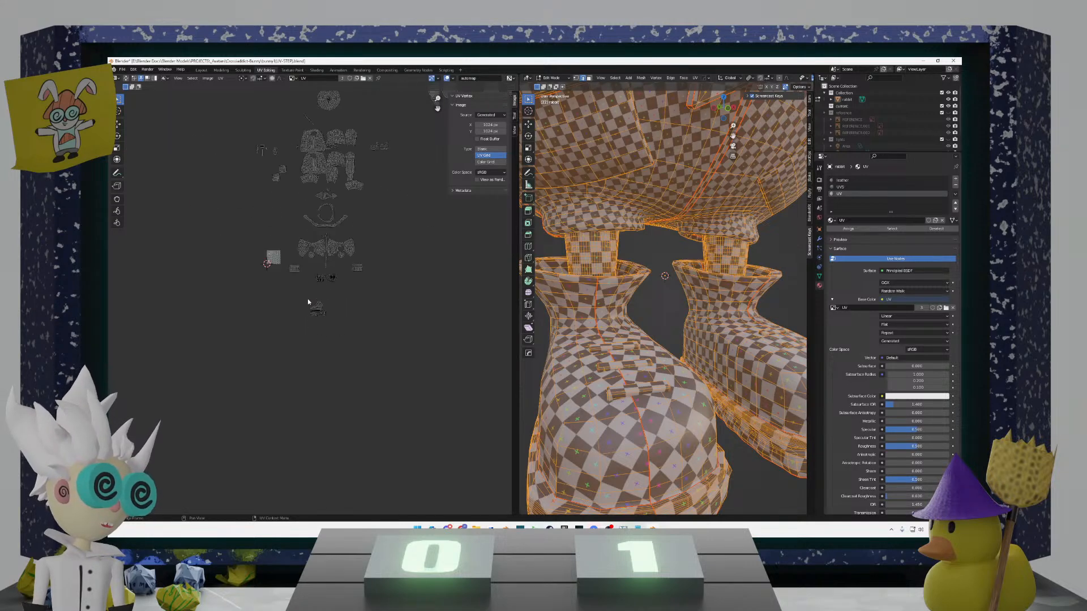
middle_click_drag(330, 284, 299, 350, "shift")
scroll(304, 324, "up", 3)
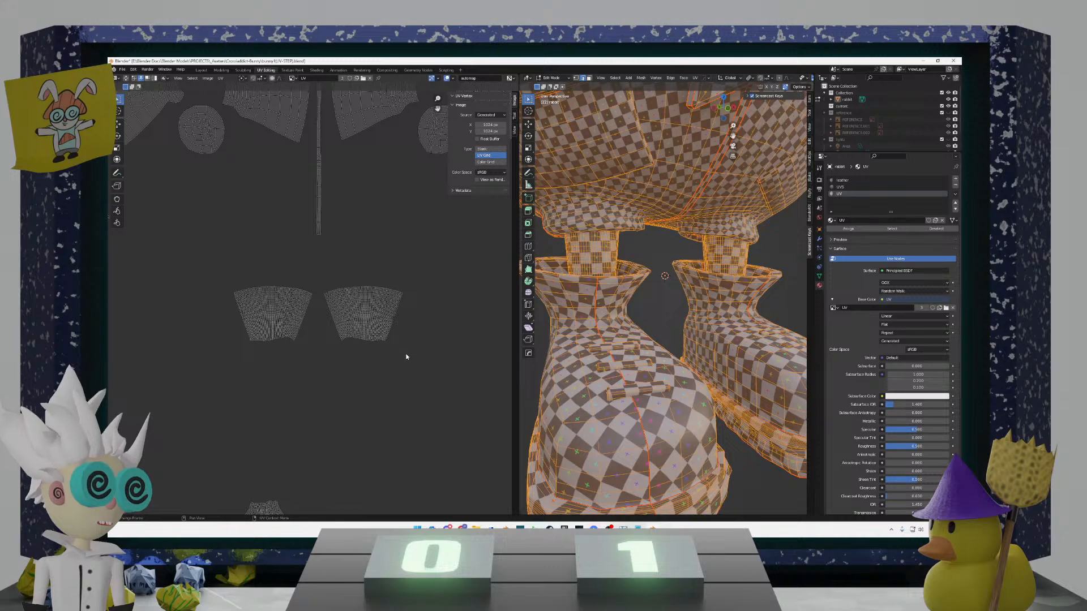
left_click_drag(429, 364, 329, 286)
key("g")
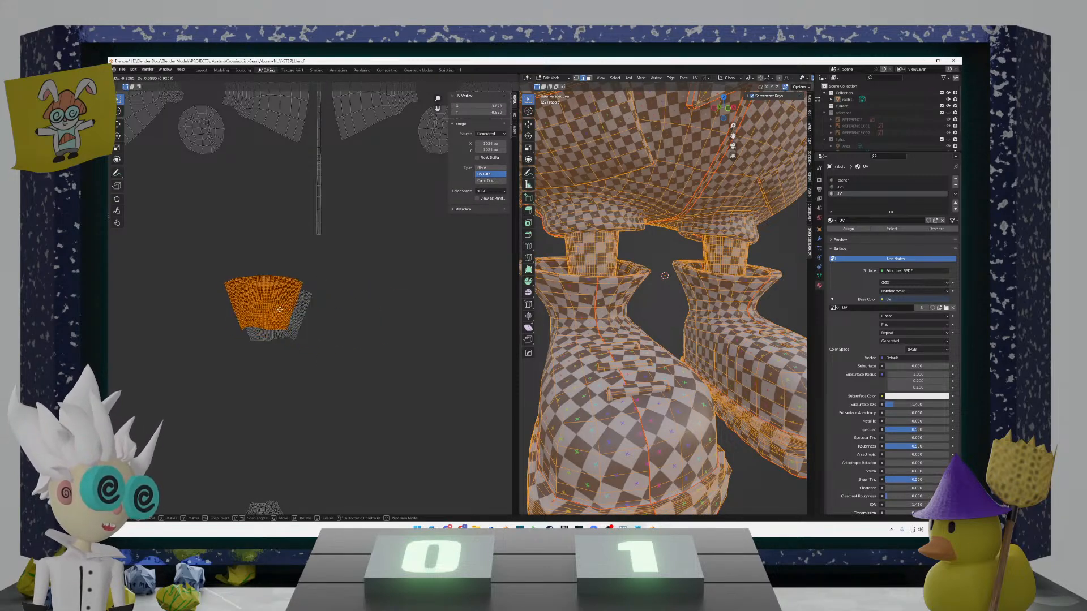
left_click(395, 304)
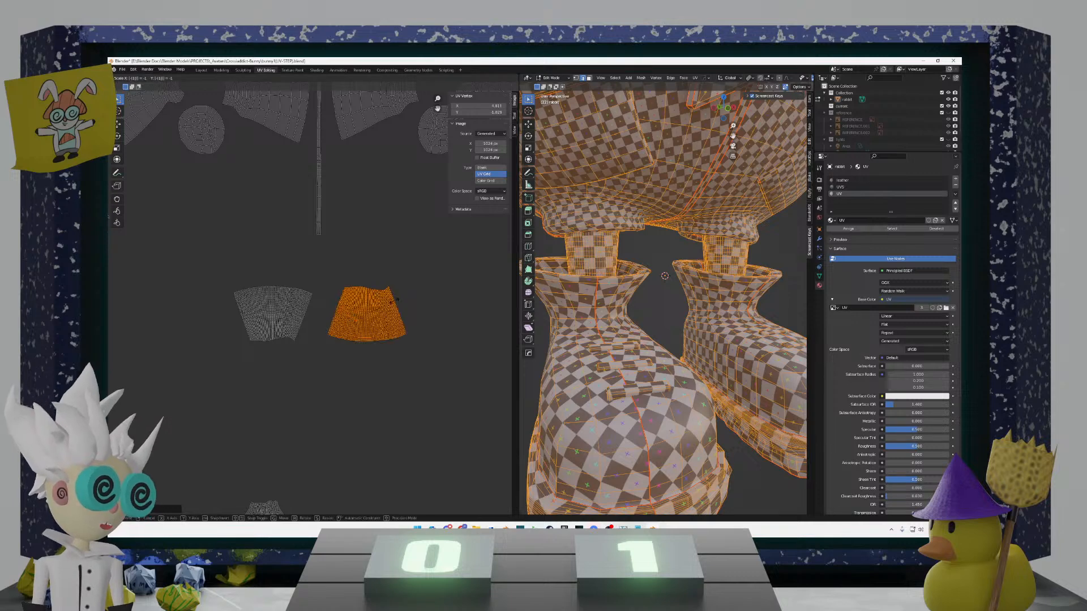
key("g")
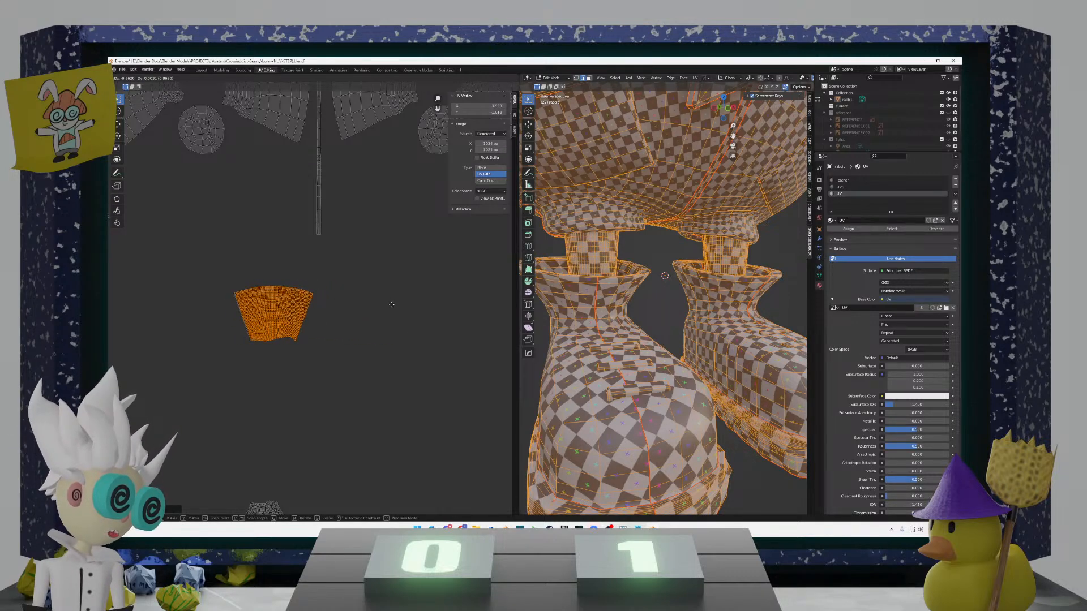
left_click(391, 305)
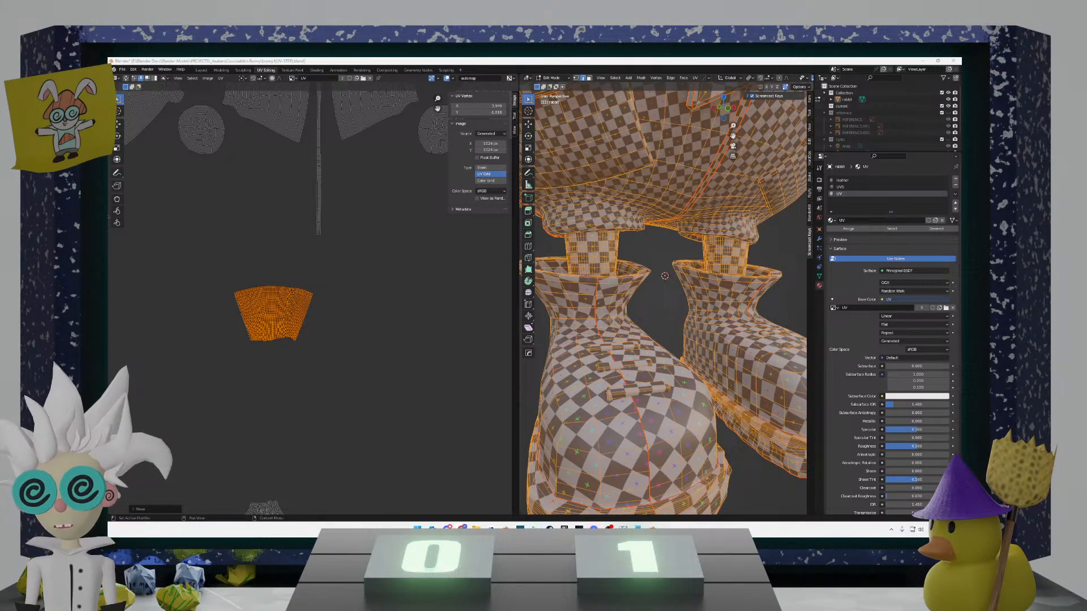
left_click(383, 360)
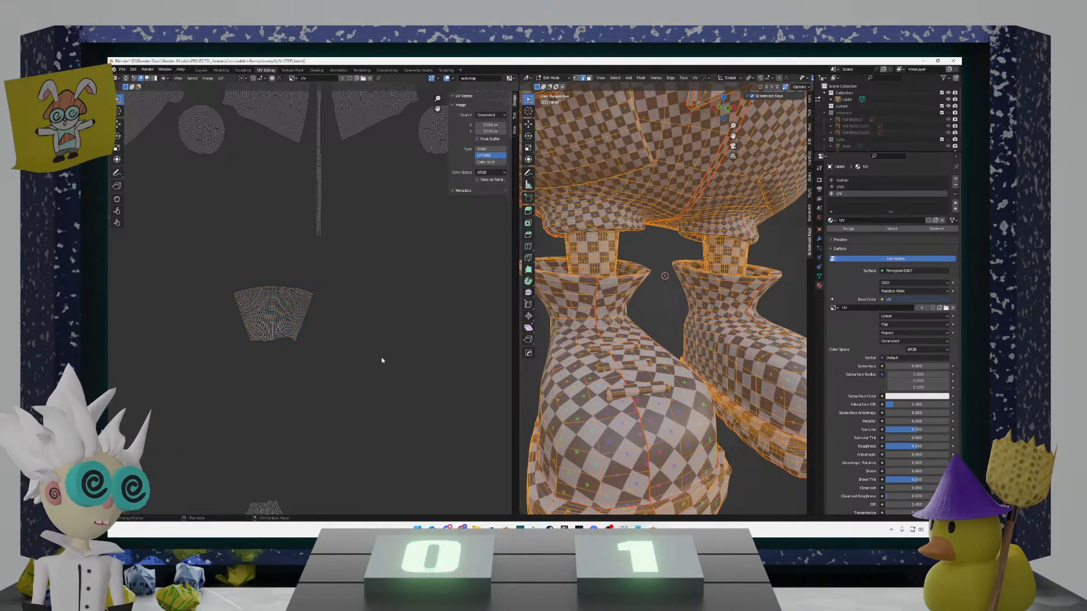
Step: Select the whole boot island group and move it up to just below the stacked fan-shaped islands
scroll(356, 323, "down", 3)
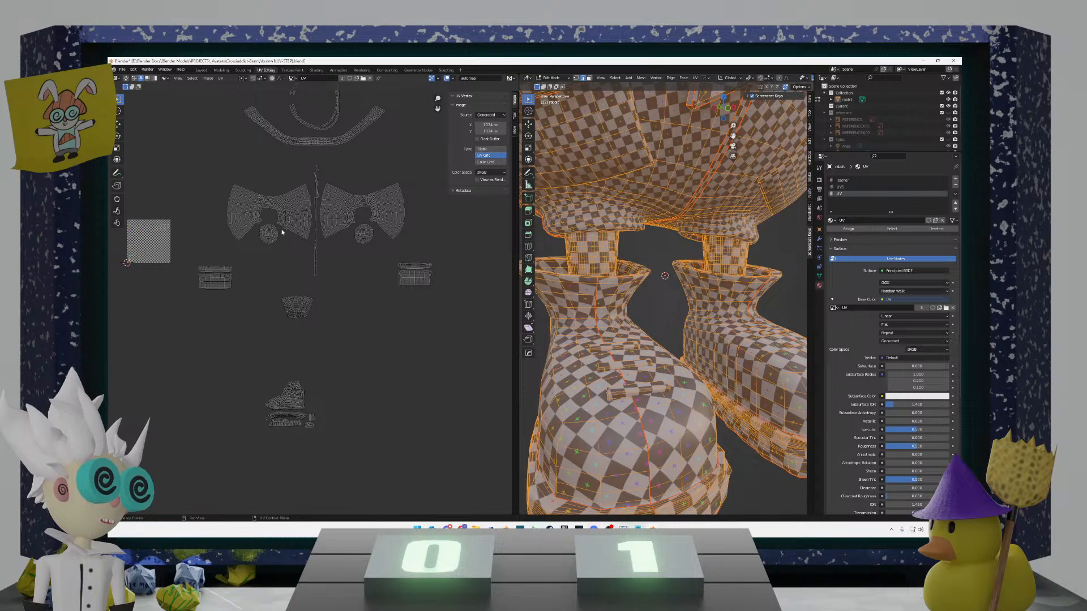
mouse_move(312, 330)
middle_mouse_down()
mouse_move(335, 314)
mouse_move(320, 314)
middle_mouse_up()
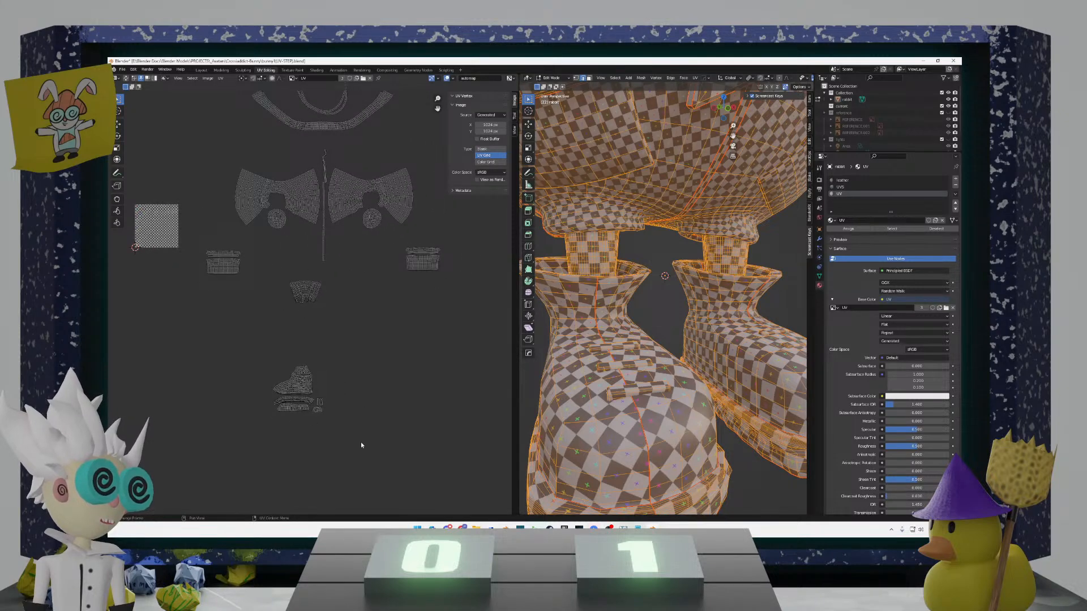
left_click_drag(361, 446, 219, 351)
key("g")
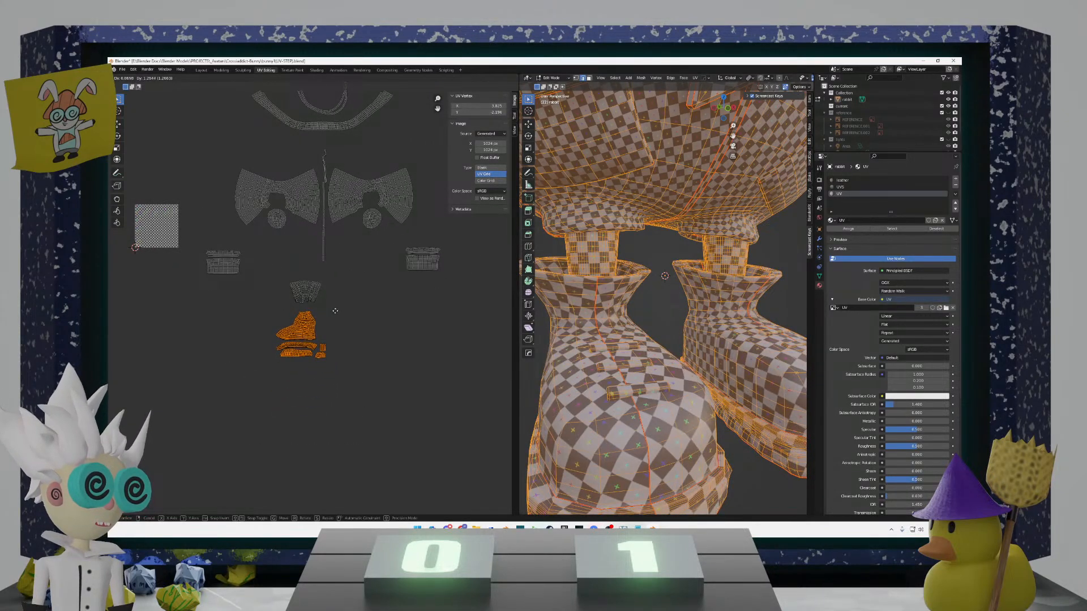
left_click(335, 311)
Step: Select the rectangular island group near the UV grid square and stack it over its matching group across the layout
left_click(263, 274)
left_click_drag(254, 287, 192, 253)
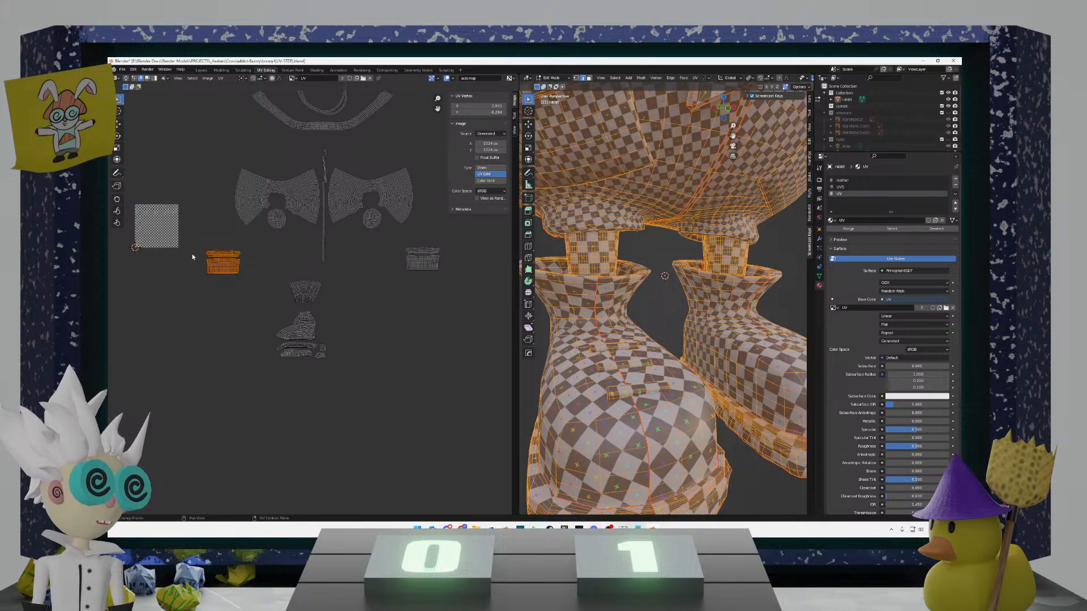
key("g")
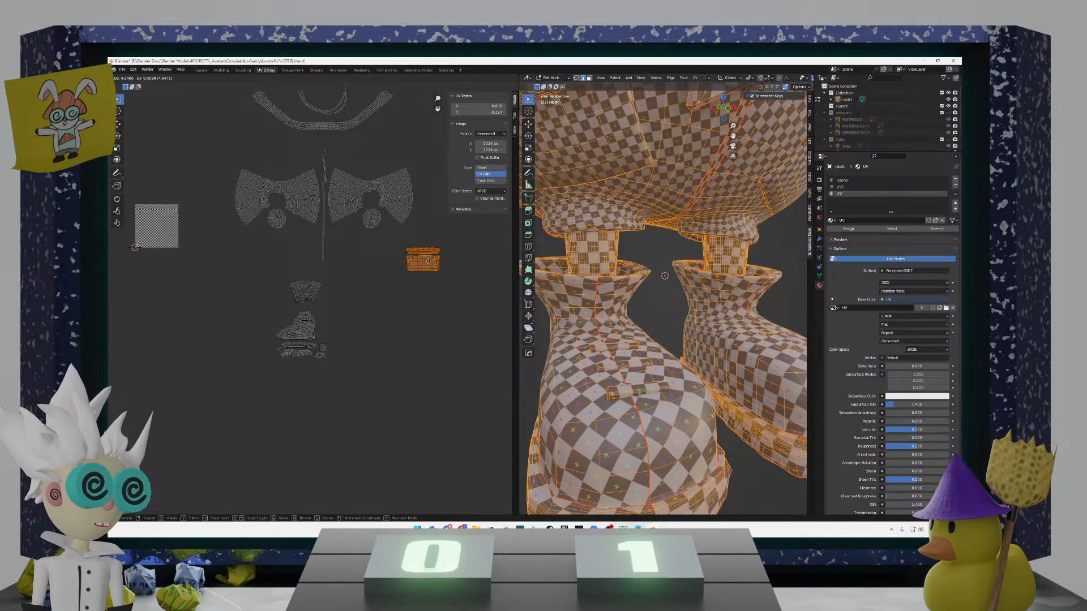
left_click(428, 261)
Step: Move the stacked rectangular island groups inward, close to the fan-shaped stack
scroll(447, 347, "up", 2)
key("g")
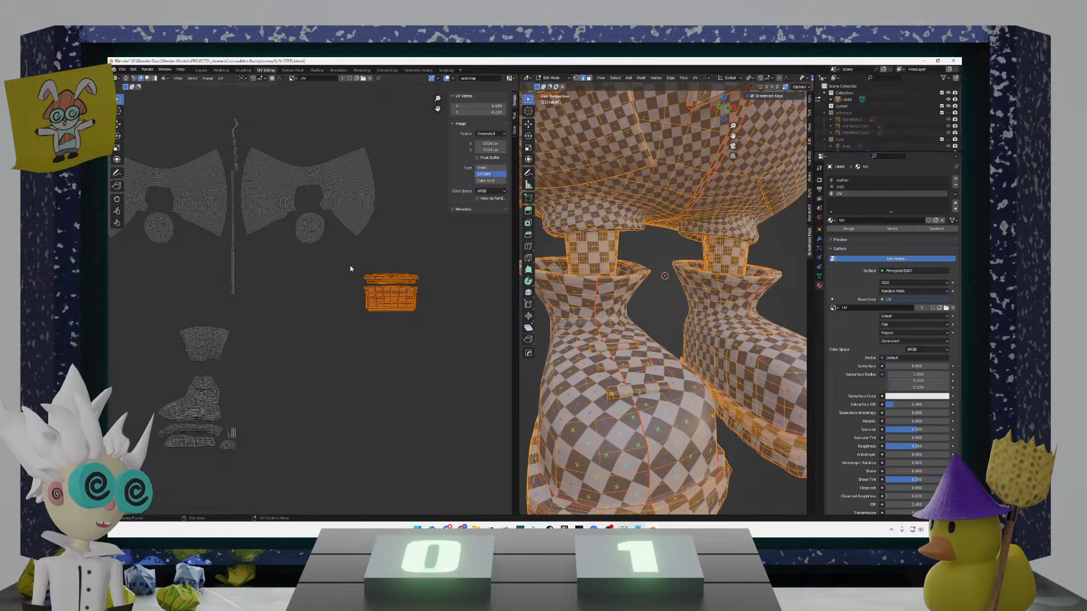
left_click(263, 273)
scroll(263, 273, "down", 2)
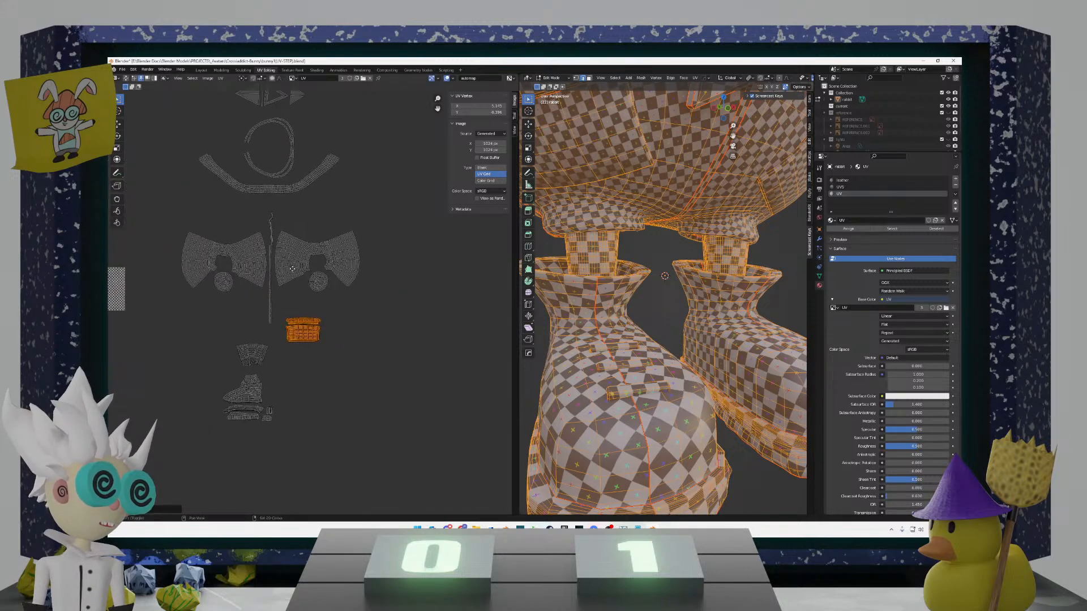
middle_click_drag(271, 288, 273, 314)
left_click(273, 315)
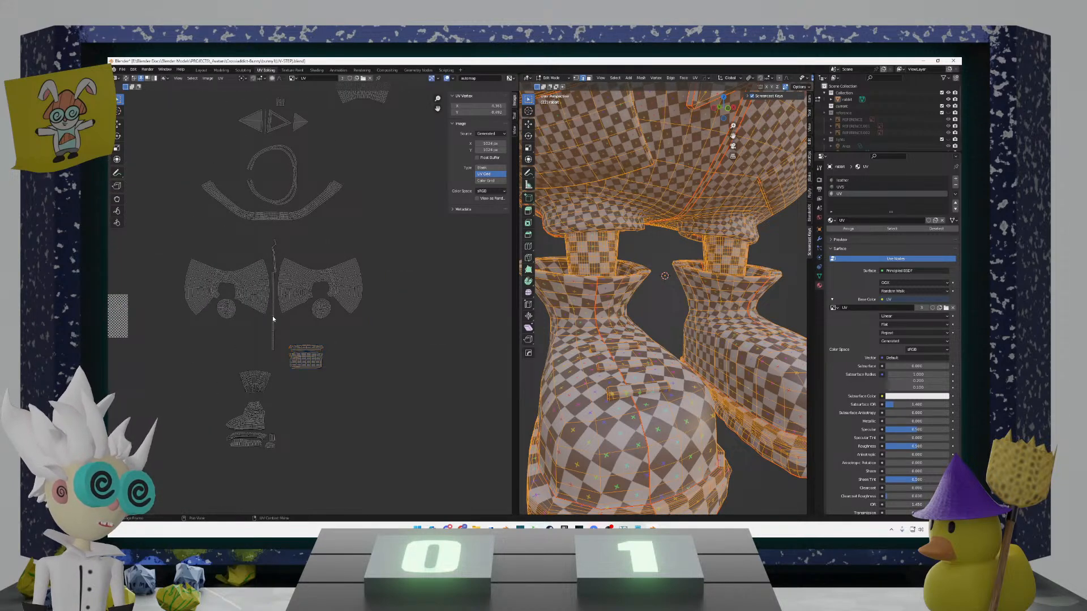
Step: Select the long straight strip between the two large mirrored islands and test-move it to check it for overlapping pieces
key("g")
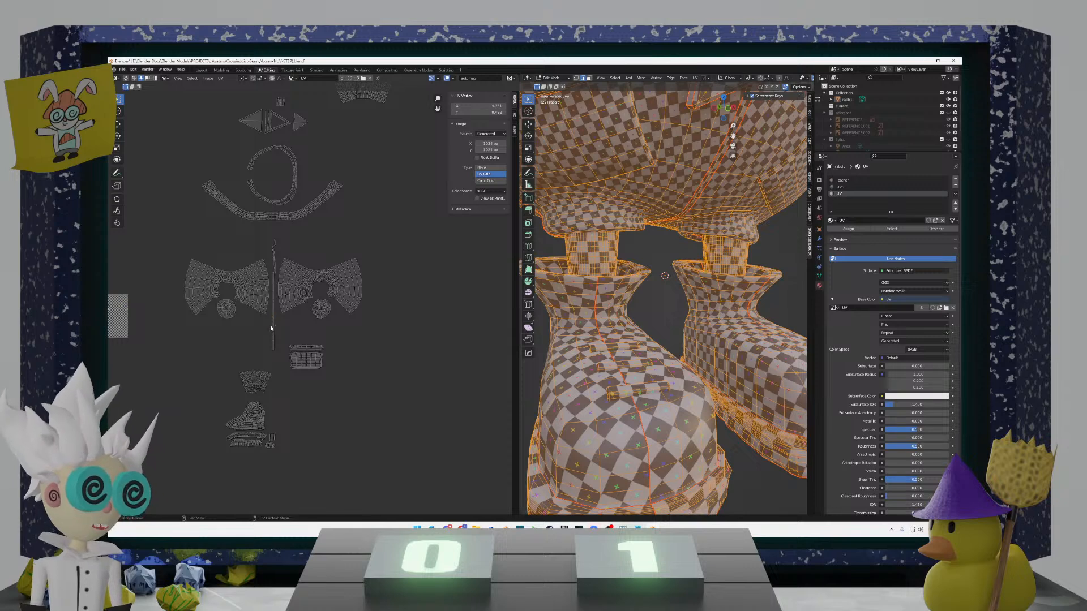
key("g")
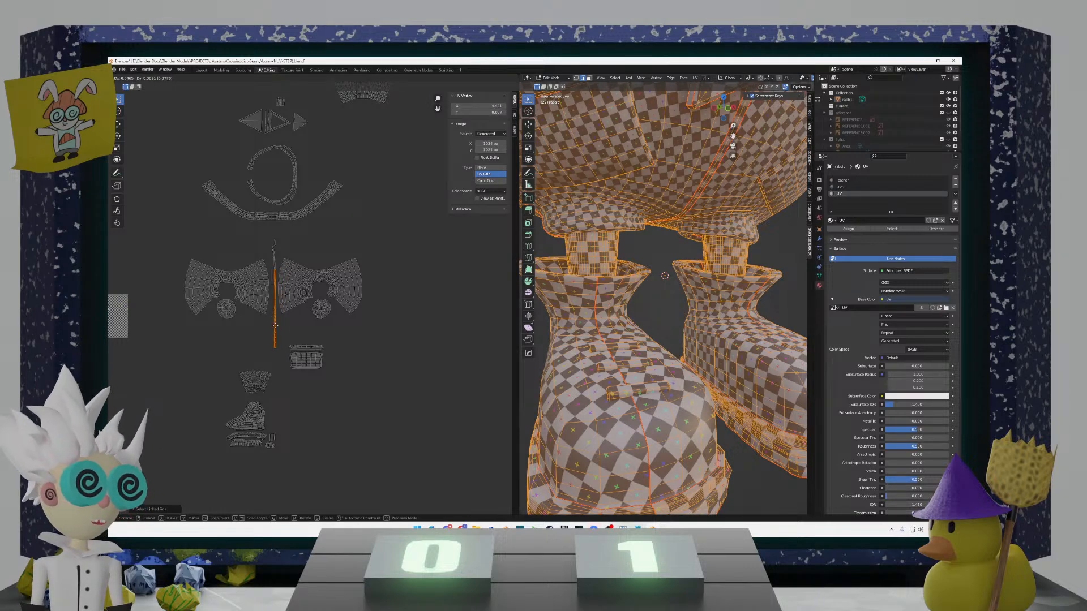
left_click(272, 328)
scroll(293, 313, "up", 2)
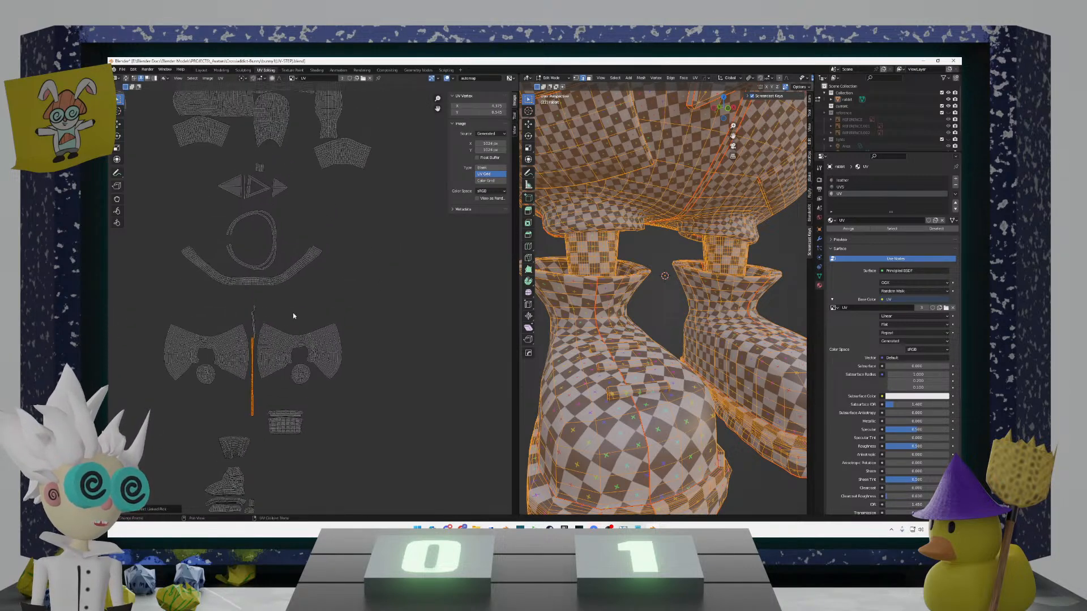
scroll(566, 296, "down", 3)
middle_click_drag(549, 294, 618, 288)
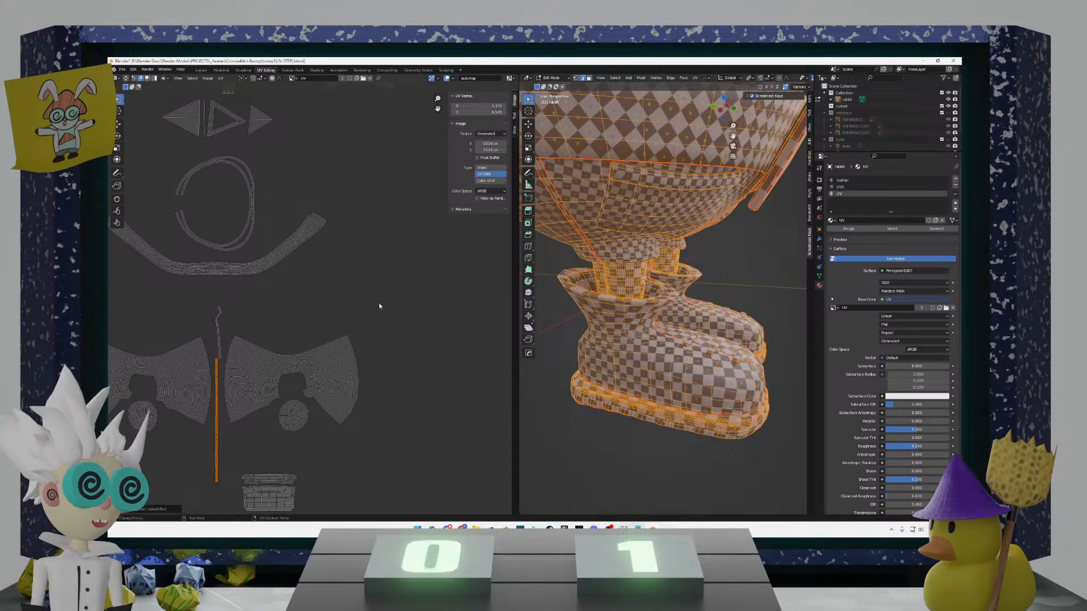
Step: Select the thin wavy strip above the straight strip and test-move it to check for overlapping pieces
left_click(232, 320)
scroll(244, 325, "up", 5)
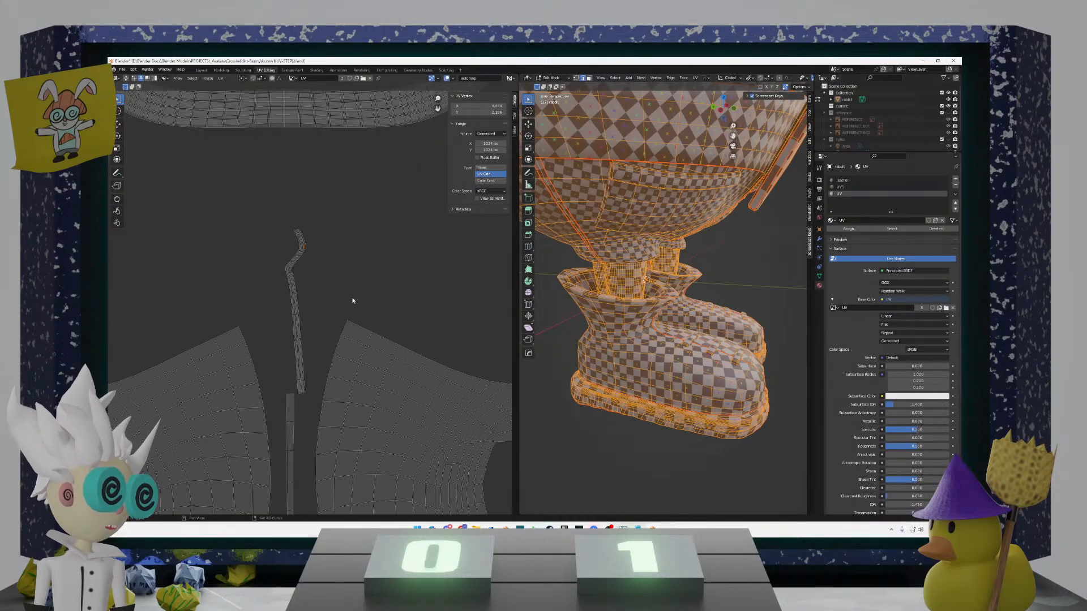
scroll(286, 351, "up", 2)
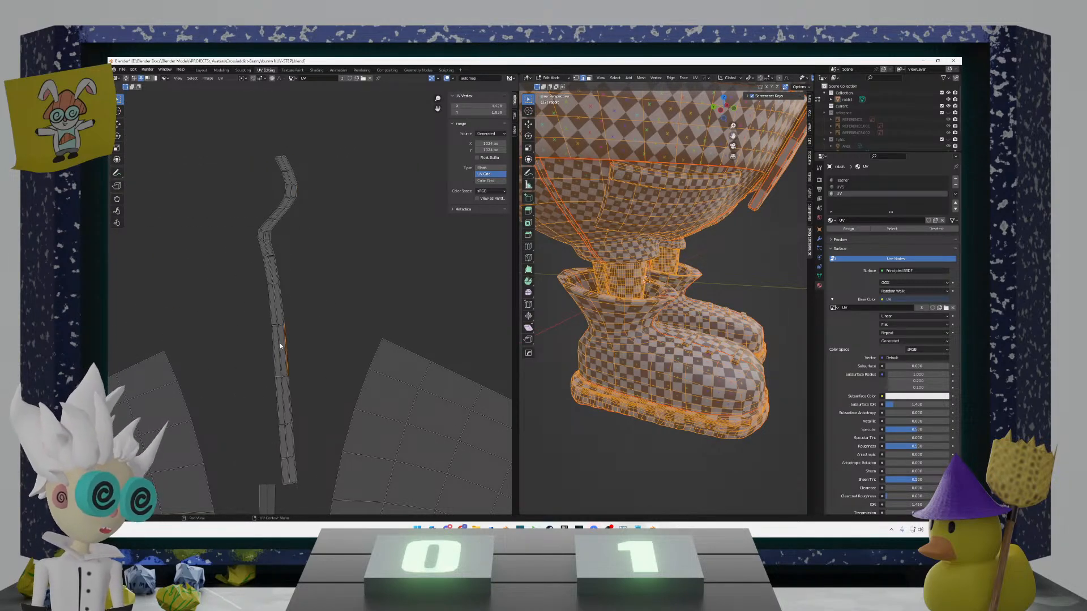
key("l")
middle_click_drag(586, 285, 641, 261)
middle_click_drag(625, 173, 785, 227)
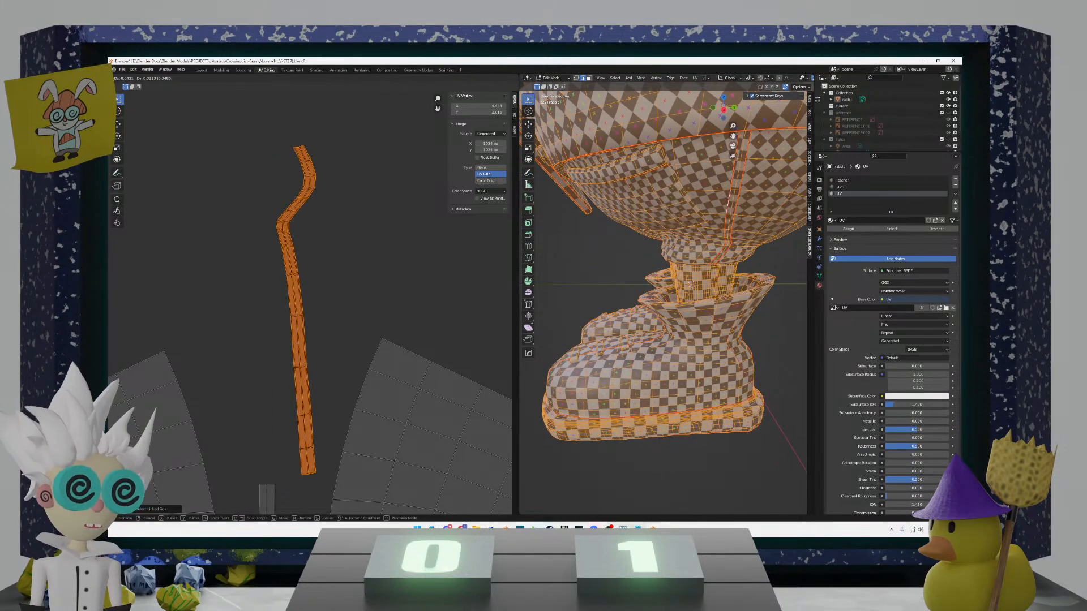
right_click(508, 266)
middle_click_drag(339, 260, 384, 258)
middle_click_drag(607, 254, 713, 273)
key("g")
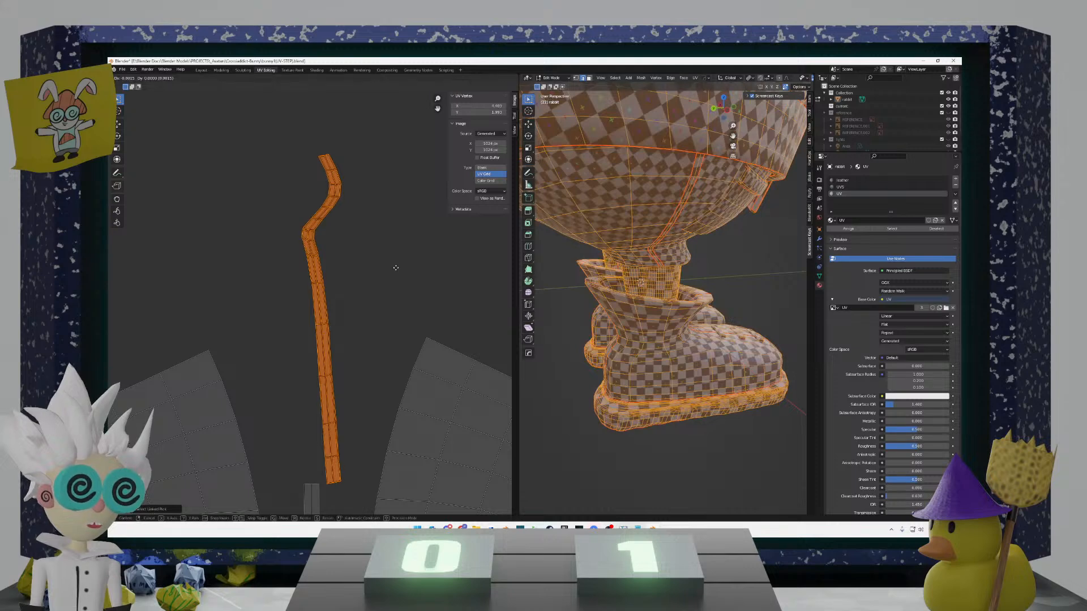
right_click(352, 266)
Step: Move the thin wavy strip down beside the lower part of the long straight strip
scroll(378, 292, "down", 4)
scroll(375, 293, "down", 5)
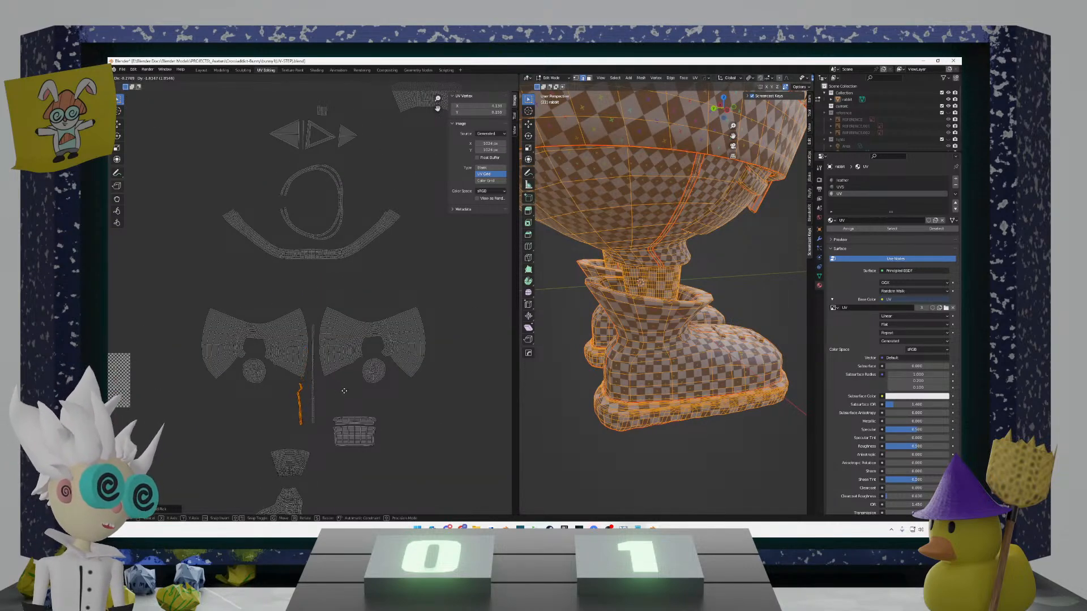
right_click(346, 390)
scroll(297, 306, "up", 4)
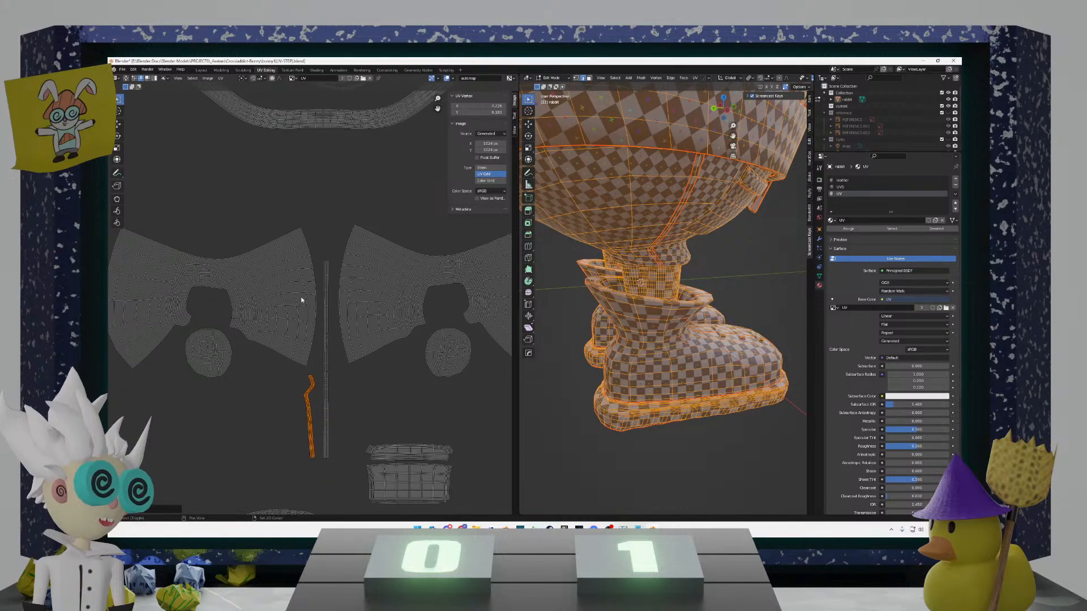
Step: Mirror the round island horizontally and stack it exactly over its matching round island beneath the other large island
left_click(409, 379)
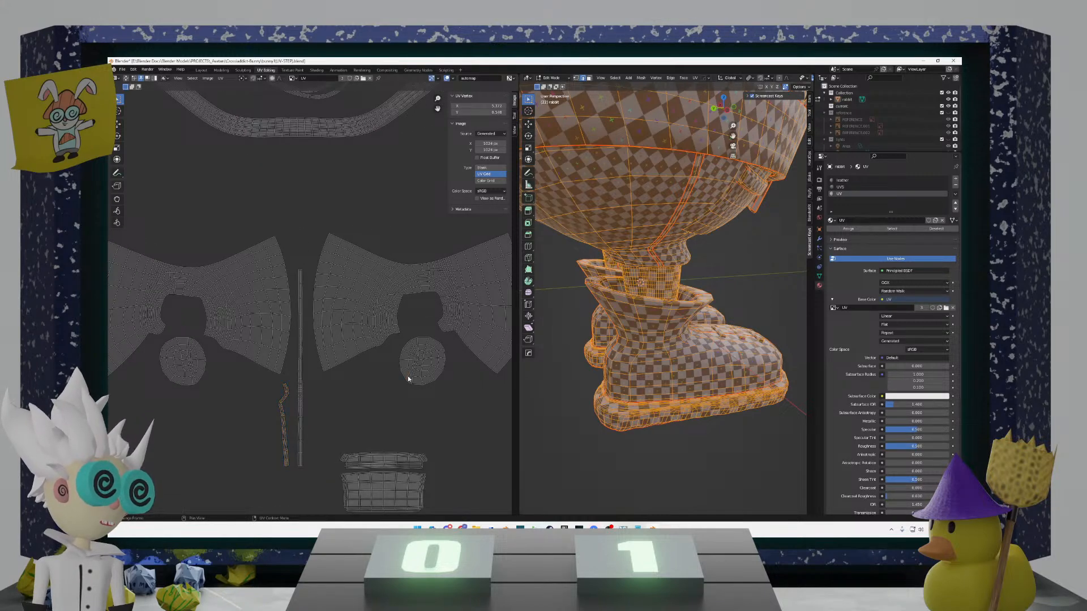
mouse_move(640, 317)
middle_mouse_down()
mouse_move(674, 325)
mouse_move(622, 334)
mouse_move(645, 340)
mouse_move(656, 336)
mouse_move(555, 338)
mouse_move(707, 340)
mouse_move(590, 344)
mouse_move(633, 336)
middle_mouse_up()
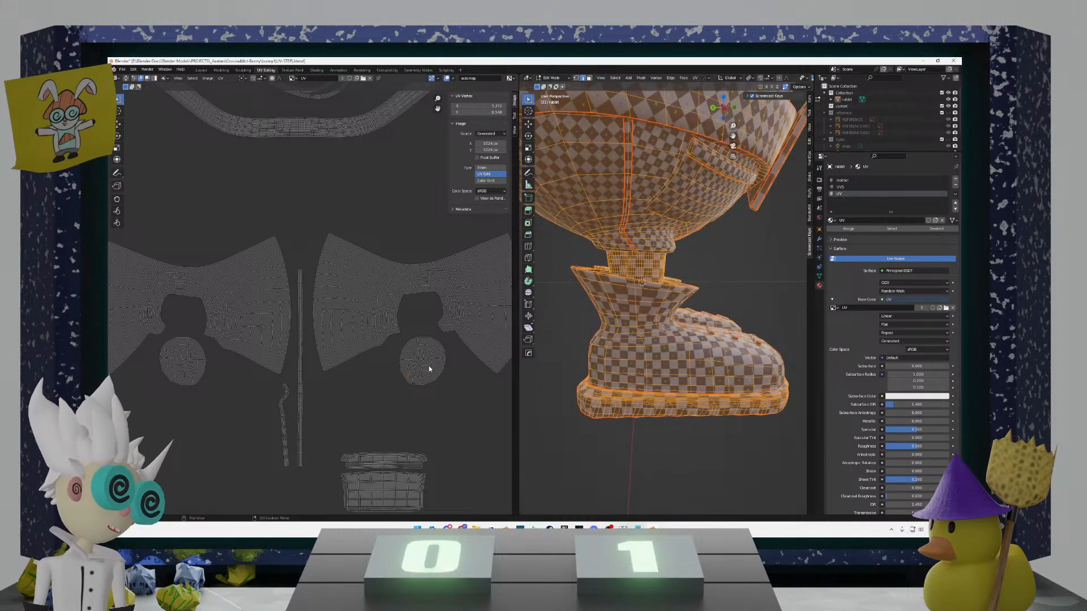
key("g")
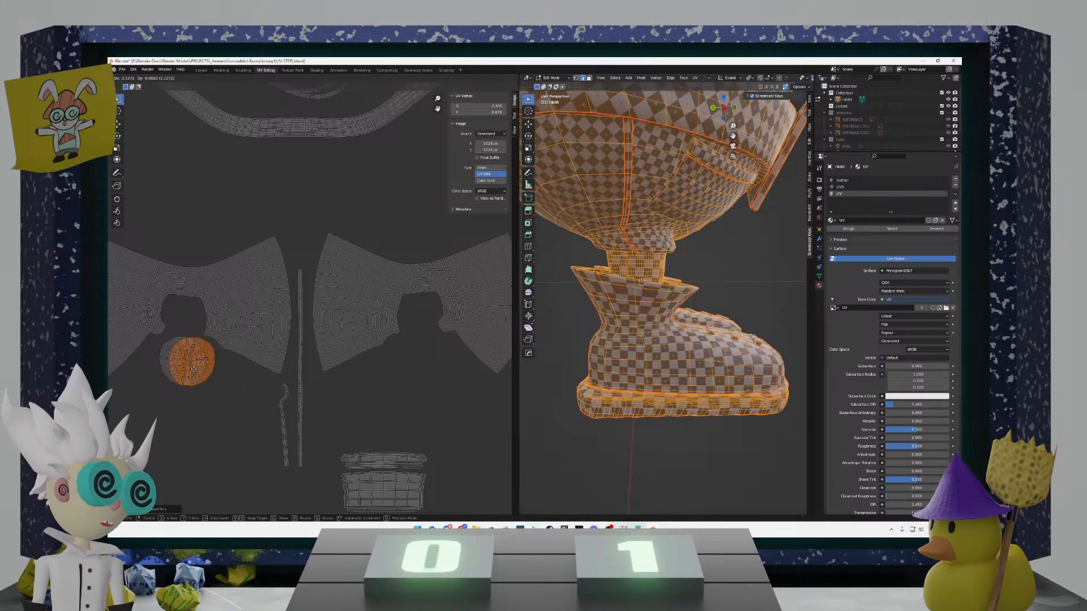
left_click(225, 428)
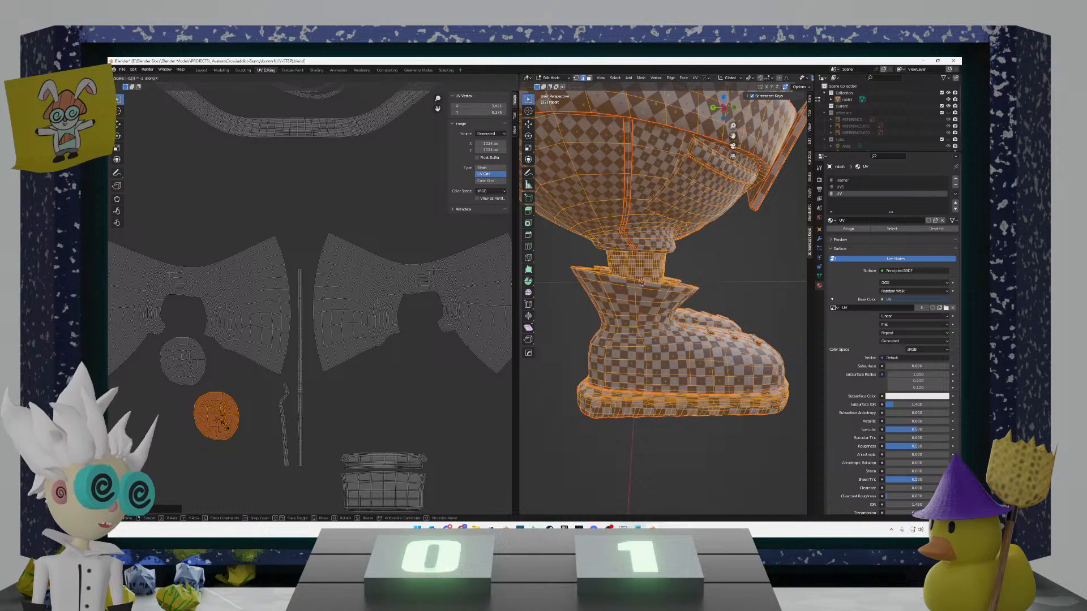
key("g")
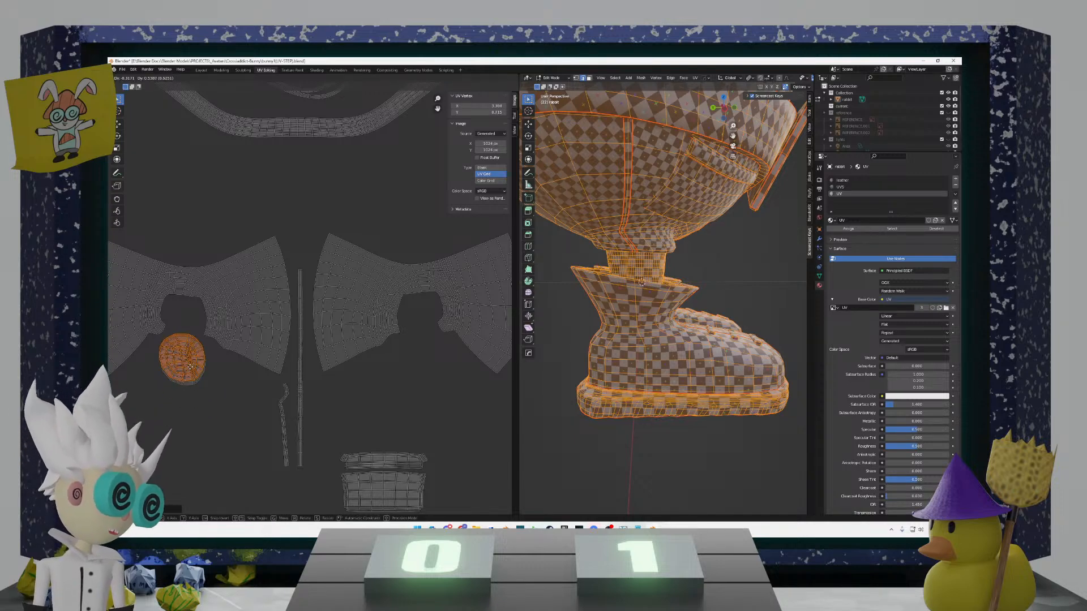
left_click(202, 400)
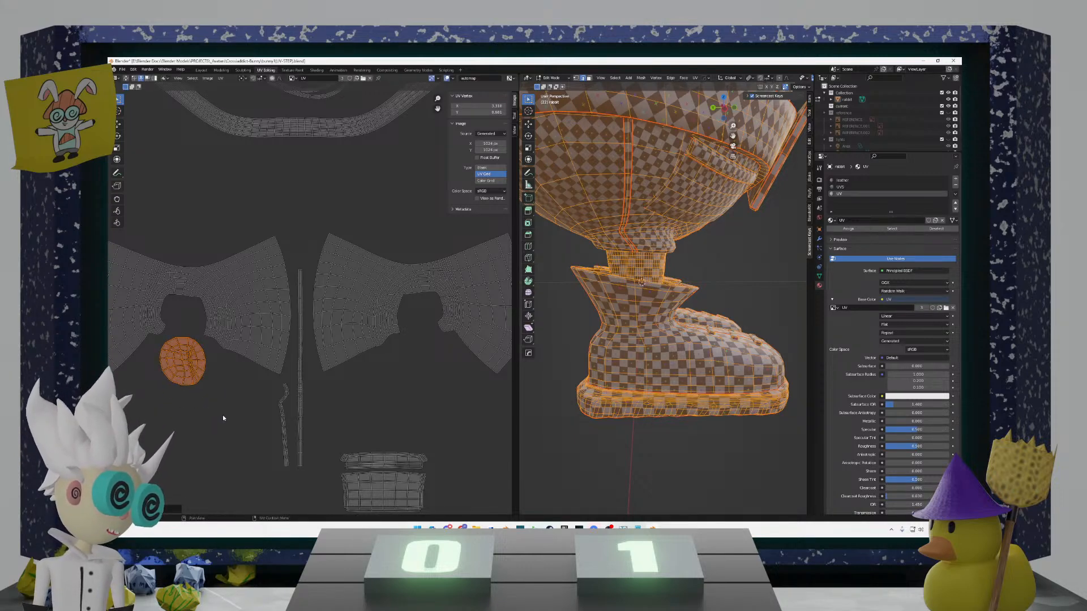
Step: Move the large bow-shaped island onto its counterpart, mirror it by -1 along X, and align the two
scroll(223, 417, "down", 4)
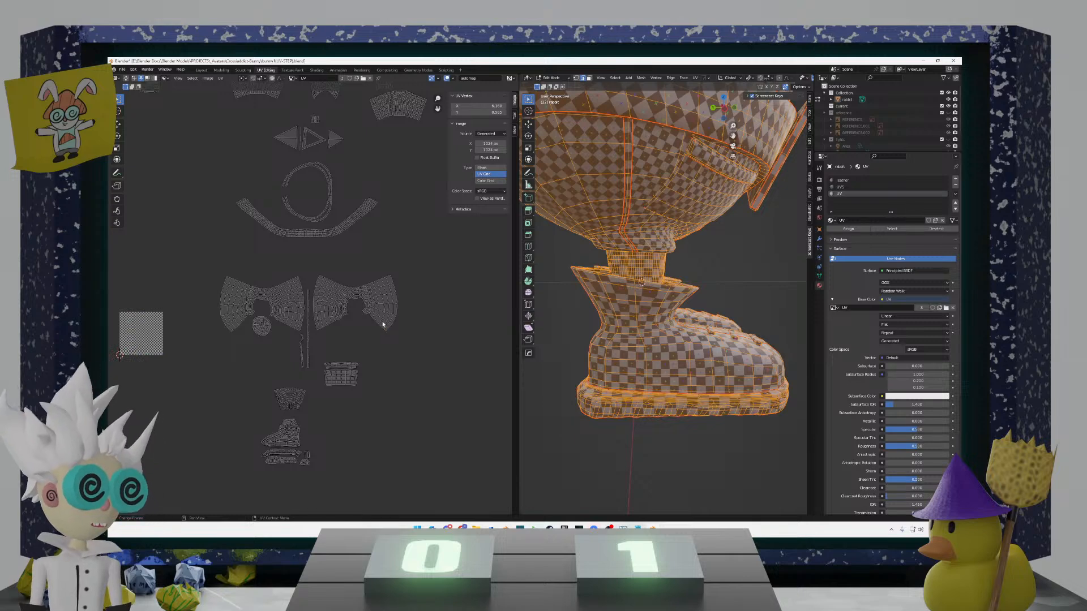
key("l")
scroll(350, 316, "up", 2)
middle_click_drag(338, 314, 368, 311)
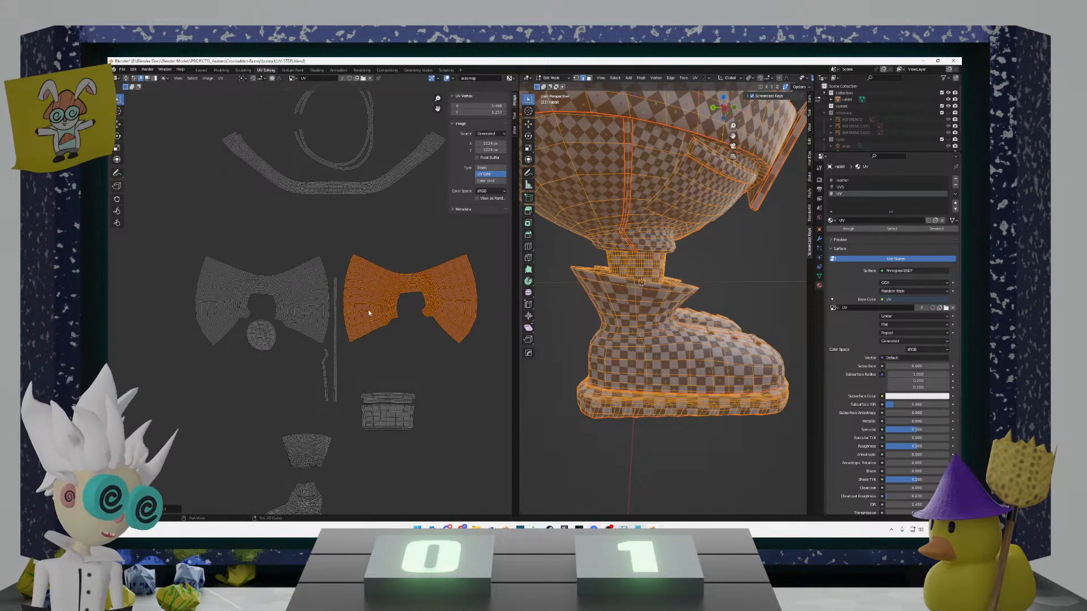
key("g")
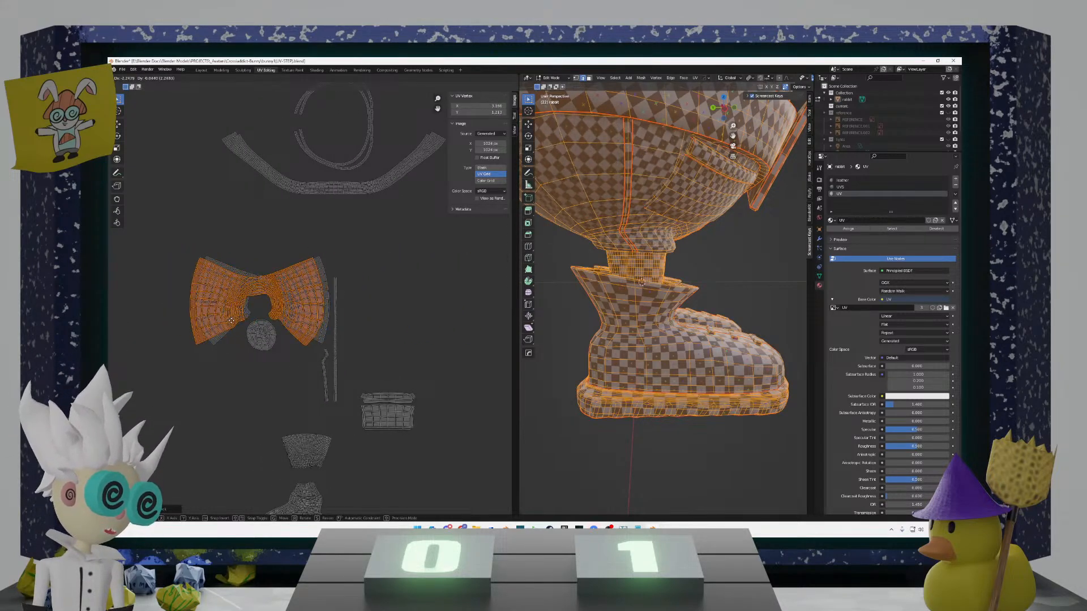
left_click(230, 318)
type("s-11x")
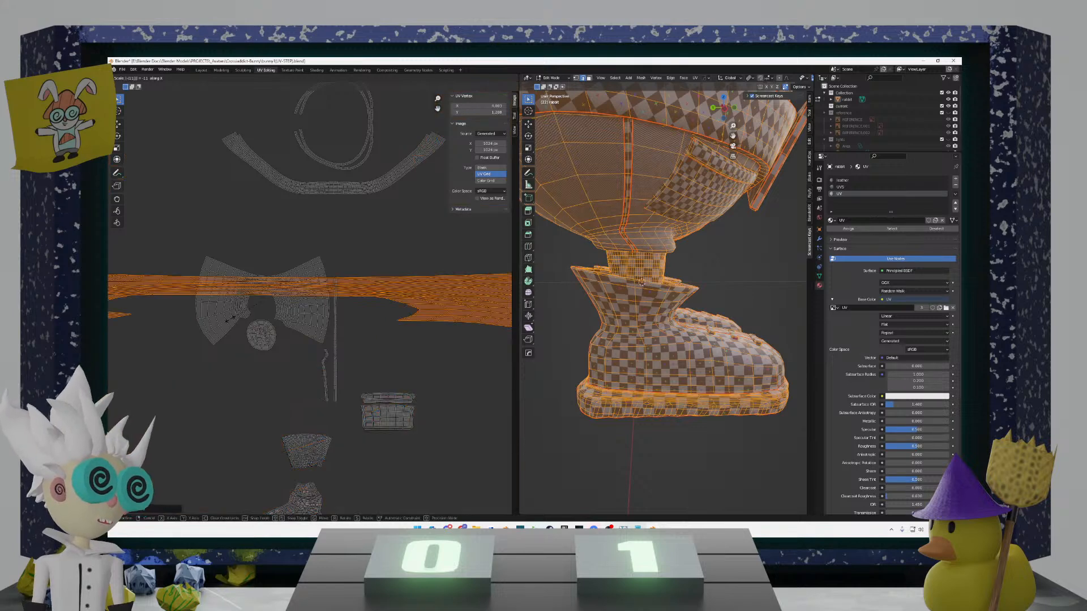
key("BackSpace")
key("Return")
key("s")
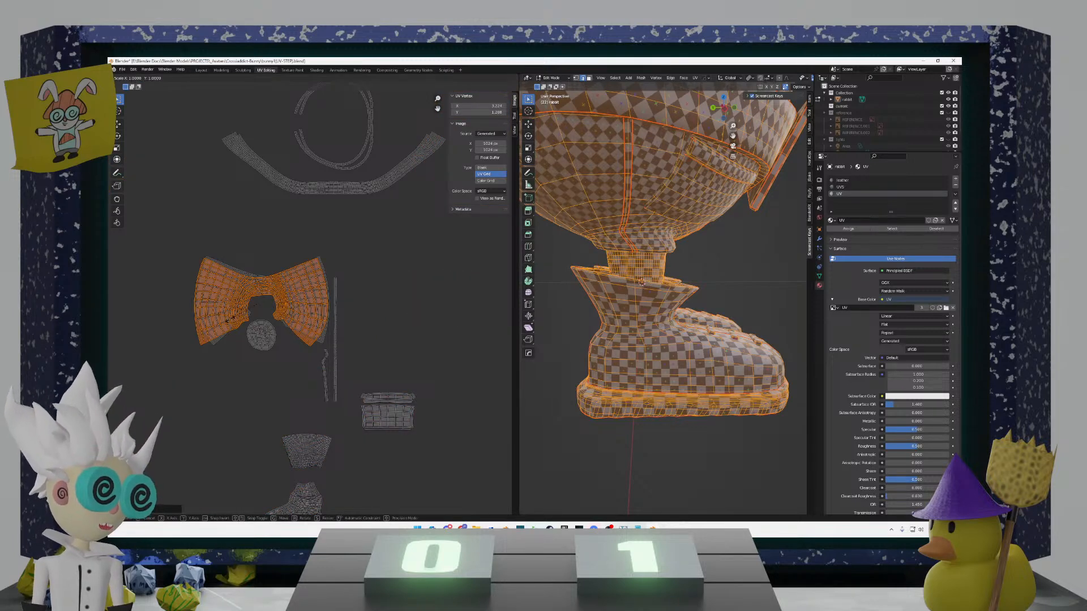
key("g")
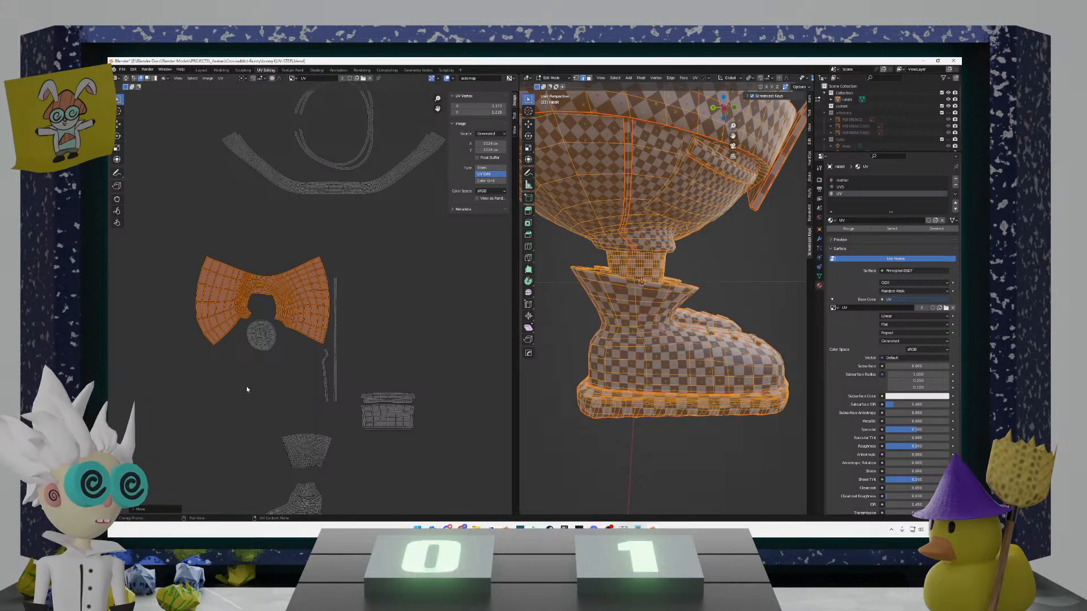
Step: Examine the curved trim, ring-shaped, triangular and small rectangular islands for remaining matching pairs to stack
scroll(247, 389, "down", 2)
scroll(307, 364, "up", 2)
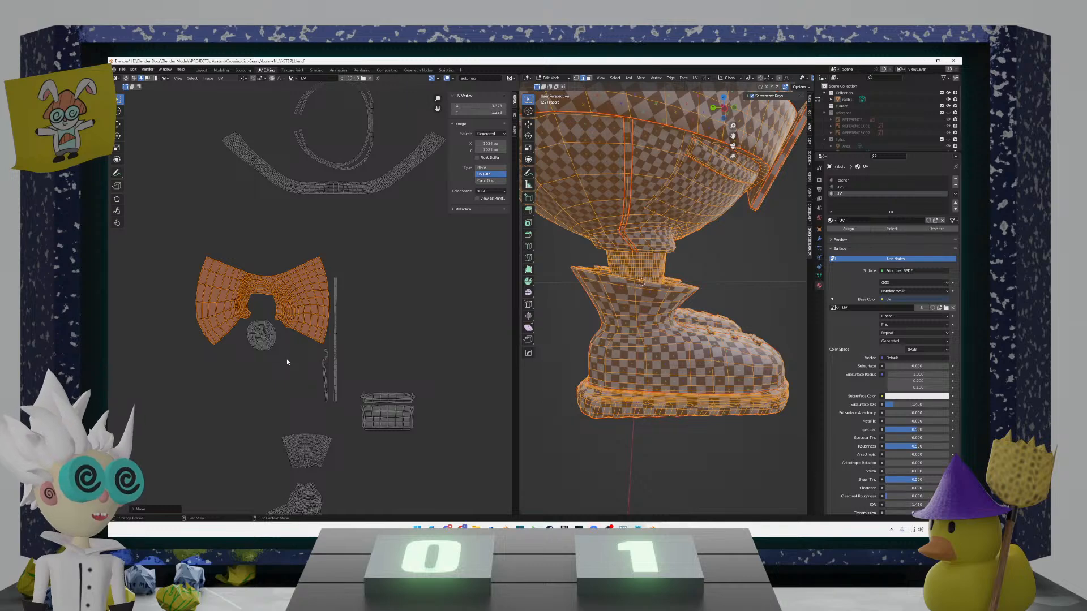
scroll(286, 361, "down", 4)
middle_click_drag(316, 308, 298, 361)
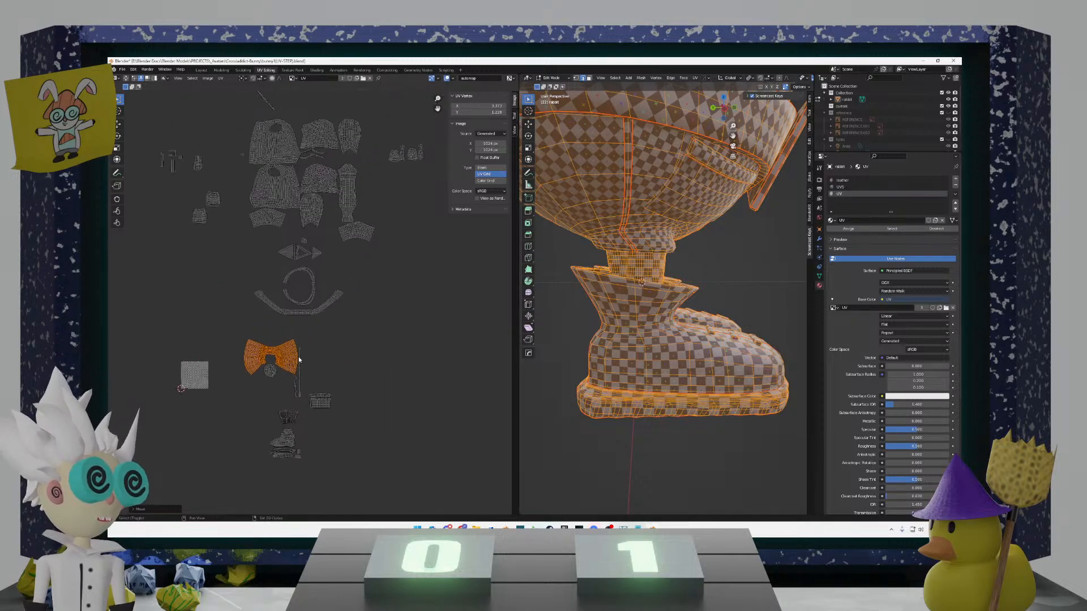
scroll(292, 312, "up", 3)
scroll(313, 311, "up", 1)
middle_click_drag(289, 289, 316, 339)
scroll(334, 340, "up", 2)
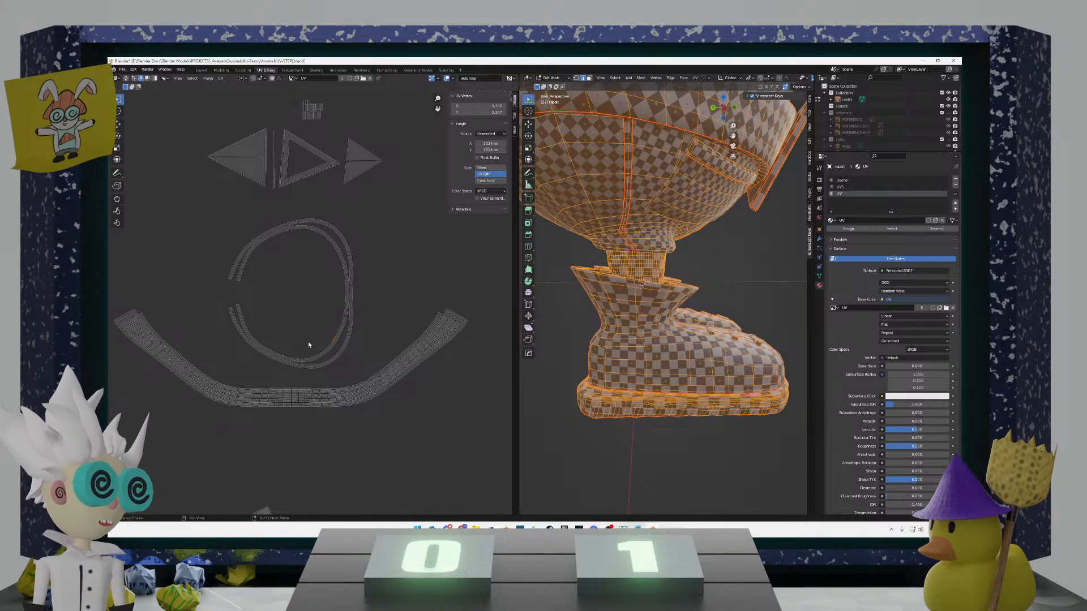
middle_click_drag(627, 294, 574, 307)
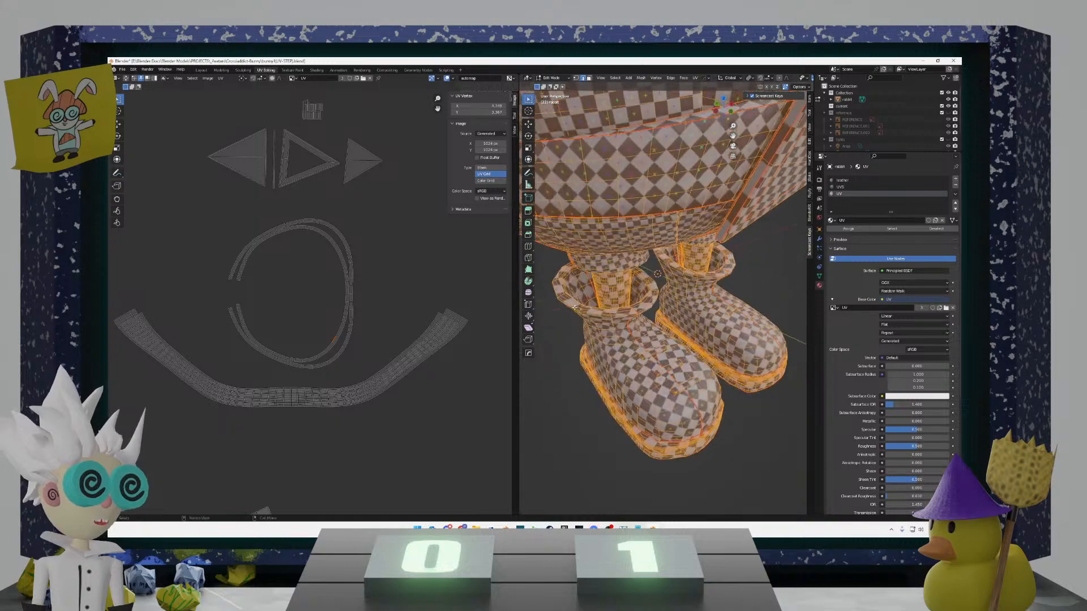
scroll(329, 251, "down", 4)
scroll(337, 317, "up", 8)
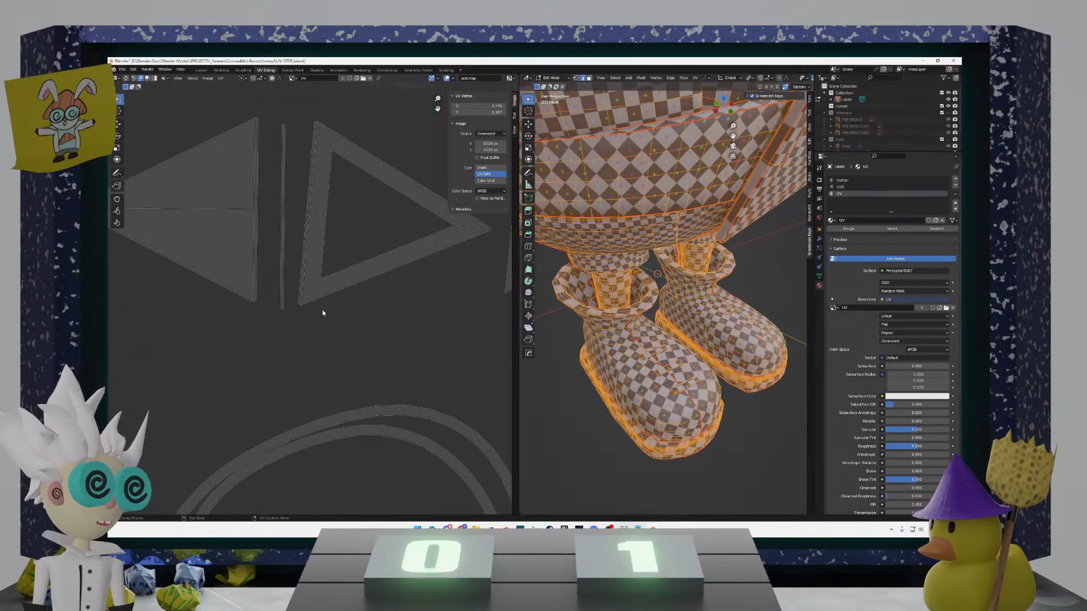
scroll(323, 312, "down", 4)
middle_click_drag(606, 300, 549, 301)
scroll(348, 258, "up", 4)
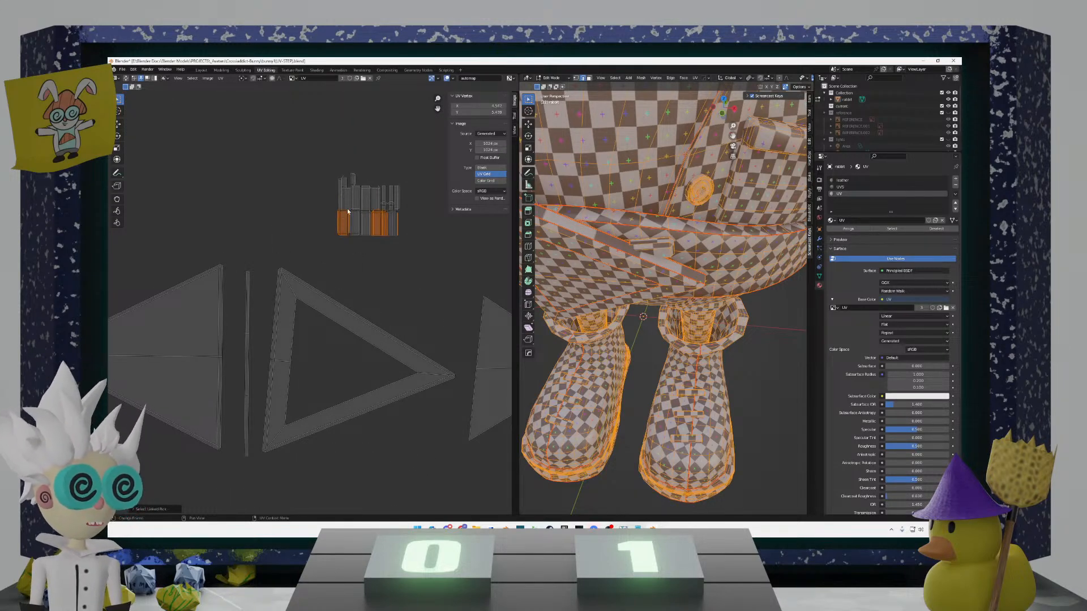
Step: Examine the large body and clothing islands across the layout, comparing them with the model for remaining matches
scroll(294, 204, "down", 4)
left_click(281, 206)
scroll(278, 226, "down", 5)
middle_click_drag(284, 257, 287, 319)
scroll(282, 283, "down", 4)
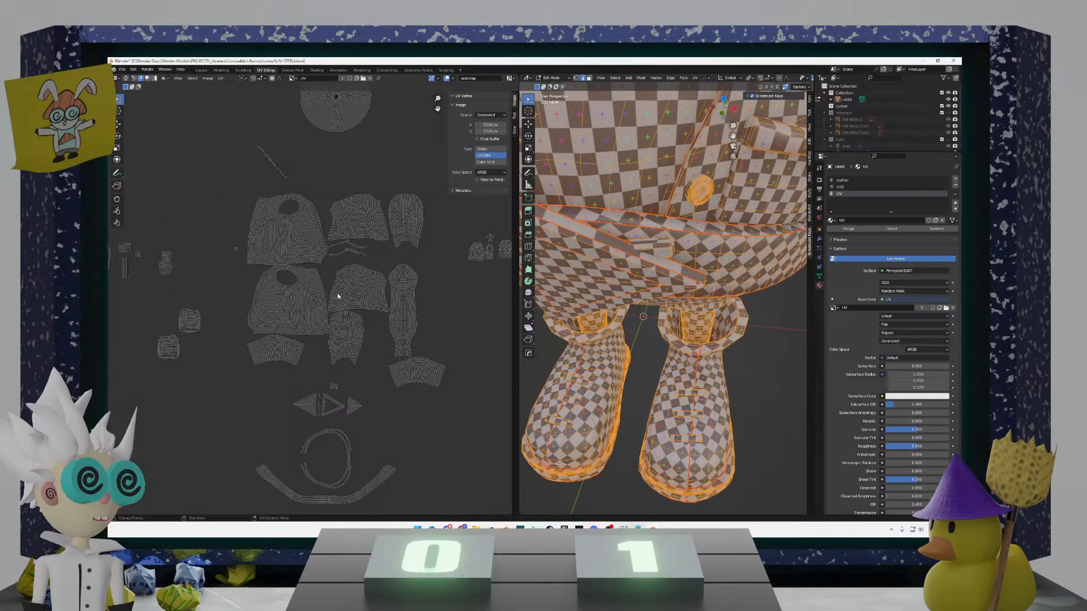
scroll(327, 315, "up", 6)
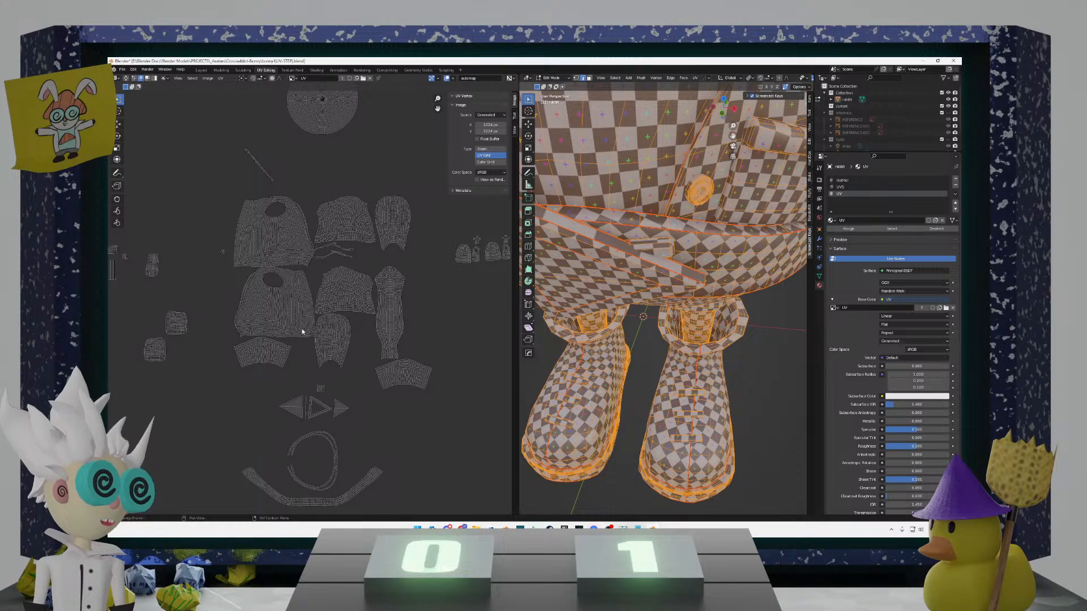
left_click(406, 368)
scroll(611, 317, "down", 4)
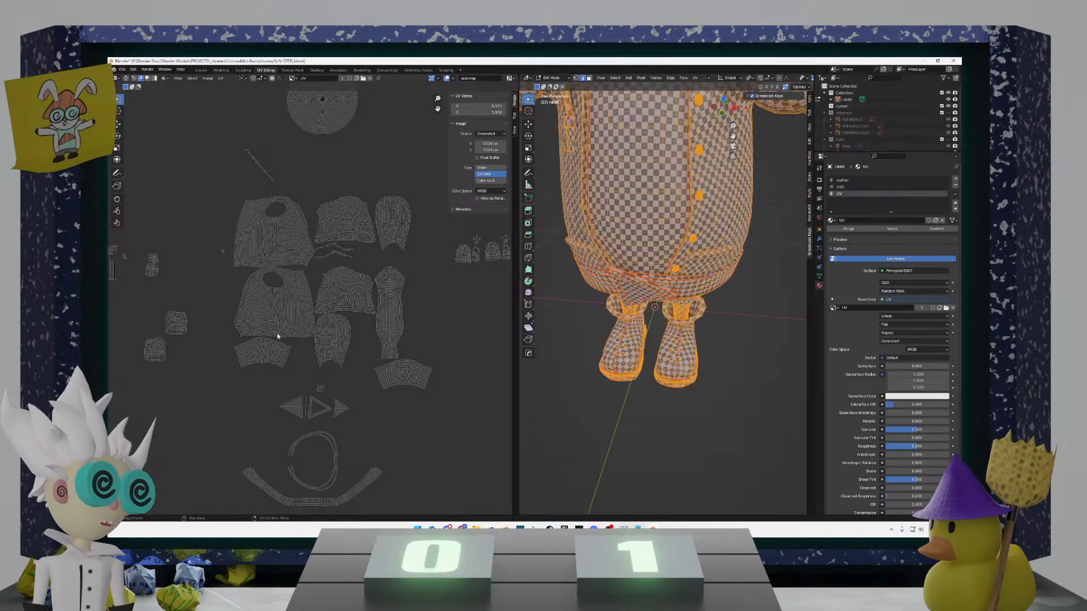
Step: Mirror the upper rounded square island horizontally and stack it over its matching rounded square island
middle_click_drag(277, 337, 395, 303)
scroll(288, 349, "up", 4)
left_click(334, 349)
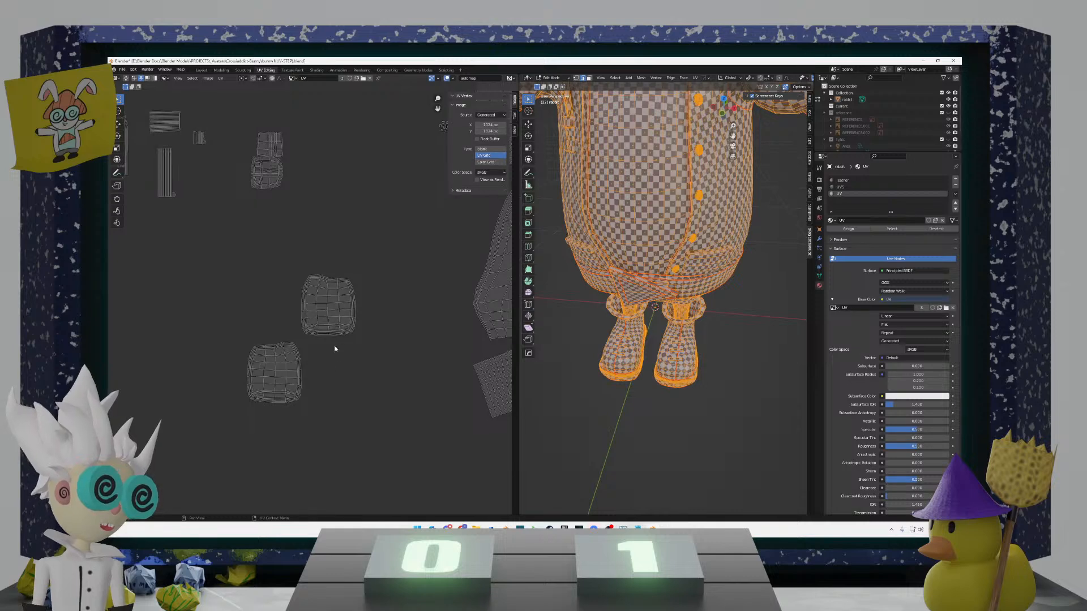
key("l")
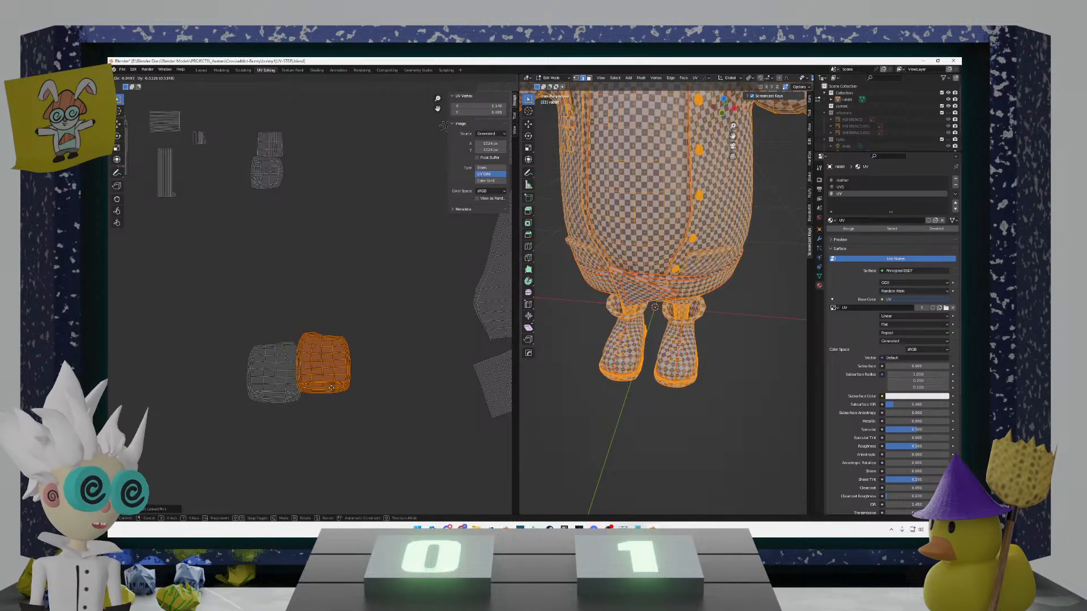
left_click(332, 390)
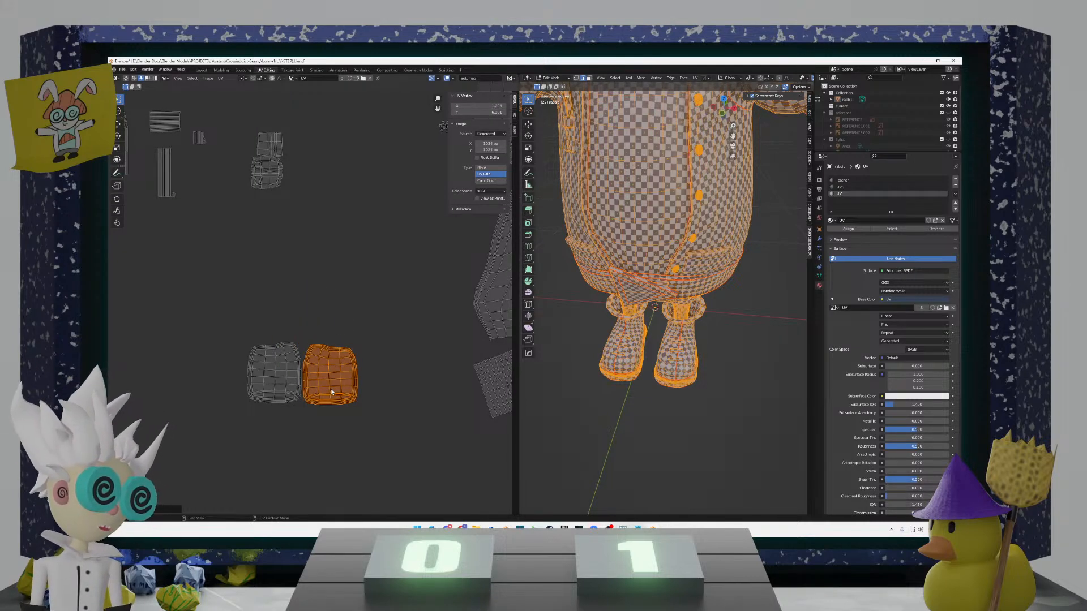
key("s")
key("g")
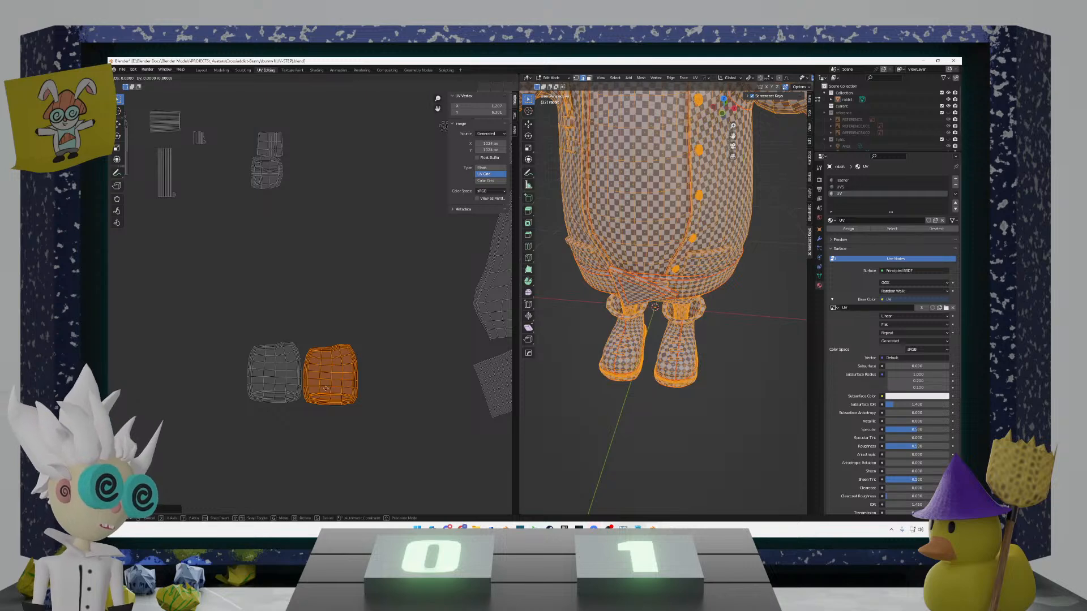
left_click(187, 394)
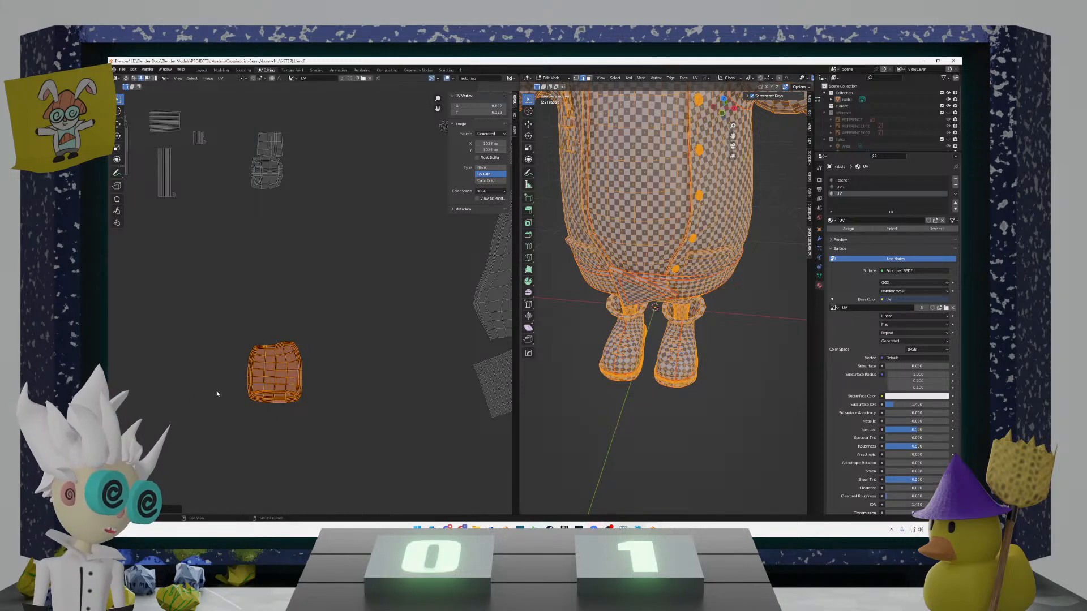
middle_click_drag(623, 198, 715, 273)
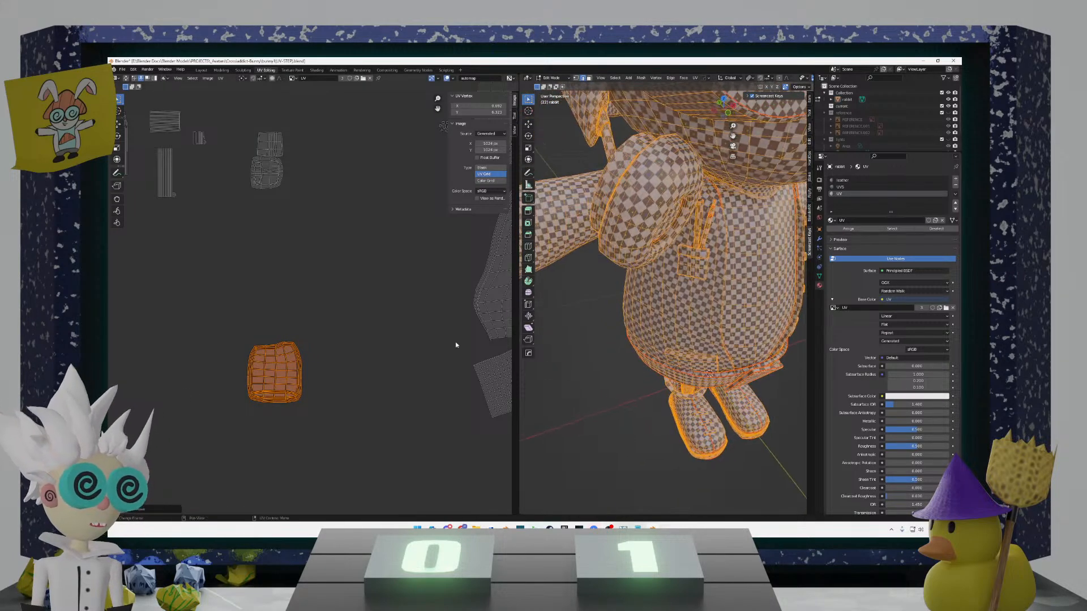
left_click_drag(358, 424, 224, 341)
key("g")
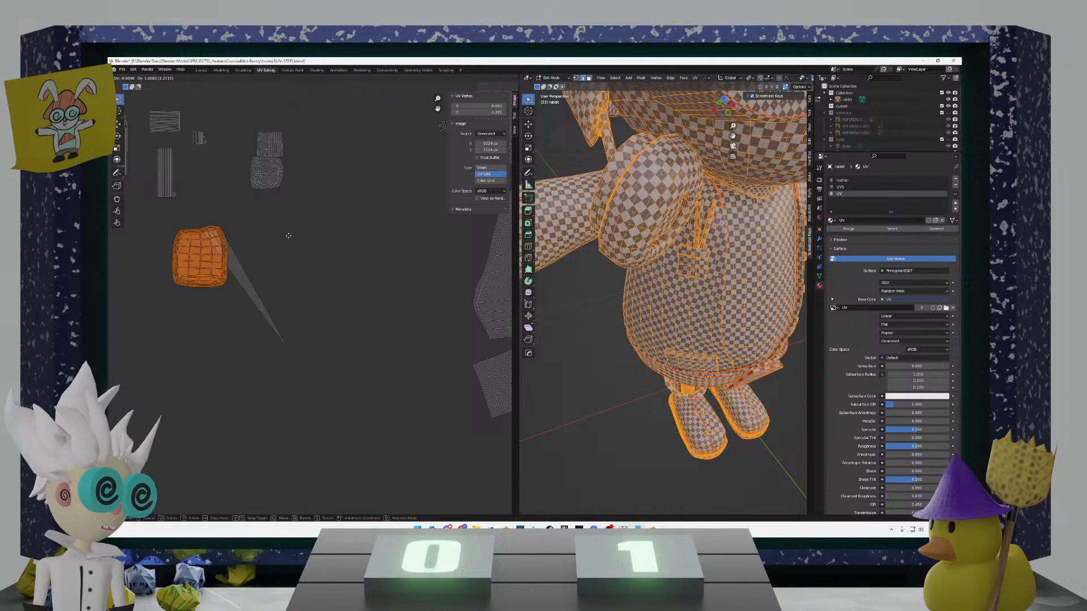
right_click(290, 237)
key("ctrl+z")
Step: Place the stacked large rounded square islands together just below the small grid-like islands
left_click_drag(213, 287, 380, 450)
key("g")
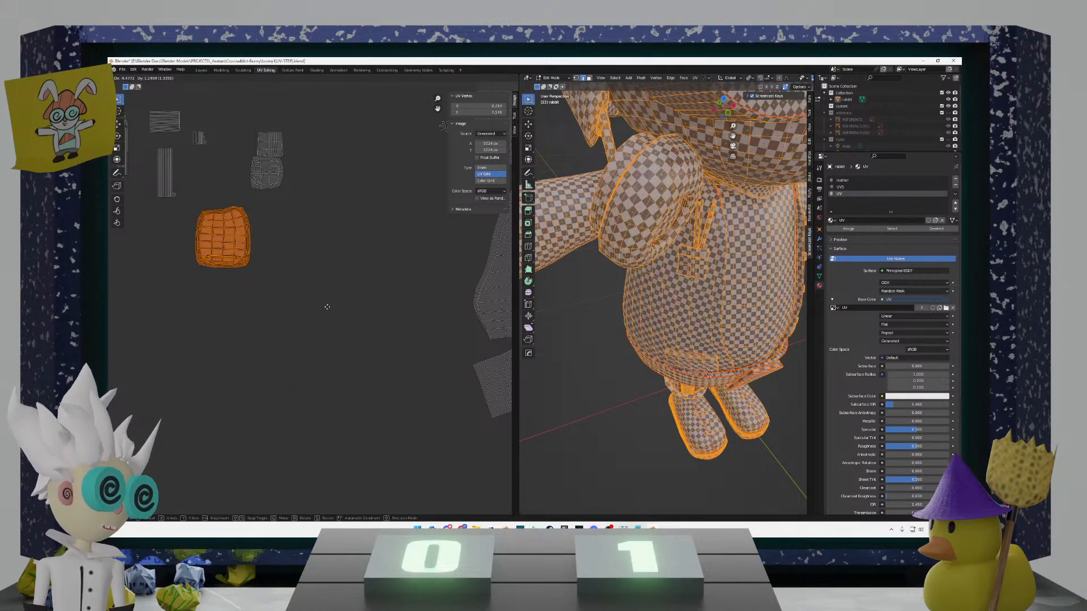
left_click(325, 306)
scroll(314, 304, "up", 1)
scroll(294, 188, "up", 1)
middle_click_drag(300, 198, 375, 307)
left_click_drag(412, 281, 293, 149)
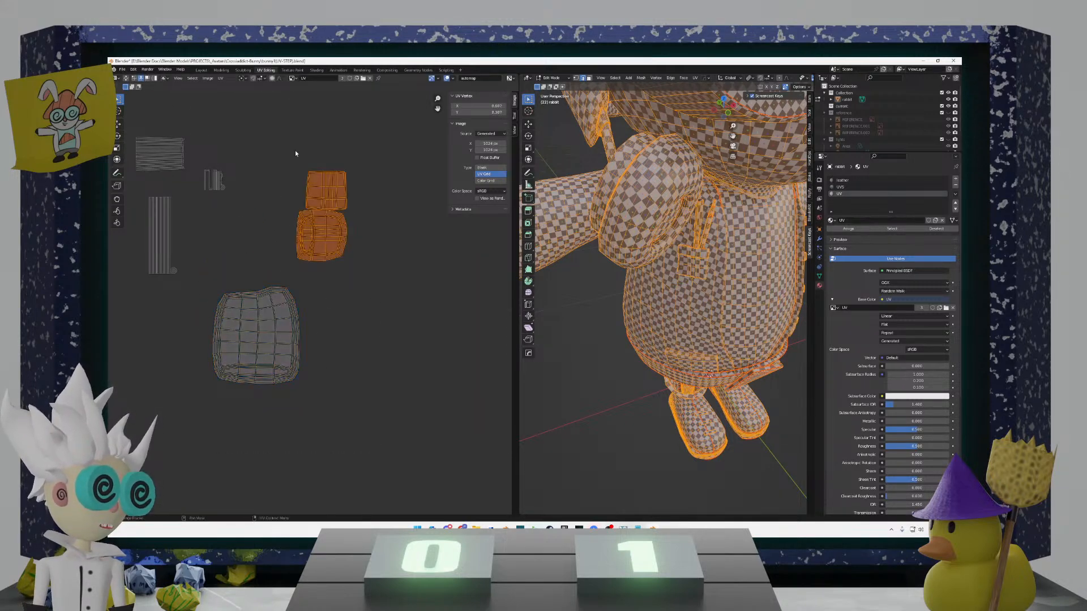
key("g")
right_click(288, 166)
scroll(337, 321, "down", 3)
left_click_drag(342, 359, 258, 296)
key("g")
right_click(309, 328)
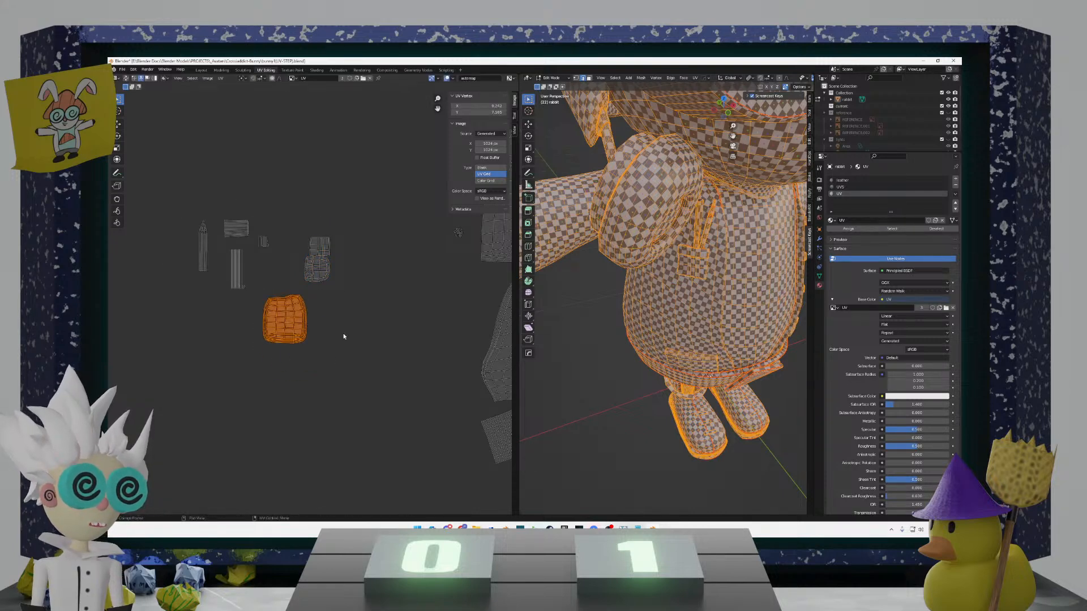
Step: Move the stacked large rounded square islands down beside the ring-shaped and curved trim islands
middle_click_drag(708, 360, 658, 352)
scroll(411, 367, "down", 7)
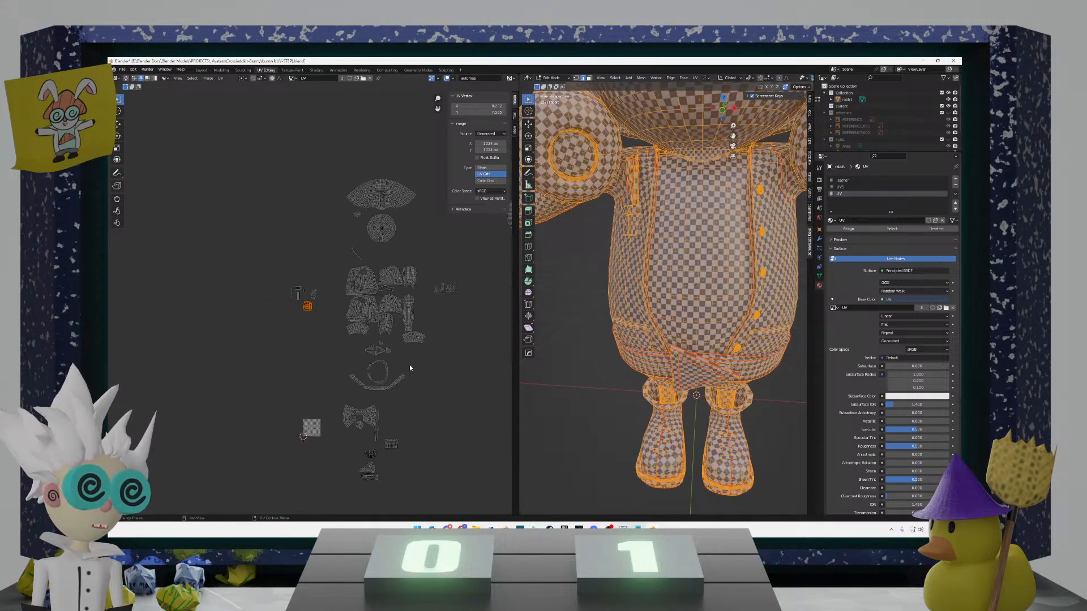
scroll(348, 338, "up", 2)
key("g")
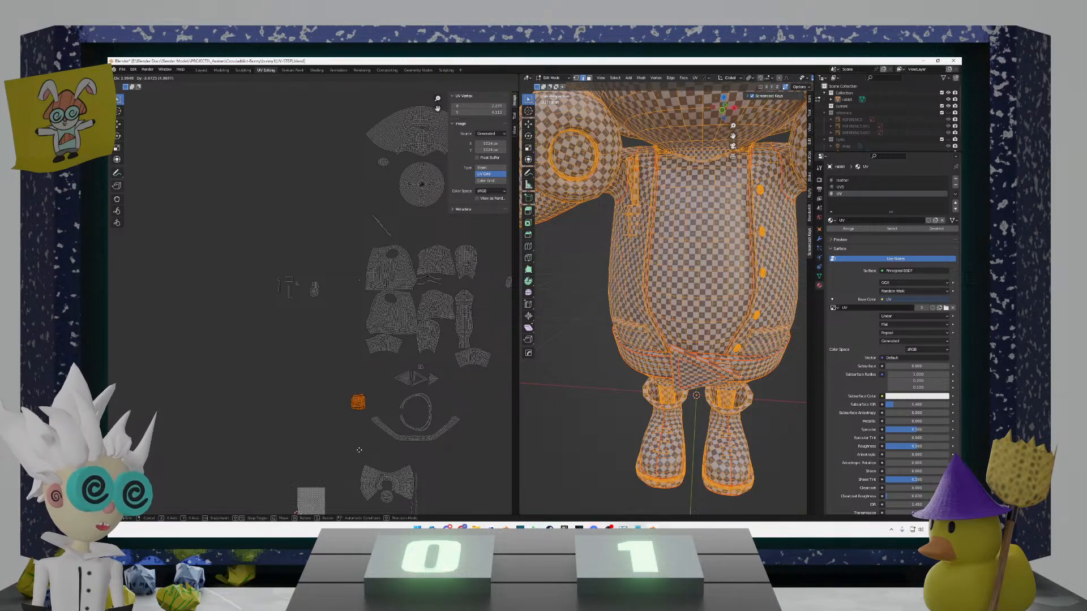
left_click(367, 442)
Step: Isolate the lower of the two small grid-like islands and move it down, clear of the upper one
scroll(352, 362, "up", 5)
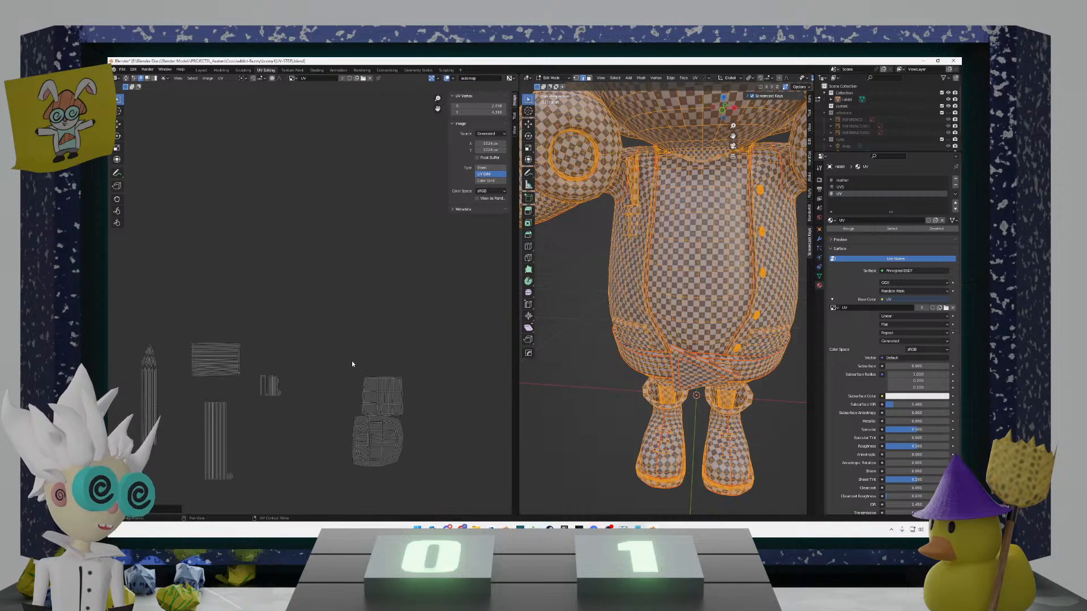
left_click_drag(388, 421, 277, 290)
middle_click_drag(594, 323, 645, 339)
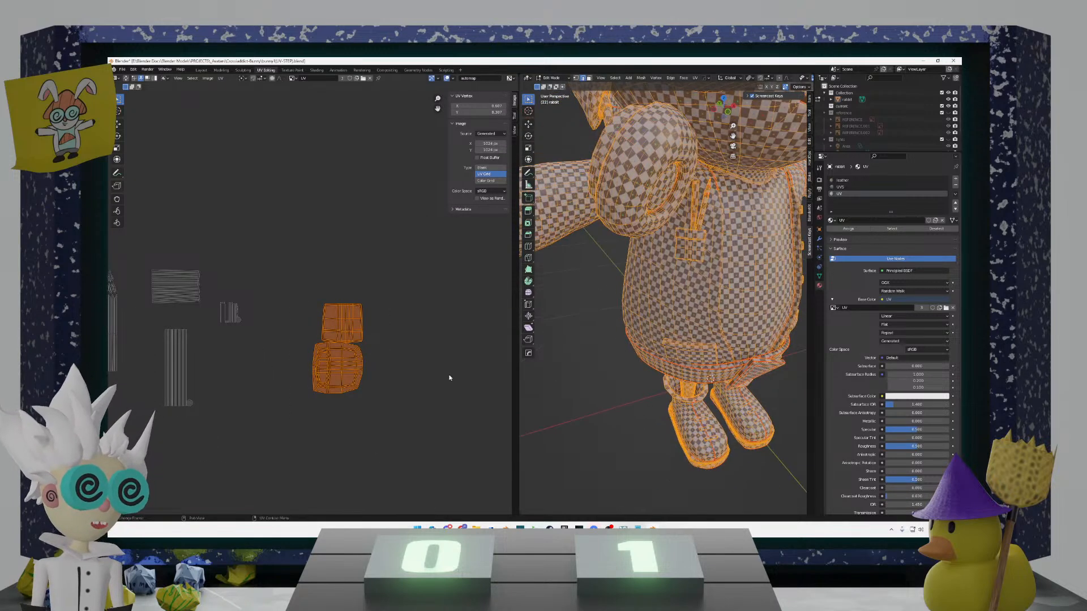
key("g")
left_click(371, 351)
scroll(362, 372, "up", 3)
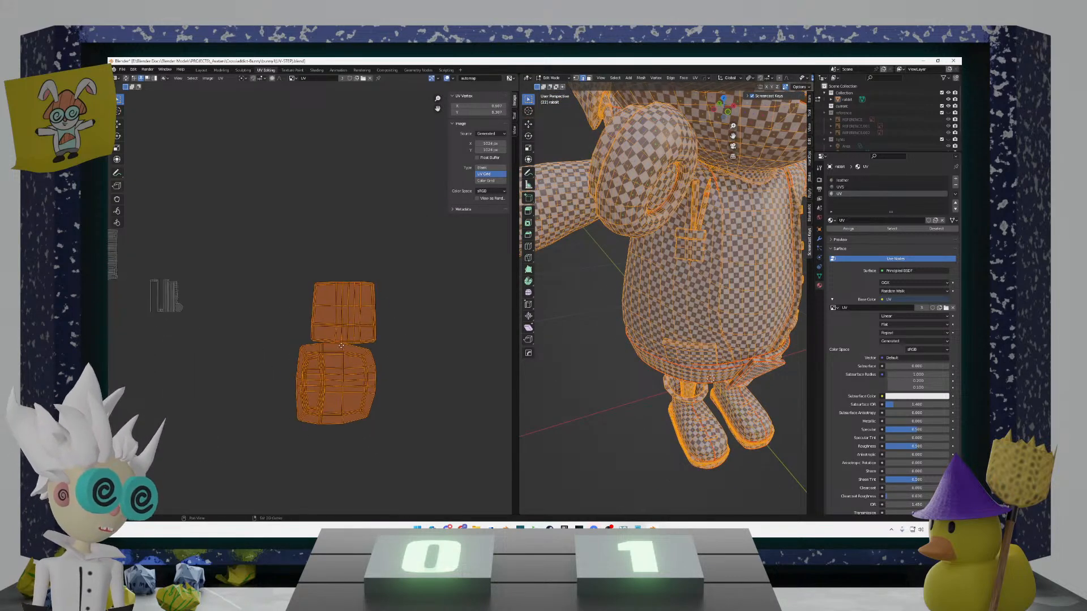
left_click(377, 355)
left_click(388, 398)
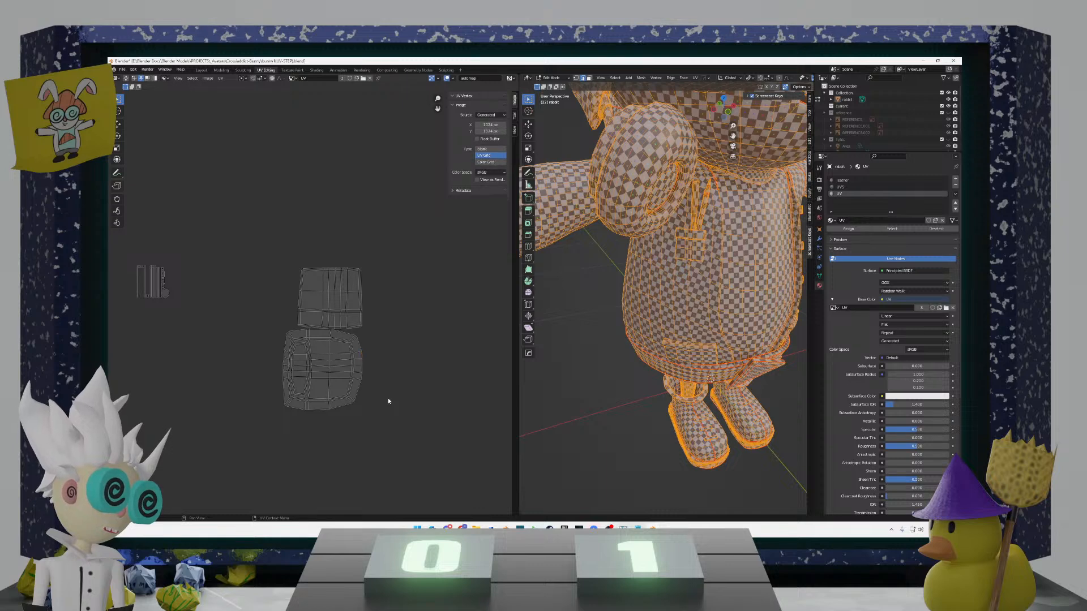
key("l")
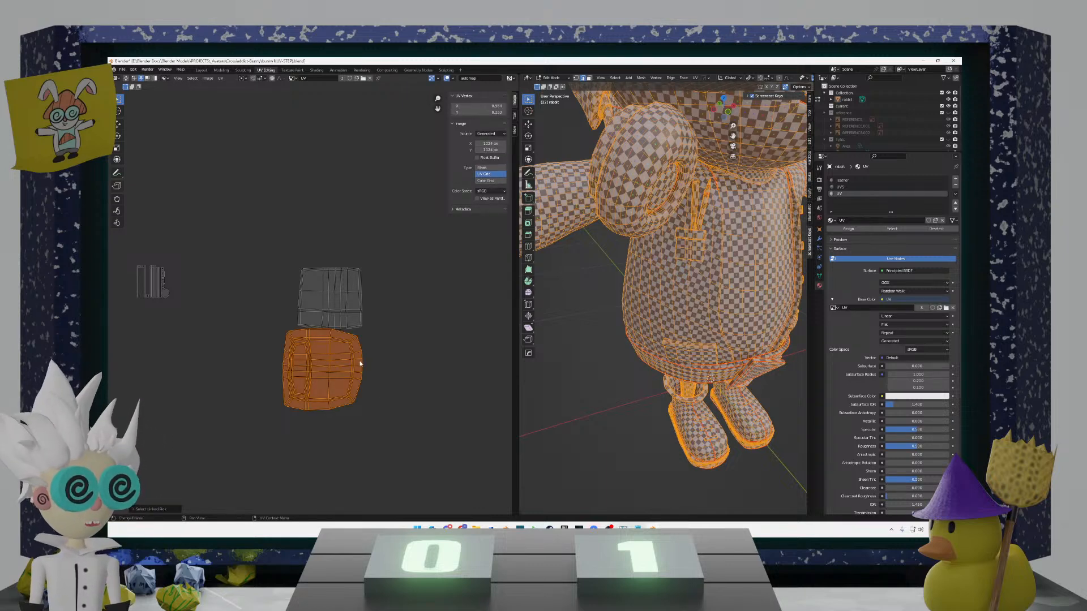
key("g")
left_click(368, 382)
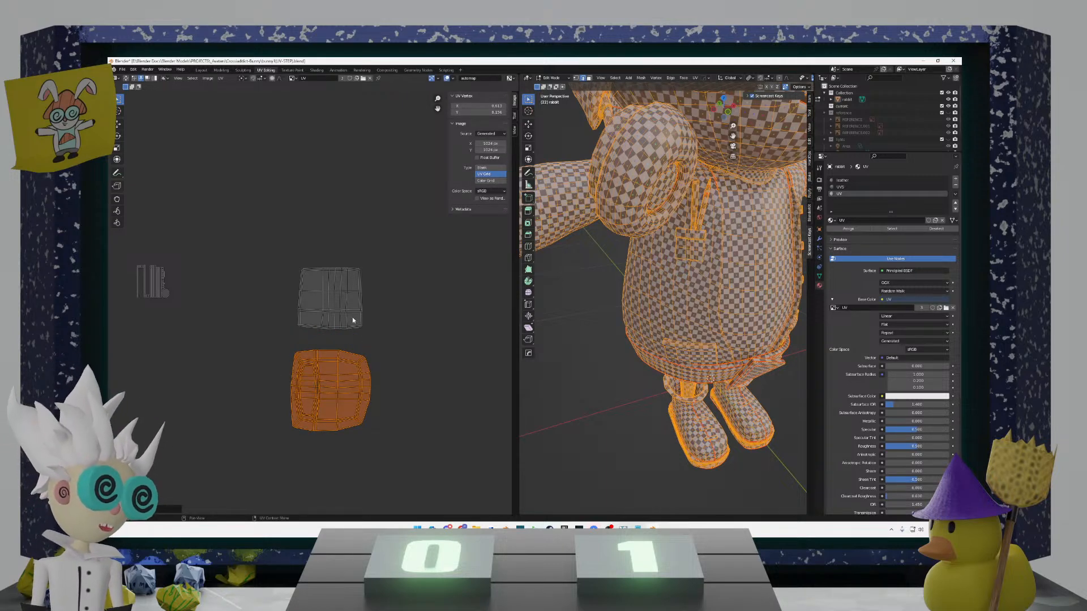
Step: Rotate the lower grid-like island a quarter turn and stack it over the upper one
key("r")
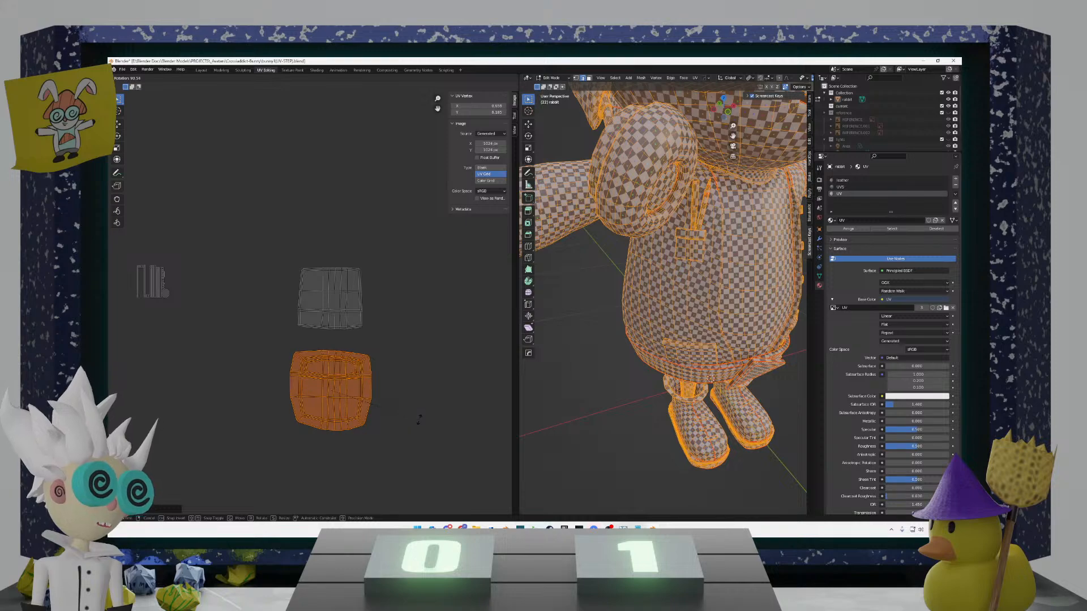
left_click(422, 416)
scroll(708, 295, "up", 5)
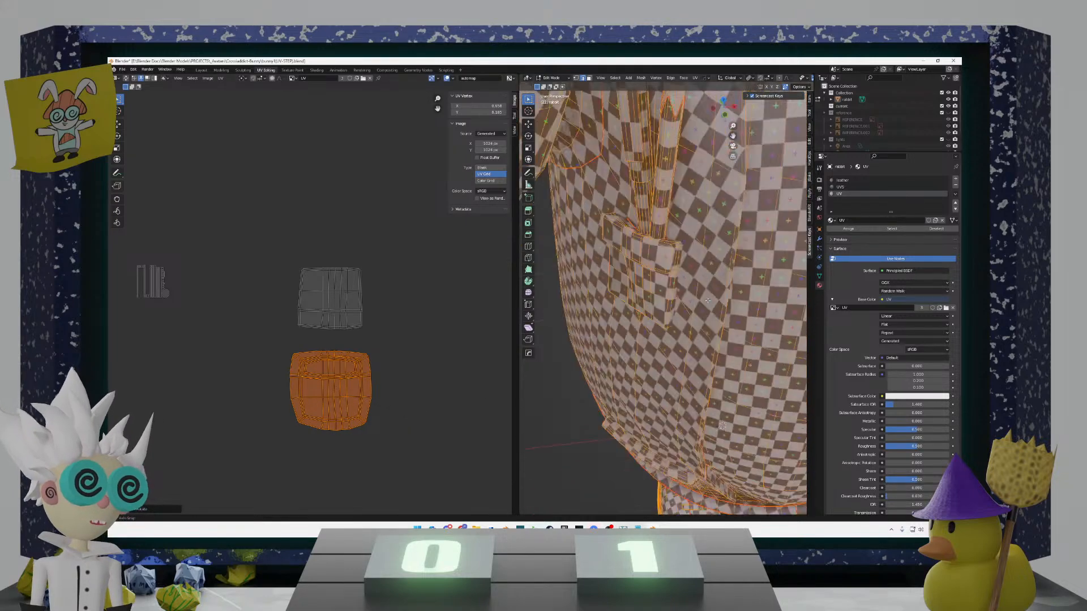
middle_click_drag(707, 294, 734, 293)
scroll(730, 293, "down", 3)
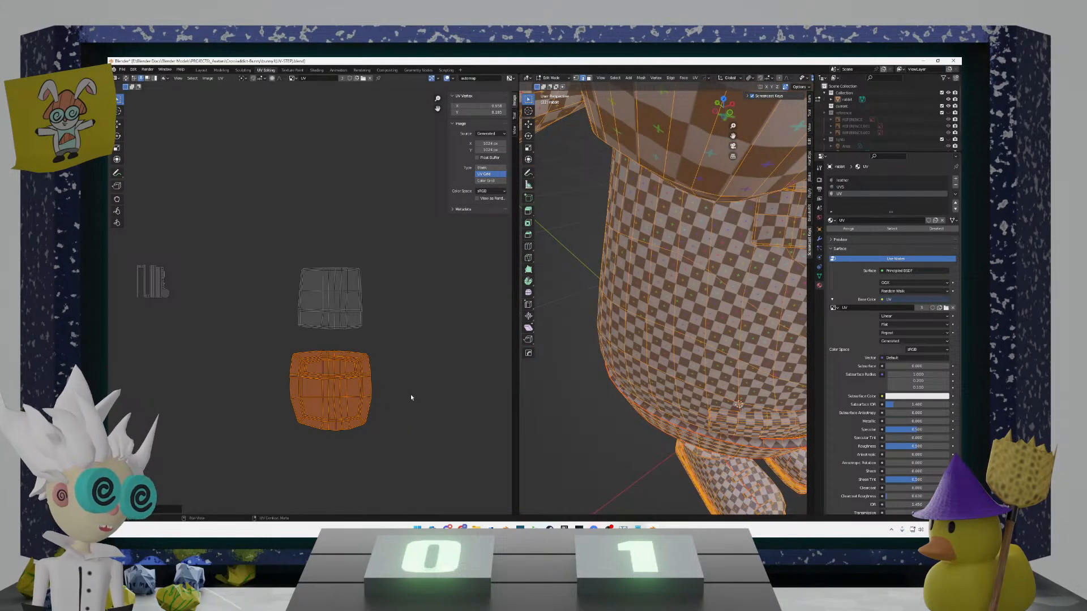
key("g")
left_click(410, 308)
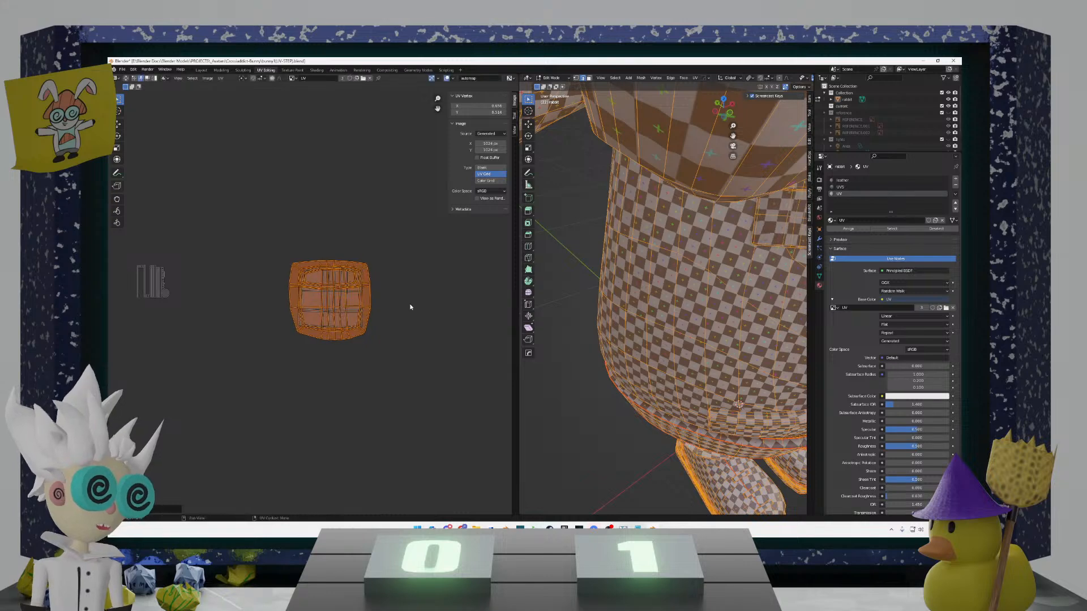
Step: Examine the pencil-shaped, striped and small strip islands for further pieces to stack or group
scroll(365, 314, "down", 6)
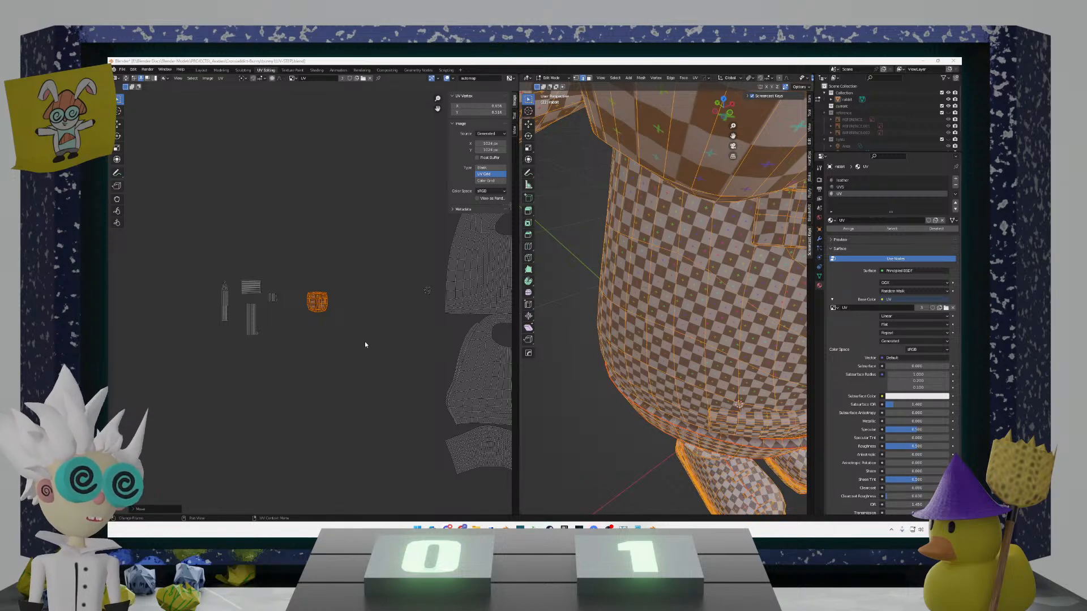
scroll(275, 323, "up", 5)
scroll(253, 314, "up", 1)
middle_click_drag(246, 313, 394, 321)
scroll(317, 310, "up", 2)
scroll(368, 318, "up", 2)
scroll(384, 328, "down", 2)
scroll(382, 328, "down", 4)
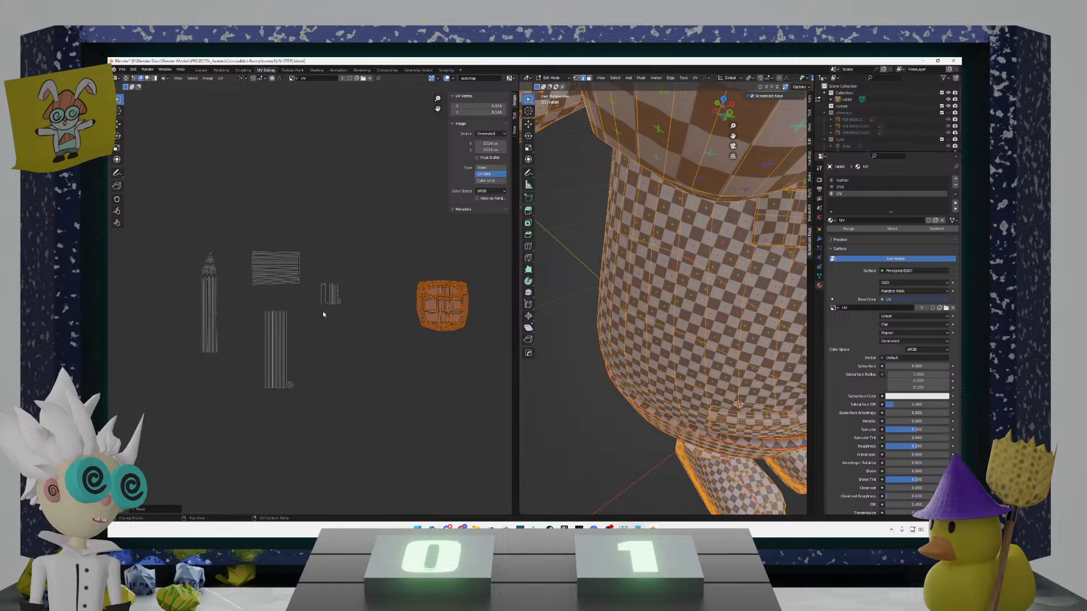
scroll(323, 312, "up", 5)
Step: Compare the small strip-and-circle island group with the model and with the neighbouring pencil and striped islands
left_click_drag(433, 330, 332, 245)
scroll(628, 306, "down", 8)
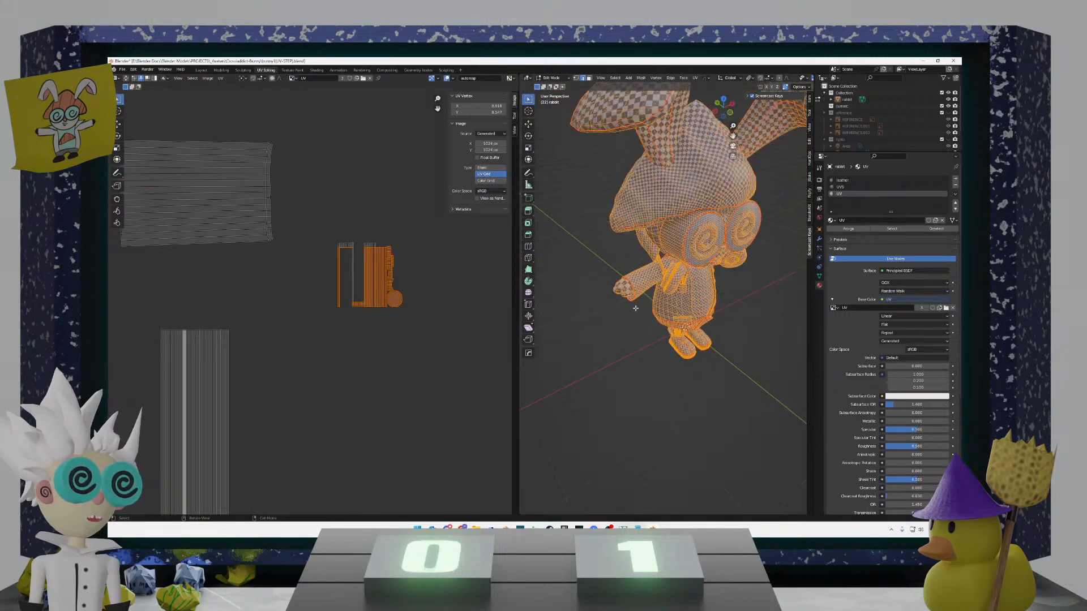
scroll(628, 307, "up", 3)
middle_click_drag(592, 309, 543, 292)
left_click_drag(431, 338, 335, 243)
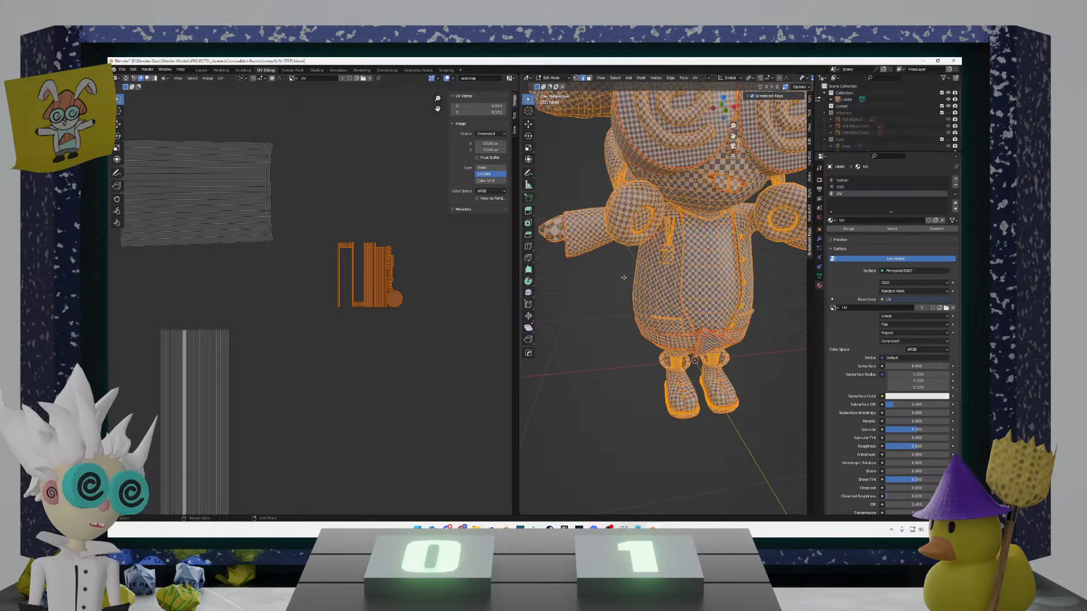
scroll(283, 281, "down", 1)
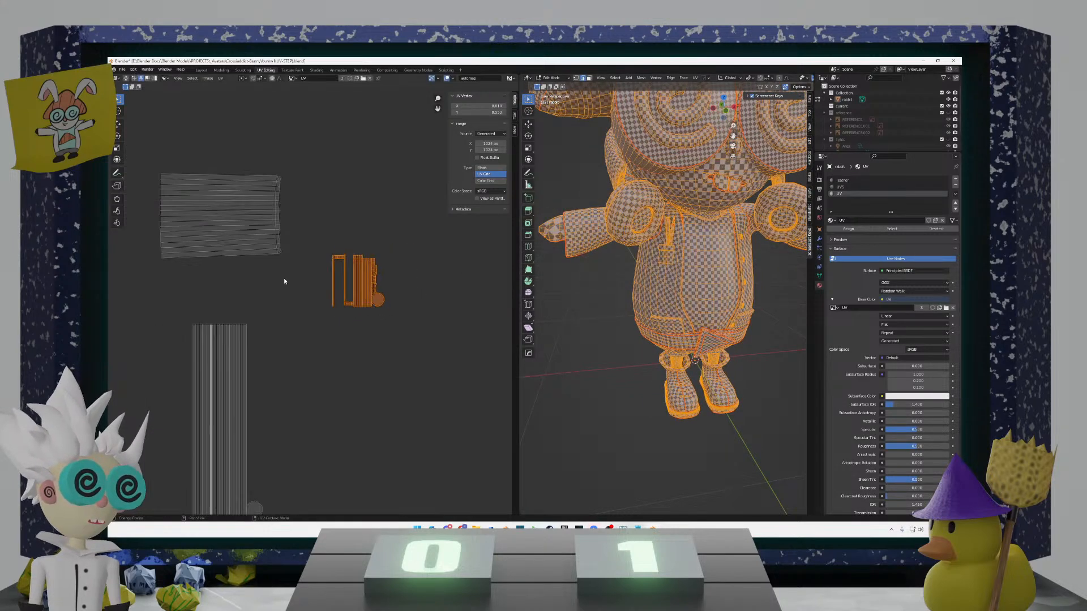
scroll(277, 289, "down", 4)
scroll(204, 267, "up", 4)
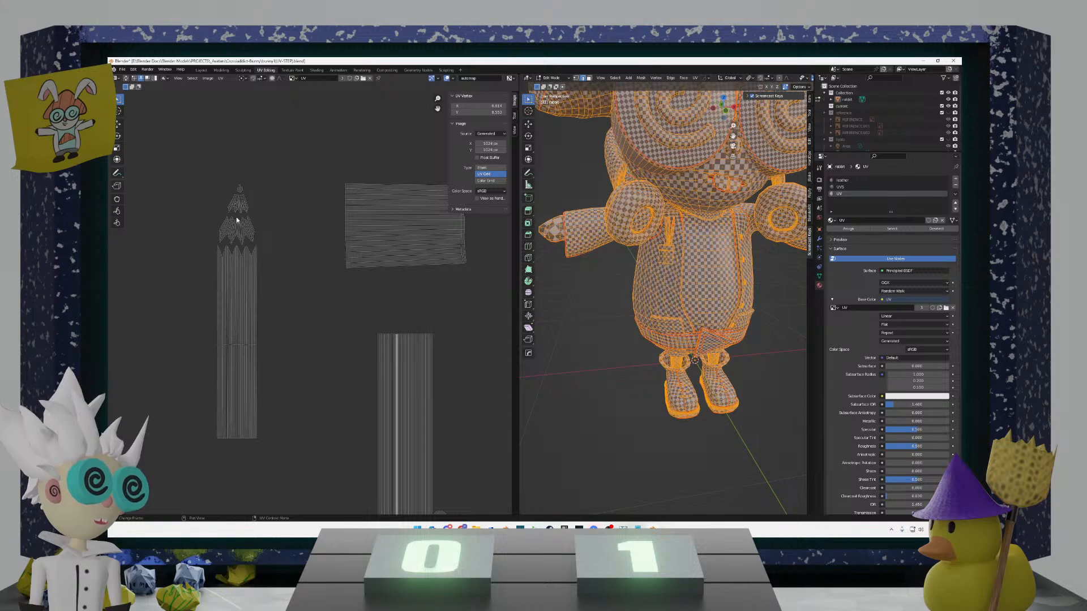
scroll(256, 277, "down", 5)
scroll(296, 281, "up", 2)
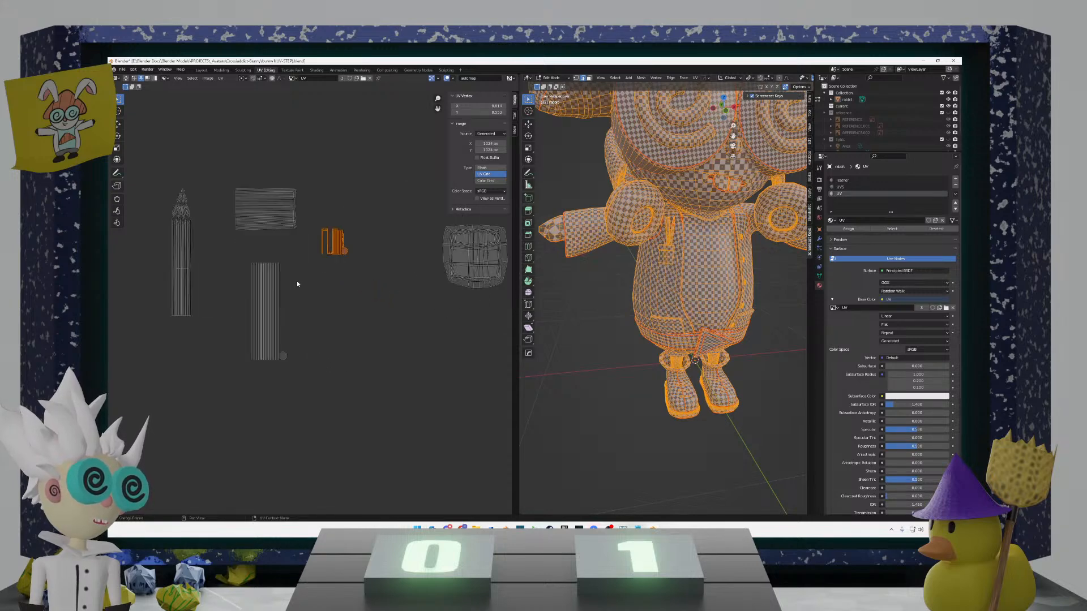
scroll(297, 283, "up", 1)
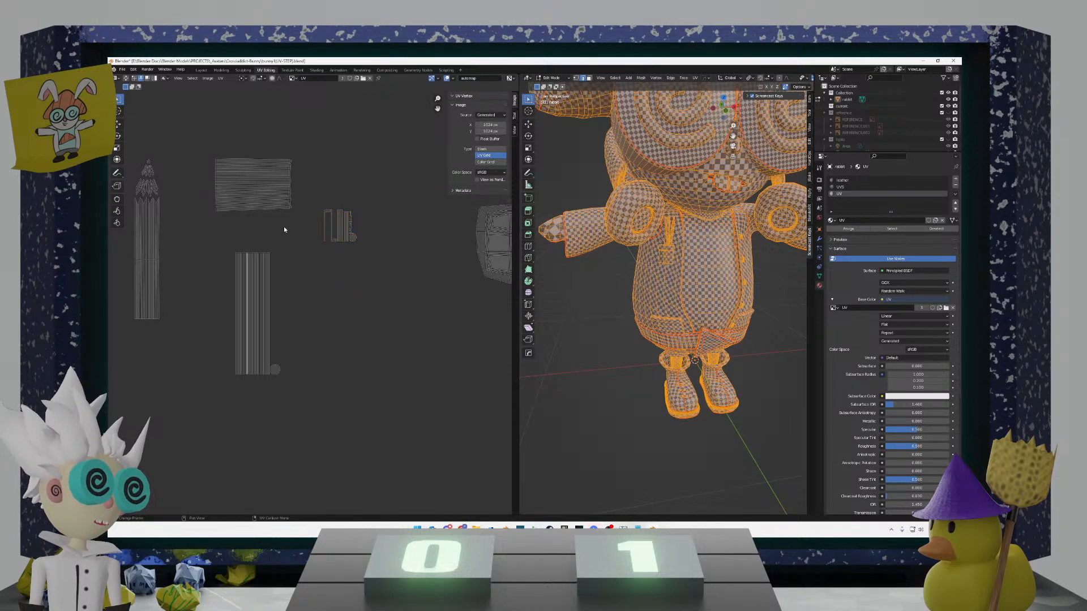
Step: Rotate the wide striped rectangular island a quarter turn and place it directly beside the tall striped island
left_click_drag(307, 231, 208, 156)
key("g")
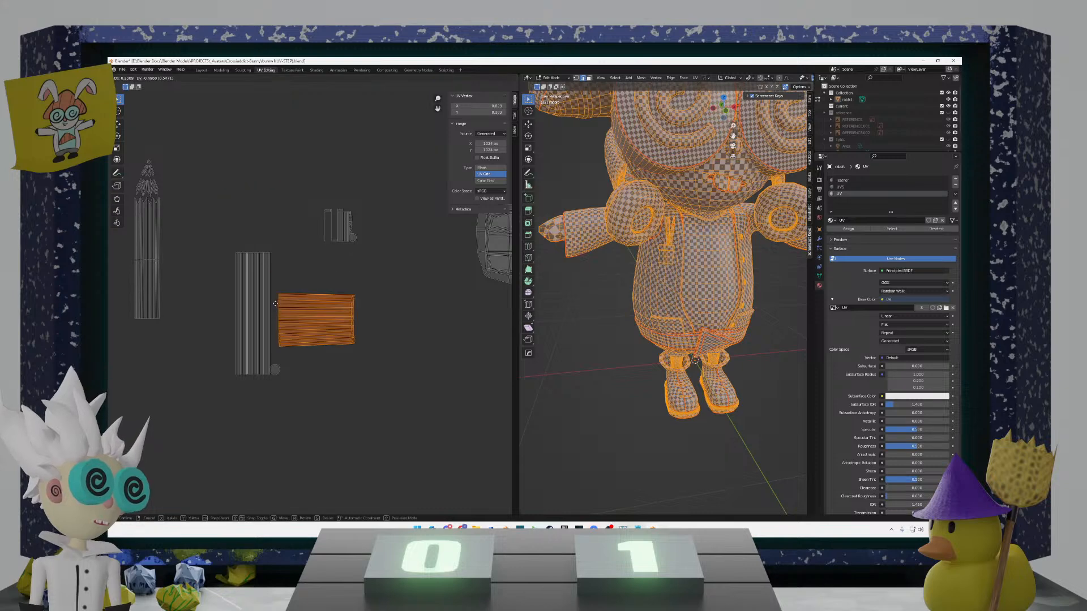
key("r")
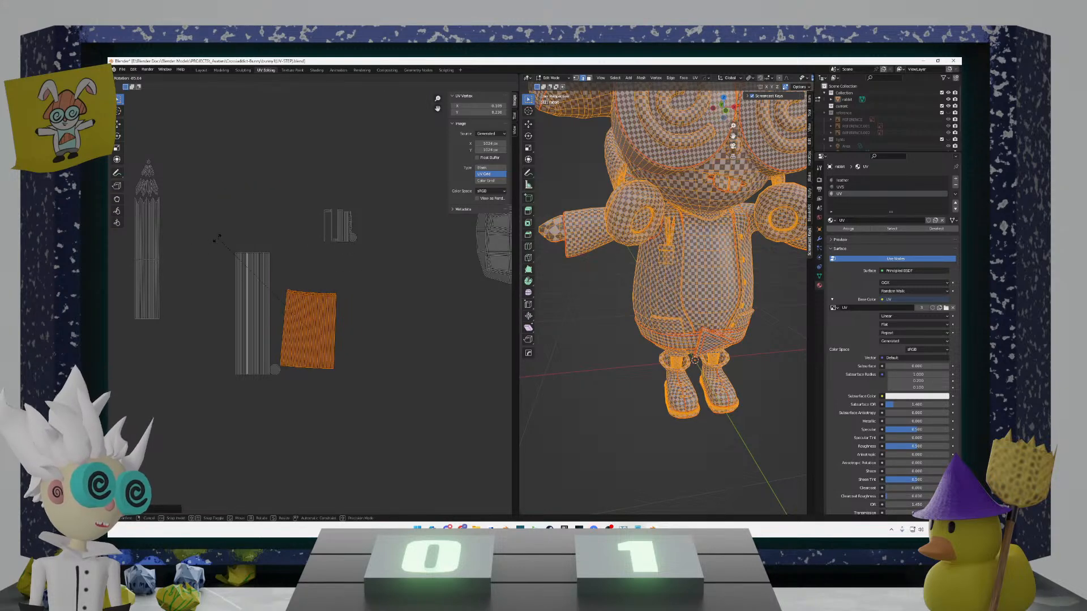
left_click(190, 379)
key("g")
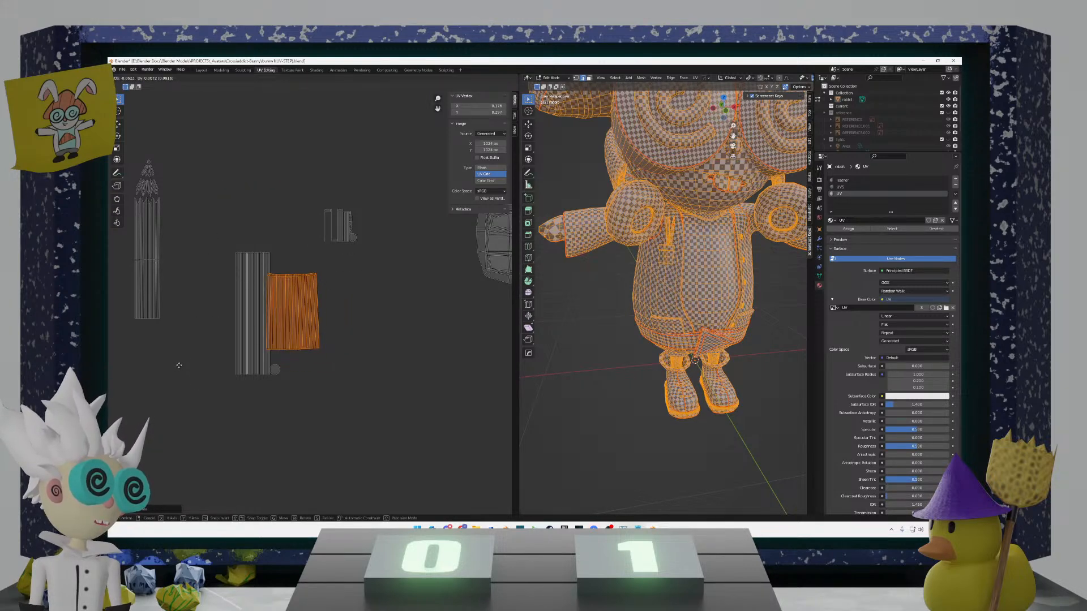
left_click(233, 378)
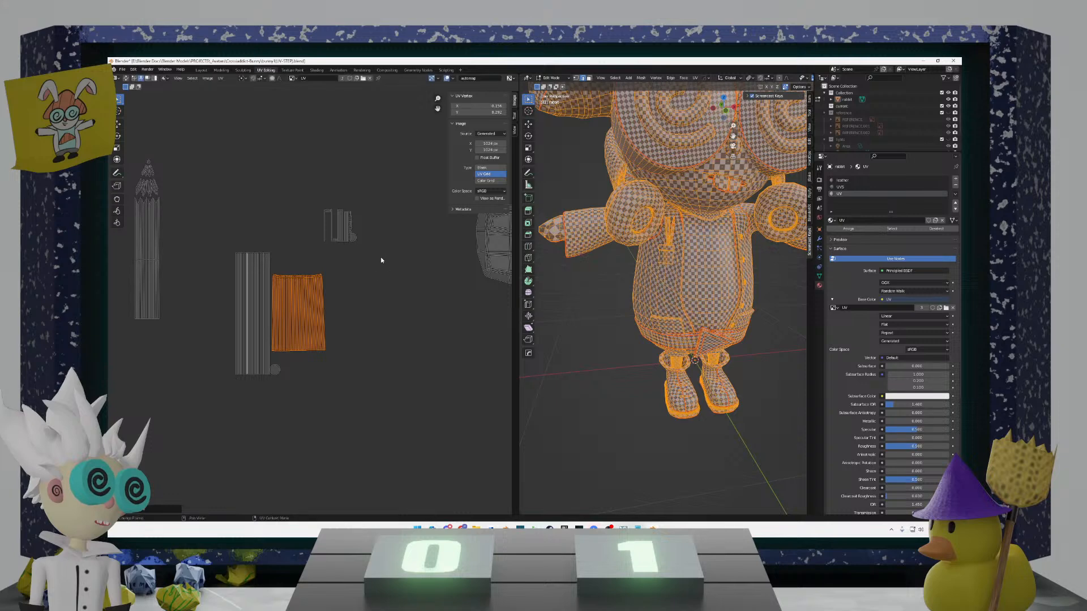
Step: Move the small strip-and-circle island group next to the upper ends of the two striped islands
left_click_drag(381, 260, 286, 178)
key("g")
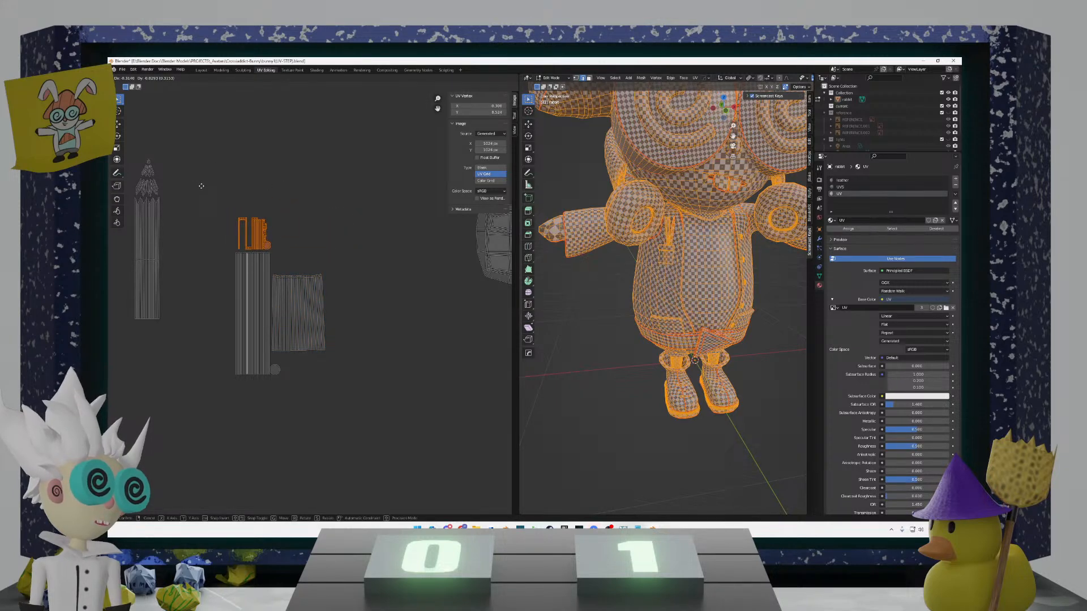
left_click(205, 179)
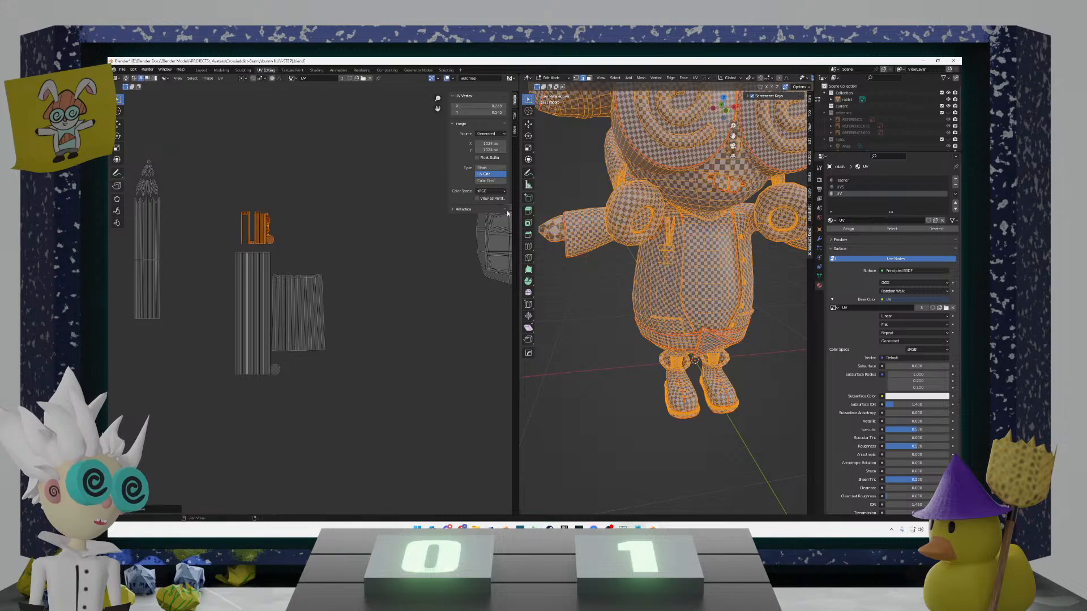
scroll(691, 264, "up", 5)
mouse_move(691, 264)
middle_mouse_down("shift")
mouse_move(647, 142)
mouse_move(638, 391)
middle_mouse_up("shift")
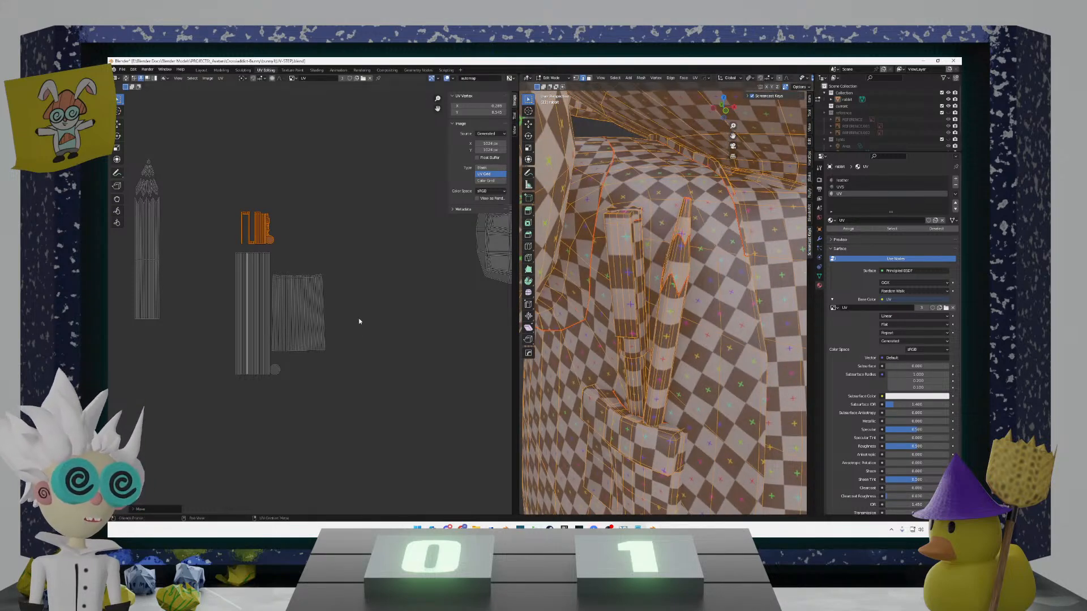
key("g")
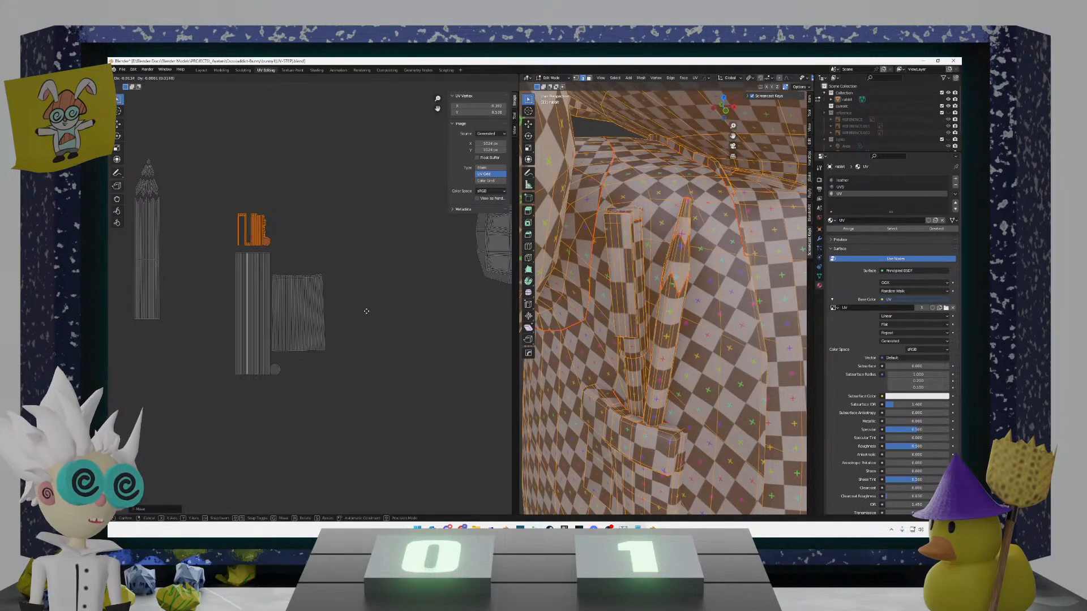
left_click(394, 342)
Step: Enlarge the small strip-and-circle island group and move it clear above the two striped islands
scroll(293, 301, "up", 5)
key("s")
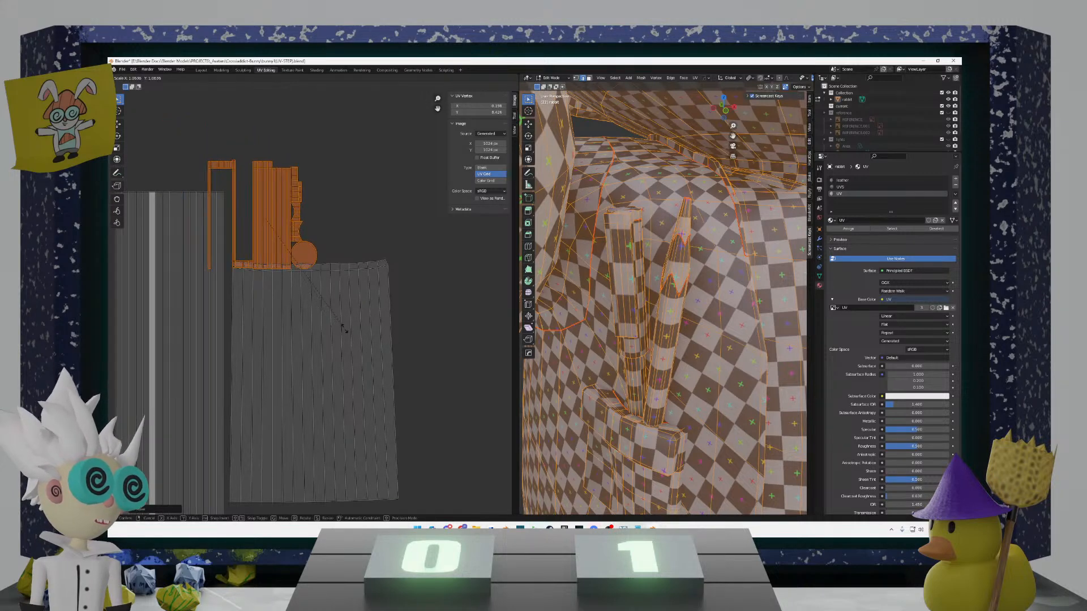
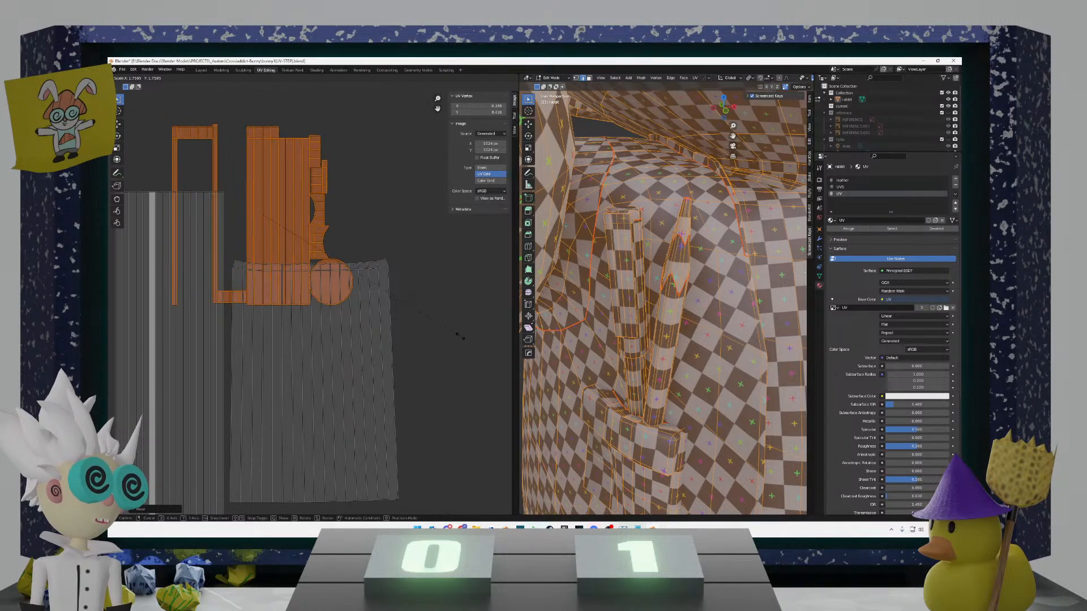
left_click(503, 337)
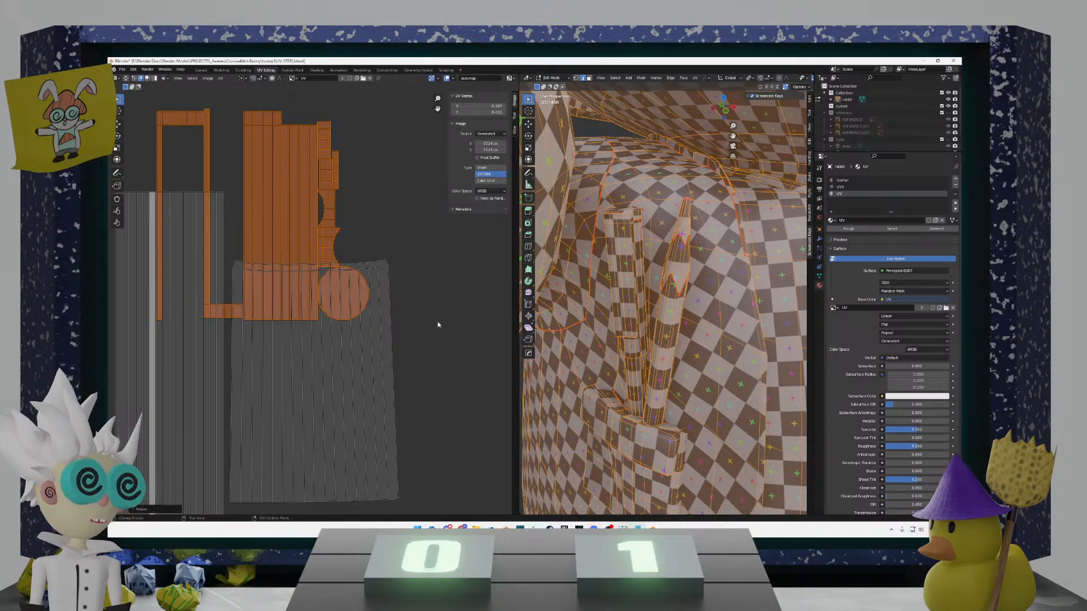
key("g")
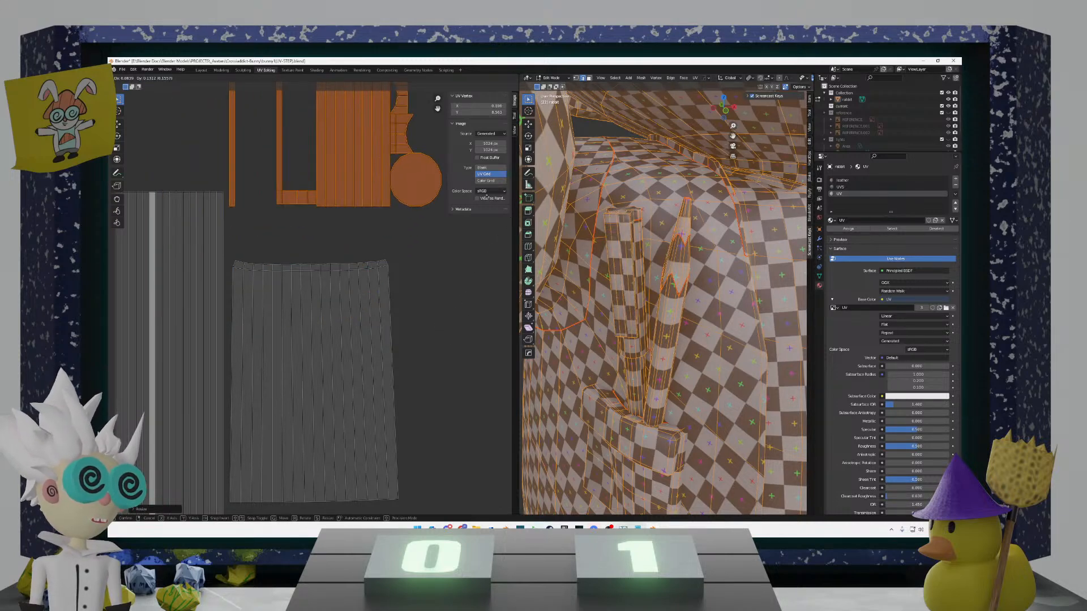
left_click(426, 189)
scroll(423, 191, "down", 13)
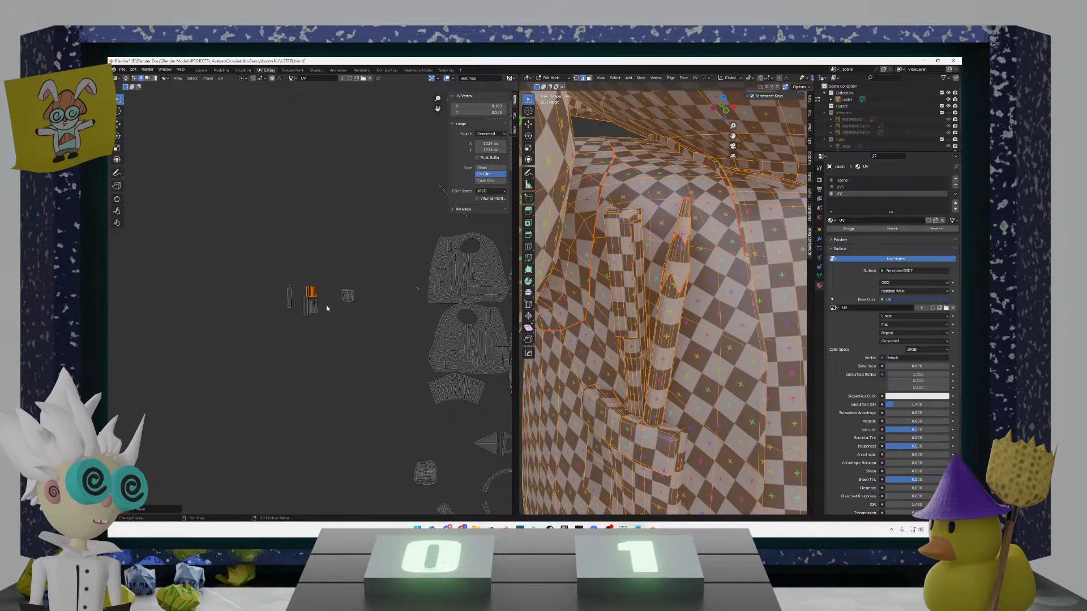
scroll(325, 312, "up", 8)
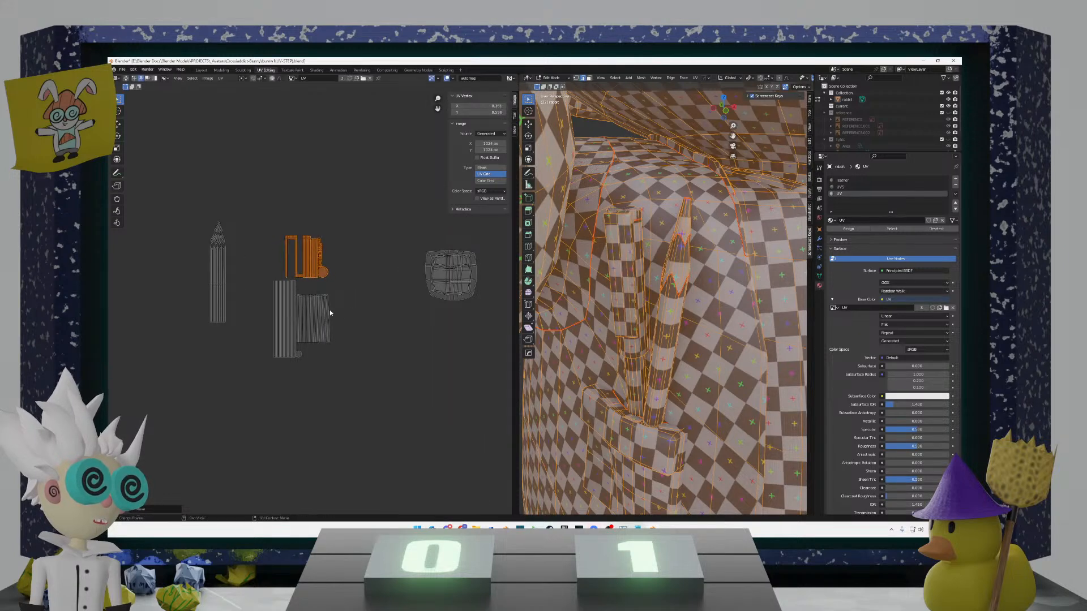
Step: Compare the strip-and-circle group's size against the striped islands, enlarge it further and place it just above them
scroll(329, 310, "up", 8)
key("g")
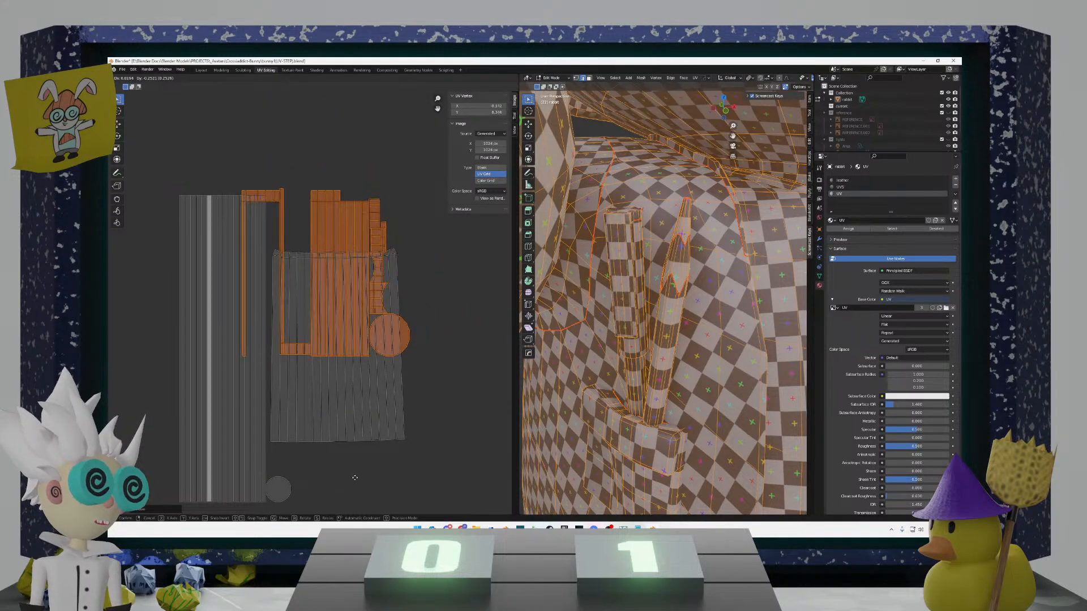
left_click(303, 431)
scroll(238, 403, "up", 5)
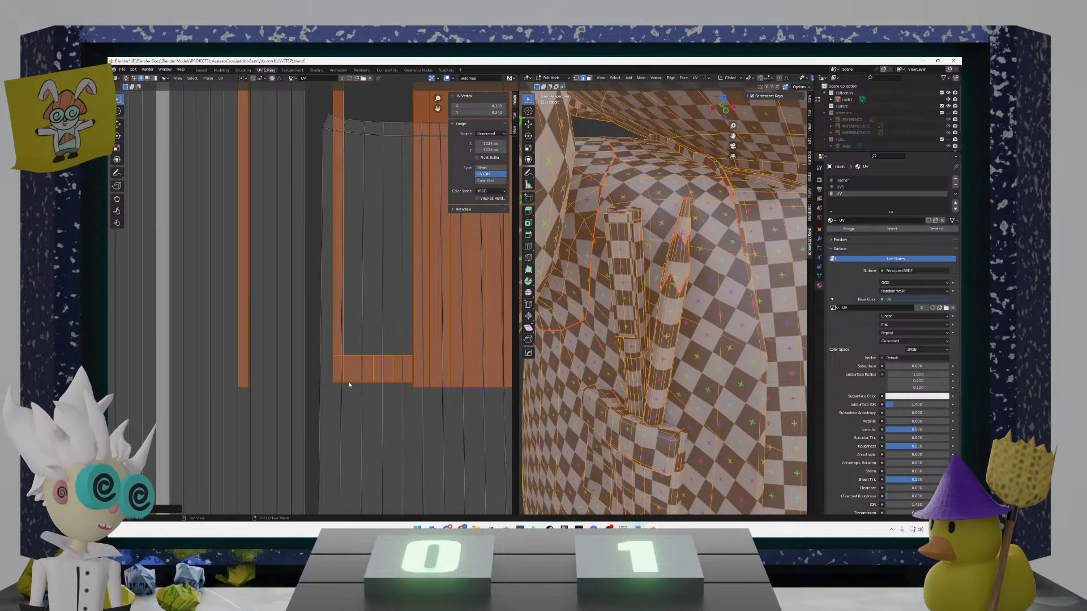
key("s")
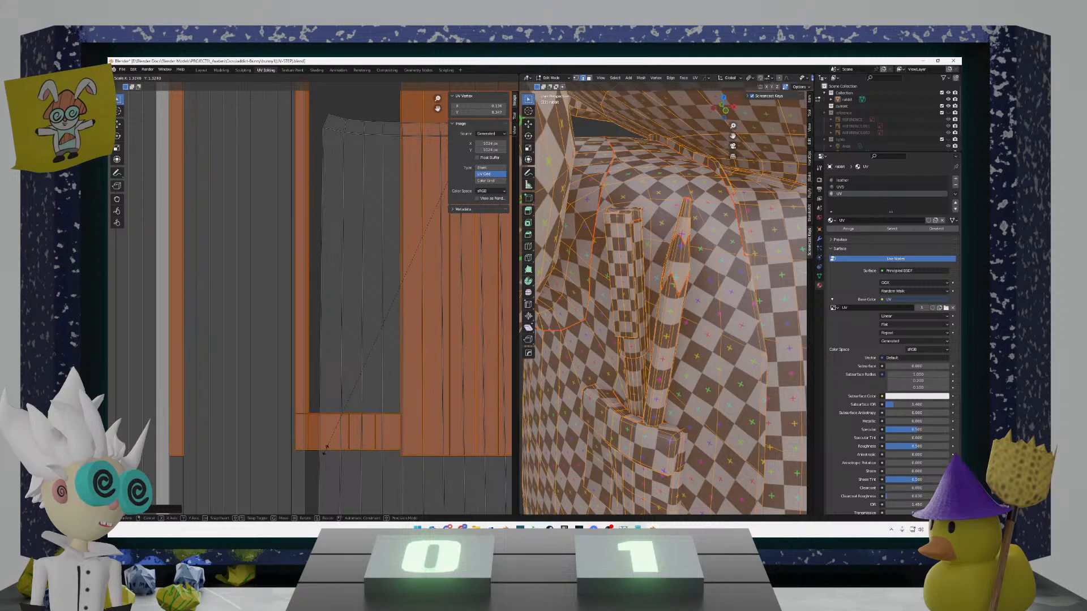
left_click(325, 450)
scroll(321, 449, "down", 5)
key("g")
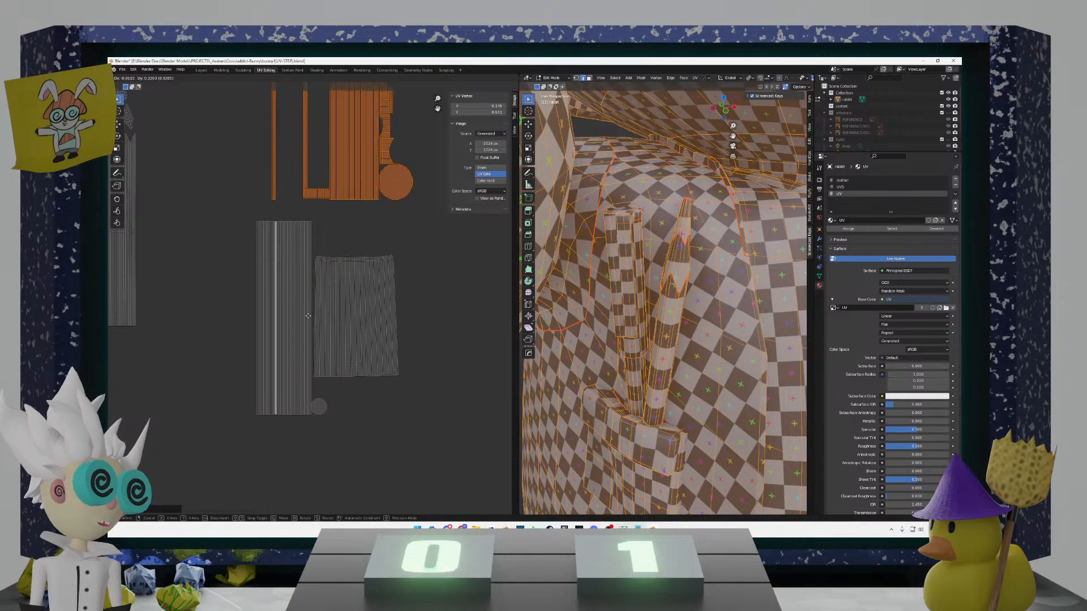
left_click(301, 317)
scroll(300, 318, "down", 6)
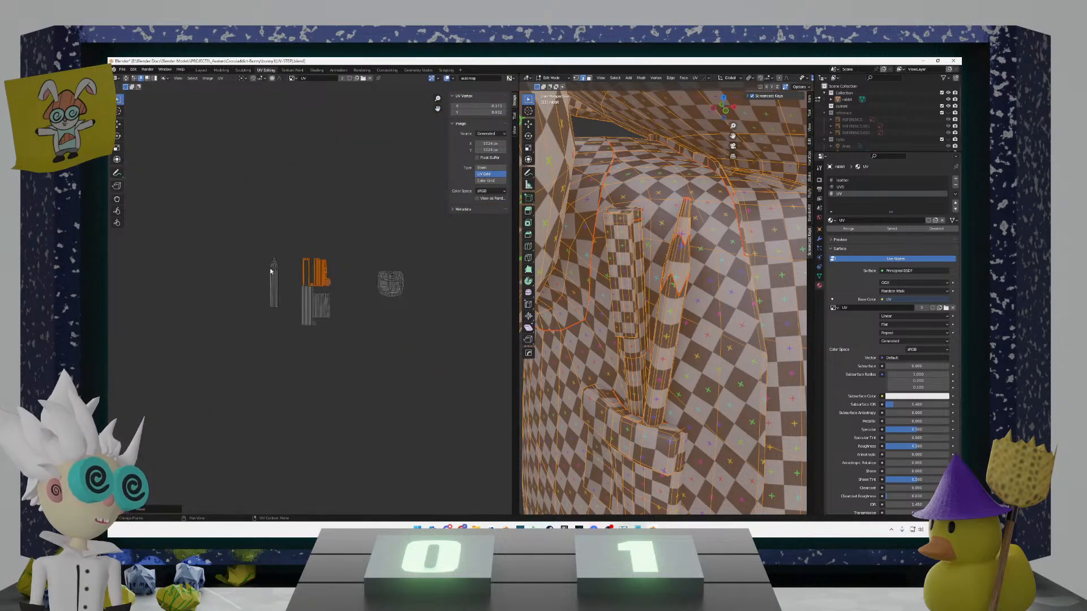
Step: Select the pencil-shaped island and move it between the striped island group and the small rounded pocket island
scroll(270, 272, "up", 8)
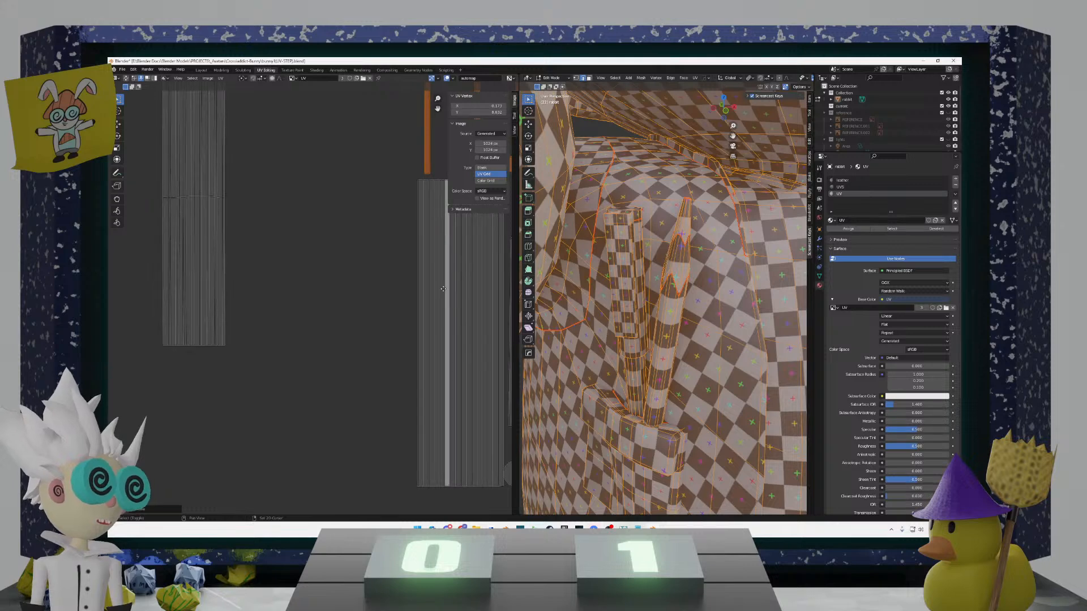
middle_click_drag(443, 289, 397, 296, "shift")
scroll(397, 298, "down", 5)
left_click_drag(279, 337, 201, 171)
scroll(258, 260, "down", 4)
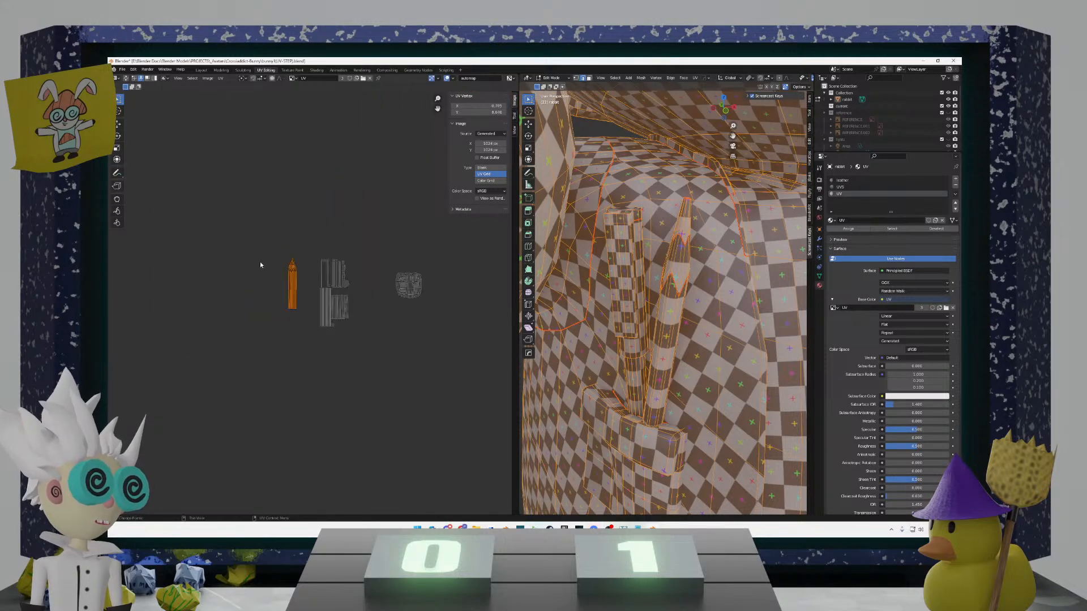
key("g")
left_click(277, 283)
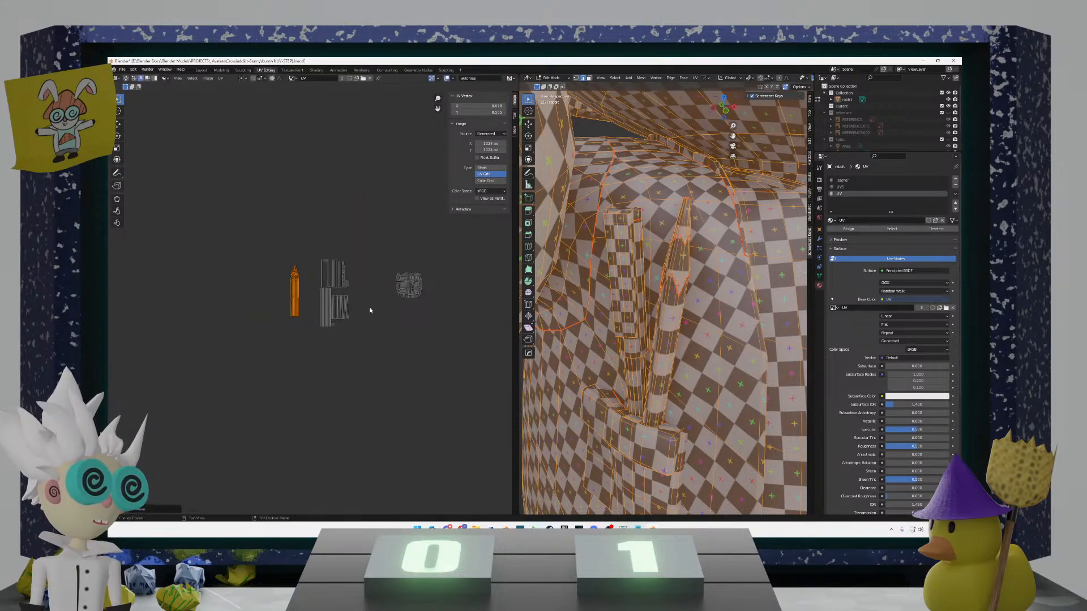
scroll(369, 310, "down", 1)
key("g")
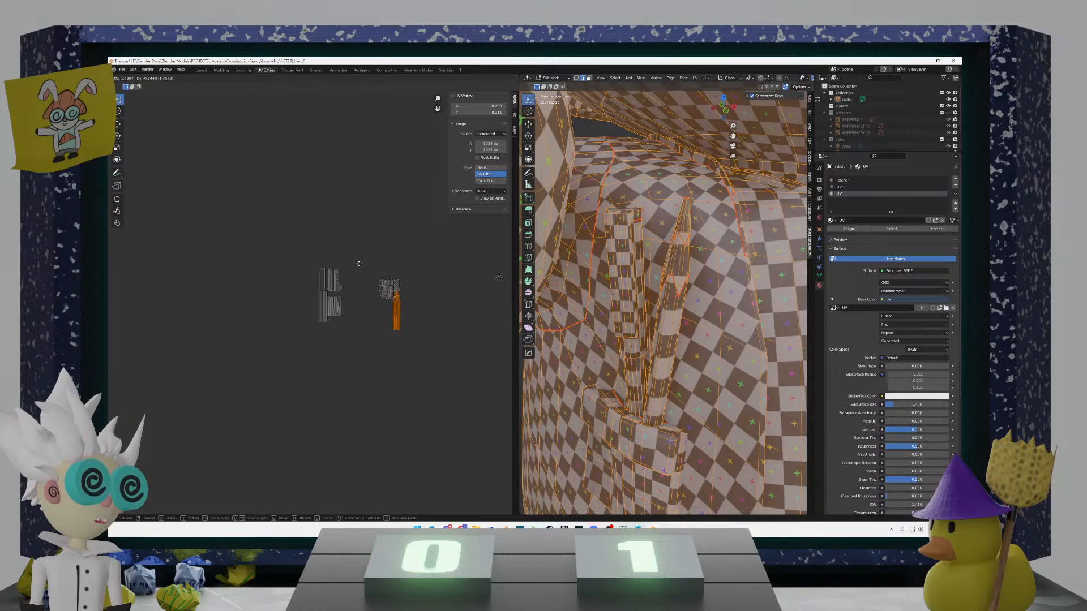
left_click(325, 249)
Step: Examine the six ring-shaped islands around the small dense island stack and the button row on the model's coat
scroll(400, 282, "down", 4)
scroll(339, 286, "up", 10)
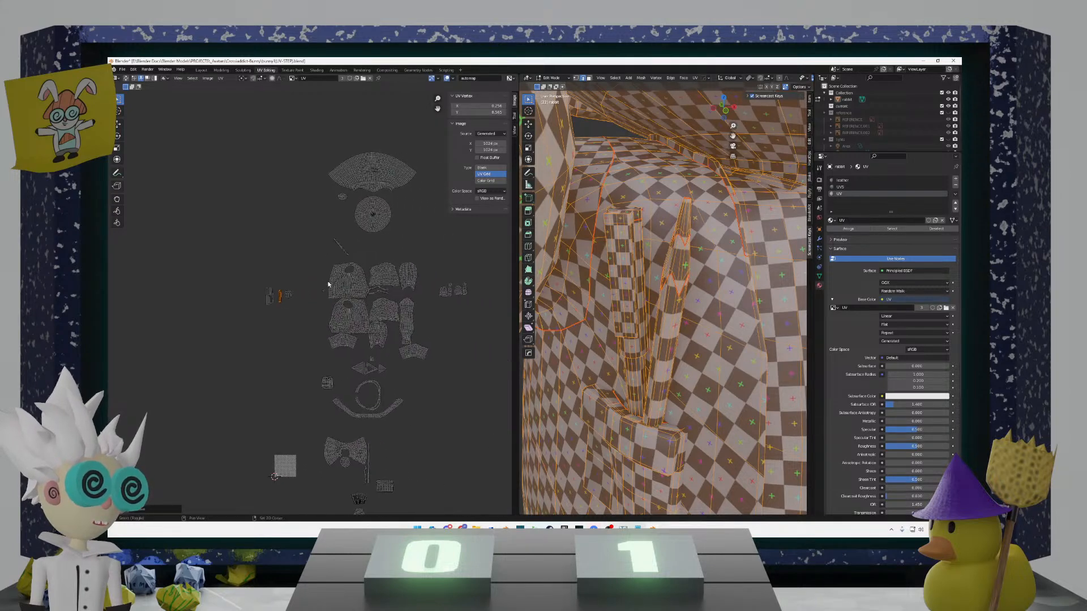
middle_click_drag(346, 290, 265, 398, "shift")
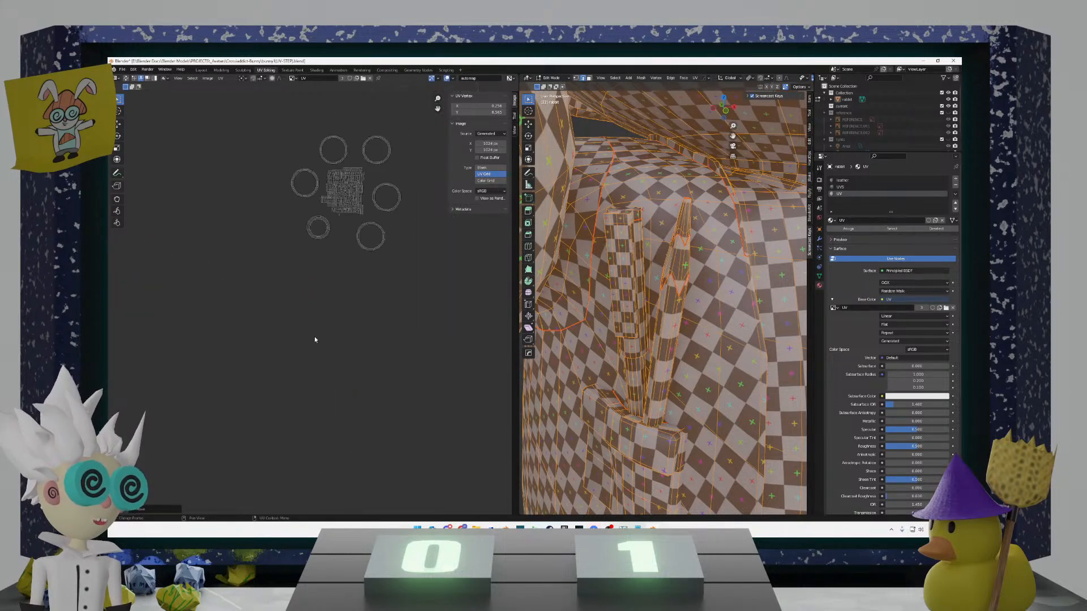
scroll(315, 338, "up", 1)
middle_click_drag(332, 343, 284, 422, "shift")
left_click(400, 350)
scroll(338, 321, "up", 3)
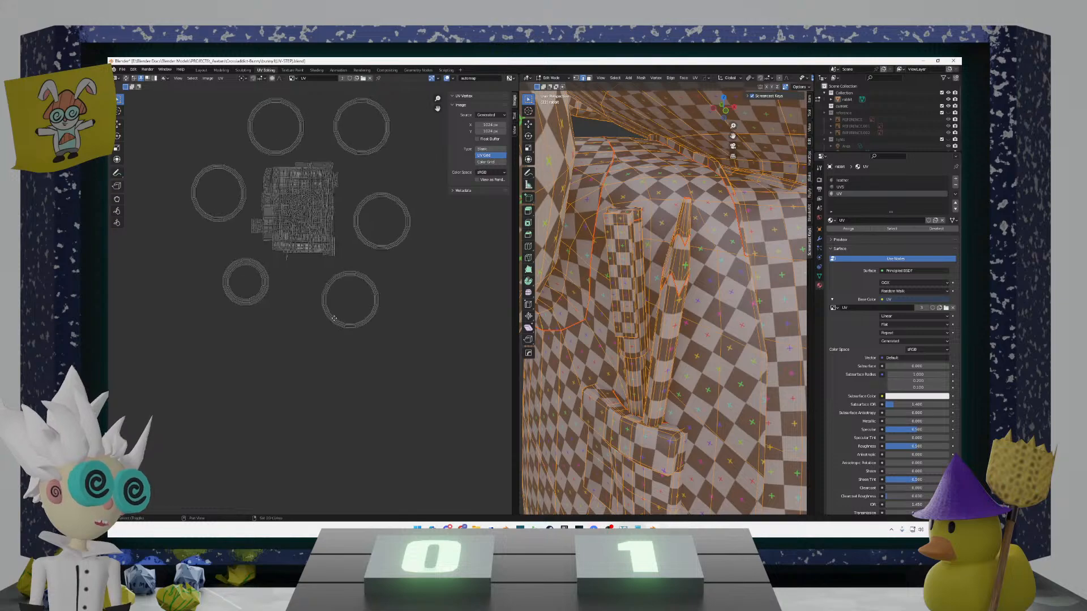
middle_click_drag(244, 202, 236, 281)
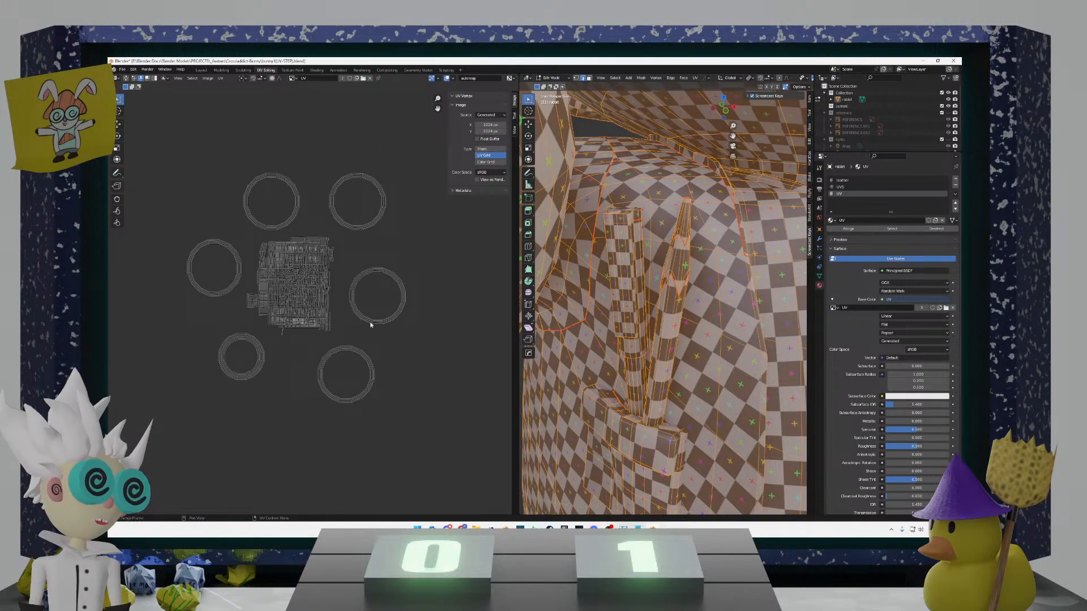
scroll(592, 340, "down", 11)
scroll(550, 350, "up", 5)
middle_click_drag(591, 342, 725, 358)
scroll(708, 354, "up", 2)
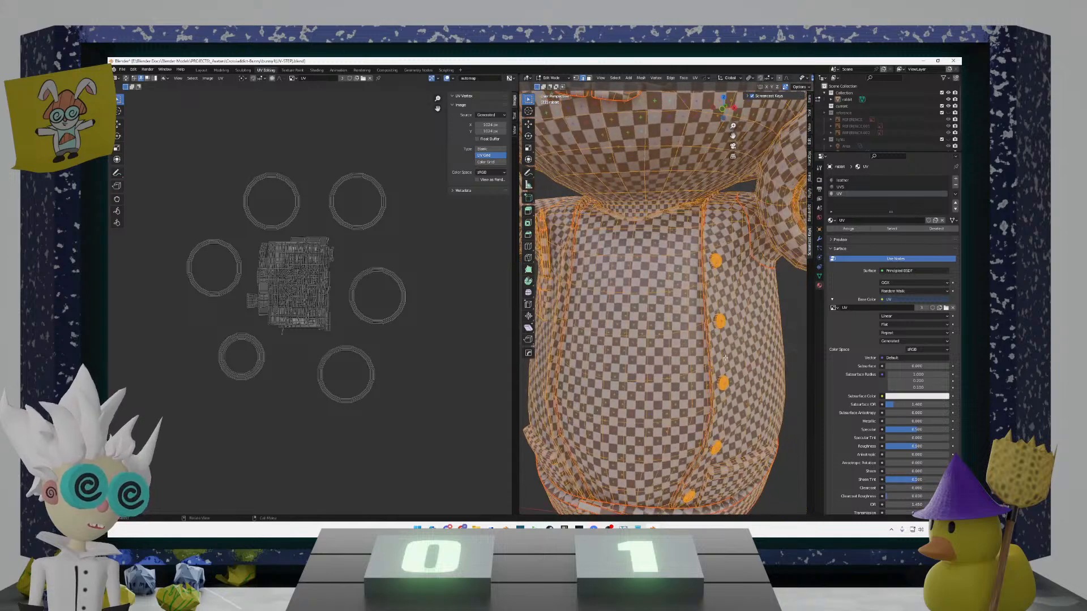
Step: Move all six ring-shaped islands one by one onto the dense island stack in their middle
left_click_drag(415, 417, 309, 341)
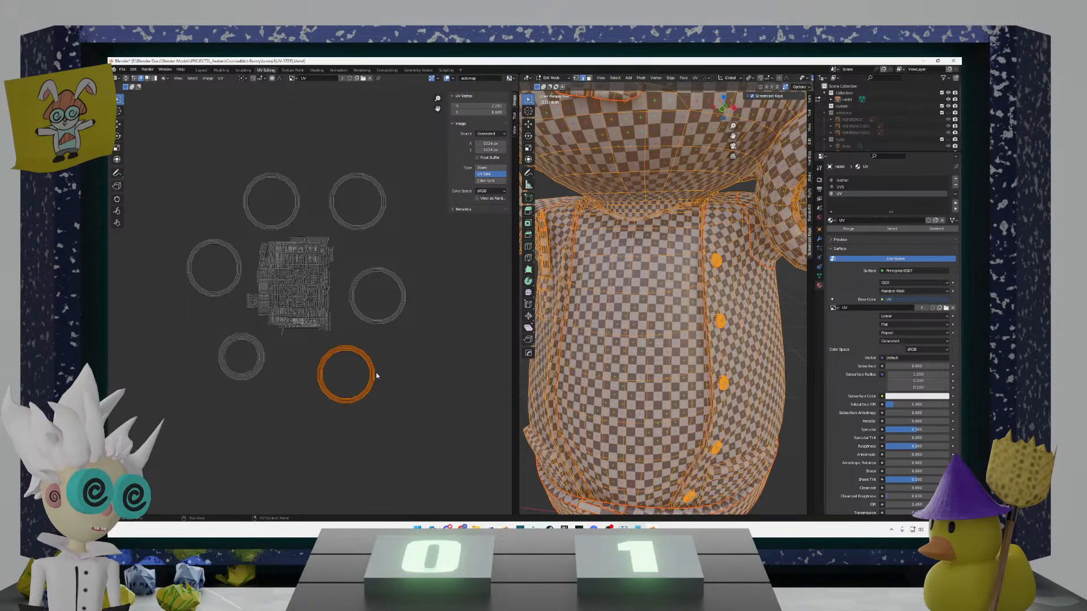
left_click_drag(363, 369, 273, 307)
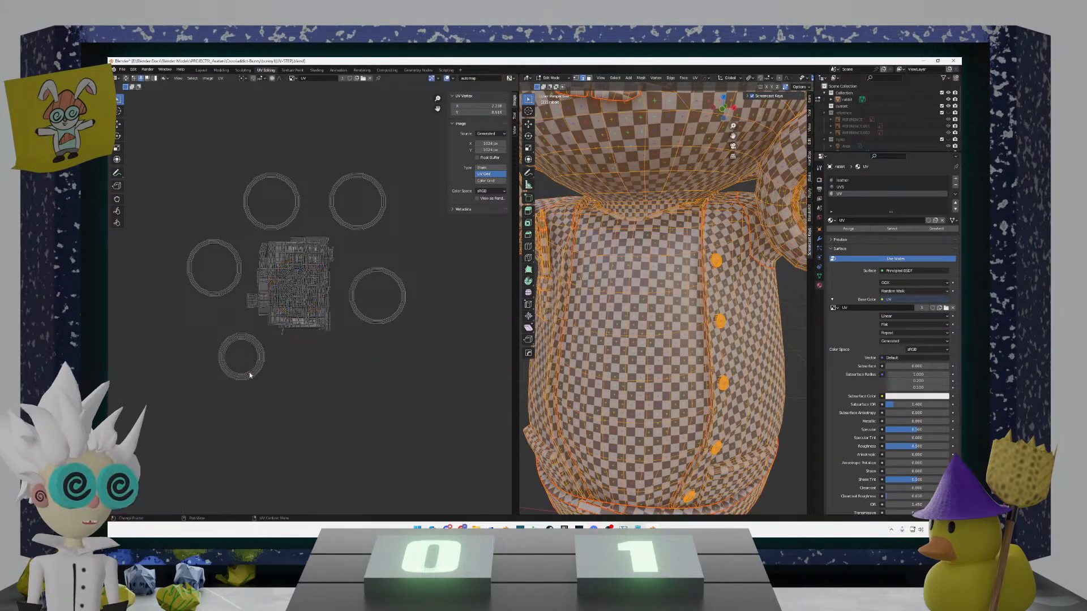
left_click_drag(249, 375, 292, 269)
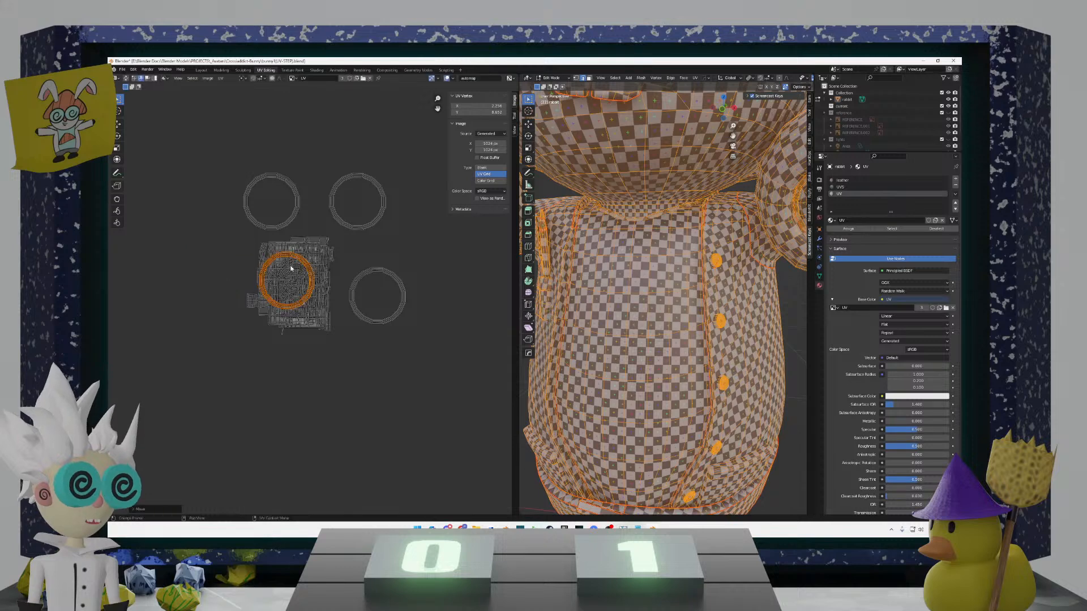
left_click(283, 223)
left_click_drag(289, 225, 311, 306)
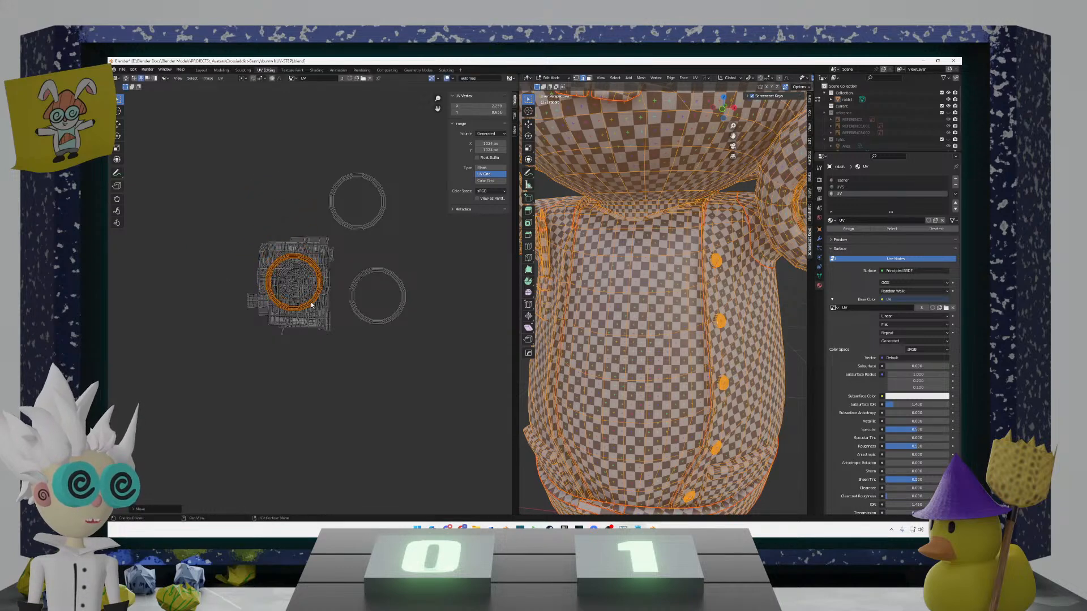
left_click(369, 228)
left_click_drag(368, 228, 298, 310)
left_click(380, 320)
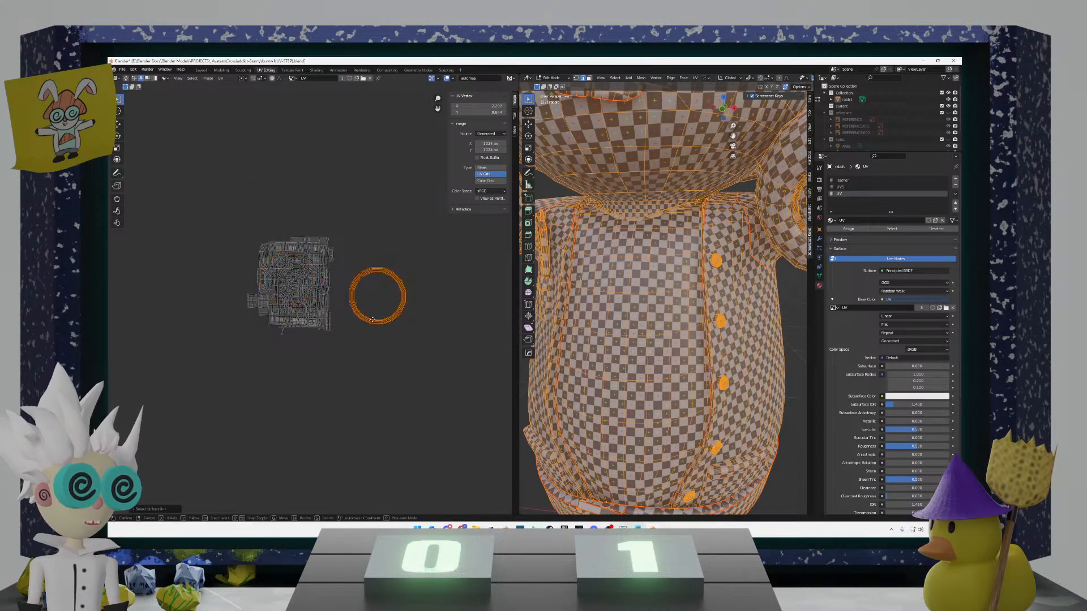
left_click_drag(380, 319, 295, 304)
Step: Look over the whole UV layout for a place to put the tiny combined ring stack
scroll(384, 324, "down", 6)
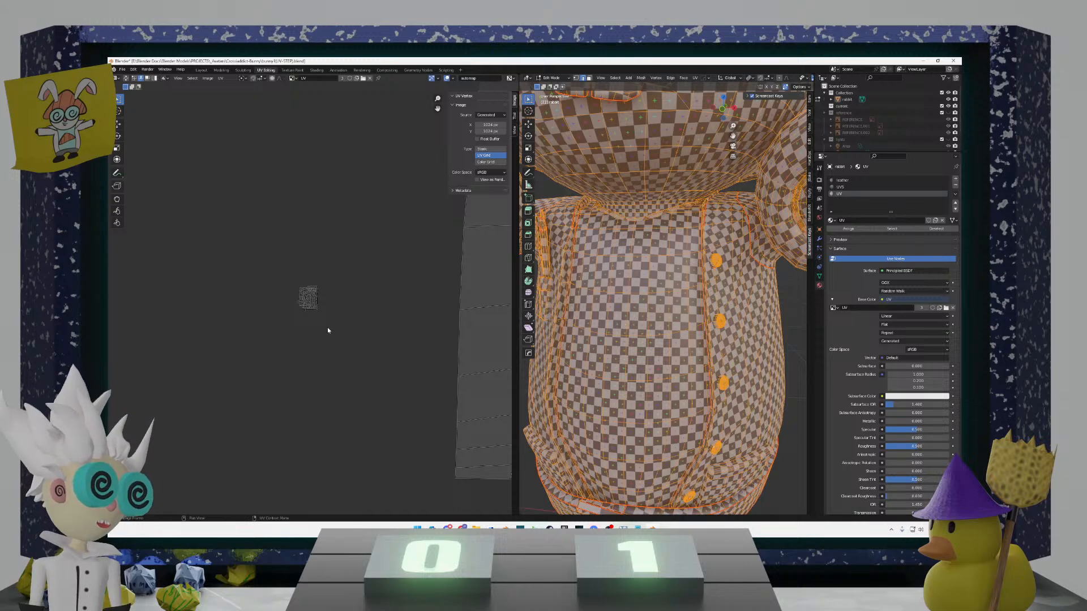
scroll(374, 327, "up", 8)
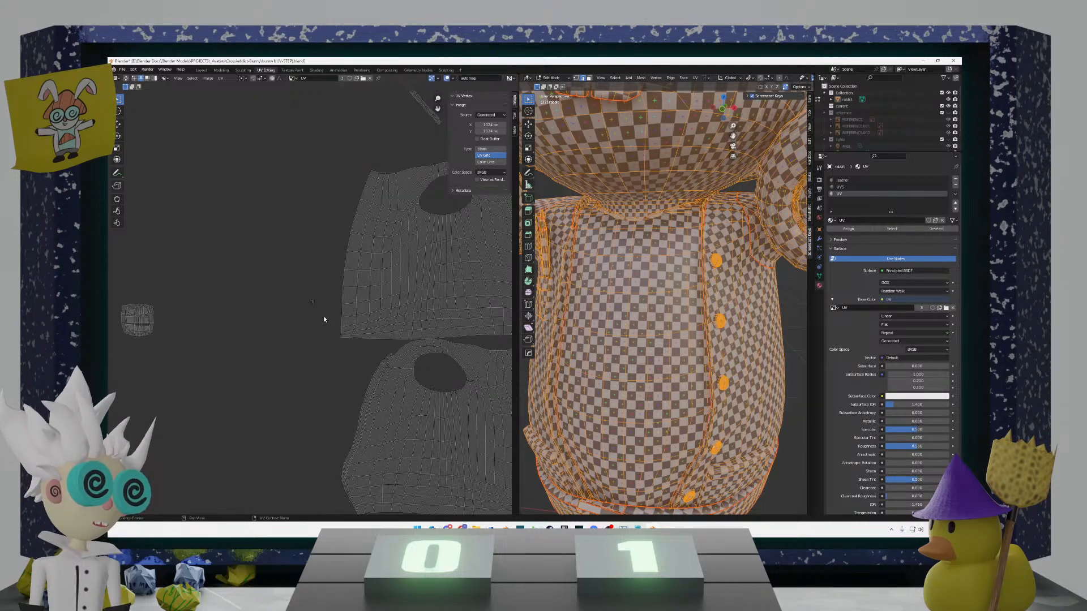
scroll(324, 318, "down", 10)
mouse_move(358, 319)
left_mouse_down()
mouse_move(256, 258)
mouse_move(338, 330)
left_mouse_up()
left_click_drag(348, 338, 263, 272)
left_click_drag(263, 272, 352, 334)
left_click(358, 338)
scroll(358, 339, "up", 12)
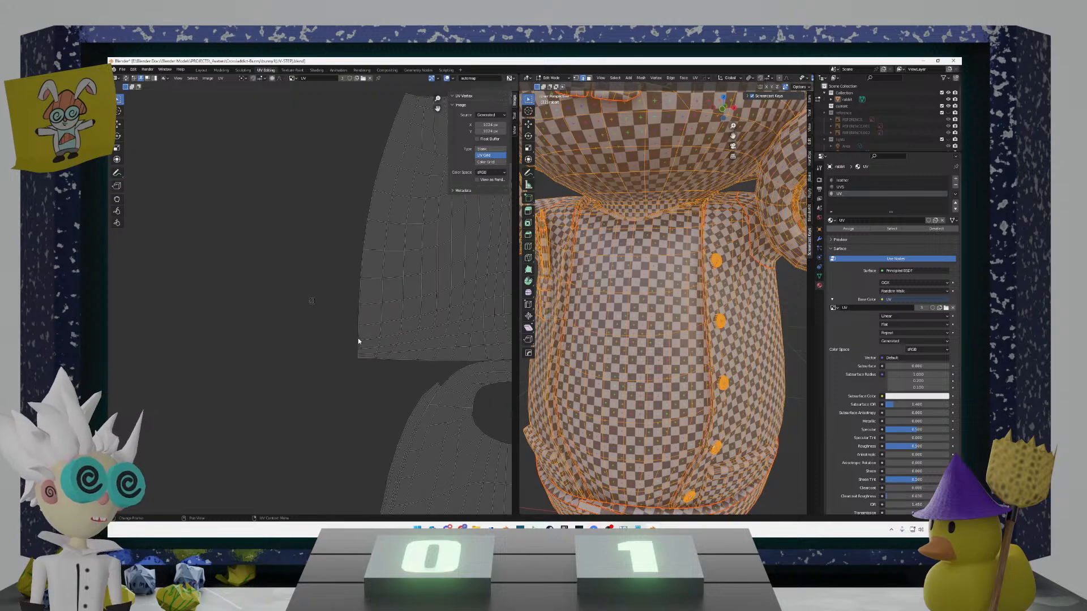
scroll(358, 338, "down", 5)
scroll(354, 338, "down", 2)
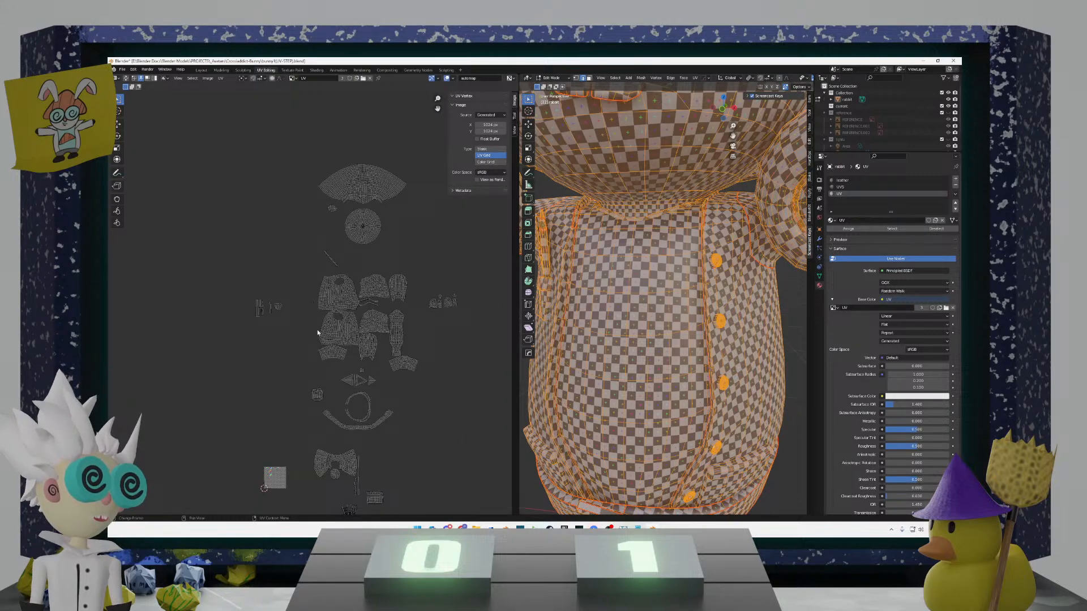
scroll(315, 330, "up", 5)
scroll(321, 351, "down", 4)
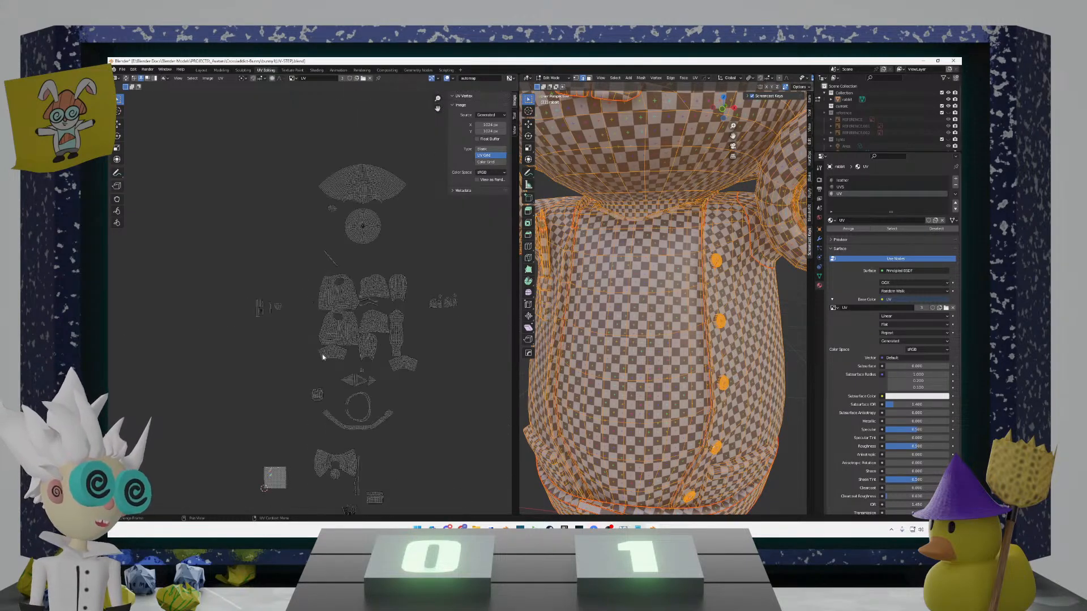
scroll(320, 348, "up", 5)
Step: Select the tiny combined ring stack and move it directly beside the heel of the shoe-shaped island
left_click_drag(308, 301, 298, 294)
scroll(298, 294, "down", 6)
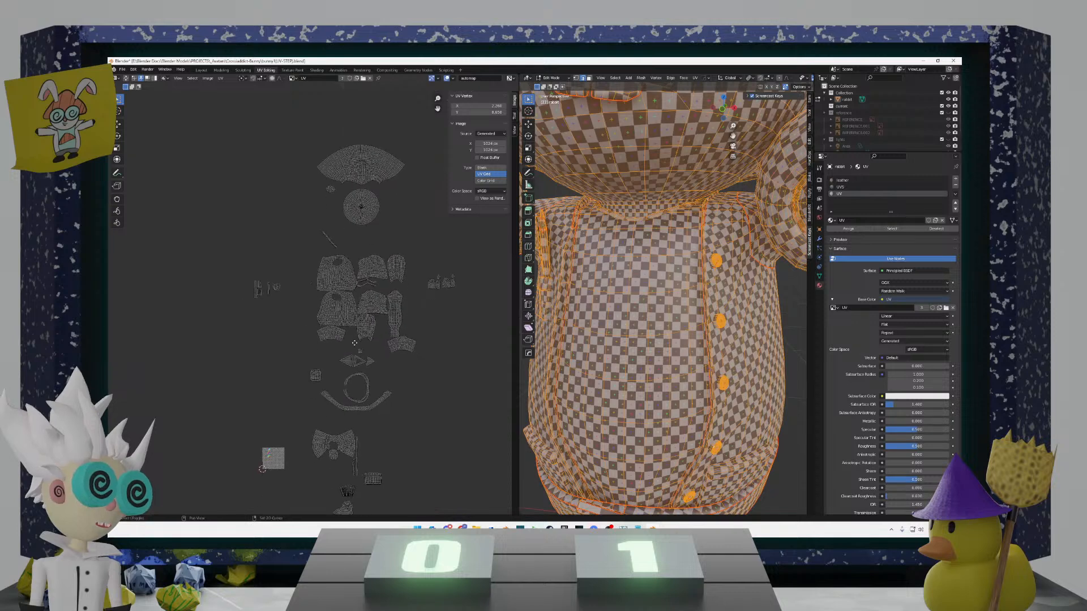
middle_click_drag(355, 353, 312, 265)
key("g")
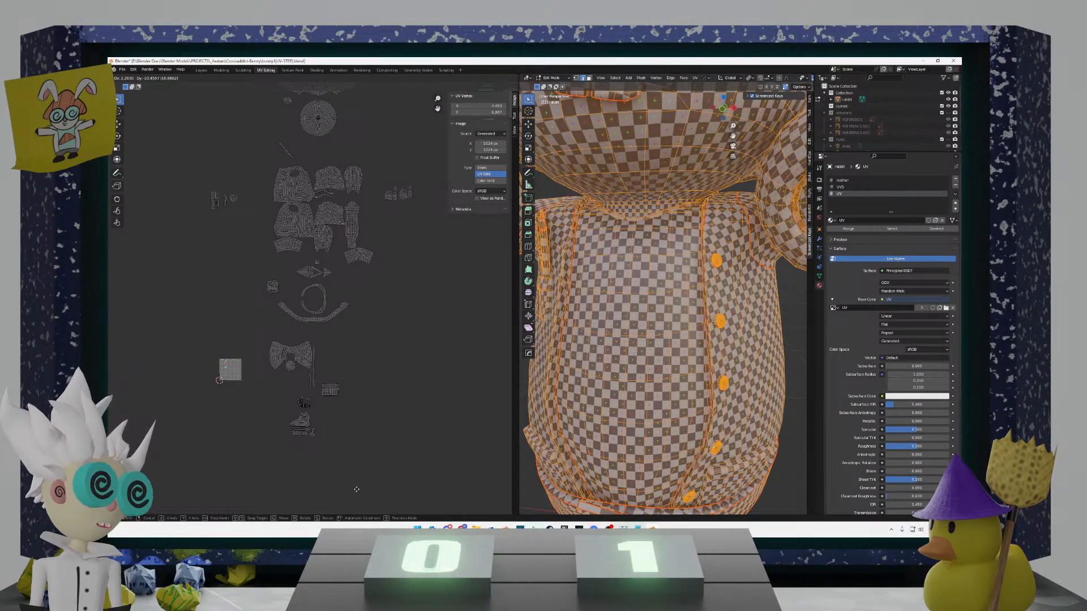
left_click(311, 454)
scroll(314, 447, "up", 7)
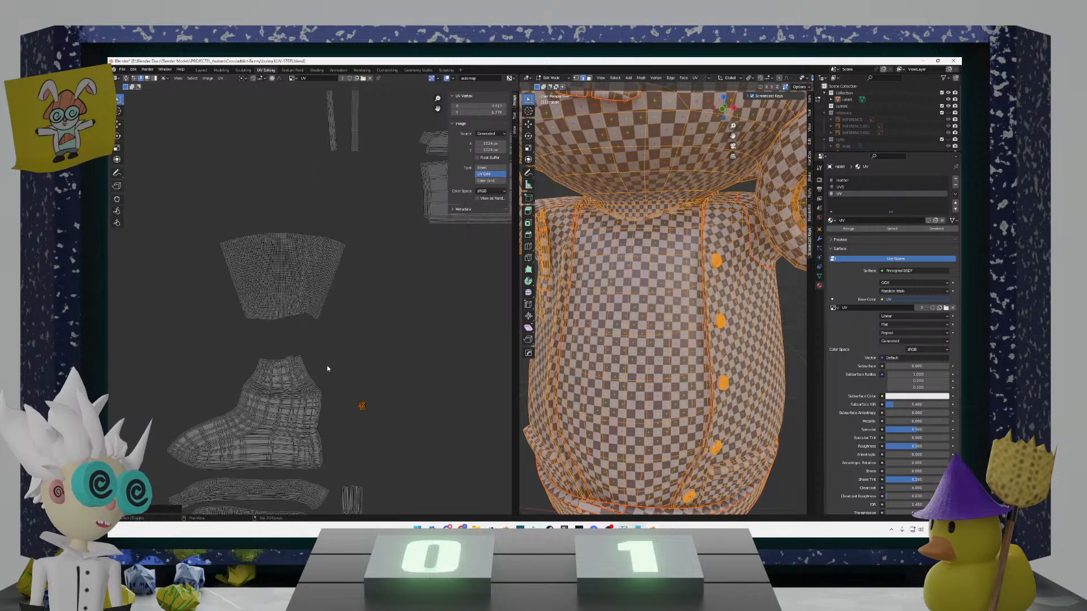
middle_click_drag(327, 369, 341, 299)
key("g")
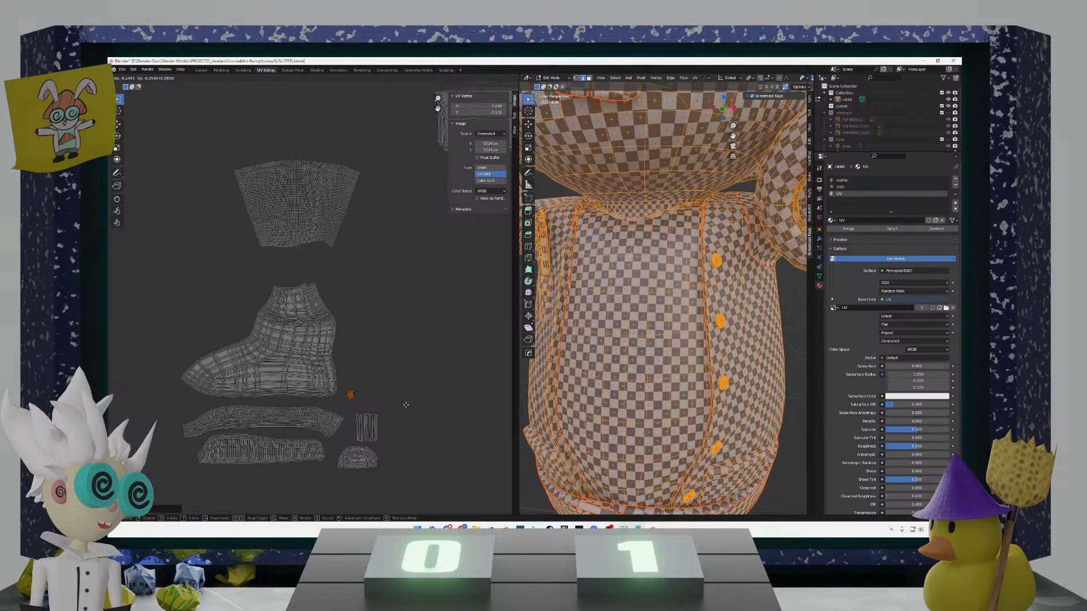
left_click(398, 365)
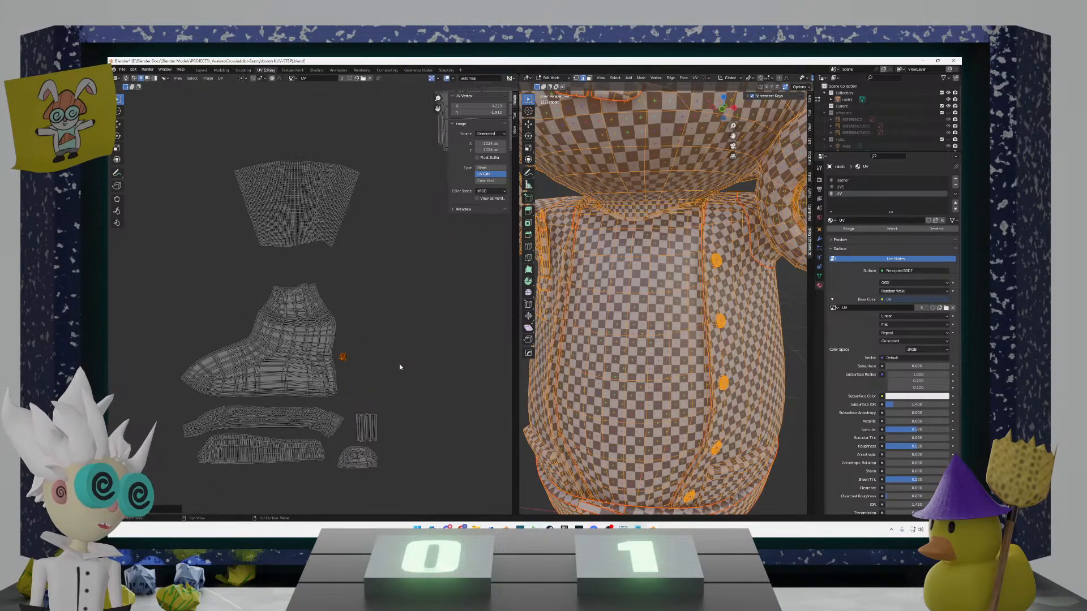
Step: Look over the UV layout from the shoe islands up to the small outlying groups for matching islands that still lie apart
left_click(398, 356)
scroll(385, 334, "down", 6)
scroll(357, 306, "up", 10, "shift")
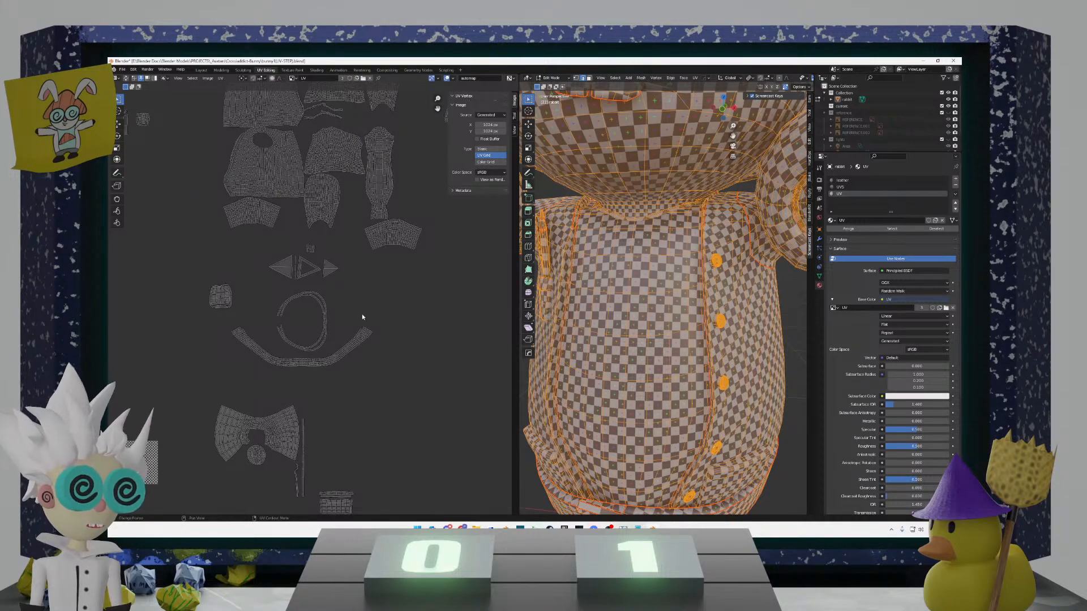
middle_click_drag(309, 276, 300, 343)
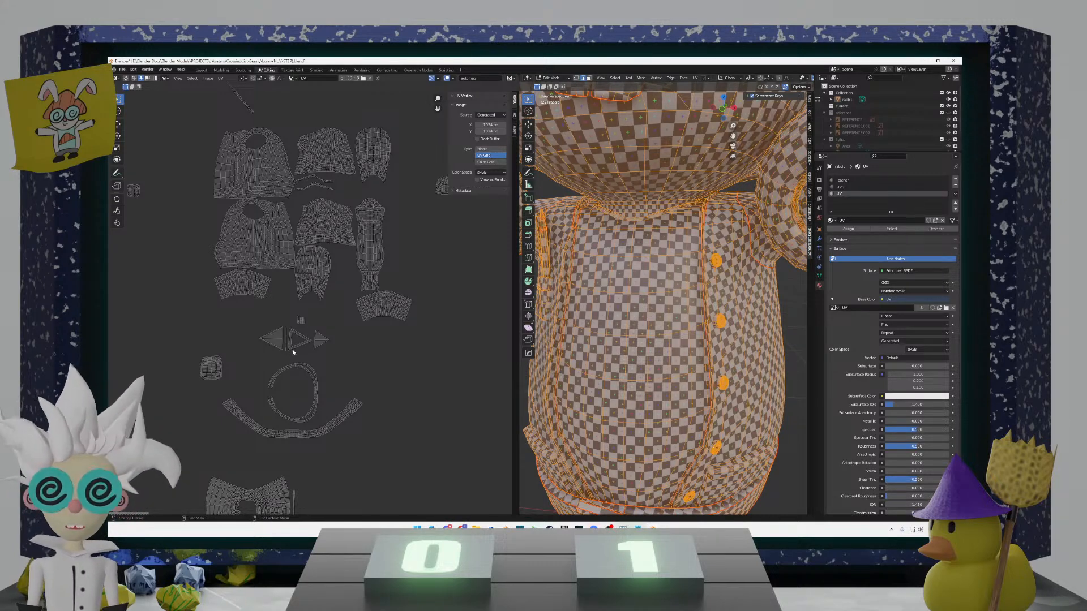
left_click(326, 343)
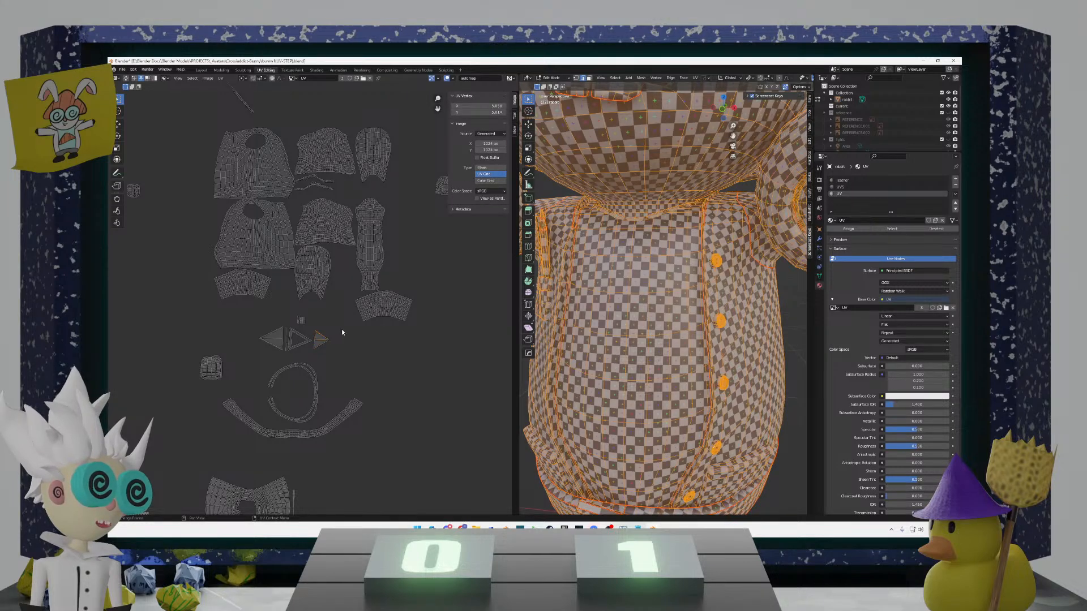
middle_click_drag(341, 332, 348, 385)
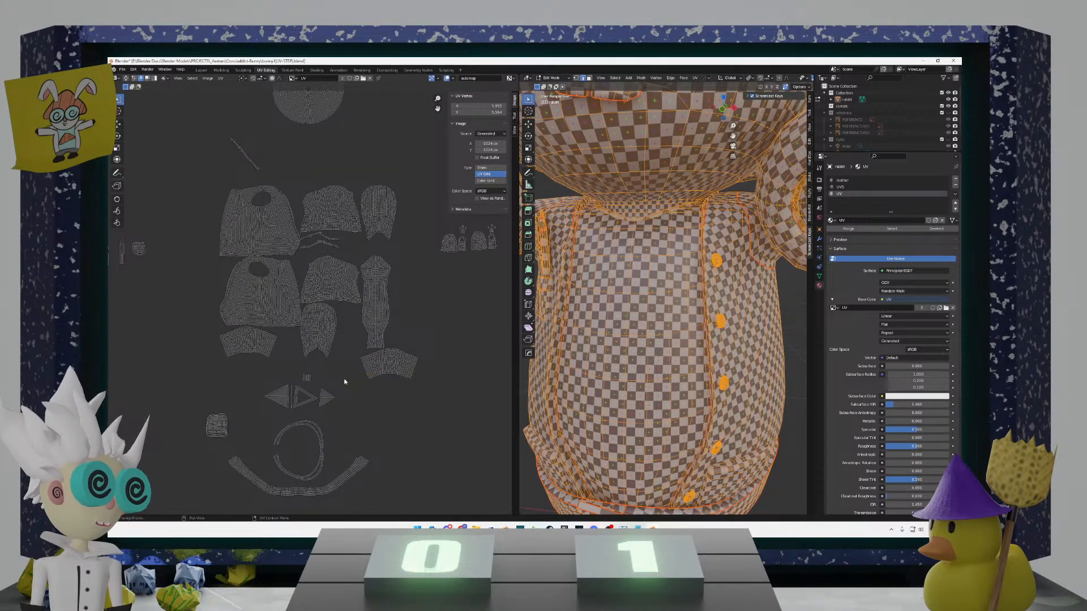
middle_click_drag(427, 362, 487, 407)
scroll(364, 381, "down", 6)
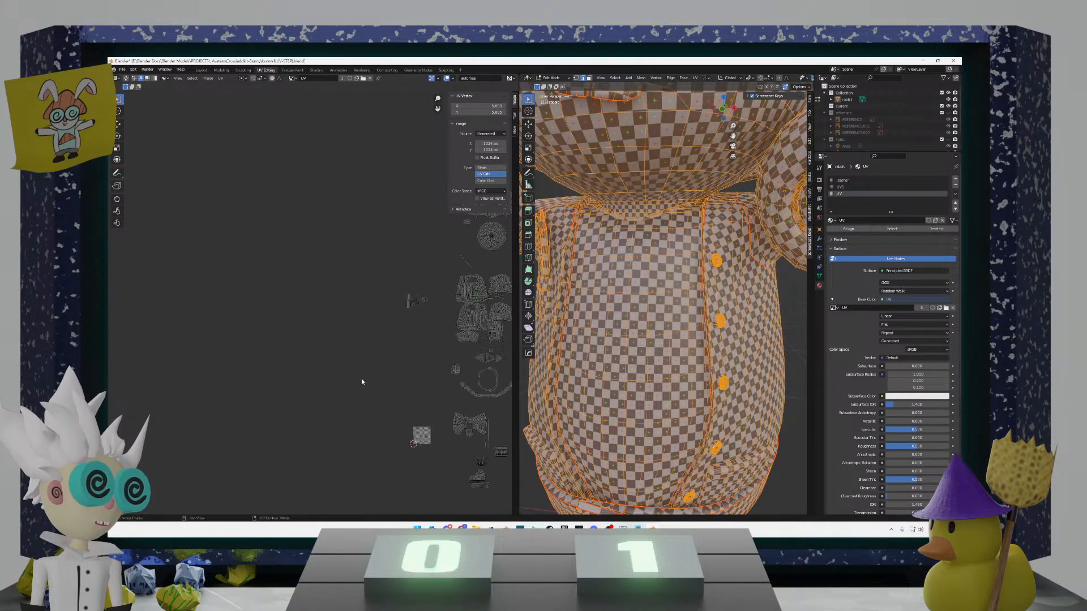
scroll(402, 308, "up", 5)
middle_click_drag(409, 299, 263, 318)
scroll(317, 320, "up", 2)
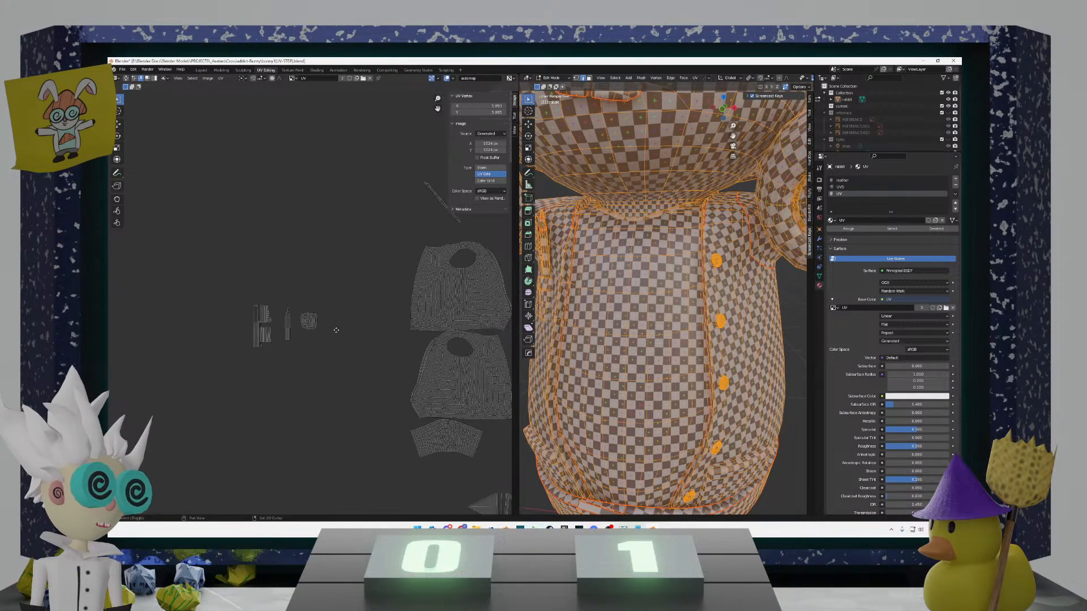
middle_click_drag(334, 328, 285, 326)
middle_click_drag(351, 327, 502, 311)
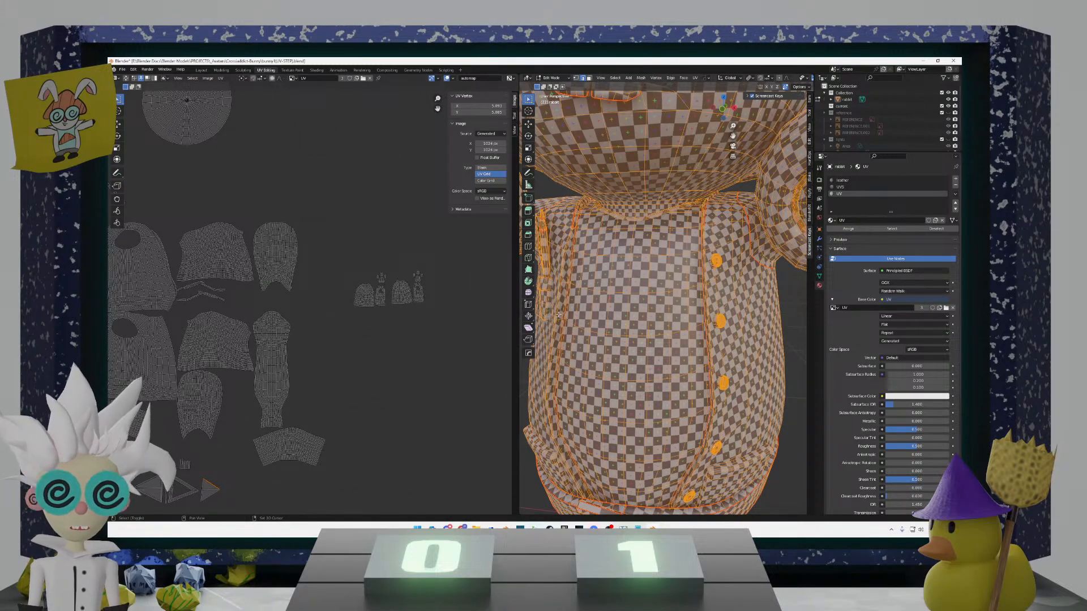
Step: Move the first large dome-shaped island of the paw groups, mirrored along X, onto its matching twin
middle_click_drag(437, 312, 279, 310)
scroll(325, 306, "up", 5)
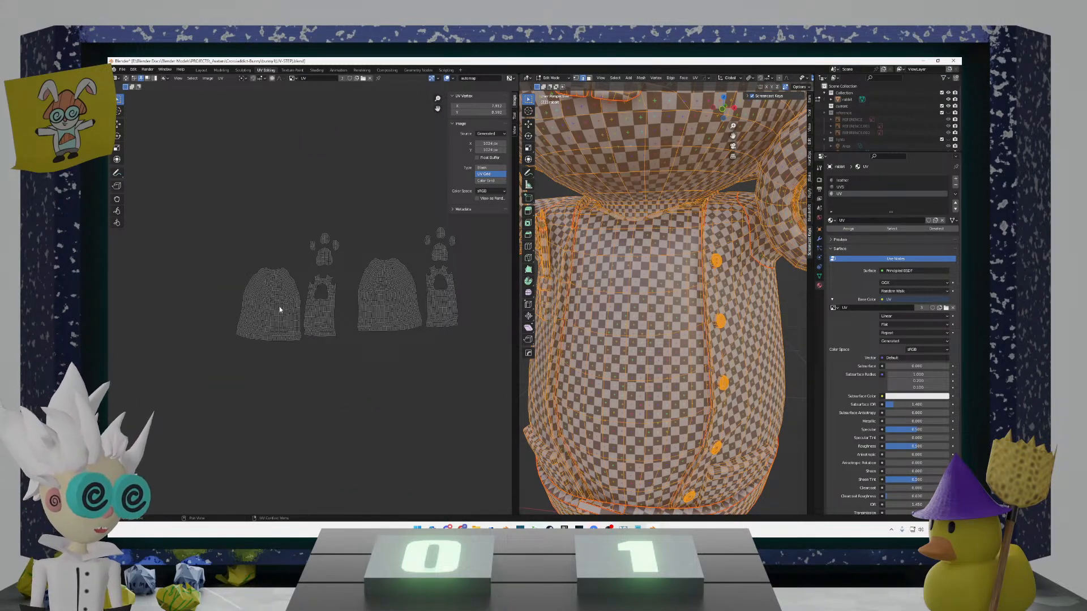
left_click(280, 306)
key("g")
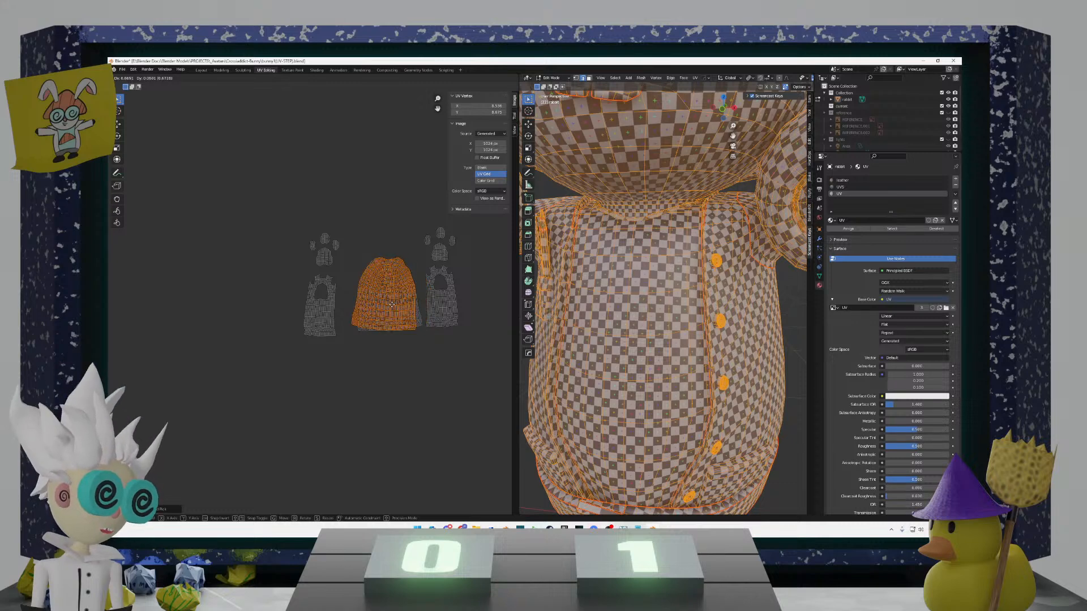
left_click(402, 343)
key("s")
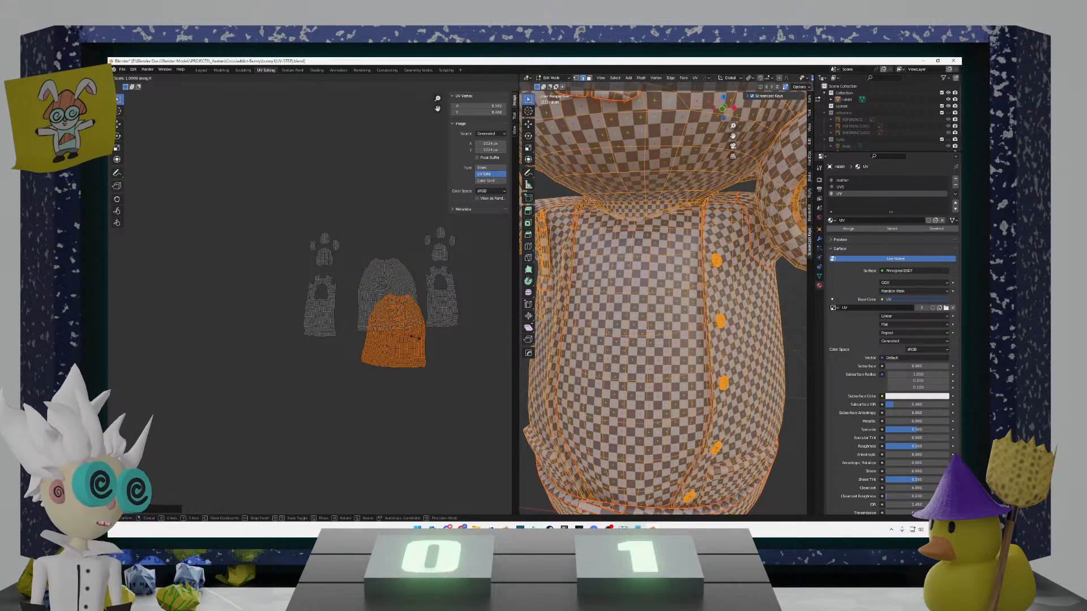
left_click(416, 340)
key("g")
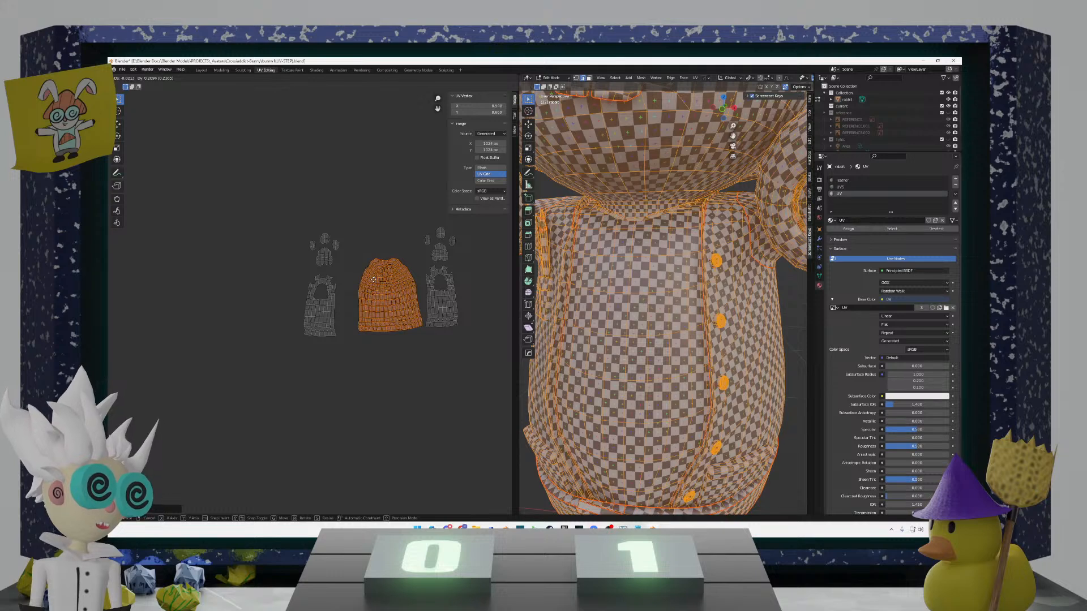
left_click(372, 281)
scroll(340, 300, "up", 3)
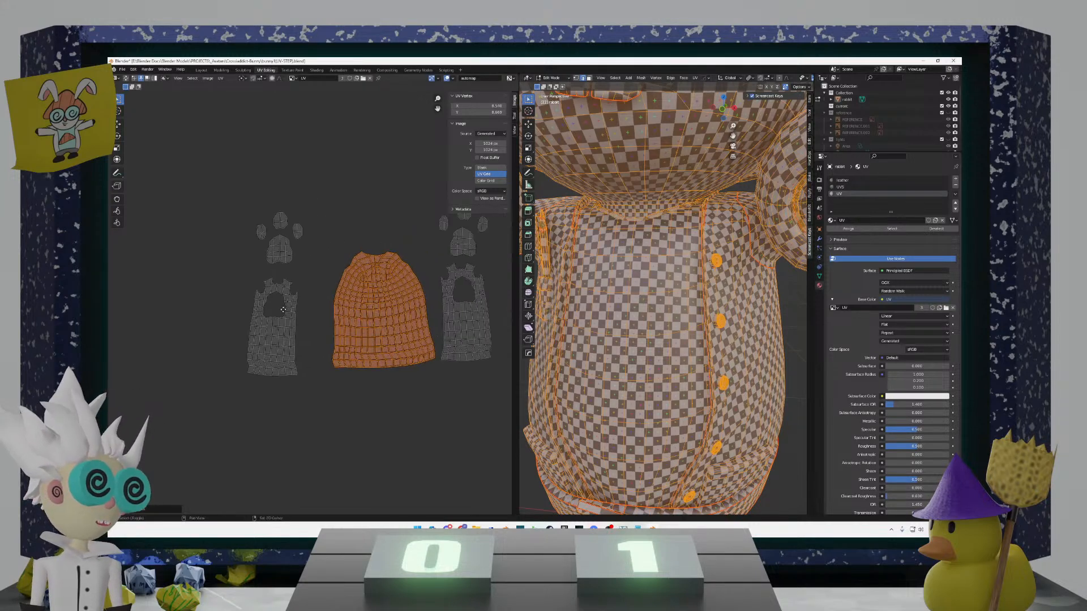
Step: Move the narrow island with the arched hole onto its counterpart beside the large dome stack, mirroring it along X
left_click(271, 380)
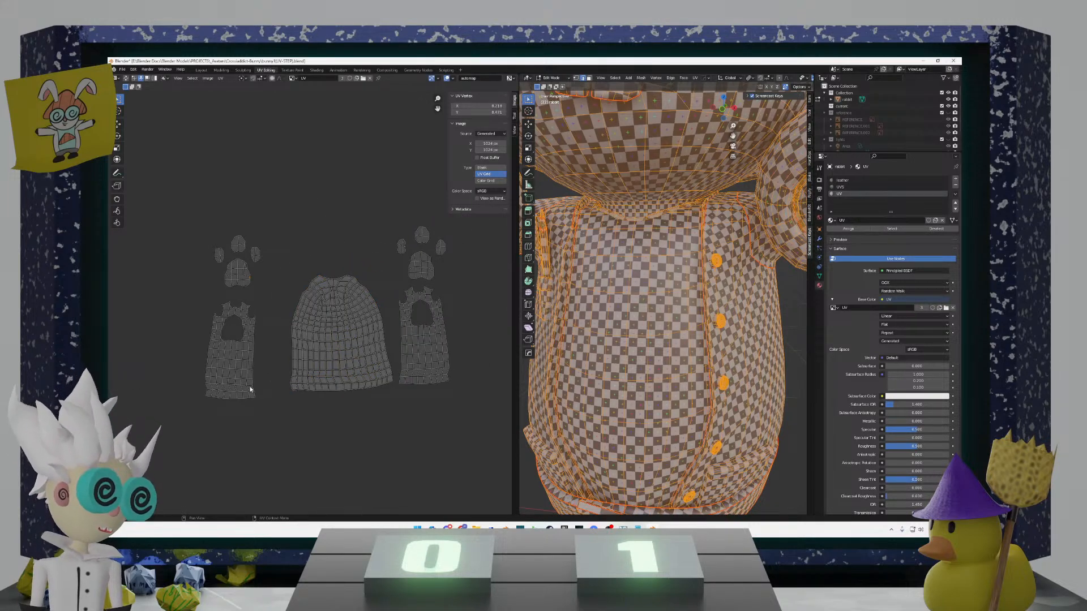
key("l")
key("g")
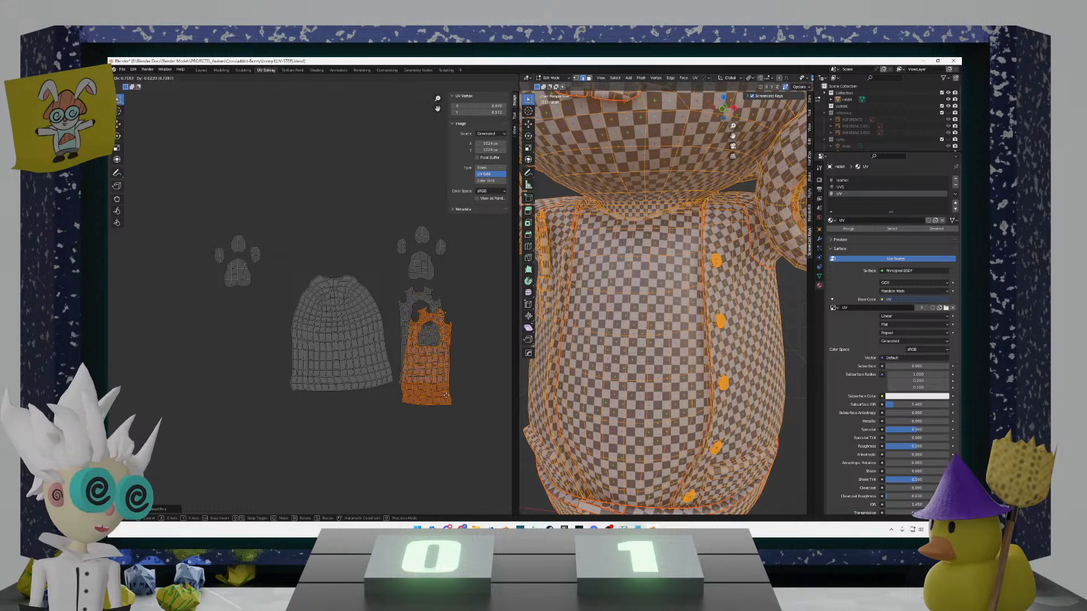
type("s-21")
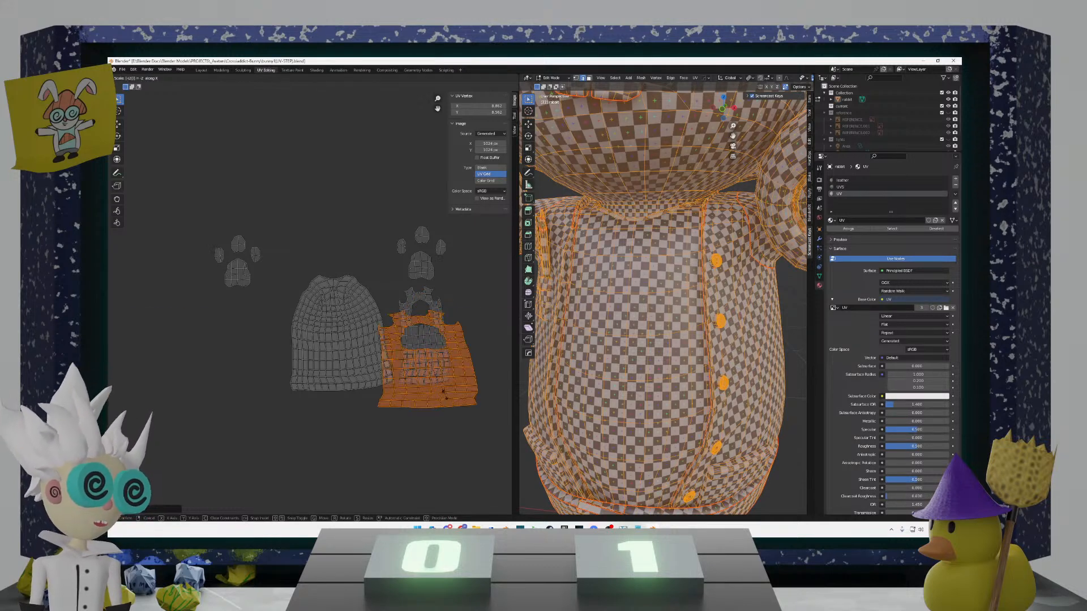
key("BackSpace")
key("BackSpace")
type("1")
key("Return")
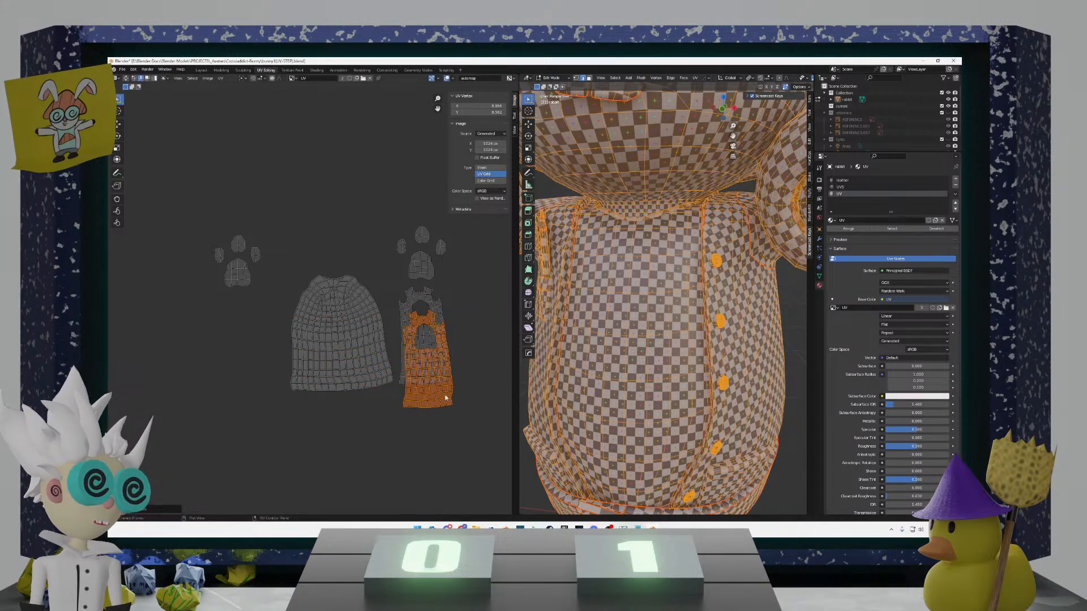
key("g")
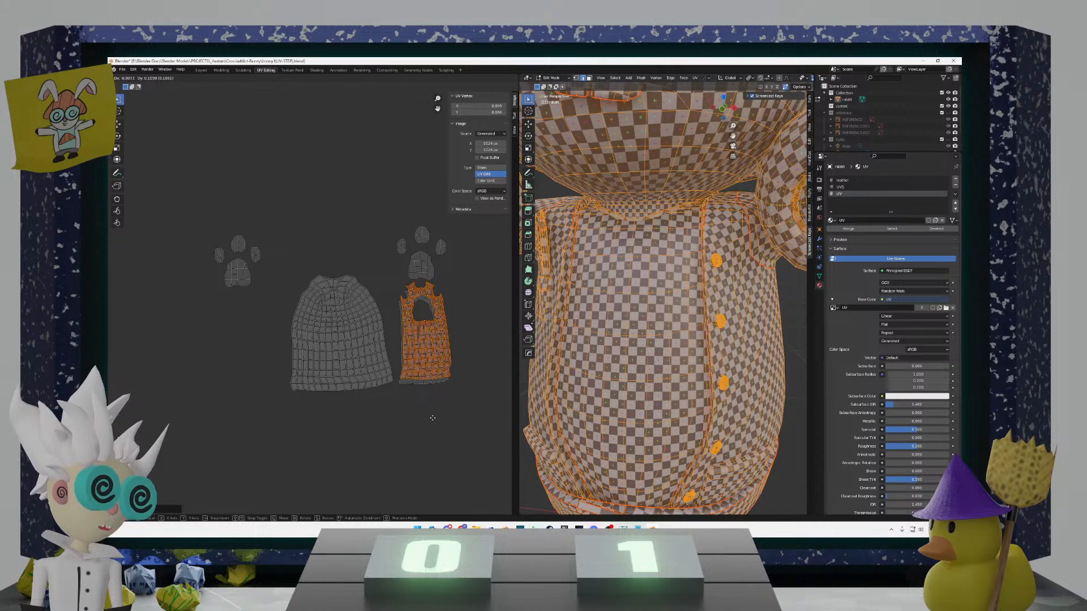
left_click(415, 446)
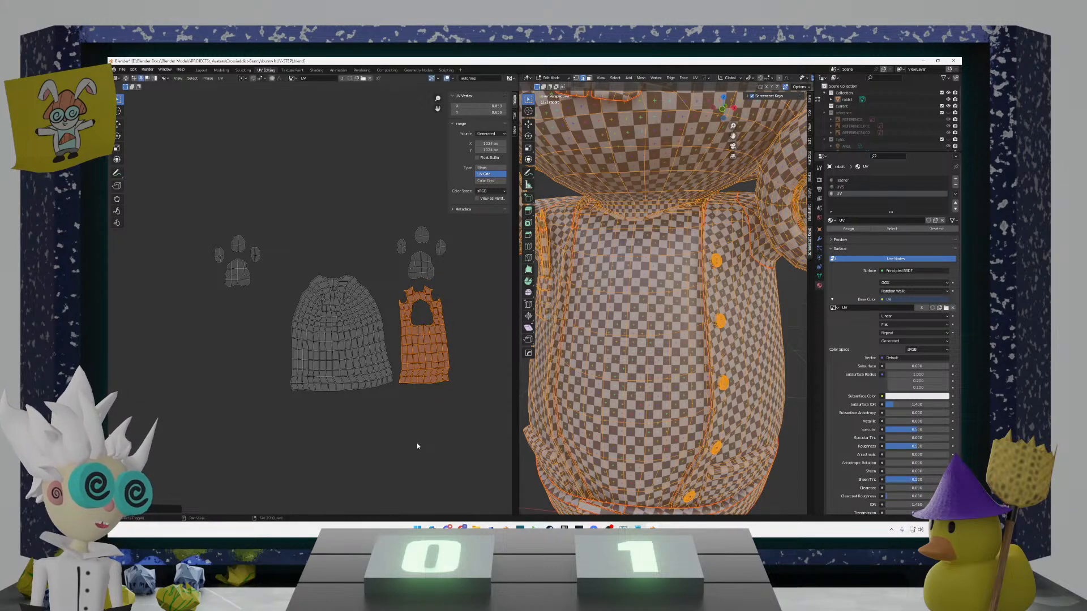
Step: Select the three toe pads above the stacked narrow islands, mirror them, and place them next to the other paw print's pads
scroll(315, 302, "up", 1)
mouse_move(304, 269)
middle_mouse_down()
mouse_move(341, 292)
mouse_move(313, 274)
mouse_move(298, 279)
middle_mouse_up()
left_click(446, 276)
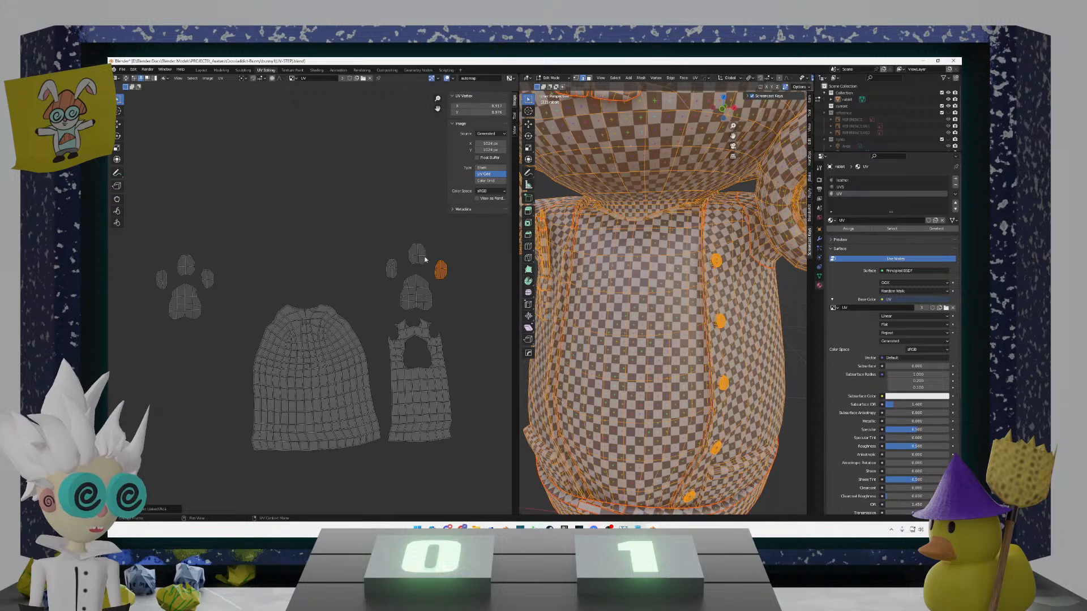
key("g")
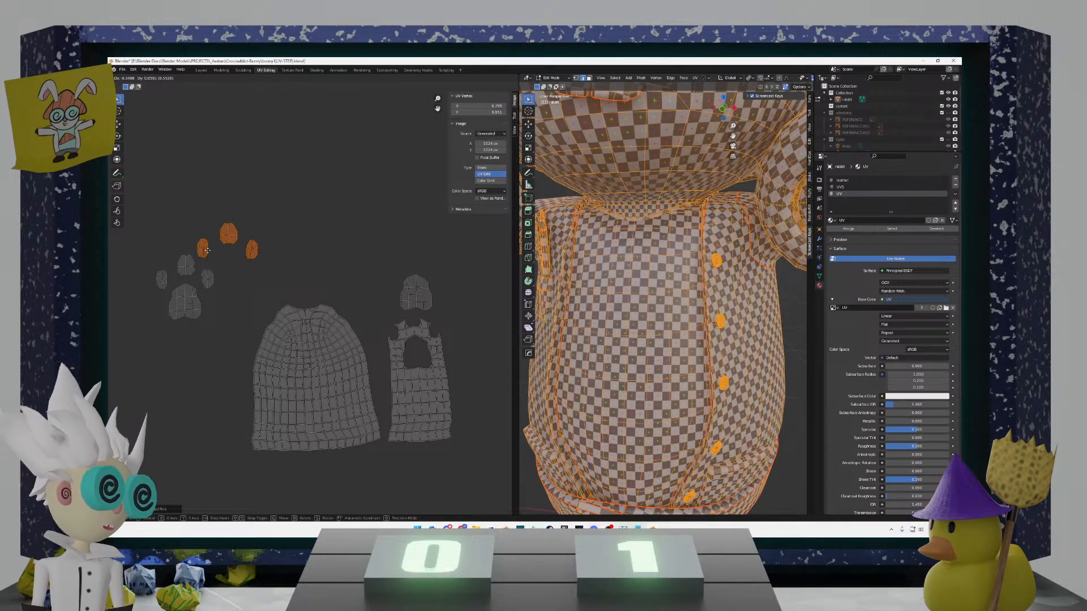
left_click(220, 250)
scroll(256, 257, "up", 2)
middle_click_drag(256, 257, 311, 264)
key("s")
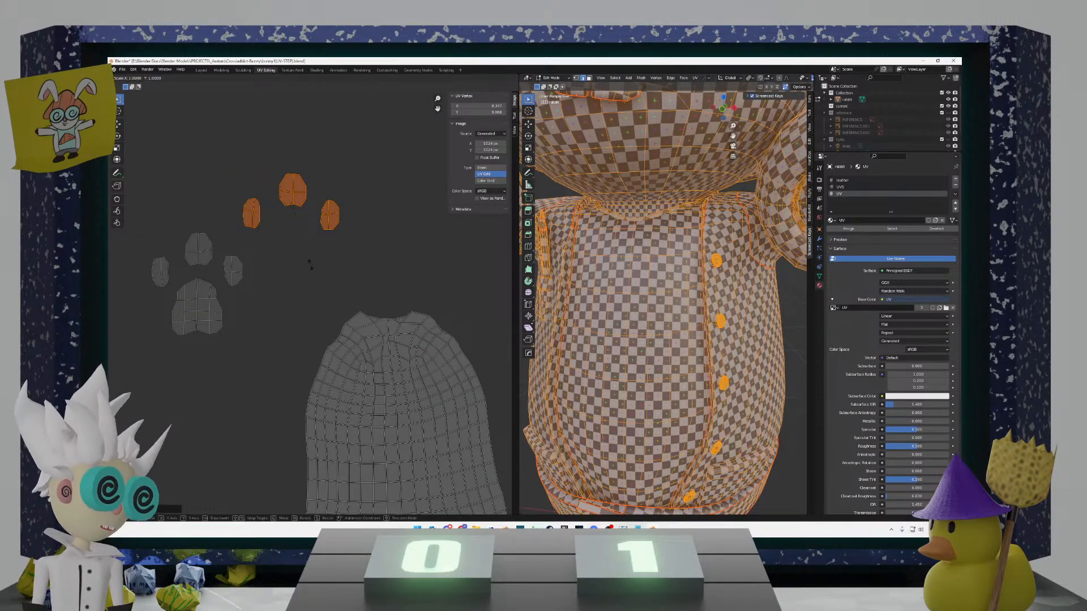
left_click(311, 266)
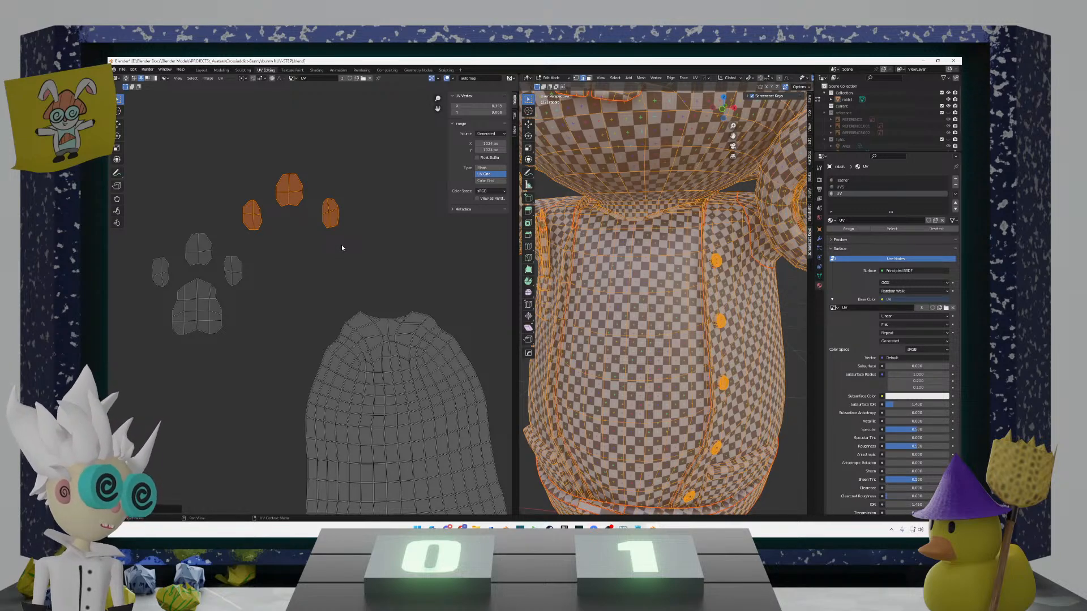
key("g")
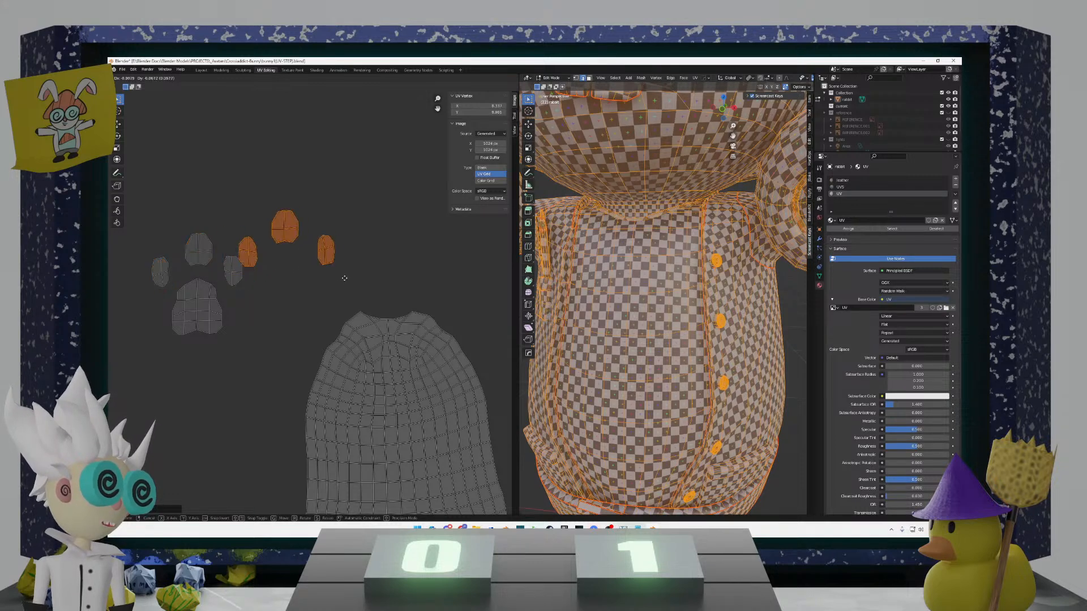
left_click(348, 269)
Step: Move the large middle toe pad onto the matching middle pad of the other paw print
scroll(284, 260, "up", 2)
left_click(341, 207)
left_click(341, 208)
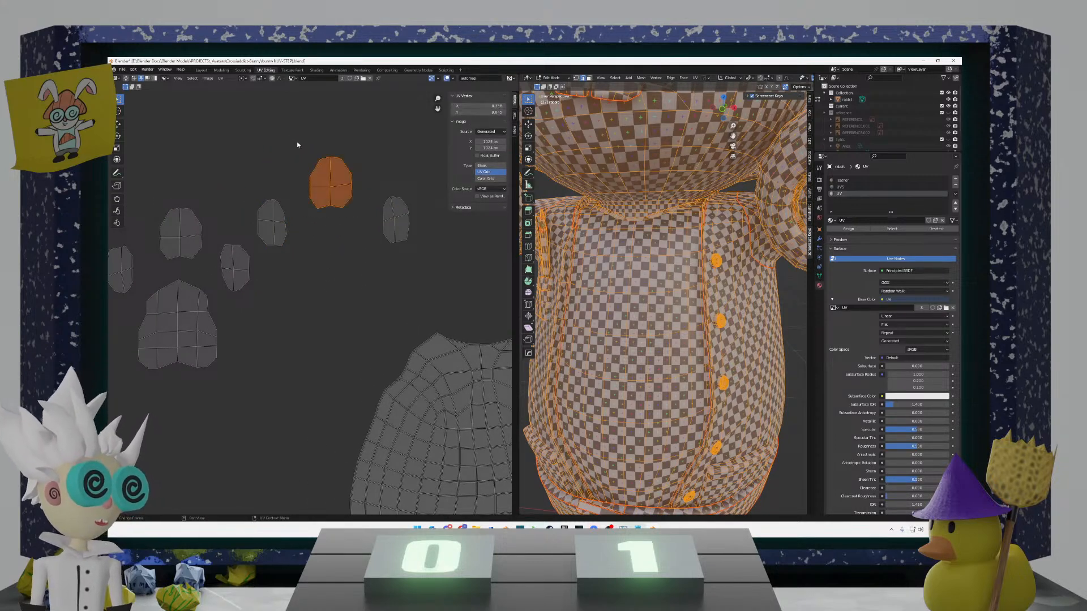
key("g")
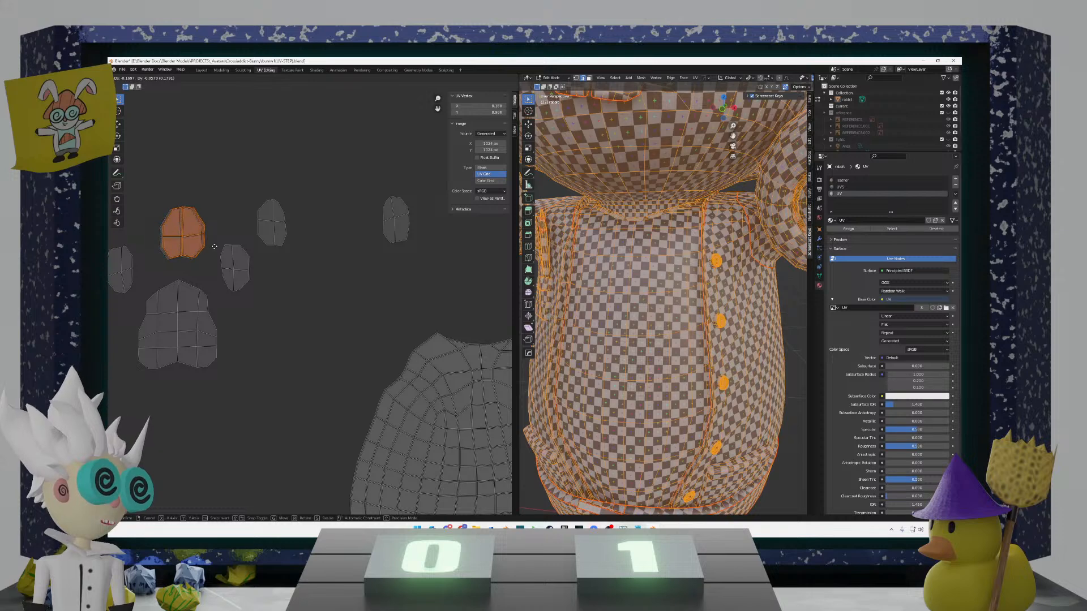
left_click(211, 247)
Step: Move the nearer small toe pad beside the other paw print's closest side pad and rotate it upside down
left_click_drag(316, 259, 255, 189)
key("g")
left_click(252, 240)
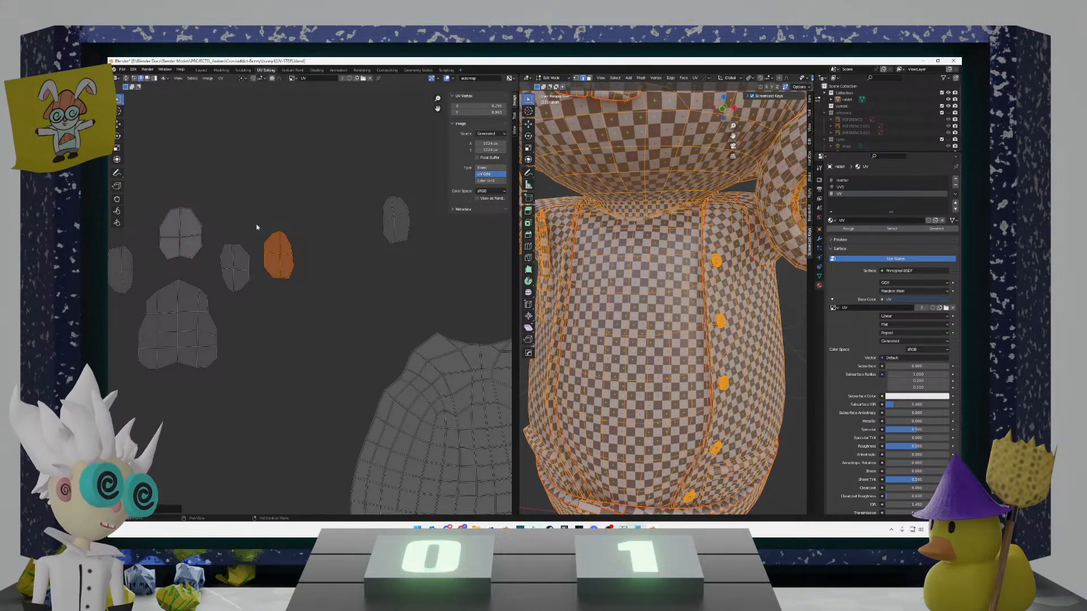
key("s")
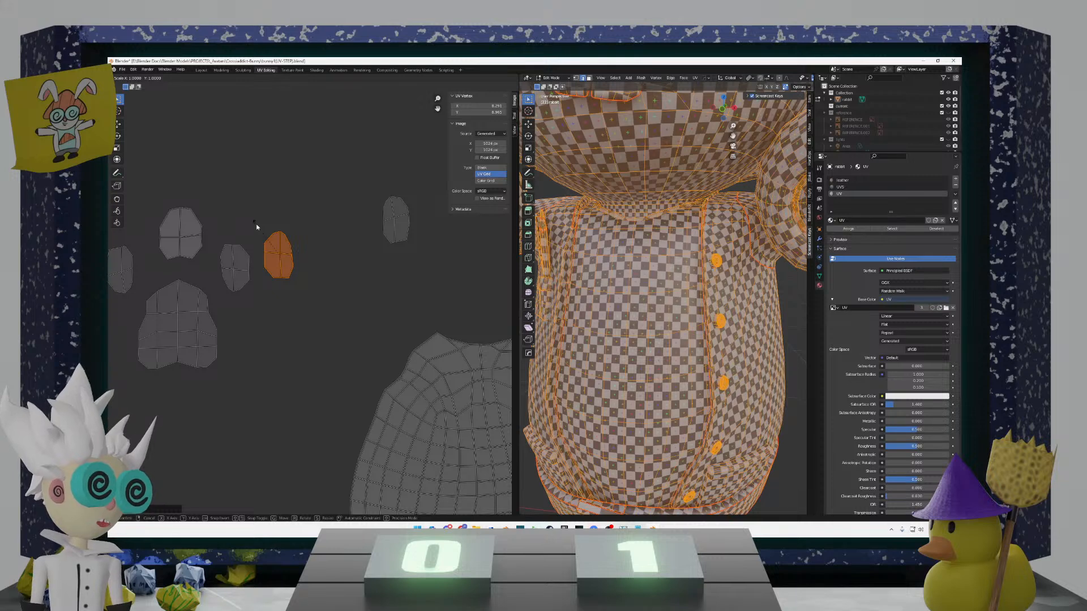
left_click(257, 227)
key("r")
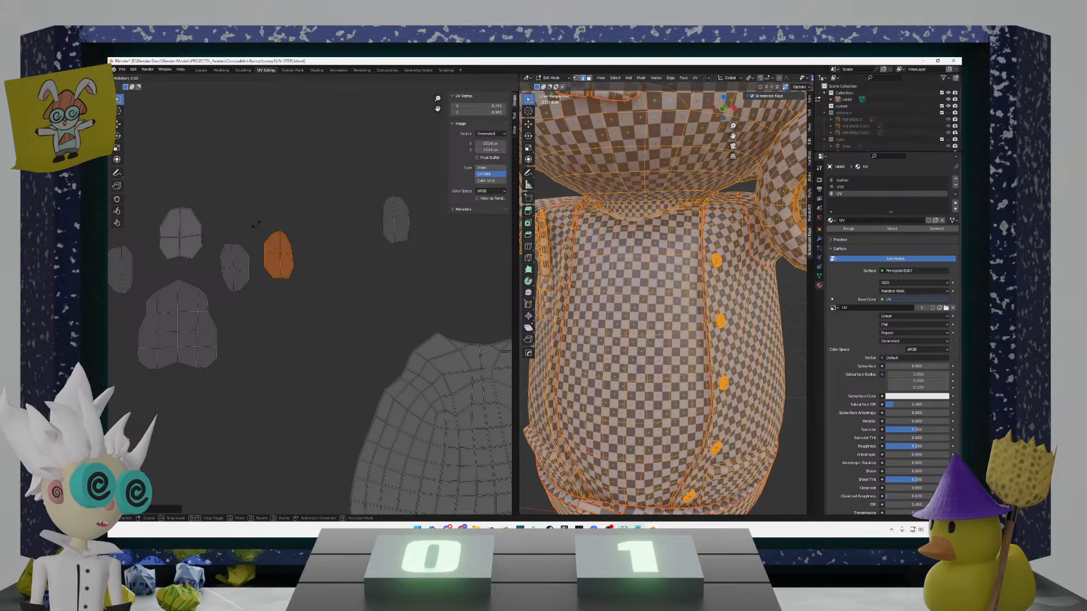
key("Return")
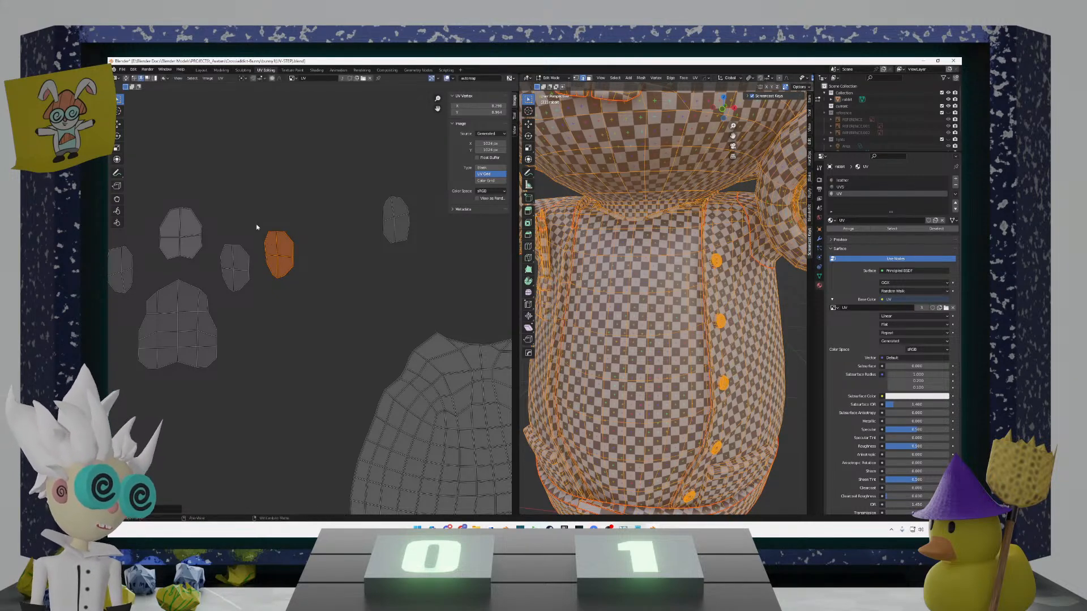
Step: Rotate the remaining outlying toe pad by 180 degrees and move it onto the paw print's far side pad
left_click_drag(440, 258, 367, 196)
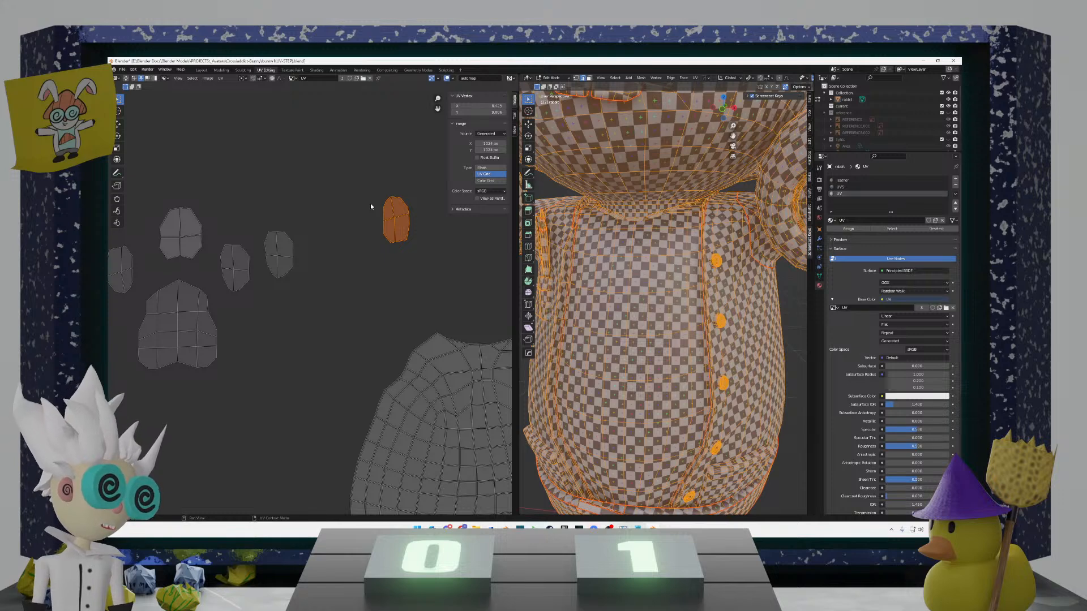
type("r180")
key("Return")
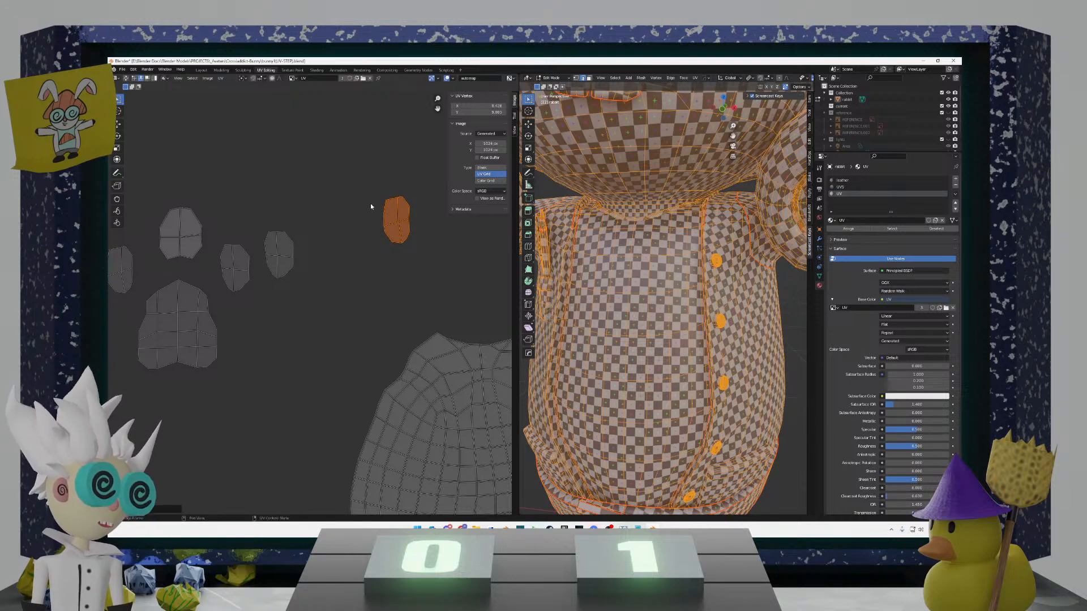
scroll(371, 207, "down", 1)
key("g")
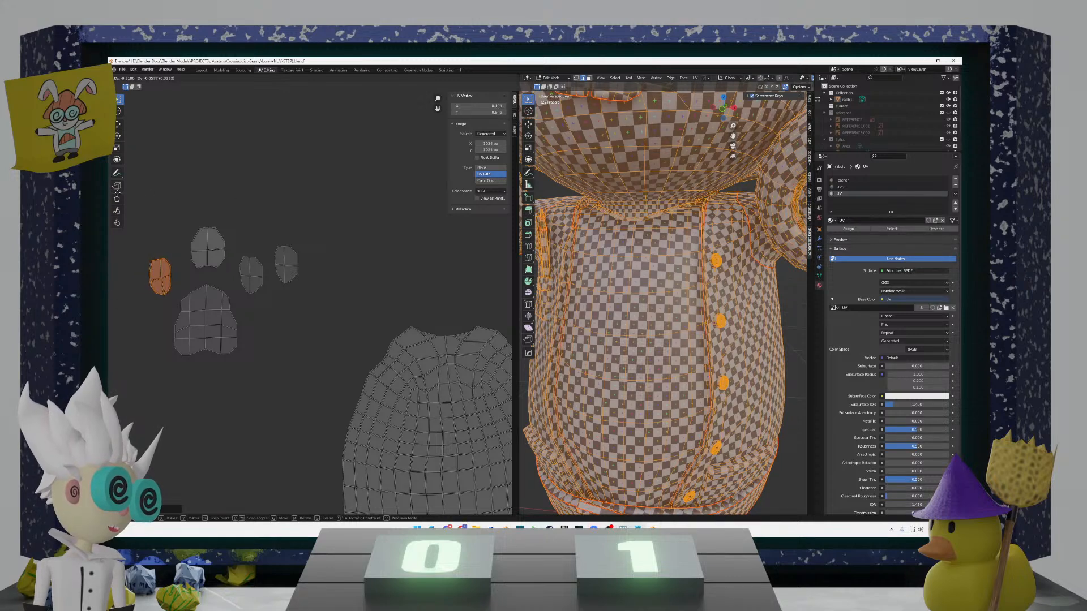
left_click(114, 194)
Step: Move the rotated small toe pad onto the adjacent side pad of the paw print
left_click_drag(321, 297, 266, 228)
key("g")
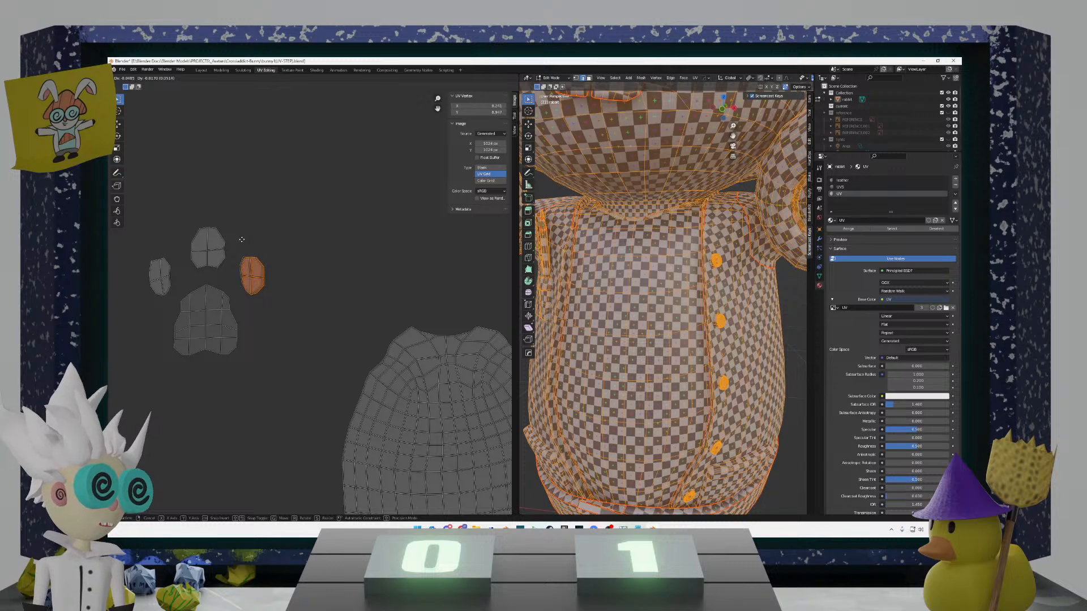
left_click(233, 230)
Step: Move the outlying large palm pad island onto the matching palm pad of the stacked paw print
scroll(299, 256, "down", 6)
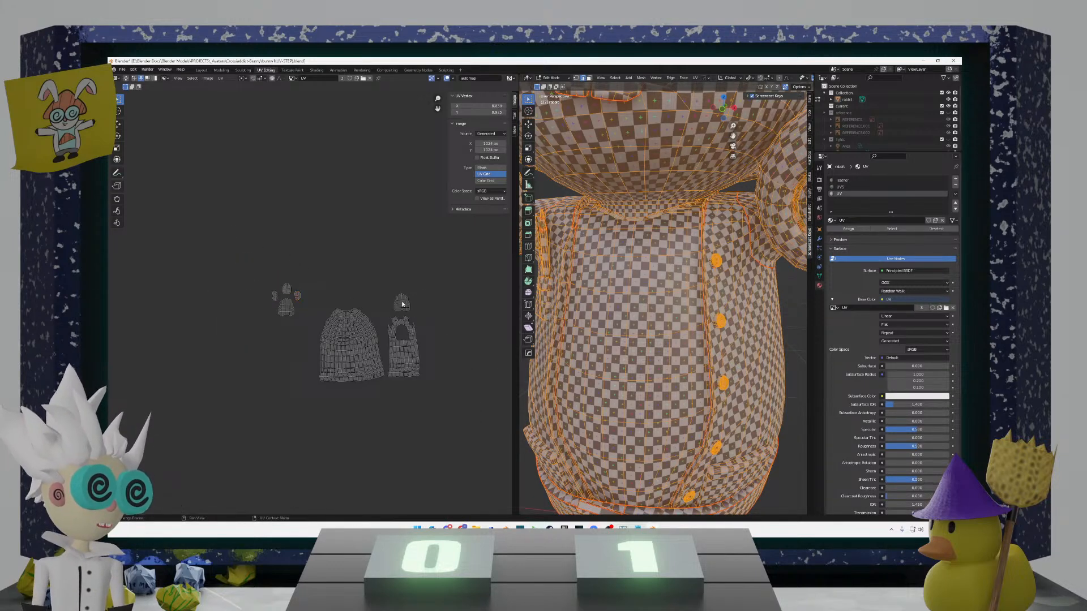
key("l")
key("g")
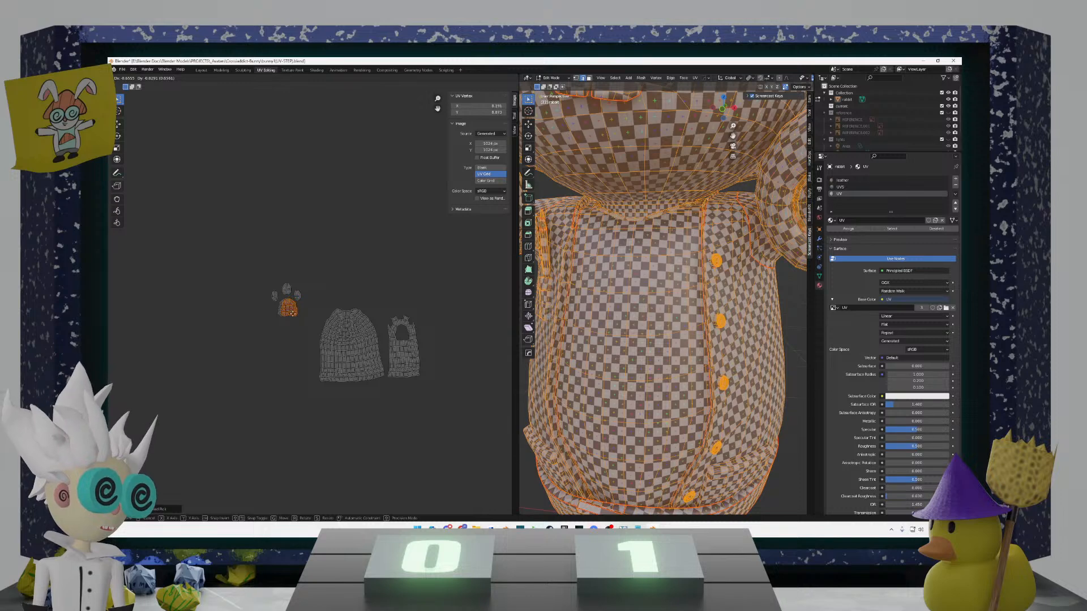
left_click(287, 323)
scroll(288, 323, "up", 6)
key("g")
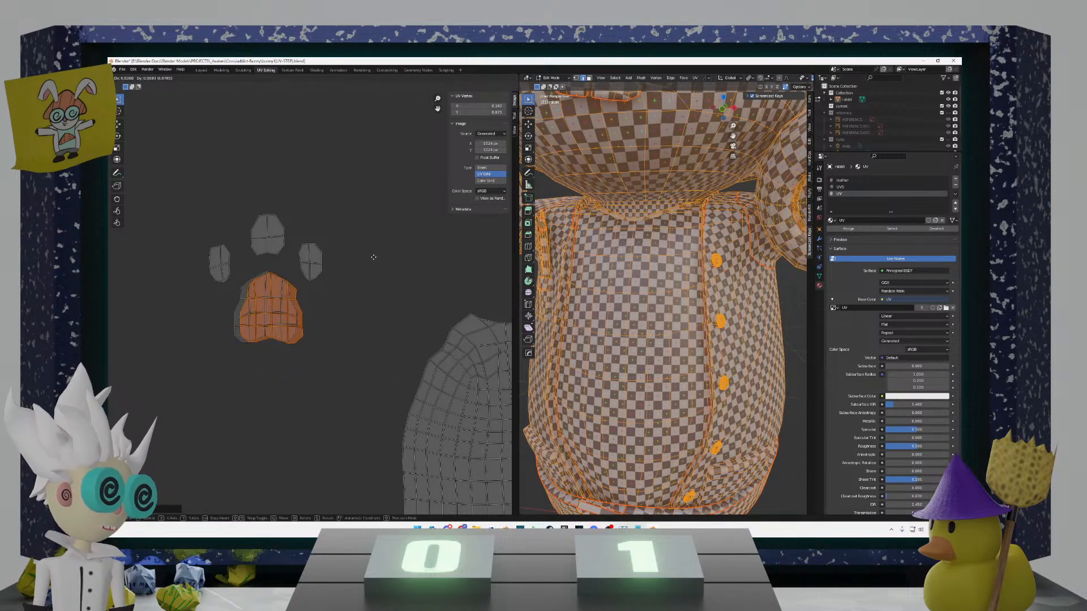
left_click(370, 258)
Step: Mirror the palm pad horizontally by scaling it -1 along X so it matches the pad beneath it
key("s")
key("minus")
key("1")
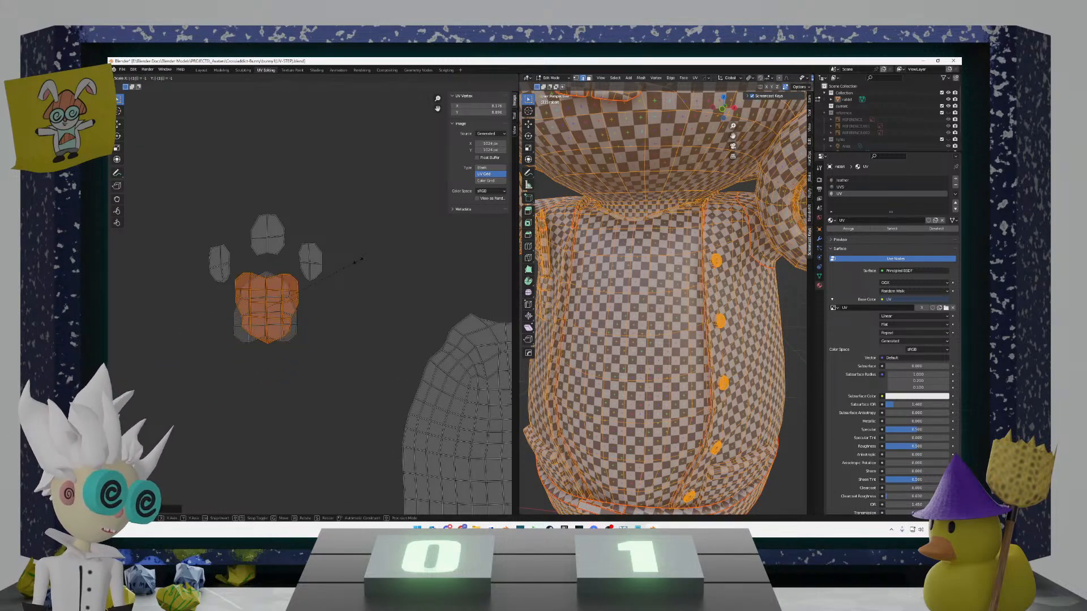
key("x")
key("Return")
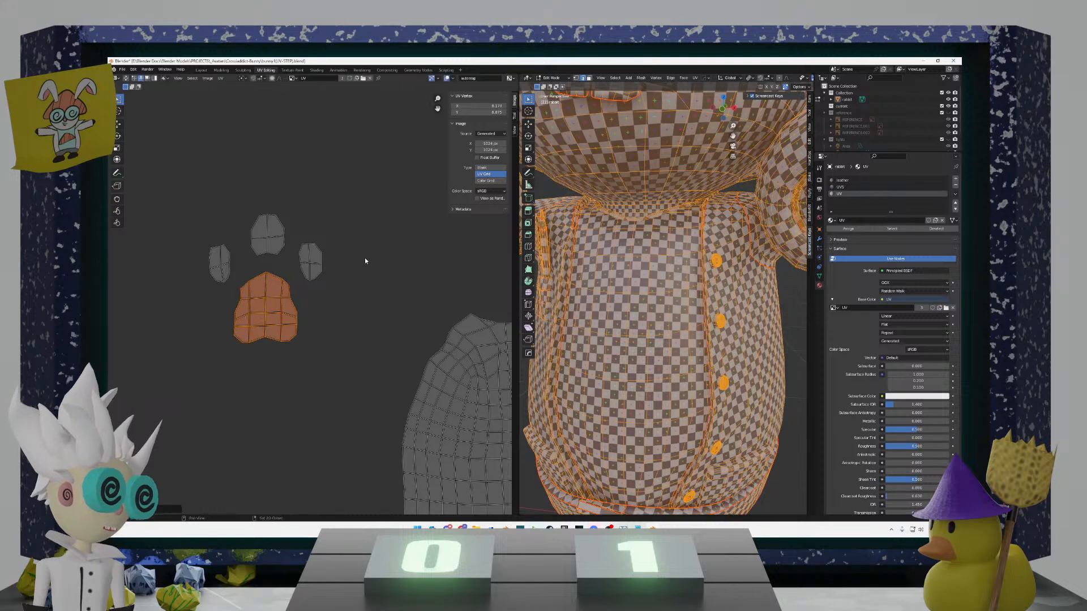
Step: Select the complete stacked paw print and move it directly above the narrow paw island with the opening
scroll(336, 341, "down", 4)
left_click_drag(336, 340, 245, 262)
key("g")
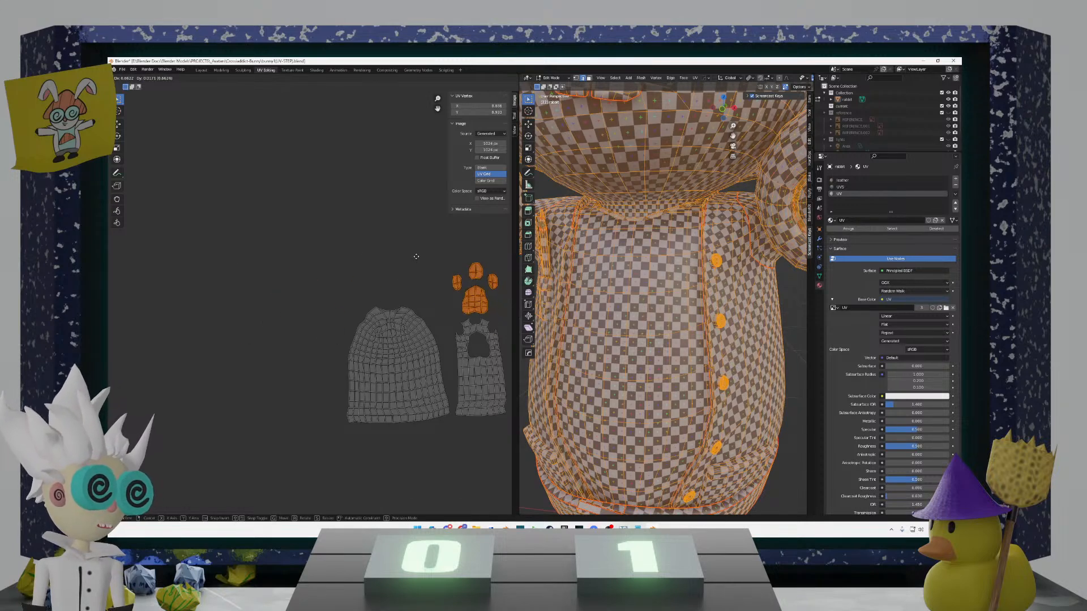
left_click(415, 256)
scroll(409, 267, "down", 3)
scroll(407, 266, "down", 1)
middle_click_drag(371, 289, 345, 276)
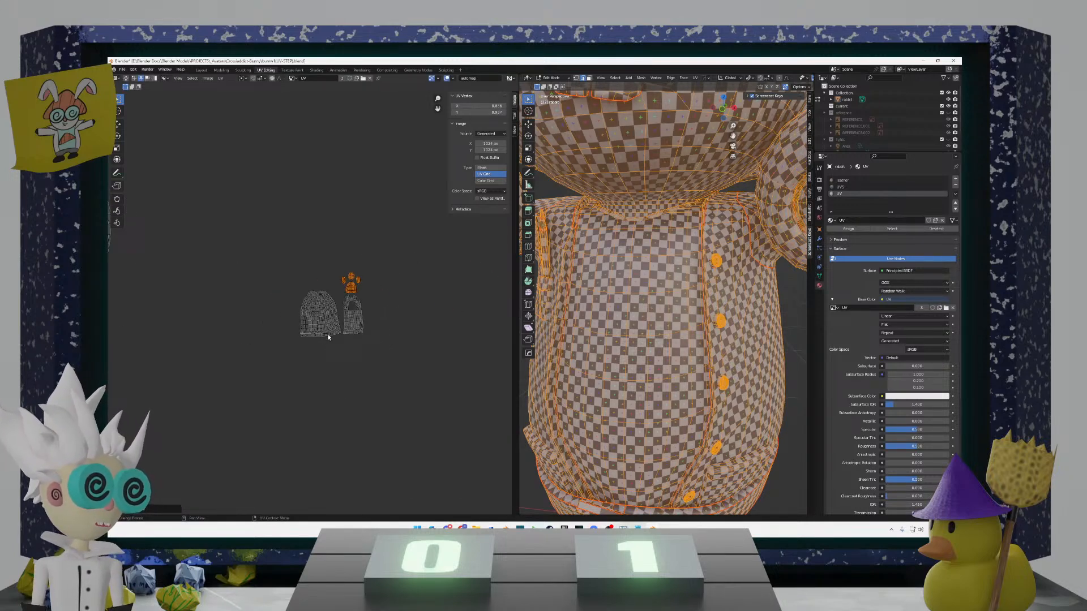
Step: Look over the overall UV layout and the rabbit model from the side to check where the paw islands belong
scroll(312, 325, "down", 4)
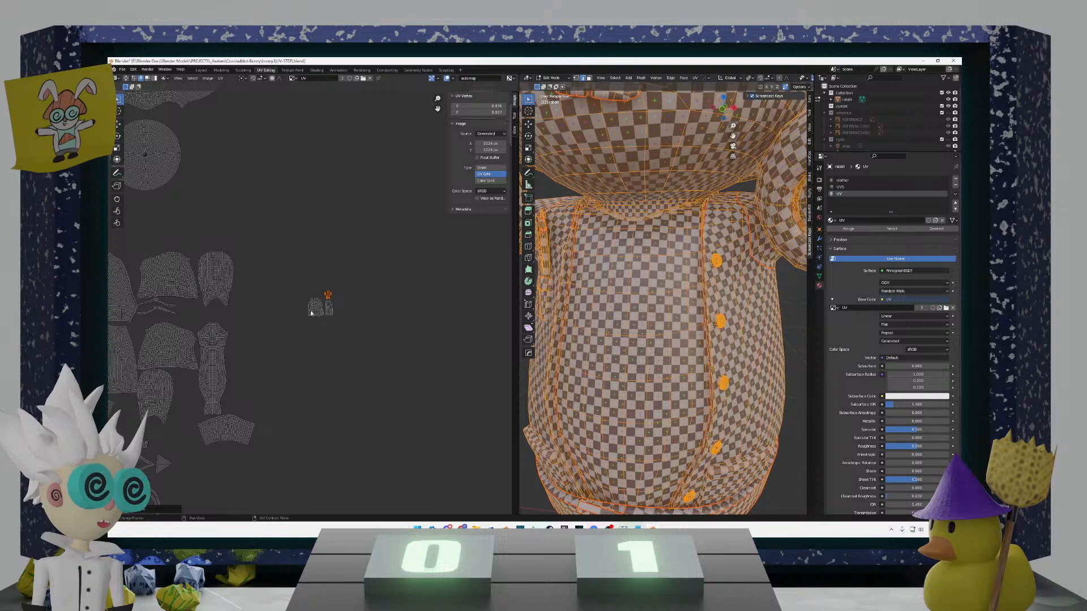
scroll(312, 314, "up", 2)
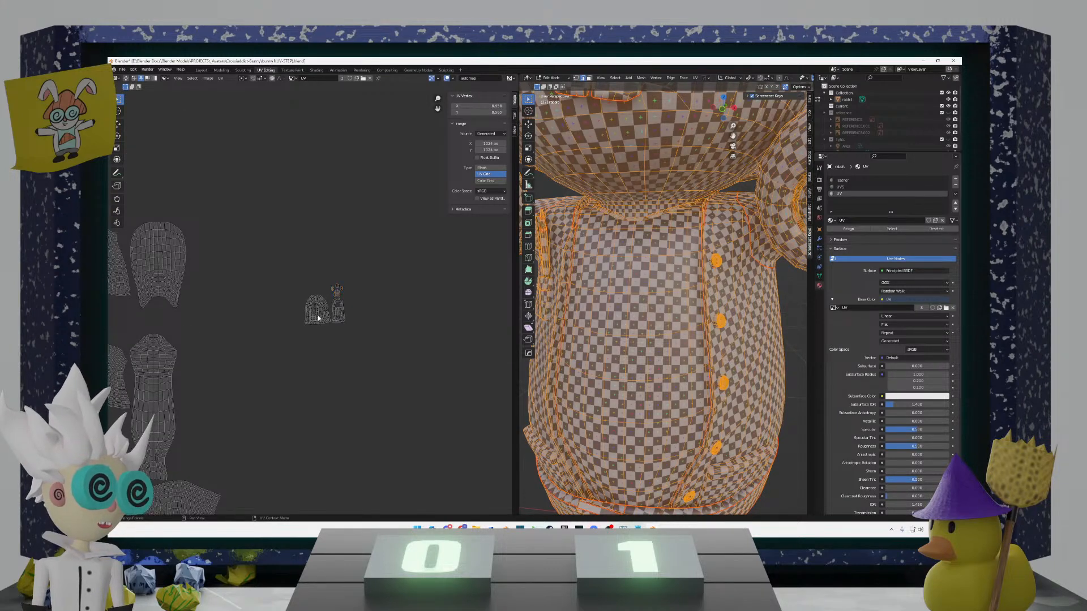
scroll(318, 316, "down", 2)
scroll(302, 318, "down", 1)
scroll(577, 328, "down", 3)
middle_click_drag(577, 328, 634, 339)
scroll(602, 334, "down", 4)
scroll(301, 333, "down", 5)
scroll(302, 334, "up", 4)
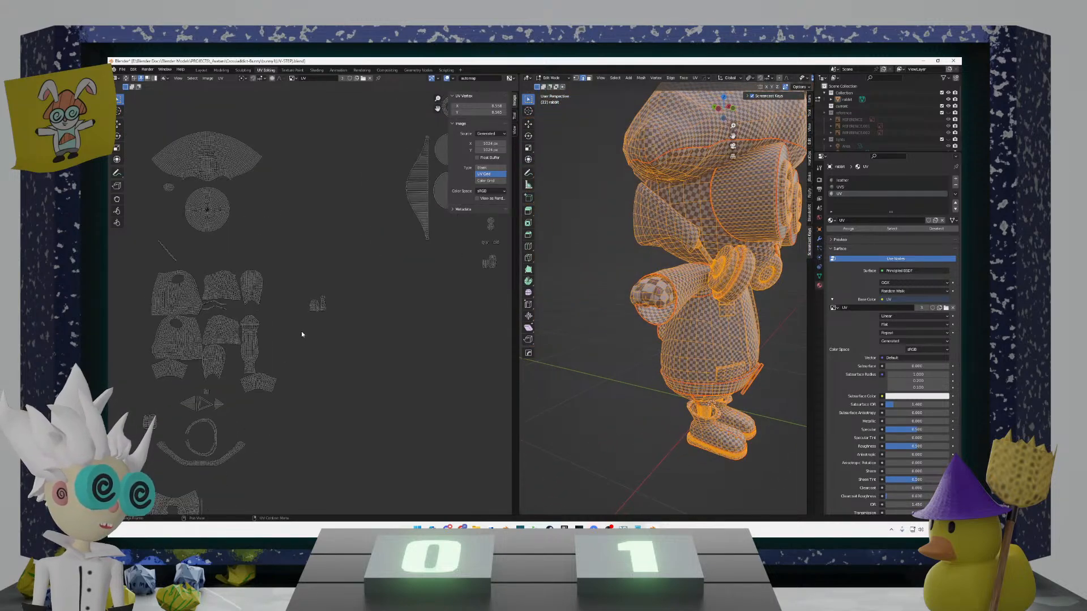
scroll(302, 333, "up", 5)
scroll(339, 352, "up", 3)
key("c")
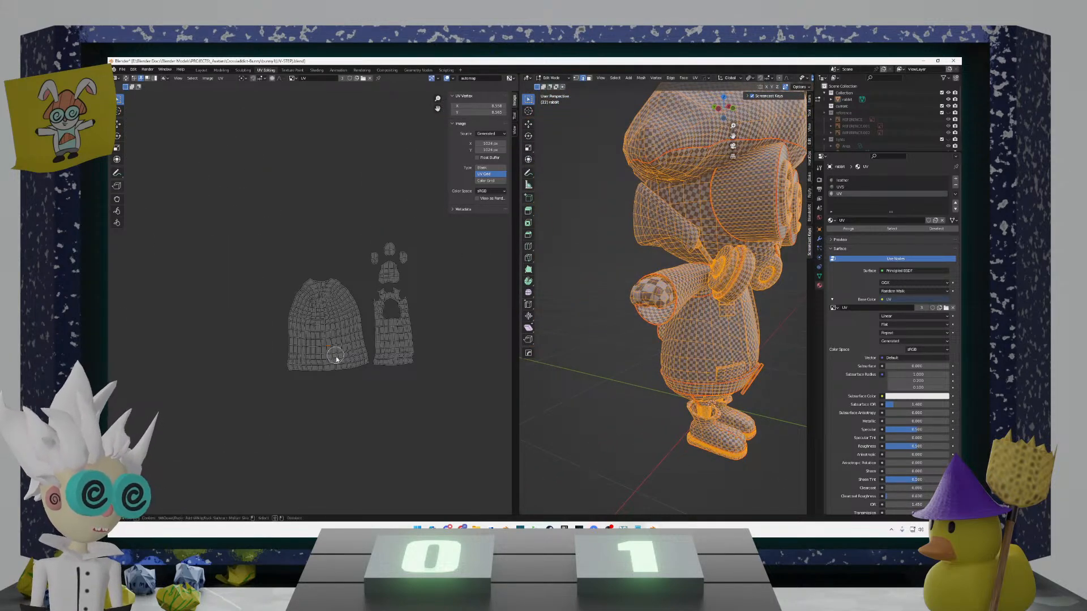
mouse_move(348, 362)
left_mouse_down()
mouse_move(365, 368)
mouse_move(358, 335)
mouse_move(347, 369)
mouse_move(320, 274)
mouse_move(310, 362)
left_mouse_up()
key("Escape")
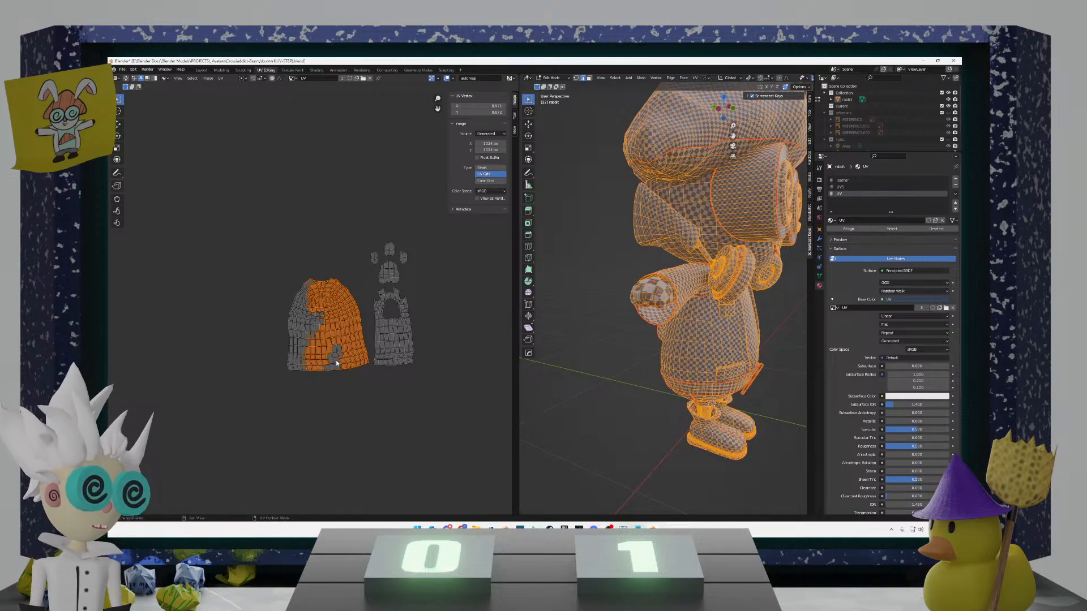
key("l")
key("g")
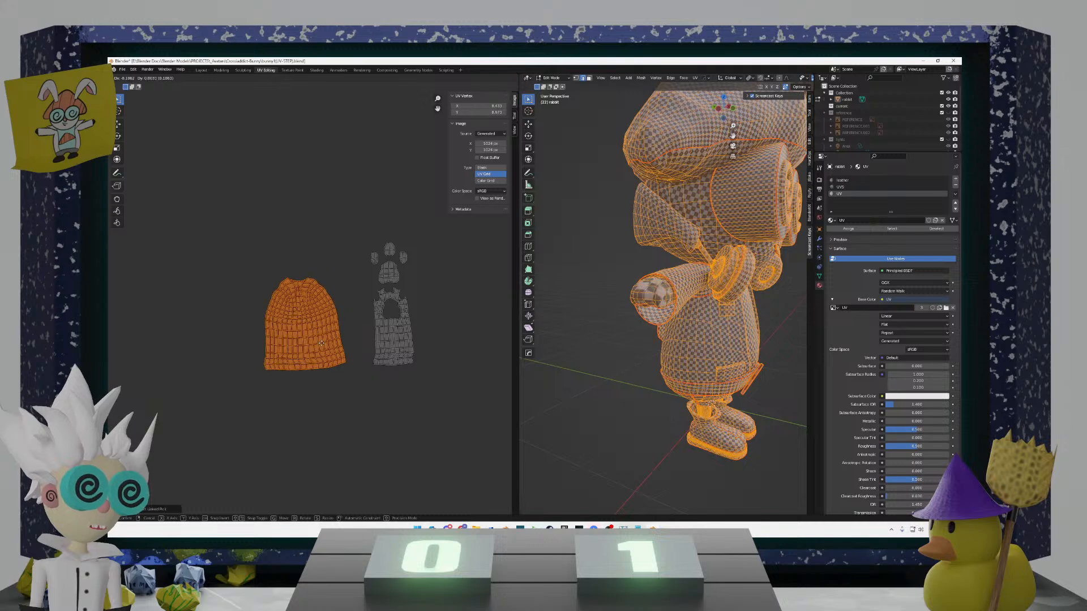
left_click(327, 348)
middle_click_drag(604, 343, 603, 313)
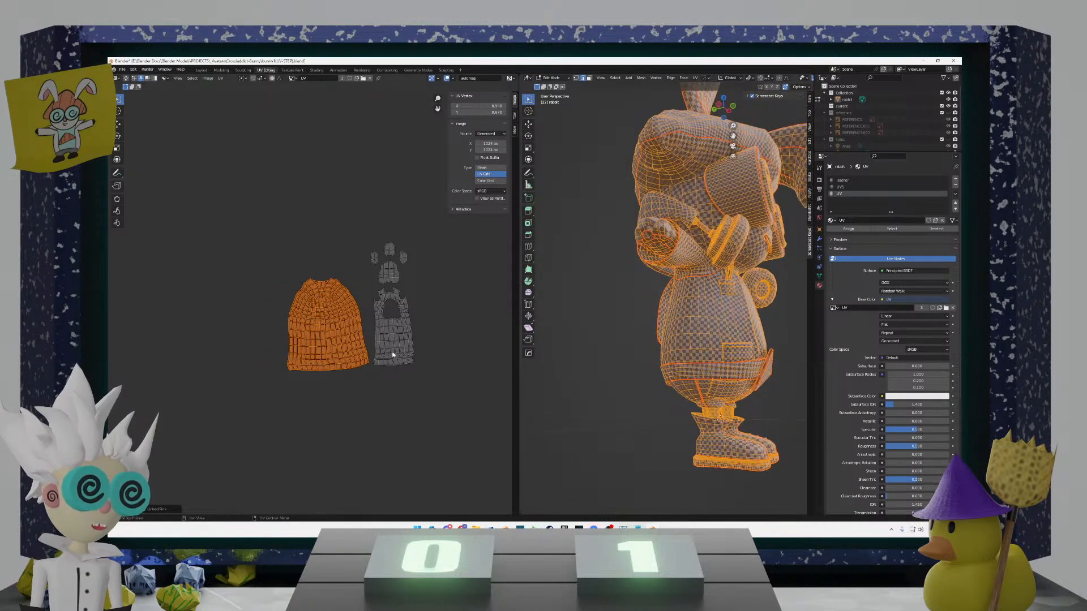
key("l")
key("g")
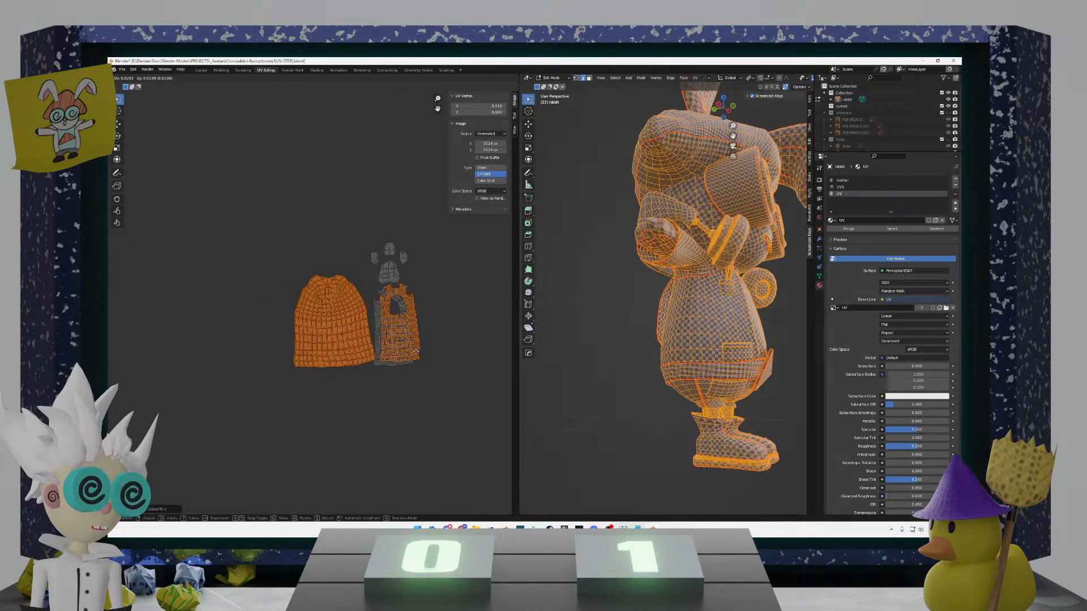
right_click(405, 355)
Step: Move the group of paw islands and paw print closer to the large body and clothing islands
scroll(634, 288, "up", 6)
middle_click_drag(634, 289, 682, 264)
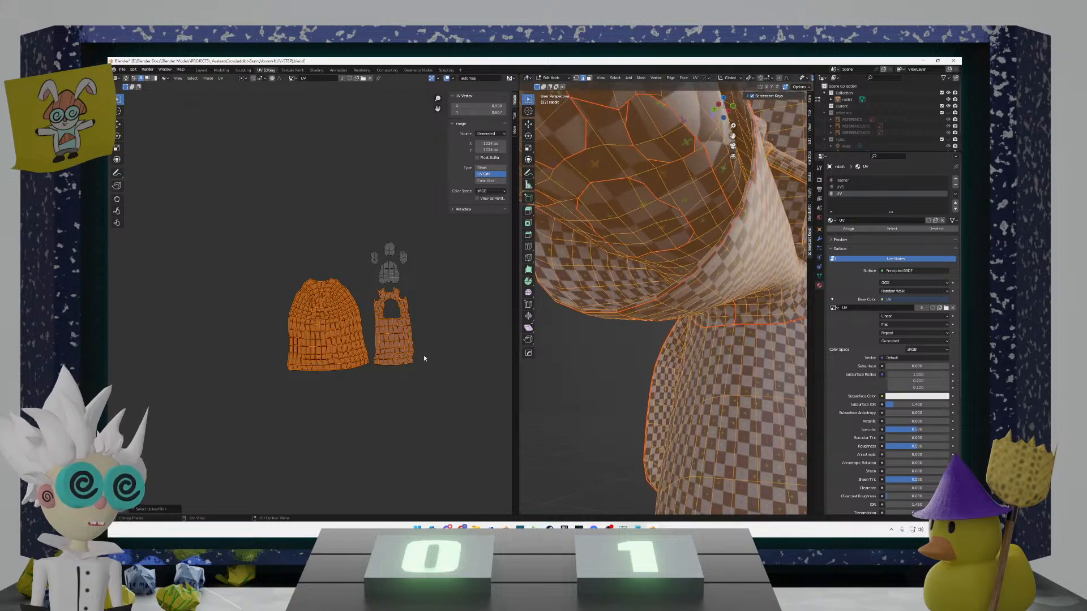
scroll(397, 269, "up", 4)
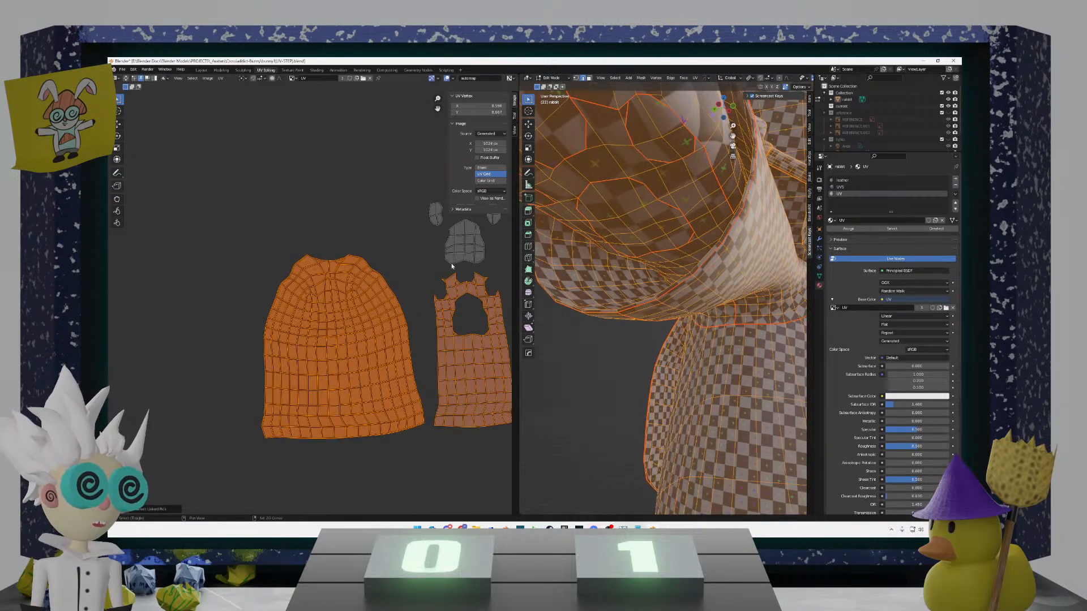
middle_click_drag(452, 266, 416, 288)
scroll(472, 297, "down", 5)
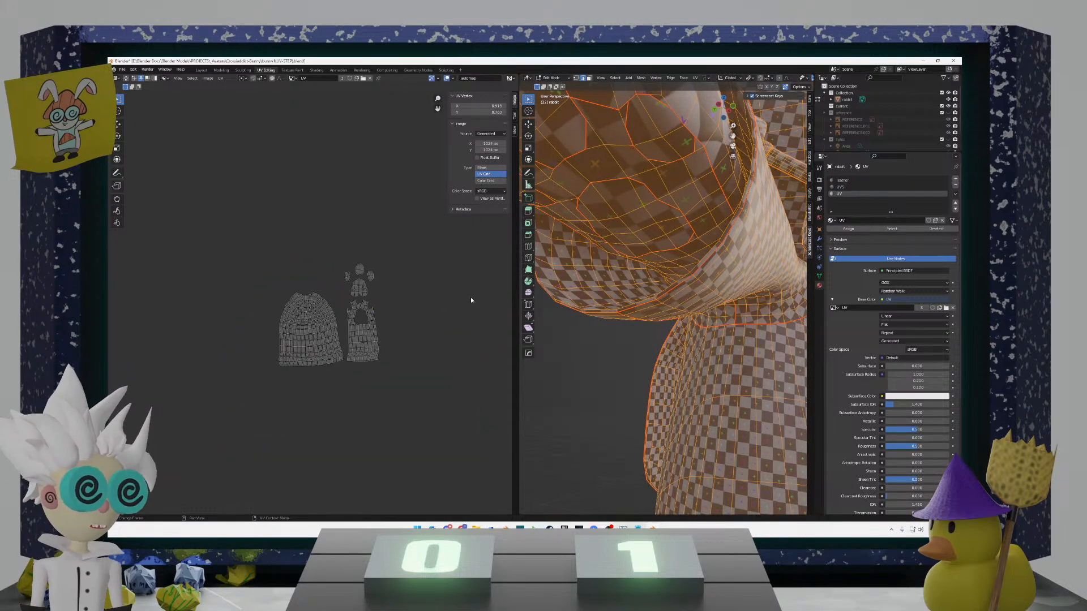
scroll(393, 287, "down", 3)
scroll(336, 299, "down", 3)
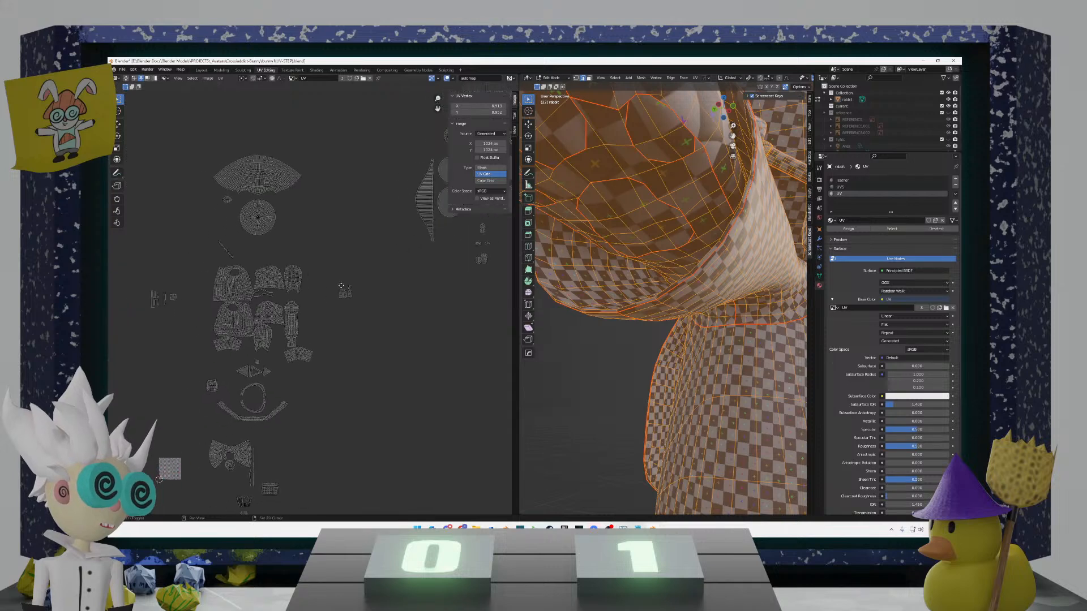
left_click(348, 293)
key("g")
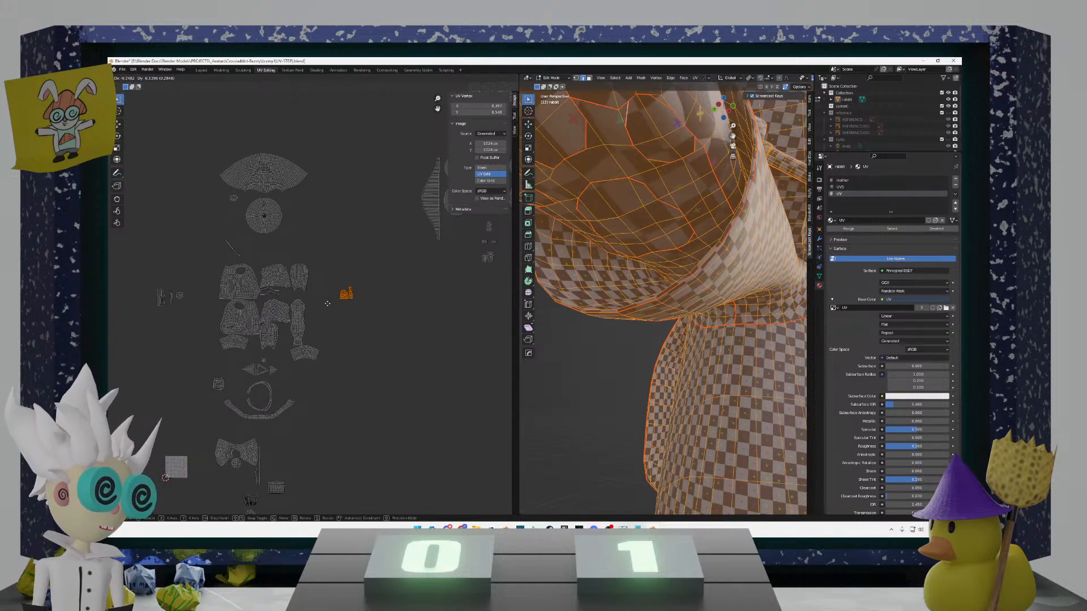
left_click(323, 308)
Step: Examine the rest of the UV layout for matching islands that are not yet stacked
middle_click_drag(444, 276, 265, 423, "shift")
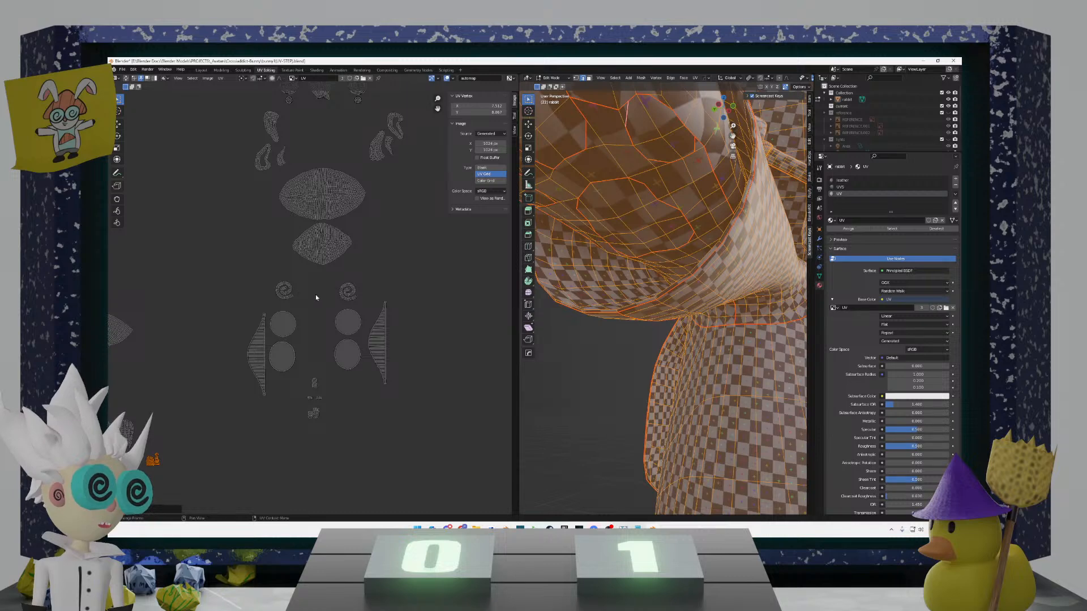
middle_click_drag(327, 270, 344, 429, "shift")
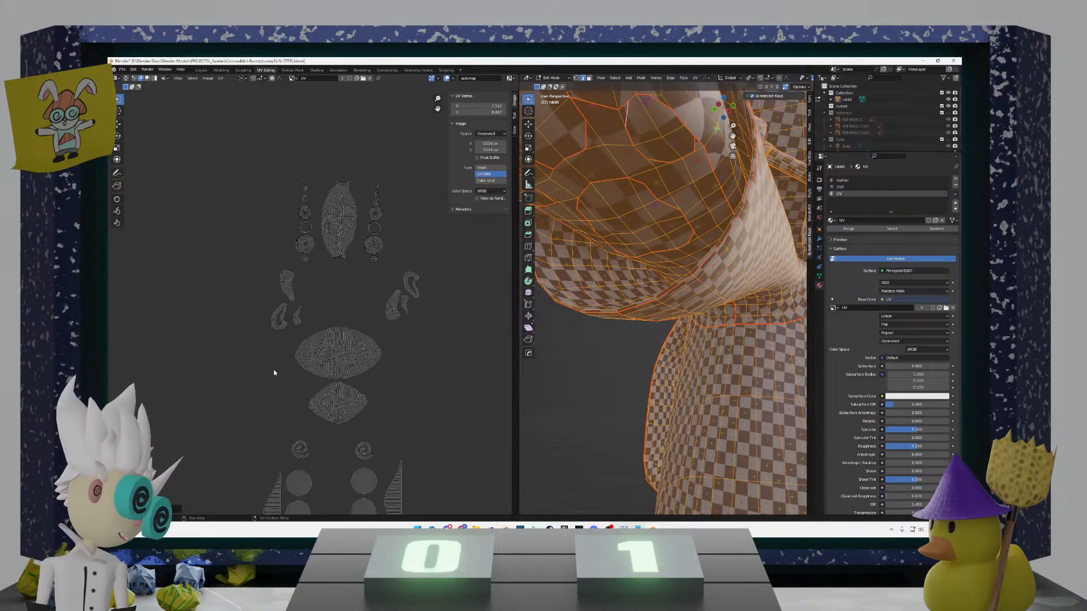
scroll(271, 371, "down", 4)
middle_click_drag(251, 411, 375, 259, "shift")
scroll(285, 364, "up", 4)
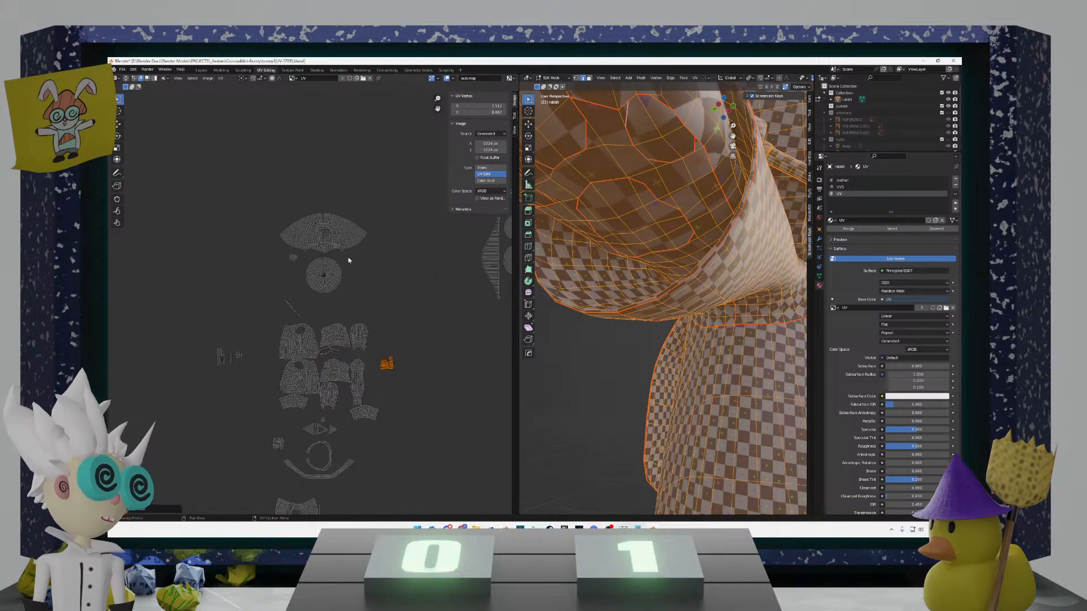
scroll(311, 311, "up", 3)
middle_click_drag(343, 335, 316, 222, "shift")
middle_click_drag(350, 428, 354, 397, "shift")
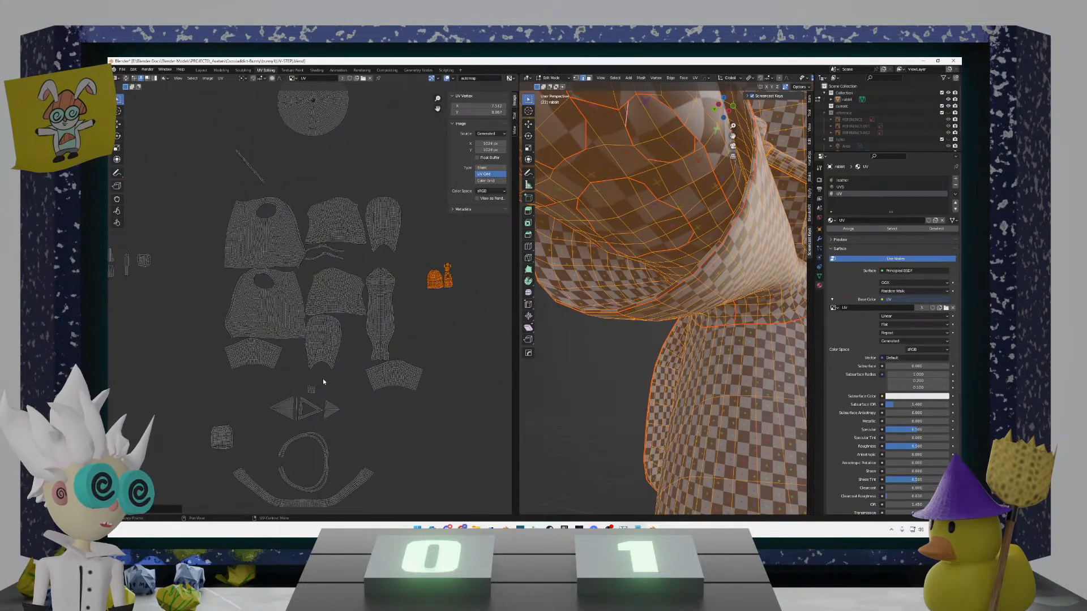
scroll(317, 377, "up", 2)
scroll(388, 395, "down", 6)
scroll(316, 388, "up", 4)
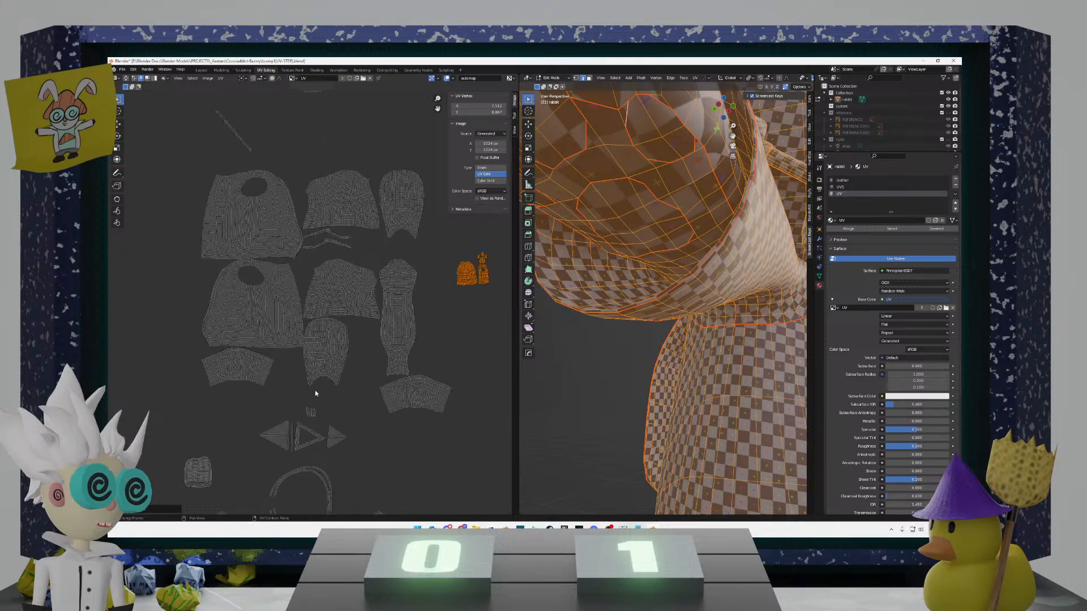
Step: Move the outlying curved band island onto the matching curved band below the large armhole panel
left_click(407, 400)
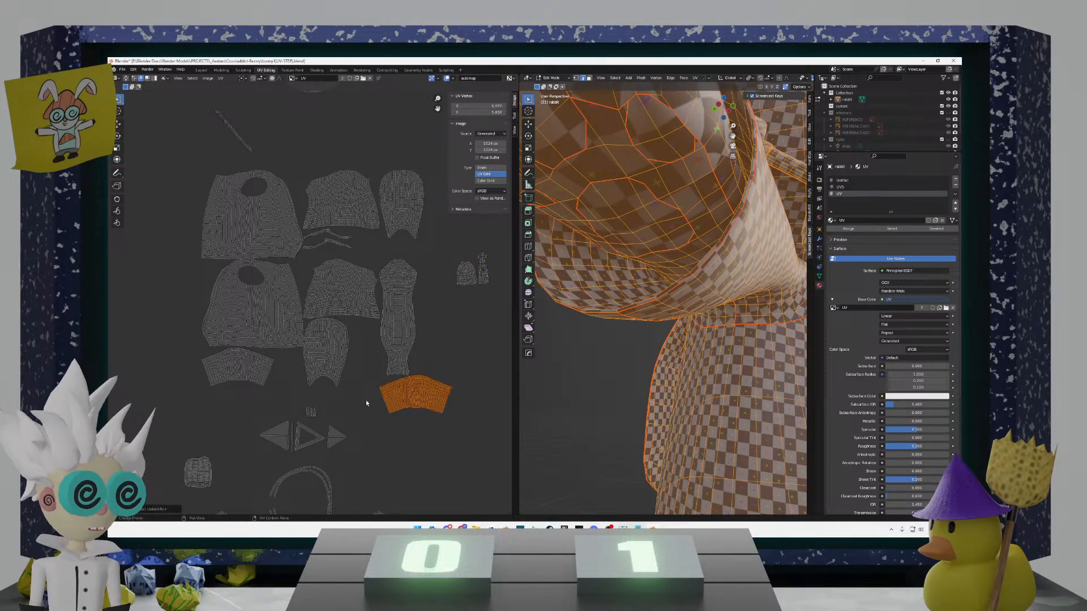
key("g")
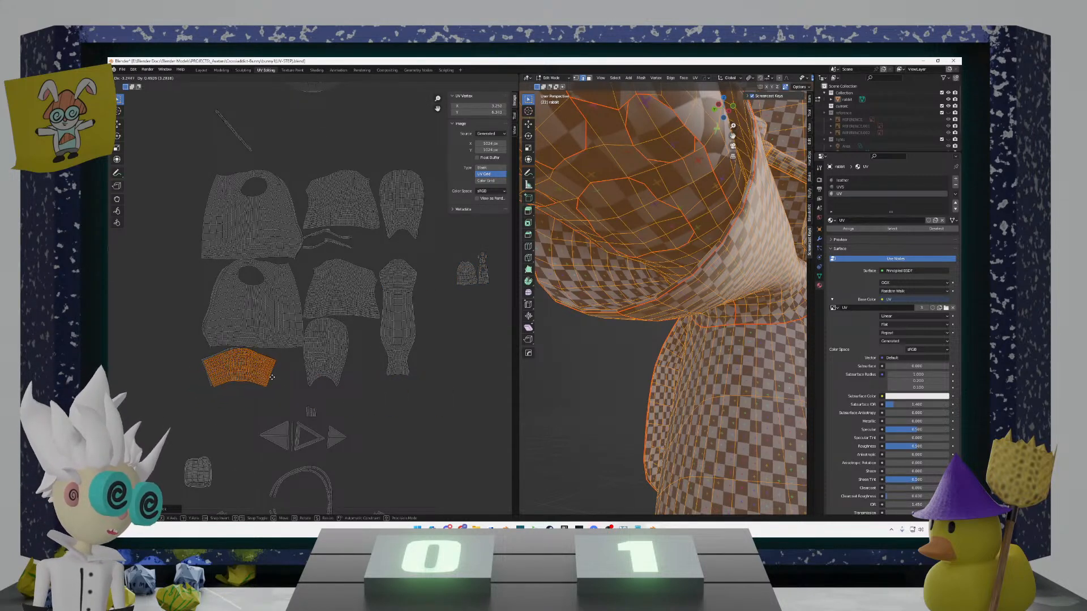
left_click(275, 376)
scroll(283, 353, "up", 3)
middle_click_drag(316, 331, 346, 312)
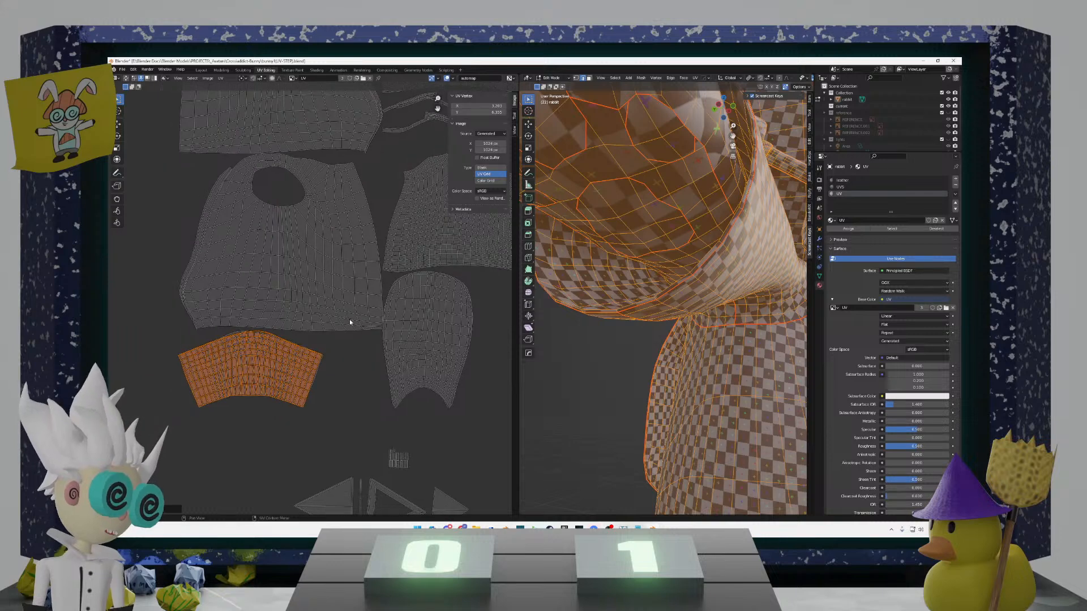
Step: Mirror the curved band horizontally with a scale of -1 and align it exactly over its matching island
type("s-1")
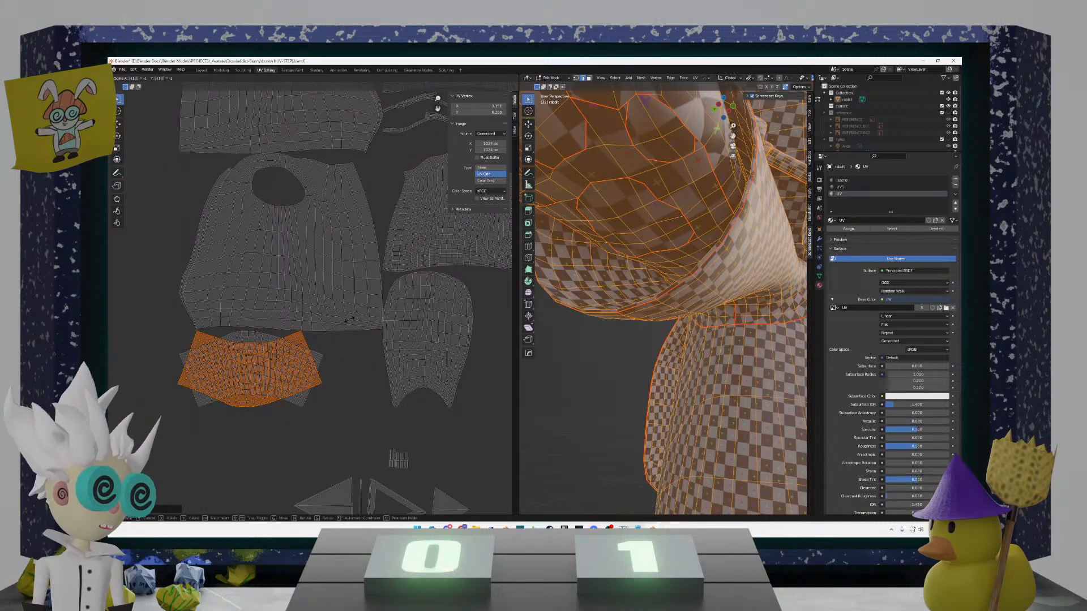
key("Return")
key("g")
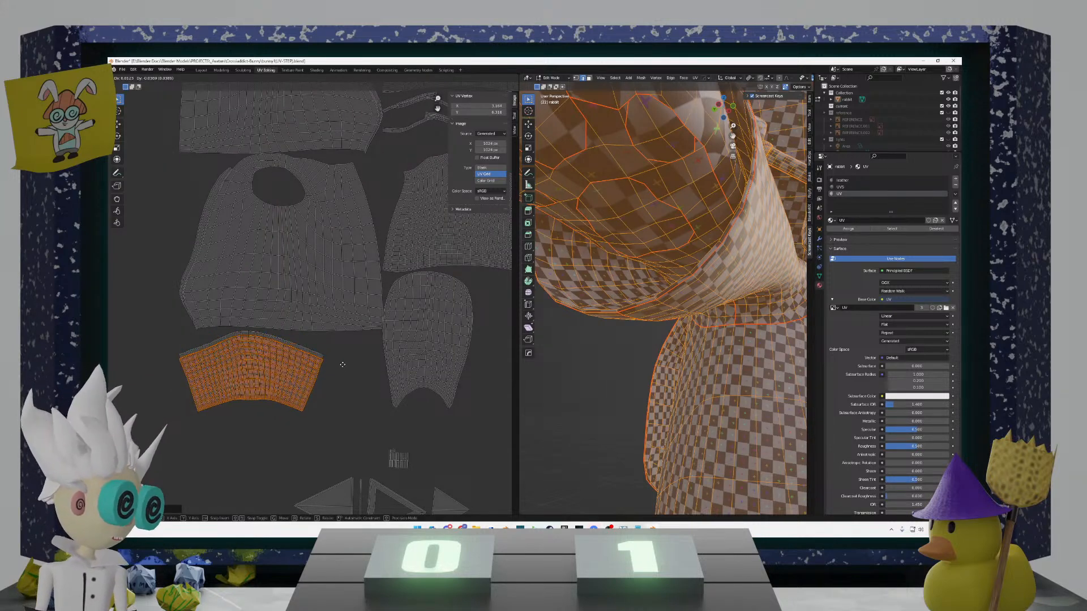
left_click(342, 332)
scroll(326, 363, "down", 3)
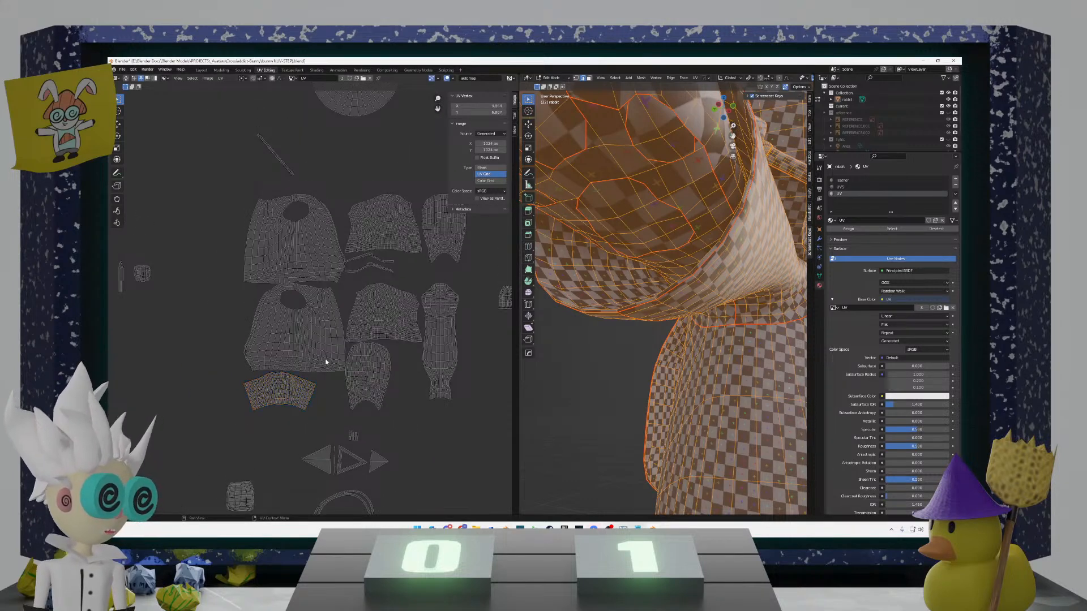
left_click(325, 362)
key("g")
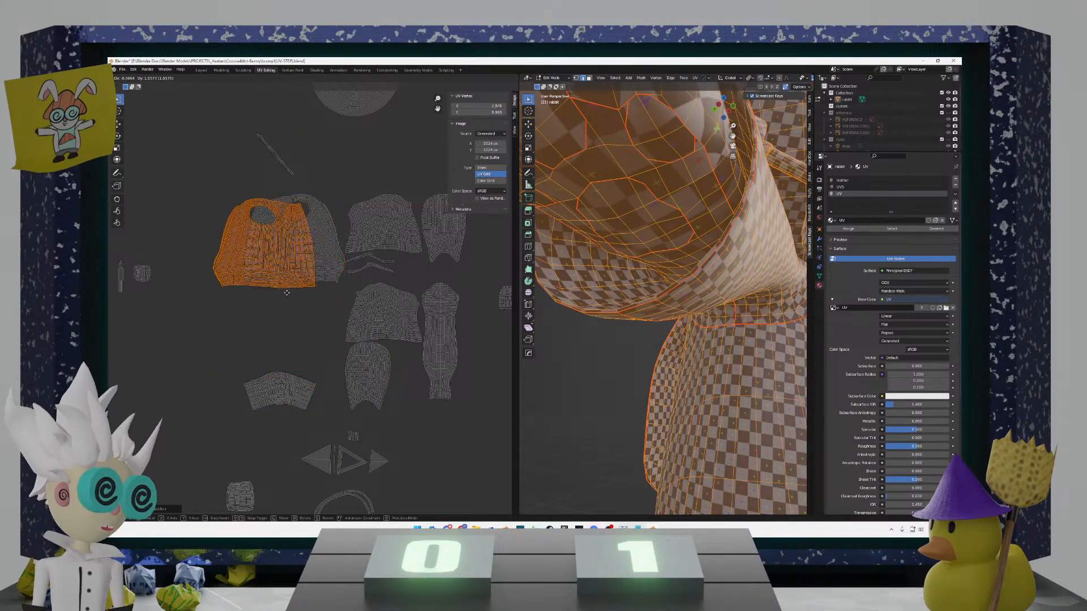
left_click(316, 378)
key("alt+a")
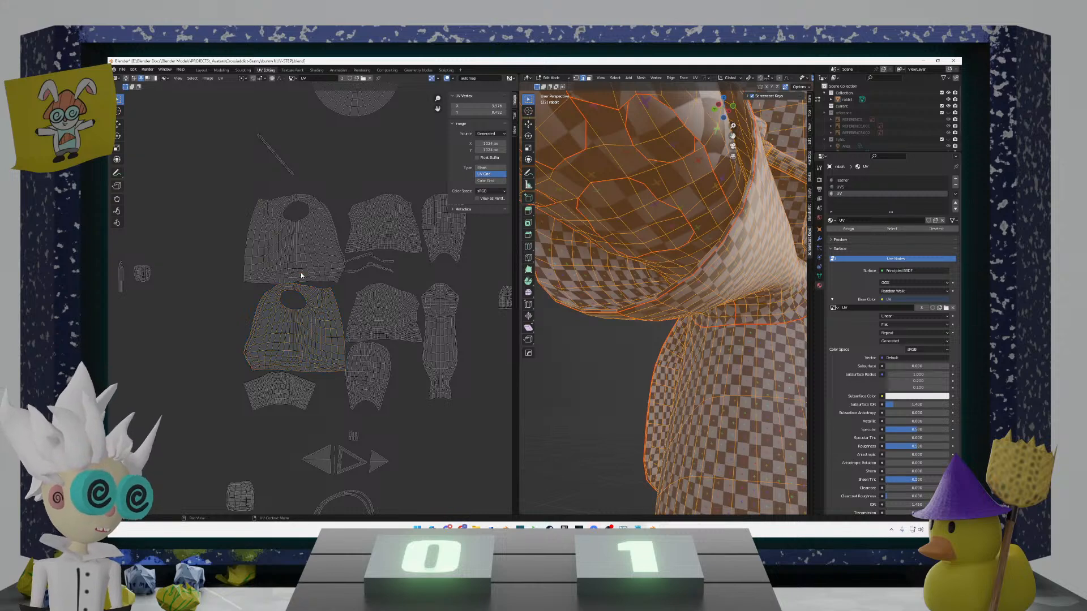
Step: Select the upper of the two large panels with an armhole and mirror it horizontally
left_click(300, 274)
key("g")
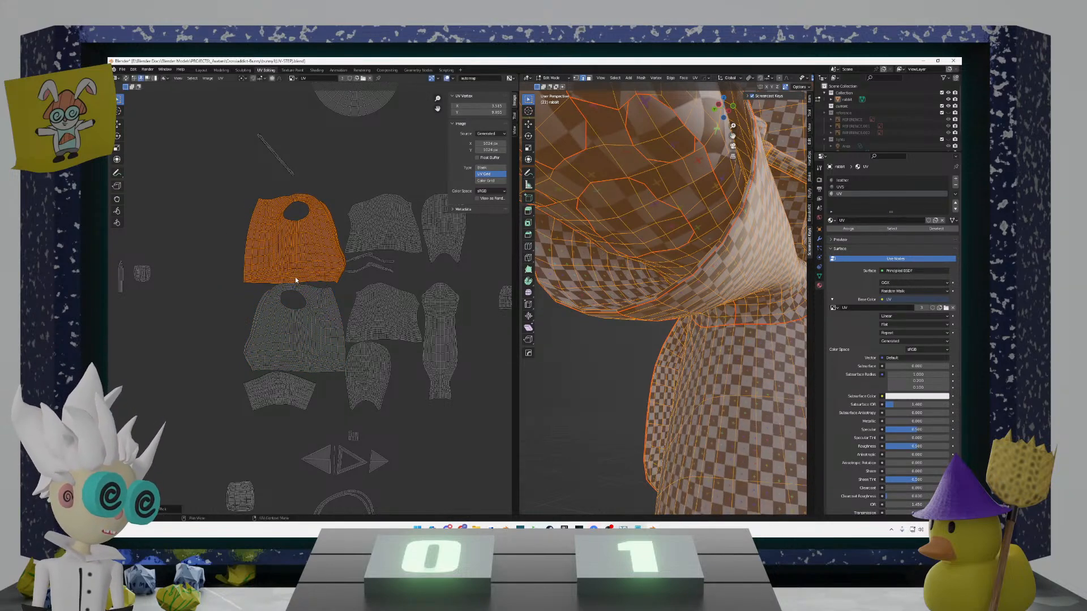
left_click(295, 277)
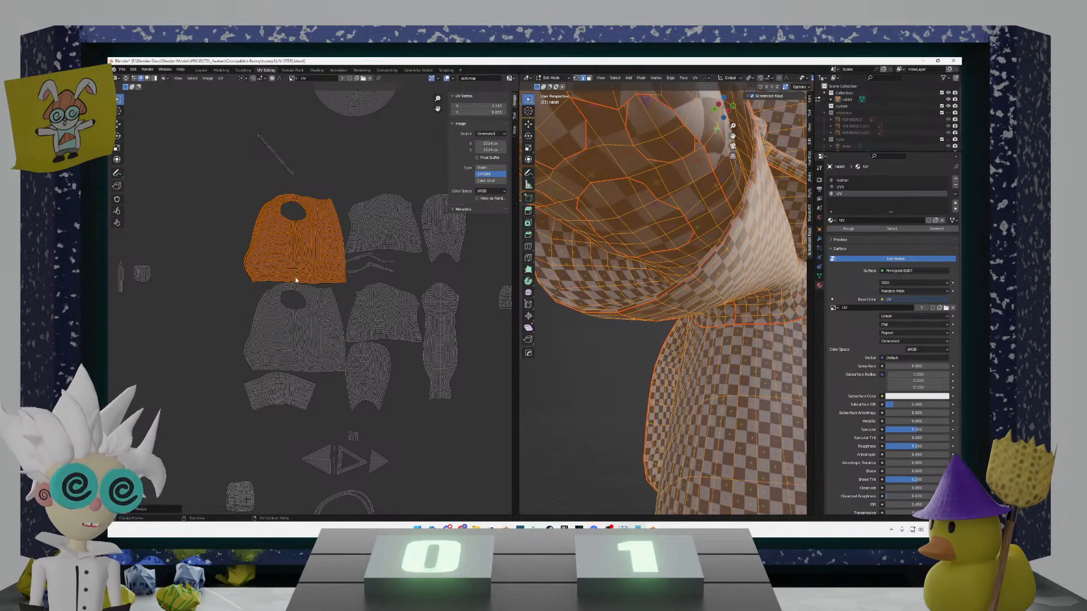
Step: Move the mirrored armhole panel down onto the matching lower panel and align the two islands exactly
key("g")
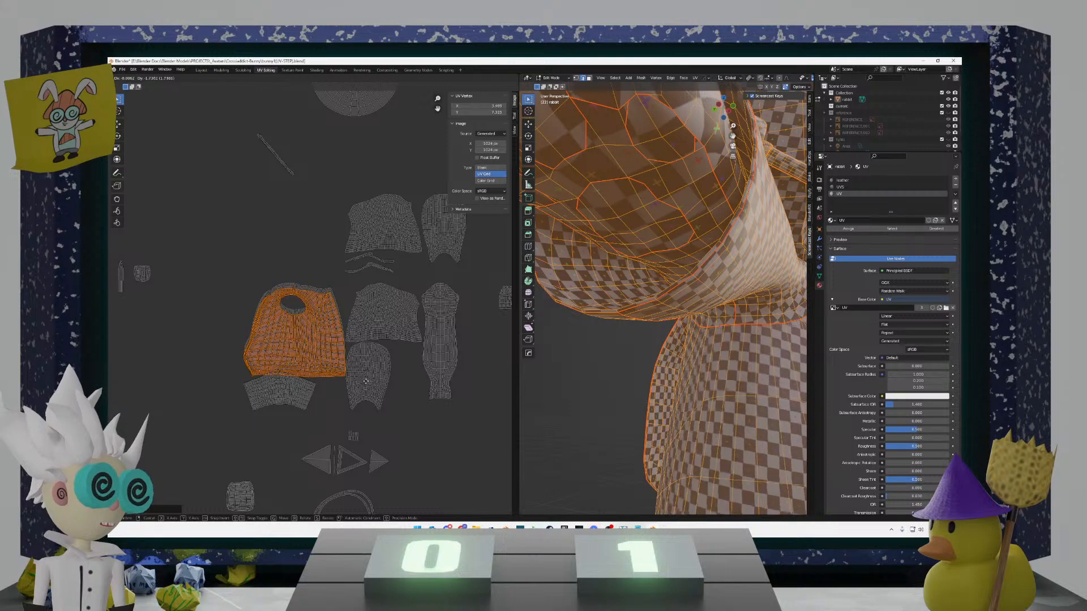
left_click(368, 339)
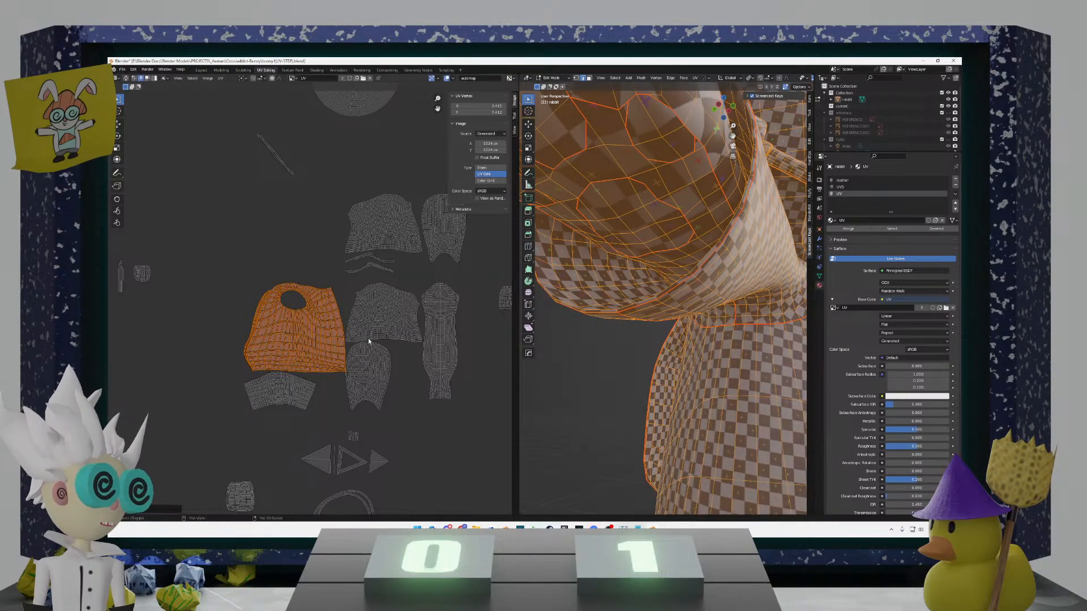
scroll(301, 349, "up", 4)
key("g")
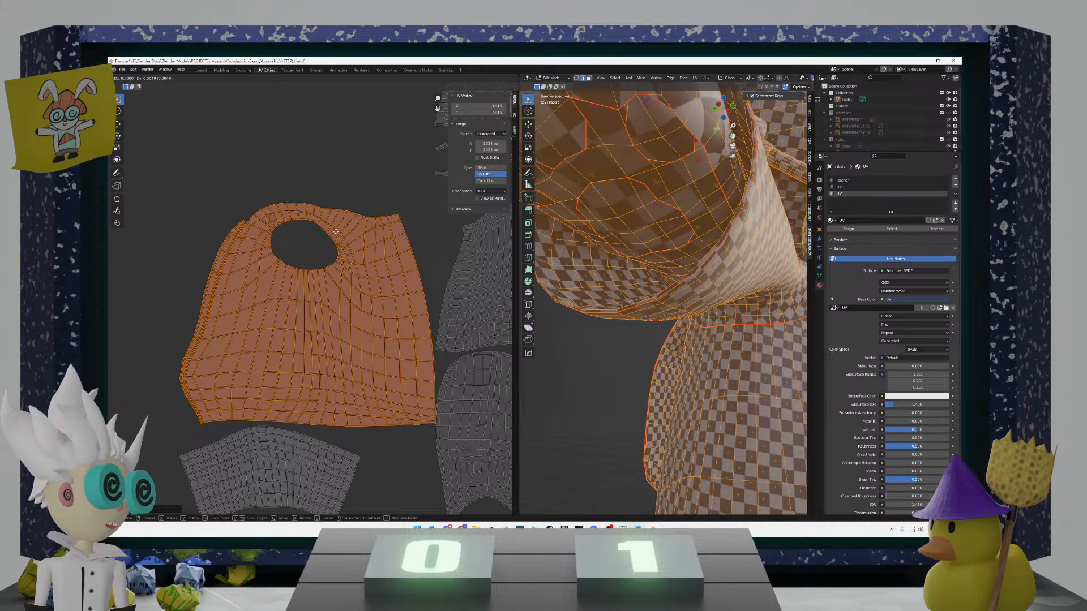
left_click(335, 233)
scroll(333, 264, "down", 4)
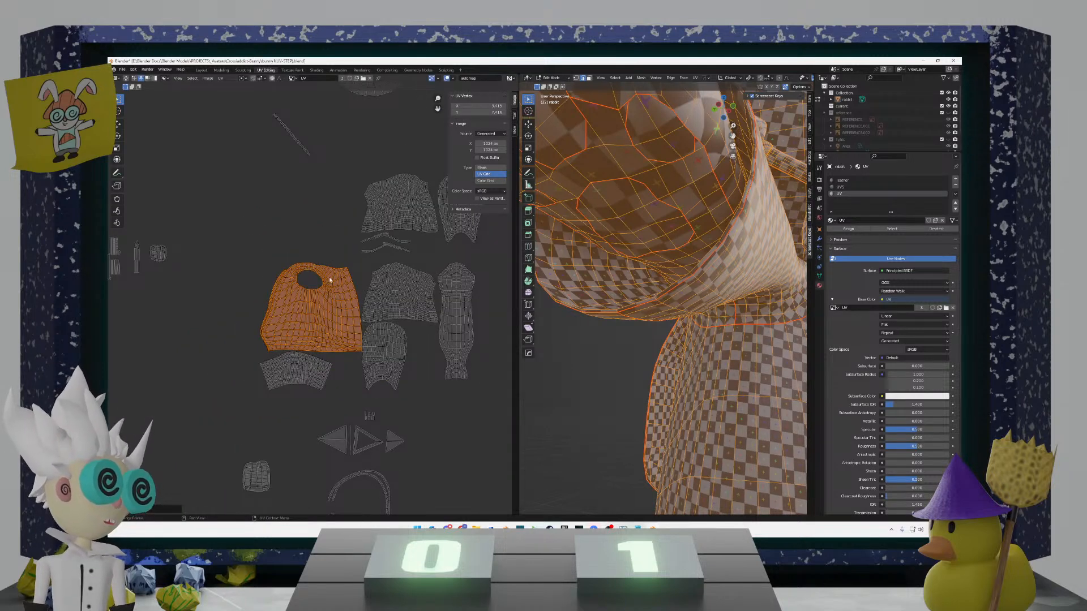
Step: Shift the stacked armhole panels slightly to the left, leaving a gap to the neighbouring panels
key("g")
left_click(337, 325)
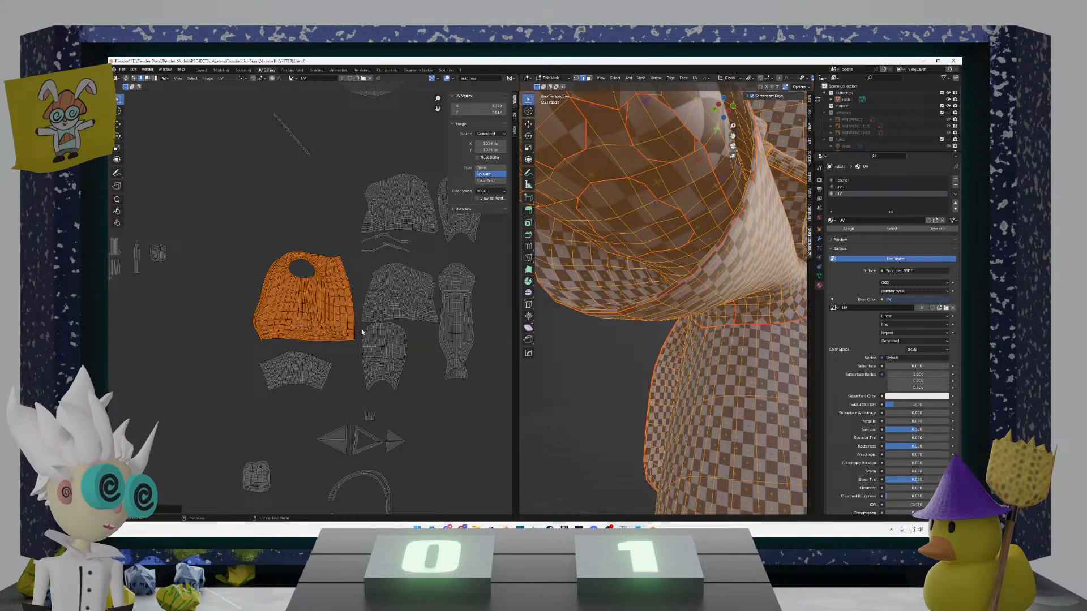
key("g")
left_click(342, 336)
scroll(342, 336, "down", 5)
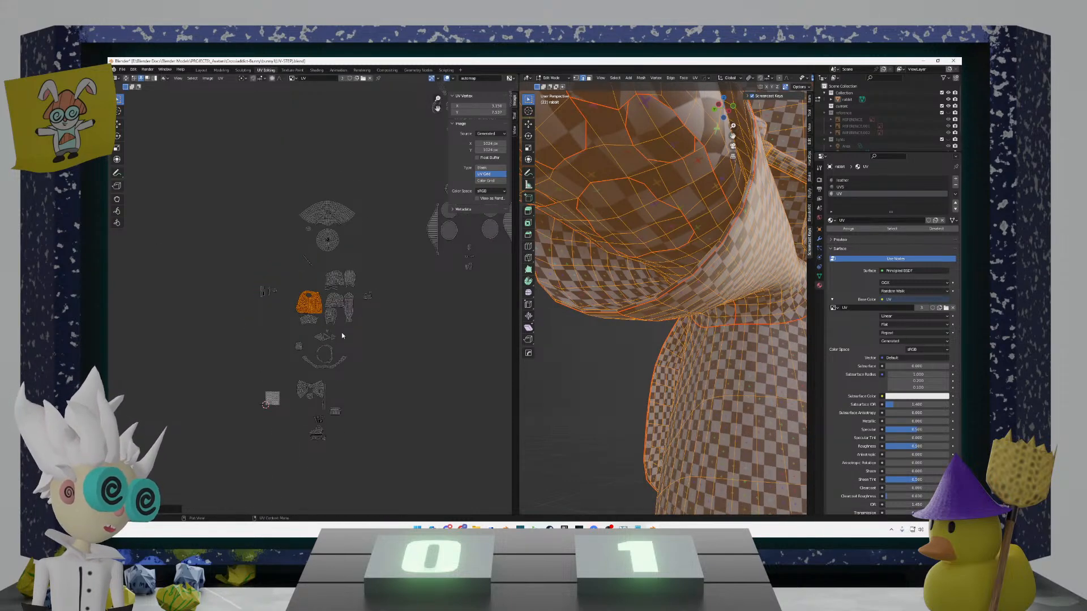
scroll(342, 335, "up", 5)
scroll(342, 336, "up", 1)
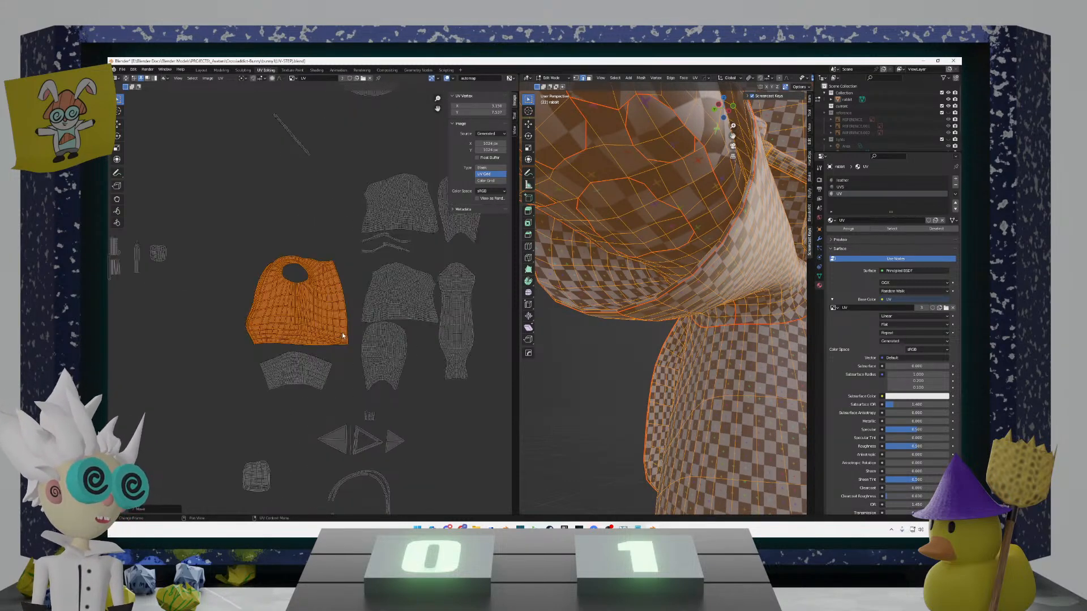
scroll(365, 334, "up", 1)
middle_click_drag(432, 307, 331, 339)
left_click(331, 338)
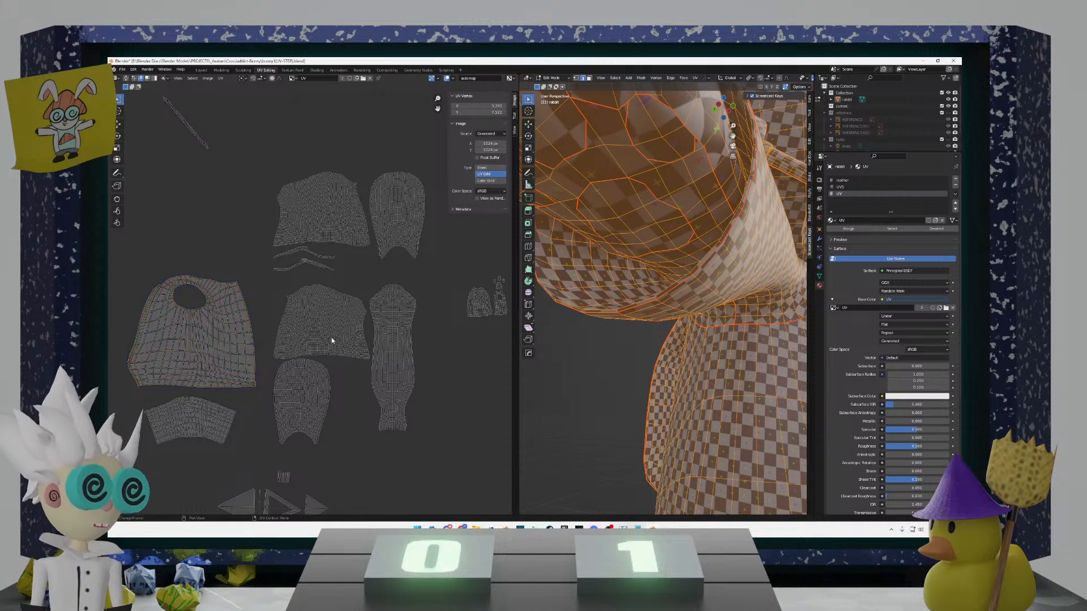
key("l")
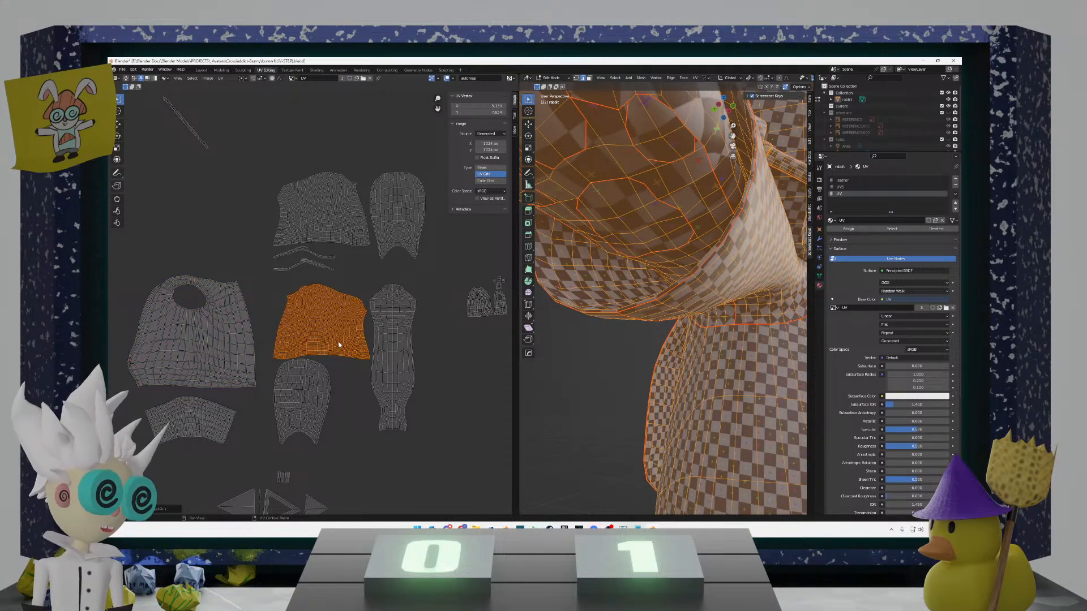
key("1")
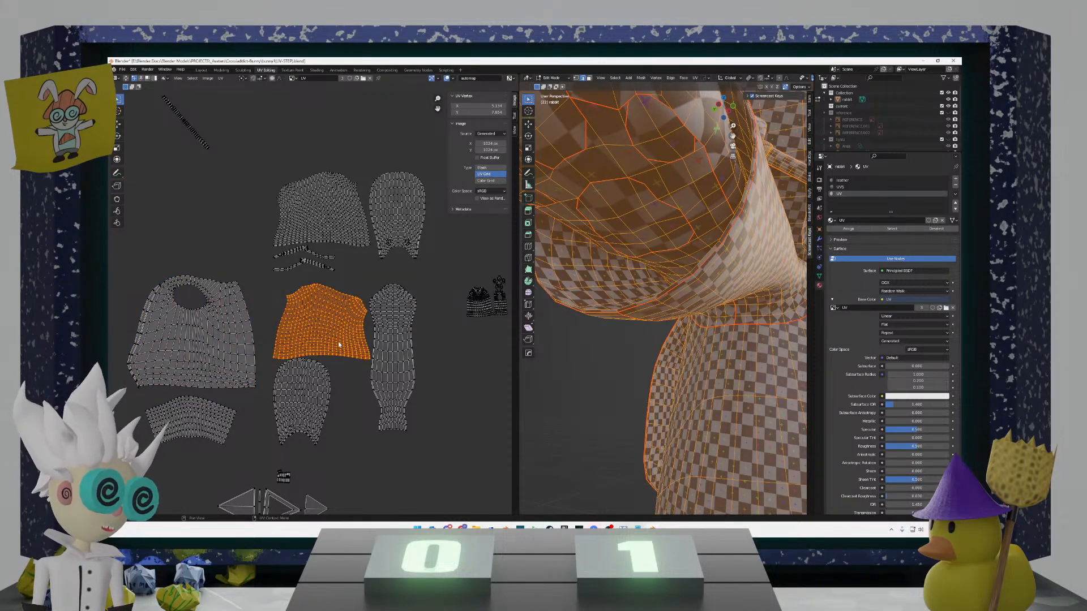
left_click(436, 376)
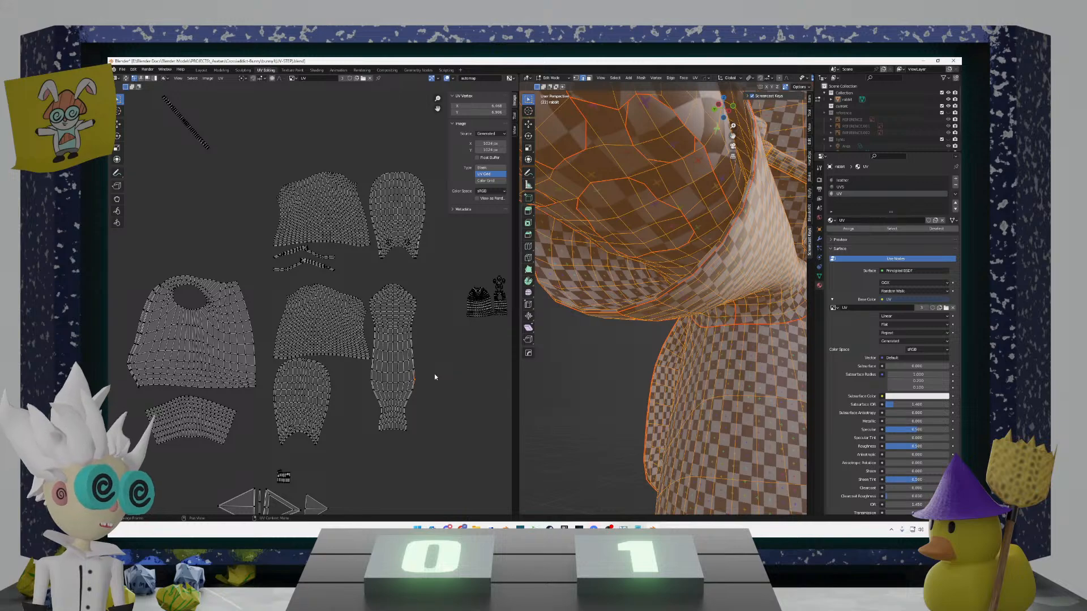
key("2")
key("1")
key("2")
Step: Move the lower wide panel without an armhole up onto its matching panel above the thin curved strips
scroll(318, 350, "up", 1)
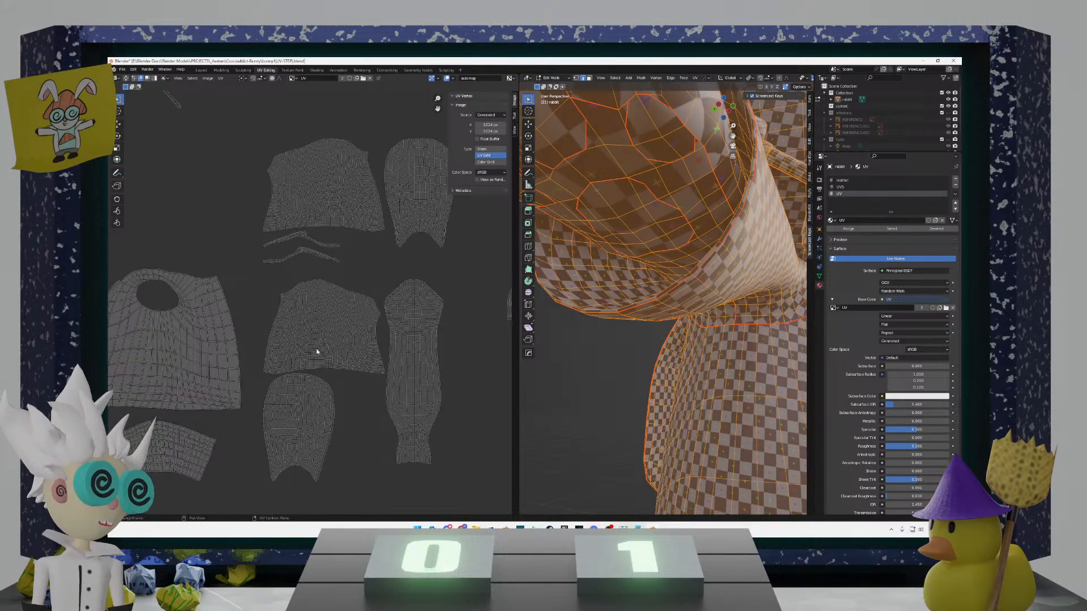
scroll(330, 365, "up", 2)
key("l")
key("g")
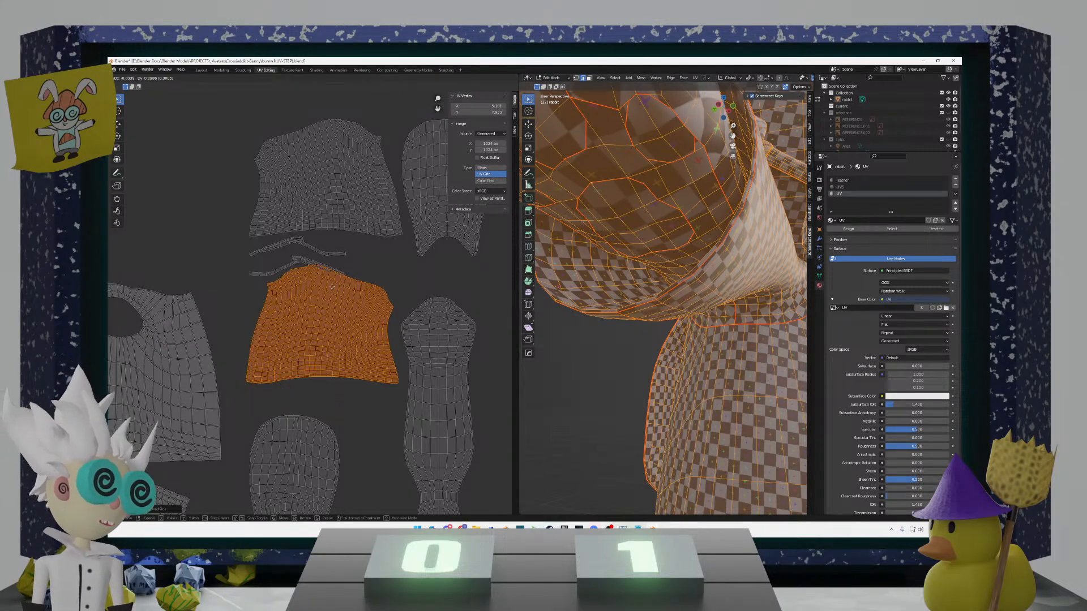
left_click(345, 195)
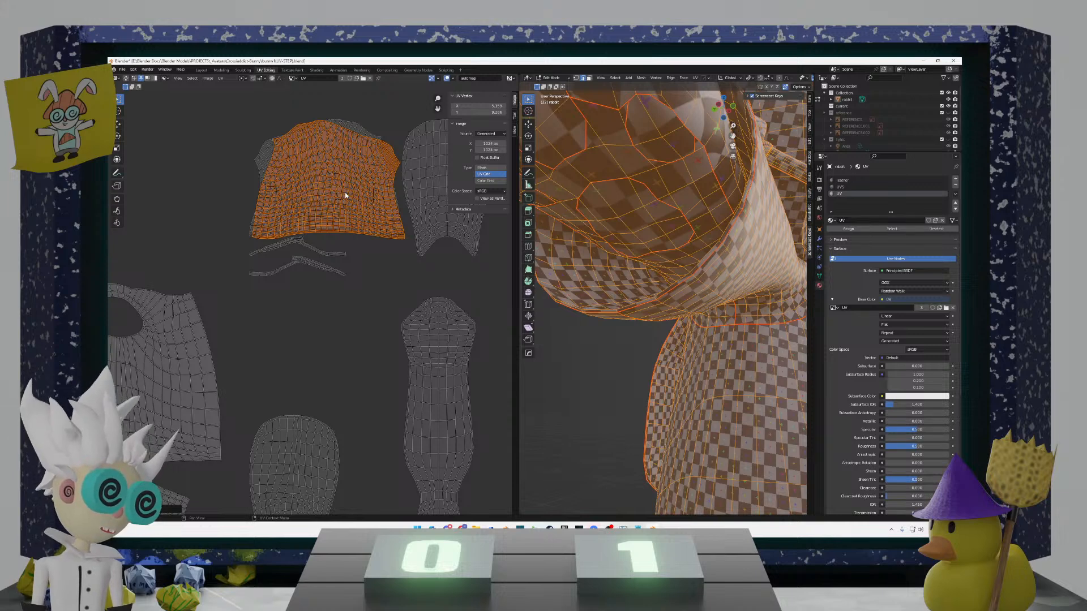
Step: Mirror the moved wide panel along the X axis, align it exactly over its matching island, and deselect it
key("ctrl+m")
key("x")
left_click(345, 195)
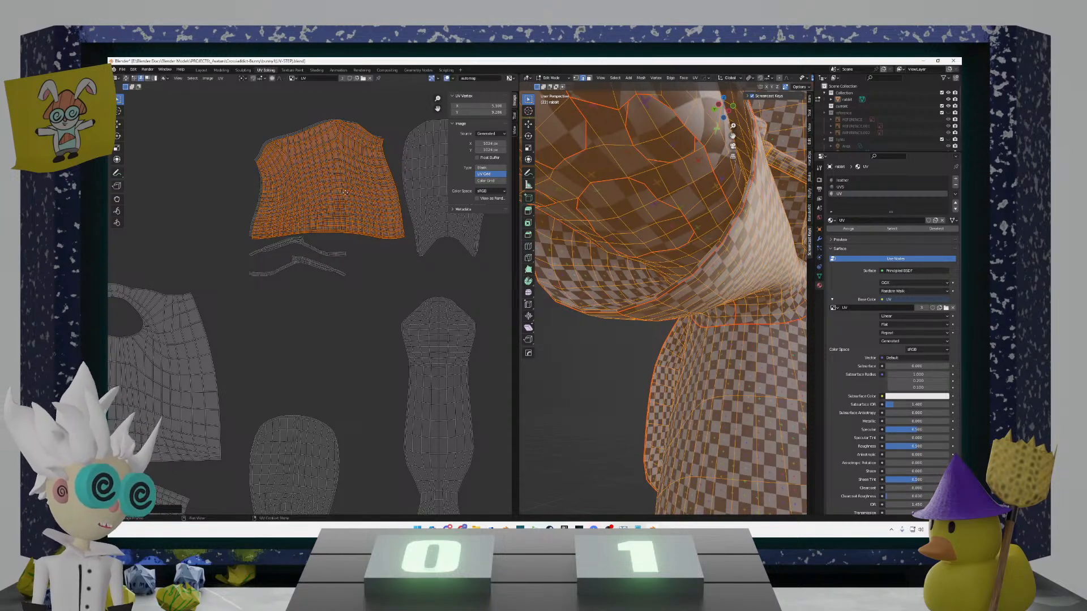
key("g")
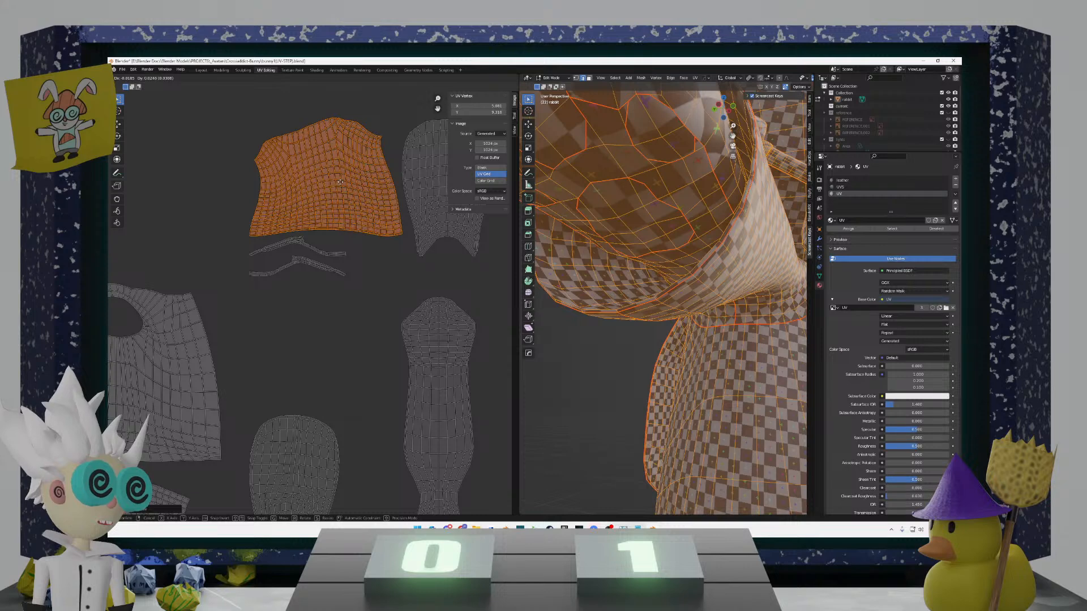
left_click(339, 188)
left_click(369, 309)
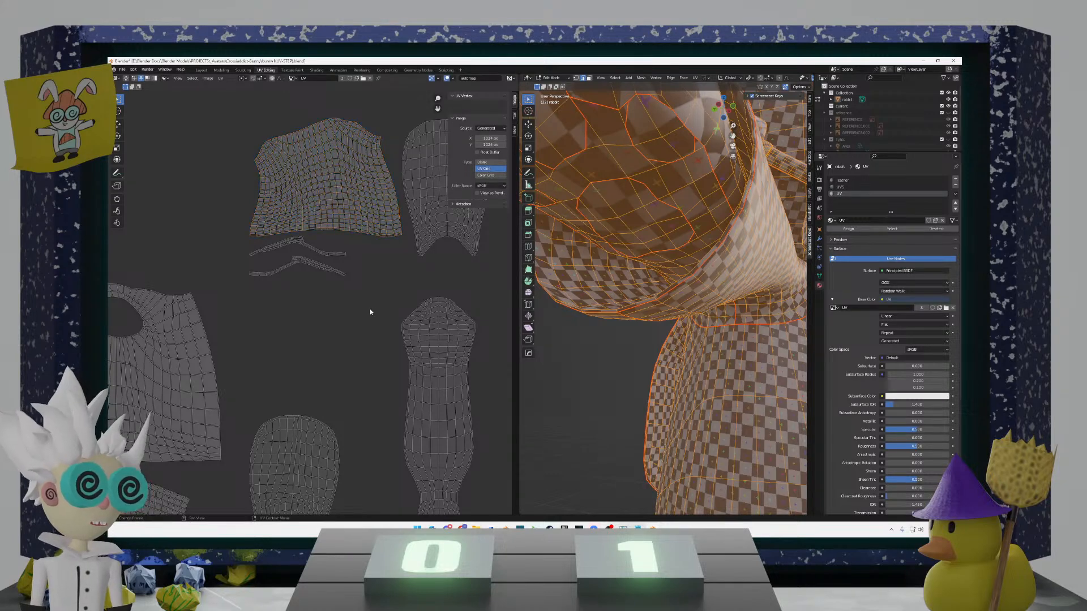
scroll(368, 315, "down", 5)
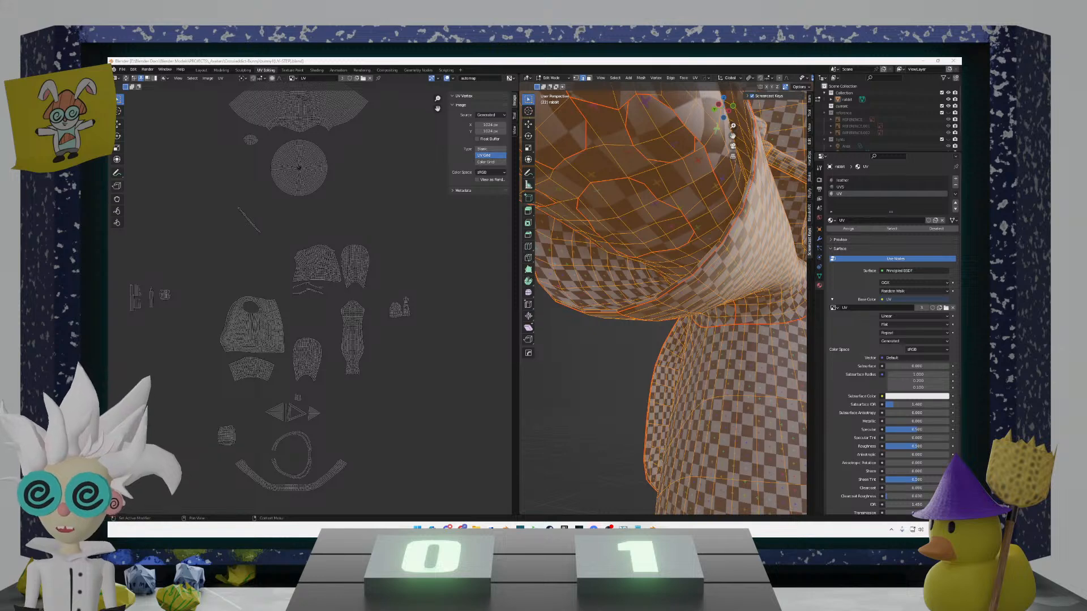
left_click(496, 379)
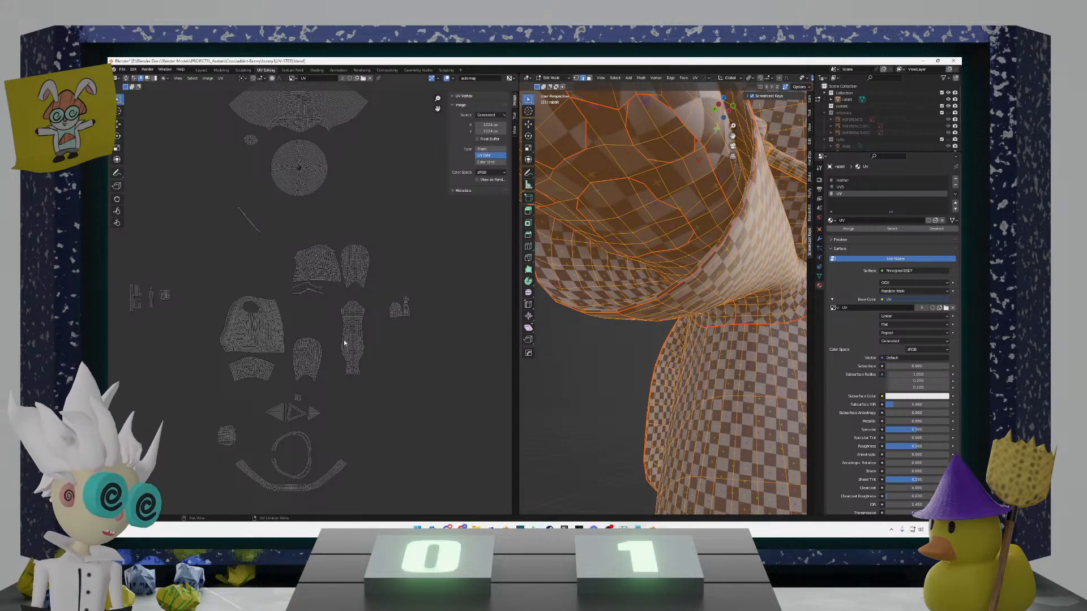
middle_click_drag(344, 339, 388, 440)
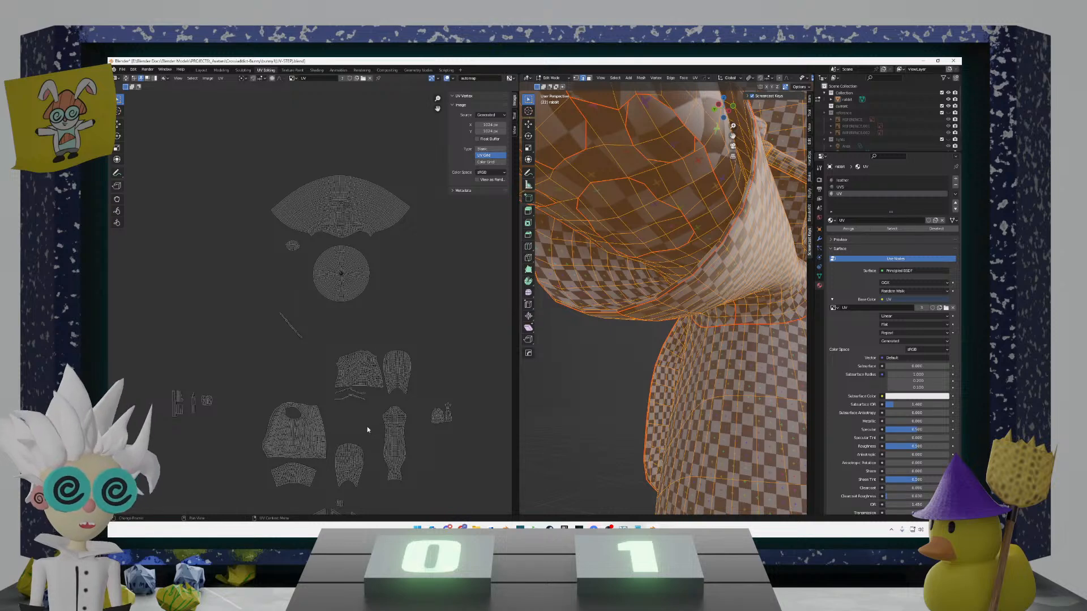
left_click(200, 70)
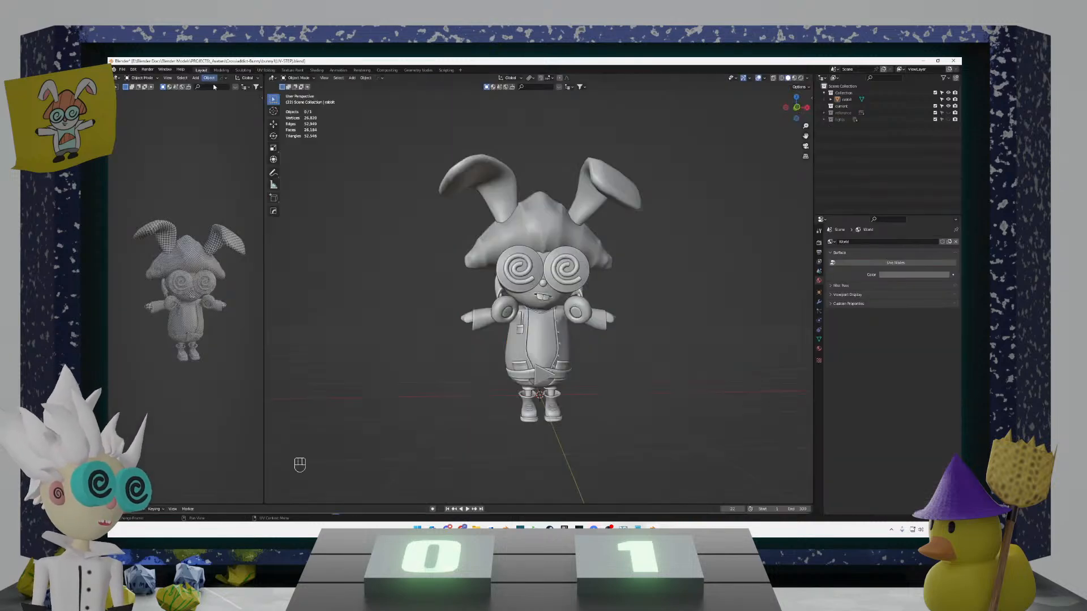
key("space")
key("space")
key("space")
key("space")
key("space")
key("space")
key("f")
key("d")
key("v")
key("s")
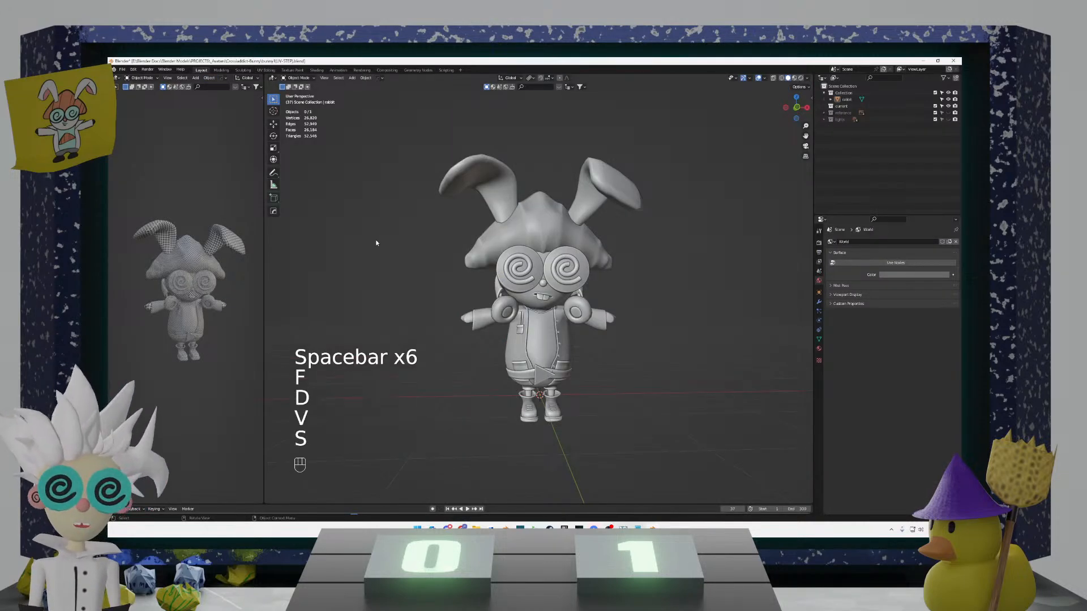
key("d")
key("v")
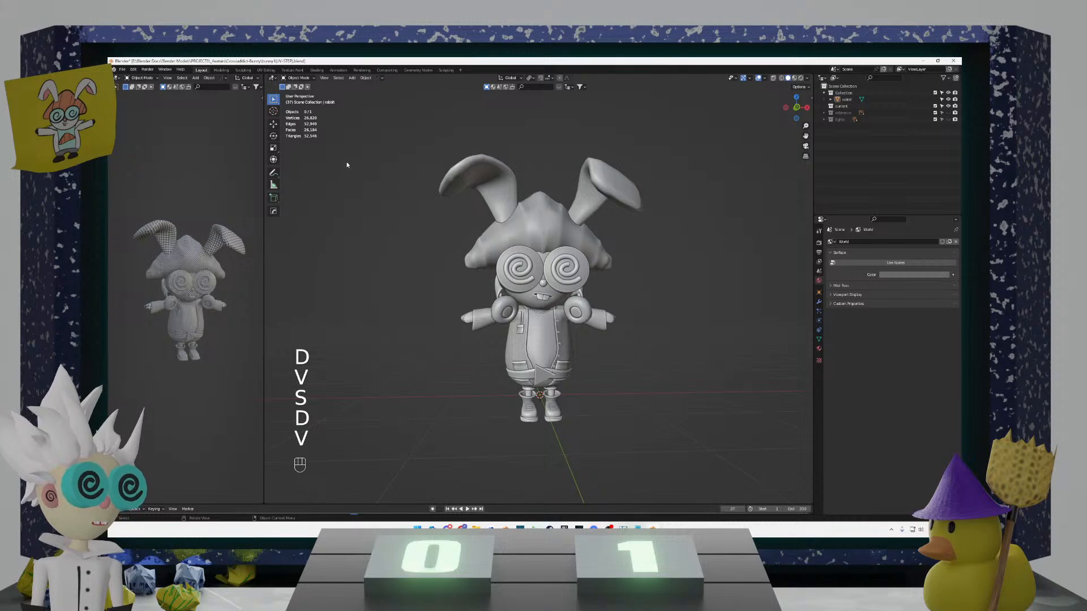
mouse_move(475, 505)
left_mouse_down()
mouse_move(492, 489)
mouse_move(492, 506)
left_mouse_up()
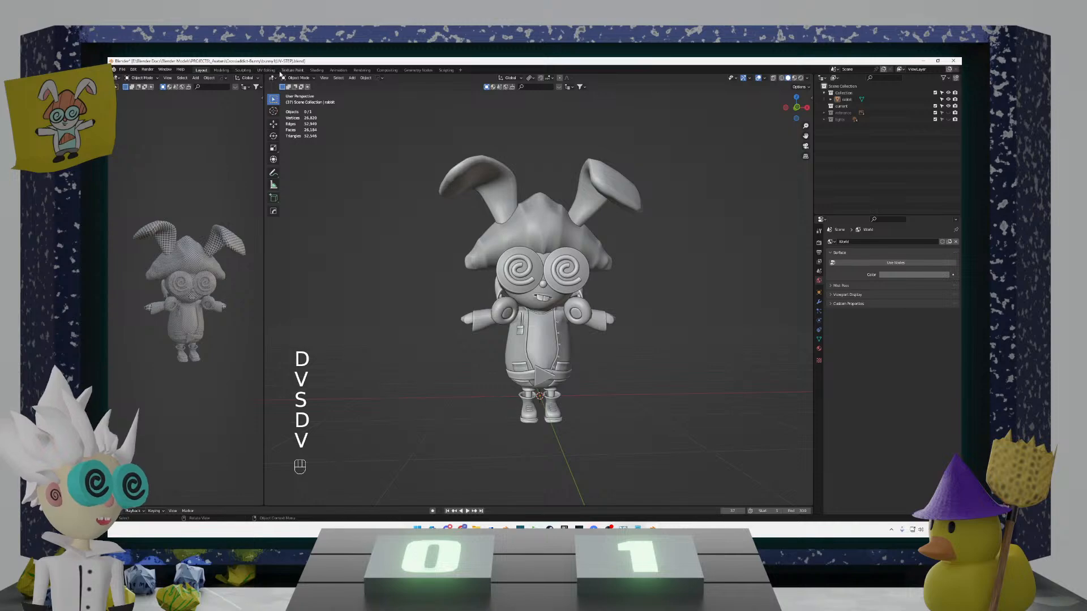
Step: Return to the UV editing workspace and examine the rabbit's fan-shaped and circular UV islands and the overall layout
left_click(266, 70)
scroll(359, 249, "up", 3)
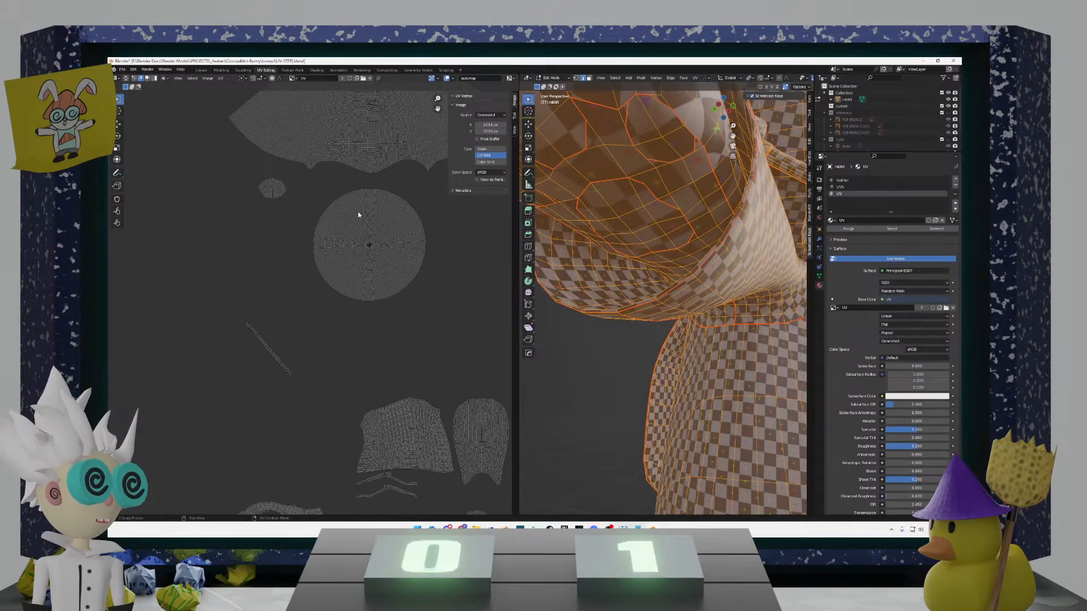
scroll(317, 308, "down", 5)
scroll(318, 307, "up", 8)
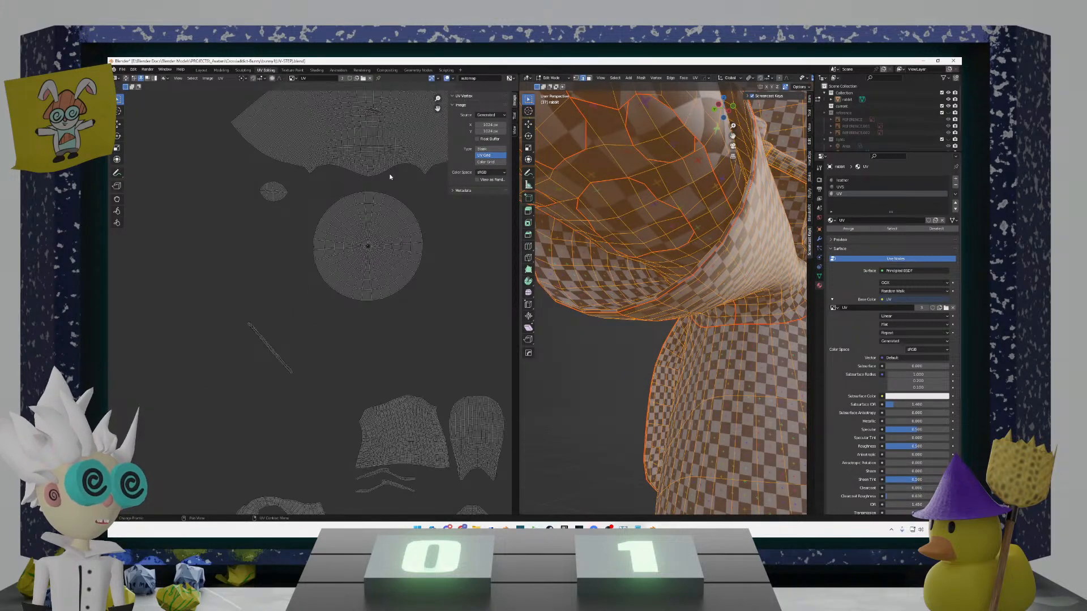
scroll(351, 273, "up", 10)
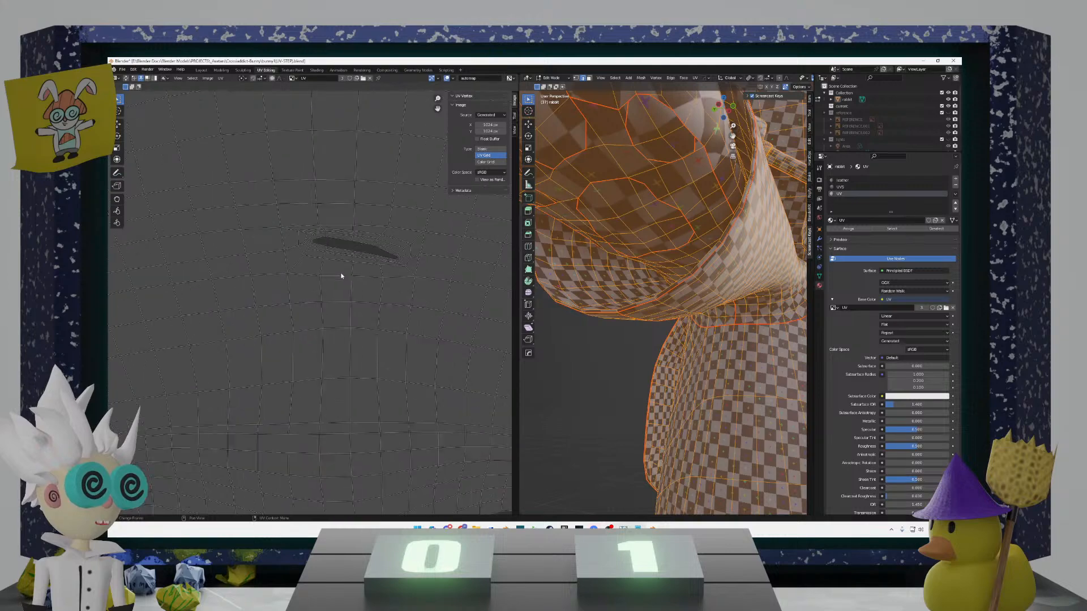
scroll(356, 250, "down", 10)
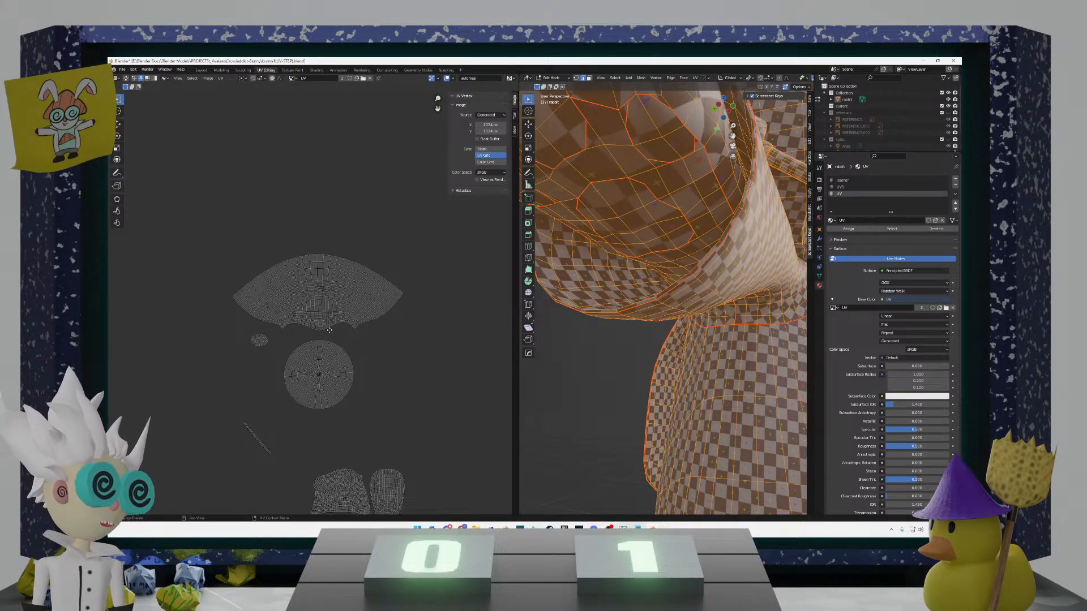
middle_click_drag(335, 312, 335, 256)
scroll(336, 259, "down", 3)
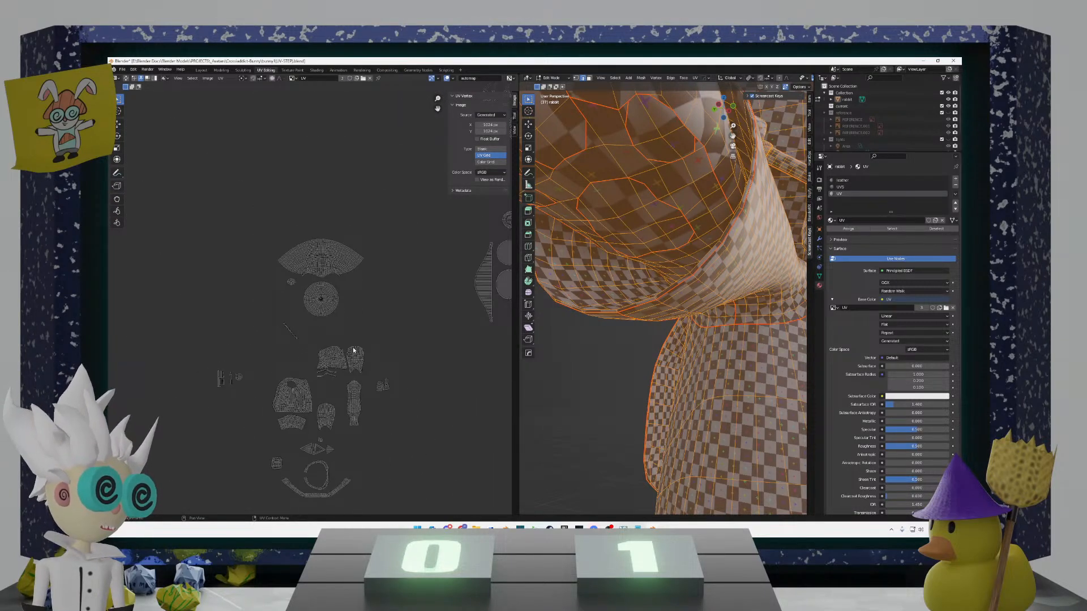
Step: Select the thin diagonal strip island in the UV layout and try moving it
scroll(310, 307, "up", 3)
scroll(311, 304, "up", 8)
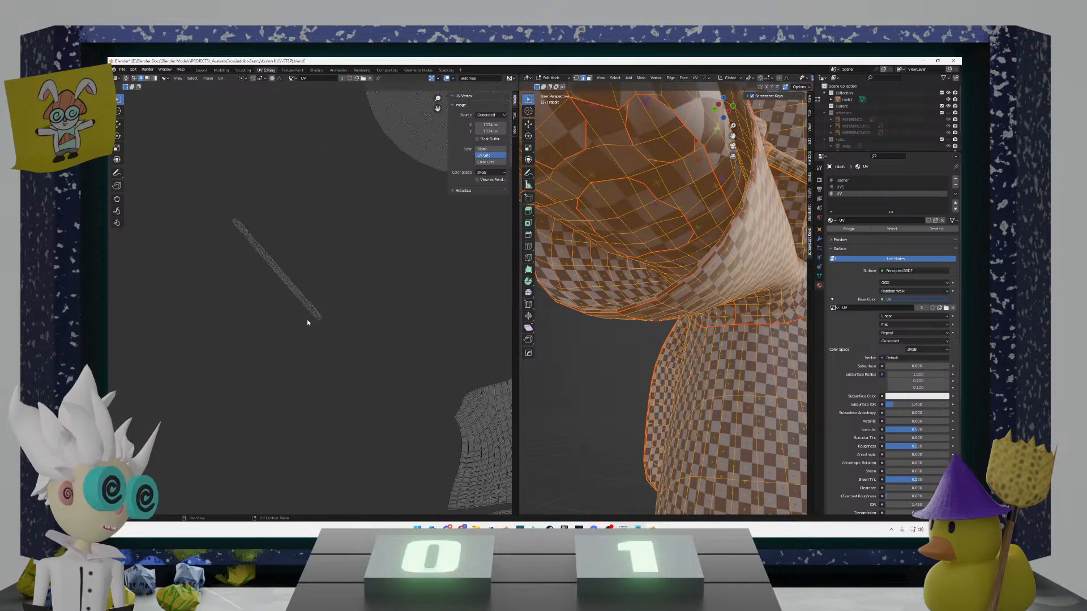
left_click(308, 318)
key("l")
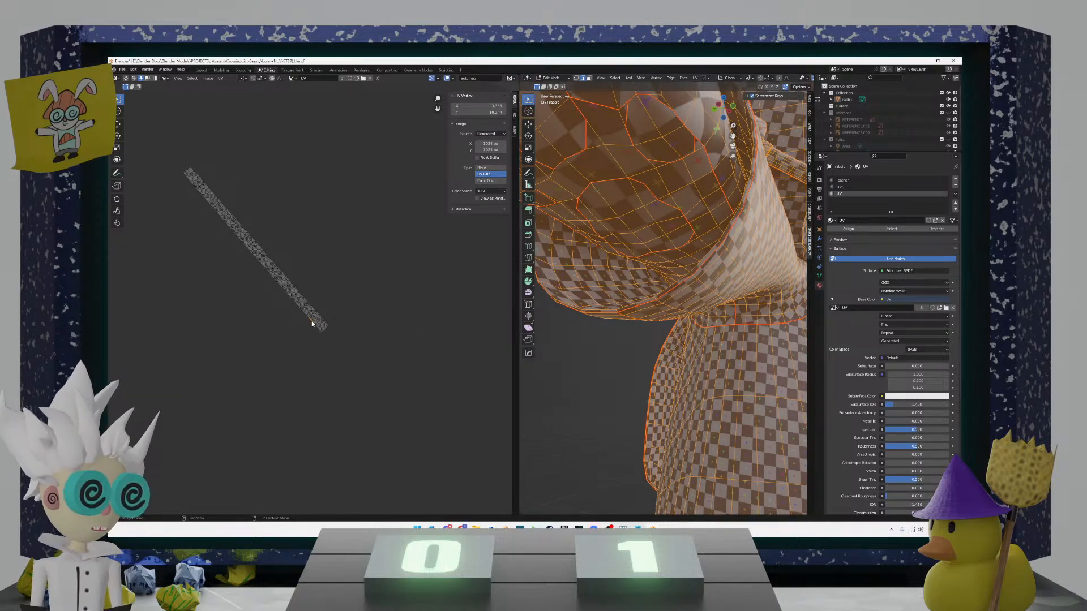
scroll(312, 322, "down", 10)
scroll(310, 328, "up", 5)
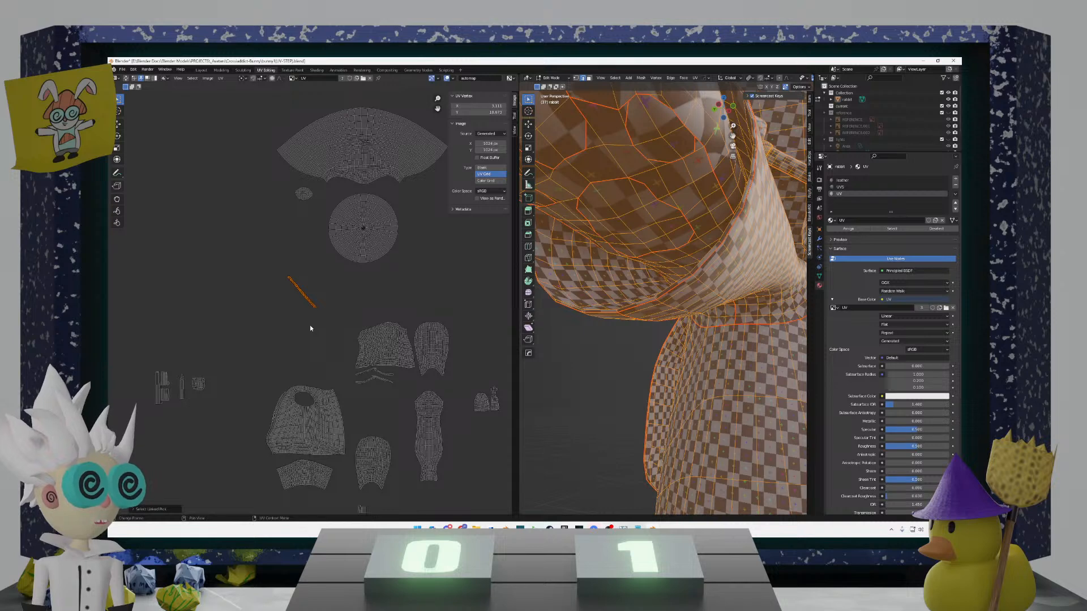
scroll(310, 327, "down", 2)
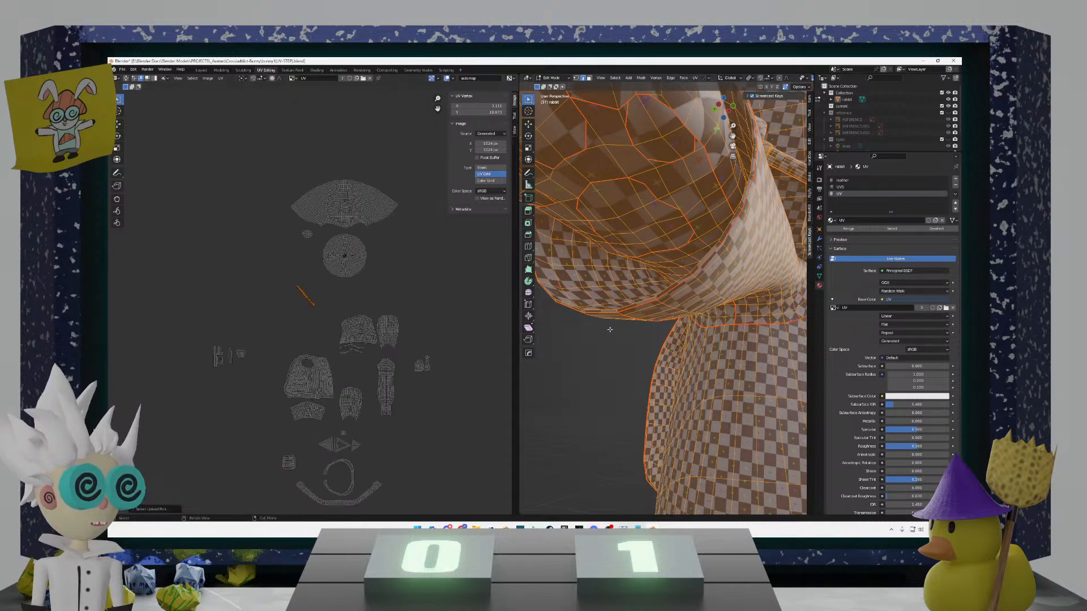
middle_click_drag(609, 329, 481, 341)
key("g")
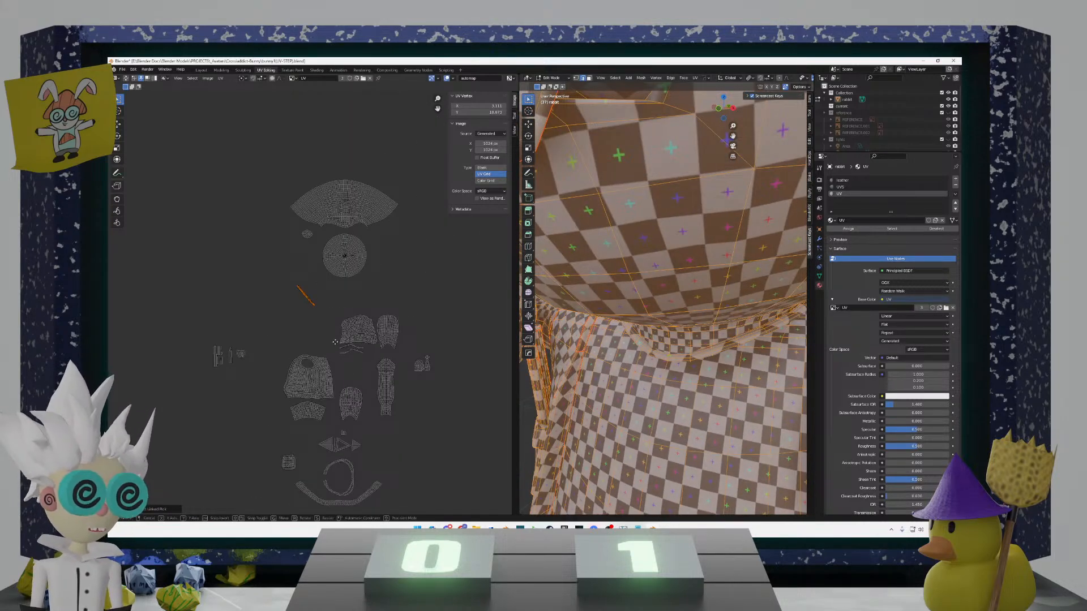
right_click(354, 341)
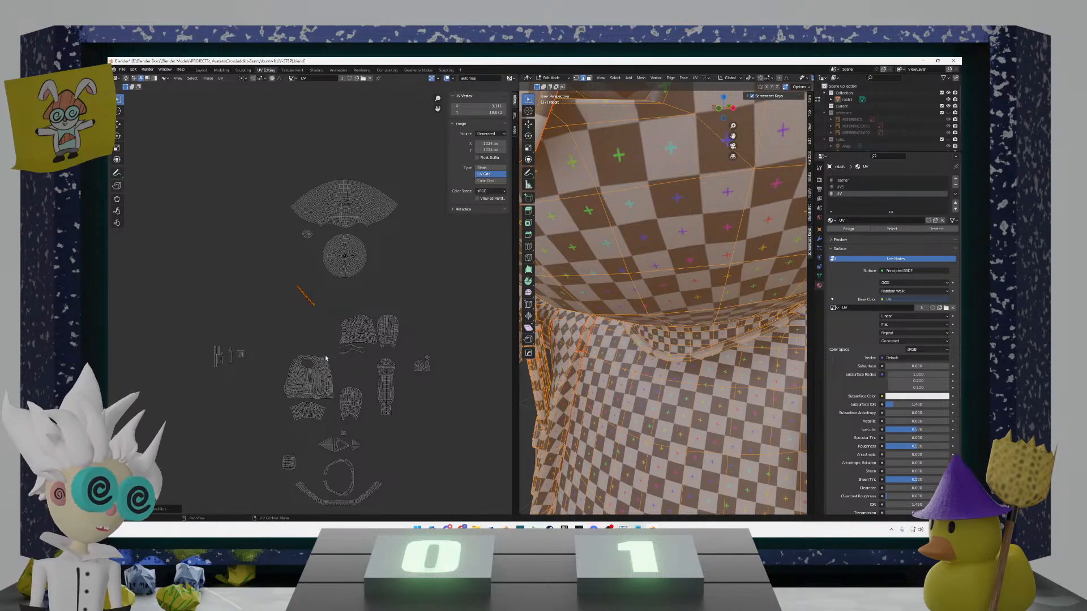
Step: Select the whole notched island beside the long narrow one, move it over the matching upper island and rotate it slightly
scroll(326, 358, "up", 4)
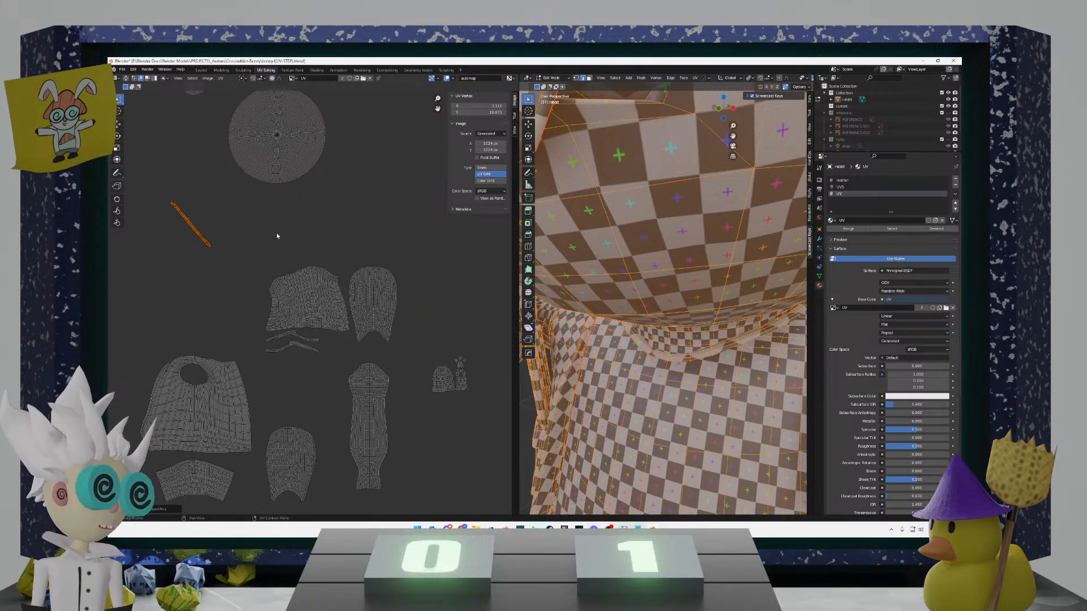
middle_click_drag(281, 230, 292, 212)
middle_click_drag(327, 321, 332, 275)
key("l")
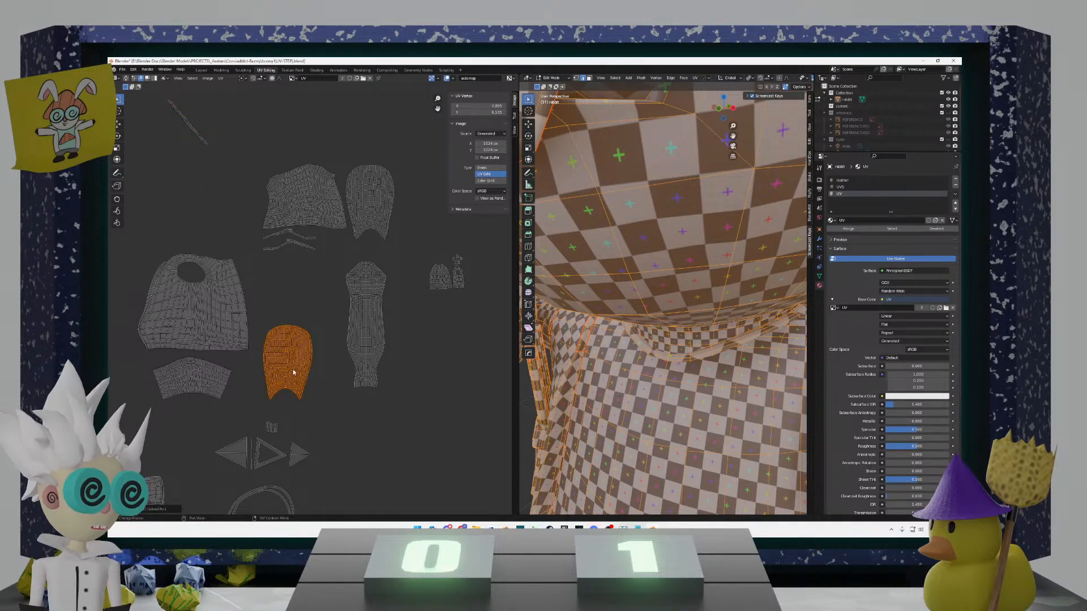
key("g")
right_click(378, 208)
left_click(295, 310)
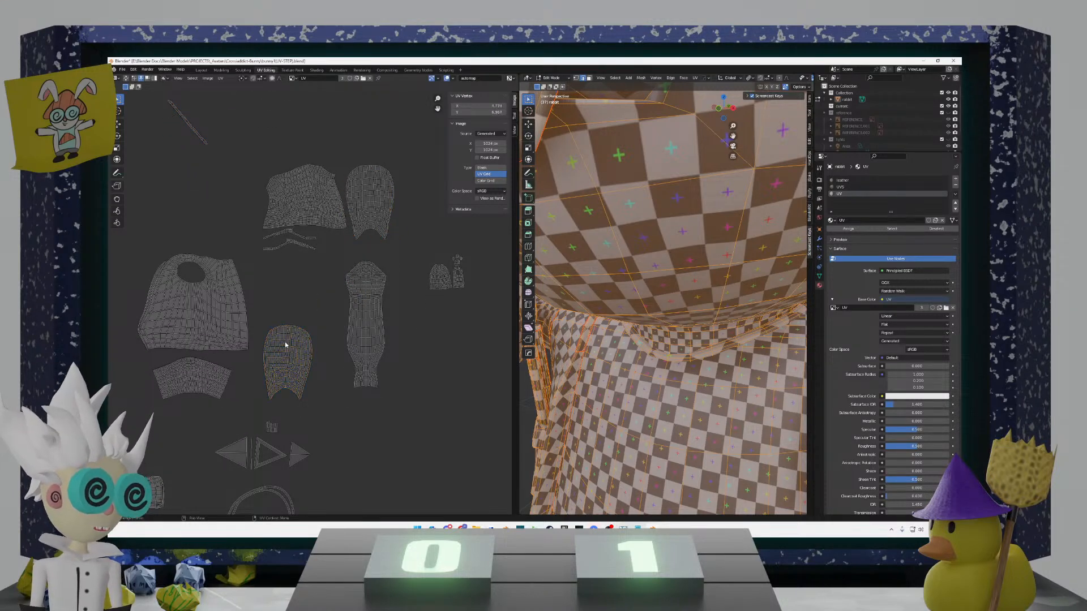
key("l")
key("g")
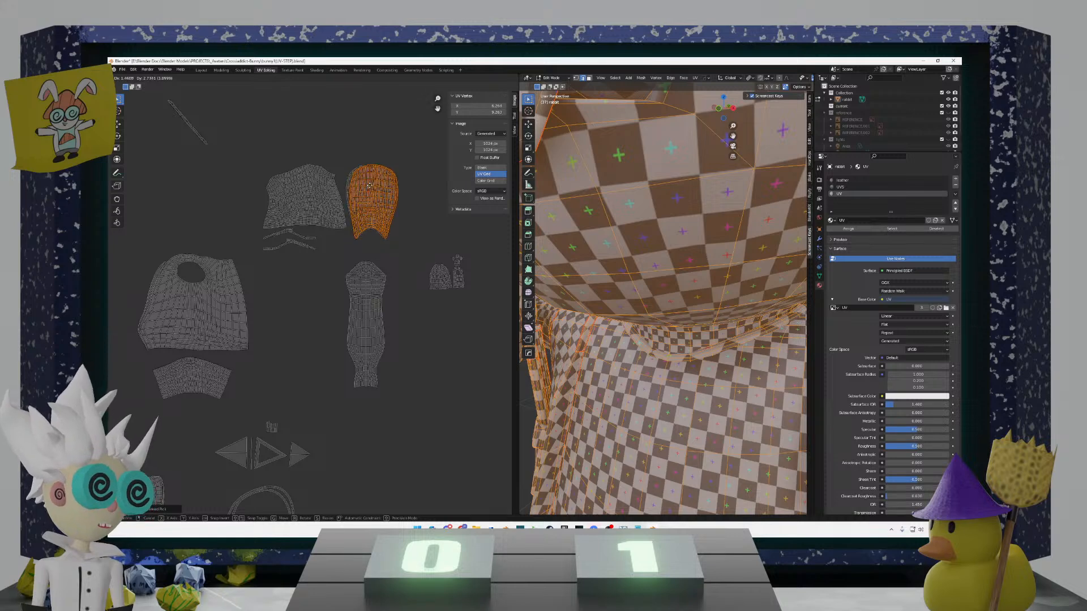
left_click(370, 185)
key("r")
left_click(369, 189)
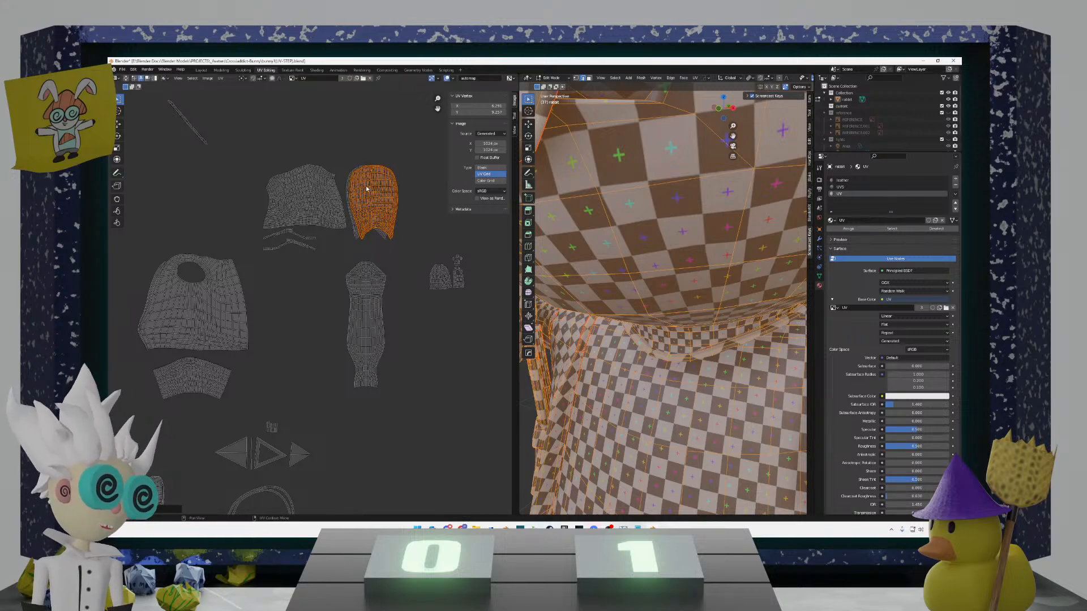
Step: Fine-tune the overlaid notched island's position so it lines up with the matching island beneath it
scroll(367, 188, "up", 3)
key("g")
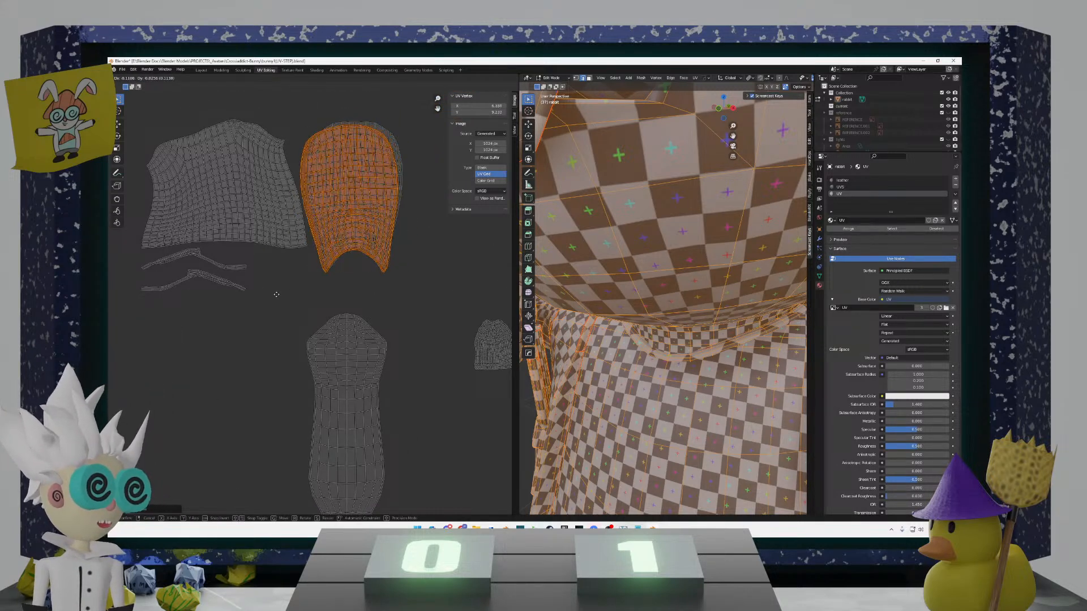
left_click(286, 289)
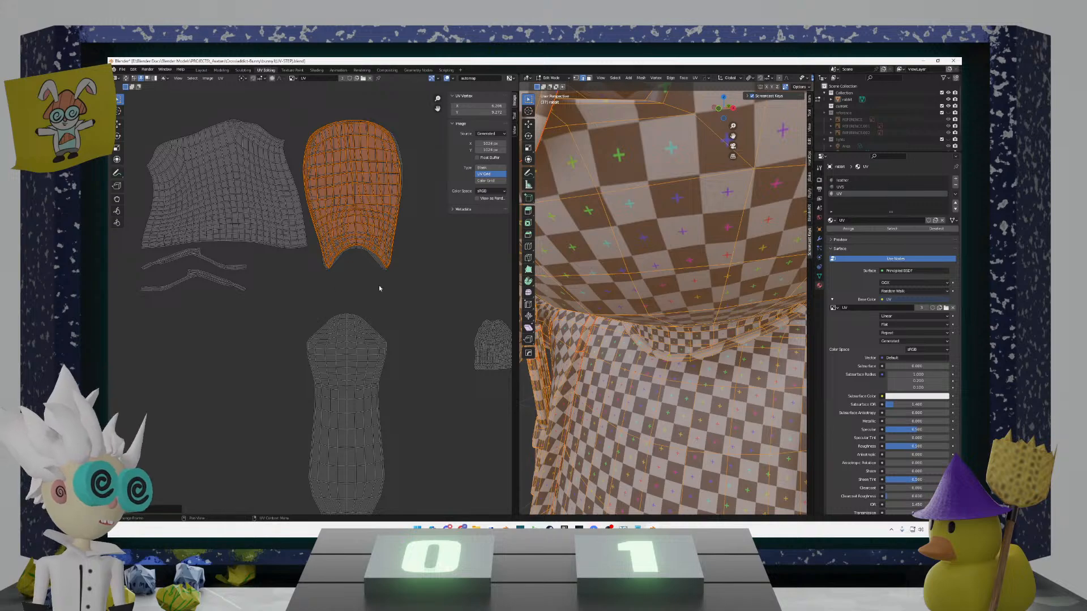
scroll(383, 284, "down", 2)
key("g")
right_click(410, 292)
Step: Move the overlaid notched island back to the gap between the cape-shaped island and the long narrow island
scroll(521, 301, "down", 4)
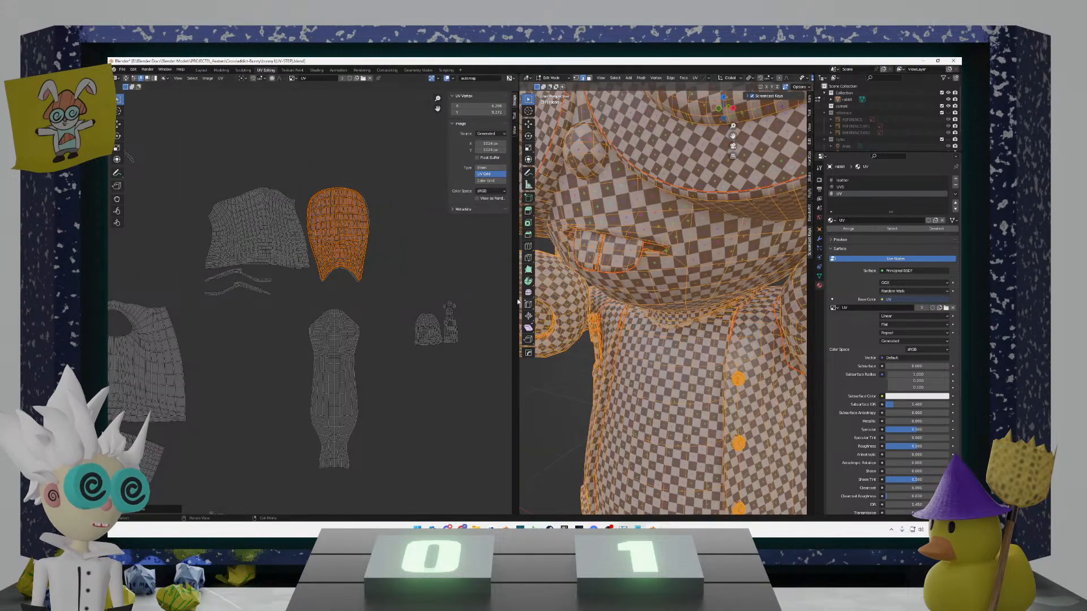
scroll(509, 302, "down", 3)
middle_click_drag(651, 301, 529, 302)
key("g")
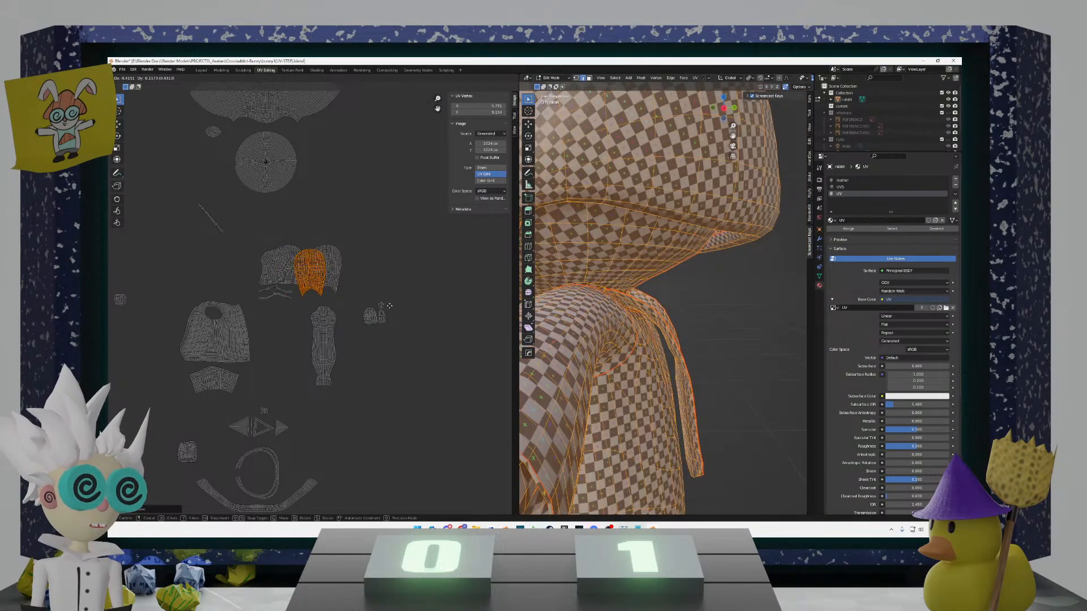
left_click(378, 308)
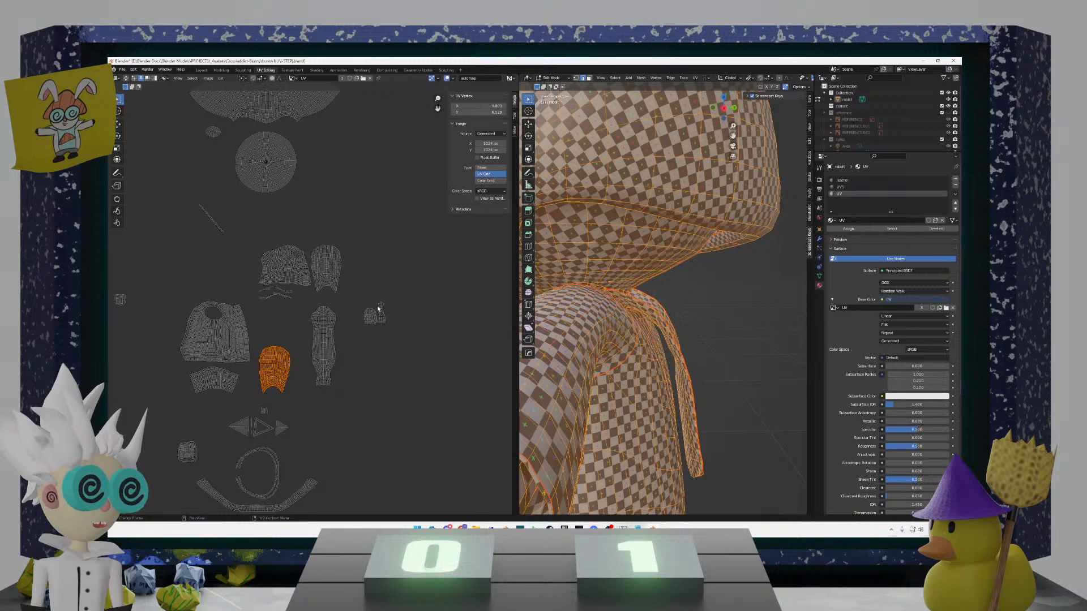
middle_click_drag(377, 309, 323, 325)
middle_click_drag(637, 320, 513, 332)
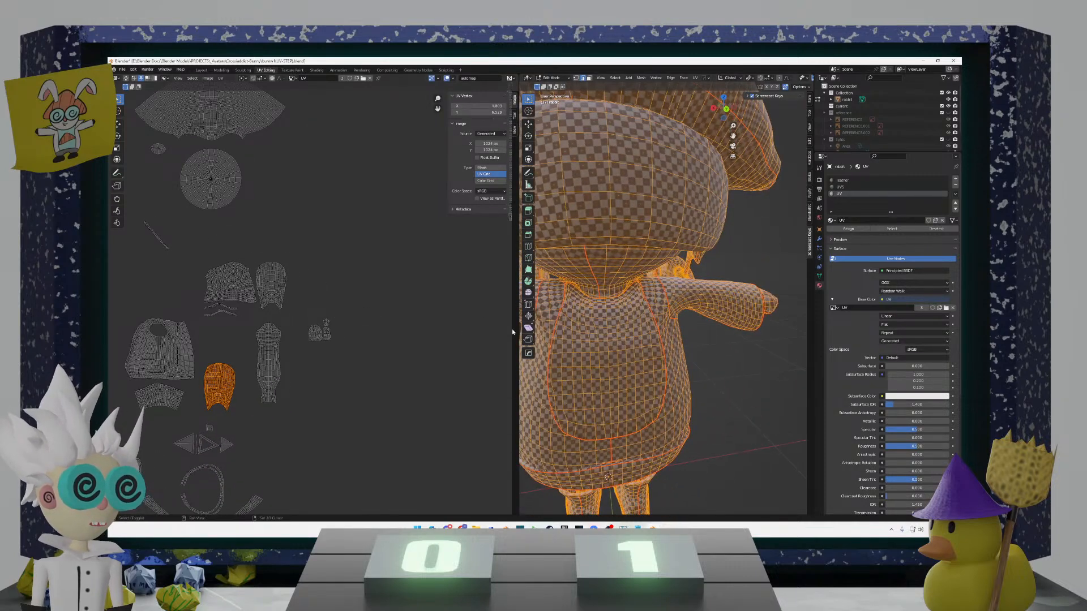
middle_click_drag(386, 322, 440, 296)
key("g")
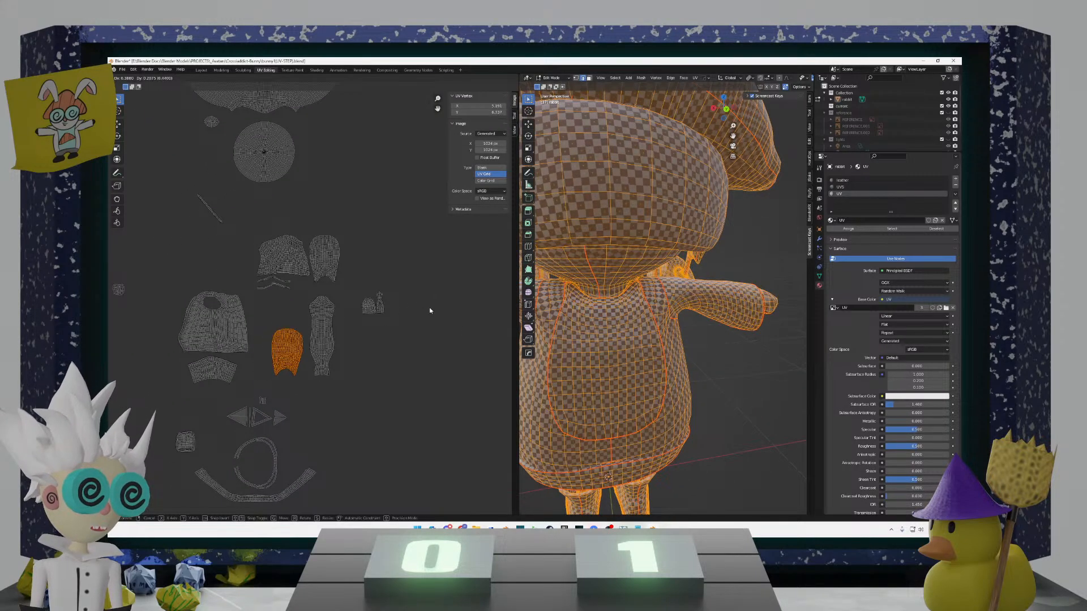
right_click(430, 308)
Step: Select the upper notched island and try flipping it with a scale of -1
left_click(333, 264)
key("l")
key("g")
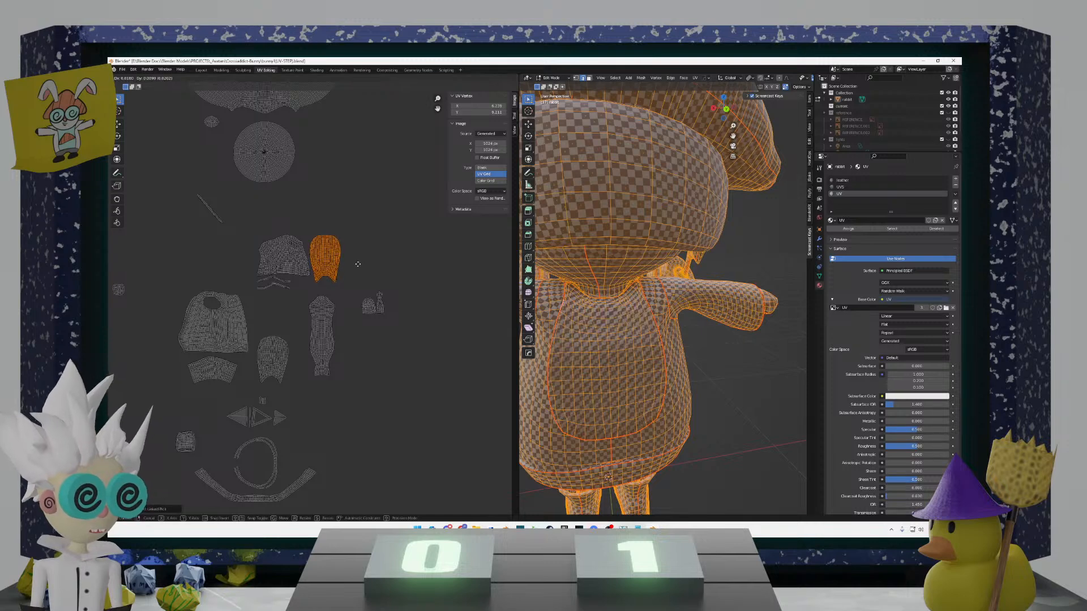
right_click(363, 267)
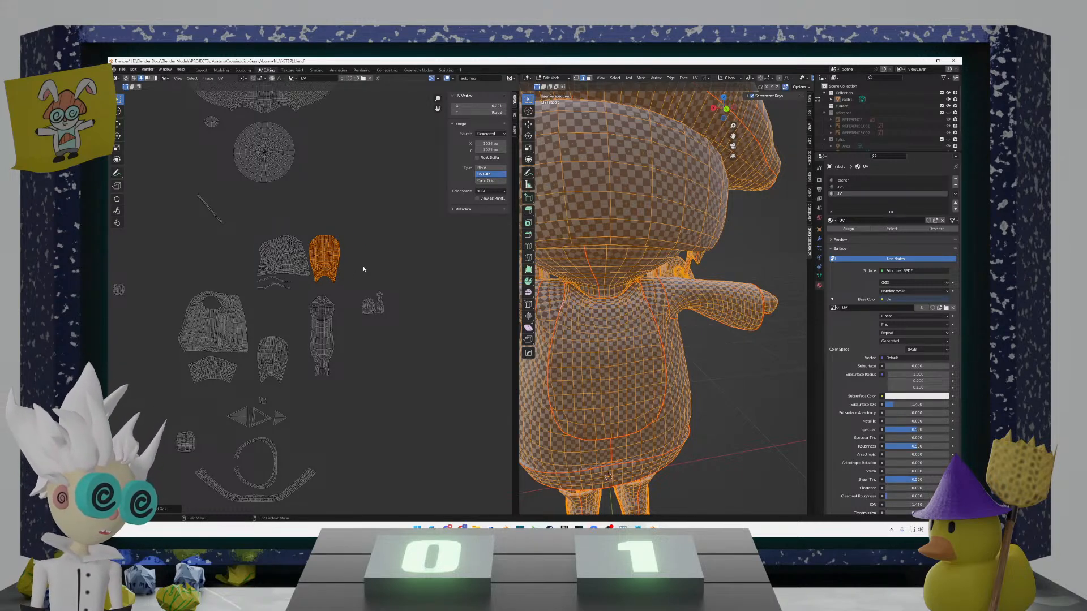
type("s-1")
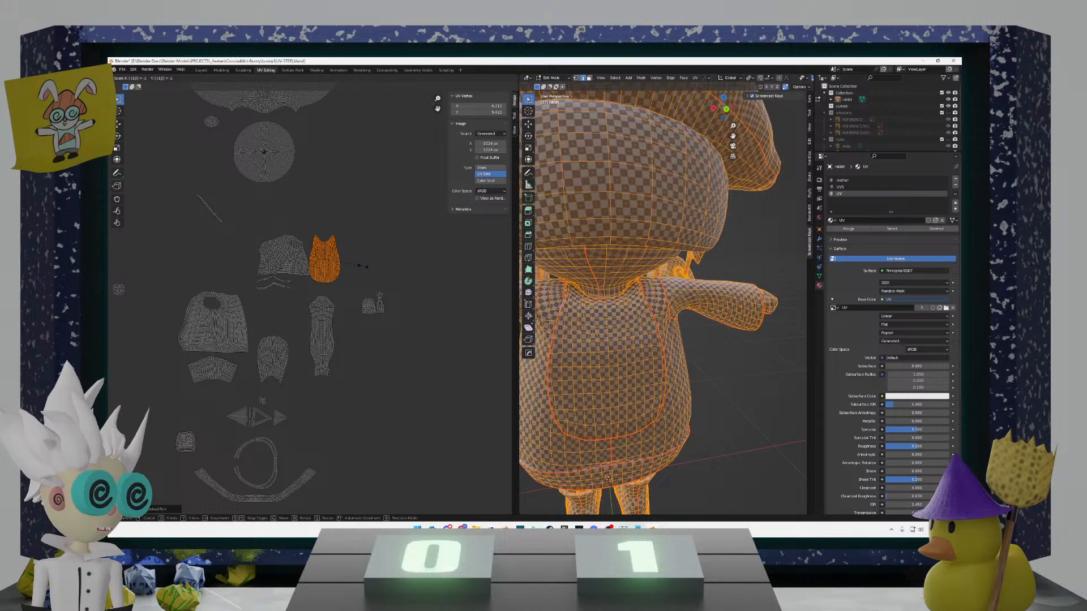
key("Return")
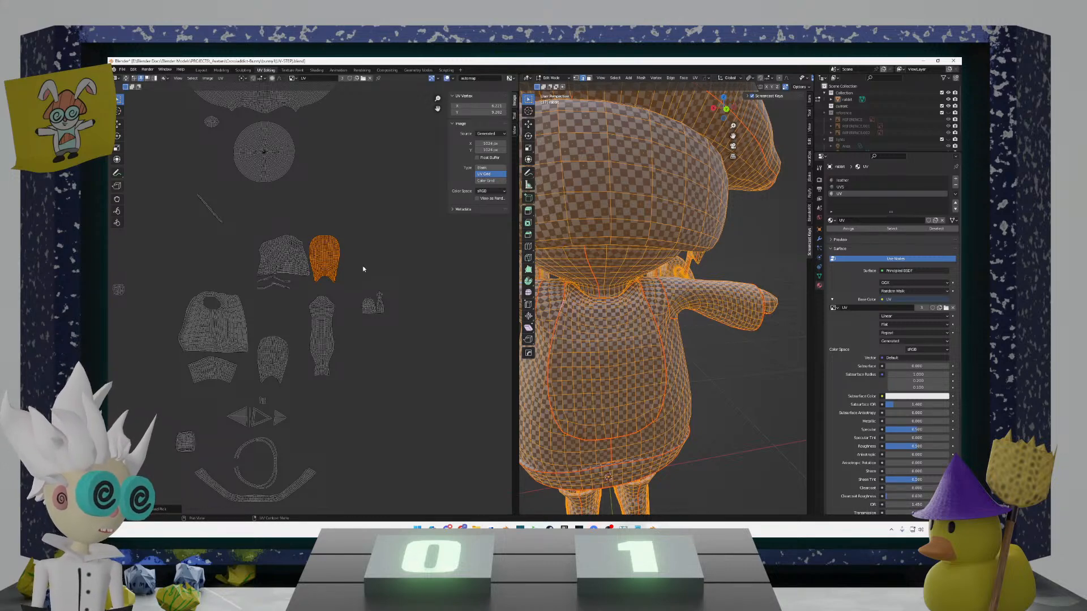
Step: Clear the UV selection and reselect the whole upper notched island
key("r")
right_click(363, 267)
left_click(366, 248)
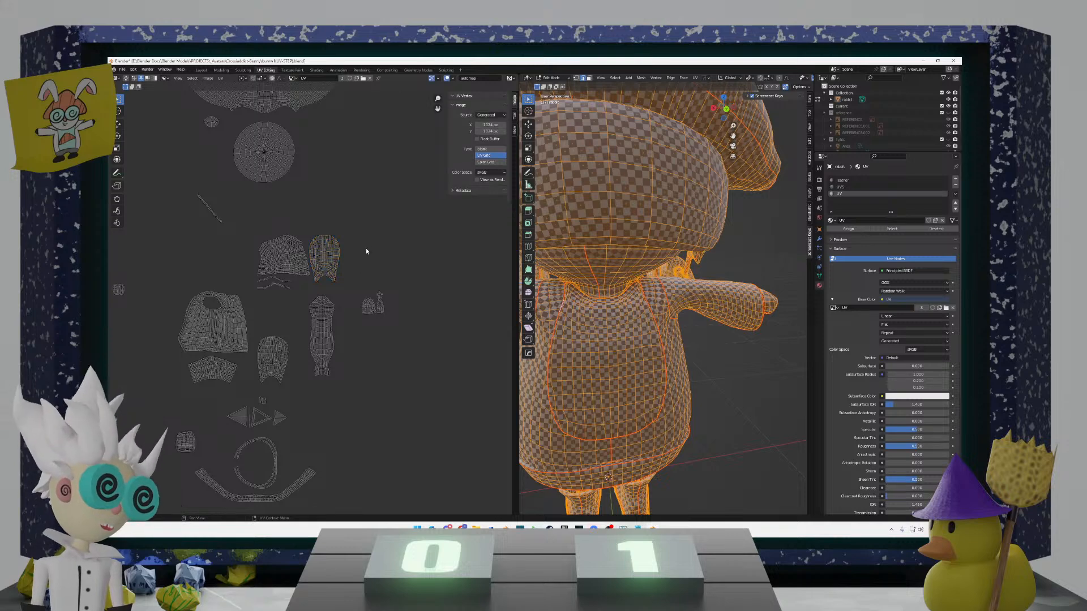
left_click(328, 264)
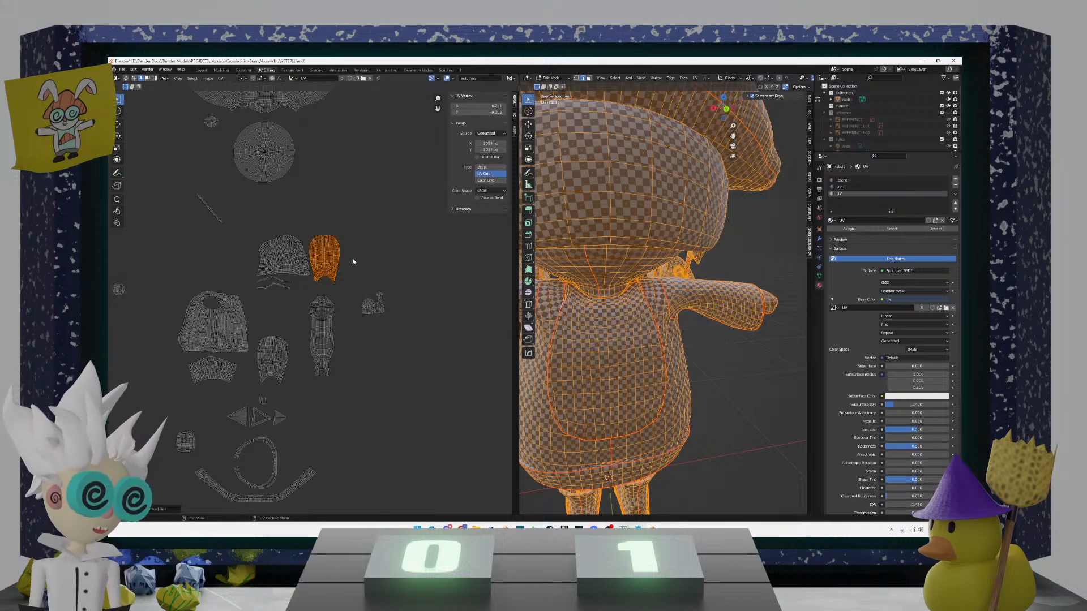
Step: Rotate the upper notched island so its two points face up beside the cape-shaped island, and clear the UV selection
key("r")
right_click(385, 247)
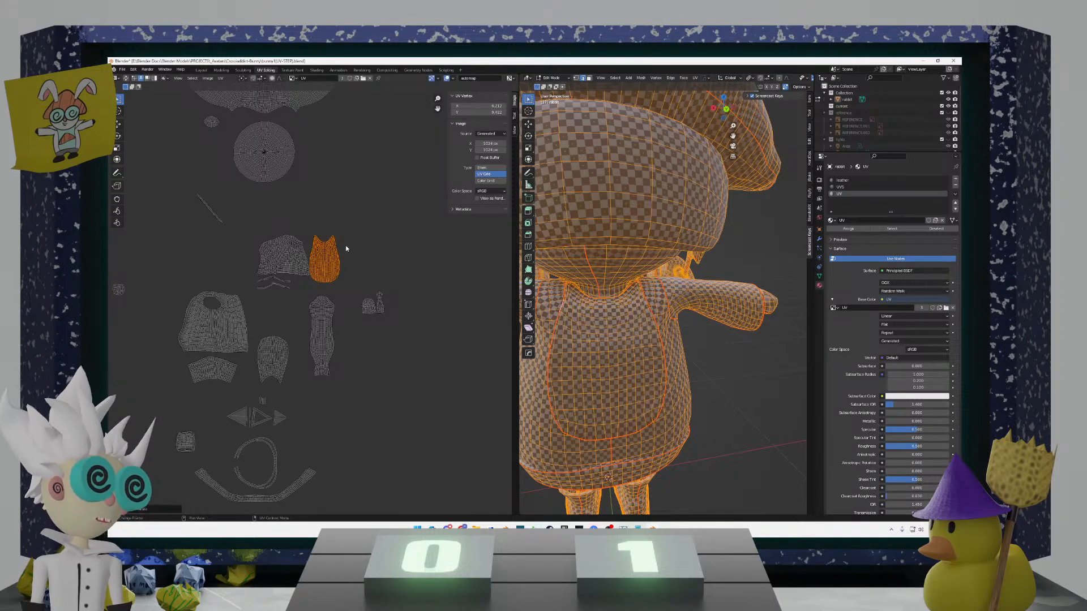
scroll(342, 258, "up", 2)
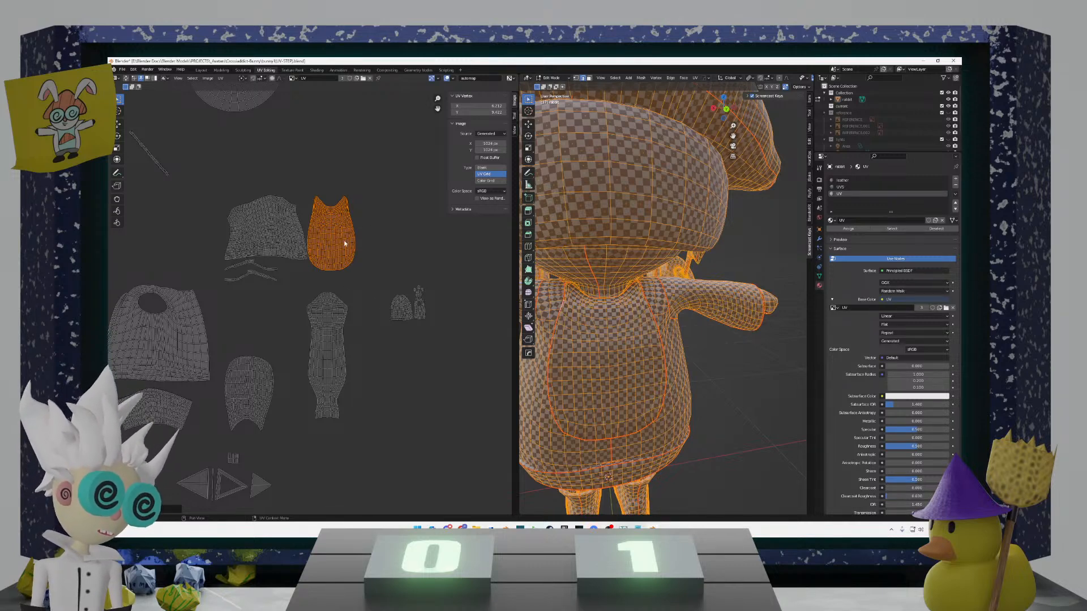
middle_click_drag(293, 340, 327, 325, "shift")
scroll(289, 281, "up", 2)
left_click(272, 272)
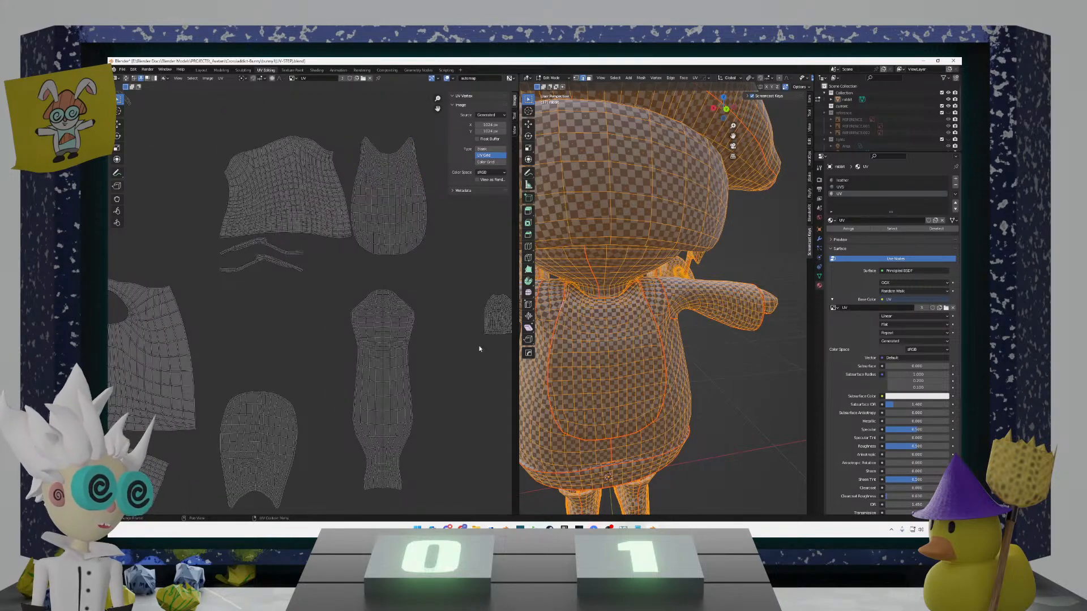
Step: Select the two thin wavy strip islands beneath the cape-shaped island and try moving them together
scroll(617, 340, "up", 4)
middle_click_drag(566, 340, 645, 339)
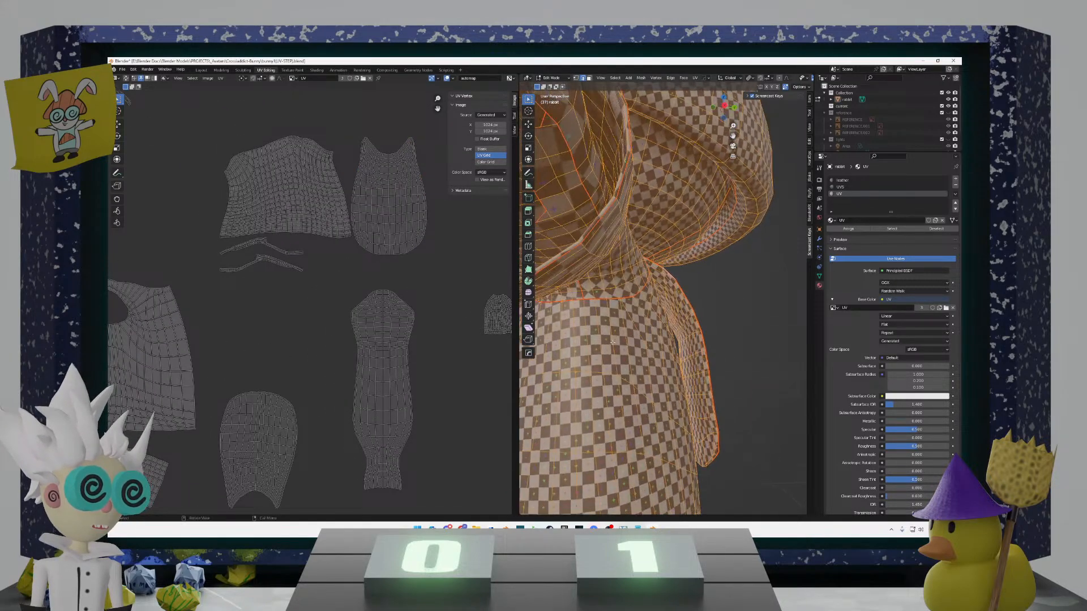
left_click_drag(312, 291, 207, 240)
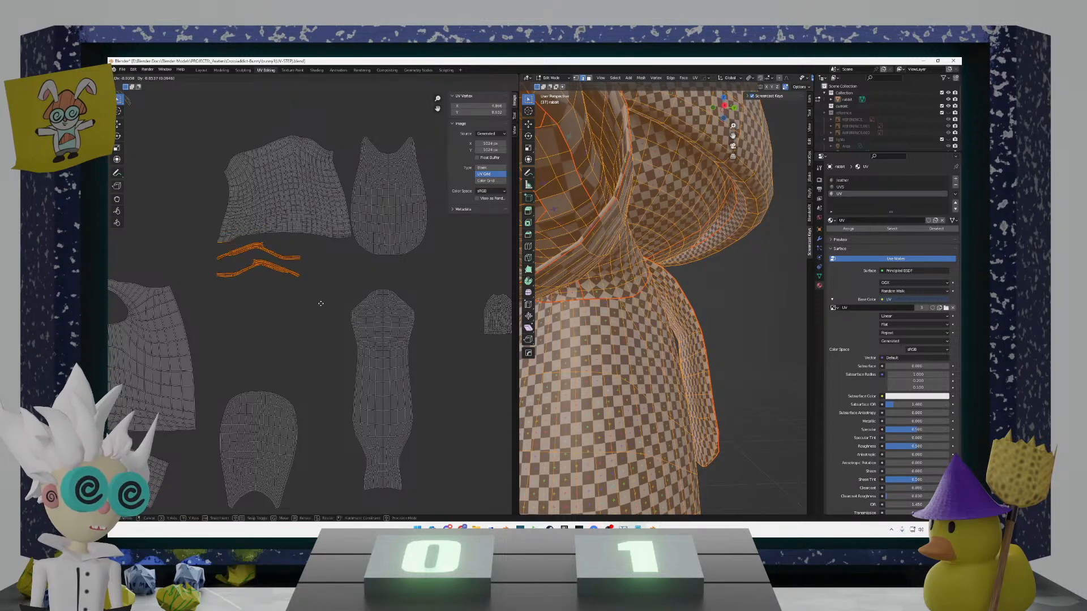
middle_click_drag(628, 317, 651, 315)
key("g")
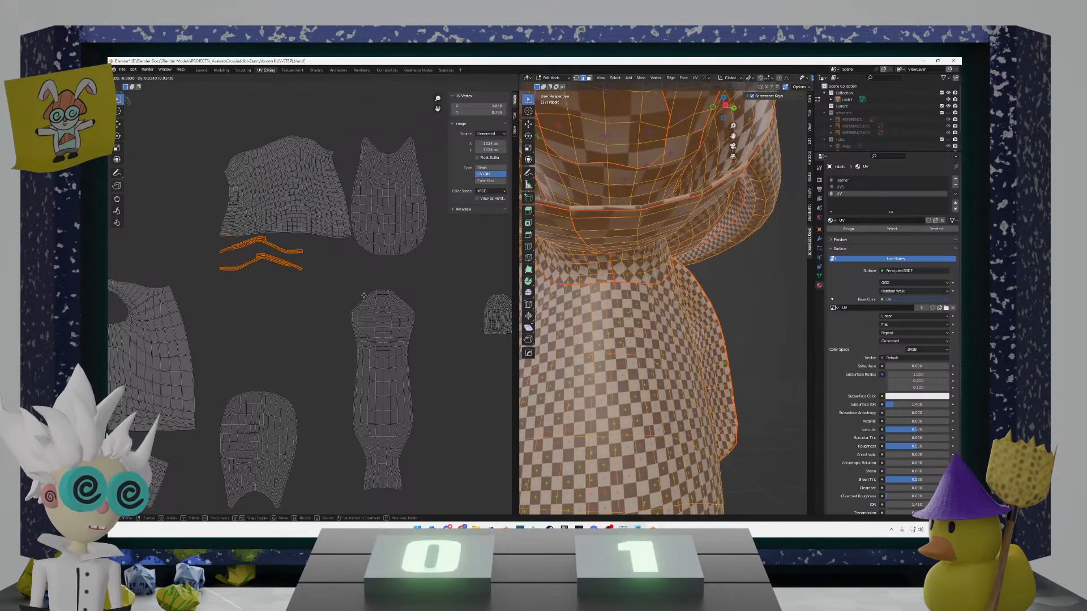
right_click(356, 309)
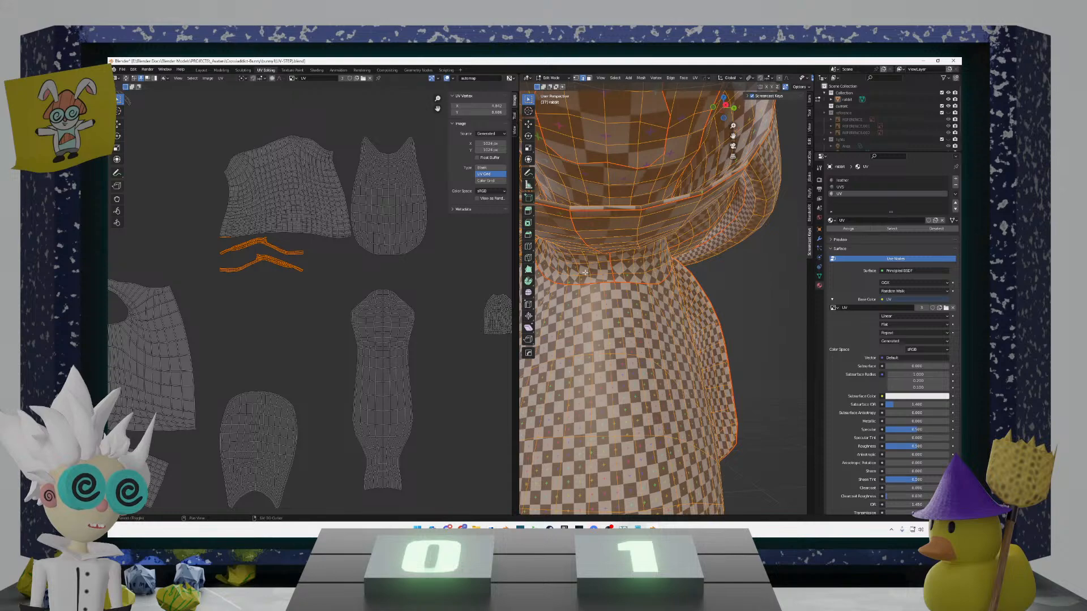
middle_click_drag(584, 273, 589, 340, "shift")
middle_click_drag(335, 293, 332, 291)
left_click_drag(317, 284, 210, 234)
key("g")
left_click(210, 241)
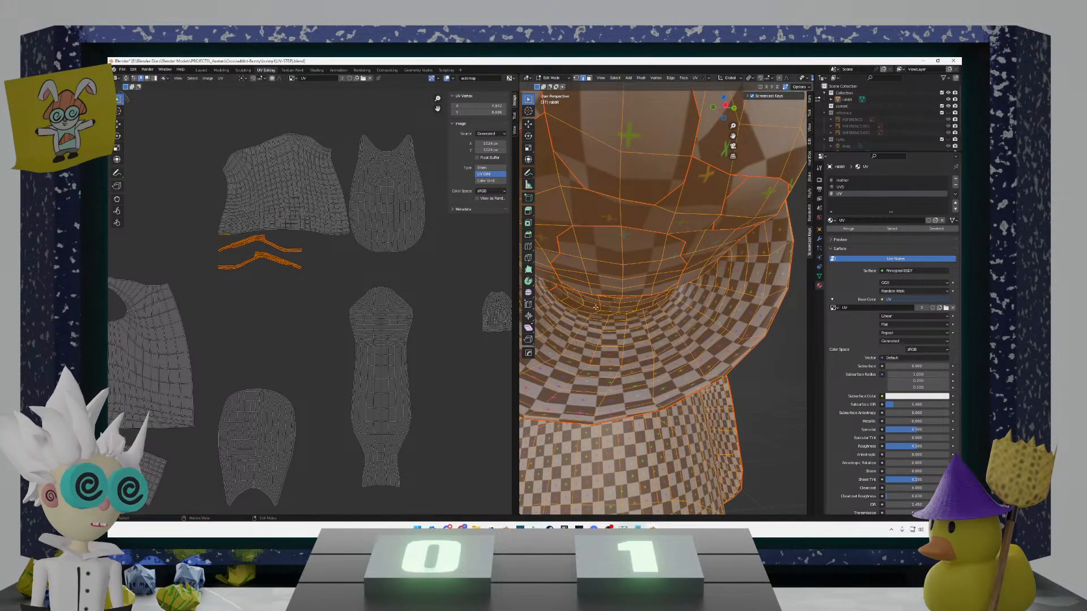
Step: Examine the model's neck and ears from several sides to locate the faces belonging to the two thin strips
middle_click_drag(651, 317, 619, 336)
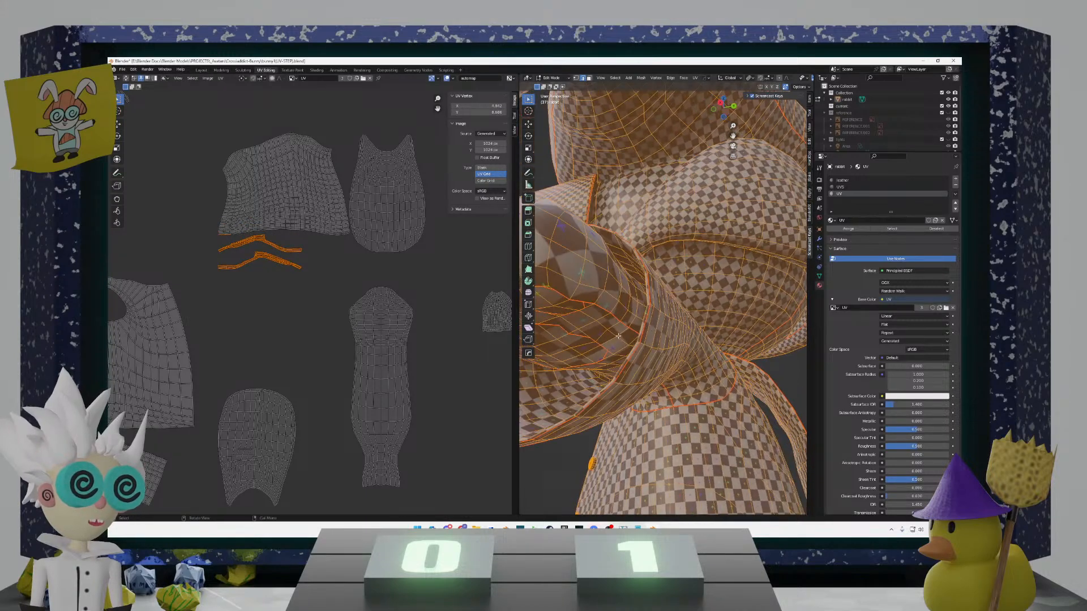
middle_click_drag(595, 385, 583, 401)
key("g")
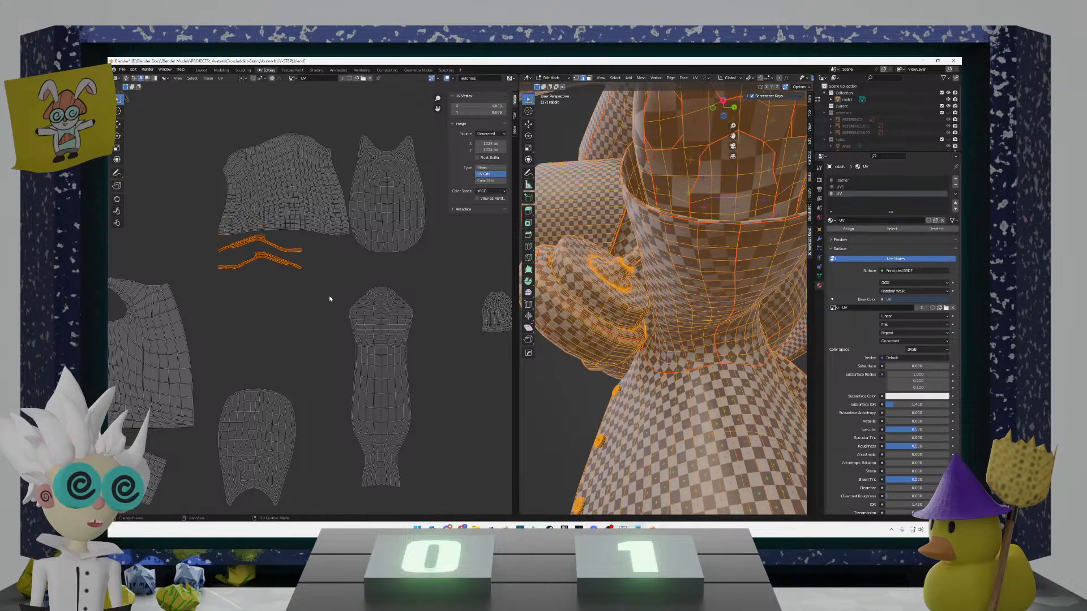
left_click(332, 296)
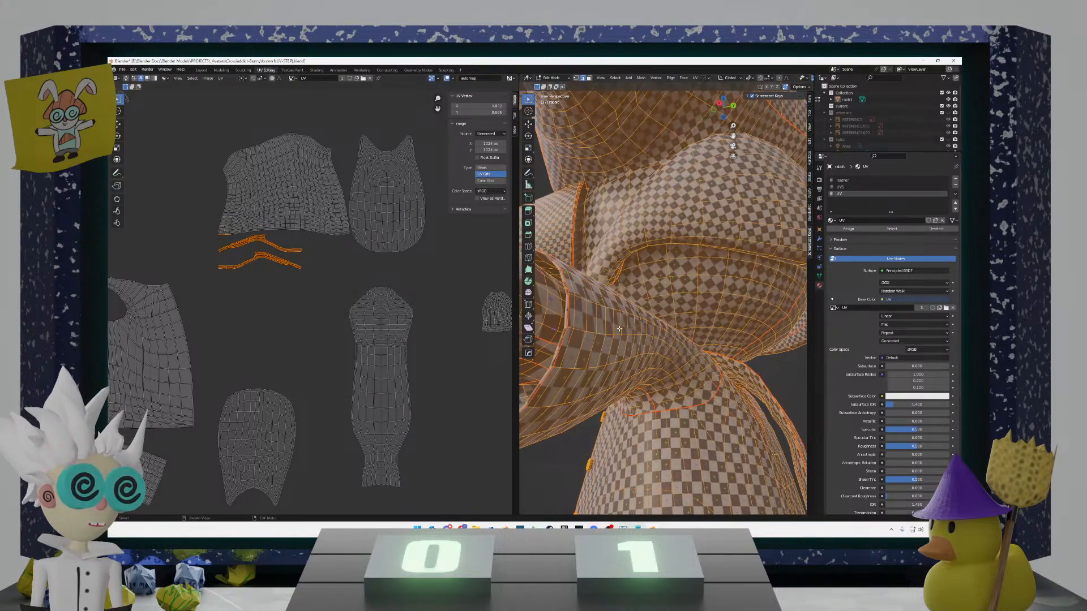
middle_click_drag(619, 329, 538, 322)
key("g")
key("g")
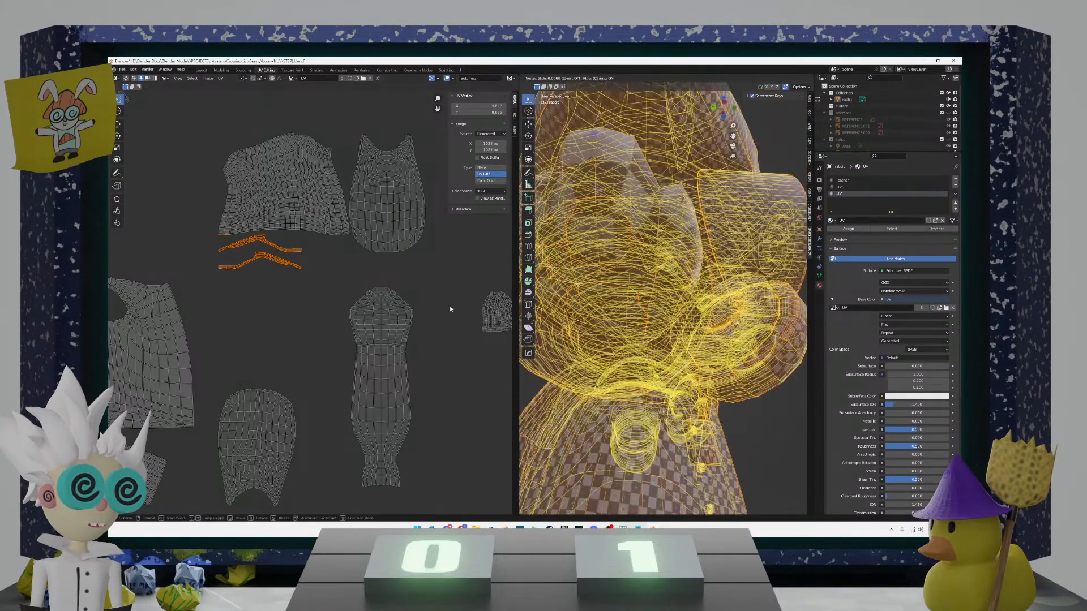
right_click(450, 309)
key("g")
right_click(323, 298)
middle_click_drag(611, 317, 668, 294)
key("g")
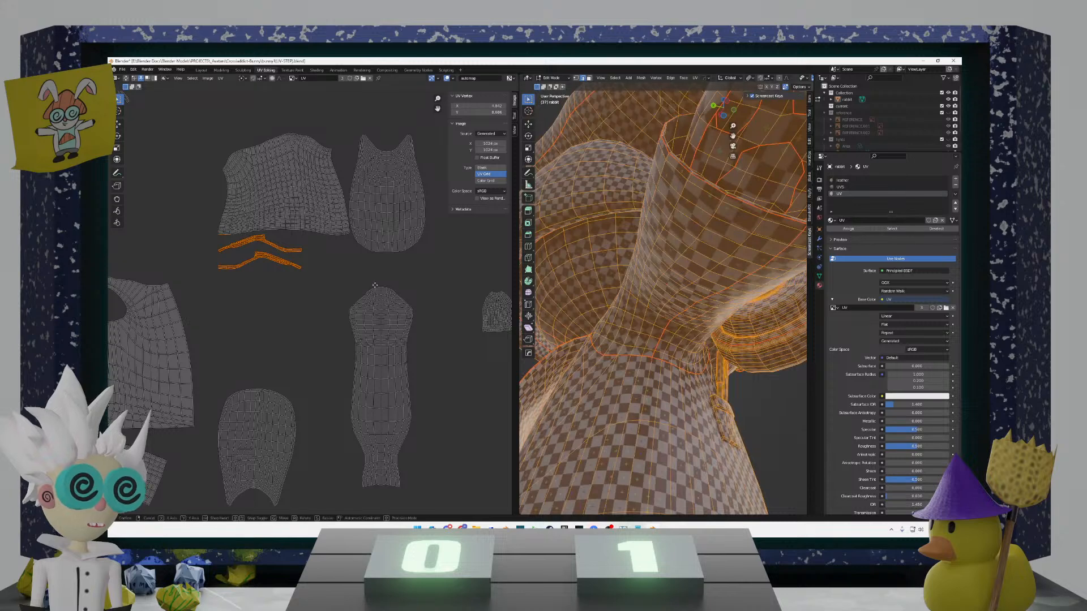
right_click(366, 284)
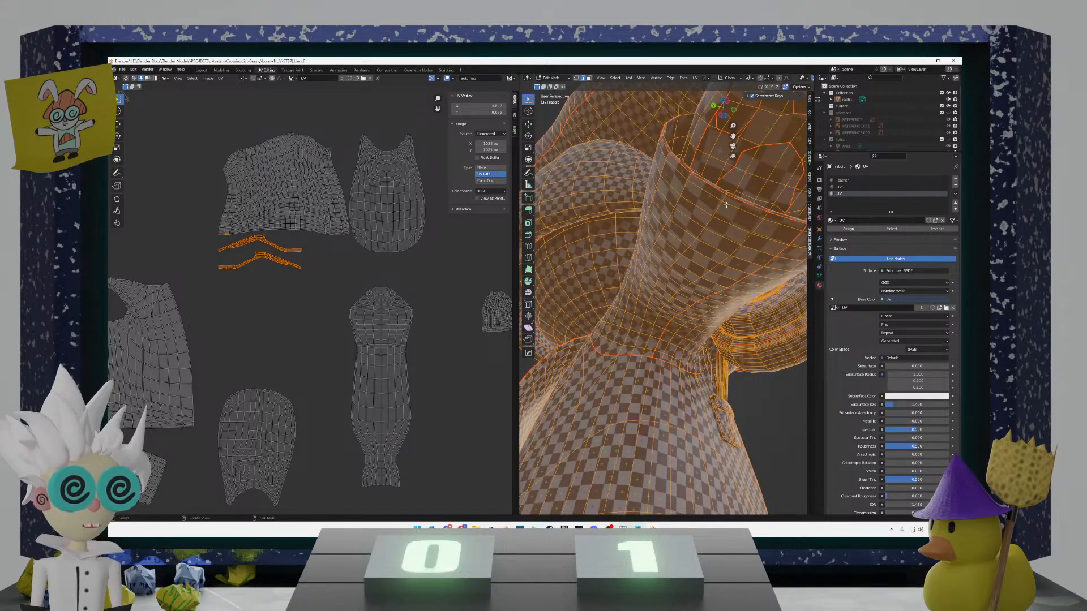
middle_click_drag(769, 224, 696, 230)
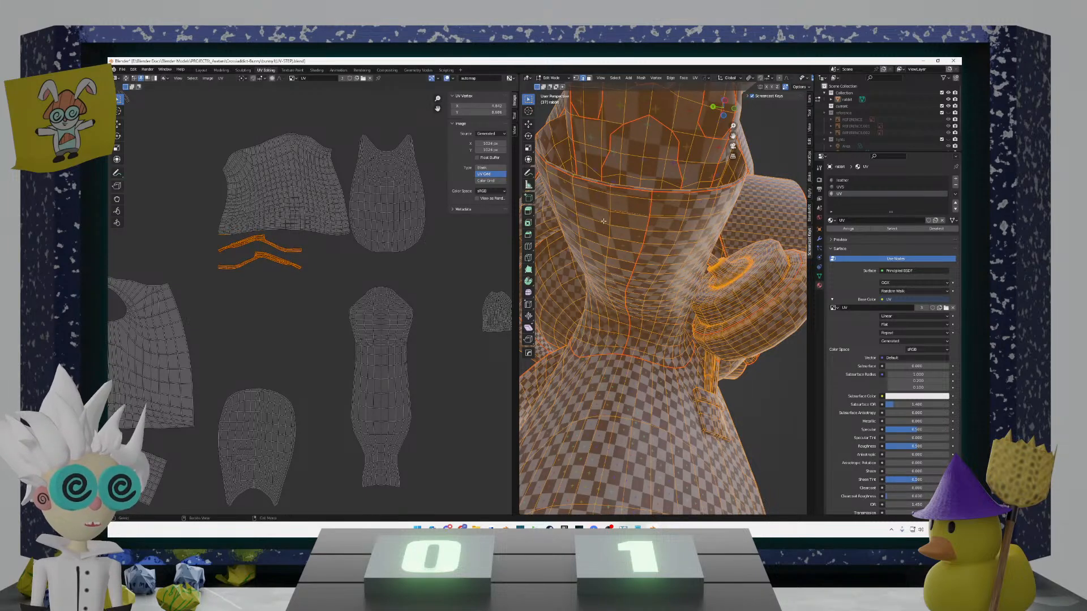
Step: Clear the selection of the two thin strip islands and bring the surrounding UV layout into view
left_click(362, 268)
scroll(345, 276, "down", 4)
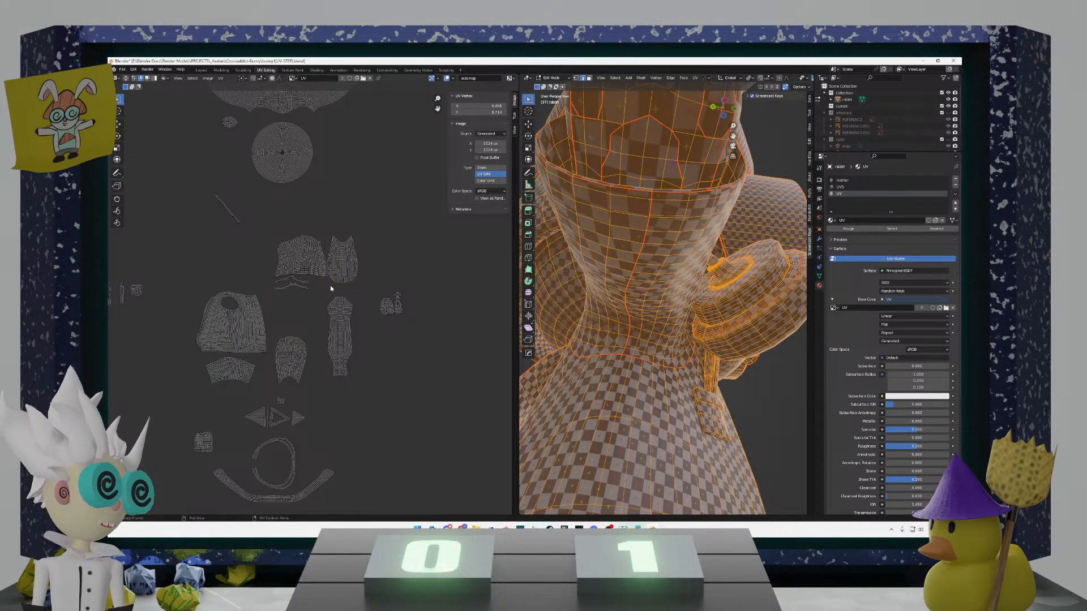
left_click(348, 290)
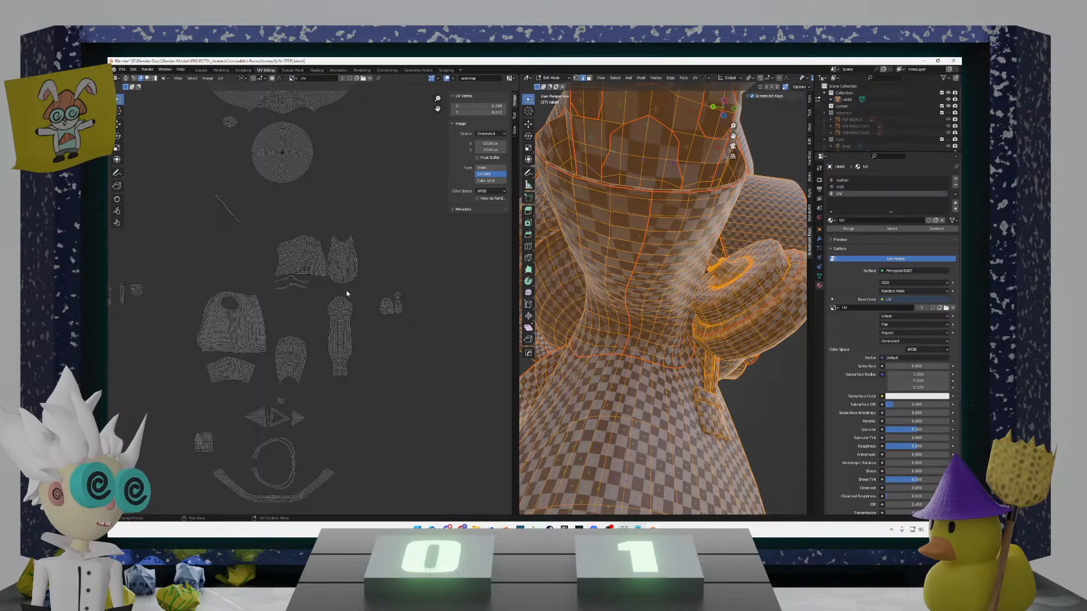
middle_click_drag(614, 273, 595, 312)
key("g")
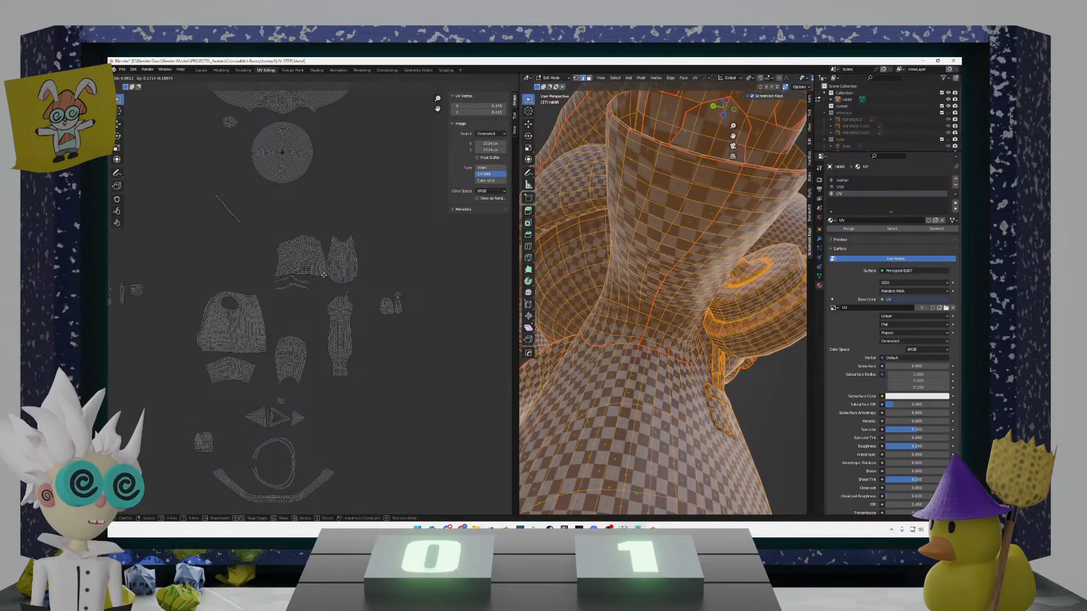
right_click(319, 290)
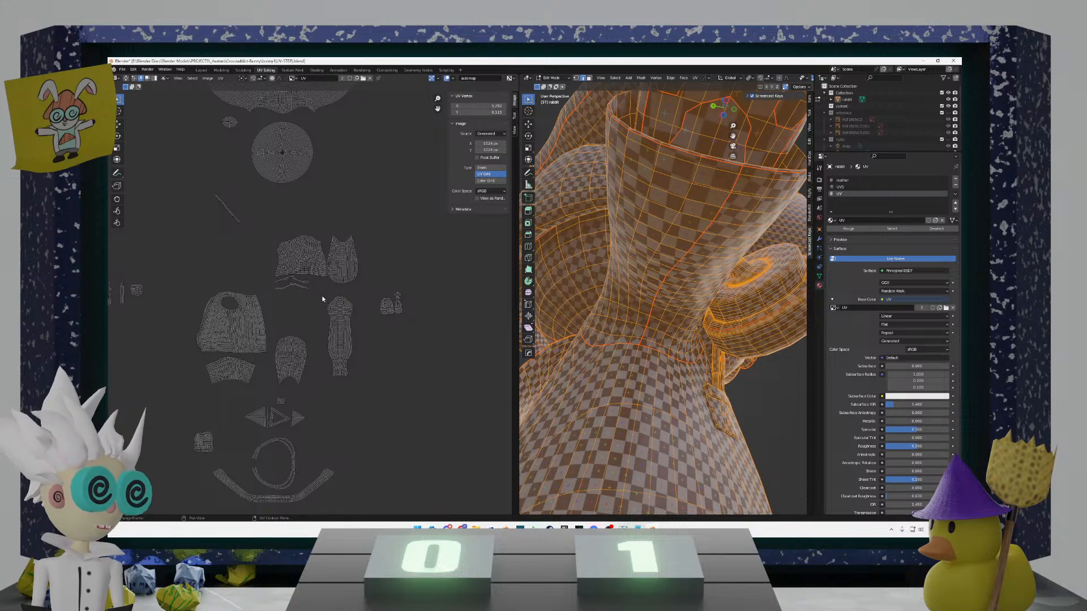
Step: Step back through the recent UV edits and restore the layout with the rotated notched island
key("ctrl+z")
key("ctrl+z")
key("ctrl+z")
key("ctrl+z")
key("ctrl+z")
key("ctrl+z")
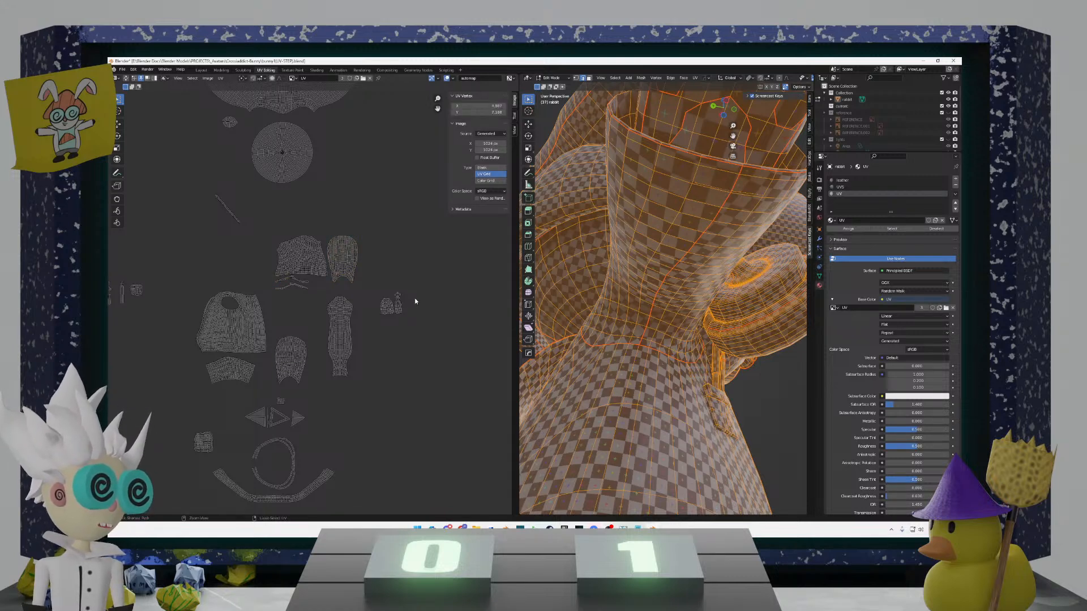
key("ctrl+z")
key("ctrl+z")
key("ctrl+z")
key("ctrl+z")
key("ctrl+z")
key("ctrl+z")
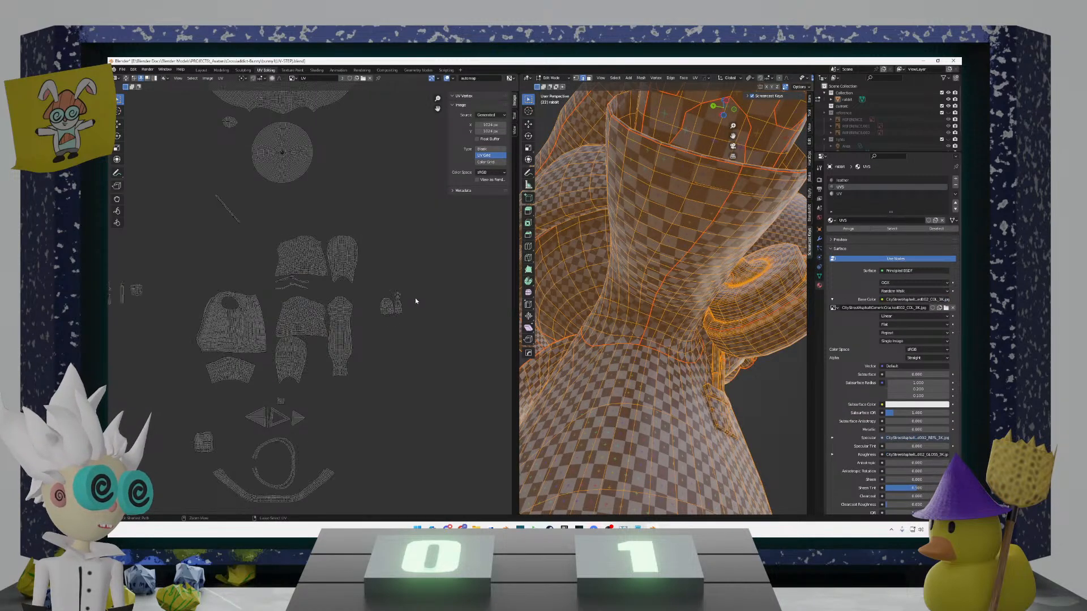
key("ctrl+z")
key("ctrl+z")
key("ctrl+z")
key("ctrl+z")
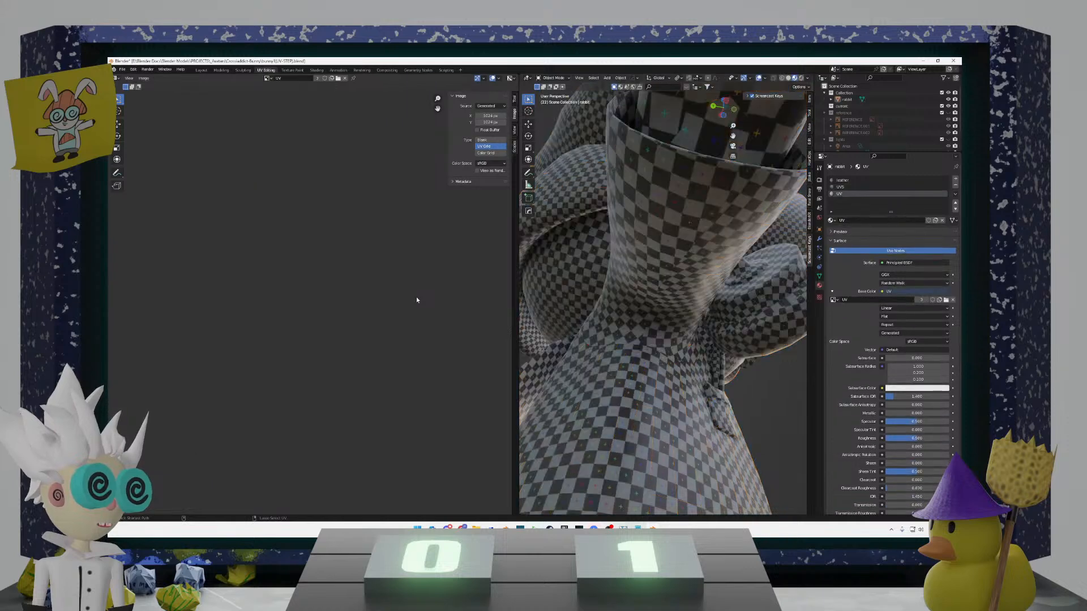
key("ctrl+z")
key("ctrl+z")
key("ctrl+z")
key("ctrl+z")
key("ctrl+z")
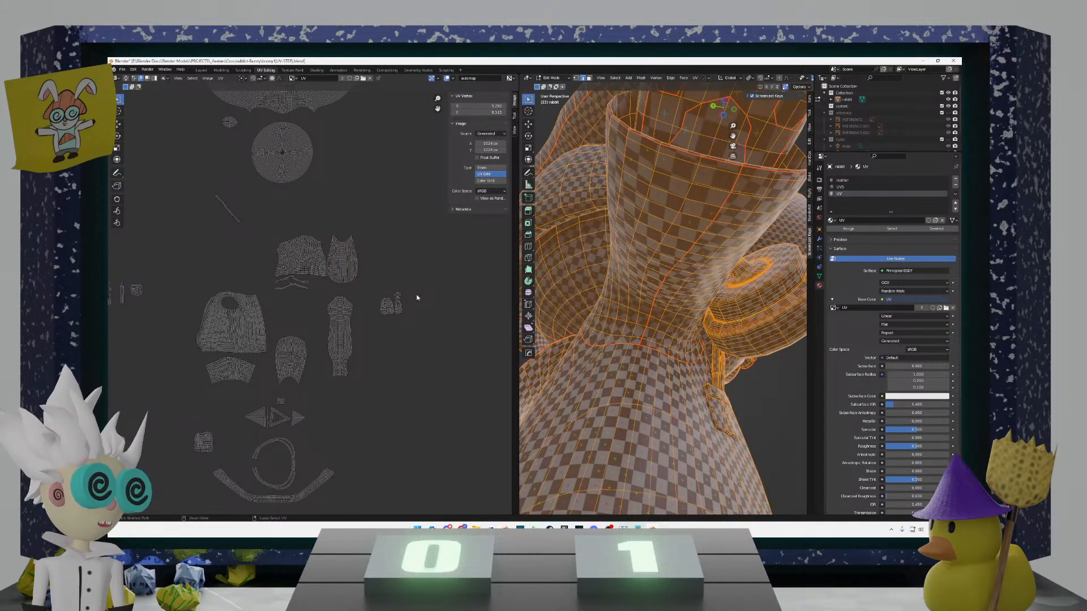
Step: Select the thin wavy strips together and one by one, and try moving the upper strip
scroll(297, 285, "up", 6)
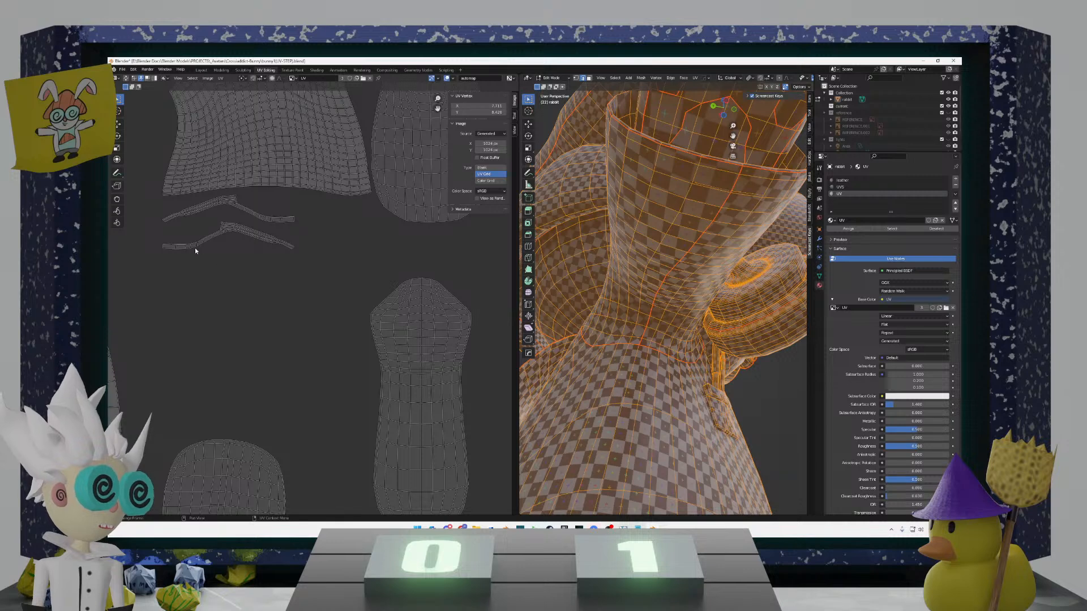
left_click(192, 248)
left_click(187, 215, "shift")
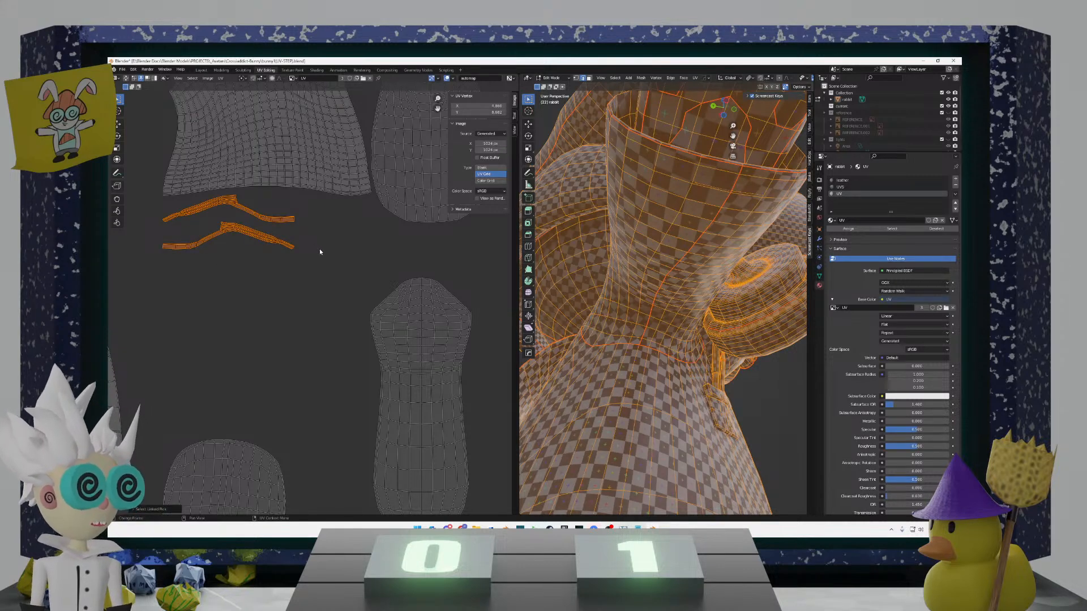
left_click(264, 256)
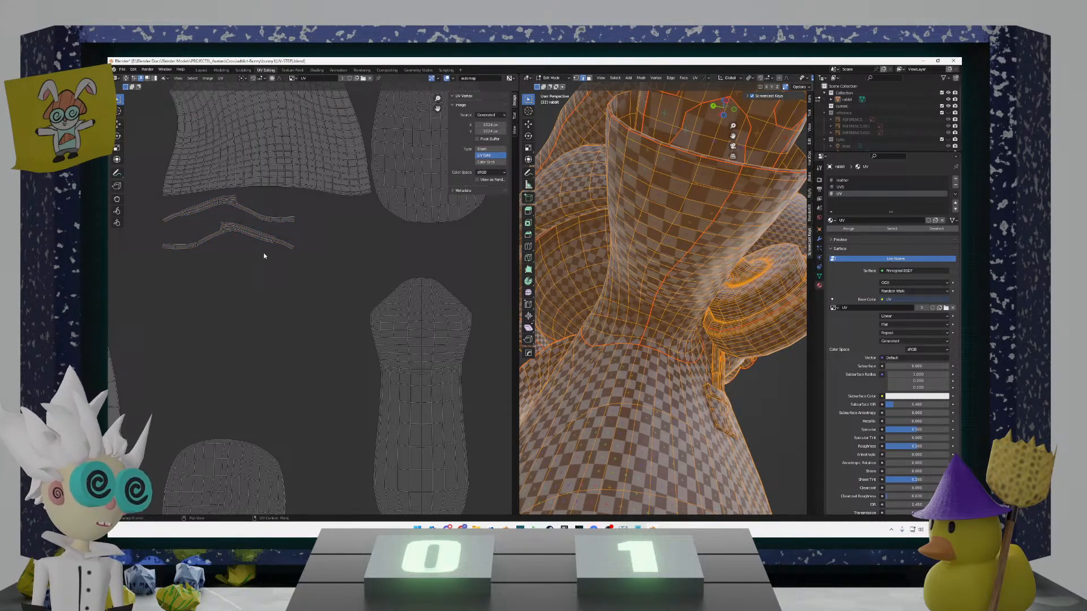
left_click(240, 236)
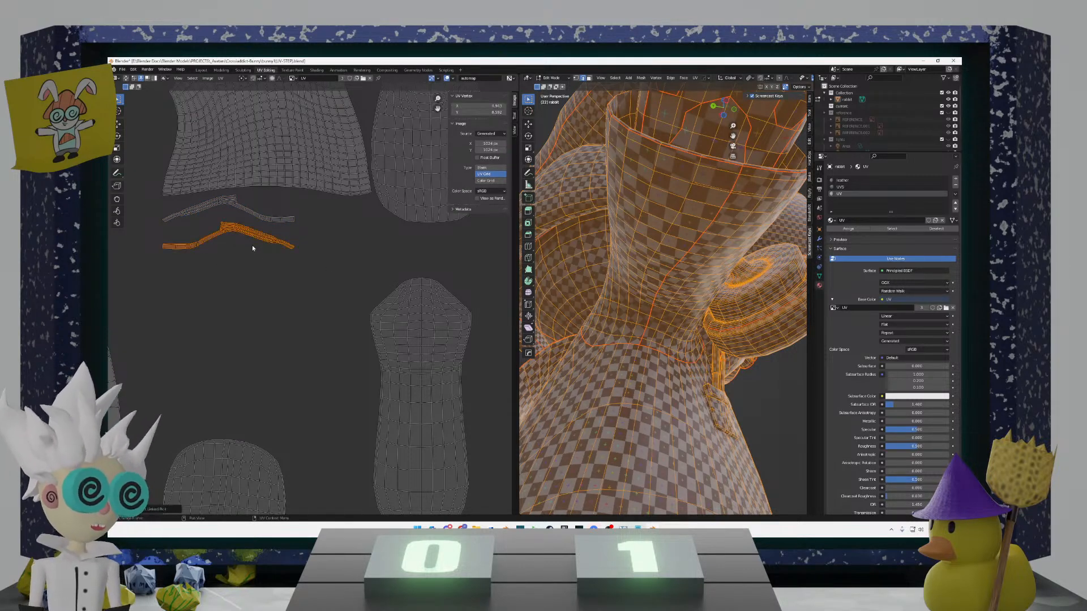
left_click(281, 219)
key("l")
key("g")
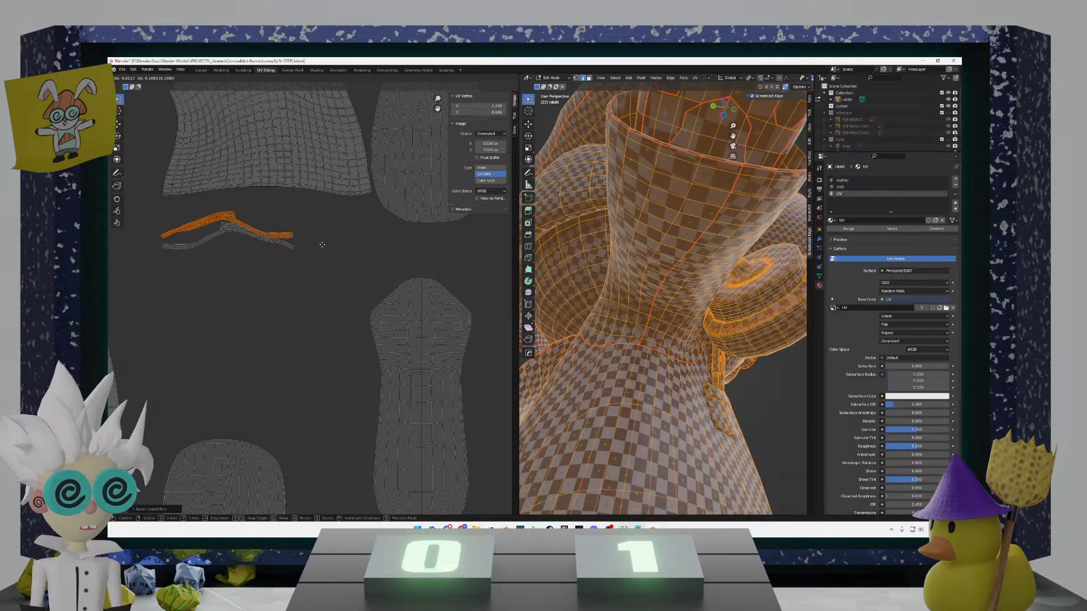
right_click(322, 244)
Step: Select the whole lower thin strip island and try moving it
middle_click_drag(471, 256, 464, 256)
middle_click_drag(594, 249, 469, 268)
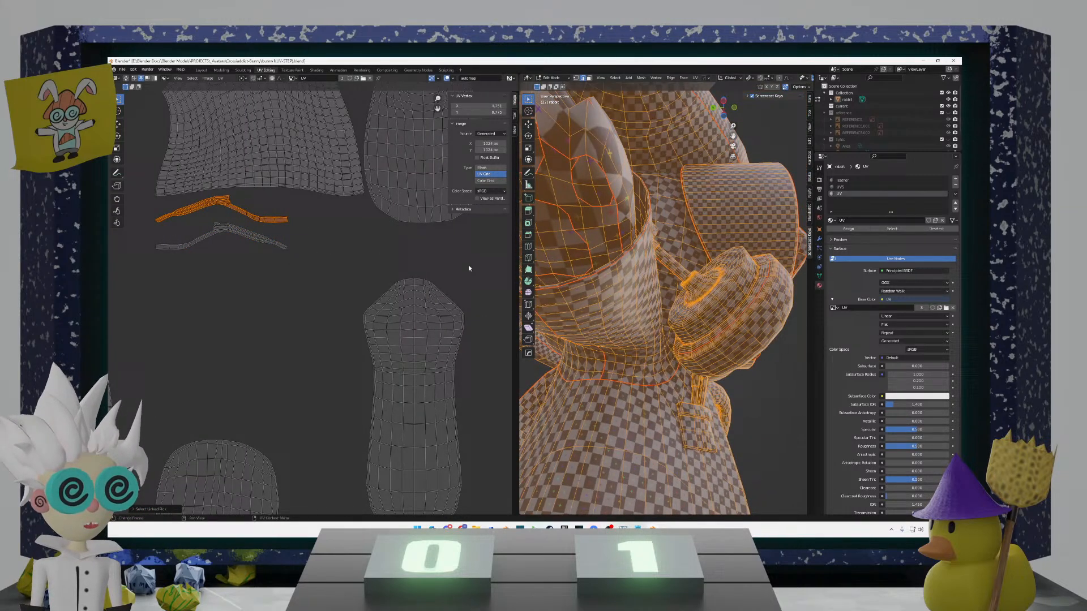
left_click(280, 251)
key("l")
key("g")
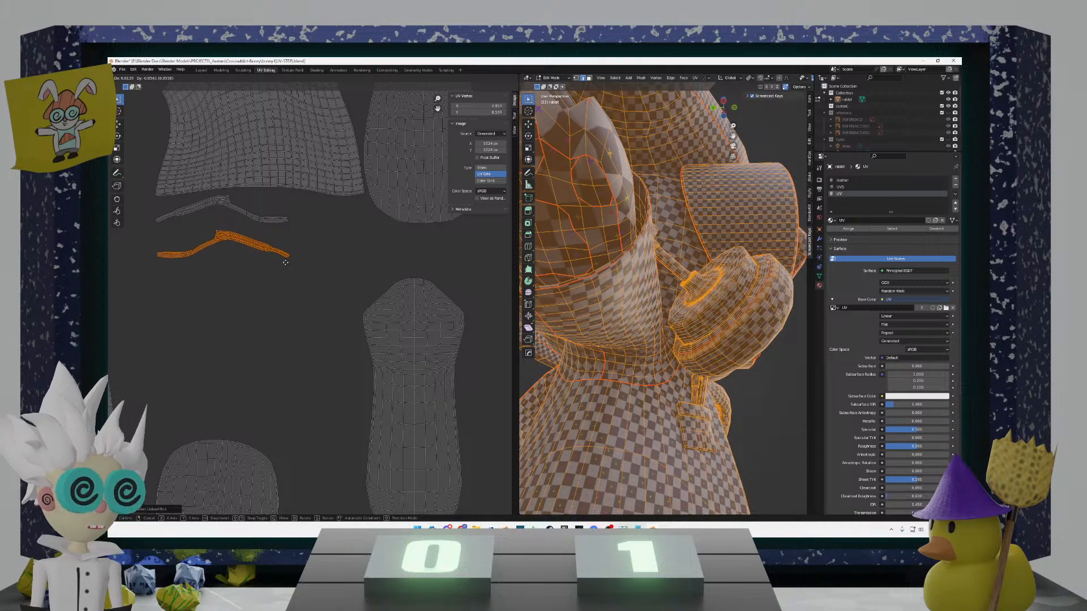
right_click(285, 262)
Step: Examine the model around the head, ears and neck to find where the lower thin strip belongs
middle_click_drag(571, 266, 639, 275)
middle_click_drag(566, 266, 605, 339)
key("g")
right_click(302, 309)
key("g")
right_click(336, 337)
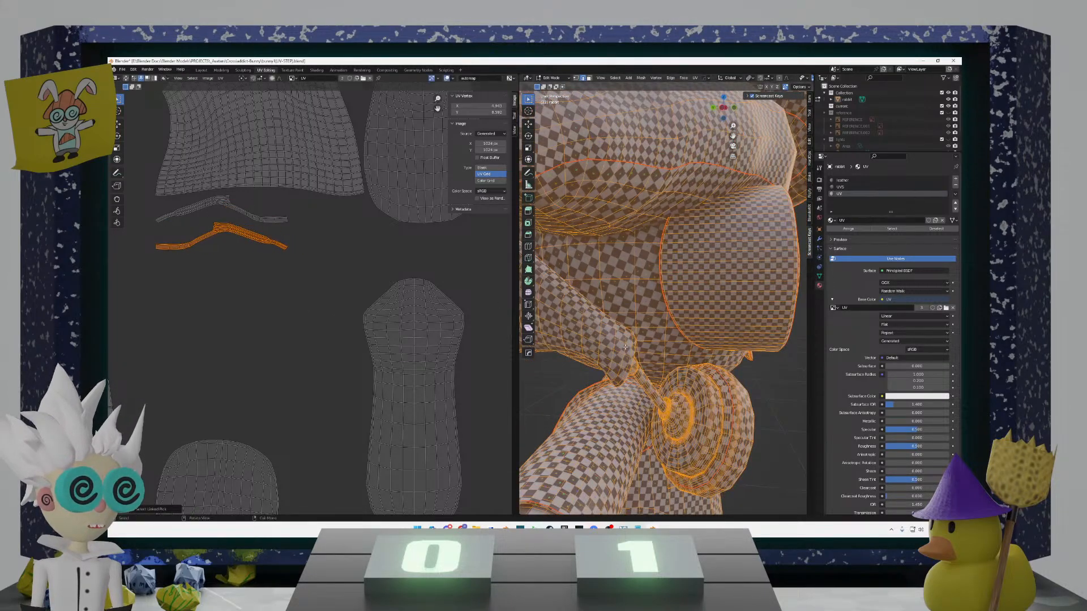
middle_click_drag(742, 335, 606, 283)
key("g")
right_click(340, 290)
key("g")
right_click(384, 279)
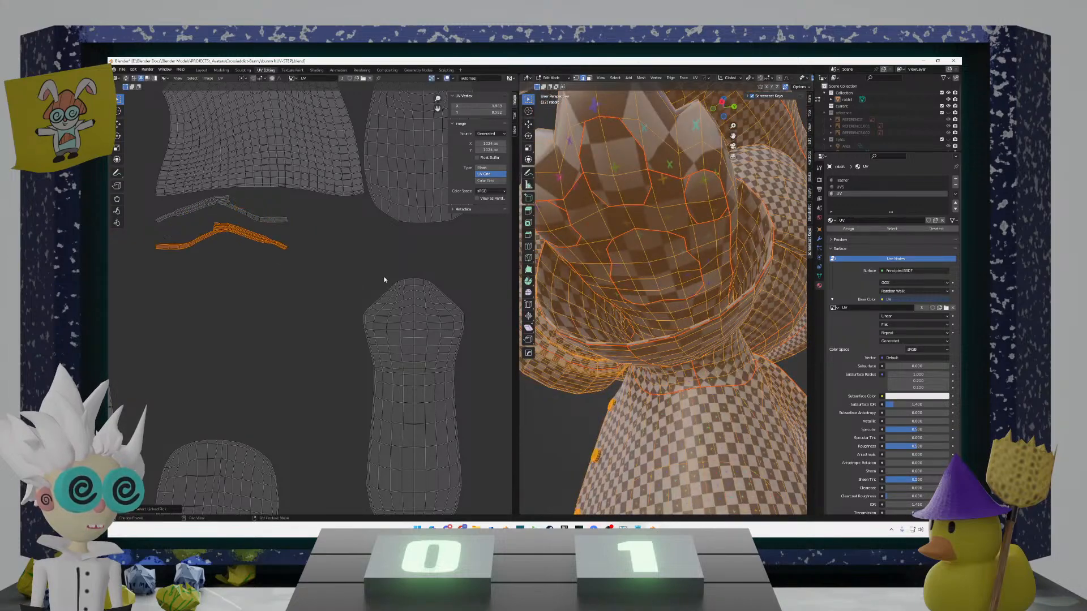
middle_click_drag(644, 281, 640, 323)
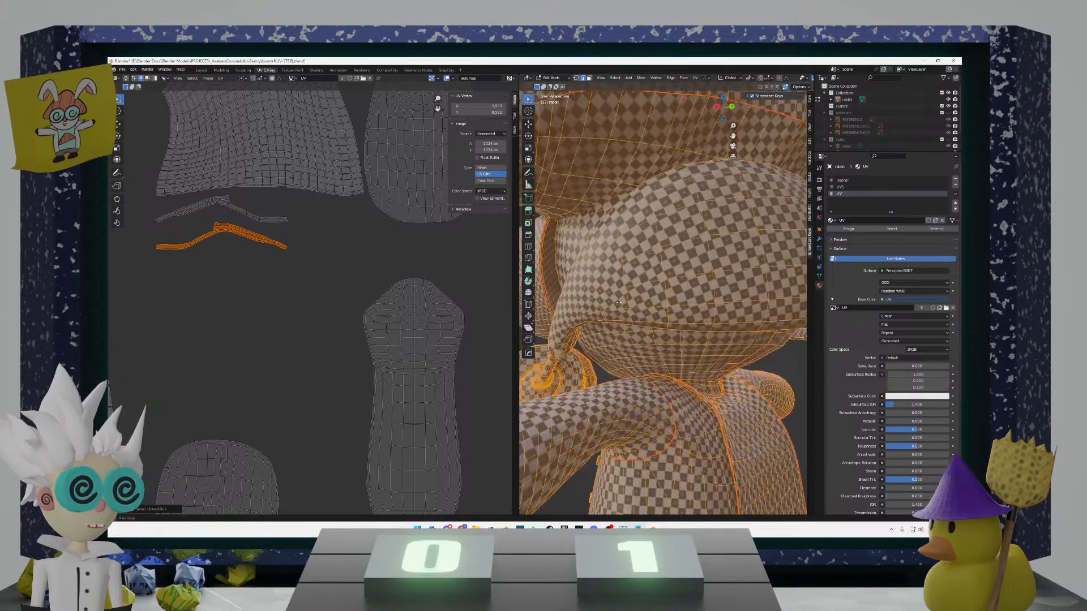
key("g")
left_click(311, 277)
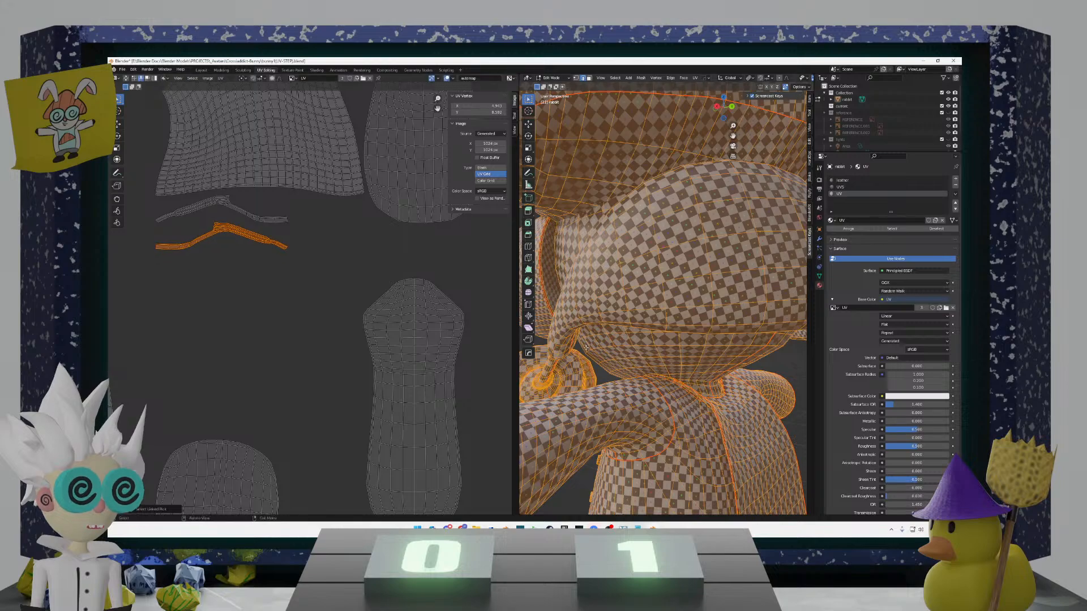
Step: Show the model in wireframe, clear the mesh selection and get a close view of the face and mouth seams
mouse_move(708, 340)
middle_mouse_down()
mouse_move(783, 355)
mouse_move(632, 367)
mouse_move(701, 371)
mouse_move(635, 389)
mouse_move(553, 390)
mouse_move(781, 461)
middle_mouse_up()
key("shift+z")
scroll(668, 385, "down", 4)
left_click(592, 414)
scroll(634, 387, "up", 5)
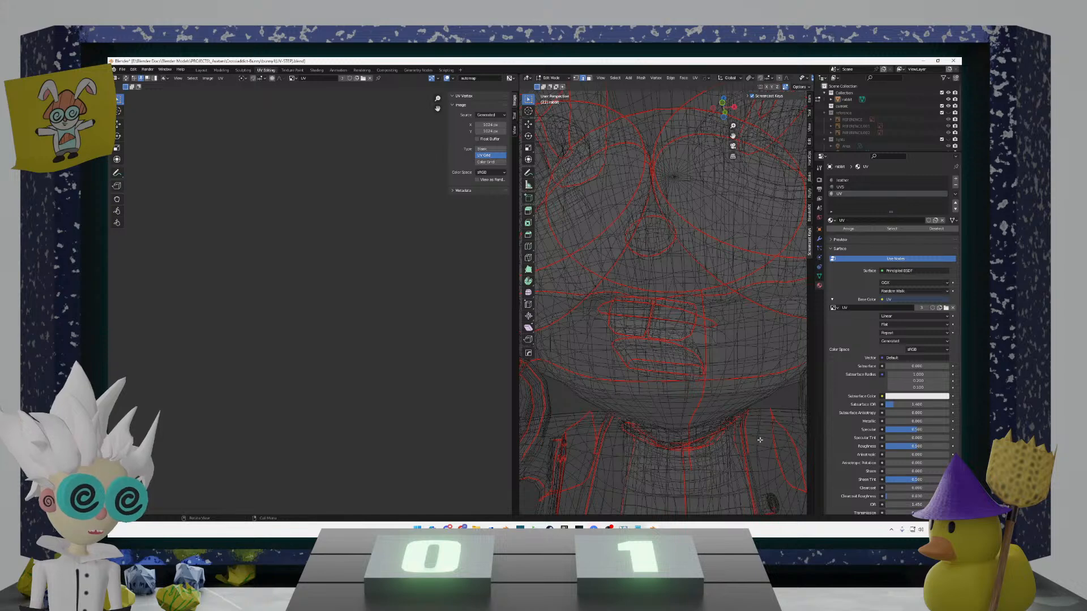
Step: Turn off wireframe display, select the whole mesh and try moving the lower thin strip island
key("shift+z")
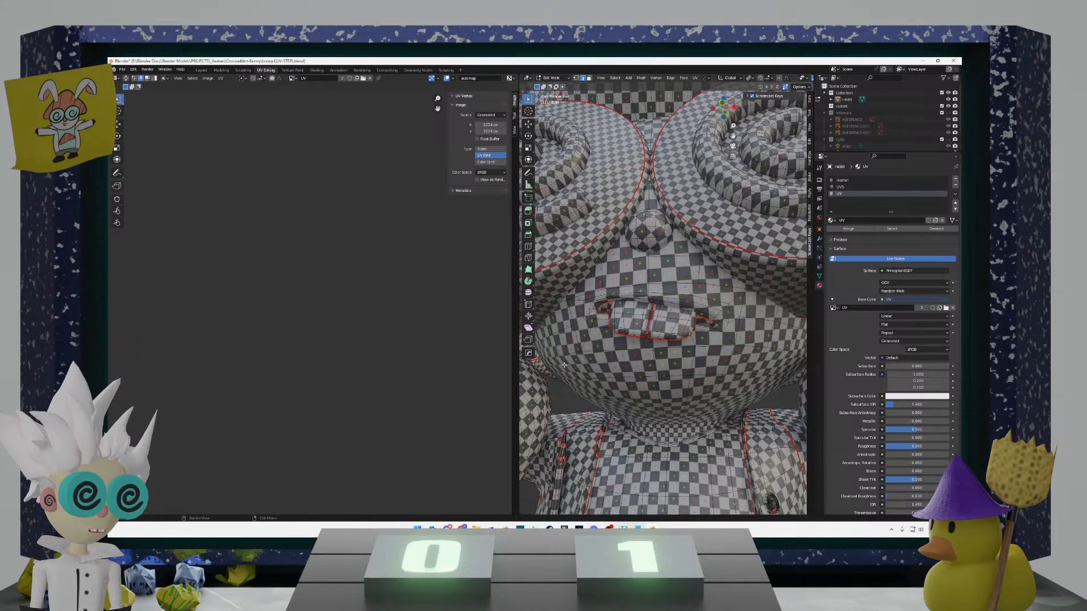
key("a")
key("g")
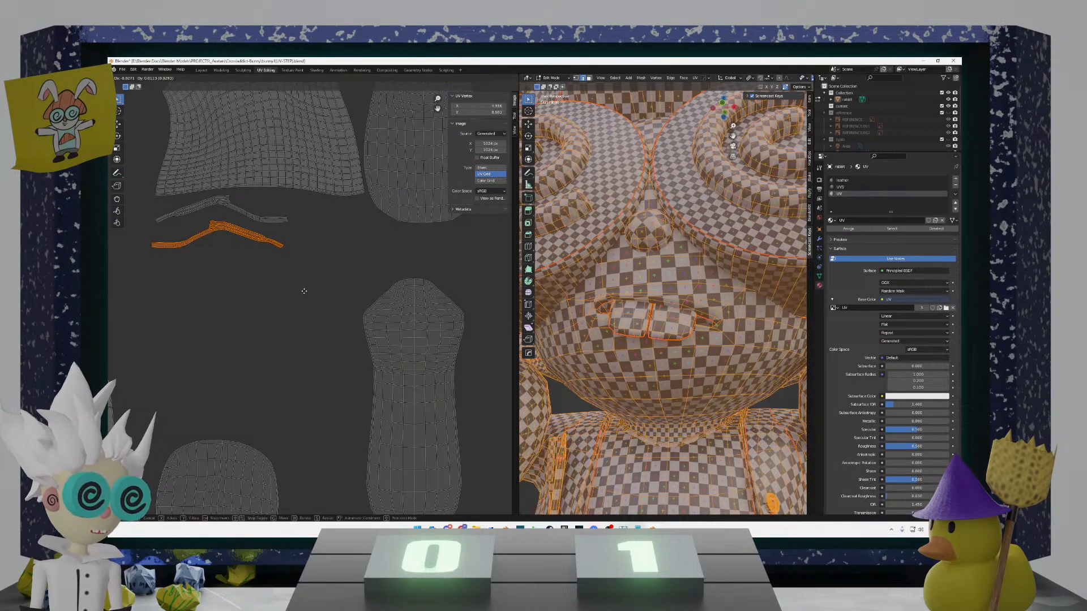
left_click(312, 298)
scroll(682, 380, "down", 10)
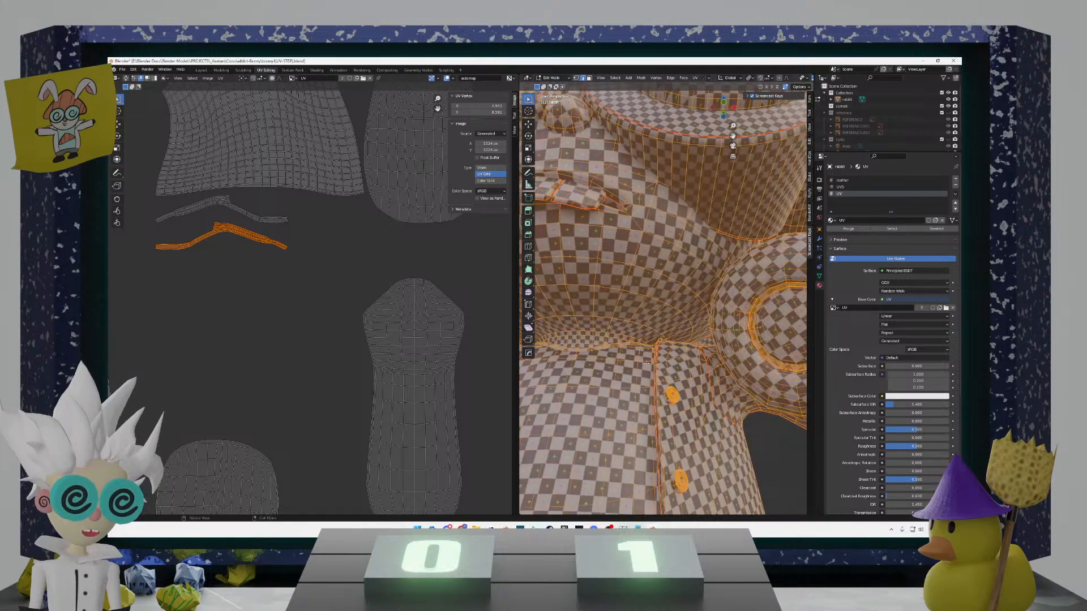
Step: Examine the seams around the neck and shoulder in textured and wireframe display, with the mesh selection cleared
middle_click_drag(682, 380, 717, 360)
key("shift+z")
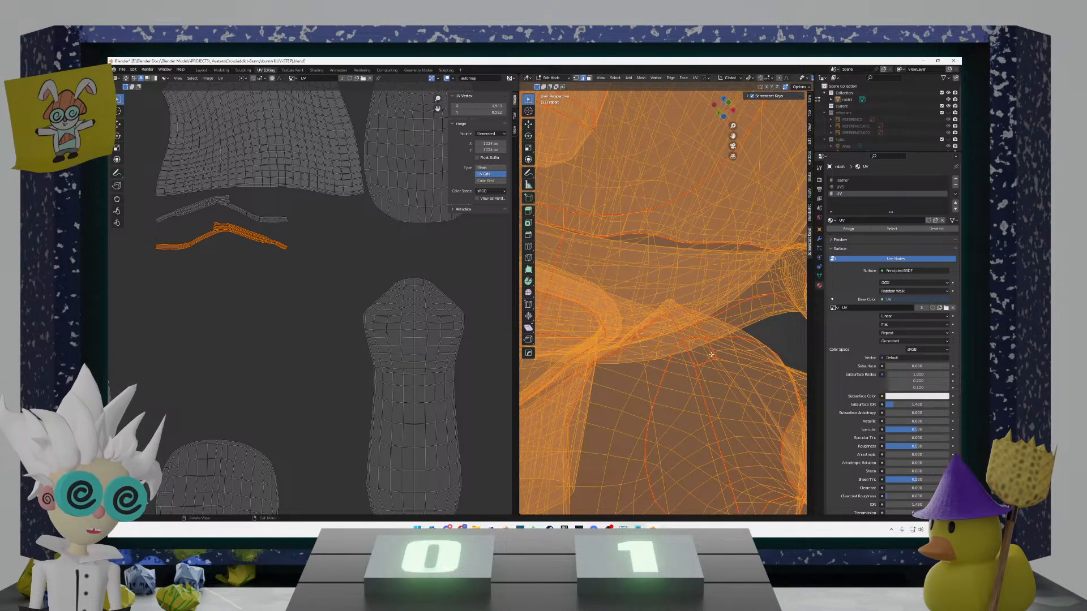
key("shift+z")
middle_click_drag(664, 318, 684, 347)
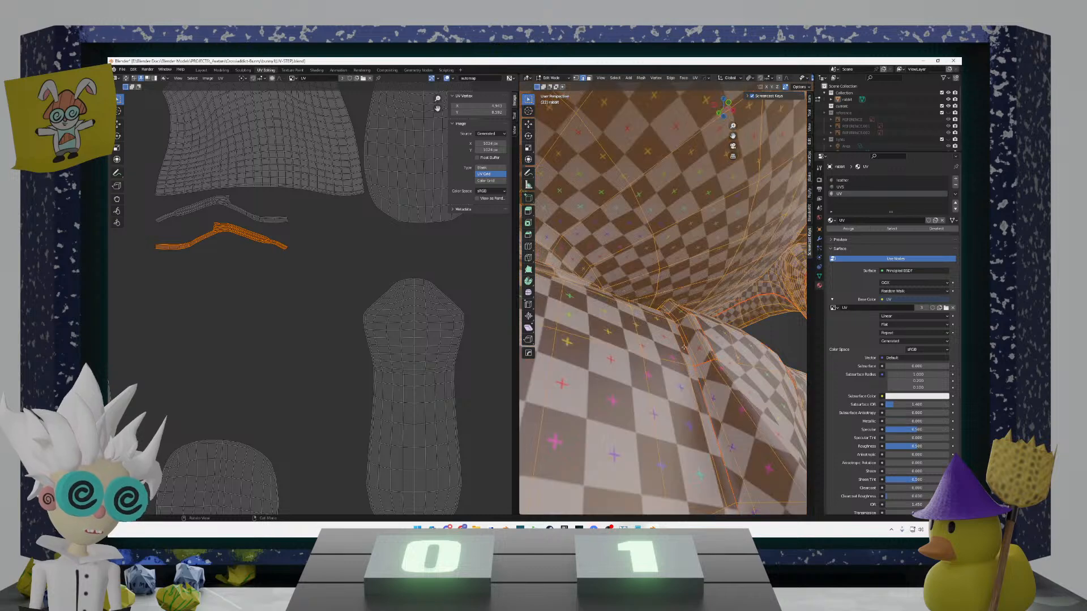
key("alt+a")
key("shift+z")
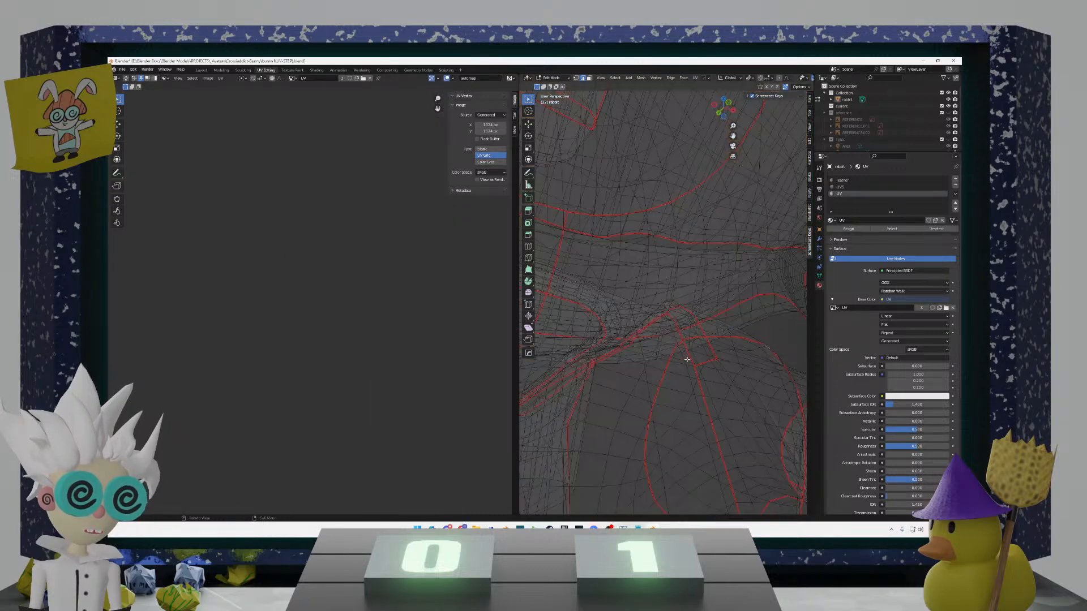
Step: Reselect the whole mesh in textured display, mirror the lower thin strip island horizontally and stack it on the upper strip
key("shift+z")
key("a")
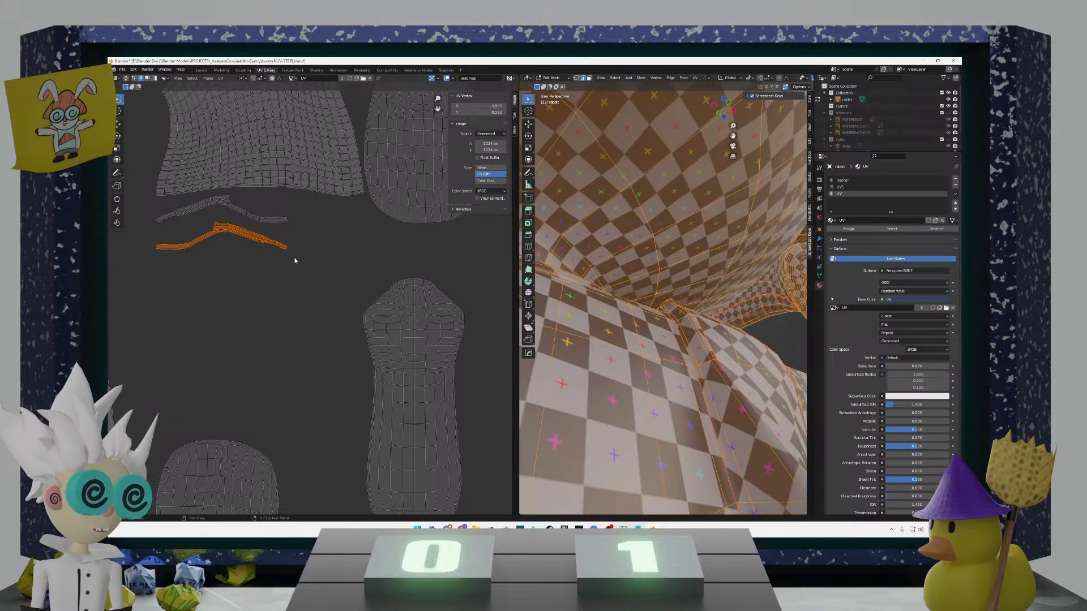
key("g")
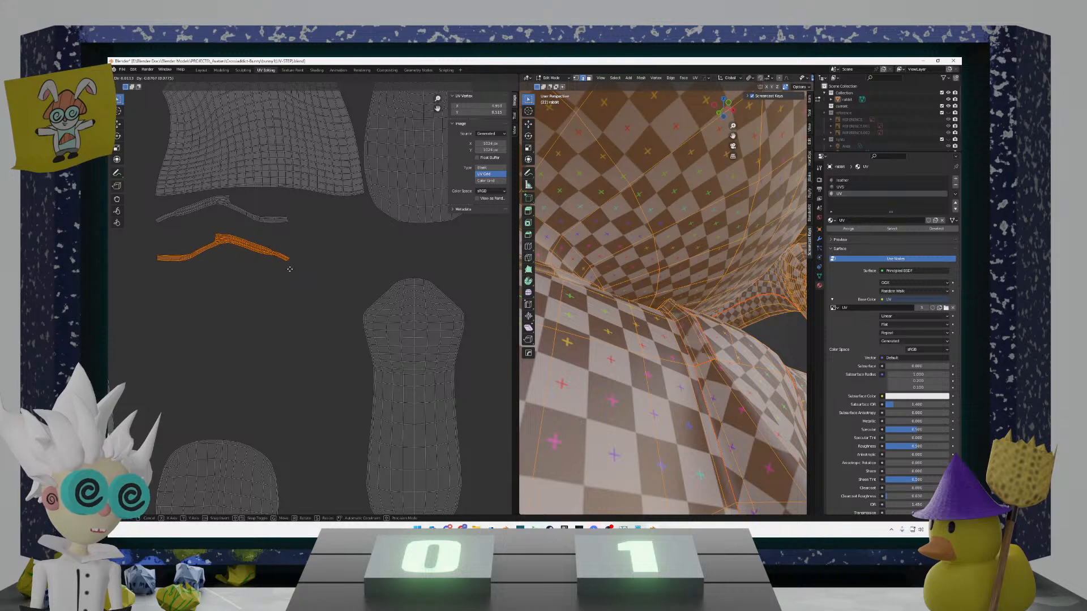
left_click(288, 257)
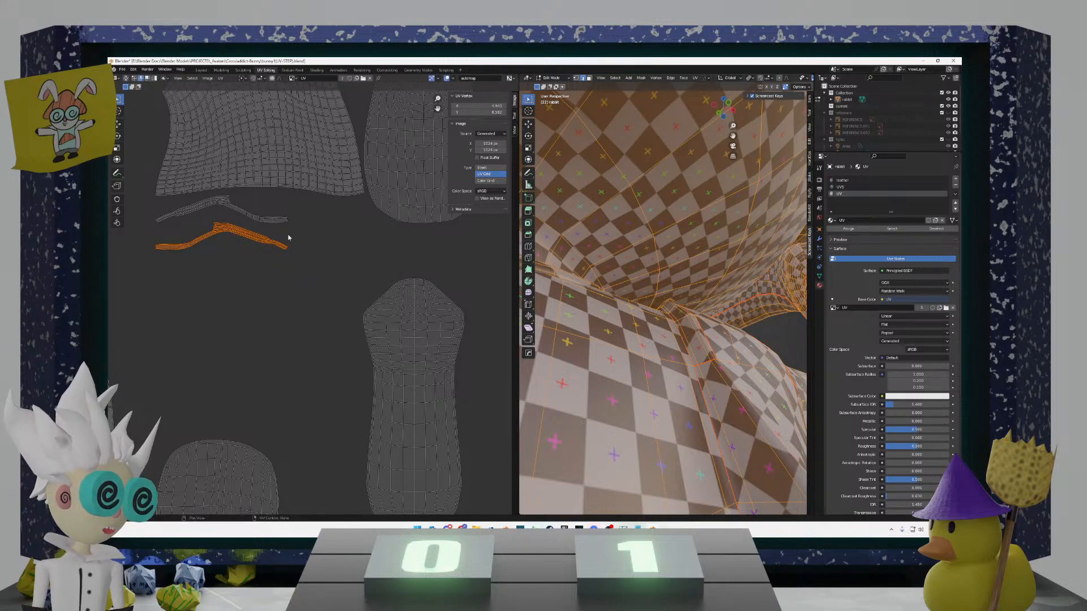
key("s")
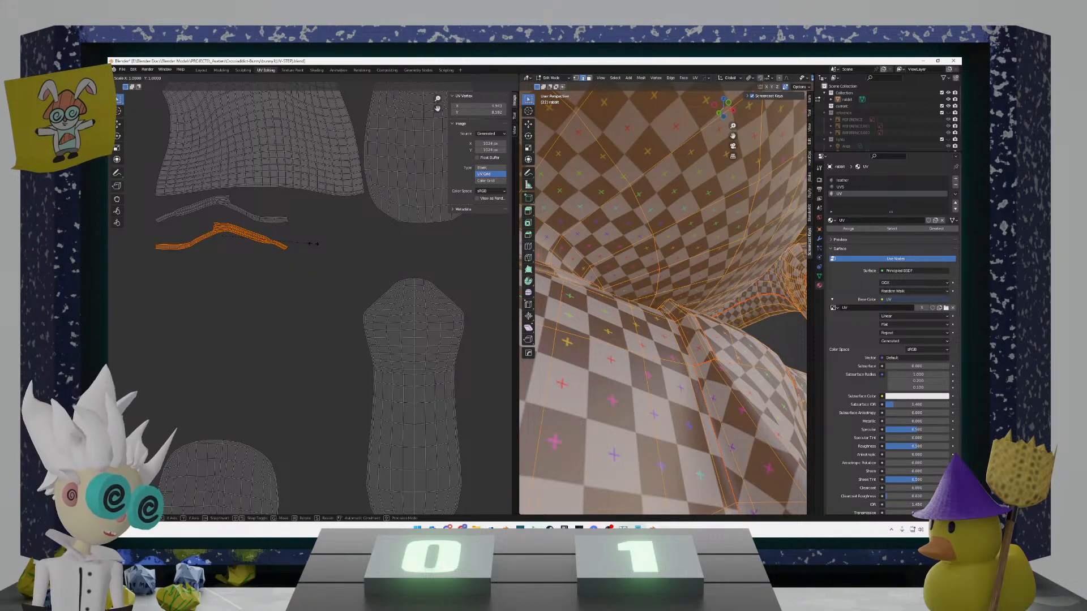
key("Escape")
key("g")
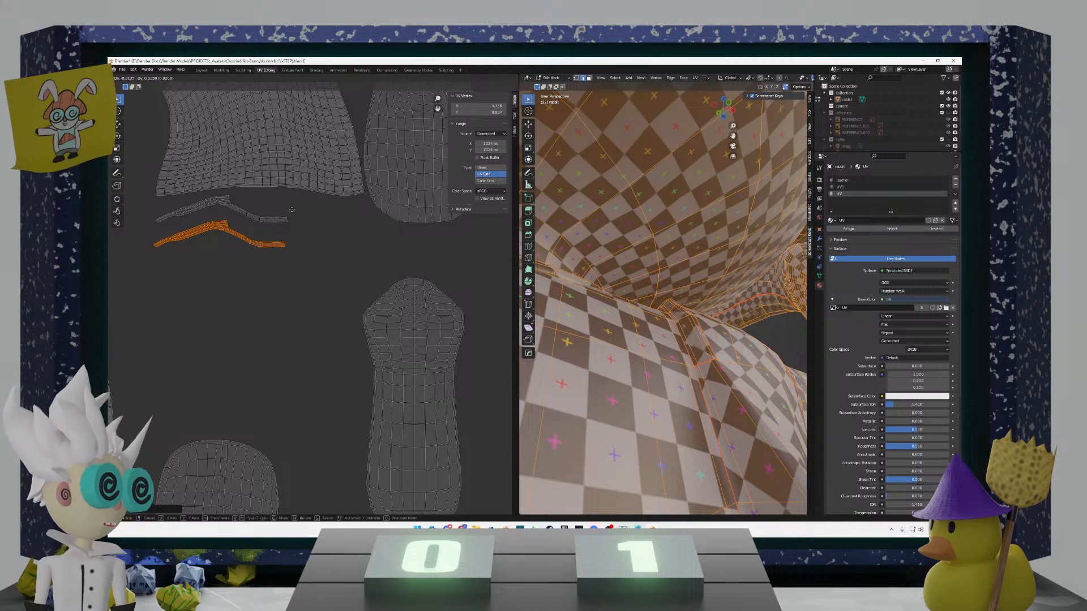
left_click(485, 355)
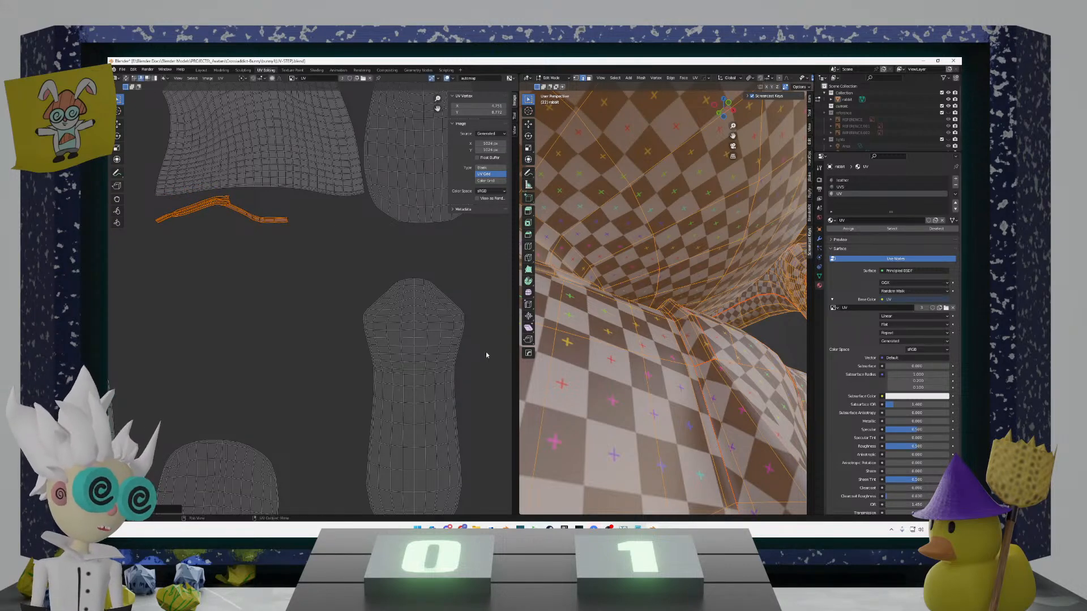
Step: Select the whole large island just above the stacked strips and try moving it
scroll(445, 359, "down", 5)
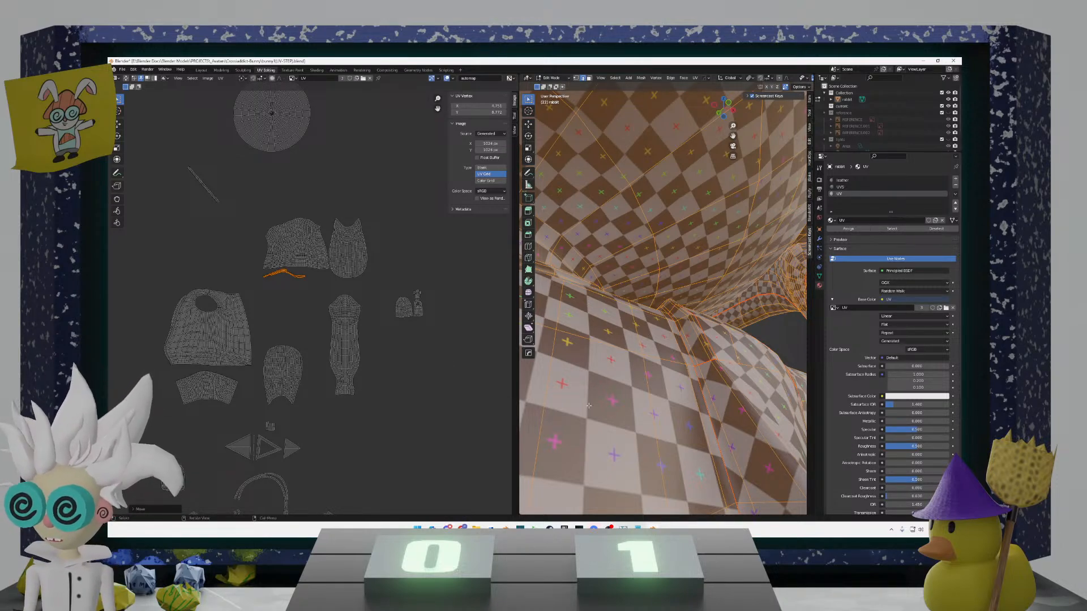
scroll(314, 305, "up", 3)
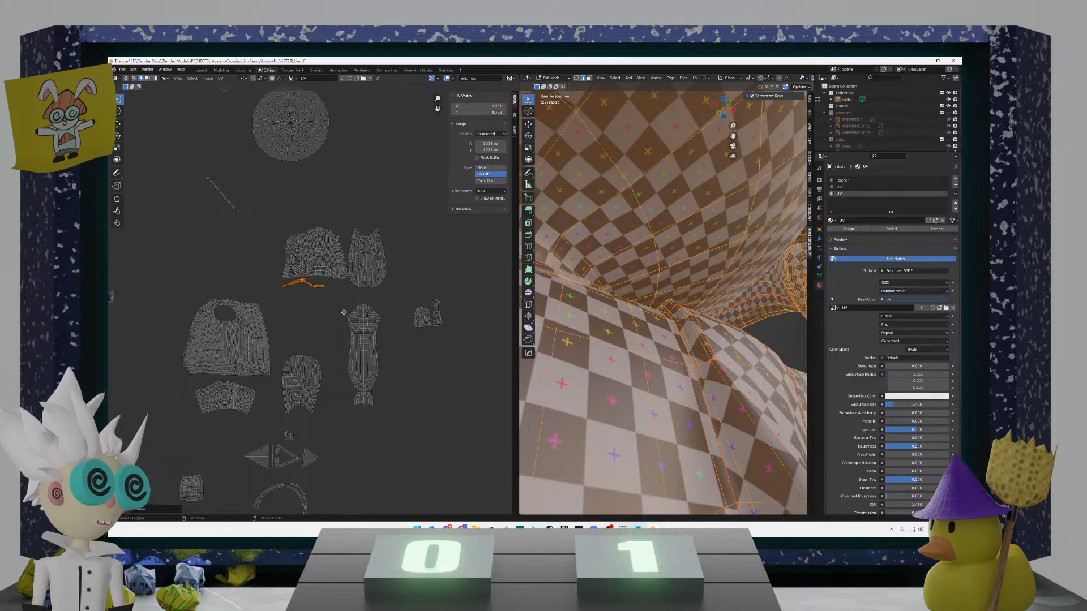
scroll(671, 340, "down", 3)
middle_click_drag(671, 339, 621, 371)
scroll(657, 349, "down", 4)
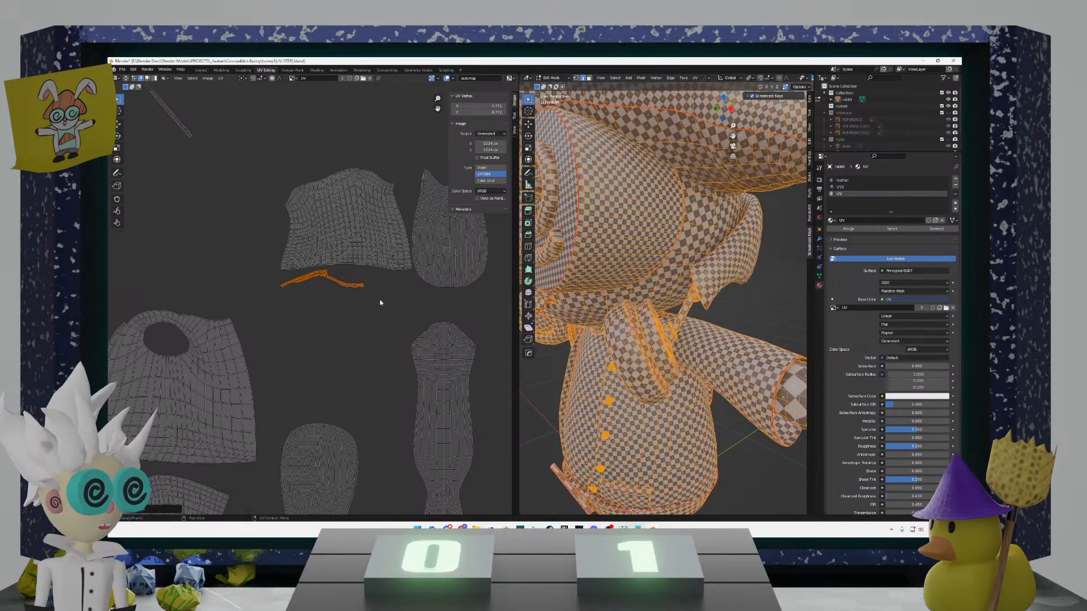
scroll(286, 279, "down", 3)
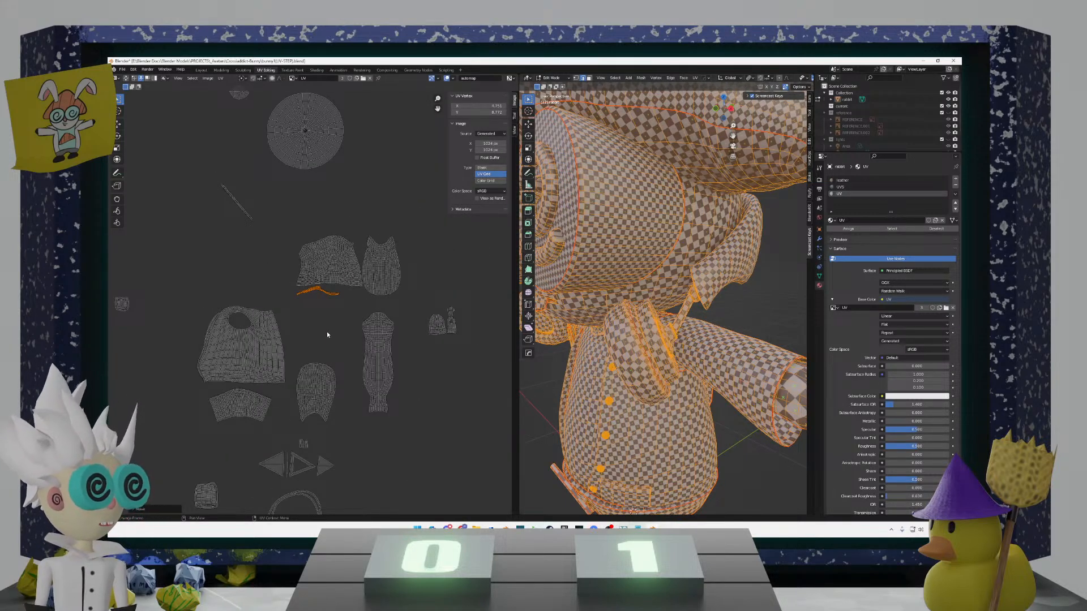
left_click(334, 274)
key("l")
key("g")
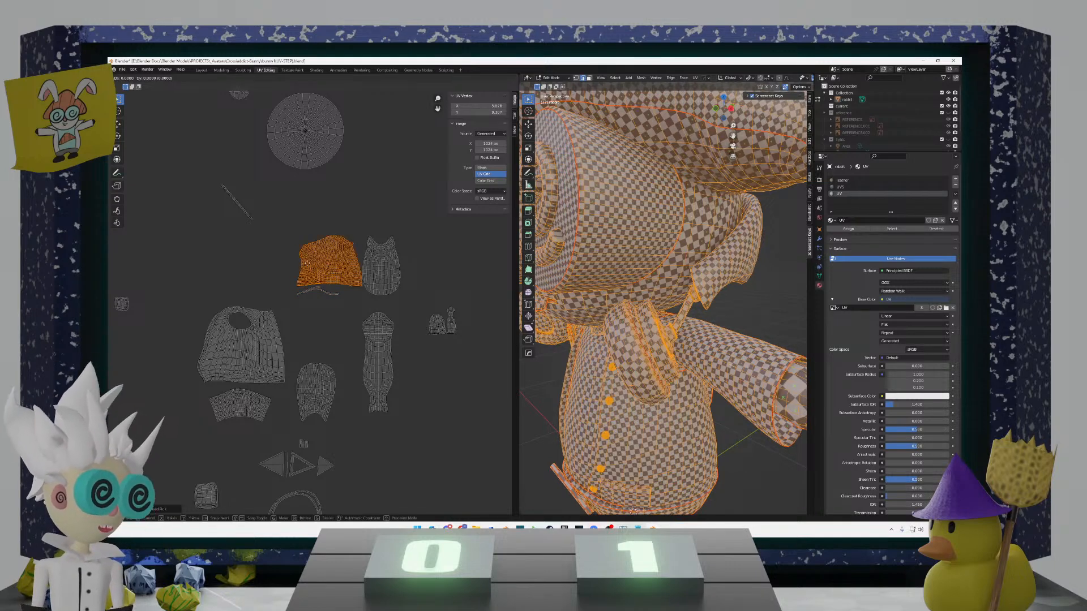
right_click(344, 244)
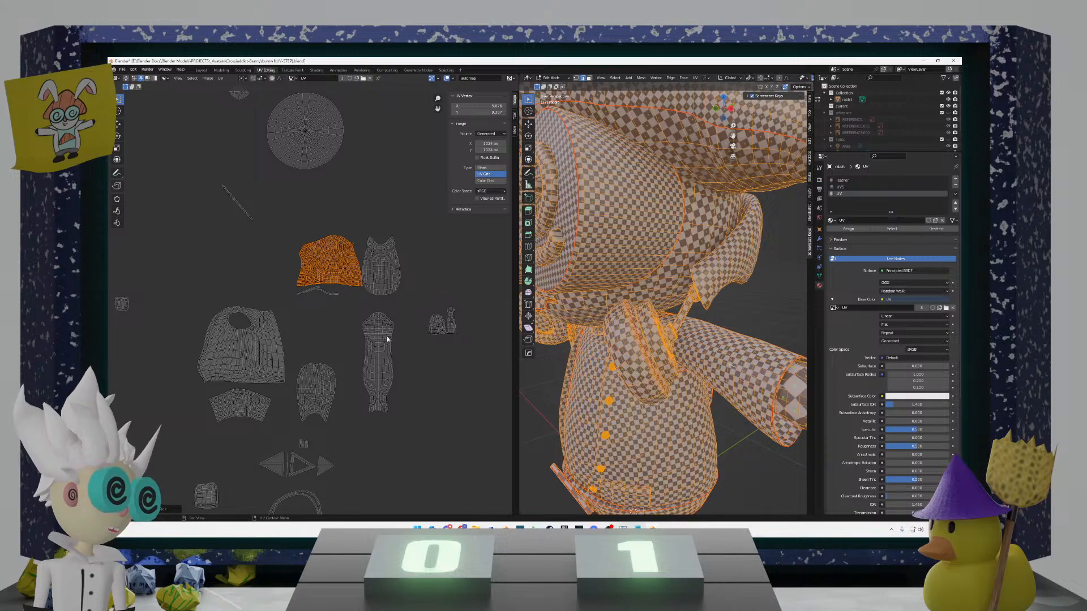
Step: Clear the UV selection and select the whole long, narrow vertical island
scroll(387, 338, "up", 5)
key("alt+a")
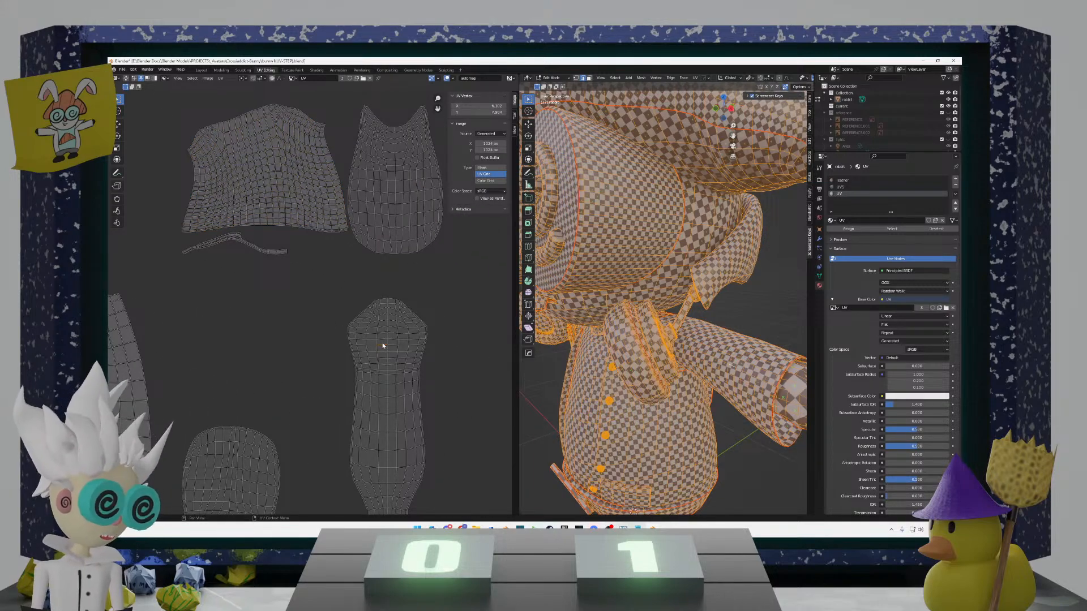
key("l")
scroll(382, 335, "down", 3)
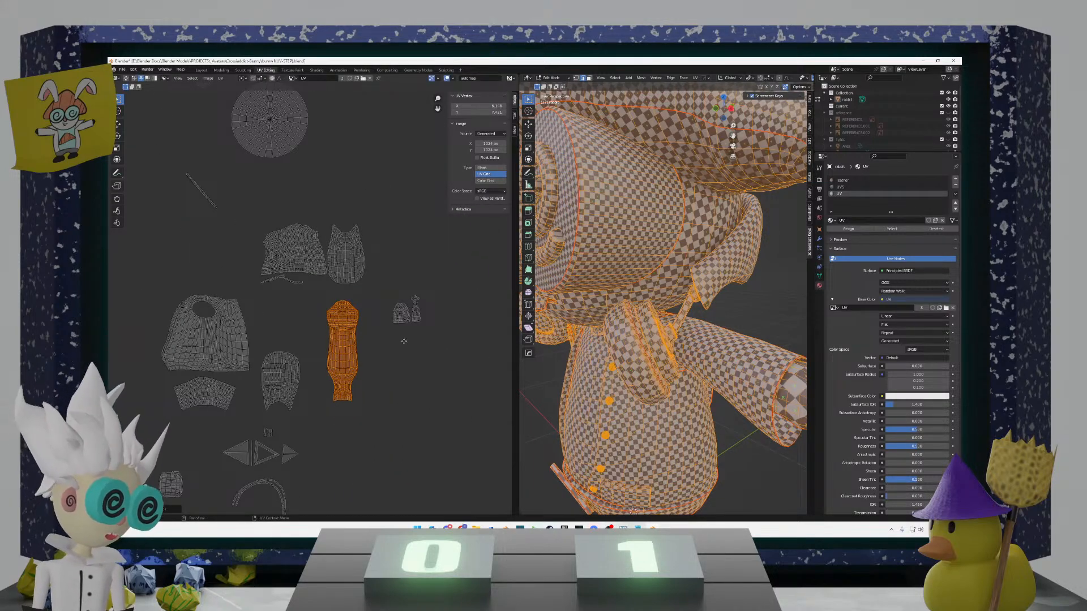
Step: Examine the front of the rabbit's torso and the selected long island with its neighbouring islands
scroll(633, 407, "up", 4)
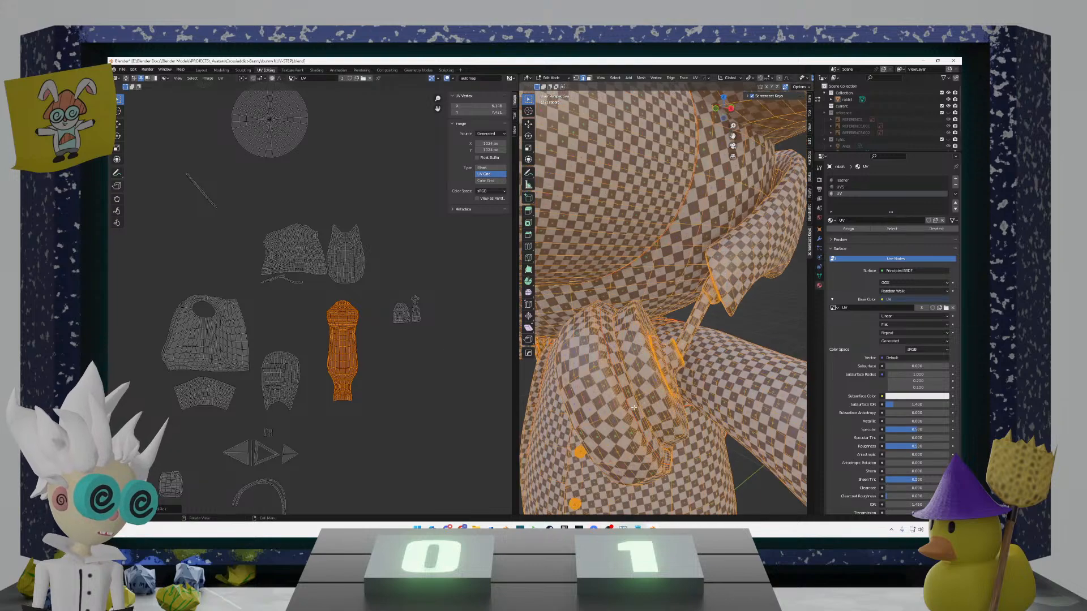
middle_click_drag(633, 407, 671, 367)
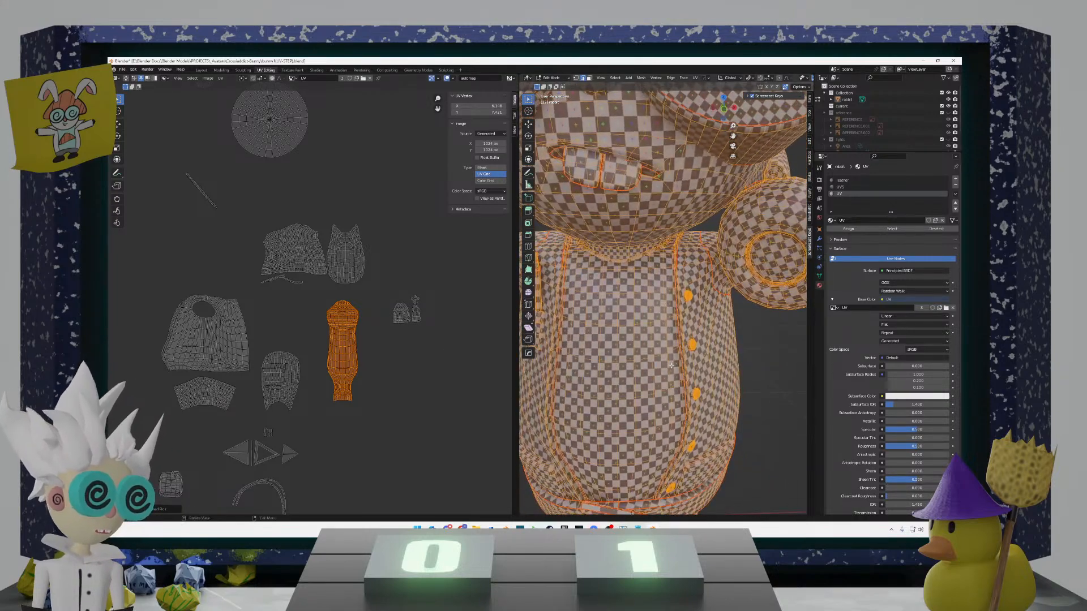
middle_click_drag(629, 415, 630, 352)
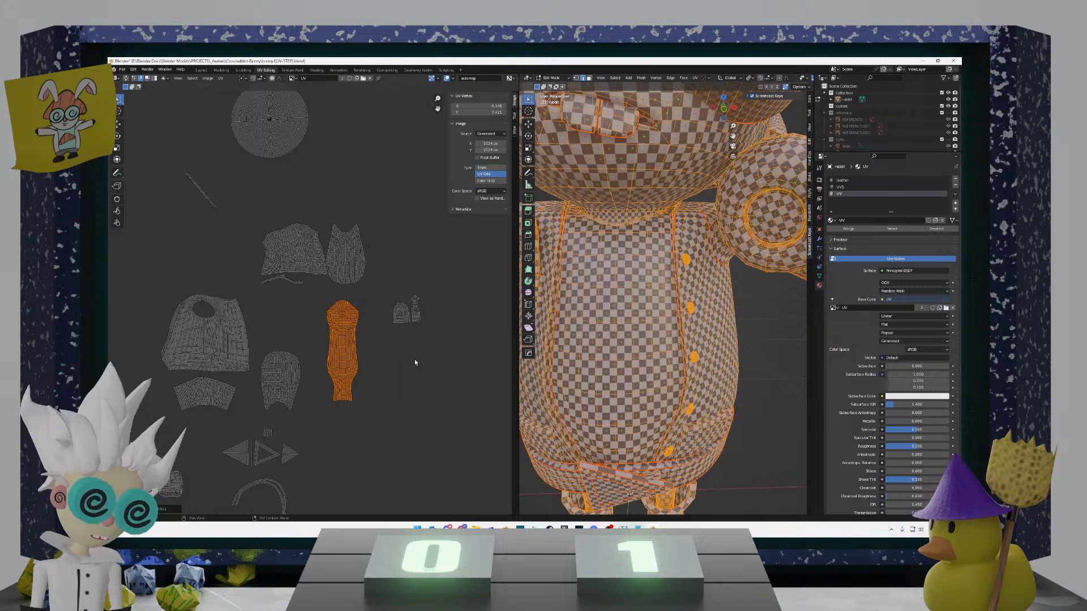
key("KP_Decimal")
scroll(414, 363, "down", 3)
middle_click_drag(381, 325, 336, 254)
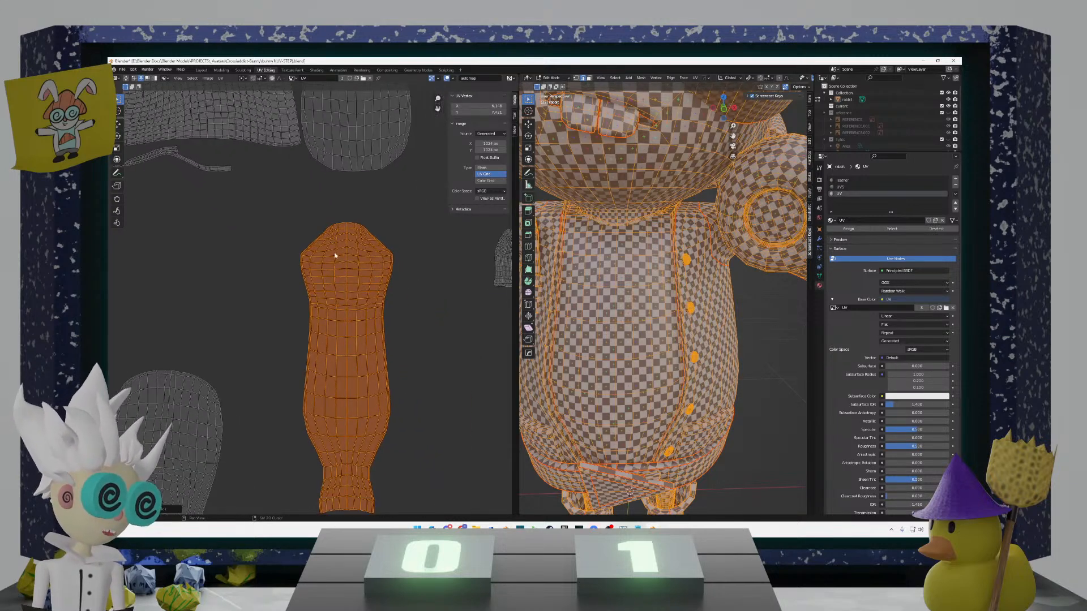
scroll(359, 310, "down", 2)
middle_click_drag(359, 310, 353, 283)
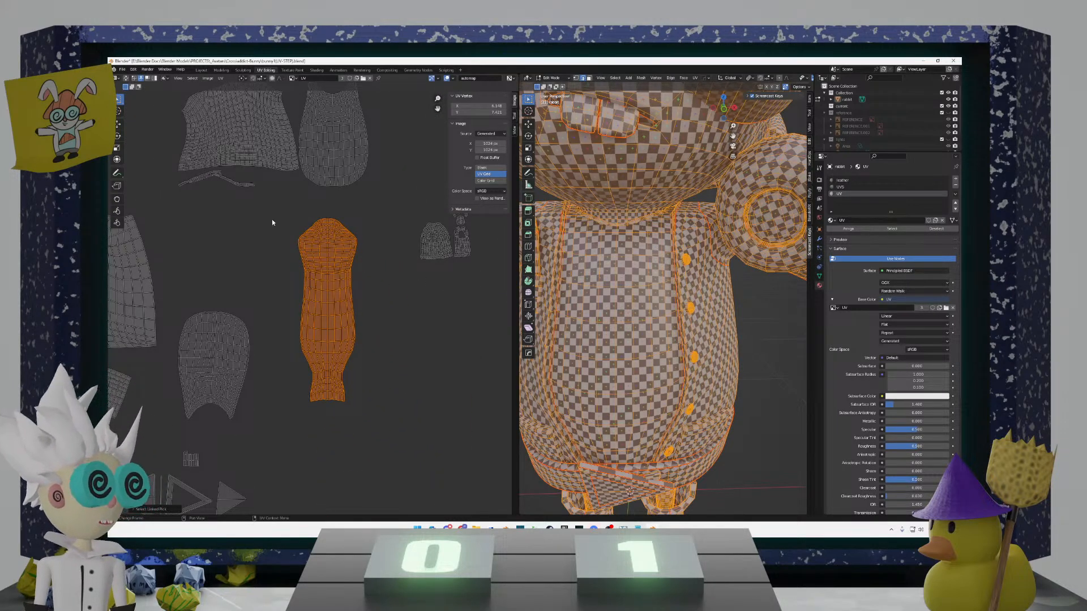
Step: Switch to the Texture Paint workspace and show the rabbit from the front in Edit Mode
left_click(293, 69)
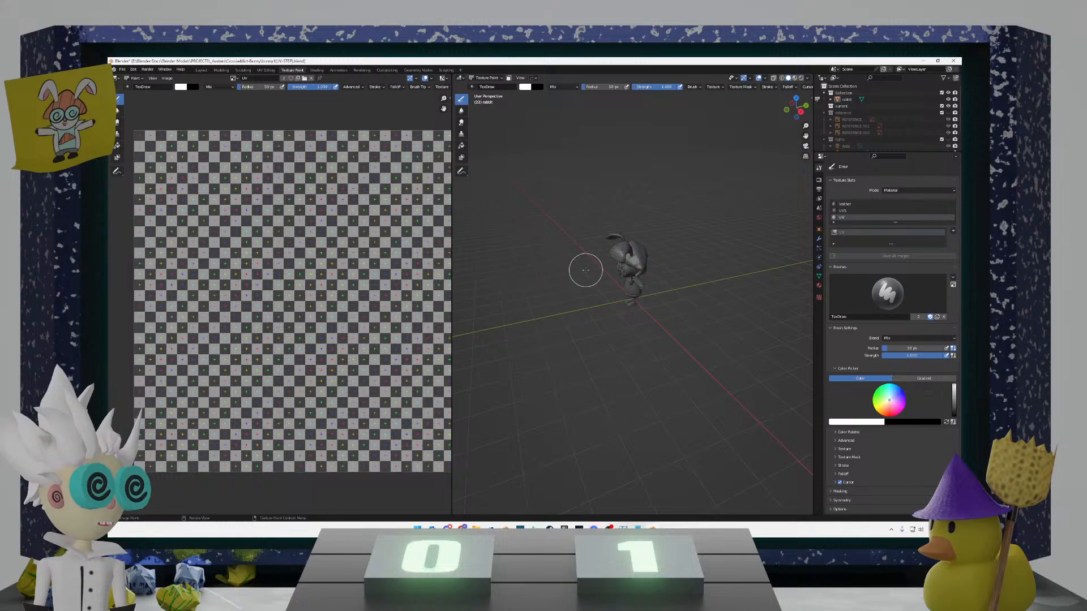
right_click(586, 271)
middle_click_drag(626, 223, 637, 287)
key("Tab")
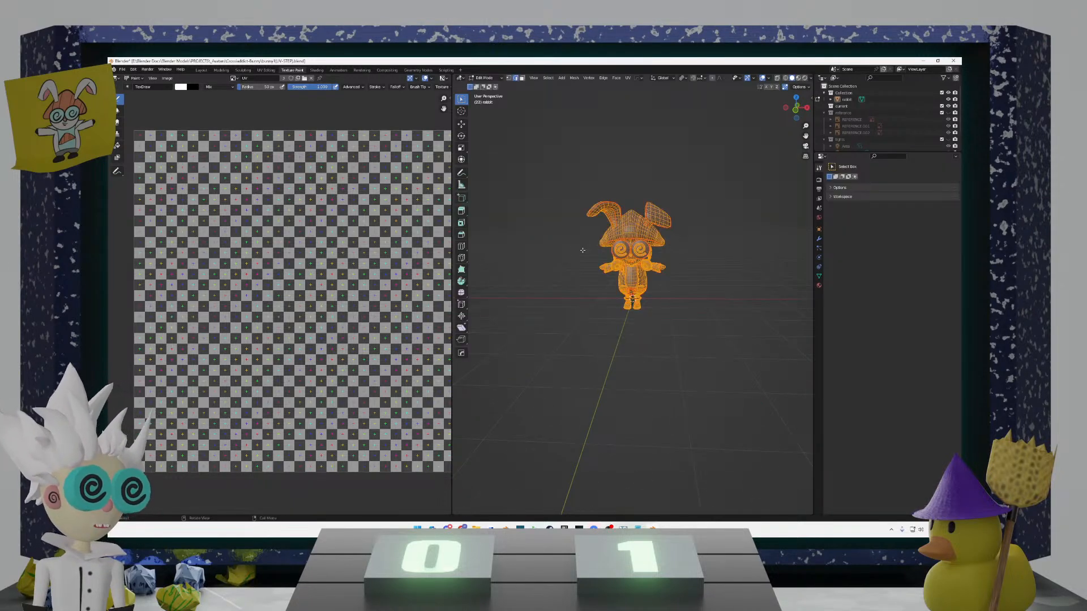
scroll(317, 234, "down", 5)
scroll(368, 254, "up", 3)
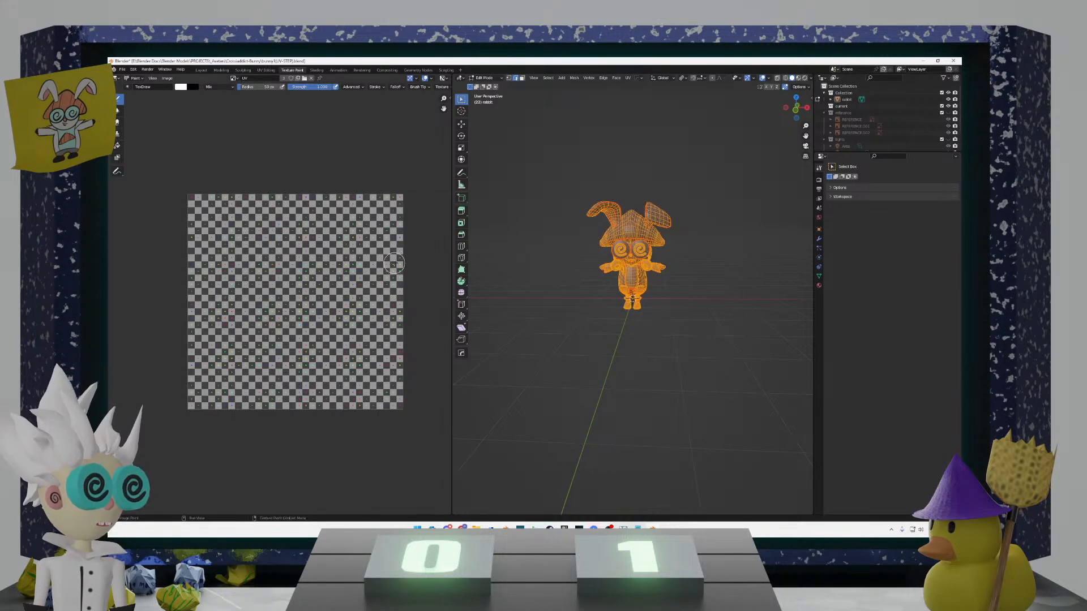
scroll(359, 277, "up", 2)
scroll(614, 305, "up", 6)
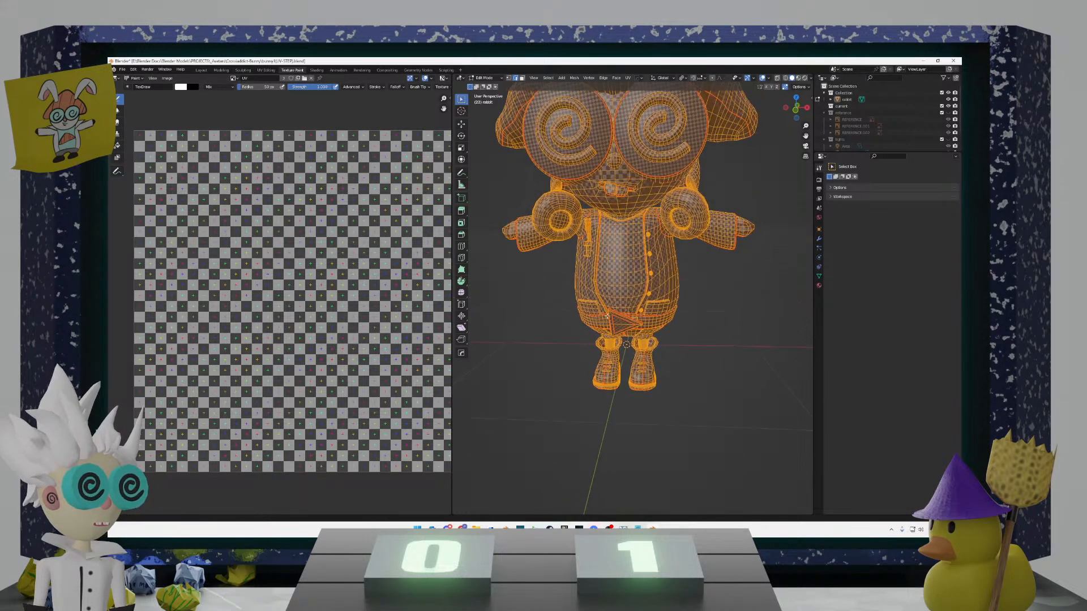
Step: Paint a curved white test stroke on the checker image and undo it
mouse_move(303, 192)
left_mouse_down()
mouse_move(256, 243)
mouse_move(368, 294)
left_mouse_up()
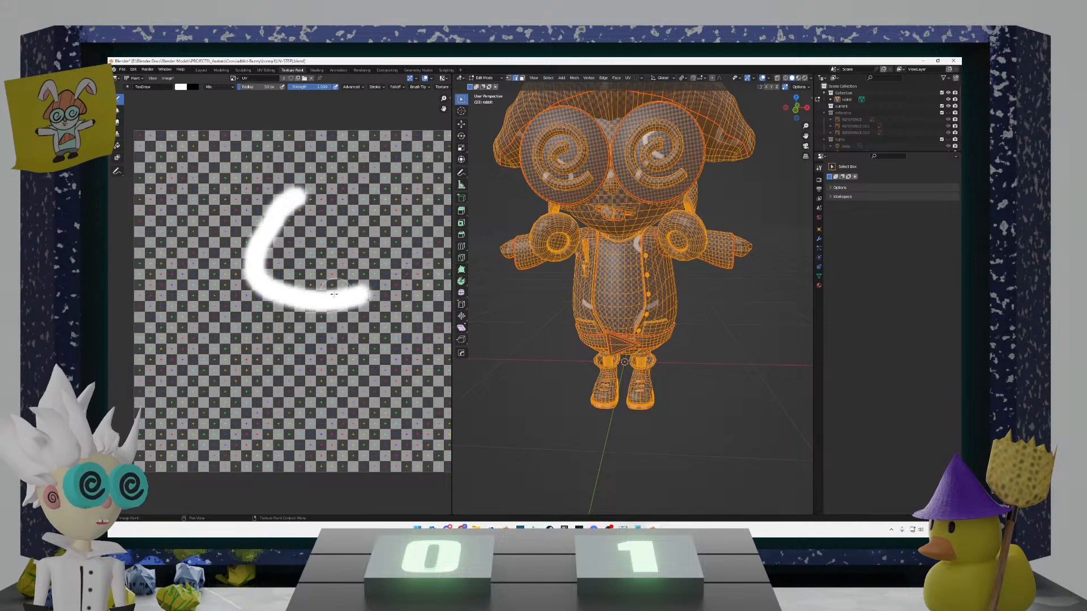
key("ctrl+z")
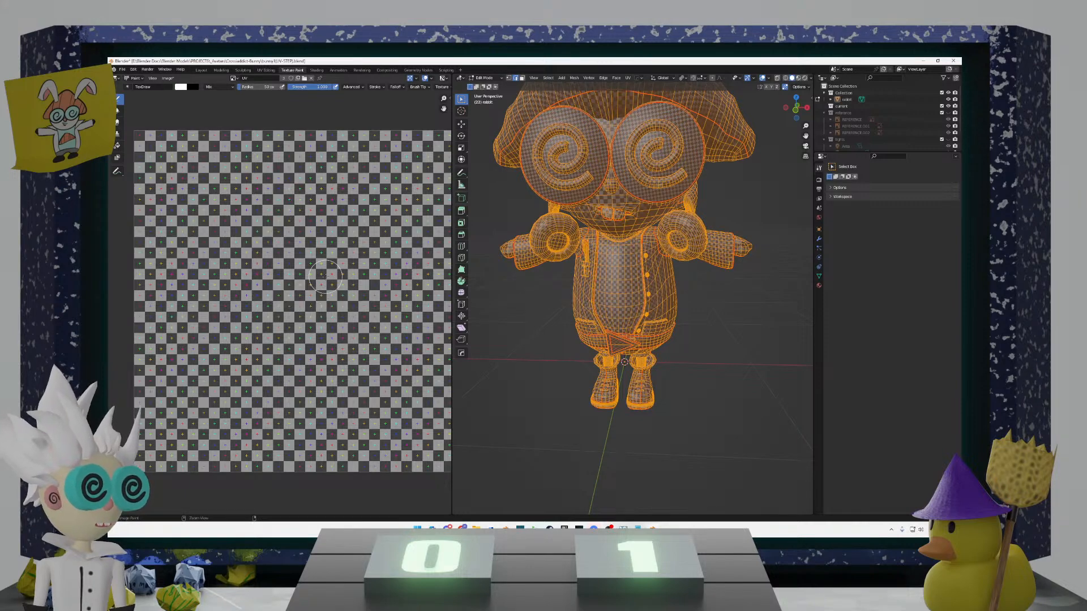
scroll(420, 289, "down", 4)
scroll(593, 314, "up", 4)
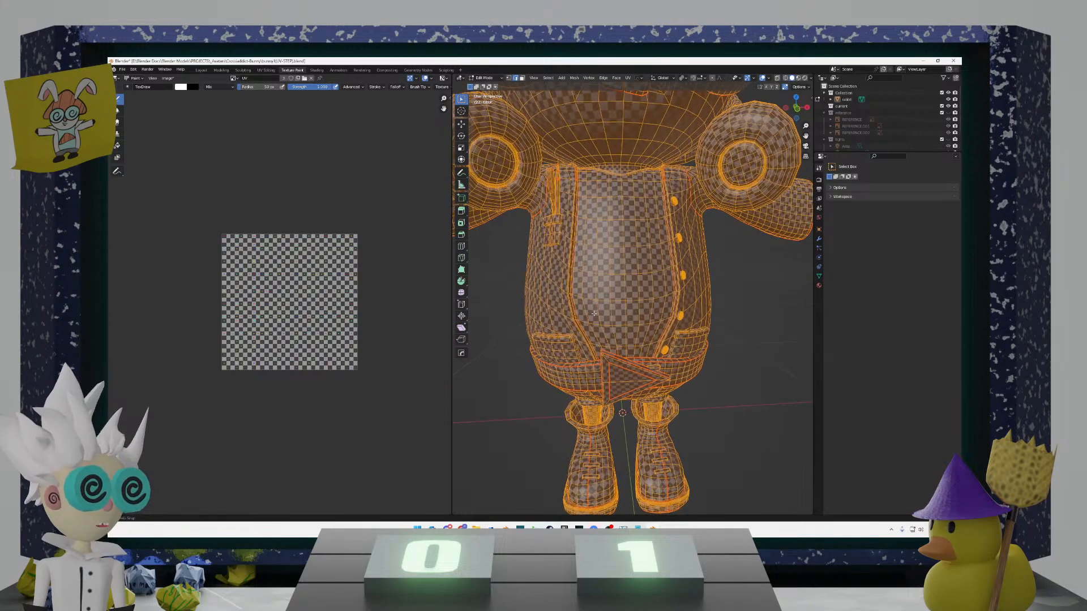
Step: Examine the UV islands lying outside the checker image in the image editor
scroll(335, 268, "down", 8)
middle_click_drag(385, 207, 310, 276)
scroll(284, 303, "up", 4)
middle_click_drag(339, 200, 306, 288)
middle_click_drag(327, 232, 288, 316)
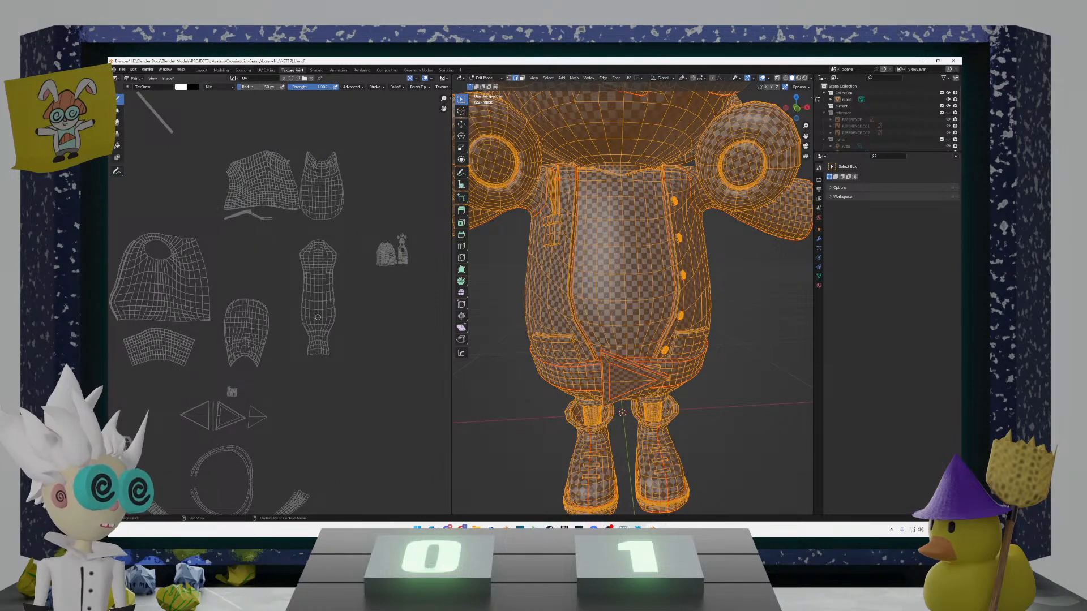
scroll(312, 280, "down", 5)
scroll(307, 294, "up", 3)
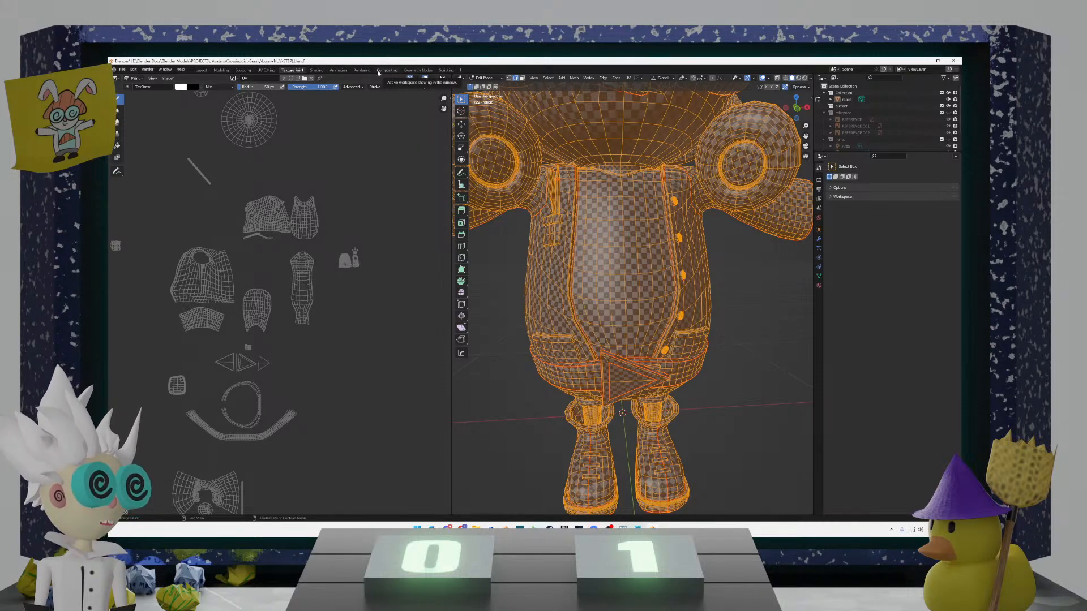
Step: Return to the UV Editing workspace and move the long torso island onto the checker image
left_click(268, 70)
scroll(340, 235, "down", 5)
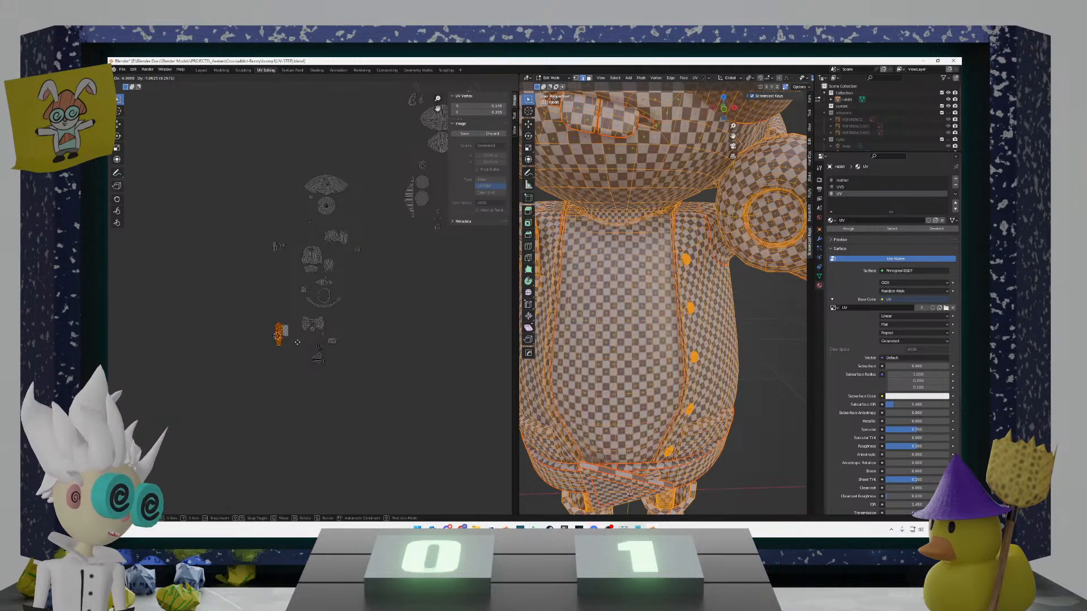
left_click(298, 342)
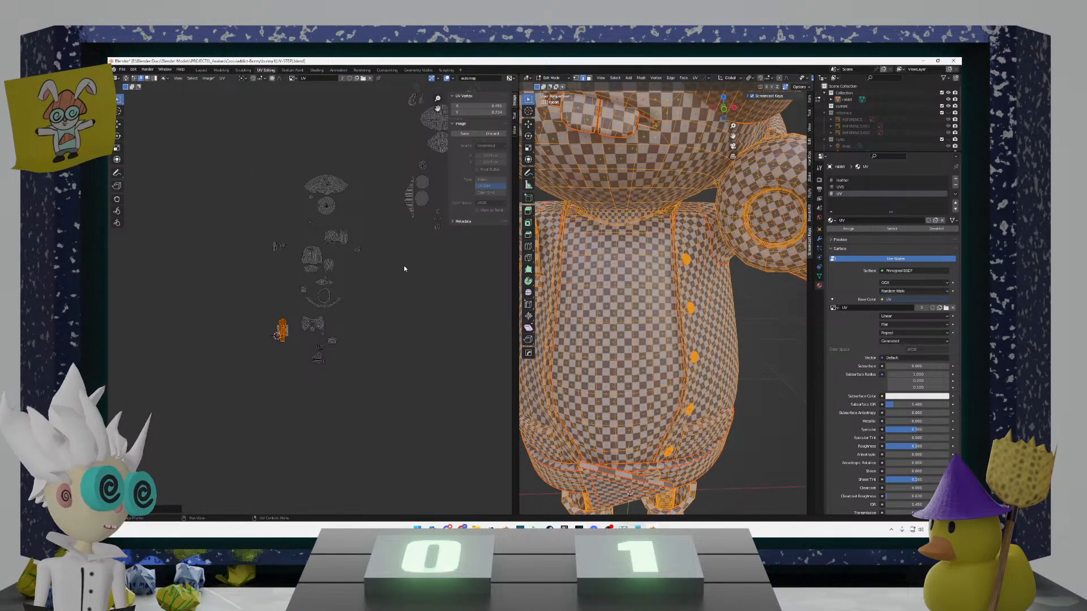
Step: Switch to the Texture Paint workspace and paint a white smiley face on the checker image over the torso island
left_click(292, 70)
scroll(348, 213, "down", 3)
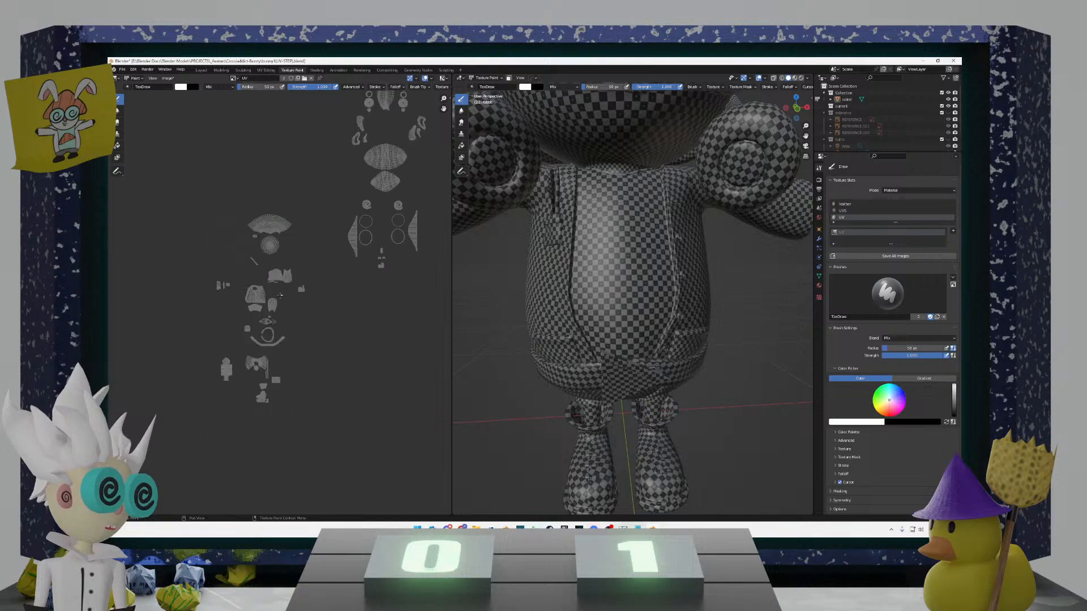
scroll(277, 314, "up", 7)
middle_click_drag(328, 253, 218, 297)
scroll(283, 300, "up", 2)
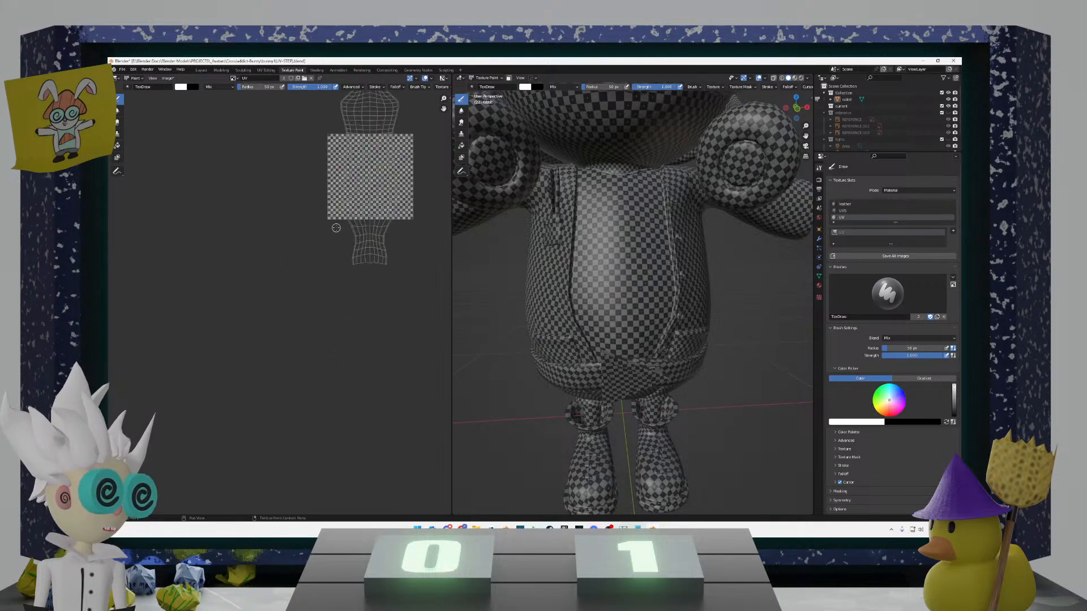
mouse_move(354, 153)
left_mouse_down()
mouse_move(353, 167)
mouse_move(378, 164)
mouse_move(357, 196)
mouse_move(378, 182)
left_mouse_up()
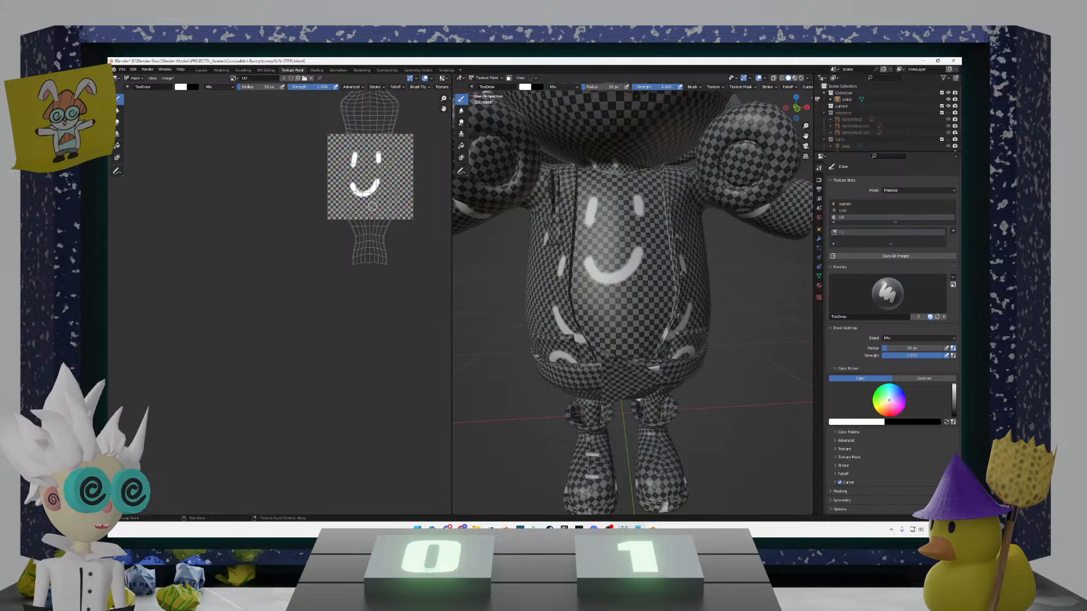
Step: Undo the smiley face strokes and the move of the long torso island
key("ctrl+z")
key("ctrl+z")
key("ctrl+z")
key("ctrl+z")
key("ctrl+z")
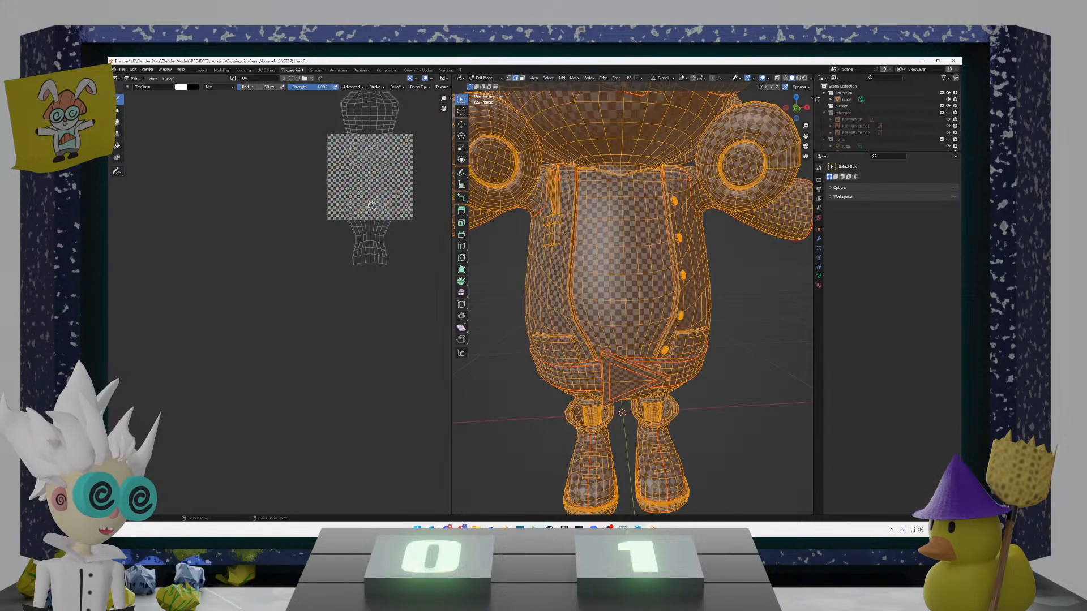
key("ctrl+z")
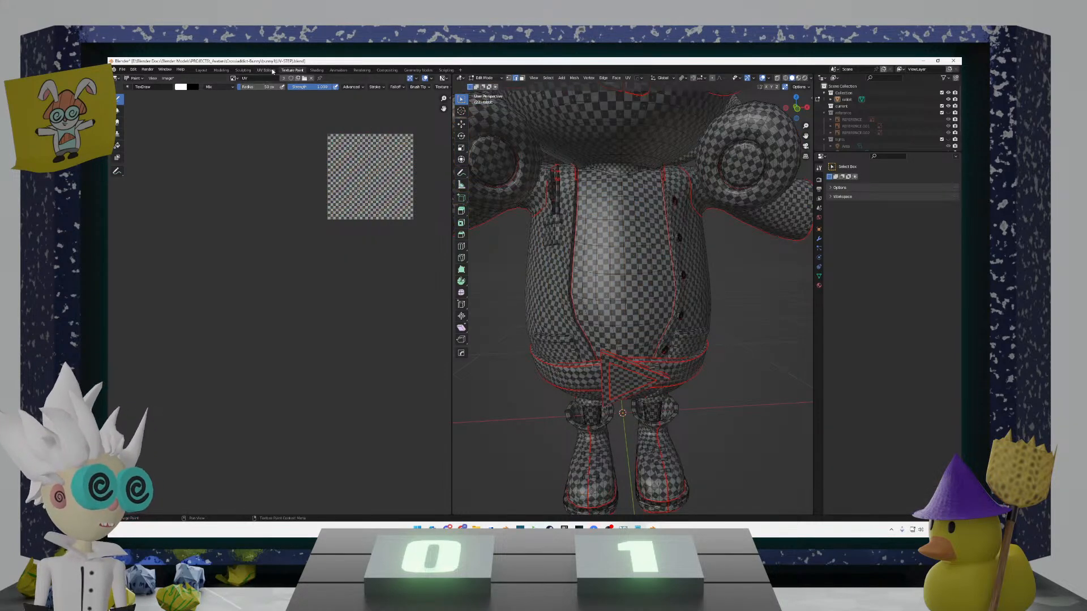
Step: Return to the UV Editing workspace and select the whole rabbit mesh to show its UV islands
left_click(271, 70)
middle_click_drag(346, 302, 235, 311, "shift")
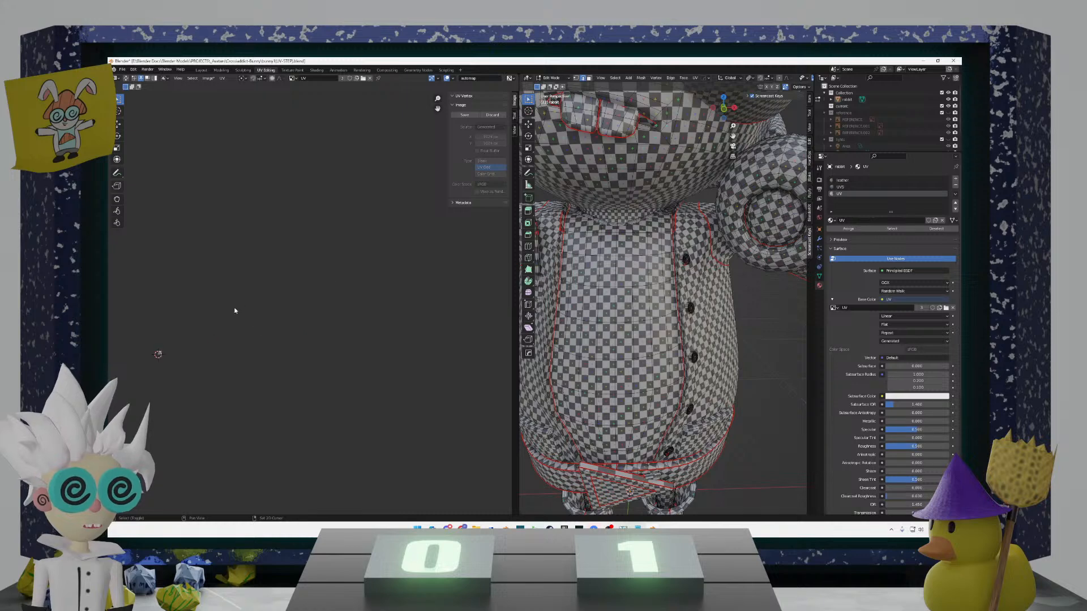
scroll(323, 266, "down", 4)
key("a")
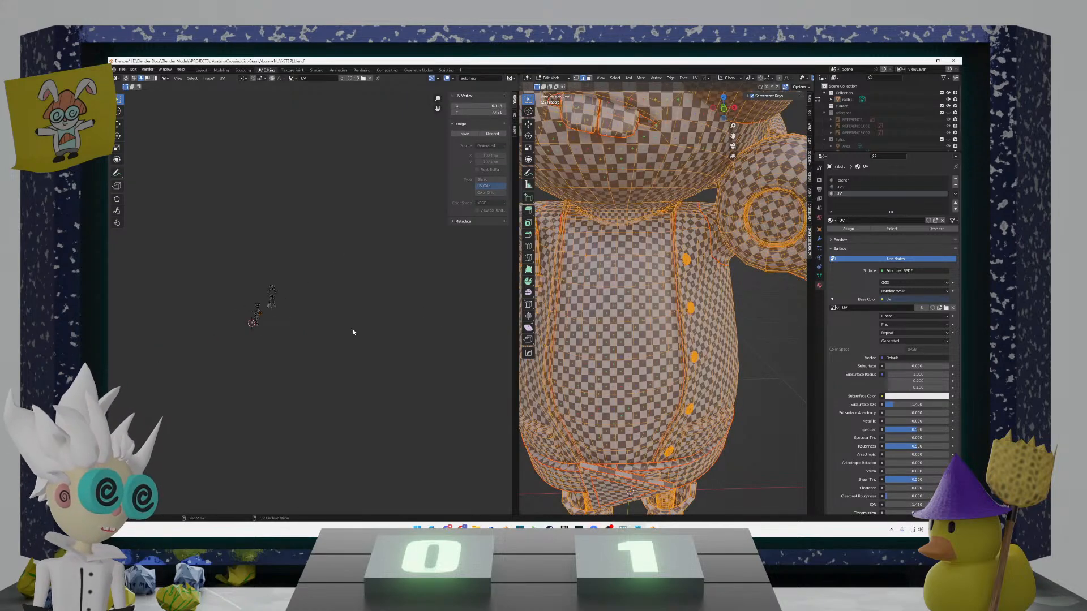
Step: Examine the long torso island and its place among the neighbouring islands
scroll(240, 324, "up", 10)
scroll(242, 384, "up", 4)
mouse_move(278, 341)
middle_mouse_down("shift")
mouse_move(242, 384)
mouse_move(337, 315)
mouse_move(300, 333)
mouse_move(355, 306)
middle_mouse_up("shift")
scroll(317, 306, "up", 3)
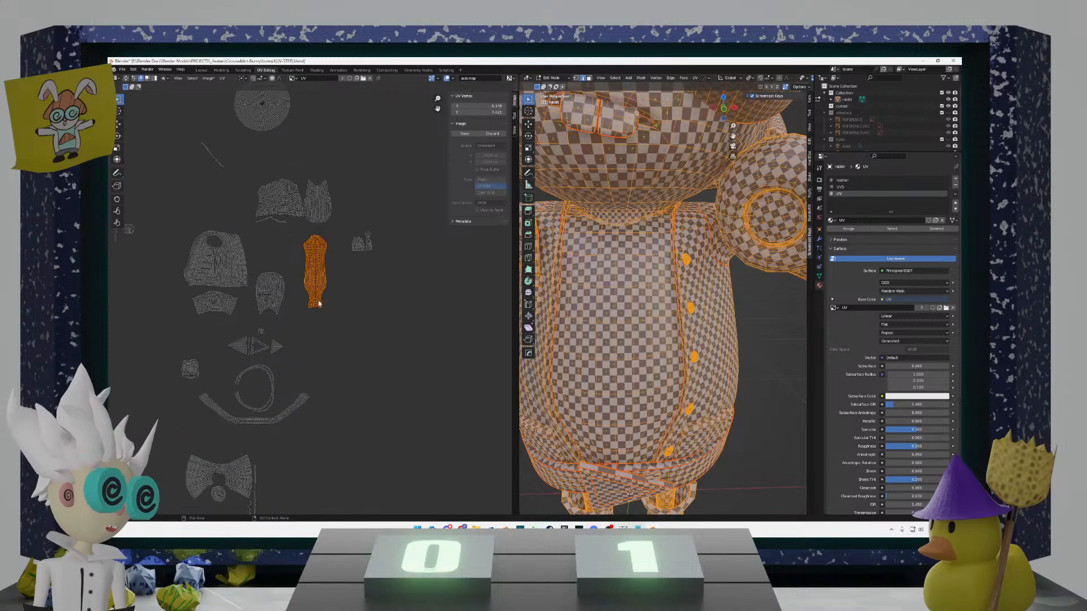
scroll(314, 271, "up", 2)
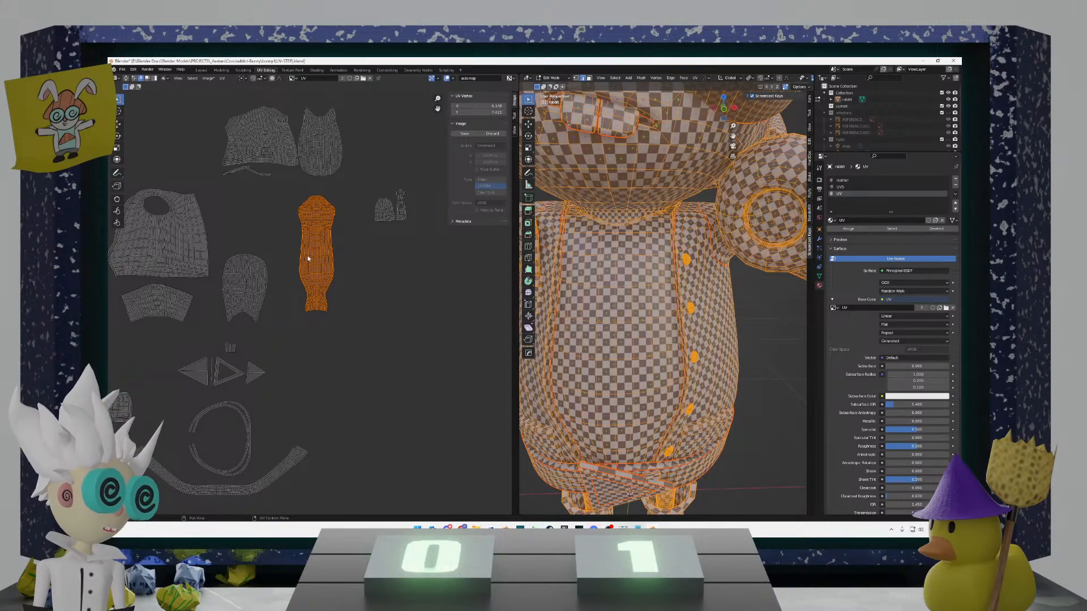
scroll(308, 255, "up", 2)
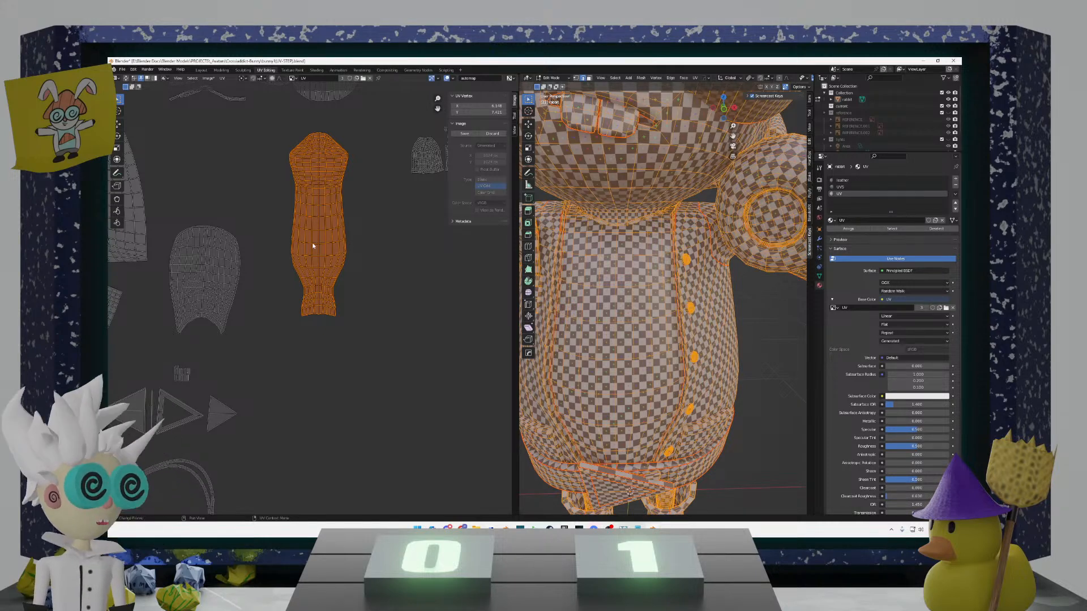
scroll(319, 311, "down", 3)
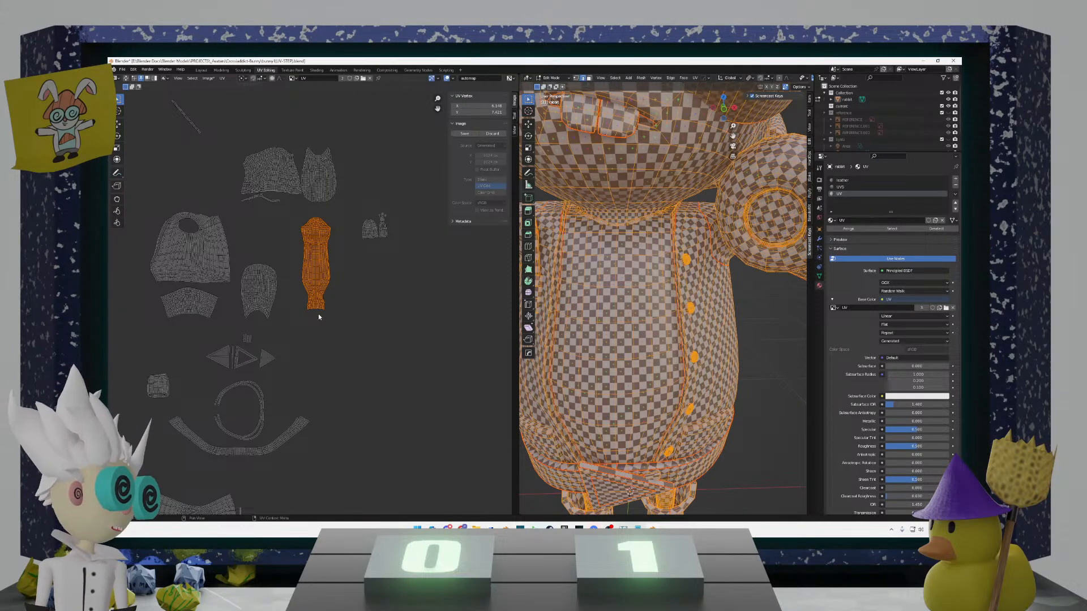
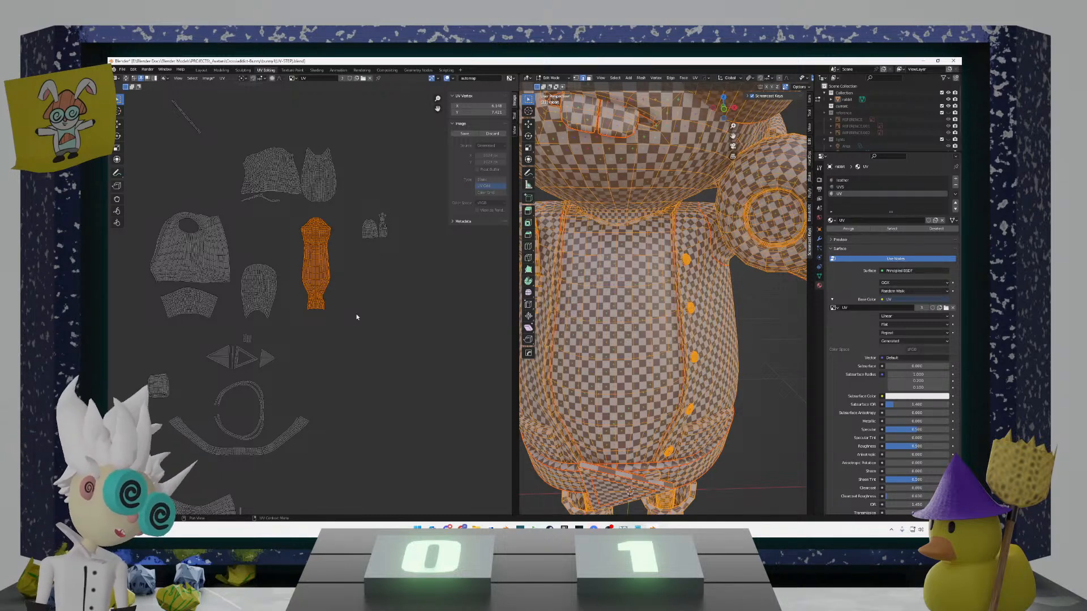
Step: Select the thin diagonal strip island below the round island and inspect the rabbit's torso from another angle
left_click(364, 307)
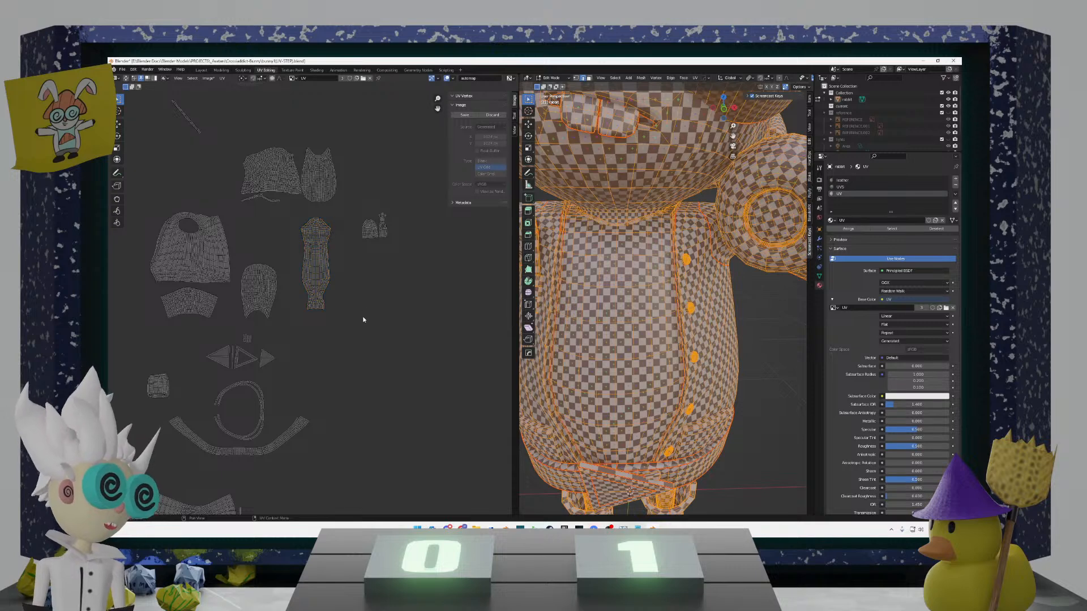
scroll(386, 273, "down", 4)
scroll(317, 262, "up", 3)
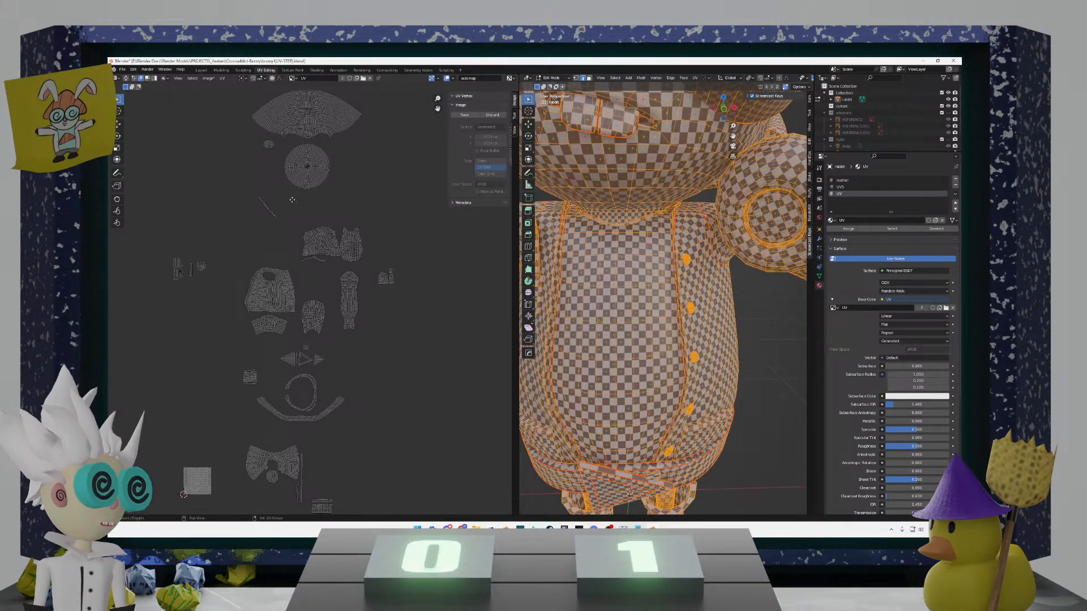
middle_click_drag(292, 200, 311, 241)
left_click_drag(314, 275, 260, 242)
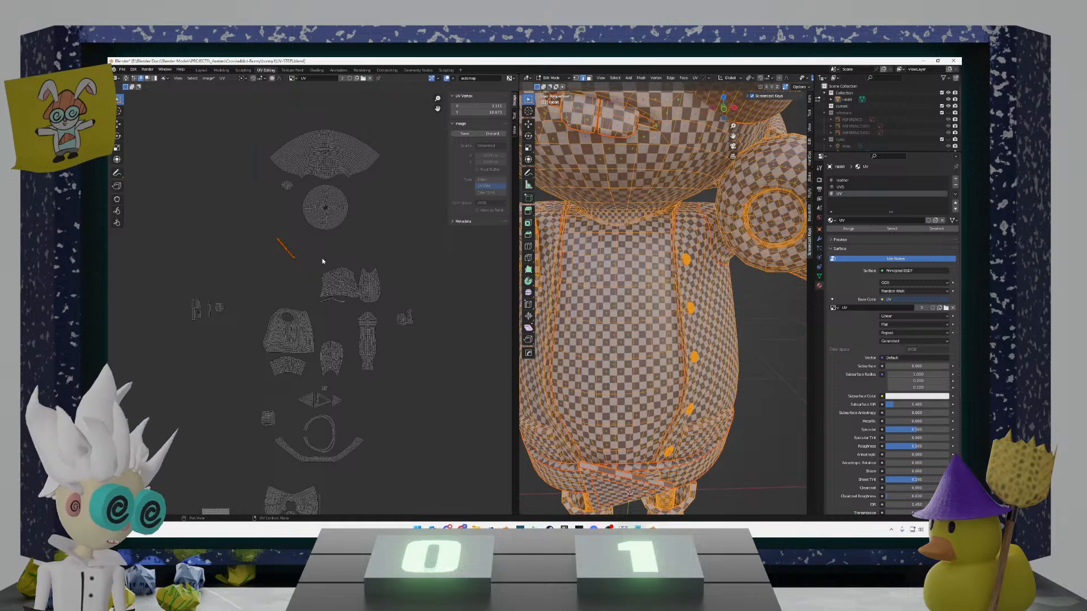
middle_click_drag(603, 264, 690, 288)
scroll(677, 277, "down", 5)
scroll(680, 297, "up", 2)
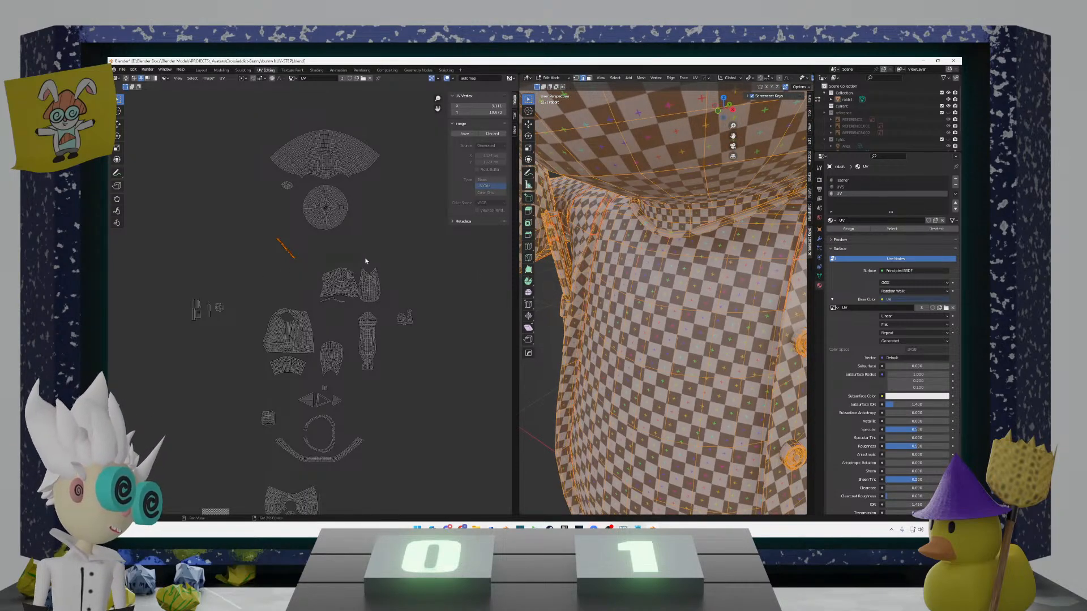
Step: Move the left lower oval island below the spirals onto its matching oval on the right
middle_click_drag(366, 261, 195, 270)
middle_click_drag(433, 235, 285, 308)
scroll(297, 303, "up", 2)
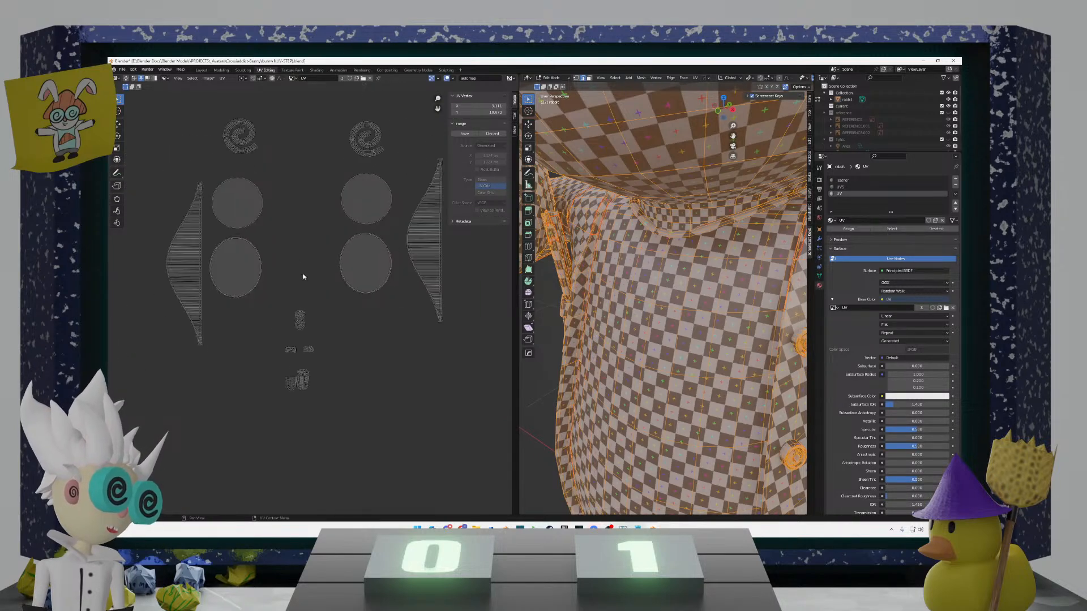
left_click(302, 277)
scroll(317, 283, "down", 2)
scroll(306, 286, "up", 2)
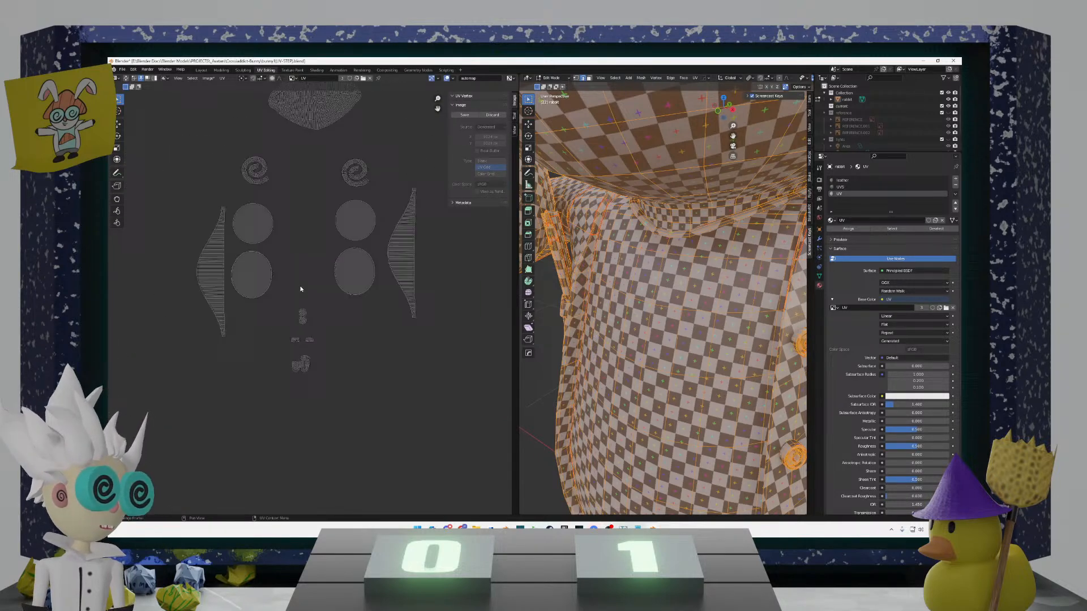
left_click(239, 291)
key("g")
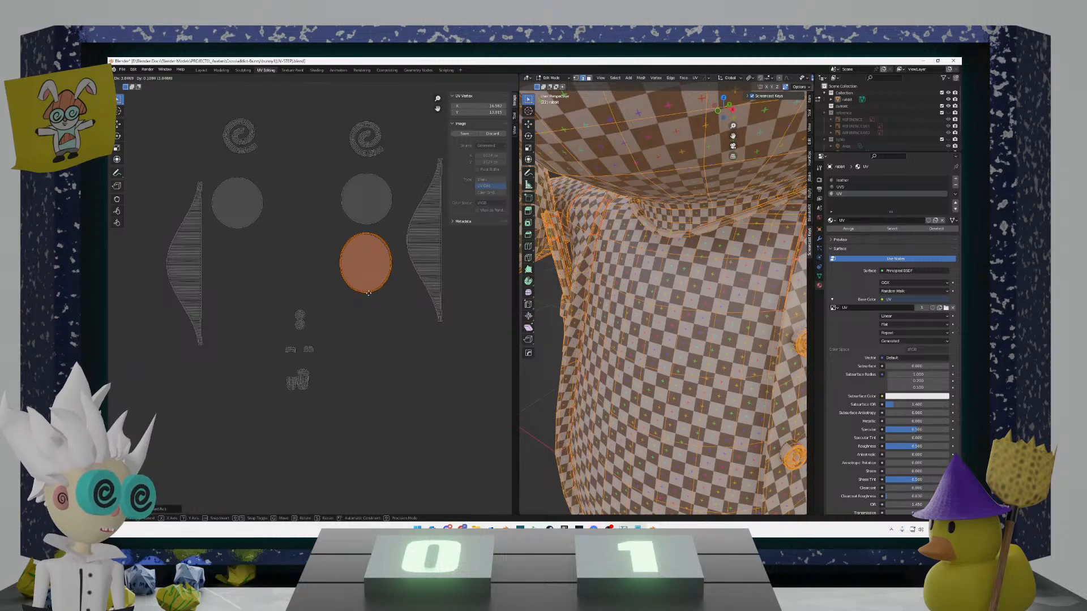
left_click(368, 293)
Step: Mirror the moved oval island by scaling it -1 along X and align it with the oval beneath
scroll(359, 253, "up", 3)
key("g")
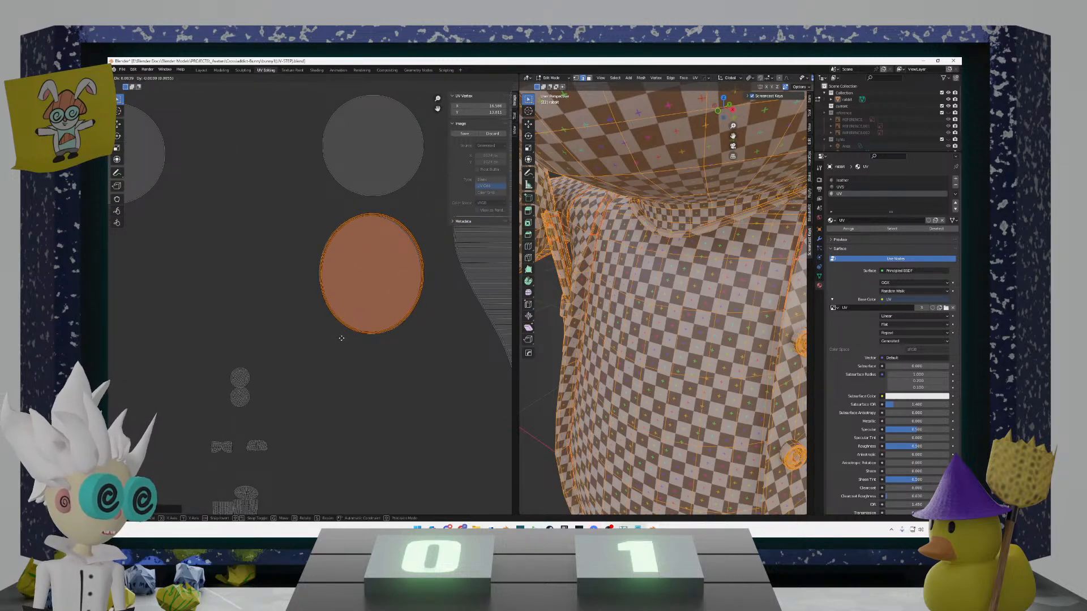
type("sx")
type("-1")
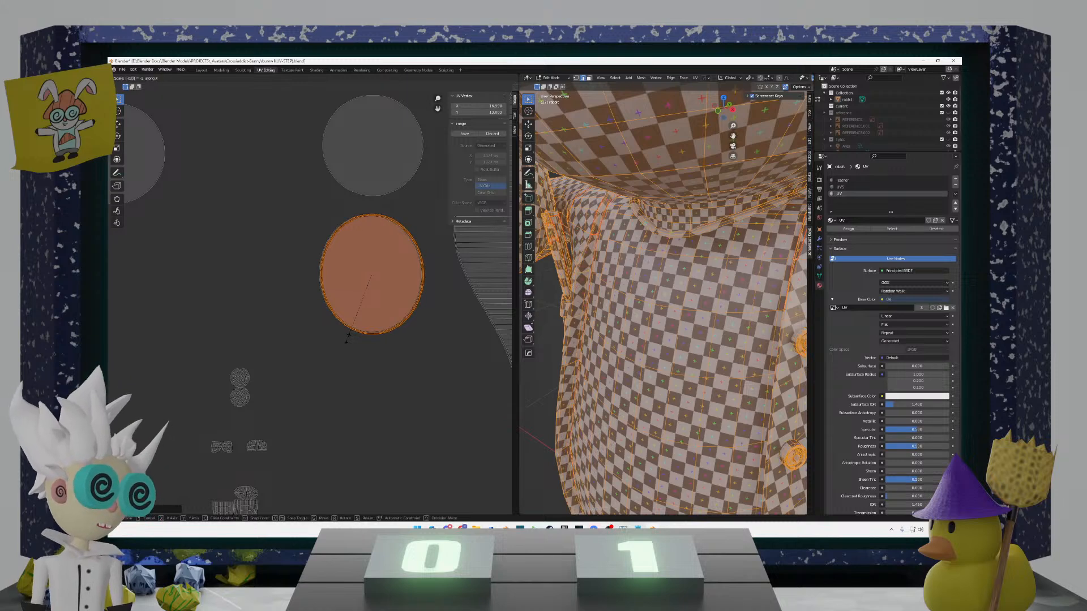
key("Return")
key("g")
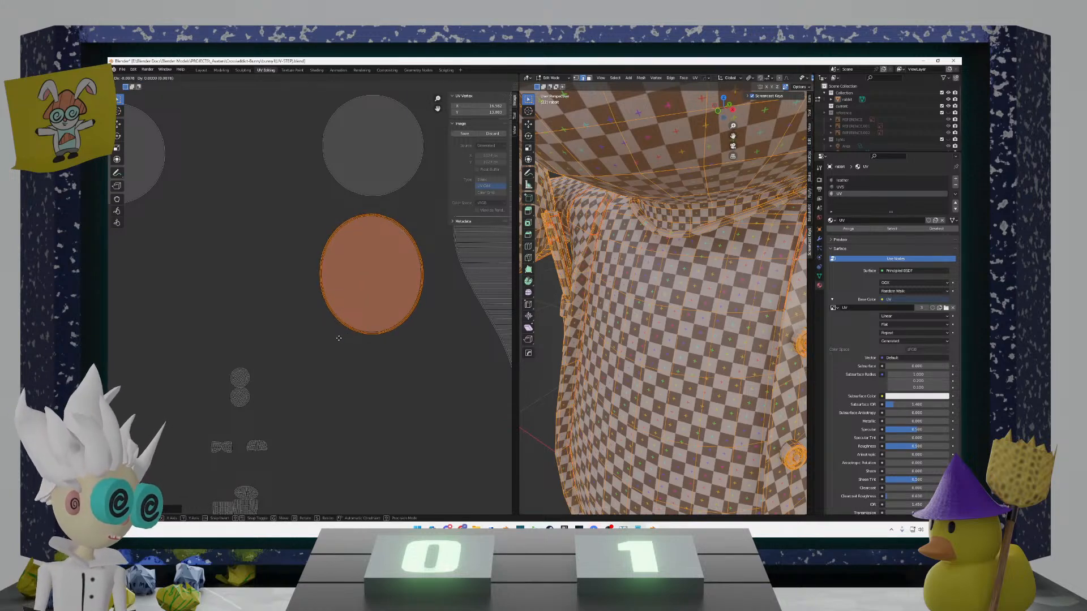
left_click(337, 337)
Step: Stack the right round island above the oval onto the matching round island on the left and check the overlap
scroll(295, 241, "down", 2)
middle_click_drag(328, 214, 392, 262)
left_click(397, 263)
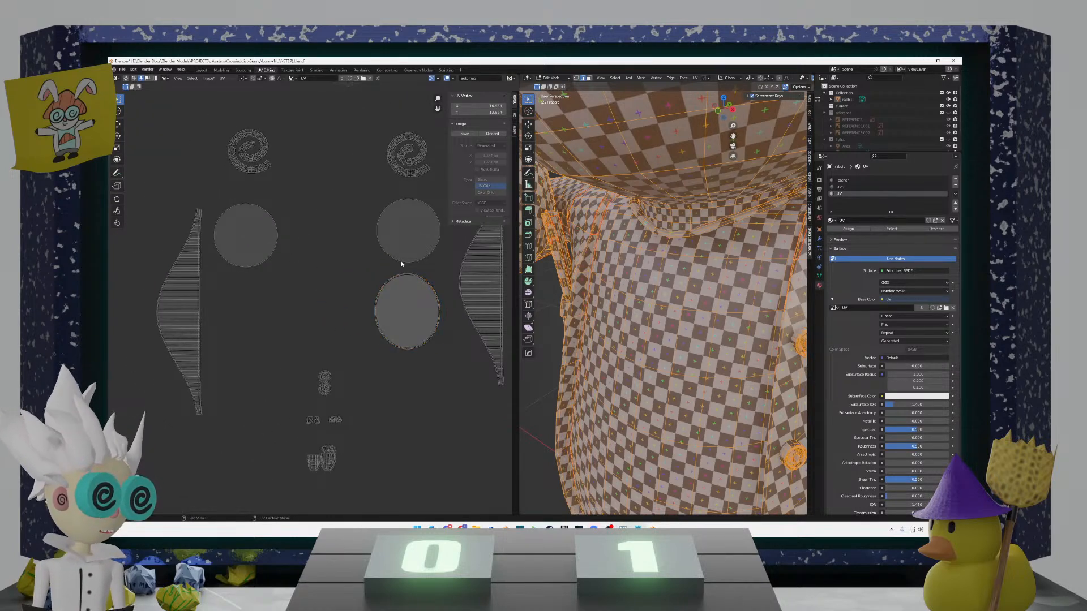
key("l")
key("g")
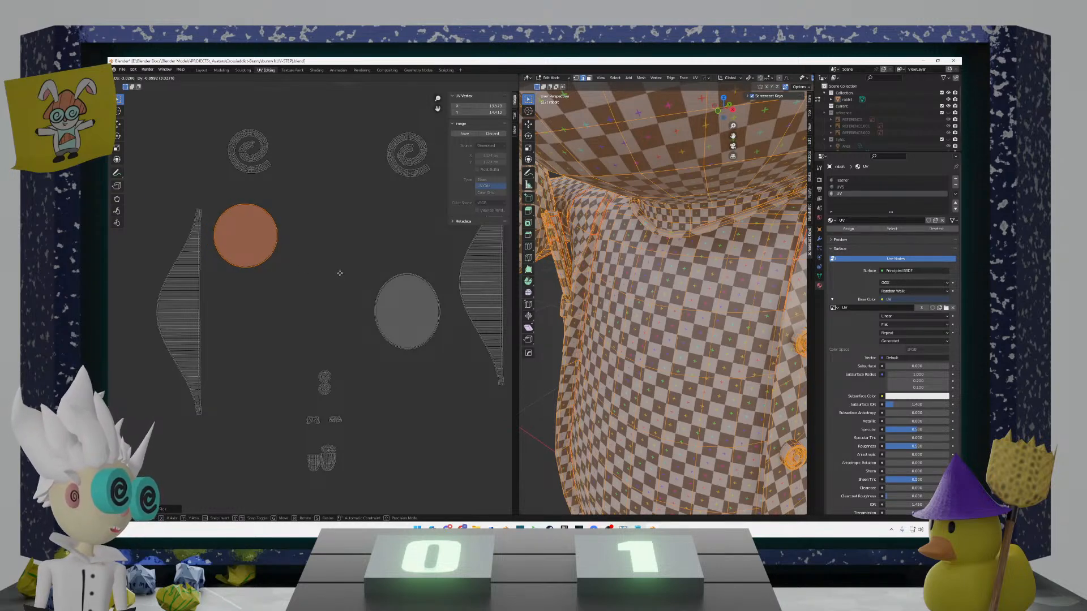
left_click(341, 274)
scroll(250, 240, "up", 3)
middle_click_drag(273, 253, 426, 369)
scroll(381, 306, "up", 2)
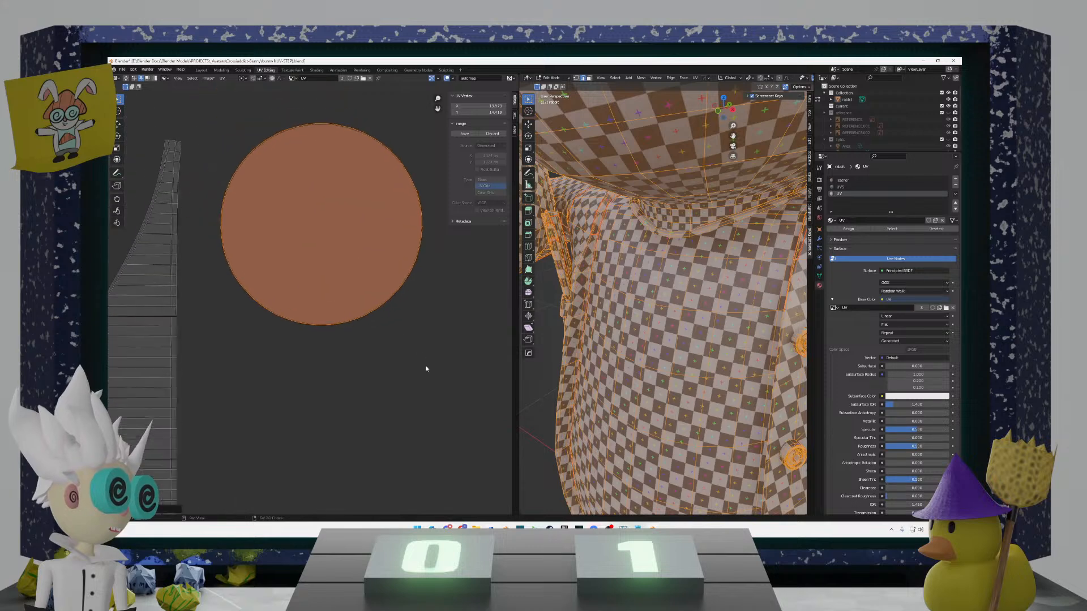
Step: Stack the left spiral island onto the matching spiral island on the right
scroll(425, 366, "down", 7)
middle_click_drag(403, 265, 360, 328)
left_click_drag(315, 327, 256, 277)
key("g")
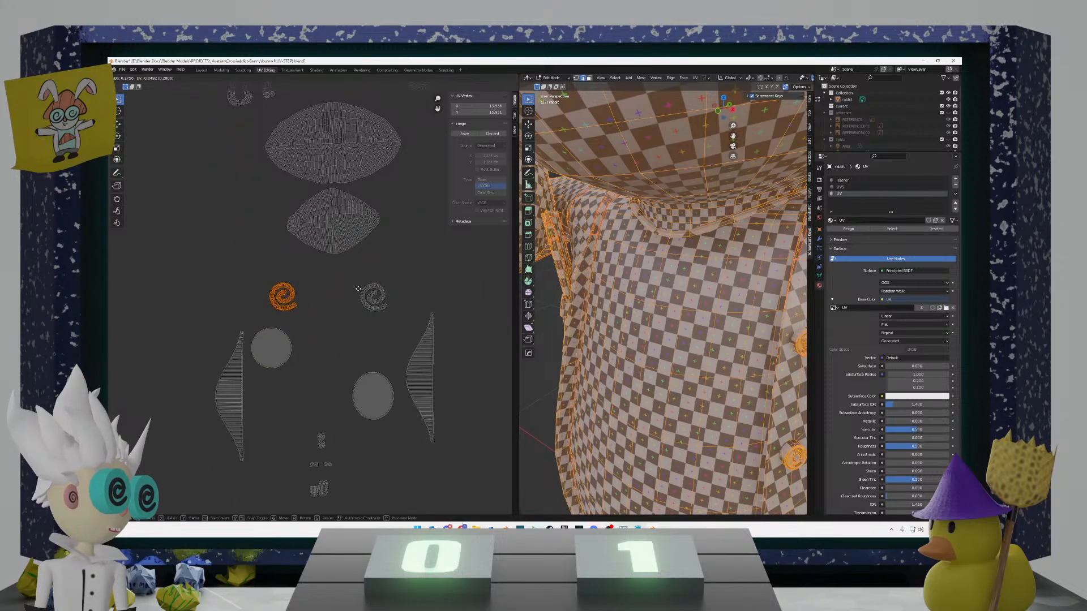
left_click(368, 270)
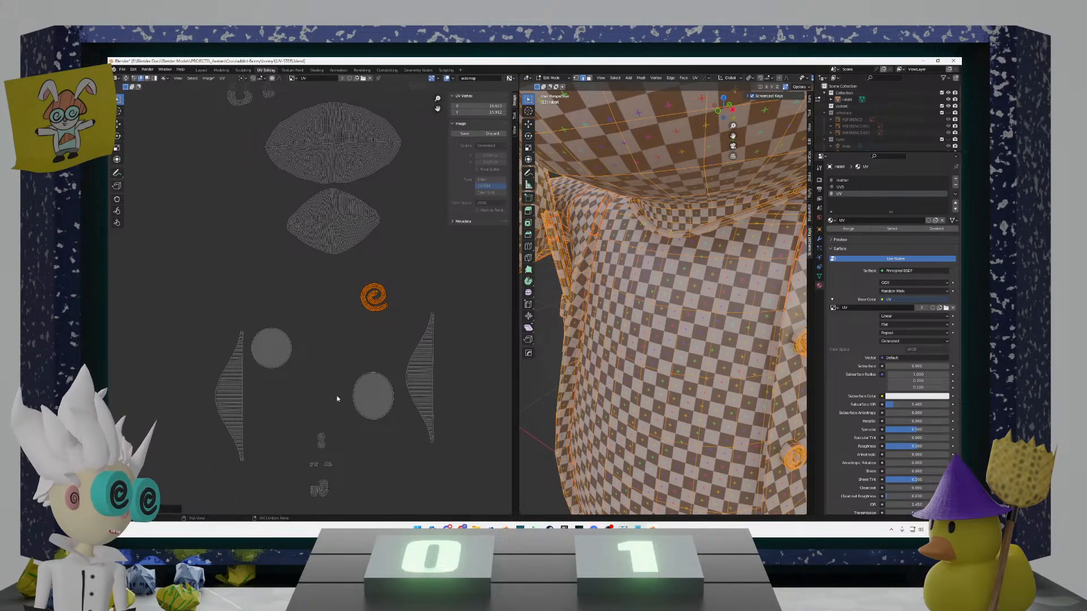
Step: Stack the upper of the two small round islands onto the lower one
middle_click_drag(355, 405, 368, 301, "shift")
scroll(318, 306, "up", 5)
middle_click_drag(397, 369, 385, 317, "shift")
left_click(399, 325)
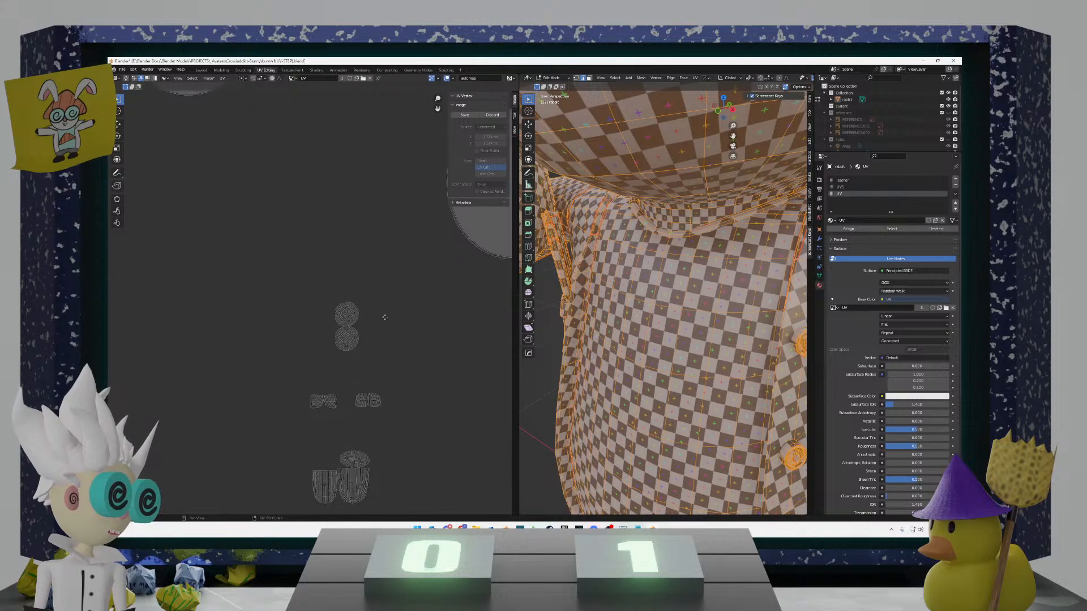
scroll(381, 325, "up", 3)
left_click(387, 321)
key("g")
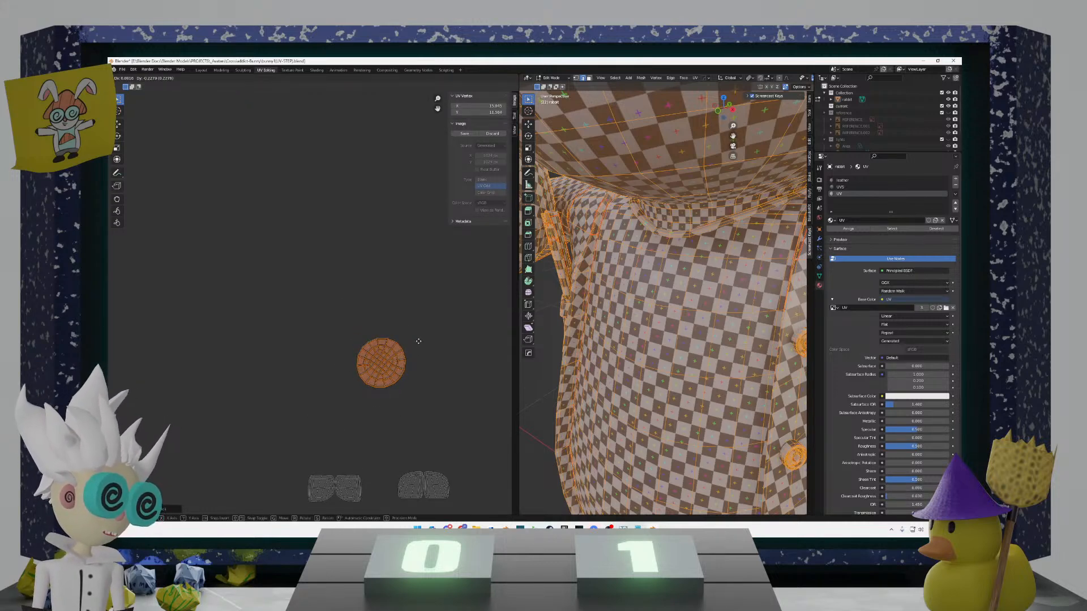
left_click(414, 340)
Step: Scale the right two-lobed island by -1 along X and try rotating it 180 degrees
scroll(415, 341, "down", 3)
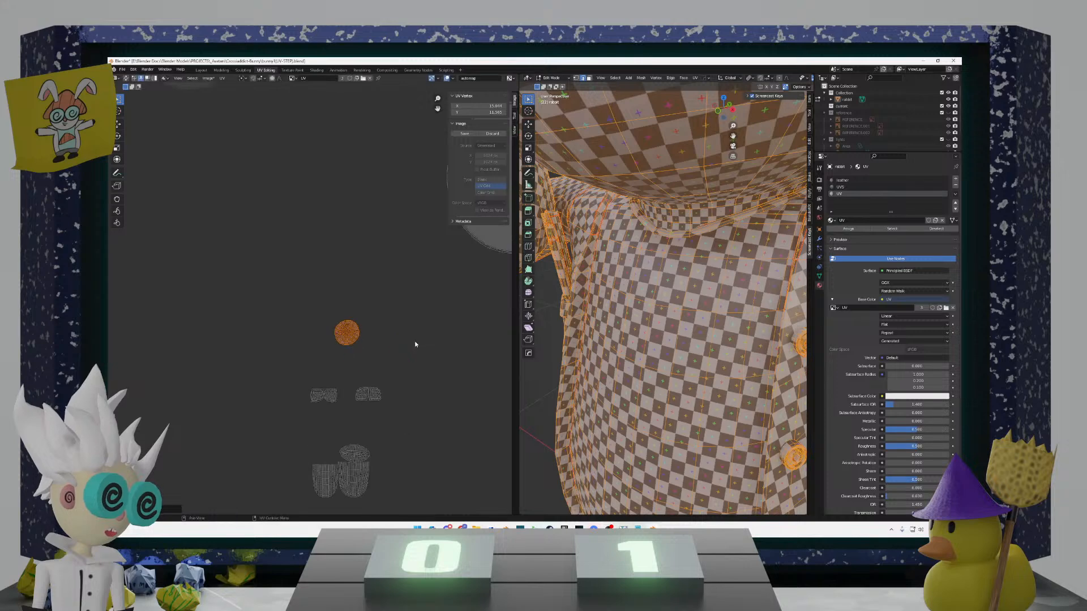
middle_click_drag(362, 341, 365, 292)
scroll(392, 356, "up", 4)
middle_click_drag(391, 357, 343, 318)
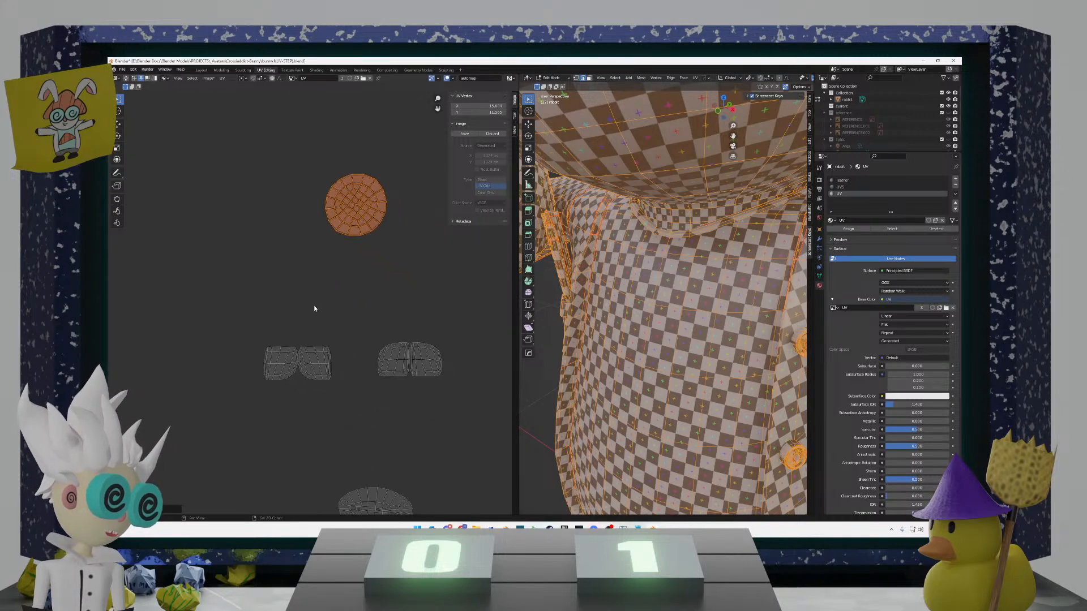
left_click(351, 375)
left_click_drag(445, 389, 365, 328)
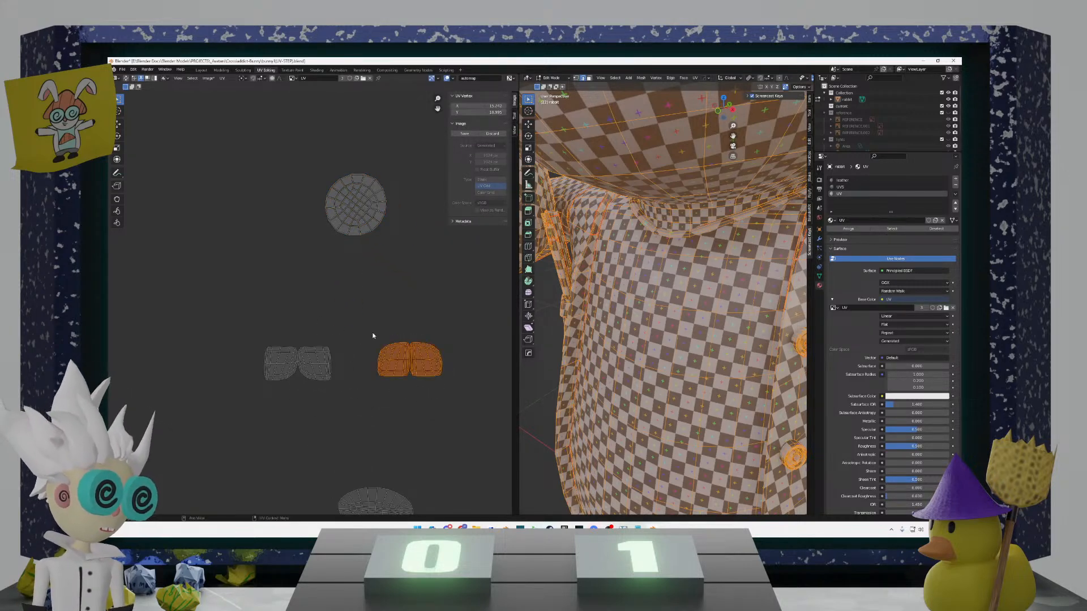
key("s")
key("x")
key("minus")
key("1")
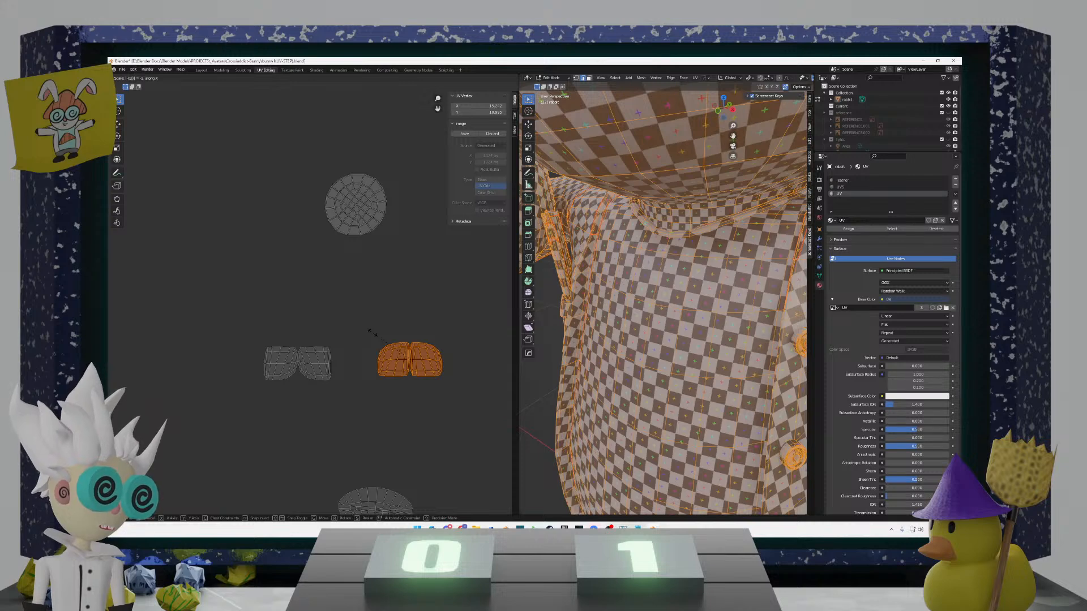
key("Return")
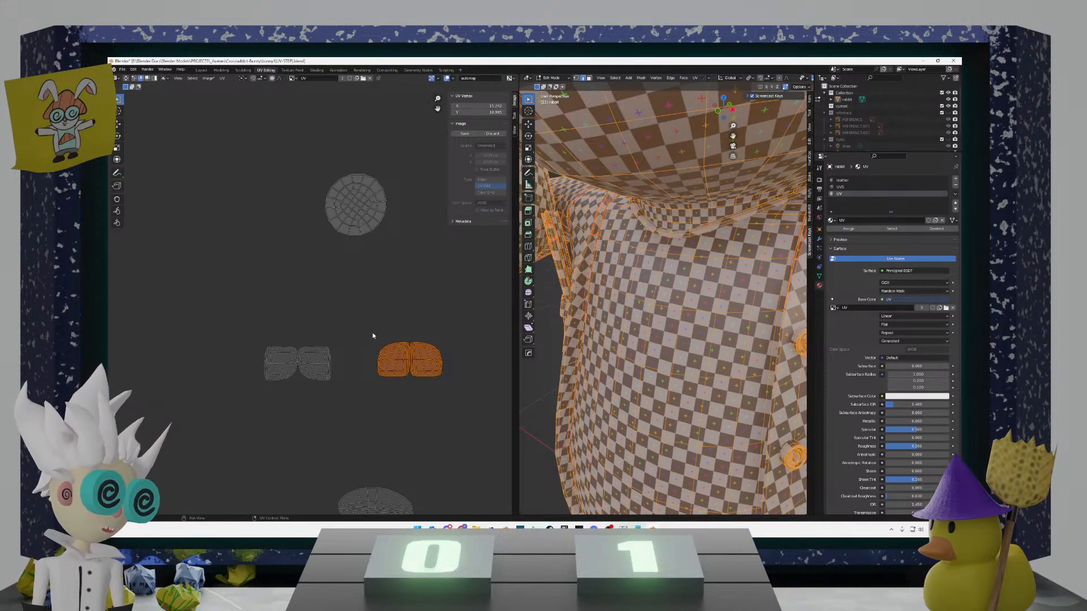
type("r180")
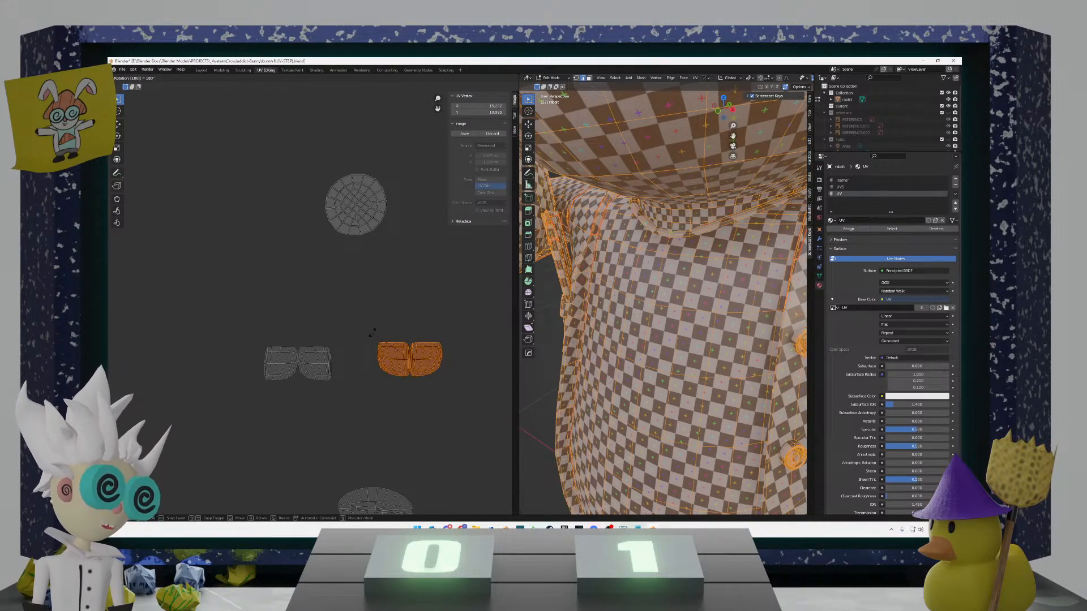
key("Return")
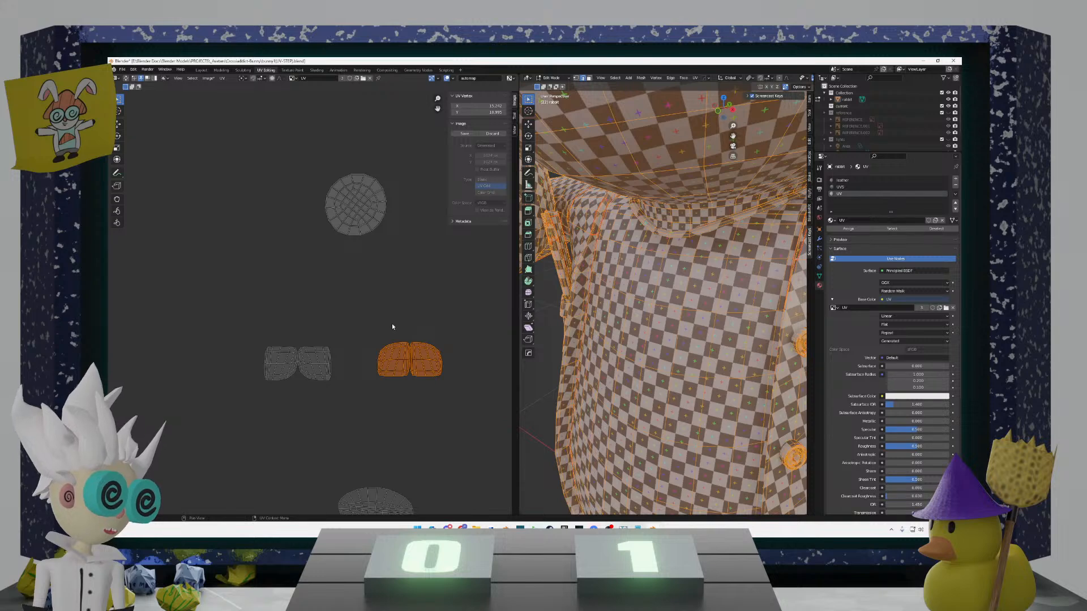
Step: Move the two-lobed island directly above its counterpart on the left and deselect it
scroll(392, 327, "down", 1)
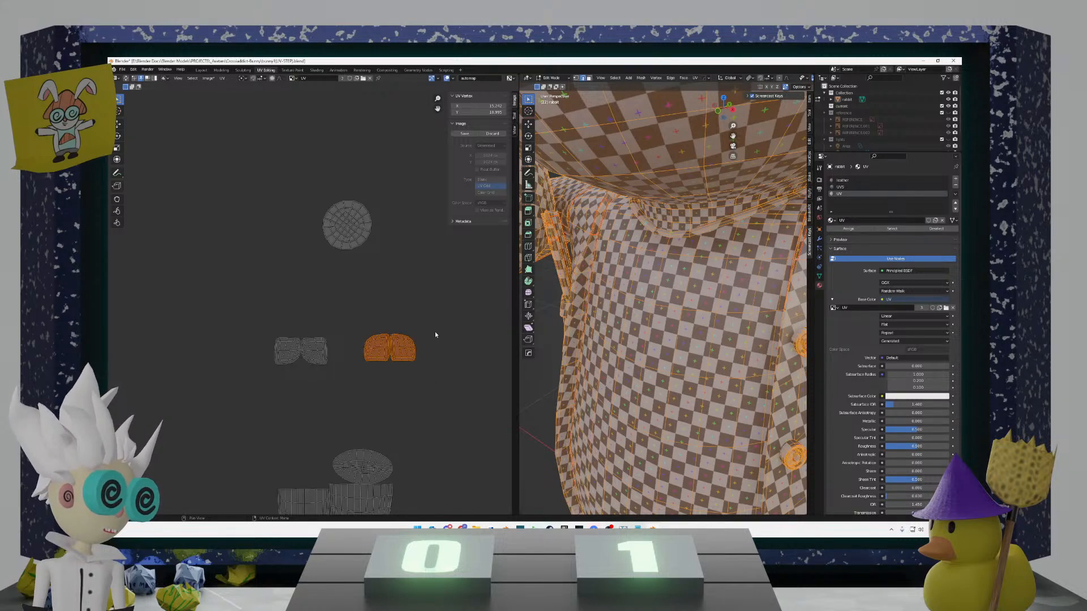
key("g")
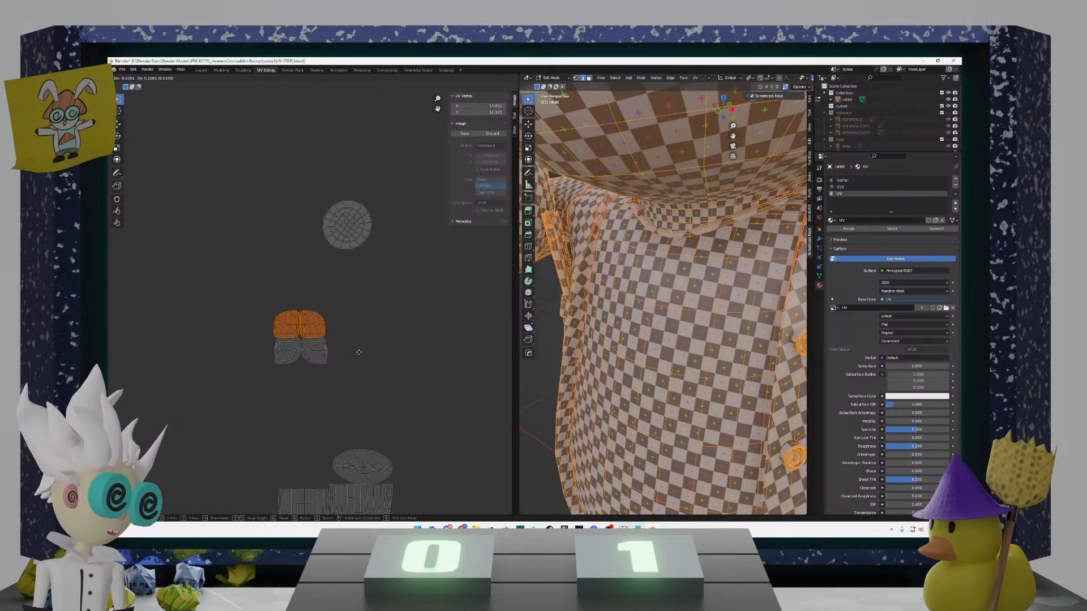
left_click(367, 351)
middle_click_drag(368, 374, 353, 291)
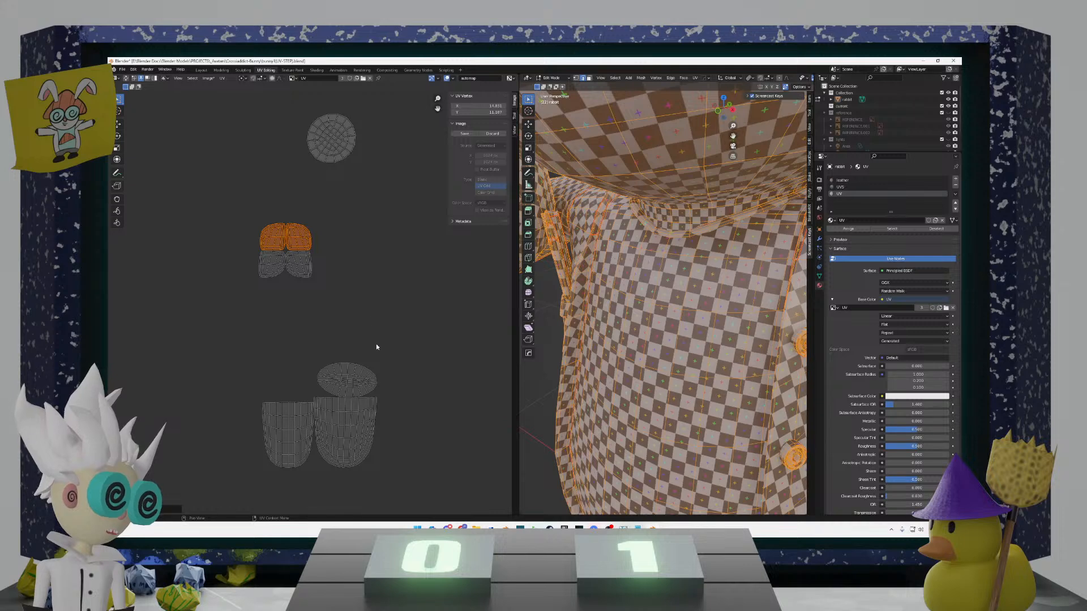
scroll(377, 368, "down", 3)
scroll(357, 384, "up", 2)
middle_click_drag(338, 386, 347, 340)
left_click(442, 379)
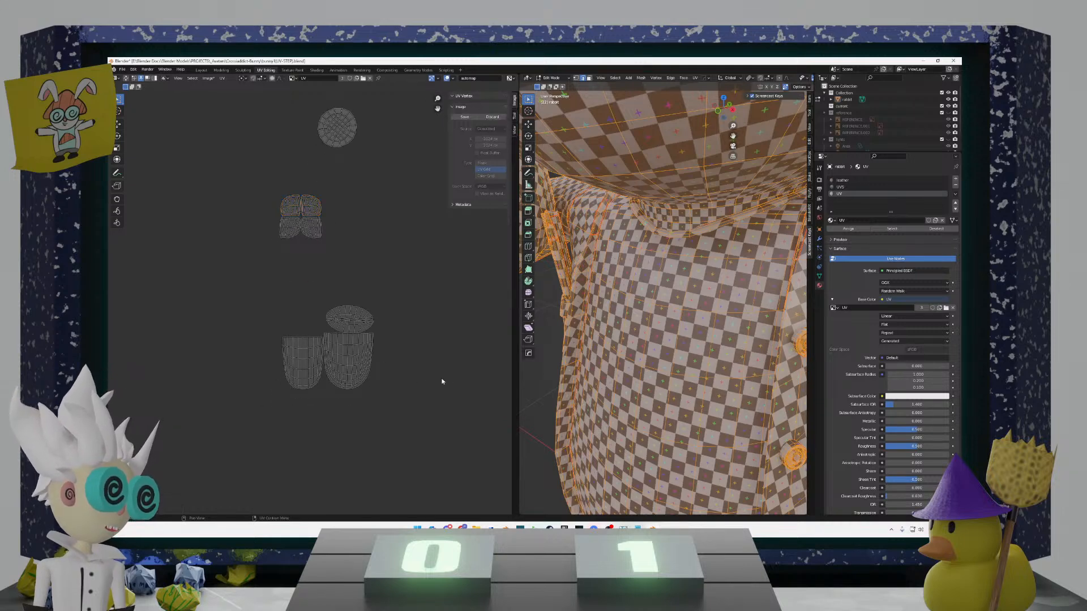
Step: Stack the left tapered island onto the larger tapered island beside it and clear the selection
scroll(601, 338, "up", 2)
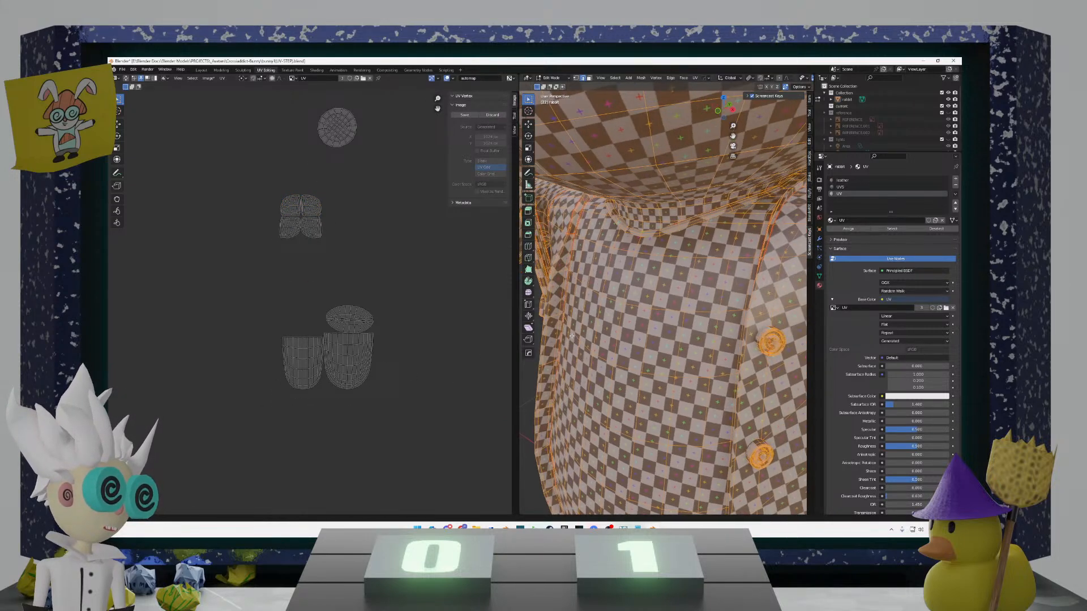
scroll(391, 347, "down", 3)
scroll(392, 348, "up", 4)
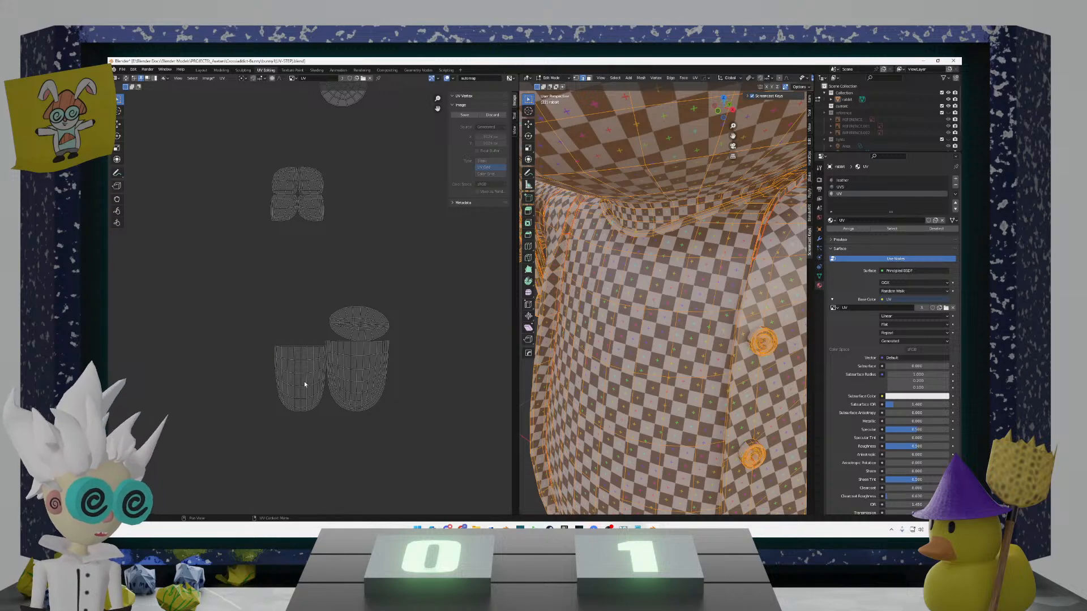
left_click(305, 385)
key("g")
left_click(377, 370)
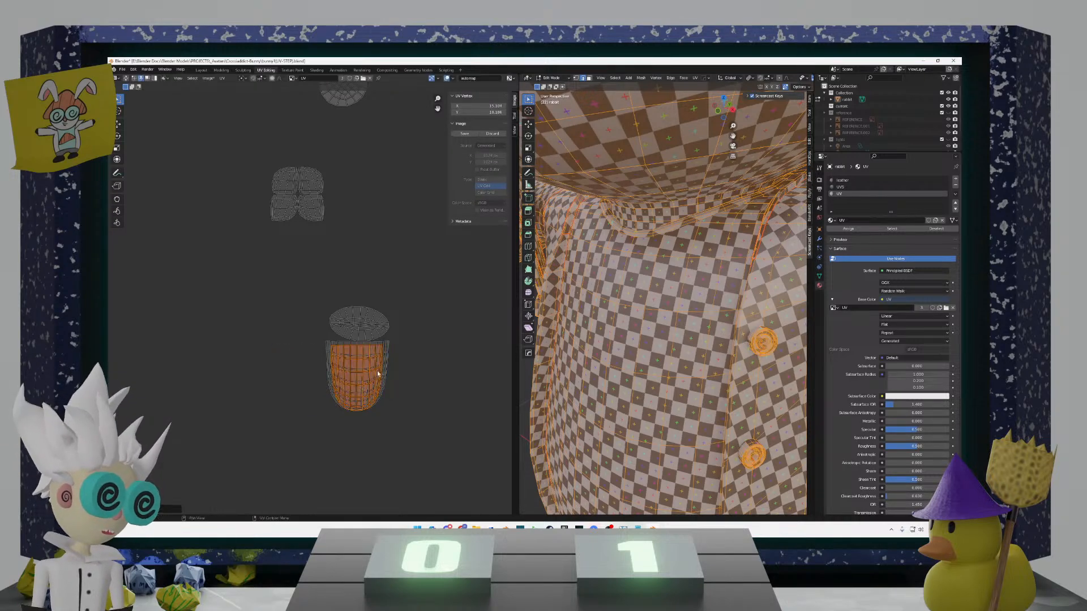
left_click(398, 333)
scroll(396, 340, "down", 4)
middle_click_drag(373, 364, 418, 415)
left_click(372, 265)
key("g")
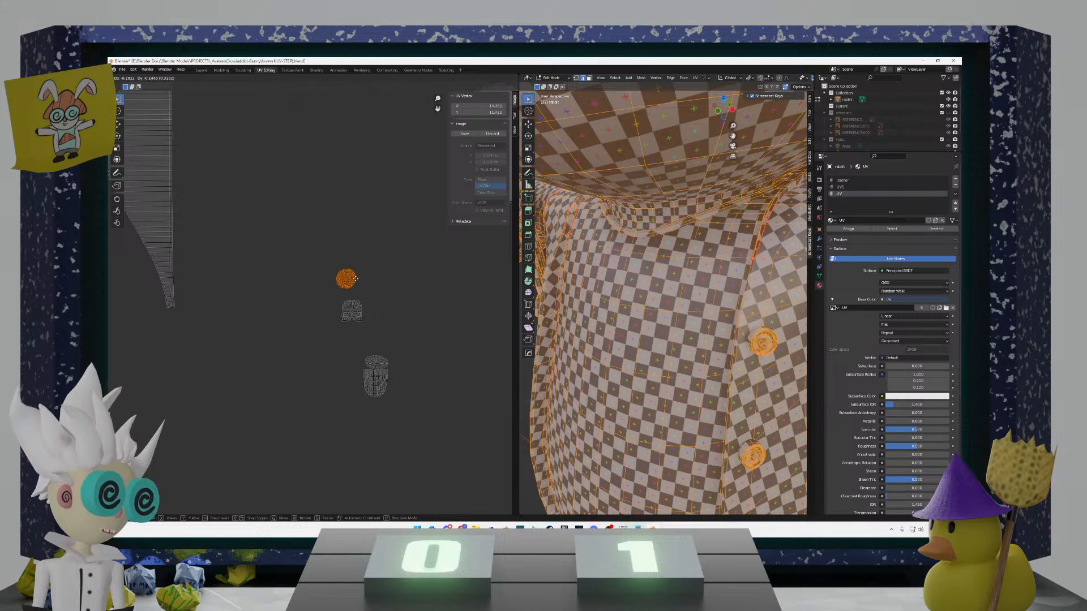
left_click(361, 271)
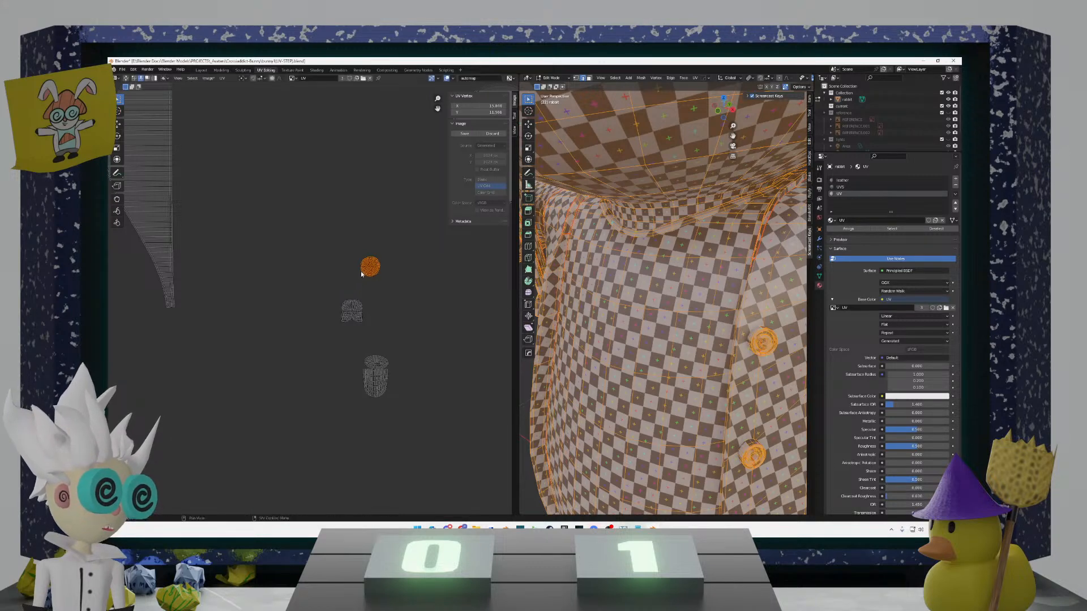
Step: Stack the right crescent-shaped strip island onto the matching strip island on the left
scroll(351, 283, "down", 5)
scroll(338, 297, "down", 5)
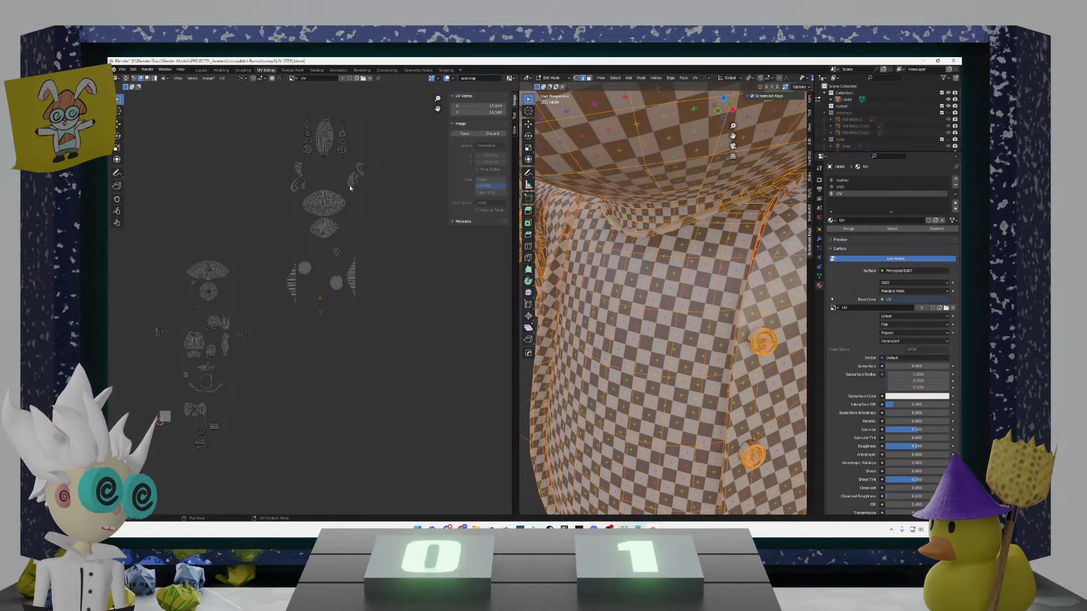
scroll(326, 314, "up", 9)
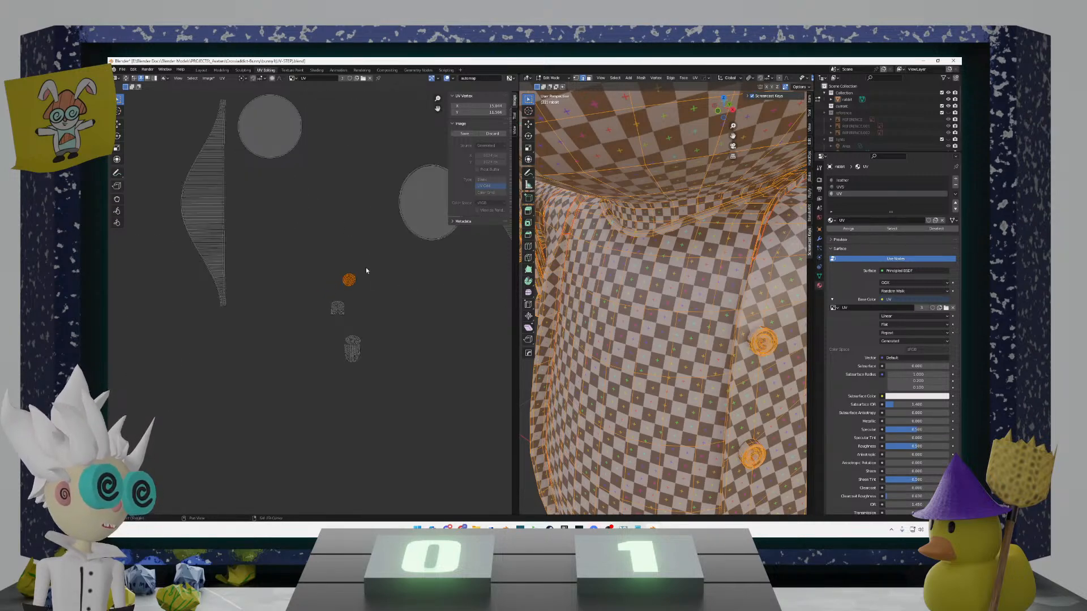
middle_click_drag(296, 311, 287, 348, "shift")
left_click(422, 347)
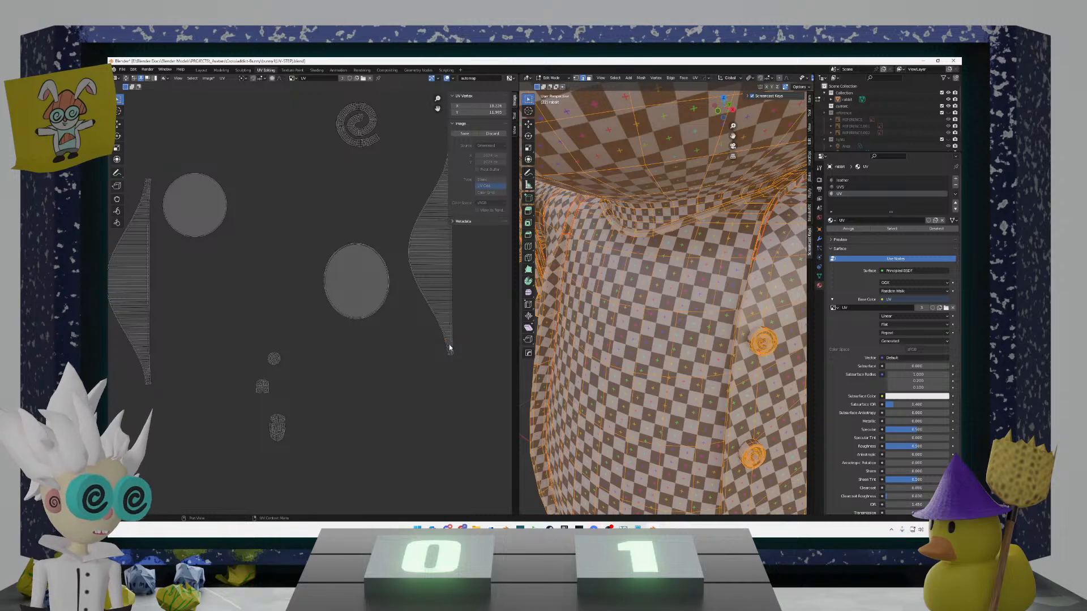
key("l")
scroll(317, 309, "down", 4)
key("g")
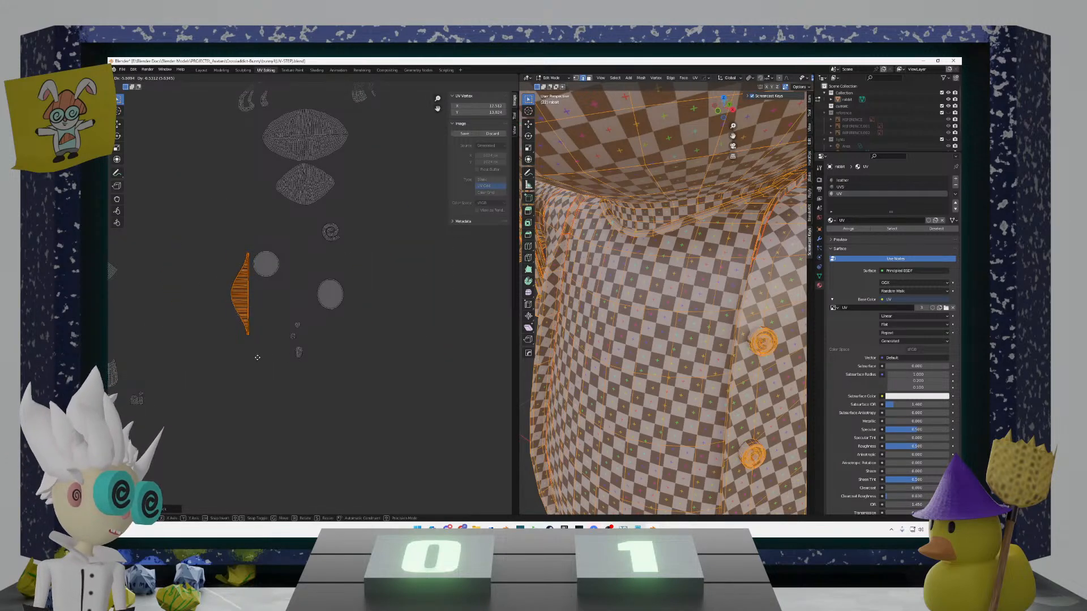
left_click(257, 358)
Step: Check the stacked crescent strips by temporarily shifting the upper one aside
middle_click_drag(634, 294, 608, 249)
key("g")
right_click(385, 301)
key("g")
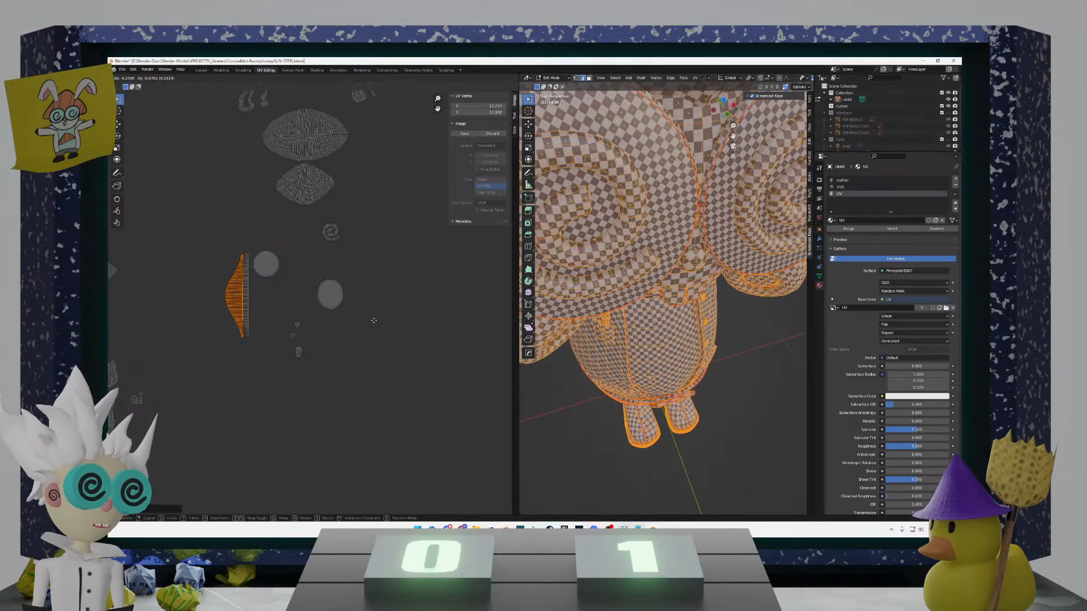
right_click(374, 321)
scroll(287, 303, "up", 4)
middle_click_drag(287, 304, 327, 294)
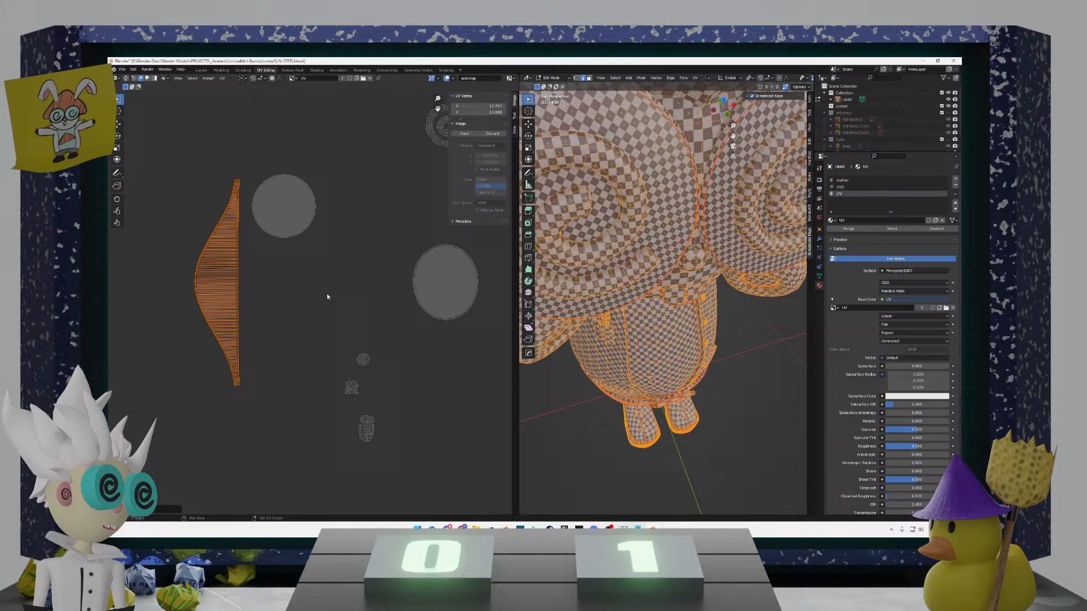
Step: Move the right large round island beside the crescent strip, directly below the other round island
scroll(389, 285, "down", 2)
left_click(395, 288)
key("g")
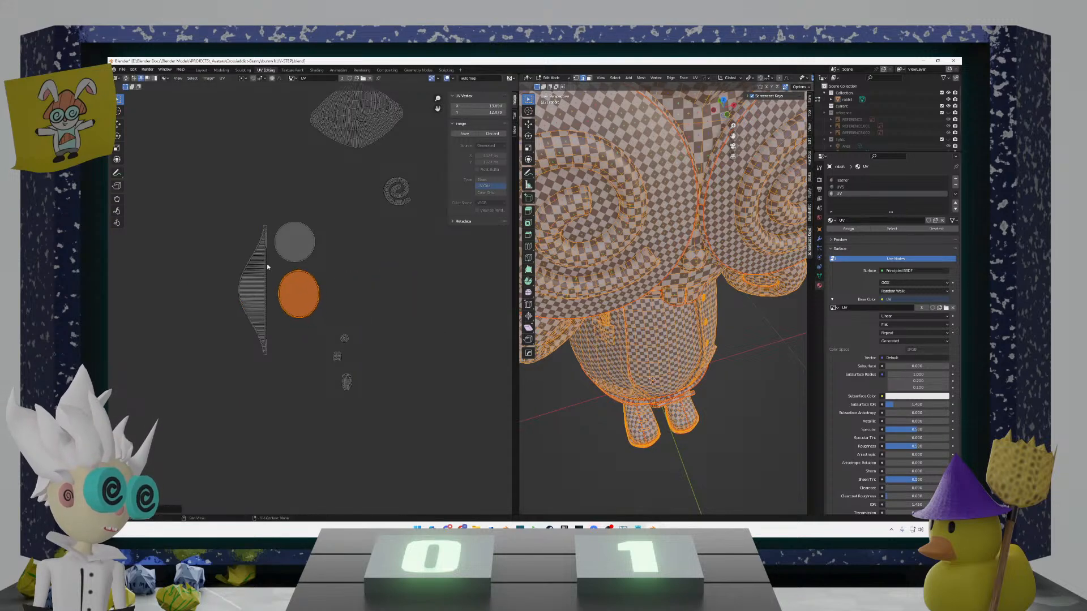
left_click(326, 309)
left_click(345, 338)
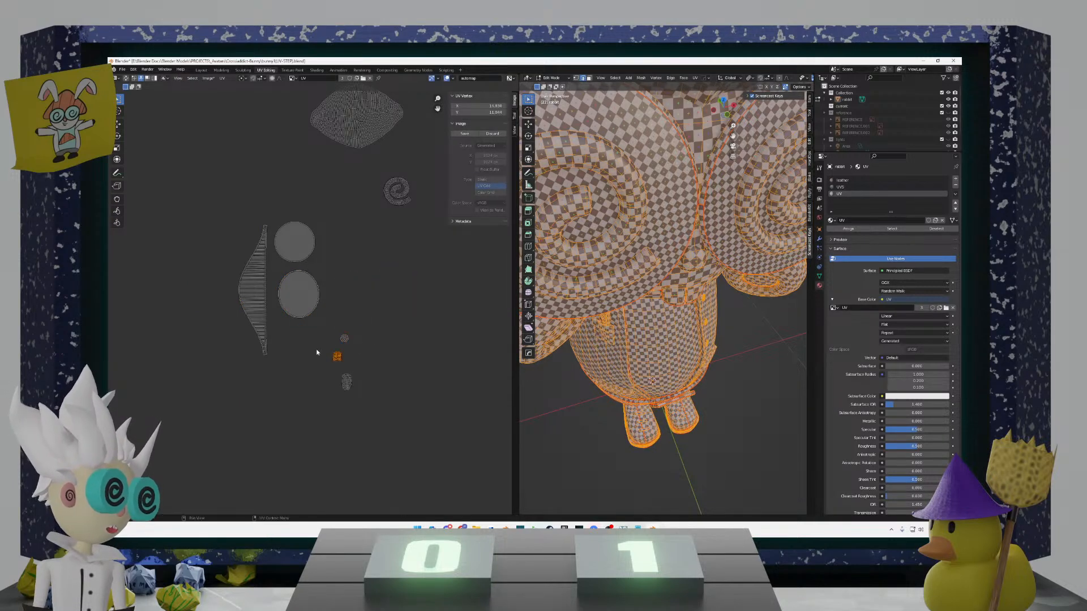
left_click_drag(382, 406, 334, 374)
left_click_drag(378, 395, 333, 377)
Step: Move the spiral island next to the two large round islands and clear the selection
middle_click_drag(379, 305, 354, 403)
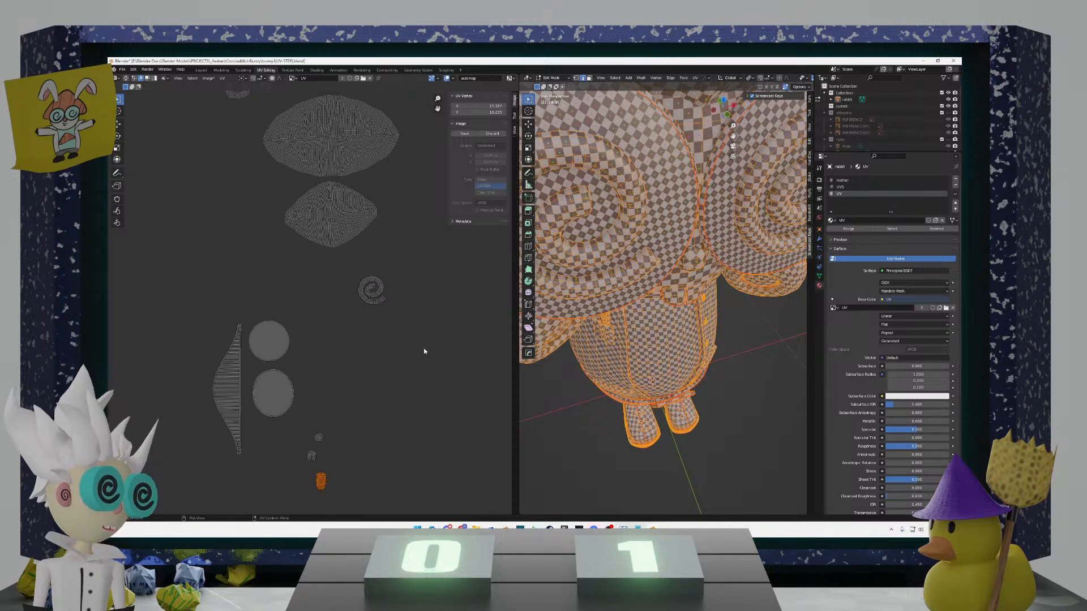
left_click(346, 262)
key("g")
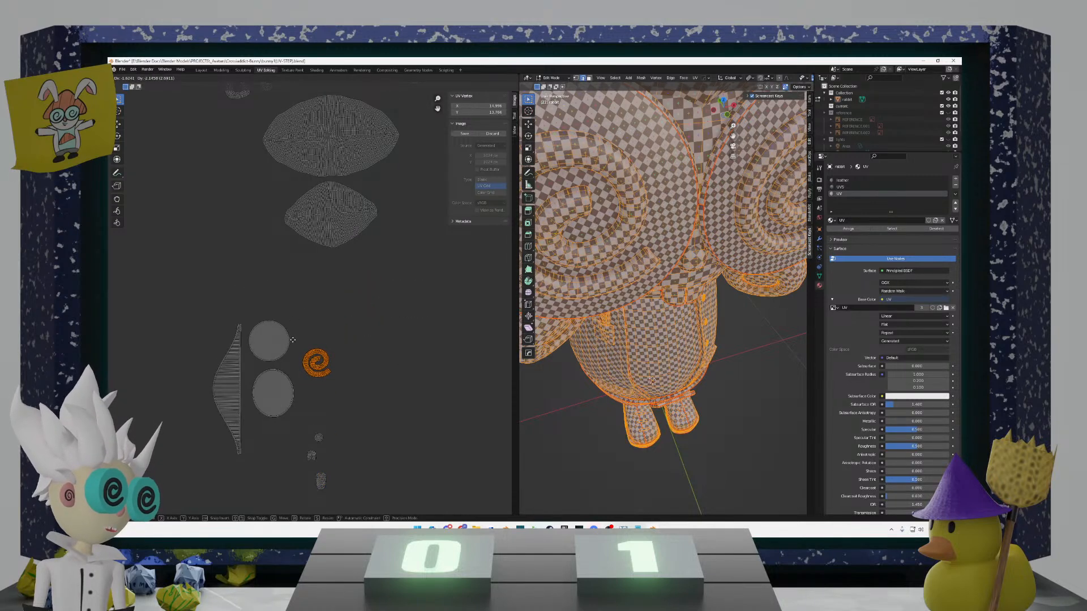
left_click(288, 337)
middle_click_drag(337, 273, 350, 362)
left_click(412, 343)
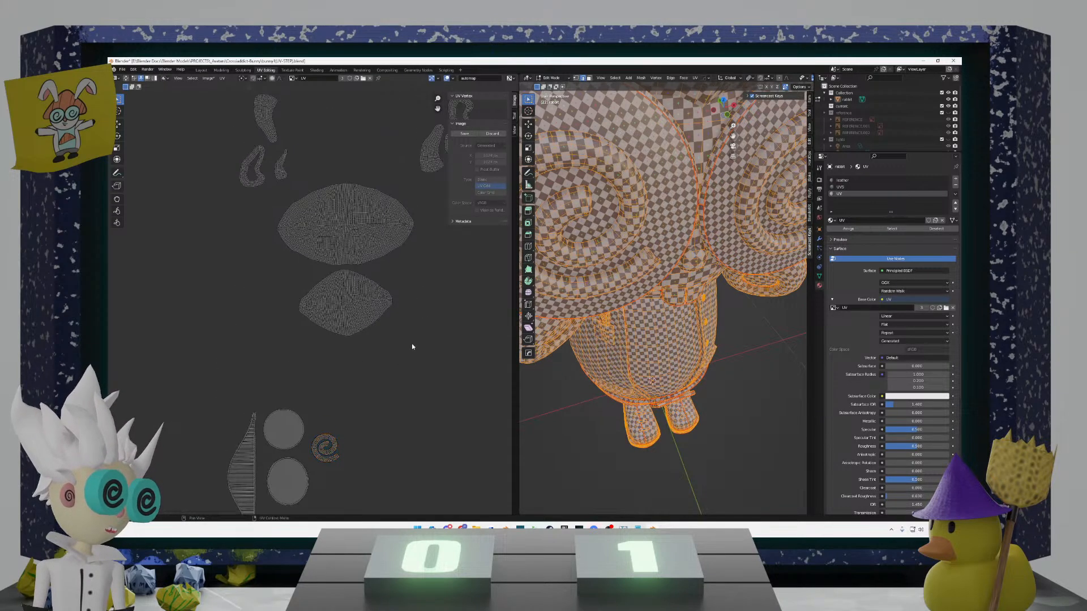
Step: Move the hollow curved island from the right group onto its matching island in the left group
middle_click_drag(350, 237, 333, 333)
scroll(331, 373, "down", 2)
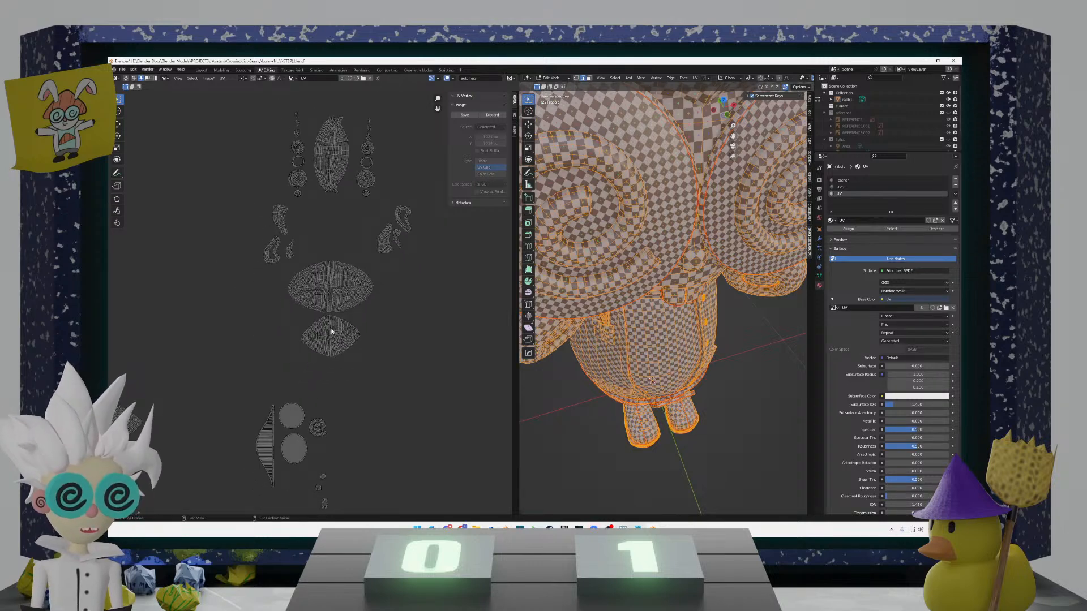
middle_click_drag(336, 243, 292, 322, "shift")
scroll(334, 296, "up", 3)
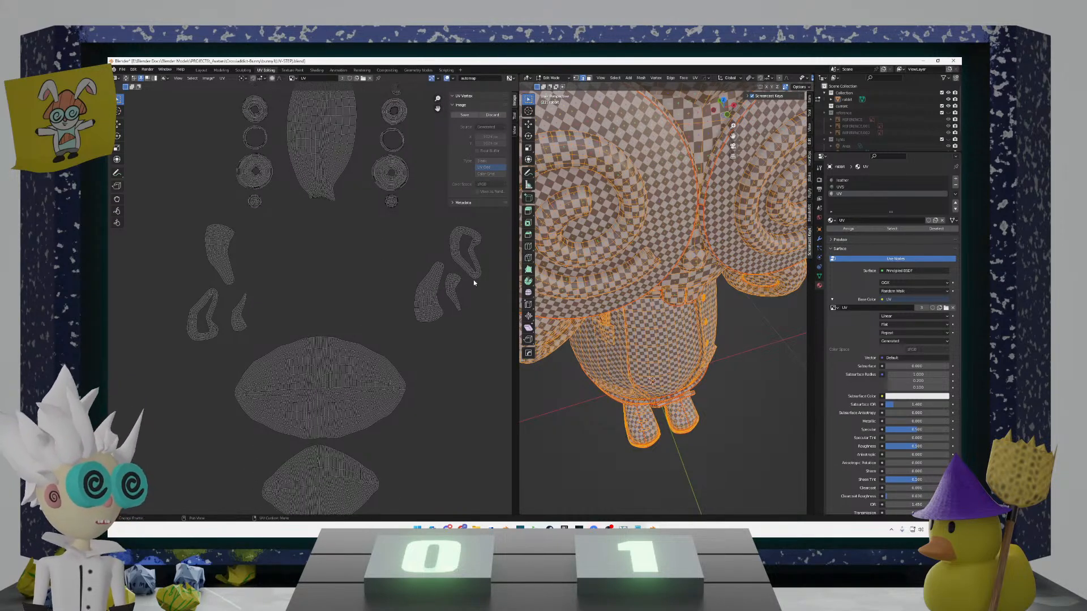
key("l")
key("g")
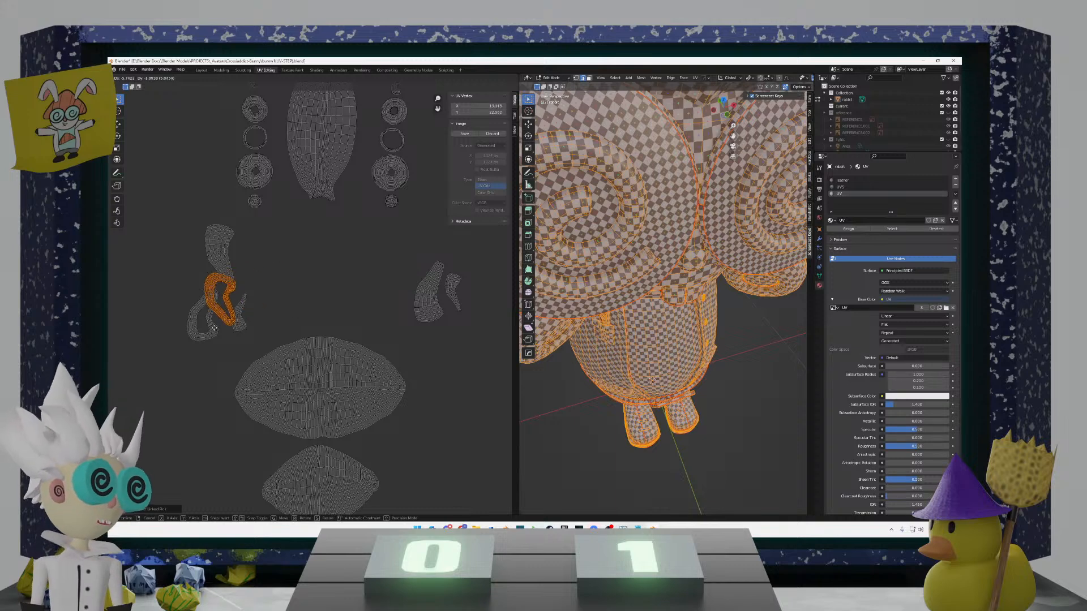
left_click(205, 340)
type("sx-1")
key("Return")
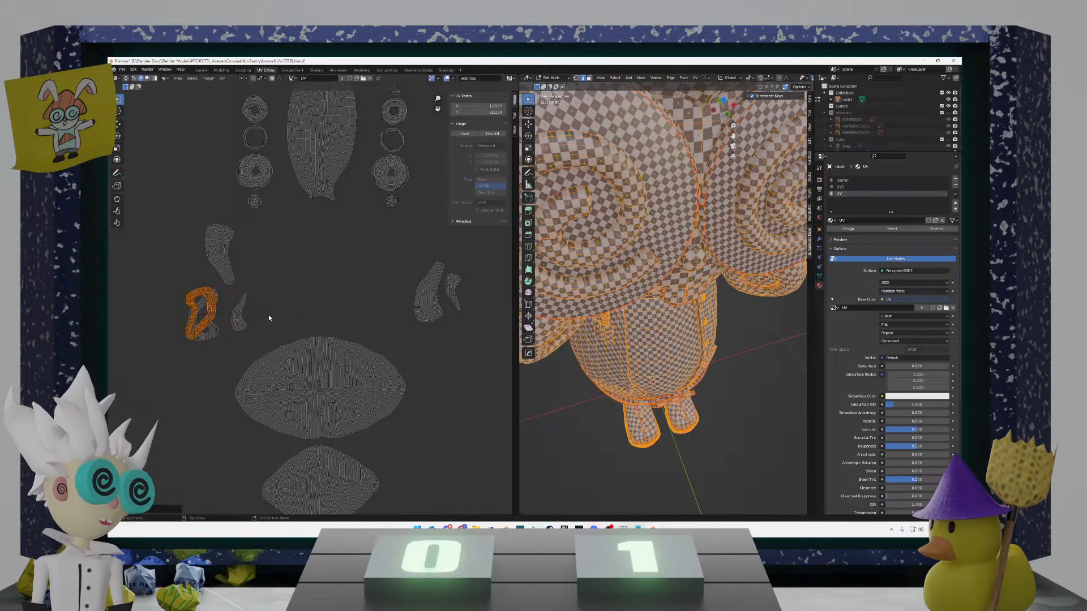
key("ctrl+z")
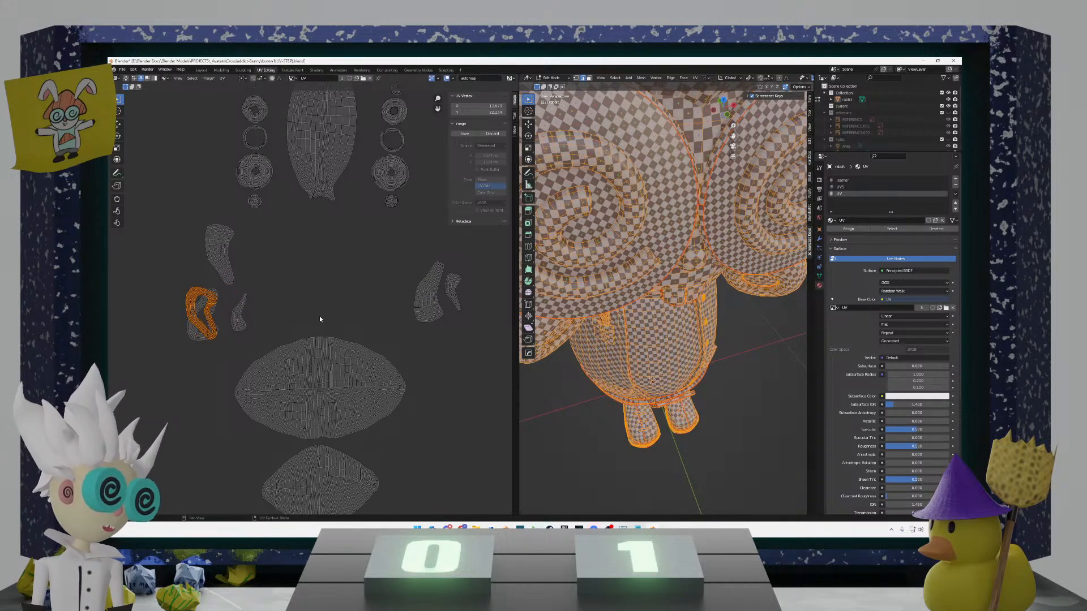
Step: Mirror the hollow curved island along X, rotate it half a turn and align it exactly over its match in the left group
middle_click_drag(319, 316, 327, 337)
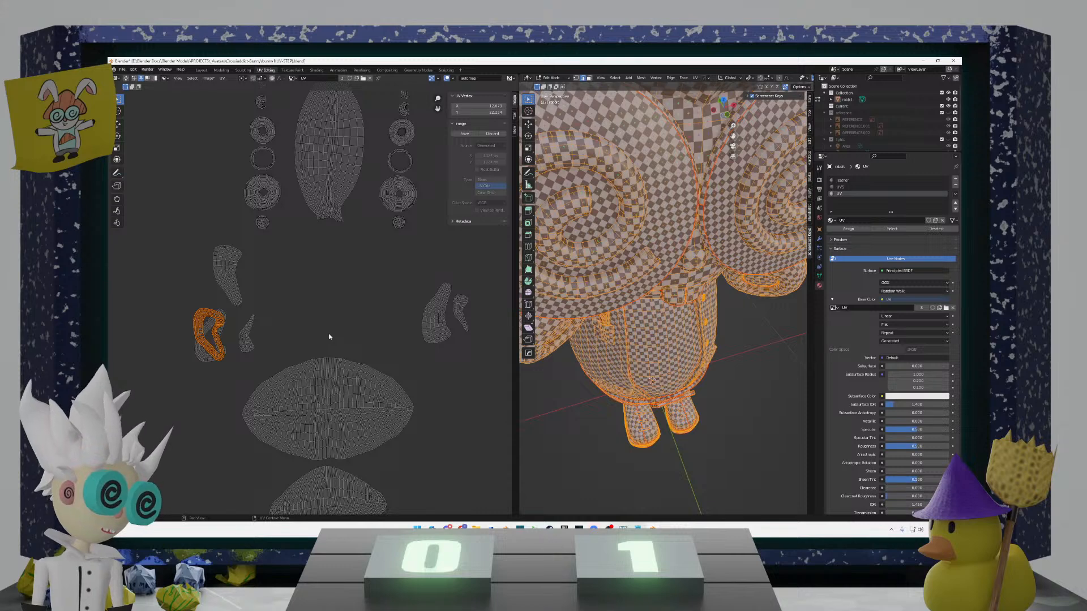
type("sx-1")
key("Return")
type("r1")
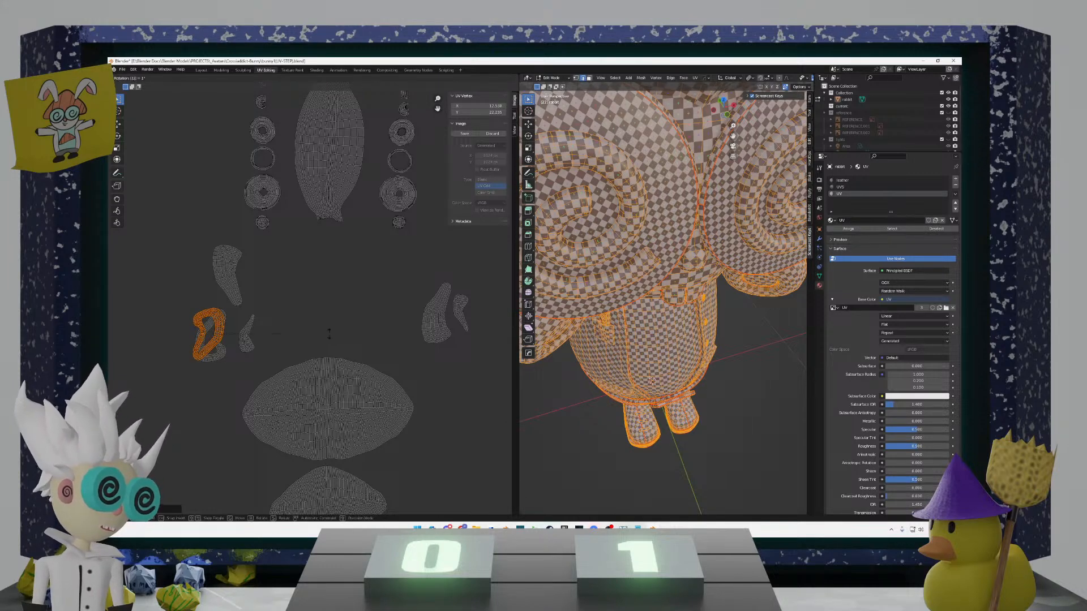
key("Return")
key("g")
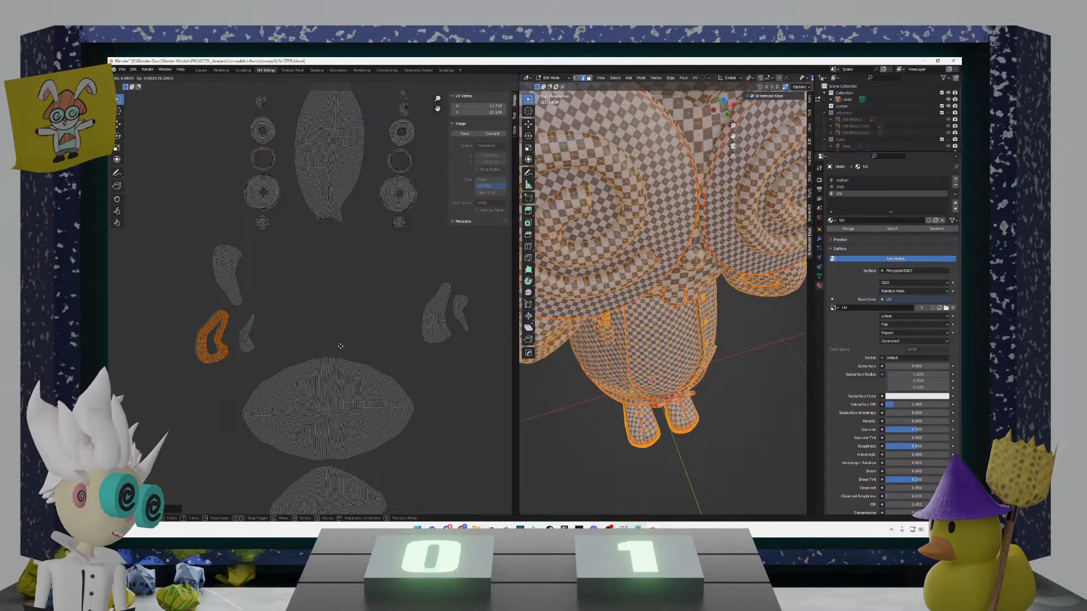
left_click(331, 343)
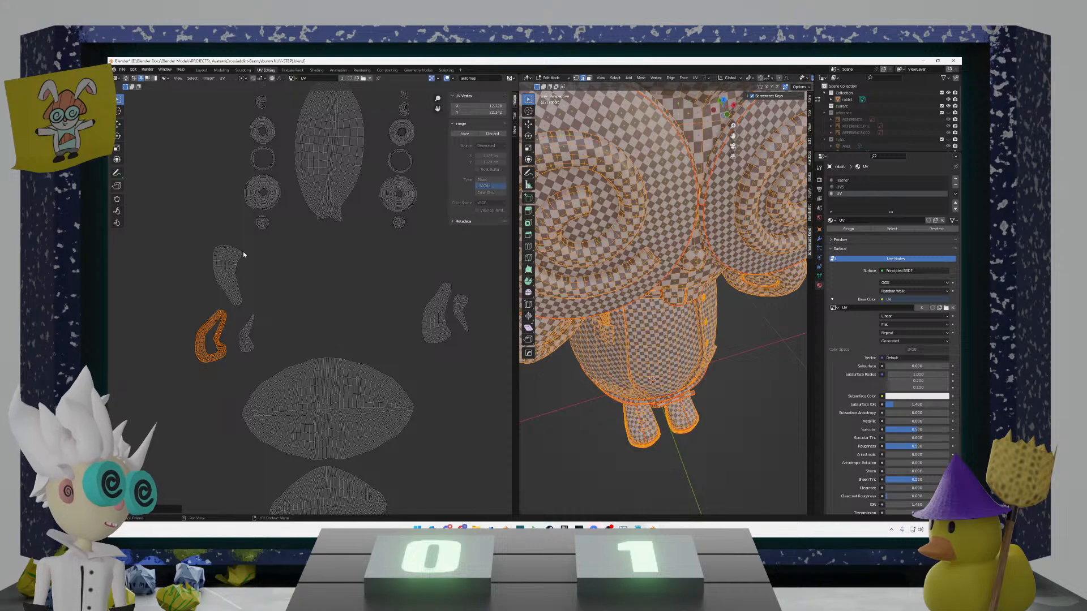
Step: Move the left group's small curved island beside its match in the right group and rotate it 180°
left_click(282, 338)
key("l")
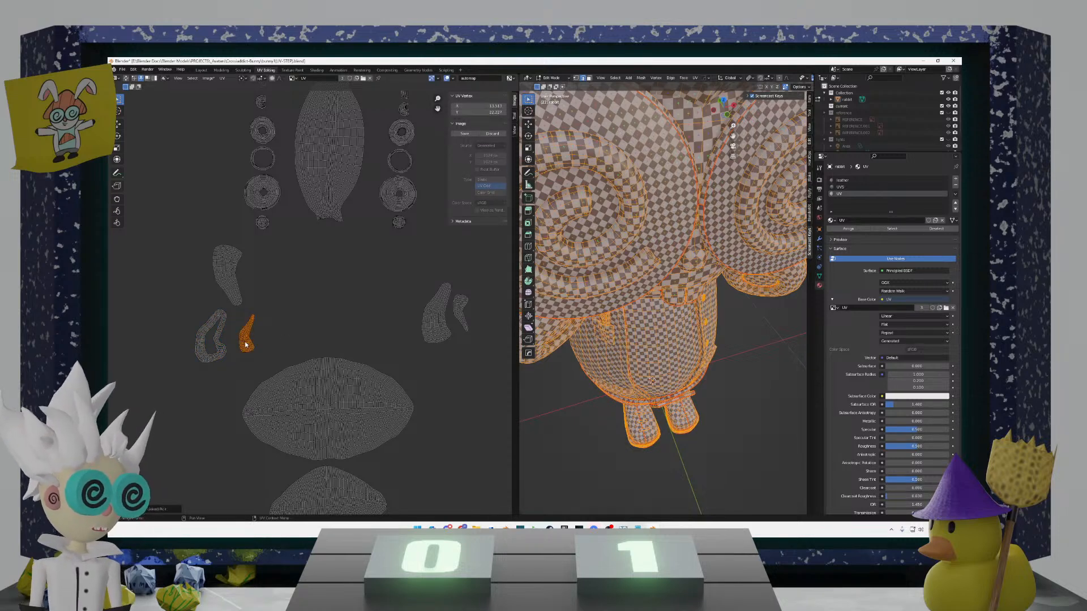
key("g")
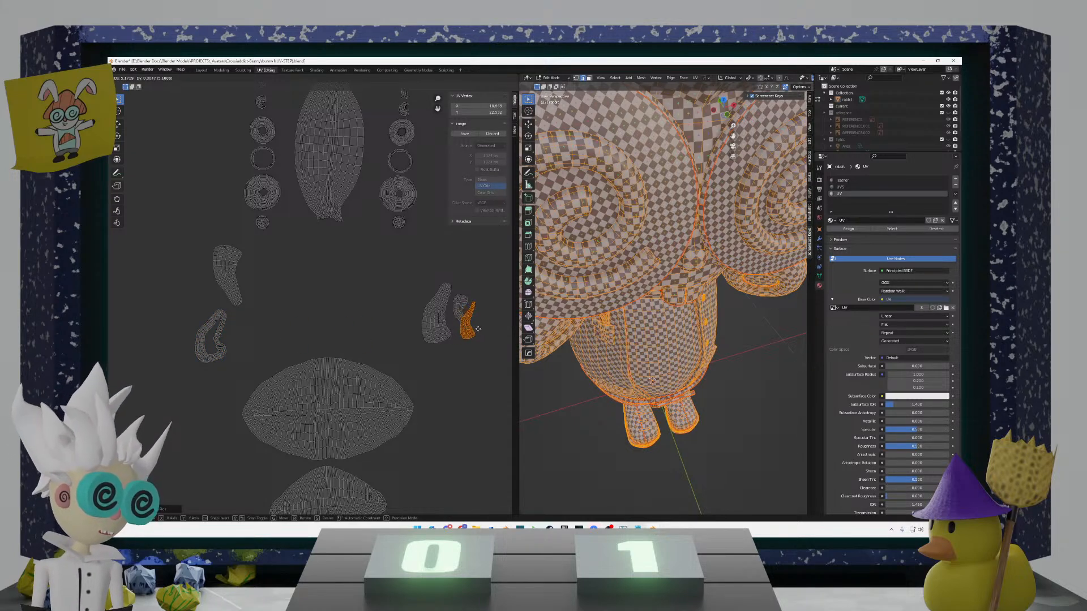
left_click(481, 330)
type("r180")
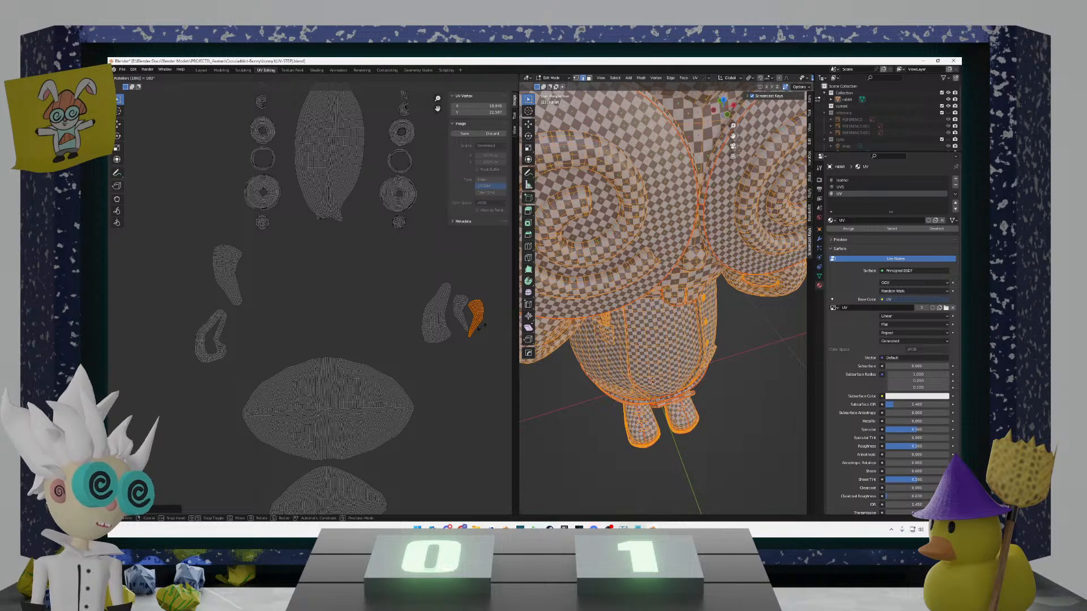
key("Return")
Step: Mirror only the small curved island along X with a scale of -1 and stack it on its match
type("asx")
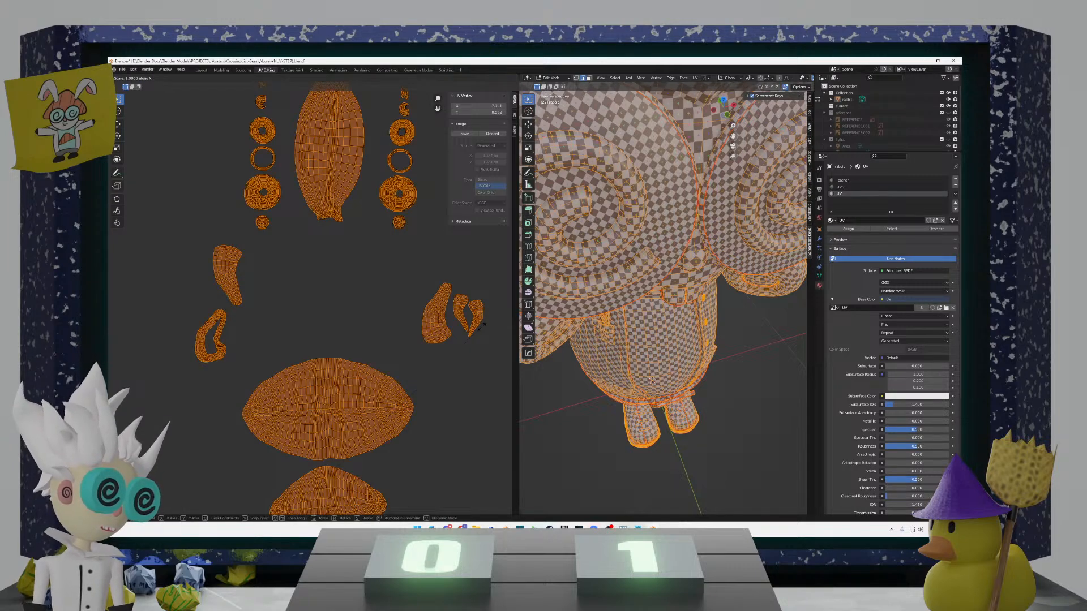
type("-1")
key("Return")
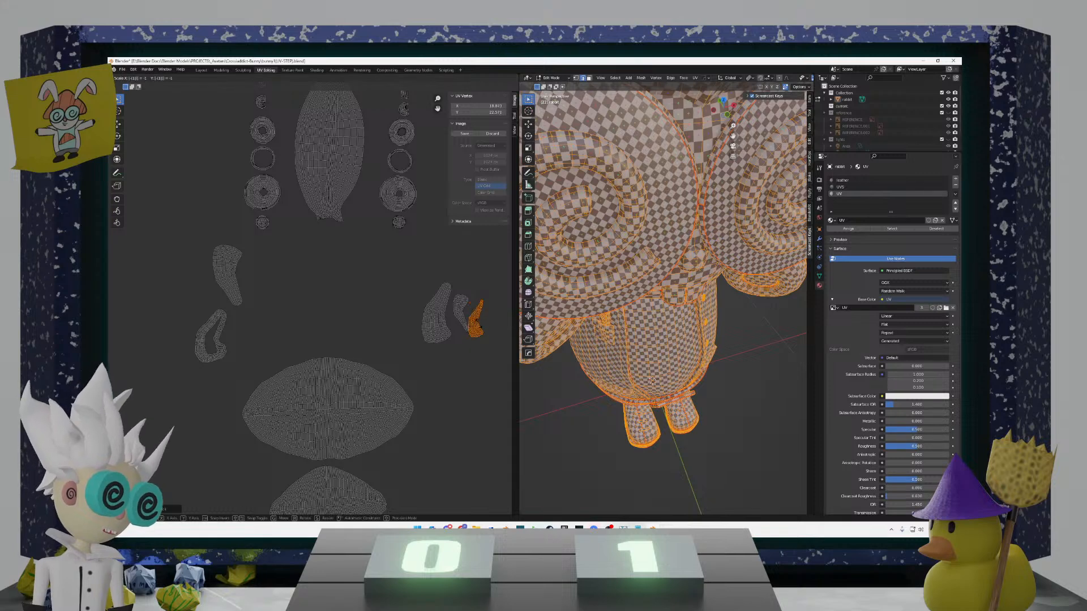
key("g")
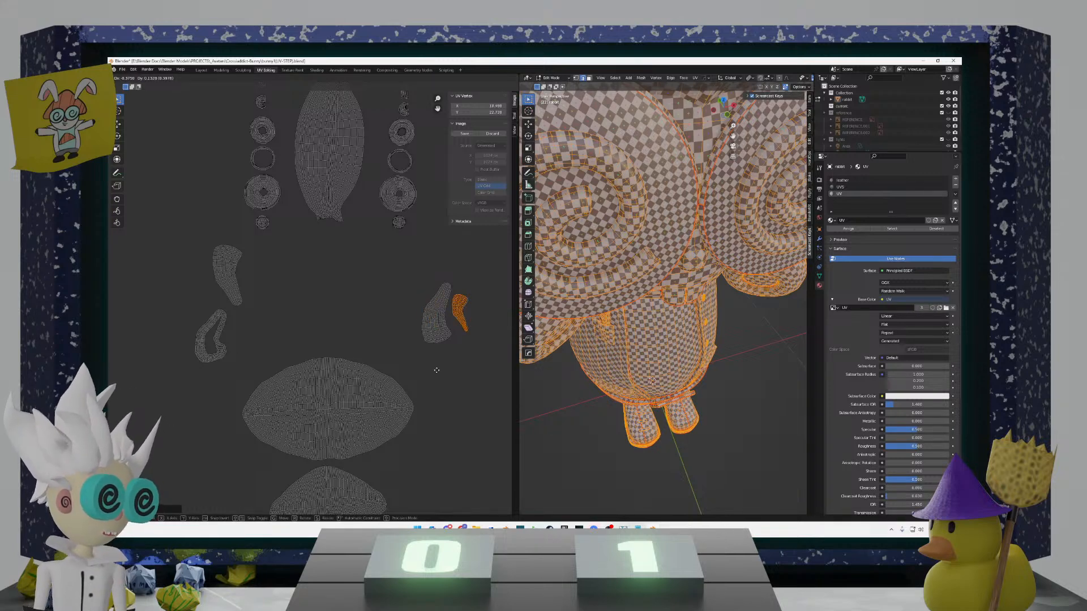
left_click(370, 378)
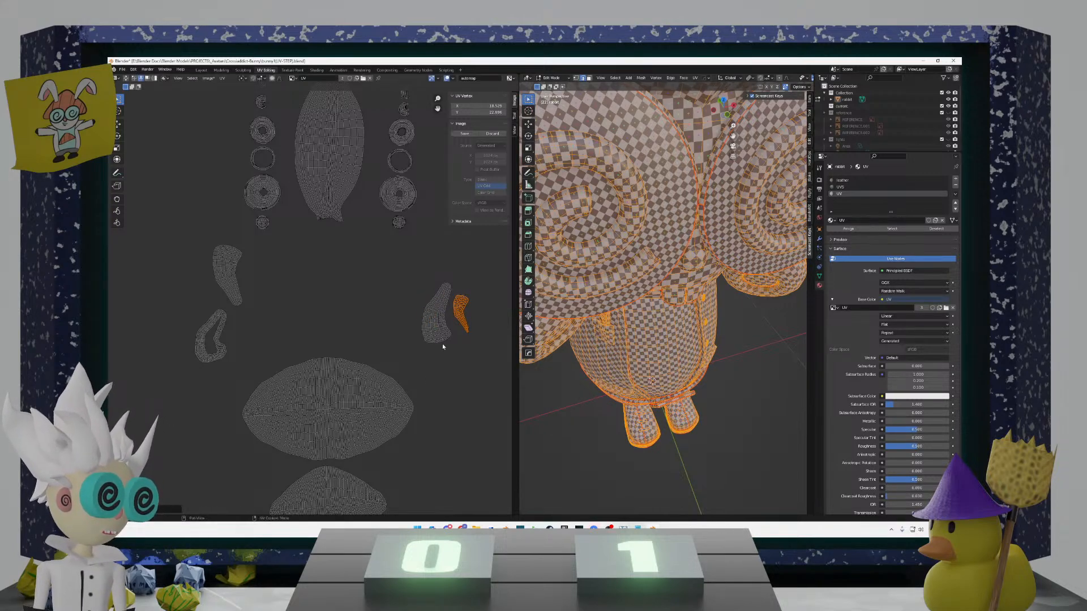
Step: Move the right group's solid curved island beside its match in the left group, mirrored along X and rotated 180°
double_click(442, 337)
key("g")
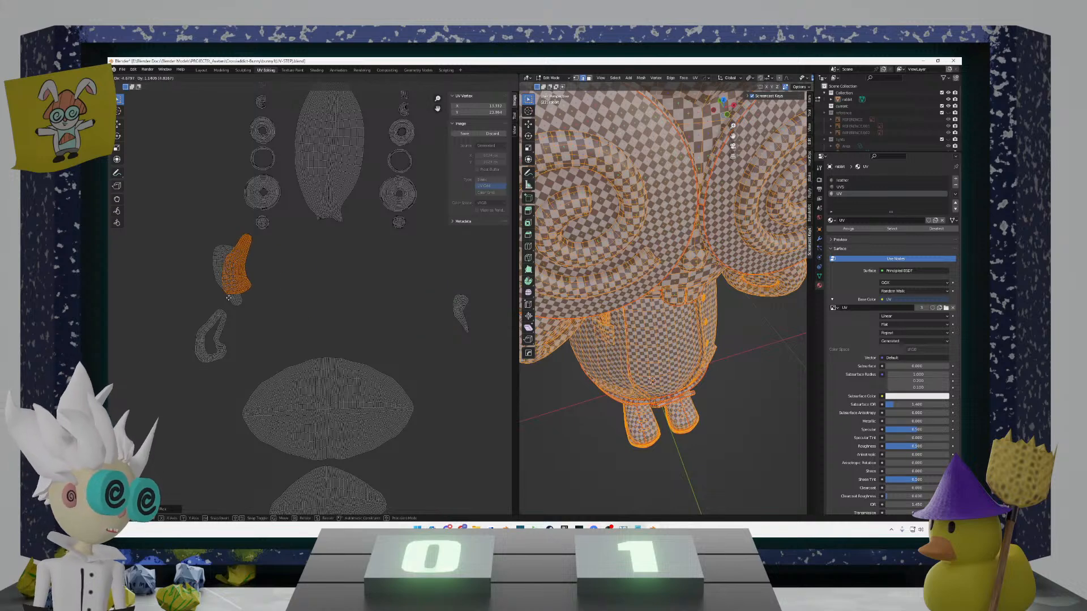
left_click(260, 309)
type("sx-1")
key("Return")
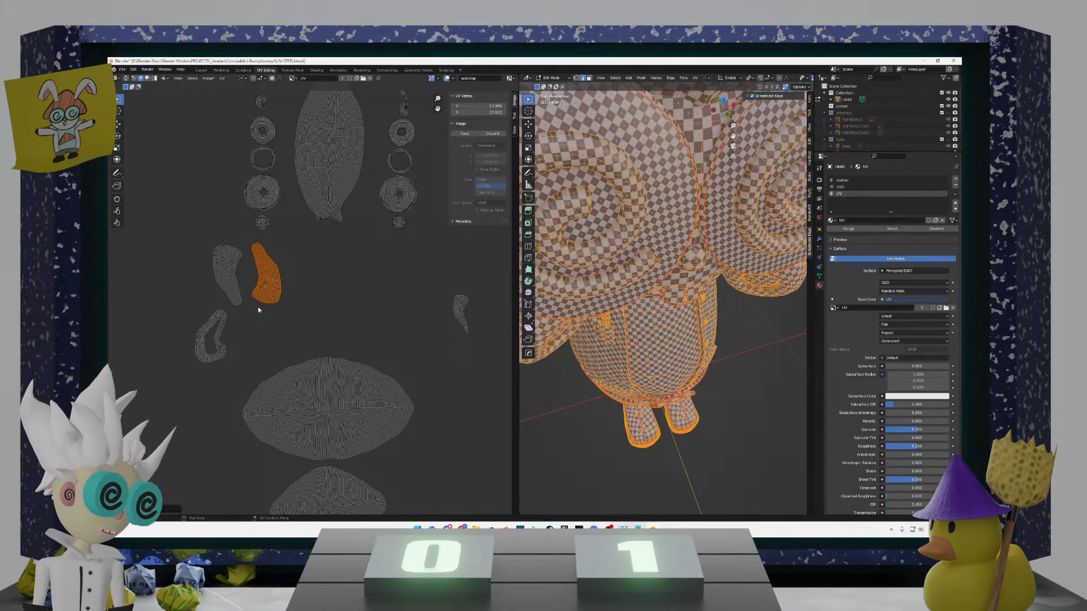
type("r180")
key("Return")
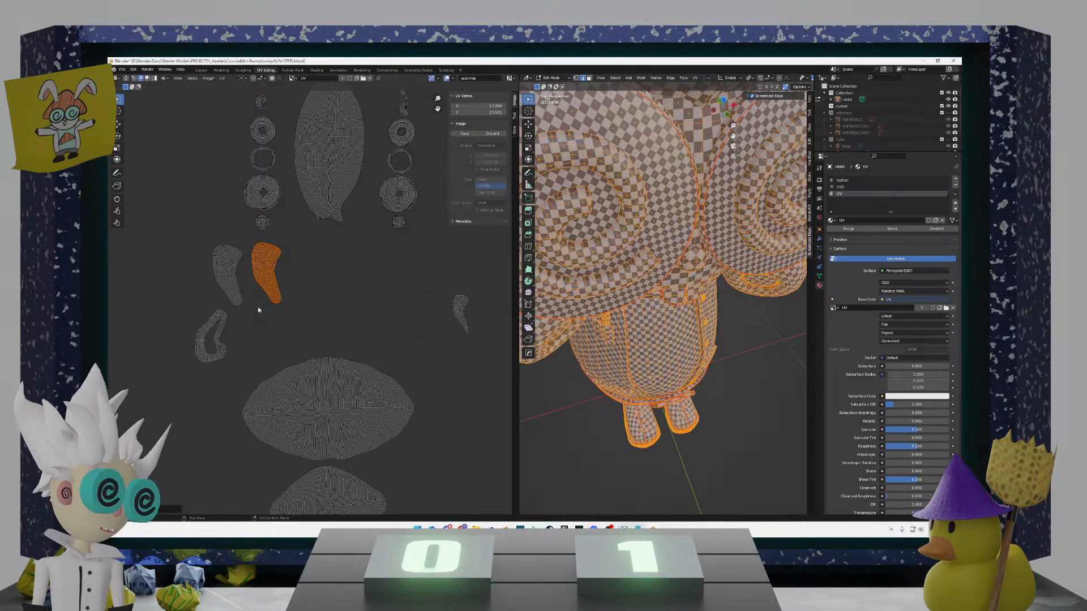
Step: Stack the mirrored solid curved island exactly over its match in the left group
key("g")
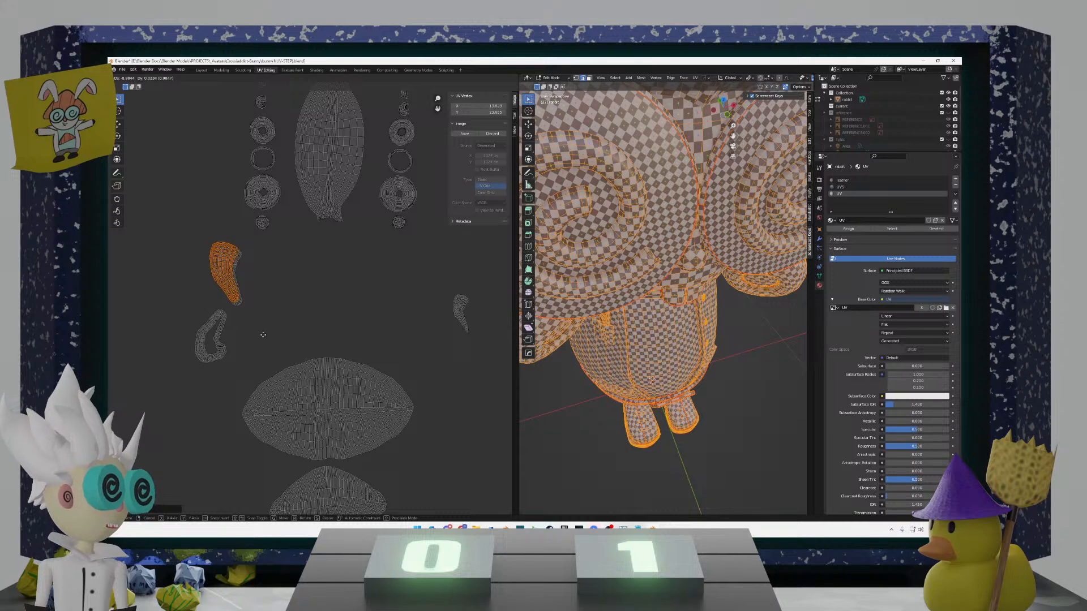
left_click(277, 342)
left_click(261, 312)
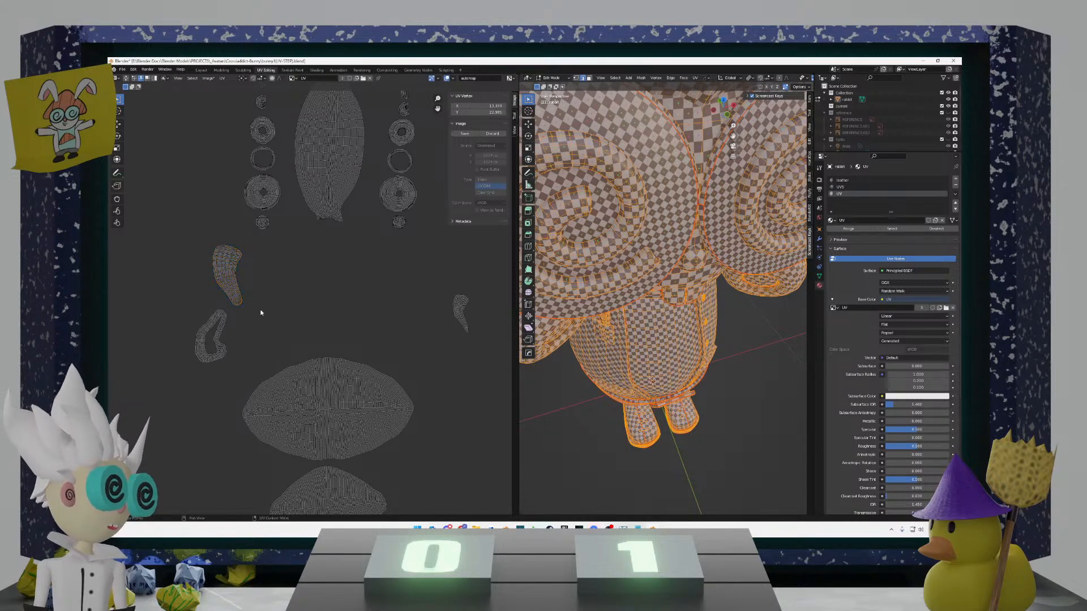
Step: Move the stacked pair of small curved islands next to the hollow curved island in the left group
left_click(478, 337)
key("g")
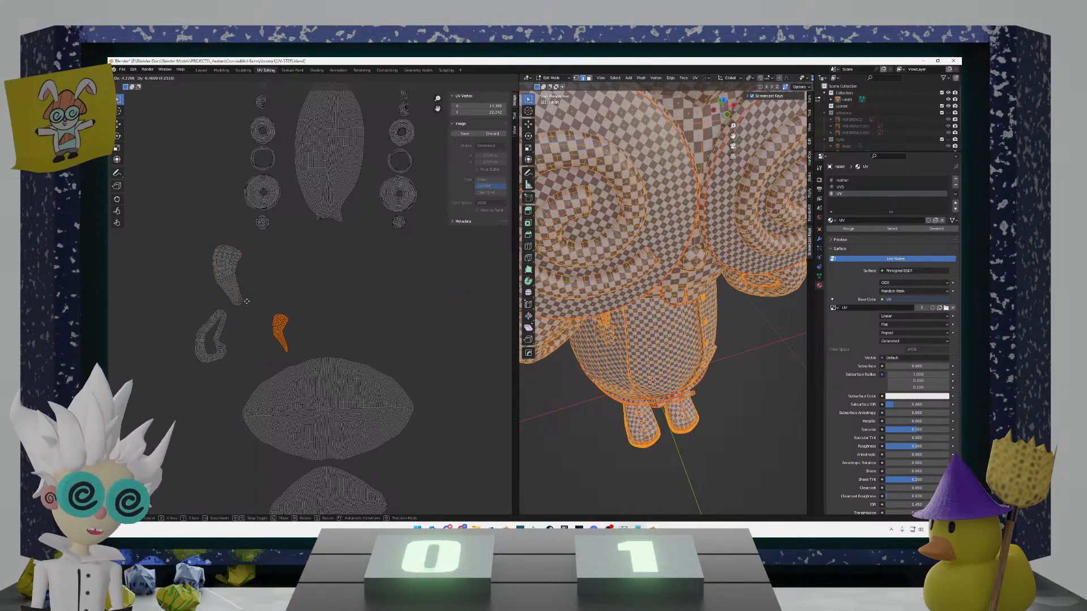
left_click(221, 306)
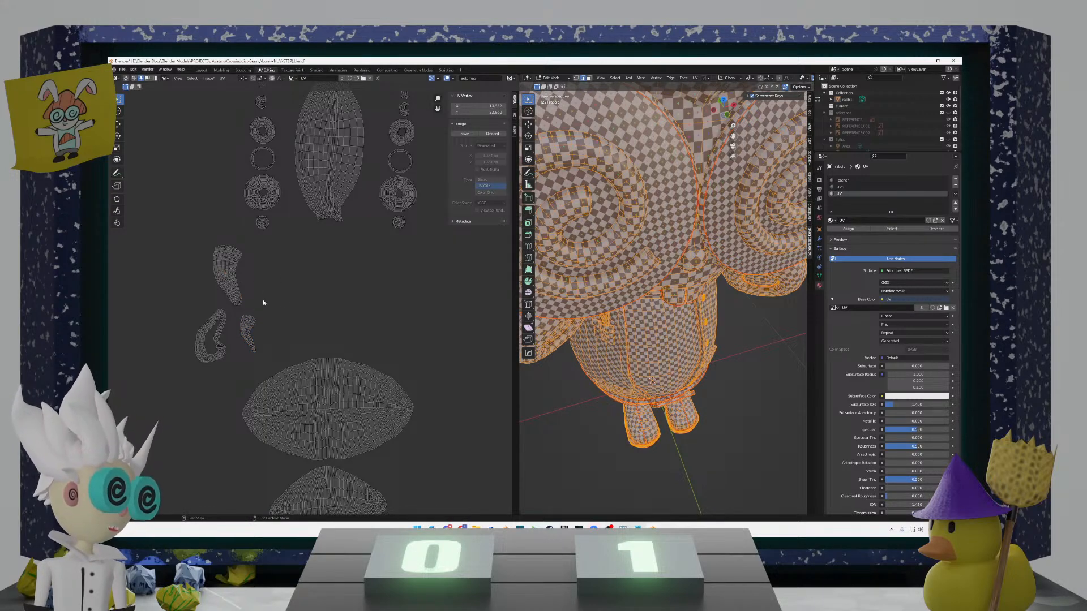
Step: Stack the smallest round island from the right column onto its match at the lower end of the left column
middle_click_drag(301, 286, 312, 412)
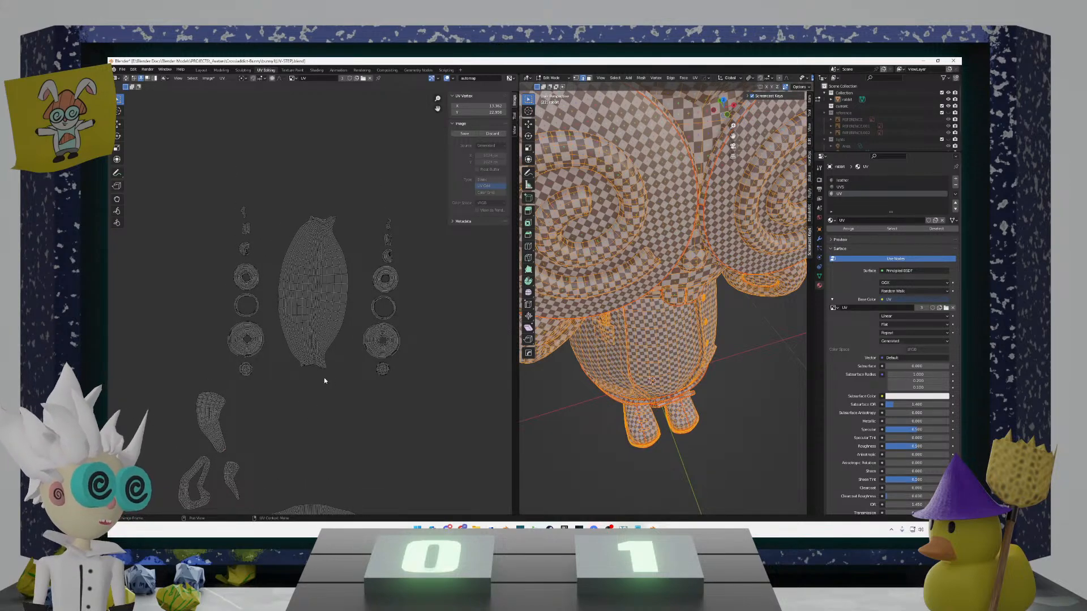
scroll(322, 377, "up", 3)
left_click_drag(290, 378, 255, 376, "shift")
middle_click_drag(255, 376, 336, 400, "shift")
left_click_drag(482, 457, 438, 414)
key("g")
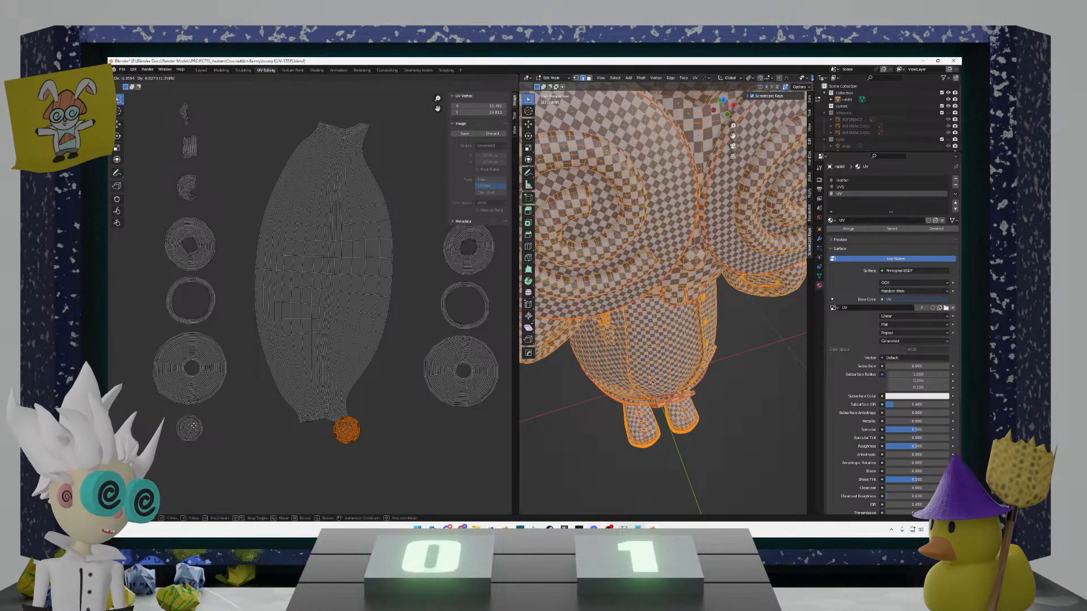
left_click(141, 425)
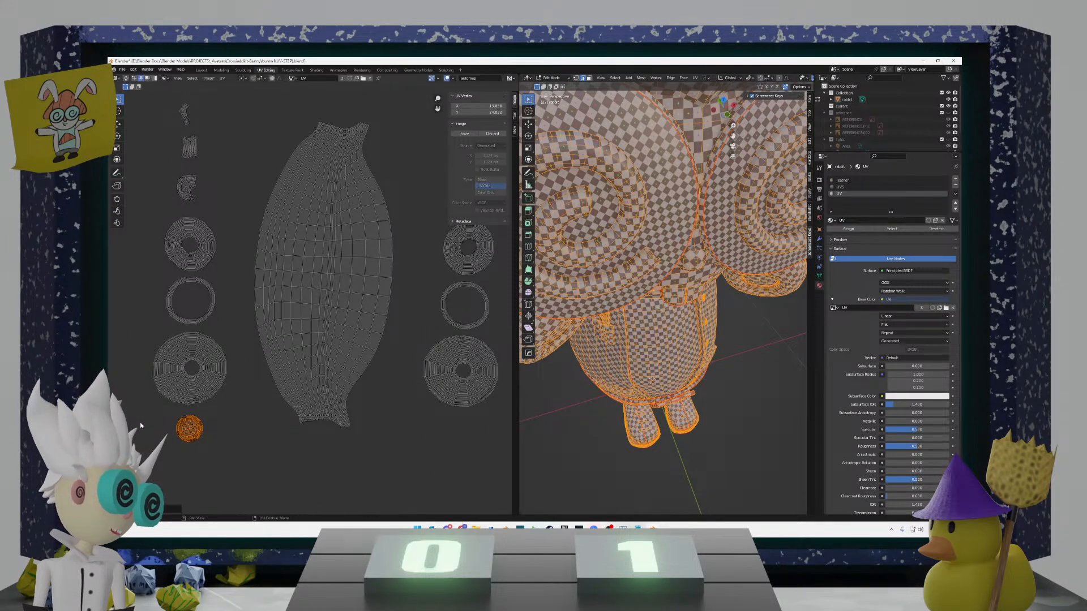
Step: Stack the right column's large disc and thin ring onto their matching islands in the left column
left_click_drag(502, 418, 404, 333)
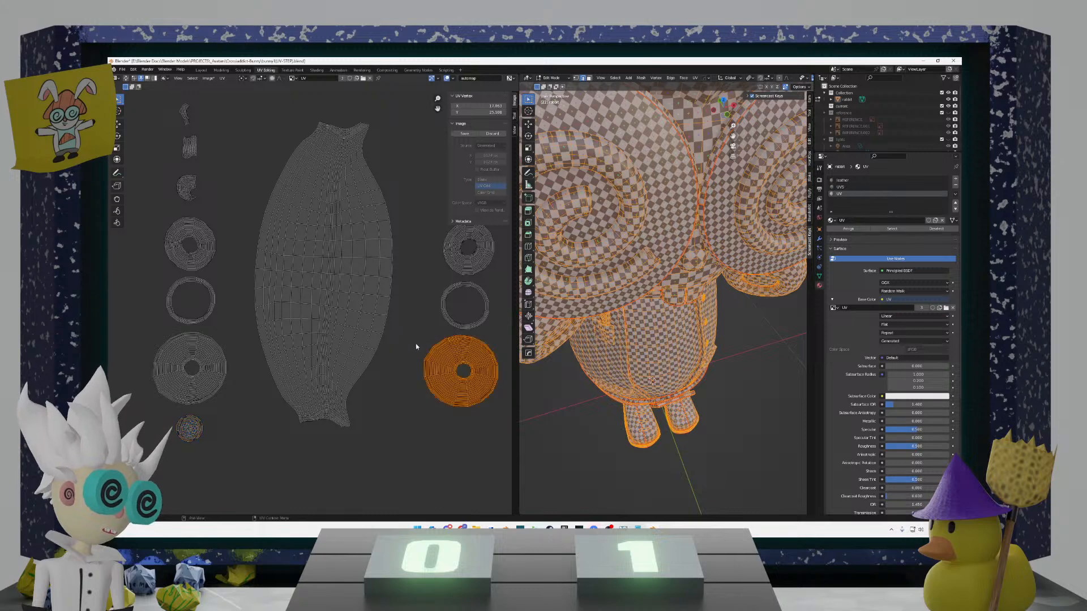
key("g")
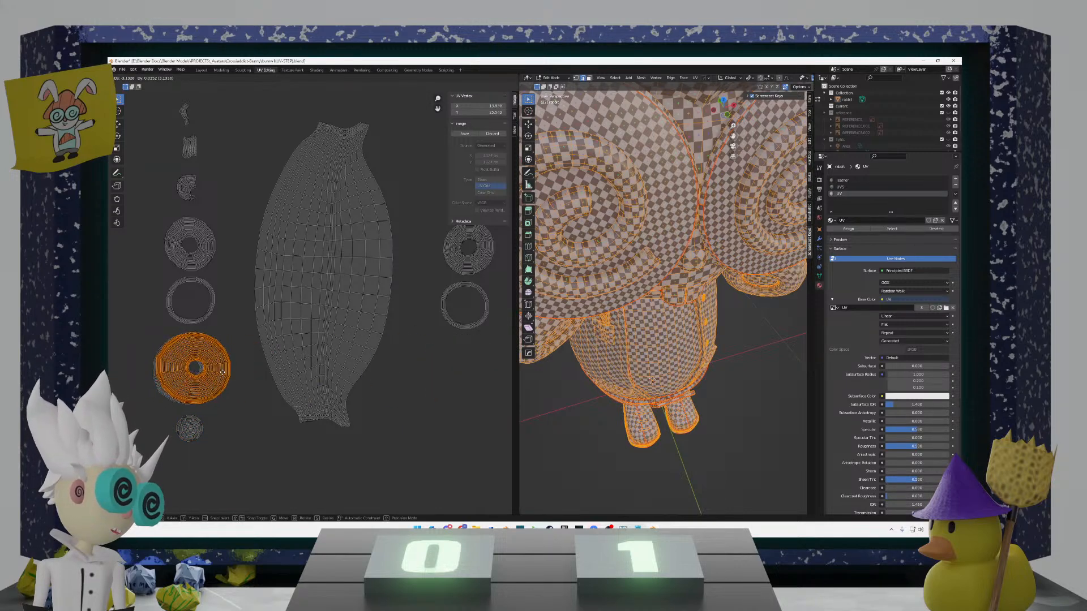
left_click(218, 372)
left_click_drag(493, 346, 427, 279)
key("g")
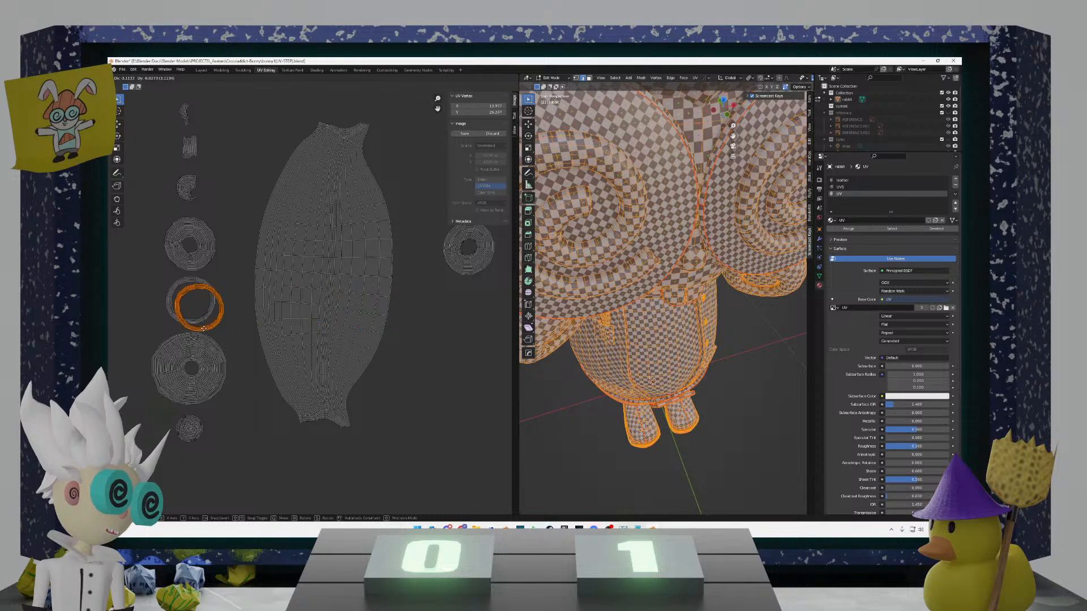
left_click(198, 324)
Step: Hide the UV editor's sidebar and stack the right column's medium disc onto its match in the left column
middle_click_drag(362, 286, 349, 369)
key("n")
left_click_drag(502, 372, 430, 319)
key("g")
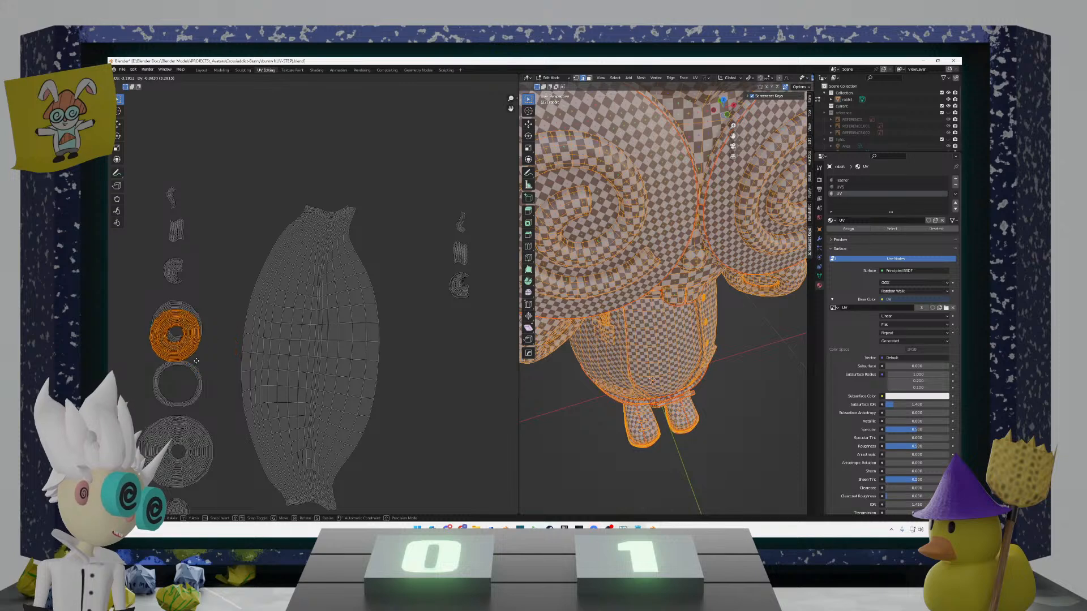
left_click(206, 359)
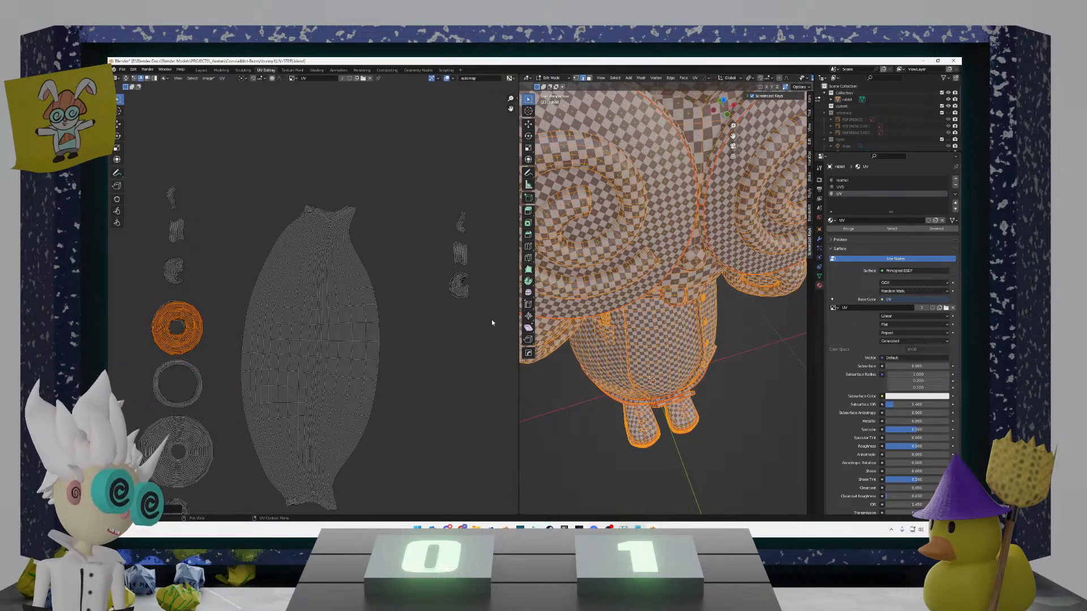
Step: Move the C-shaped island from the right column beside its match in the left column
left_click_drag(492, 323, 427, 271)
key("g")
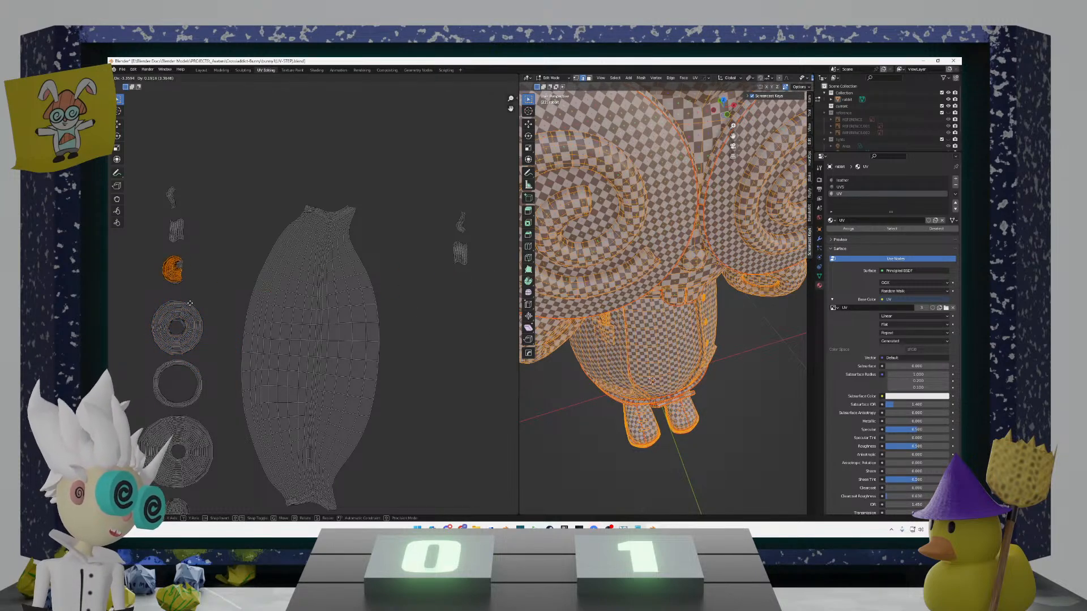
left_click(219, 307)
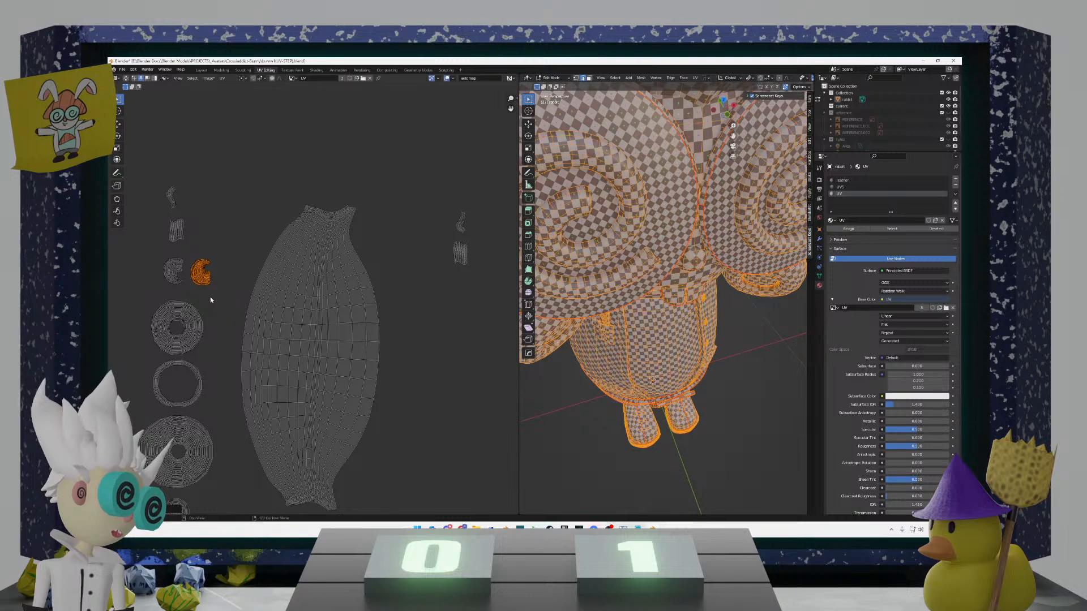
Step: Mirror the C-shaped island along X with a scale of -1, rotate it half a turn and stack it on its match
scroll(208, 297, "up", 2)
middle_click_drag(202, 291, 368, 319)
scroll(367, 320, "up", 1)
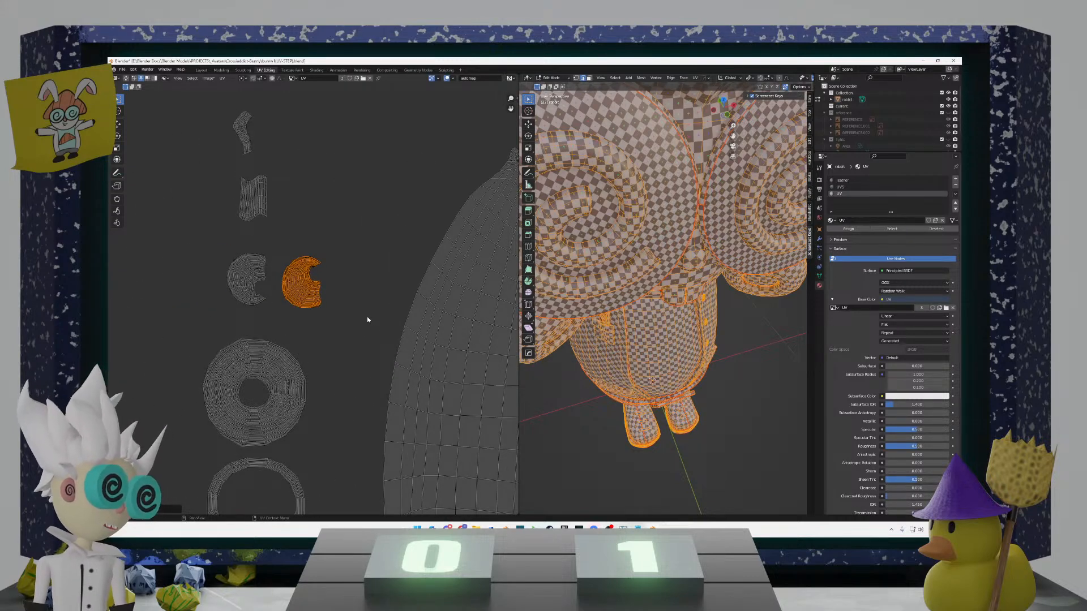
key("s")
key("x")
key("minus")
key("1")
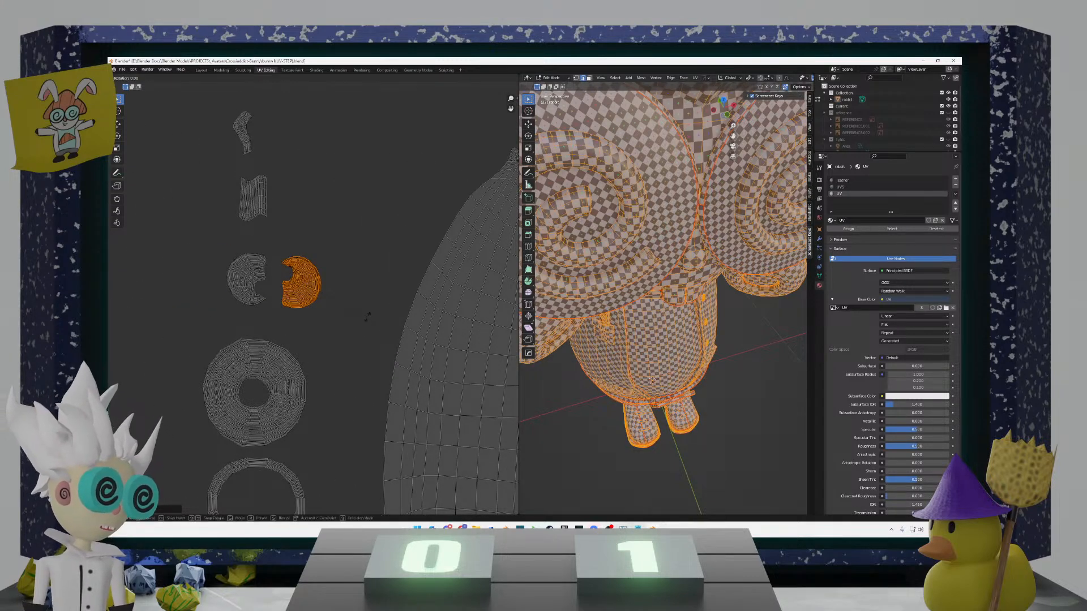
left_click(367, 317)
key("g")
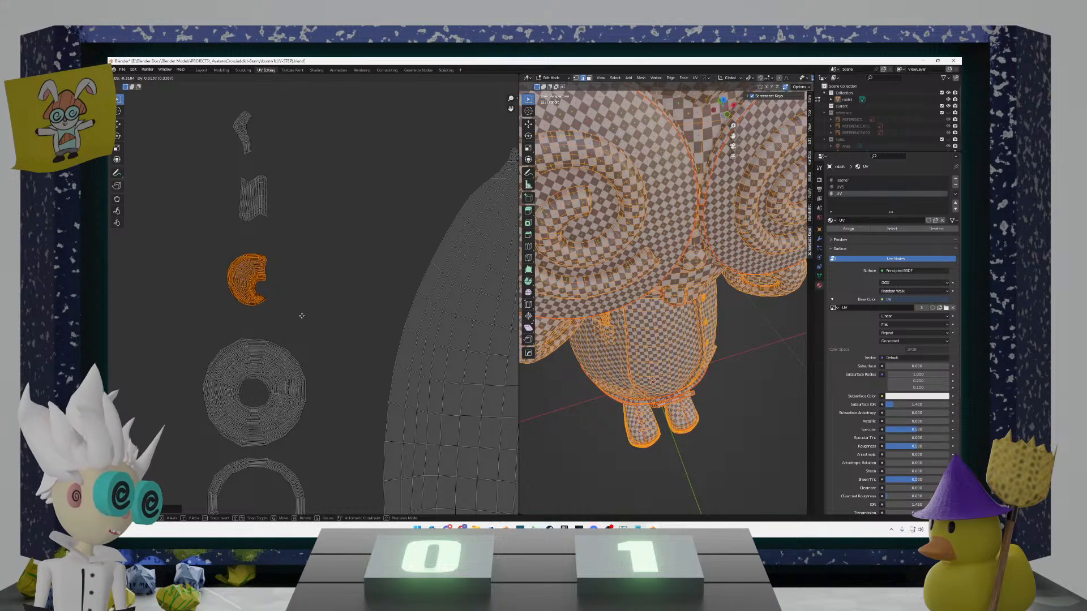
left_click(312, 315)
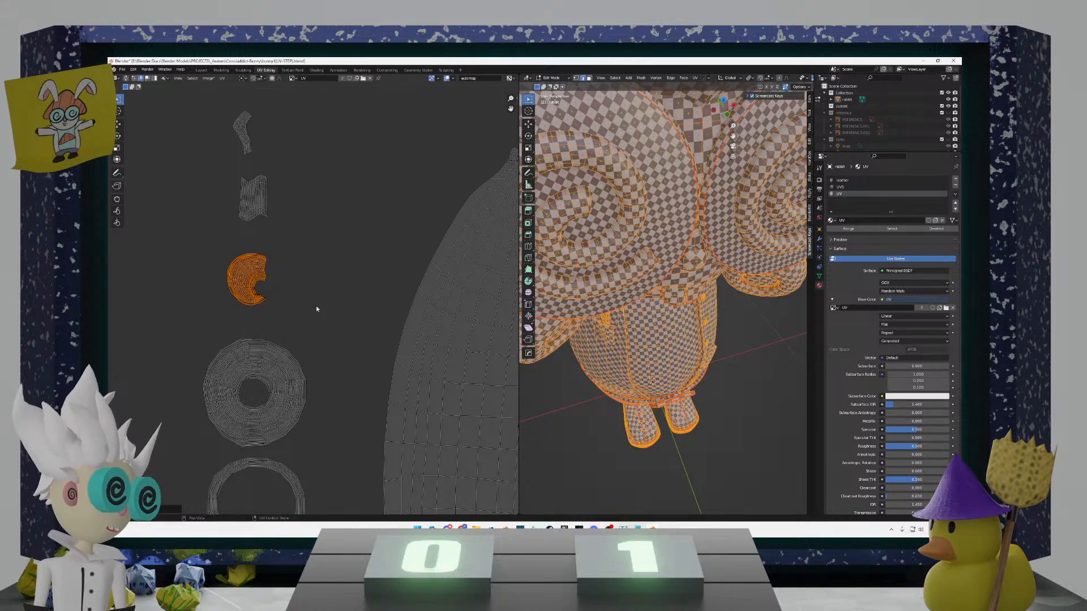
Step: Move the small rectangular island from the right column beside its match in the left column and mirror it along X
scroll(316, 306, "down", 3)
left_click_drag(488, 316, 414, 274)
key("g")
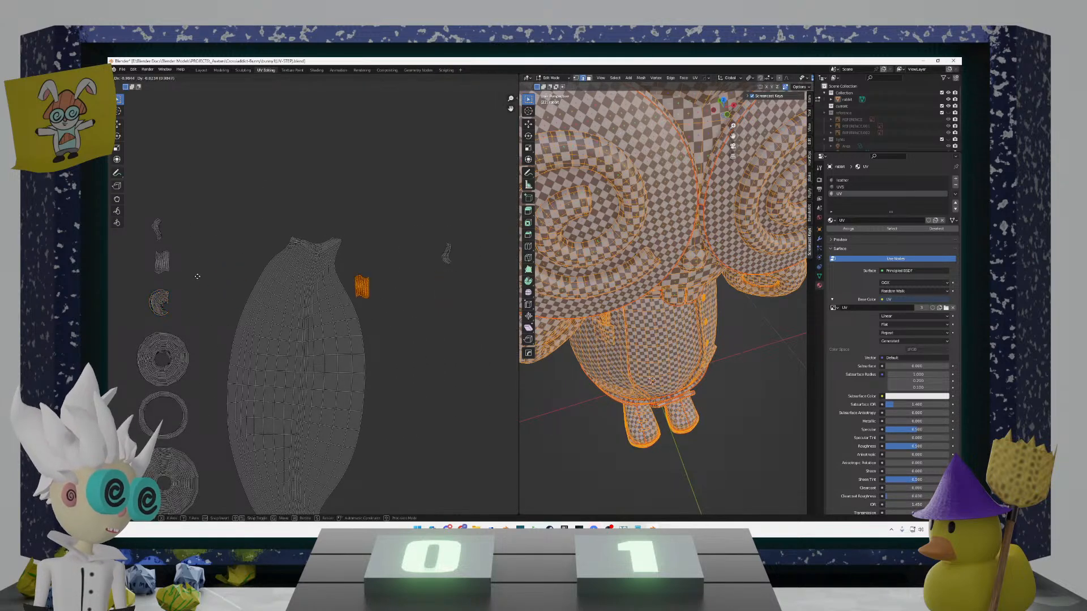
left_click(154, 244)
key("s")
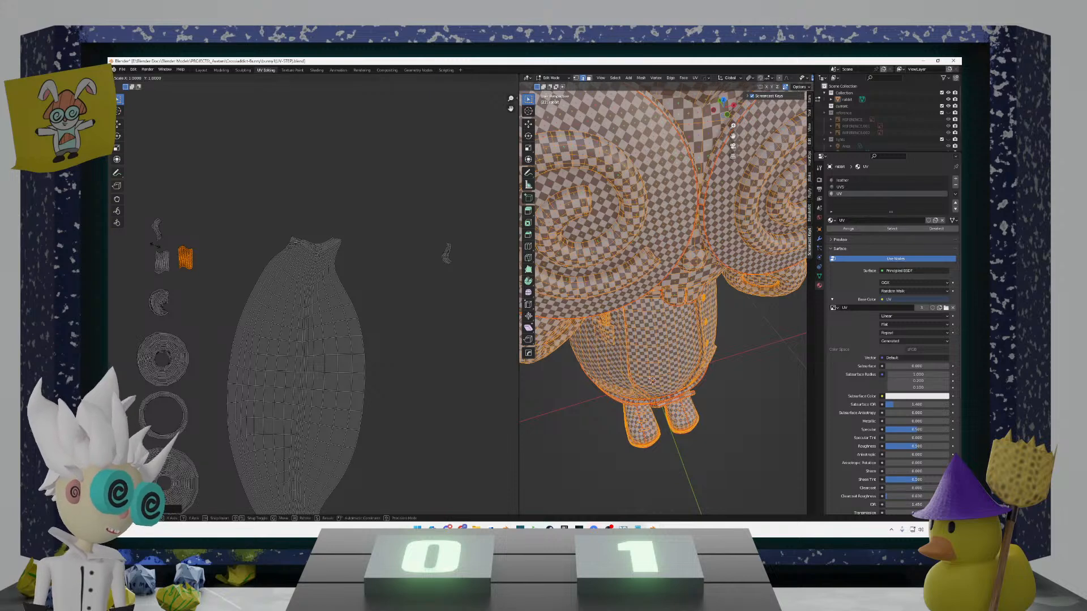
key("x")
key("Return")
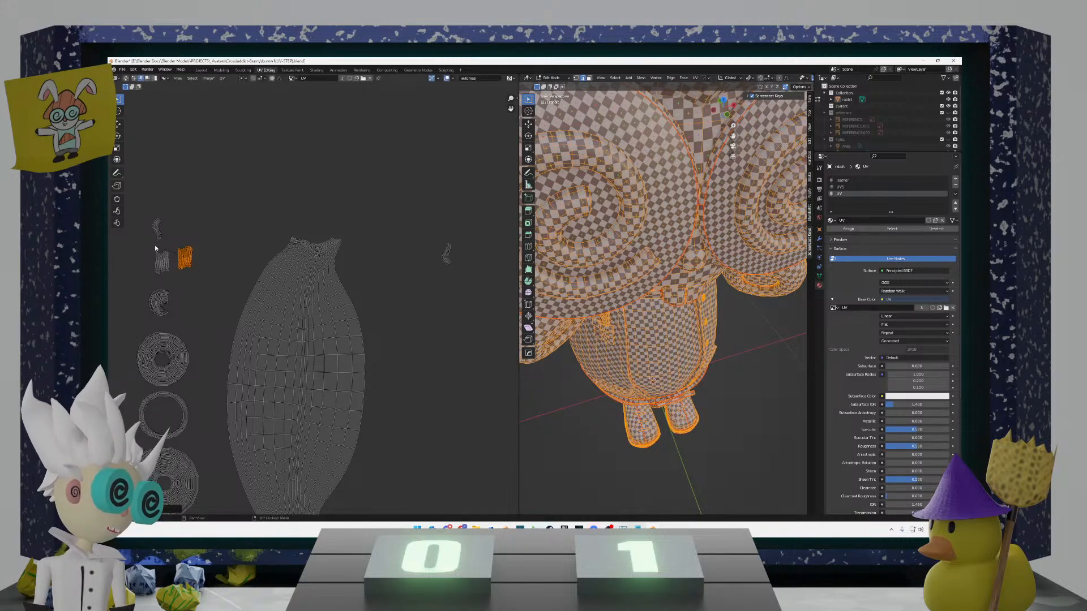
Step: Stack the small rectangular island onto its match in the left column and rotate it 180 degrees
key("g")
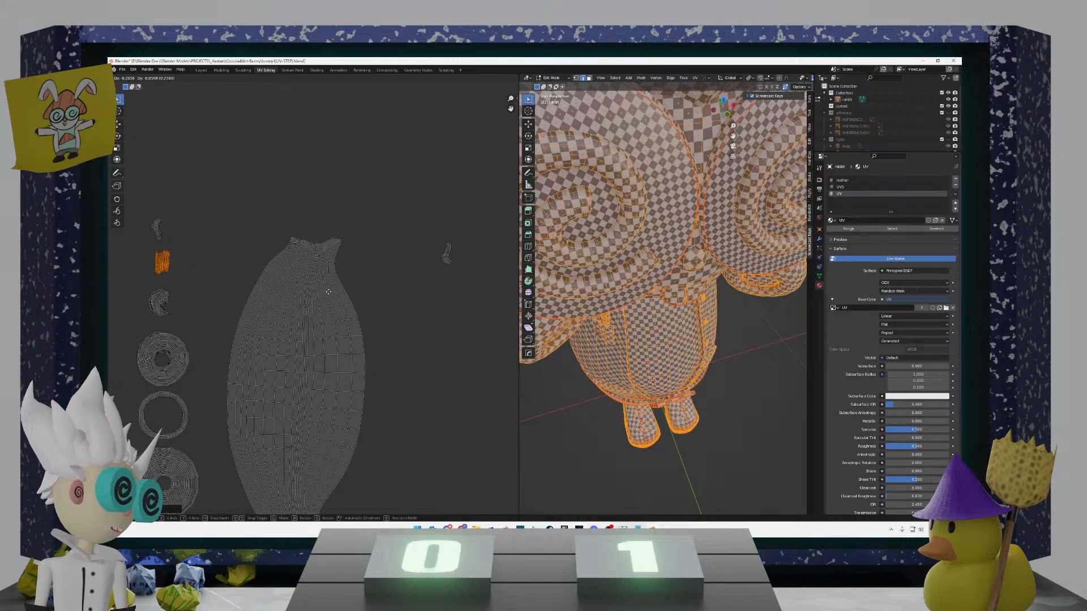
left_click(330, 291)
scroll(280, 281, "up", 3)
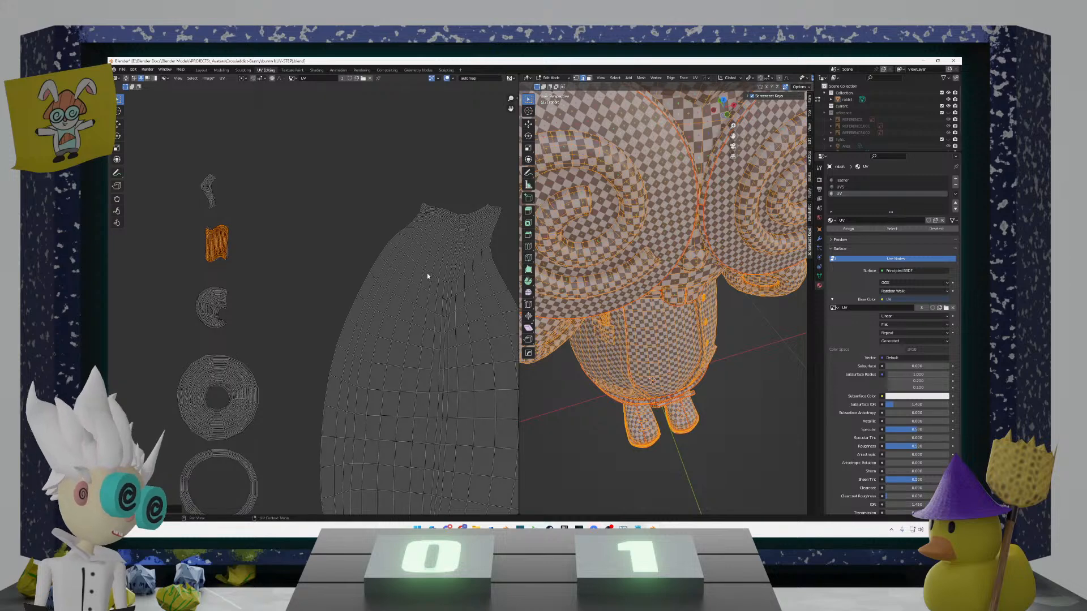
type("r180")
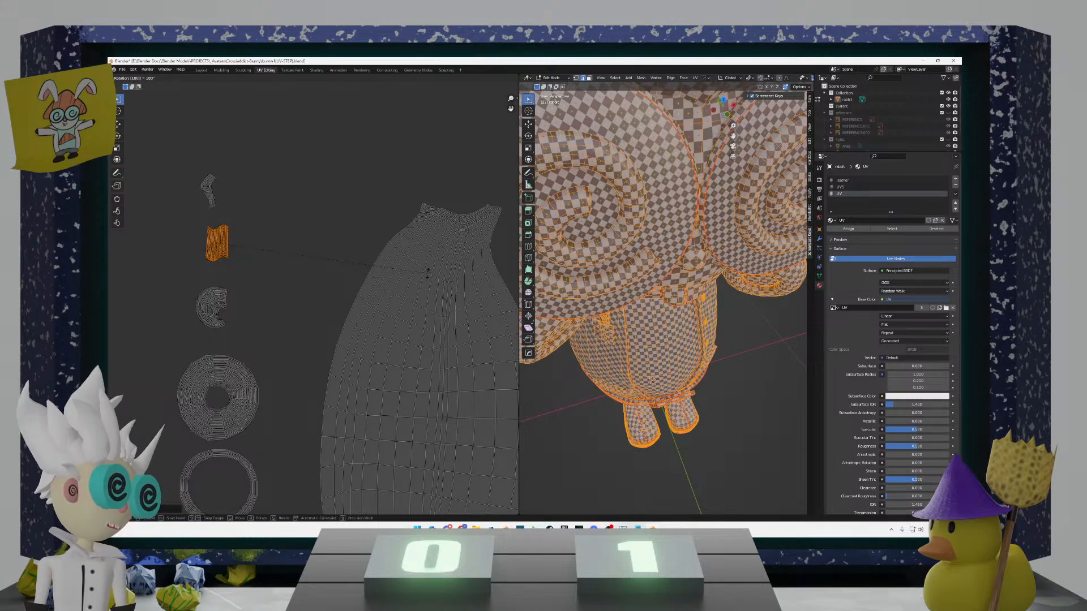
key("Return")
scroll(372, 207, "down", 2)
middle_click_drag(371, 208, 300, 208)
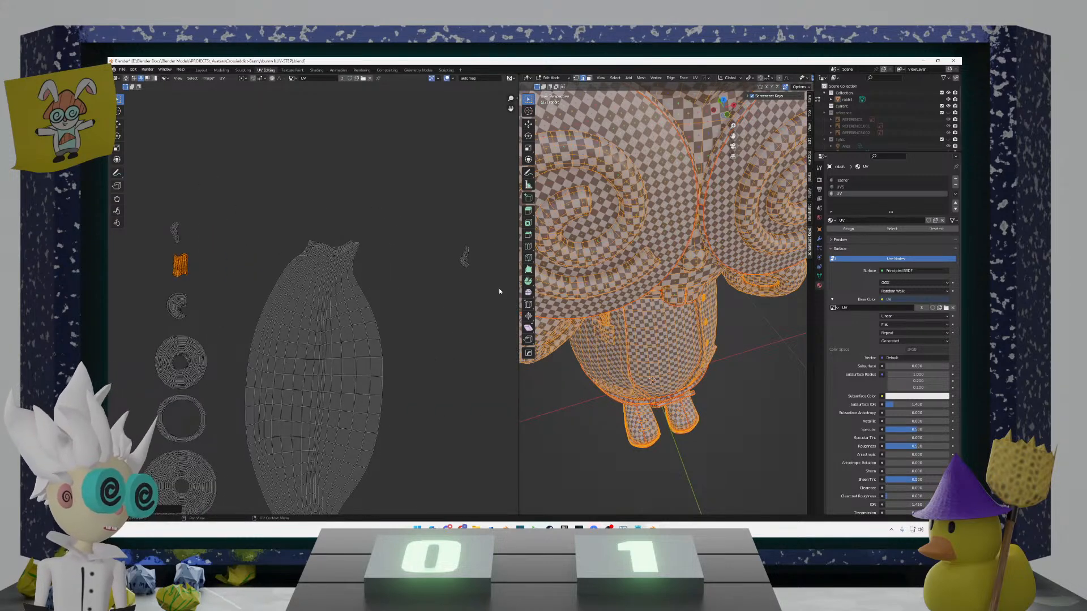
Step: Move the small curved island from the right column beside its match in the left column and mirror it along X with a scale of -1
left_click_drag(498, 287, 437, 231)
key("g")
left_click(172, 210)
scroll(323, 258, "up", 2)
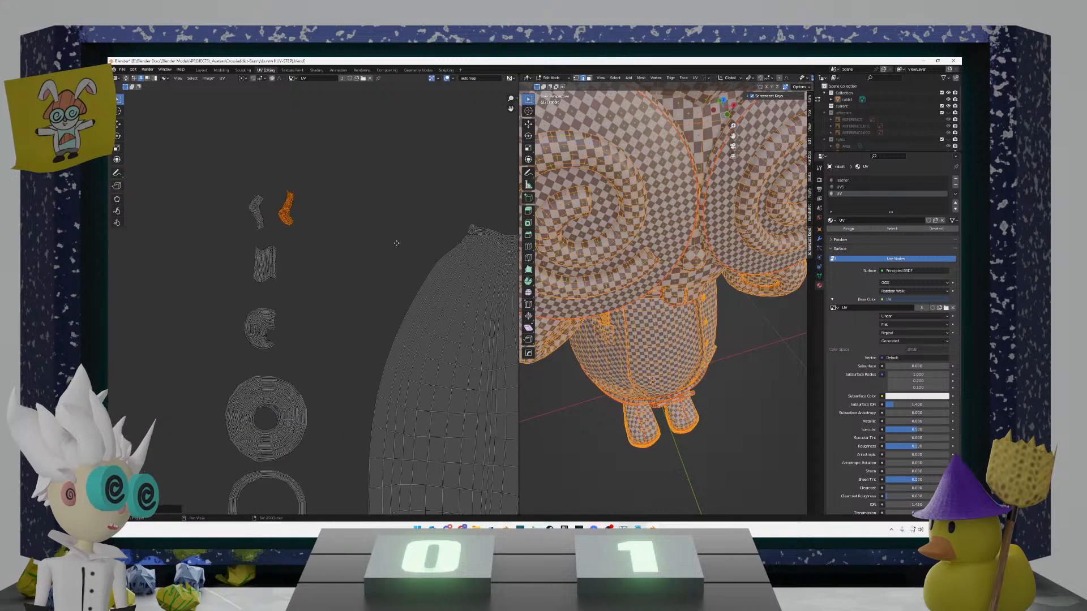
middle_click_drag(322, 257, 327, 268)
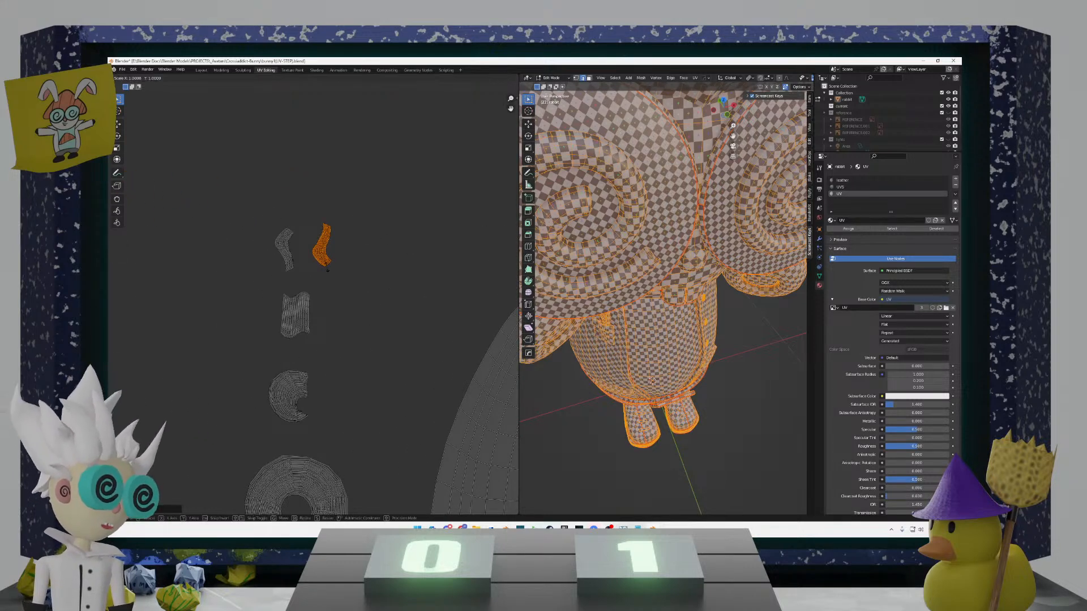
Step: Rotate the mirrored curved island 180 degrees and stack it on its match at the head of the left column
type("r180")
key("Return")
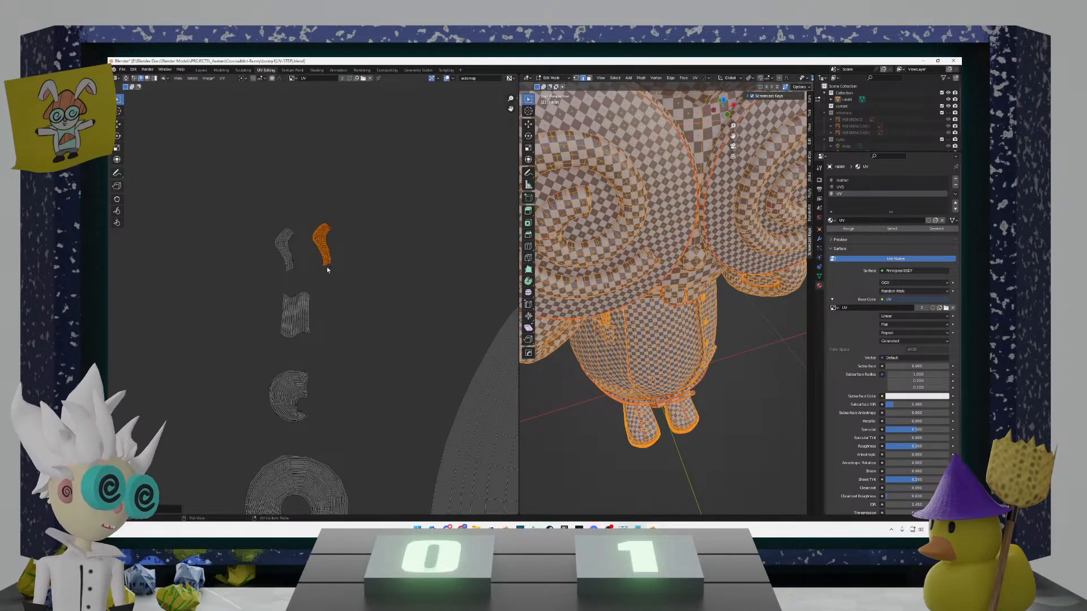
key("g")
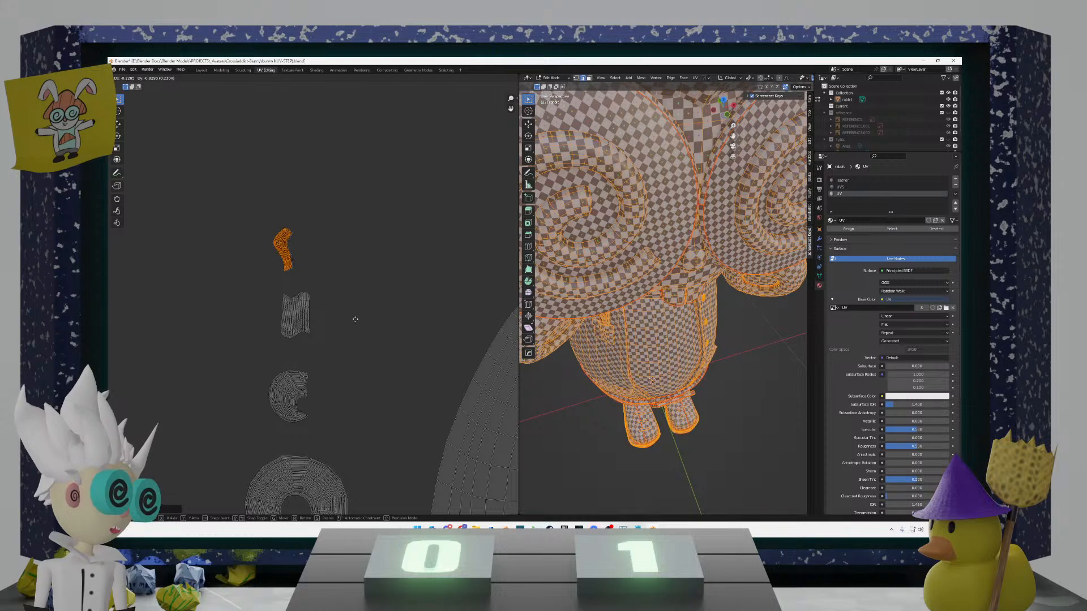
left_click(366, 324)
key("Home")
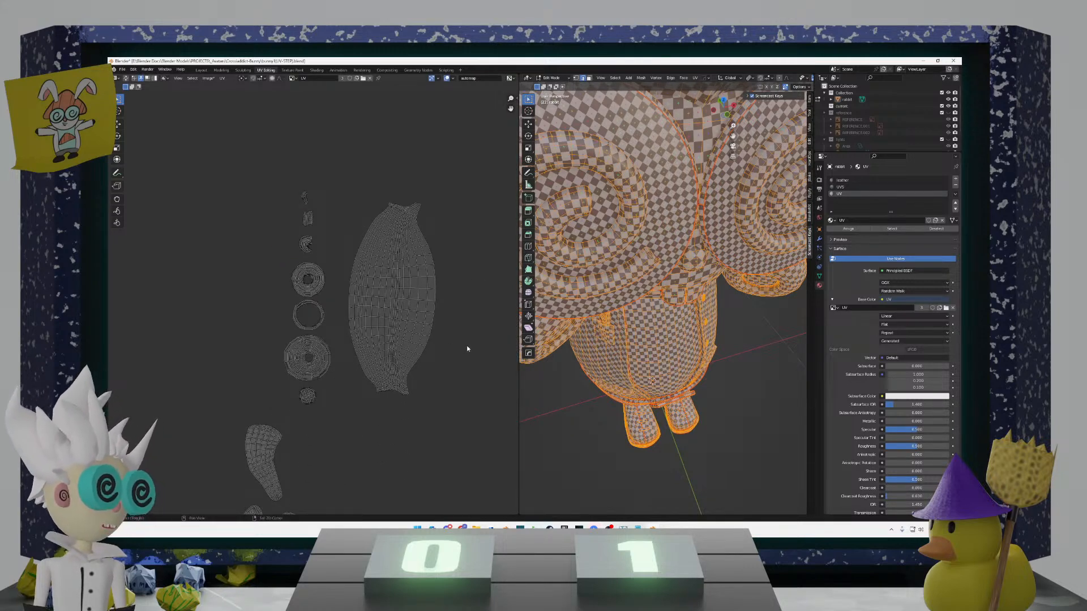
Step: Move the distant group of stacked islands down beside the rest of the character's UV islands
scroll(417, 283, "down", 4)
middle_click_drag(321, 344, 403, 268, "shift")
scroll(395, 296, "down", 4)
middle_click_drag(353, 386, 390, 309, "shift")
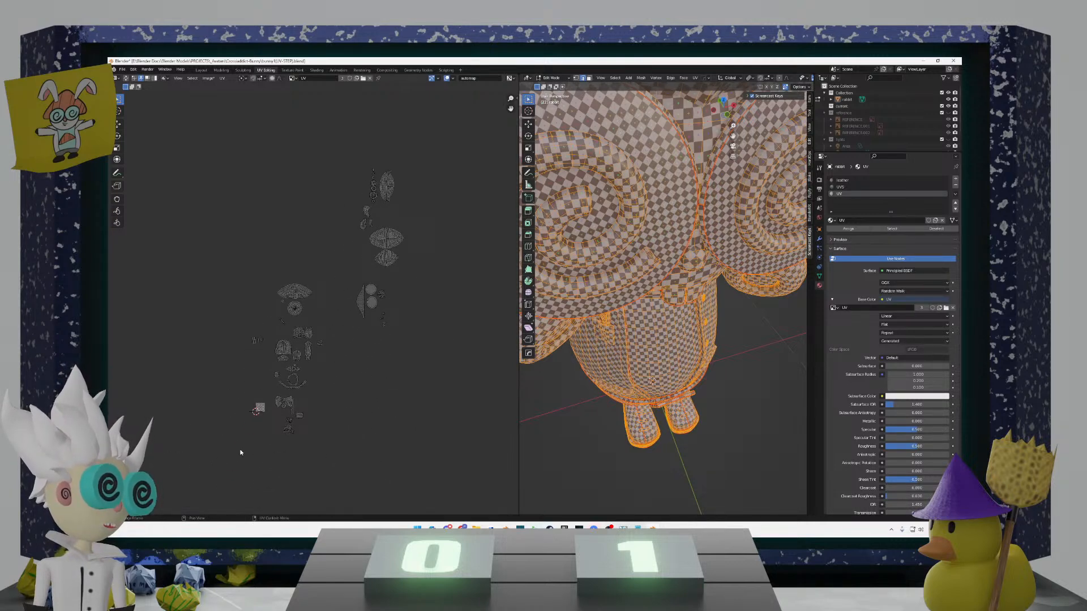
scroll(253, 445, "up", 2)
middle_click_drag(255, 442, 237, 376, "shift")
scroll(236, 374, "down", 3)
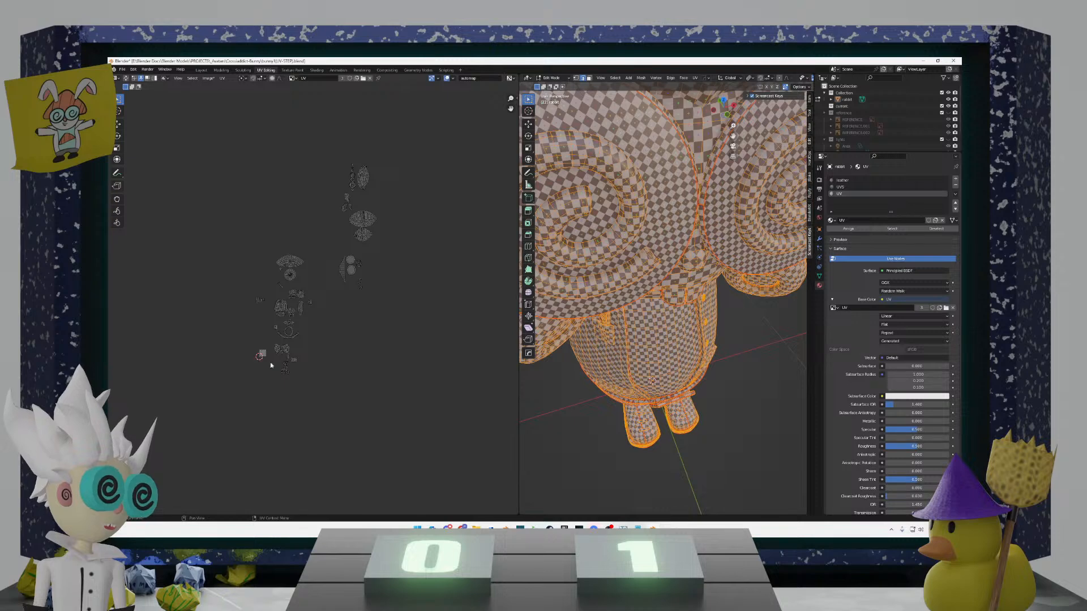
left_click_drag(391, 329, 333, 137)
key("g")
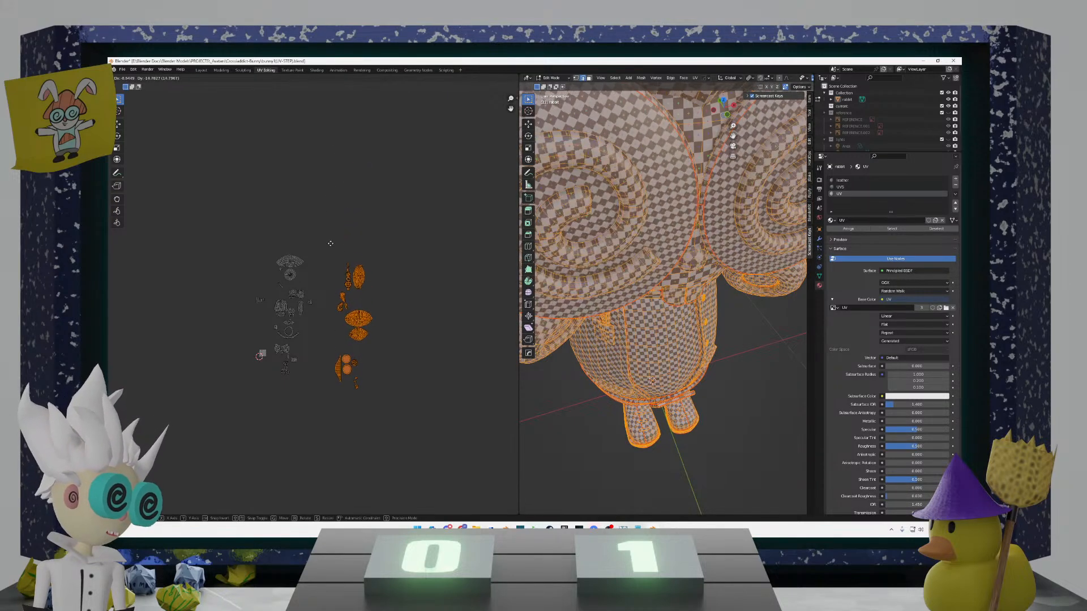
left_click(309, 235)
scroll(274, 318, "up", 3)
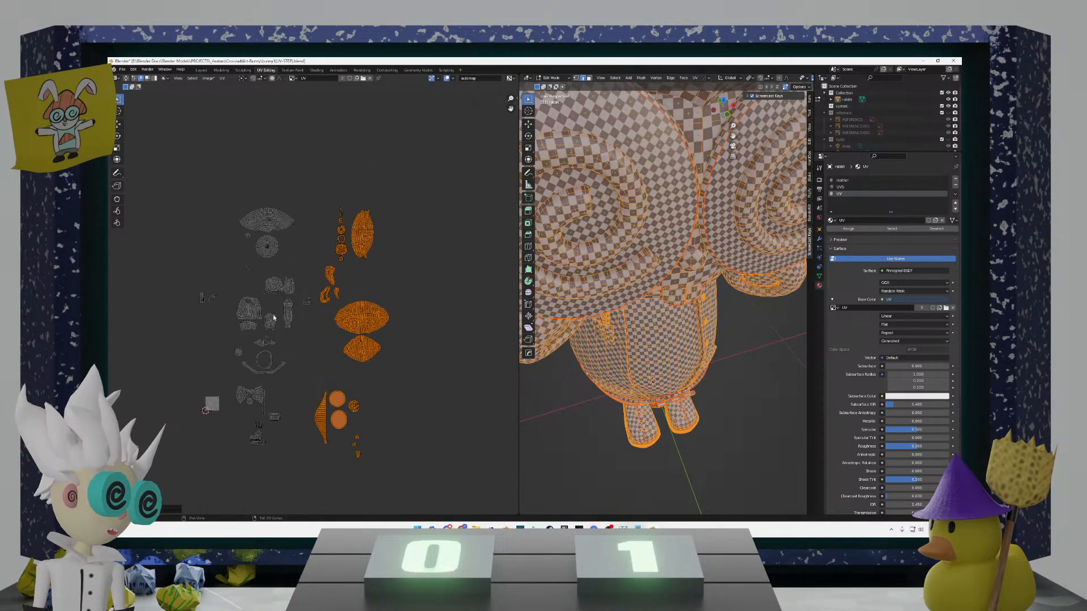
Step: Scale all UV islands down together, move them over the UV square and deselect them
left_click(431, 446)
left_click_drag(465, 487, 158, 205)
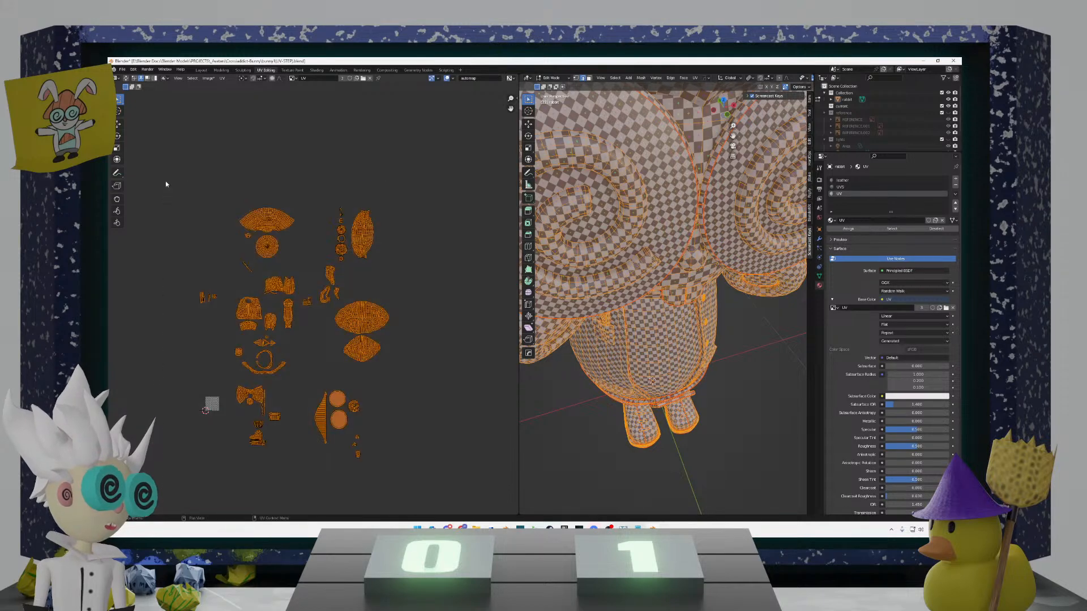
left_click(405, 300)
scroll(405, 300, "down", 3)
key("a")
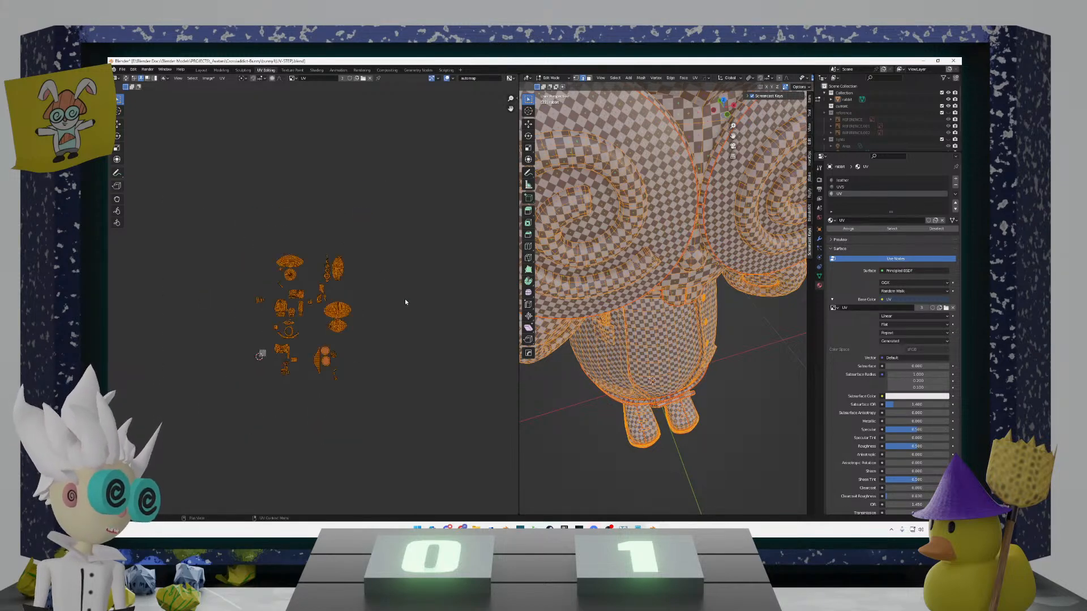
left_click(406, 300)
key("a")
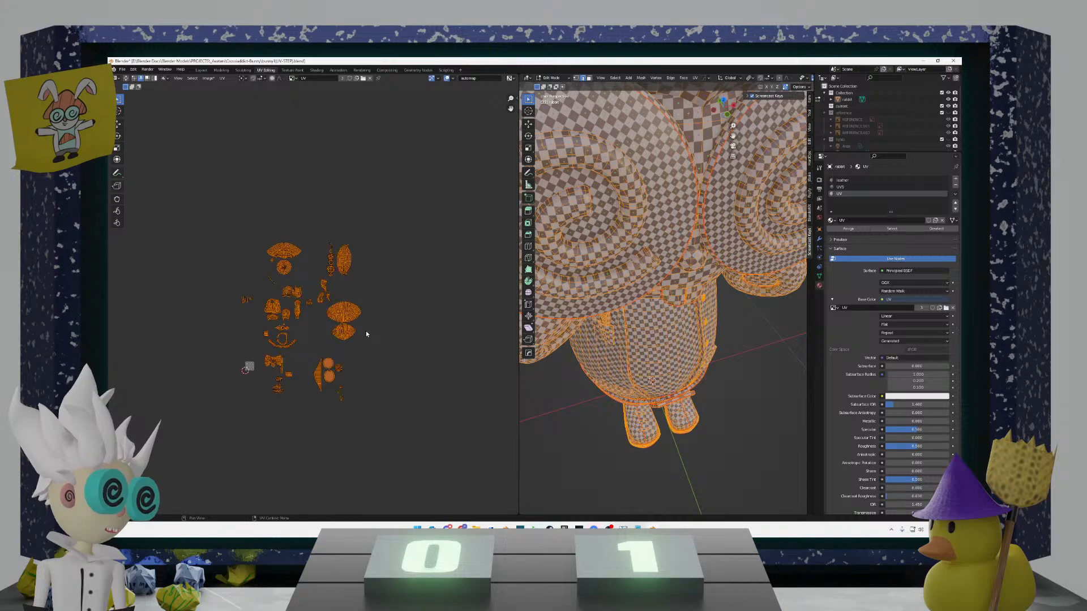
scroll(243, 385, "up", 3)
key("s")
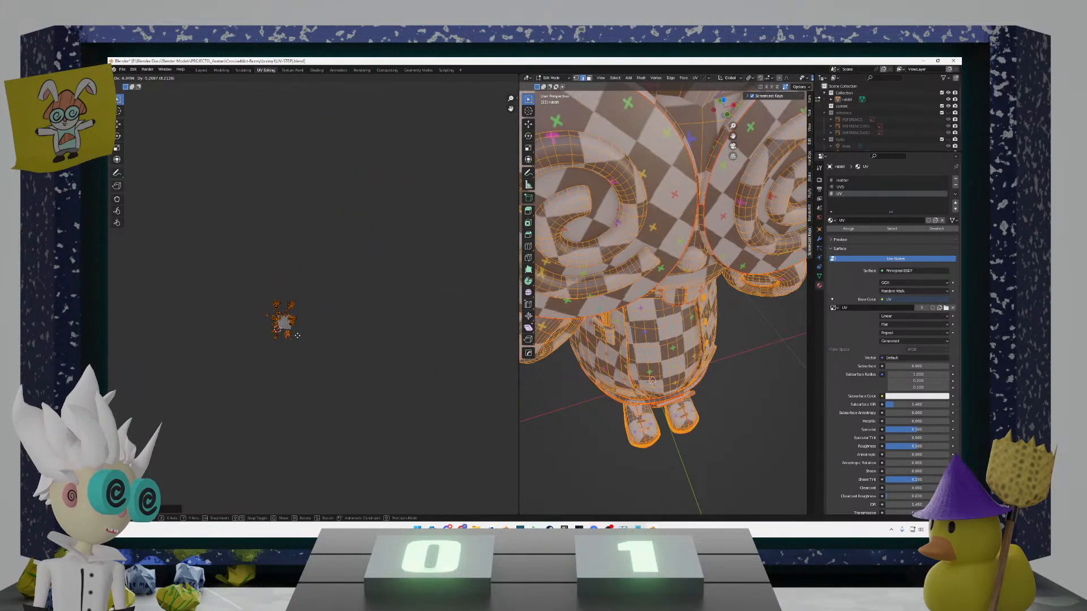
left_click(269, 355)
scroll(307, 310, "up", 5)
middle_click_drag(307, 311, 355, 305, "shift")
scroll(355, 306, "up", 4)
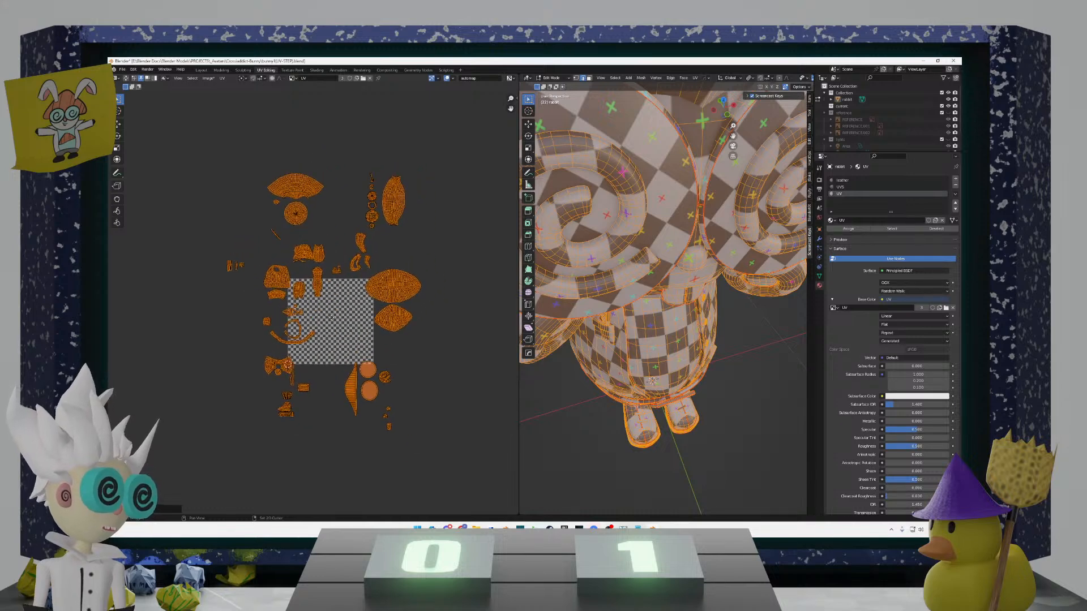
scroll(334, 357, "up", 2)
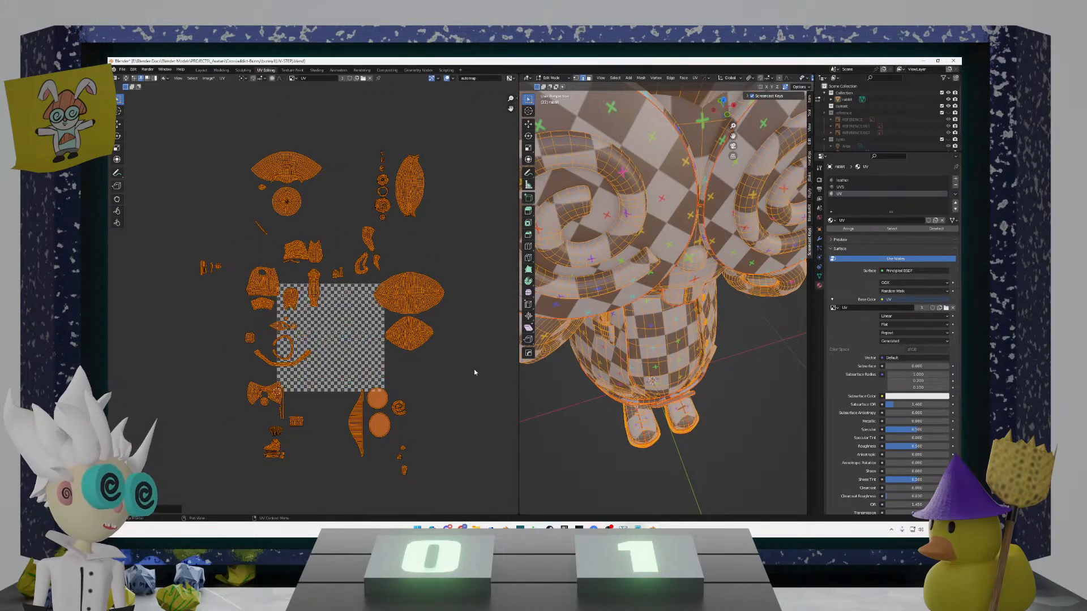
left_click(462, 359)
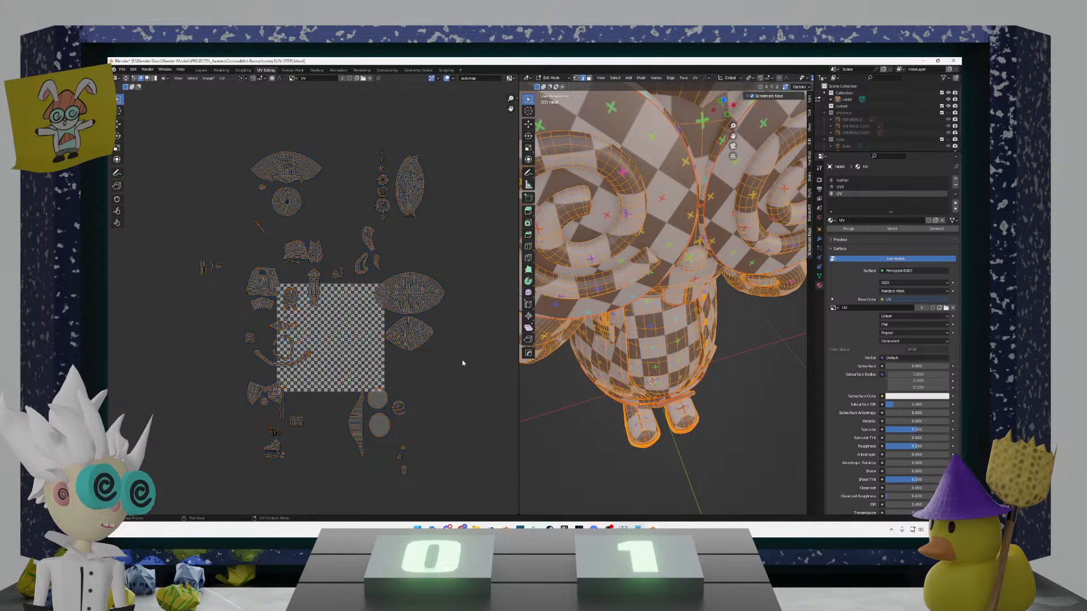
scroll(288, 322, "up", 1)
scroll(269, 304, "up", 2)
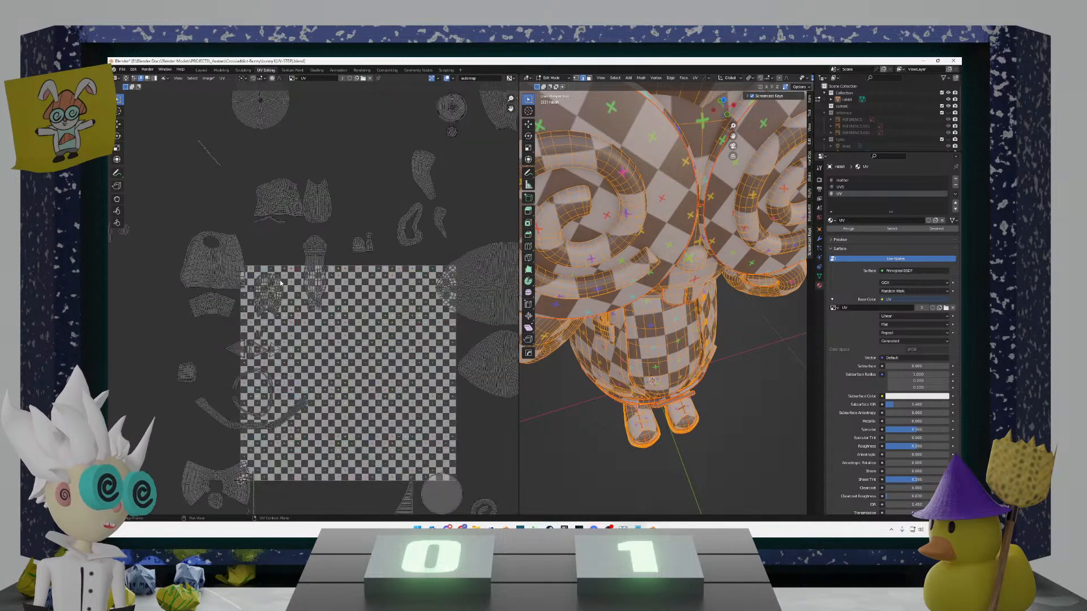
scroll(276, 290, "down", 1)
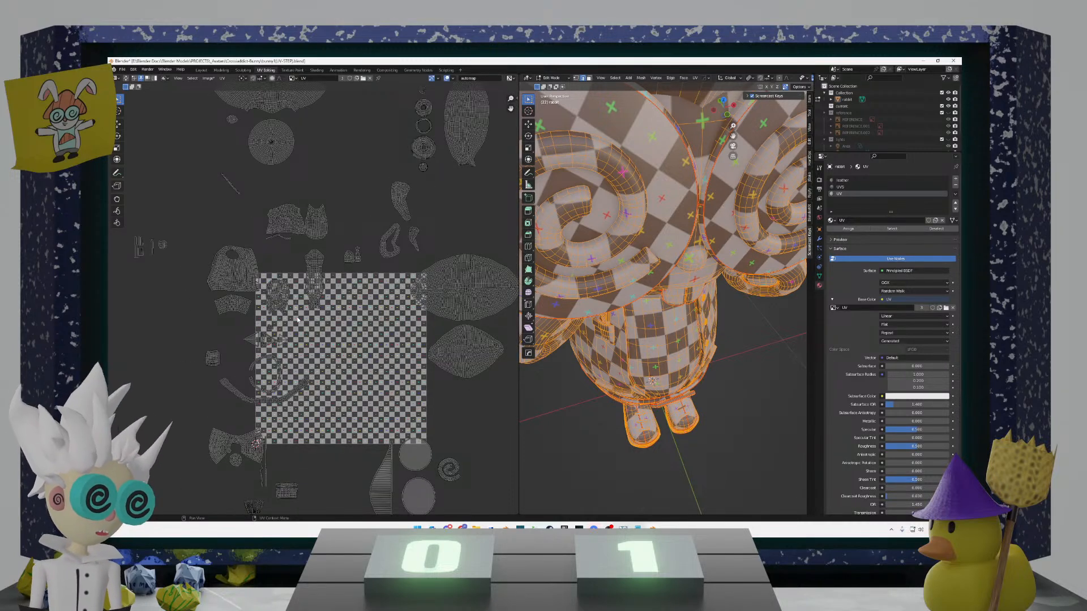
key("c")
mouse_move(240, 309)
left_mouse_down()
mouse_move(229, 272)
mouse_move(275, 241)
mouse_move(312, 257)
mouse_move(289, 293)
mouse_move(267, 277)
left_mouse_up()
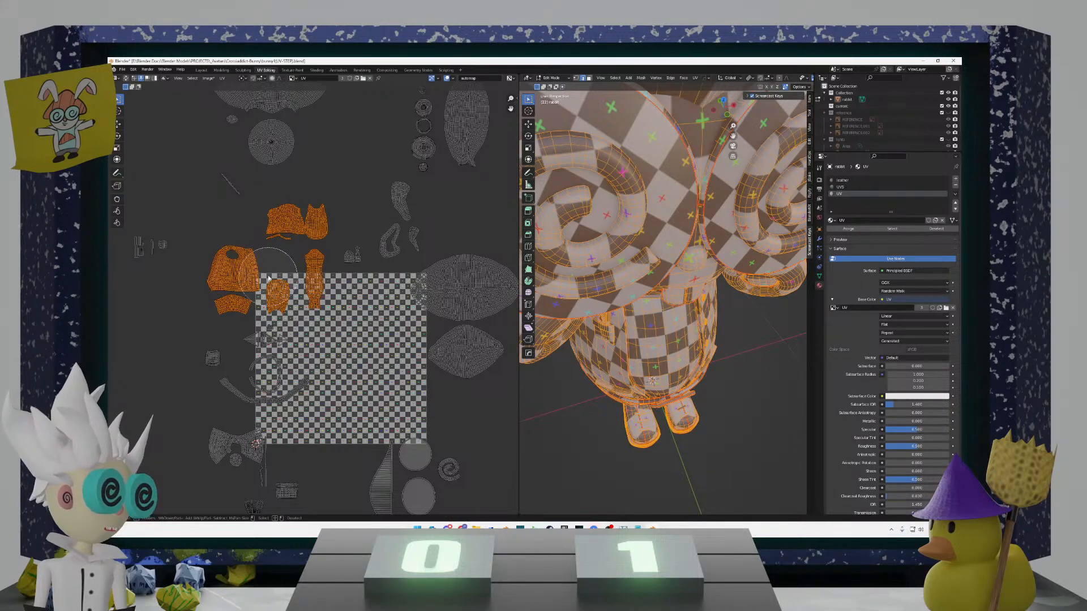
right_click(286, 247)
scroll(307, 276, "down", 1)
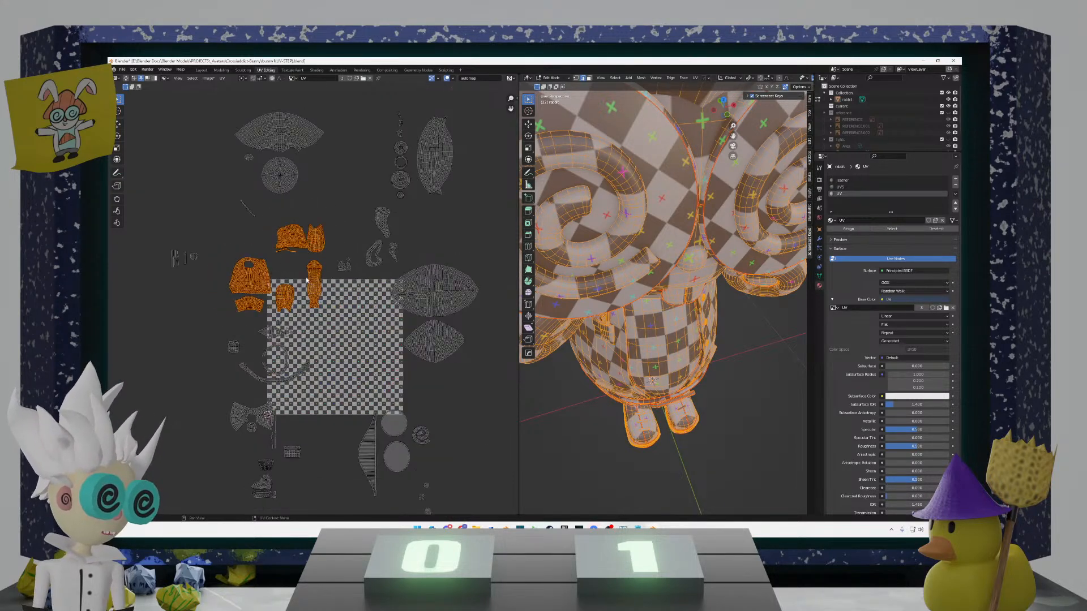
scroll(308, 280, "down", 1)
scroll(311, 283, "up", 1)
key("g")
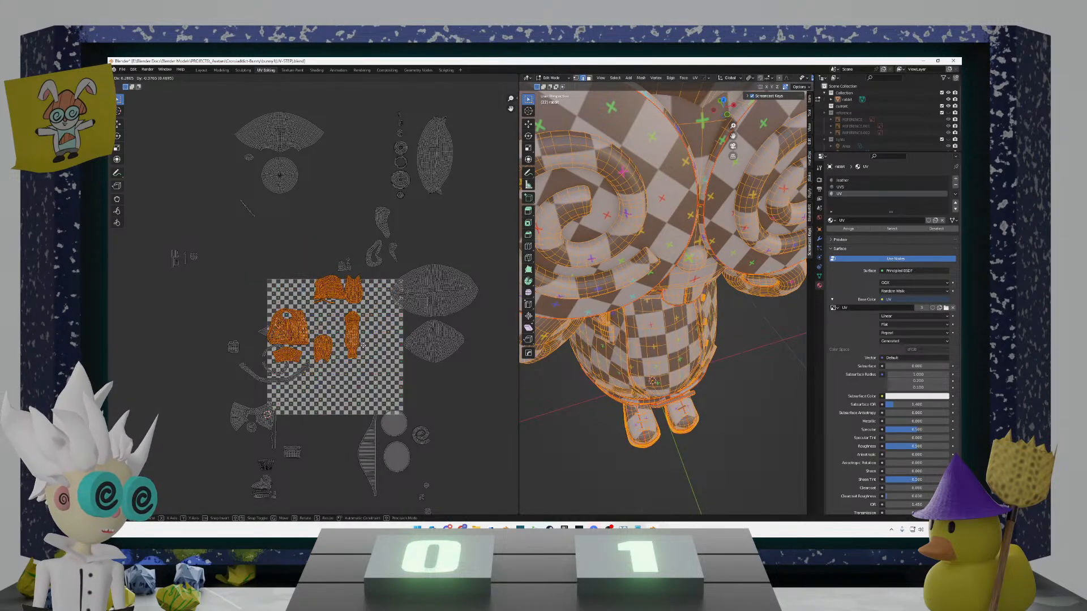
right_click(361, 348)
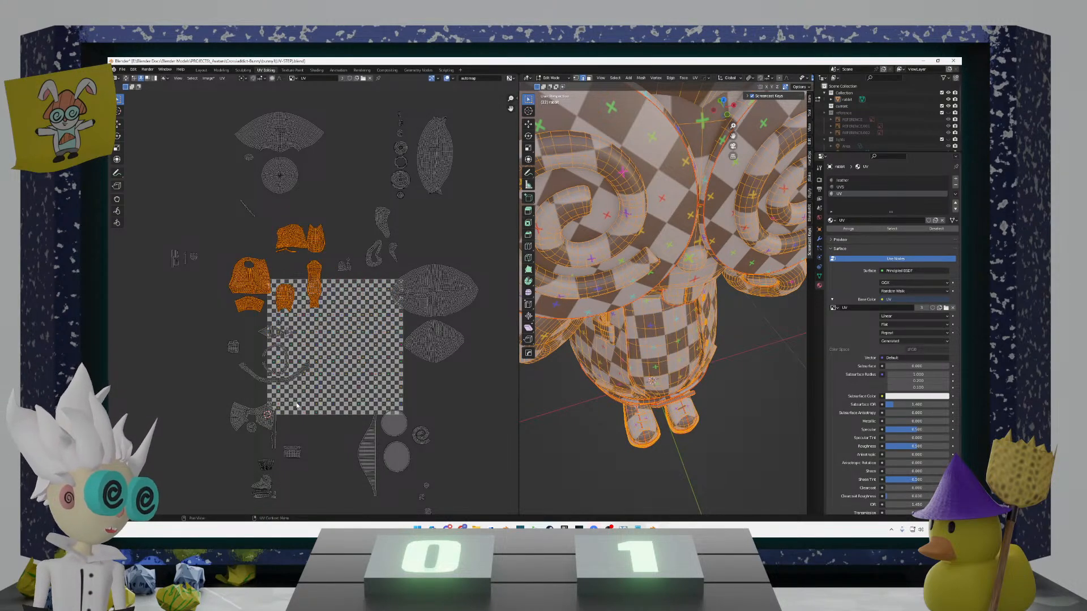
left_click(327, 373)
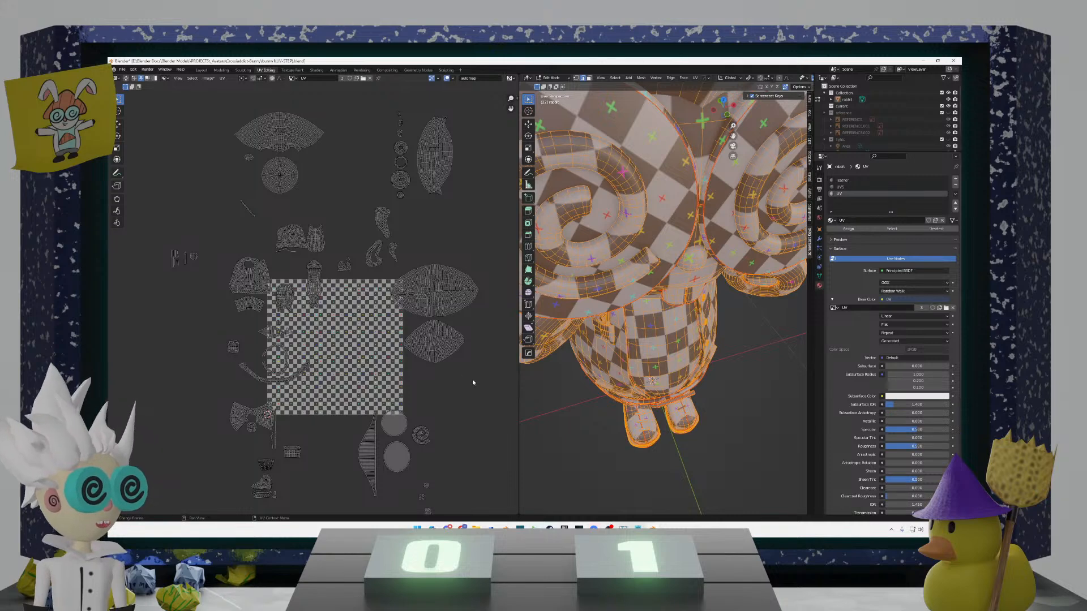
Step: Move the two large leaf-shaped islands at the right edge of the UV square clear of it and deselect them
left_click_drag(486, 384, 388, 267)
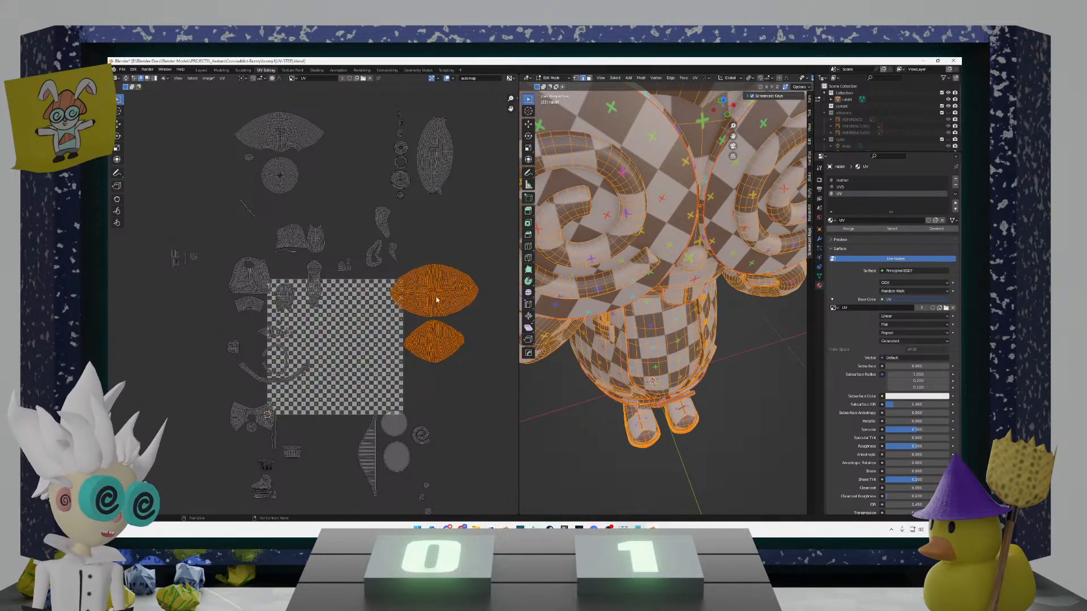
key("g")
left_click(455, 288)
left_click(351, 347)
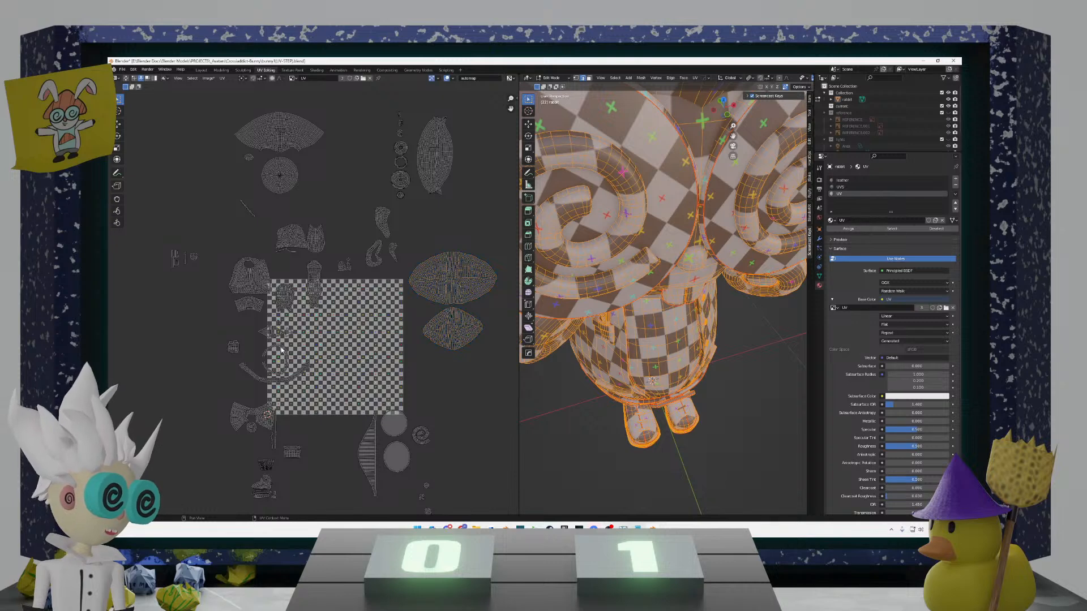
Step: Move the ring, arc and bow-shaped islands with the small pieces below them left, clear of the UV square, and deselect them
left_click_drag(303, 389, 224, 320)
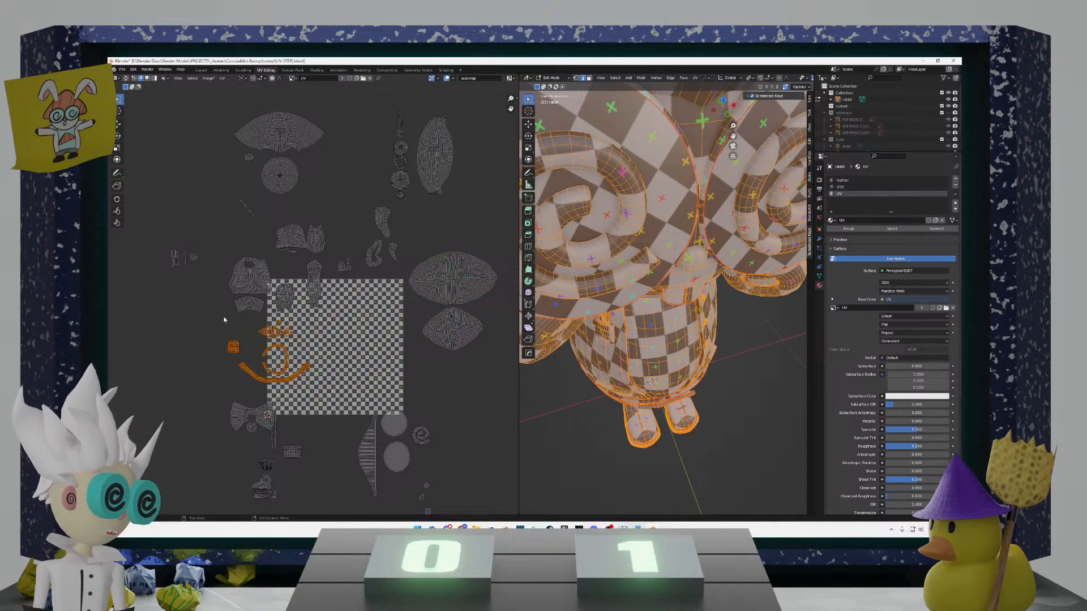
scroll(323, 399, "down", 2)
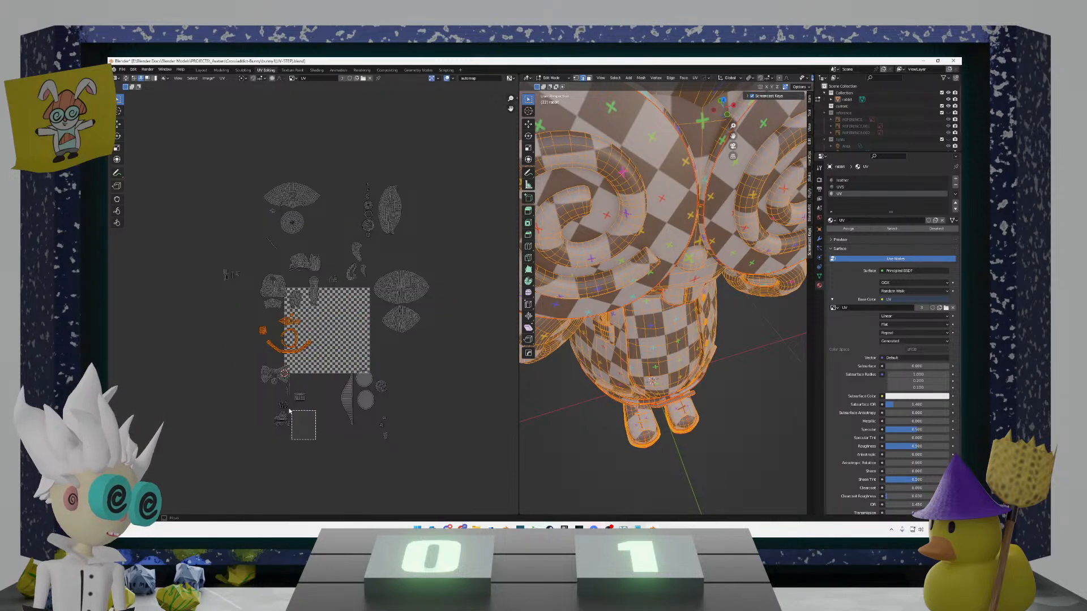
left_click_drag(314, 440, 232, 357, "shift")
key("g")
left_click(315, 295)
scroll(314, 295, "up", 2)
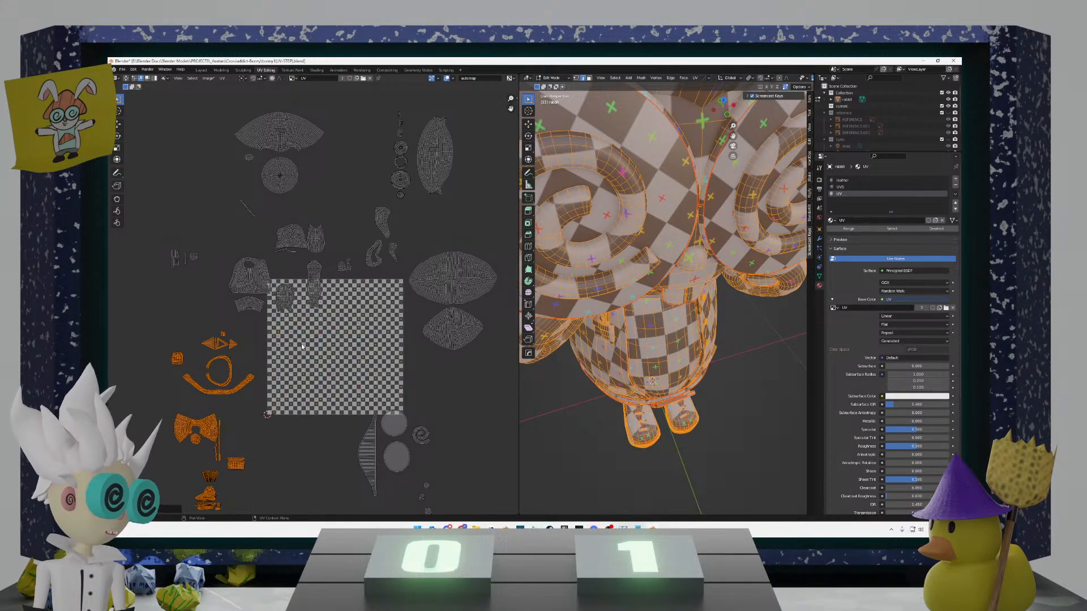
key("a")
key("a")
Step: Move the island group overlapping the UV square's upper-left corner into the square's lower-left corner and deselect it
mouse_move(329, 320)
left_mouse_down()
mouse_move(236, 220)
mouse_move(225, 223)
left_mouse_up()
key("g")
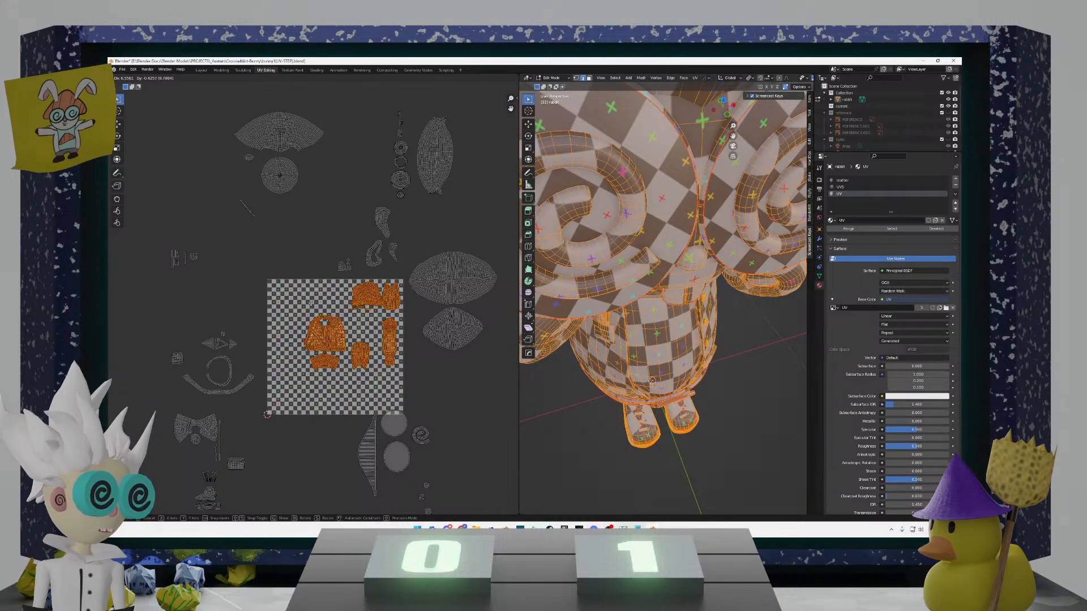
left_click(274, 346)
key("alt+a")
scroll(297, 308, "up", 3)
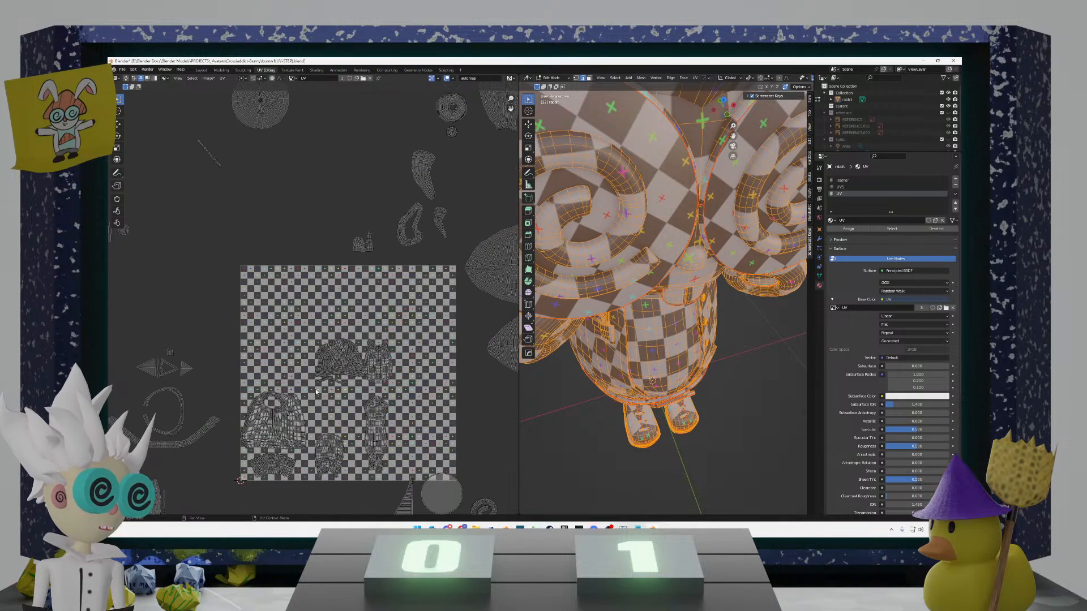
middle_click_drag(560, 334, 539, 341)
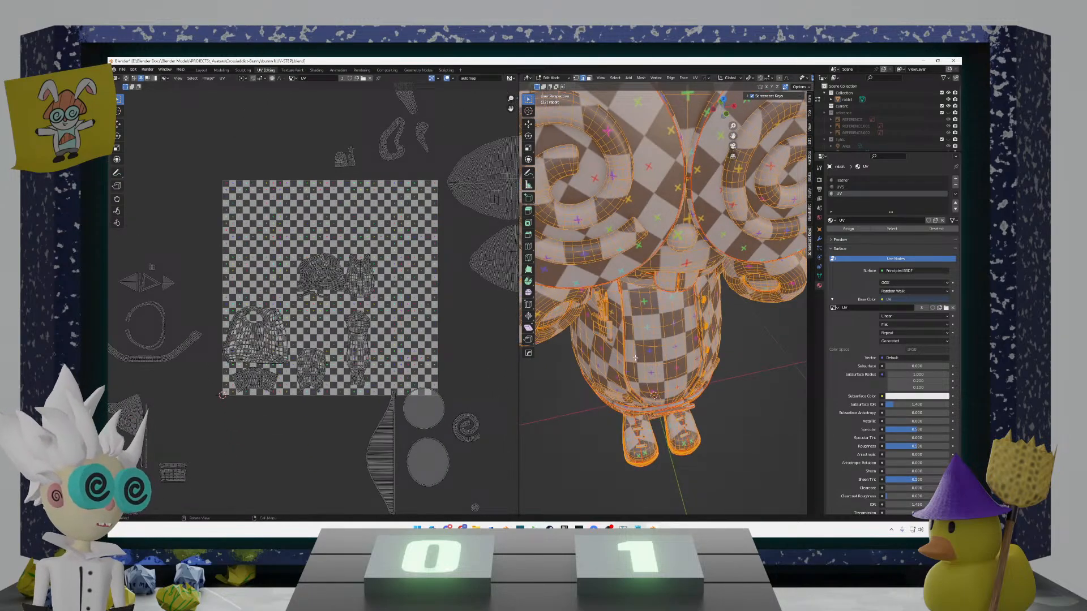
Step: Examine the checker pattern on the rabbit's body and the overall layout of the UV islands around the UV square
middle_click_drag(635, 358, 629, 303)
mouse_move(674, 334)
middle_mouse_down()
mouse_move(696, 342)
mouse_move(657, 340)
mouse_move(702, 341)
mouse_move(687, 334)
middle_mouse_up()
scroll(412, 340, "down", 2)
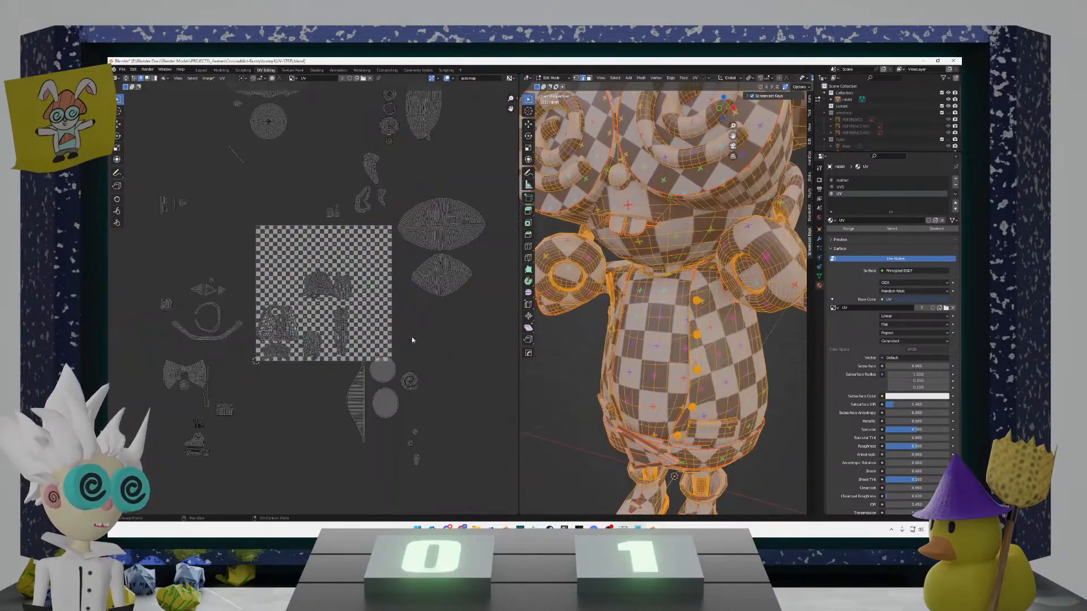
scroll(368, 329, "down", 1)
scroll(272, 306, "down", 4)
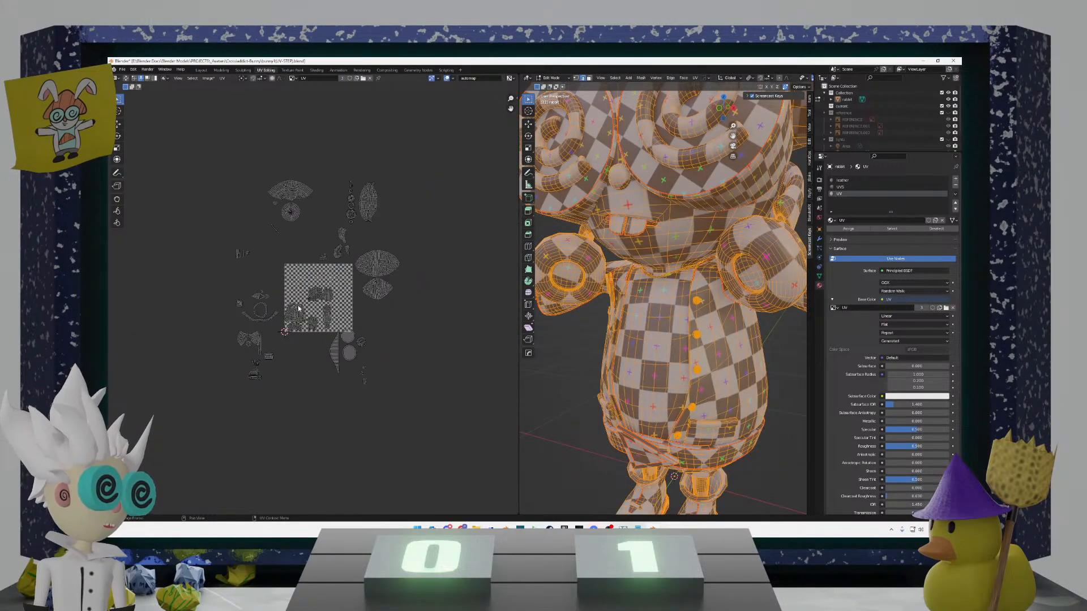
scroll(317, 317, "up", 8)
scroll(337, 321, "down", 10)
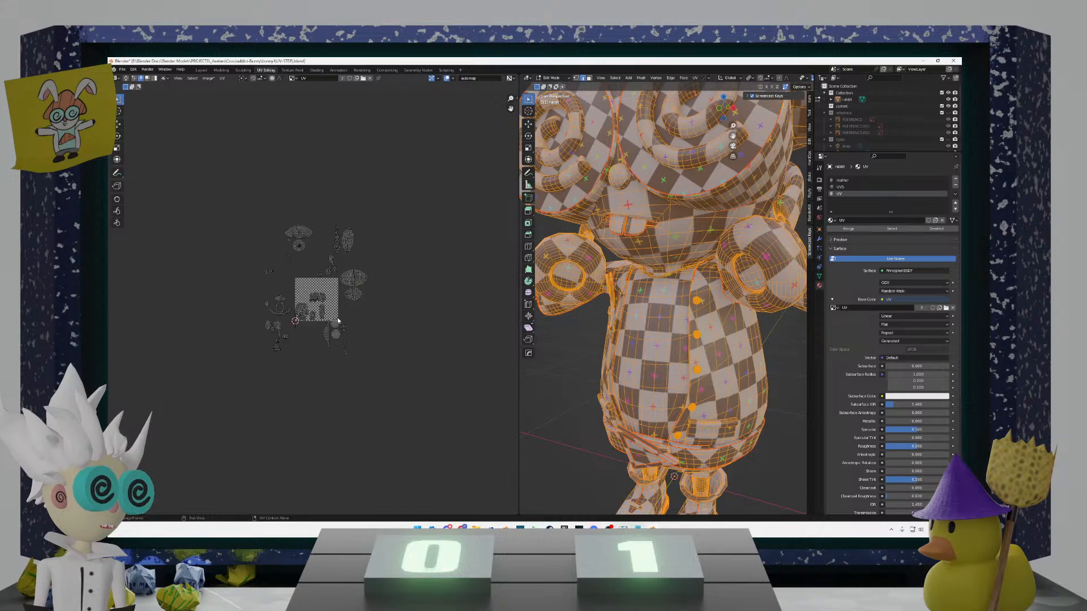
scroll(338, 320, "up", 10)
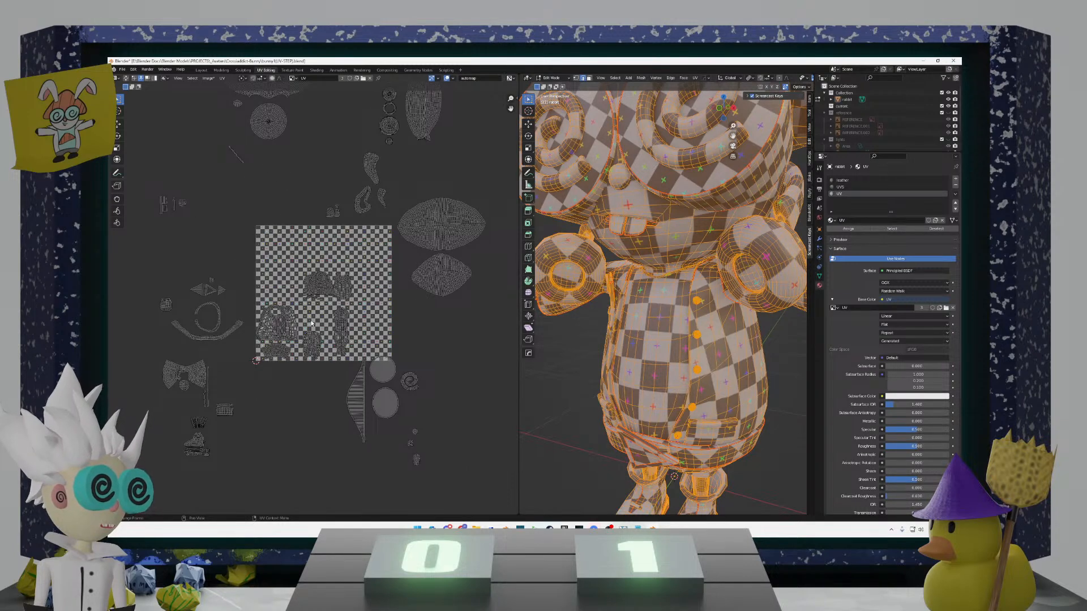
key("a")
left_click_drag(346, 231, 315, 201)
key("g")
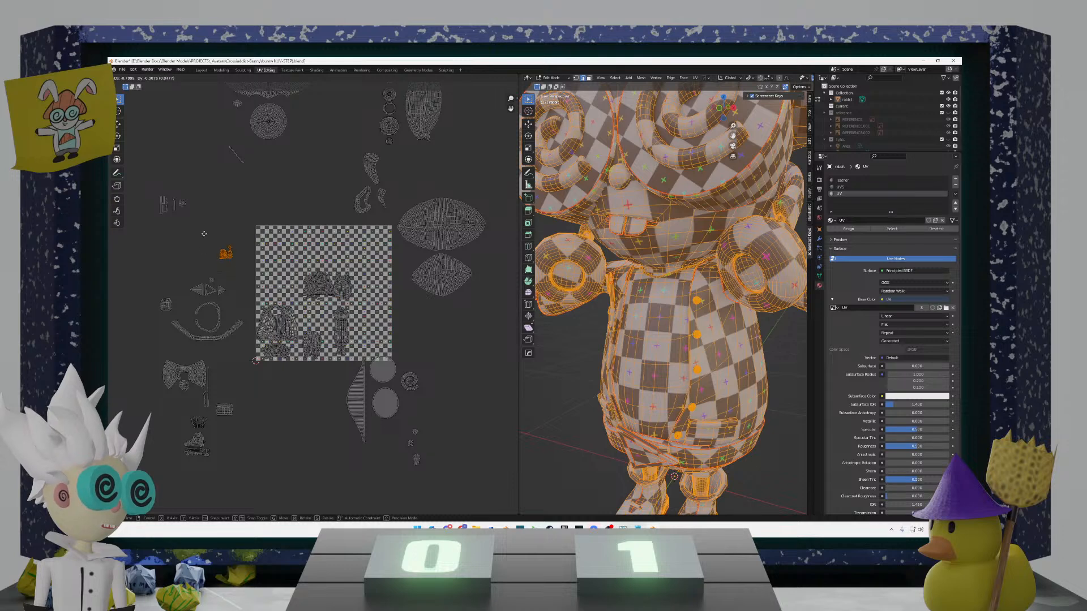
left_click(329, 193)
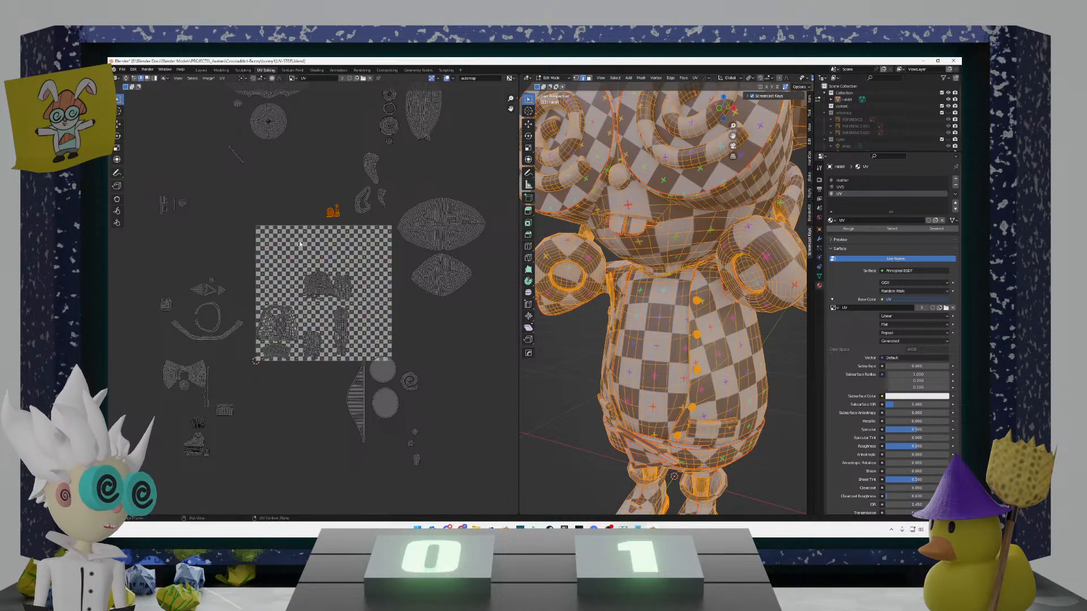
Step: Move the eared island beside the dome-shaped island into the UV square's upper-right corner
scroll(305, 298, "up", 3)
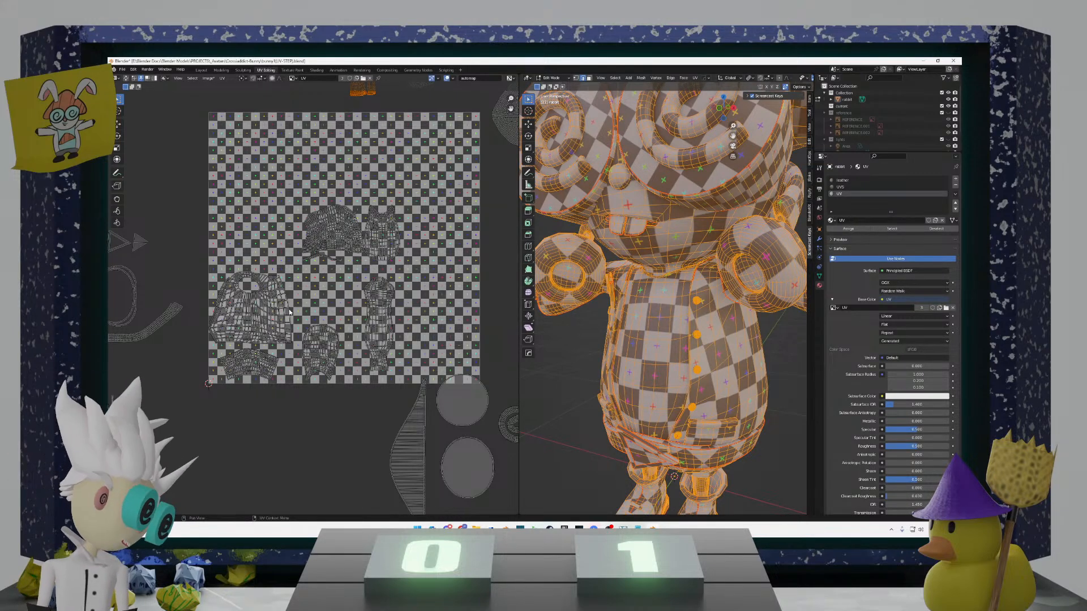
scroll(286, 394, "up", 1)
middle_click_drag(286, 390, 302, 374)
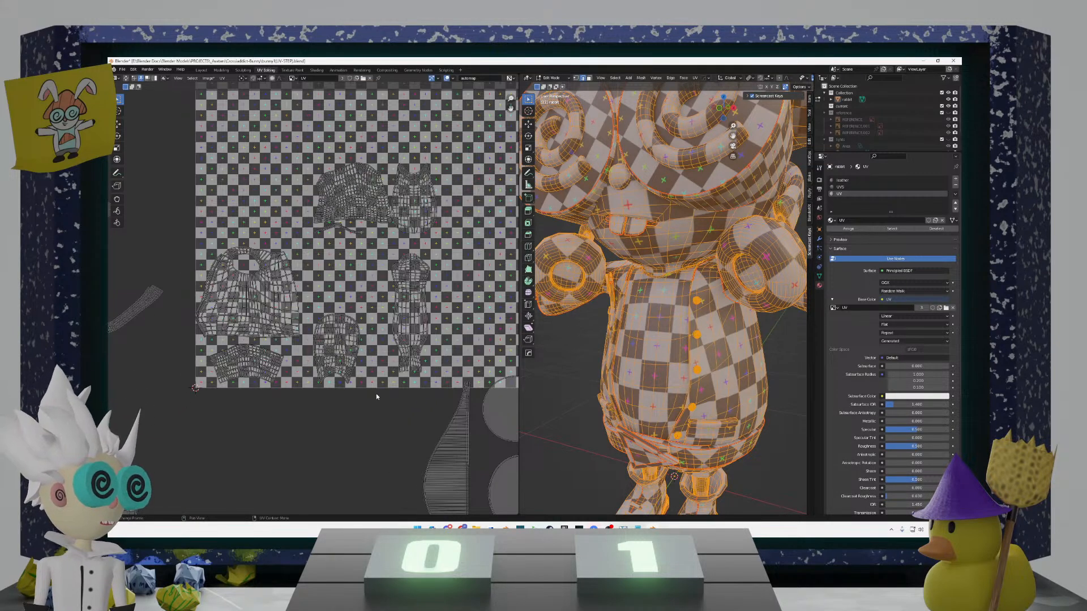
left_click_drag(376, 395, 309, 300)
scroll(317, 303, "down", 1)
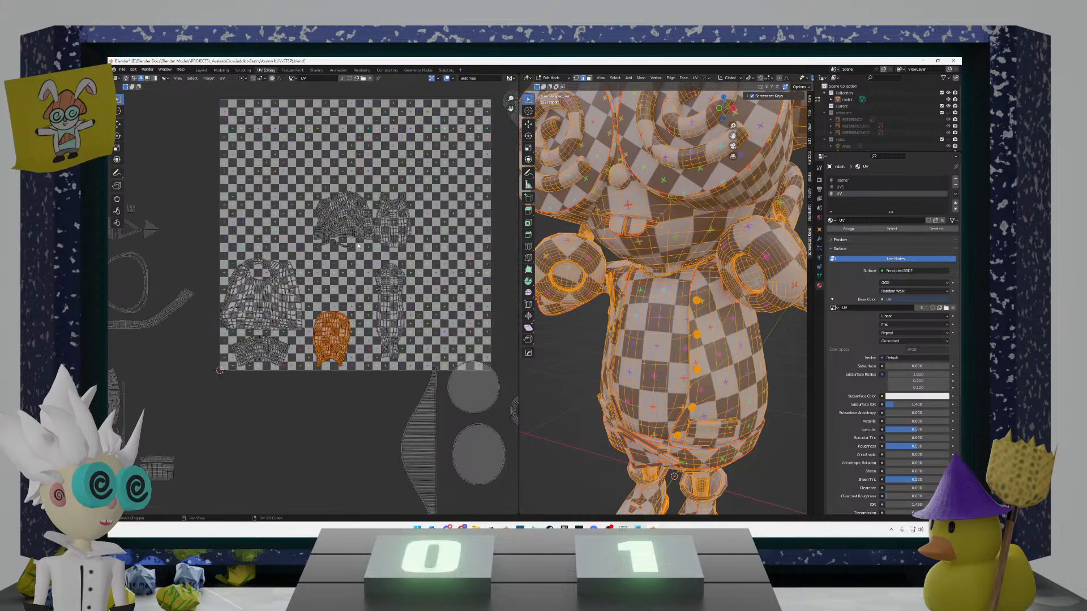
middle_click_drag(358, 246, 325, 275, "shift")
left_click(403, 268)
key("l")
key("g")
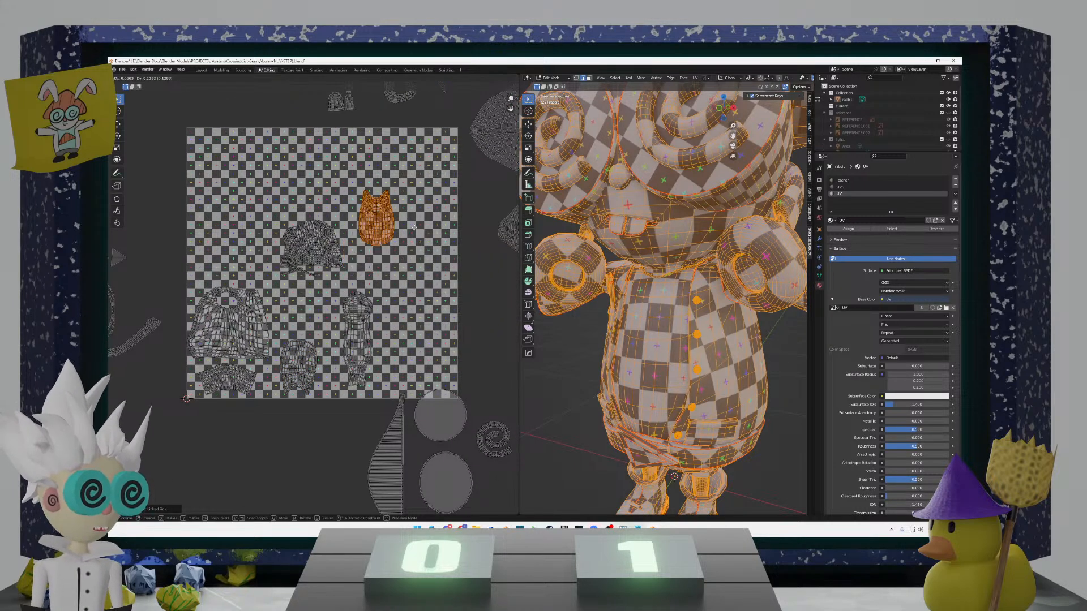
left_click(453, 187)
Step: Move the small rounded island near the UV square's bottom edge directly below the eared island in the upper-right corner
left_click(299, 368)
key("l")
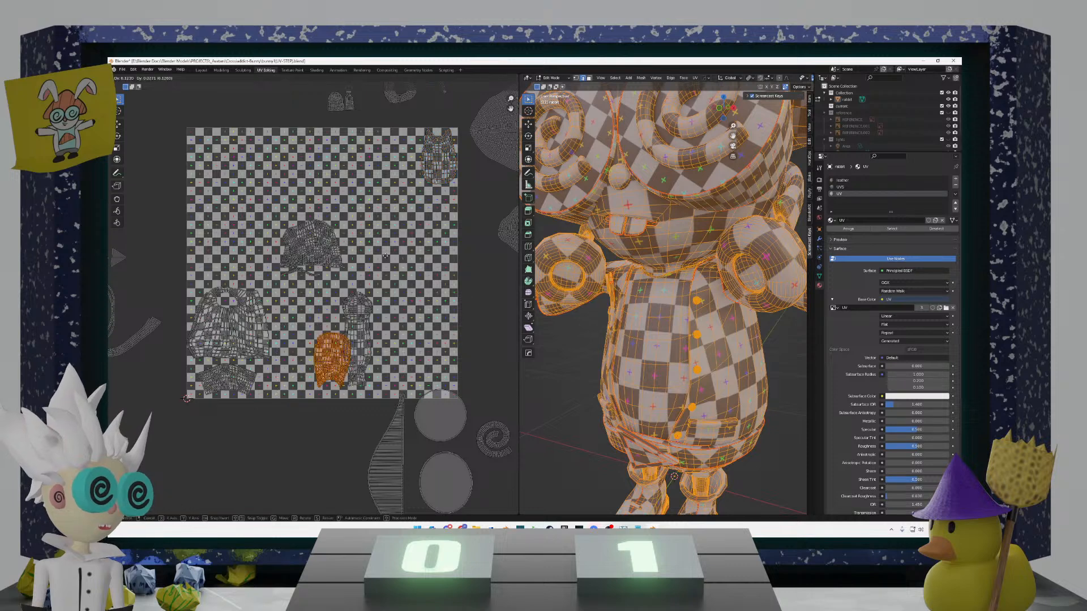
key("g")
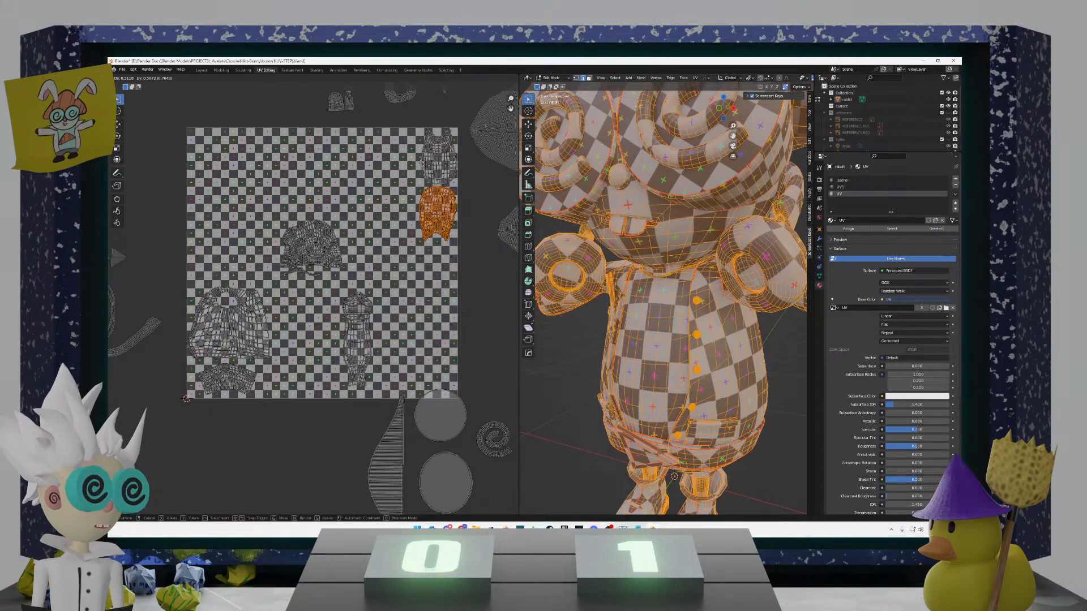
left_click(423, 164)
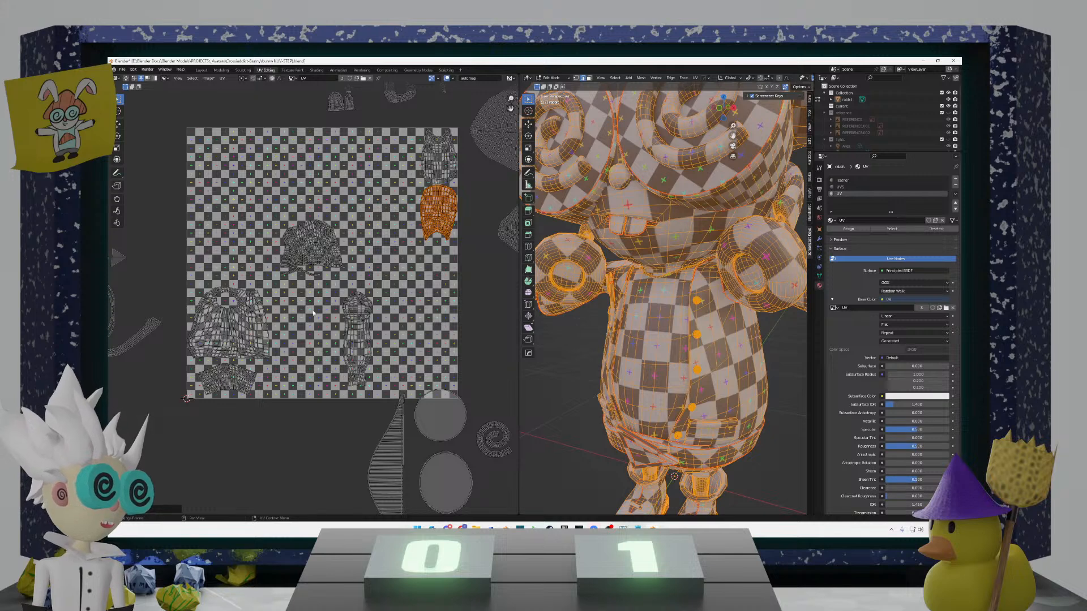
Step: Select the thin strip island below the dome-shaped island and move it near the two islands in the UV square's upper-right corner
scroll(313, 313, "up", 3)
left_click_drag(335, 269, 237, 236)
left_click_drag(351, 273, 246, 236)
left_click(323, 259)
left_click_drag(334, 257, 242, 239)
key("c")
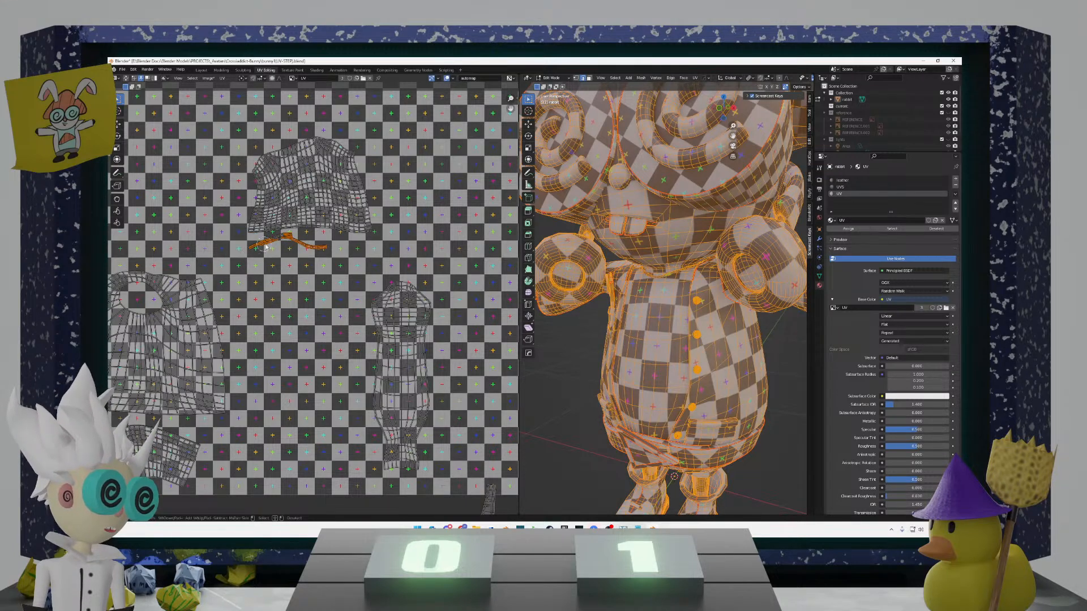
key("Escape")
scroll(348, 249, "down", 5)
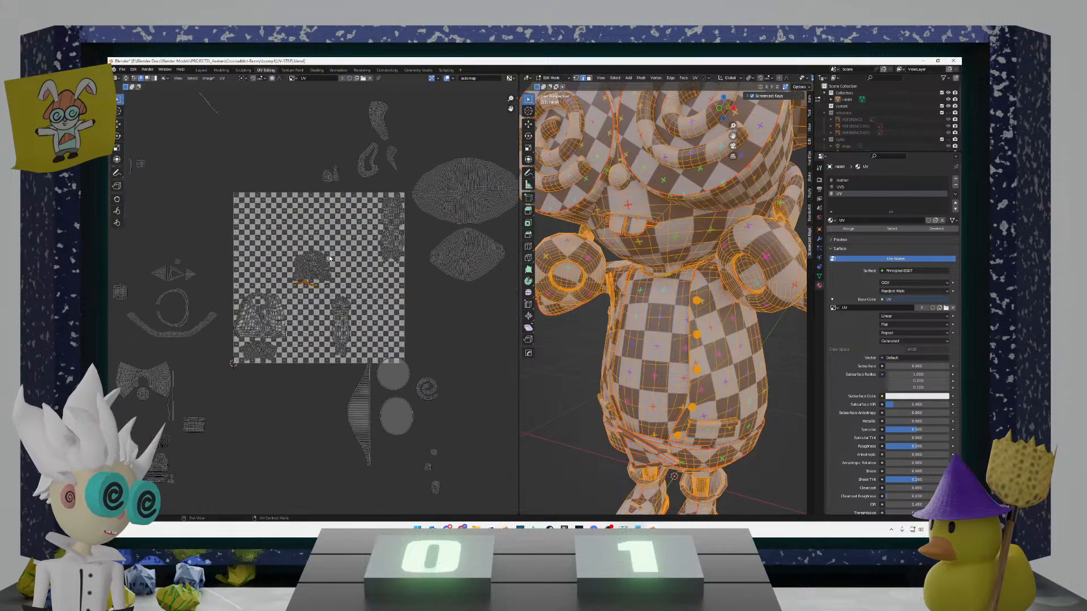
key("g")
left_click(396, 222)
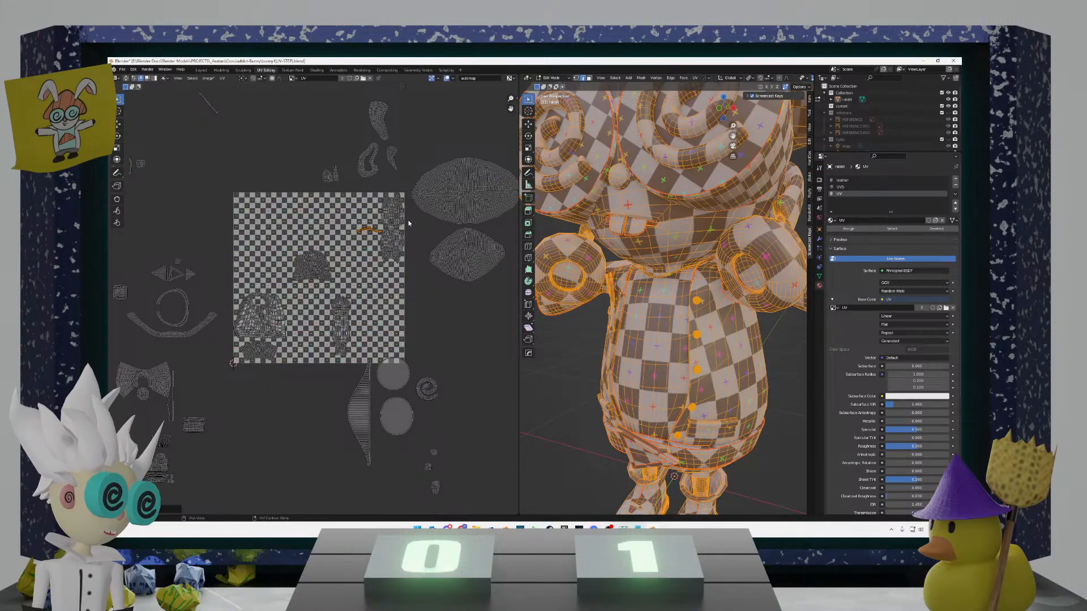
Step: Rotate the thin strip island 90 degrees and place it against the left side of the two upper-right islands
type("r90")
key("Return")
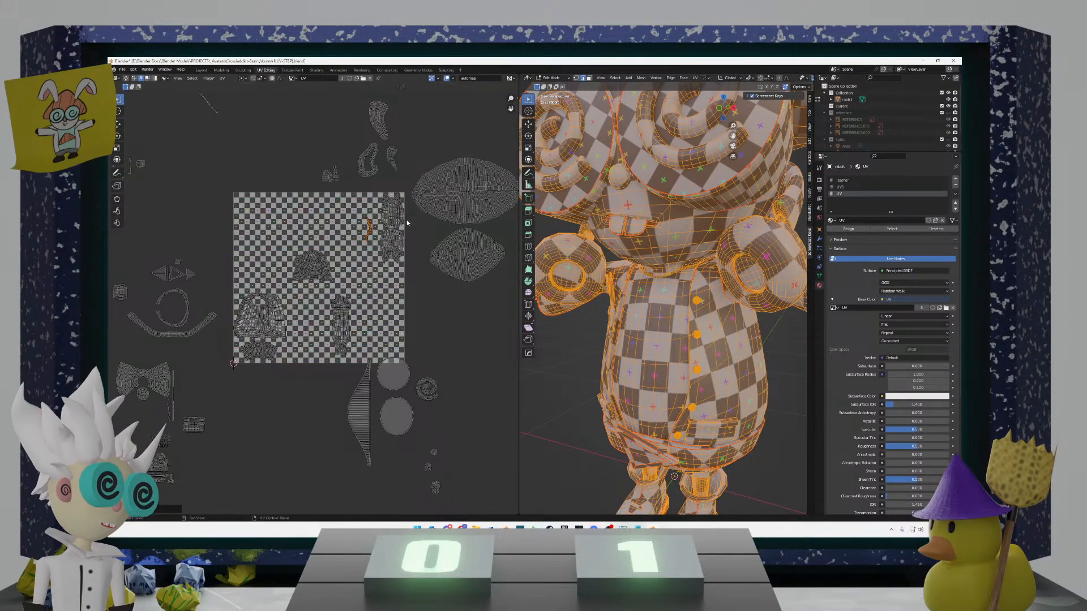
key("g")
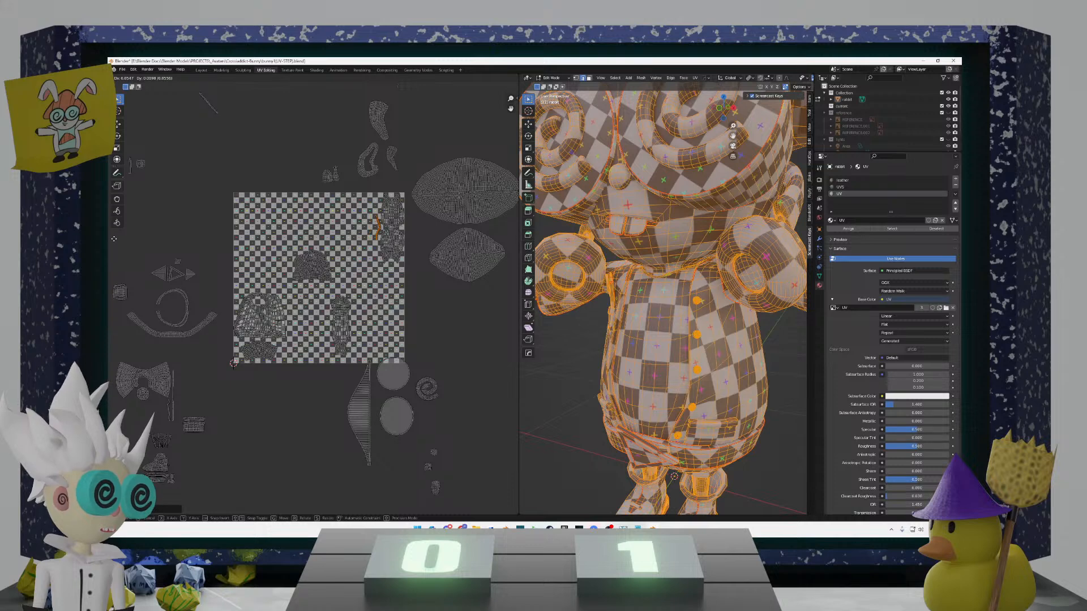
left_click(129, 249)
Step: Move the dome-shaped island directly above the large coat-shaped island along the UV square's left edge
scroll(218, 297, "up", 3)
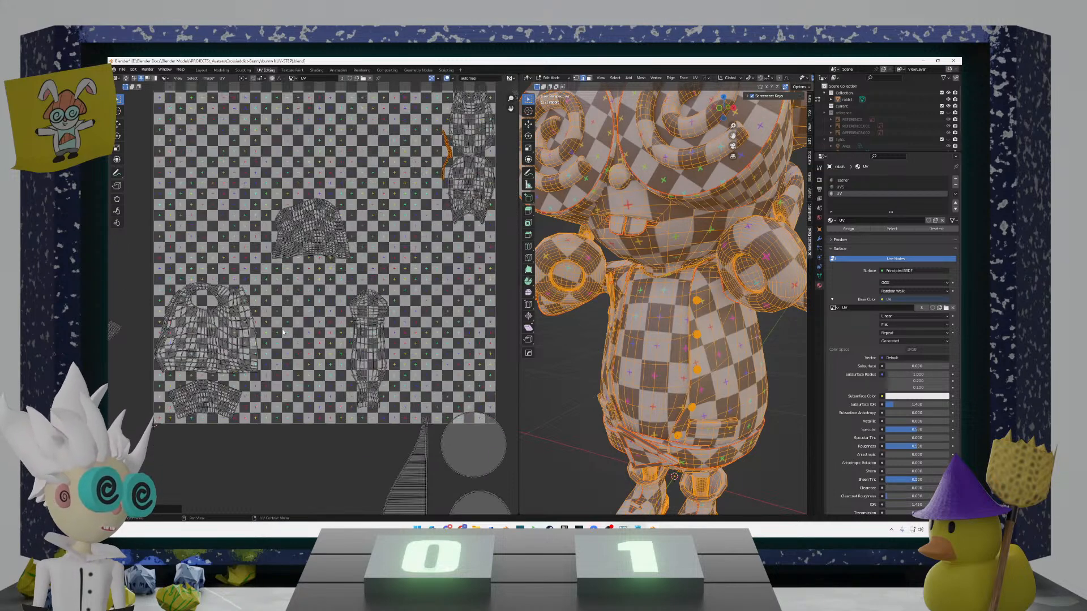
left_click_drag(408, 260, 303, 175)
key("g")
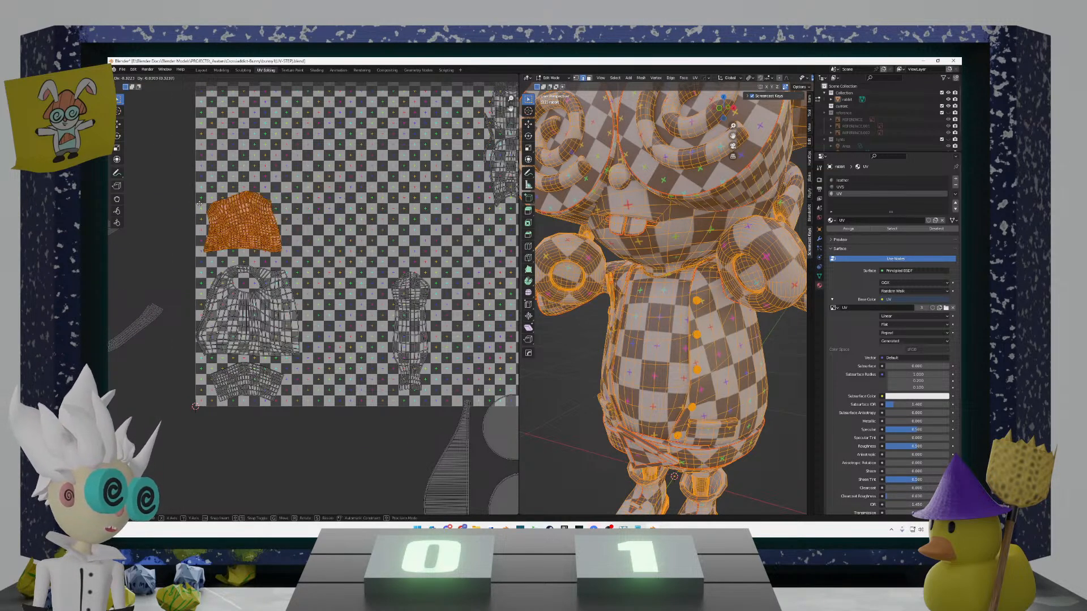
left_click(209, 218)
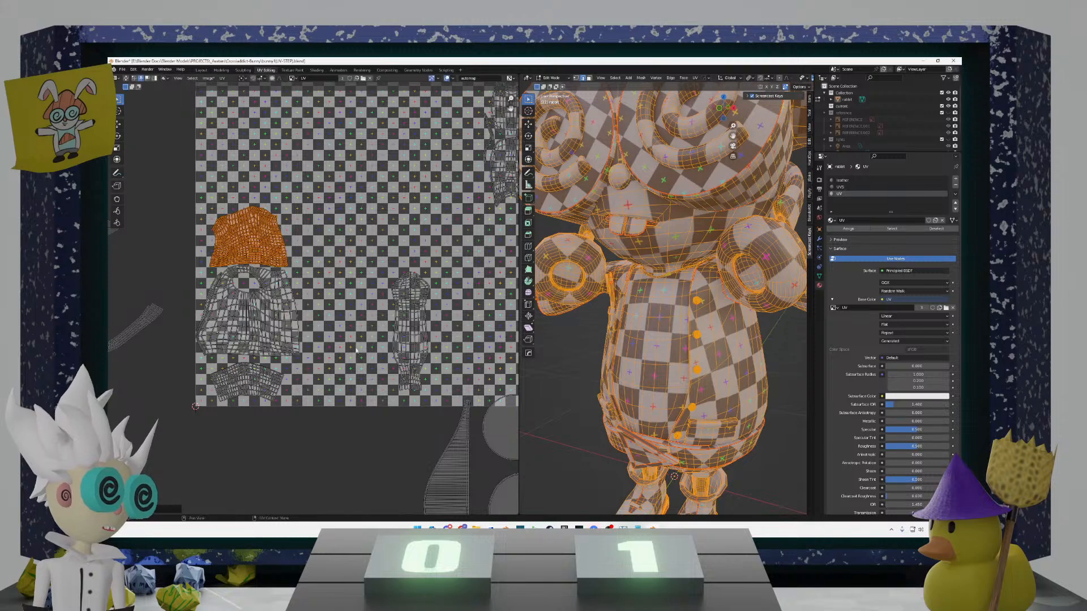
Step: Move the tall narrow island into the UV square's upper-left corner and deselect it
left_click_drag(436, 406, 358, 256)
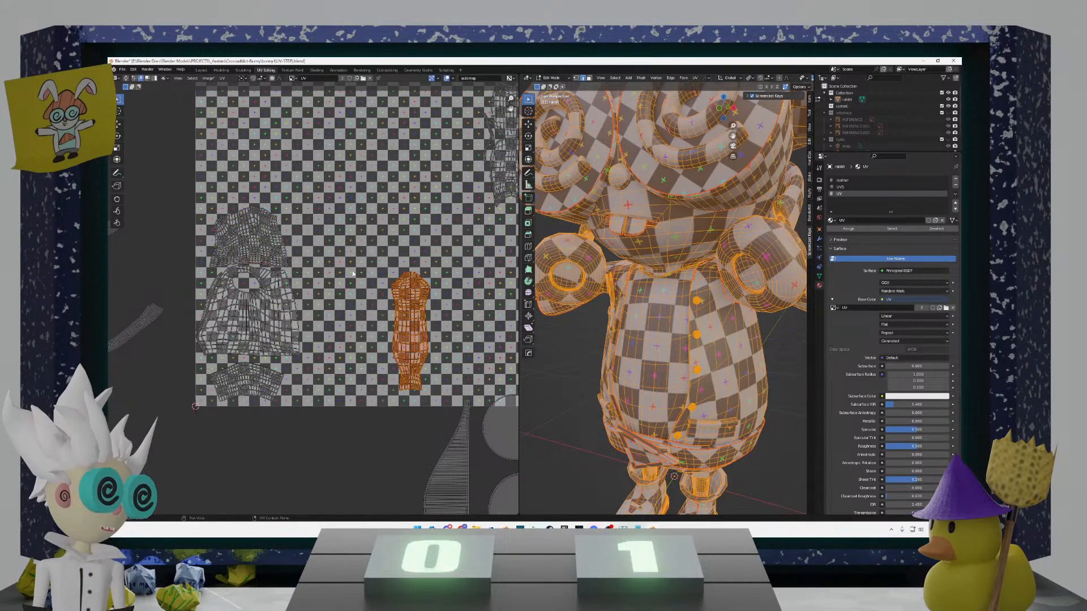
scroll(353, 273, "down", 4)
scroll(360, 332, "up", 4)
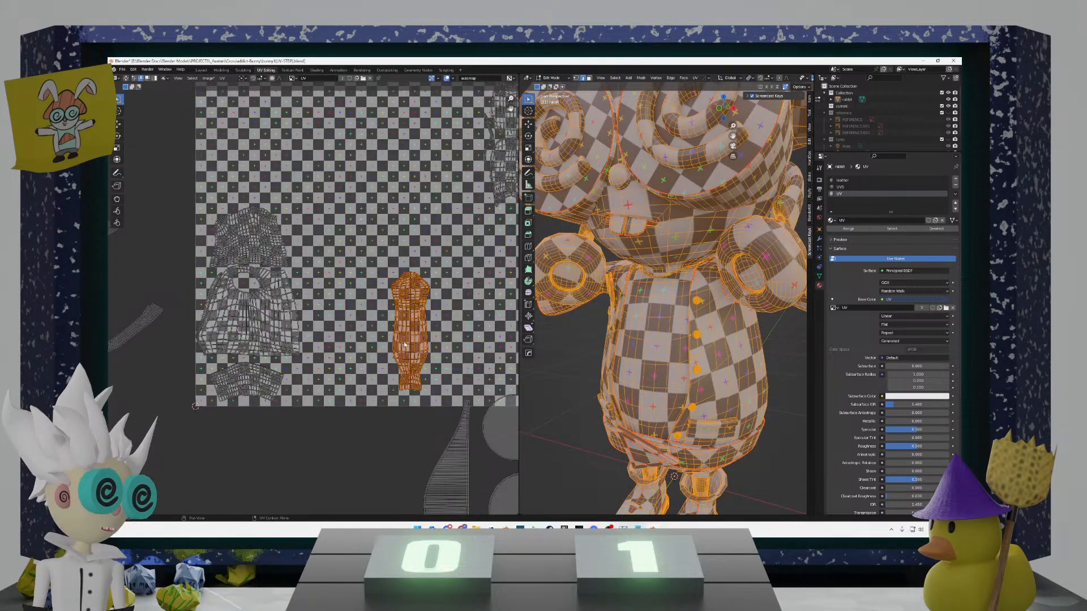
scroll(404, 344, "down", 5)
scroll(363, 317, "up", 4)
key("g")
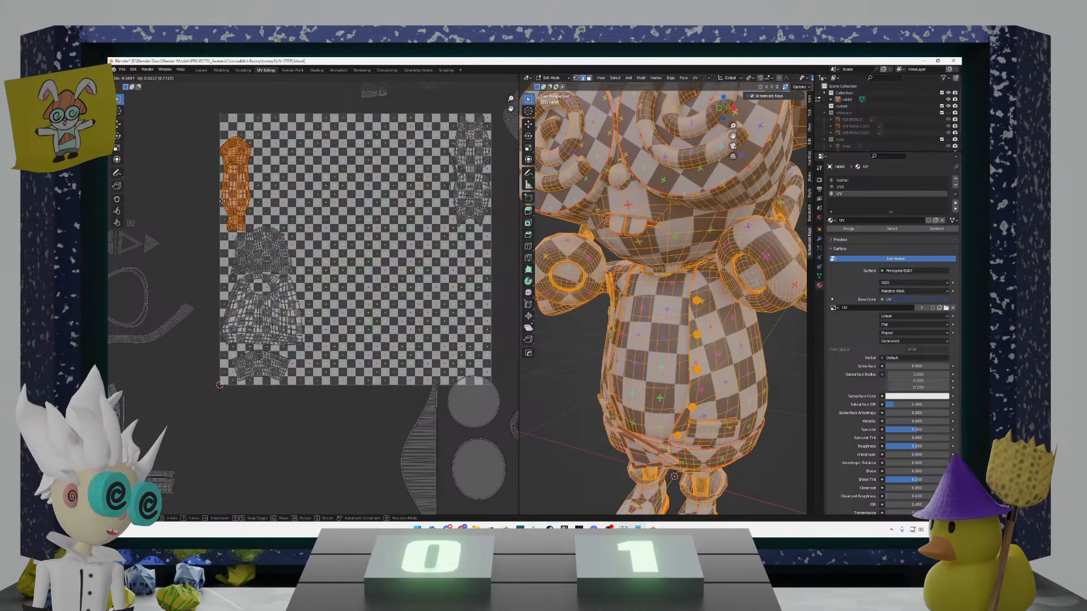
left_click(224, 183)
scroll(271, 253, "up", 3)
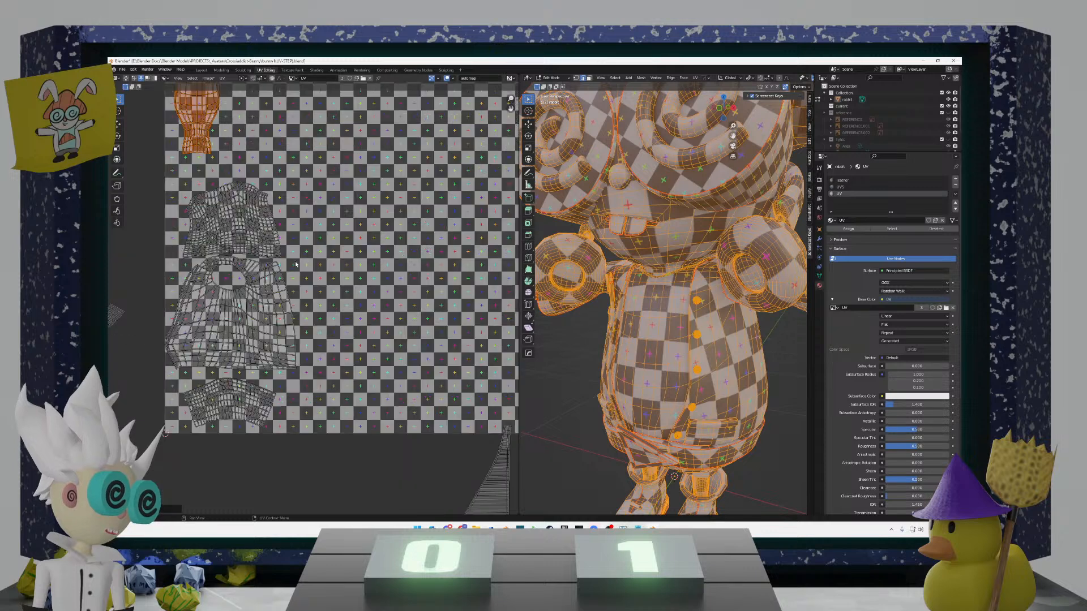
scroll(271, 253, "down", 3)
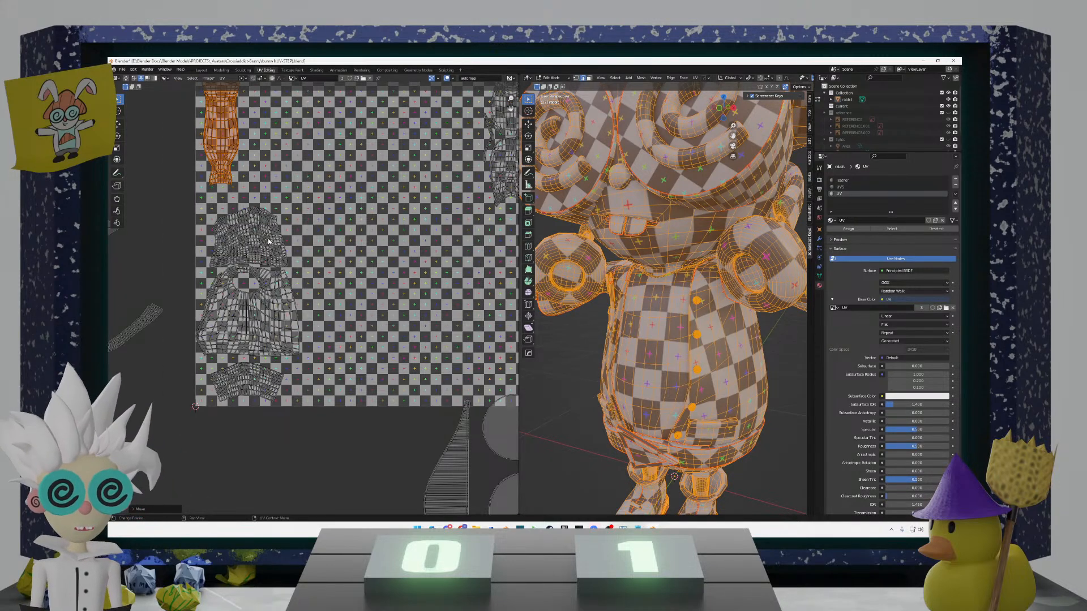
key("alt+a")
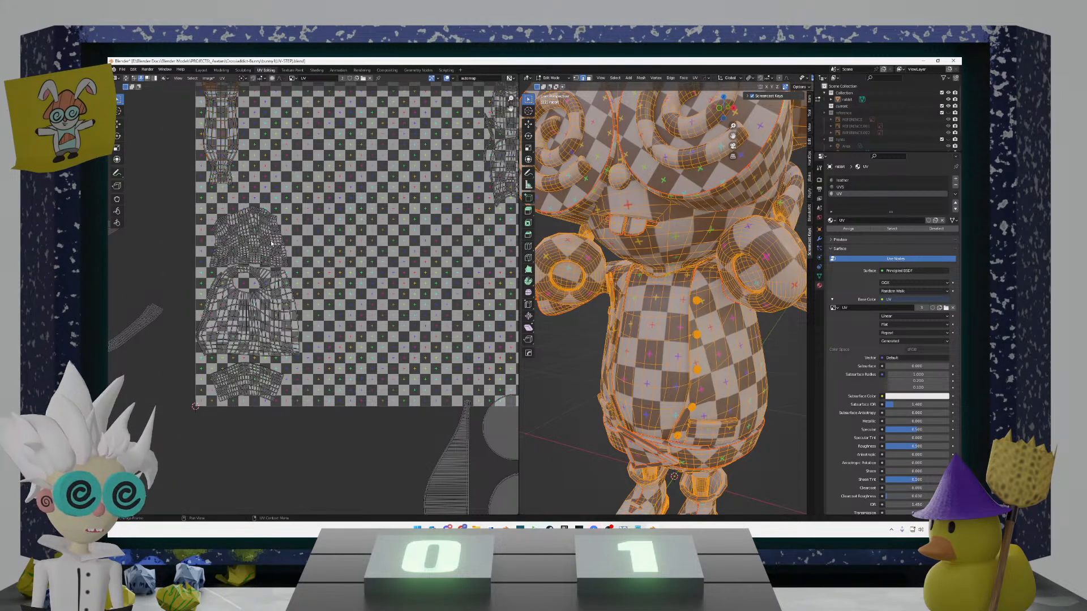
key("l")
key("g")
key("Escape")
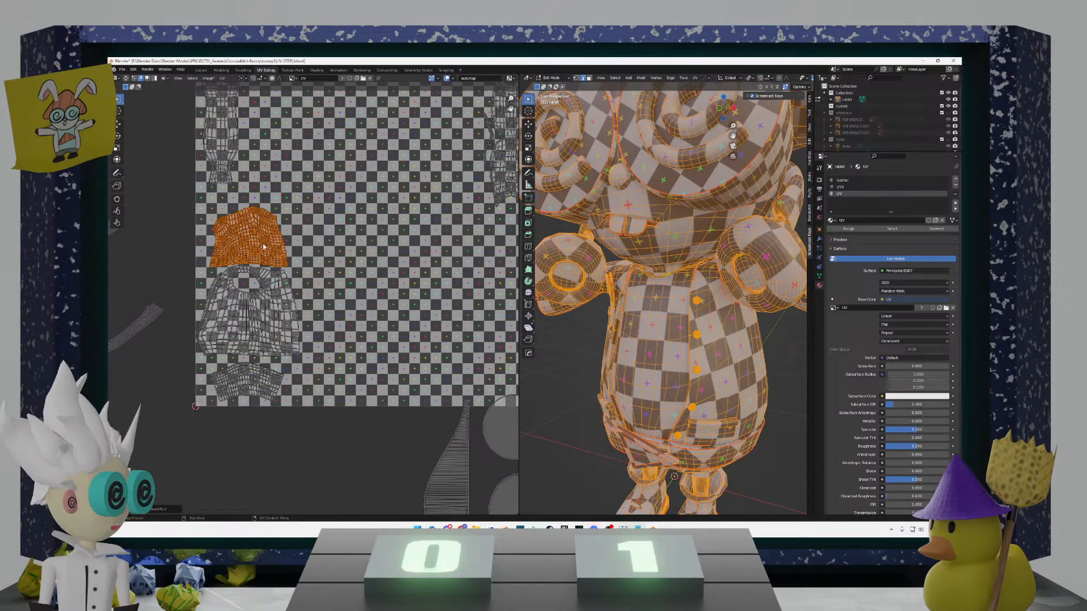
Step: Examine the free space in the UV square and the islands still lying outside it
scroll(262, 249, "down", 2)
scroll(259, 252, "up", 2)
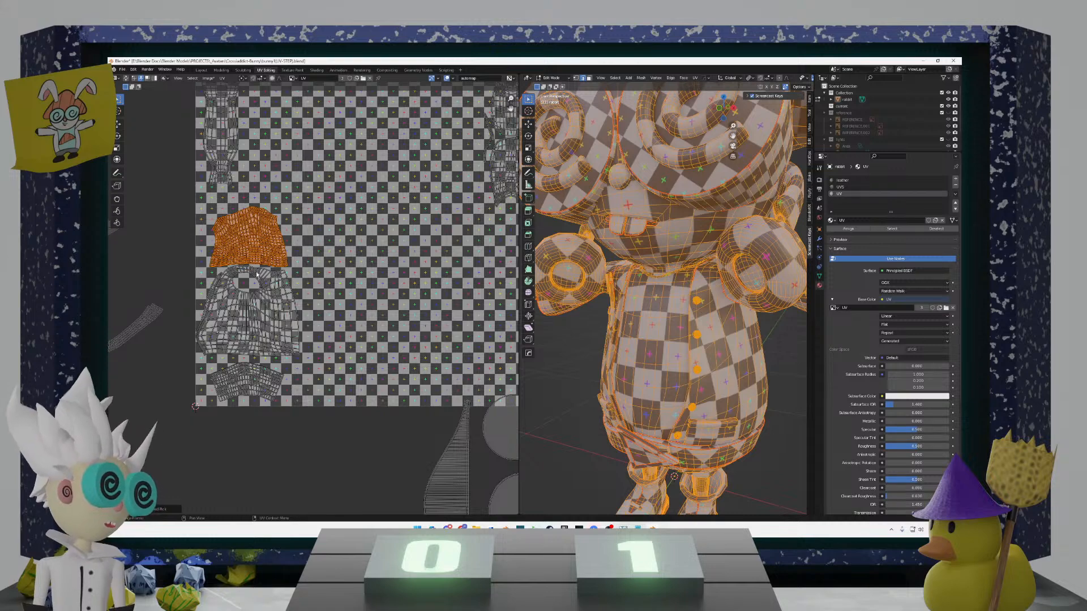
scroll(256, 274, "up", 2)
middle_click_drag(256, 274, 311, 282, "shift")
scroll(310, 281, "down", 4)
middle_click_drag(365, 335, 298, 304, "shift")
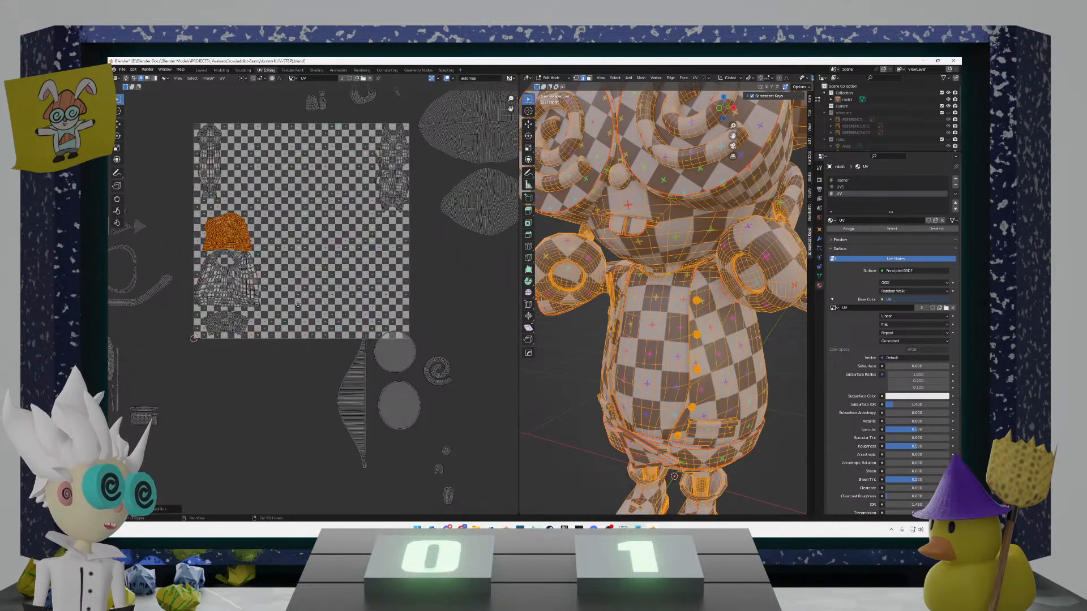
middle_click_drag(320, 347, 278, 307, "shift")
scroll(247, 355, "down", 4)
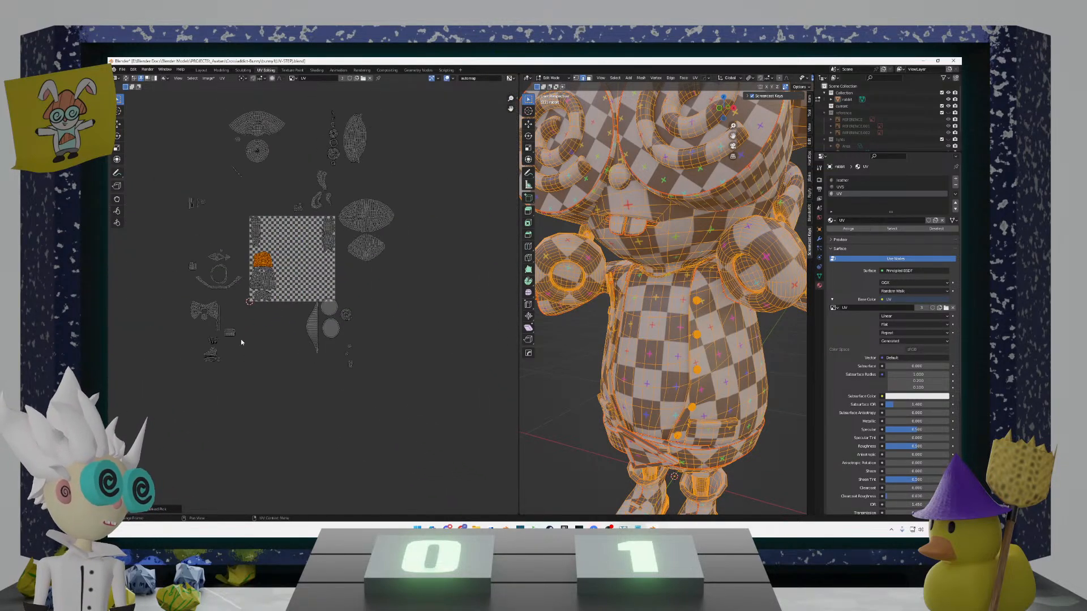
scroll(252, 336, "up", 3)
middle_click_drag(252, 336, 351, 384, "shift")
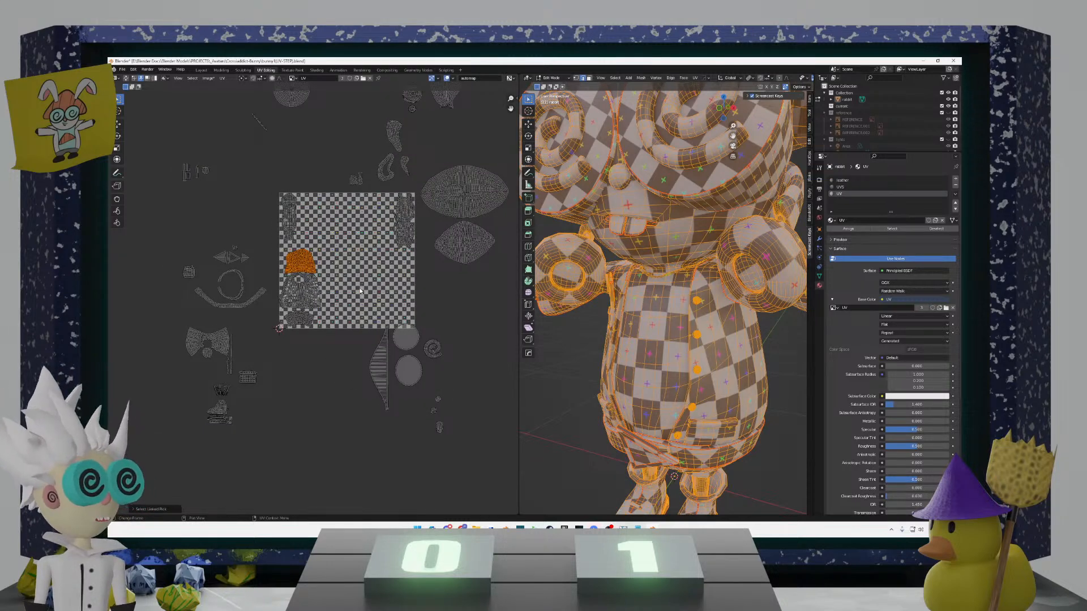
Step: Move the two stacked islands and thin strip from the UV square's upper-right corner beside the tall narrow island at upper left
scroll(360, 291, "up", 2)
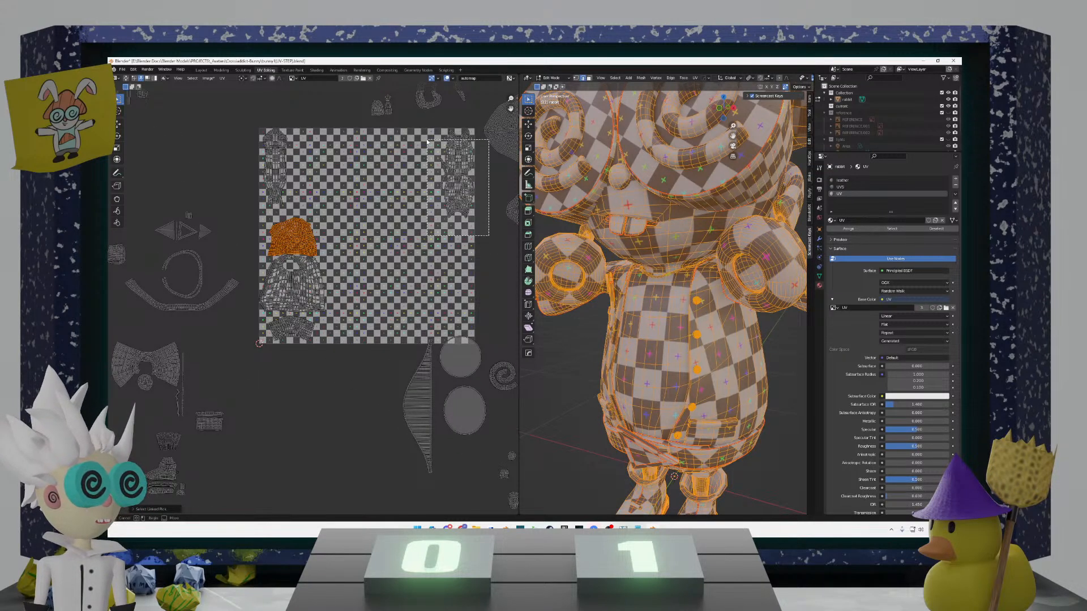
left_click(462, 187)
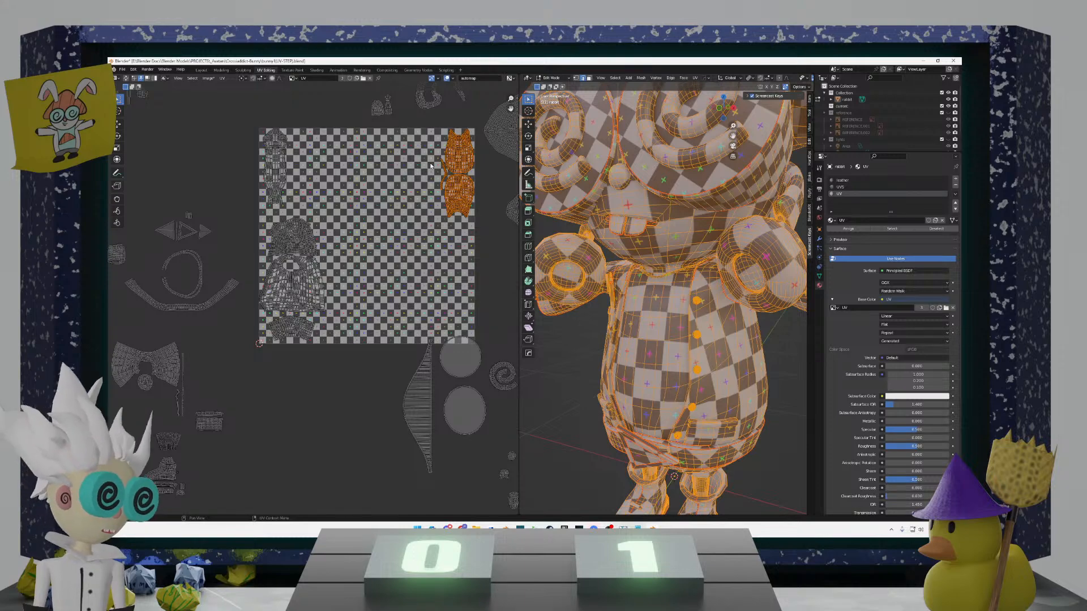
key("g")
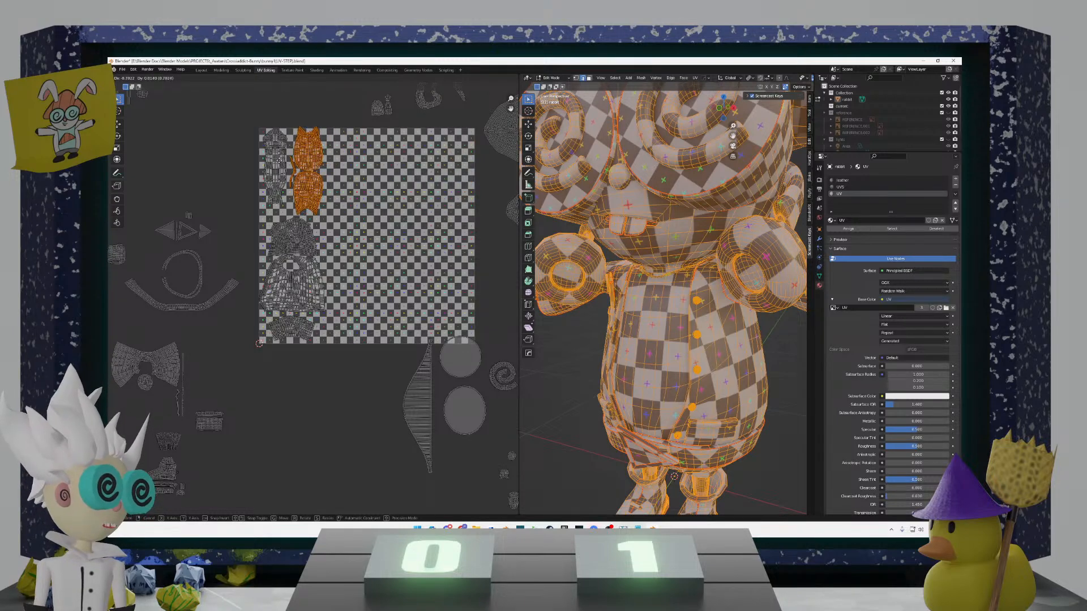
left_click(278, 160)
Step: Move the thin strip island above the dome-shaped island and rotate it to follow the dome's upper-left edge
scroll(277, 246, "up", 3)
middle_click_drag(277, 247, 303, 352)
left_click(327, 218)
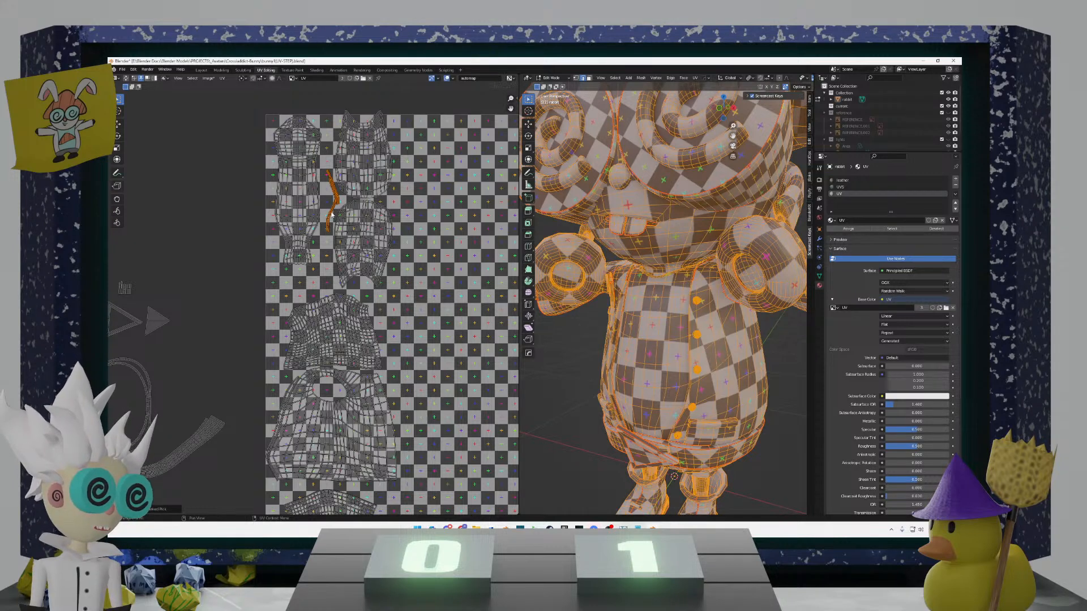
key("g")
left_click(300, 293)
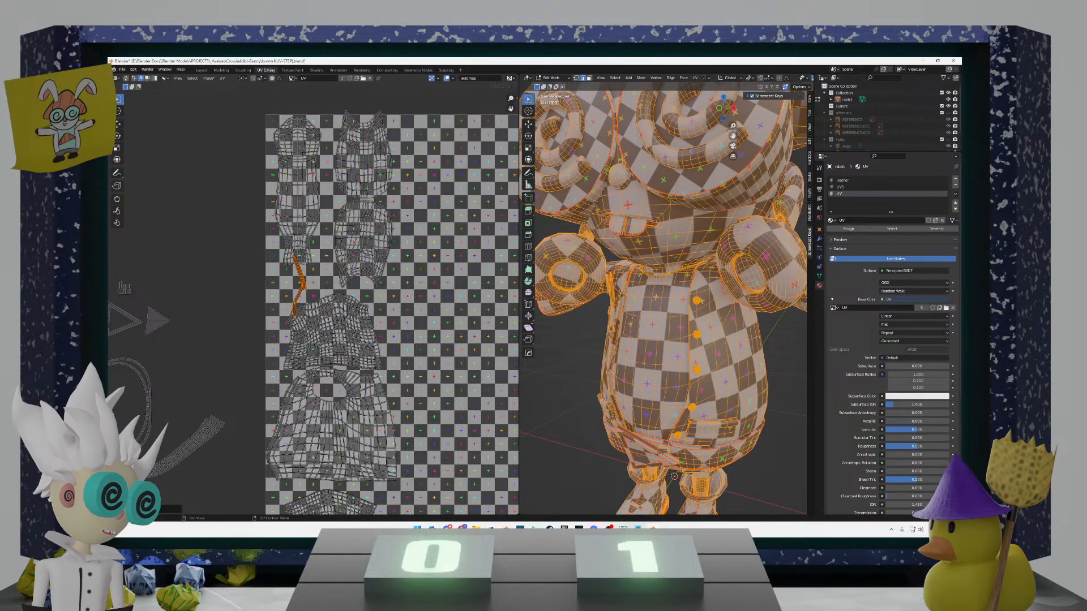
key("r")
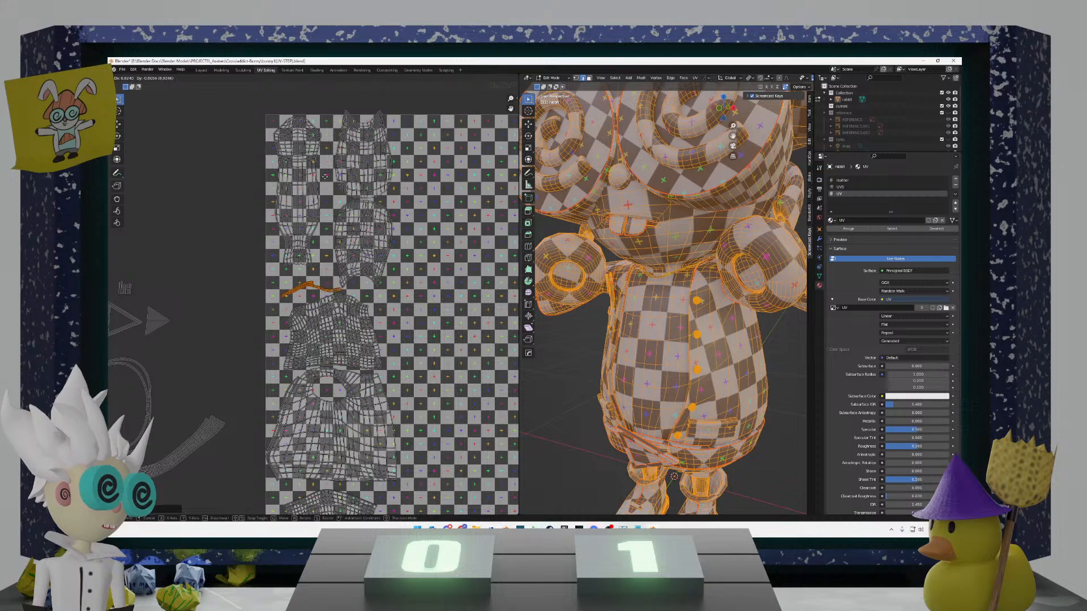
left_click(321, 181)
key("r")
left_click(307, 171)
key("g")
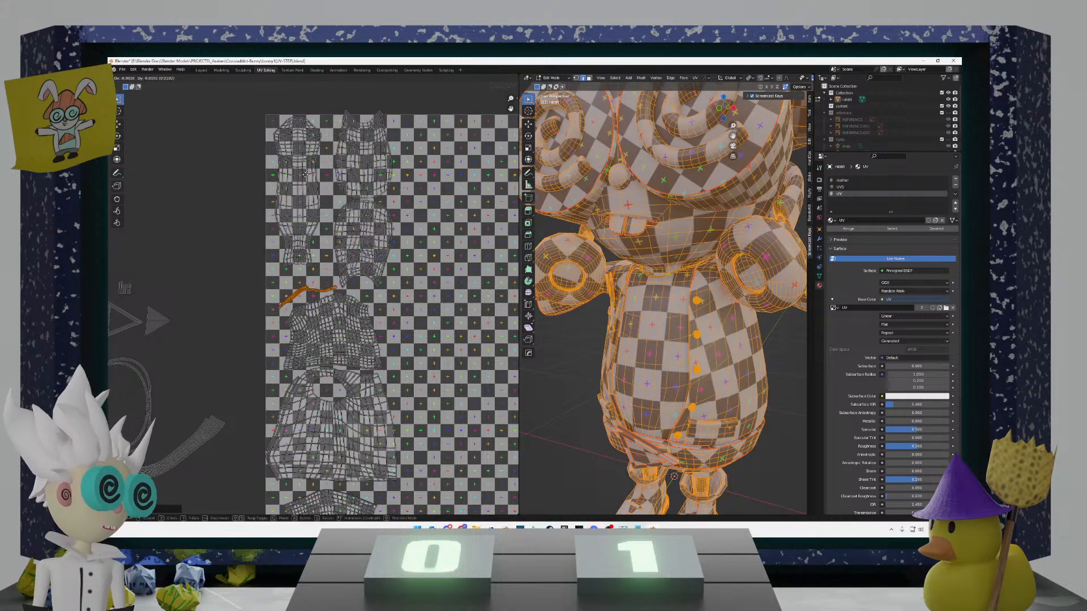
left_click(308, 176)
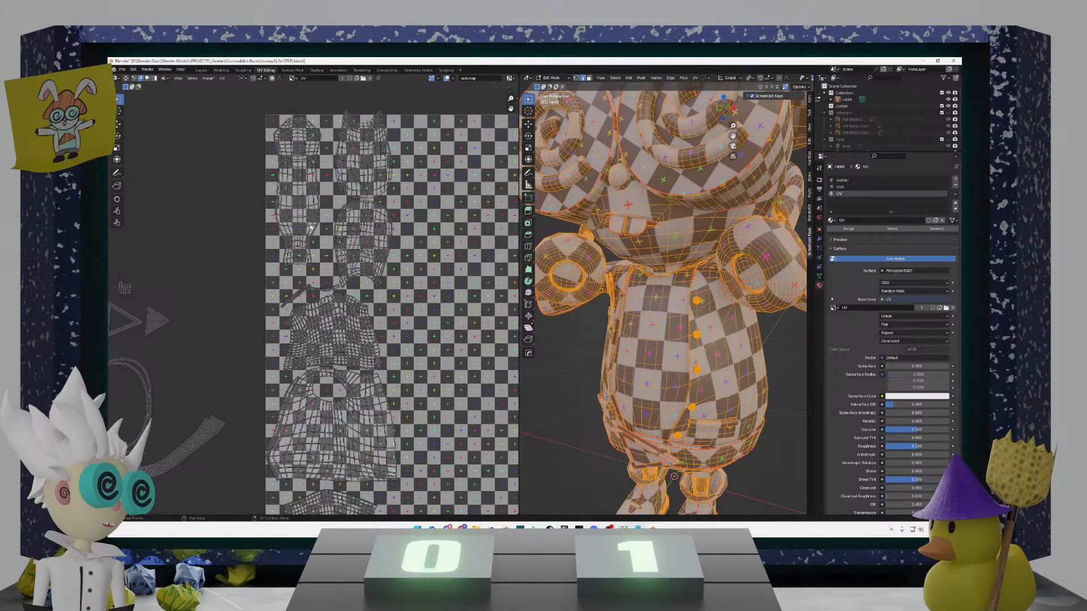
Step: Shift the two stacked islands beside the tall narrow island slightly apart, then deselect them and check the spacing around the thin strip
key("l")
key("l")
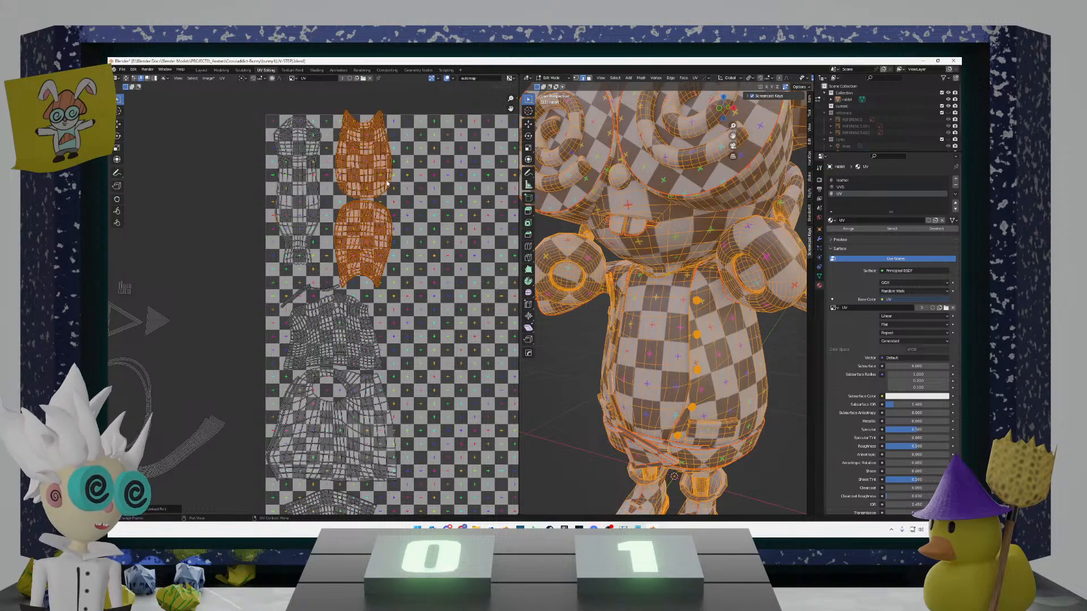
key("g")
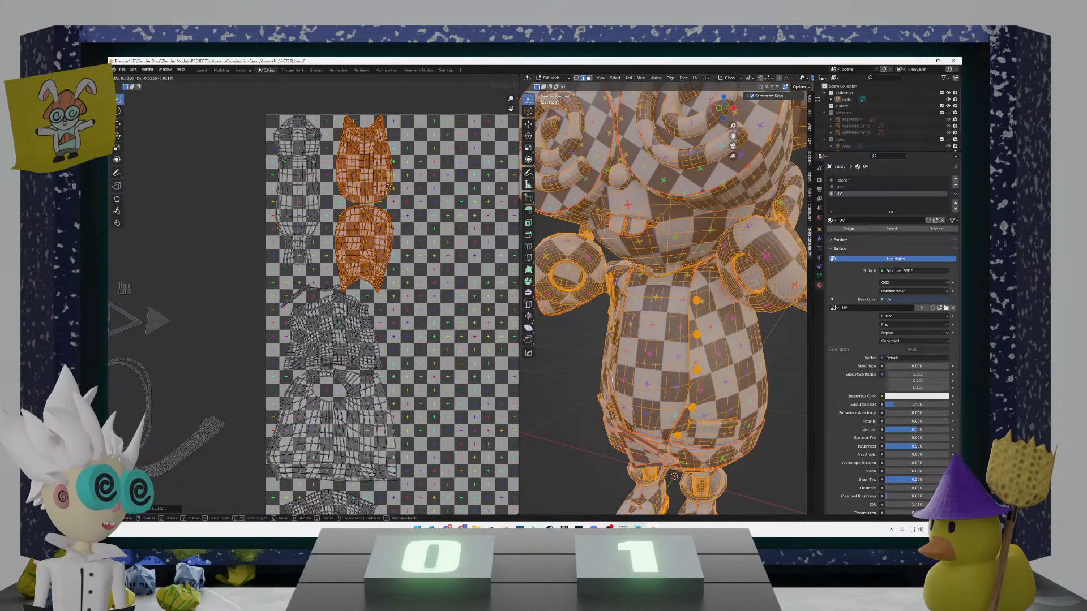
left_click(388, 186)
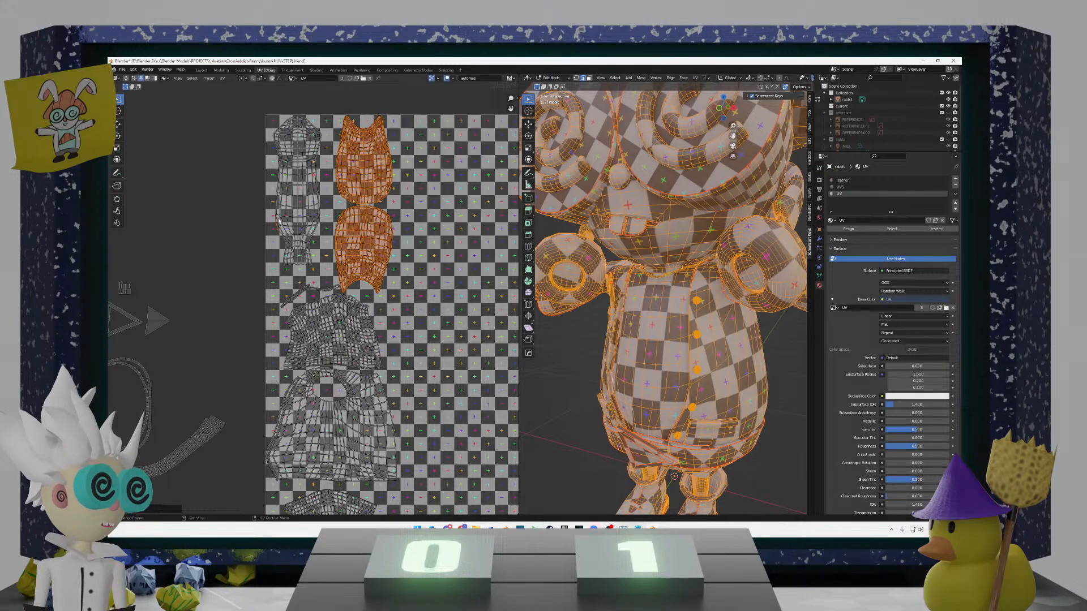
left_click(202, 218)
scroll(306, 297, "up", 6)
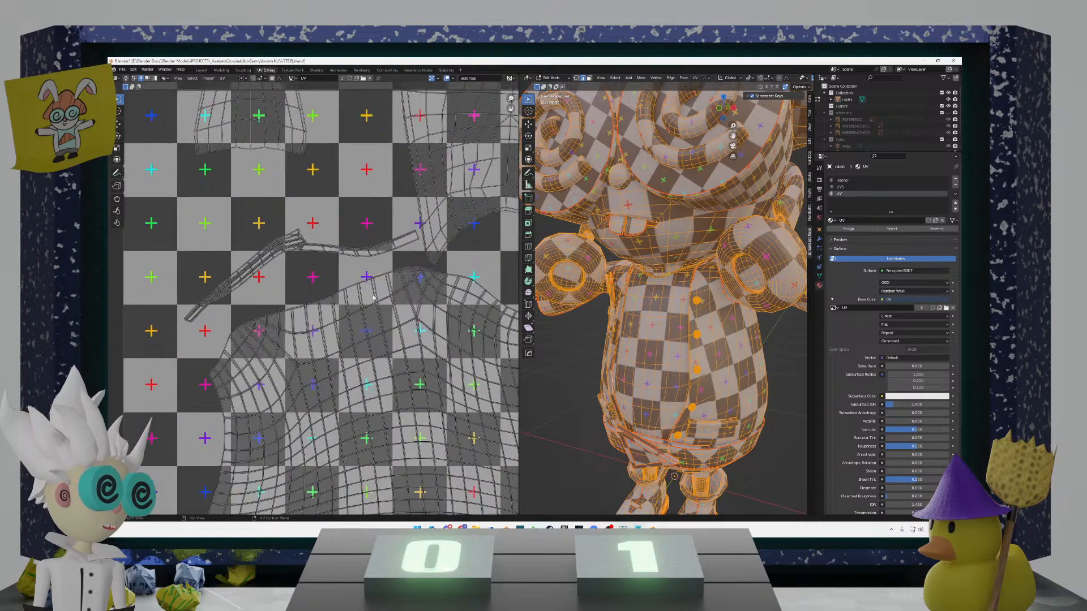
scroll(377, 297, "down", 5)
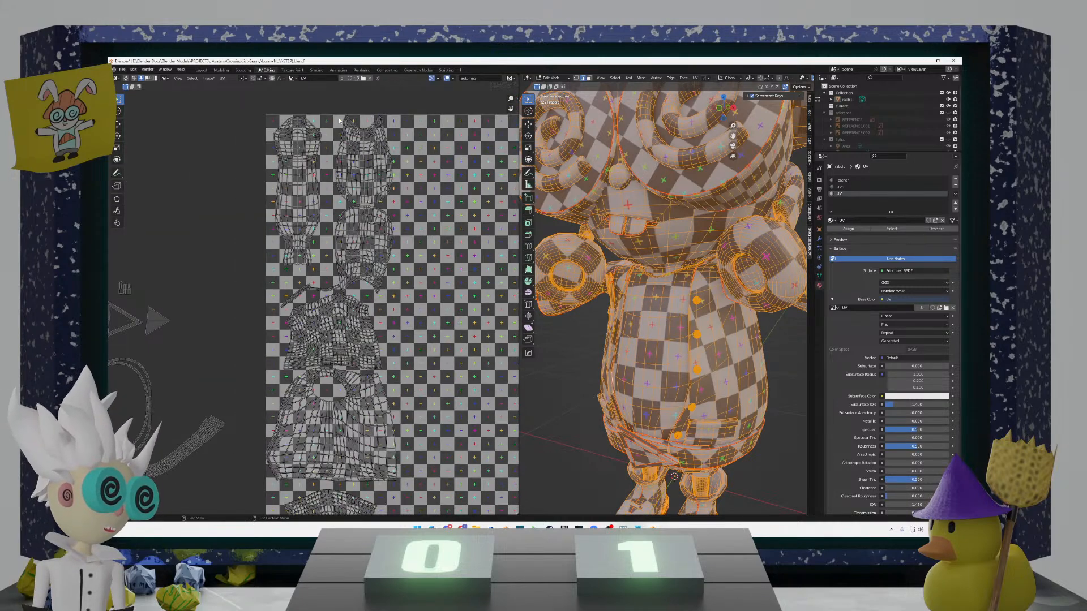
Step: Examine the remaining space in the UV square and the islands still lying around it
scroll(338, 147, "down", 7)
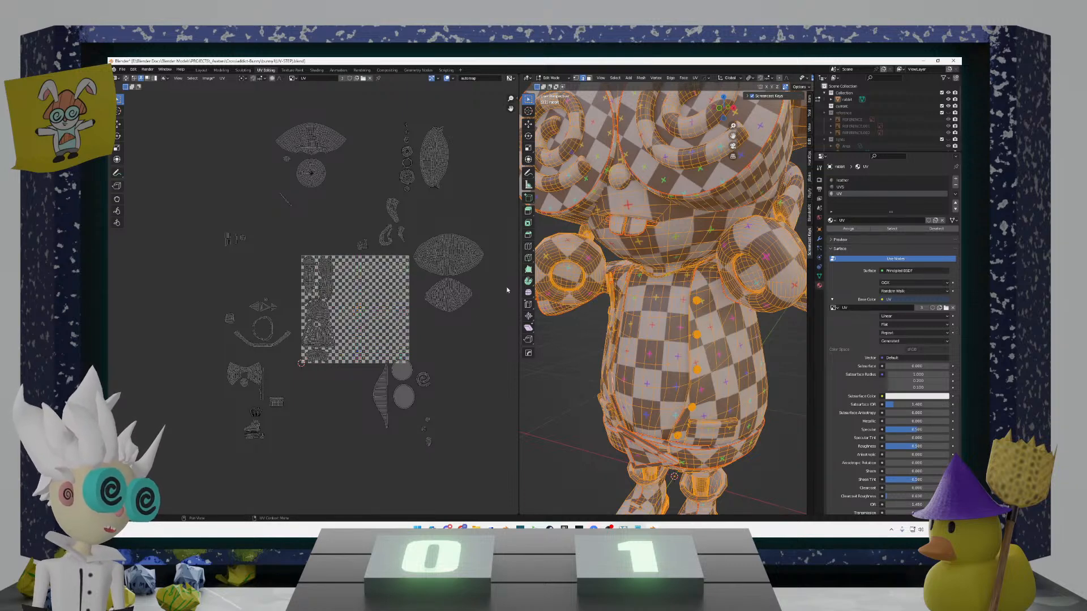
scroll(370, 344, "up", 3)
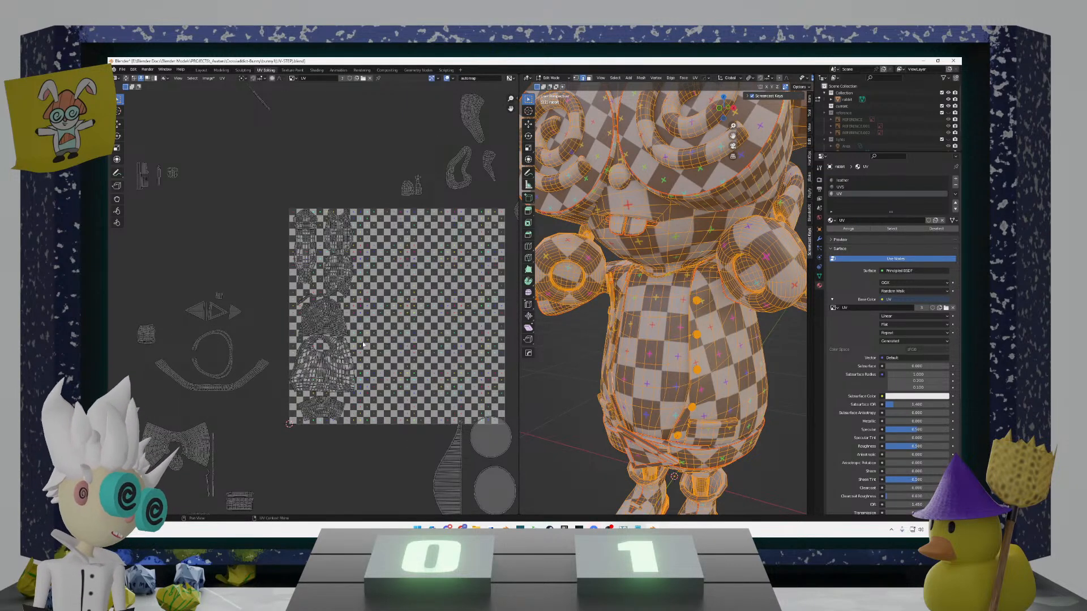
scroll(340, 339, "up", 1)
scroll(341, 338, "down", 2)
middle_click_drag(337, 342, 283, 298)
scroll(240, 309, "down", 2)
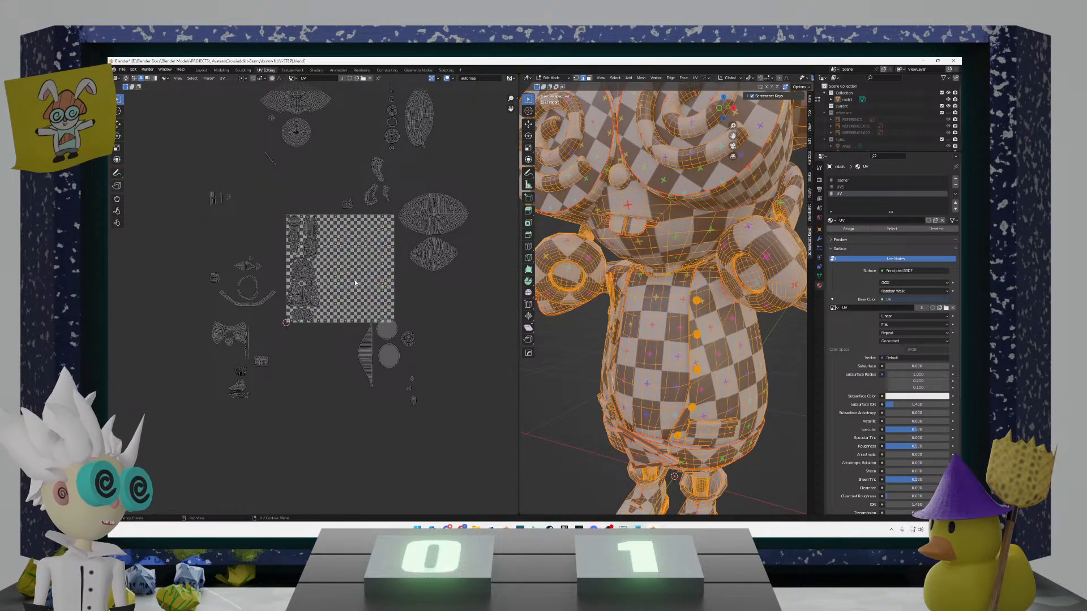
scroll(341, 280, "down", 1)
middle_click_drag(342, 262, 308, 303)
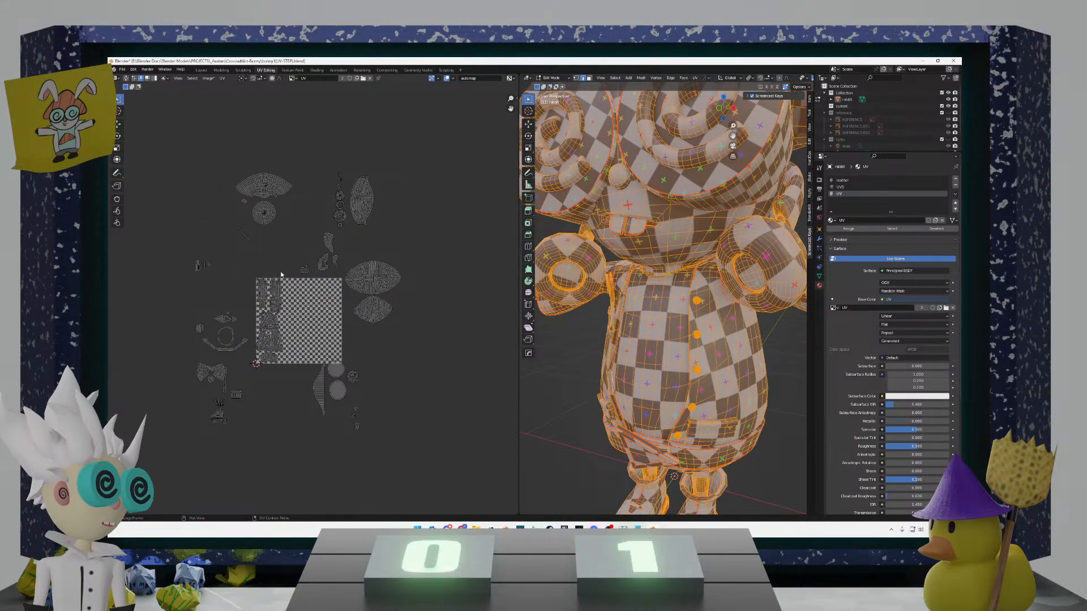
Step: Move the two large oval islands from outside the UV square's right edge into its empty upper area
left_click_drag(422, 340, 341, 253)
scroll(358, 294, "up", 2)
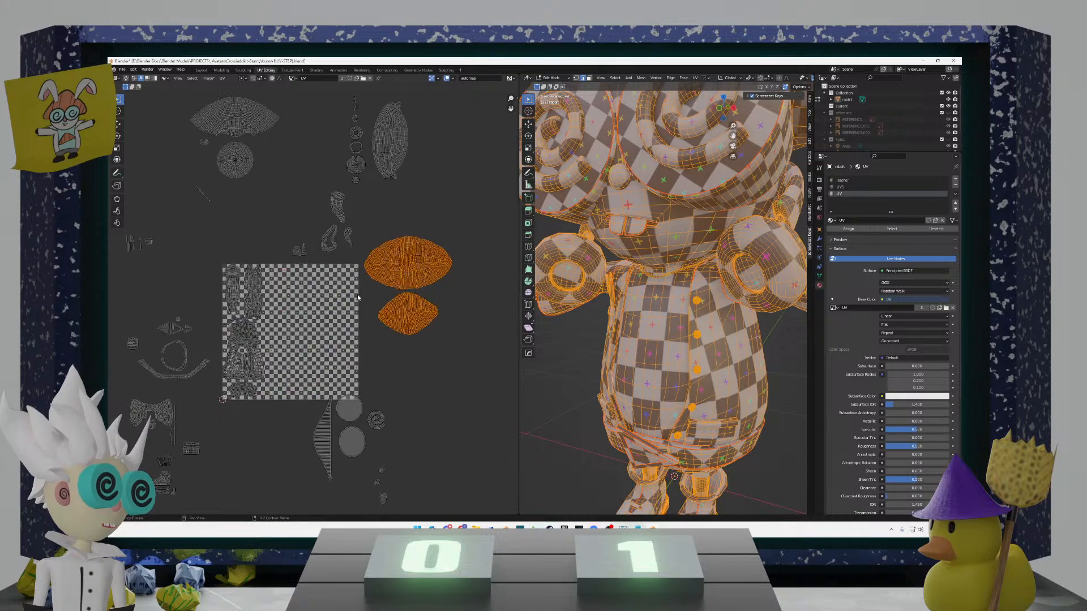
middle_click_drag(357, 294, 374, 257)
key("g")
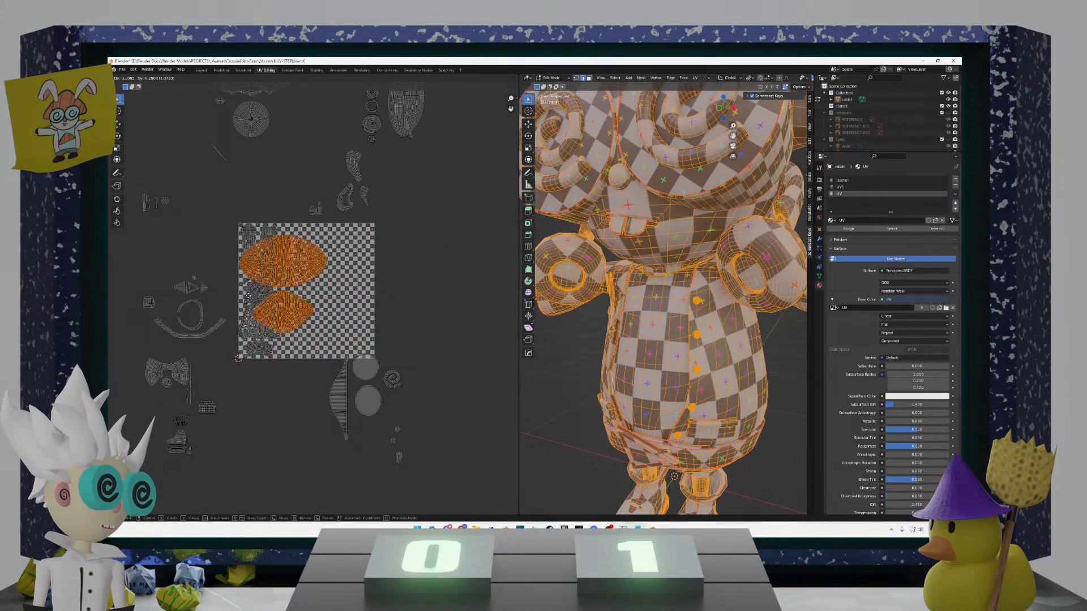
left_click(374, 306)
scroll(382, 304, "up", 3)
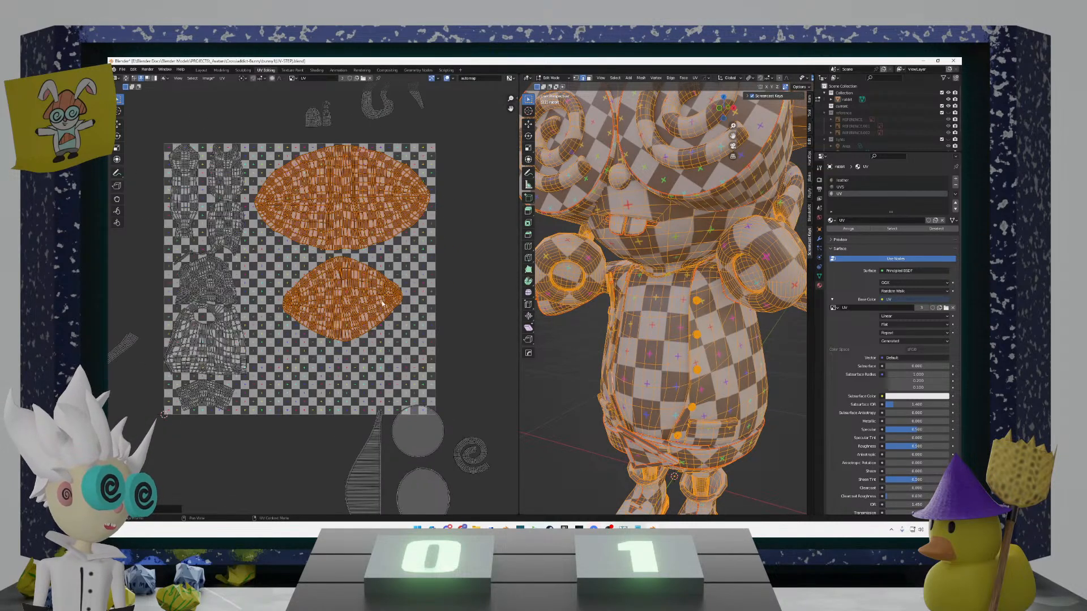
key("s")
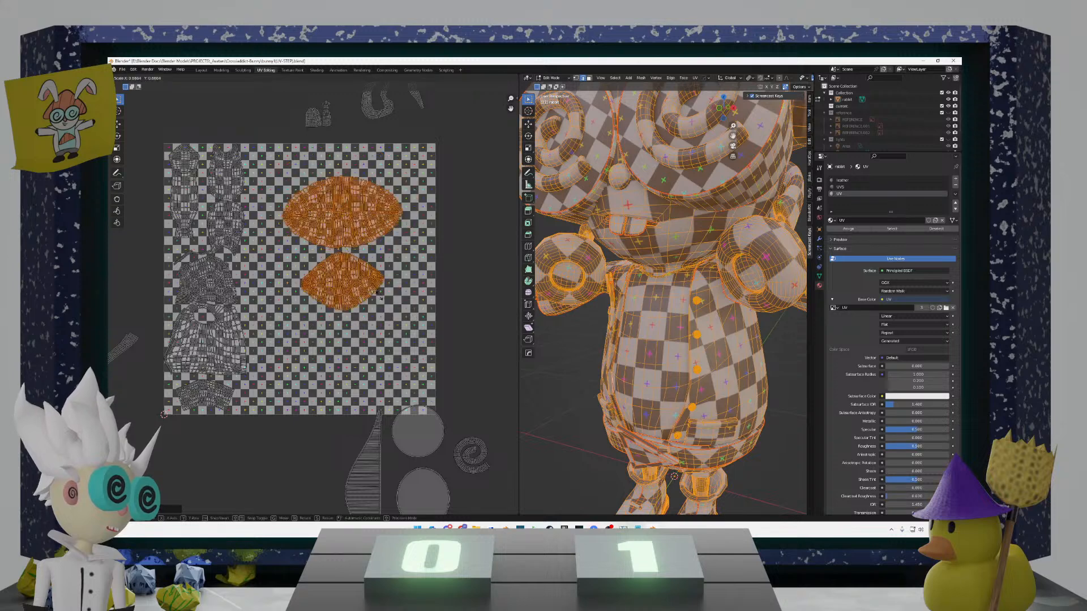
right_click(391, 295)
key("s")
right_click(456, 341)
Step: Scale the two oval islands down to about 0.62 and check their checker density on the rabbit model
key("s")
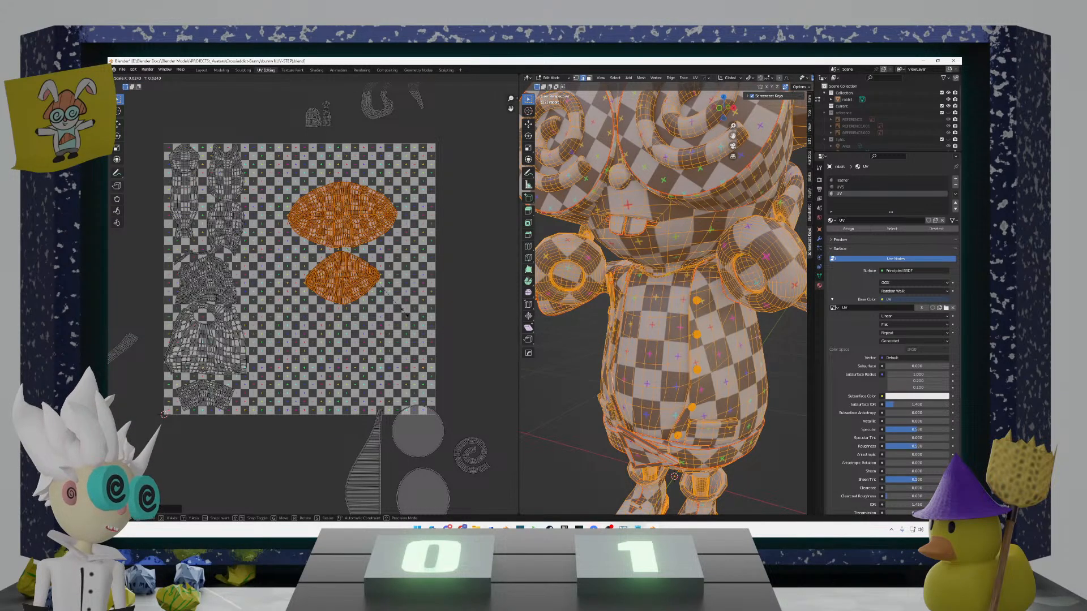
left_click(405, 312)
scroll(623, 331, "down", 5)
mouse_move(623, 332)
middle_mouse_down()
mouse_move(613, 308)
mouse_move(635, 316)
middle_mouse_up()
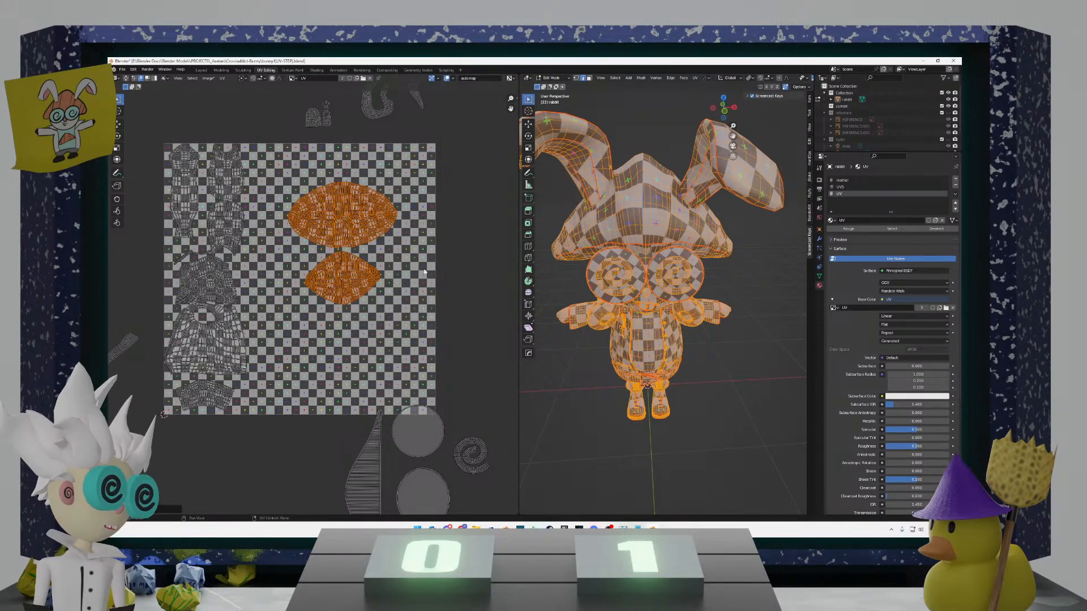
scroll(425, 271, "up", 2)
middle_click_drag(398, 319, 346, 323)
scroll(346, 322, "down", 1)
scroll(347, 322, "up", 2)
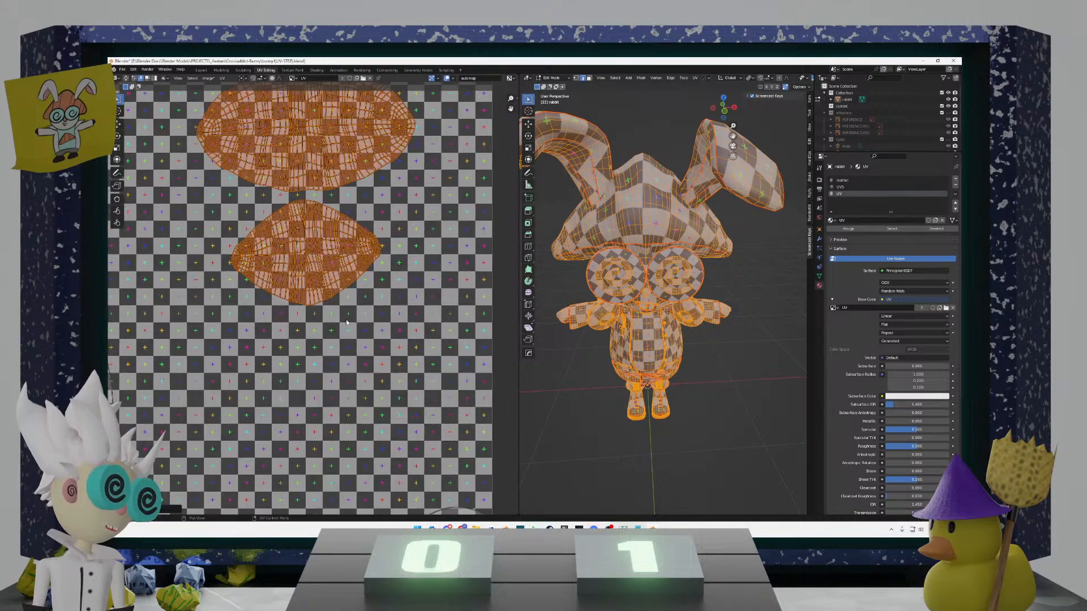
scroll(347, 322, "down", 2)
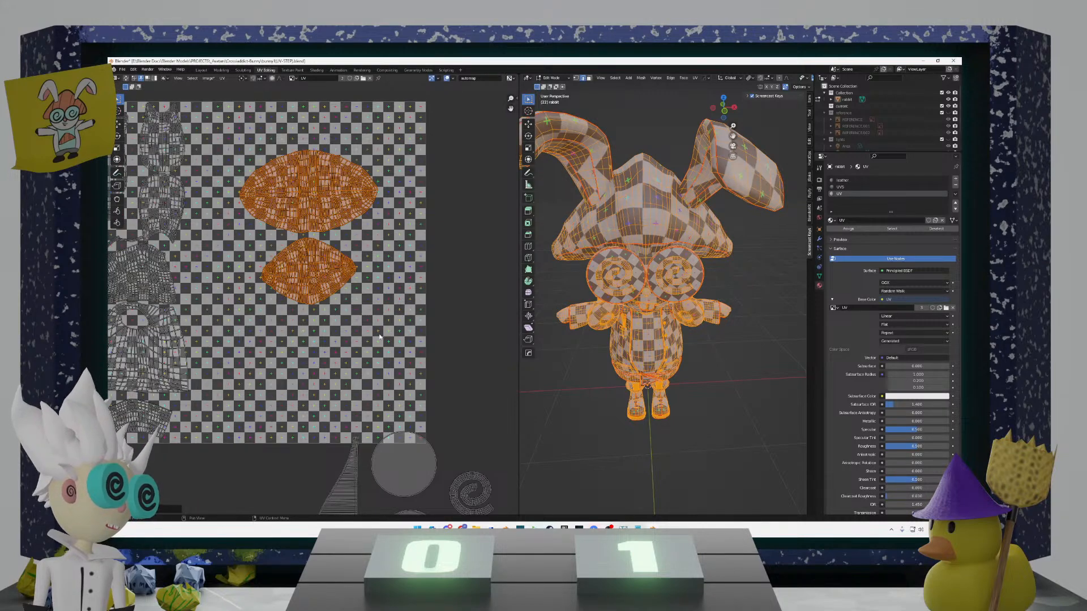
Step: Try to move both oval islands together toward the UV square's lower-right area
key("g")
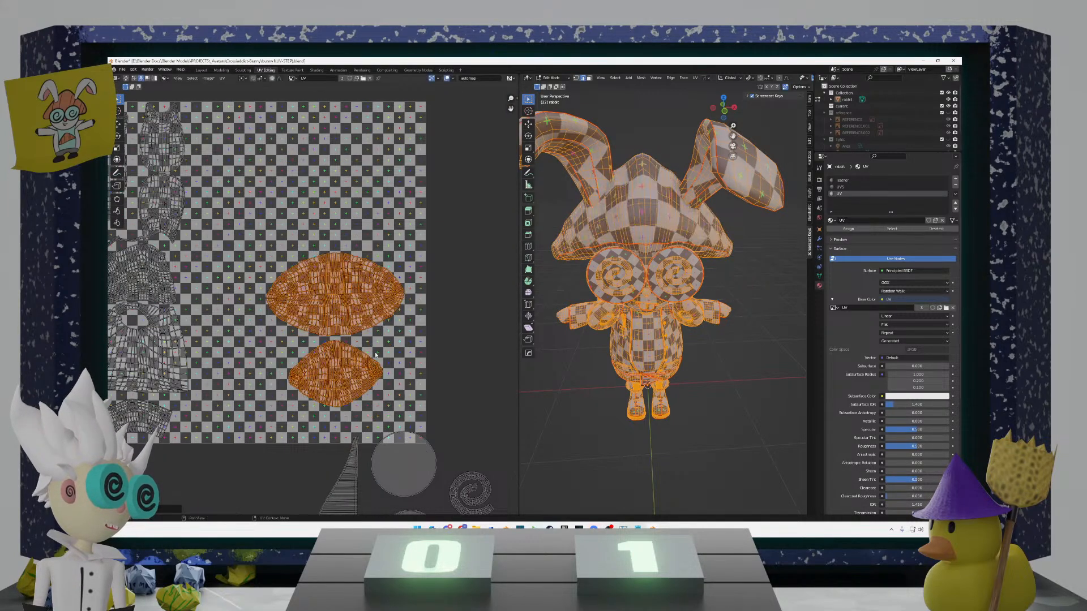
left_click(376, 356)
key("s")
right_click(396, 362)
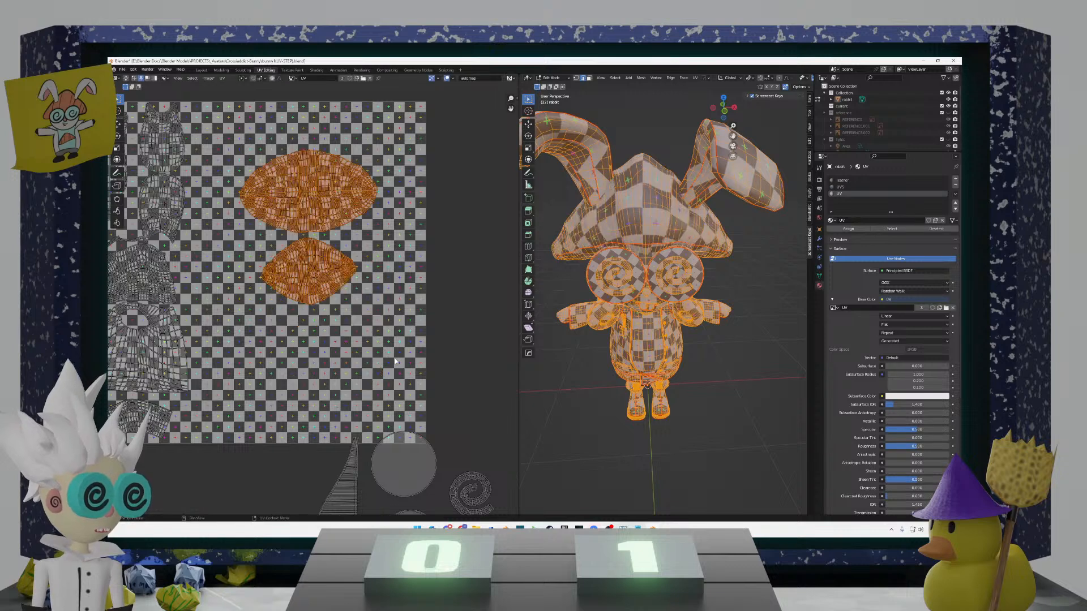
Step: Move the larger oval island into the UV square's lower-right corner
left_click(358, 270)
key("l")
key("g")
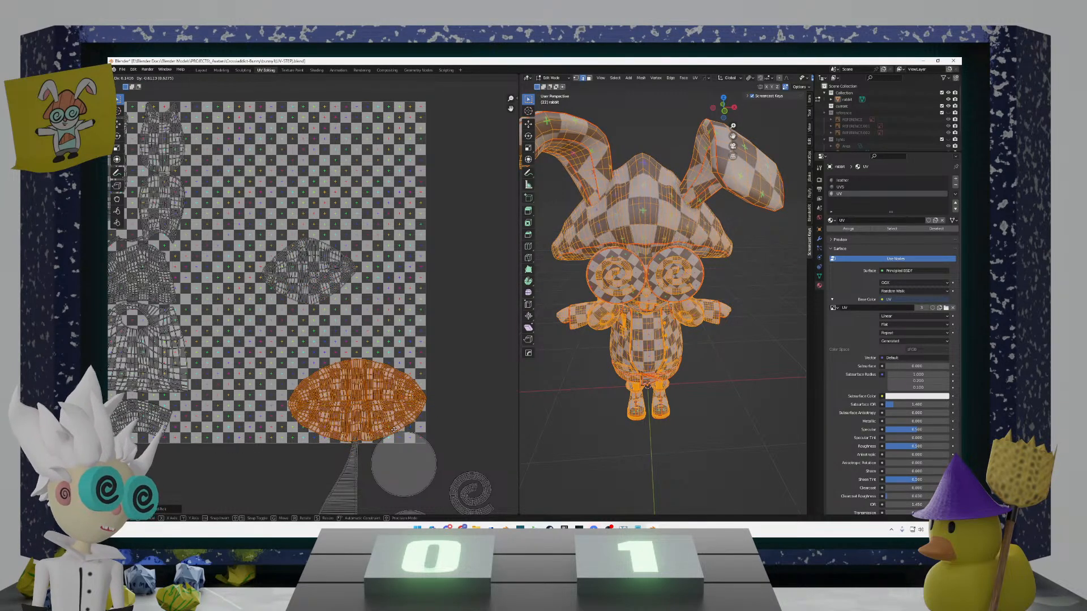
left_click(393, 431)
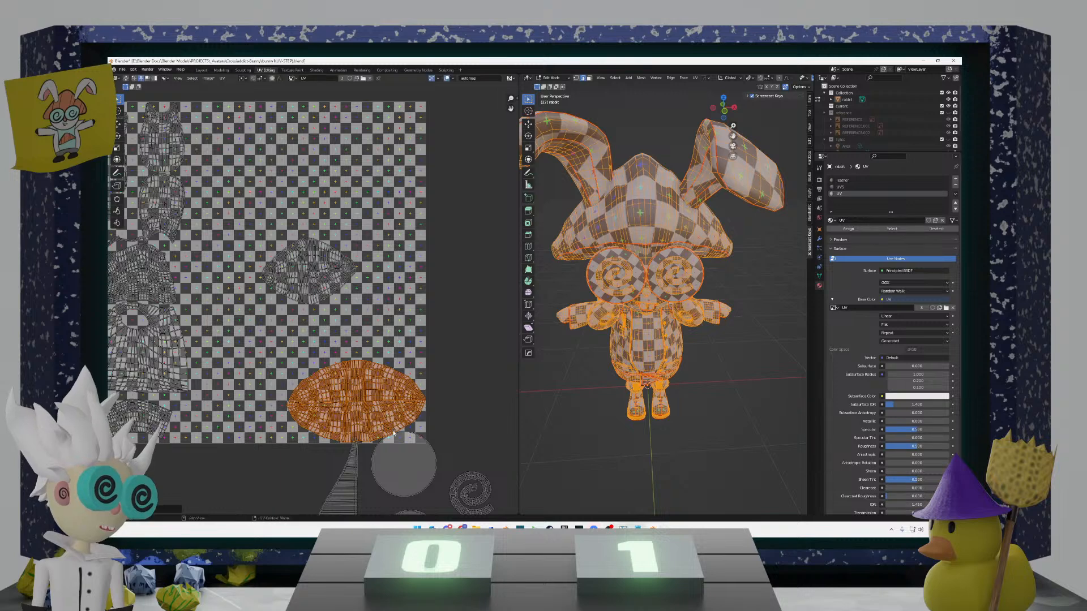
Step: Rotate the smaller oval island and fit it directly above the larger one against the UV square's right edge, then deselect it
left_click_drag(367, 321, 271, 228)
left_click(359, 275)
key("r")
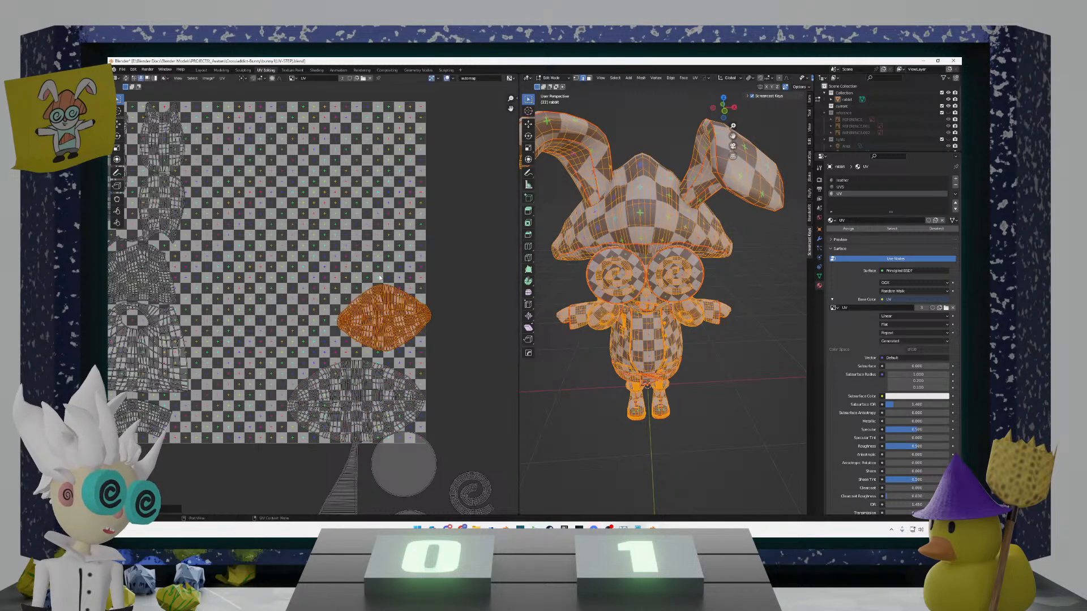
left_click(311, 328)
key("g")
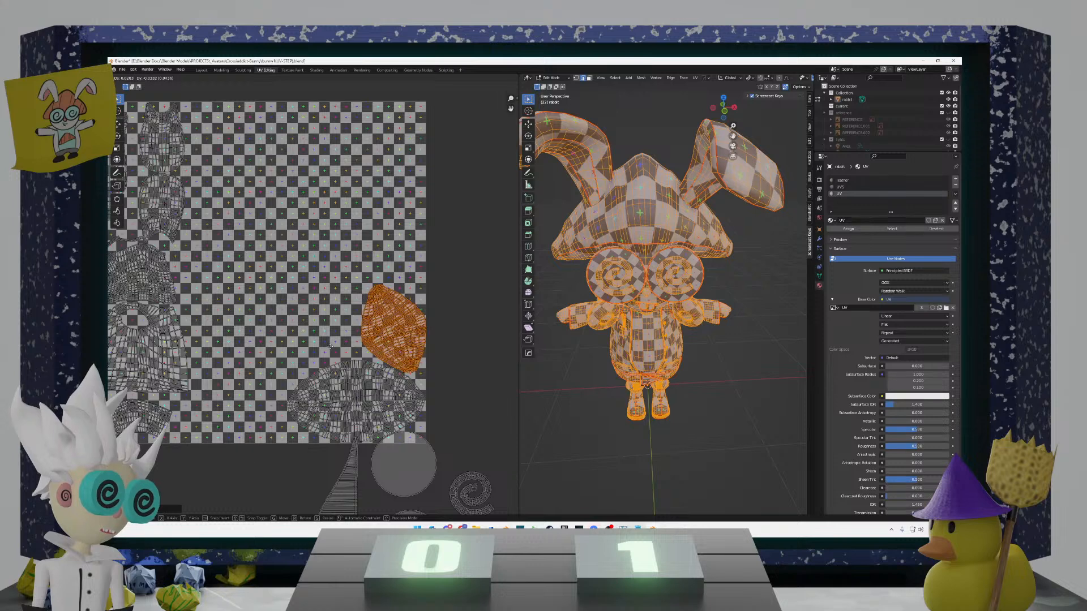
left_click(329, 347)
left_click(323, 339)
Step: Select the pointed striped island and the two round islands below the UV square and move them clear of its lower edge
scroll(312, 333, "down", 4)
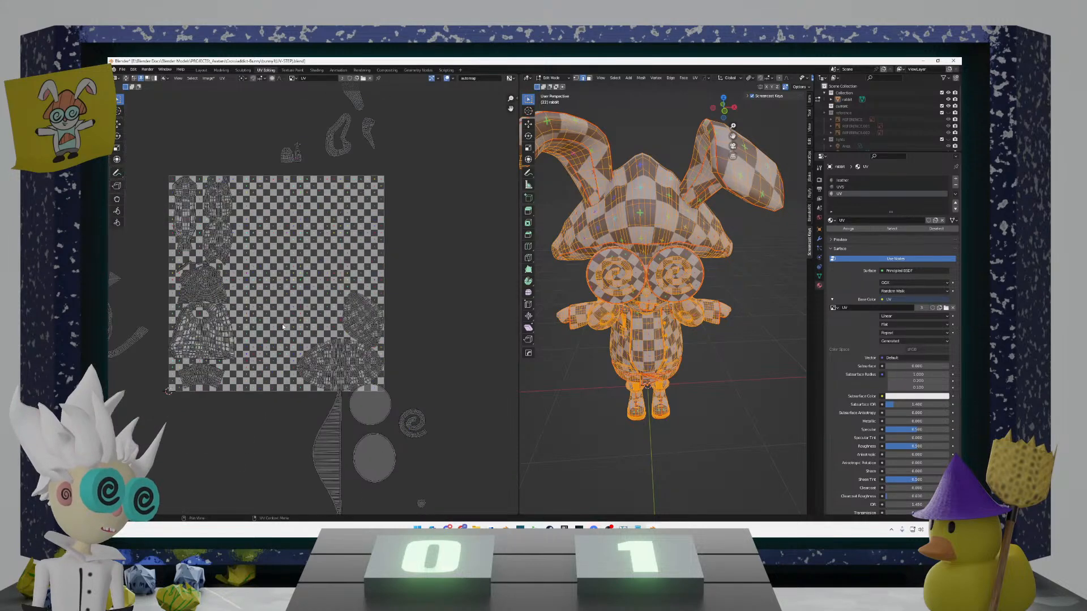
scroll(310, 362, "up", 1)
middle_click_drag(331, 417, 332, 350)
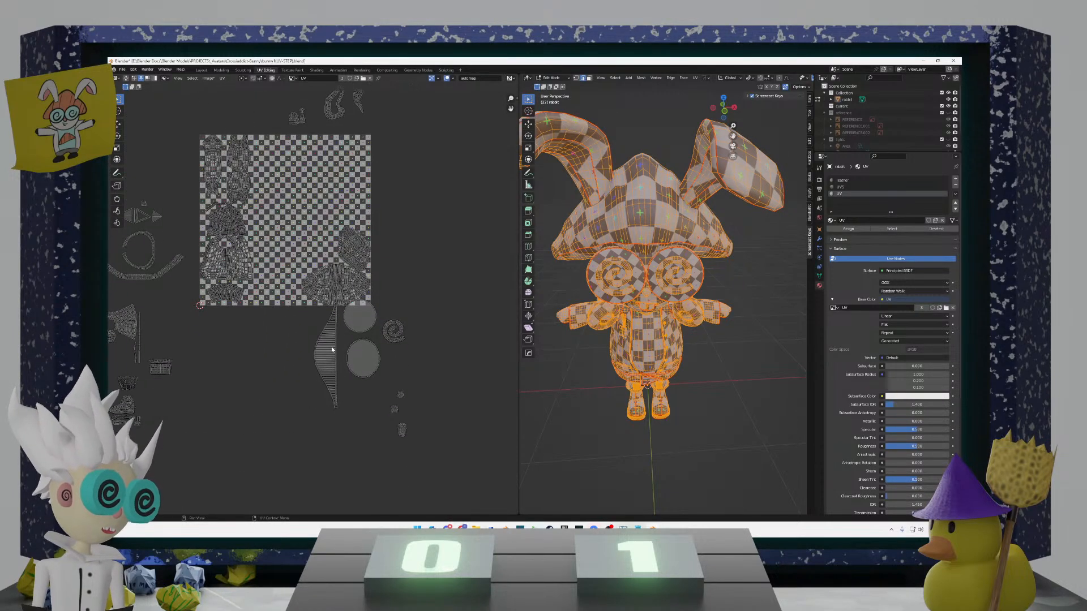
key("l")
key("l")
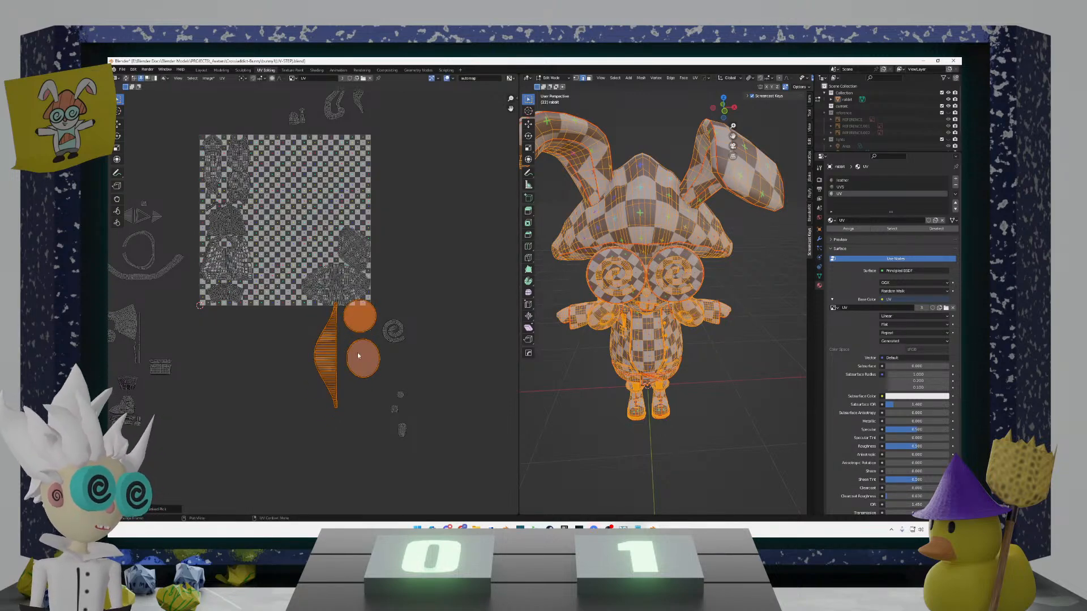
key("g")
left_click(335, 380)
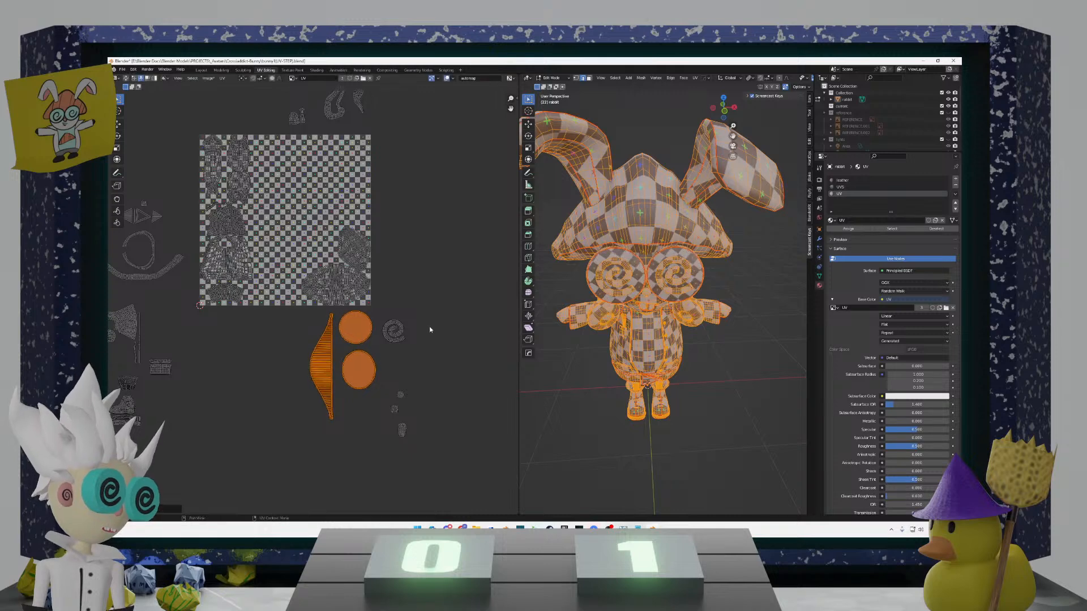
Step: Select the leaf-shaped island and the column of small round islands above the UV square and move them beside the square's left edge
left_click(446, 316)
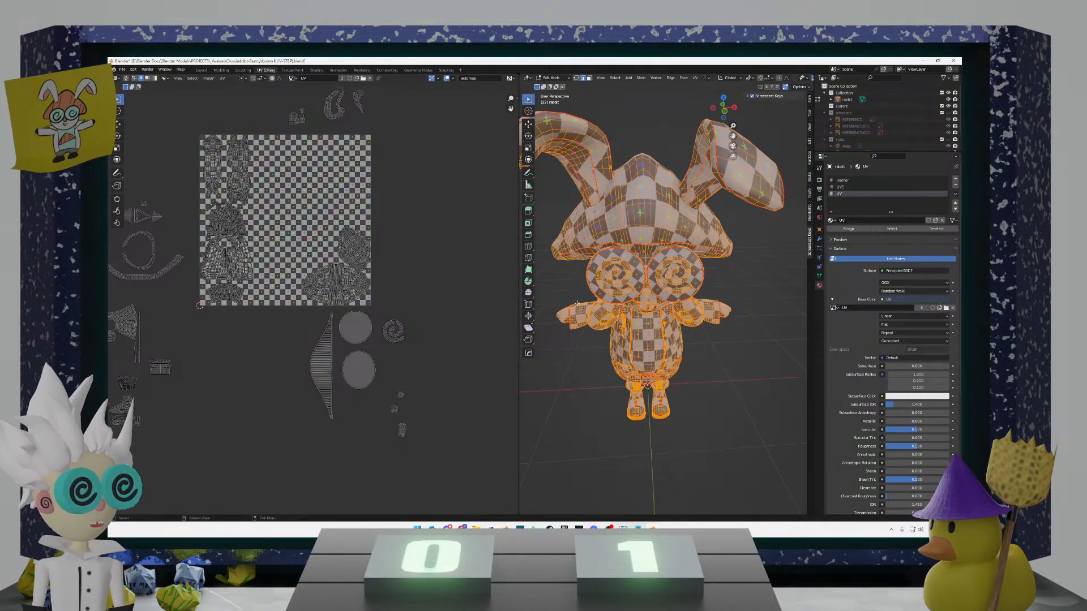
middle_click_drag(576, 304, 753, 297)
scroll(376, 250, "down", 3)
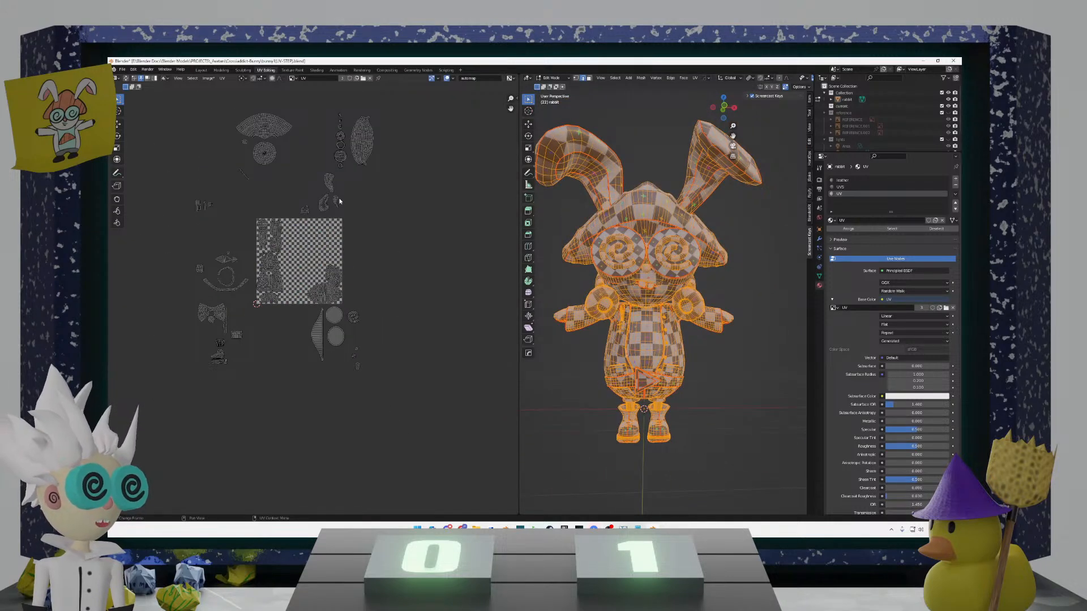
scroll(368, 206, "up", 3)
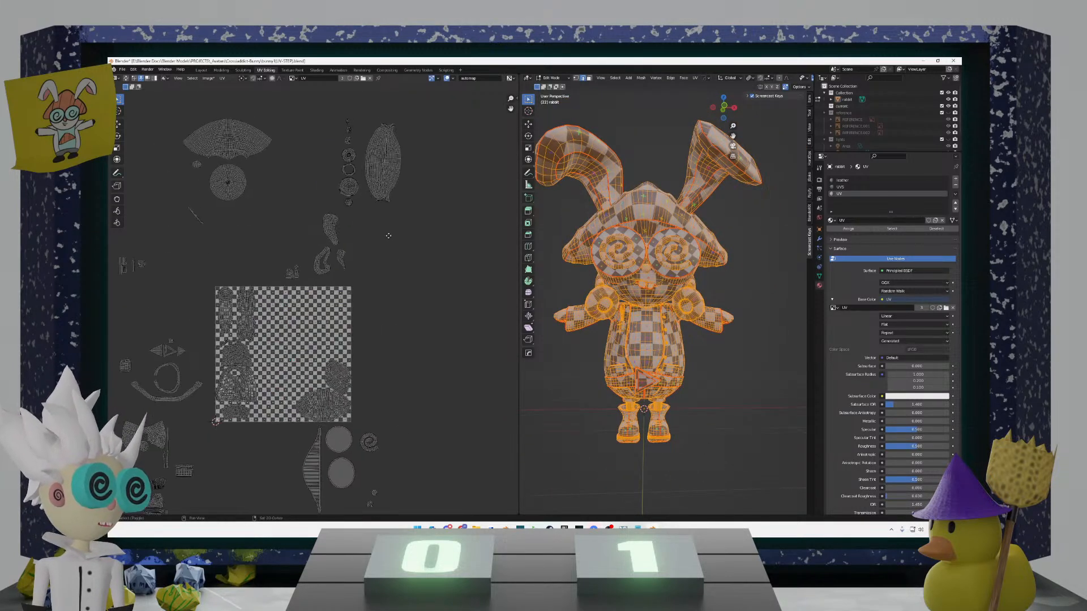
left_click_drag(412, 239, 324, 130)
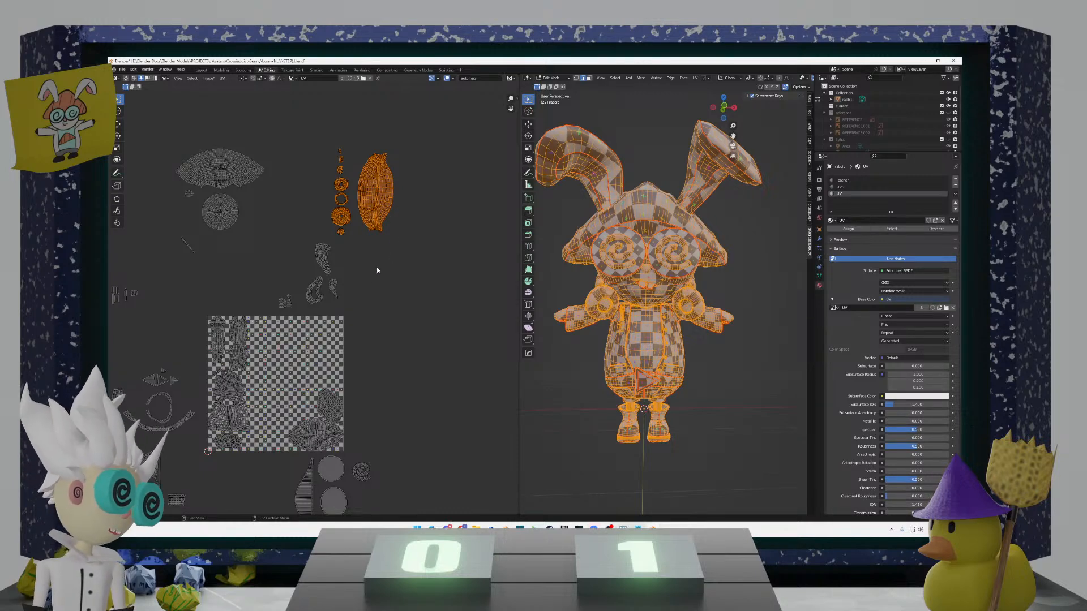
key("g")
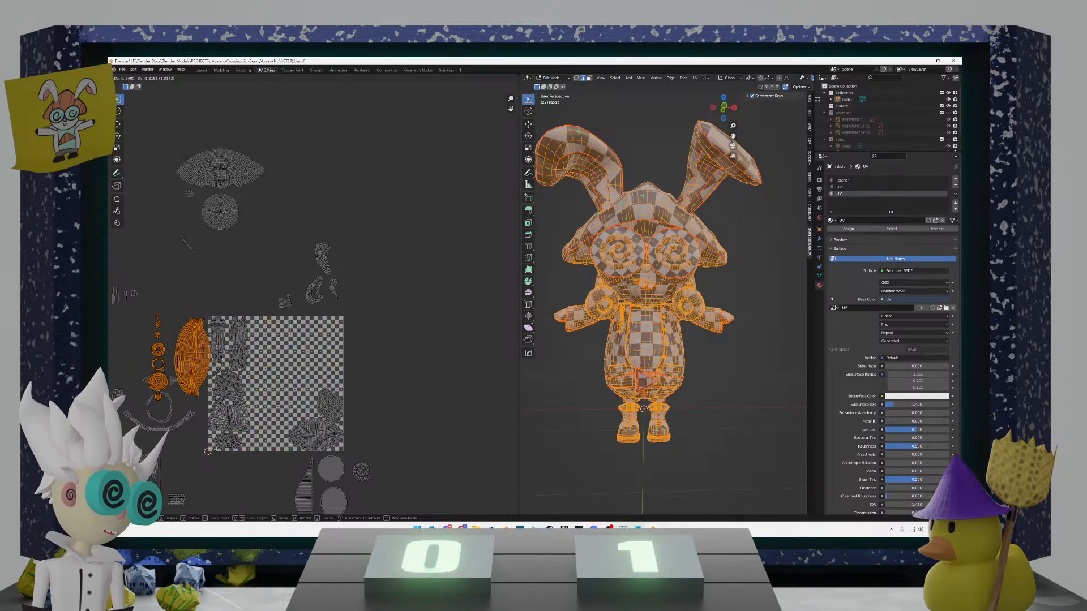
left_click(226, 450)
Step: Scale down the leaf-shaped island and the round islands together and move them into the UV square's upper-right area
key("s")
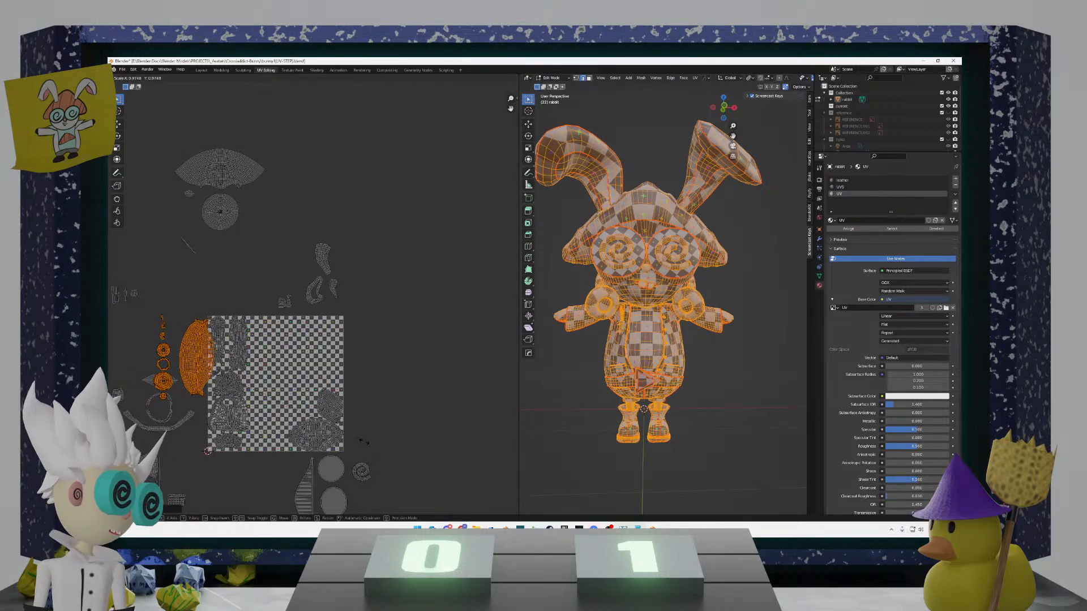
key("g")
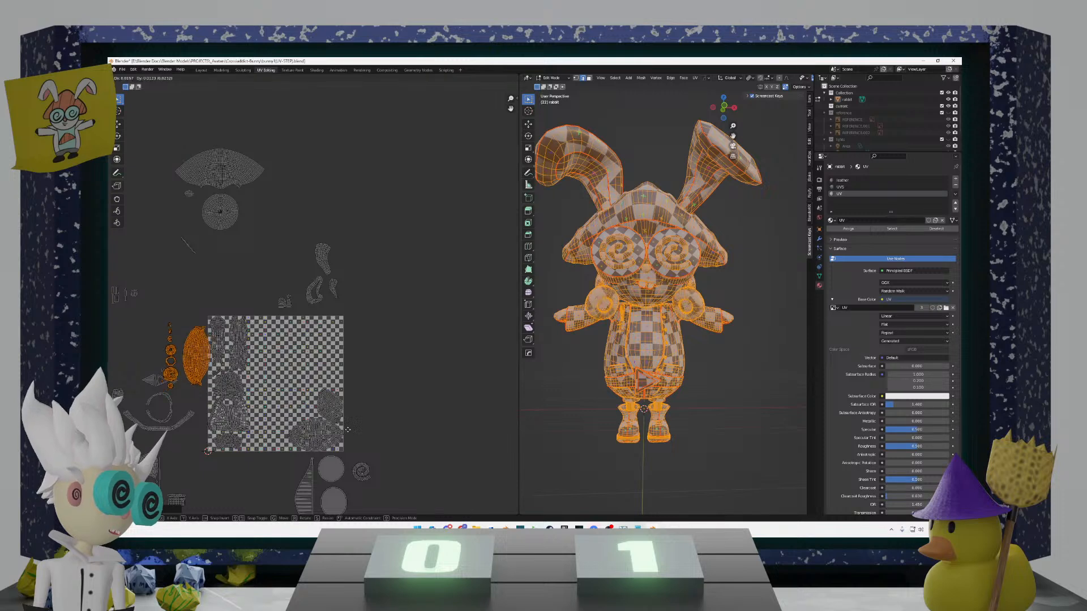
left_click(452, 432)
scroll(373, 426, "down", 2)
scroll(408, 369, "up", 4)
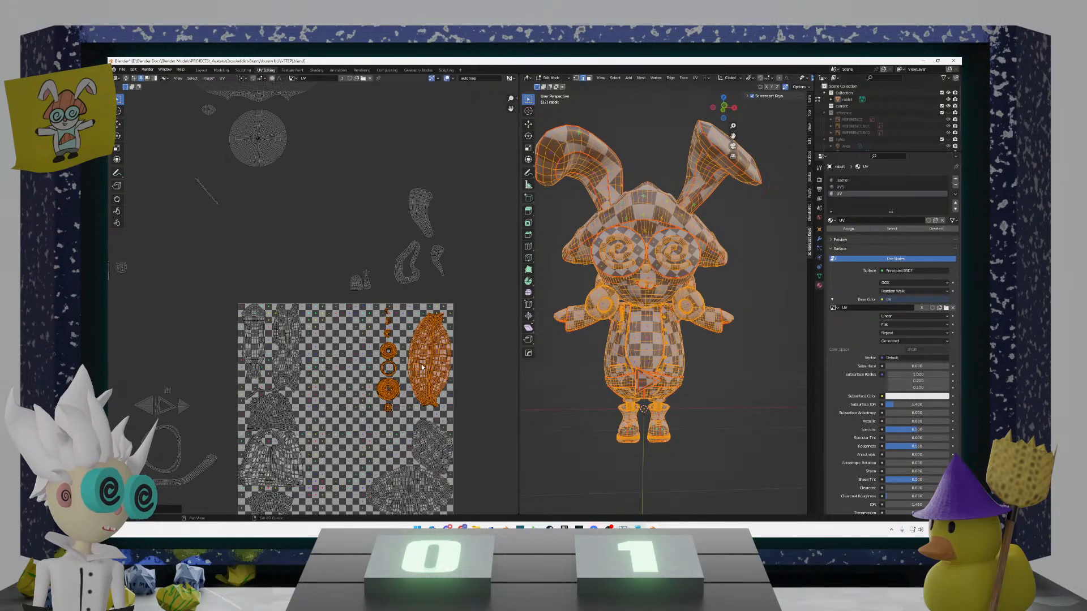
middle_click_drag(421, 367, 377, 355)
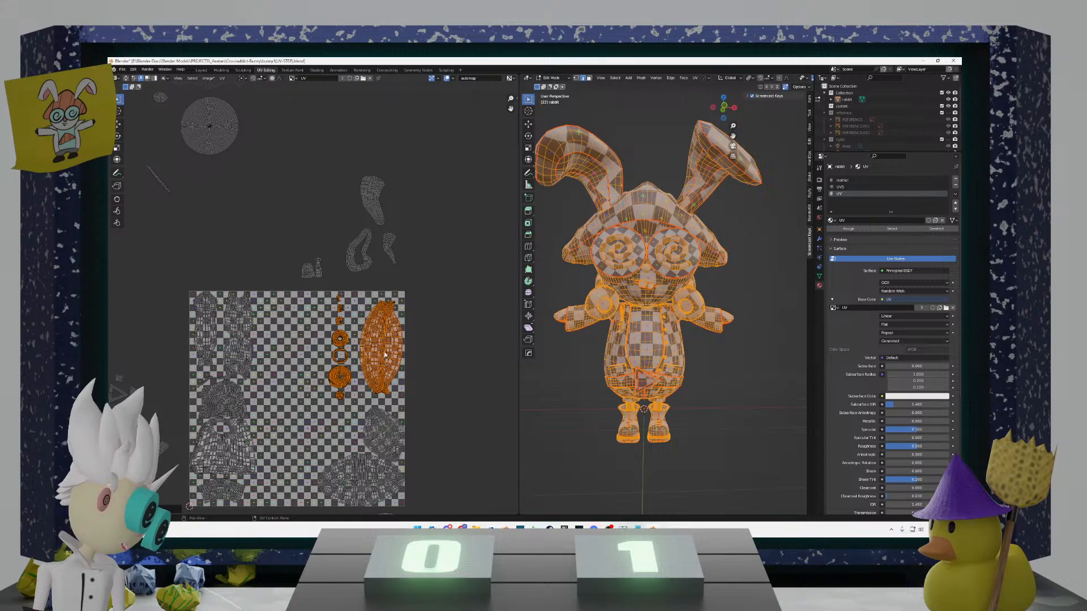
Step: Rotate the column of small round islands 90 degrees, place it as a row along the UV square's top edge and deselect it
scroll(384, 355, "up", 2)
left_click(380, 342)
left_click_drag(385, 468, 324, 278)
type("90")
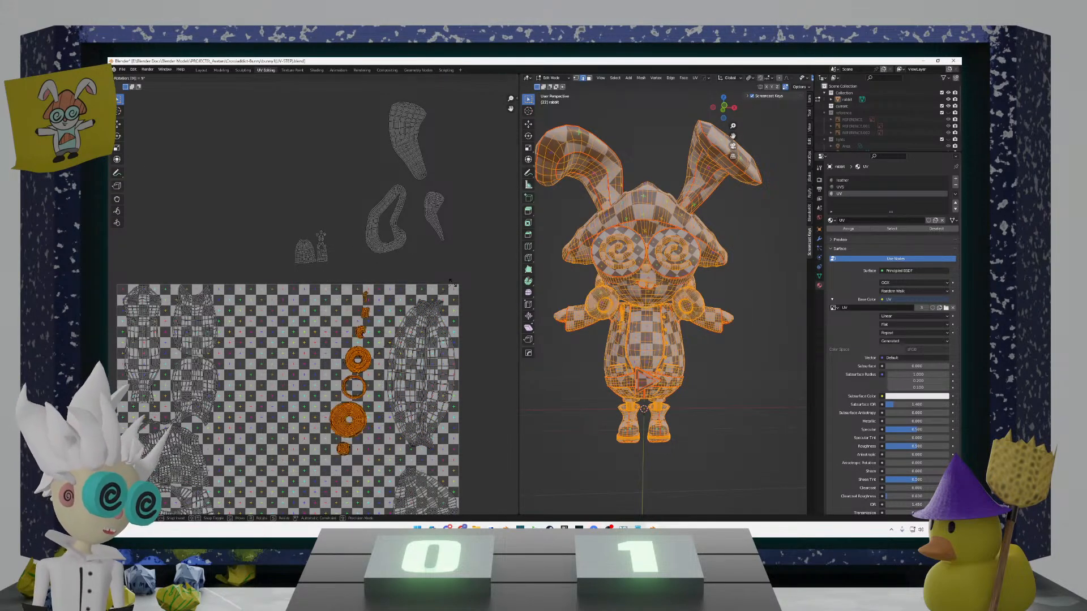
key("Return")
key("g")
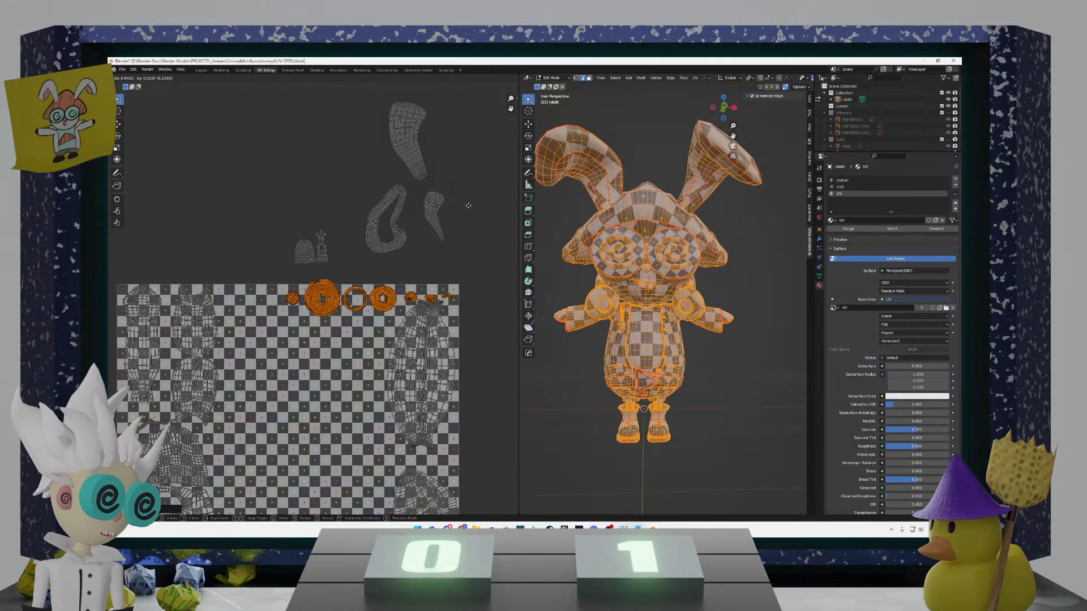
left_click(501, 183)
left_click(450, 221)
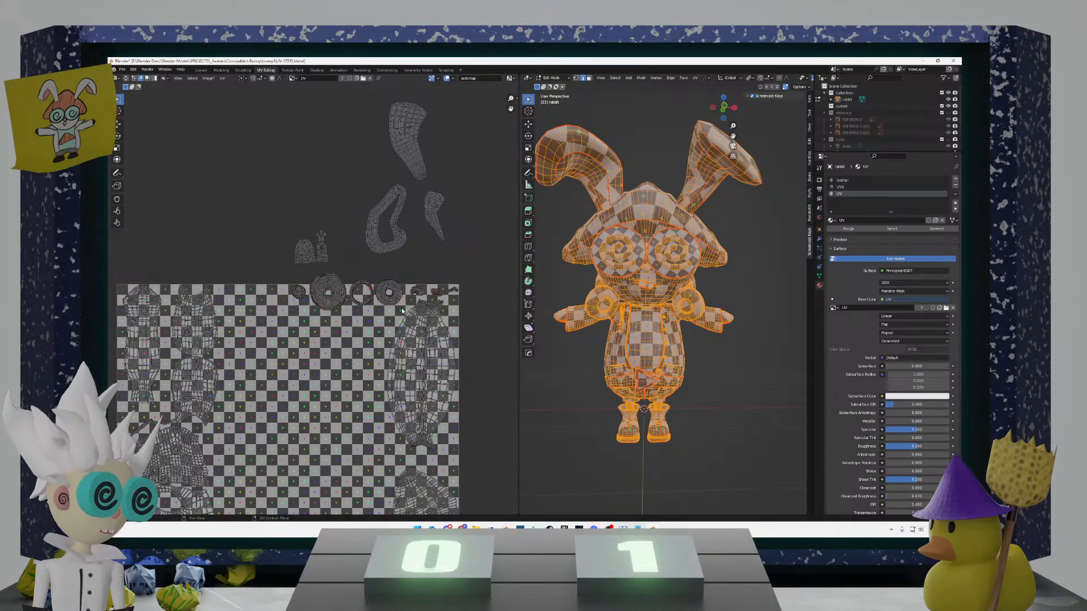
Step: Select the four larger round islands in the row and nudge them down into the UV square, then deselect them
left_click_drag(402, 311, 286, 274)
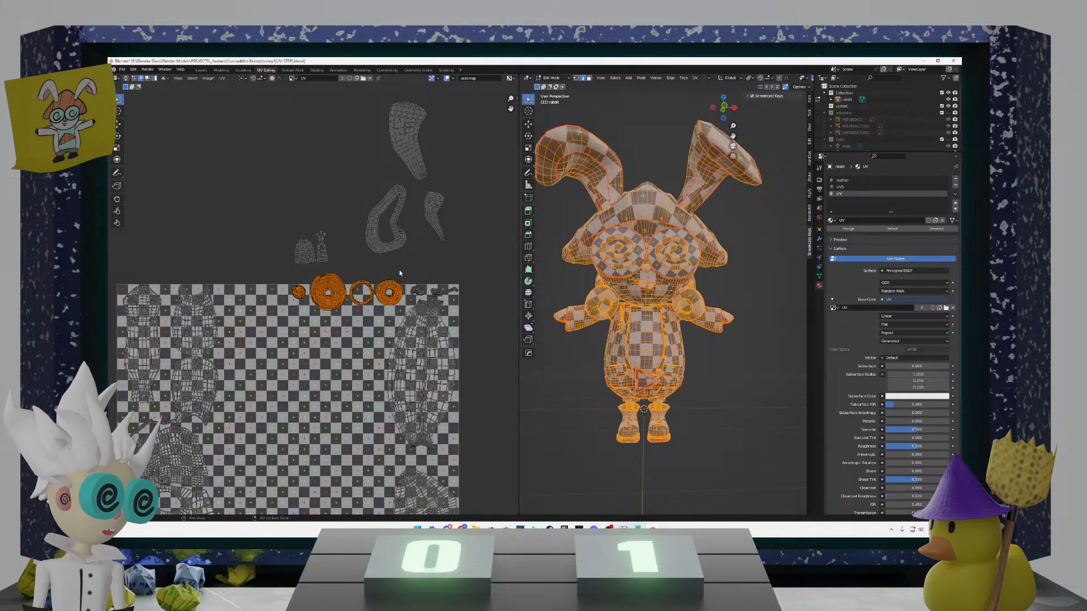
key("g")
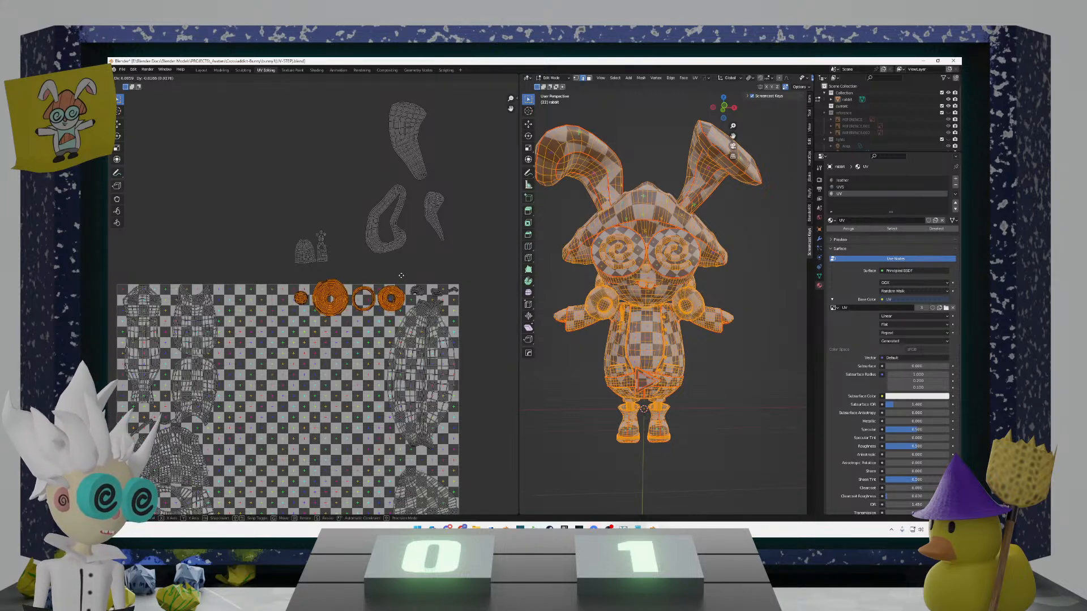
left_click(401, 274)
left_click(340, 315)
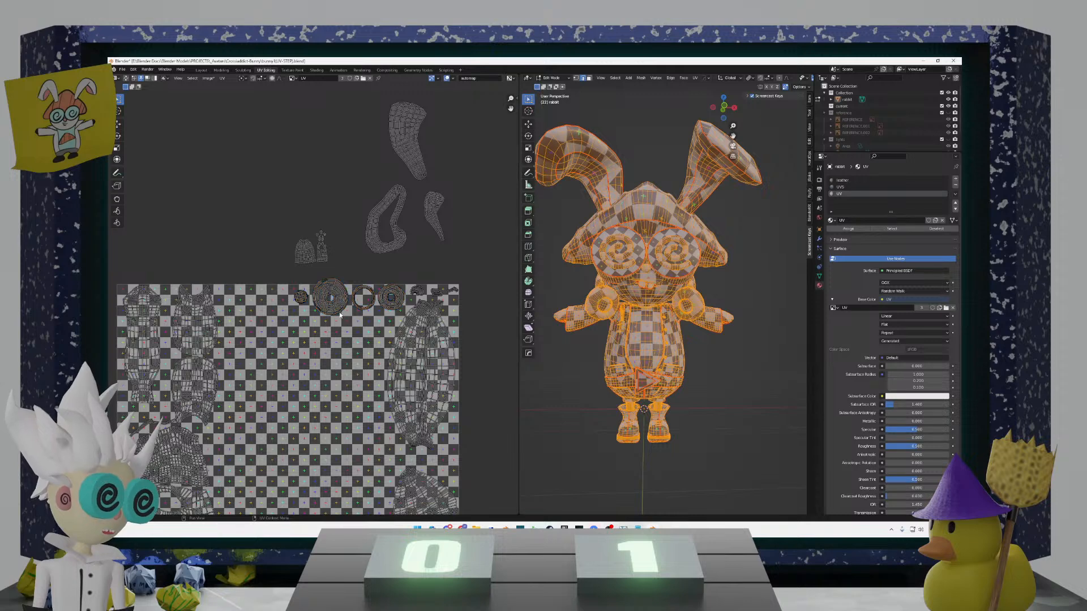
Step: Shift the largest disc island down until it lies fully inside the UV square's top edge, then deselect it
key("l")
key("g")
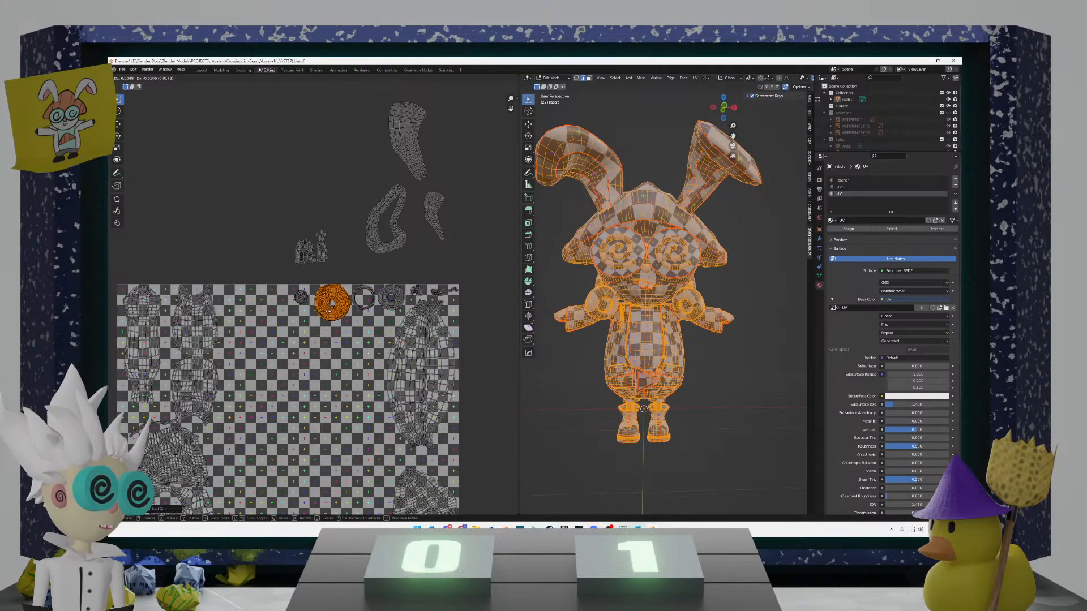
left_click(328, 310)
left_click(331, 326)
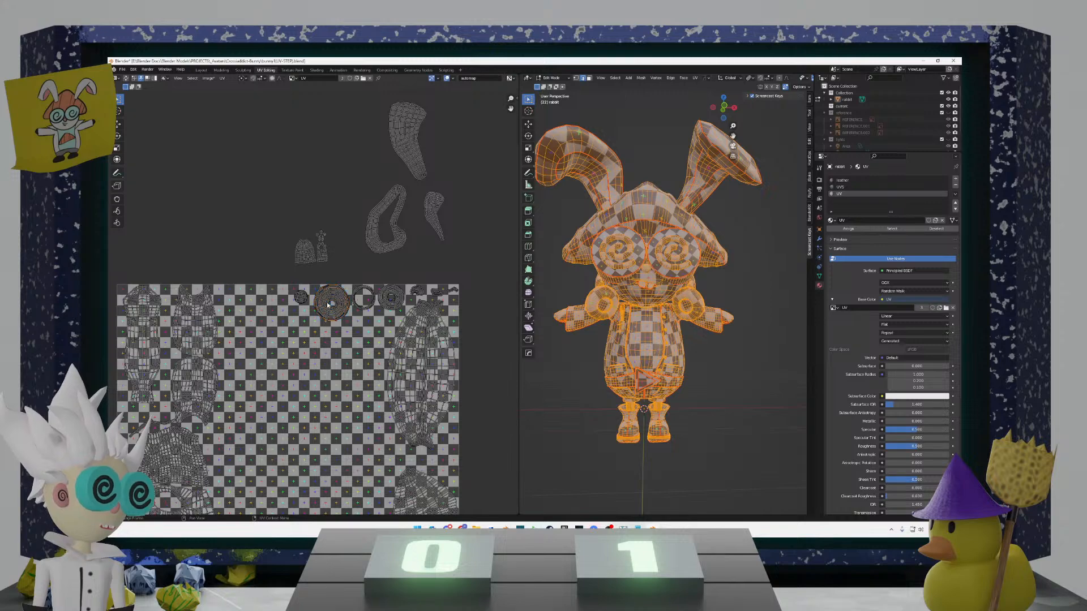
Step: Examine the disc island's fit up close and survey the remaining islands lying outside the UV square
scroll(313, 302, "up", 5)
scroll(365, 293, "up", 2)
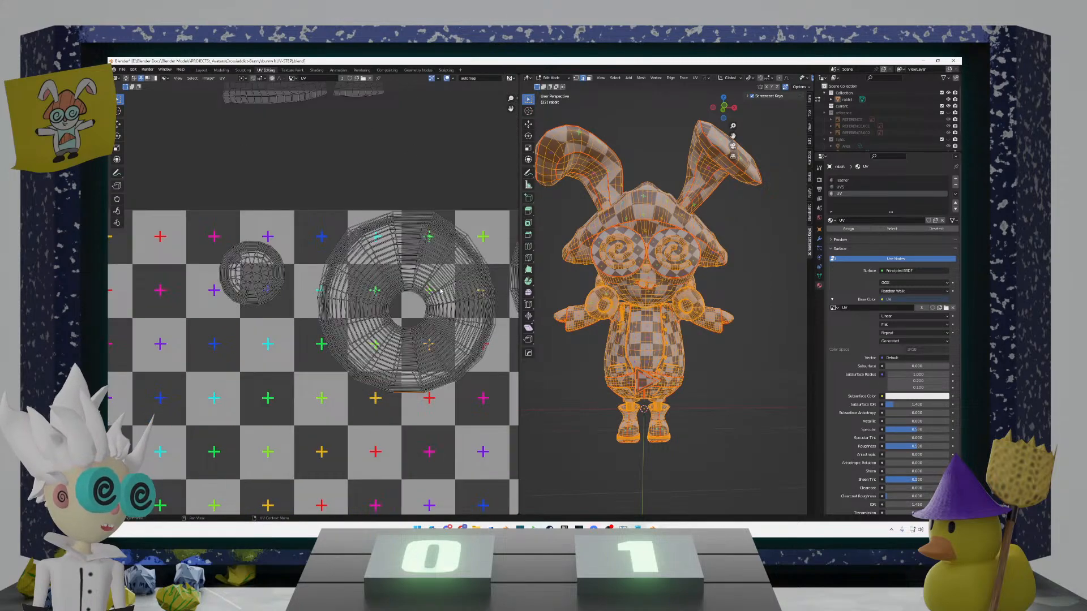
scroll(361, 290, "down", 10)
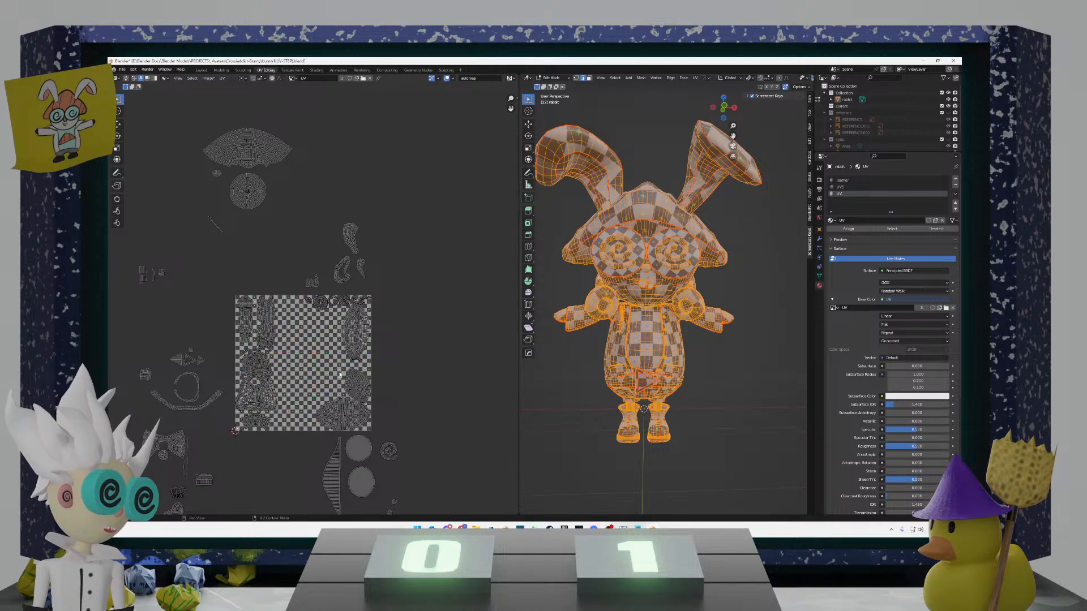
middle_click_drag(283, 432, 333, 360)
scroll(255, 455, "up", 2)
middle_click_drag(243, 465, 315, 403)
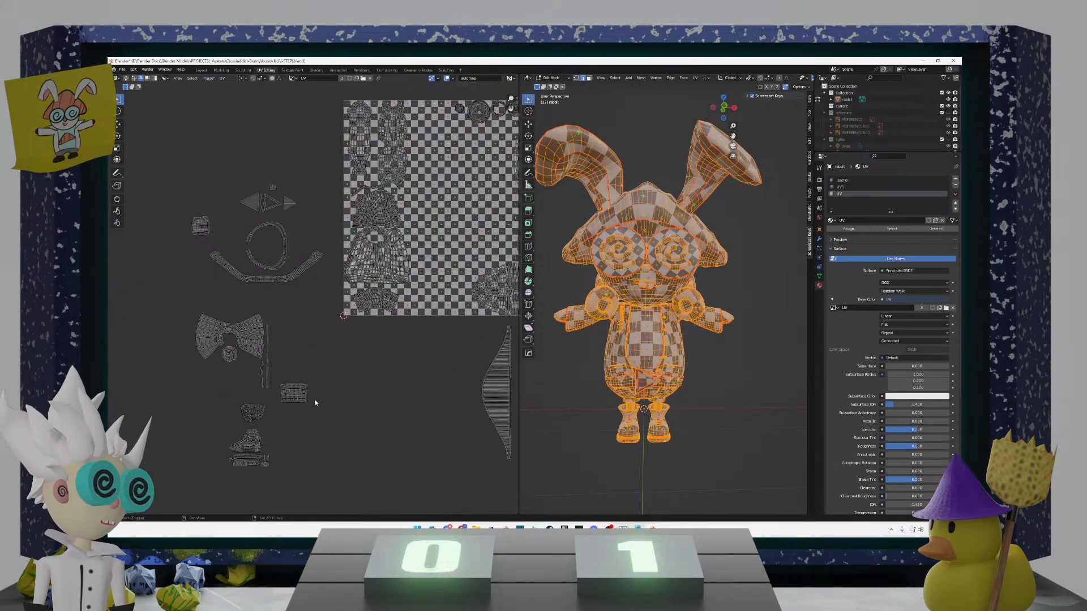
left_click_drag(287, 493, 205, 405)
middle_click_drag(400, 400, 288, 413)
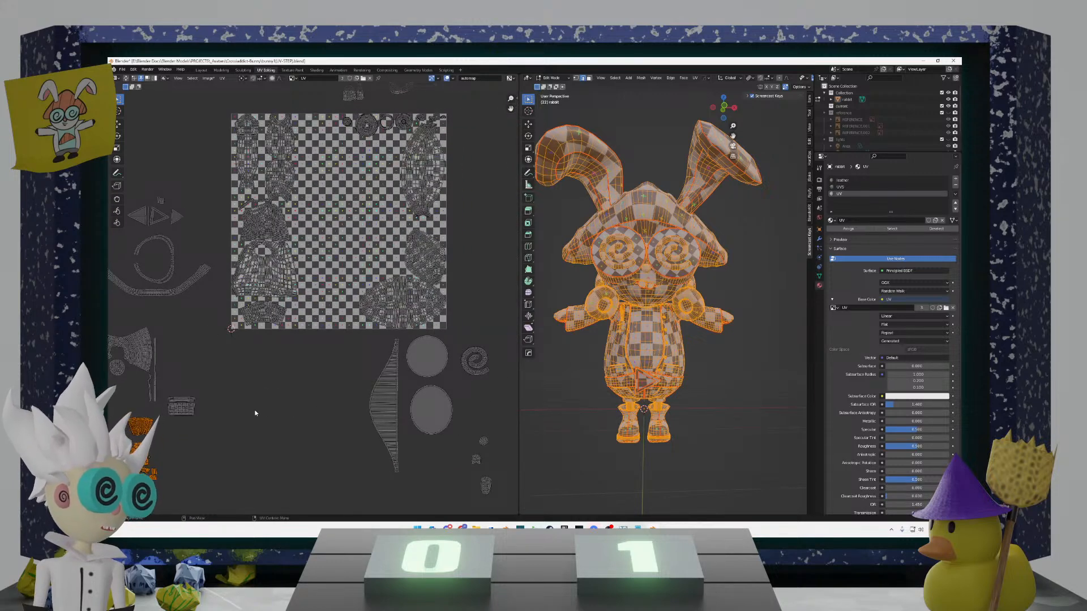
scroll(286, 411, "down", 5)
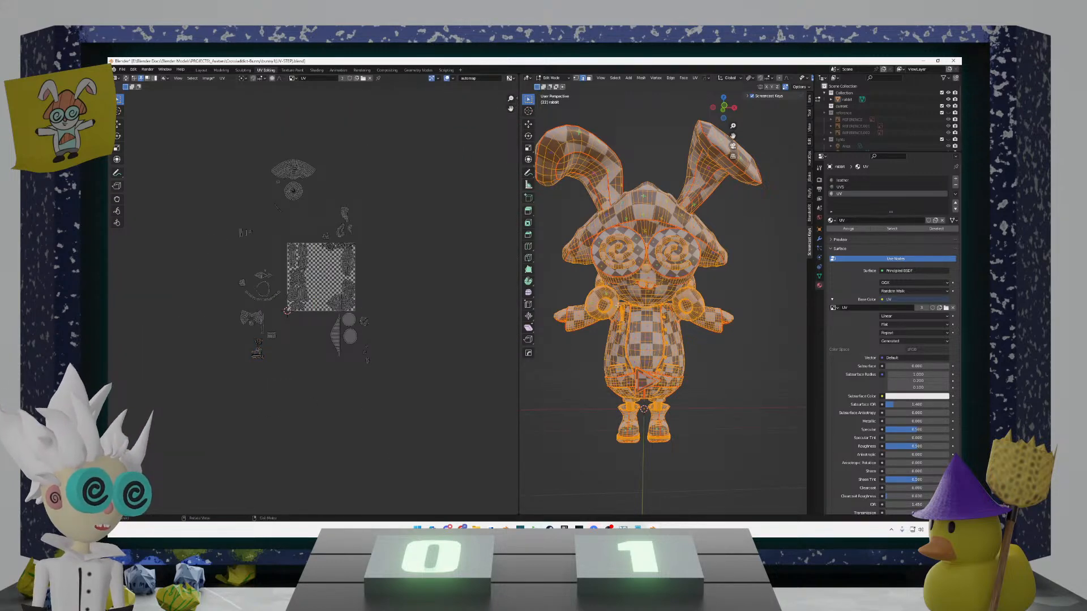
scroll(401, 232, "up", 6)
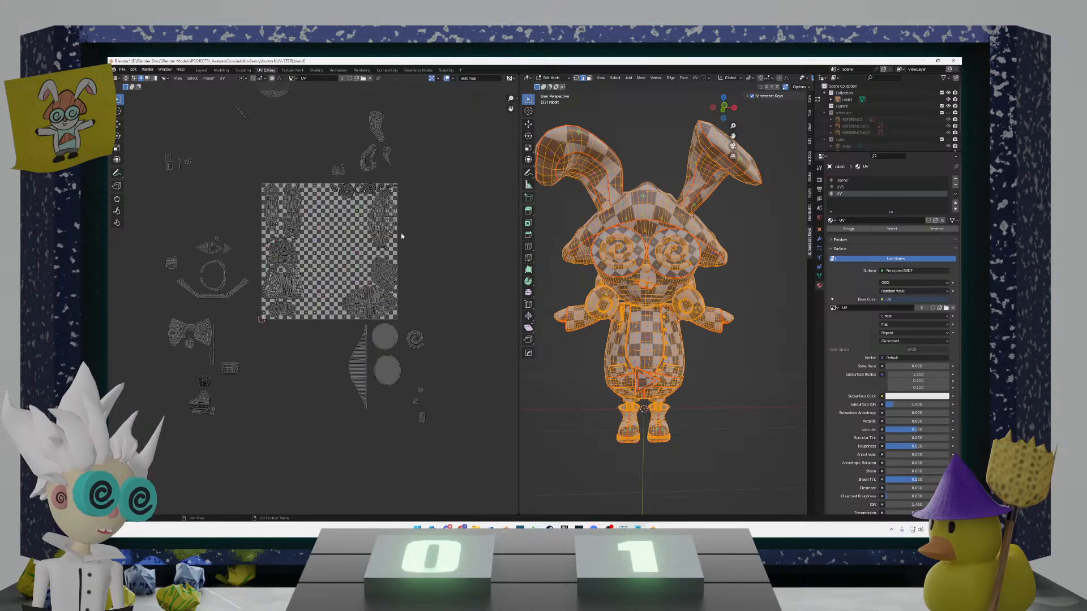
Step: Select the three curved islands above the UV square, move them into its empty middle area and deselect them
middle_click_drag(390, 164, 344, 321)
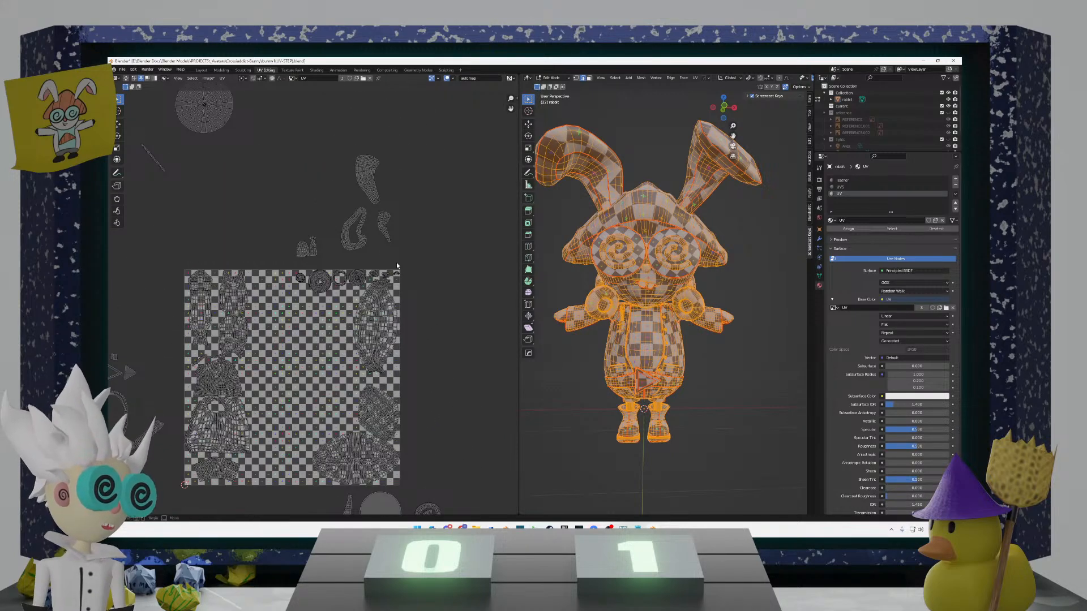
left_click_drag(396, 264, 326, 135)
key("g")
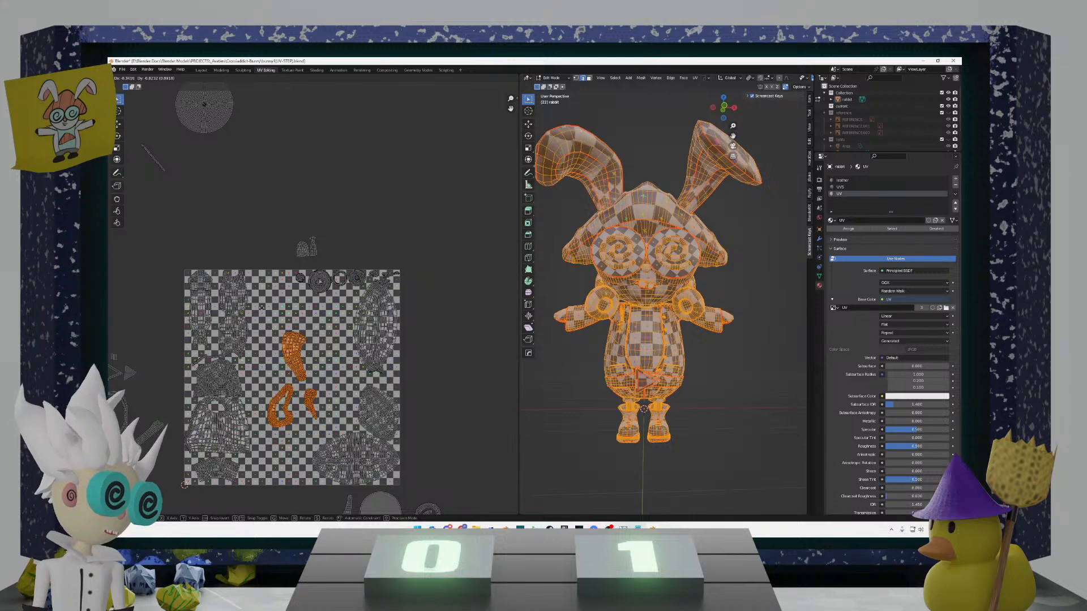
left_click(297, 391)
key("alt+a")
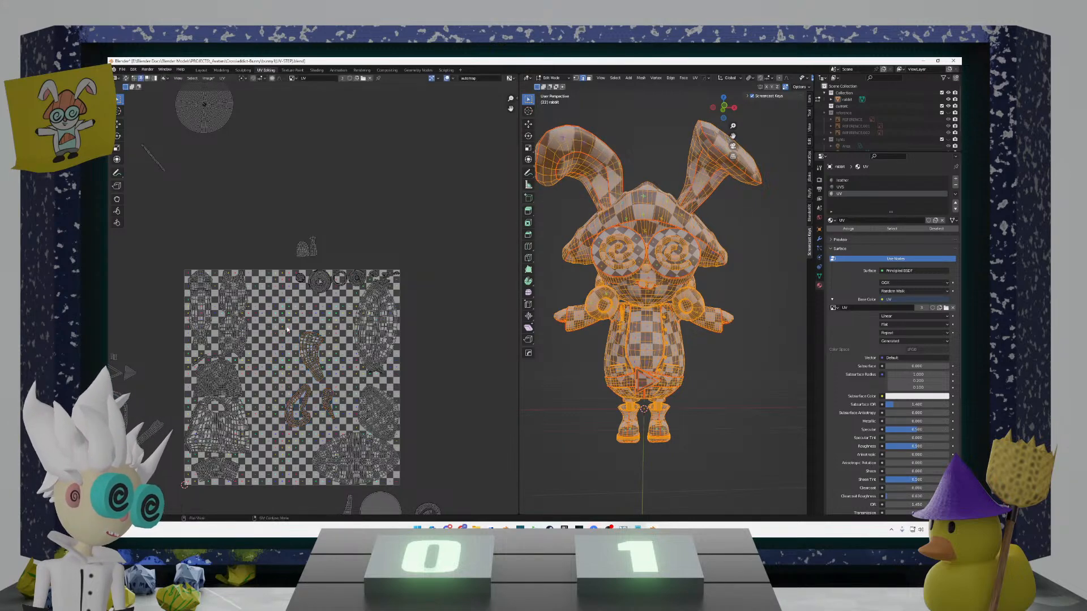
Step: Move the solid curved horn-shaped island up against the UV square's top edge, directly beside the row of round islands
scroll(295, 376, "up", 3)
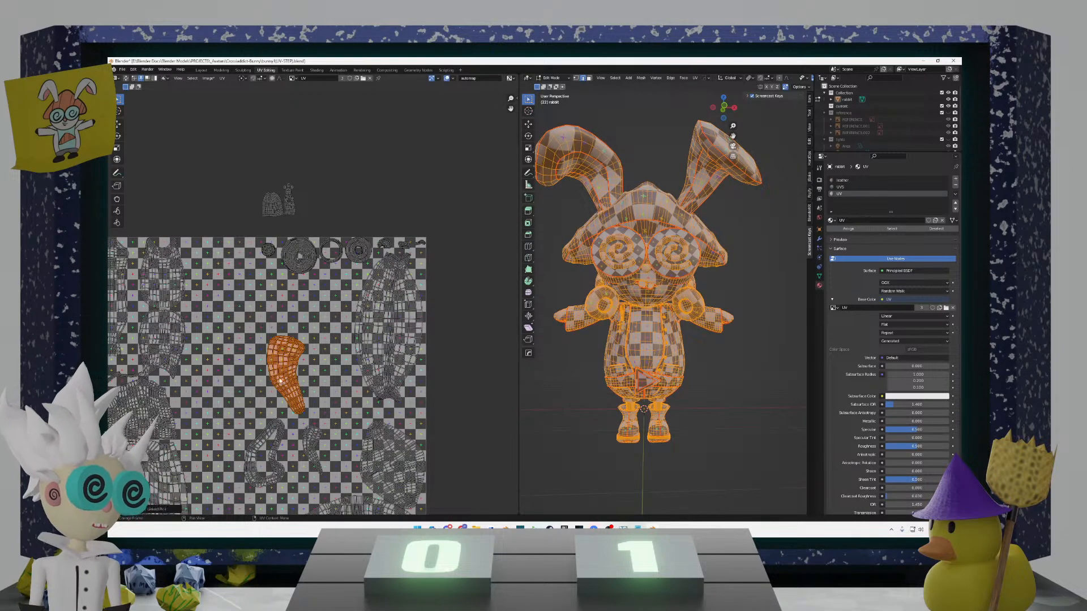
key("h")
key("ctrl+z")
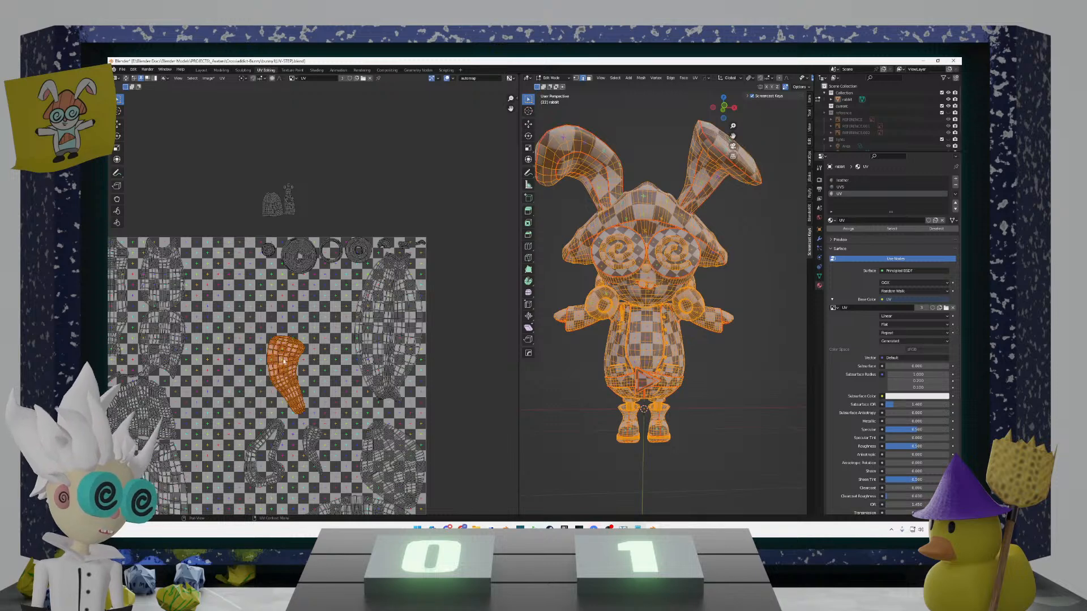
key("g")
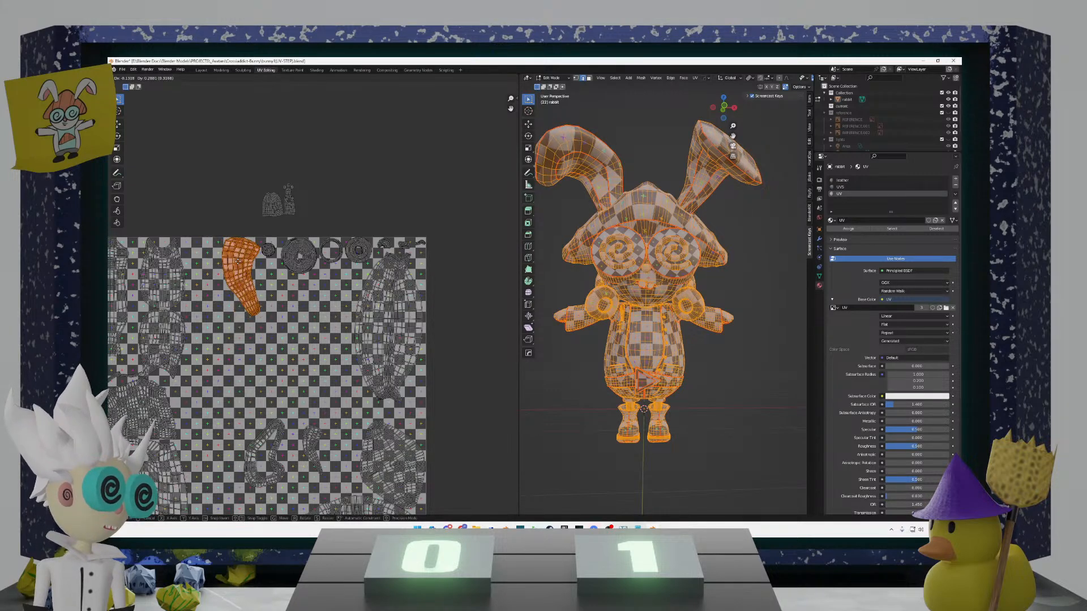
left_click(241, 295)
Step: Select the curved loop-shaped island and move it beside the horn-shaped island near the UV square's top edge
middle_click_drag(283, 487, 284, 460)
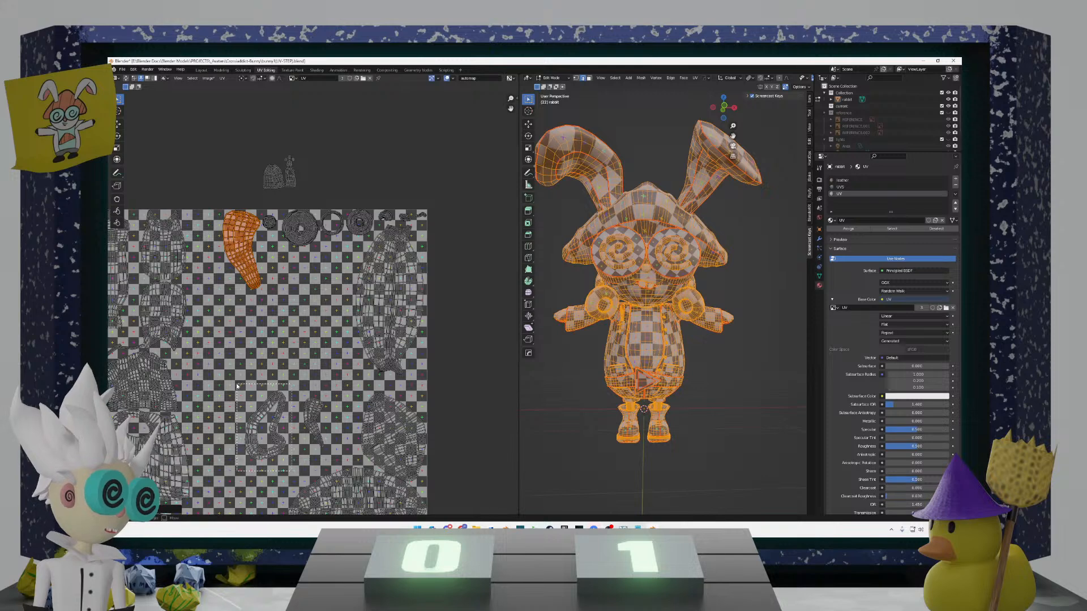
left_click(252, 433)
key("l")
key("g")
left_click(174, 204)
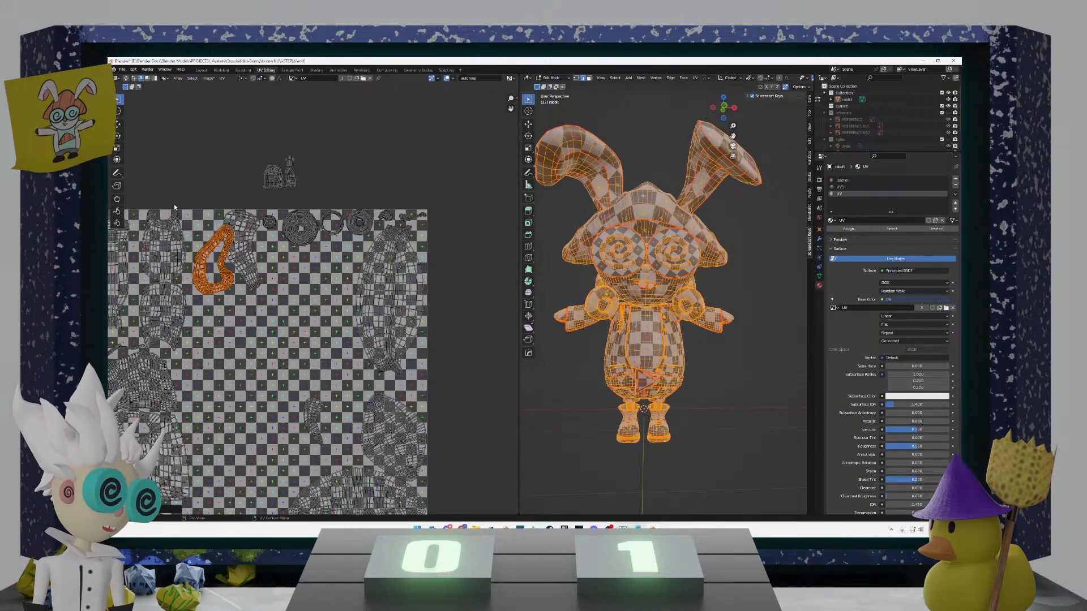
Step: Flip the loop-shaped island by scaling it by -1 along X and by -1 along Y
type("s-1x")
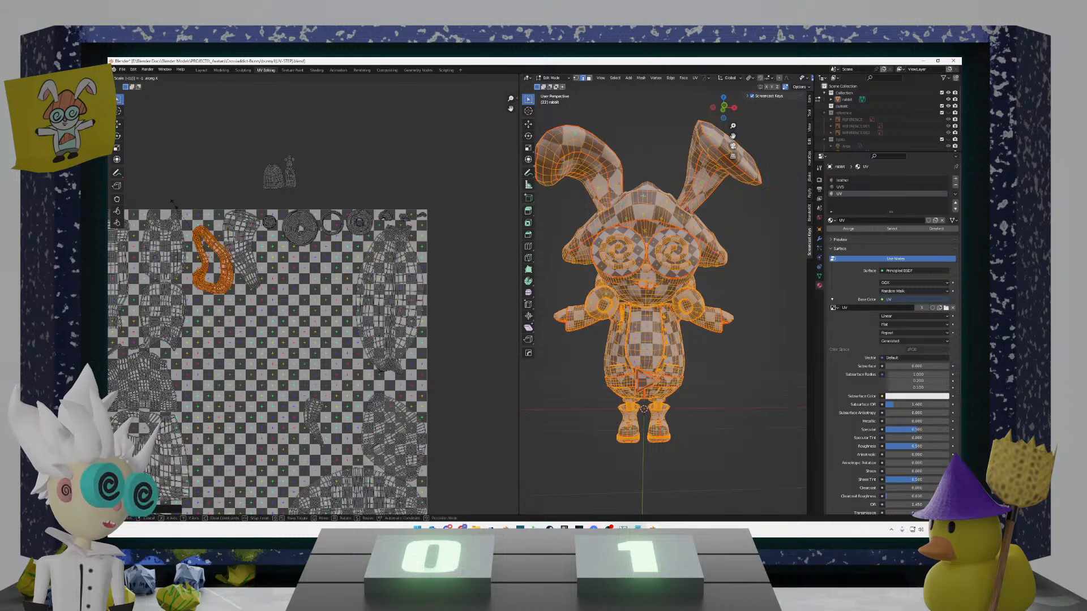
key("Return")
type("s-1y")
key("Return")
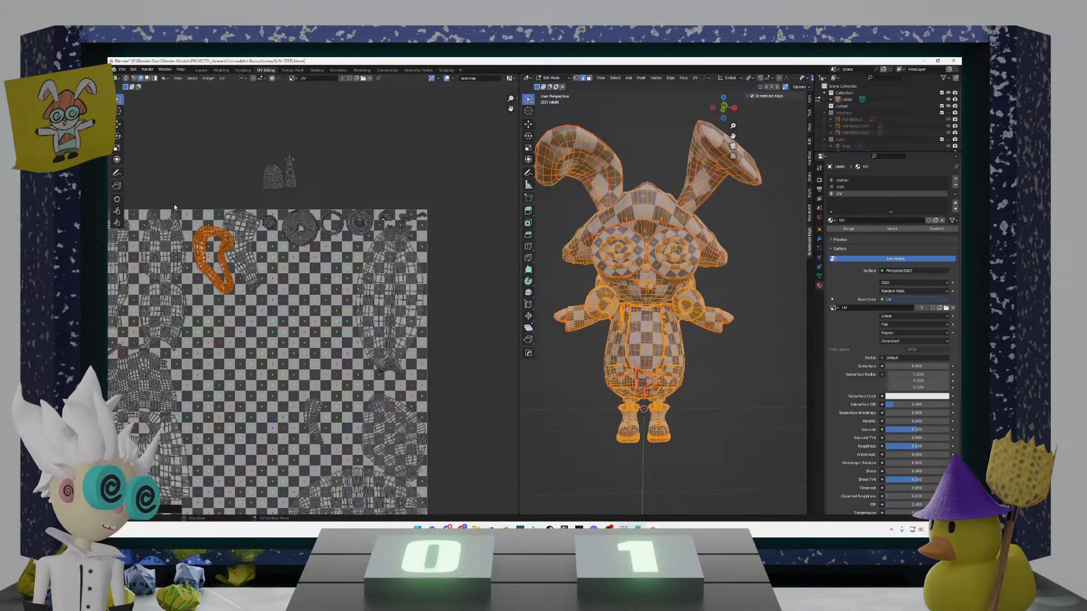
Step: Tilt the loop-shaped island slightly and fit it snugly beside the horn-shaped island against the UV square's top edge
key("g")
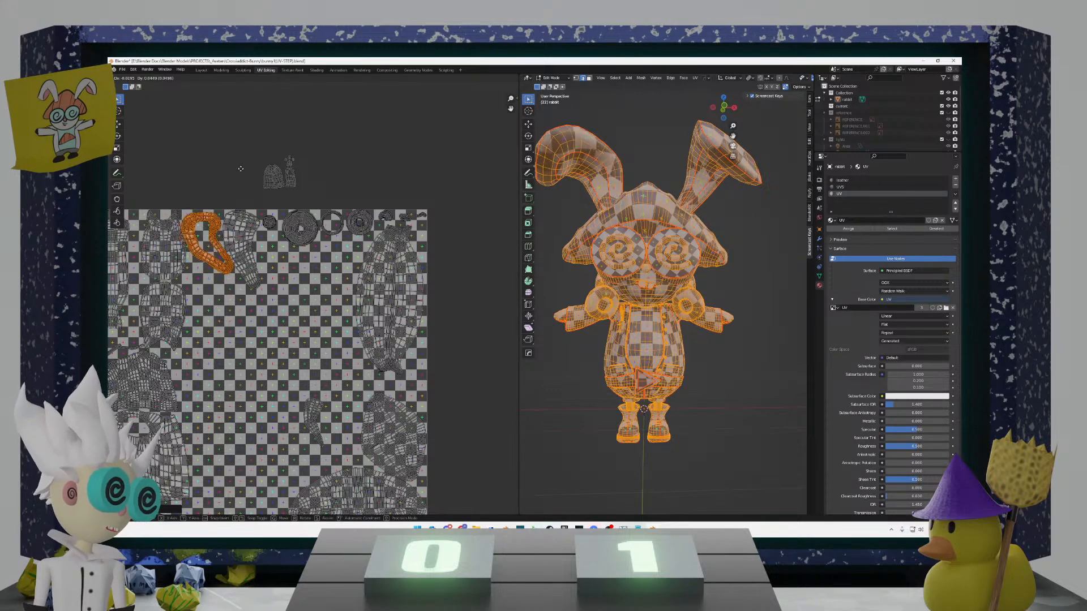
left_click(241, 168)
scroll(211, 233, "up", 3)
middle_click_drag(211, 233, 230, 250)
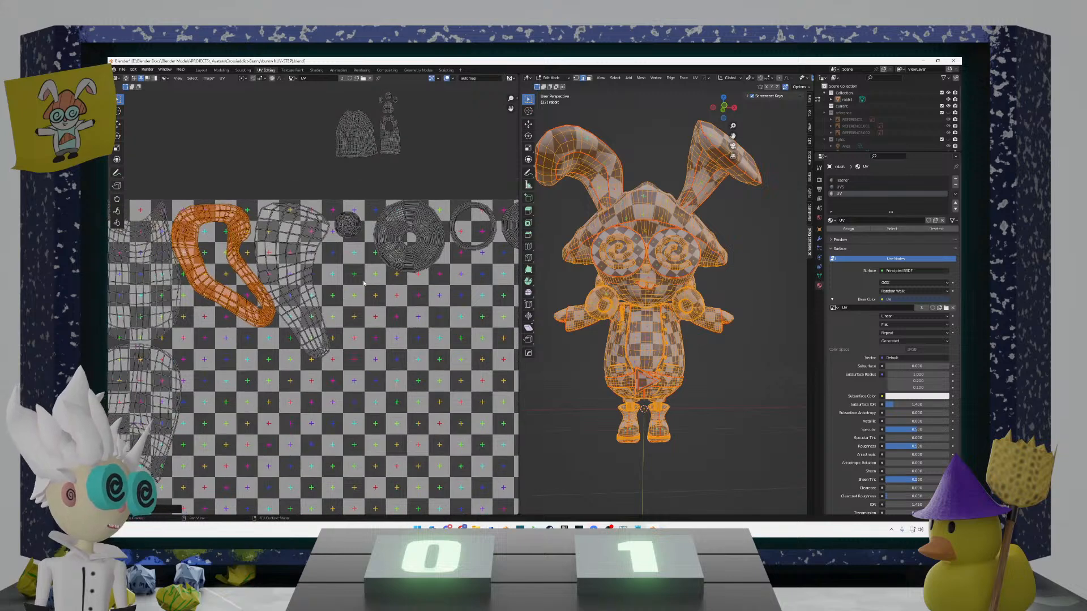
Step: Try to nestle the loop-shaped island against the horn-shaped island by shifting it down from the top edge and adjusting its tilt
key("r")
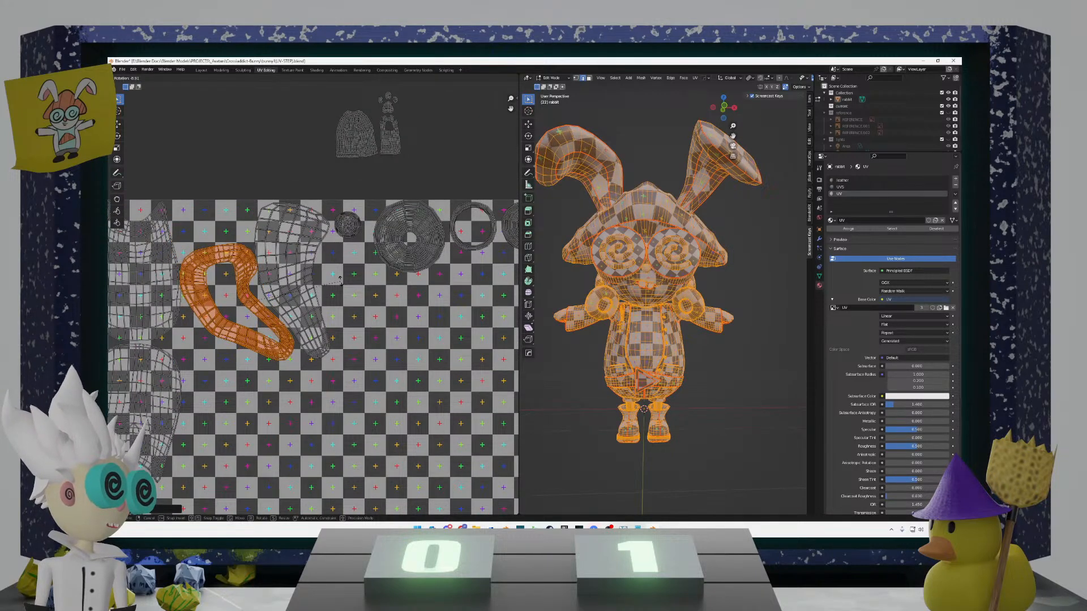
left_click(339, 288)
key("g")
left_click(341, 291)
key("r")
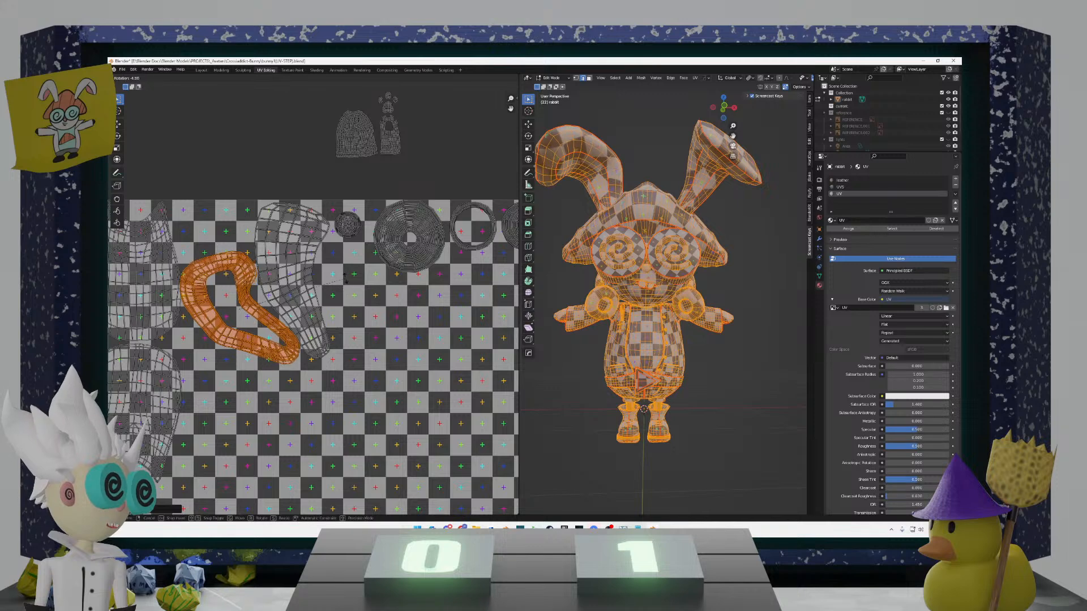
left_click(345, 280)
key("g")
left_click(344, 289)
Step: Try rotating the loop-shaped island until its narrow end points up alongside the horn-shaped island
key("r")
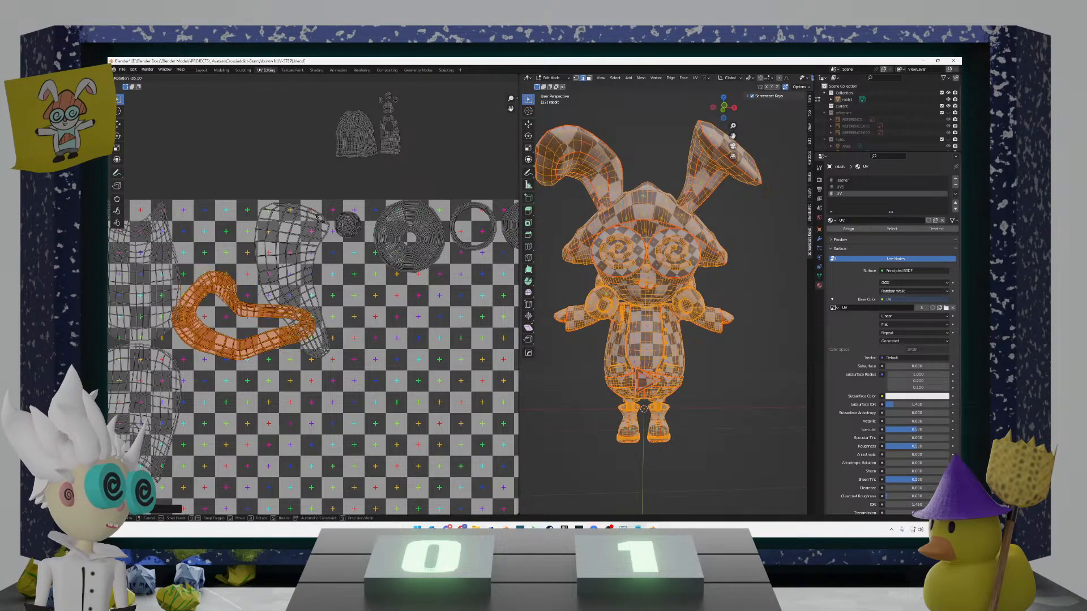
left_click(343, 284)
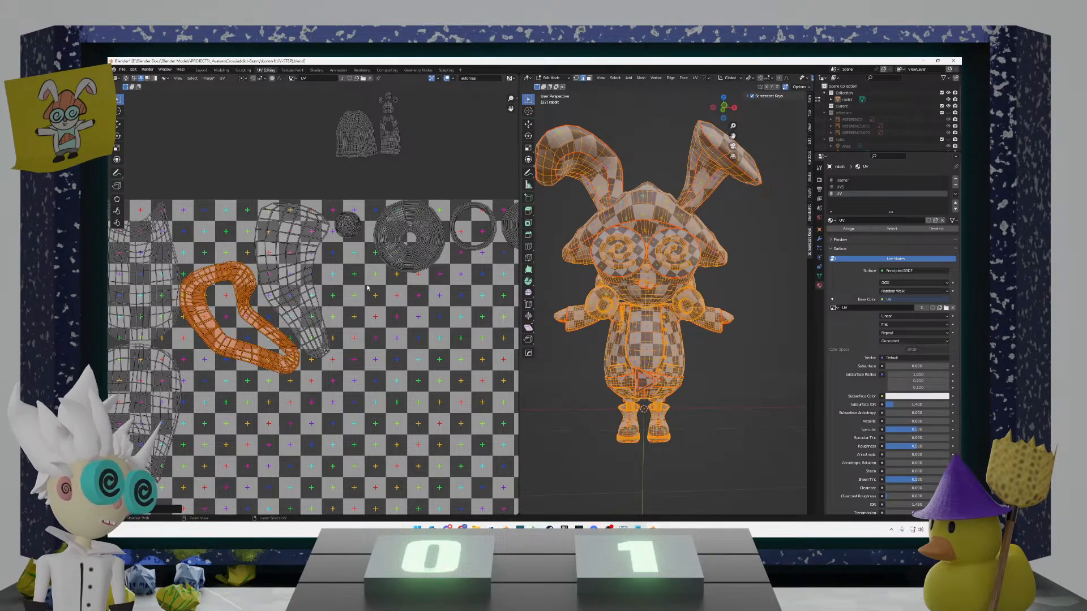
key("r")
left_click(344, 272)
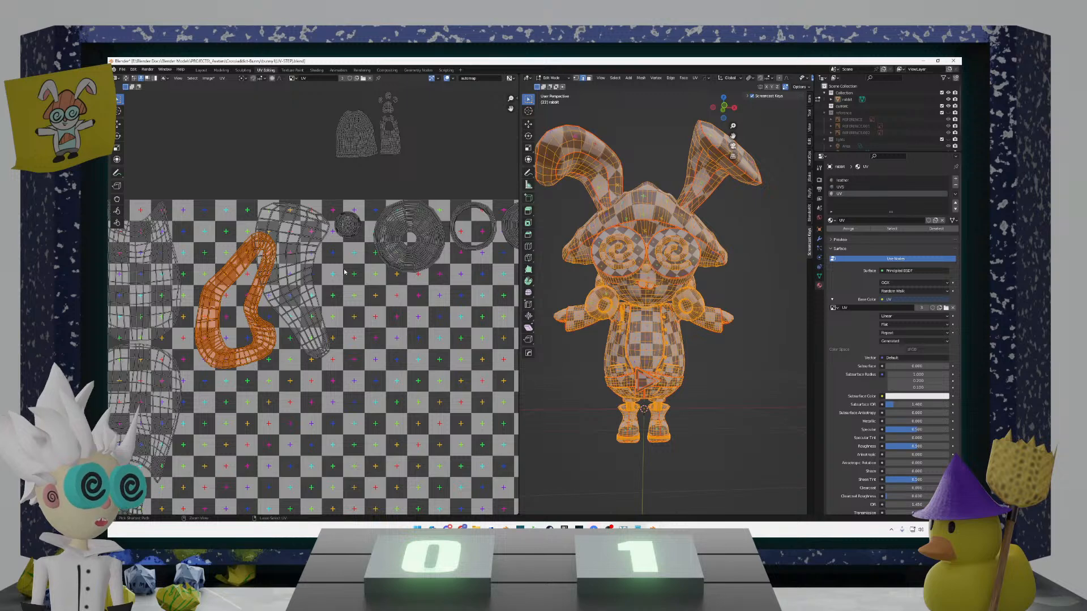
Step: Rotate the loop-shaped island by 180 degrees and move it across the horn-shaped island to just below the large round island
type("r180")
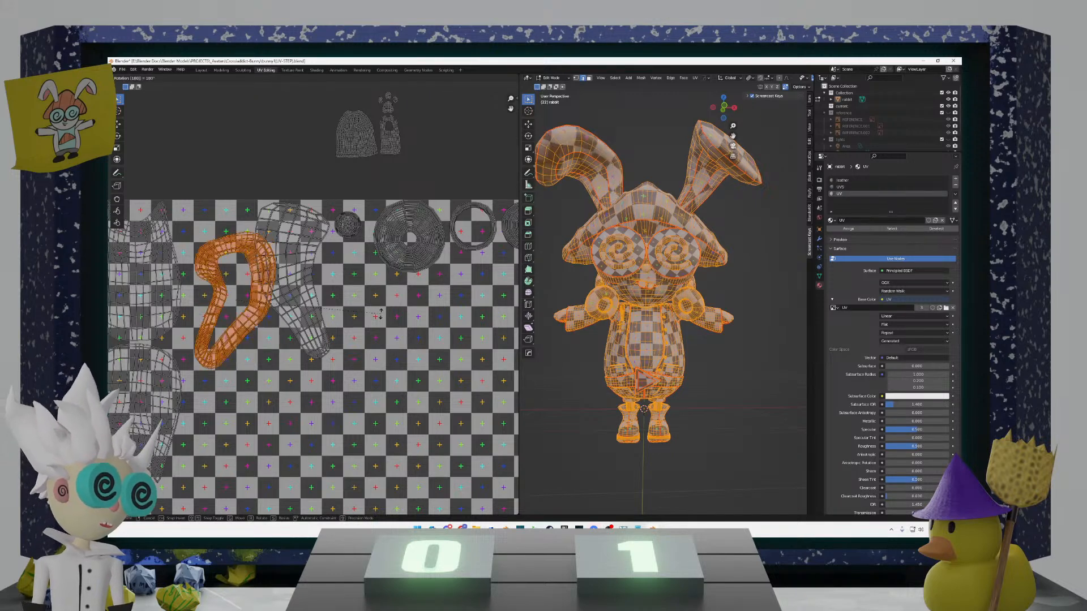
key("Return")
key("g")
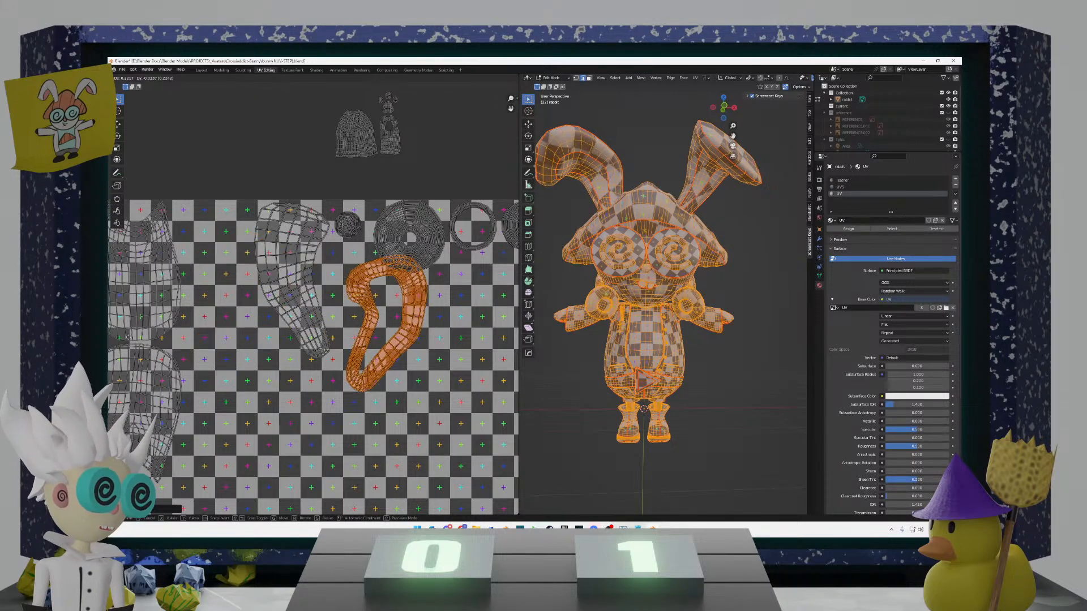
left_click(116, 333)
key("r")
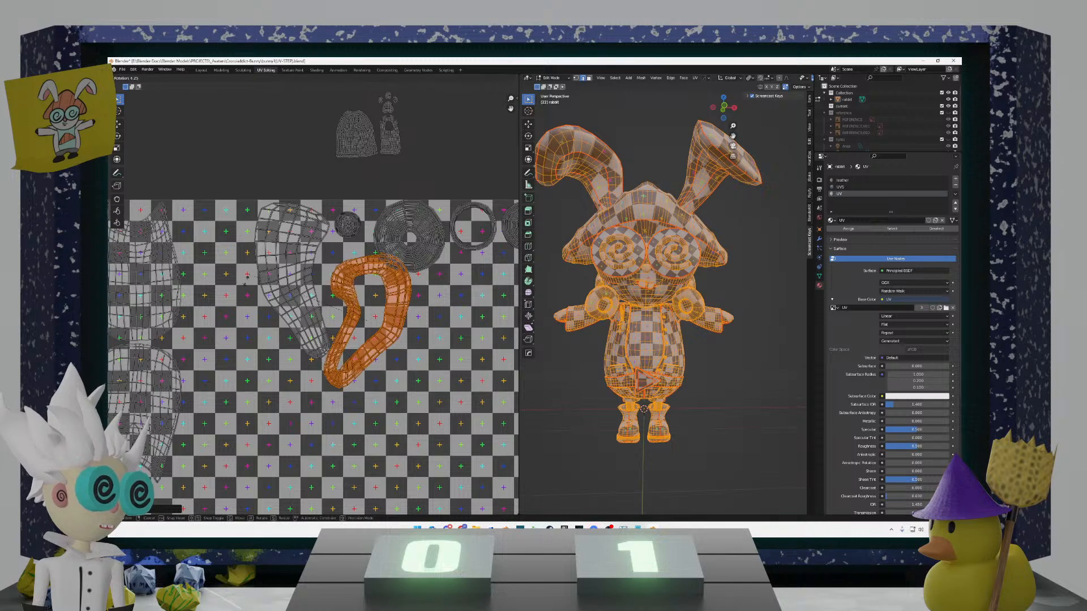
right_click(236, 326)
right_click(236, 326)
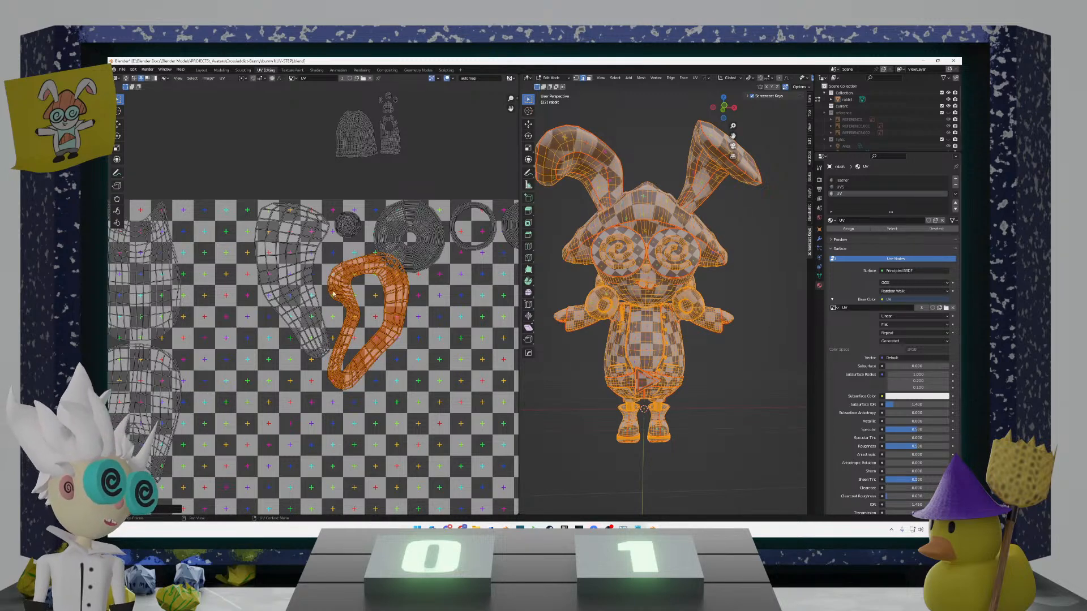
Step: Mirror the loop-shaped island by scaling it -1 along X, and turn it narrow end up to fit against the horn-shaped island
type("sx-1")
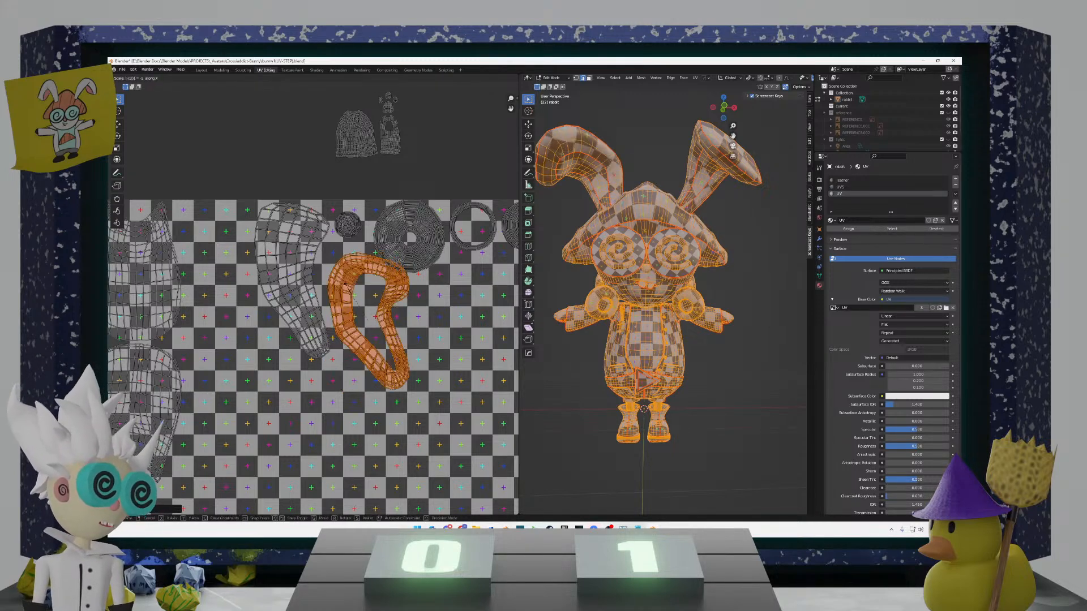
key("Return")
key("r")
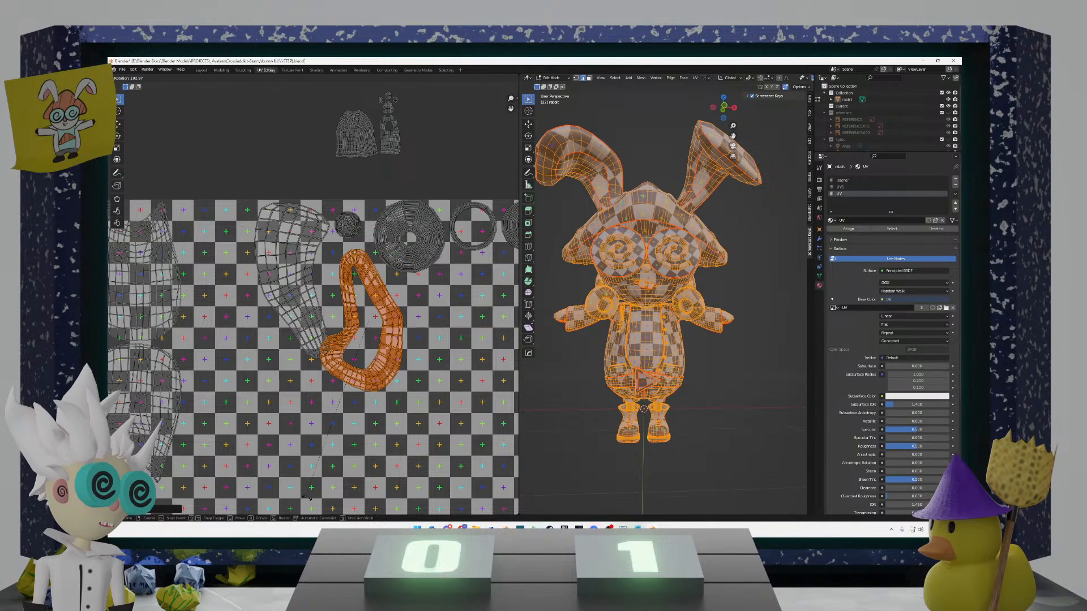
left_click(374, 490)
key("g")
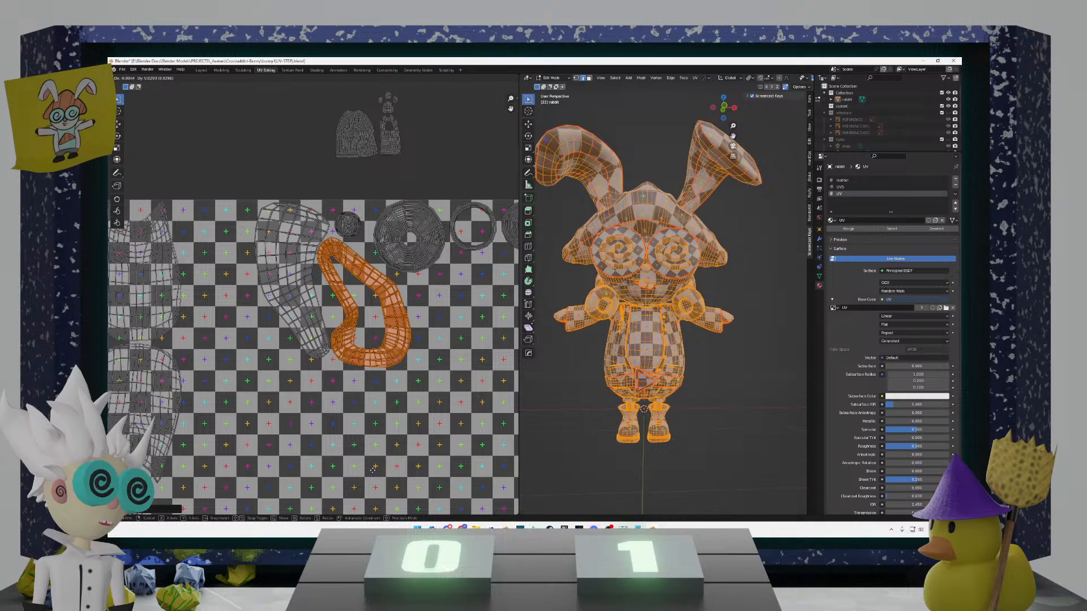
left_click(373, 474)
Step: Select the small horn-shaped island in the UV square's lower middle and move it up near the large horn-shaped and loop-shaped islands
scroll(373, 473, "up", 3)
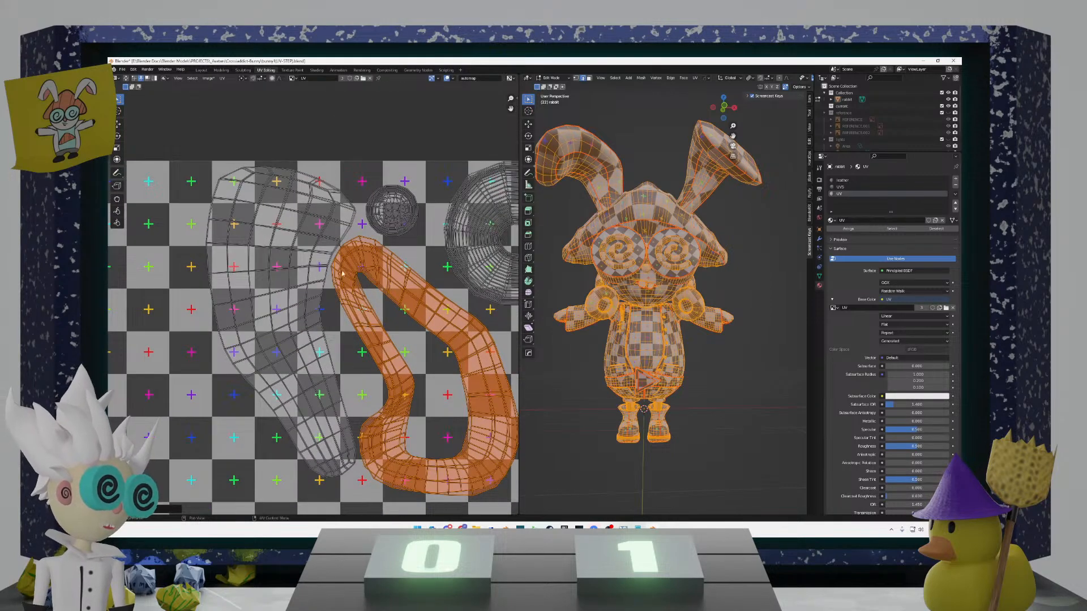
scroll(336, 247, "down", 5)
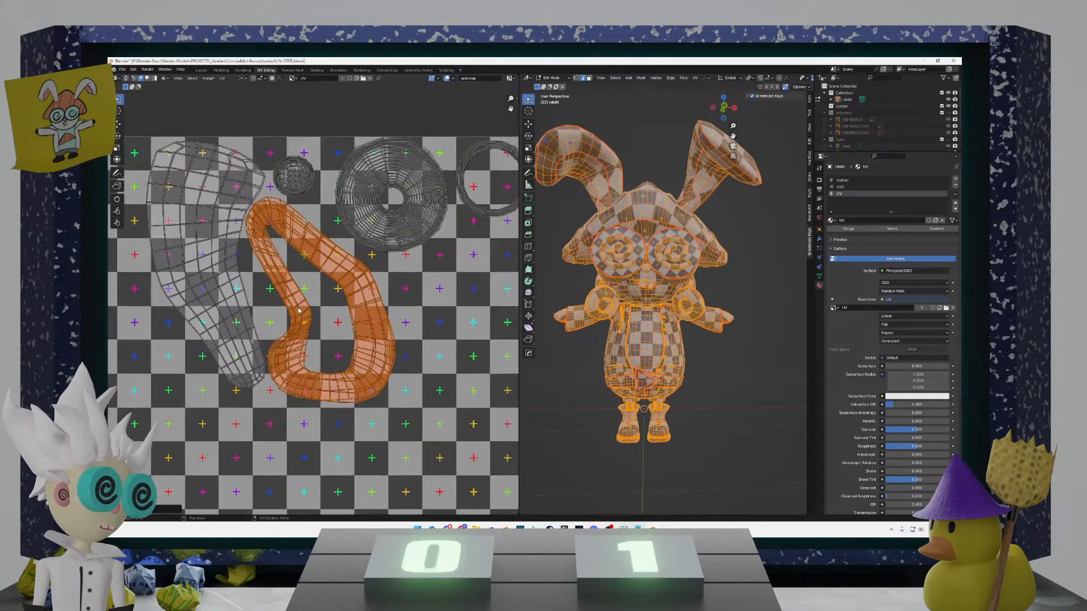
scroll(292, 344, "down", 4)
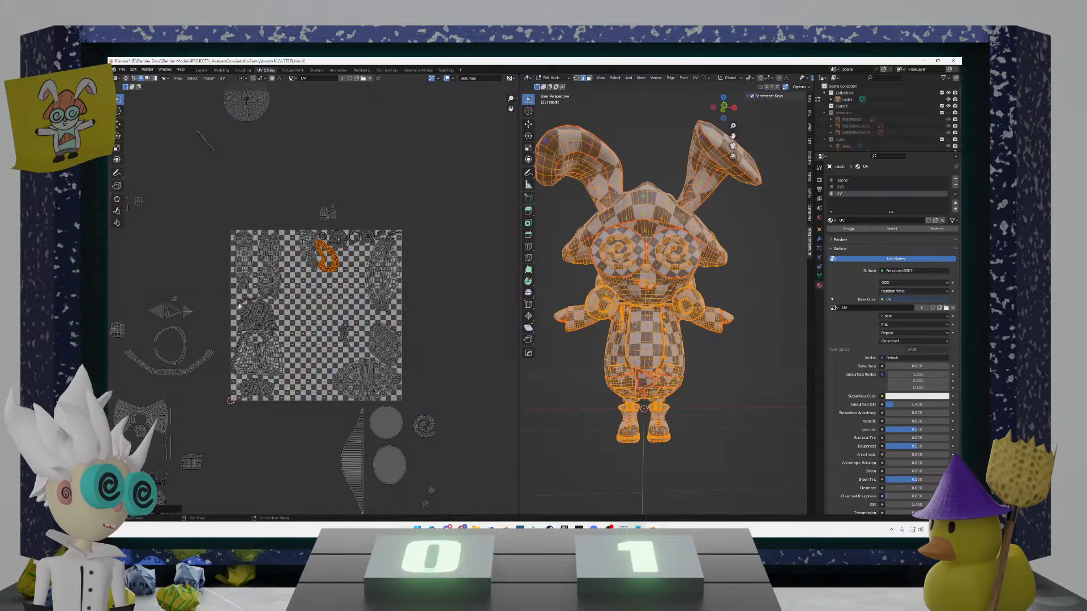
scroll(318, 279, "up", 3)
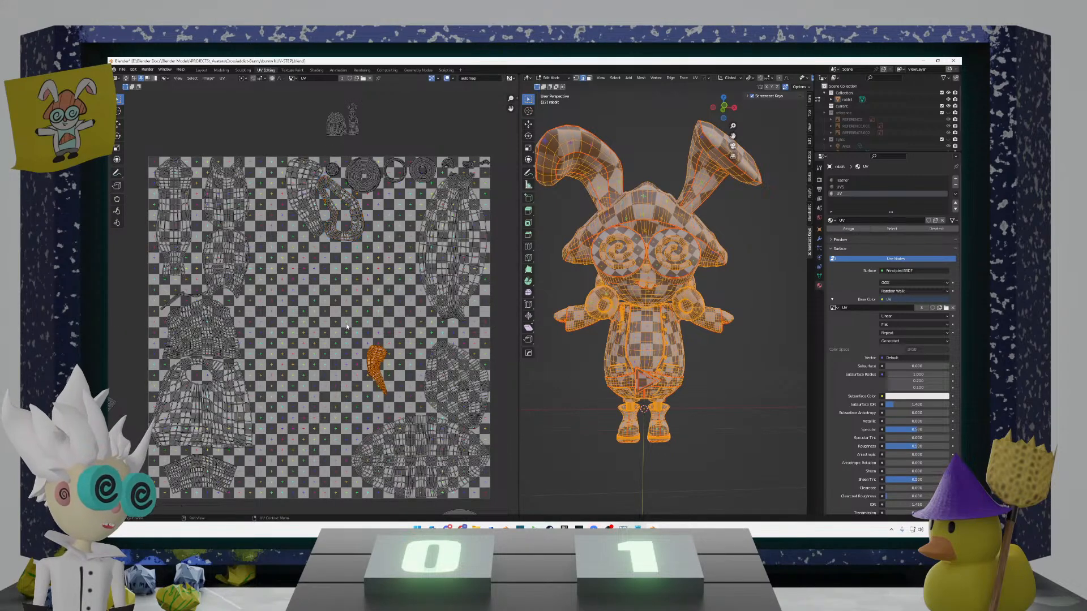
key("g")
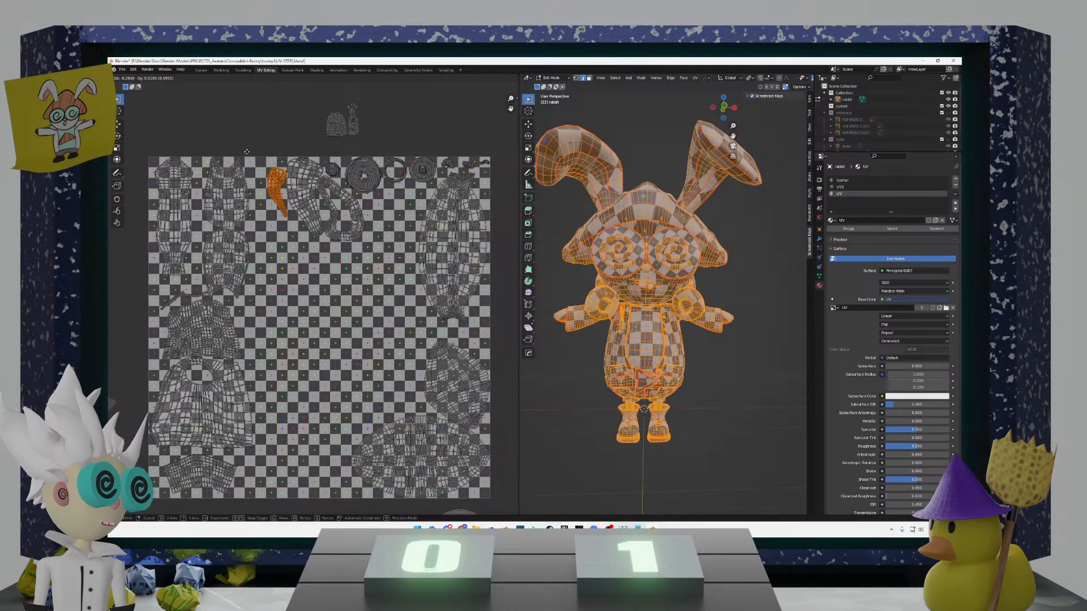
left_click(247, 152)
scroll(339, 159, "up", 2)
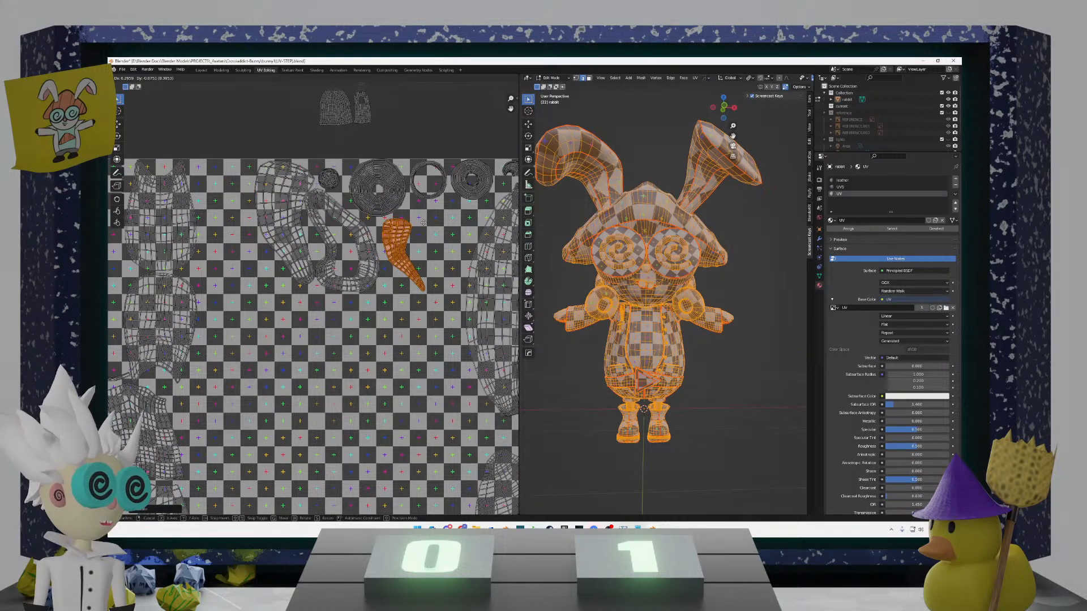
Step: Place the tapered horn-shaped UV island beside the curved strip island, rotated so its narrow tip points up
left_click(413, 225)
key("r")
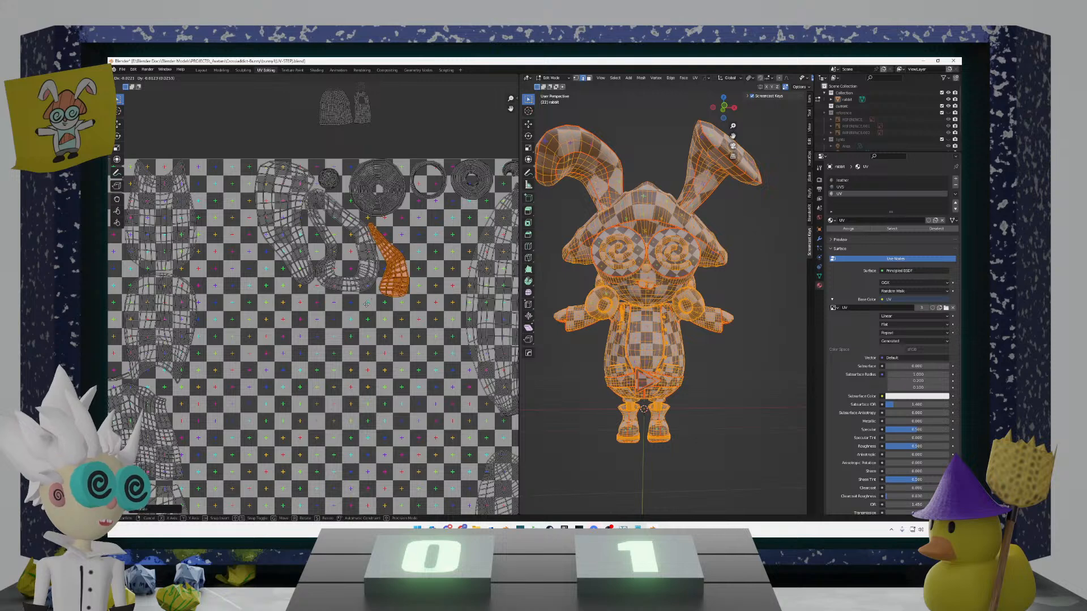
left_click(363, 308)
key("g")
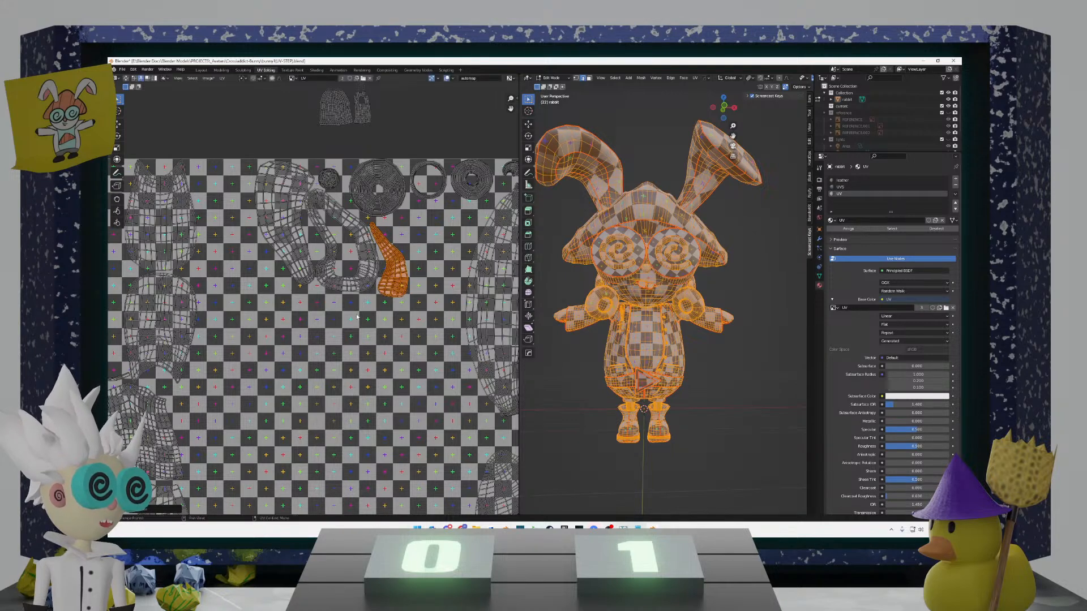
key("r")
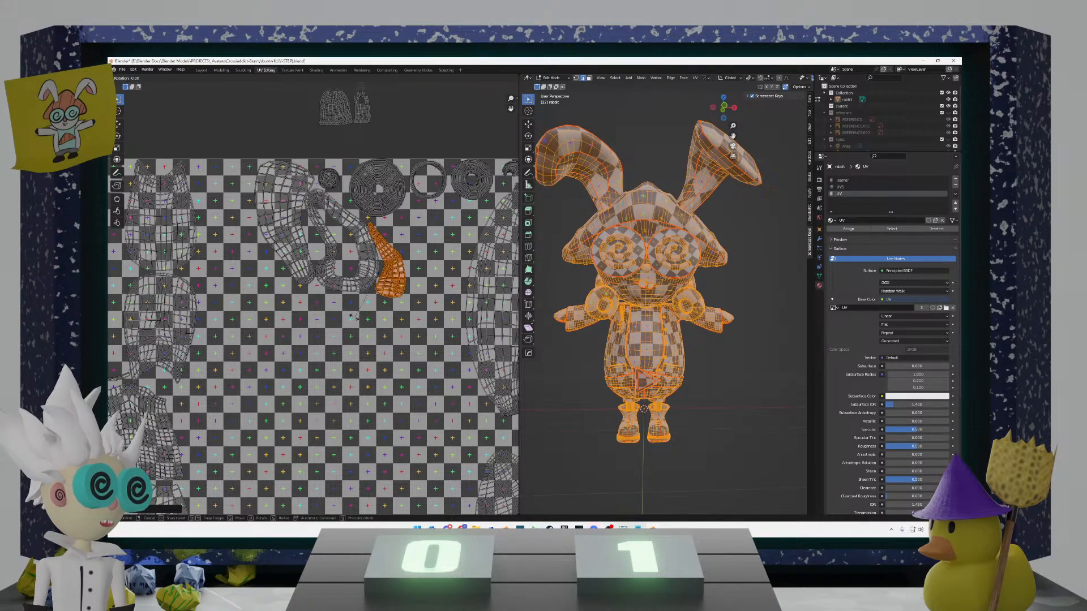
left_click(351, 318)
Step: Nudge the horn-shaped island snugly against the curved strip island and save the file
scroll(370, 280, "up", 3)
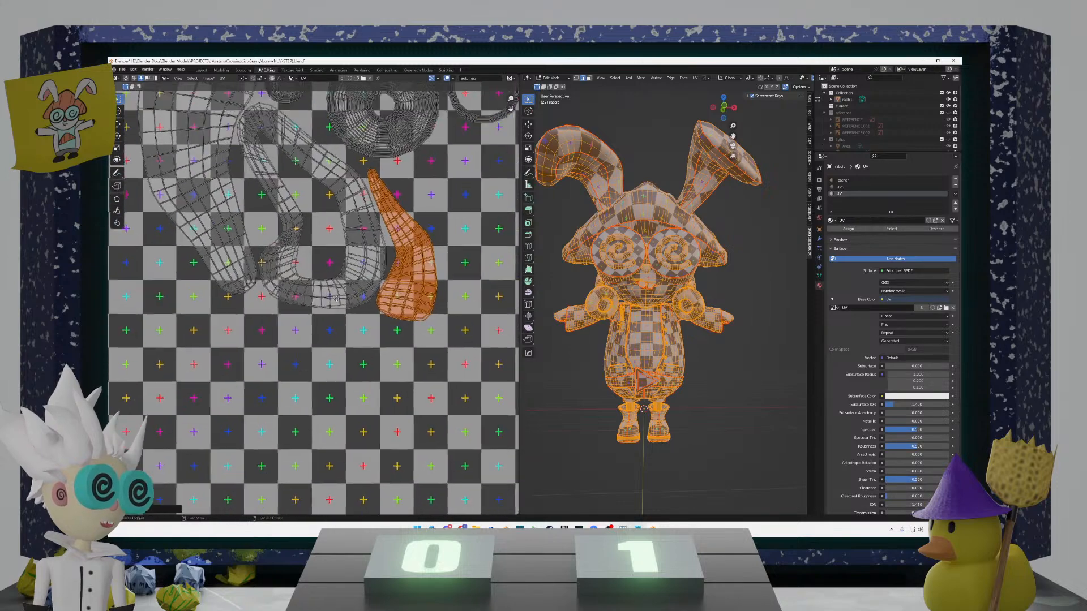
key("g")
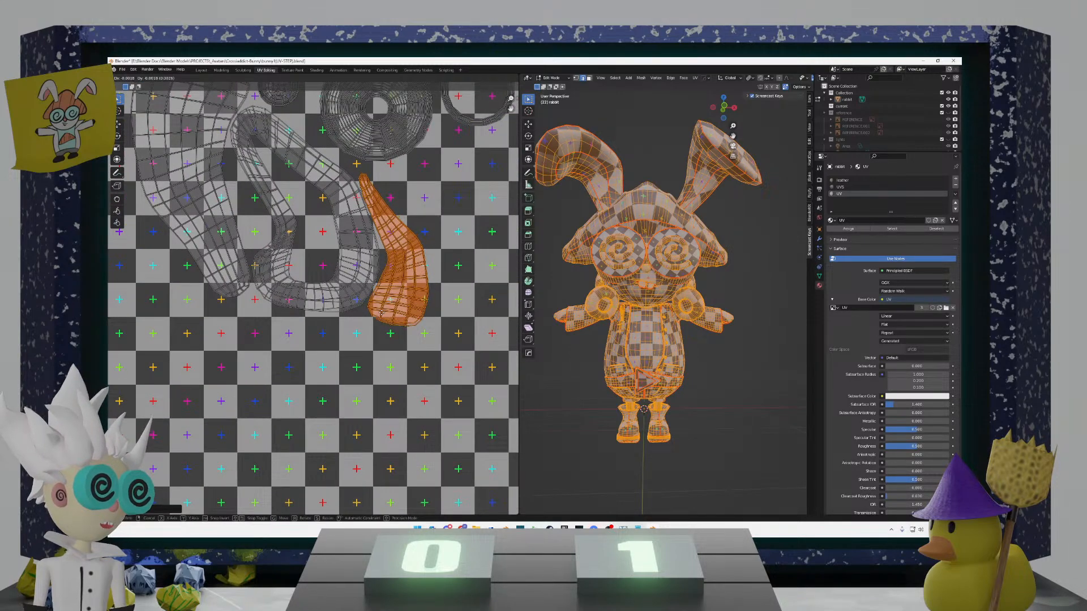
left_click(382, 311)
scroll(376, 312, "down", 6)
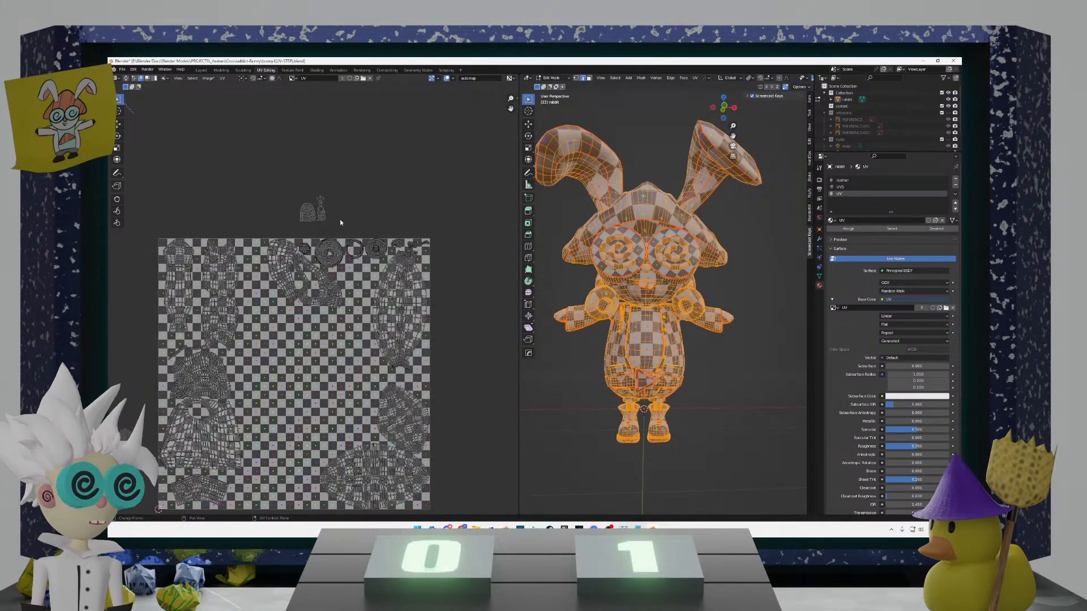
key("ctrl+s")
Step: Move the fan, disc, small oval and thin strip islands from above the UV square to its right side
scroll(338, 317, "down", 5)
middle_click_drag(337, 317, 358, 269)
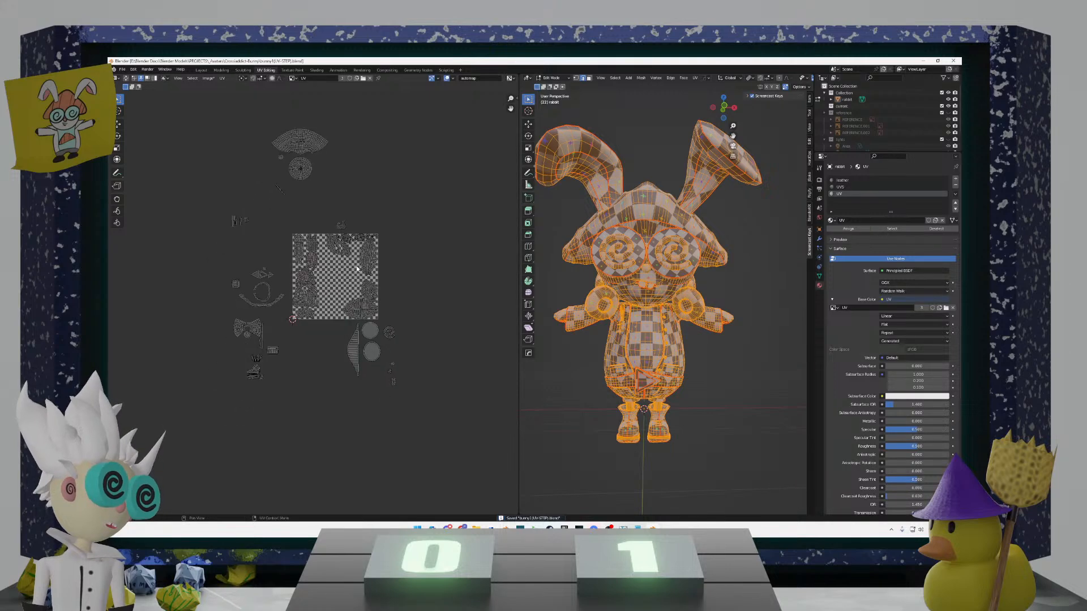
left_click_drag(264, 209, 353, 114)
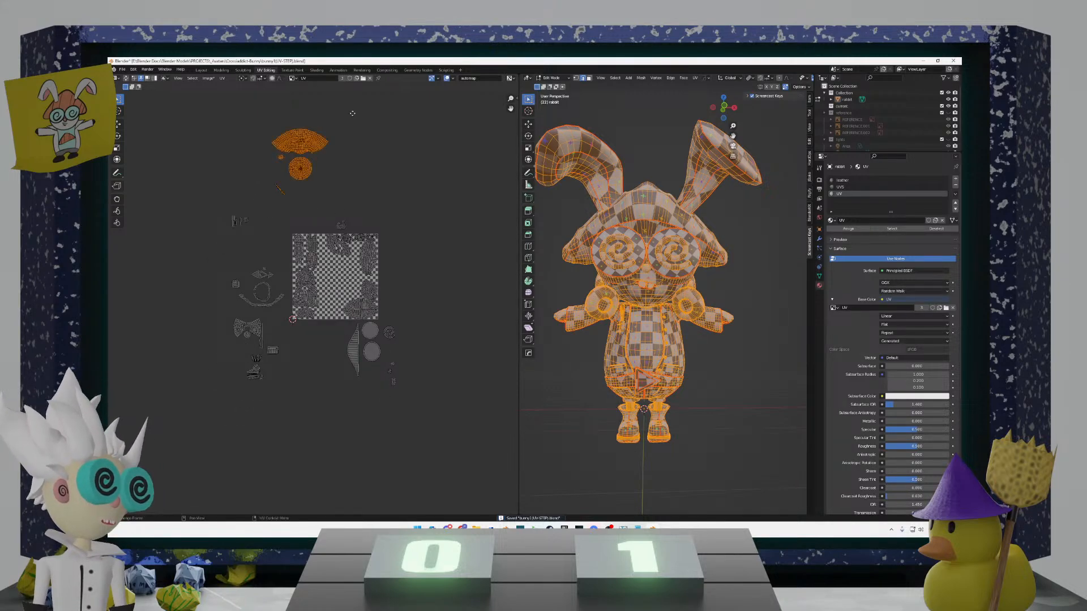
key("g")
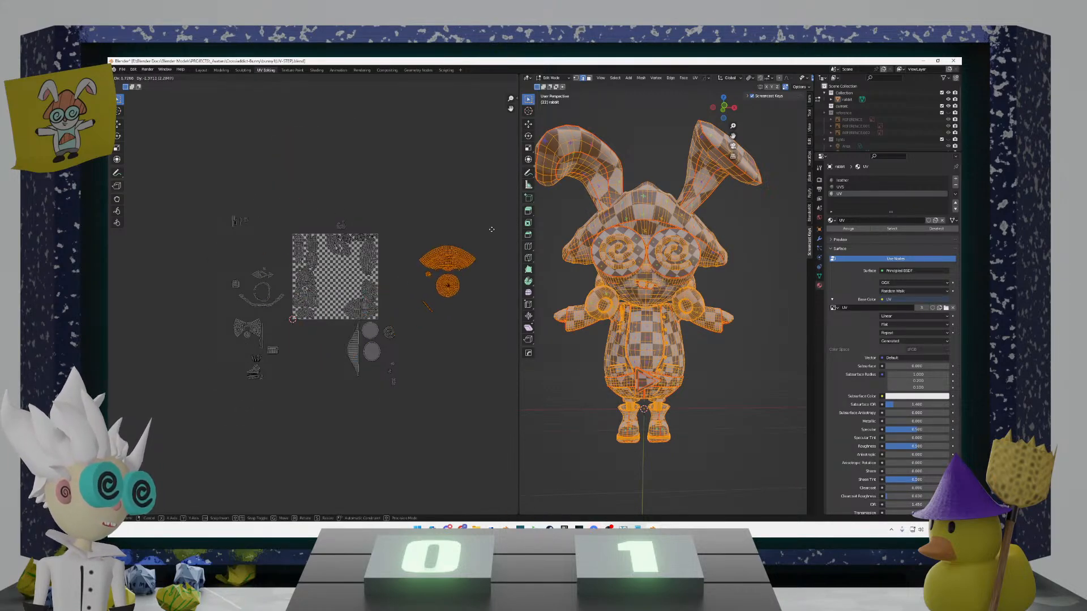
left_click(473, 226)
Step: Move the group of small islands at the UV square's upper left closer to the square's edge
scroll(268, 218, "up", 2)
scroll(268, 217, "up", 1)
middle_click_drag(269, 219, 340, 228)
left_click_drag(286, 208, 209, 137)
key("g")
left_click(307, 190)
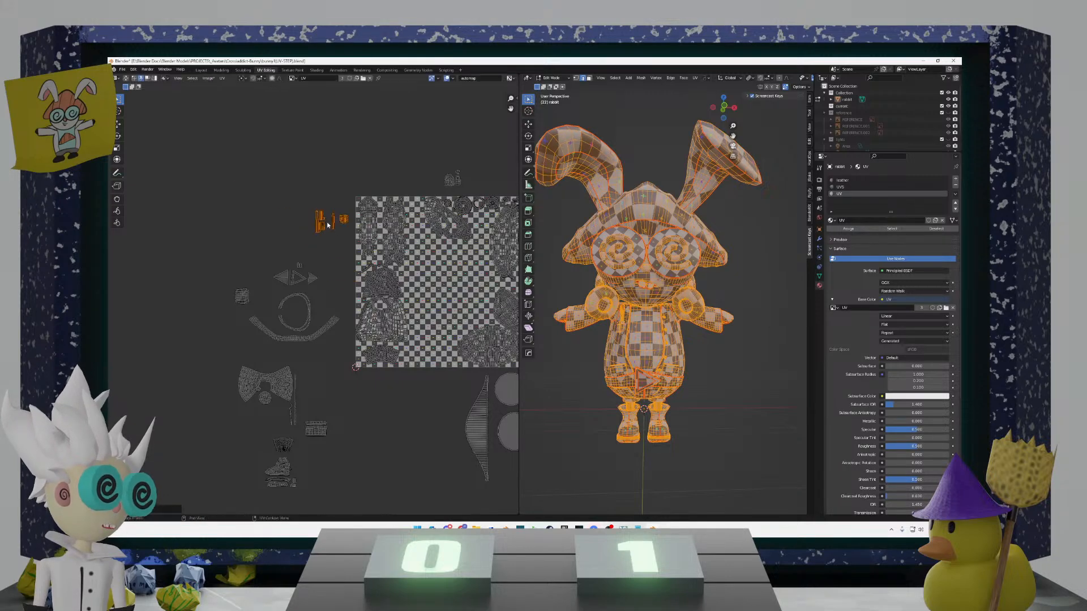
scroll(381, 268, "up", 3)
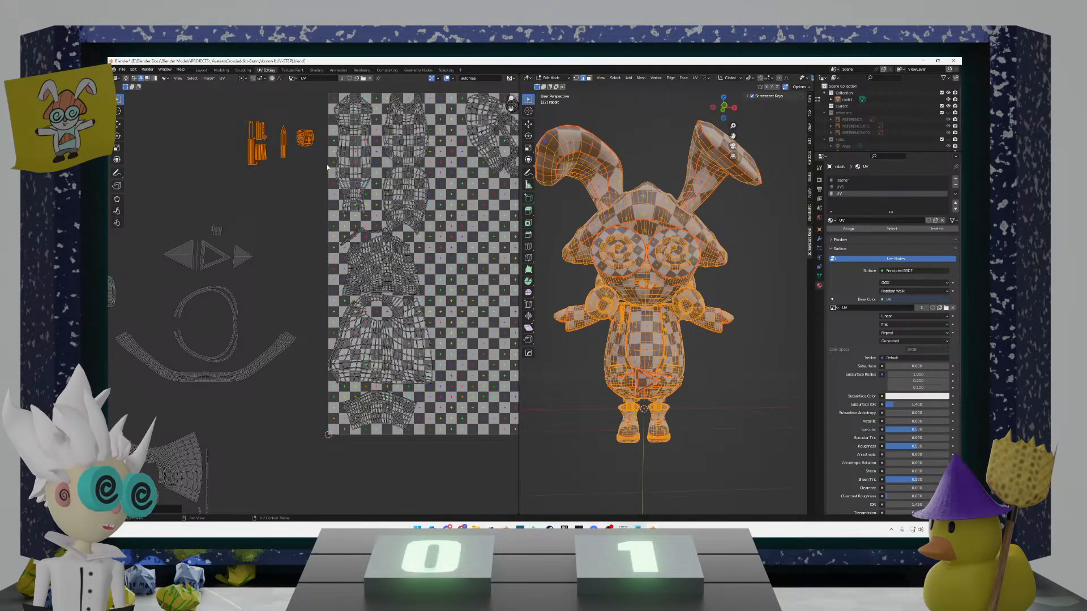
middle_click_drag(384, 237, 240, 306, "shift")
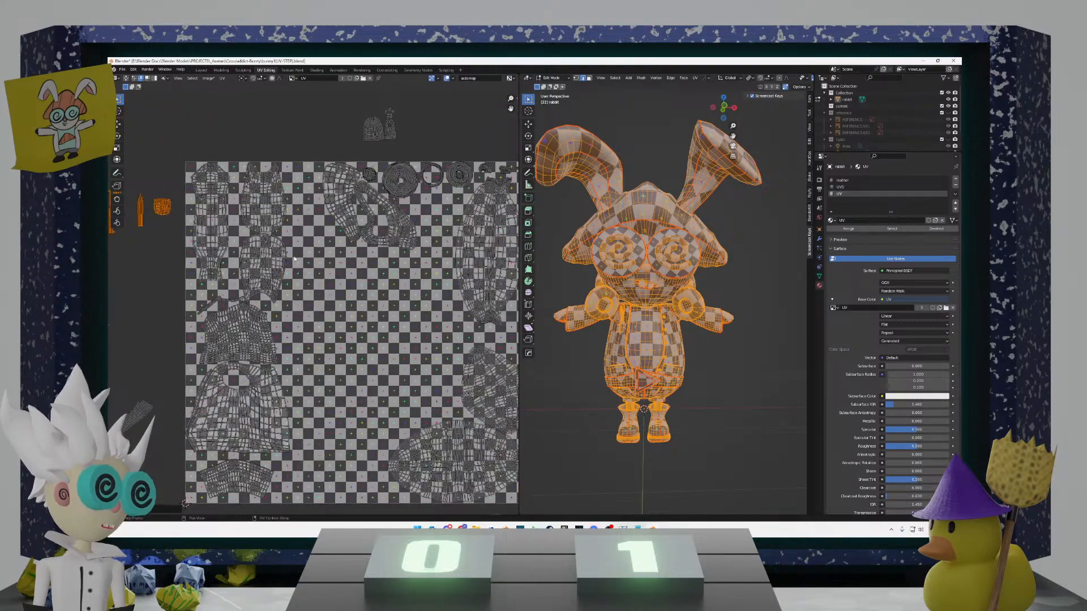
scroll(339, 303, "down", 5)
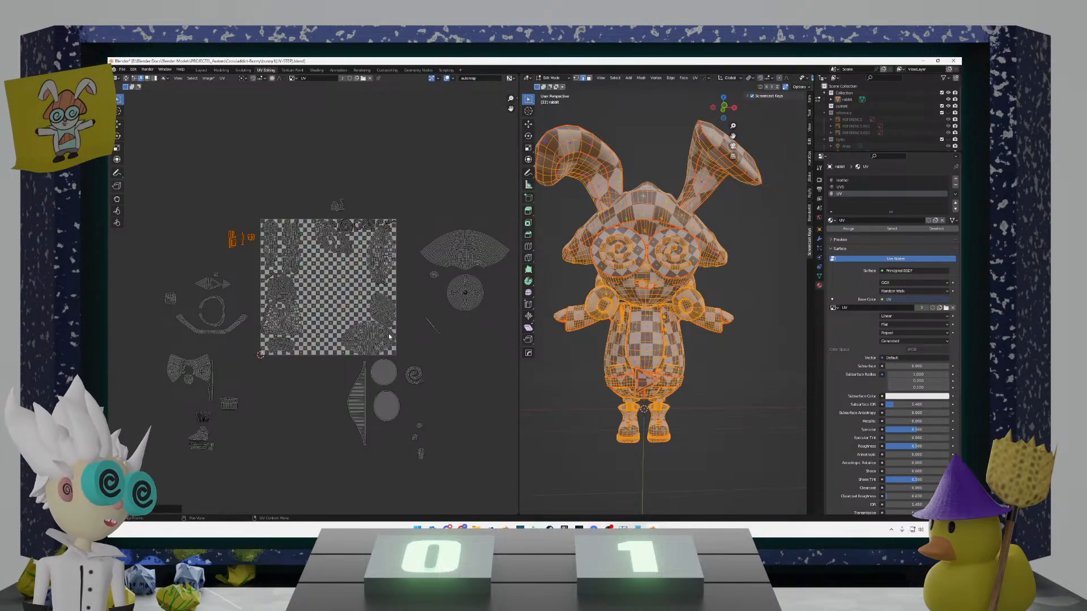
Step: Select the fan, disc and small oval islands without the thin strip and move them into the middle of the UV square
left_click(440, 335)
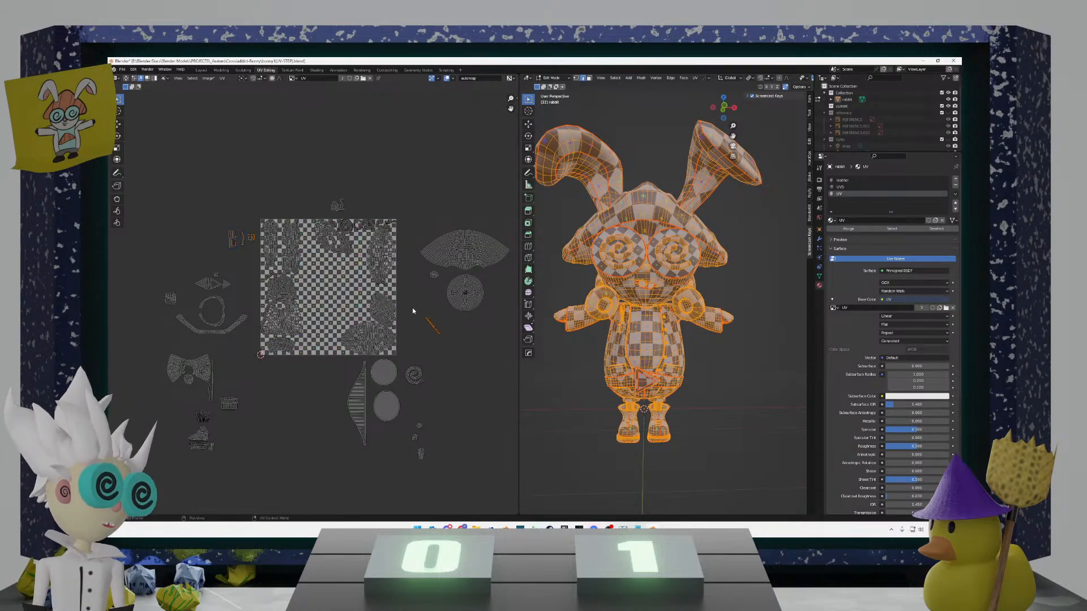
left_click(426, 379)
scroll(430, 381, "up", 2)
middle_click_drag(488, 320, 347, 335, "shift")
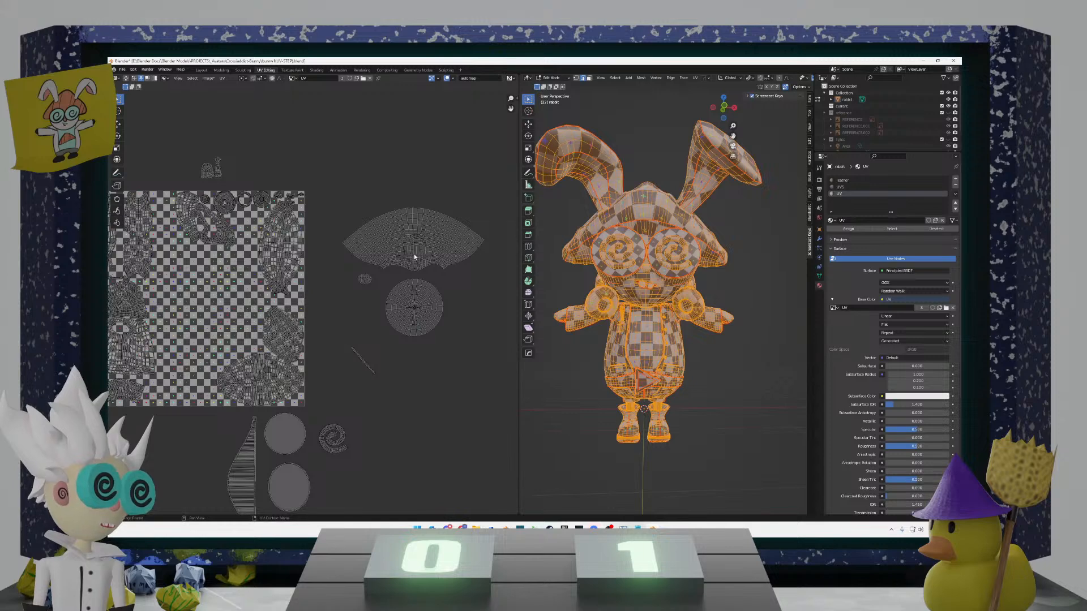
key("l")
key("l")
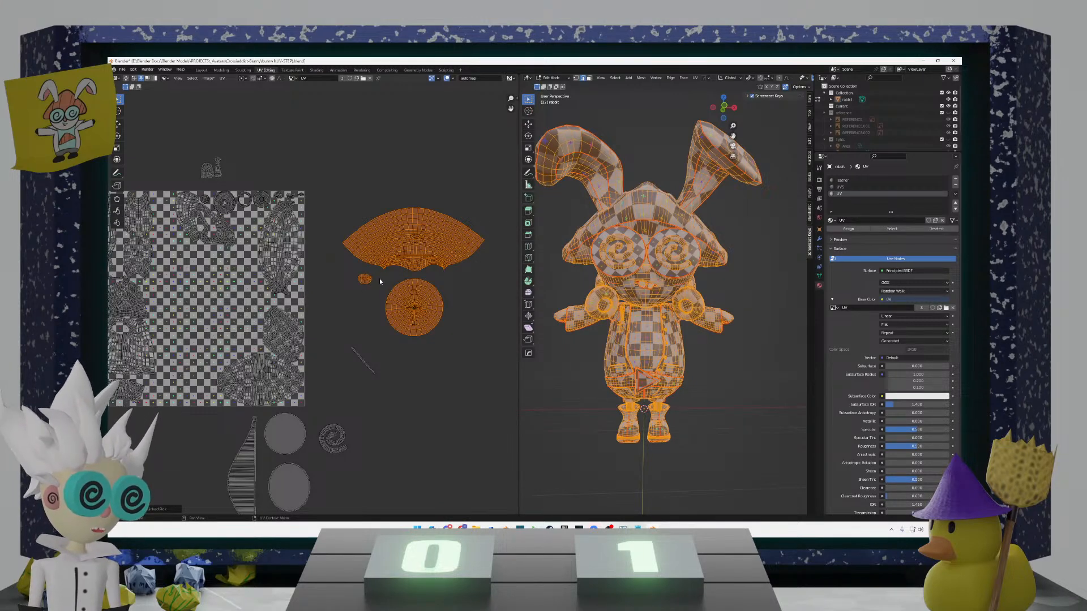
scroll(379, 281, "up", 3)
middle_click_drag(403, 280, 351, 292)
scroll(353, 292, "up", 1)
left_click_drag(394, 285, 348, 243)
scroll(413, 277, "down", 4)
key("l")
key("l")
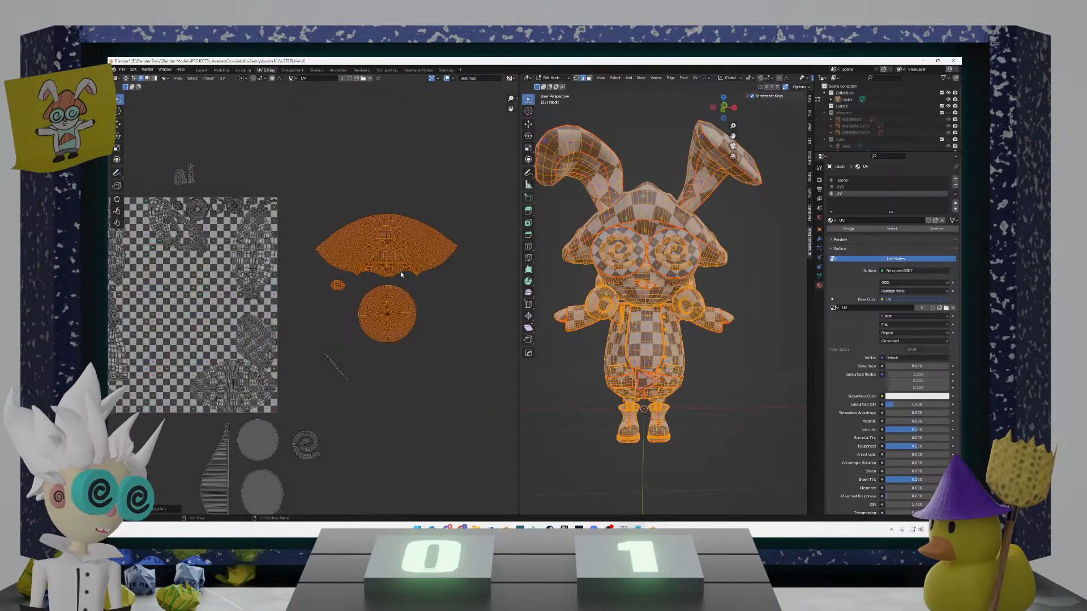
key("g")
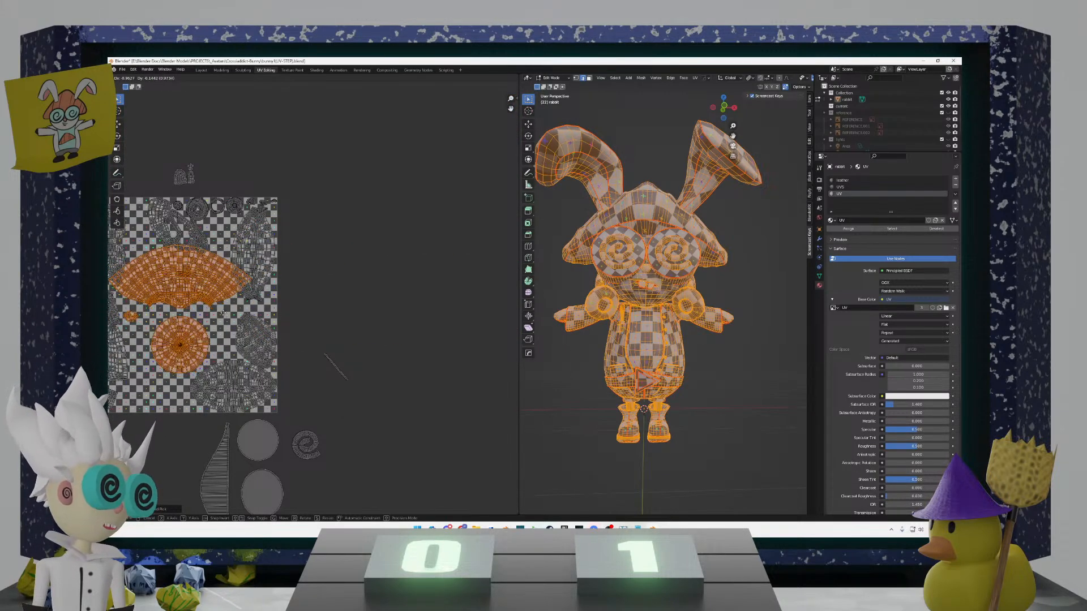
Step: Scale the fan, disc and small oval islands down together to about 70%
key("s")
right_click(238, 315)
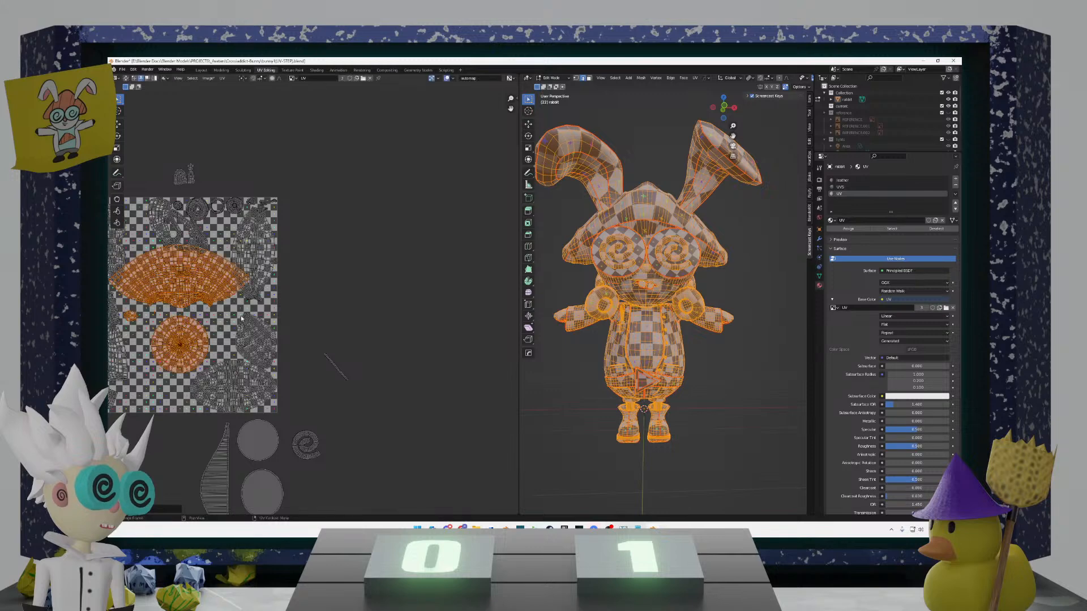
middle_click_drag(245, 319, 330, 312)
key("s")
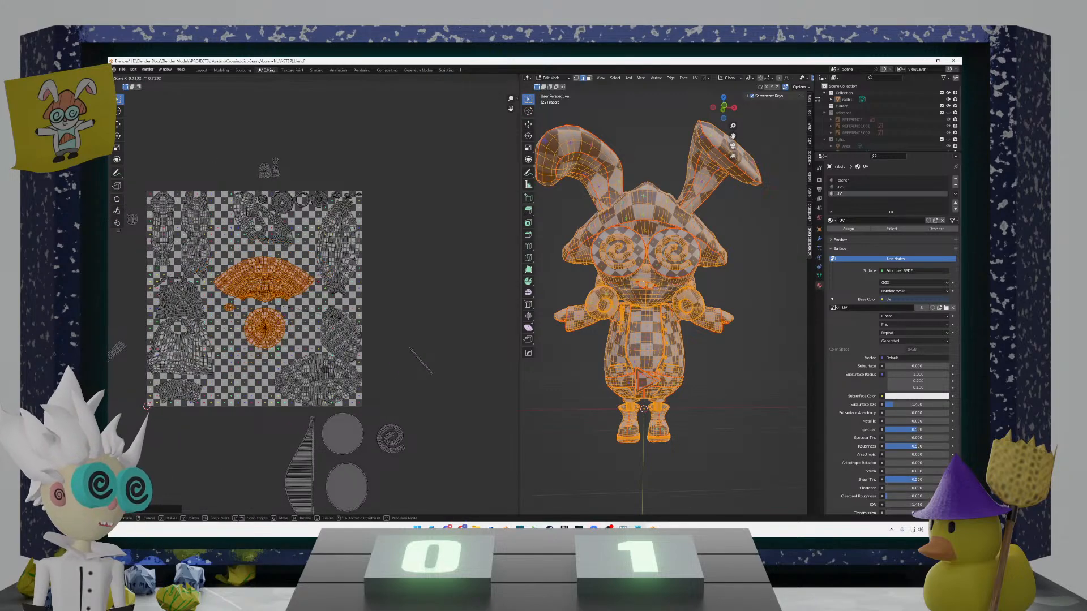
left_click(313, 316)
Step: Move only the fan island to the bottom of the UV square and rotate it steeply to fit beside the lower-right island
scroll(312, 315, "up", 1)
scroll(313, 315, "down", 3)
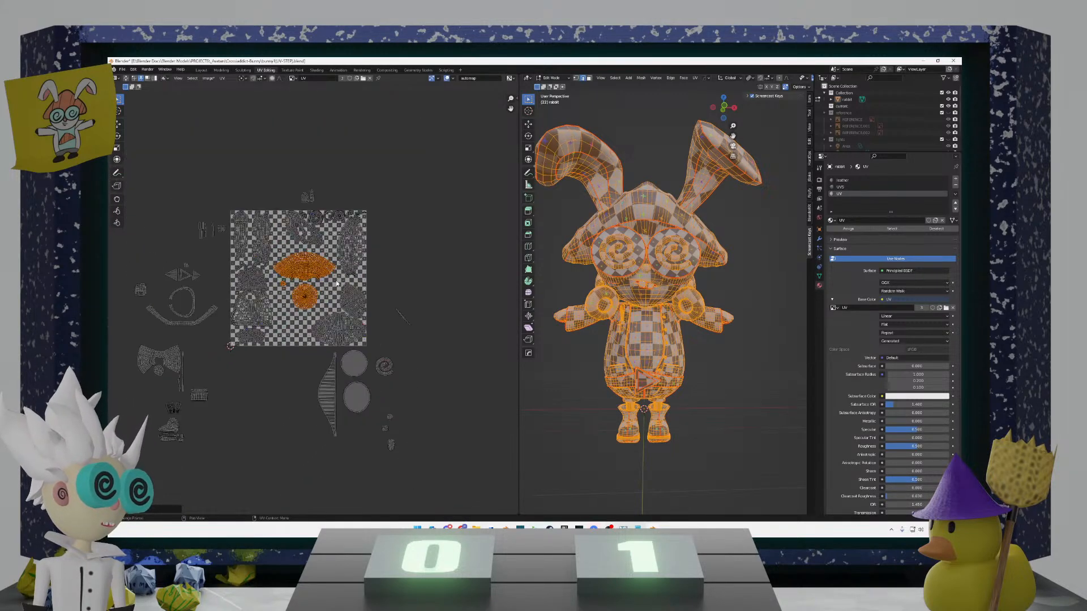
scroll(300, 289, "up", 2)
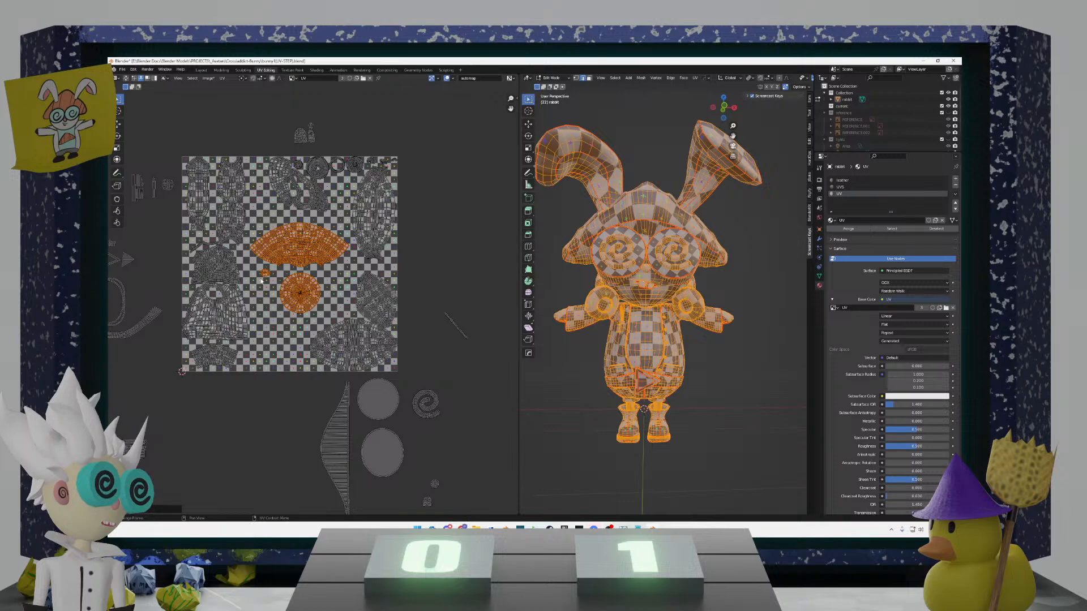
scroll(262, 280, "up", 2)
left_click(360, 262)
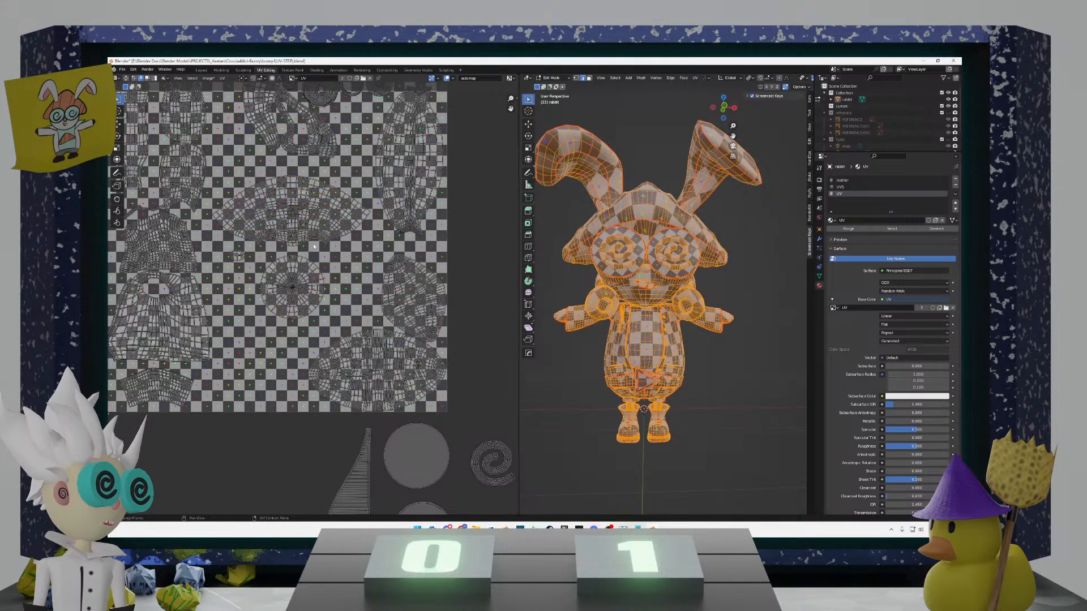
key("l")
key("g")
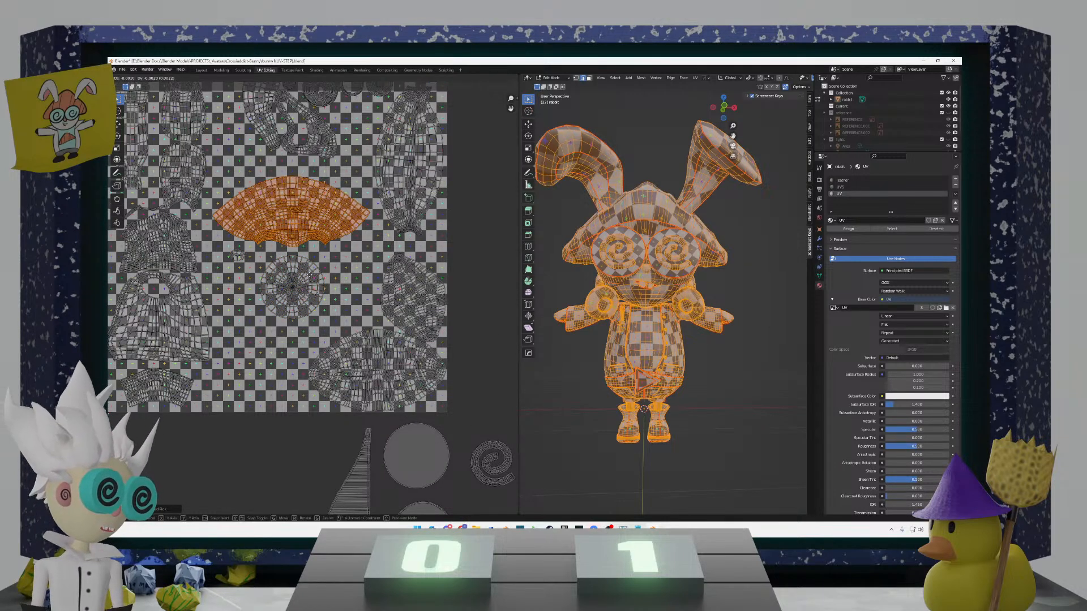
left_click(306, 372)
key("r")
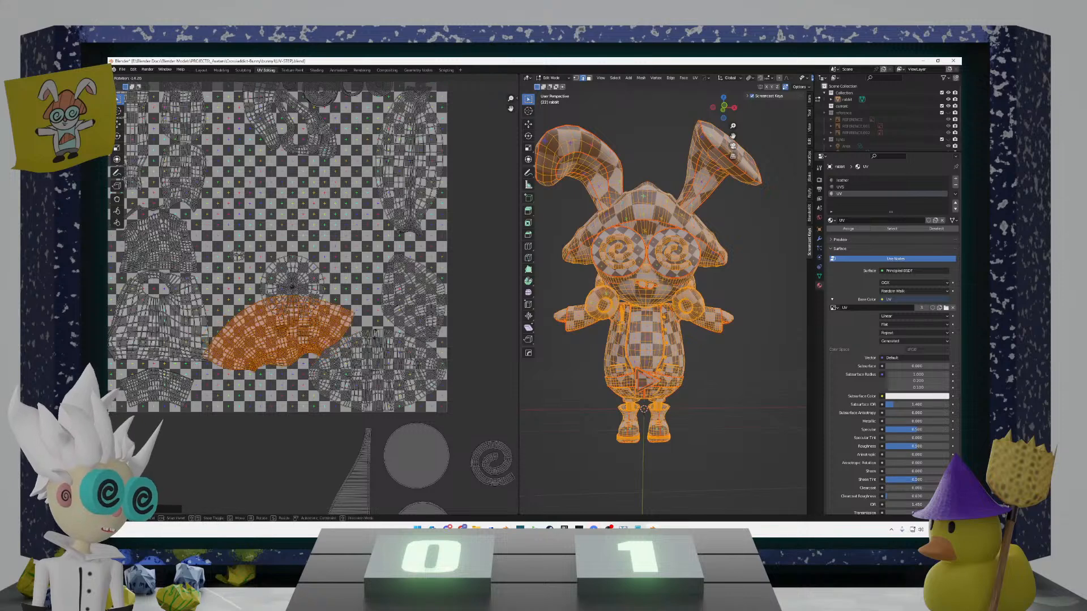
left_click(362, 295)
key("g")
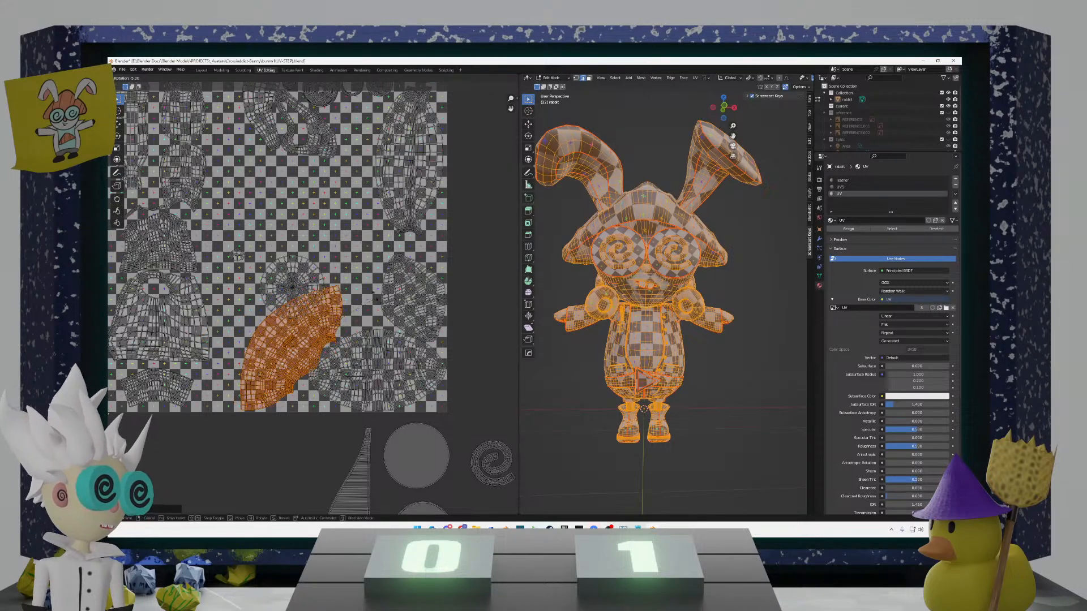
left_click(370, 289)
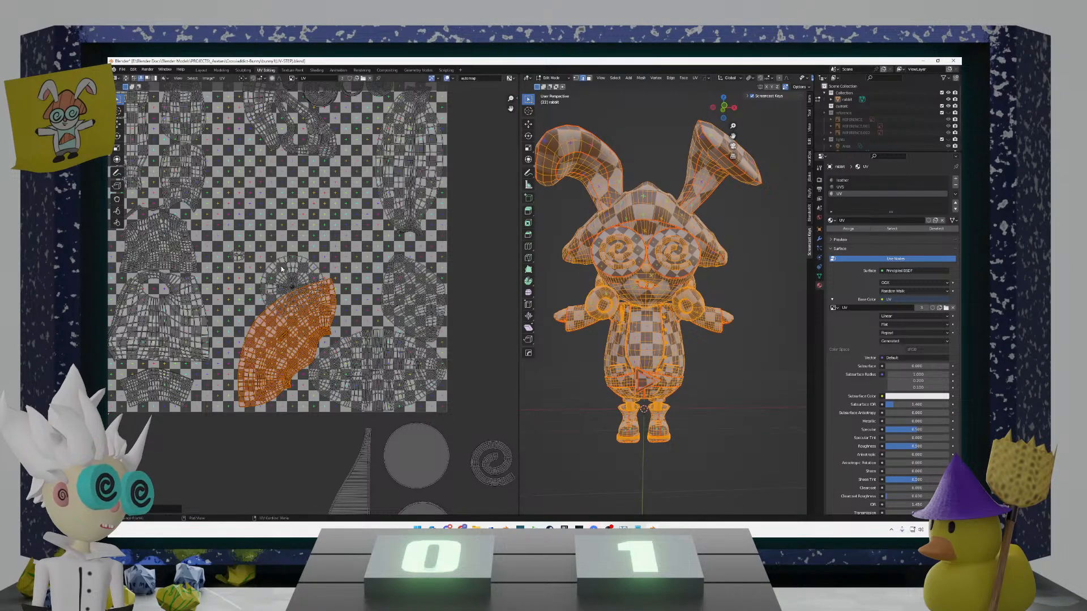
Step: Move the small oval island into the gap between the fan and the lower-right island near the UV square's bottom edge
left_click(243, 267)
key("g")
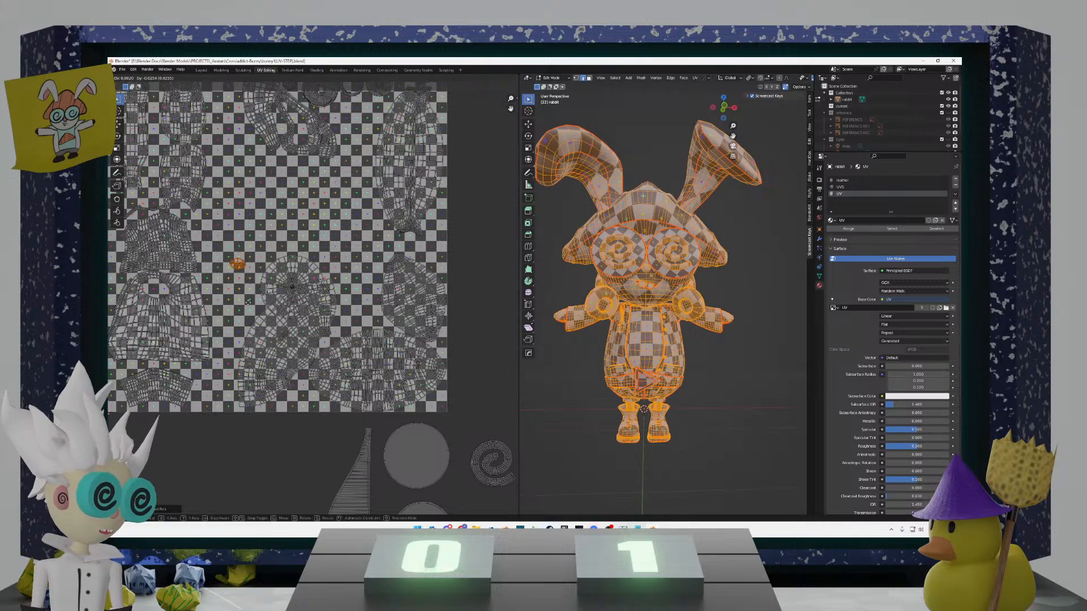
scroll(299, 365, "up", 3)
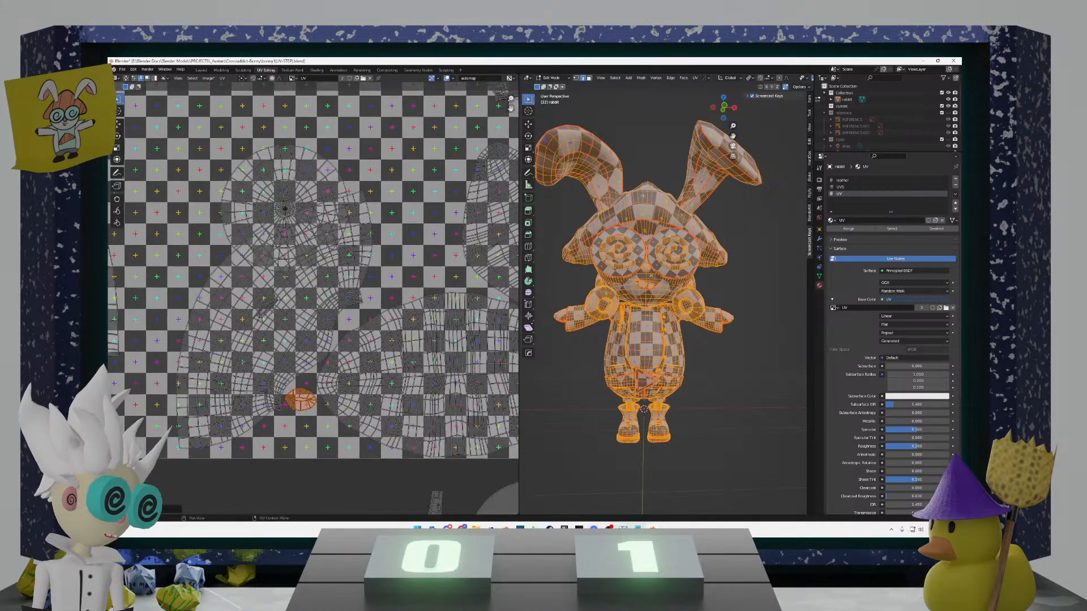
left_click(277, 267)
Step: Select the disc island and test-move it while inspecting the model in wireframe from several angles to find the part it maps
left_click(270, 179)
key("l")
scroll(272, 182, "down", 5)
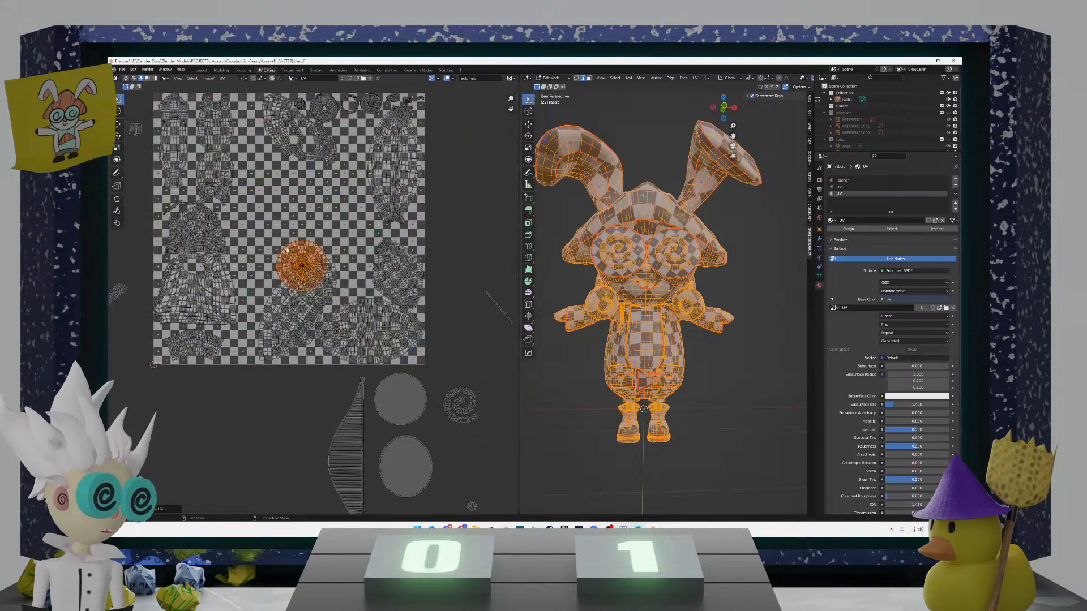
scroll(283, 192, "up", 1)
mouse_move(651, 314)
middle_mouse_down()
mouse_move(553, 299)
mouse_move(512, 309)
middle_mouse_up()
key("g")
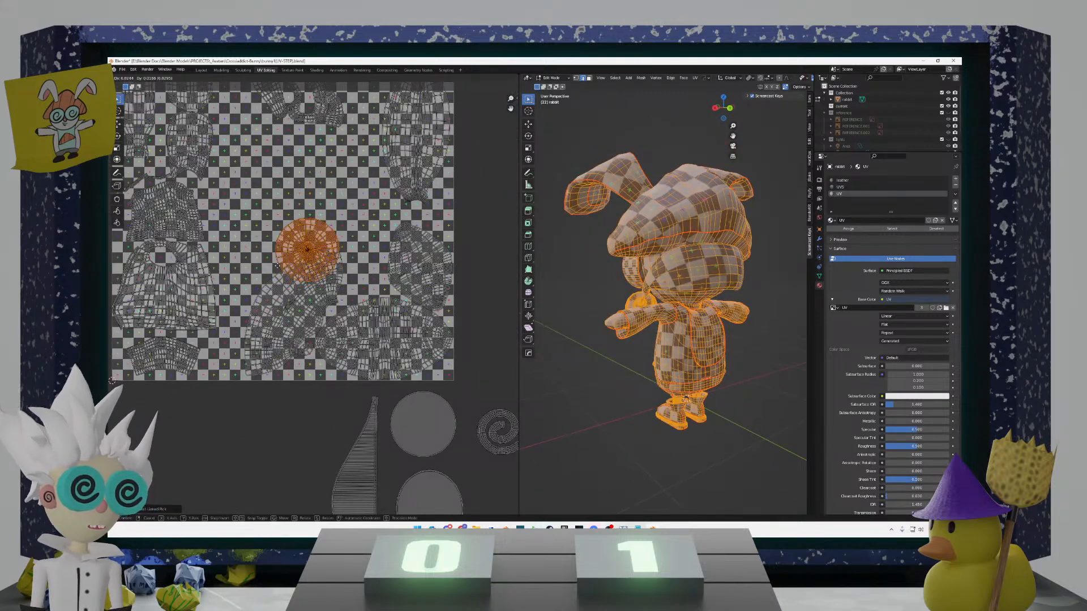
right_click(506, 283)
key("shift+z")
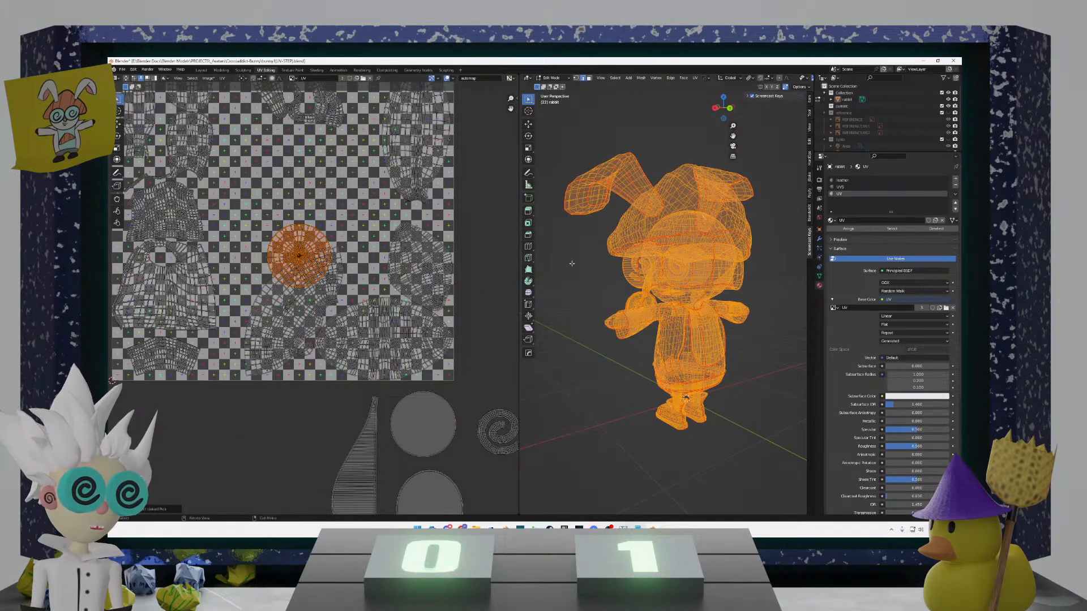
middle_click_drag(572, 263, 527, 277)
key("g")
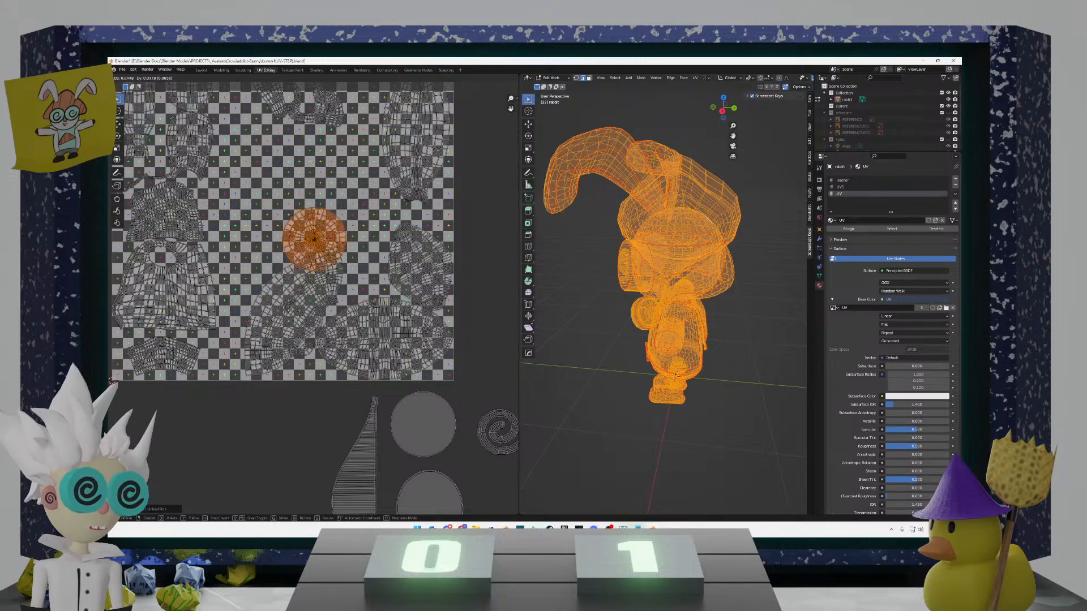
right_click(501, 269)
scroll(699, 271, "up", 3)
middle_click_drag(699, 272, 631, 283)
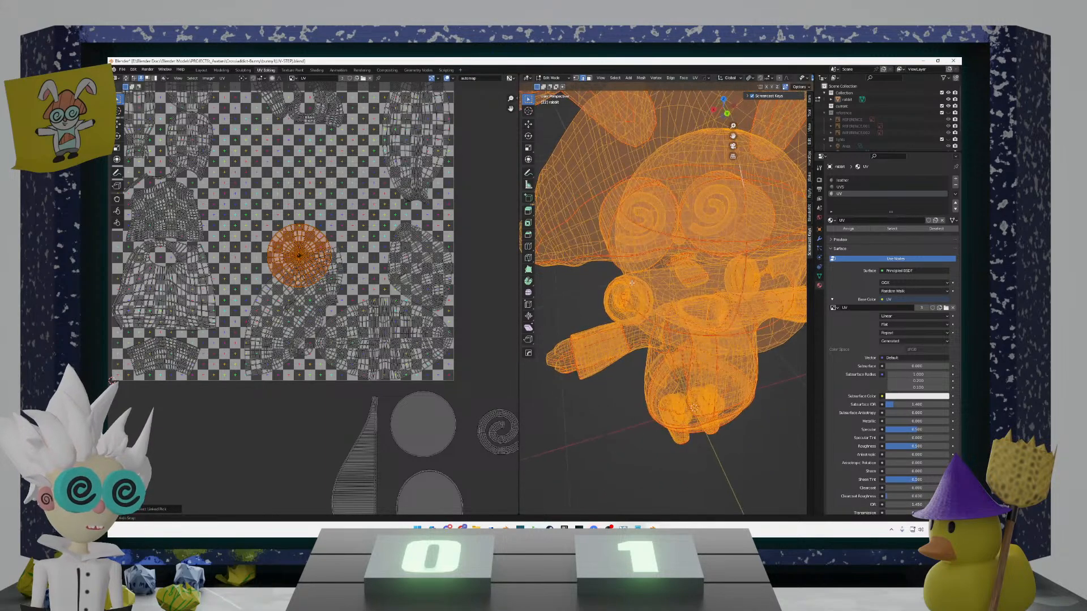
Step: Turn off the wireframe display, deselect everything and select the entire linked hood mesh on the model
key("shift+z")
key("alt+a")
key("l")
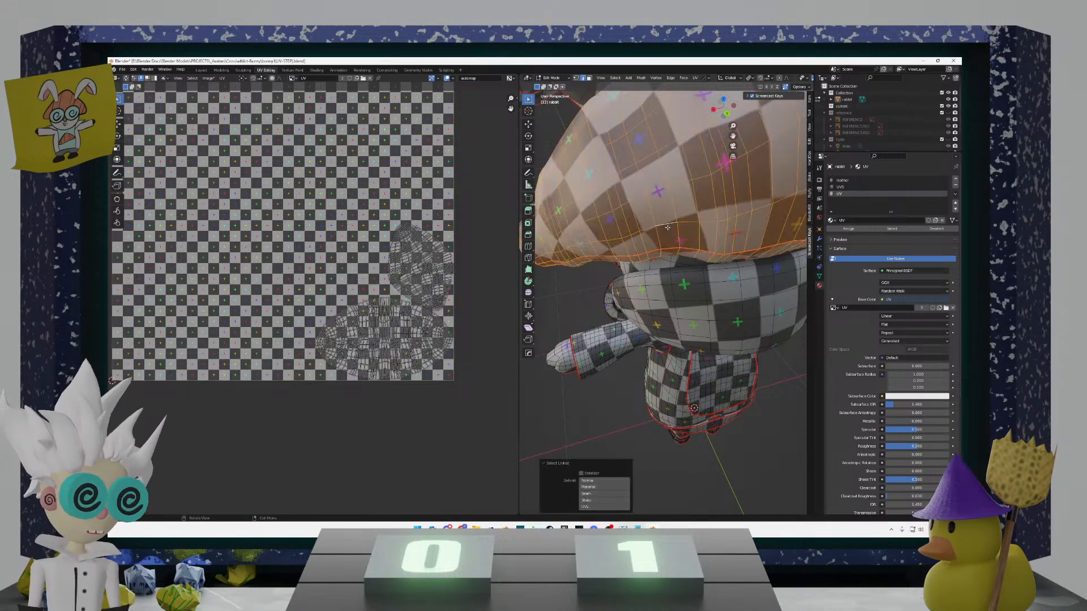
Step: Hide the hood, select all the remaining geometry and move the disc island over the fan island
key("h")
key("a")
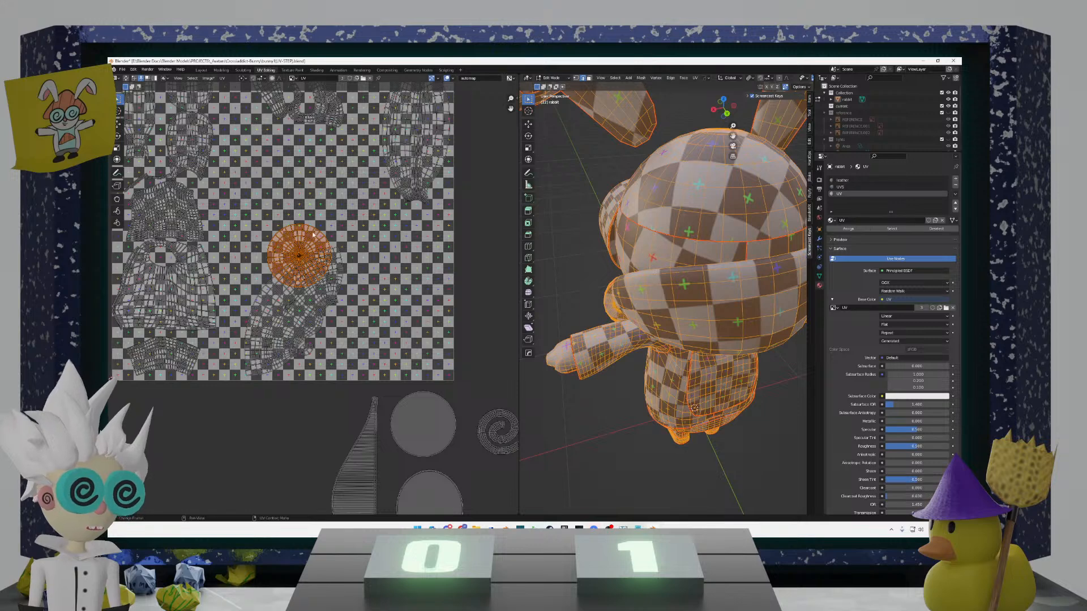
key("g")
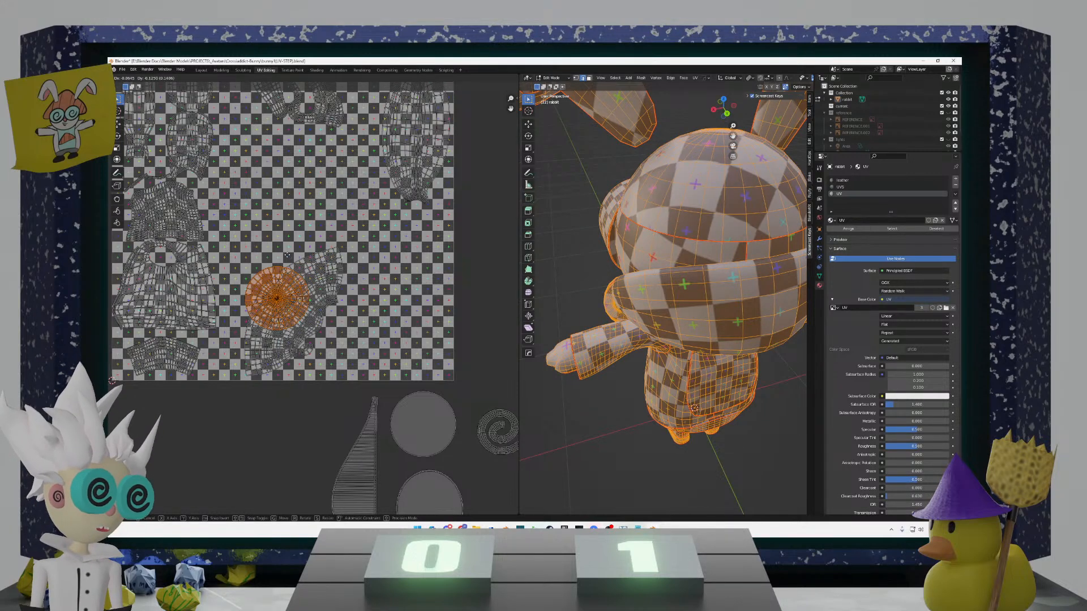
left_click(296, 258)
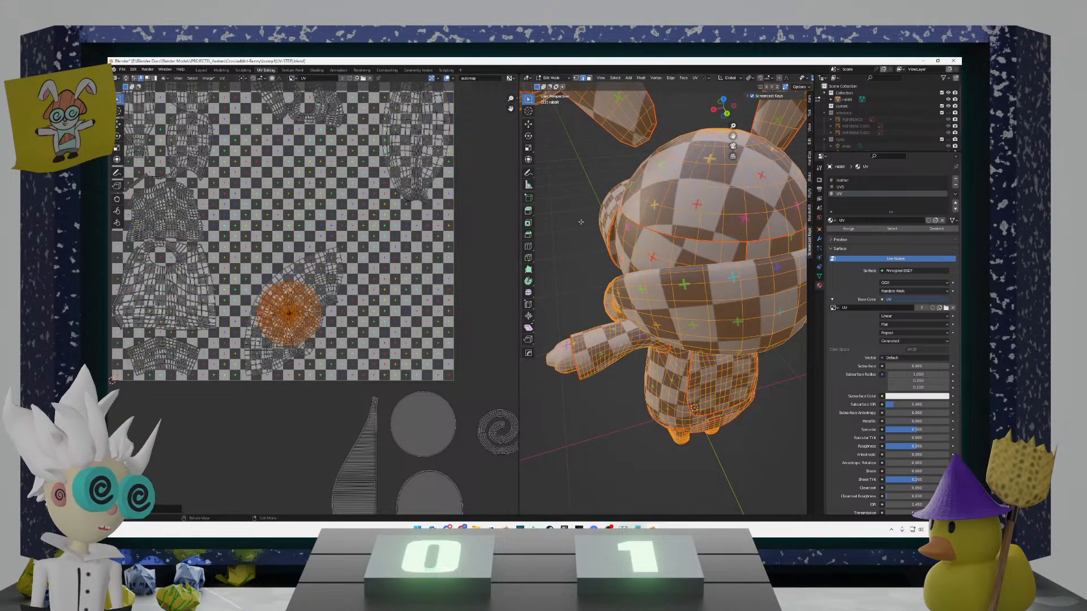
Step: Reveal the hidden hood mesh and deselect the disc island
scroll(581, 222, "down", 3)
scroll(360, 232, "down", 2)
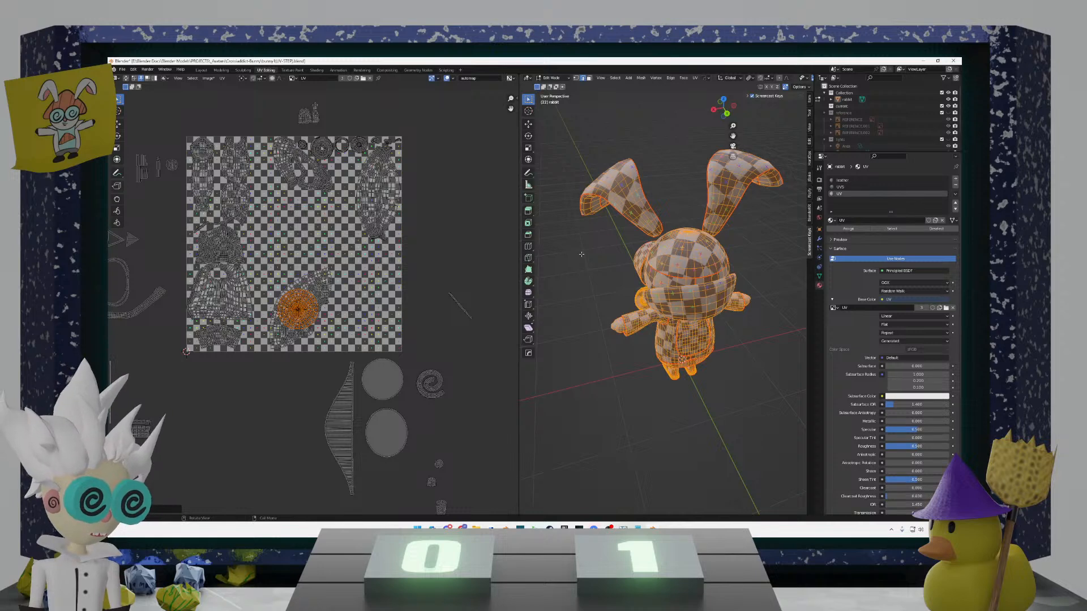
key("alt+h")
left_click(468, 246)
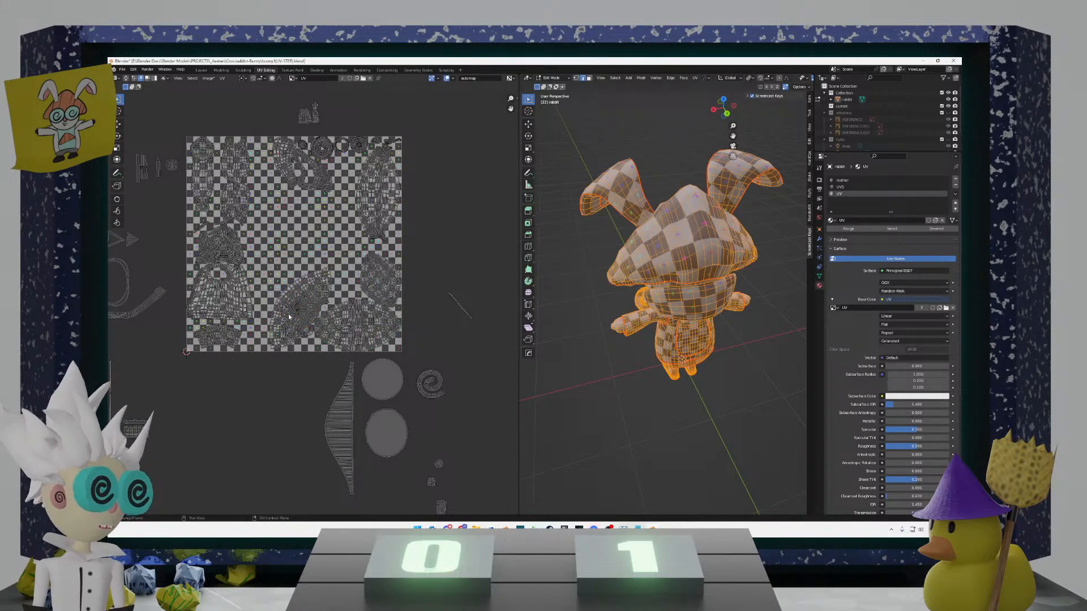
Step: Check the whole bunny from the front along with the overall UV layout, and save the file
middle_click_drag(289, 315, 355, 286)
scroll(363, 287, "down", 2)
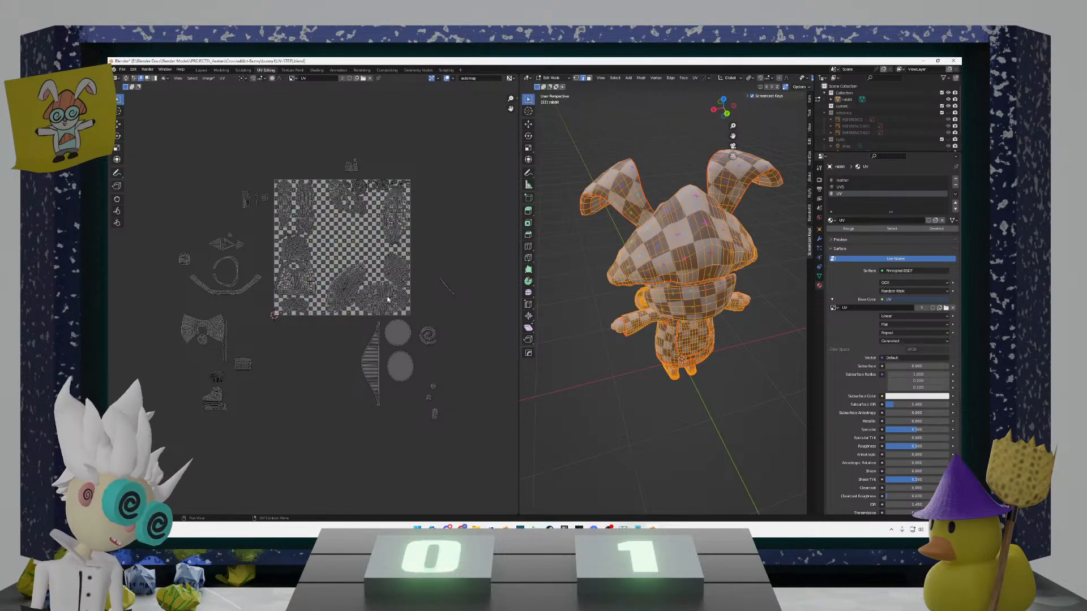
middle_click_drag(651, 317, 708, 282)
middle_click_drag(672, 248, 643, 237)
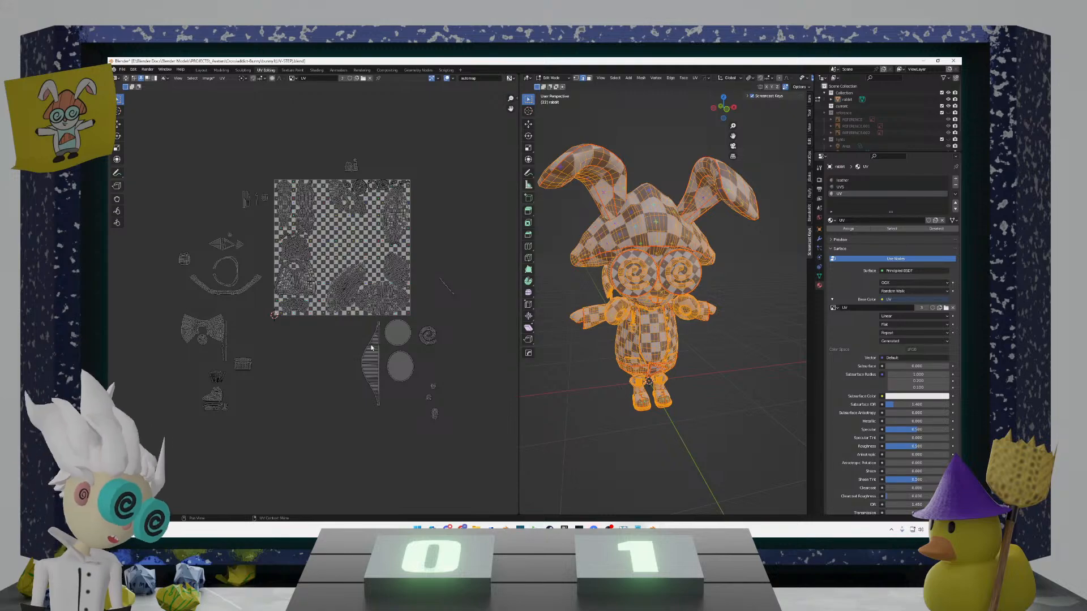
scroll(376, 345, "up", 3)
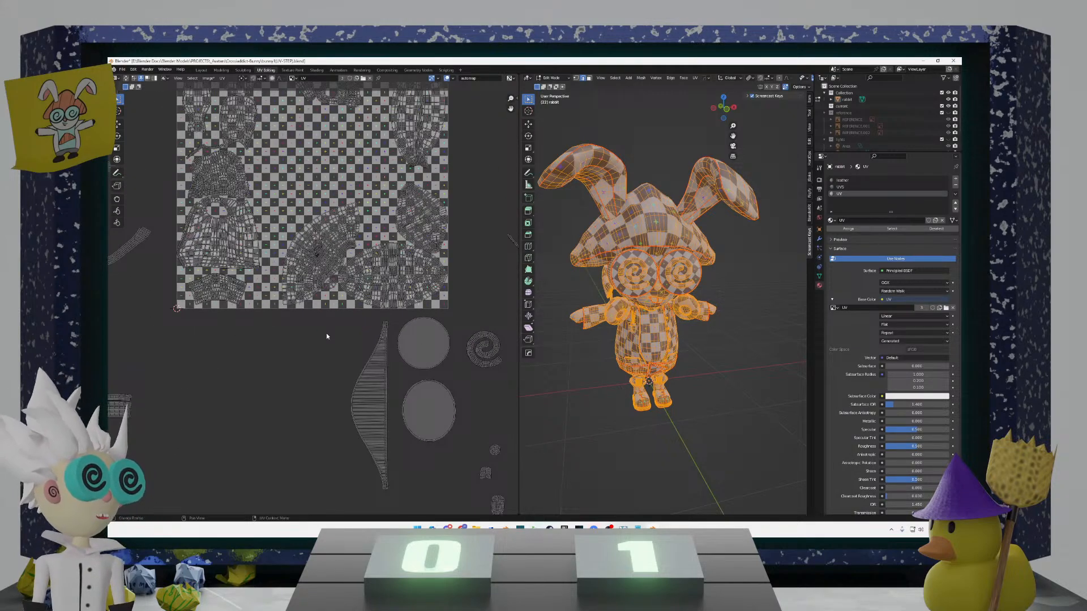
key("ctrl+s")
Step: Examine the islands still outside the UV square, including the bow-shaped island, to choose which to pack
middle_click_drag(358, 343, 308, 401)
scroll(342, 433, "down", 3)
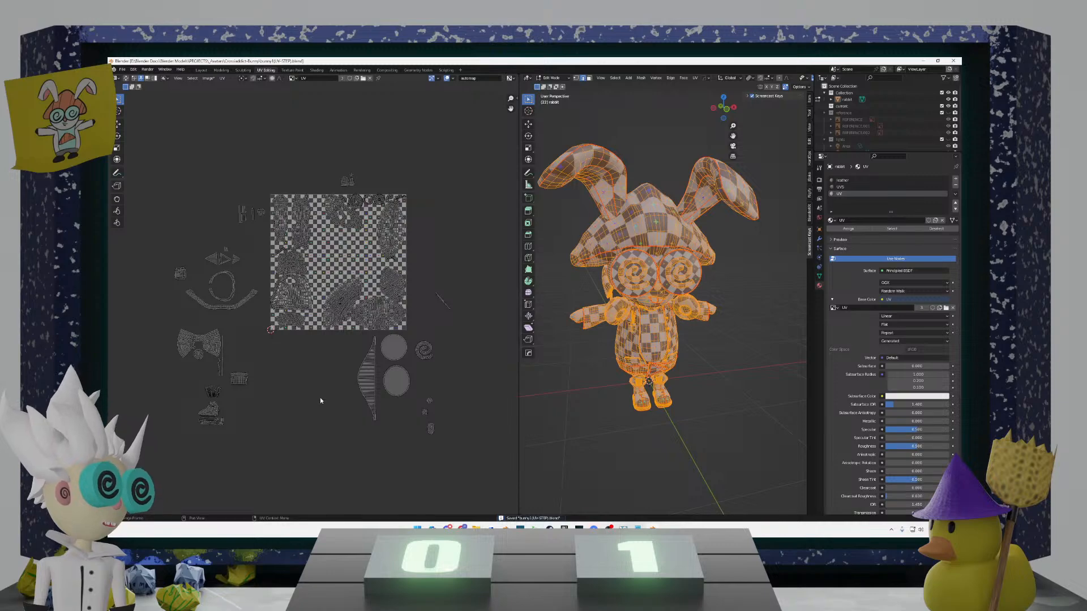
scroll(433, 400, "up", 2)
middle_click_drag(411, 402, 365, 391)
middle_click_drag(257, 367, 420, 347)
left_click(268, 350)
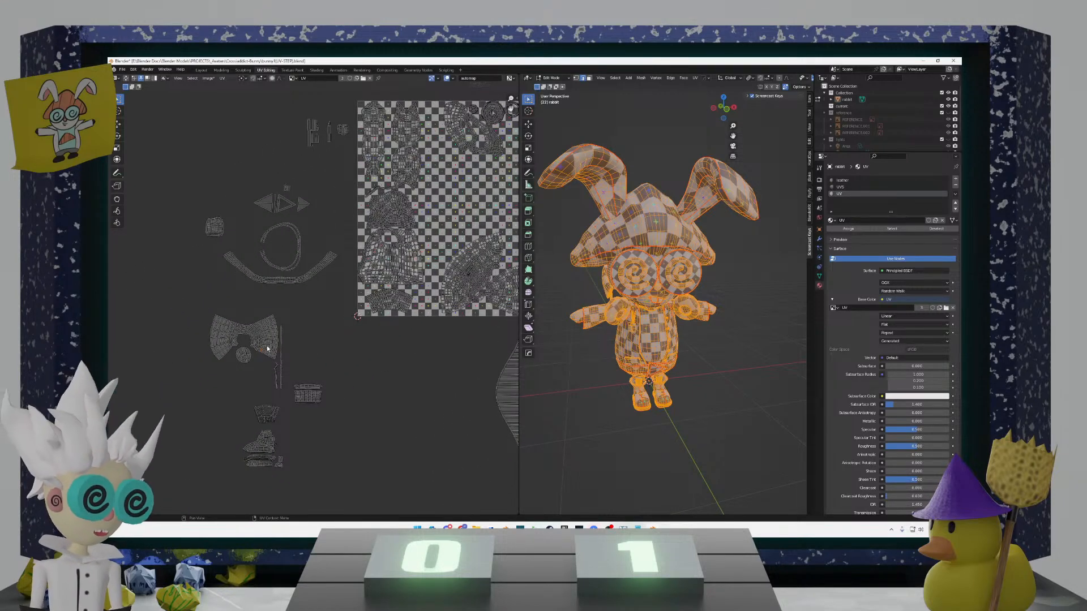
key("l")
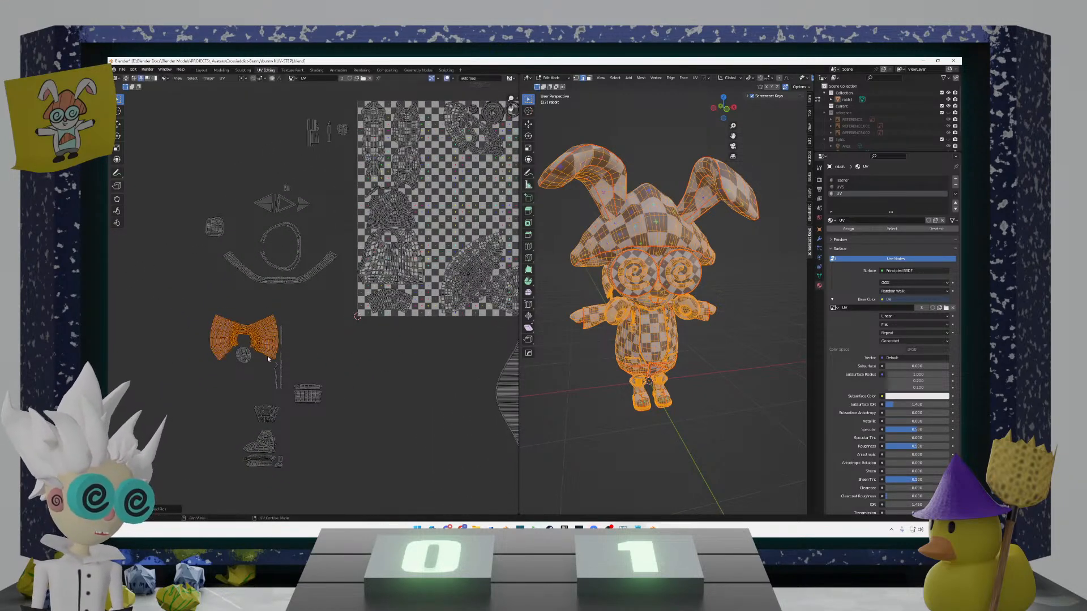
key("alt+a")
middle_click_drag(354, 331, 319, 371)
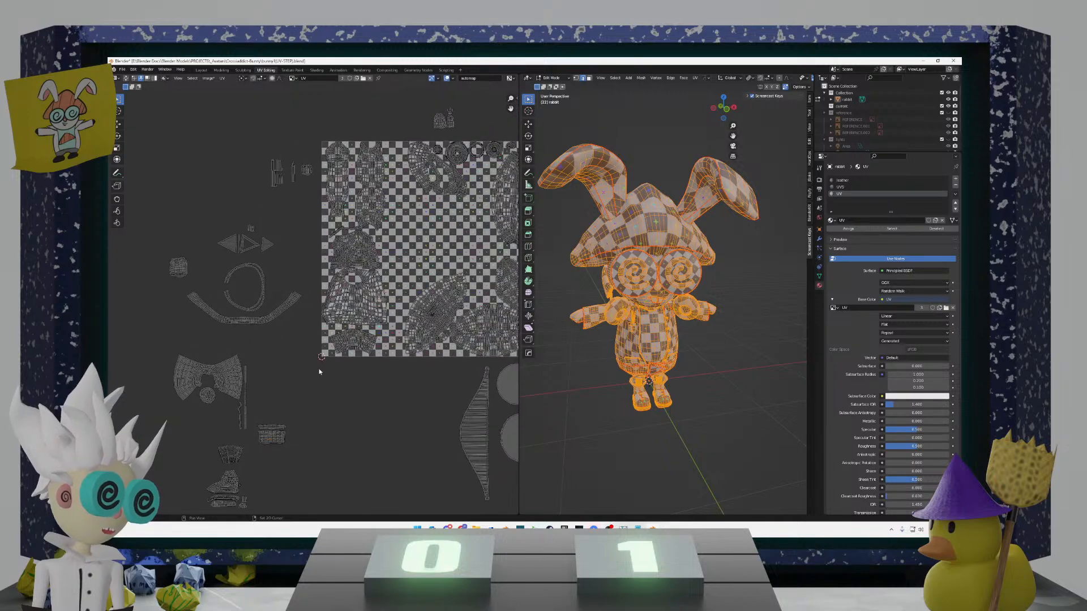
middle_click_drag(331, 302, 277, 354)
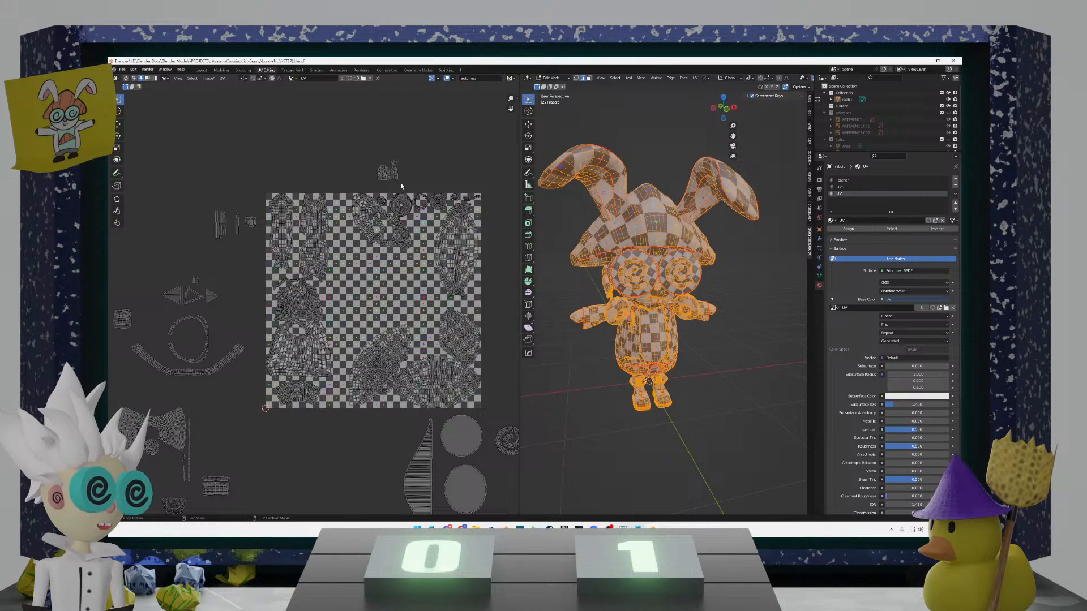
left_click_drag(256, 238, 187, 193)
scroll(240, 241, "up", 2)
key("g")
right_click(223, 248)
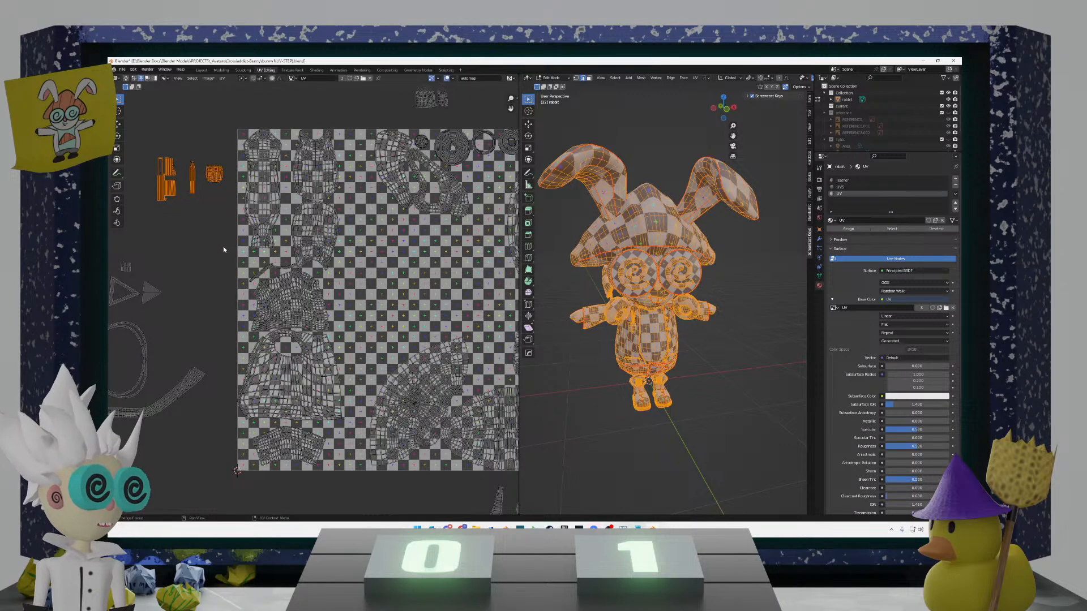
Step: Select the leaf, both disc and spiral islands below the UV square, move them into its middle and scale them down
scroll(591, 352, "down", 3)
scroll(378, 330, "down", 5)
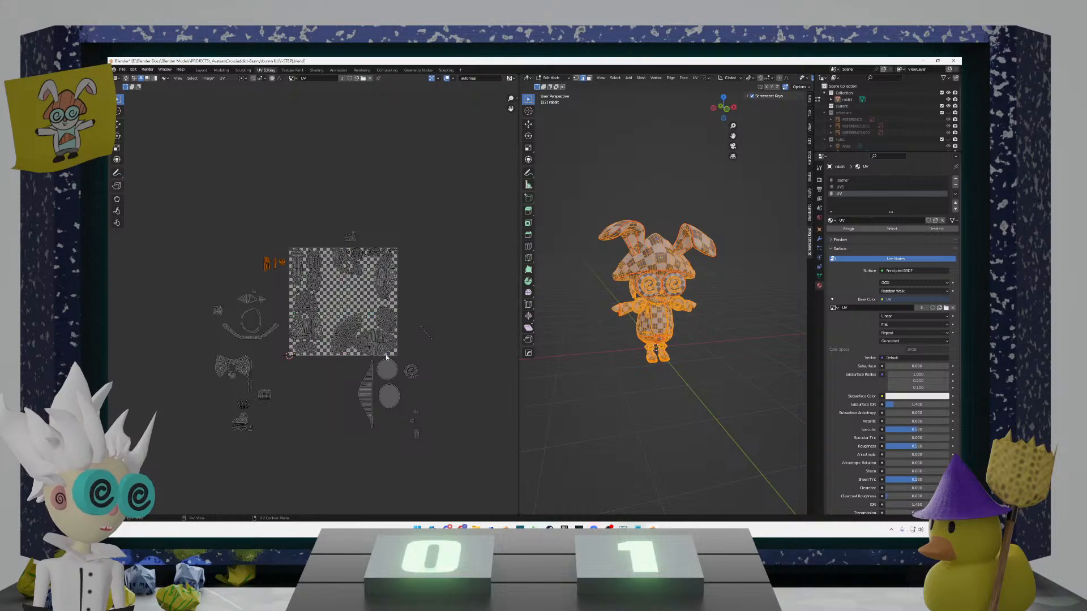
scroll(379, 362, "up", 3)
left_click_drag(323, 501, 429, 327)
left_click_drag(475, 394, 415, 345, "shift")
key("g")
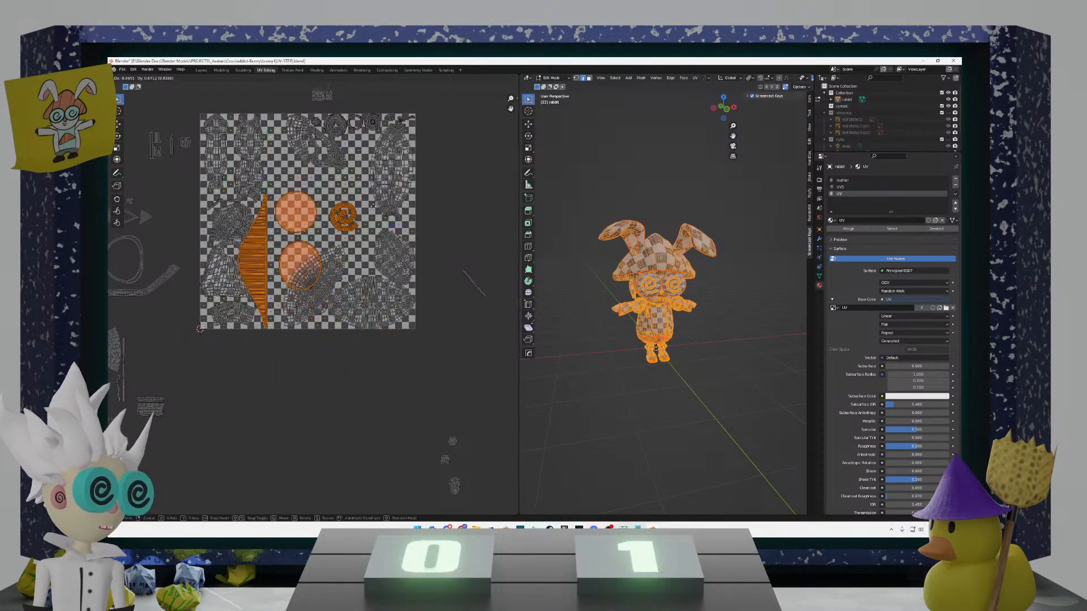
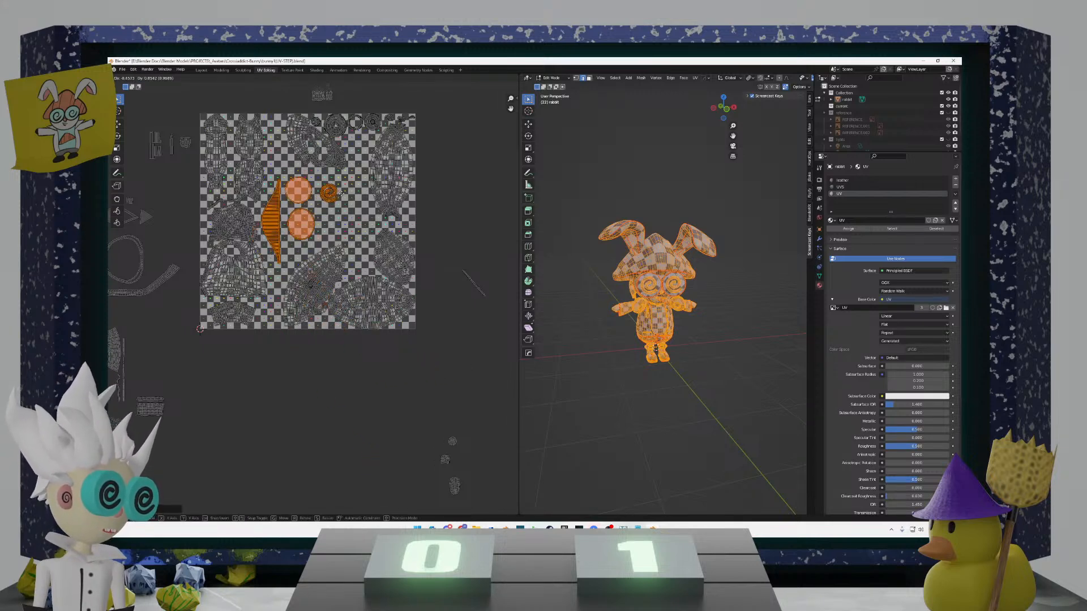
left_click(377, 201)
scroll(286, 213, "up", 2)
middle_click_drag(286, 212, 318, 327)
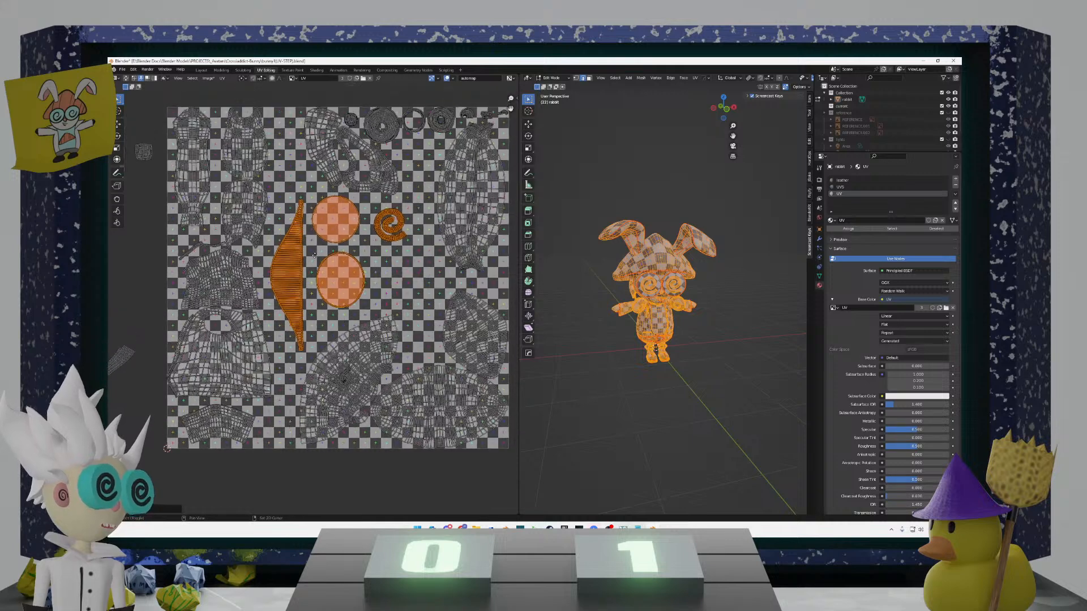
Step: Move only the leaf-shaped island up to the UV square's top edge, beside the tall islands
key("alt+a")
key("l")
key("l")
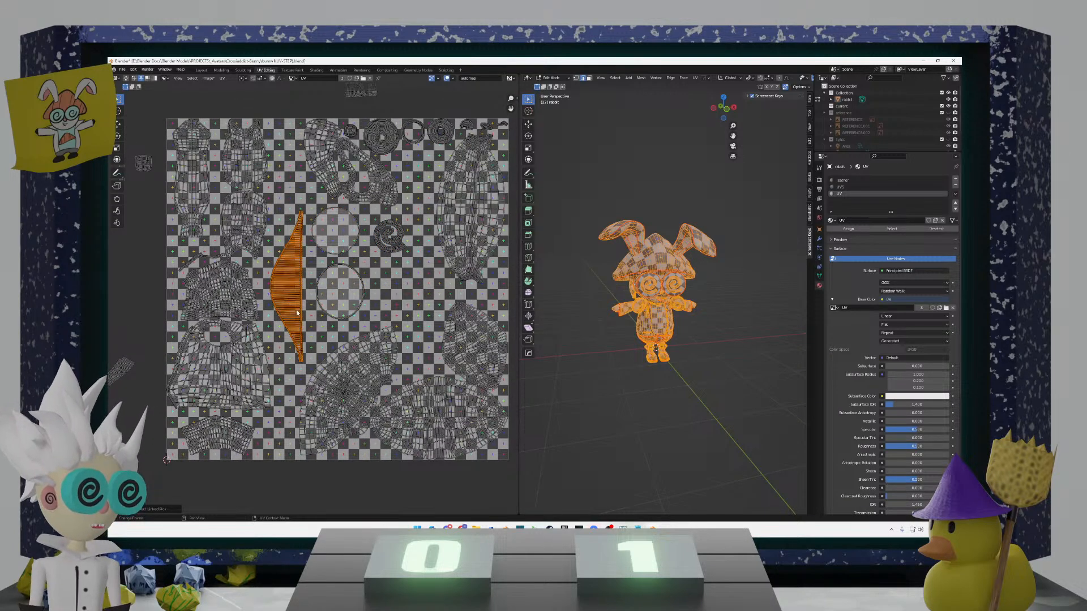
key("g")
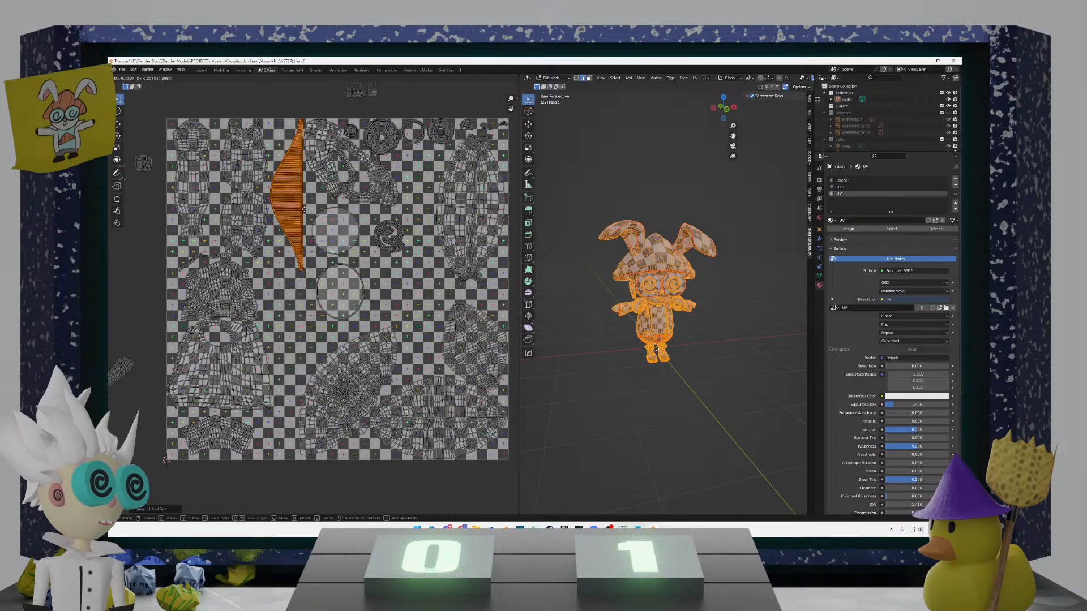
left_click(309, 223)
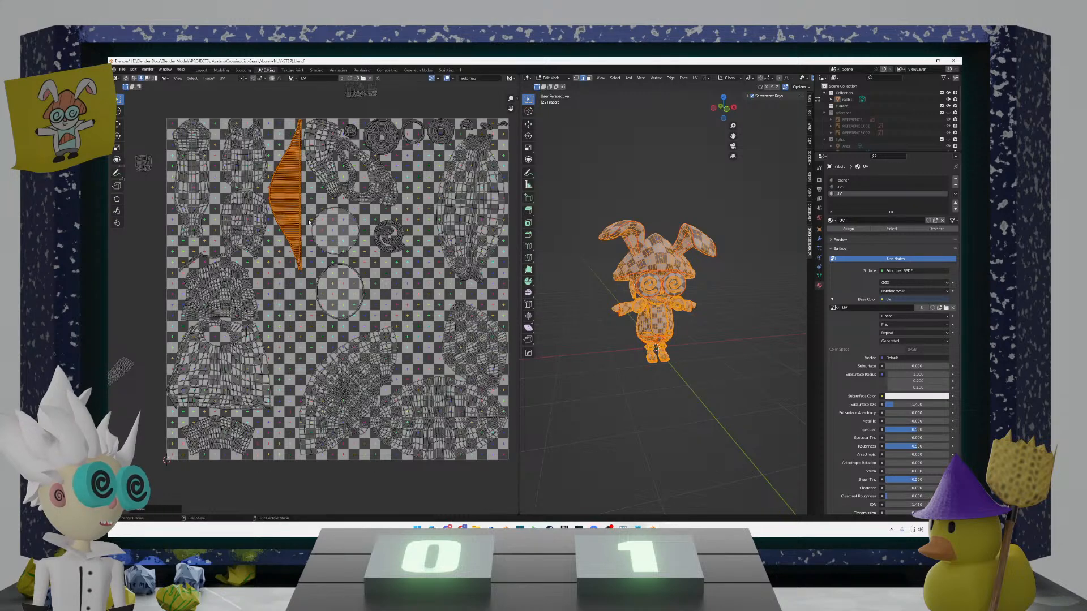
Step: Move the oval disc island below the leaf island, next to the garment-shaped islands
left_click(361, 298)
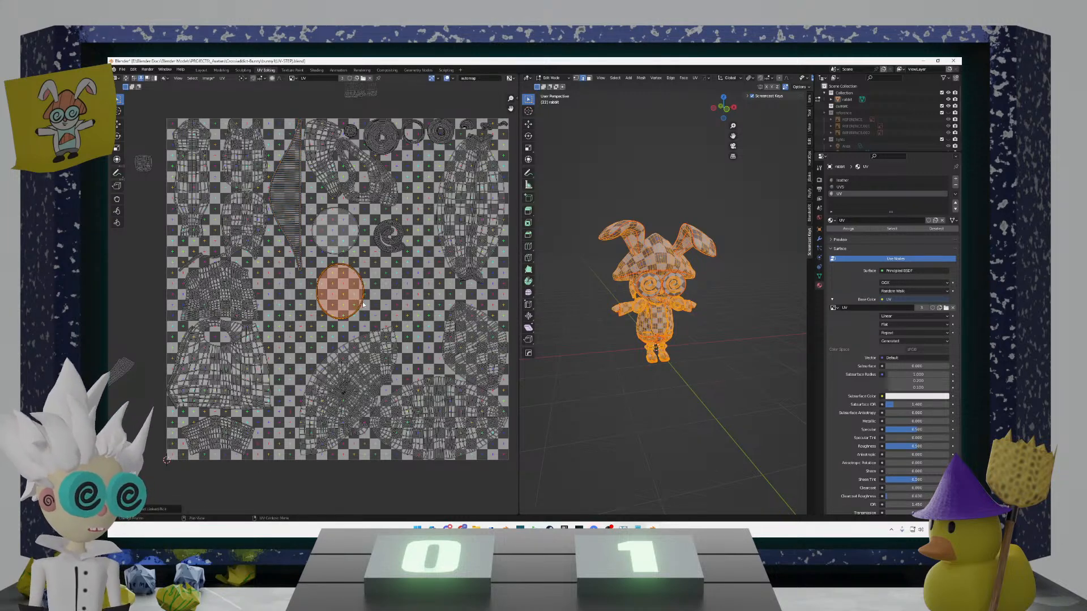
key("g")
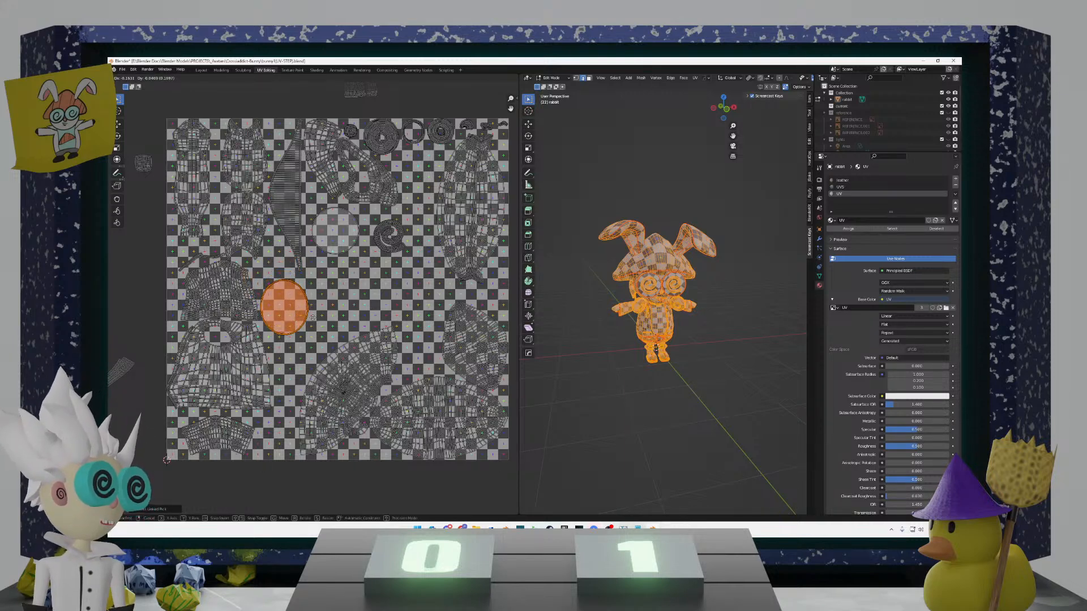
left_click(313, 318)
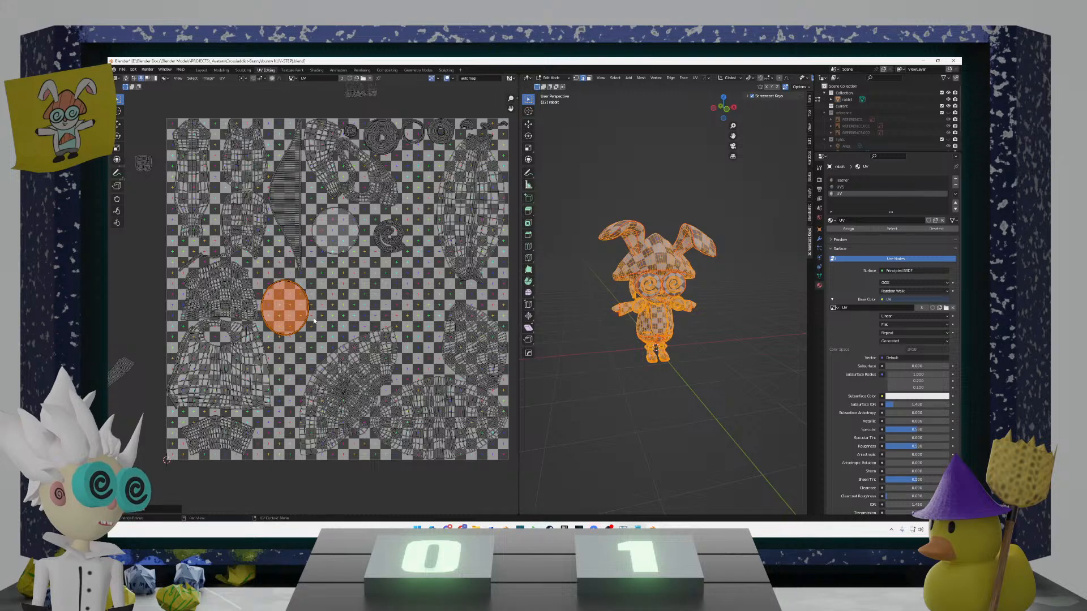
left_click(347, 253)
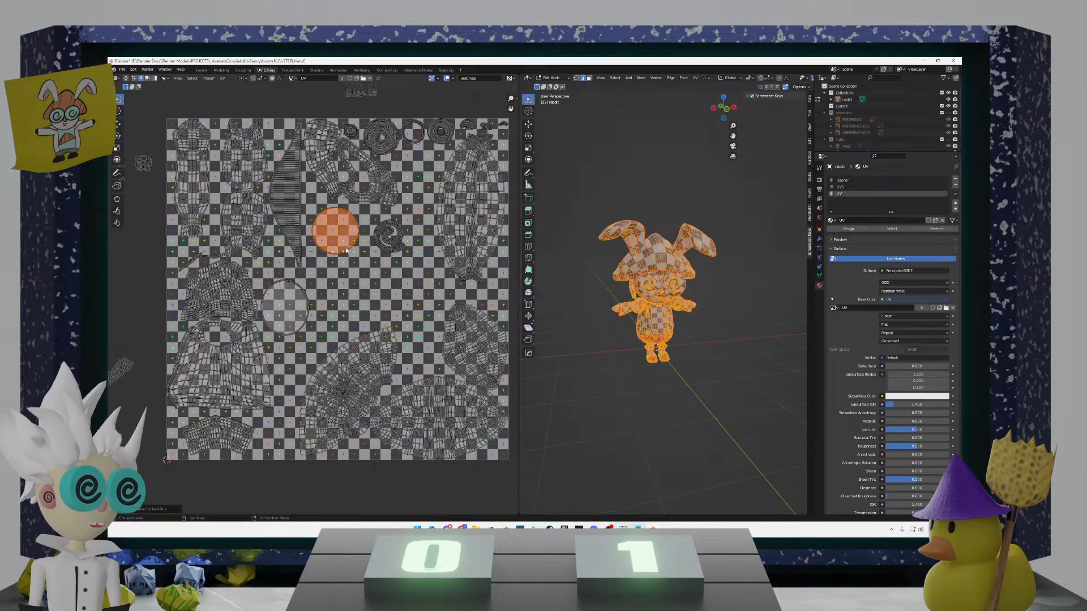
key("g")
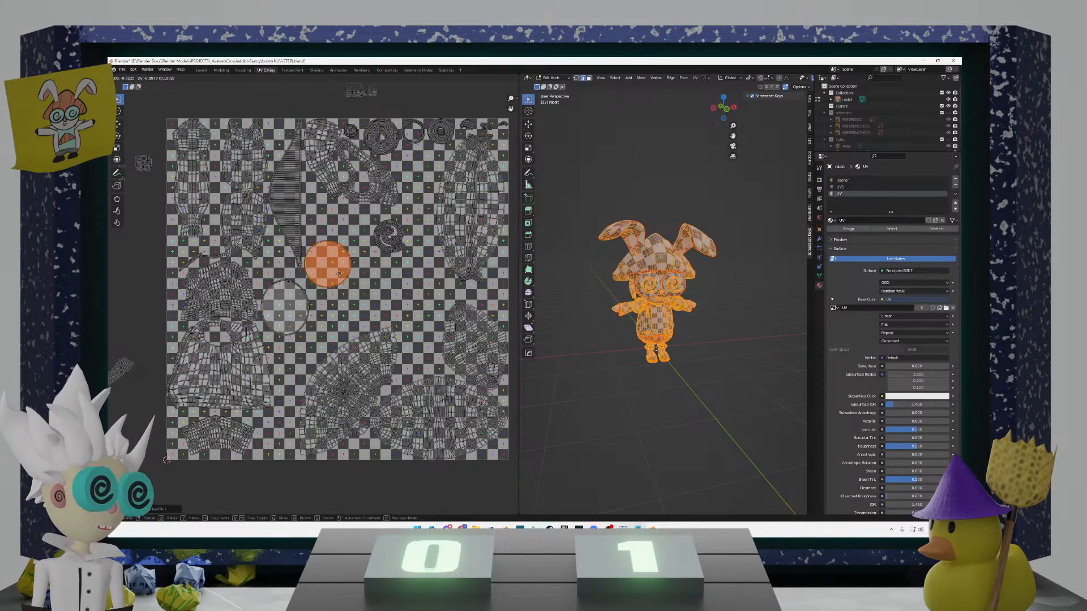
right_click(334, 292)
Step: Scale down the oval disc island and move it up beside the leaf island's lower tip
left_click(311, 311)
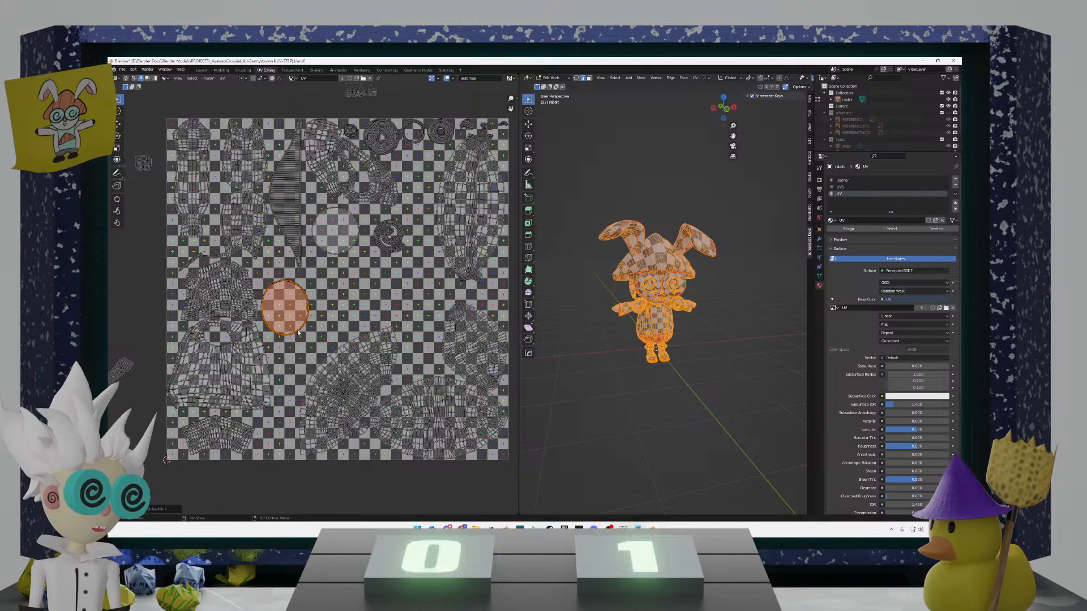
middle_click_drag(540, 314, 509, 308)
scroll(571, 312, "up", 6)
key("s")
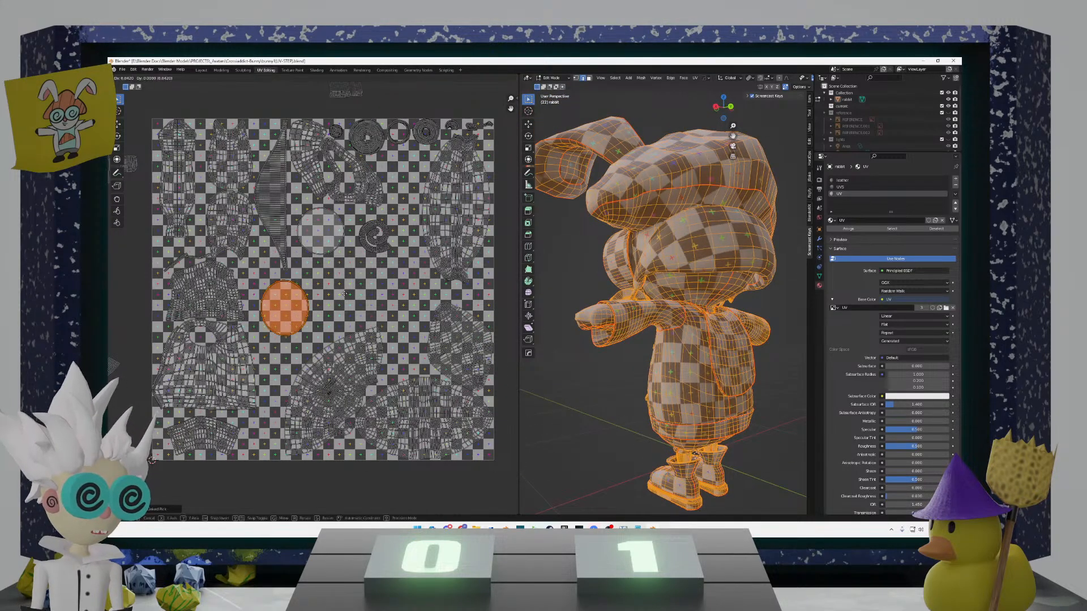
scroll(348, 306, "up", 1)
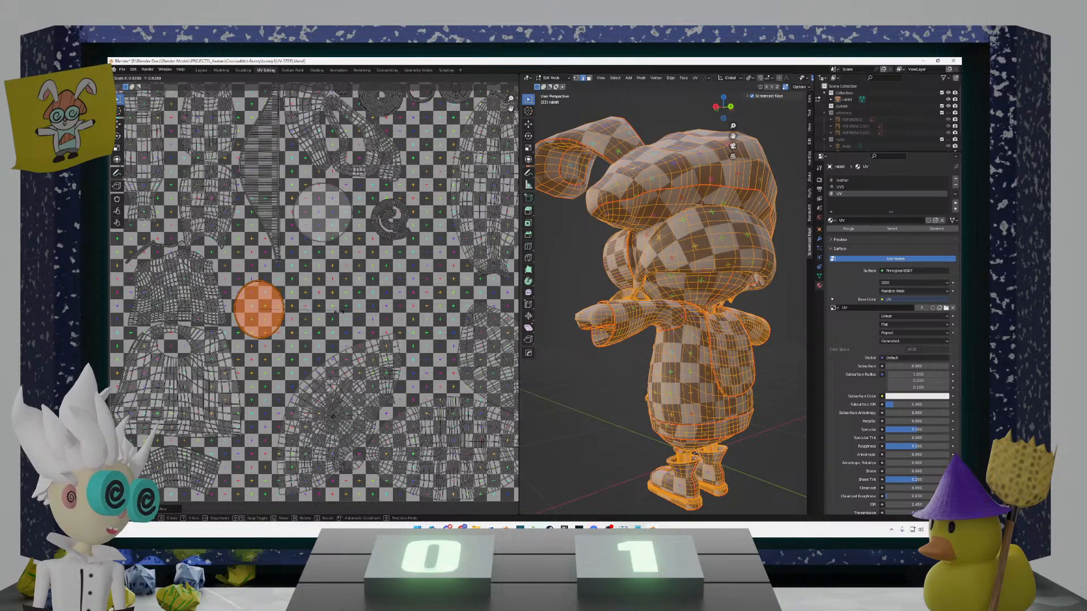
left_click(329, 316)
key("g")
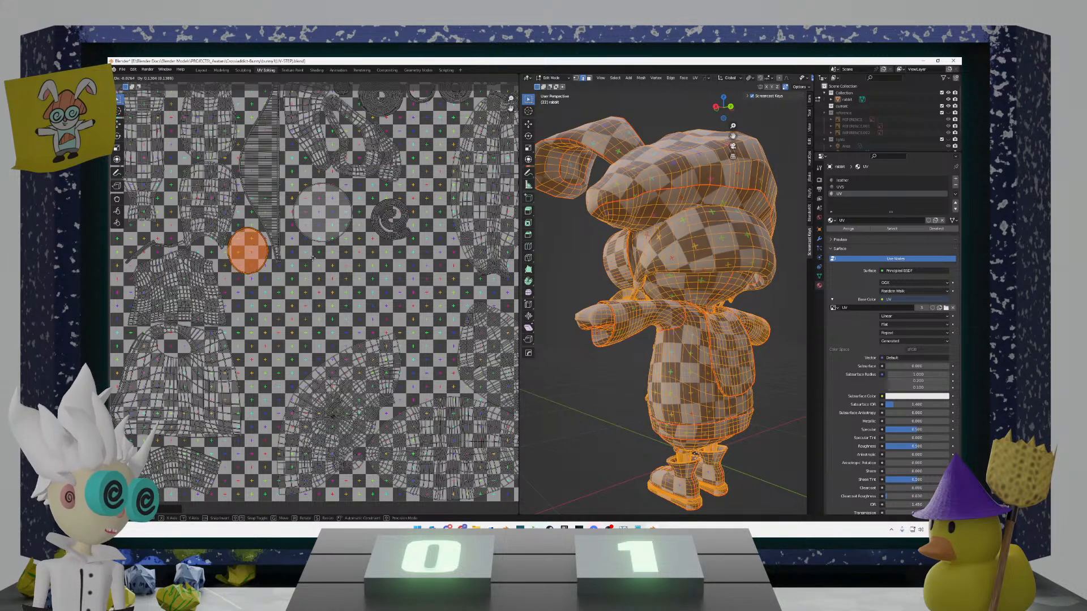
left_click(314, 256)
key("alt+a")
key("l")
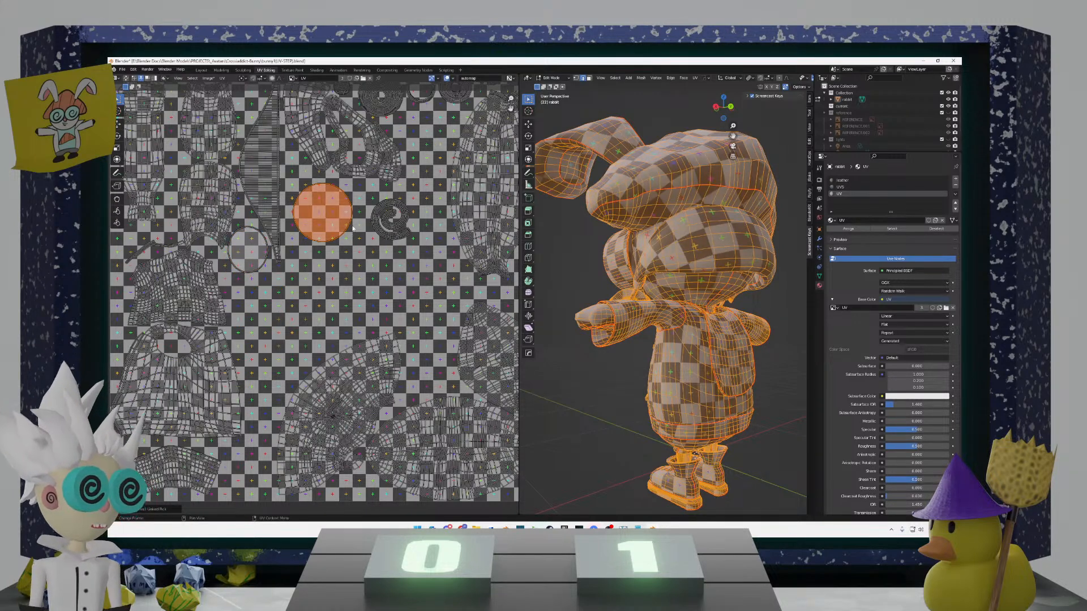
key("g")
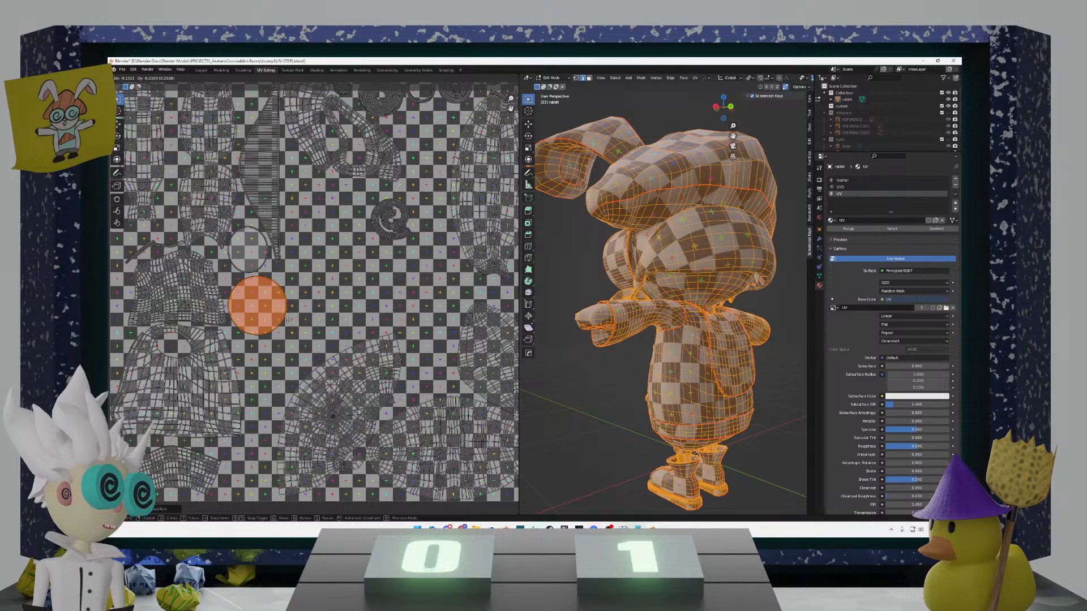
right_click(291, 319)
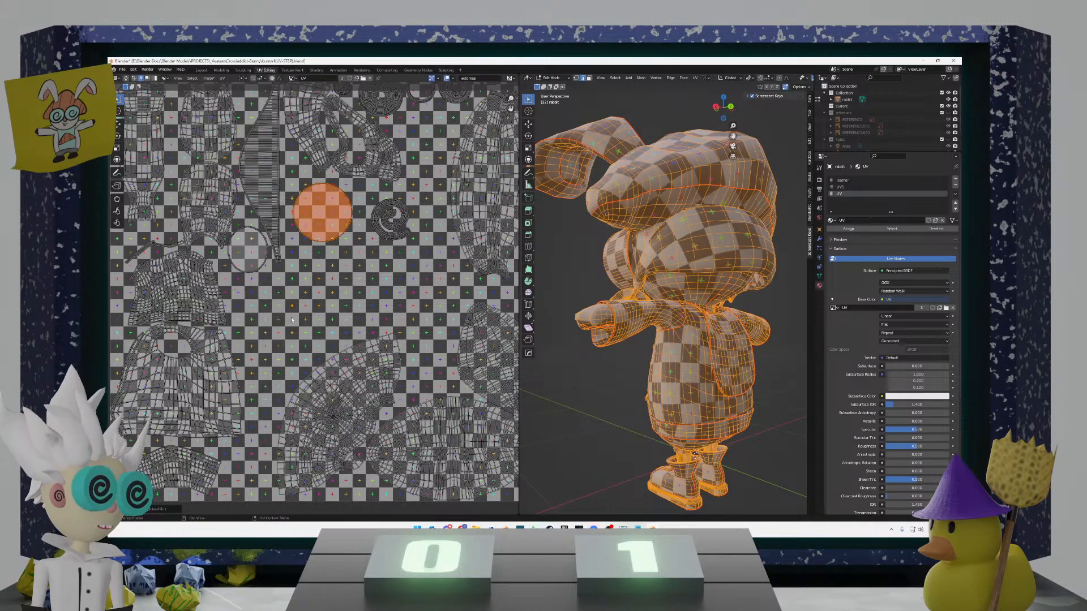
Step: Stack the round disc island concentrically over the oval disc island below the leaf-shaped island
left_click(261, 284)
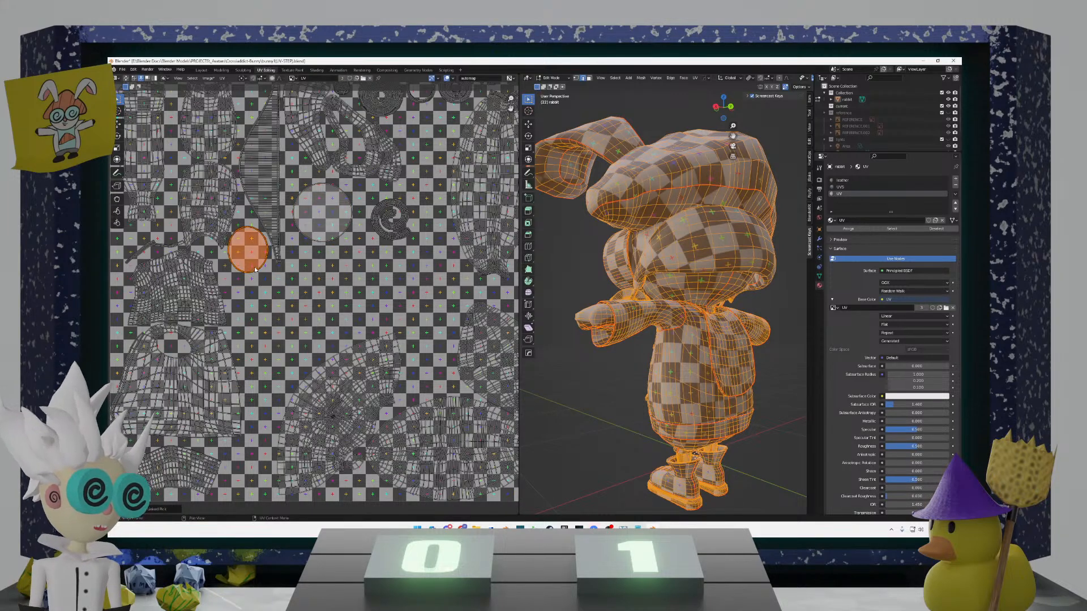
left_click_drag(253, 270, 269, 291)
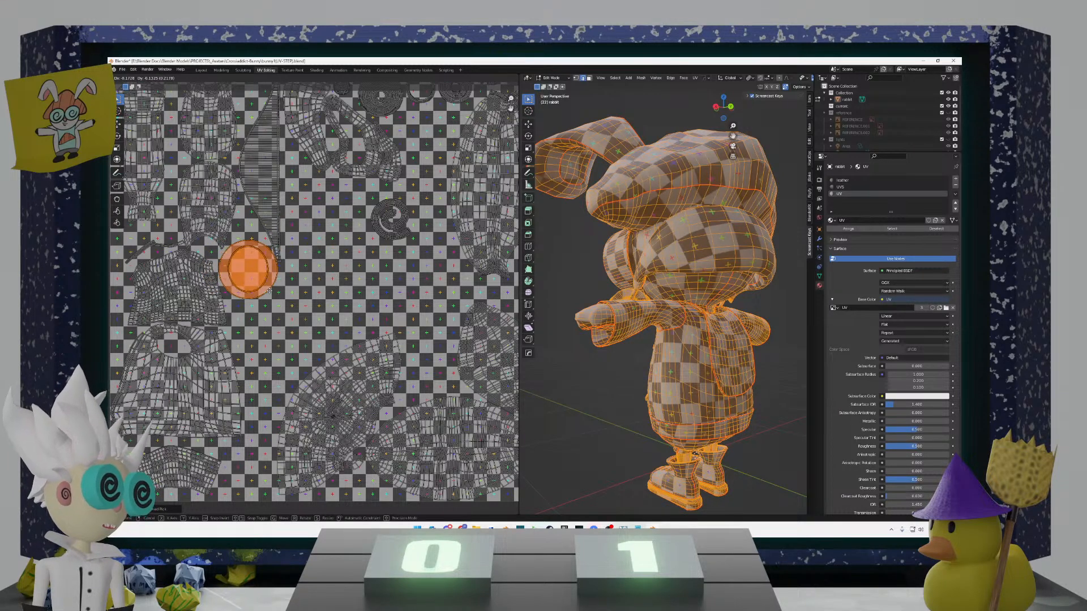
left_click(268, 293)
left_click(428, 253)
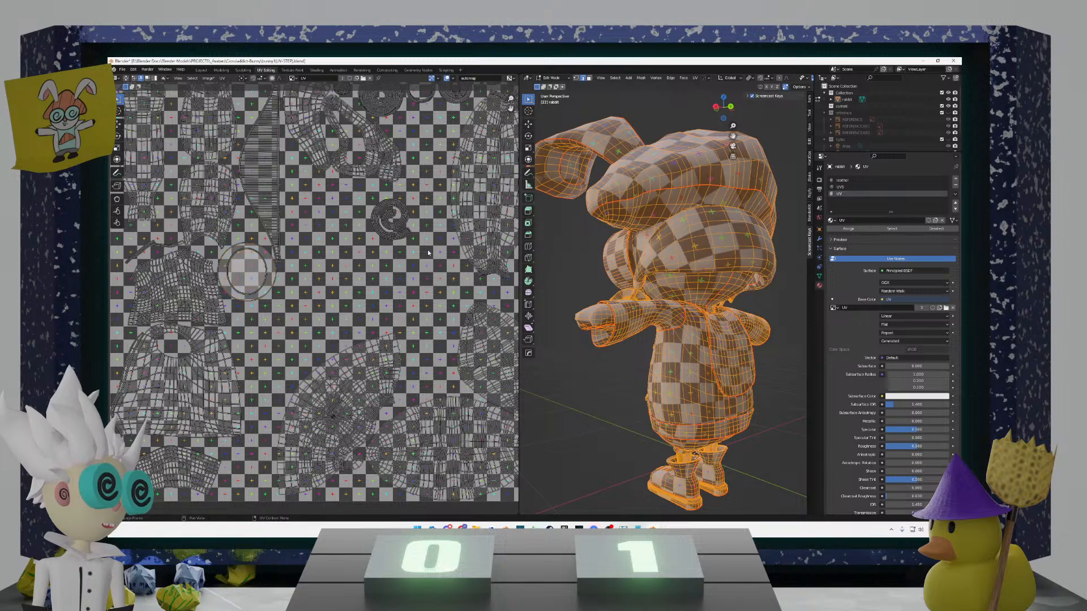
Step: Move the spiral island to the UV square's top edge, into the gap above the leaf-shaped island beside the tall islands
left_click(378, 210)
scroll(364, 208, "down", 4)
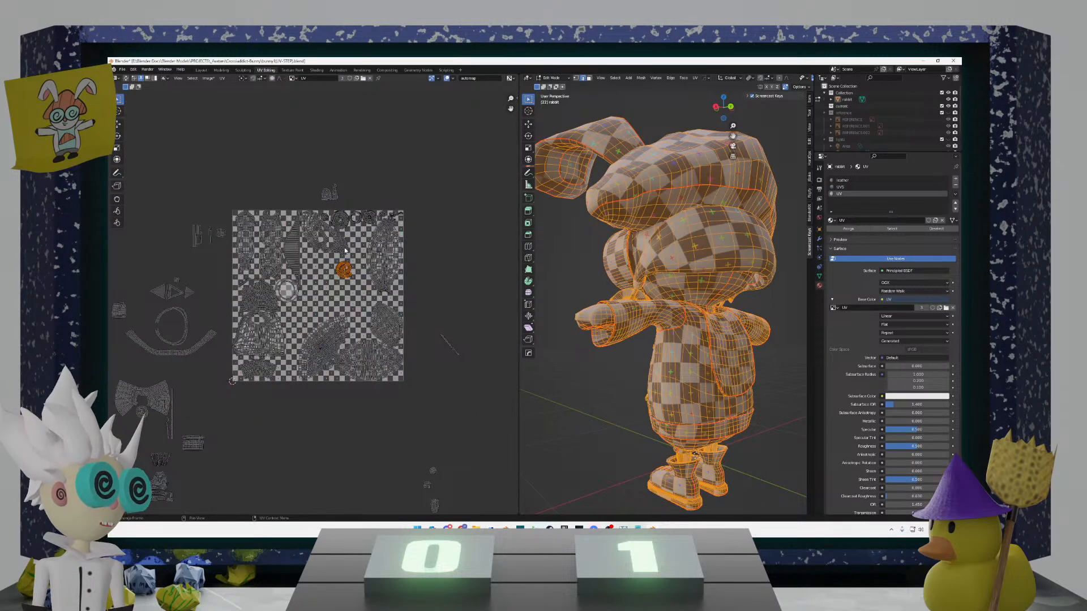
scroll(347, 269, "up", 2)
key("g")
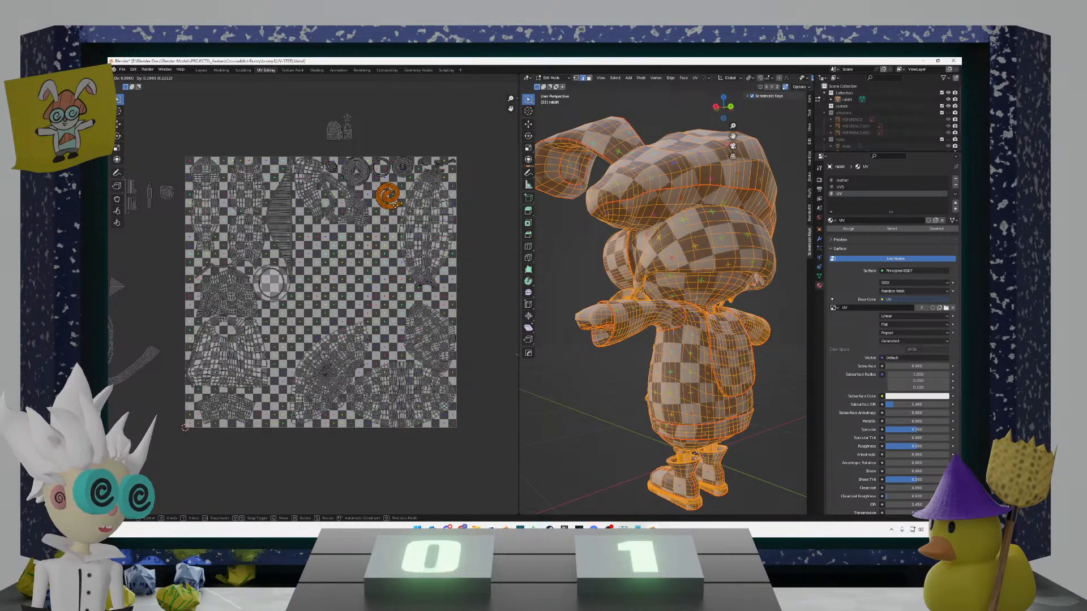
left_click(391, 228)
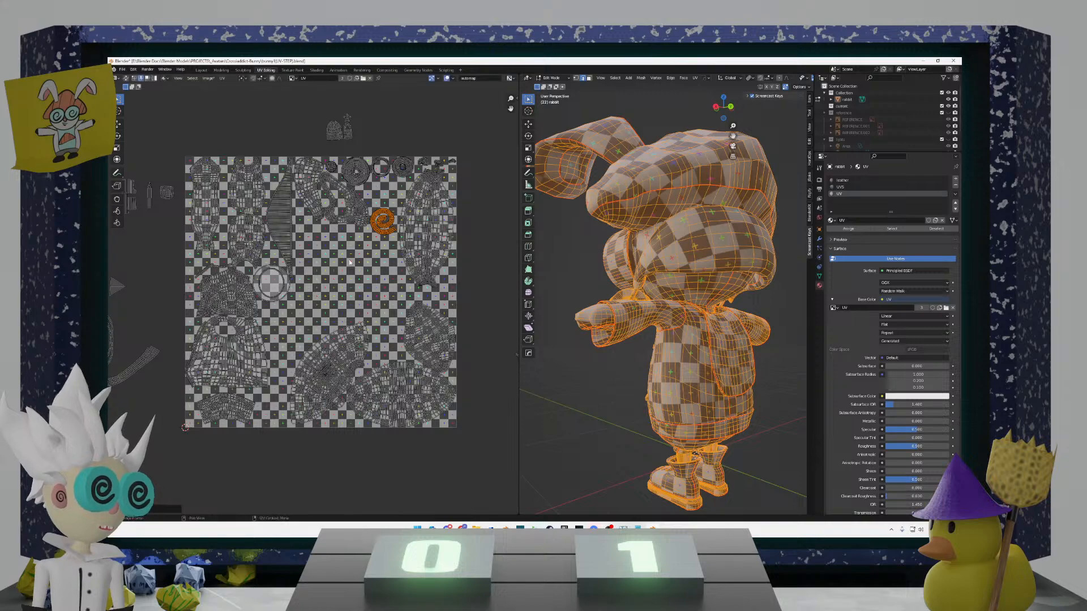
scroll(311, 309, "down", 4)
middle_click_drag(297, 327, 320, 308)
scroll(319, 308, "up", 2)
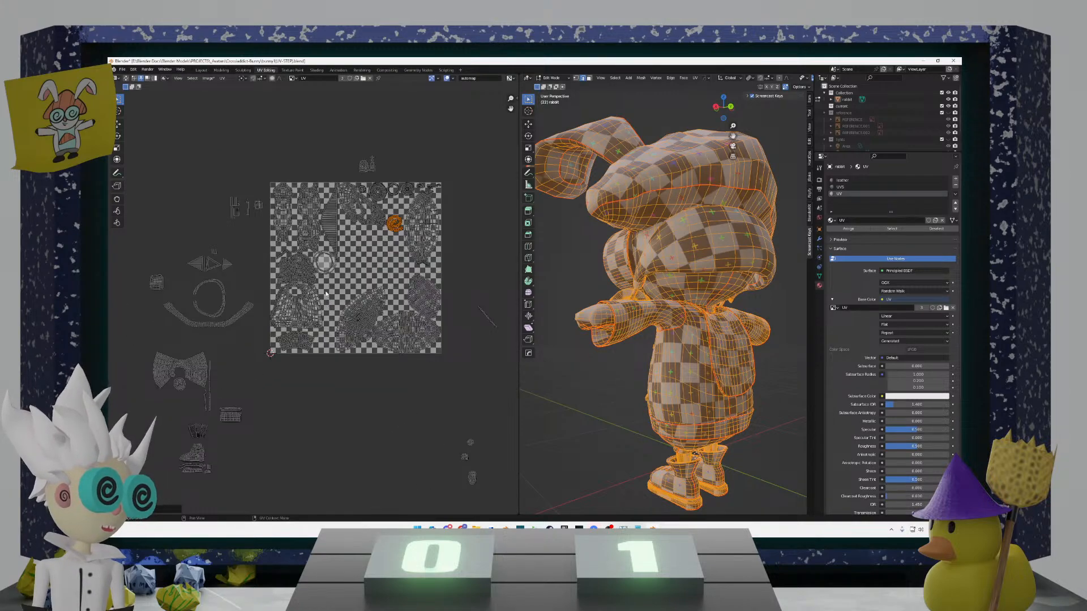
scroll(362, 238, "up", 3)
key("g")
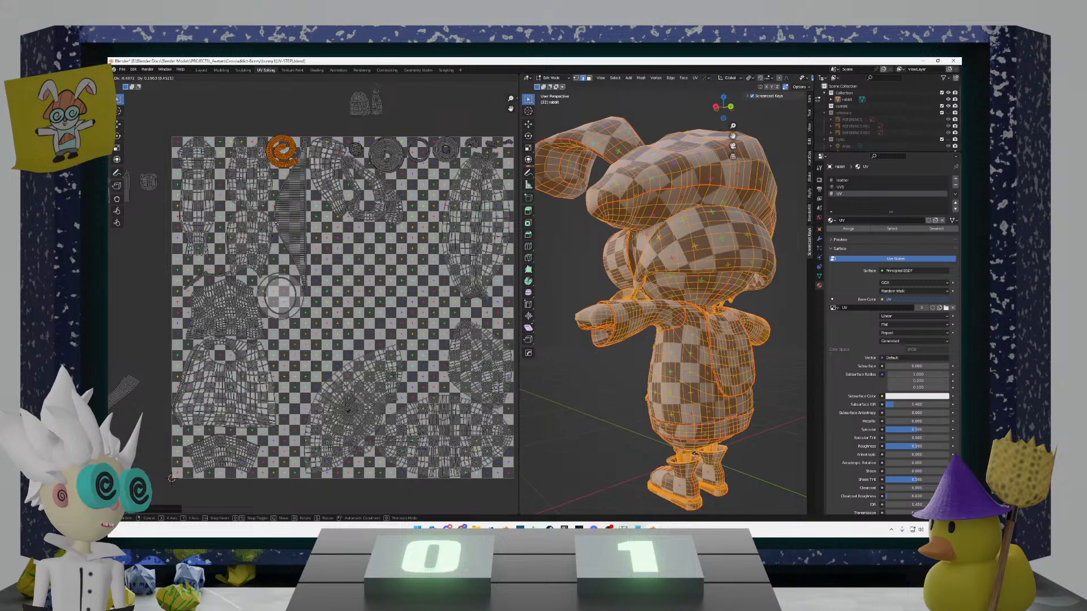
left_click(277, 172)
Step: Scale the spiral island down slightly to fit the gap between the tall island and the leaf island's upper tip
scroll(278, 171, "up", 1)
scroll(277, 171, "up", 1)
middle_click_drag(278, 171, 297, 265)
key("s")
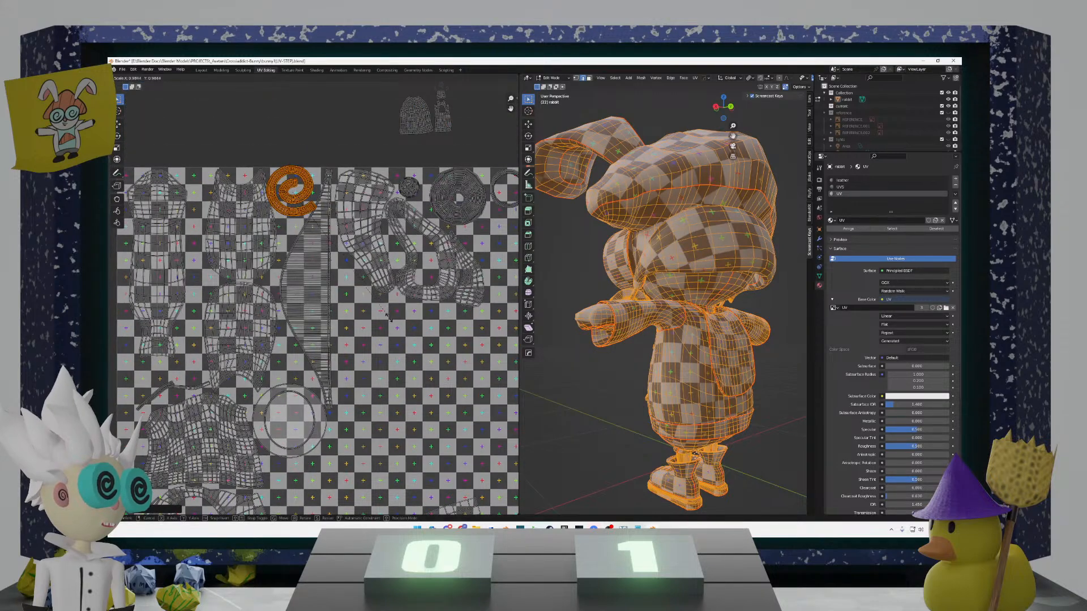
left_click(380, 313)
scroll(365, 385, "up", 5)
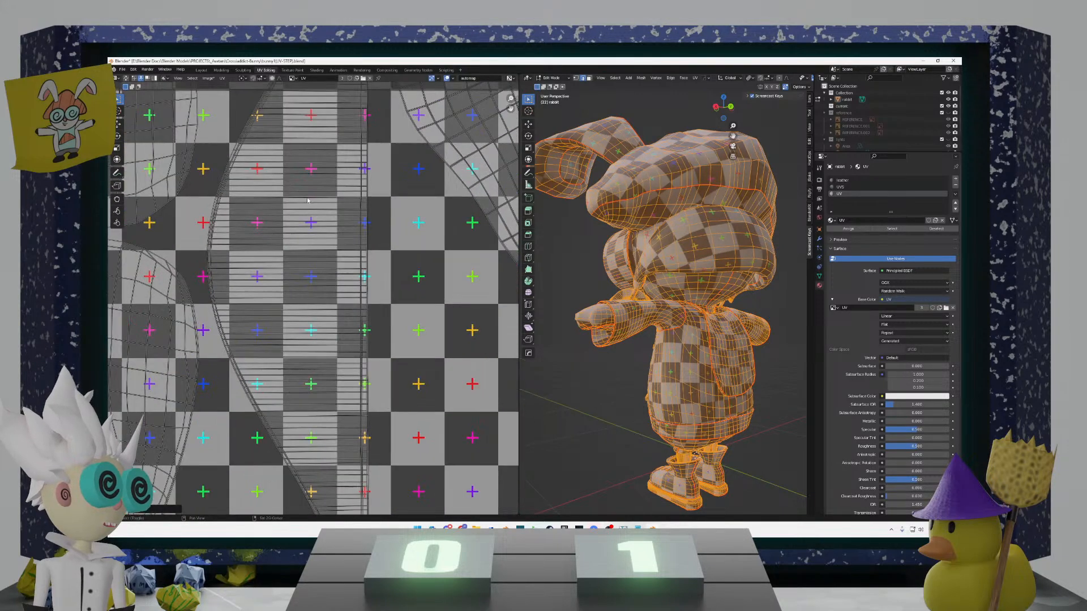
middle_click_drag(345, 312, 354, 403, "shift")
key("s")
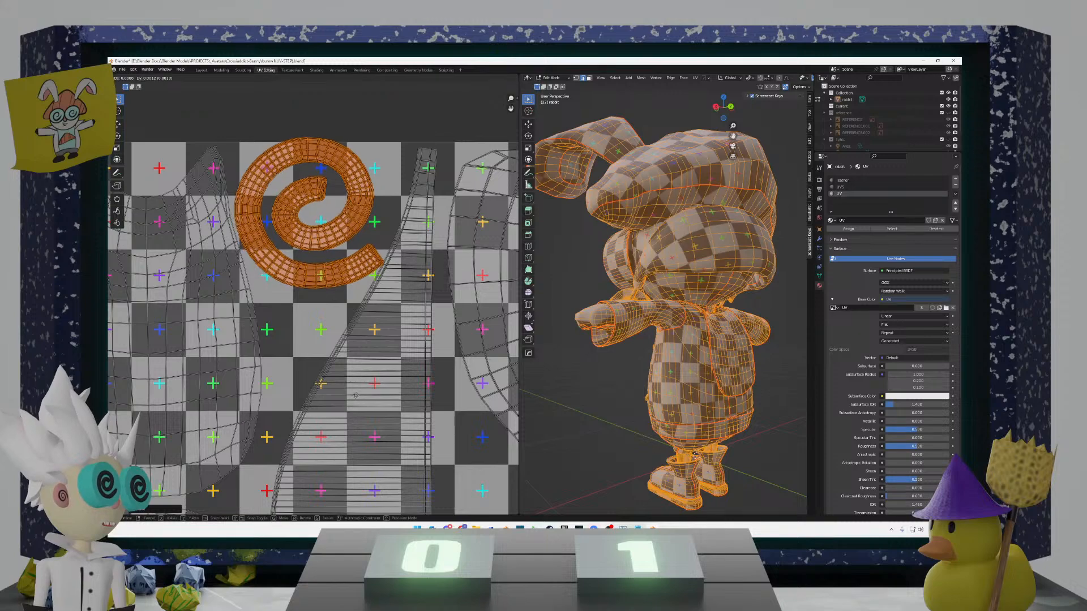
right_click(359, 392)
Step: Fine-tune the spiral island's scale and position so it sits just inside the UV square's top edge without touching its neighbours
scroll(313, 309, "up", 3)
middle_click_drag(314, 309, 322, 467)
key("s")
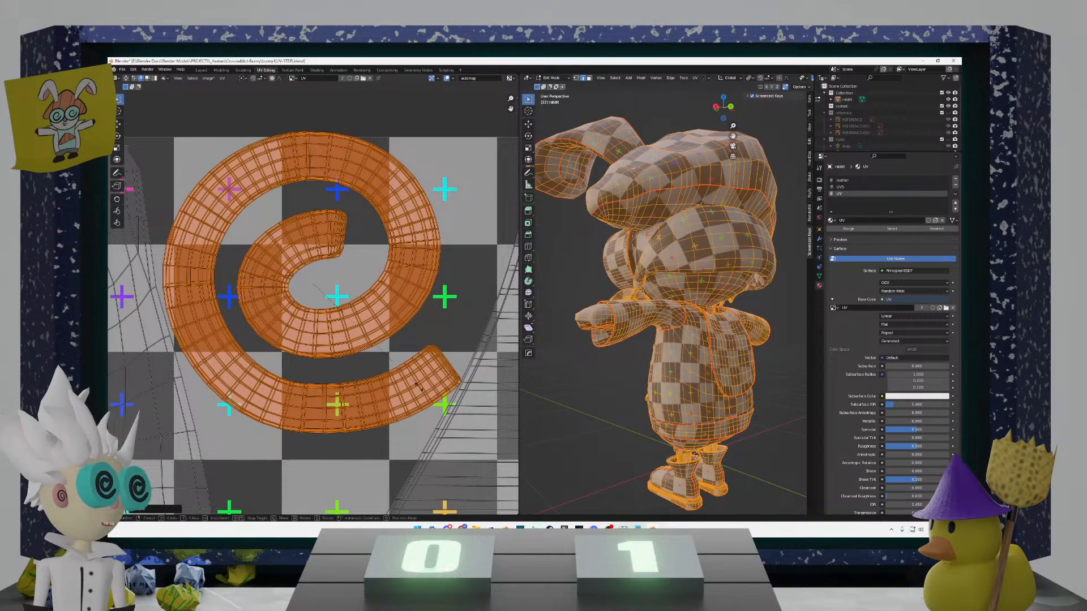
left_click(400, 387)
key("s")
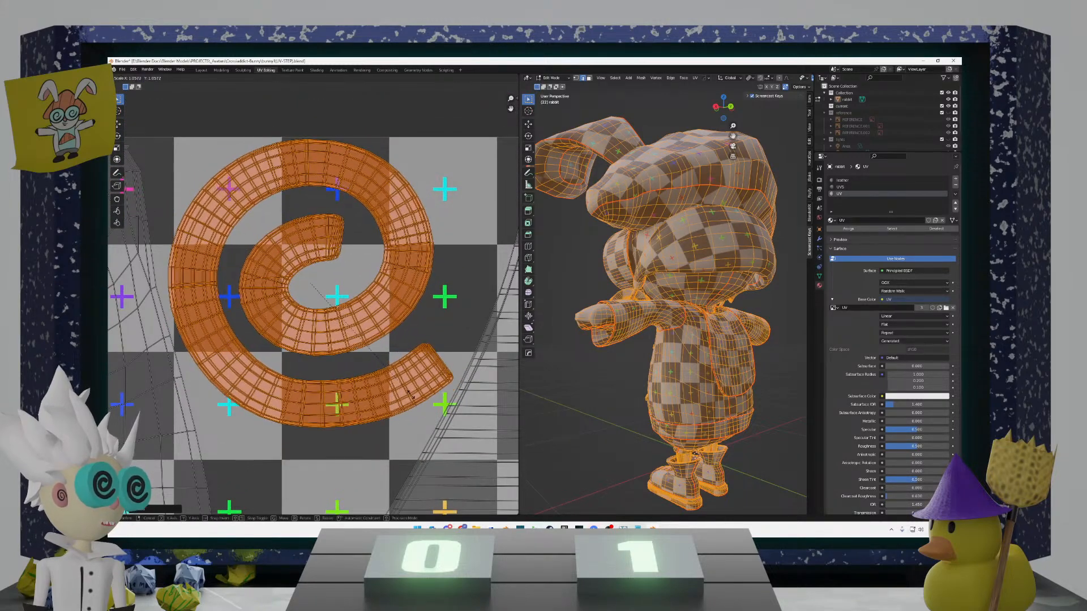
key("g")
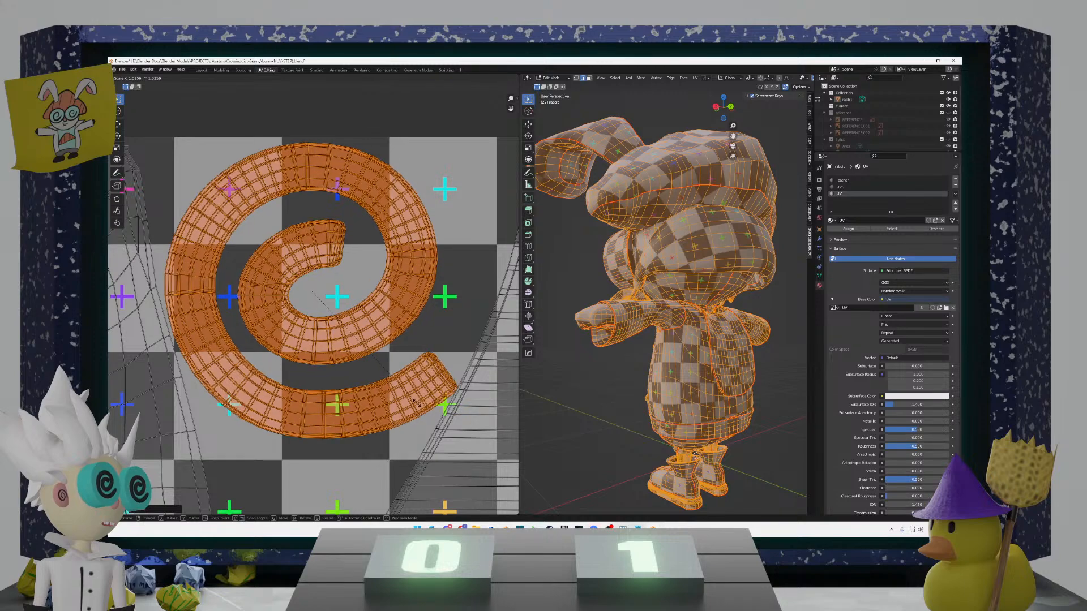
left_click(414, 401)
key("g")
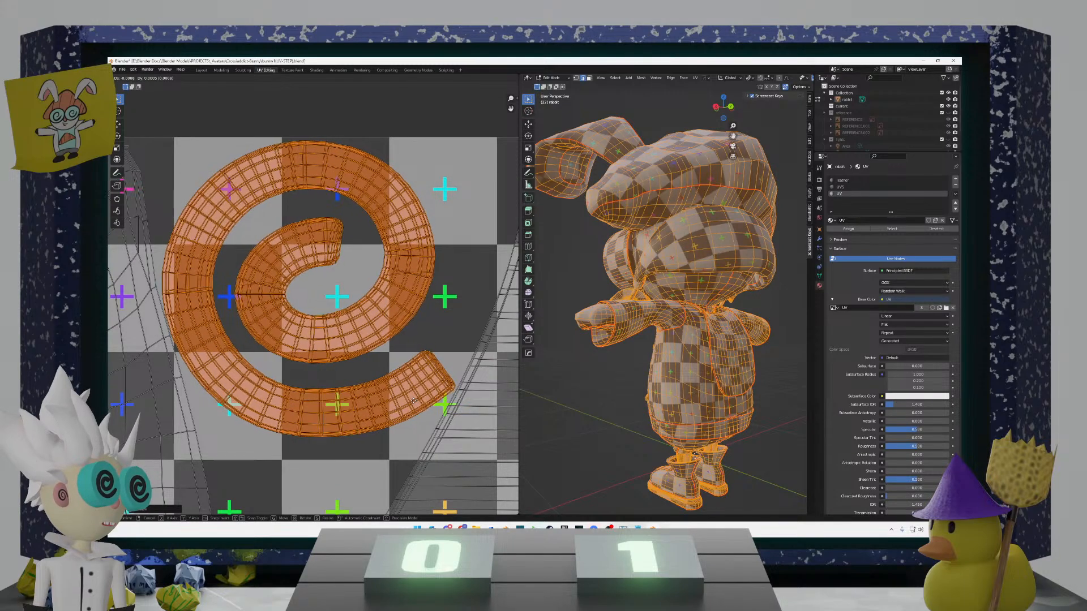
key("s")
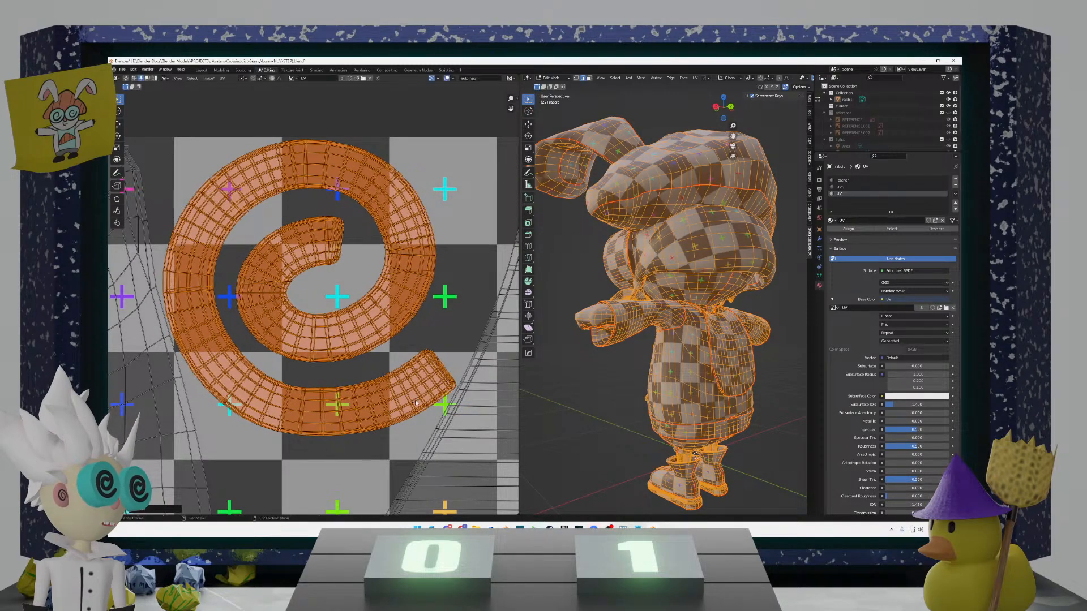
left_click(416, 401)
key("g")
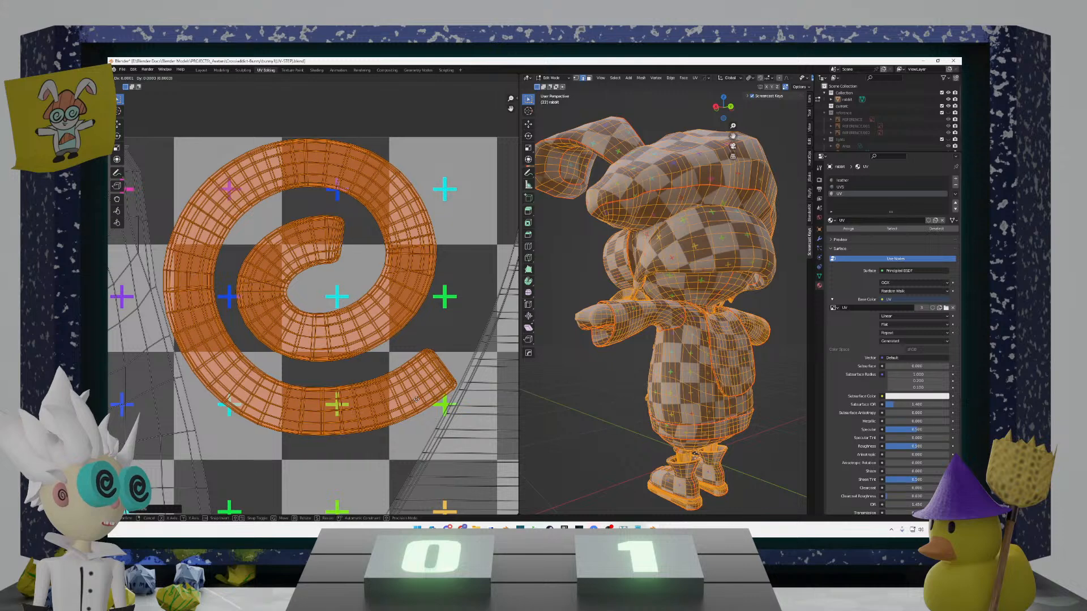
left_click(416, 401)
scroll(416, 401, "down", 10)
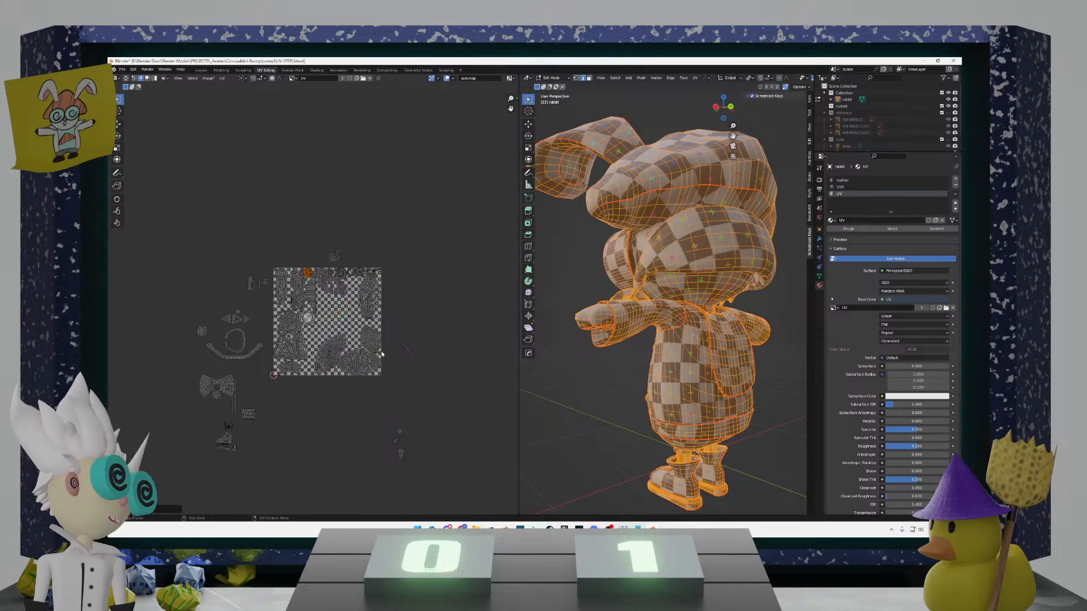
scroll(342, 276, "up", 3)
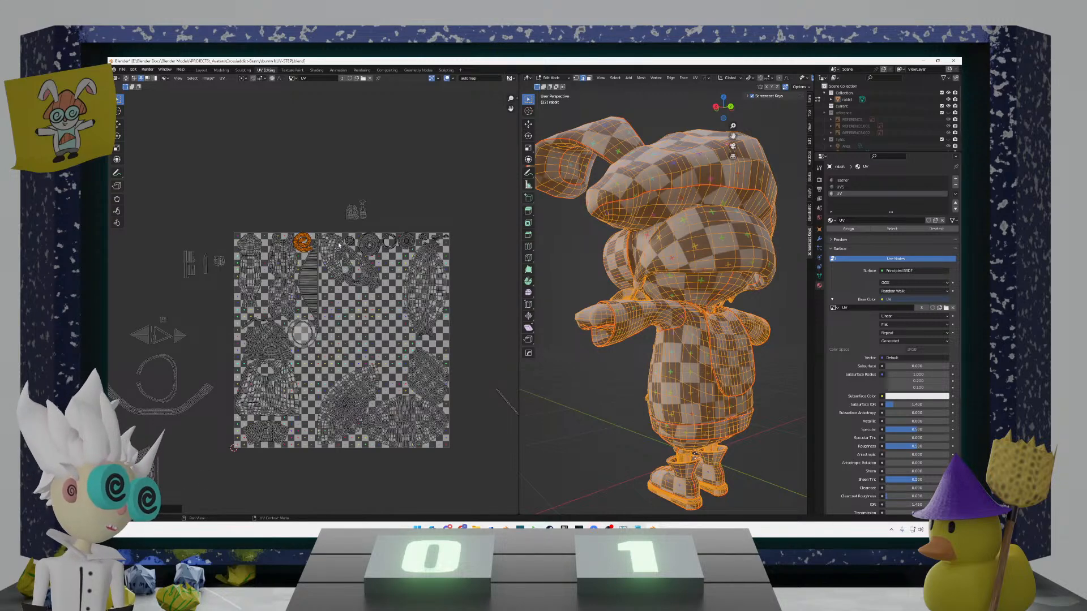
key("g")
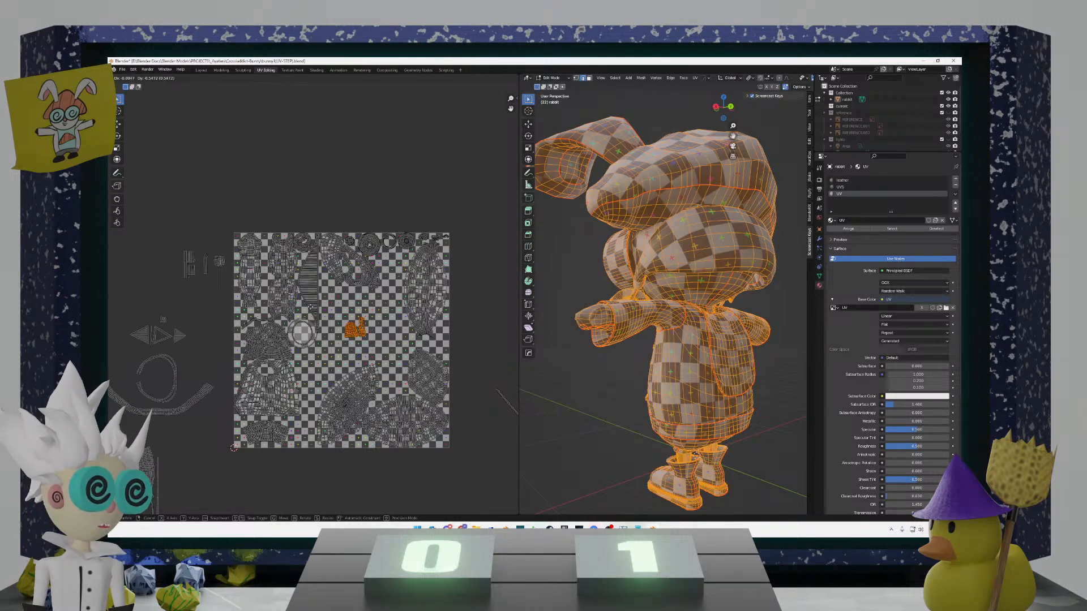
right_click(348, 292)
Step: Select the small islands outside the UV square's left edge in turn and view the model from the front to examine them
middle_click_drag(222, 275, 274, 246)
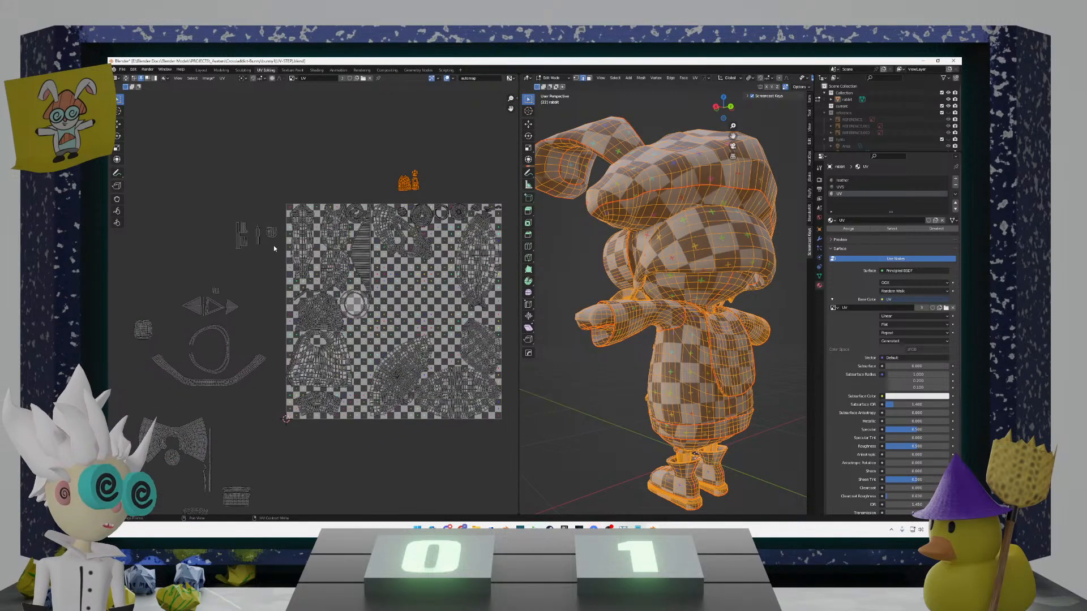
middle_click_drag(247, 349, 238, 294)
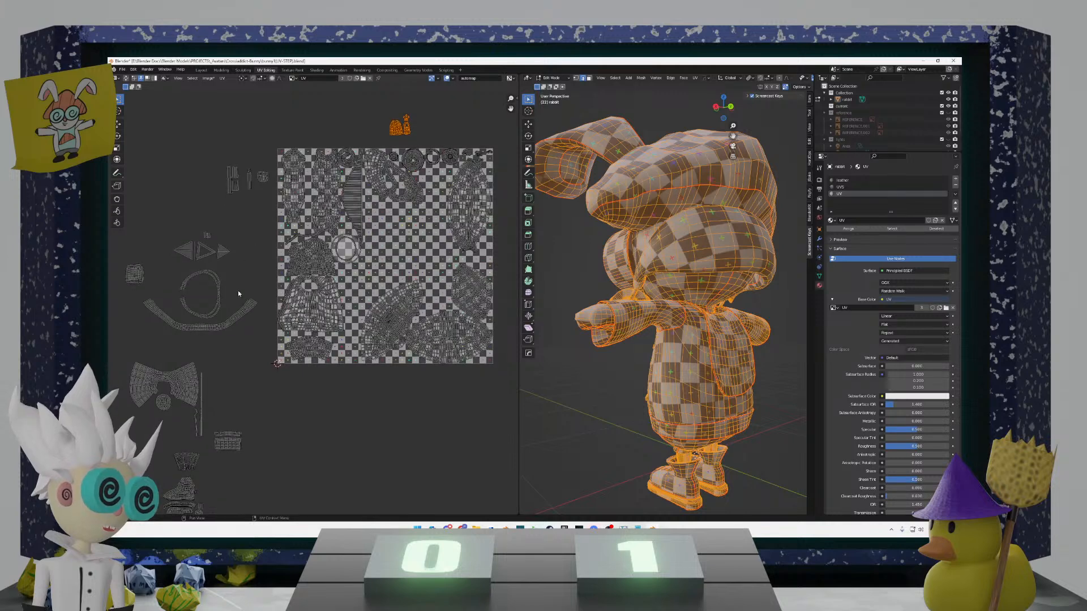
left_click_drag(148, 290, 108, 258)
middle_click_drag(572, 317, 713, 320)
key("g")
left_click(316, 337)
middle_click_drag(315, 340, 326, 333)
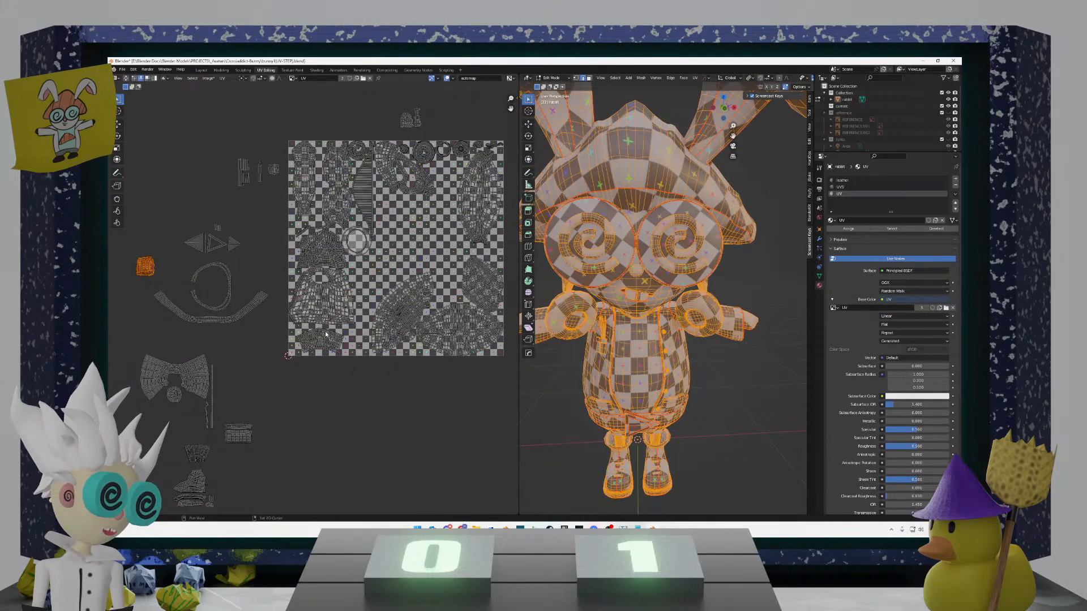
left_click_drag(252, 168, 253, 168)
scroll(360, 328, "down", 3)
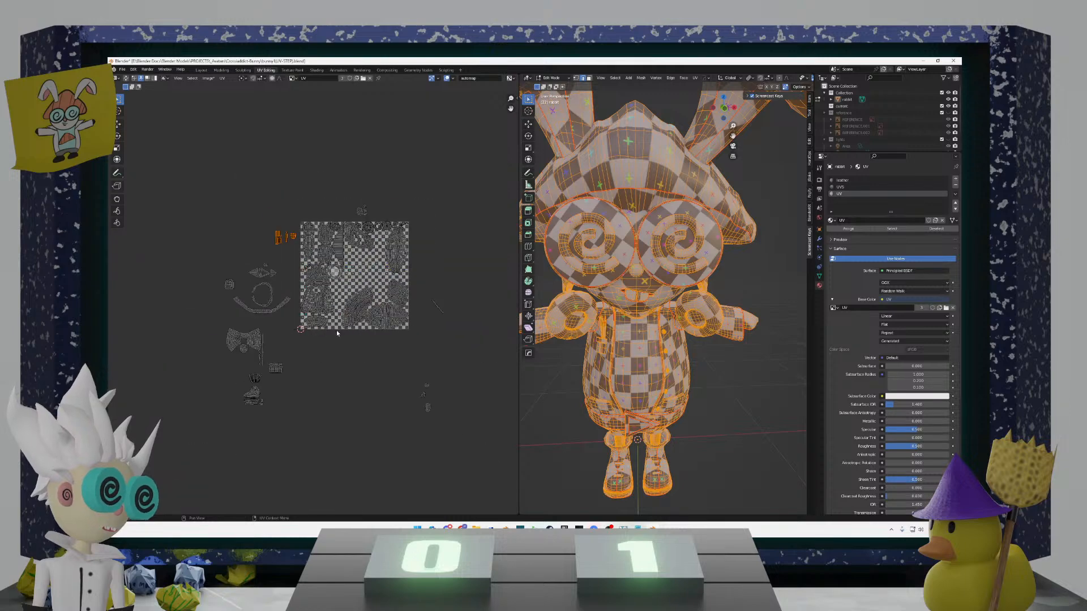
scroll(360, 328, "up", 1)
scroll(360, 328, "down", 1)
Step: Move the thin slanted strip island into the UV square's right edge, between the elongated island and the rounded island below it
middle_click_drag(360, 328, 328, 323)
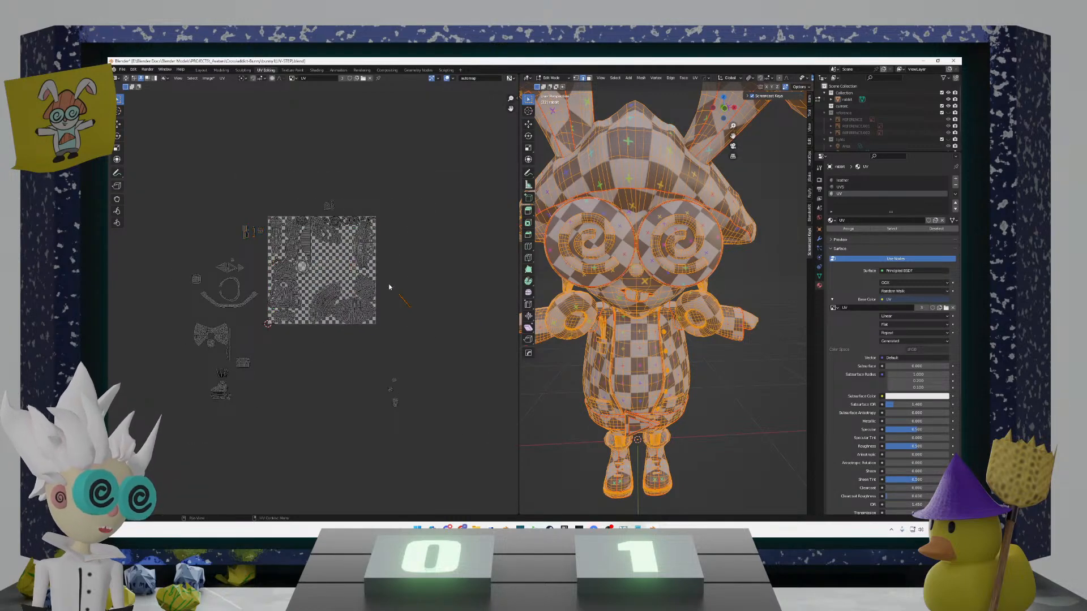
scroll(389, 287, "up", 3)
key("g")
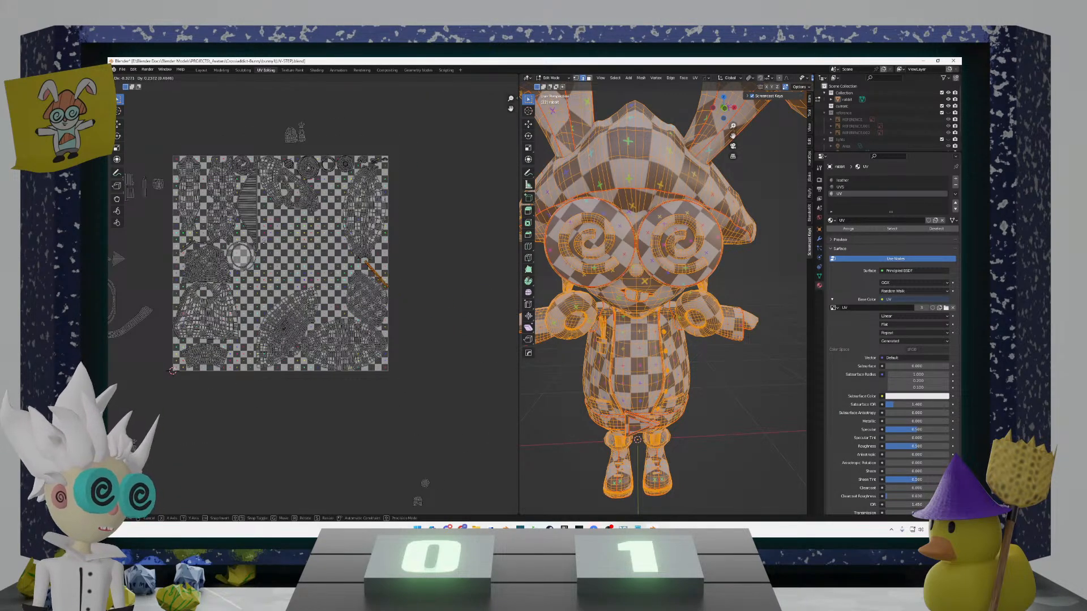
left_click(258, 228)
scroll(315, 304, "up", 3)
middle_click_drag(316, 304, 265, 330)
Step: Rotate the thin strip island upright so it runs parallel to the UV square's right edge
key("r")
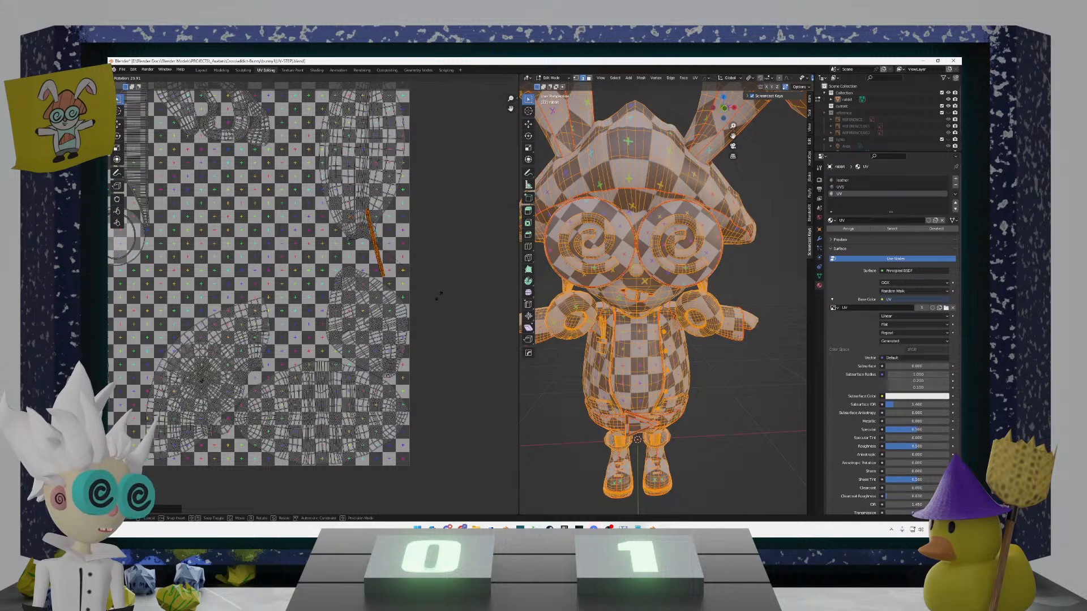
left_click(474, 265)
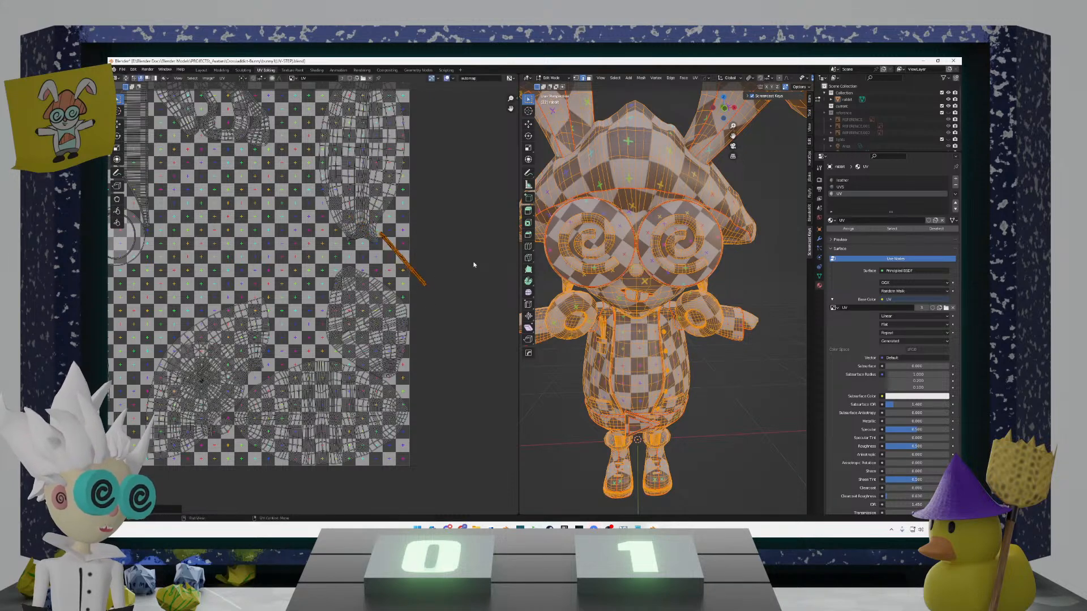
key("r")
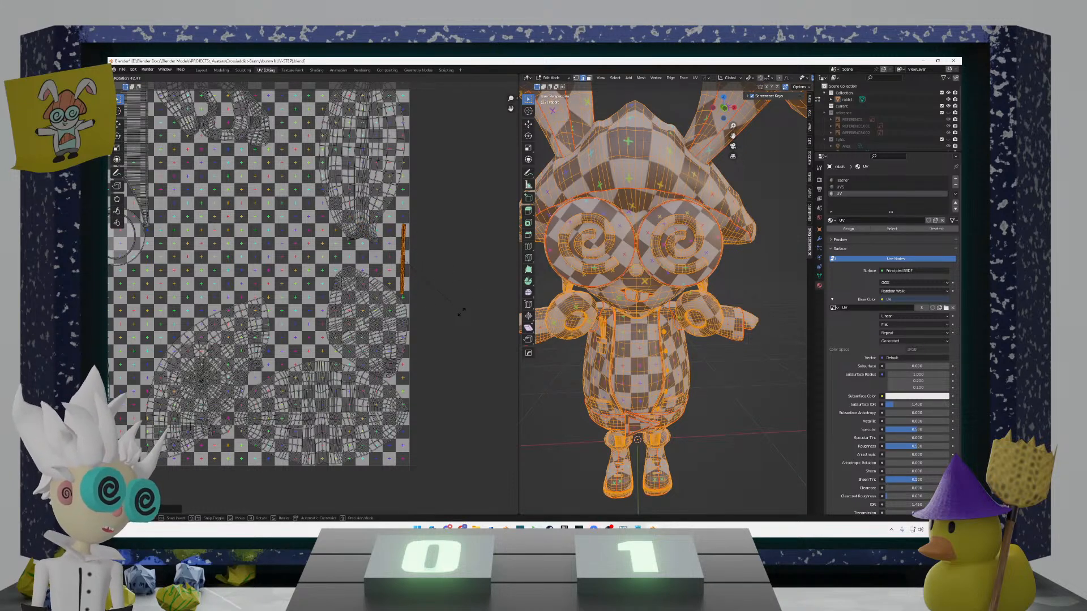
left_click(461, 311)
Step: Scale up the upright strip island and align it just inside the UV square's right edge
key("s")
left_click(493, 297)
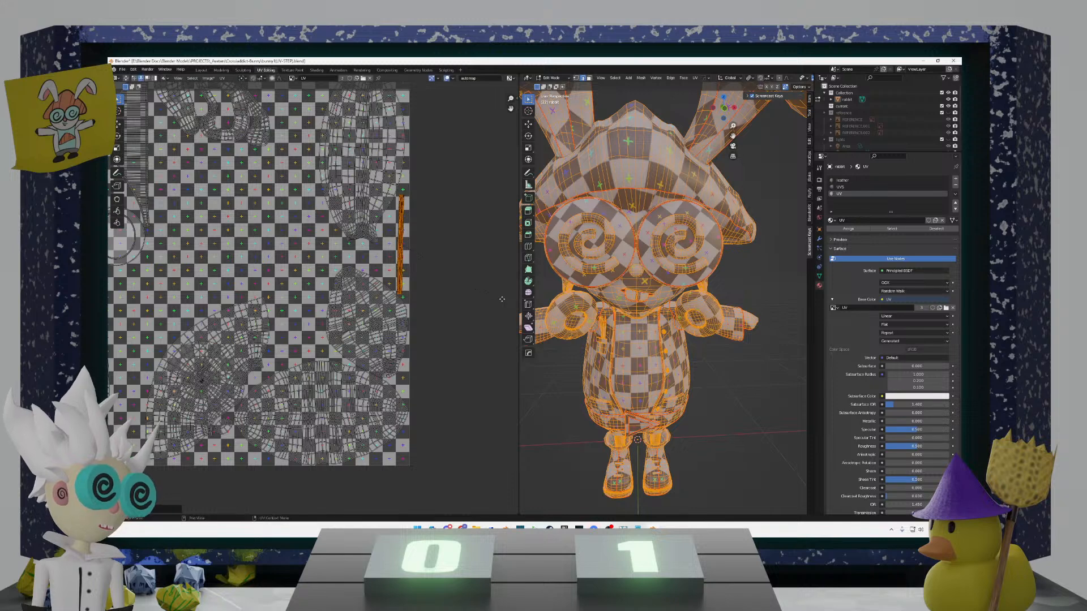
key("r")
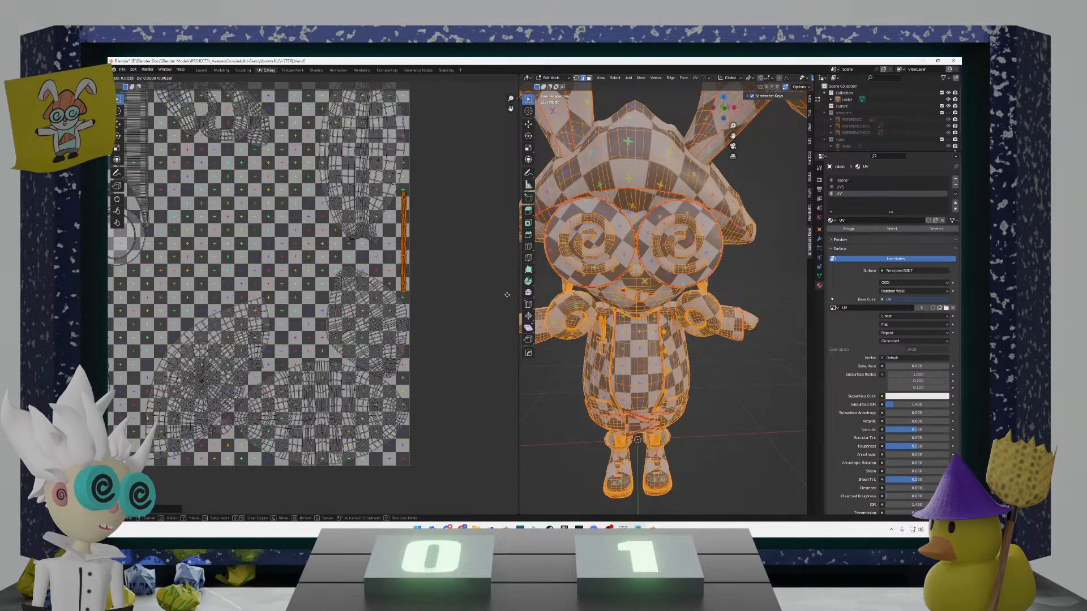
left_click(420, 287)
Step: Select the three small islands below and to the right of the UV square and move them up beside its right edge
scroll(416, 288, "down", 4)
scroll(408, 287, "down", 2)
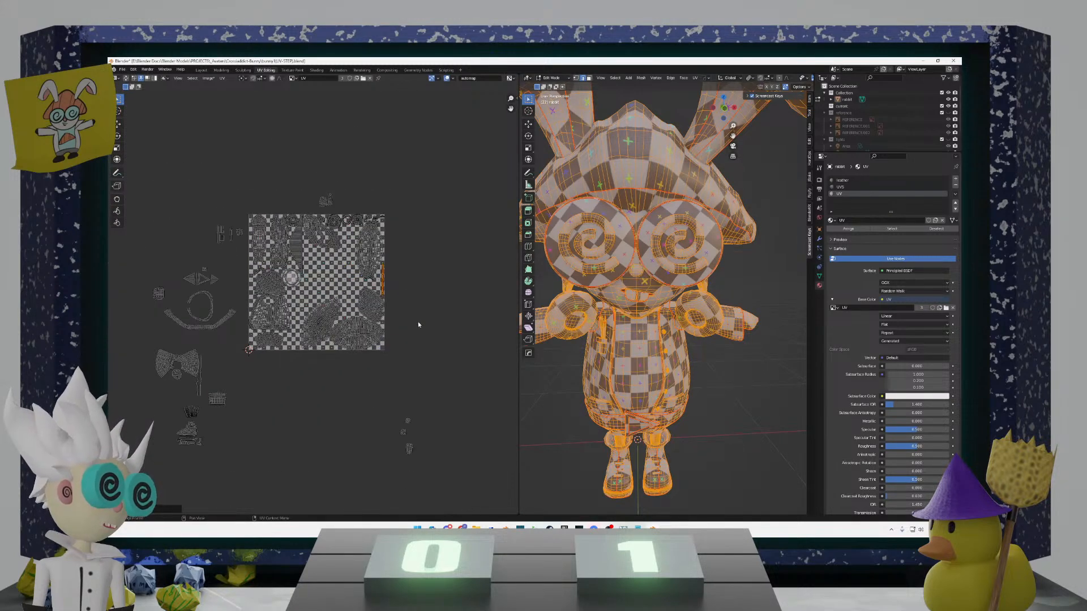
left_click_drag(389, 420, 447, 476)
key("g")
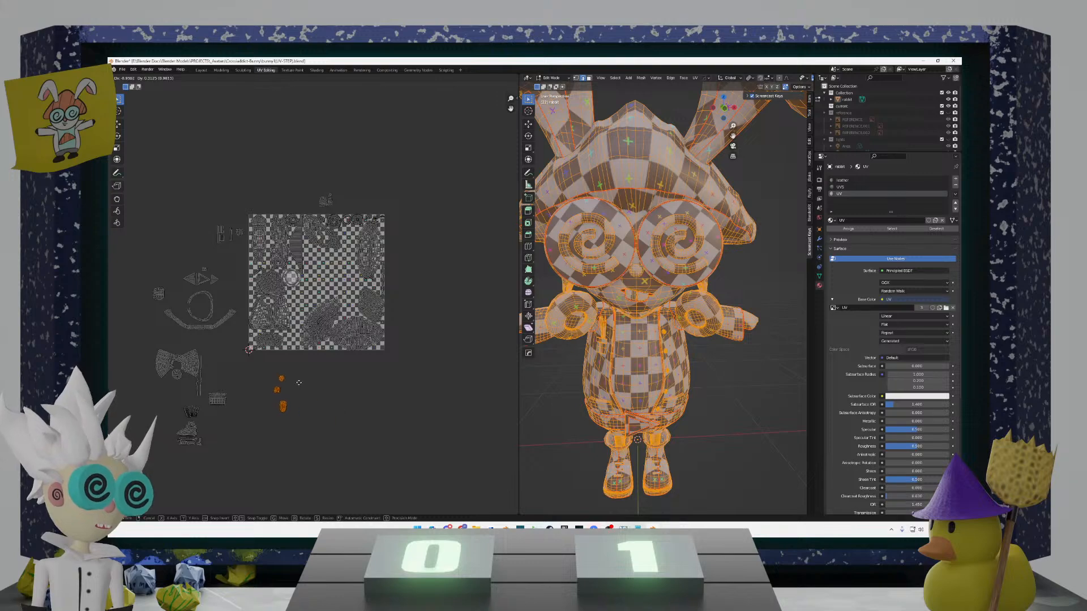
left_click(396, 255)
Step: Move the three small selected islands into the UV square, beside the elongated island near its upper right corner
scroll(393, 253, "up", 3)
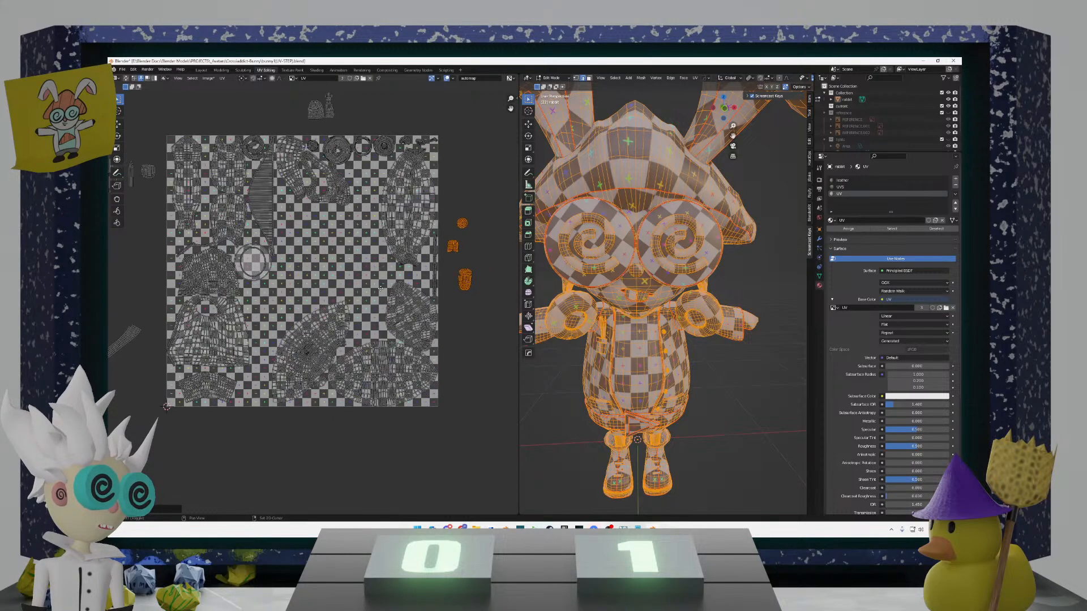
scroll(330, 315, "up", 1)
key("g")
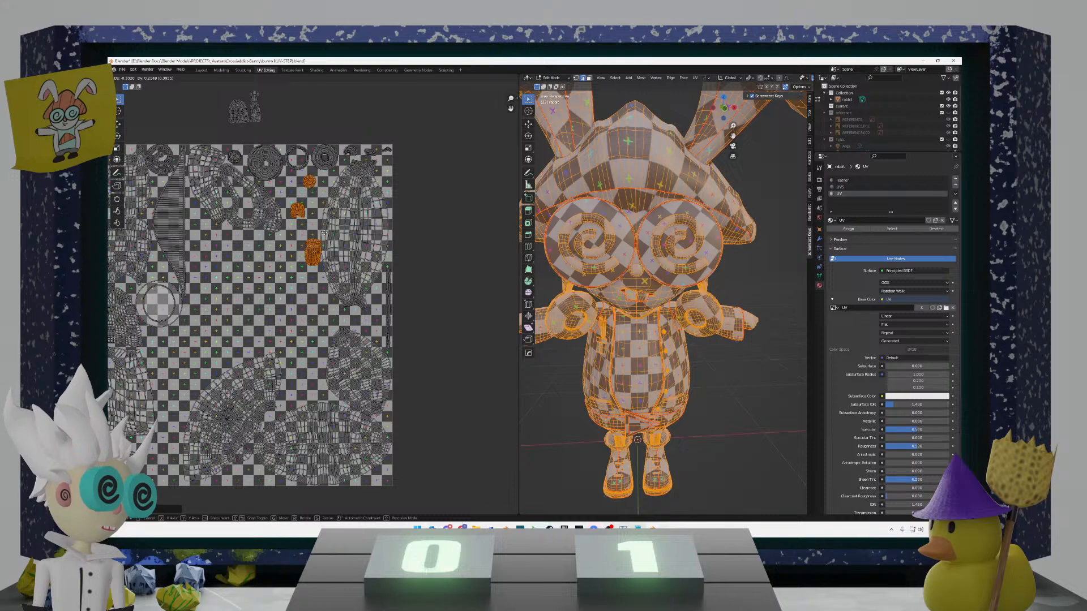
left_click(305, 236)
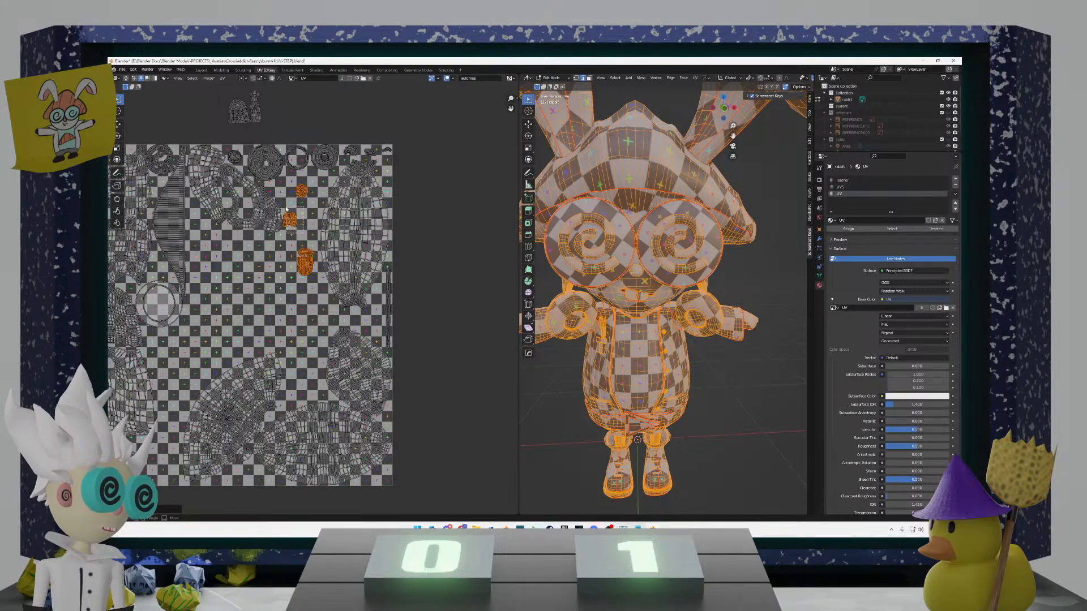
Step: Stack the three small islands in a column beneath the ring island at the UV square's upper edge, with the largest one lowest
scroll(313, 300, "up", 3)
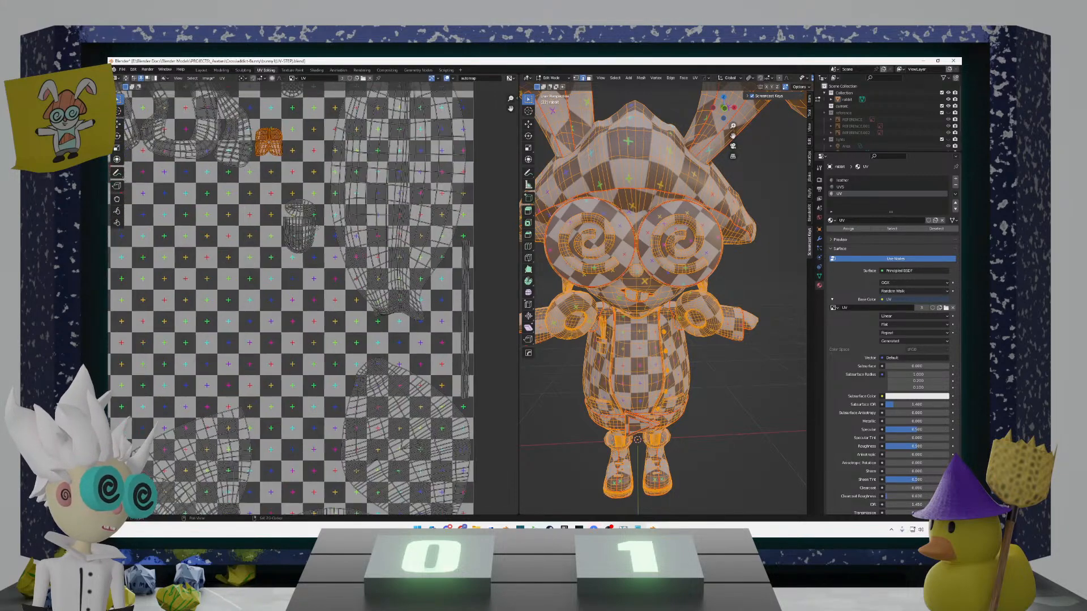
middle_click_drag(315, 300, 338, 429)
key("g")
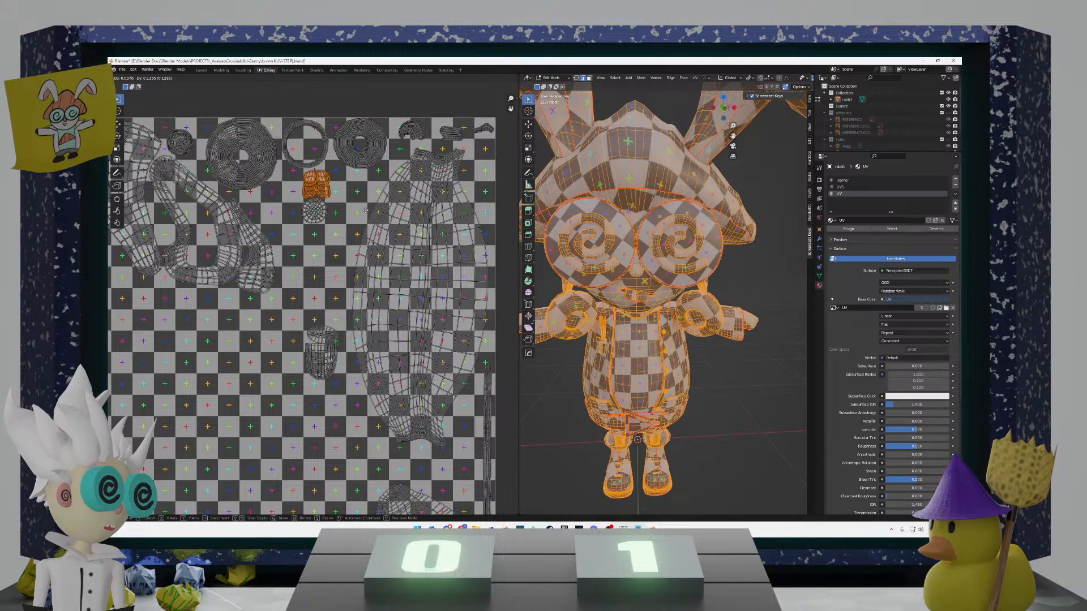
left_click(342, 228)
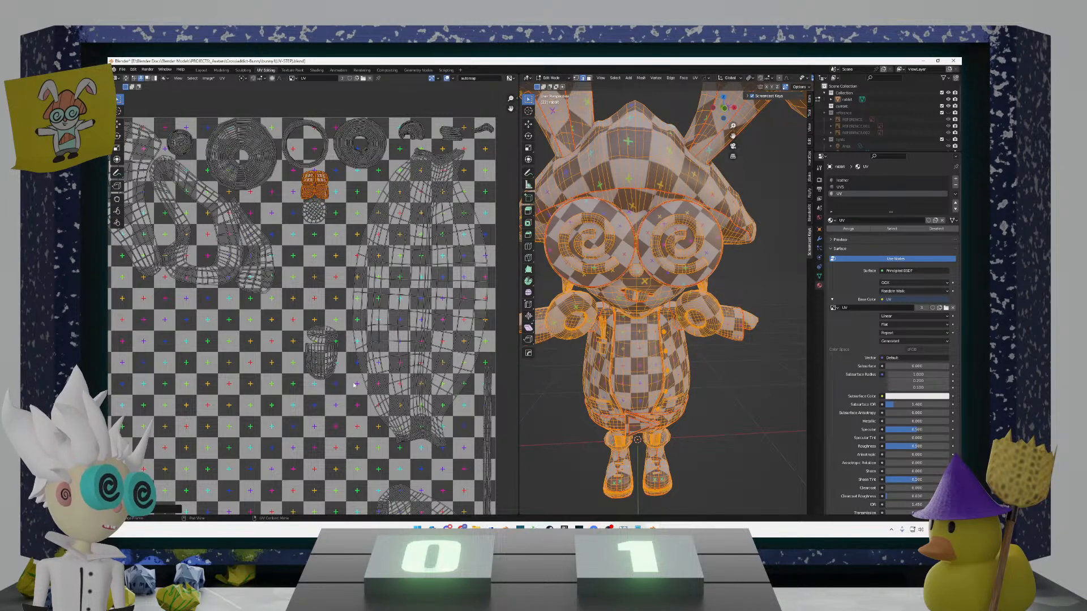
left_click(340, 343)
key("g")
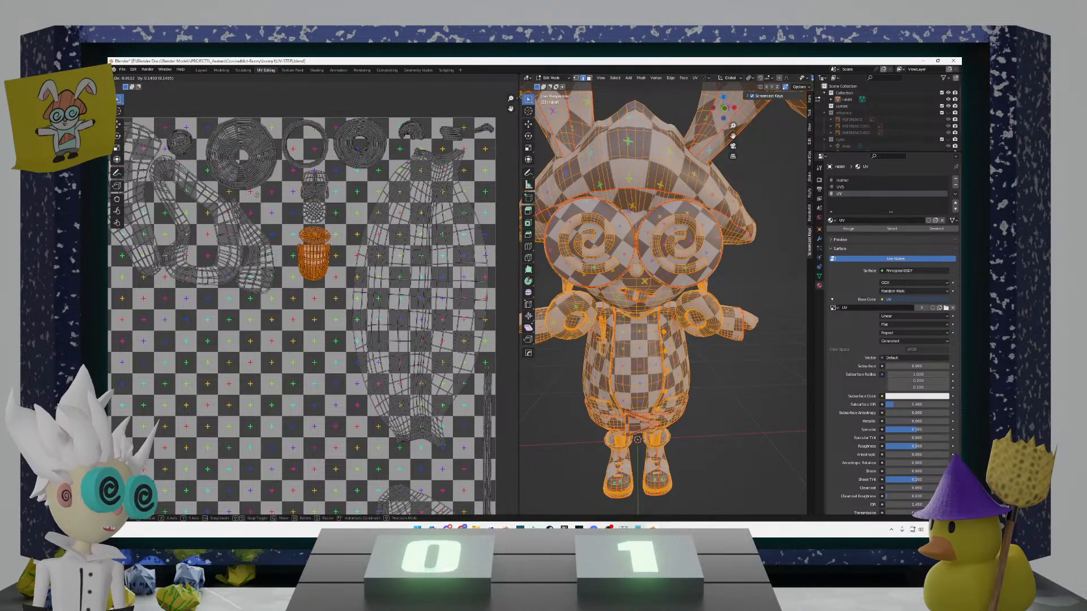
left_click(325, 234)
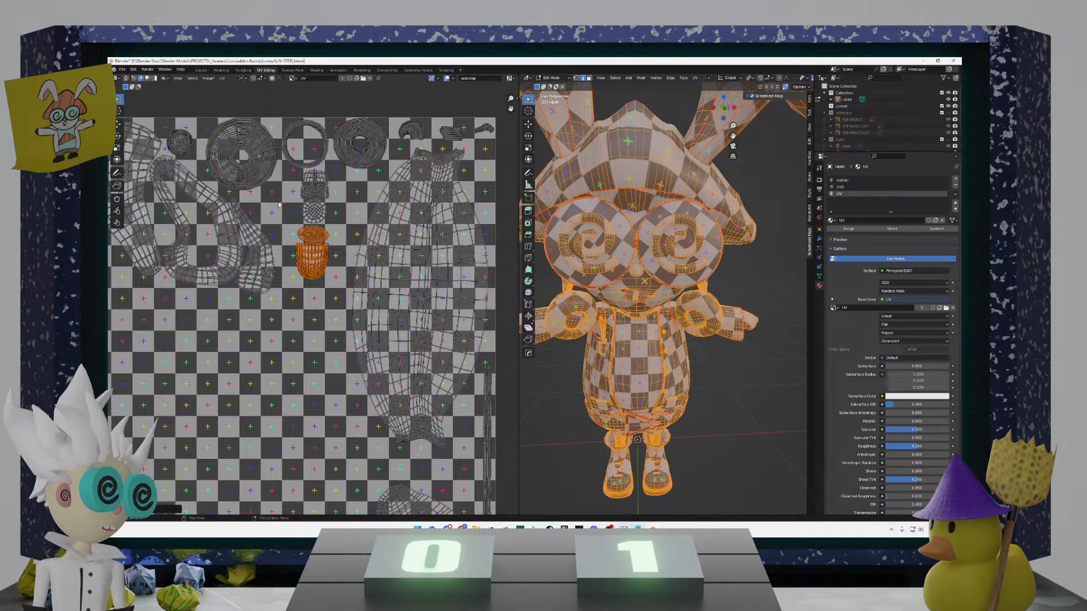
Step: Rotate the stacked small islands 90 degrees and place the row just below the round islands at the upper edge
scroll(325, 234, "up", 2)
middle_click_drag(323, 218, 328, 333)
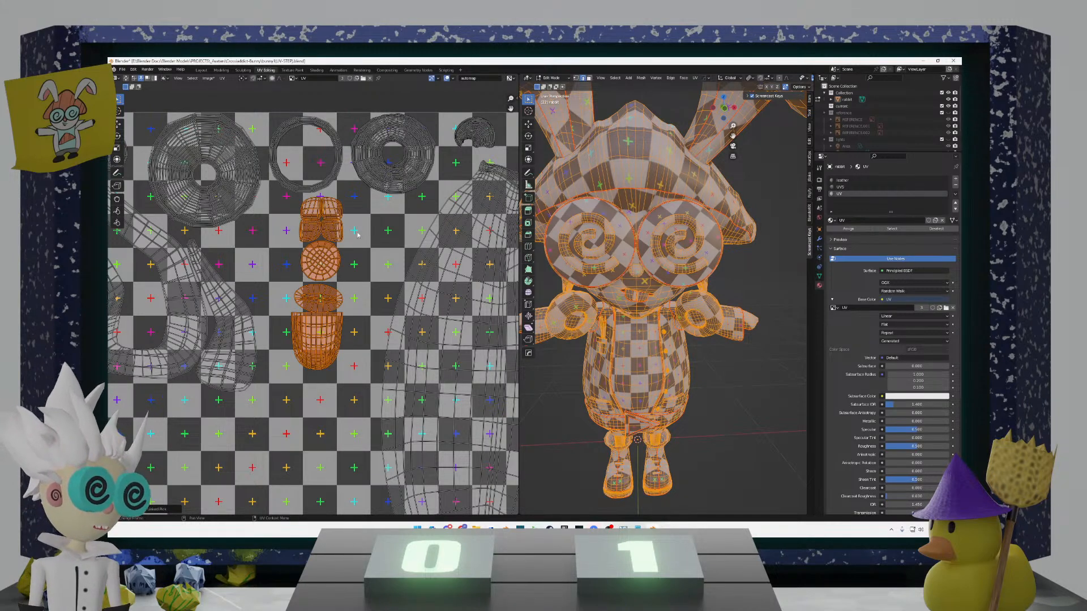
key("r")
key("9")
key("0")
key("Return")
key("g")
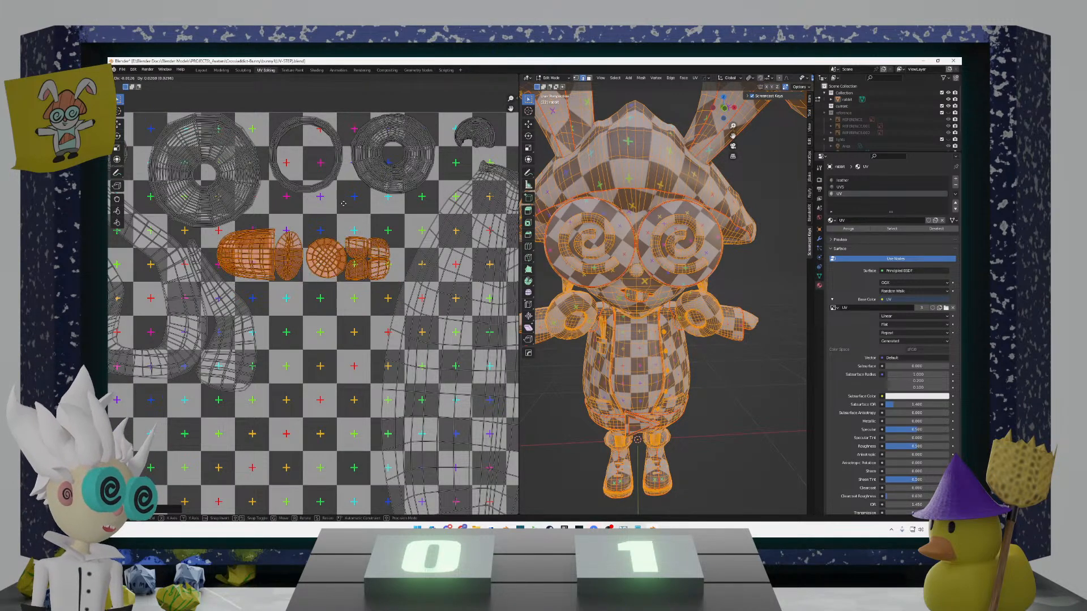
left_click(351, 207)
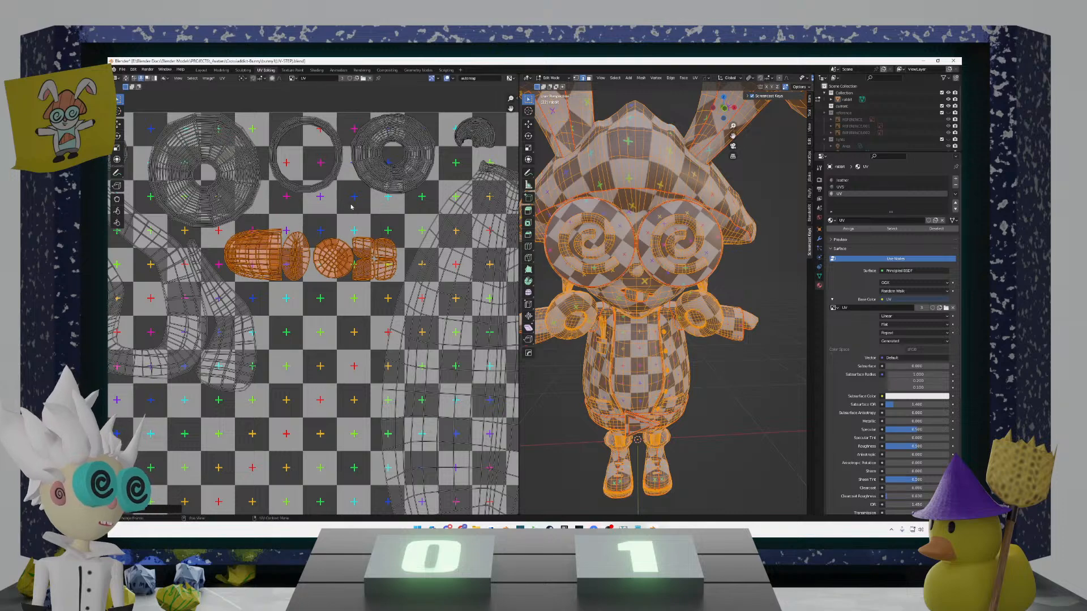
Step: Select the small islands lying above the UV square
scroll(305, 277, "down", 8)
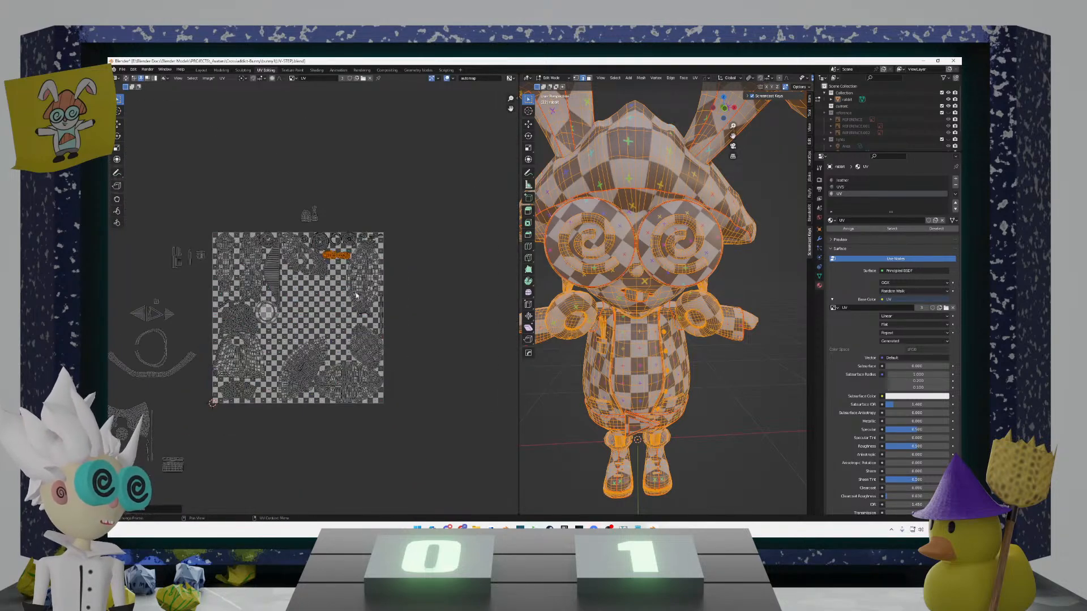
left_click_drag(329, 232, 285, 195)
scroll(313, 302, "down", 1)
middle_click_drag(331, 282, 343, 261, "shift")
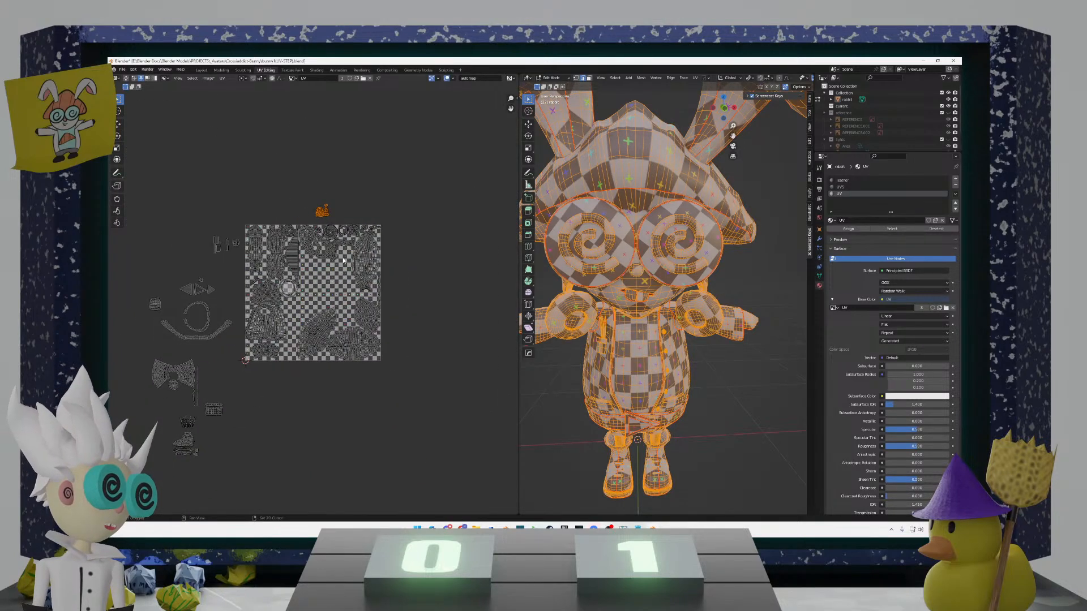
scroll(356, 261, "up", 2)
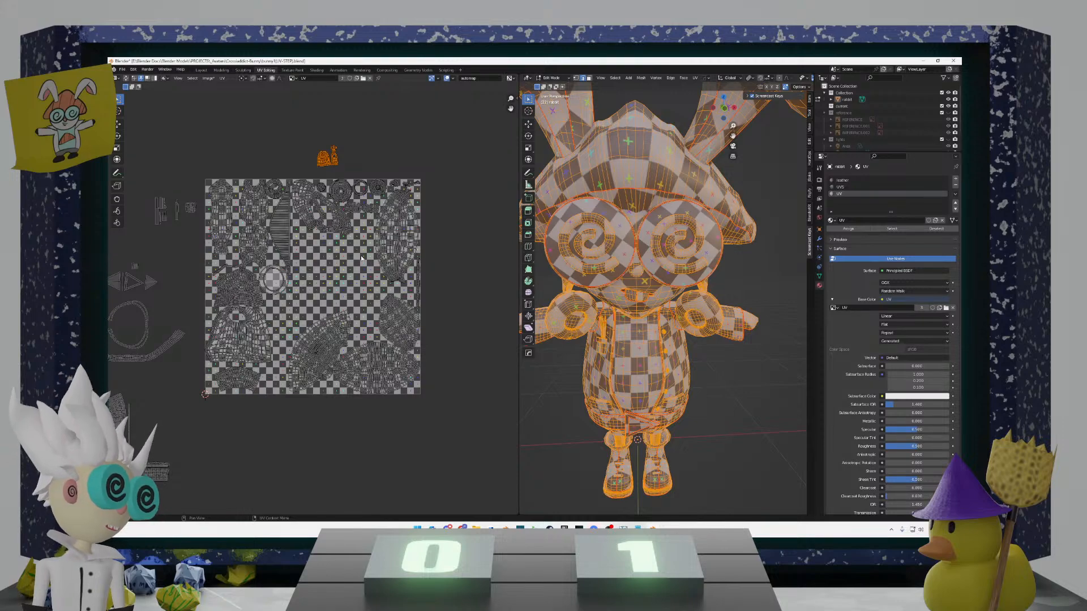
middle_click_drag(291, 287, 363, 230)
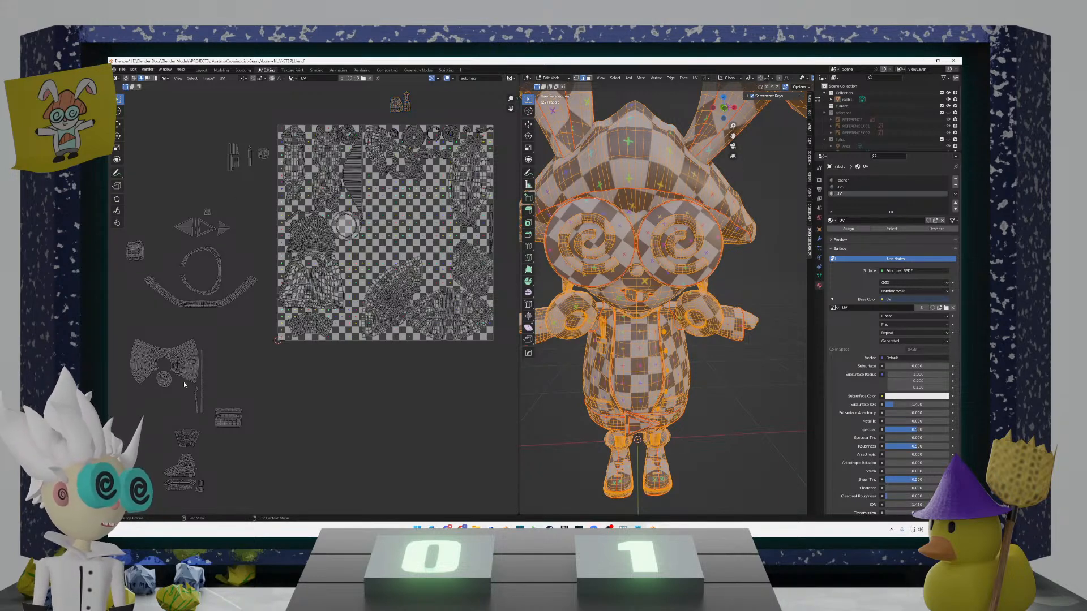
Step: Select the small rectangular islands below and left of the UV square and try to move them
middle_click_drag(183, 382, 226, 352, "shift")
key("l")
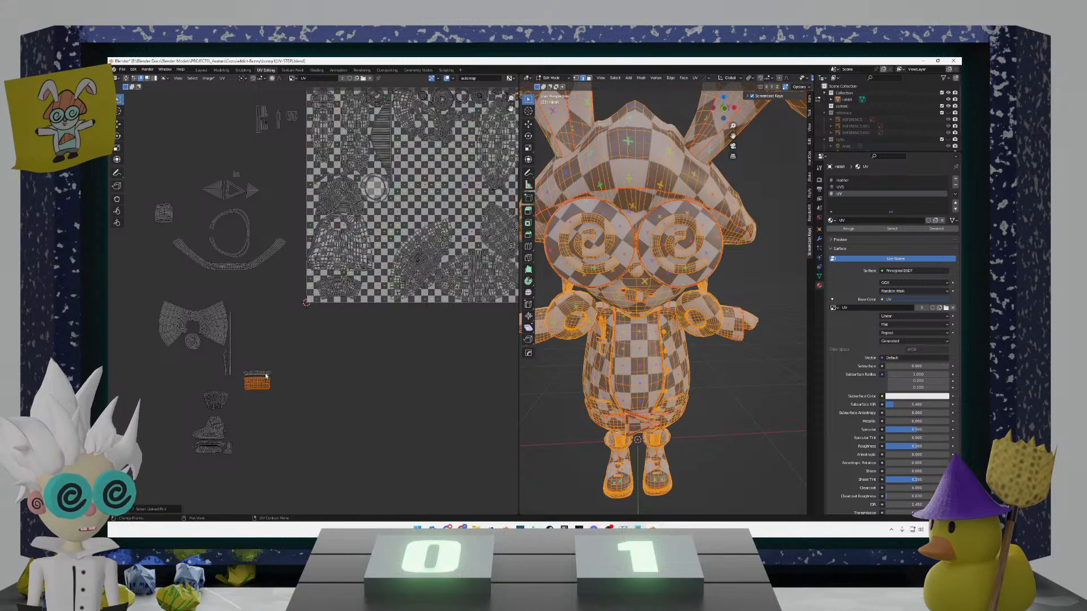
left_click_drag(278, 396, 242, 369)
key("g")
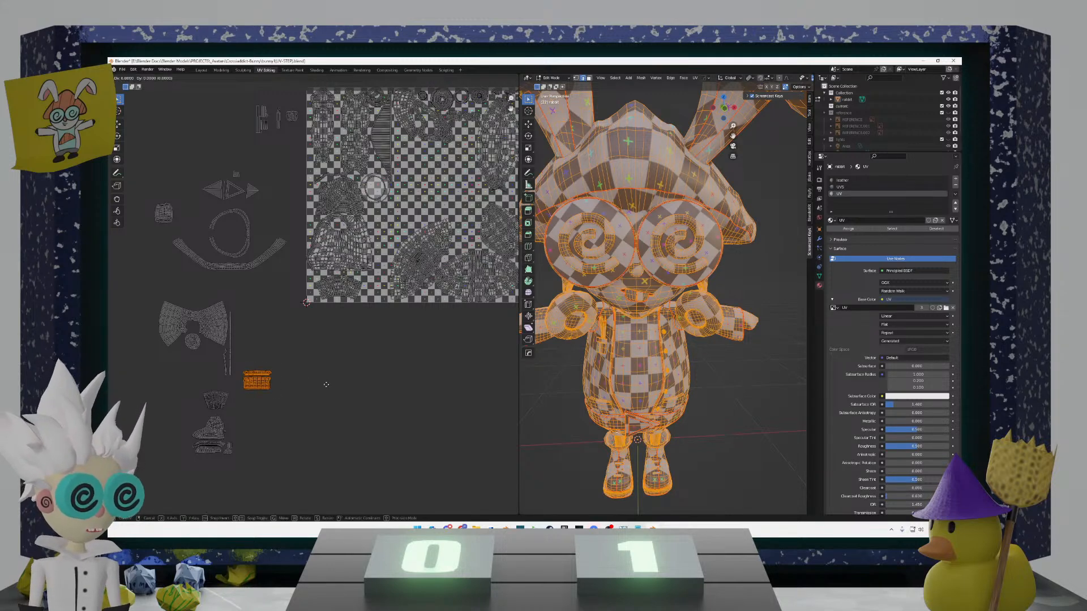
right_click(399, 370)
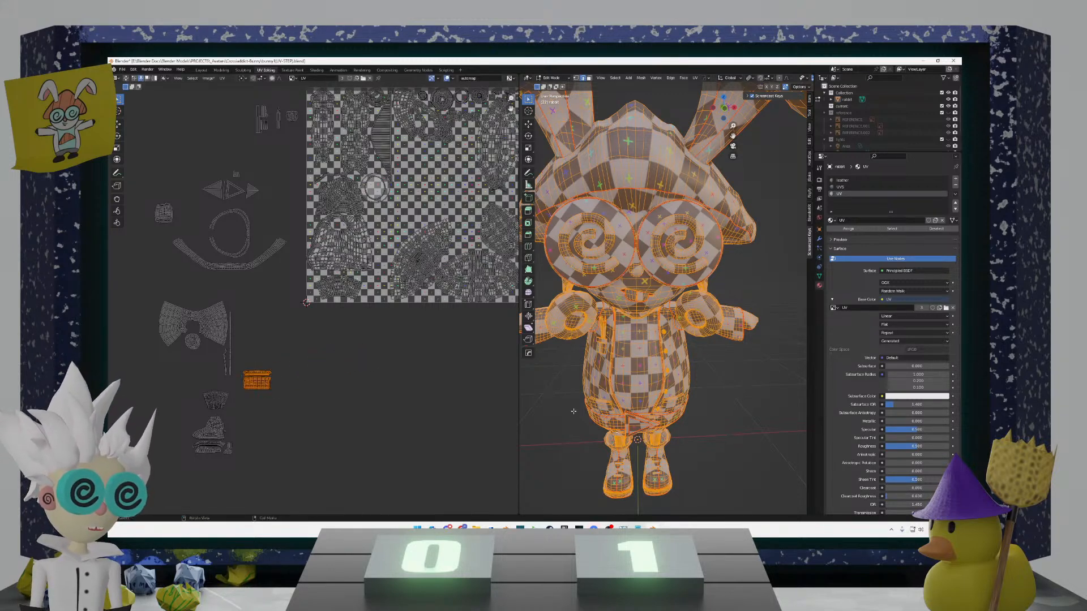
Step: Select the strip, thin and rounded islands beside the UV square's upper left edge and try to move them
middle_click_drag(573, 412, 605, 409)
scroll(339, 309, "up", 2)
middle_click_drag(368, 327, 381, 475, "shift")
scroll(305, 317, "down", 1)
middle_click_drag(309, 306, 263, 367, "shift")
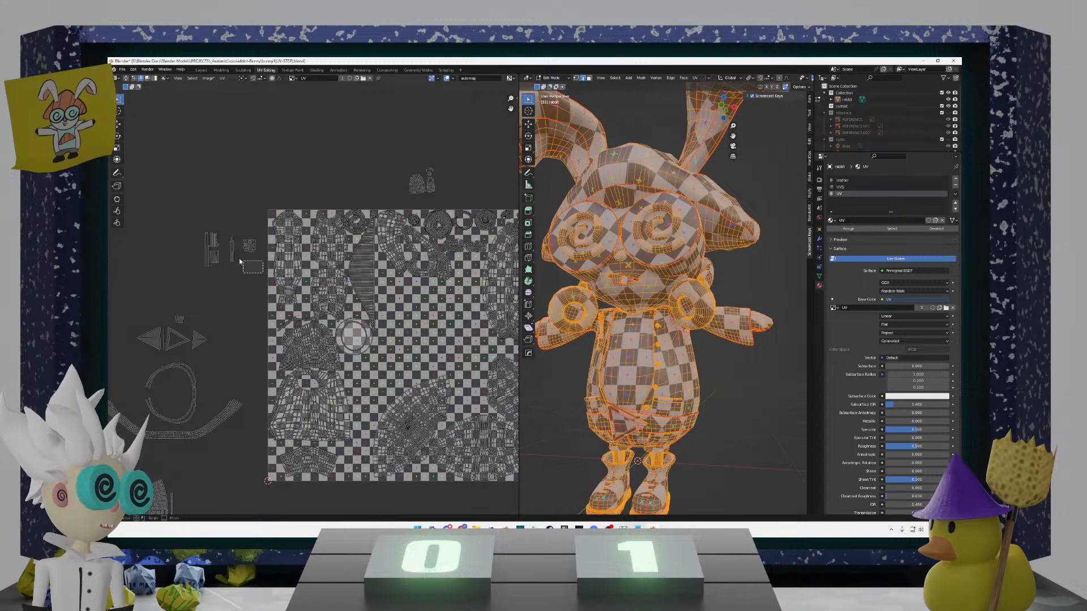
left_click_drag(180, 211, 263, 273)
key("g")
left_click(250, 294)
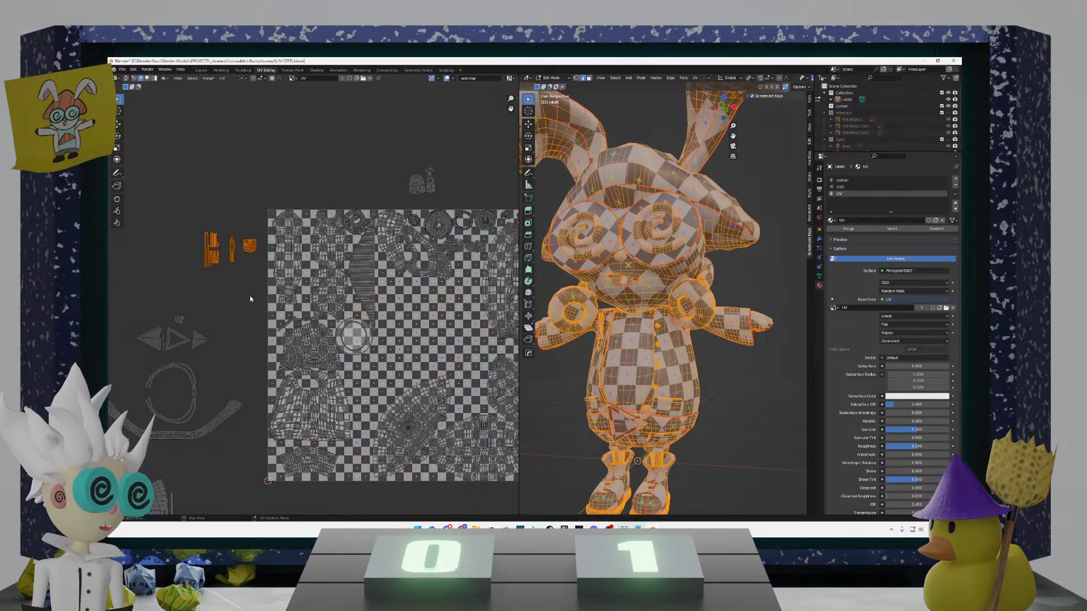
Step: Select all islands inside the UV square plus the small ones above it and try to move them together
middle_click_drag(250, 296, 267, 282, "shift")
scroll(259, 284, "down", 1)
scroll(259, 286, "down", 1)
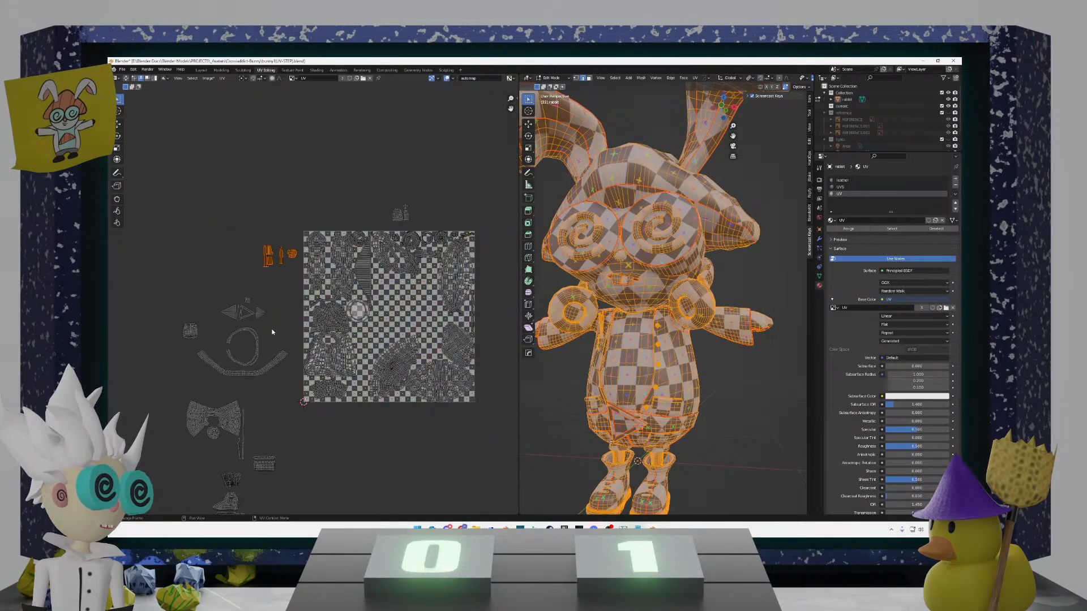
left_click_drag(290, 413, 517, 188)
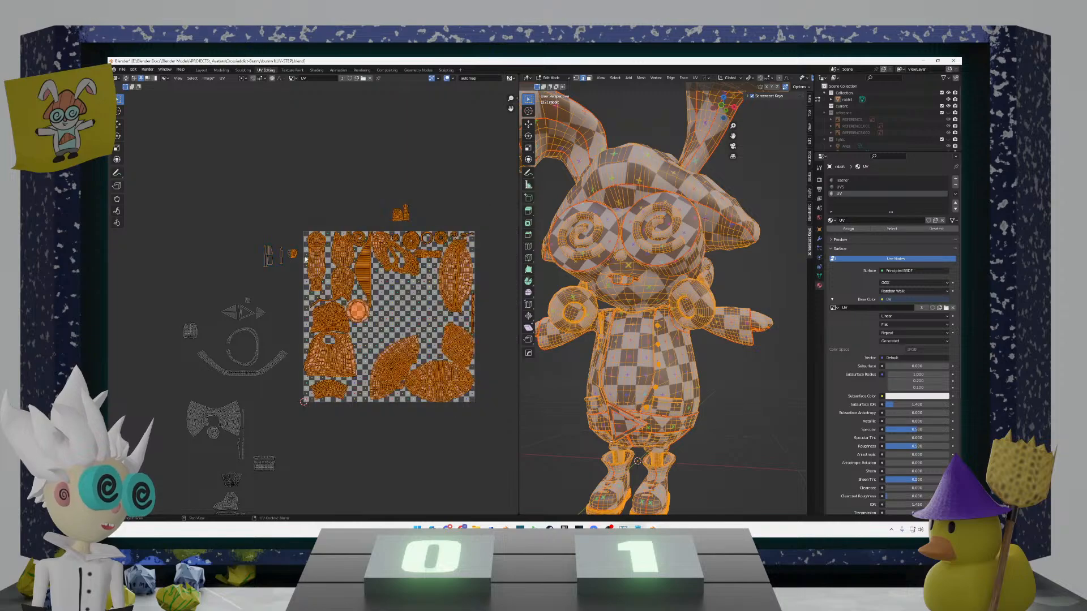
key("c")
key("Escape")
key("g")
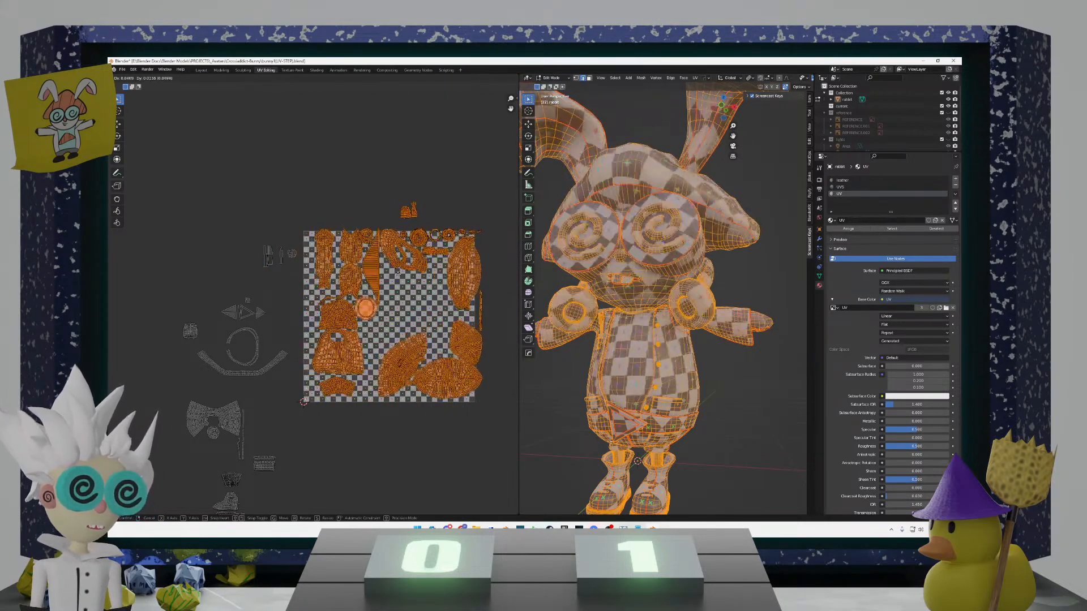
left_click(413, 223)
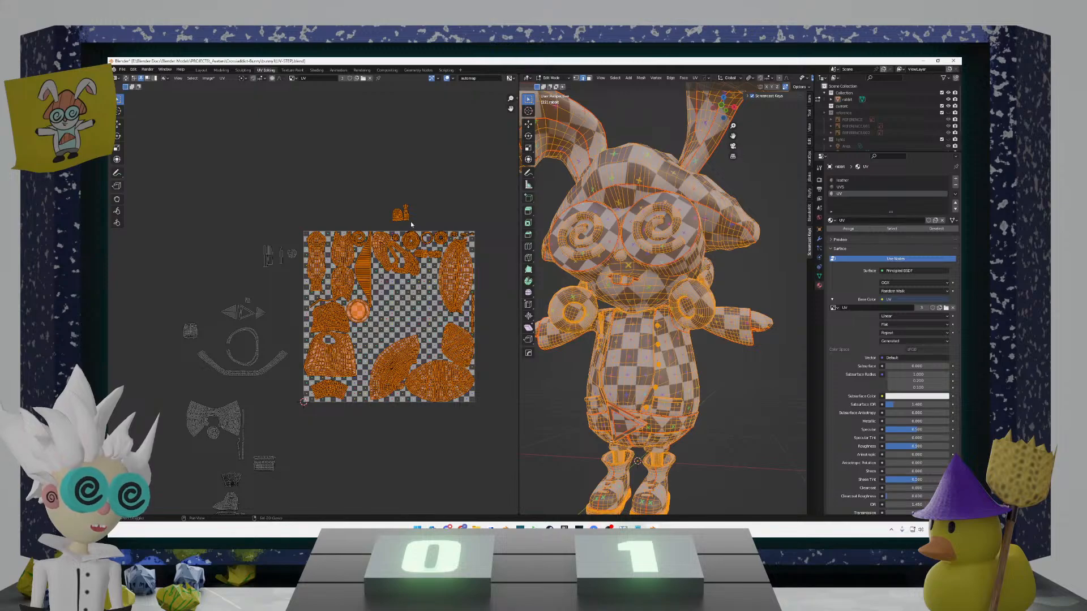
key("Escape")
Step: Try to move only the islands inside the UV square, leaving out the small ones above it
key("g")
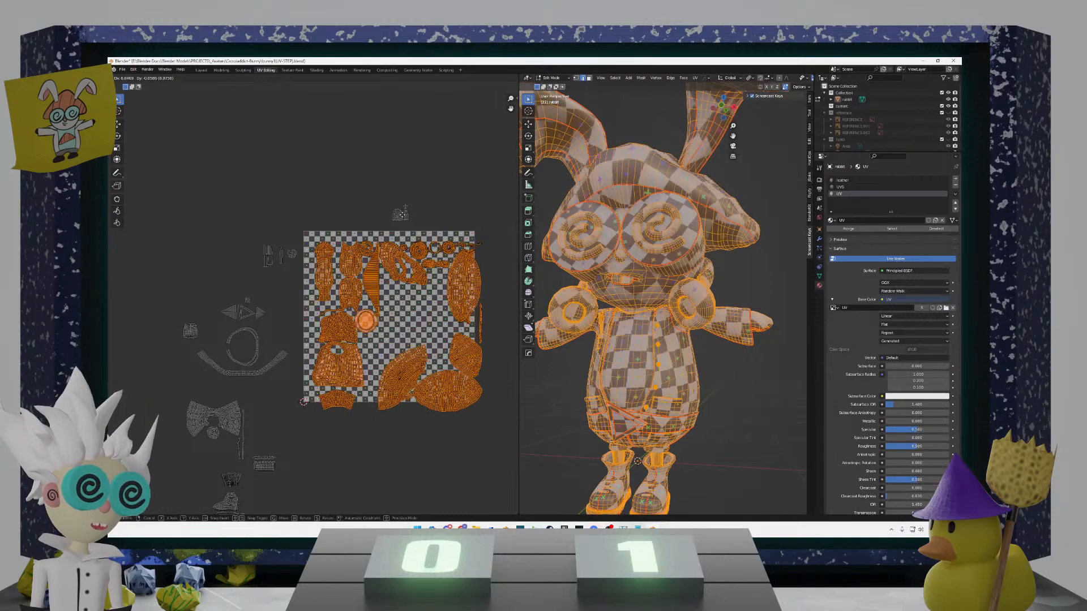
right_click(399, 212)
middle_click_drag(587, 281, 679, 281)
middle_click_drag(585, 287, 634, 285)
key("g")
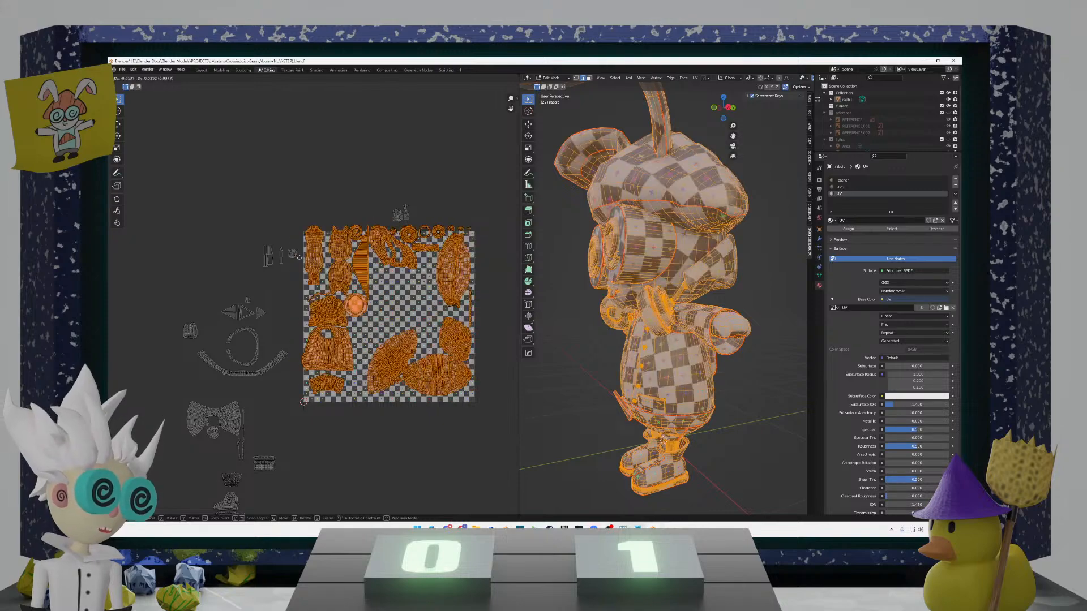
right_click(333, 268)
Step: Move the thin upright island outside the UV square's left edge into the gap between the two tall islands near the upper left corner
middle_click_drag(309, 371, 270, 341)
scroll(370, 255, "up", 1)
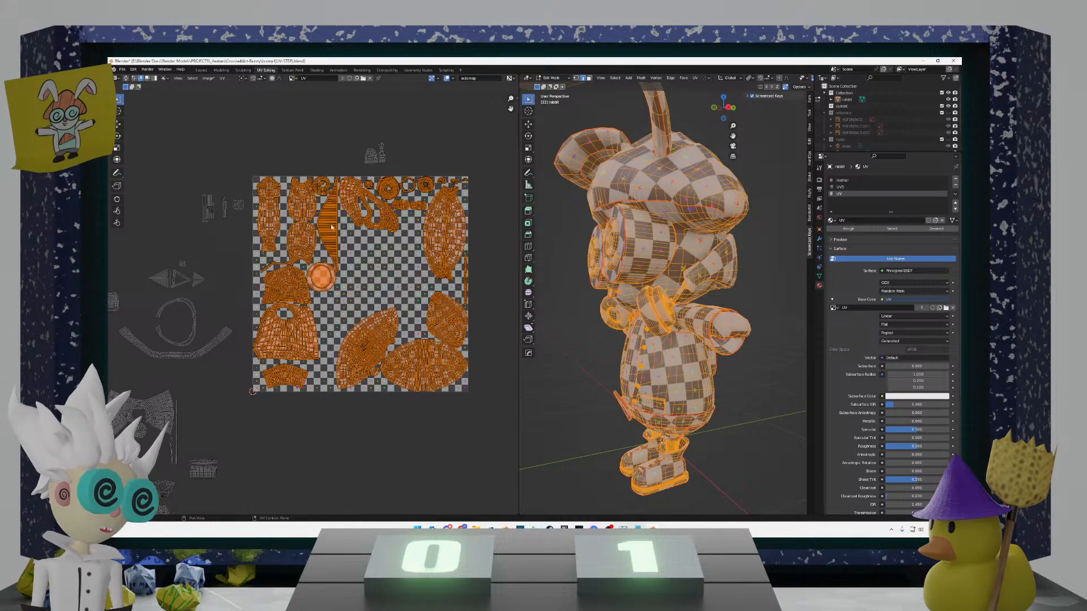
scroll(331, 287, "up", 1)
middle_click_drag(219, 208, 327, 293)
scroll(230, 281, "up", 2)
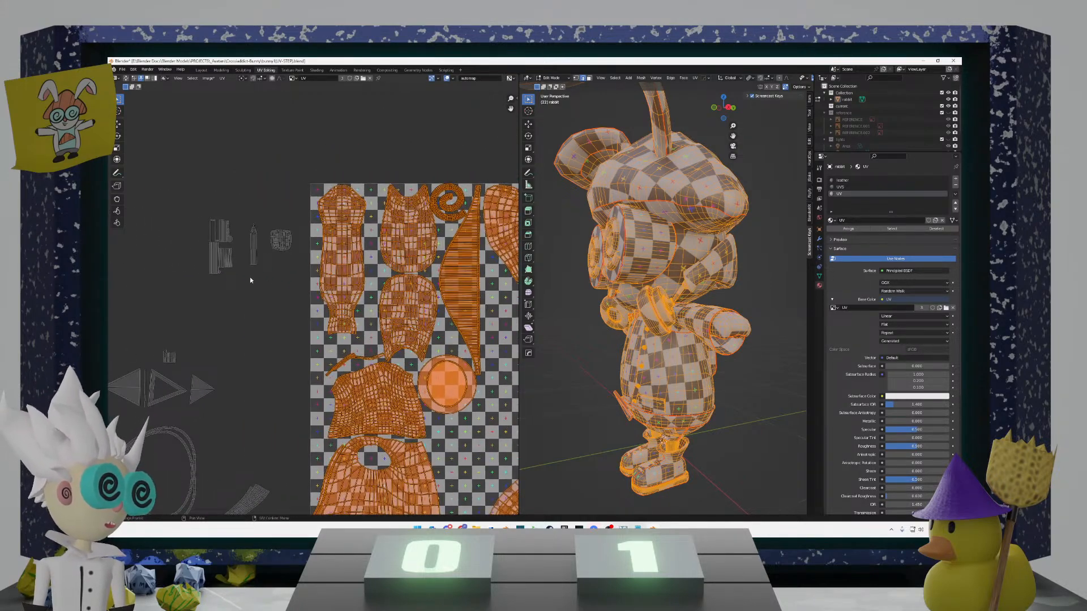
left_click(253, 238)
key("g")
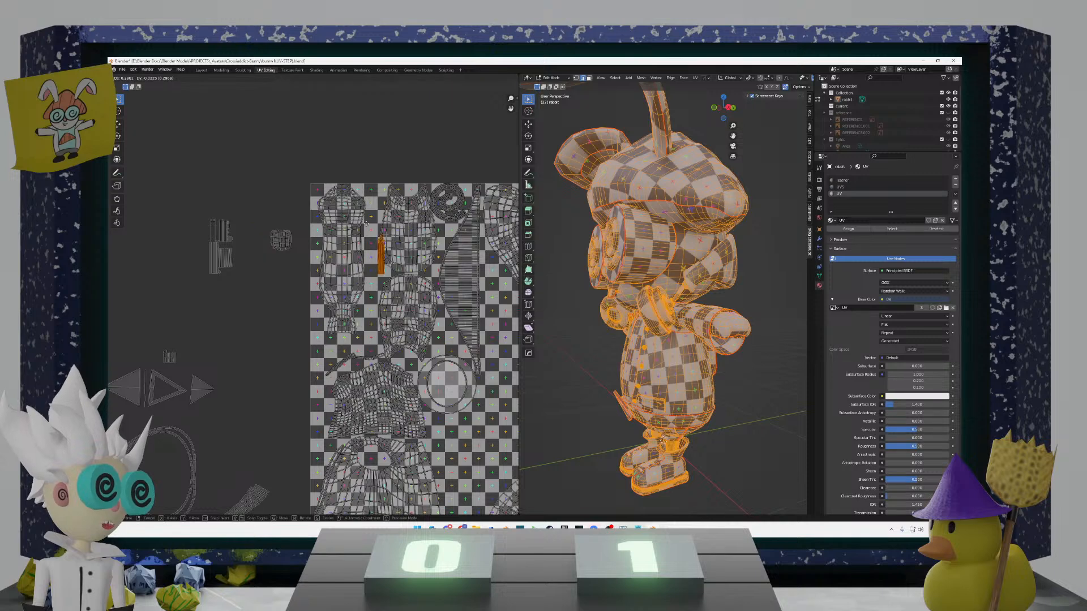
left_click(361, 194)
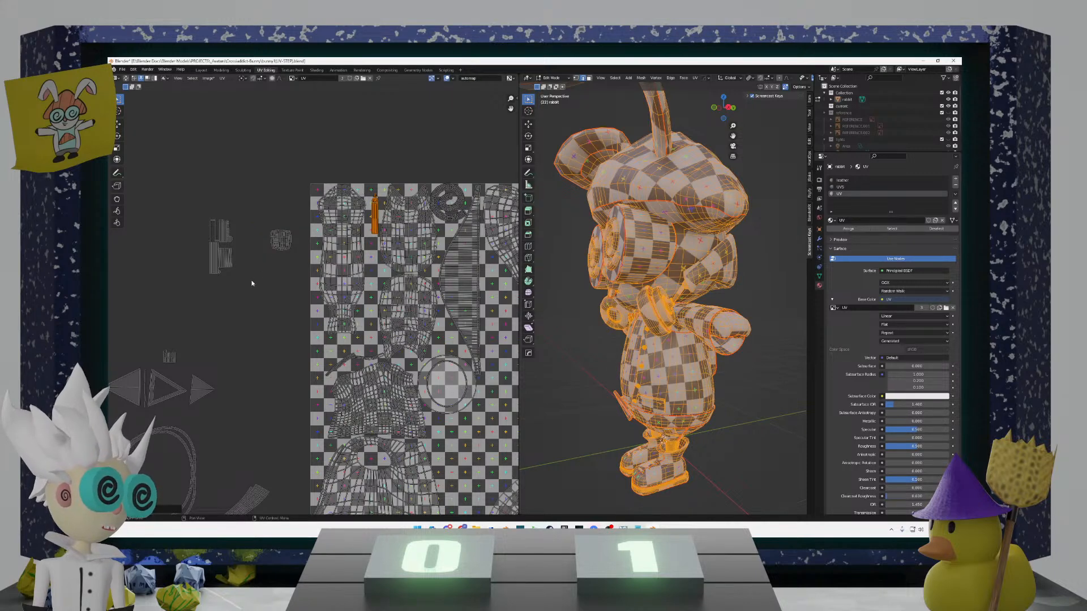
Step: Move the group of narrow strip islands into the lower gap between the two tall island columns, above the wide garment island
left_click_drag(252, 283, 176, 204)
key("g")
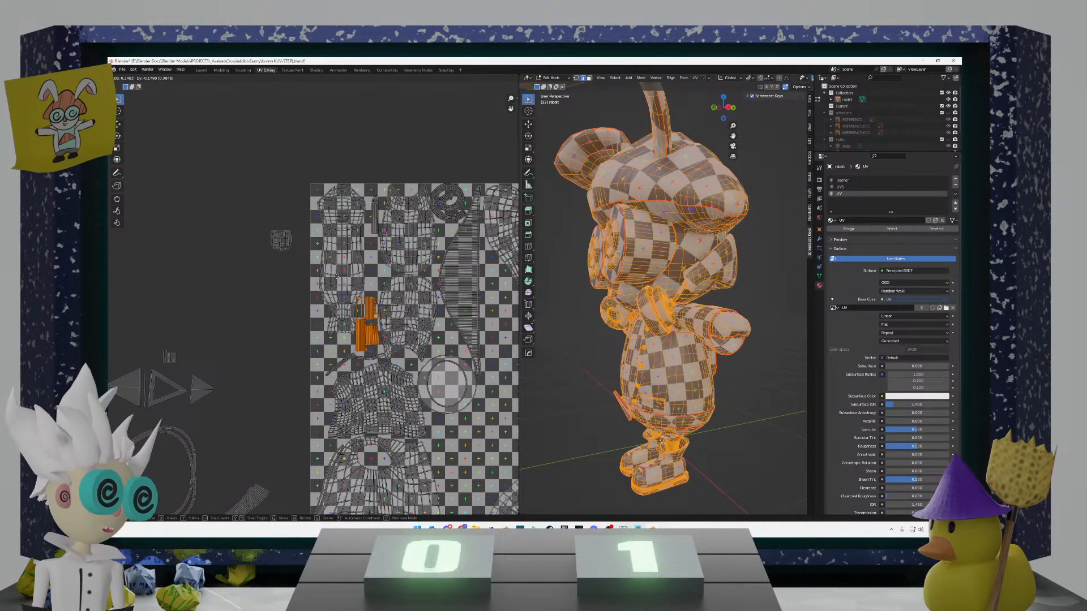
left_click(338, 278)
scroll(414, 308, "up", 3)
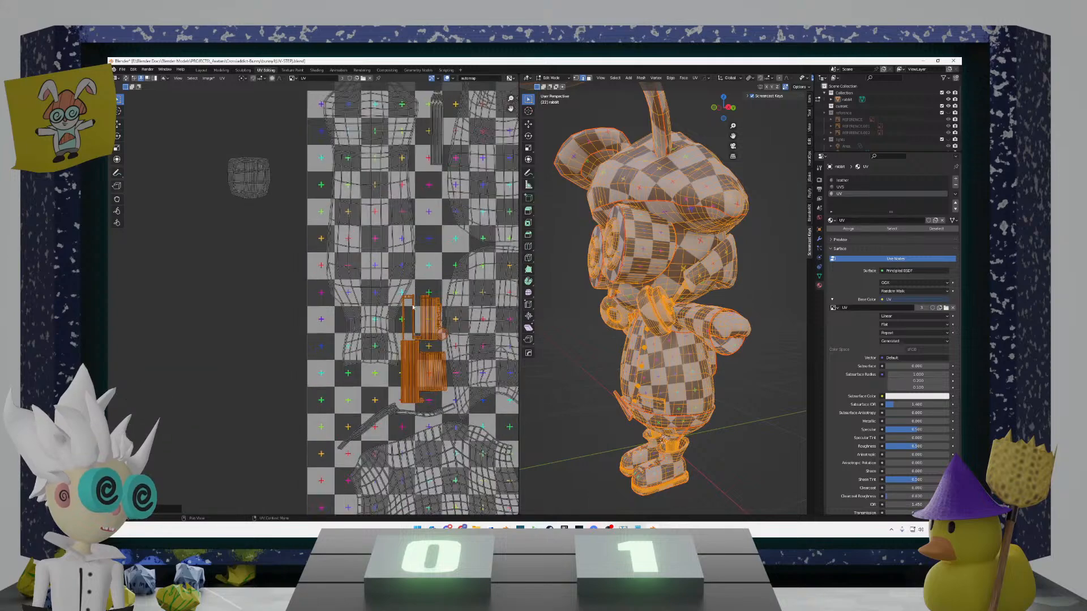
scroll(413, 307, "up", 3)
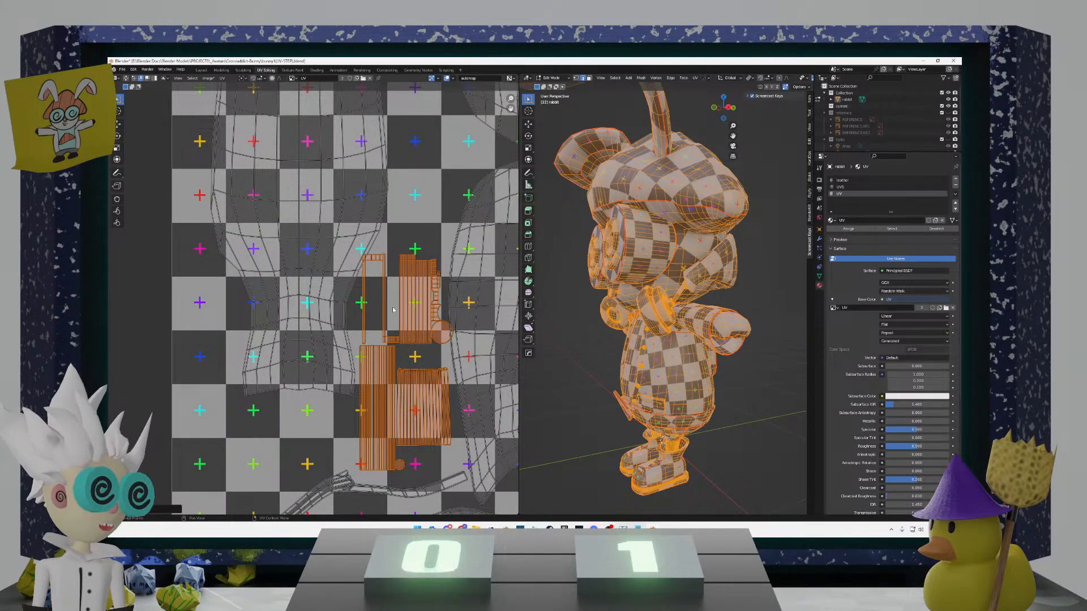
scroll(396, 312, "down", 2)
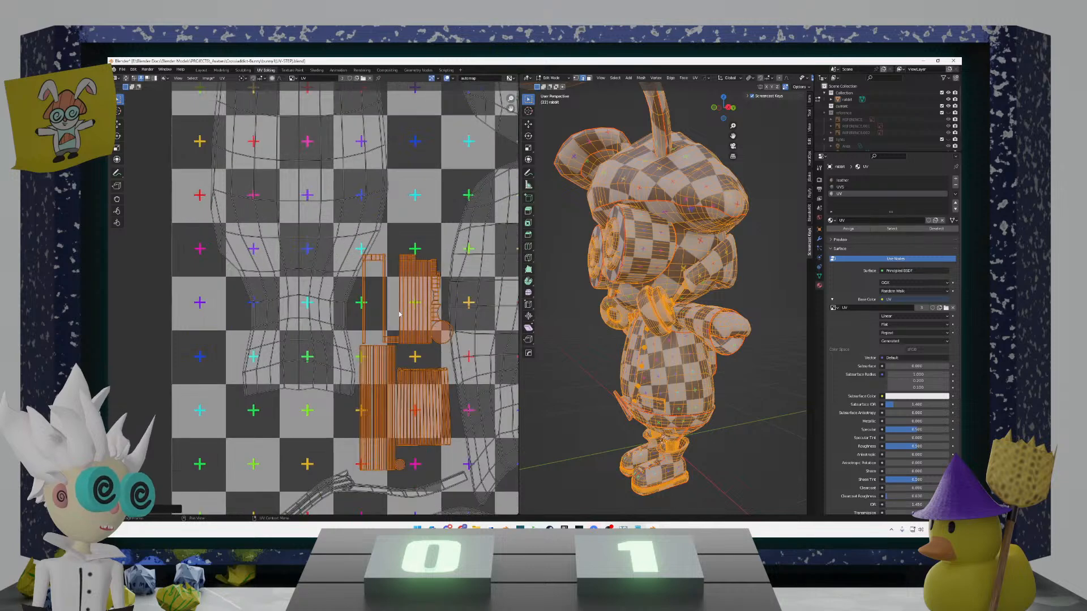
scroll(399, 314, "down", 2)
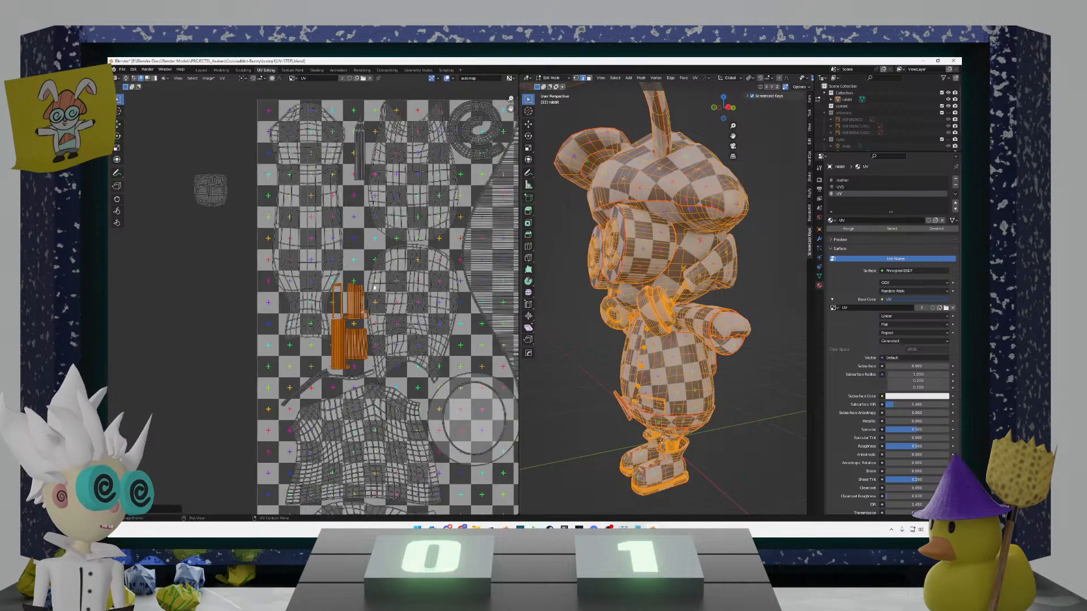
Step: Move the tall island near the UV square's upper left corner outward so it sits right against the square's left edge
left_click(339, 253)
key("g")
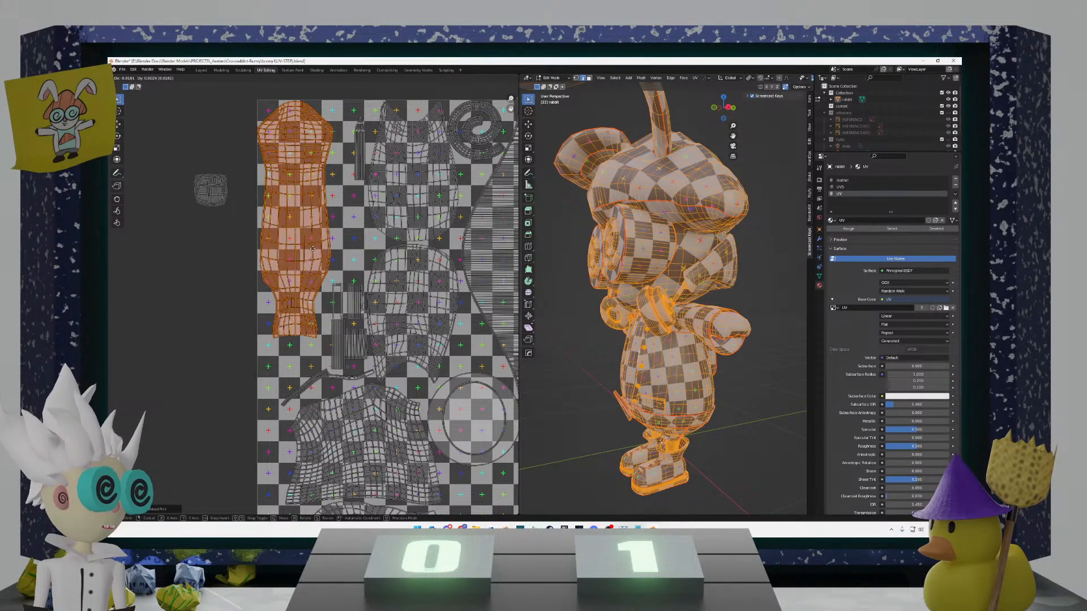
left_click(315, 249)
Step: Shift the group of narrow strip islands slightly left in the lower gap between the two tall islands
scroll(370, 352, "up", 2)
left_click(368, 308)
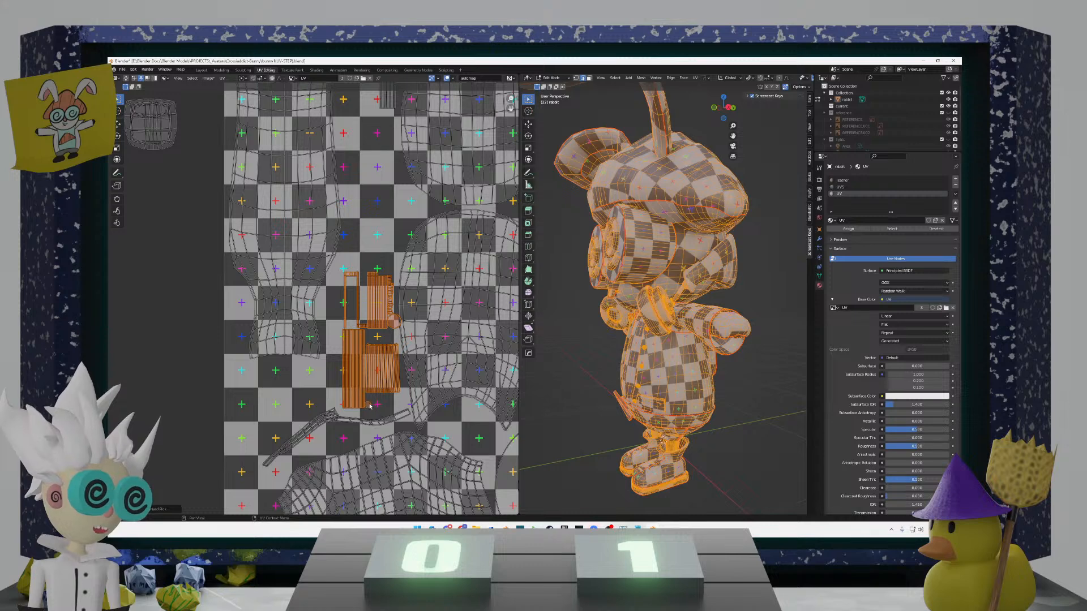
key("g")
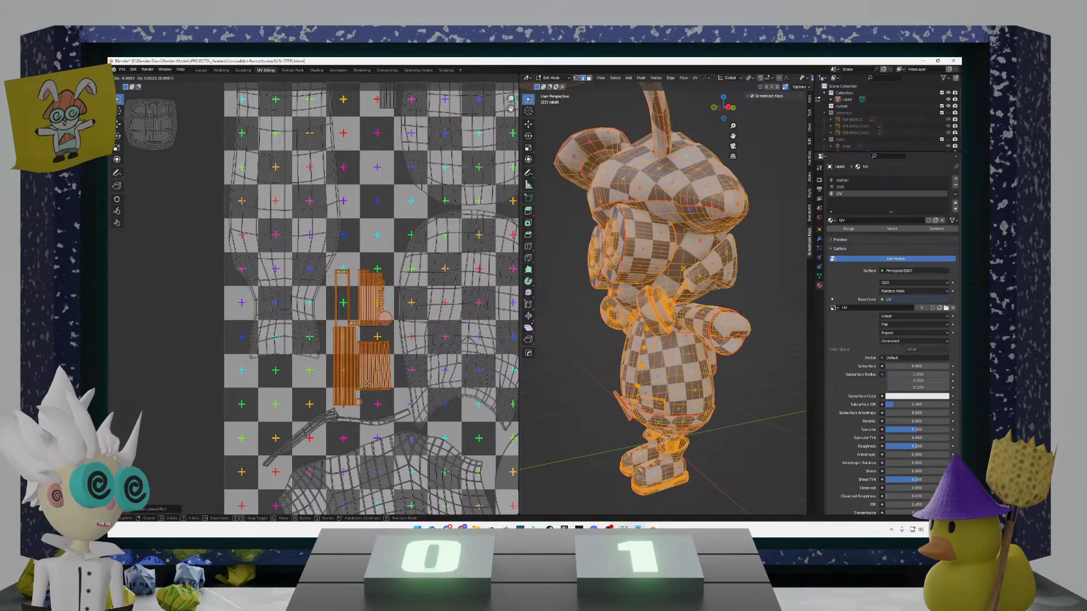
left_click(365, 382)
Step: Move the small square island from outside the UV square into the gap between the two tall islands, above the narrow strips
scroll(322, 309, "down", 2)
middle_click_drag(218, 204, 257, 242)
left_click(257, 243)
key("l")
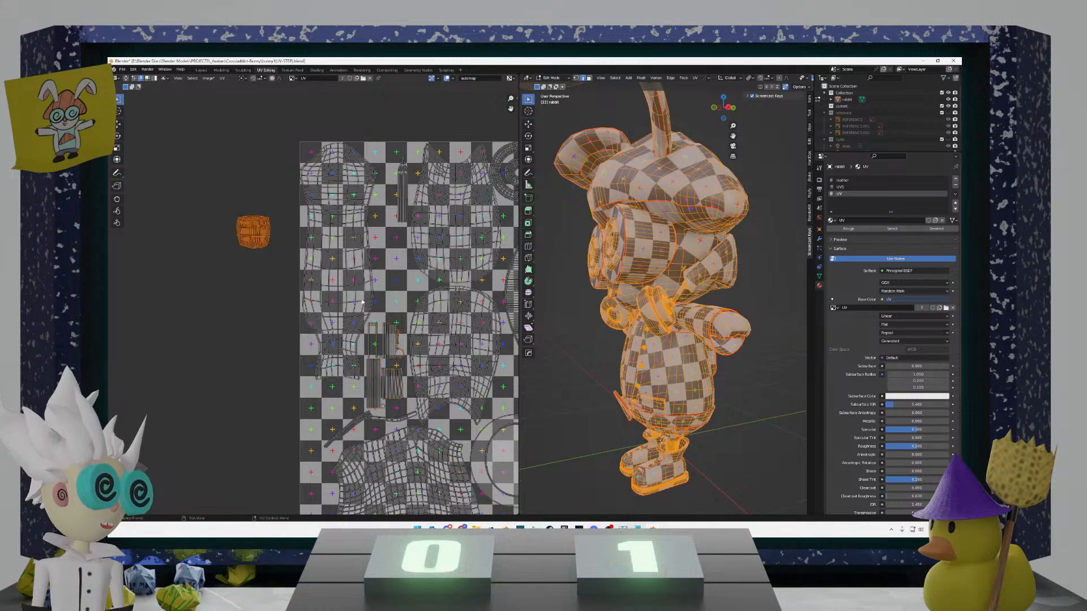
scroll(363, 302, "up", 2)
key("g")
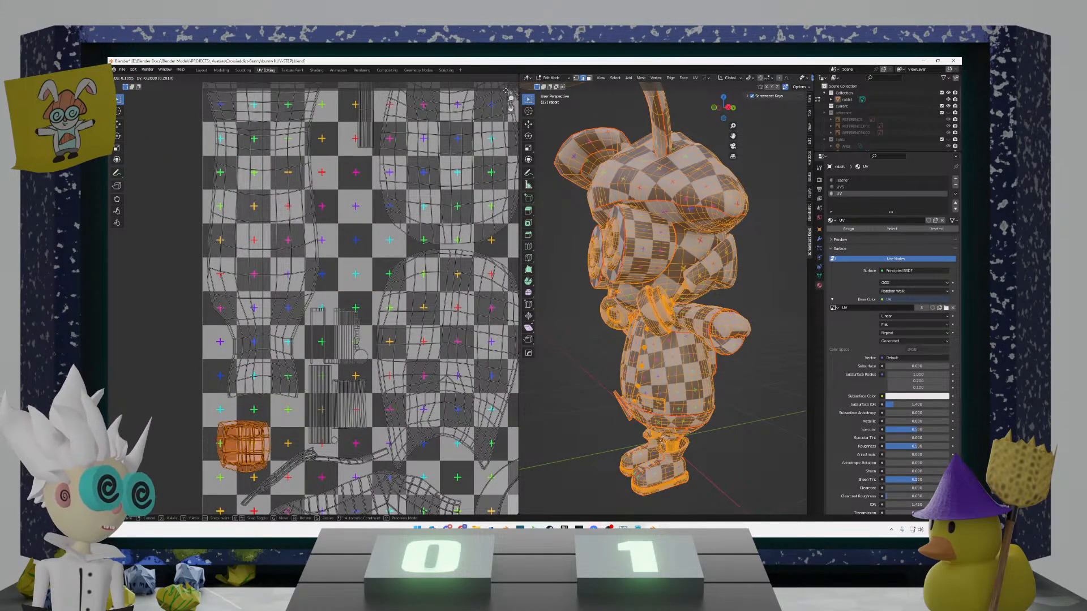
left_click(165, 402)
scroll(280, 371, "down", 5)
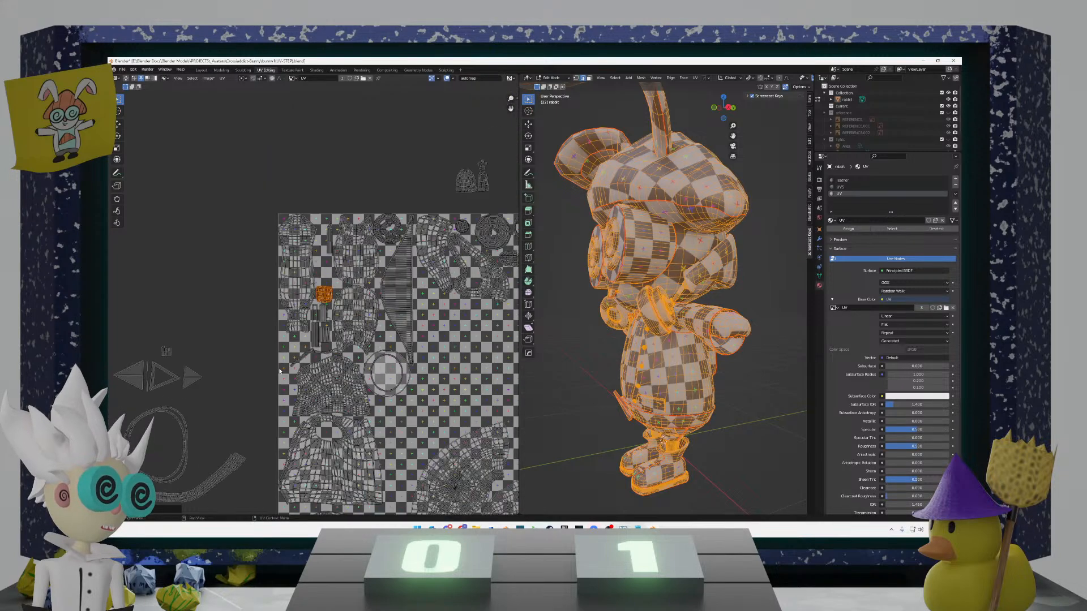
scroll(364, 376, "down", 1)
scroll(332, 349, "up", 3)
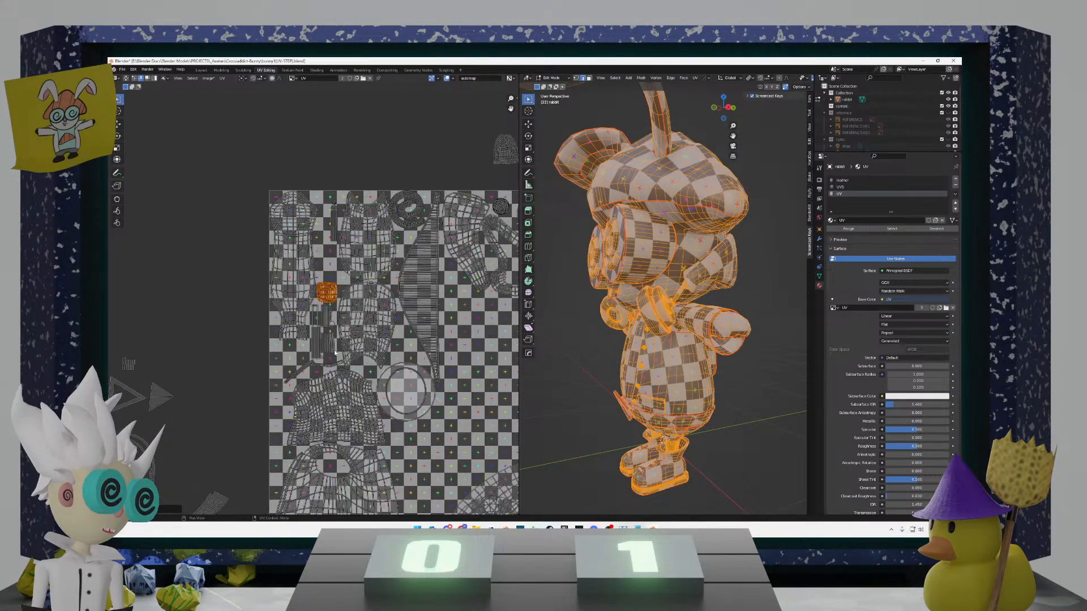
key("g")
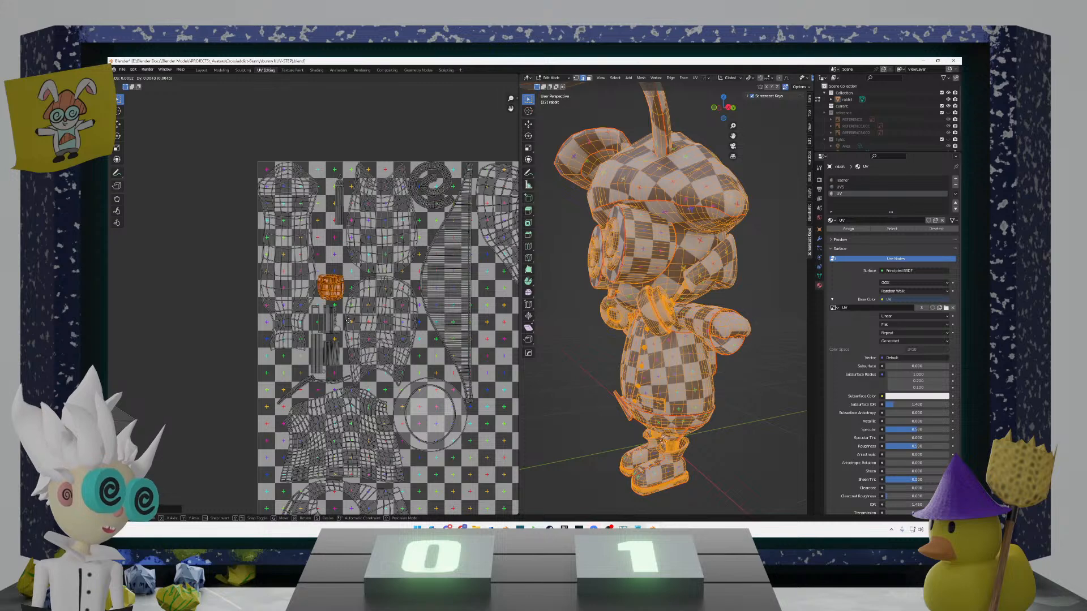
left_click(349, 322)
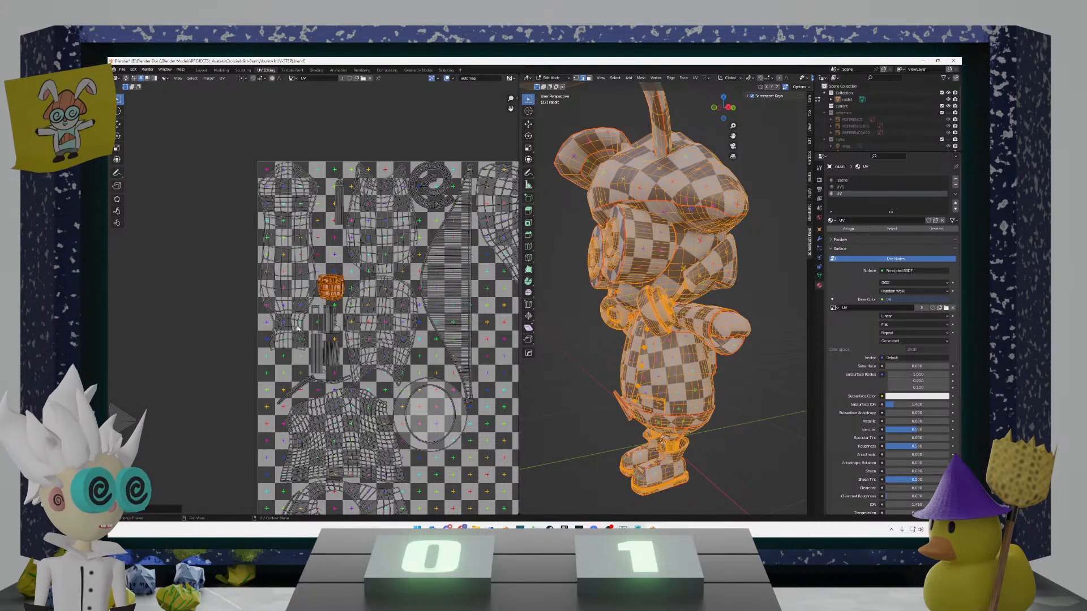
scroll(303, 329, "down", 6)
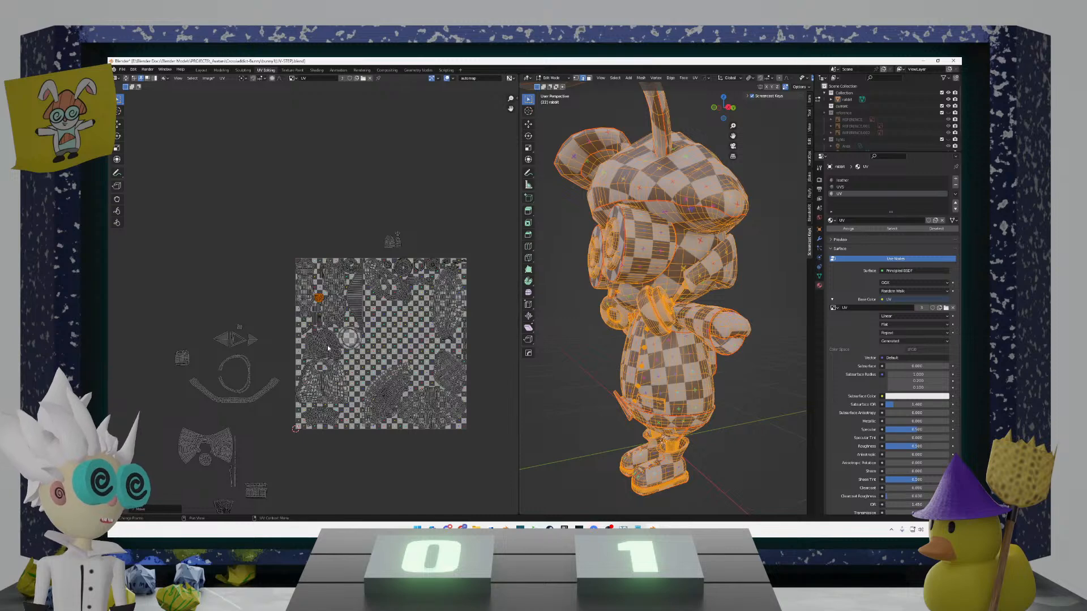
scroll(355, 347, "up", 2)
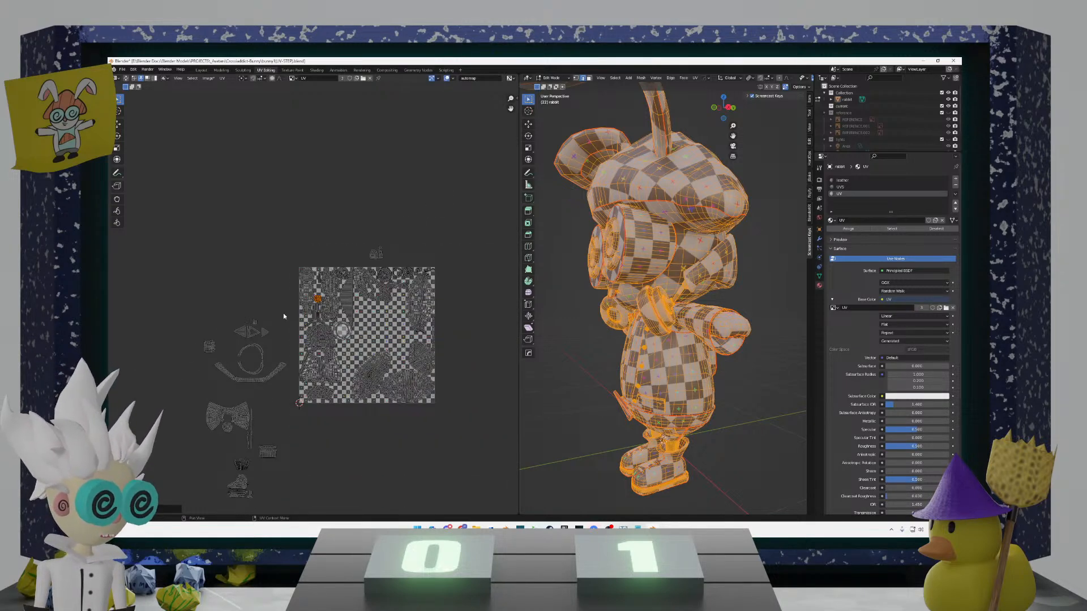
middle_click_drag(313, 362, 299, 318)
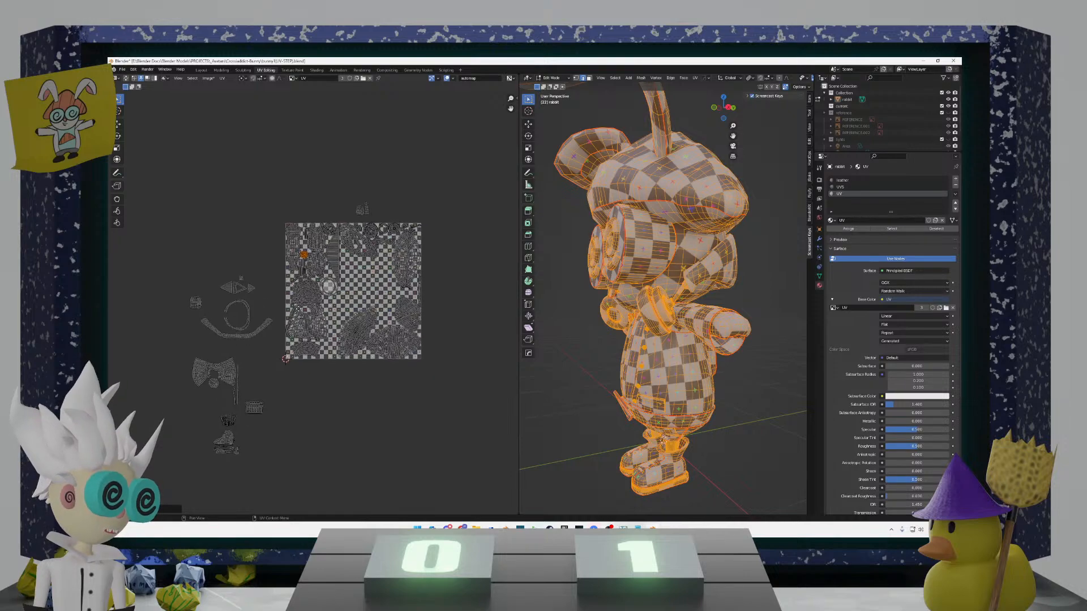
scroll(349, 298, "up", 3)
middle_click_drag(178, 281, 308, 293)
scroll(231, 294, "up", 2)
scroll(240, 293, "down", 3)
left_click(243, 300)
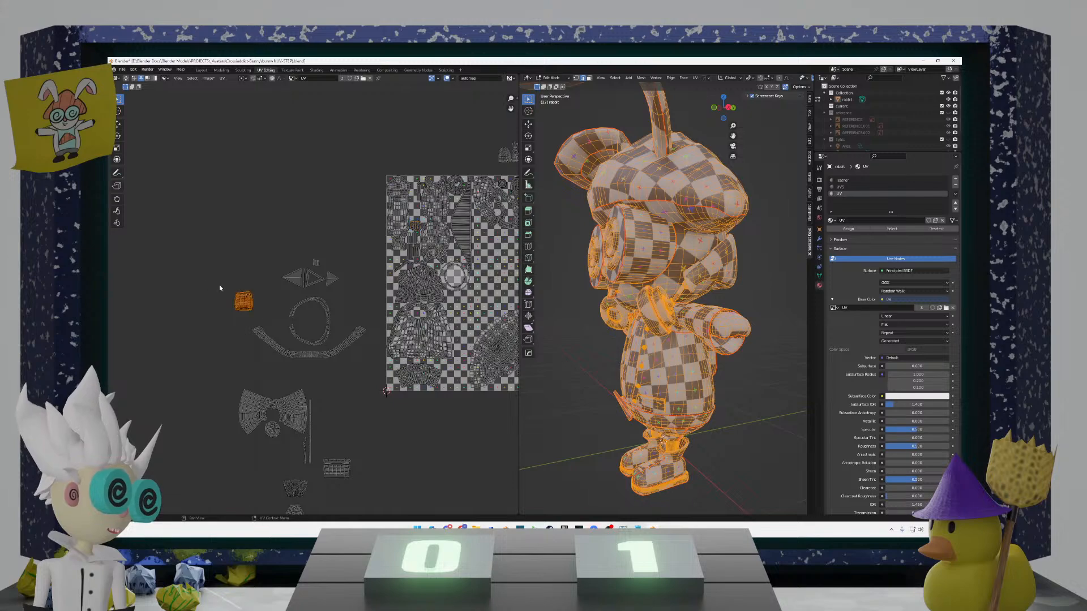
key("g")
right_click(213, 292)
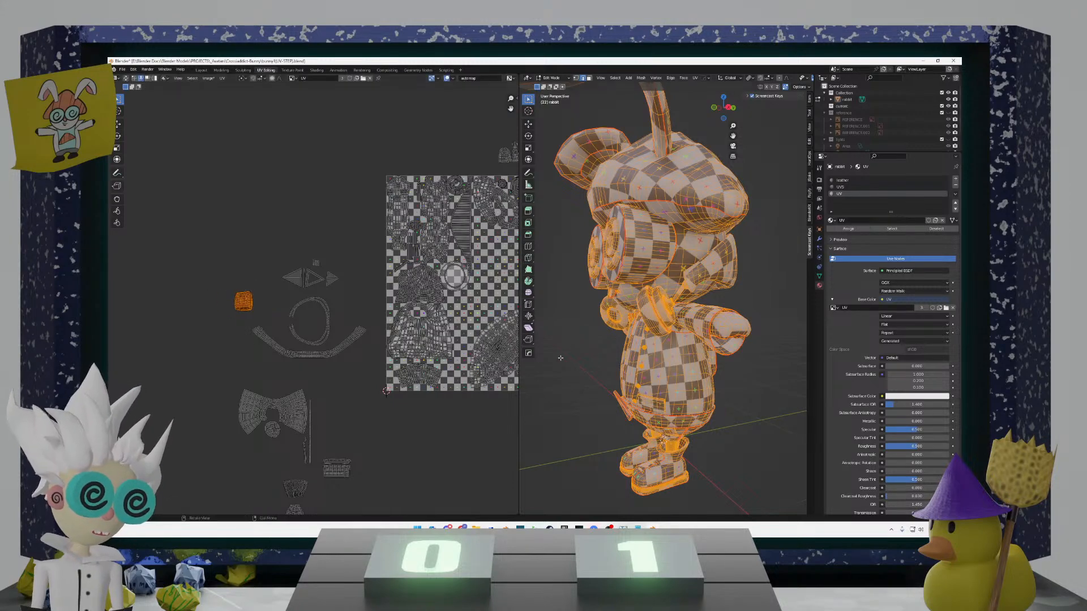
Step: Take the small square island out of the gap between the tall islands and stack it on the matching larger one outside the UV square
middle_click_drag(560, 358, 613, 357)
middle_click_drag(357, 322, 248, 312)
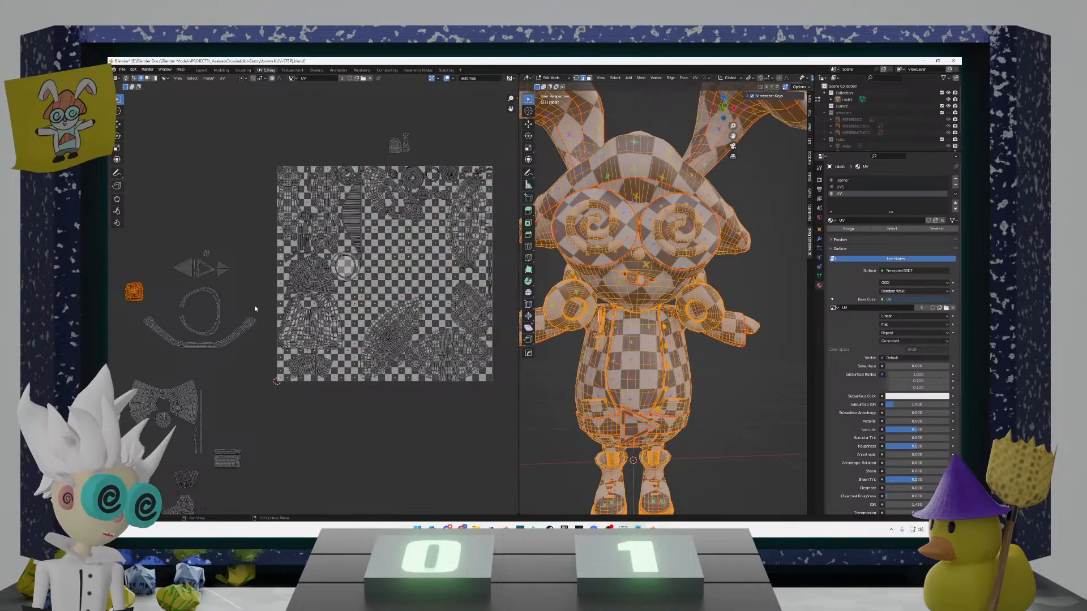
scroll(310, 299, "up", 1)
middle_click_drag(345, 229, 381, 256)
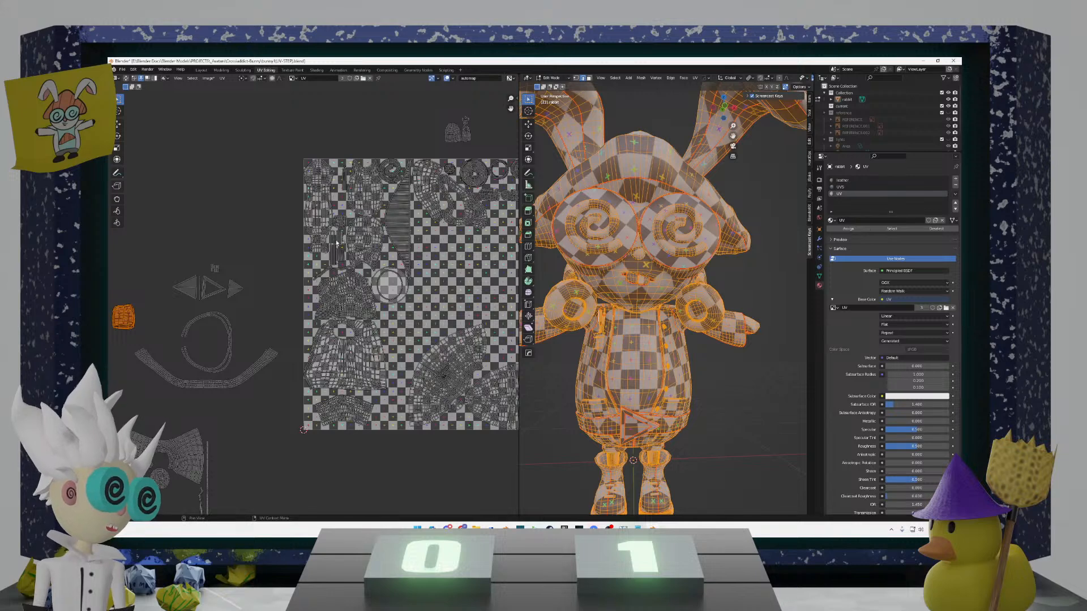
left_click(341, 222)
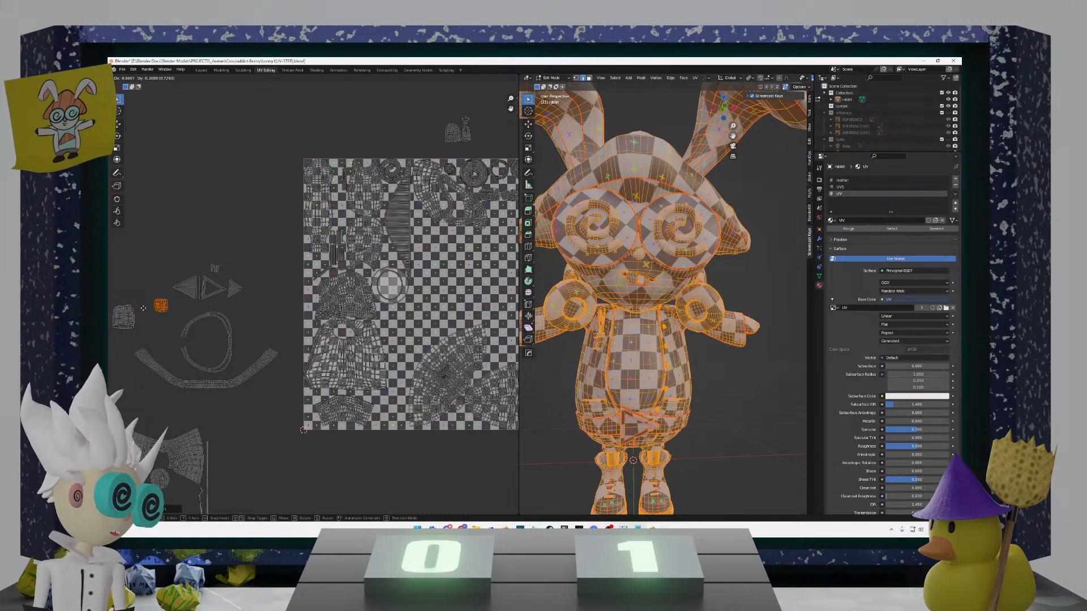
left_click(123, 318)
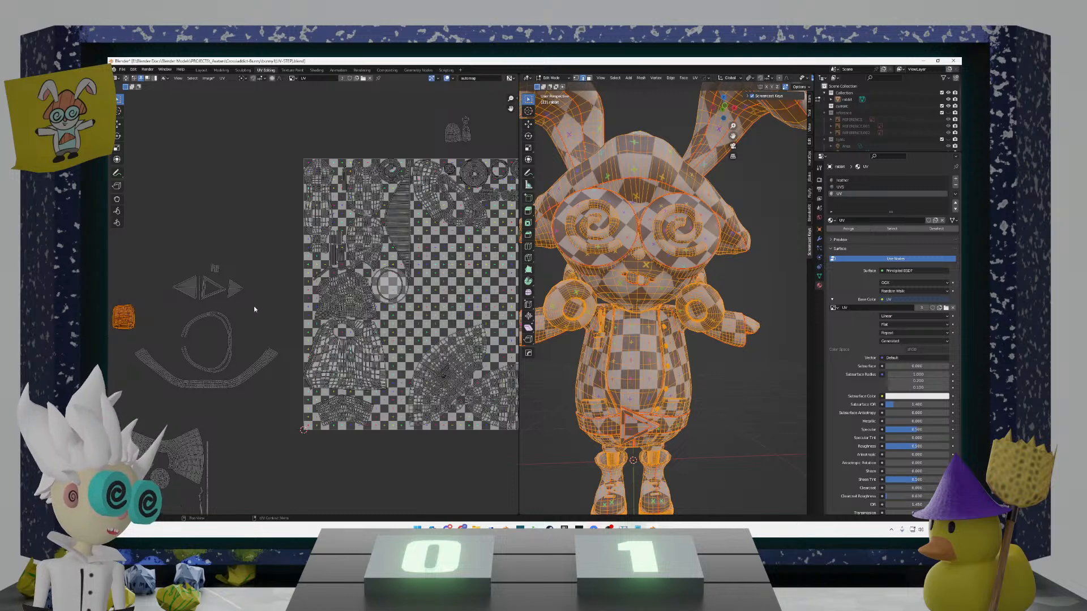
Step: Move the stacked square islands to the UV square's lower edge, just right of the small curved island in the corner
middle_click_drag(254, 306, 288, 299)
key("g")
left_click(467, 378)
scroll(437, 365, "down", 1)
scroll(436, 365, "down", 1)
scroll(257, 287, "up", 2)
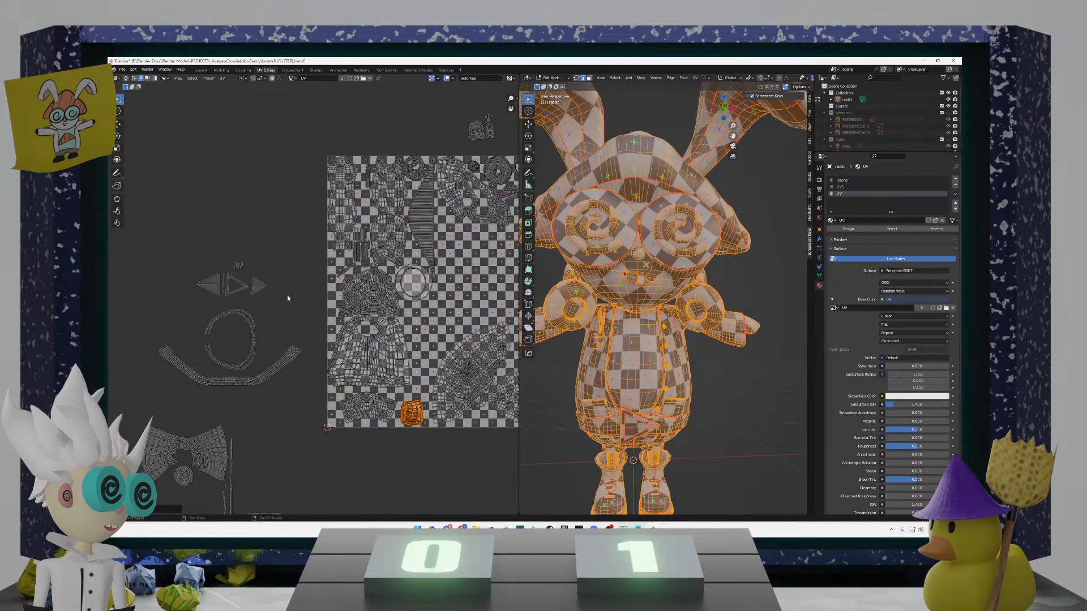
left_click_drag(284, 300, 174, 252)
left_click(242, 267)
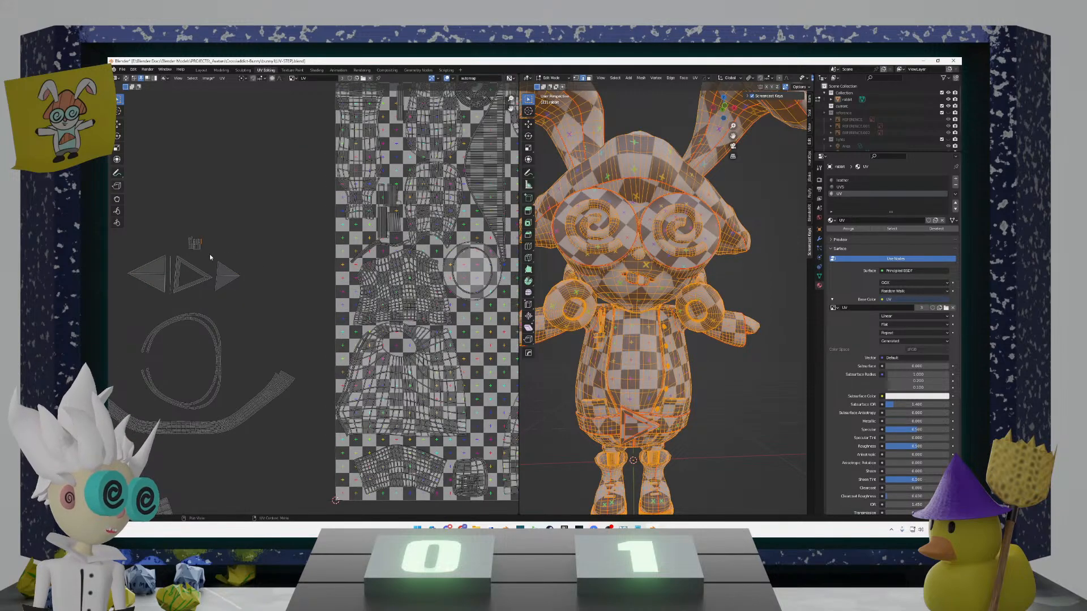
scroll(229, 255, "down", 2)
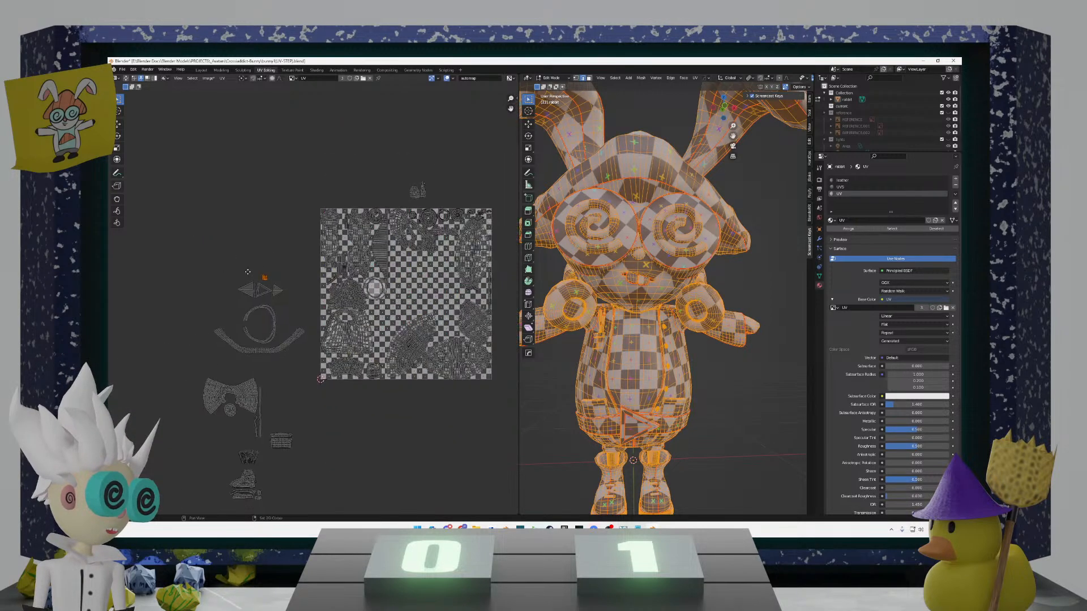
middle_click_drag(233, 270, 224, 277)
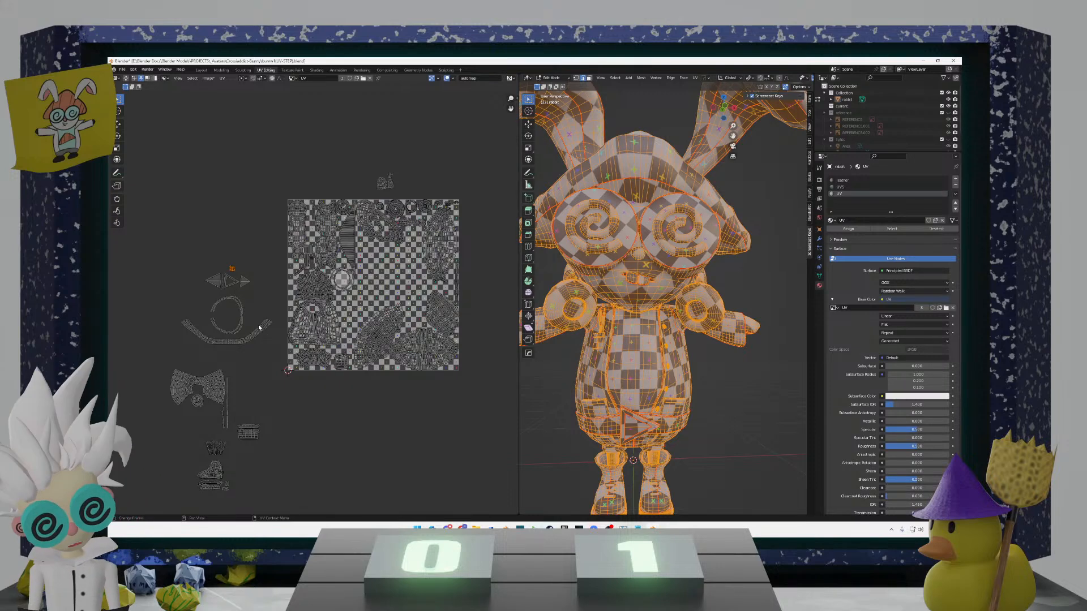
left_click(264, 275)
scroll(274, 279, "up", 4)
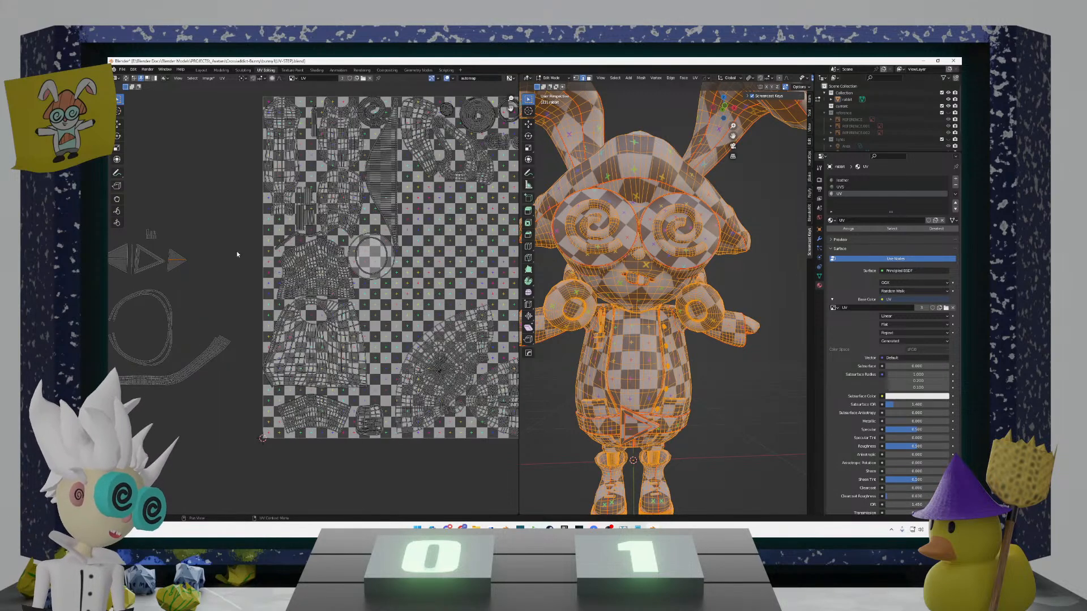
Step: Move the tiny toothed island against the upper slanted side of the middle triangle and rotate it to follow the slope
left_click(148, 236)
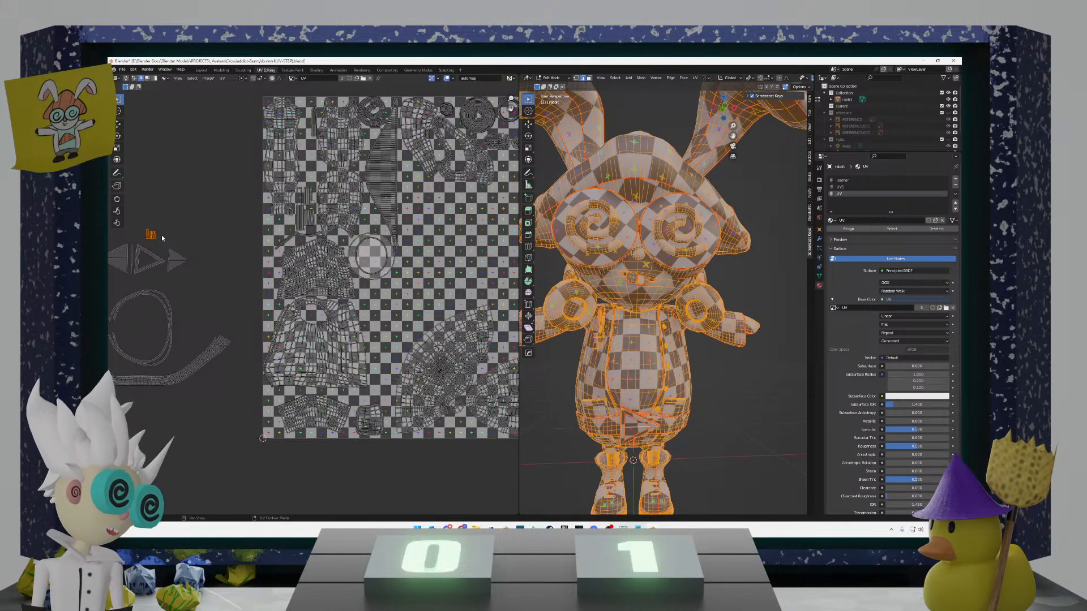
key("g")
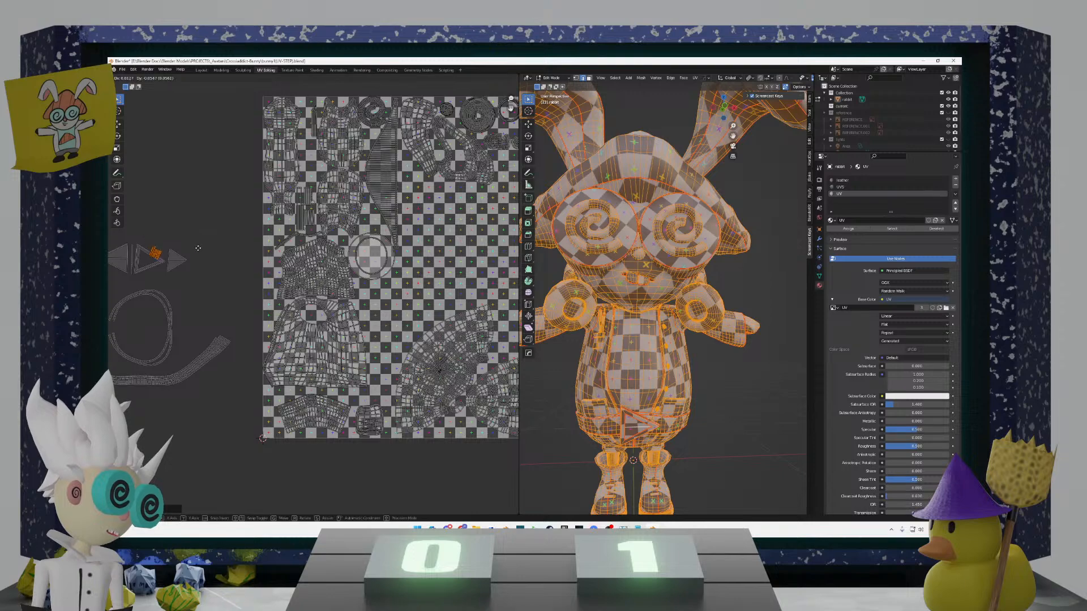
left_click(196, 243)
key("r")
left_click(186, 240)
Step: Select the triangle islands with the tiny toothed island and move them into the gap between the tapered islands near the UV square's right edge
scroll(186, 240, "up", 1)
middle_click_drag(186, 249, 259, 258)
left_click_drag(254, 282, 110, 221)
scroll(384, 272, "down", 3)
middle_click_drag(383, 273, 301, 269)
key("g")
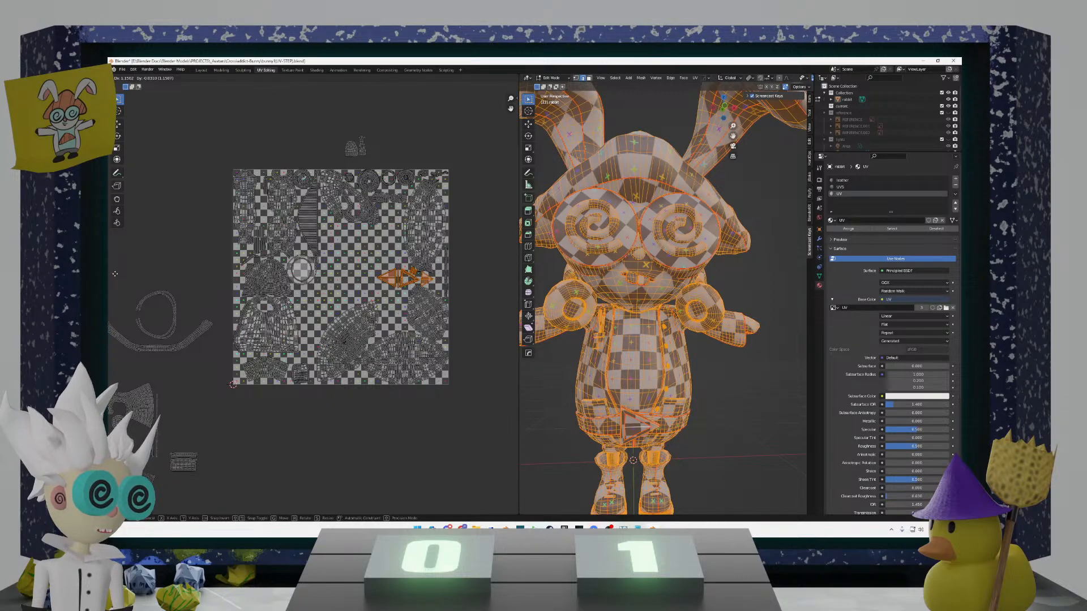
left_click(114, 274)
Step: Rotate the triangle group slightly and nudge it further toward the UV square's right edge within the gap between the tapered islands
scroll(399, 283, "up", 4)
middle_click_drag(400, 283, 227, 337)
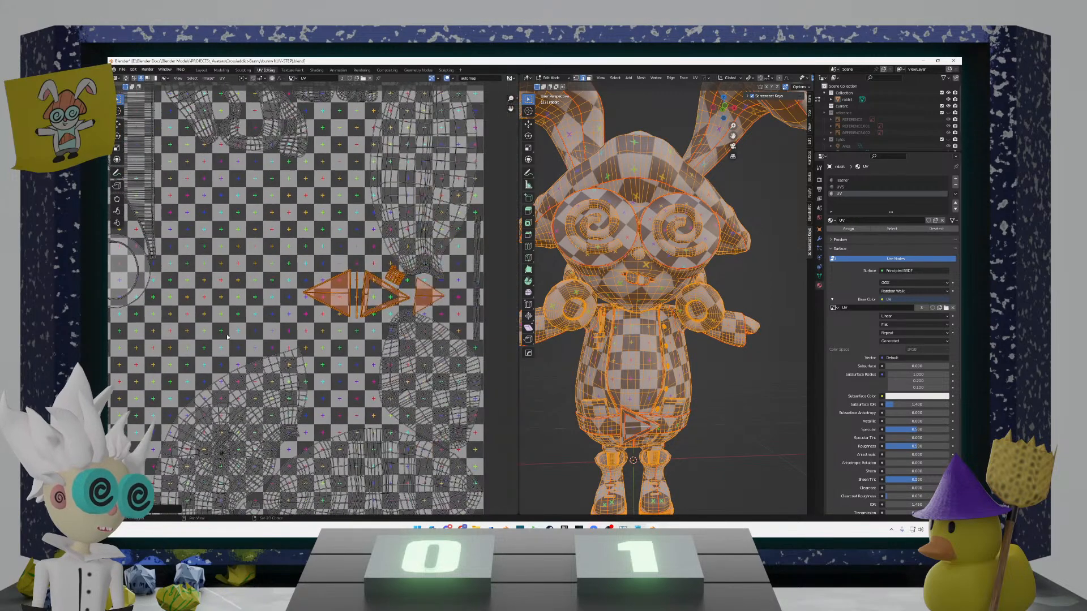
scroll(402, 292, "up", 1)
key("r")
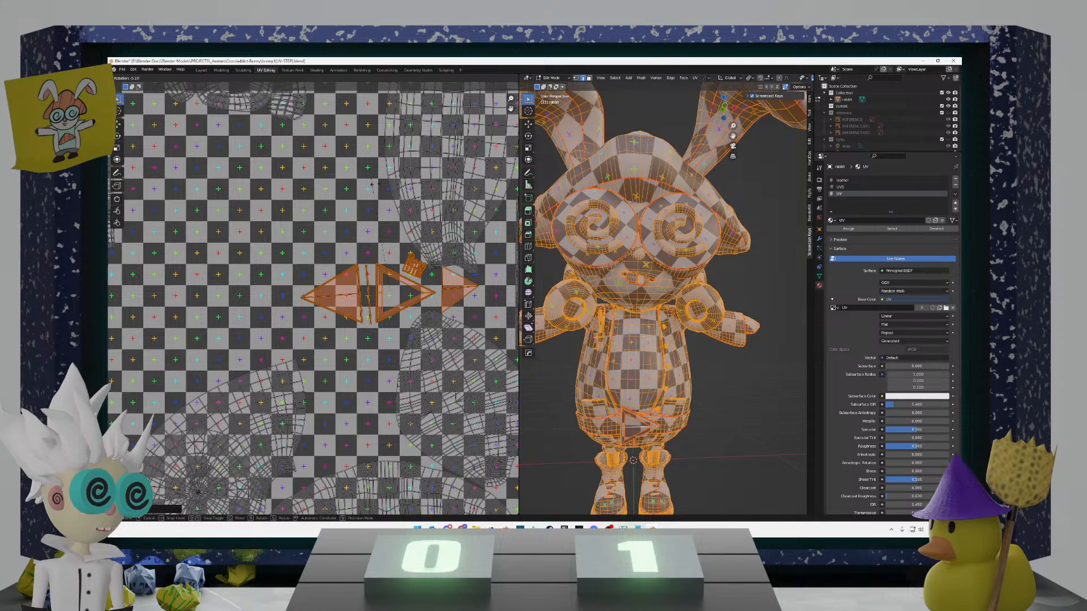
left_click(373, 185)
scroll(389, 196, "up", 2)
middle_click_drag(464, 279, 304, 273)
key("g")
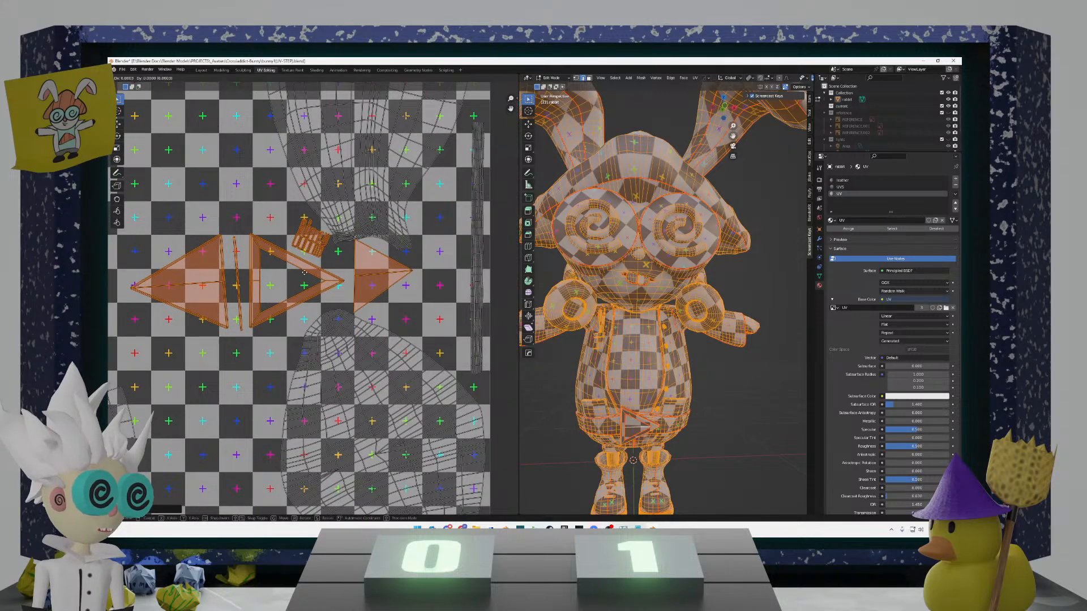
left_click(313, 276)
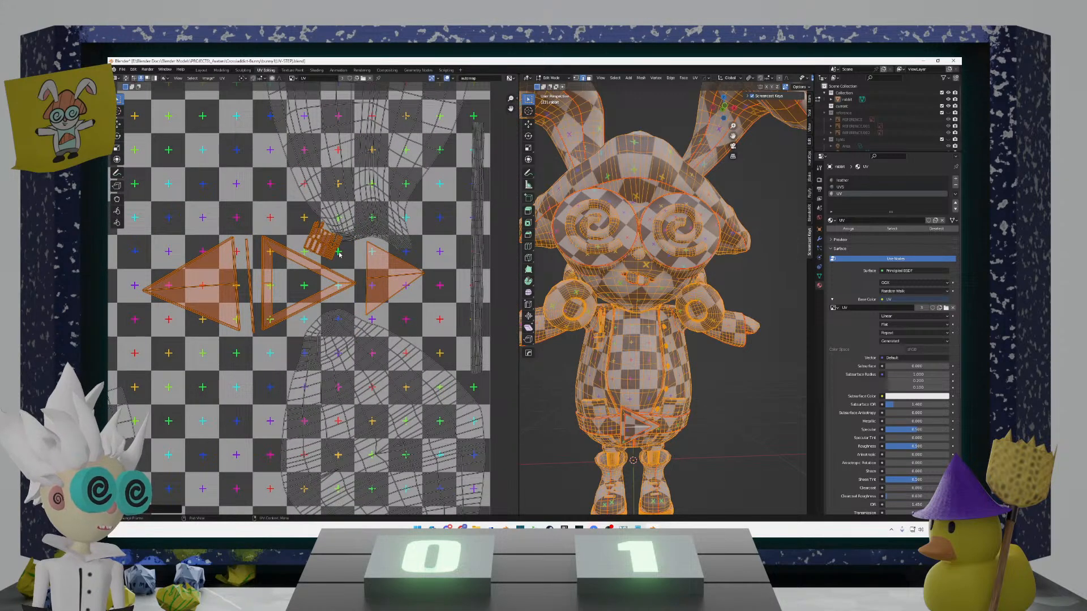
Step: Undo the last move and rotation of the triangle group
key("alt+a")
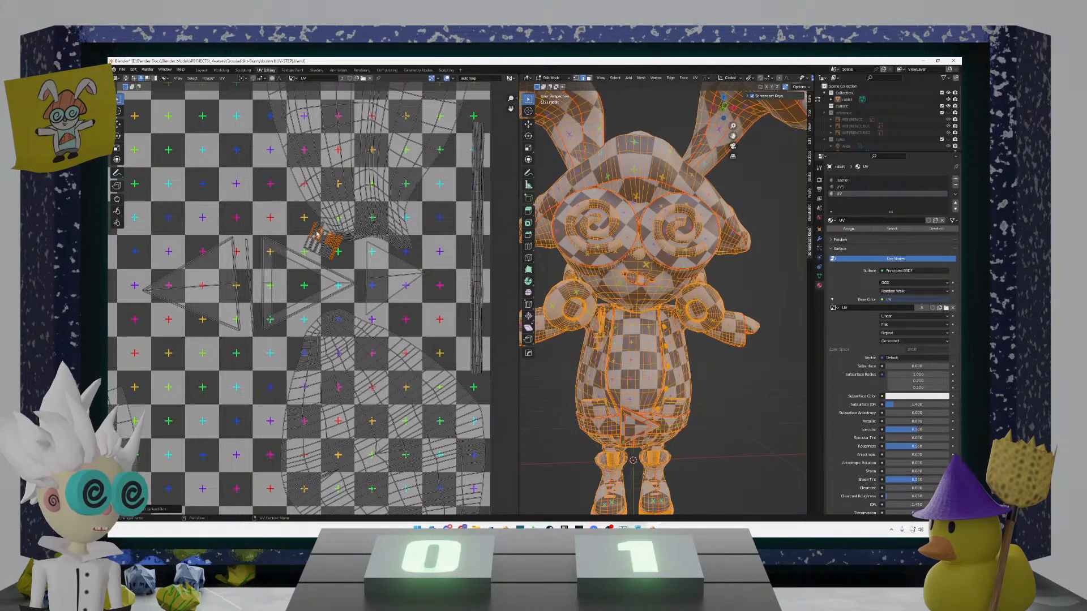
right_click(317, 234)
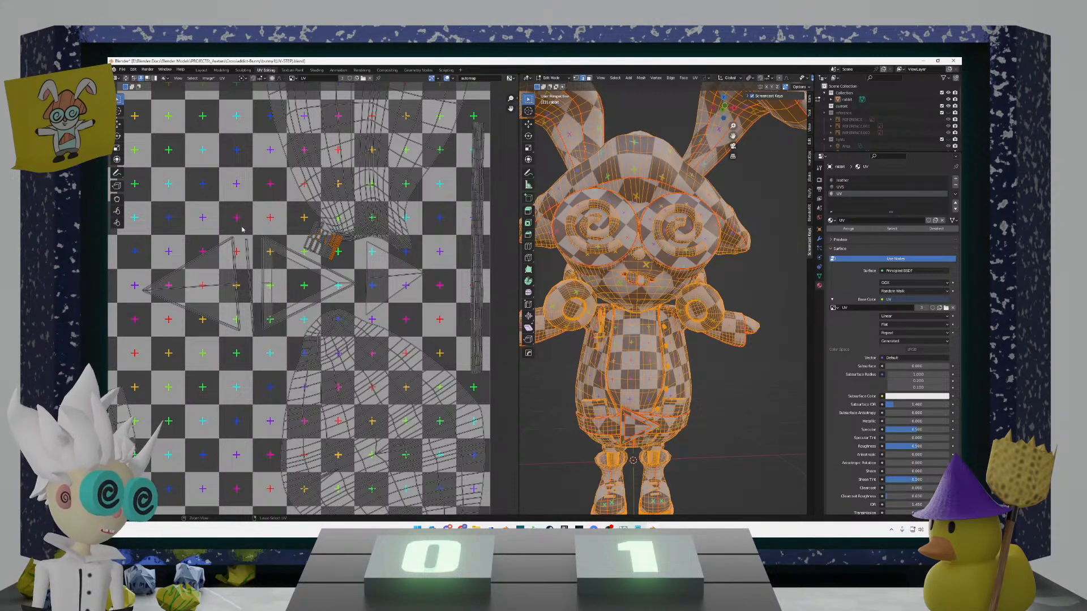
key("ctrl+z")
key("ctrl+z")
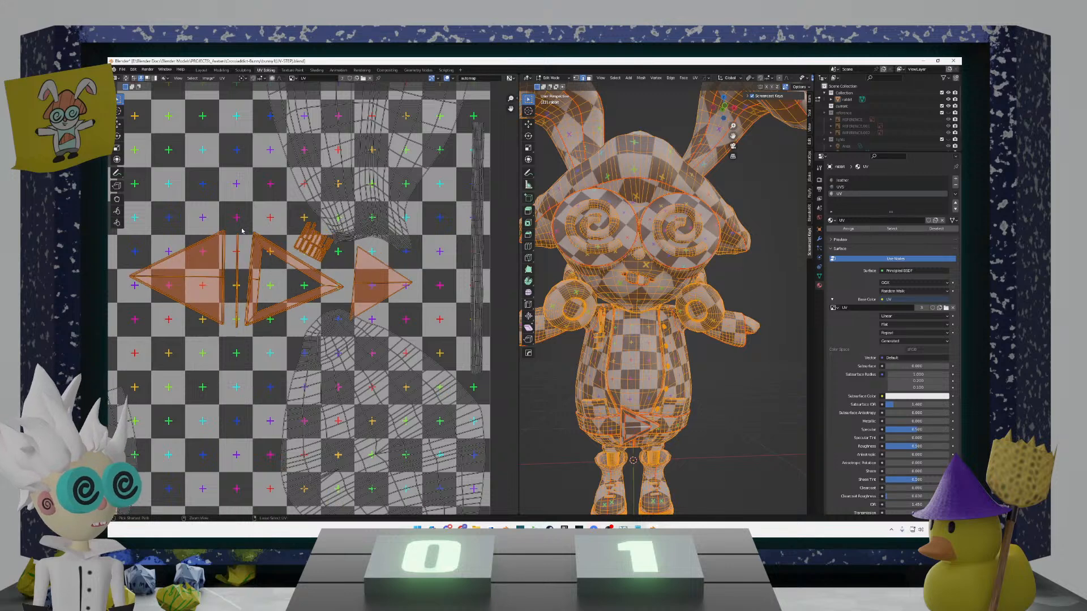
Step: Select only the tiny toothed island and move it off the middle triangle's slope to just above the thin strips between the triangle islands
key("alt+a")
key("c")
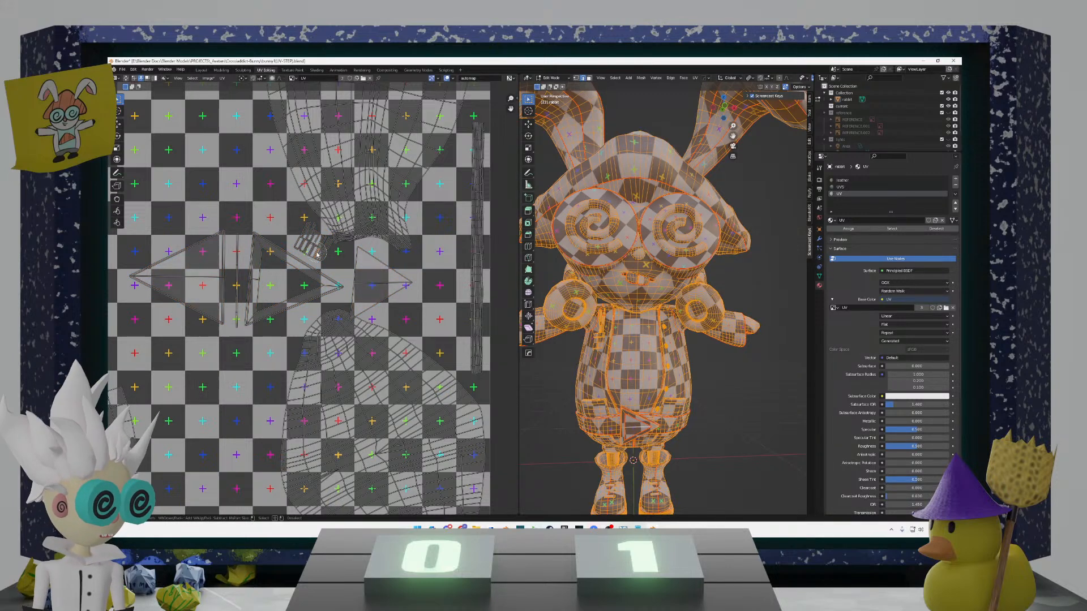
left_click_drag(319, 258, 298, 240)
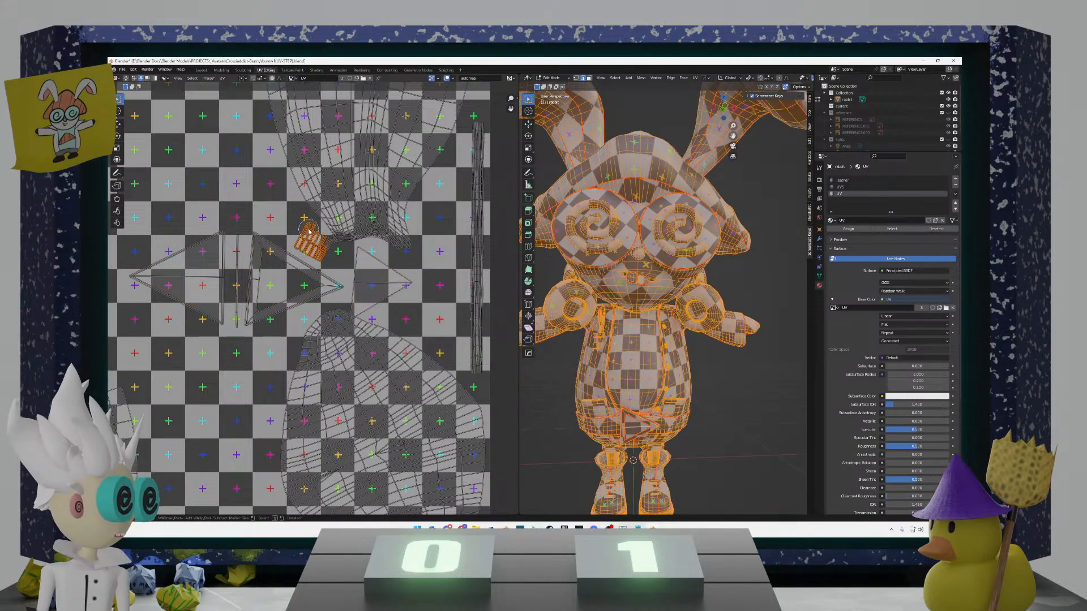
right_click(320, 249)
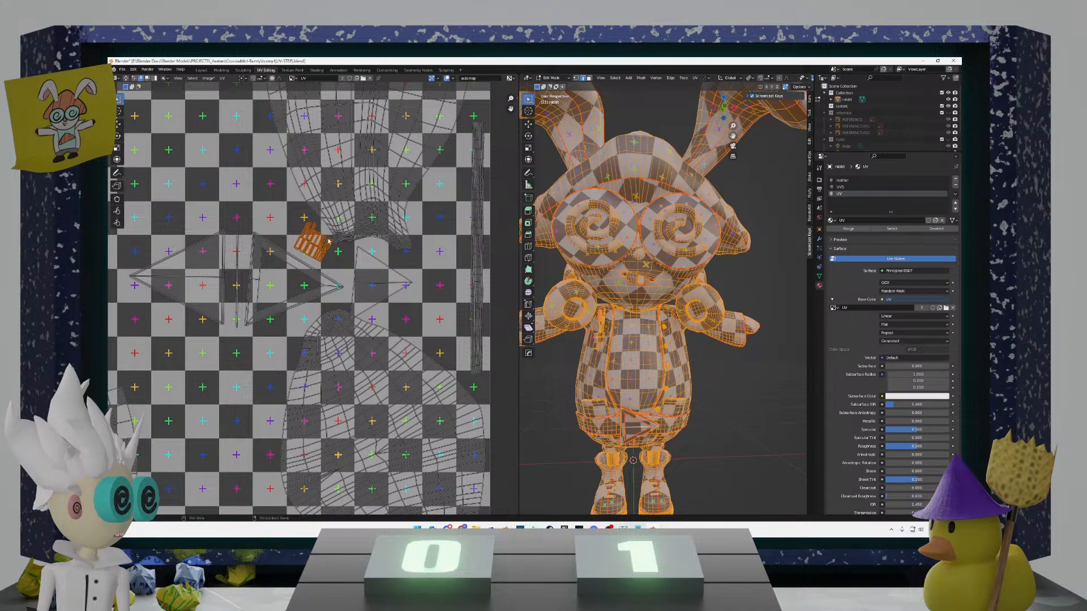
scroll(312, 254, "up", 5)
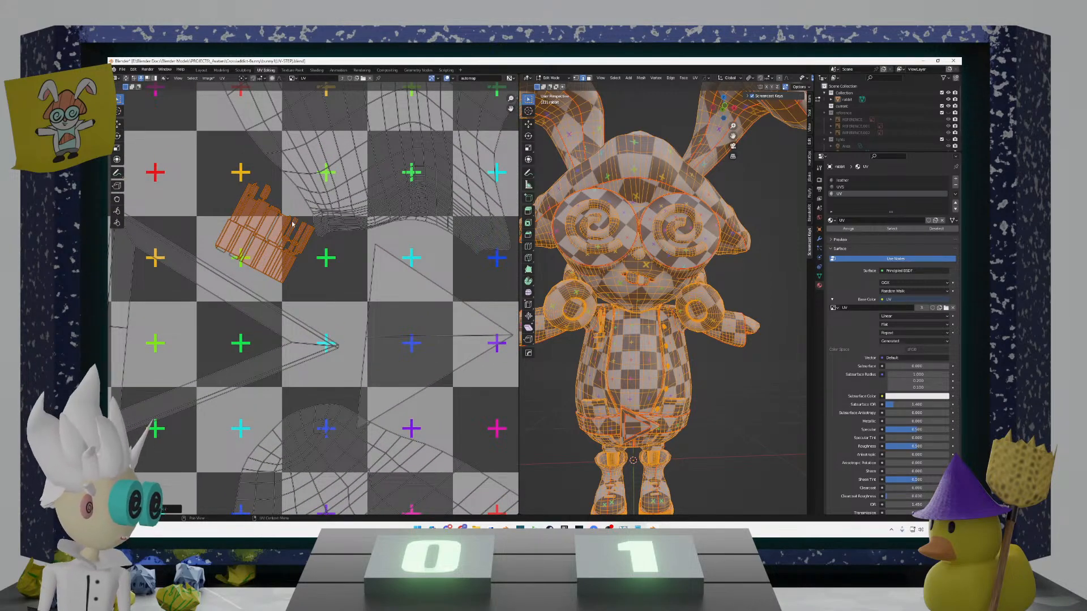
scroll(263, 211, "down", 4)
key("g")
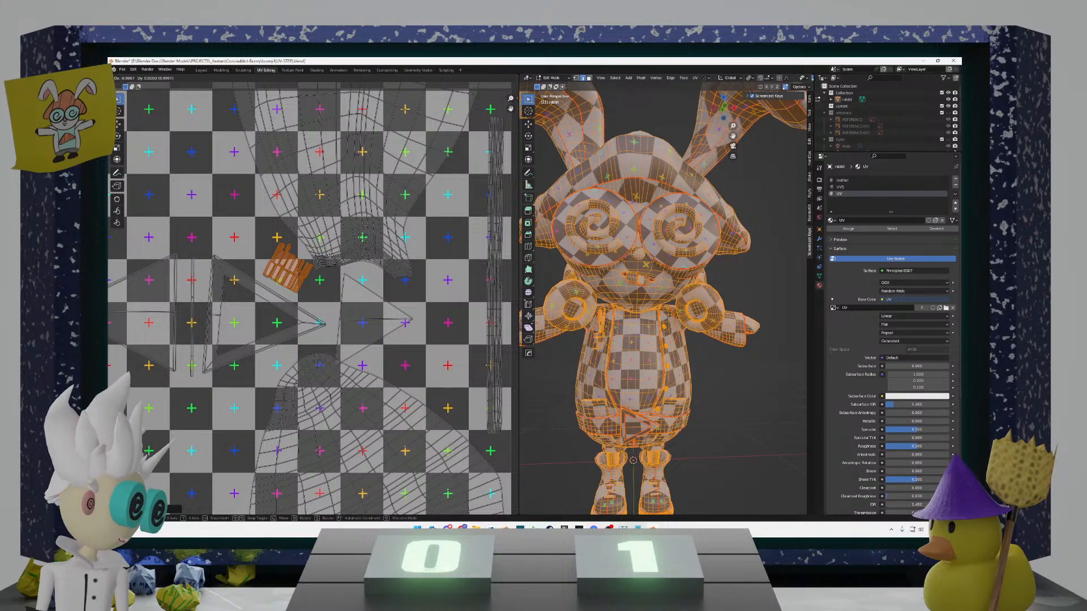
left_click(327, 252)
scroll(249, 260, "up", 3)
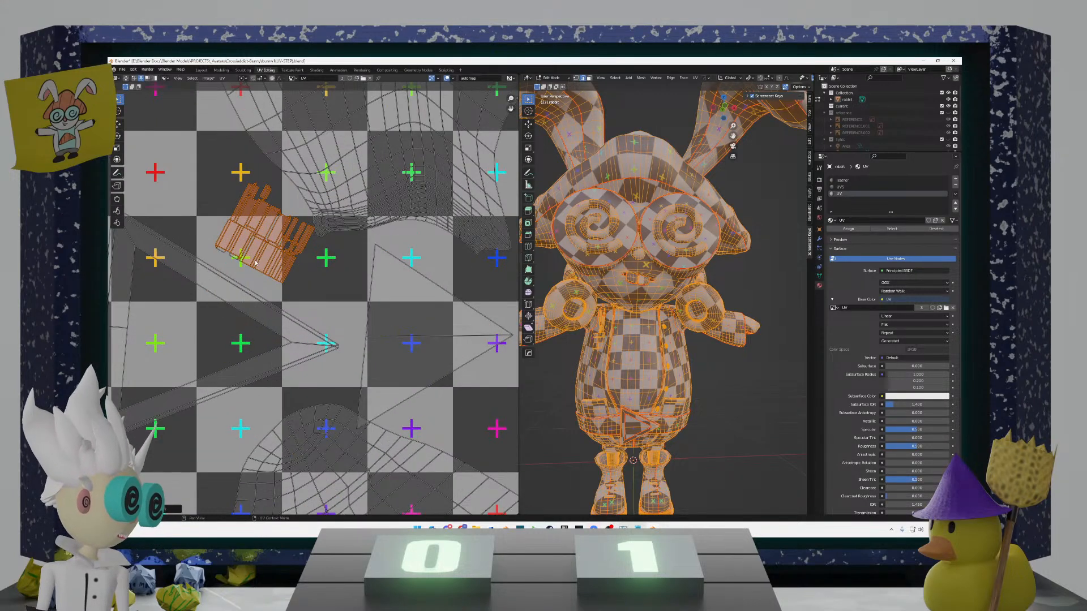
scroll(240, 258, "down", 3)
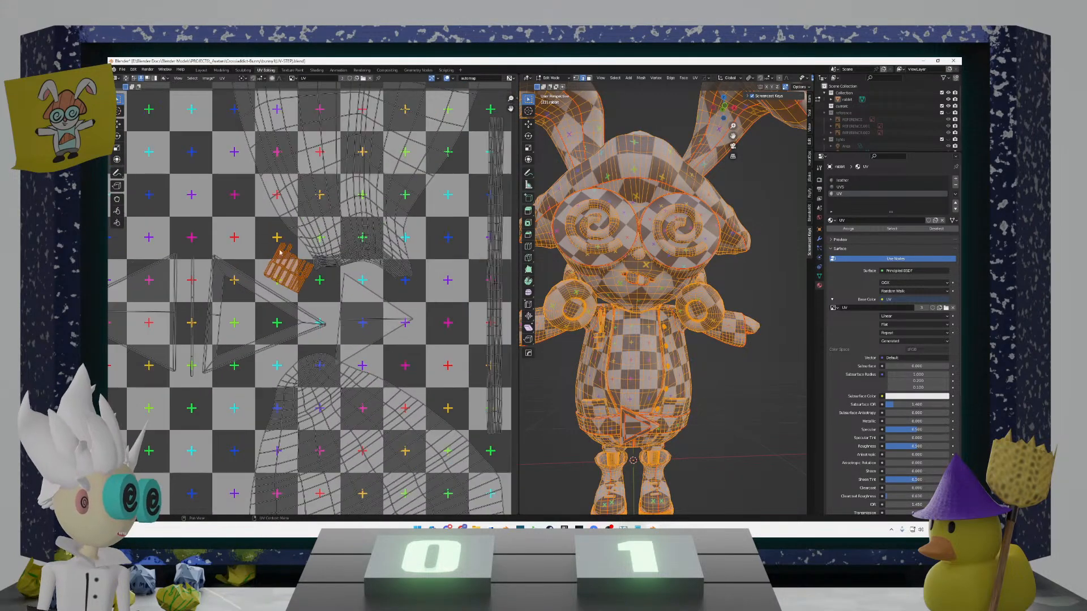
key("g")
left_click(203, 222)
scroll(322, 293, "down", 2)
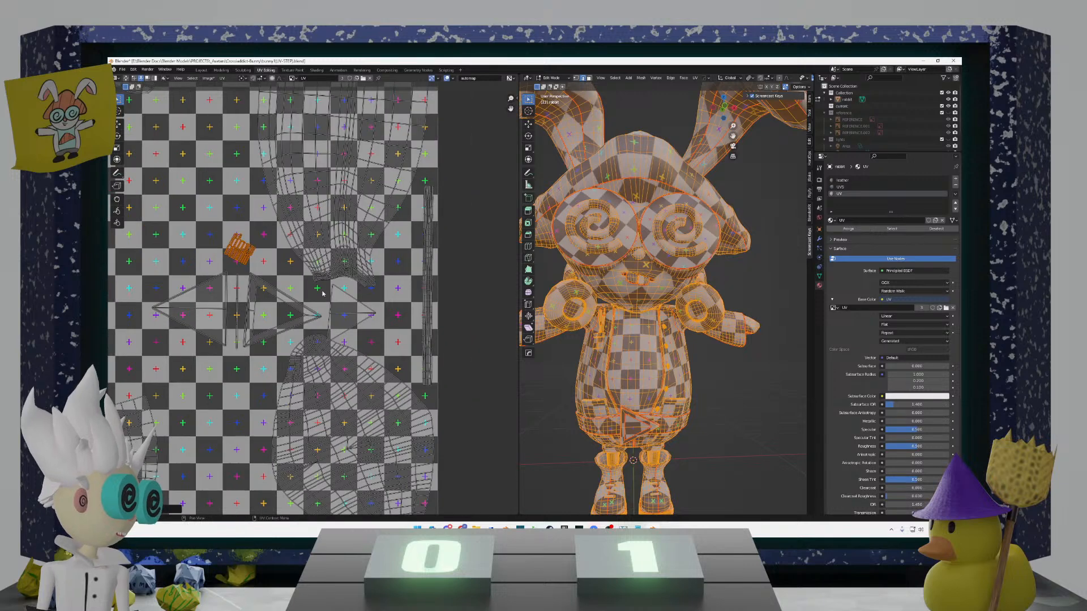
Step: Select the triangle islands and the thin strips between them and nudge them slightly toward the UV square's right edge, then deselect them
key("l")
key("l")
key("l")
key("l")
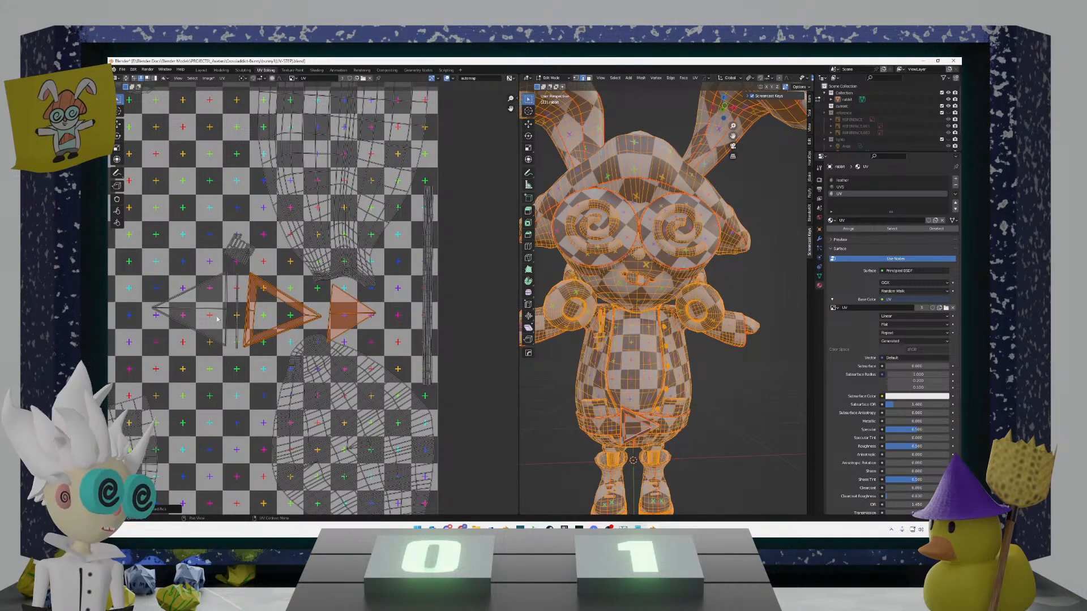
key("g")
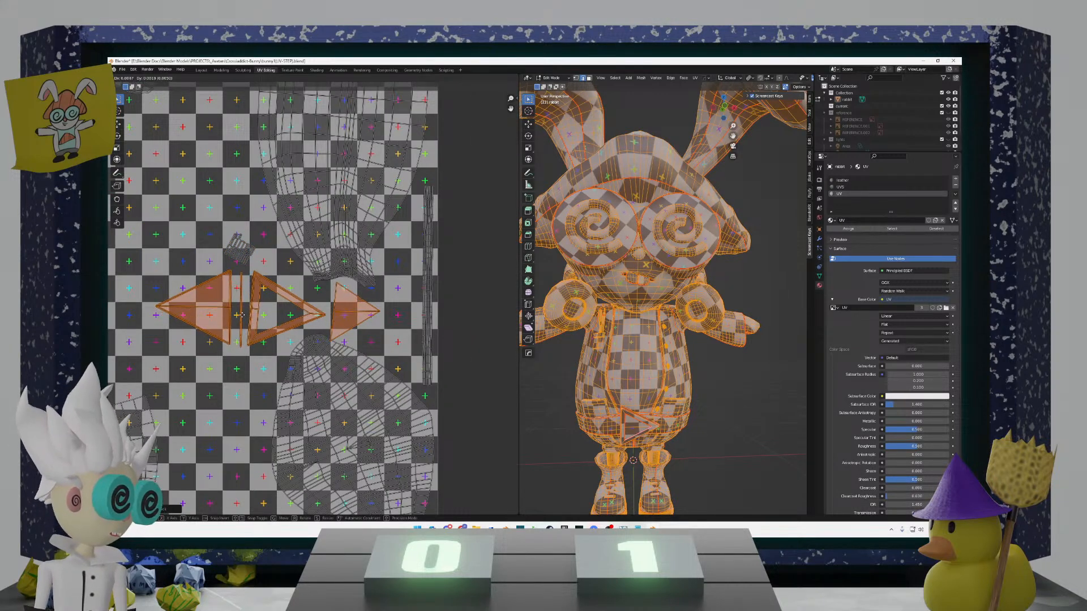
left_click(244, 311)
left_click(246, 259)
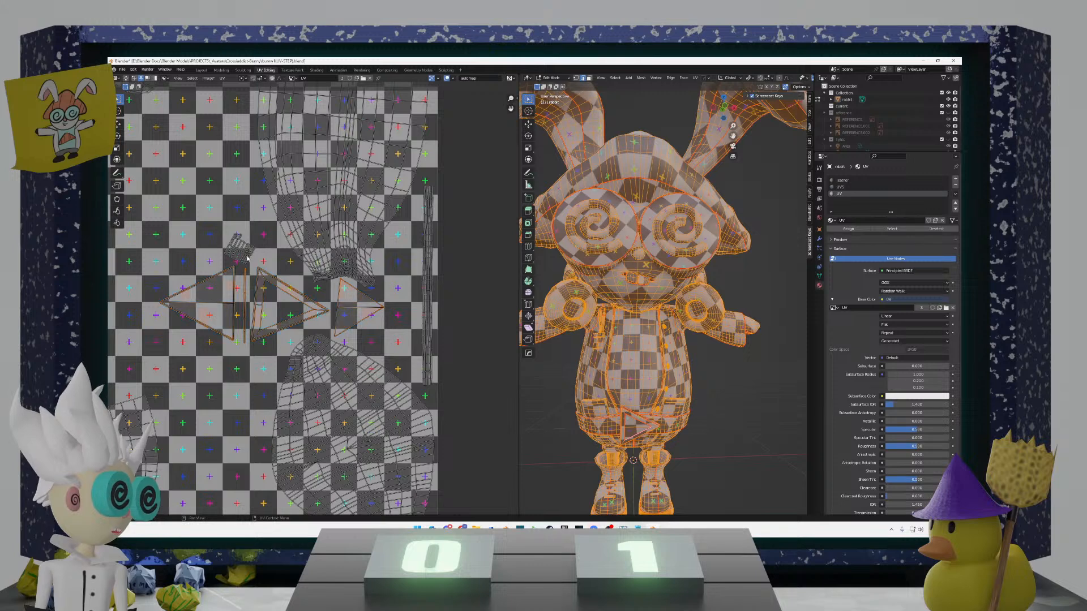
Step: Select the tiny toothed island, rotate it to follow the left triangle's upper slope, and move it against that side
scroll(242, 259, "up", 1)
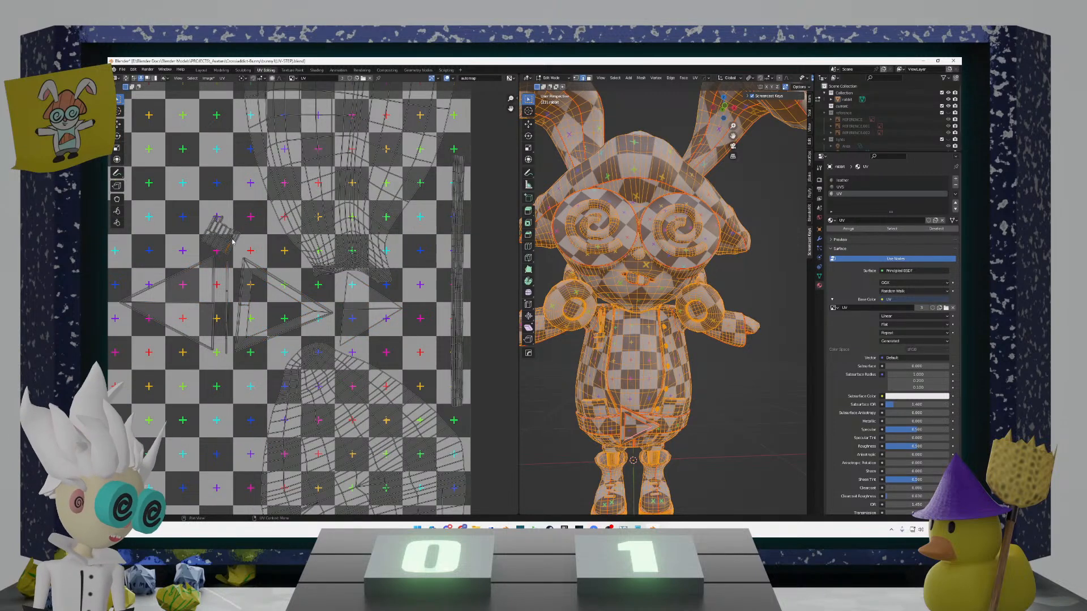
key("c")
left_click_drag(232, 242, 216, 239)
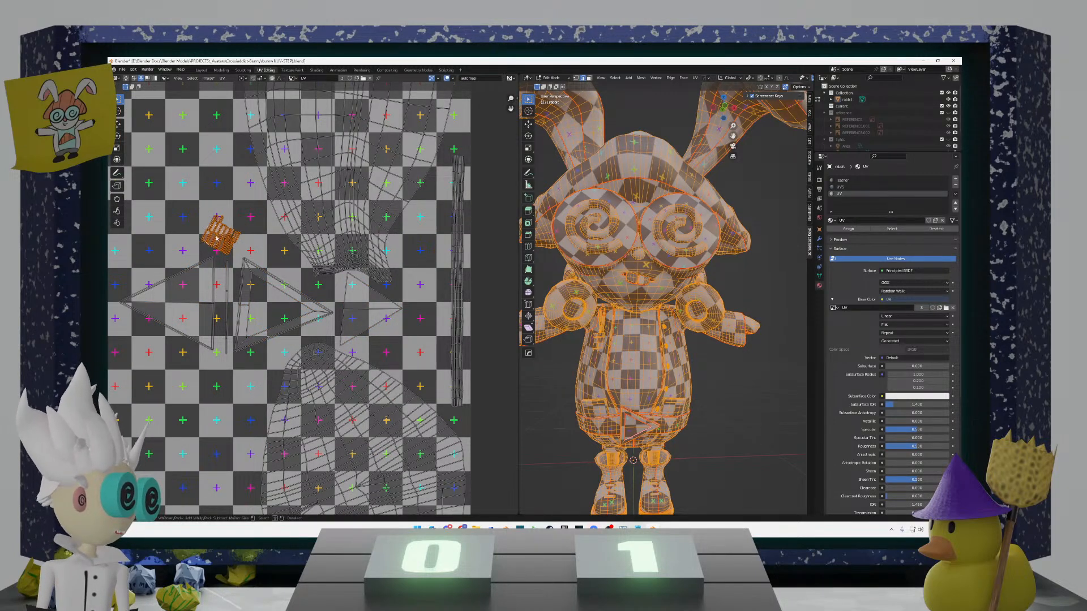
right_click(230, 231)
key("3")
left_click(212, 212)
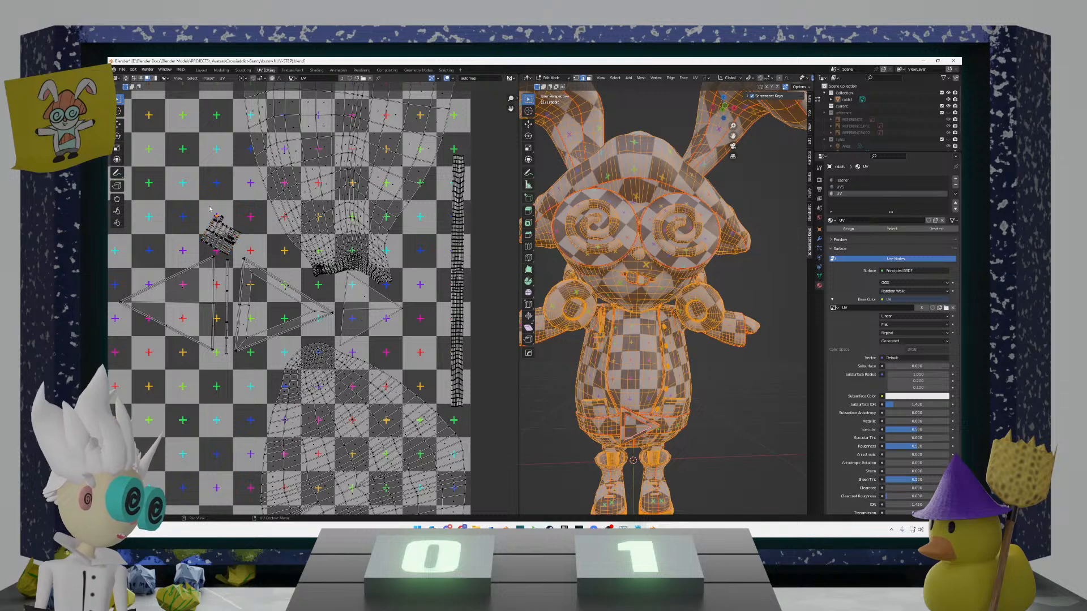
key("c")
mouse_move(218, 228)
left_mouse_down()
mouse_move(251, 240)
mouse_move(199, 237)
left_mouse_up()
key("Escape")
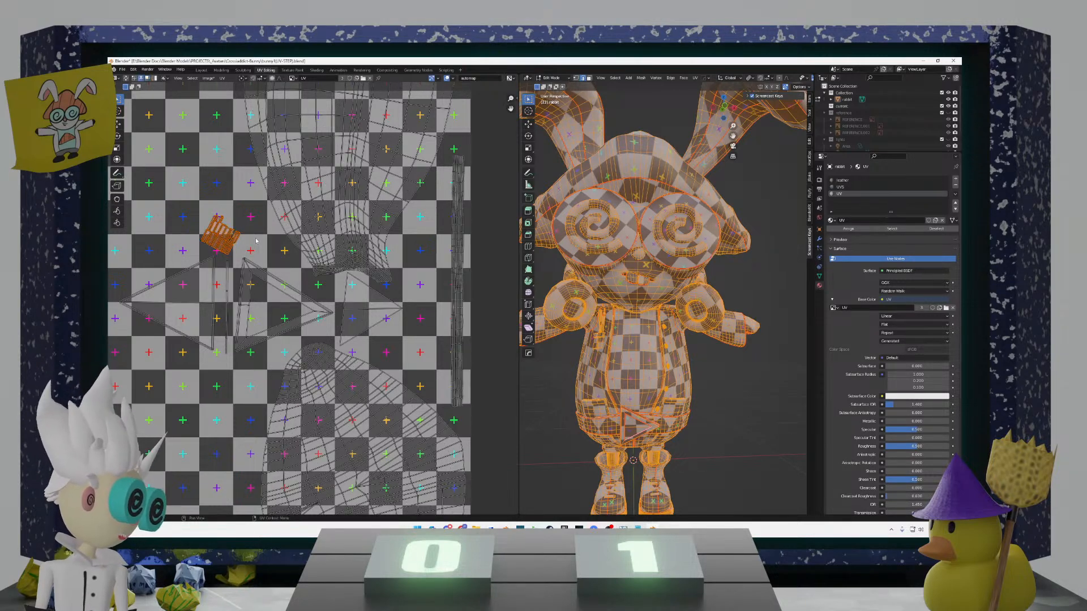
key("r")
left_click(237, 218)
key("g")
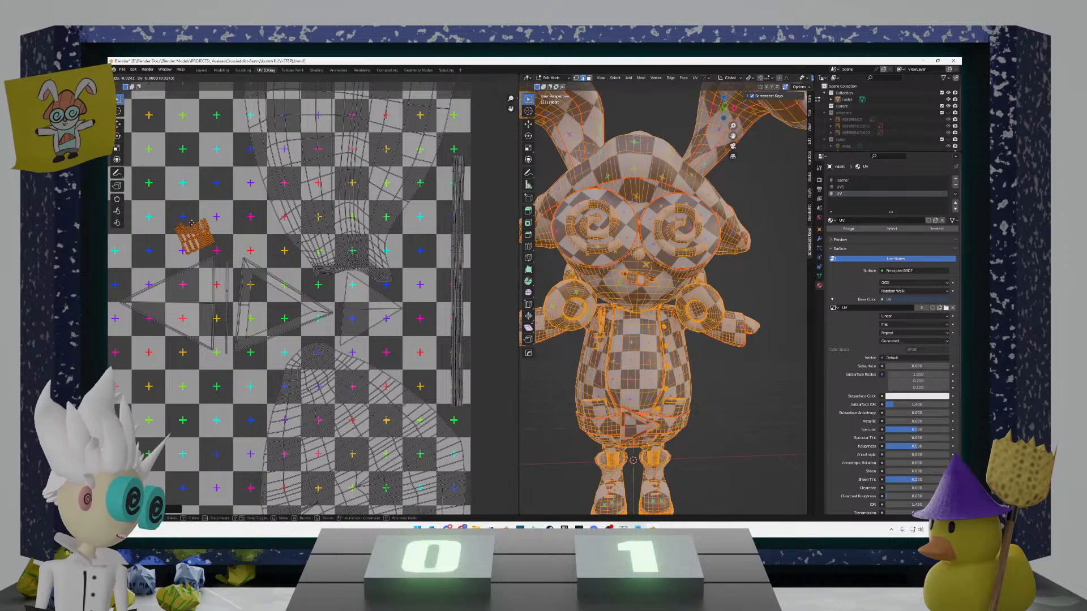
left_click(223, 227)
Step: Select all loose islands outside the UV square's left edge, excluding those inside it, and move them up alongside the square
scroll(223, 227, "down", 4)
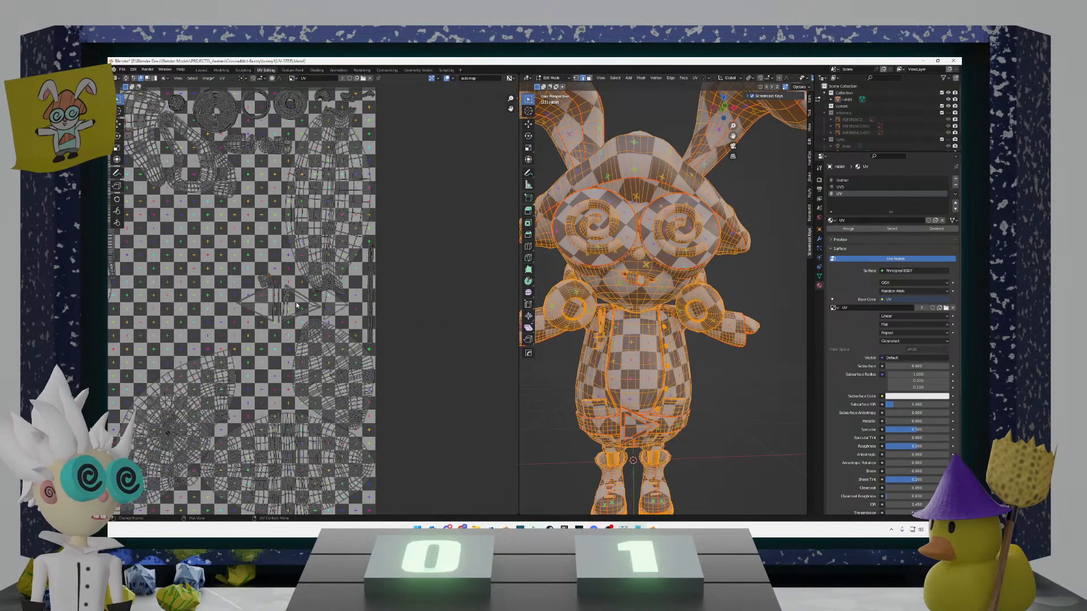
scroll(297, 306, "down", 8)
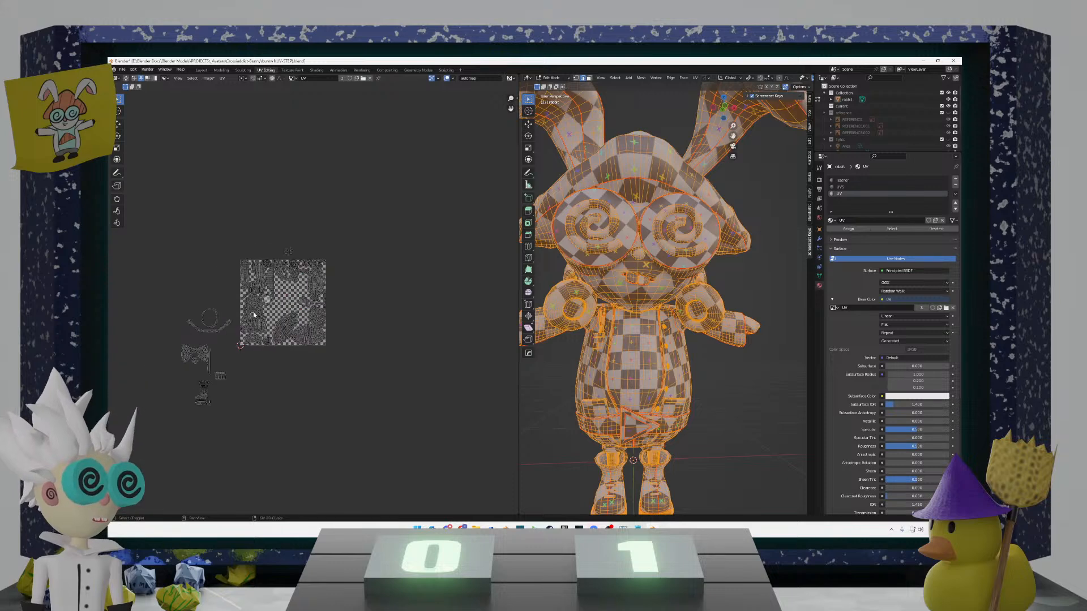
middle_click_drag(253, 315, 317, 323)
scroll(387, 272, "up", 4)
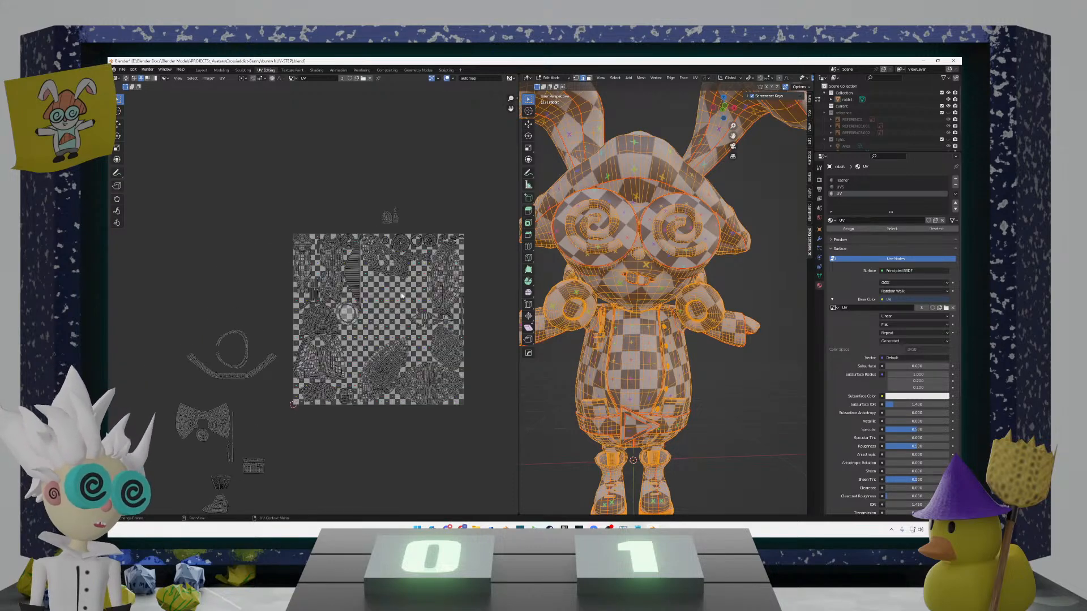
scroll(267, 352, "down", 3)
middle_click_drag(266, 352, 304, 294)
left_click_drag(297, 430, 189, 275)
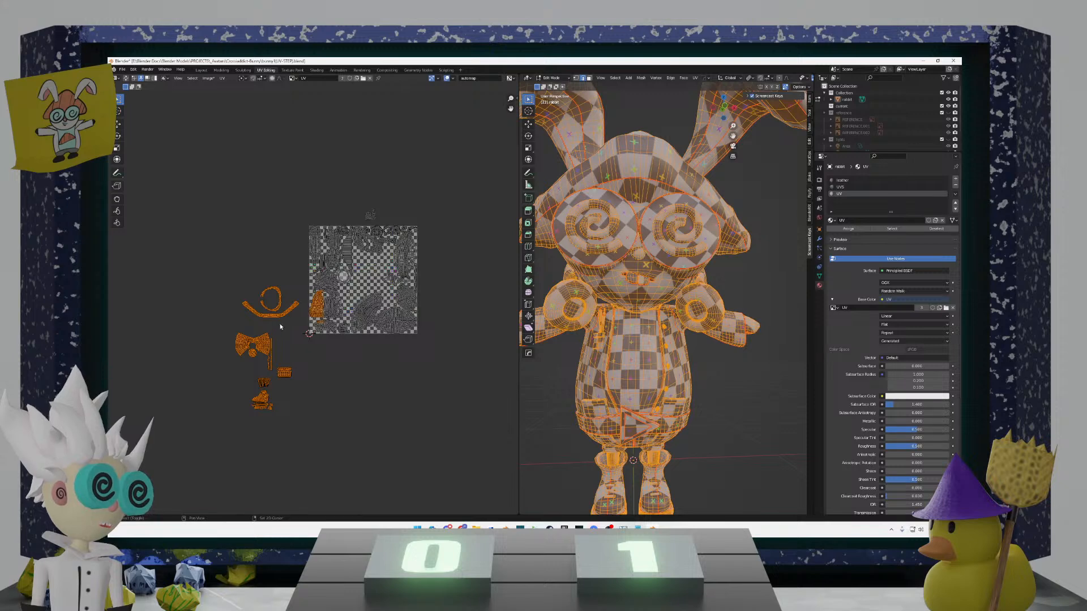
key("ctrl+z")
left_click_drag(301, 318, 296, 295, "shift")
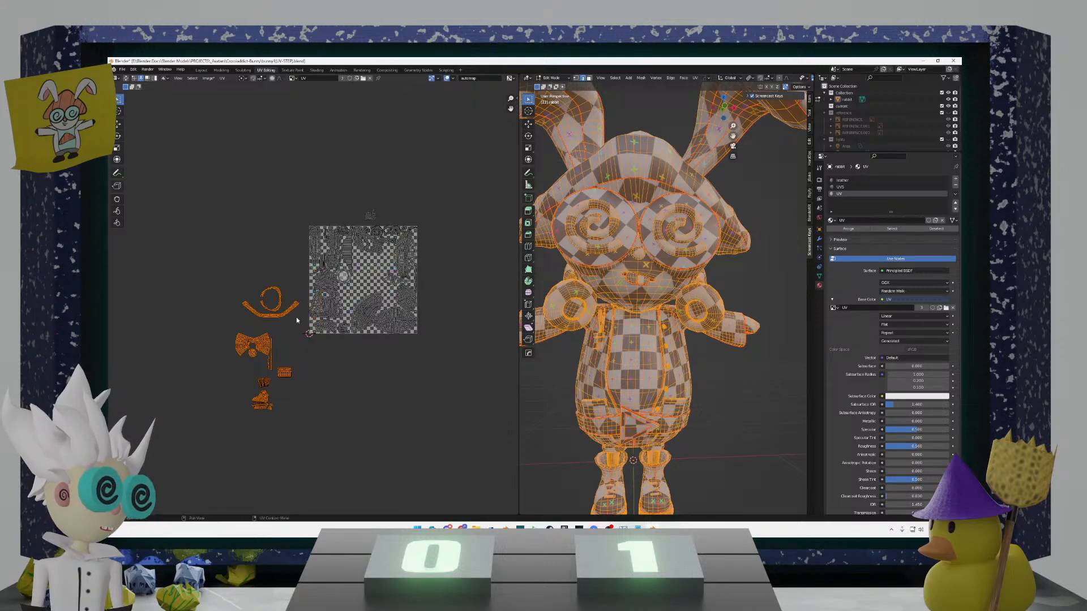
key("g")
left_click(303, 248)
Step: Select the small islands above the UV square and move them beside its left edge, next to the other loose islands
left_click_drag(386, 227, 347, 197)
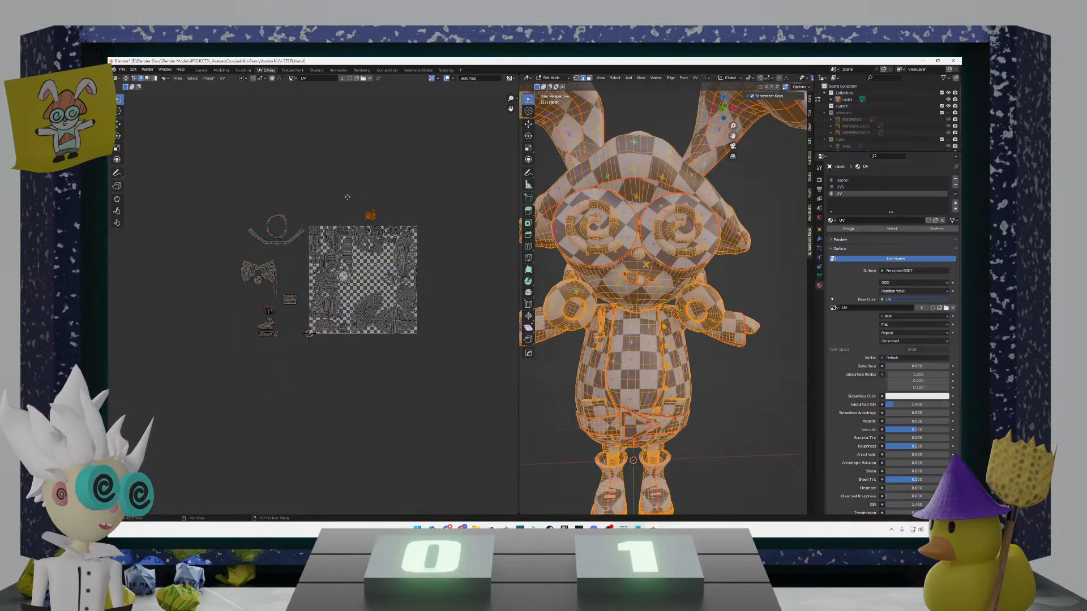
key("g")
left_click(280, 243)
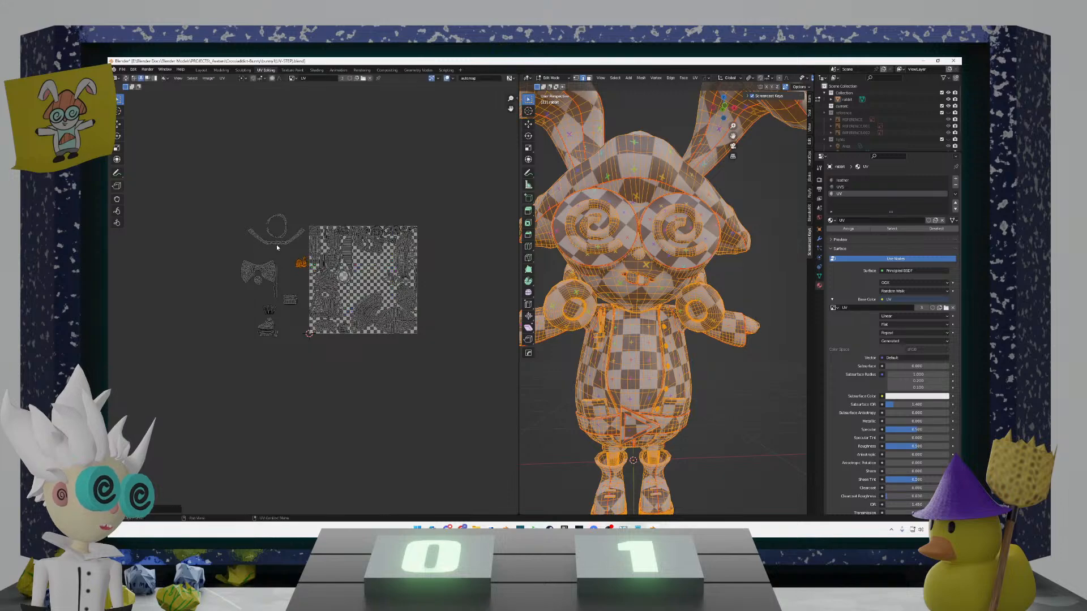
scroll(262, 259, "up", 4)
scroll(262, 259, "up", 5)
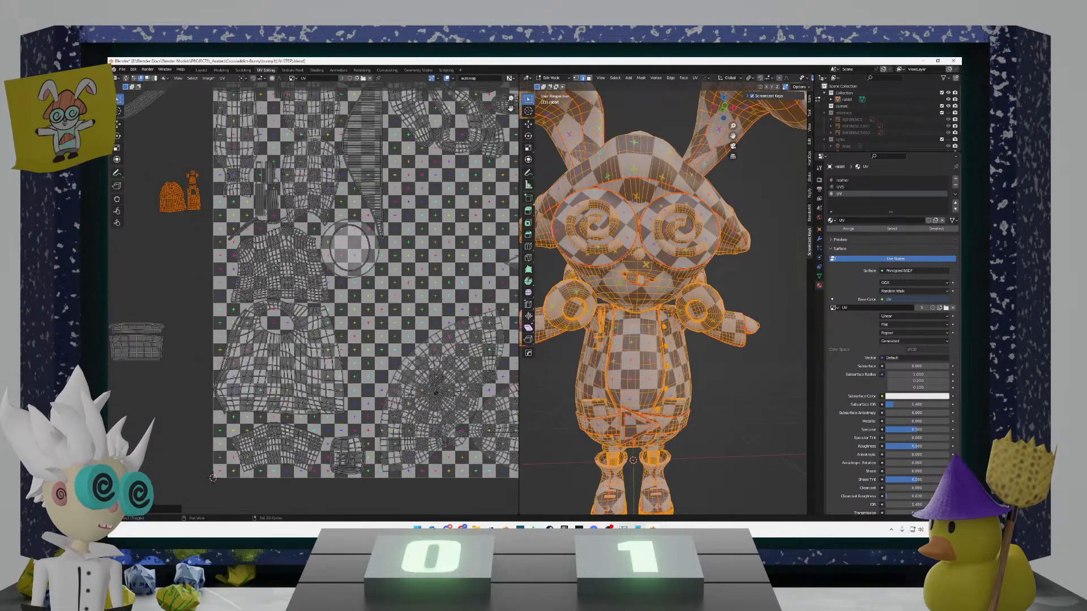
scroll(304, 211, "up", 3)
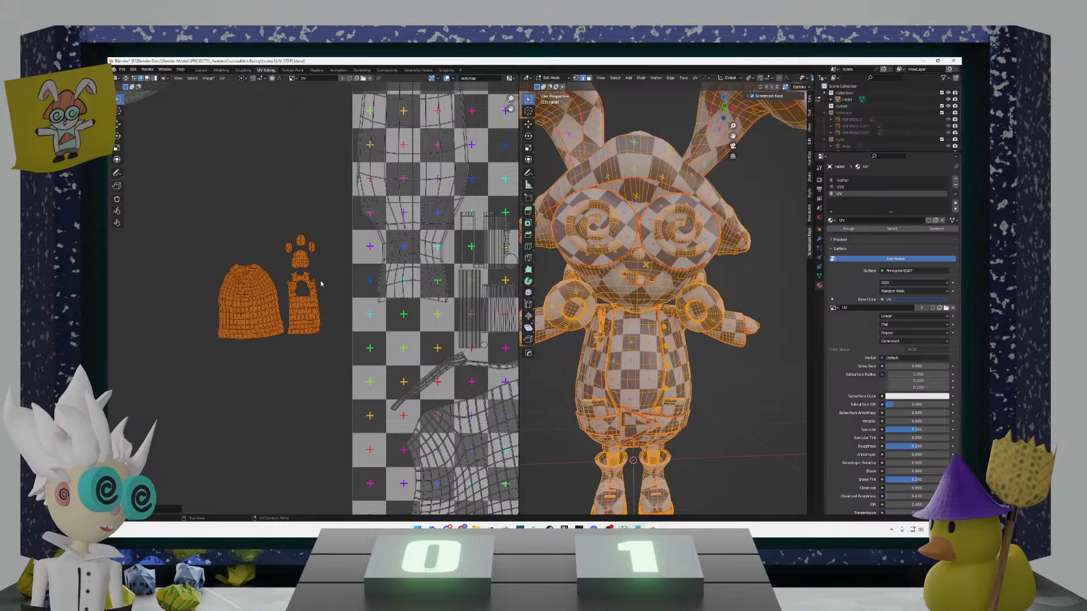
scroll(320, 283, "down", 8)
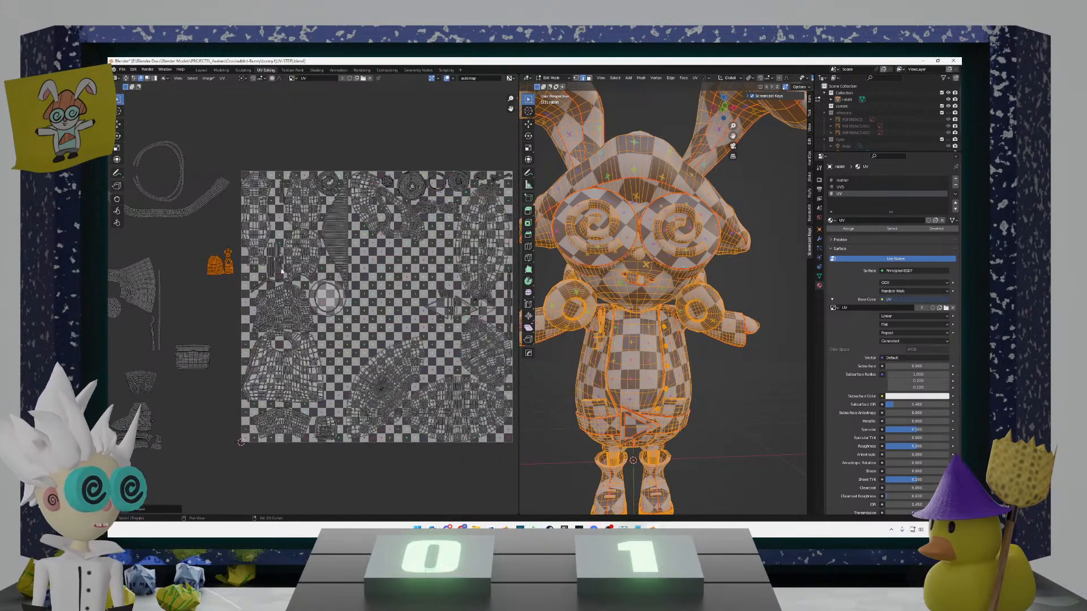
scroll(281, 272, "down", 3)
middle_click_drag(257, 286, 285, 284)
scroll(270, 291, "up", 2)
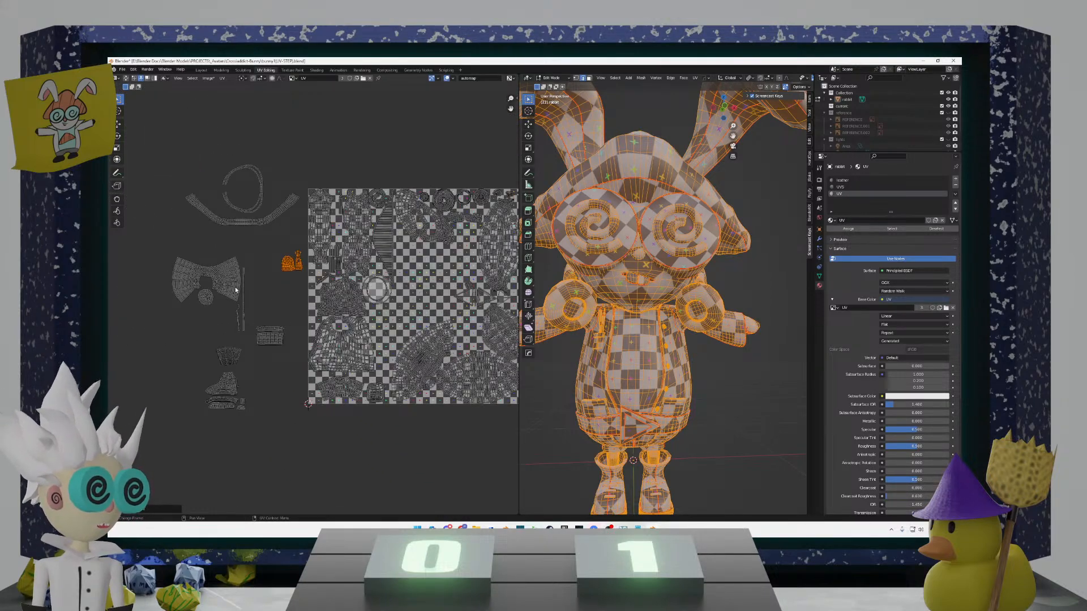
key("l")
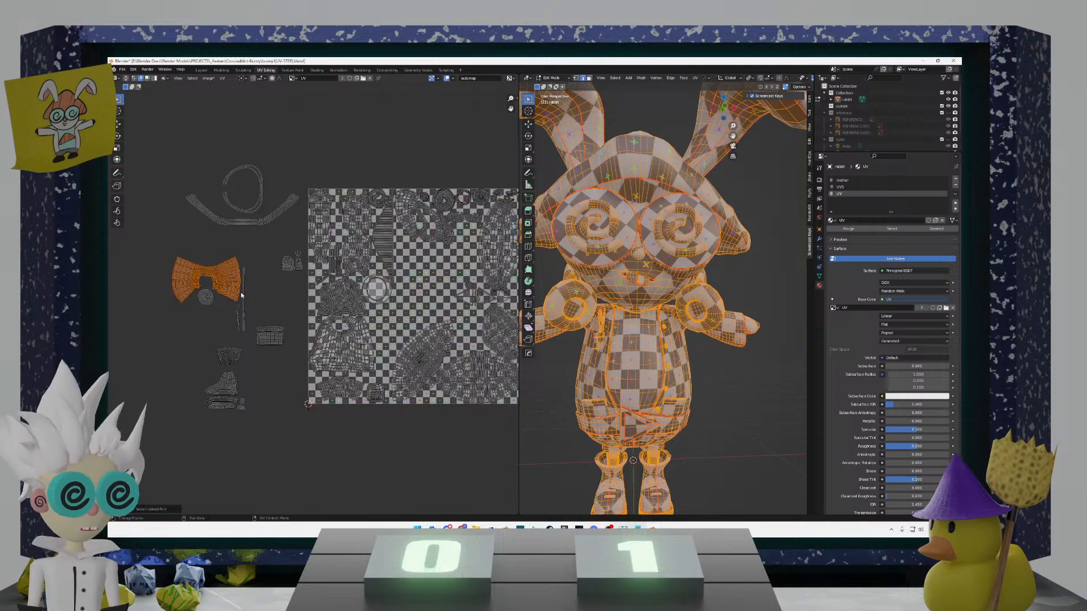
key("g")
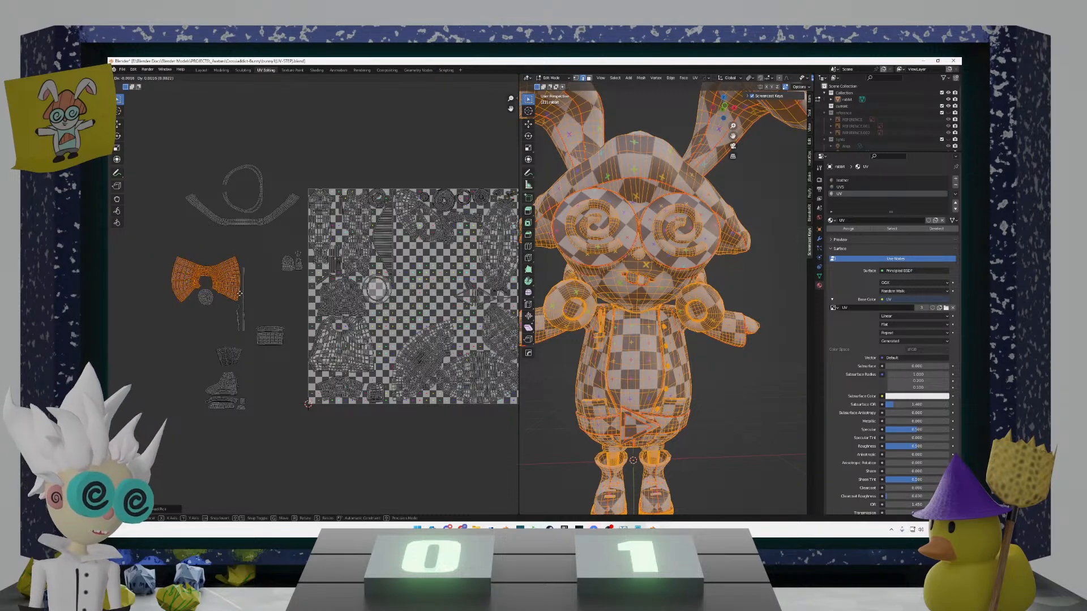
right_click(244, 293)
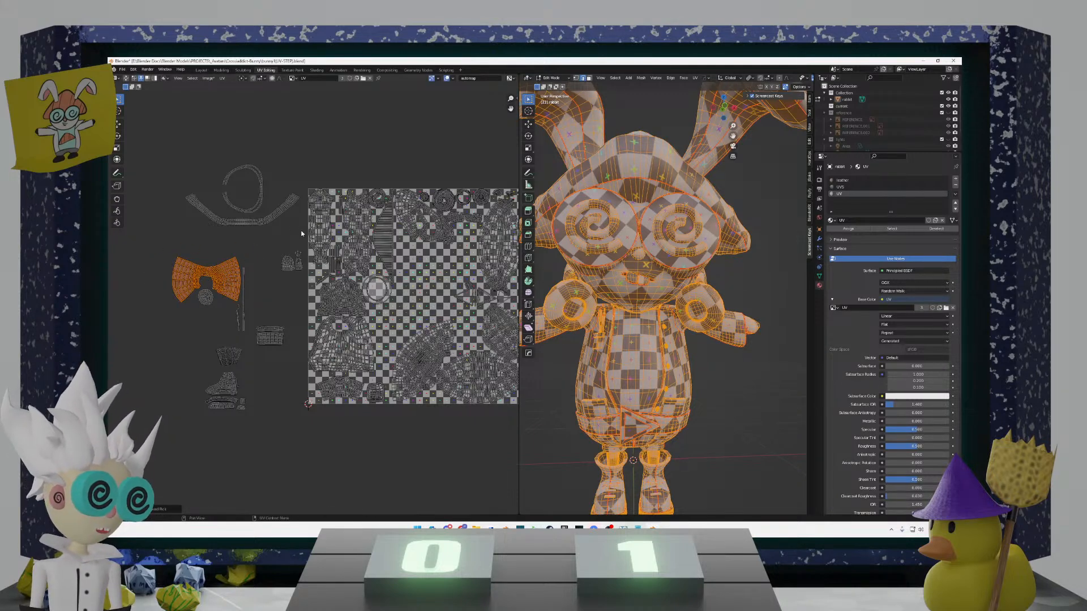
Step: Select the ring and the long curved strip islands together and move them slightly up beside the UV square's upper-left corner
left_click_drag(306, 236, 174, 154)
key("g")
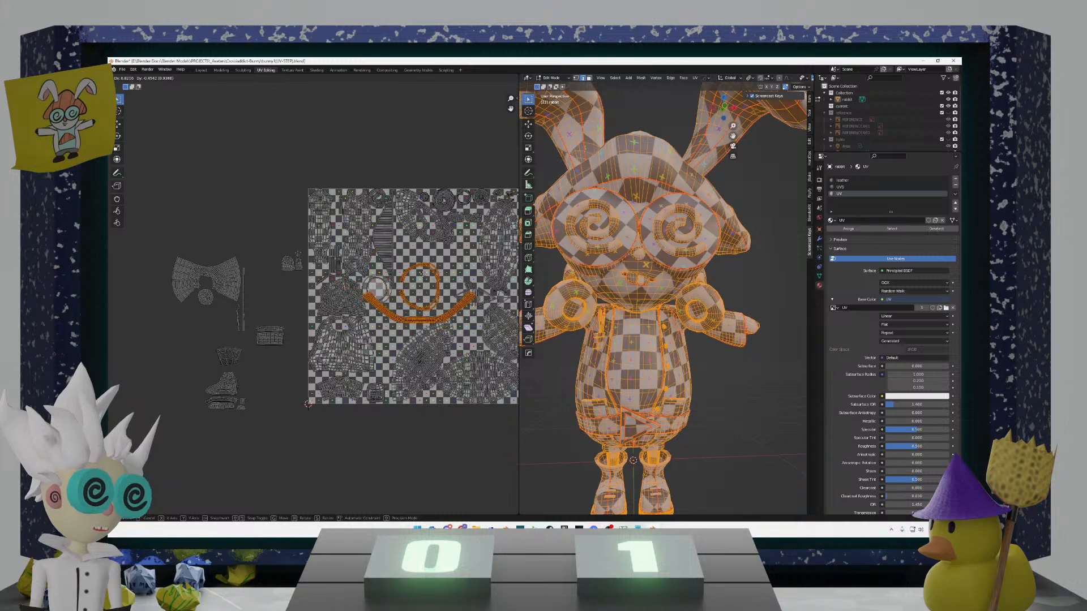
left_click(278, 170)
Step: Select the long curved strip island, move it inside the UV square, and rotate it to arch over the fan-shaped island near the bottom
key("l")
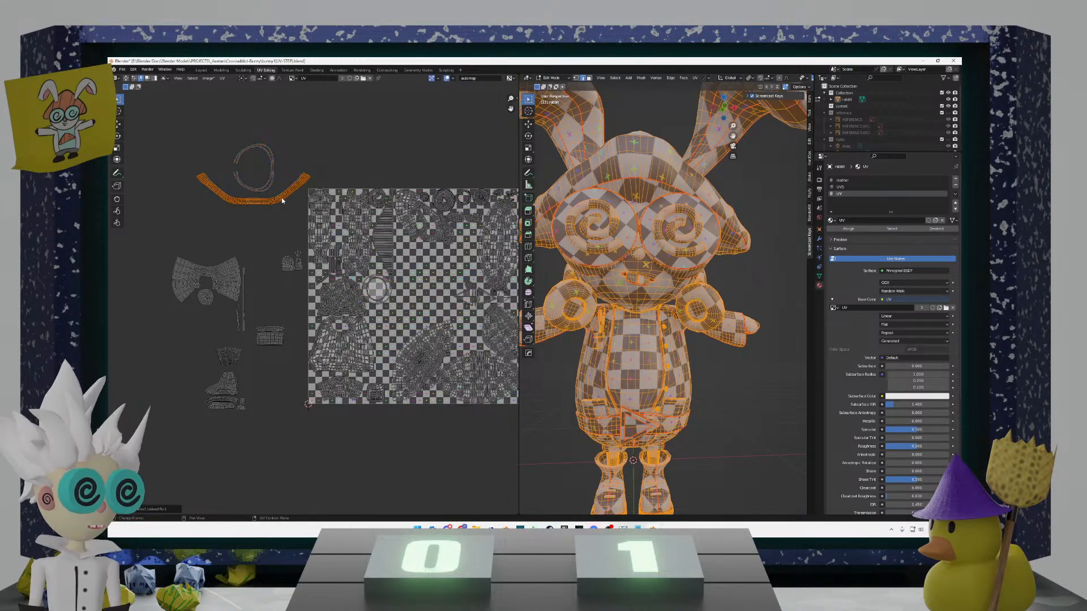
key("g")
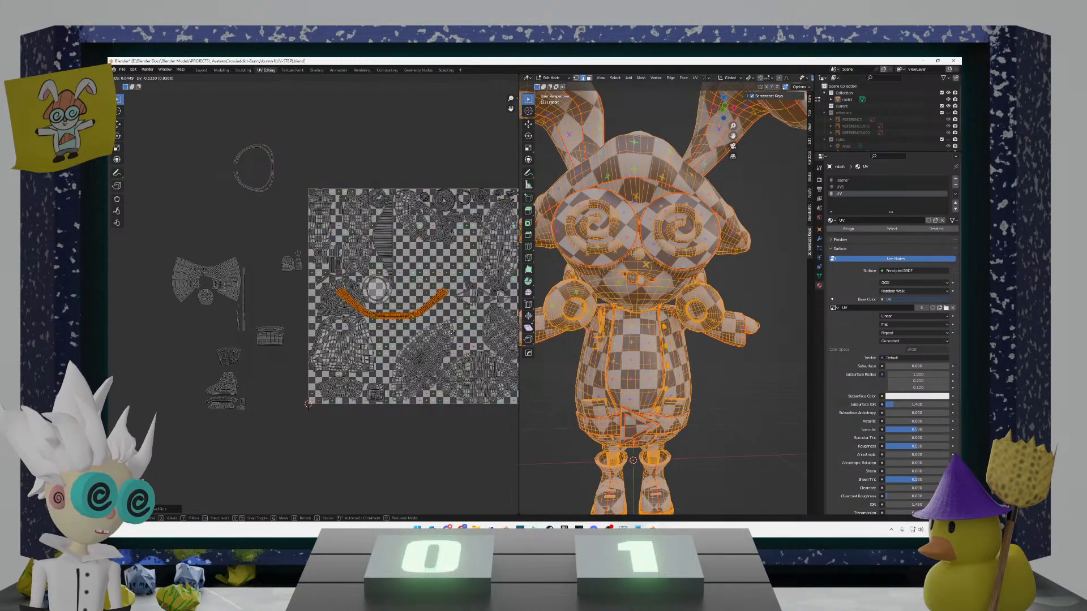
key("r")
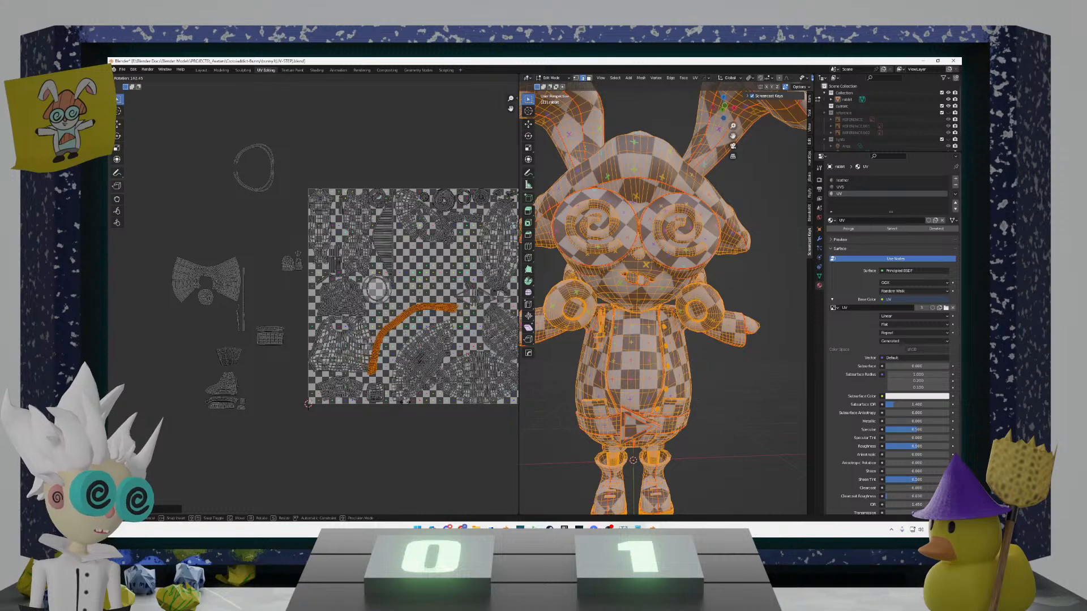
left_click(407, 403)
key("g")
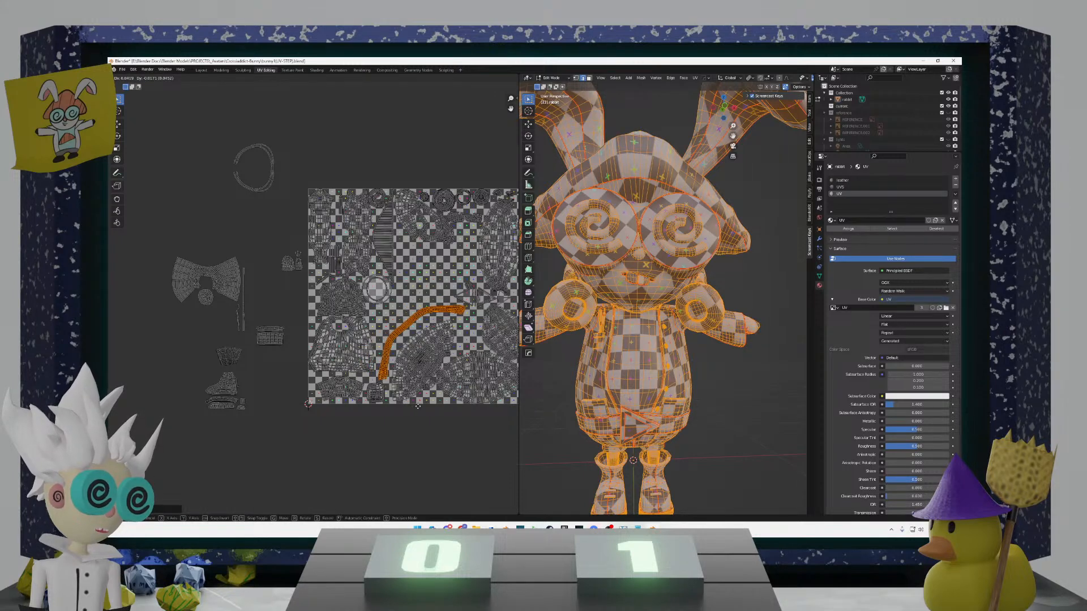
left_click(418, 406)
Step: Fine-tune the curved strip's rotation and position so it follows the fan-shaped island's outer edge
scroll(487, 362, "up", 2)
middle_click_drag(509, 354, 414, 282)
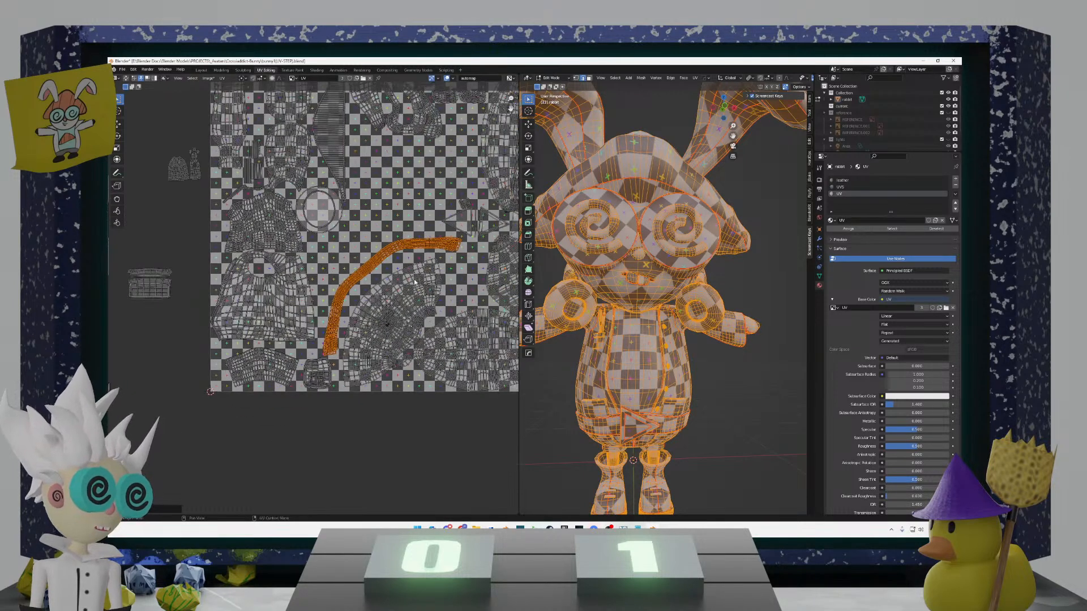
key("r")
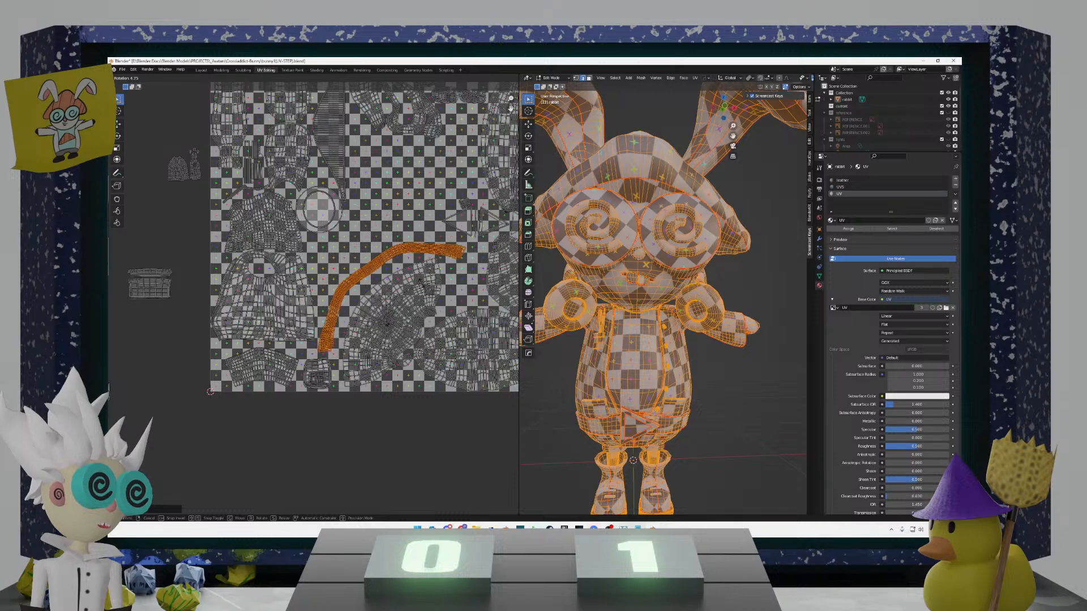
left_click(443, 344)
key("g")
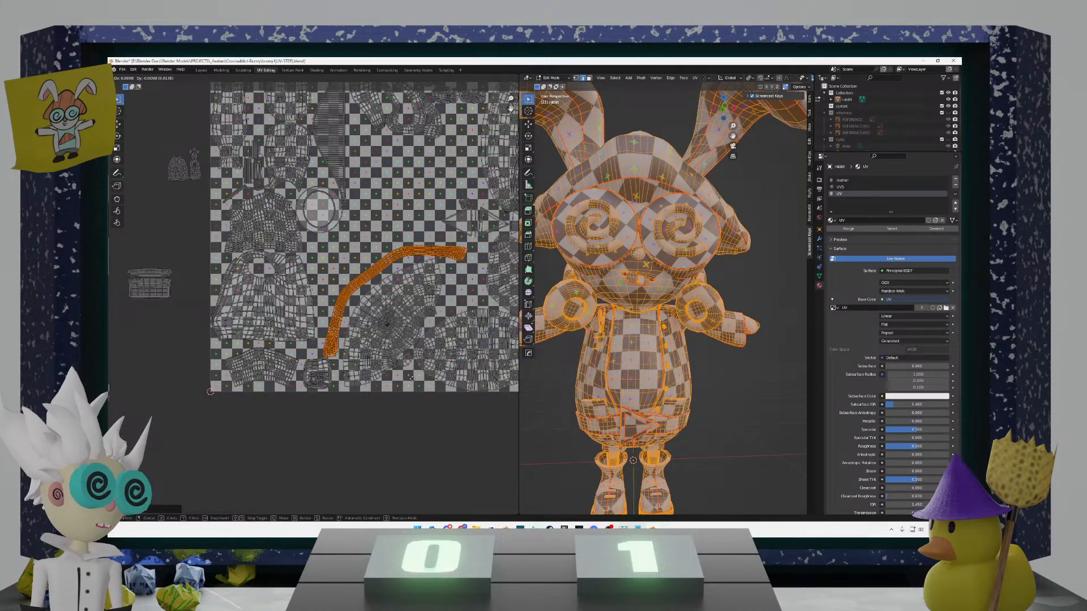
left_click(414, 378)
scroll(228, 221, "down", 2)
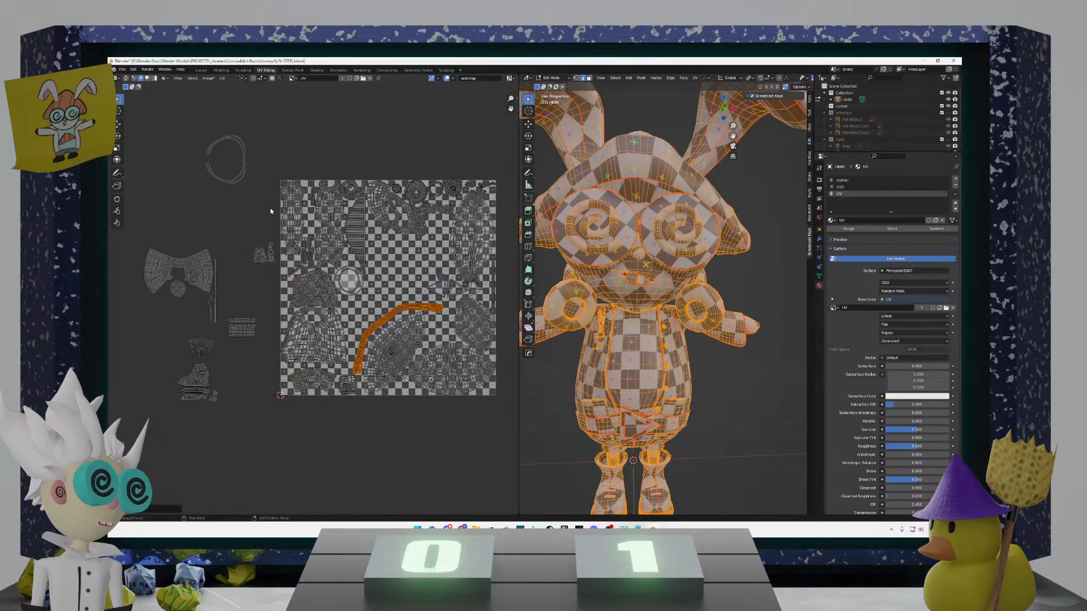
left_click_drag(165, 111, 250, 188)
key("g")
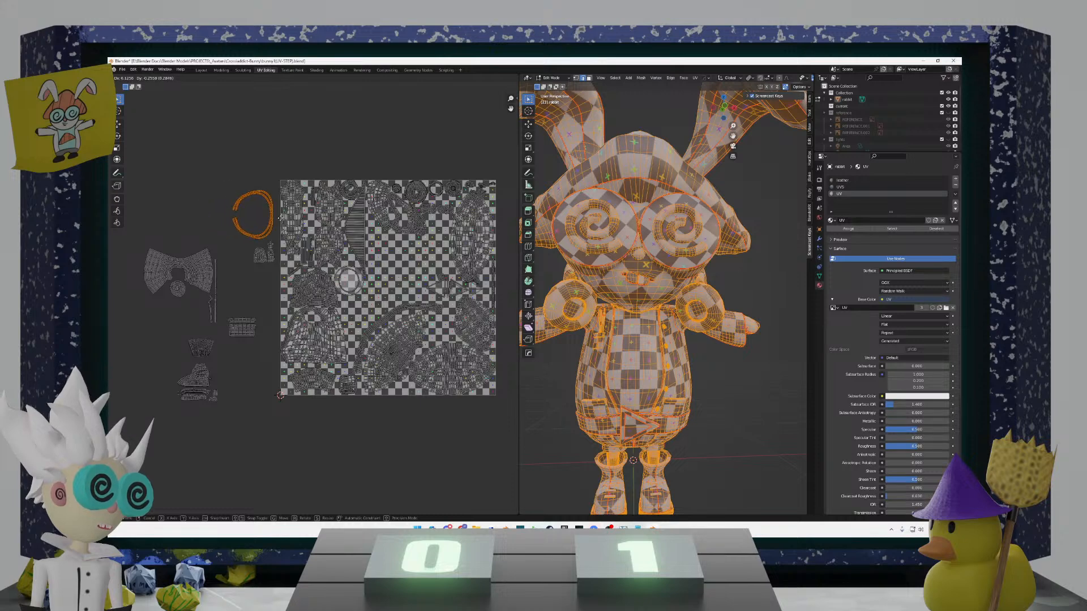
left_click(255, 171)
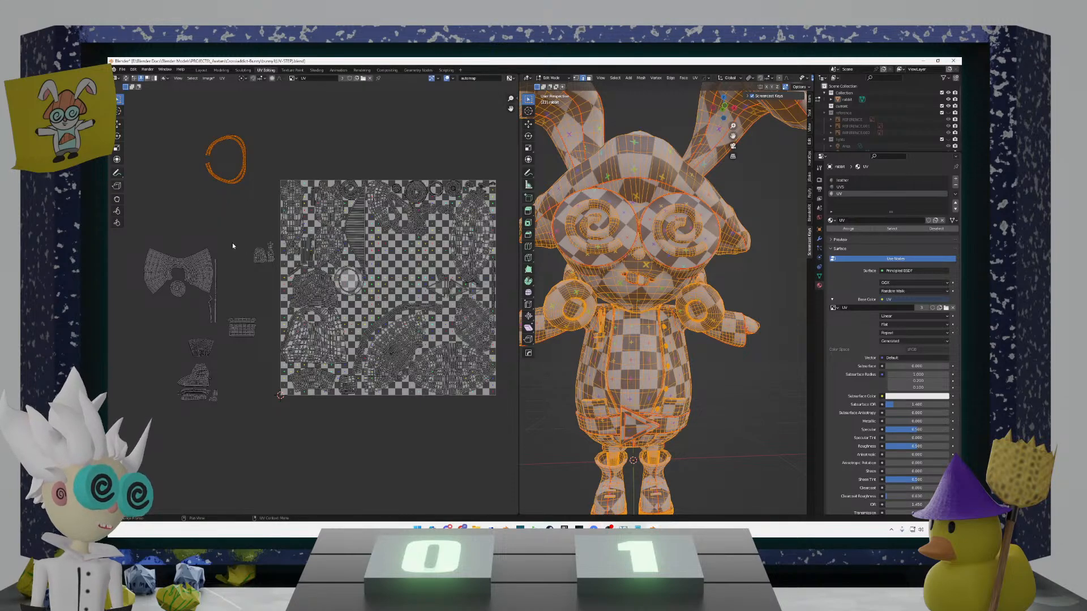
left_click_drag(228, 326, 222, 313)
key("g")
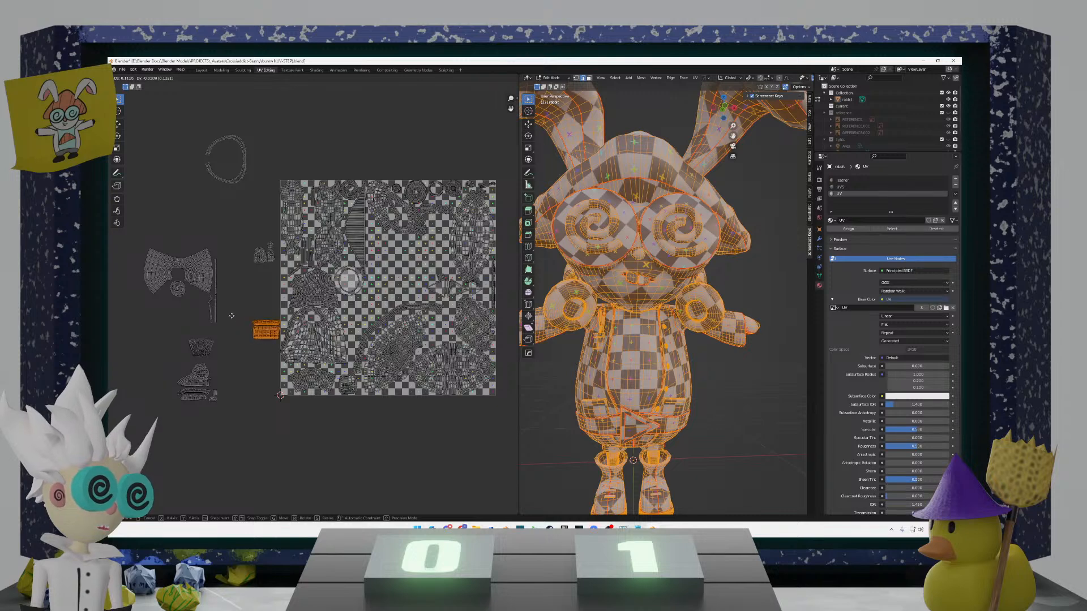
key("Escape")
left_click(181, 290)
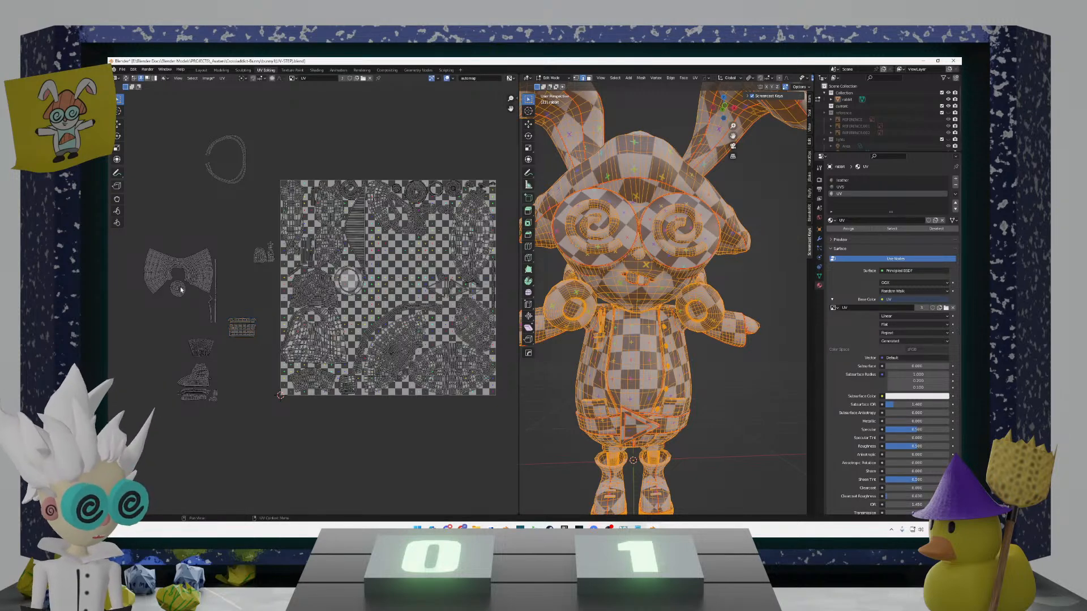
key("g")
key("Escape")
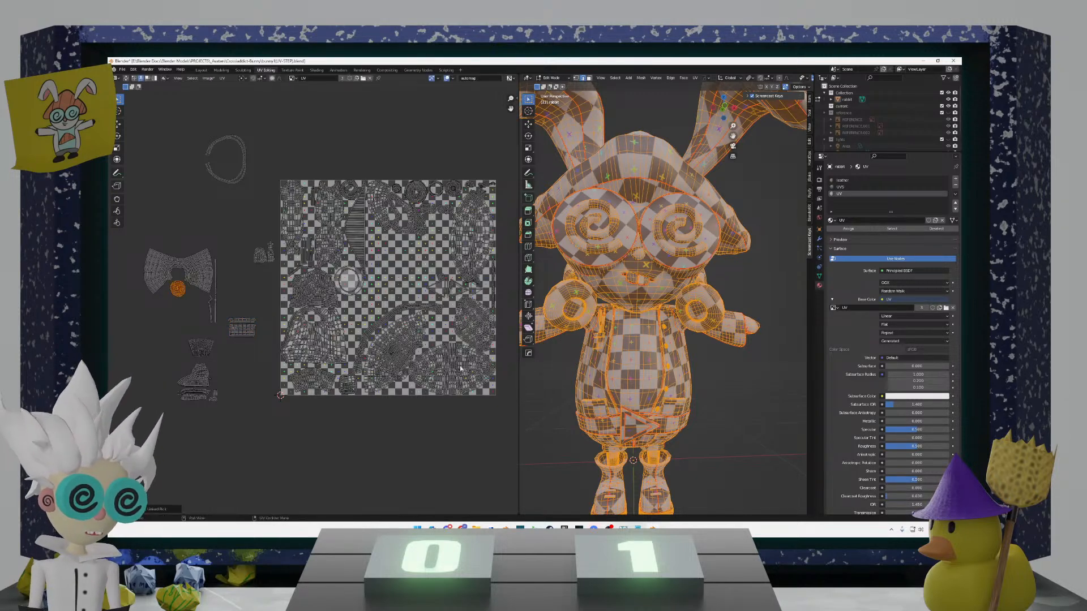
middle_click_drag(546, 419, 534, 353)
key("g")
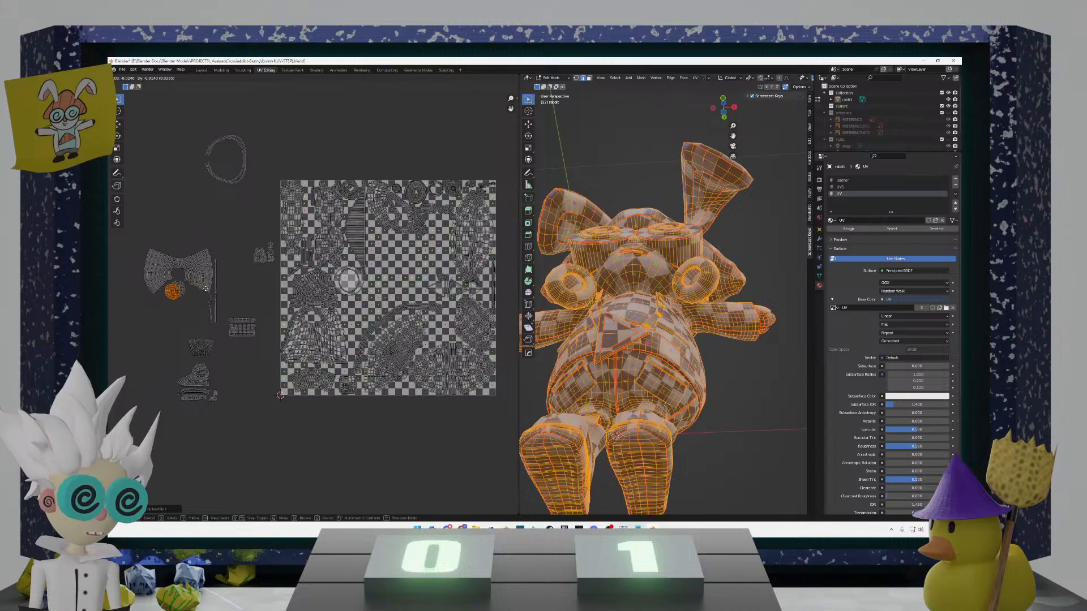
key("Escape")
left_click(199, 305)
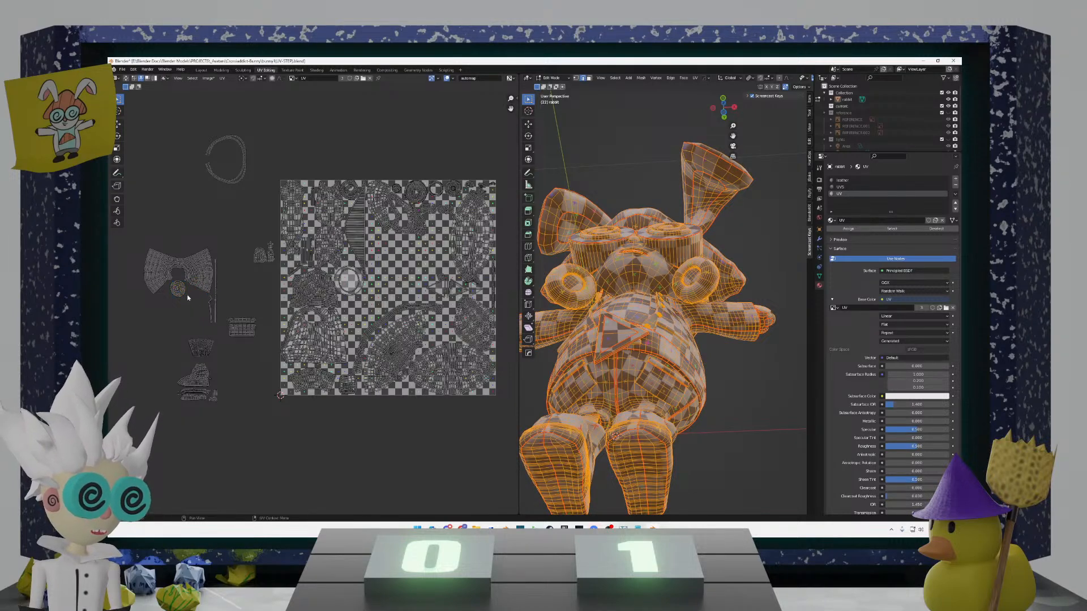
Step: Select only the linked lower part of the bunny's overalls on the model to check which UV islands belong to it
scroll(187, 294, "up", 2)
scroll(176, 306, "down", 3)
middle_click_drag(229, 297, 287, 323)
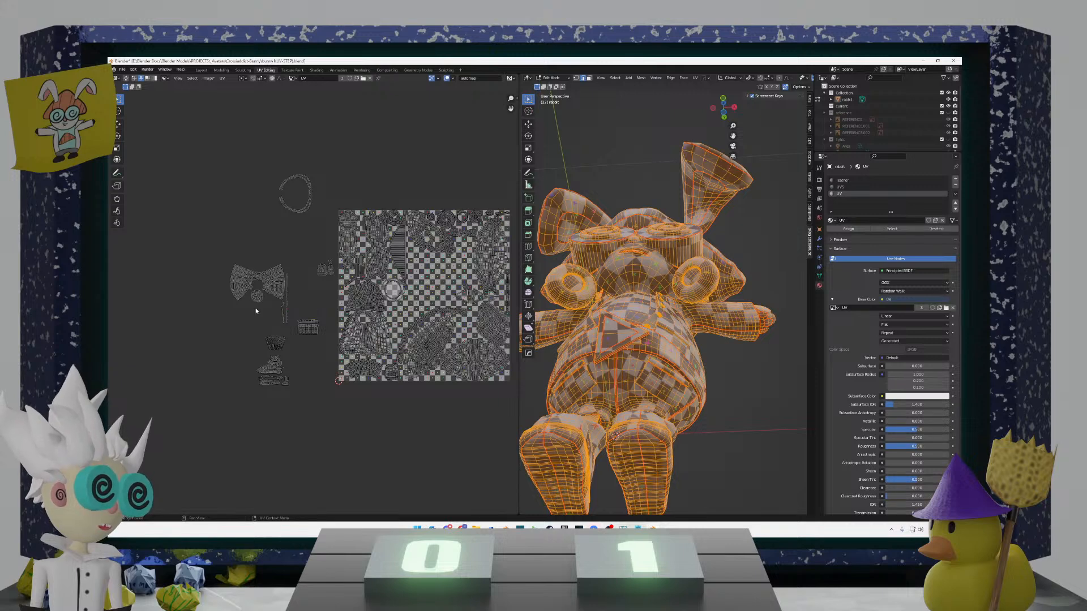
scroll(258, 310, "up", 2)
middle_click_drag(250, 303, 292, 323)
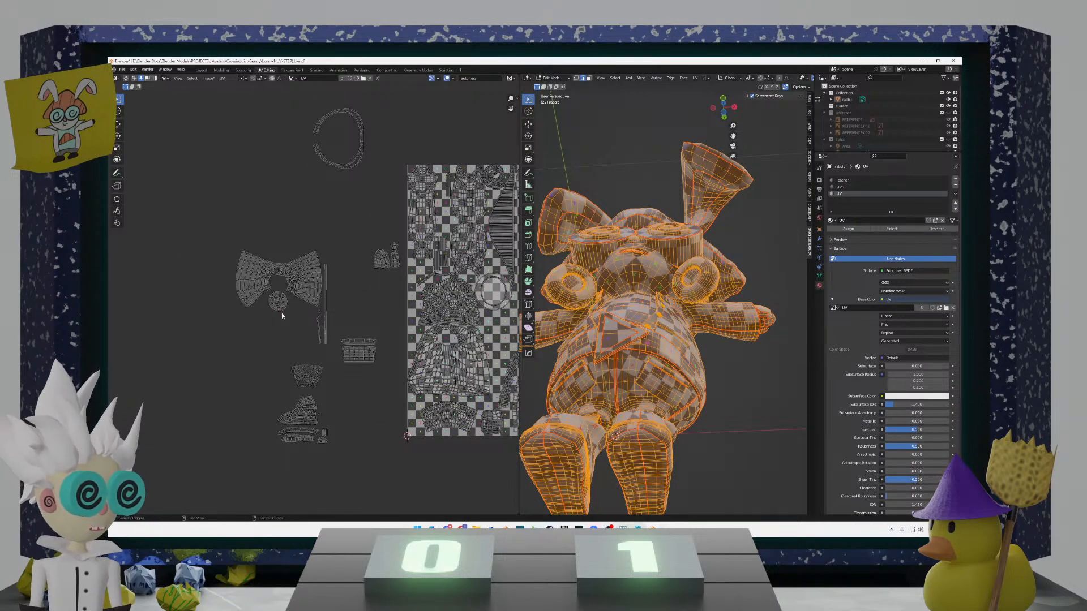
middle_click_drag(600, 362, 640, 391)
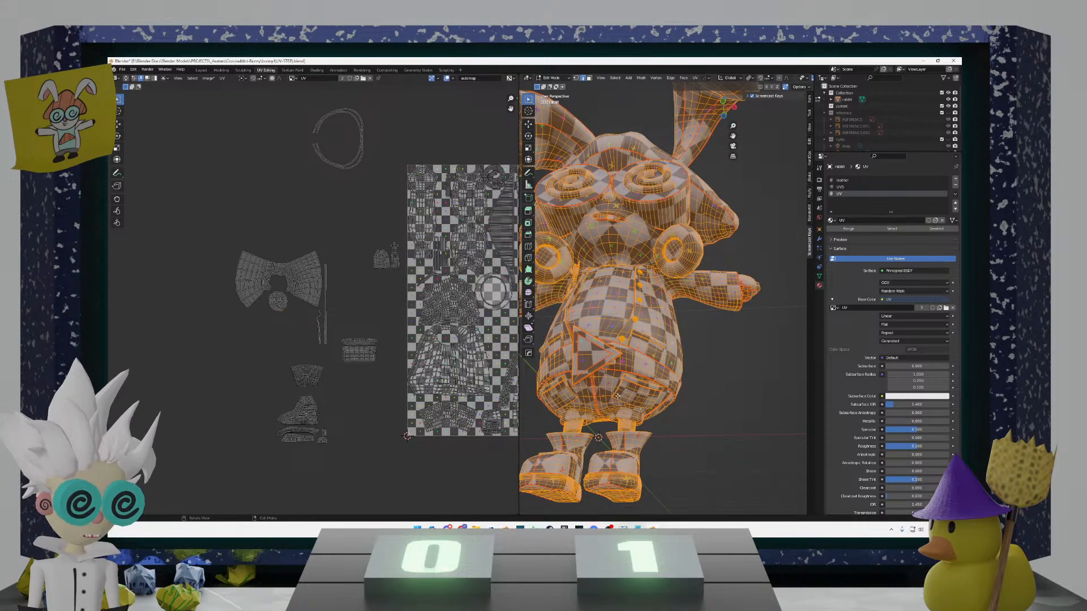
key("l")
key("alt+a")
key("l")
key("l")
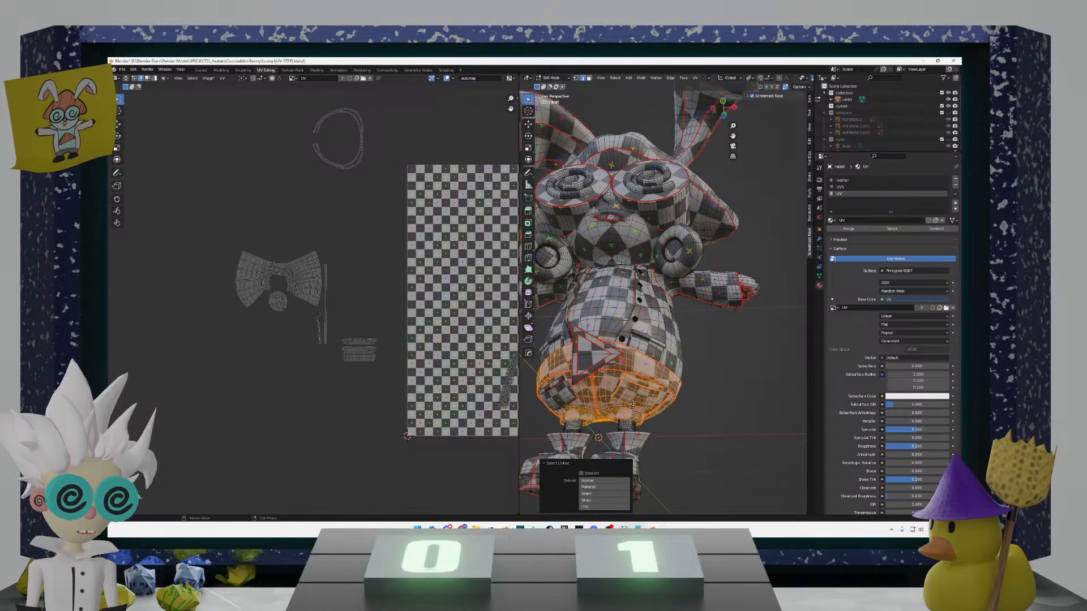
Step: Clear the selection, select and hide the nearer boot on the model, and reselect all remaining geometry
mouse_move(632, 403)
middle_mouse_down()
mouse_move(642, 386)
mouse_move(604, 385)
mouse_move(619, 424)
mouse_move(742, 407)
mouse_move(692, 421)
mouse_move(703, 412)
middle_mouse_up()
key("shift+z")
key("alt+a")
mouse_move(693, 372)
middle_mouse_down()
mouse_move(688, 427)
mouse_move(665, 408)
middle_mouse_up()
key("shift+z")
key("l")
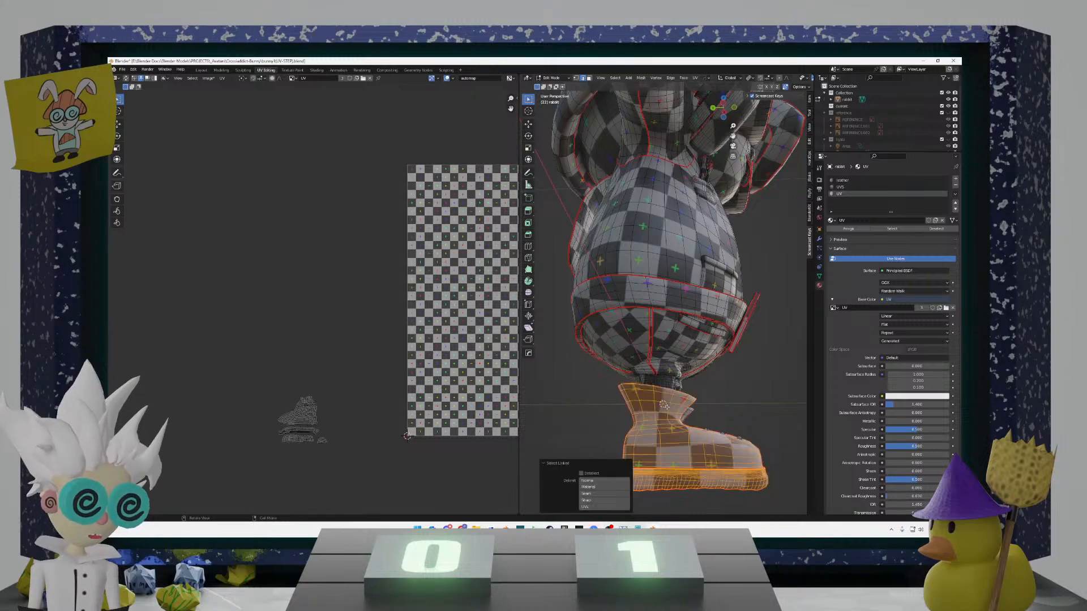
key("alt+a")
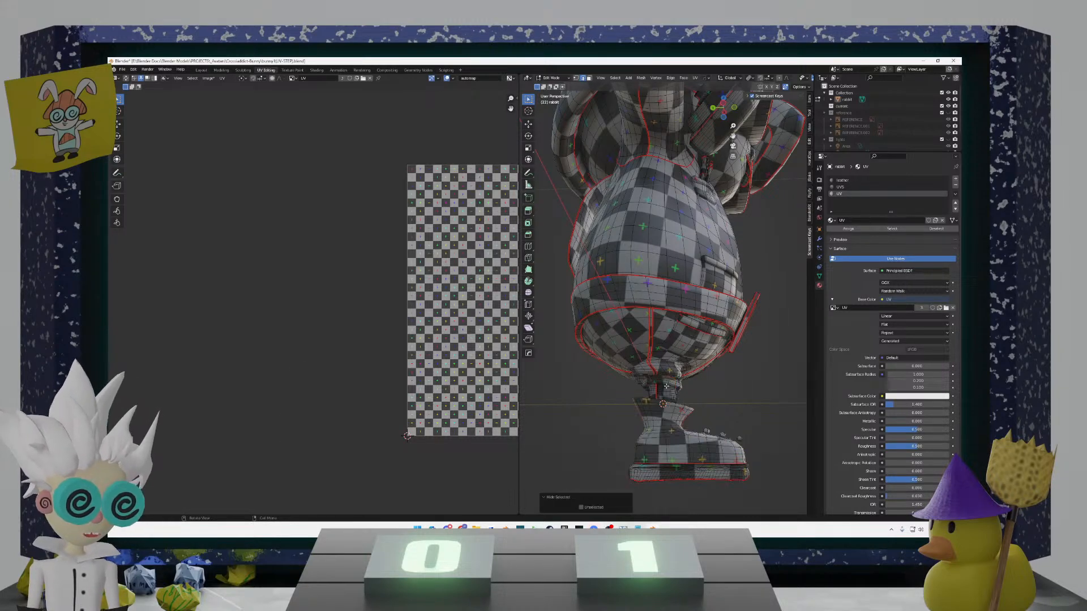
key("a")
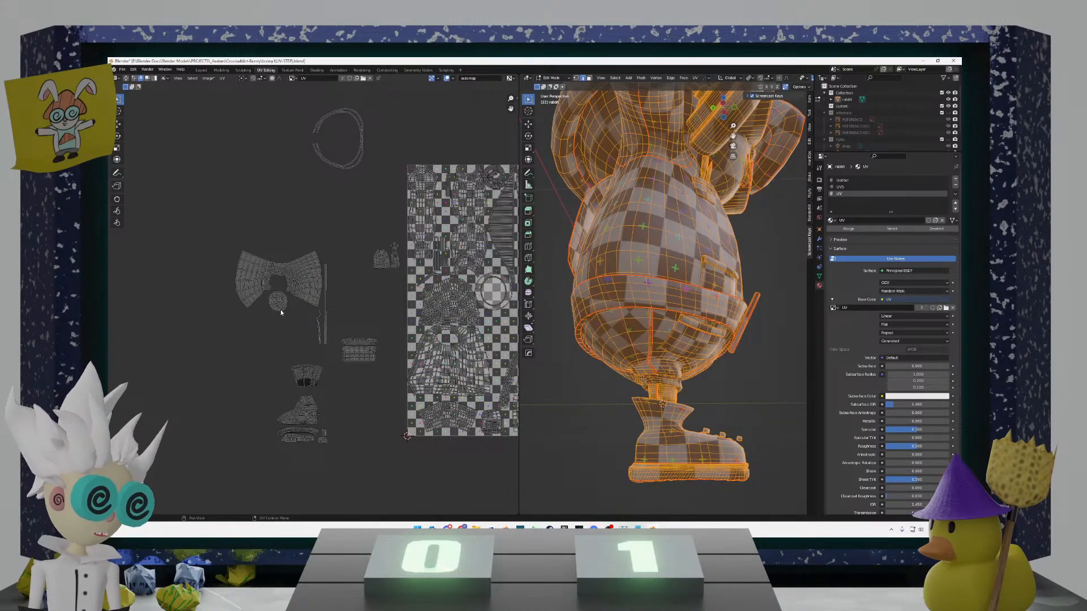
Step: Examine the underside of the bunny's overalls up close to identify the part belonging to the small round island below the bow
middle_click_drag(560, 317, 559, 332)
key("g")
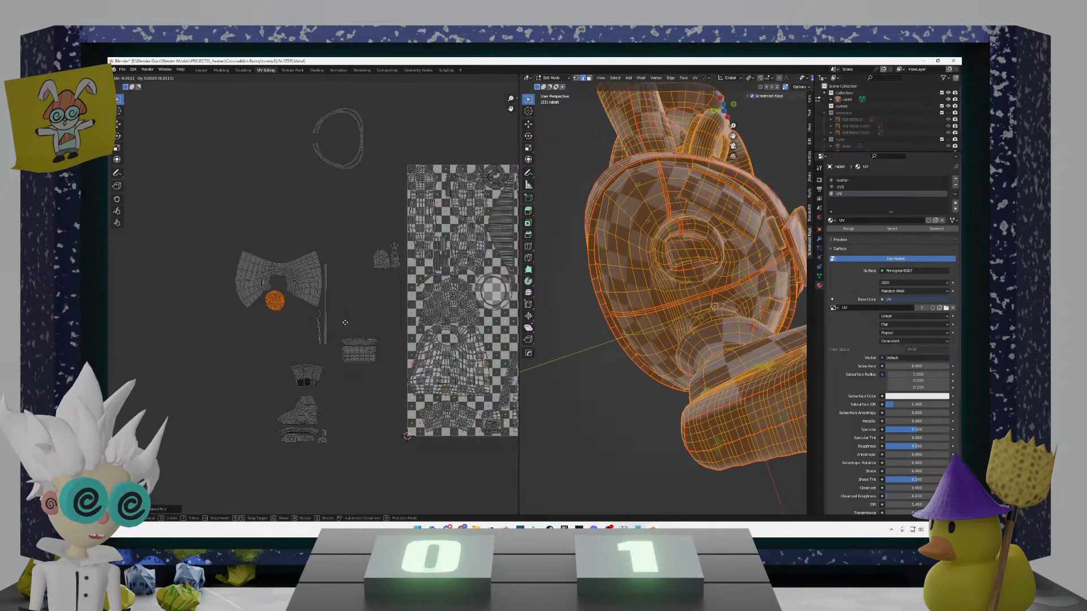
left_click(375, 303)
scroll(651, 317, "down", 3)
mouse_move(651, 317)
middle_mouse_down()
mouse_move(666, 333)
mouse_move(627, 333)
mouse_move(663, 346)
mouse_move(620, 405)
mouse_move(676, 353)
middle_mouse_up()
key("alt+a")
key("z")
left_click(655, 382)
scroll(660, 373, "up", 4)
scroll(628, 399, "up", 4)
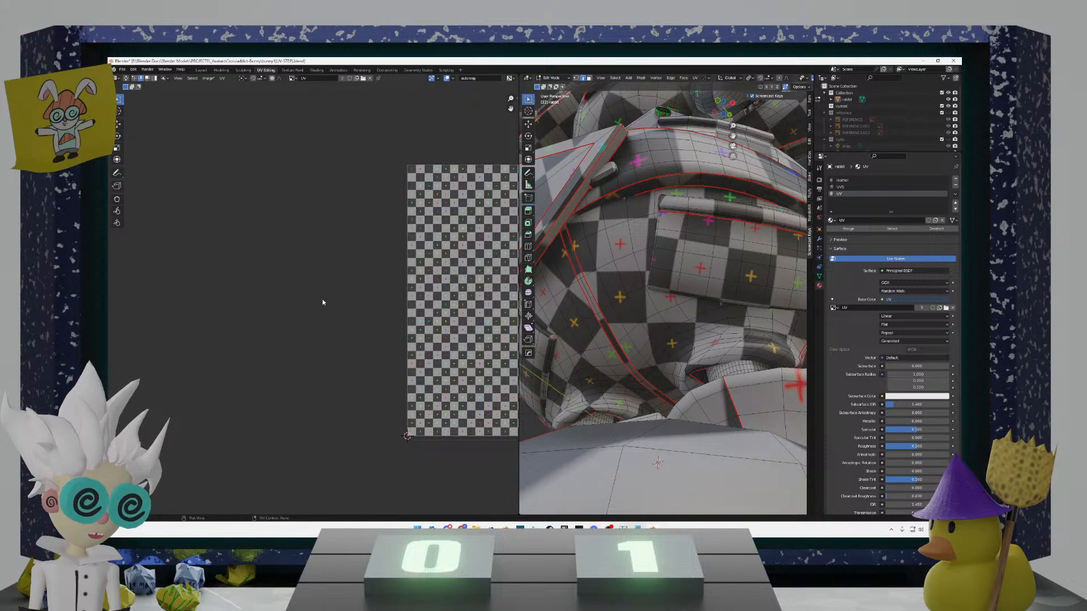
scroll(323, 302, "down", 5)
key("a")
scroll(317, 304, "up", 5)
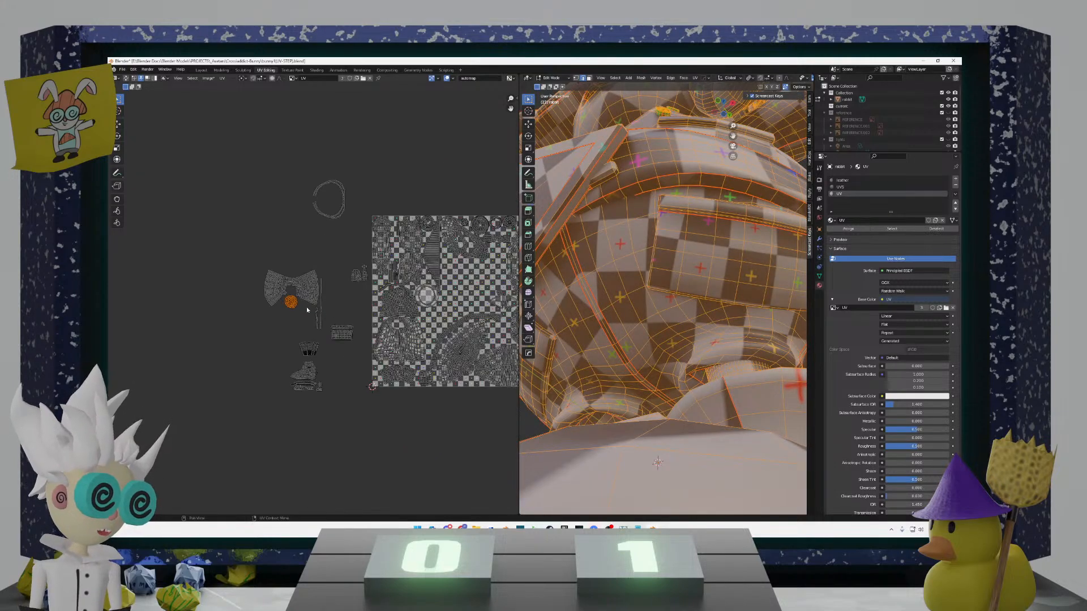
scroll(291, 288, "down", 1)
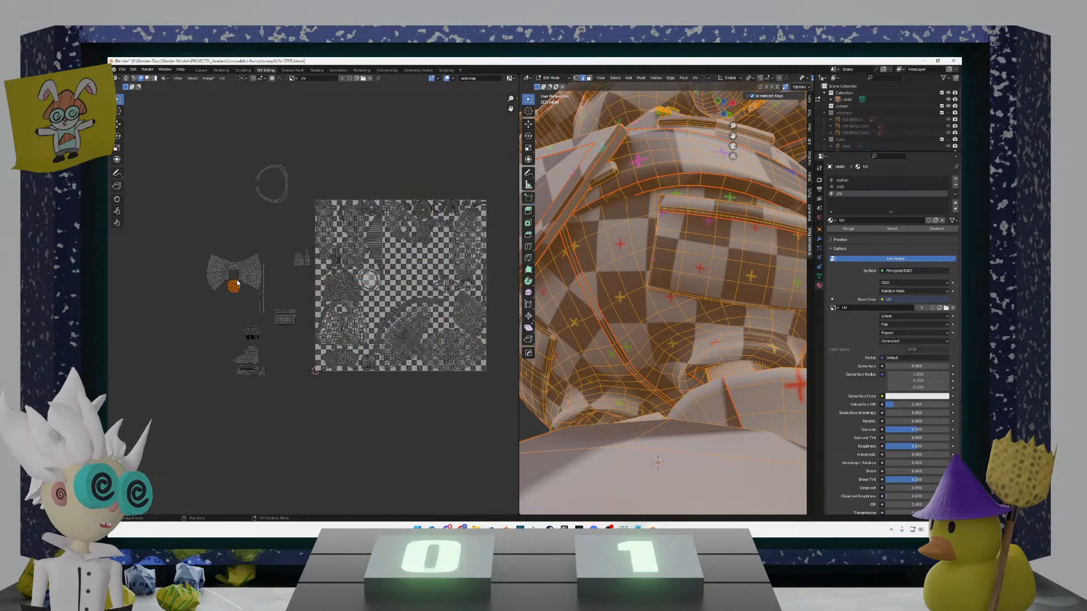
Step: Move the long thin strip island onto the UV square's left edge and the small wavy strip just inside that edge
scroll(269, 257, "up", 2)
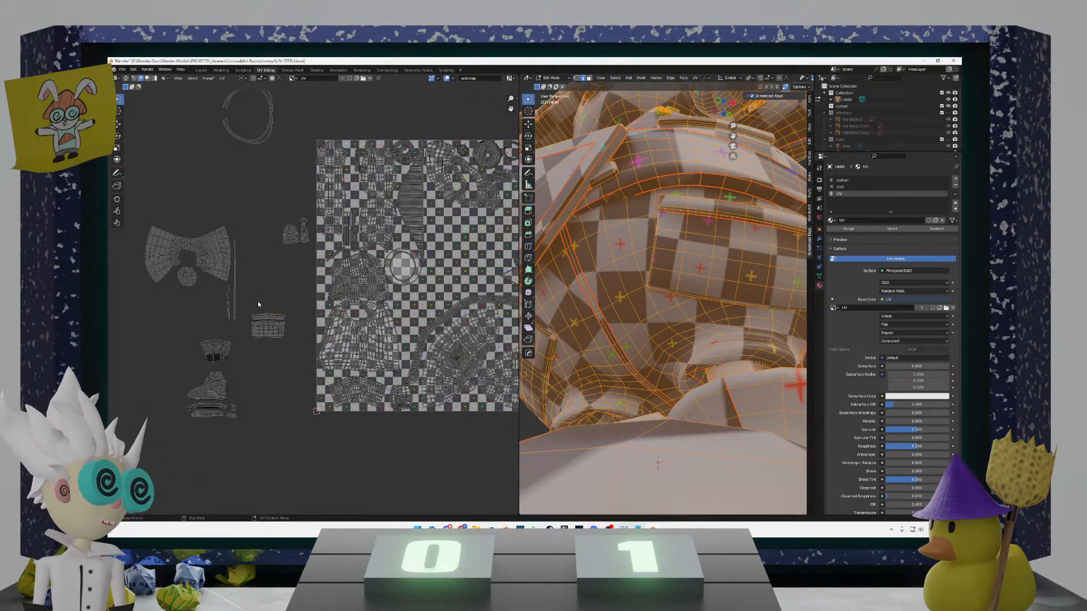
scroll(252, 299, "down", 2)
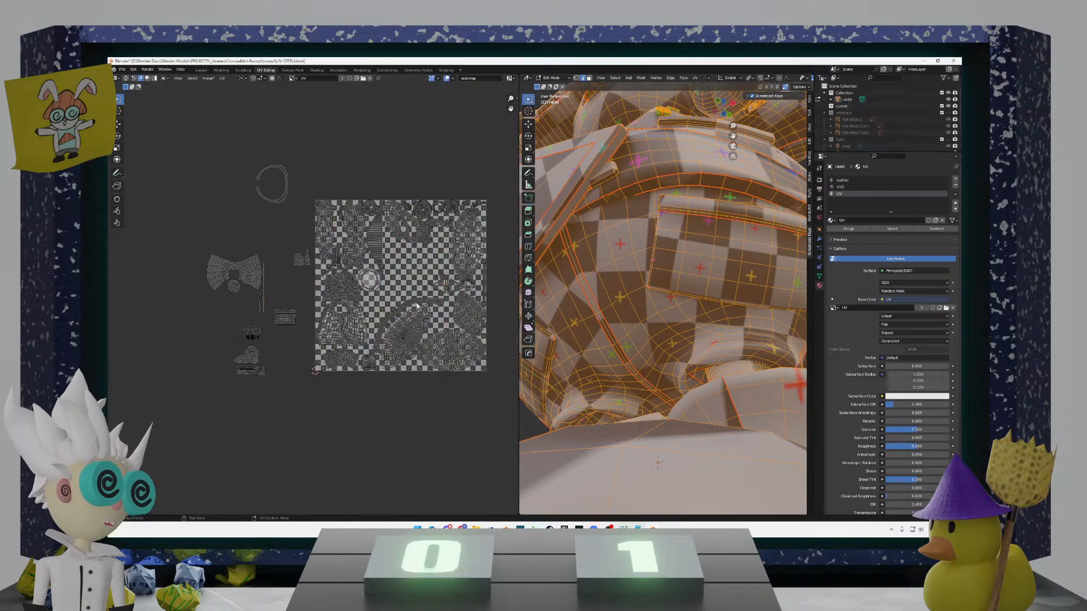
scroll(316, 300, "up", 1)
middle_click_drag(489, 304, 408, 293, "shift")
scroll(409, 293, "up", 2)
middle_click_drag(193, 264, 288, 263, "shift")
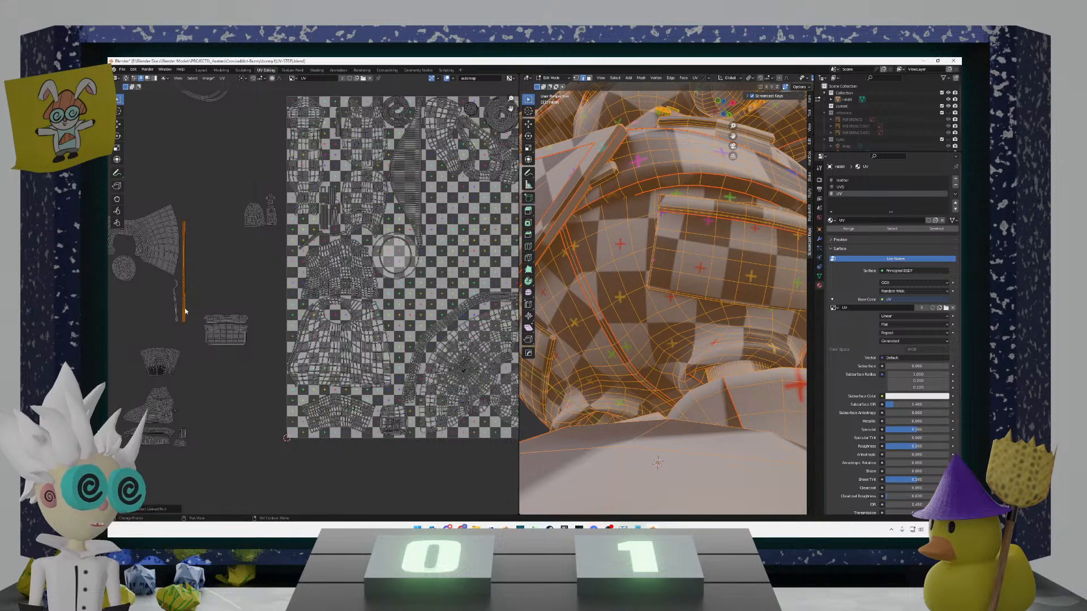
key("g")
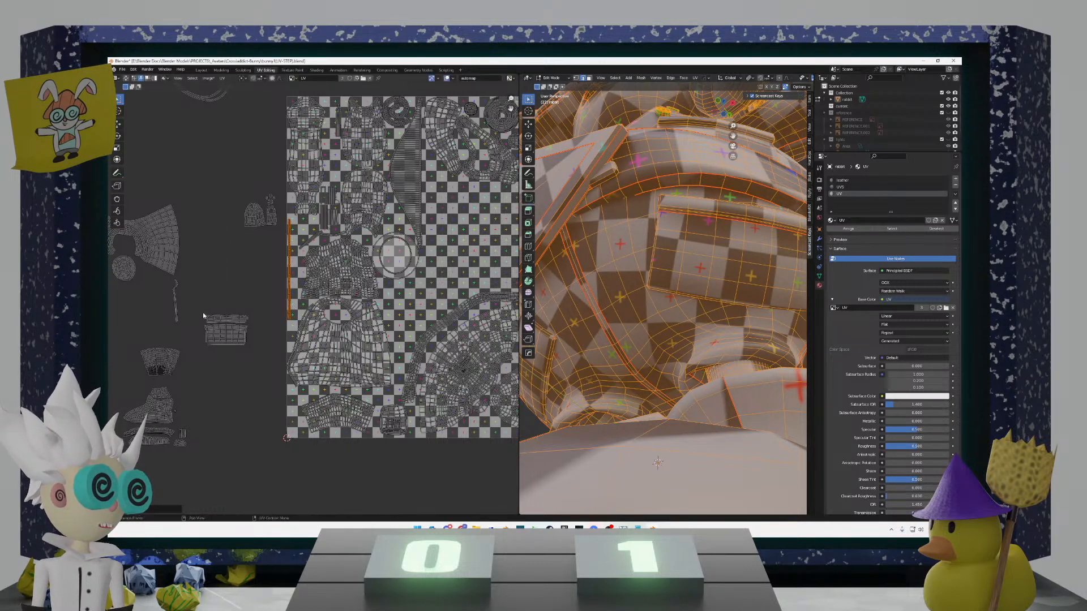
left_click(274, 264)
key("g")
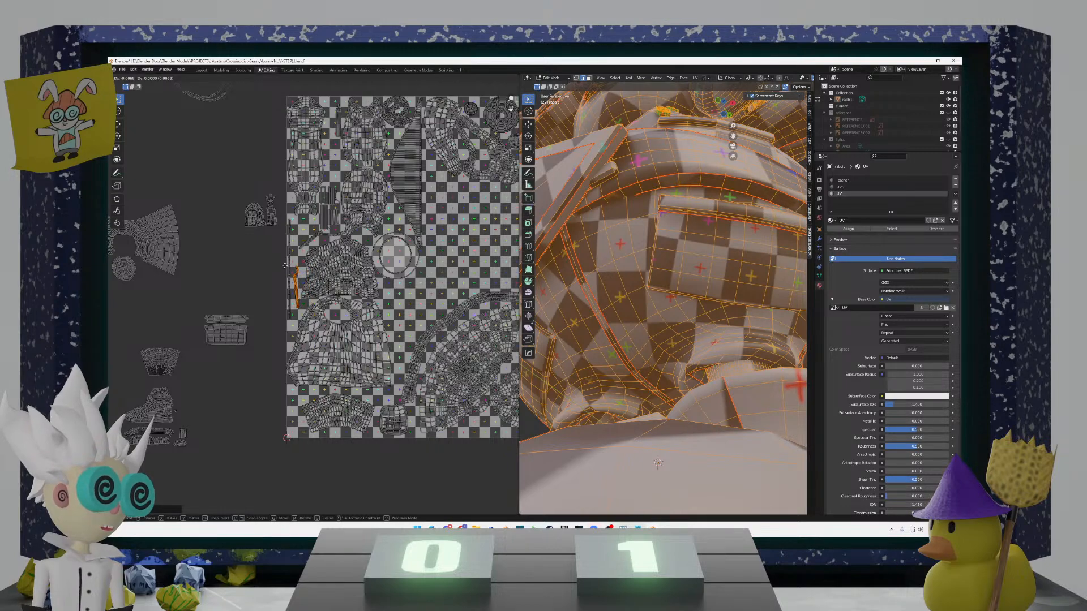
left_click(284, 265)
Step: Examine the loose boot, sole and cuff-shaped islands outside the UV square and compare them with the free space inside it
middle_click_drag(183, 267, 237, 272)
scroll(267, 274, "down", 2)
scroll(320, 320, "up", 2)
middle_click_drag(320, 319, 334, 252, "shift")
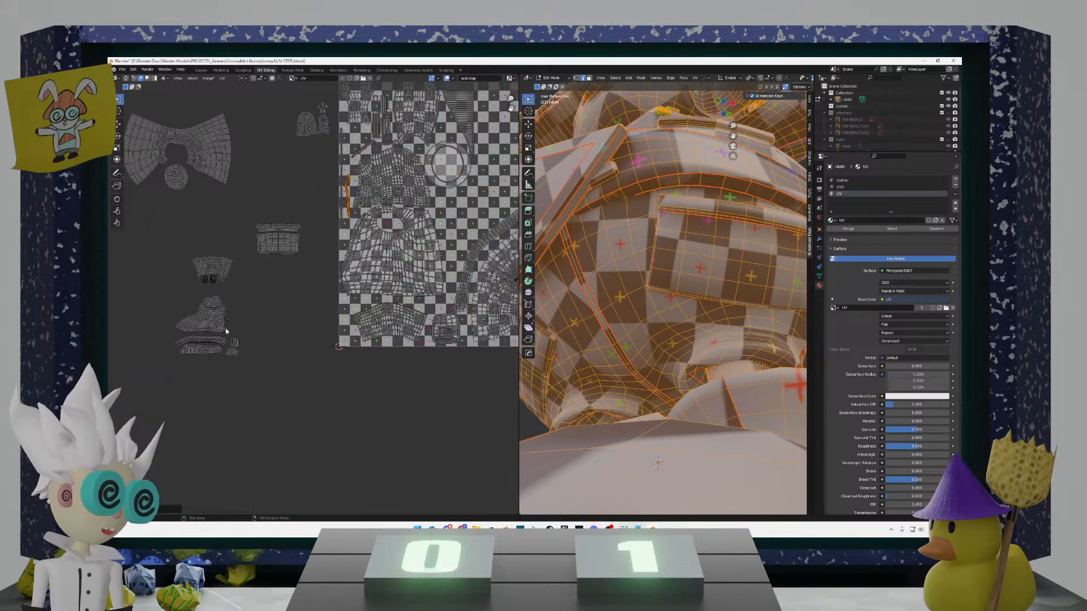
scroll(224, 317, "up", 2)
scroll(304, 320, "up", 2)
middle_click_drag(287, 324, 362, 328, "shift")
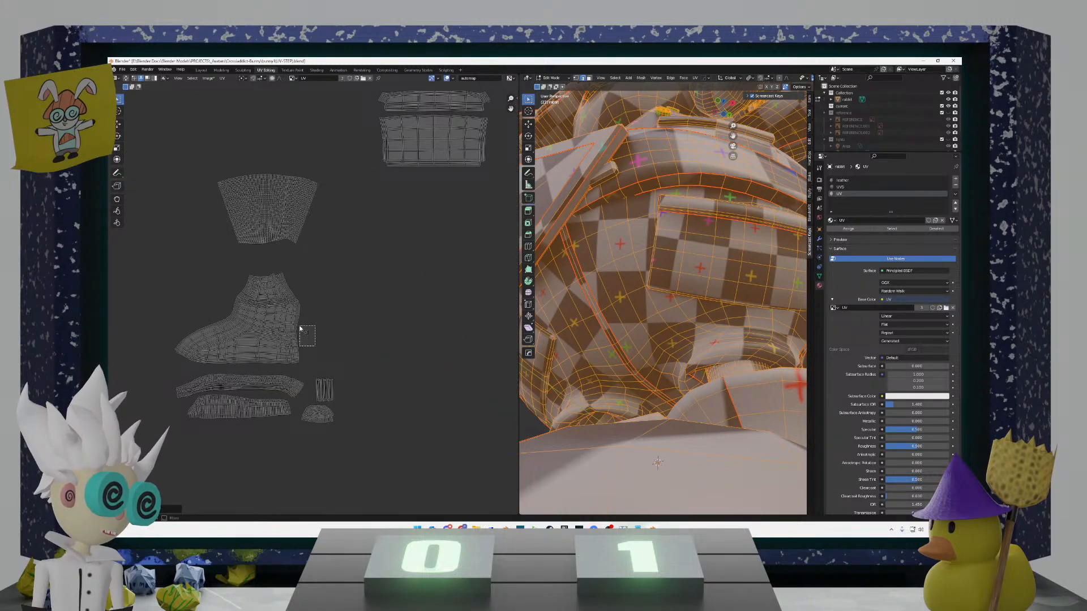
scroll(343, 340, "down", 6)
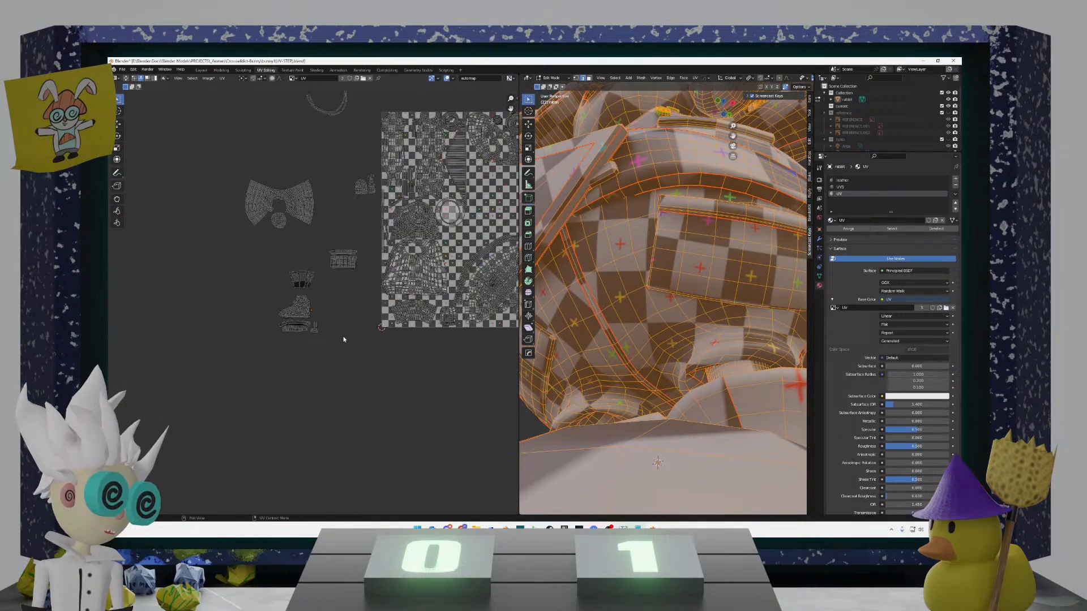
scroll(343, 339, "down", 2)
middle_click_drag(343, 340, 312, 339, "shift")
scroll(283, 330, "up", 5)
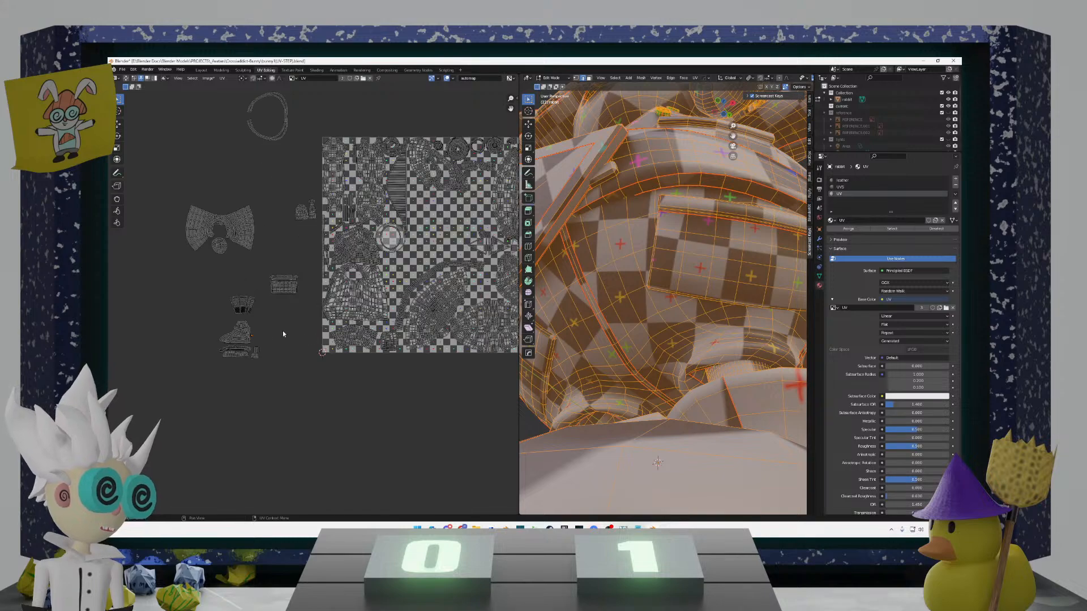
Step: Move the loose bow island and its small round piece together into the empty middle area of the UV square
scroll(314, 331, "up", 7)
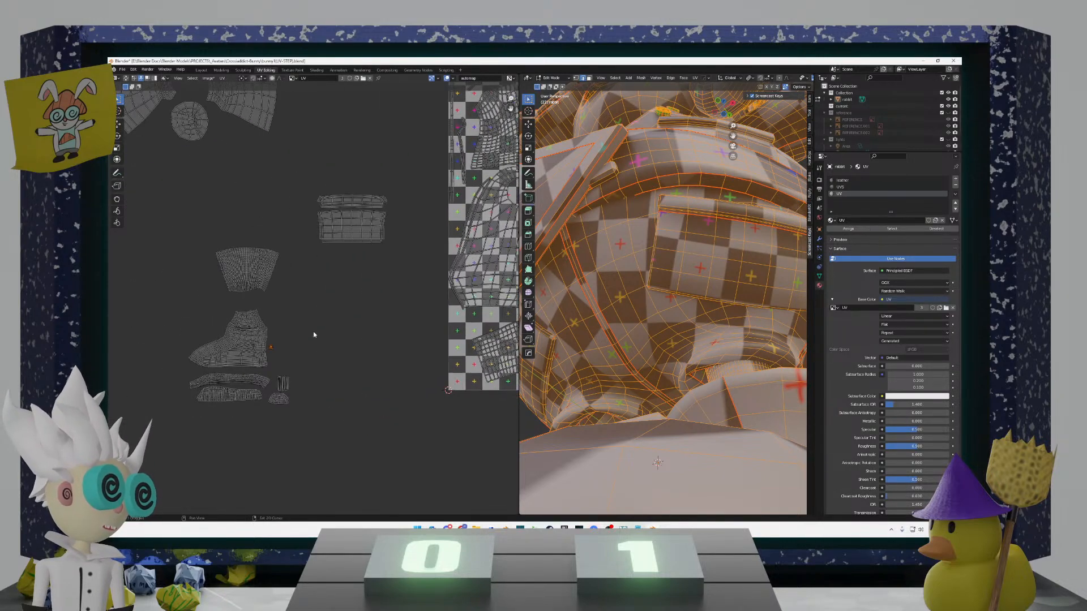
scroll(314, 375, "down", 3)
scroll(322, 351, "up", 2)
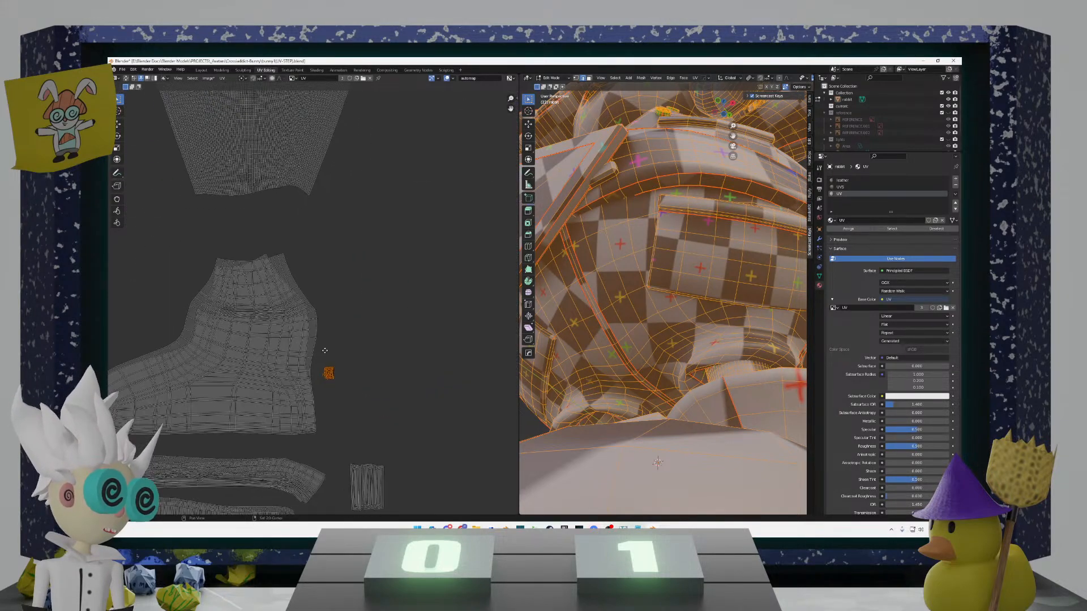
scroll(334, 323, "down", 2)
scroll(340, 339, "down", 2)
scroll(349, 351, "down", 5)
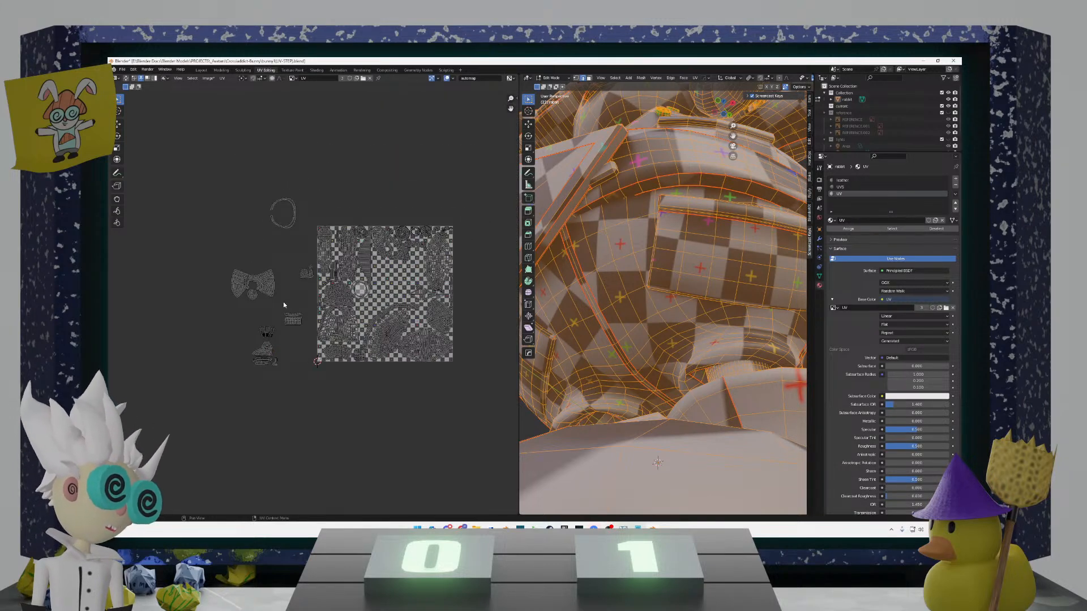
left_click_drag(284, 303, 215, 264)
scroll(312, 298, "up", 1)
middle_click_drag(309, 298, 226, 300)
key("g")
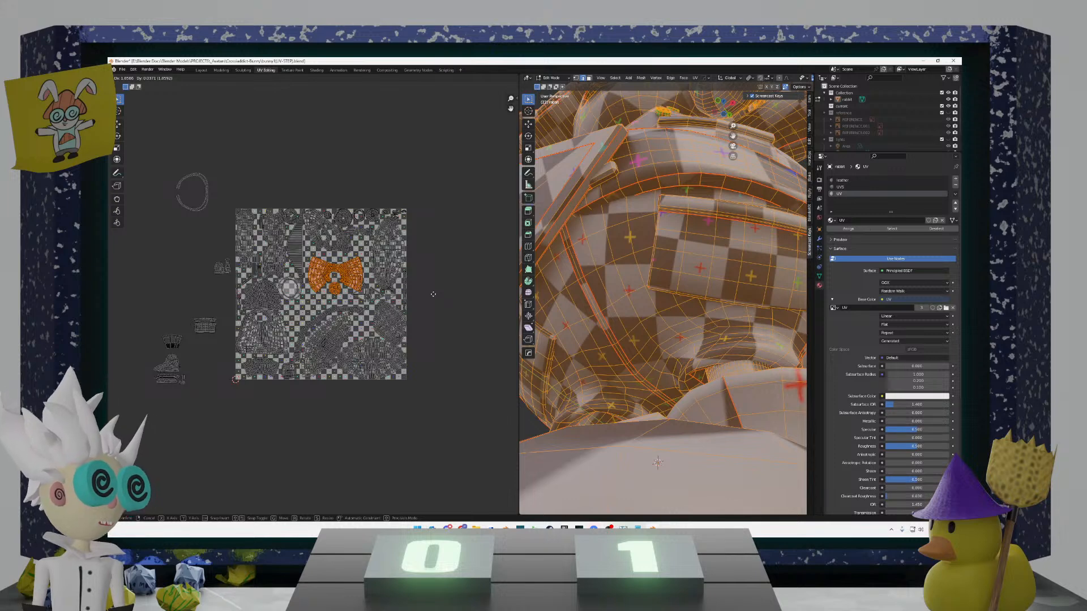
Step: Scale the bow and its round piece down, and place them tilted in the gap below the pale round island
scroll(433, 295, "up", 3)
key("s")
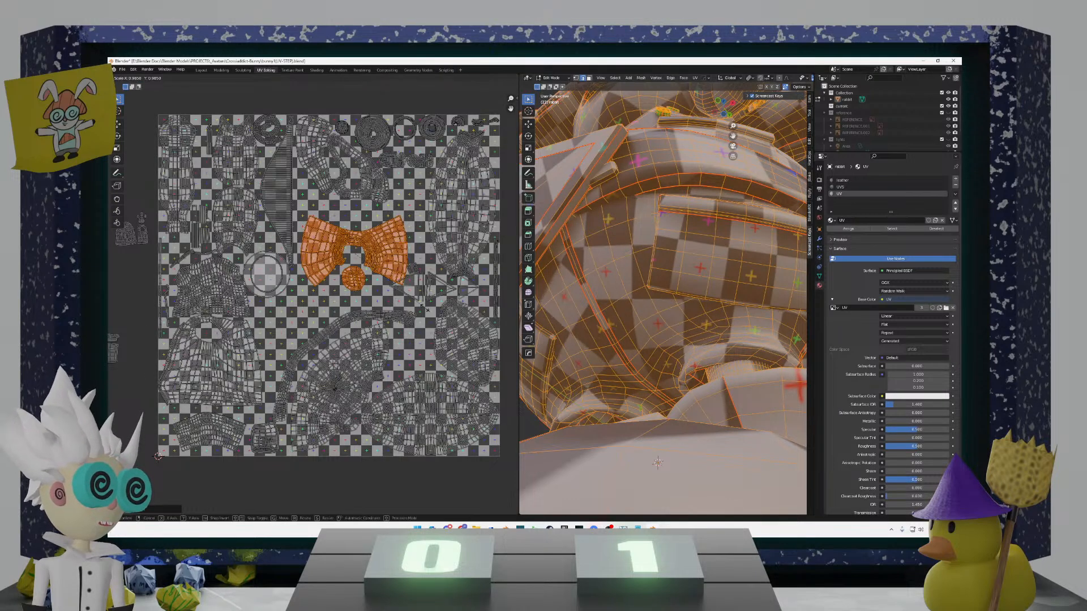
left_click(426, 304)
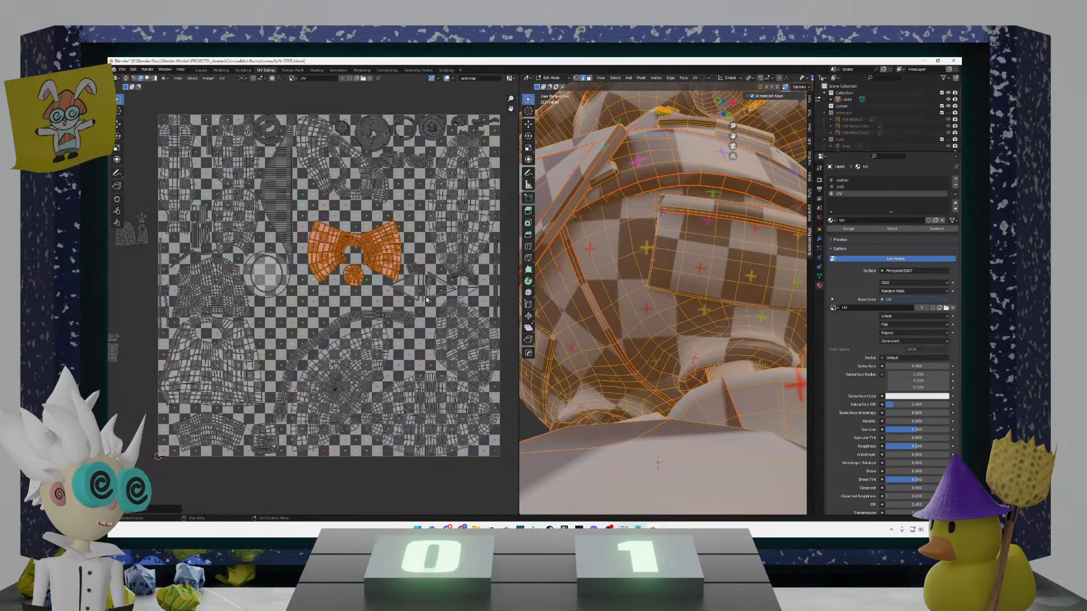
key("g")
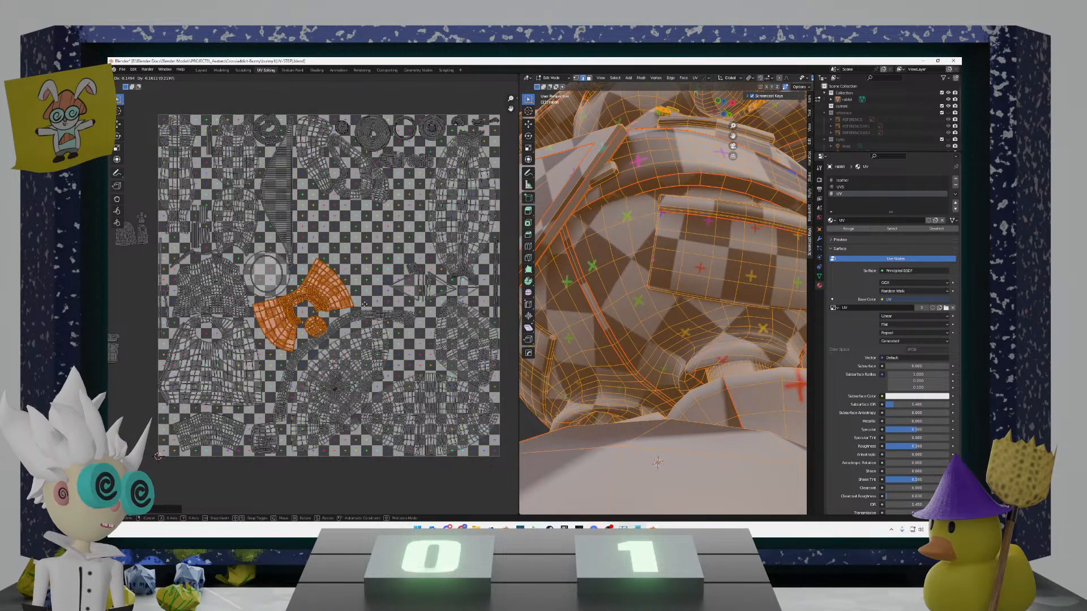
left_click(365, 306)
Step: Fit the small round island into the notch between the bow and the curved strip below it
left_click(316, 328)
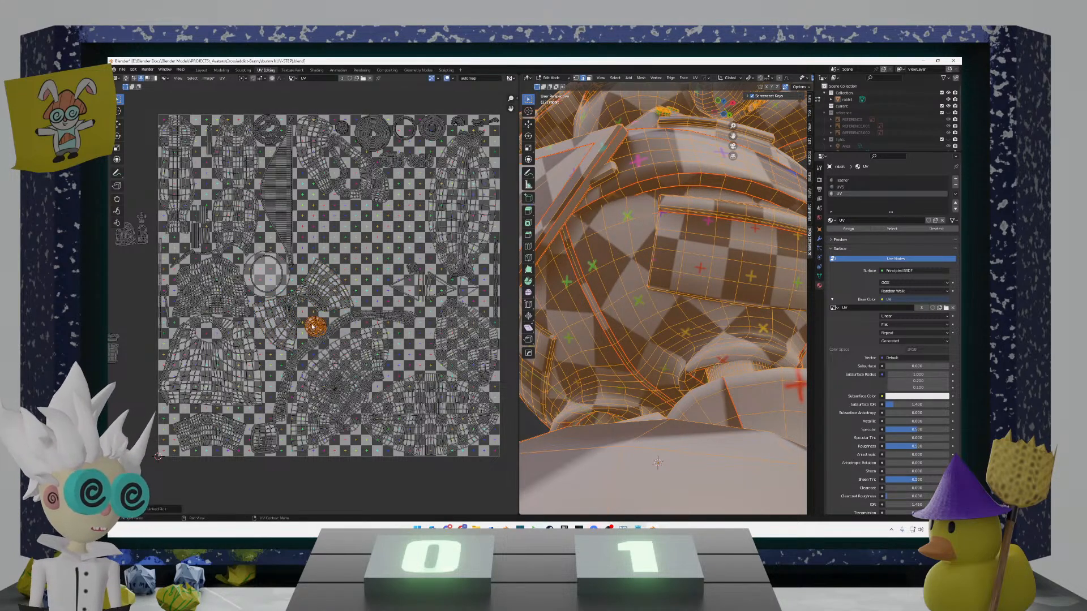
key("g")
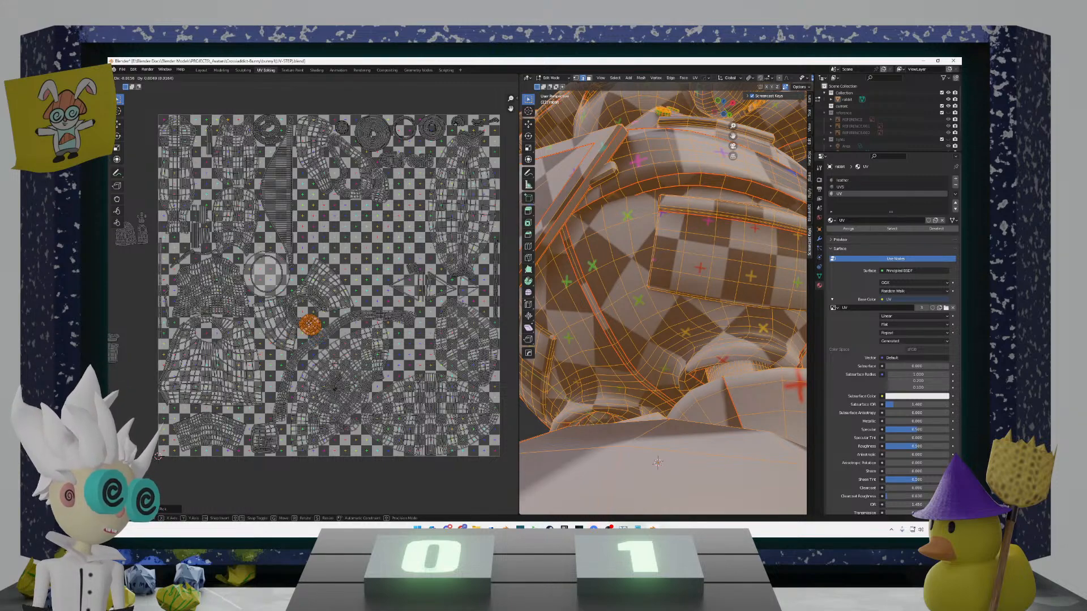
left_click(315, 324)
scroll(320, 304, "up", 4)
scroll(320, 304, "up", 2)
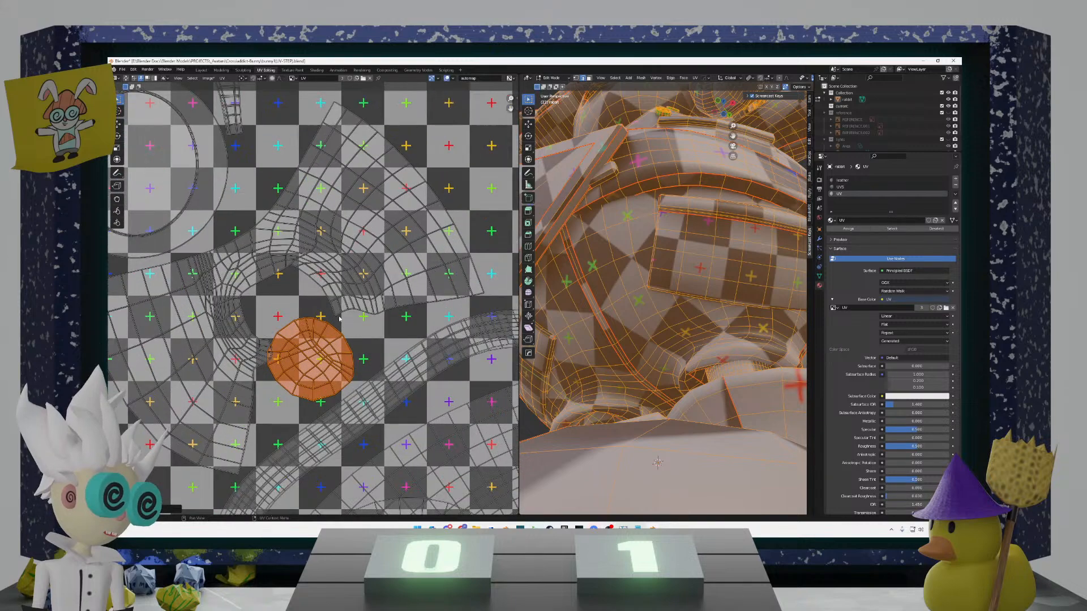
key("g")
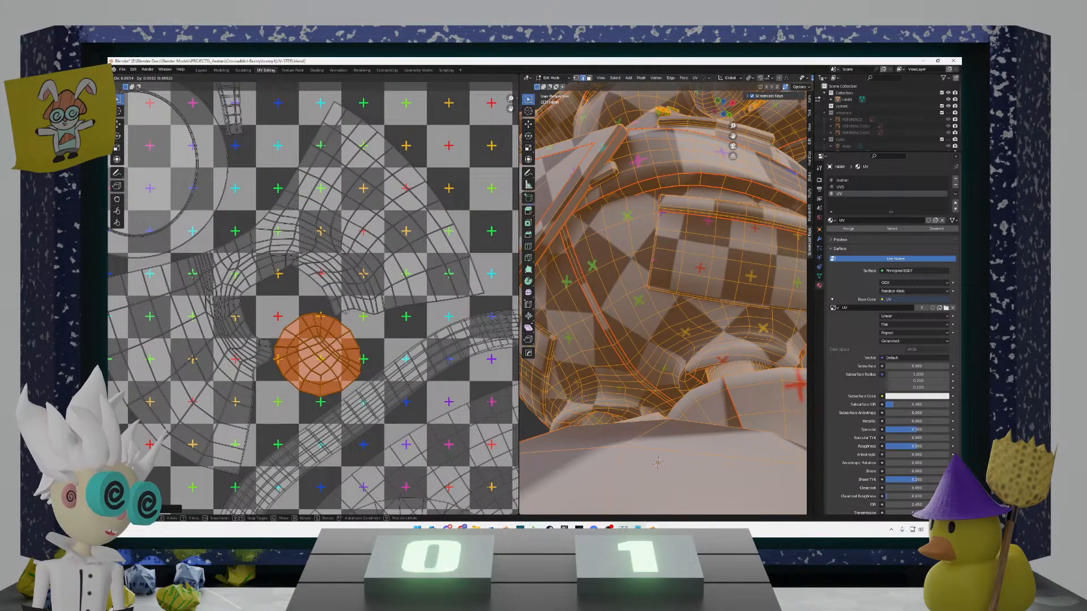
left_click(340, 313)
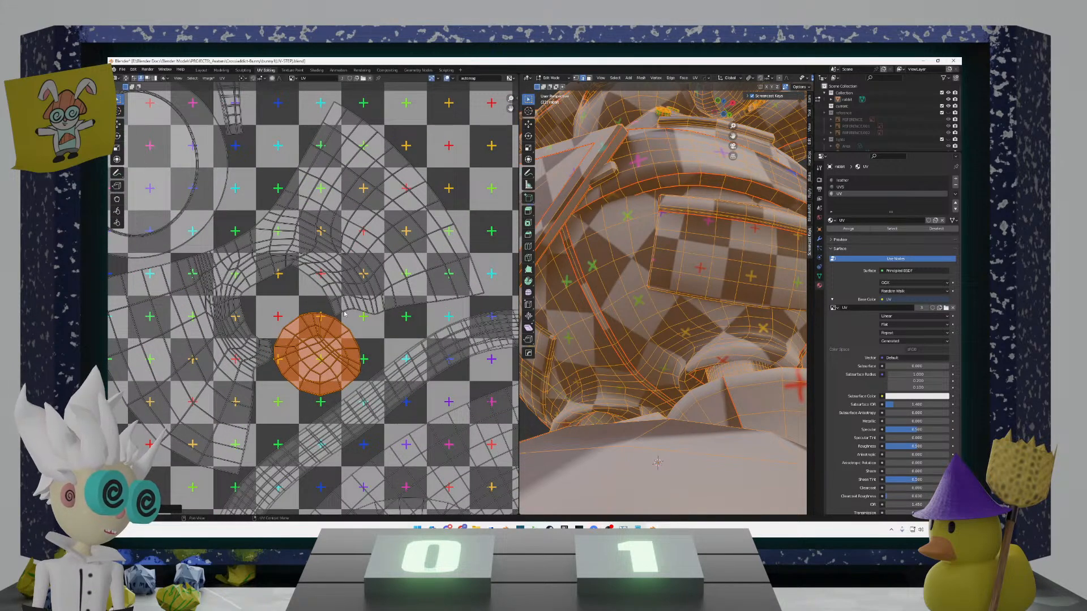
Step: Move the loose boot, sole and cuff-shaped islands together closer to the UV square's lower-left corner
scroll(291, 315, "down", 8)
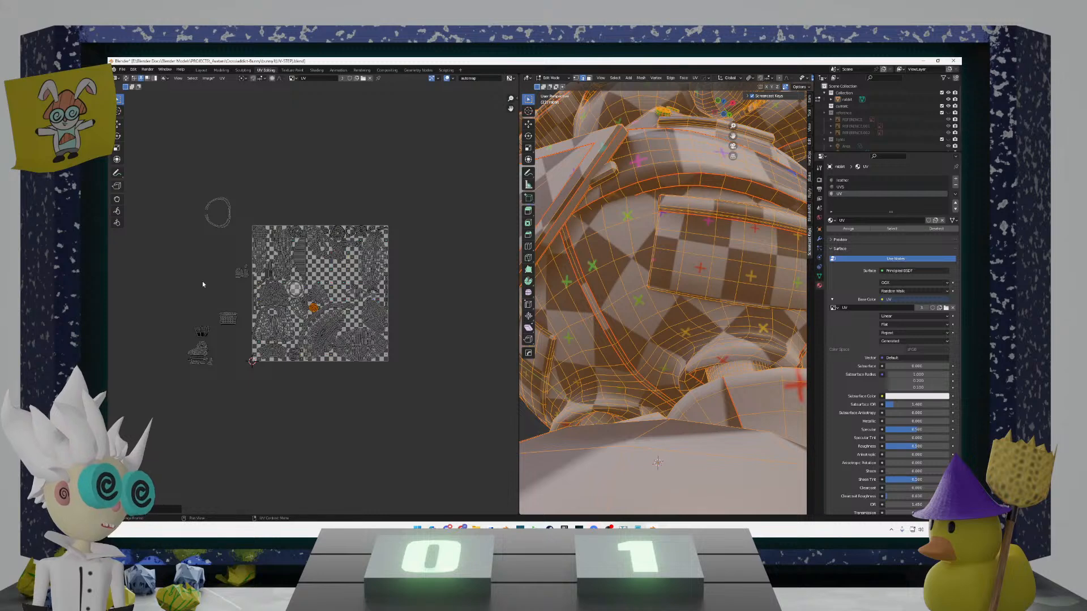
left_click(203, 281)
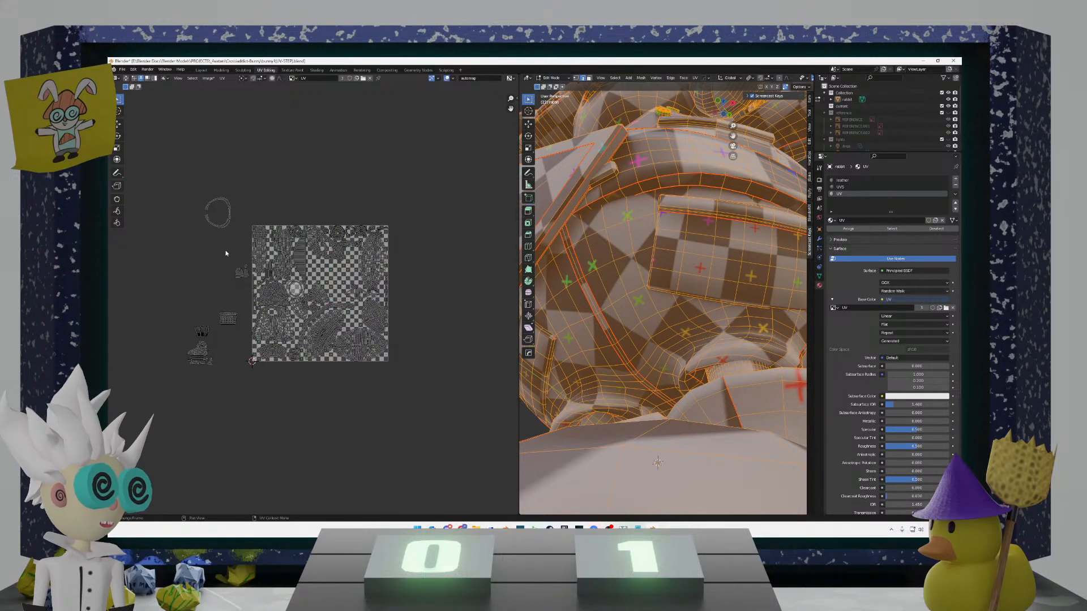
scroll(253, 298, "up", 3)
scroll(261, 295, "down", 3)
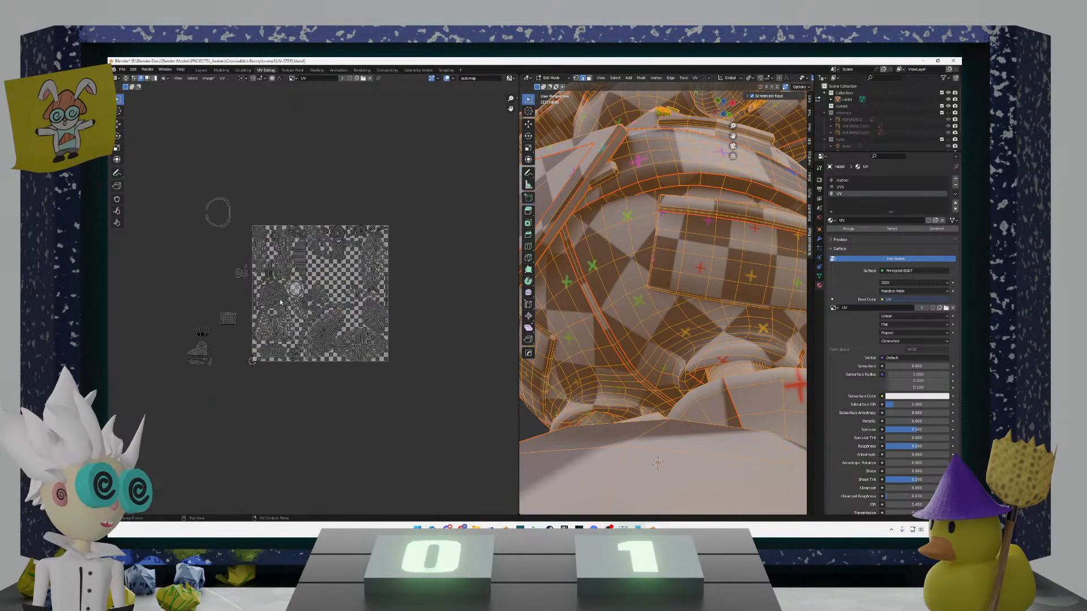
middle_click_drag(234, 355, 283, 338)
left_click_drag(247, 343, 220, 306)
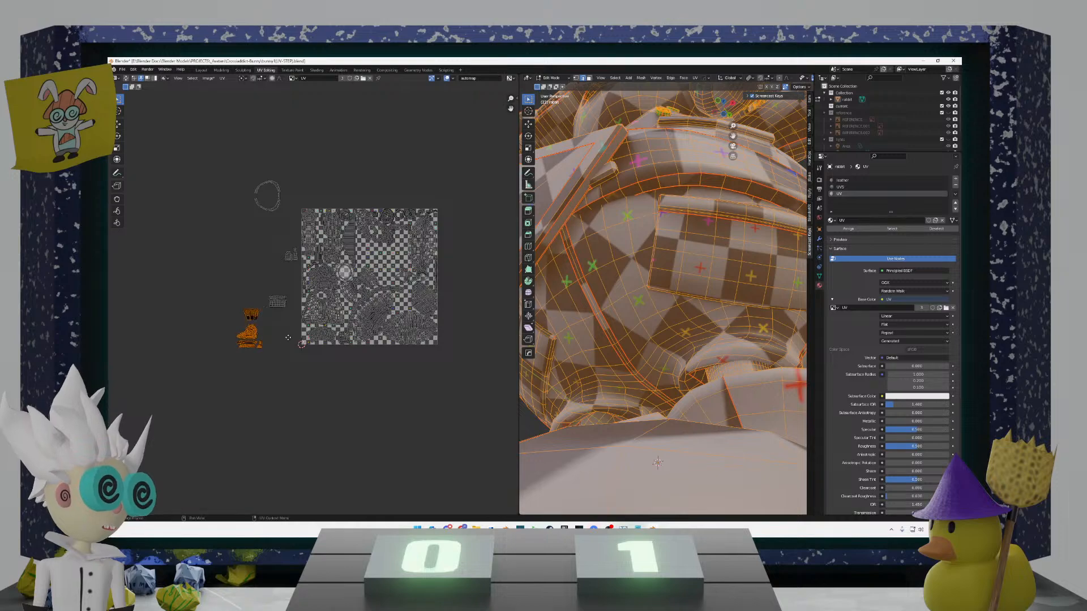
key("g")
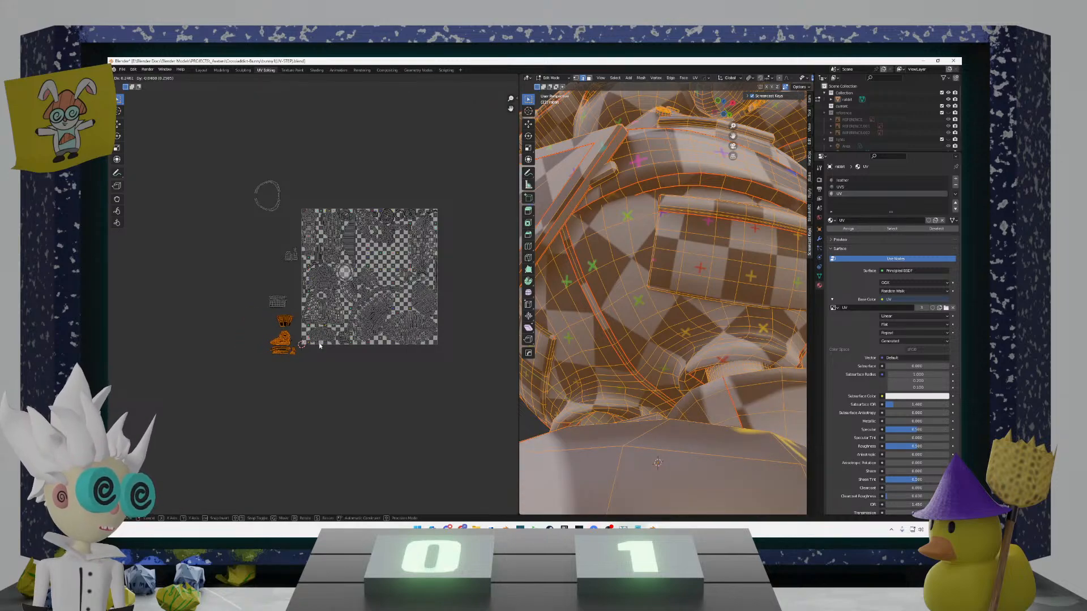
left_click(320, 346)
Step: Move only the cuff-shaped island into the gap beside the large fan-shaped island and rotate it a quarter turn
scroll(320, 346, "up", 4)
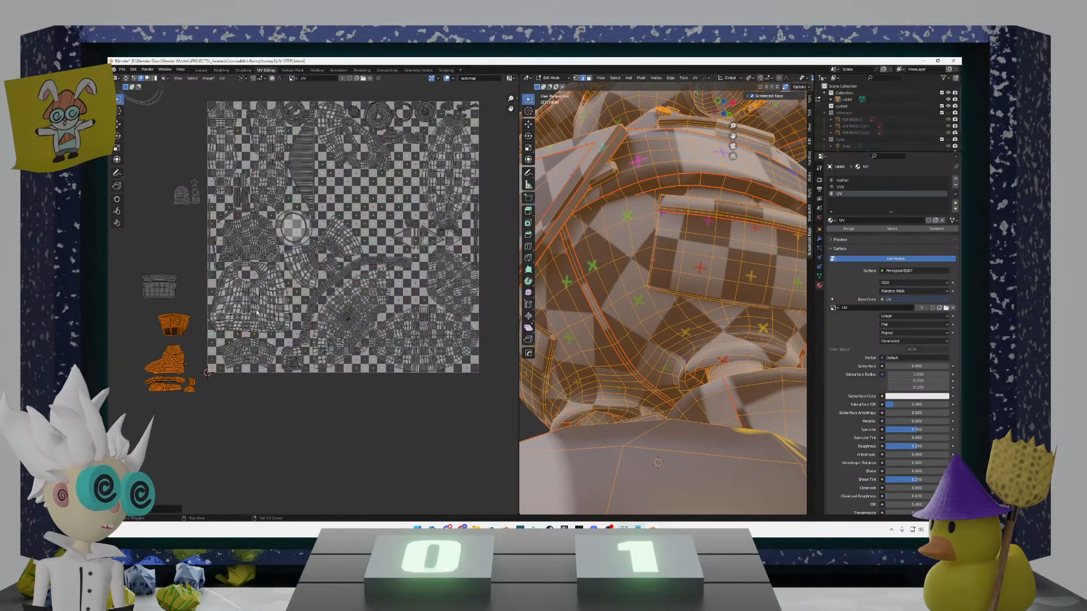
left_click(154, 311)
left_click_drag(197, 341, 202, 333)
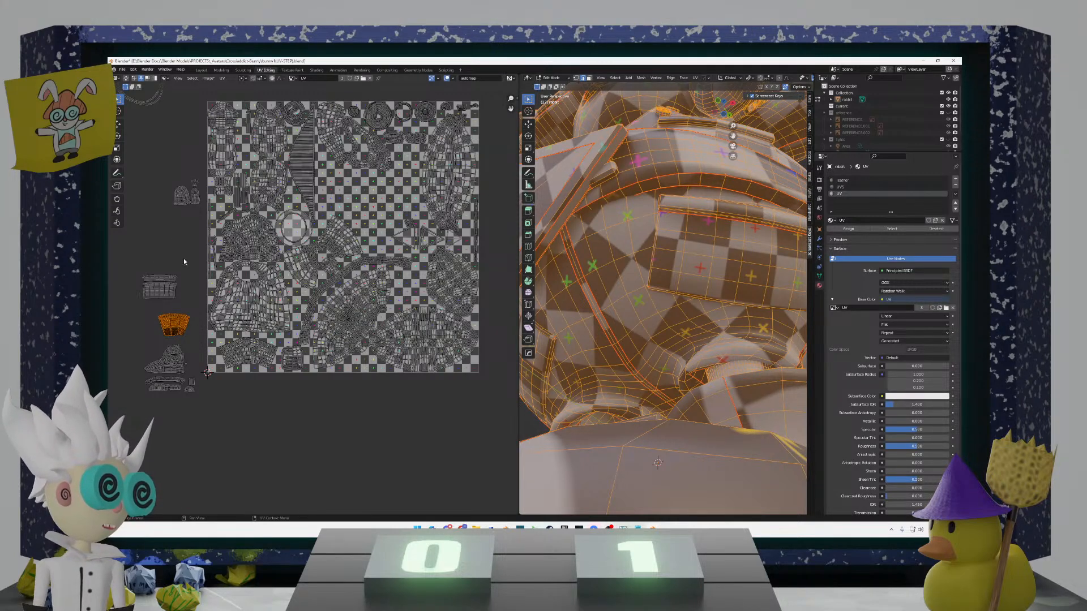
scroll(656, 317, "down", 8)
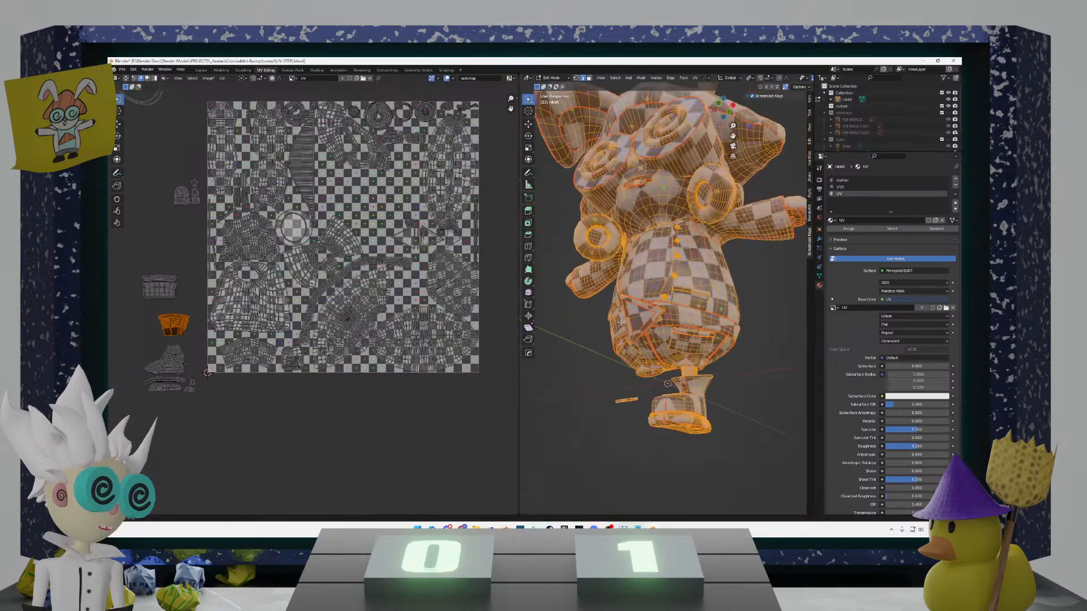
middle_click_drag(691, 305, 617, 343)
key("g")
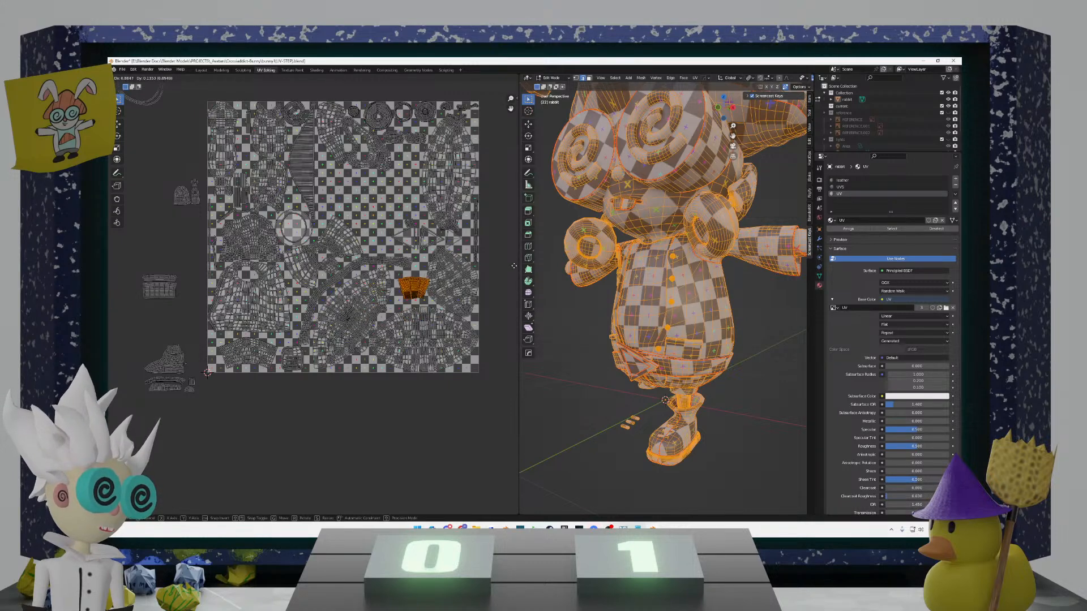
key("r")
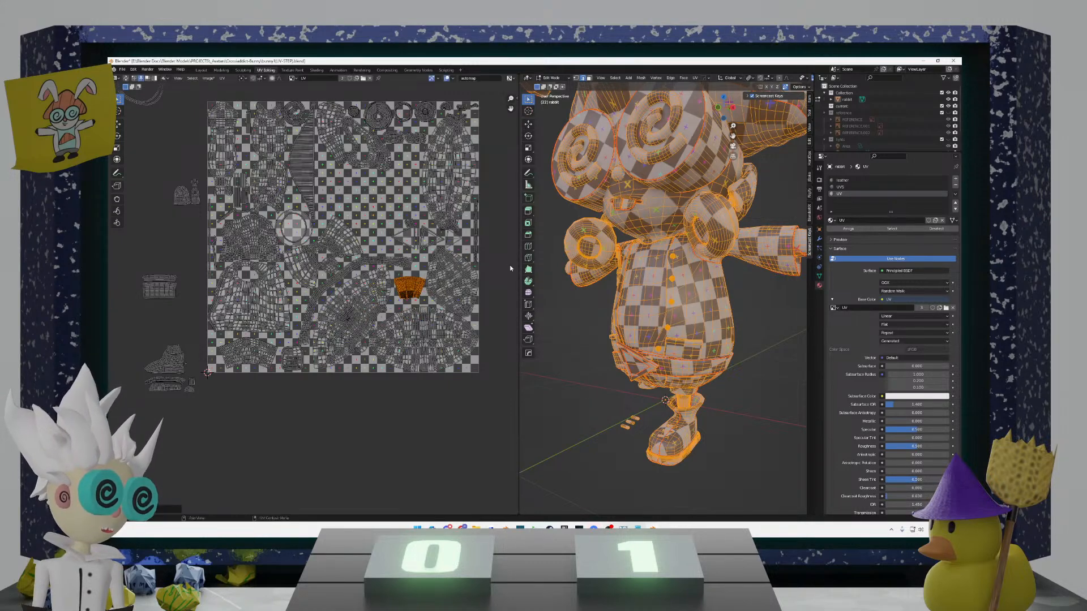
left_click(419, 347)
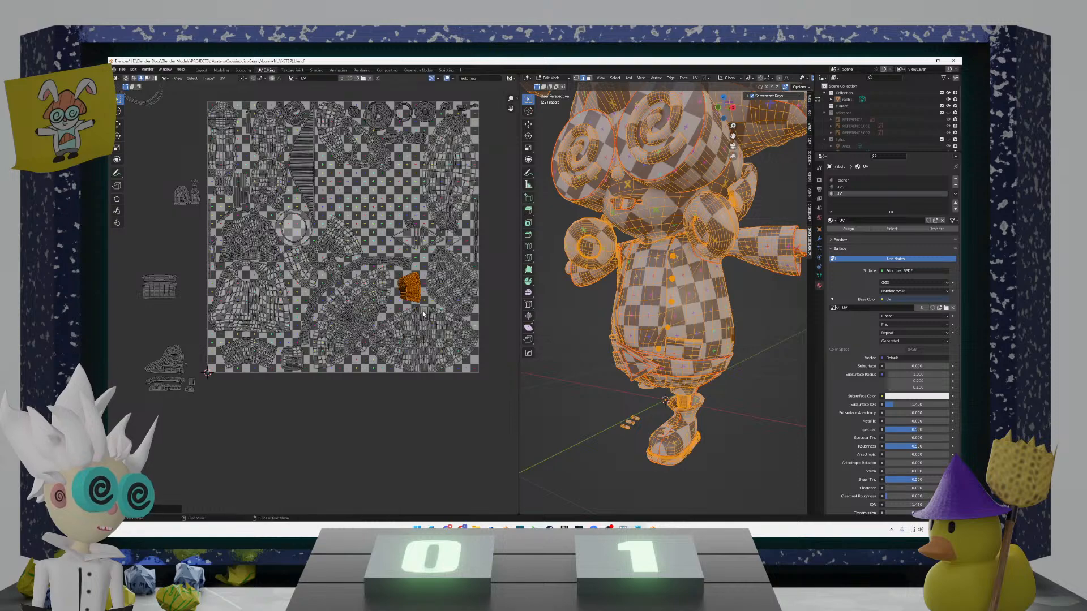
Step: Enlarge the cuff-shaped island by about 1.2 times to fill its gap, and clear the selection
scroll(419, 347, "up", 2)
key("g")
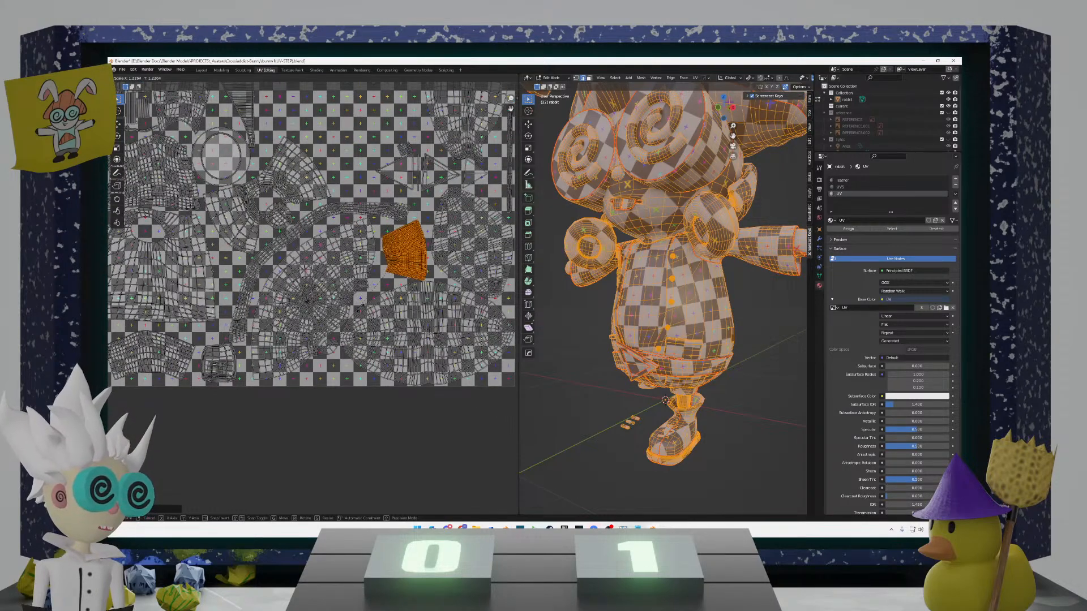
left_click(361, 308)
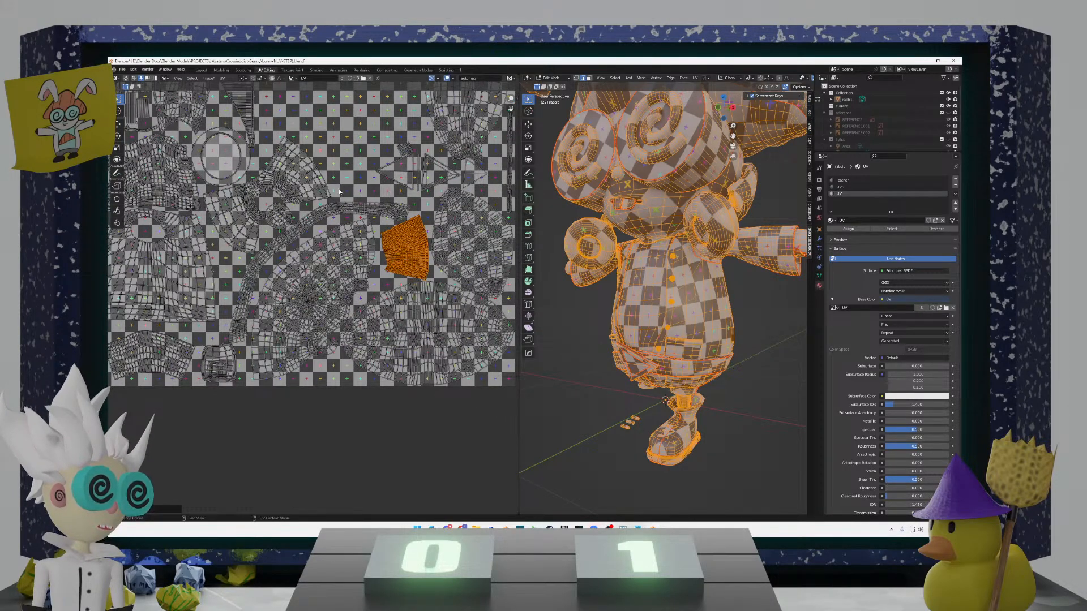
key("alt+a")
scroll(339, 192, "up", 4)
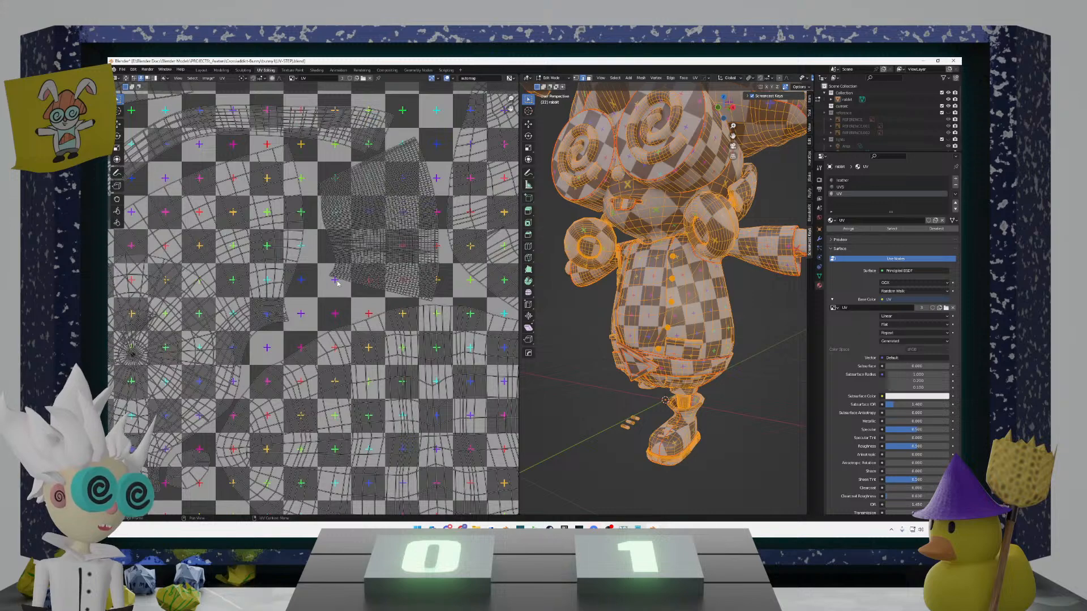
scroll(337, 283, "down", 8)
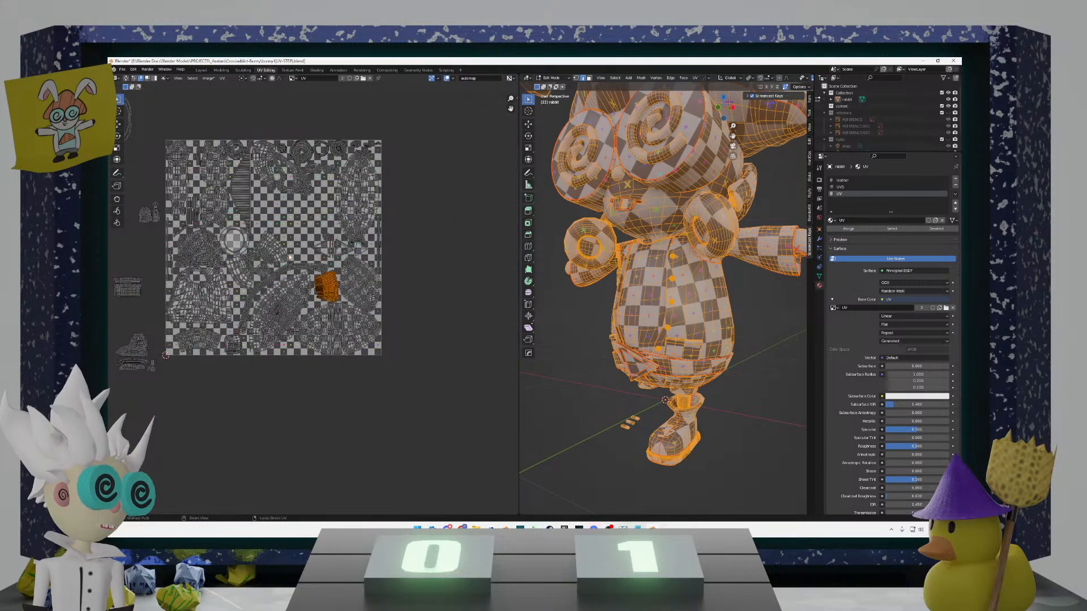
Step: Undo and redo the cuff-shaped island's placement inside the UV square
key("ctrl+z")
scroll(193, 283, "down", 2)
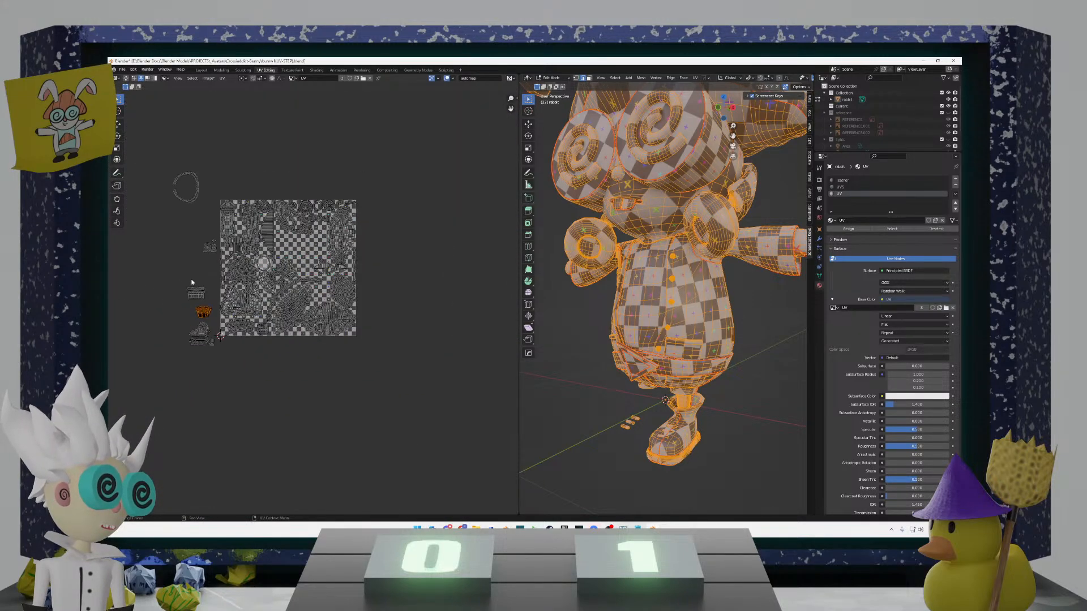
middle_click_drag(193, 280, 236, 270)
scroll(249, 346, "up", 2)
scroll(249, 346, "up", 1)
middle_click_drag(212, 331, 250, 346)
key("ctrl+shift+z")
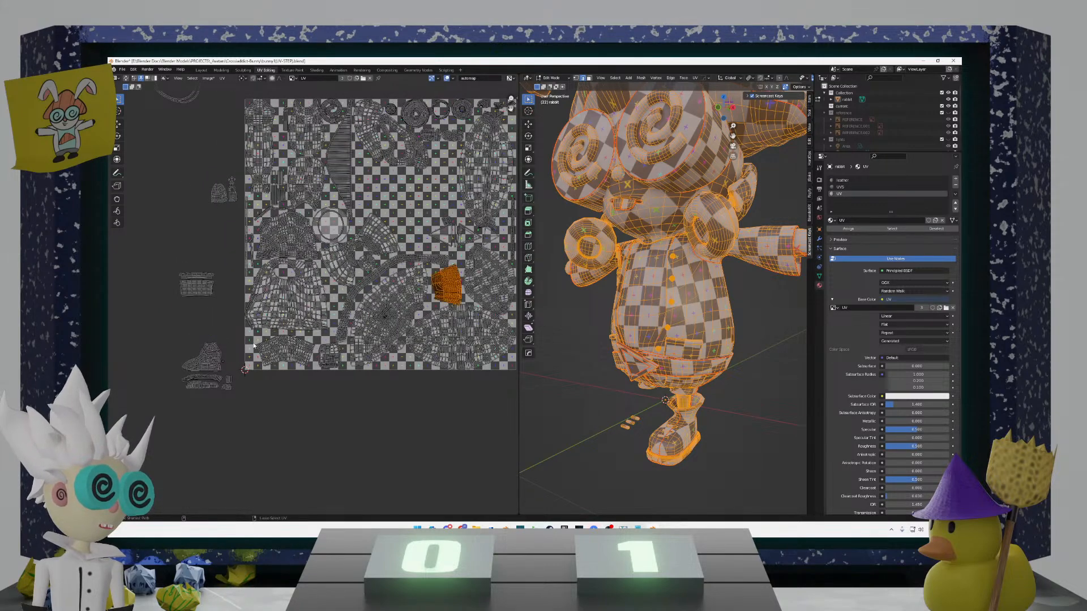
left_click(226, 315)
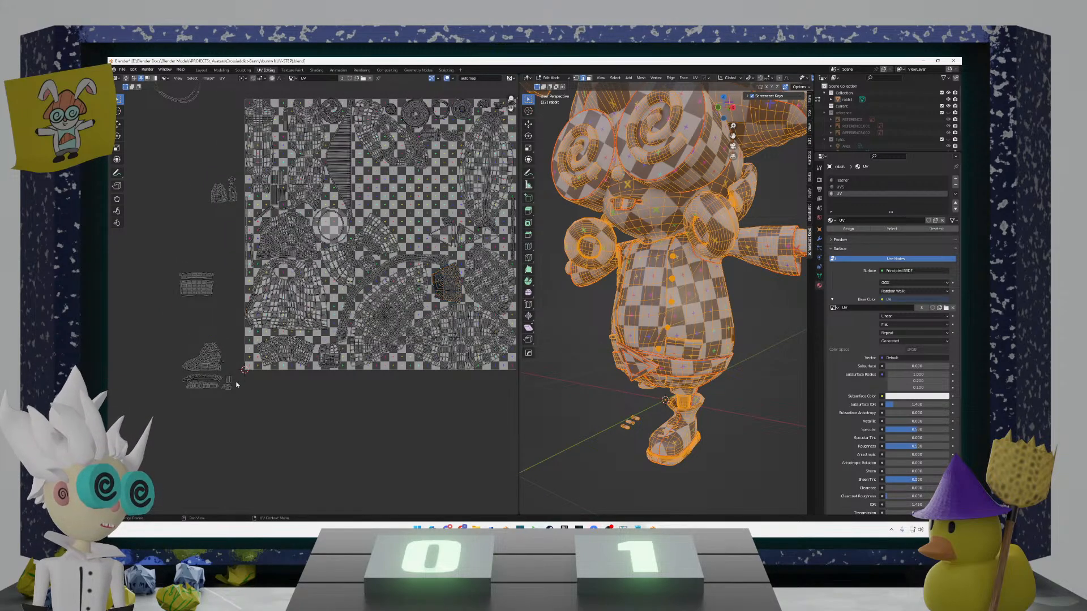
left_click_drag(234, 395, 145, 338)
middle_click_drag(389, 290, 370, 358, "shift")
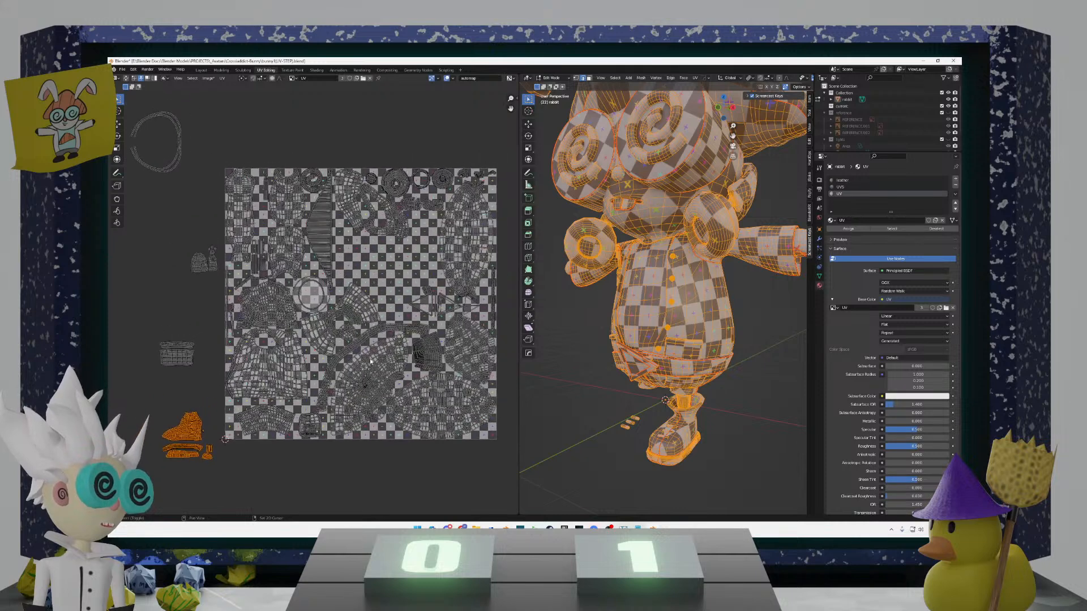
key("g")
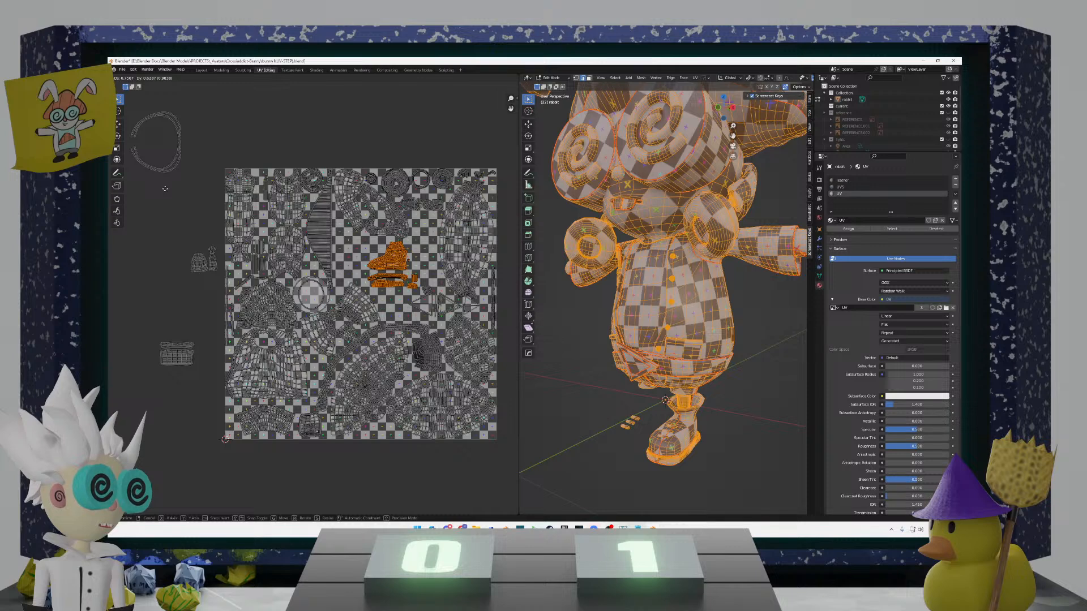
key("Escape")
Step: Move the loose dome-shaped island and its narrow neighbour from beside the UV square to just below its bottom edge
left_click_drag(222, 253, 227, 233)
key("g")
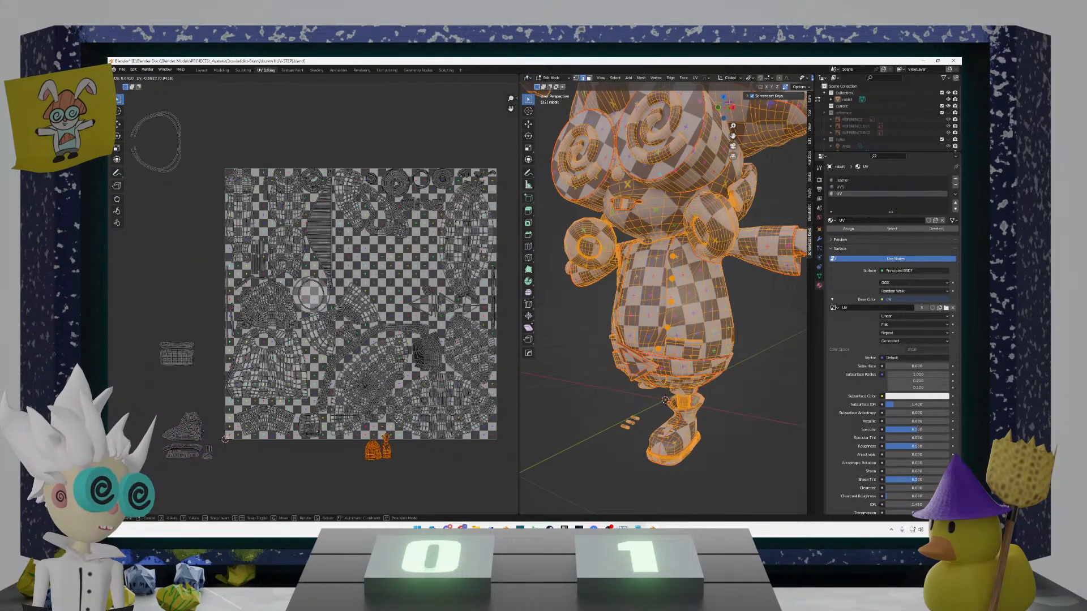
left_click(399, 440)
scroll(394, 441, "up", 4)
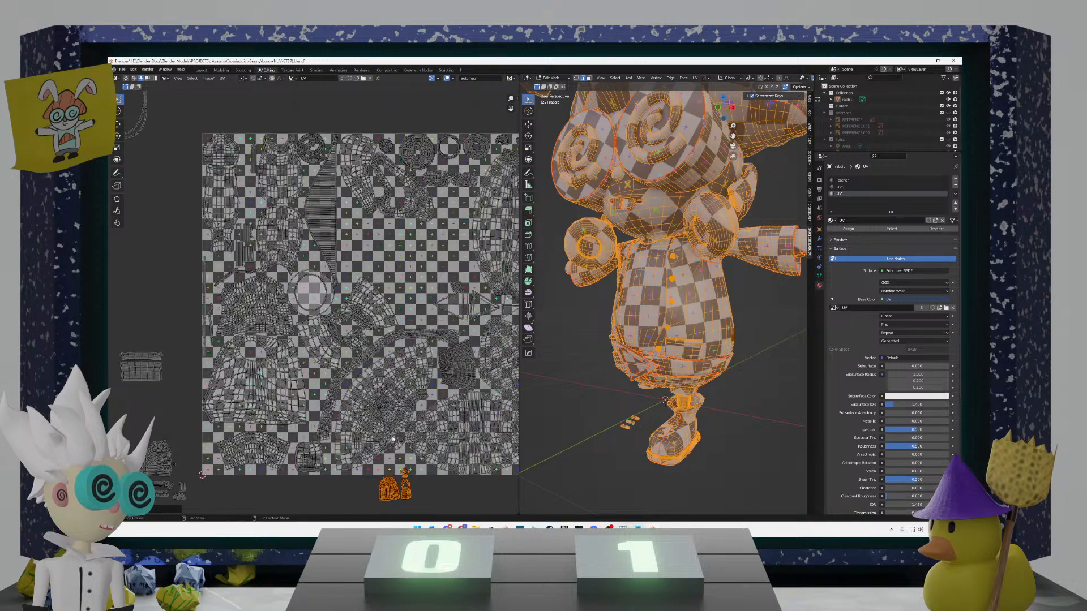
scroll(298, 299, "down", 3)
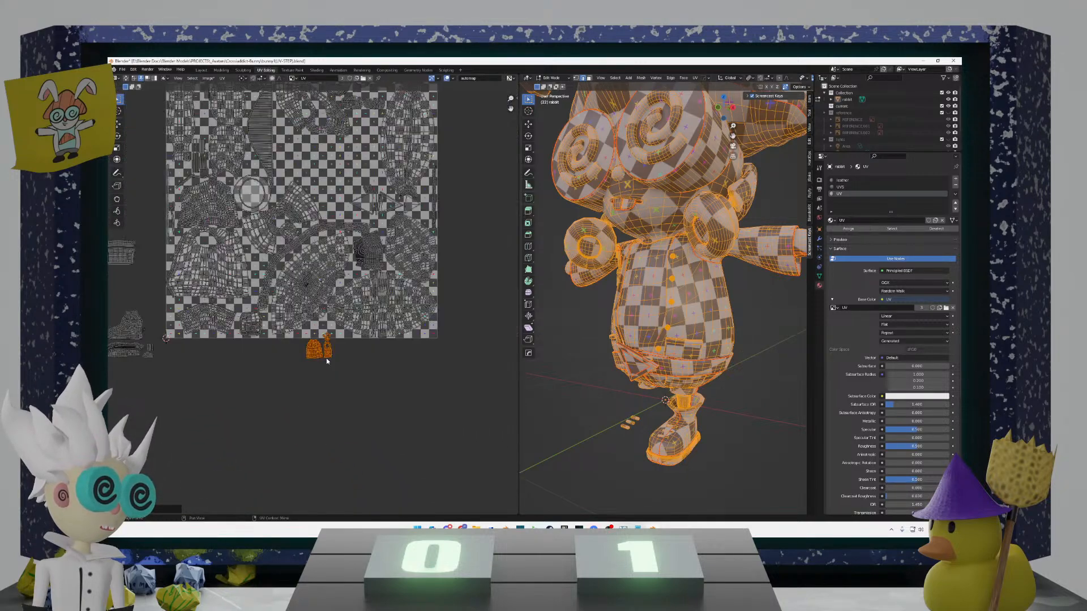
Step: Move the dome-shaped island and its narrow neighbour from below the UV square to the empty space beside its left edge
scroll(375, 381, "down", 1)
middle_click_drag(387, 385, 421, 448)
key("g")
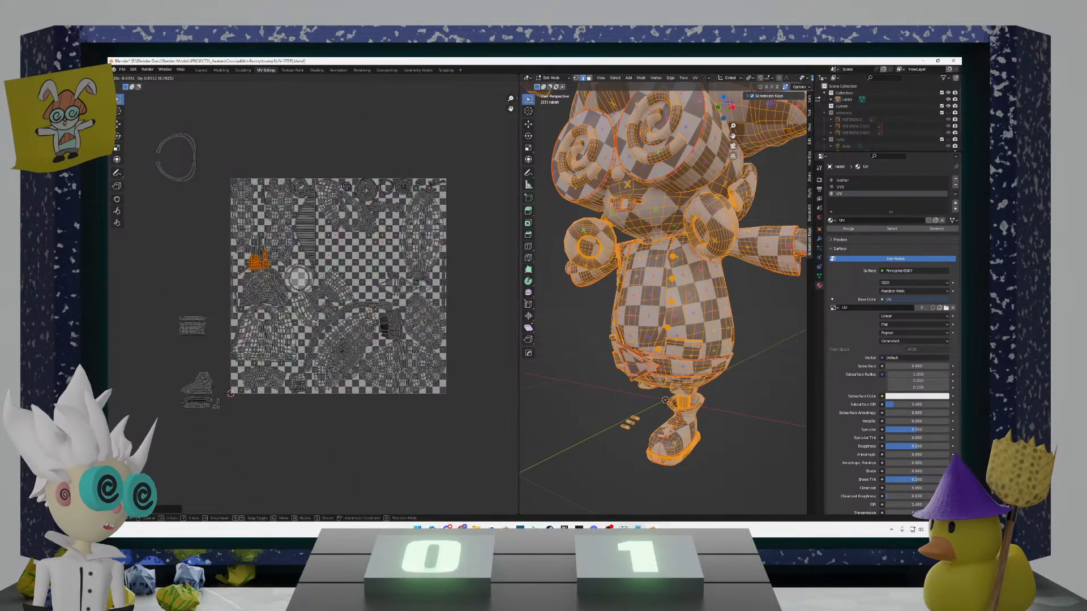
left_click(247, 283)
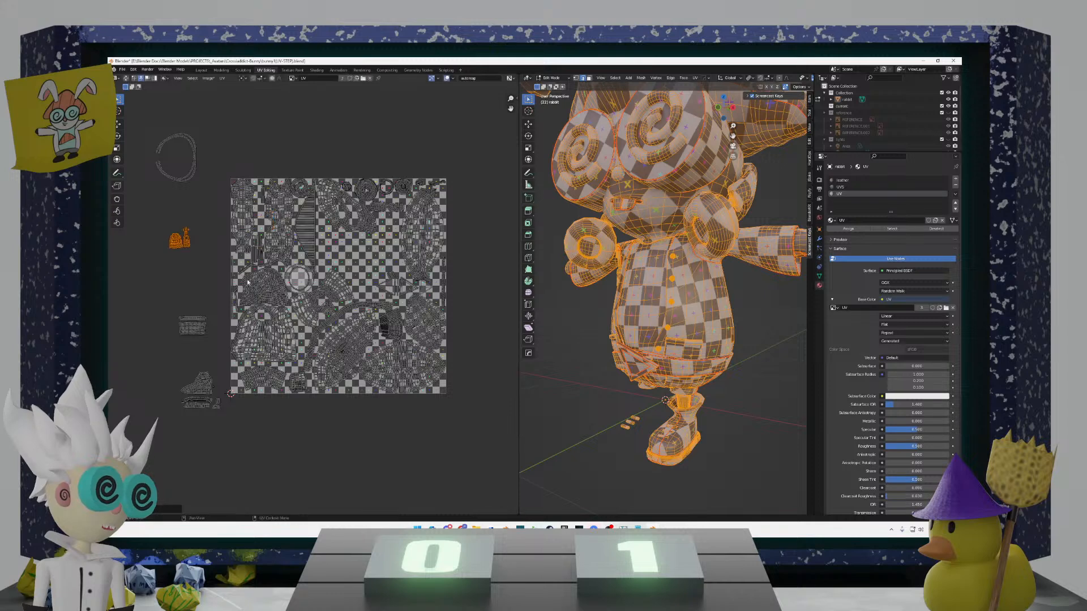
Step: Move only the dome-shaped island into the gap above the thin strip islands inside the UV square
scroll(187, 244, "up", 2)
middle_click_drag(132, 203, 283, 297)
scroll(284, 297, "up", 2)
middle_click_drag(247, 332, 284, 343)
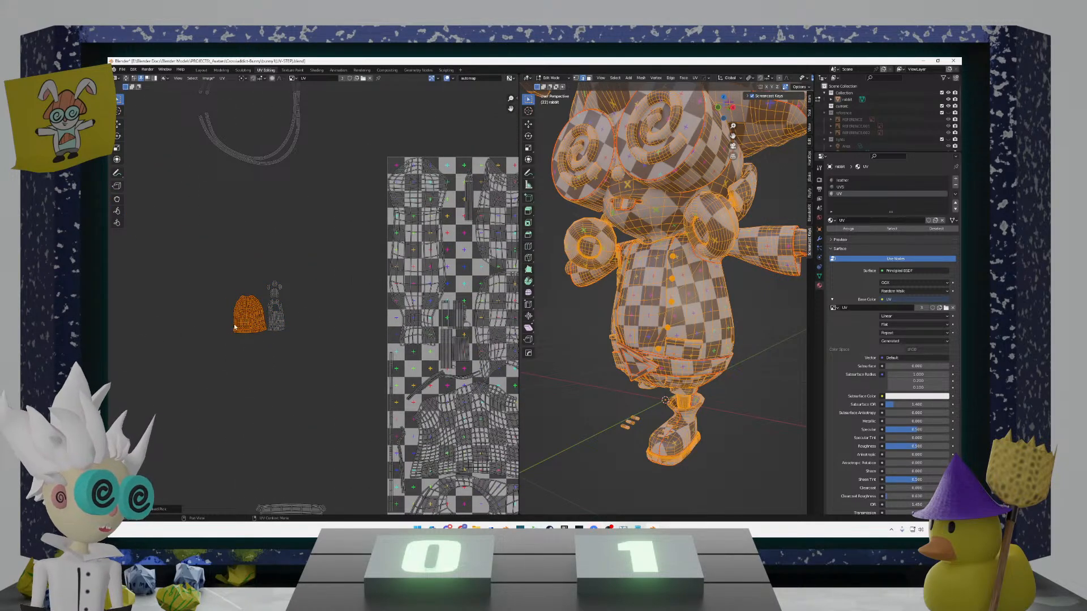
key("g")
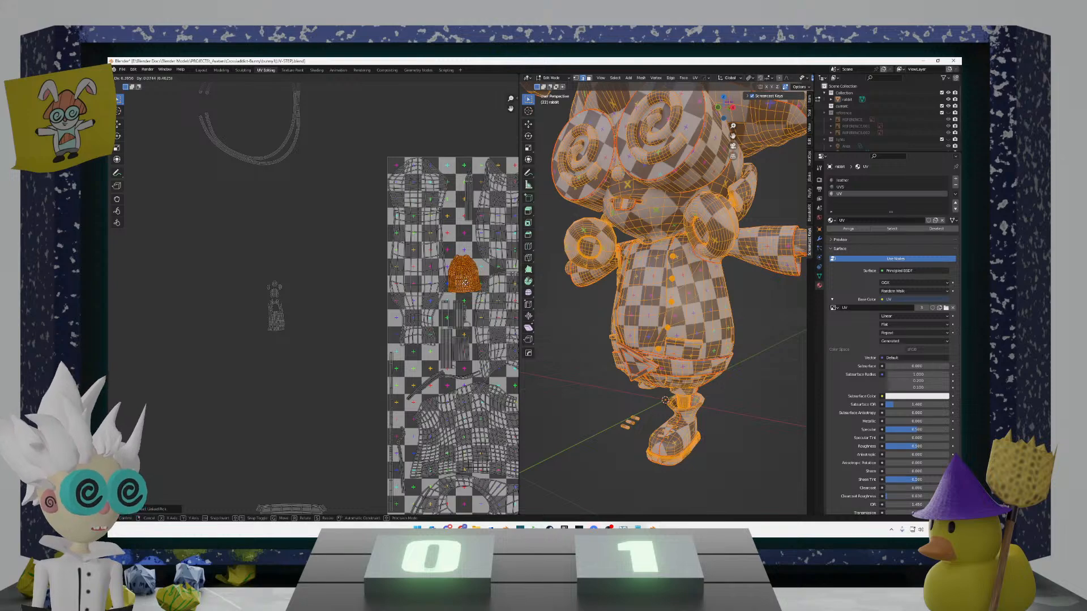
left_click(464, 283)
Step: Nudge the dome-shaped island until it sits centred in its gap without touching the neighbouring islands
scroll(465, 283, "up", 2)
middle_click_drag(464, 283, 311, 330)
scroll(454, 298, "up", 1)
middle_click_drag(454, 298, 394, 305)
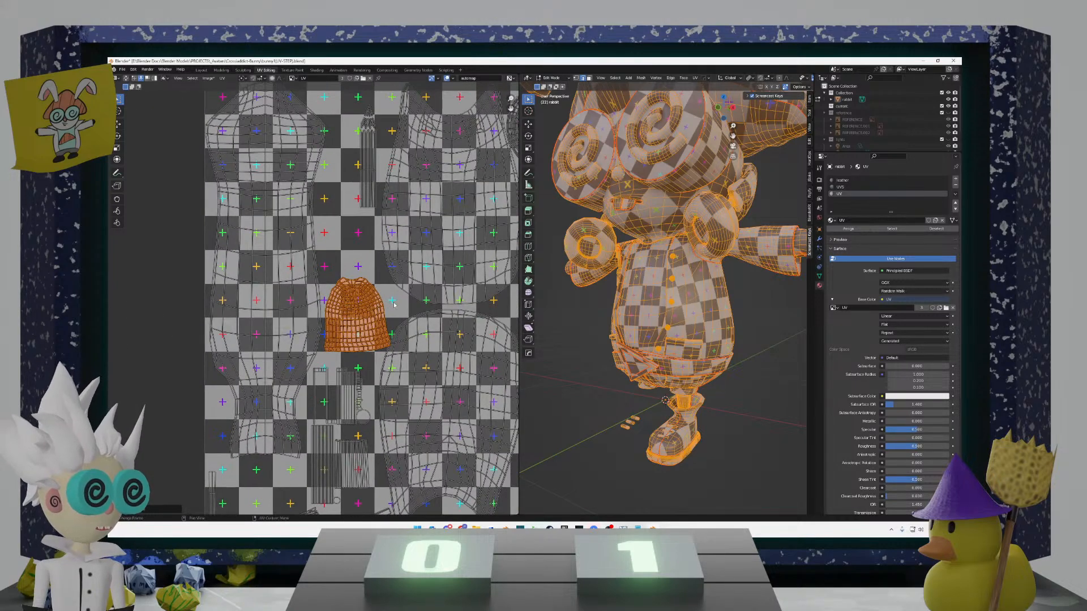
key("g")
left_click(390, 309)
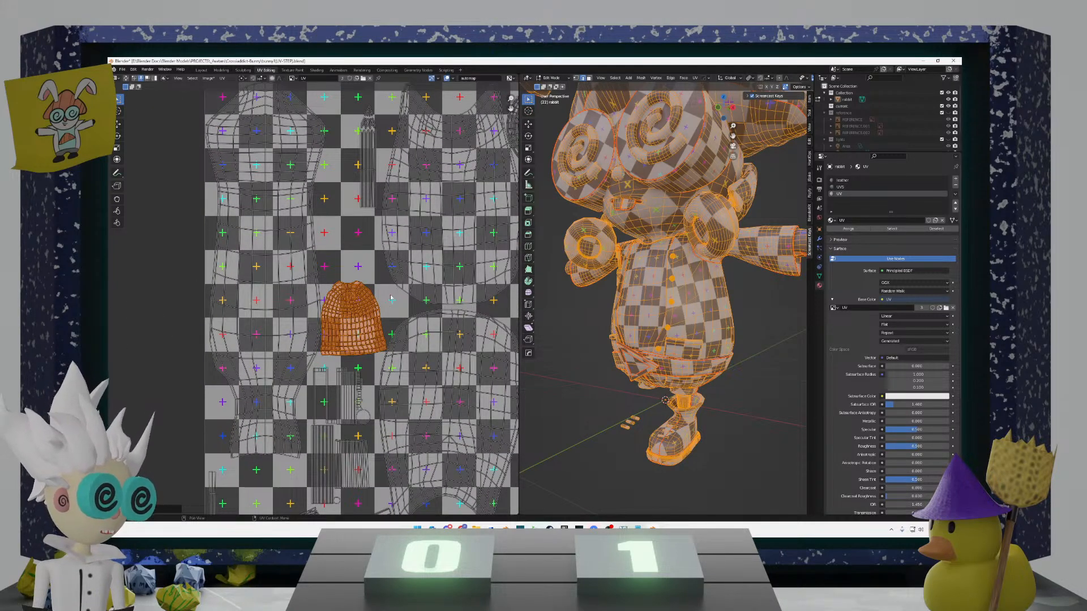
scroll(391, 298, "up", 2)
key("g")
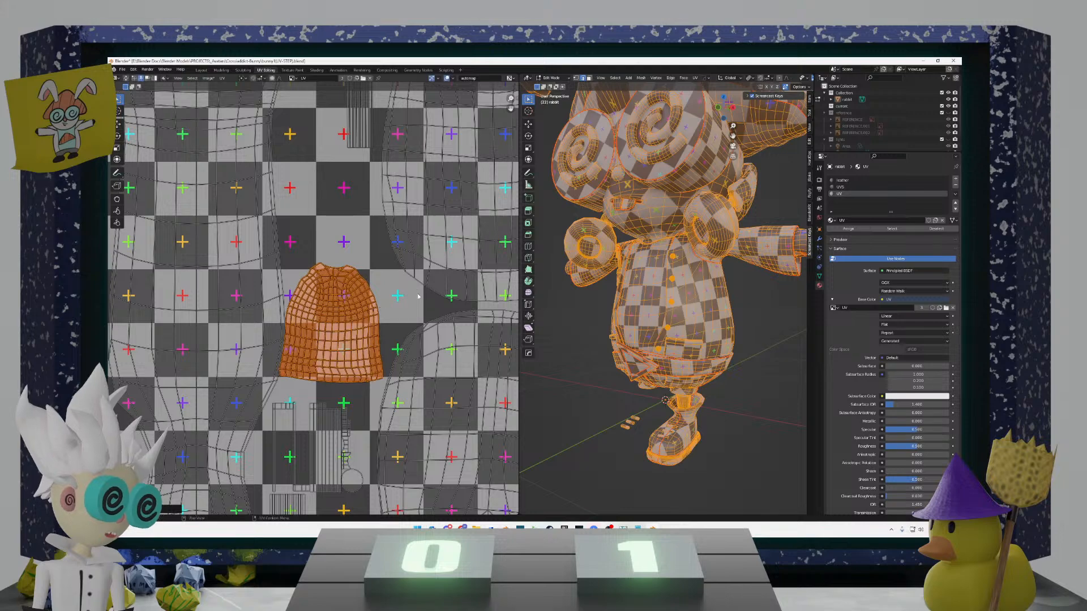
left_click(300, 294)
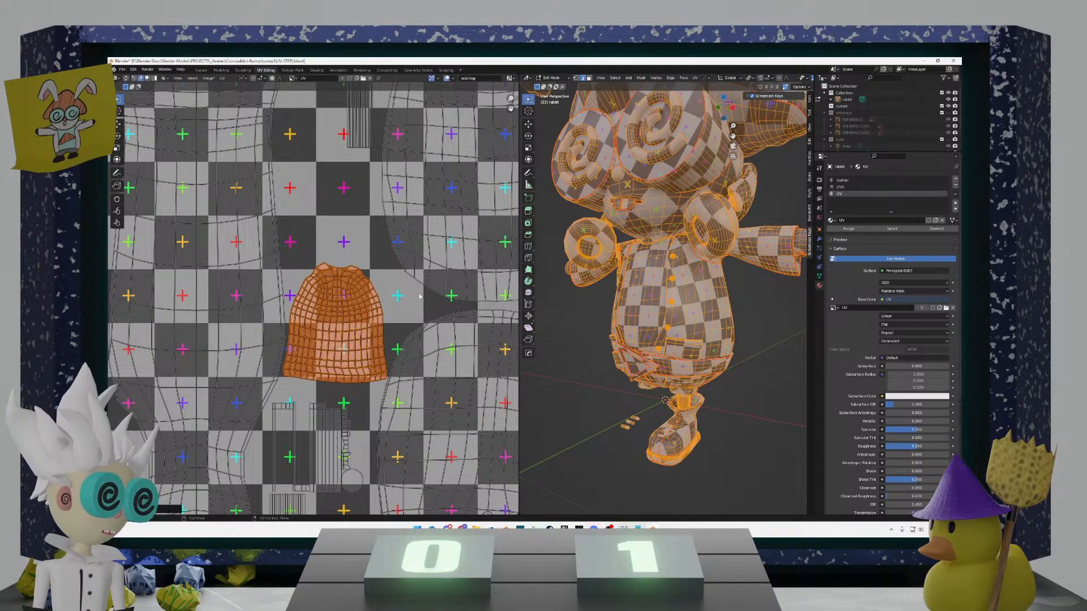
Step: Move the loose narrow island into the UV square, directly above the dome-shaped island
scroll(298, 291, "down", 6)
middle_click_drag(300, 293, 367, 290)
left_click_drag(313, 366, 248, 301)
scroll(311, 300, "up", 2)
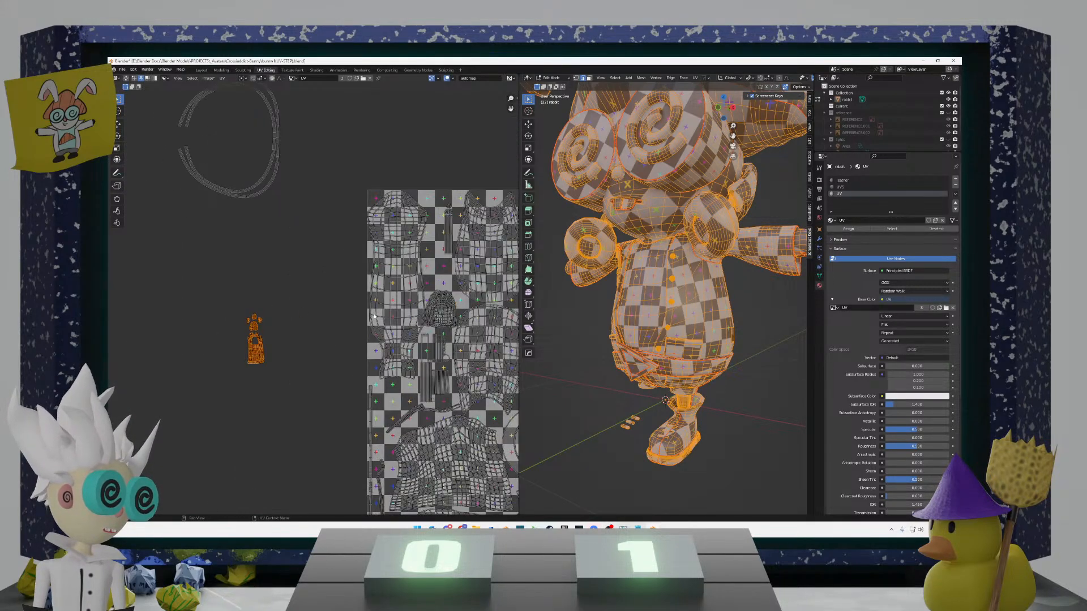
middle_click_drag(464, 283, 277, 293)
key("g")
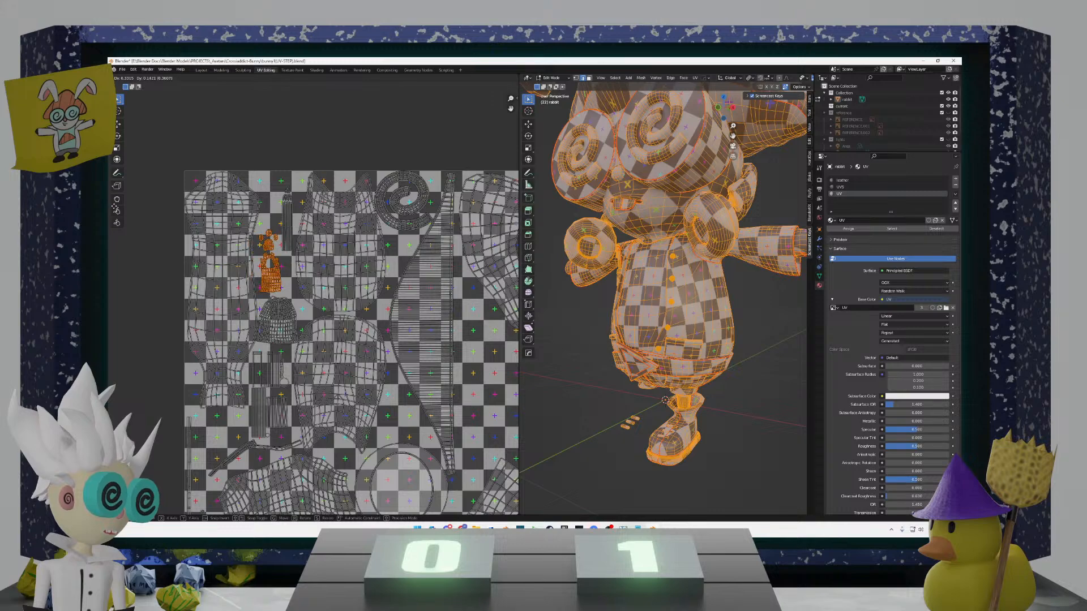
left_click(264, 291)
scroll(210, 294, "down", 3)
scroll(226, 292, "down", 2)
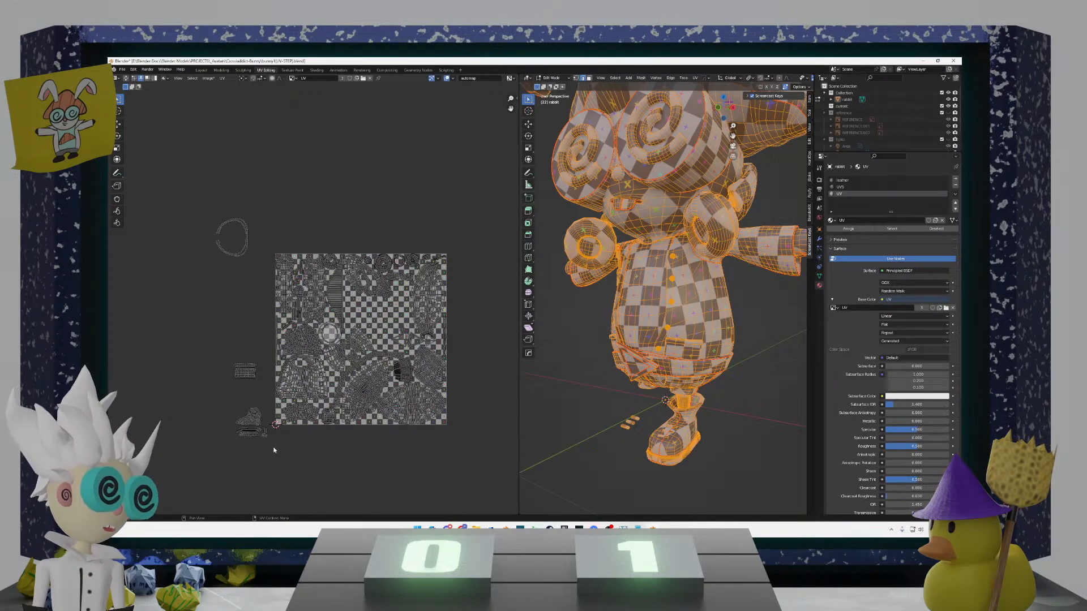
left_click_drag(273, 449, 206, 397)
scroll(380, 334, "up", 2)
middle_click_drag(381, 347, 345, 328)
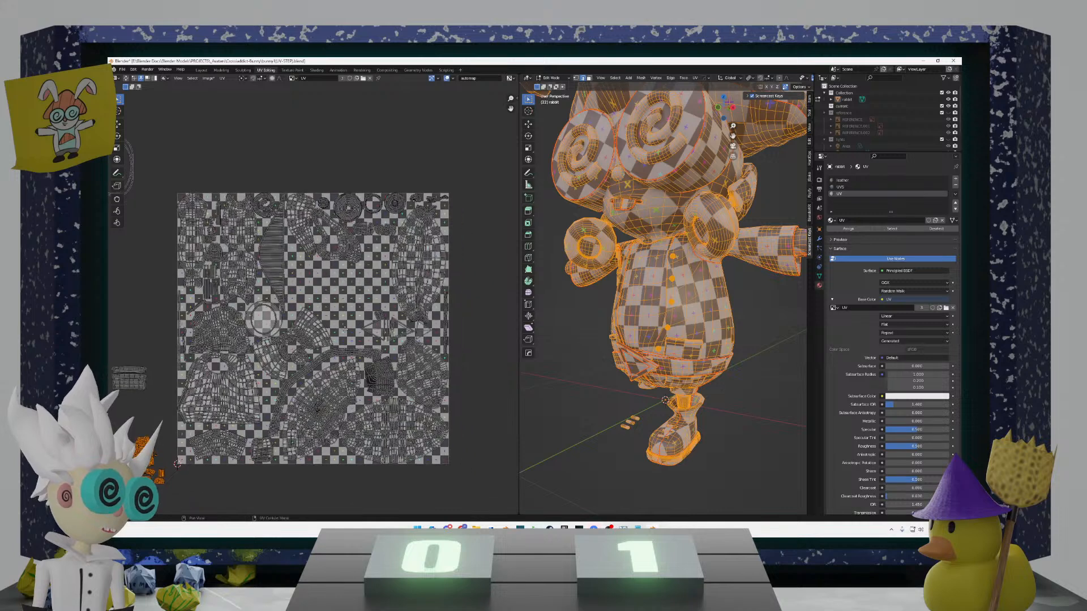
key("g")
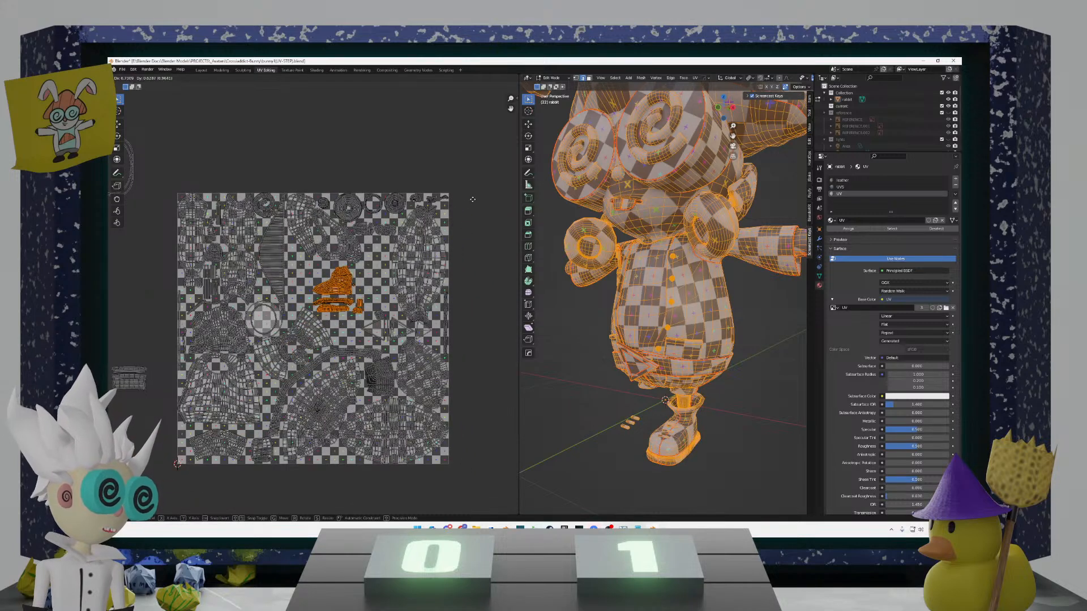
left_click(478, 200)
middle_click_drag(281, 298, 326, 285)
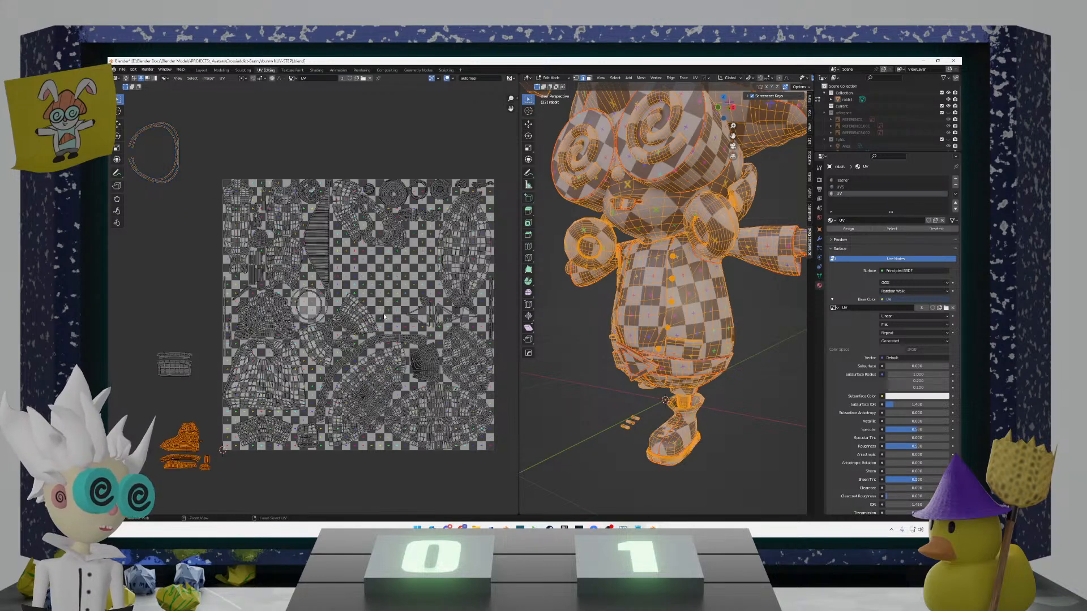
Step: Move the loose rectangular islands inside the large open ring-shaped islands beside the UV square
left_click_drag(202, 383, 124, 341)
key("g")
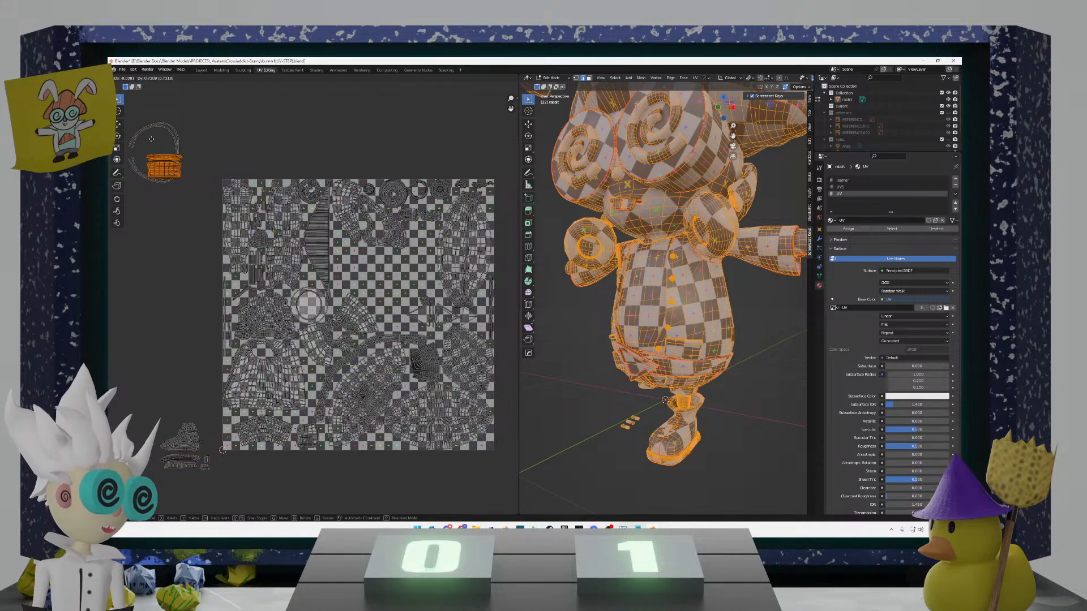
left_click(217, 161)
middle_click_drag(216, 162, 274, 182)
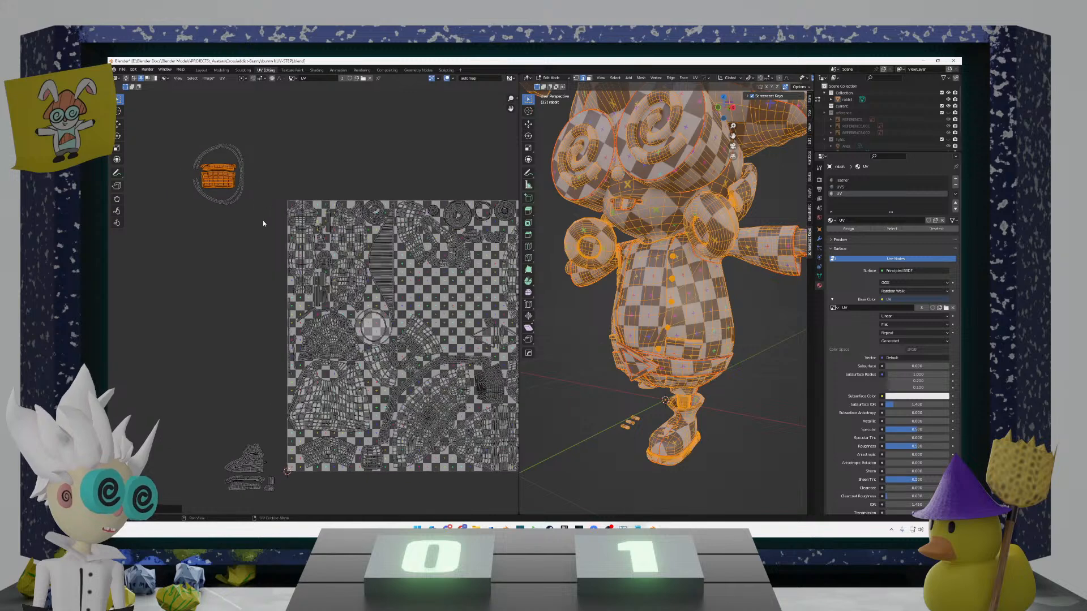
Step: Move the ring and rectangular islands together into the UV square's open area, rotating them until the rectangles stand nearly upright
left_click_drag(265, 224, 173, 141)
key("g")
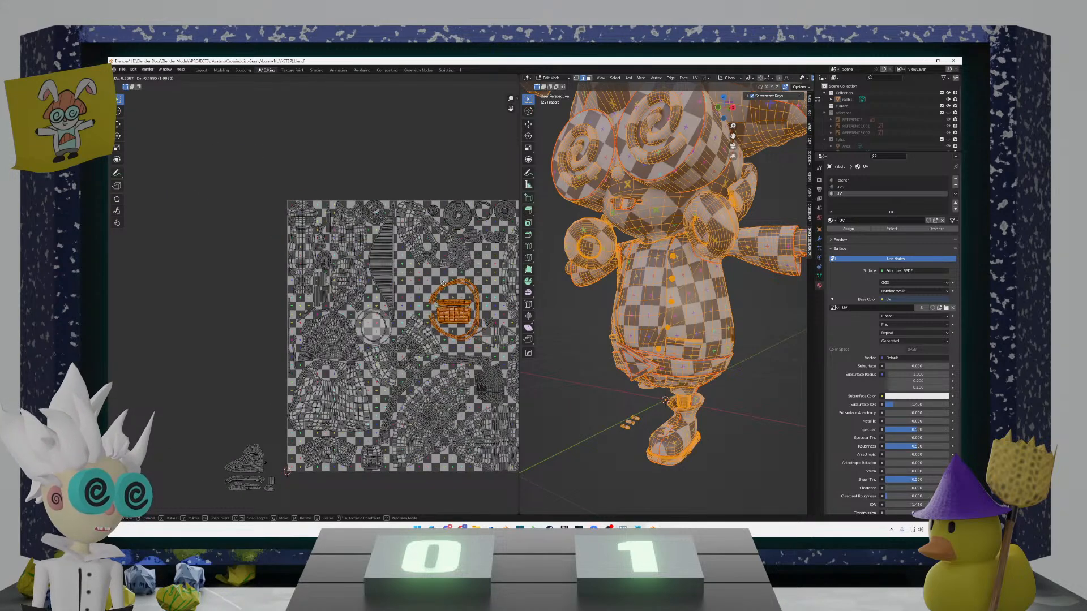
left_click(422, 265)
key("r")
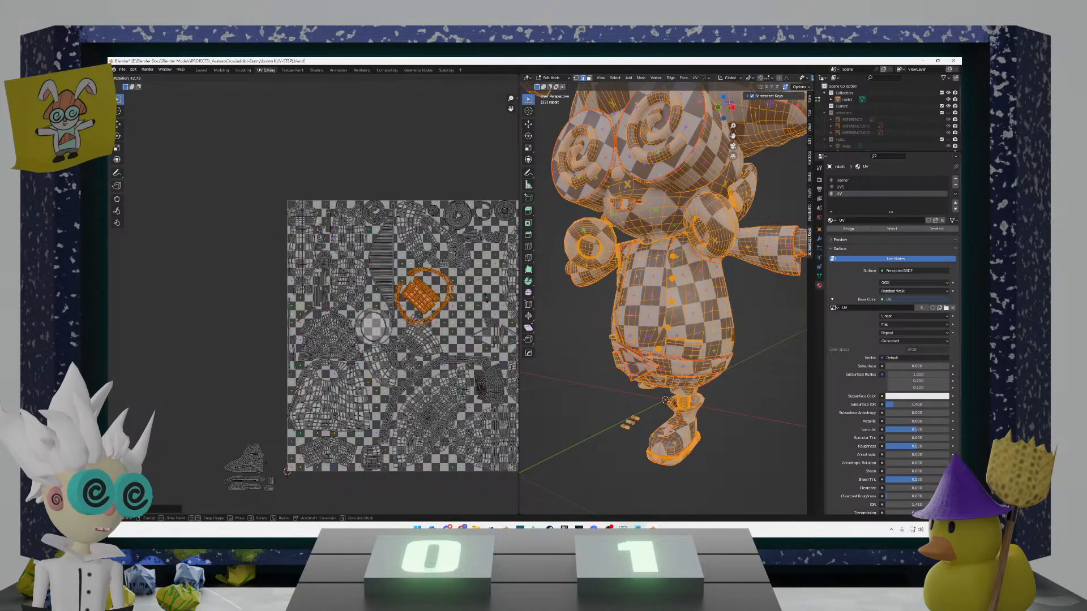
left_click(475, 349)
key("g")
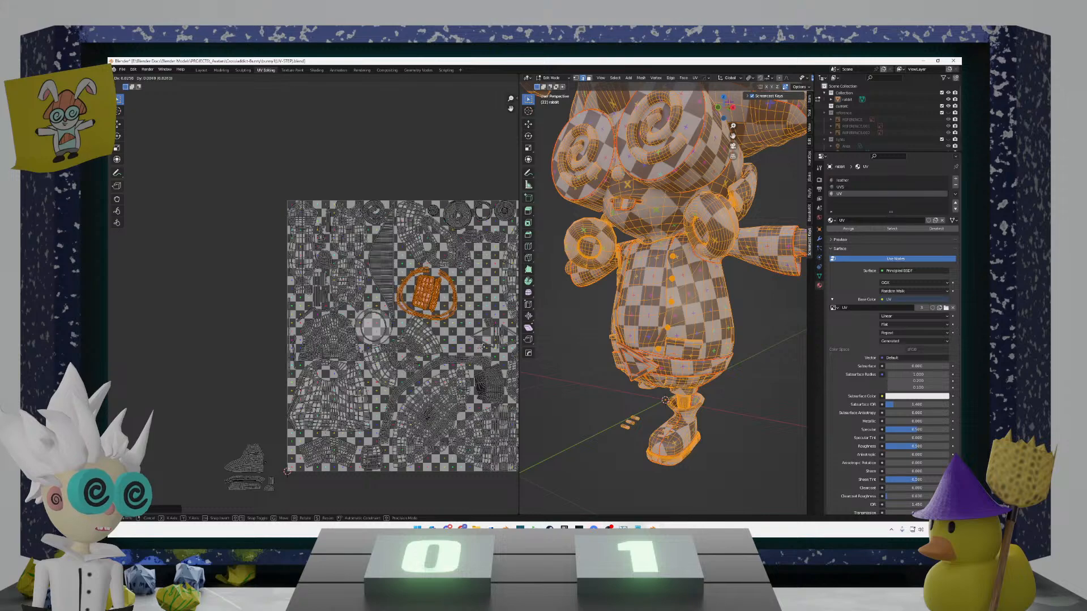
left_click(481, 346)
Step: Fine-tune the ring group's position between the long striped island and the curved islands around it
scroll(487, 300, "up", 3)
middle_click_drag(495, 278, 312, 299)
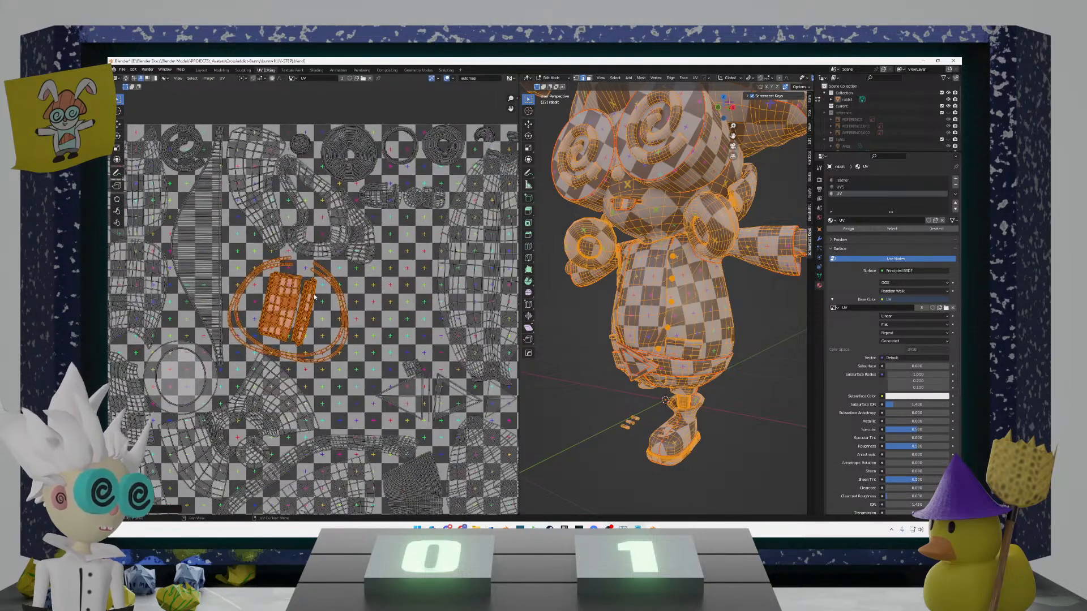
key("g")
left_click(313, 293)
scroll(306, 317, "up", 4)
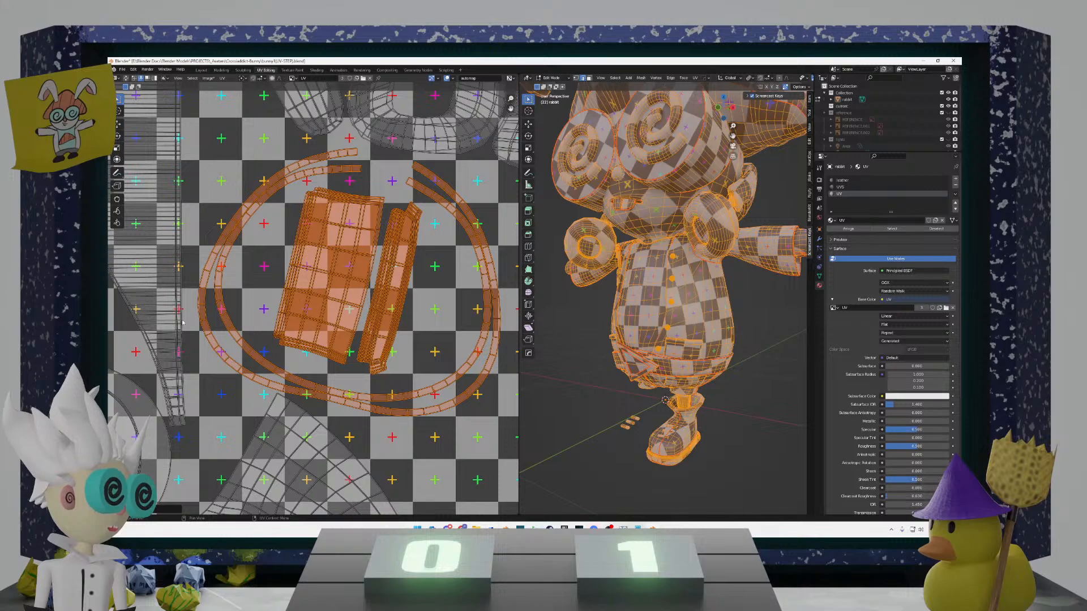
key("g")
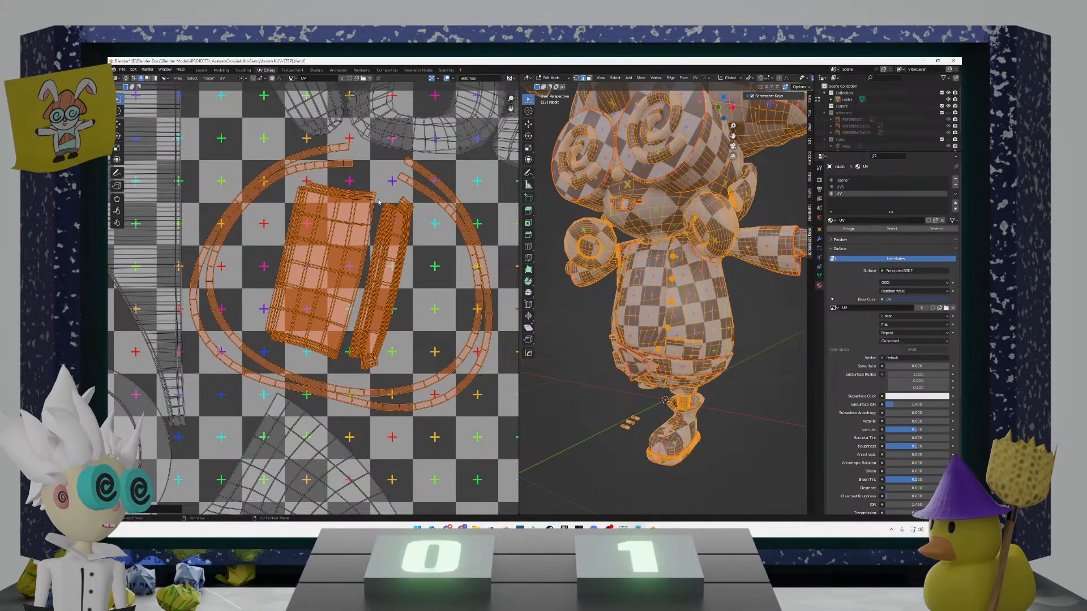
left_click(362, 223)
Step: Move the boot island with its sole and small pieces into the remaining open area of the UV square
scroll(362, 223, "down", 6)
scroll(363, 223, "down", 3)
key("g")
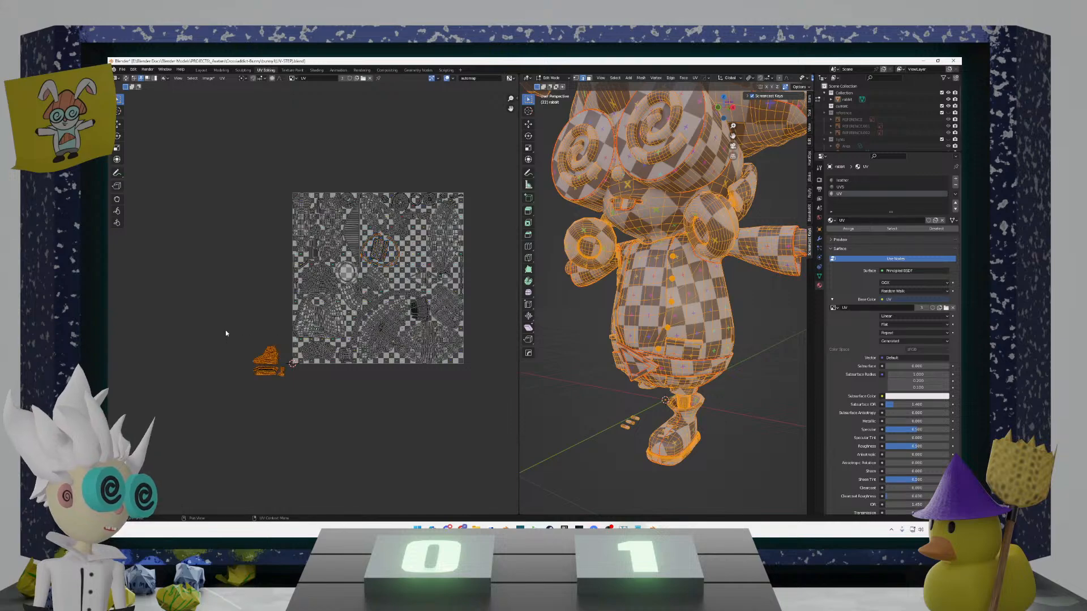
left_click(477, 213)
scroll(338, 259, "up", 6)
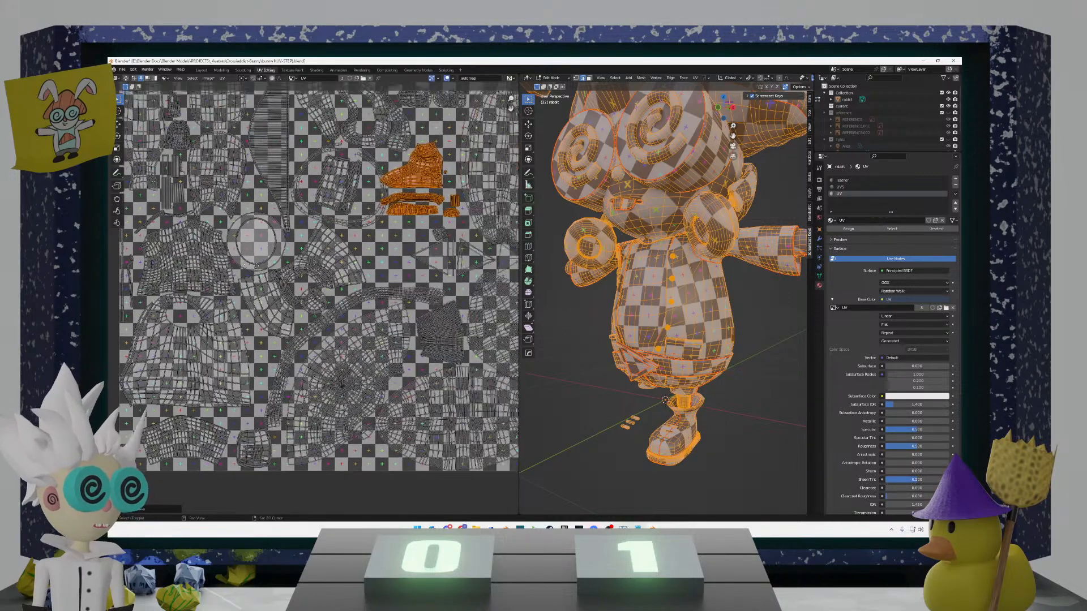
middle_click_drag(375, 193, 308, 270)
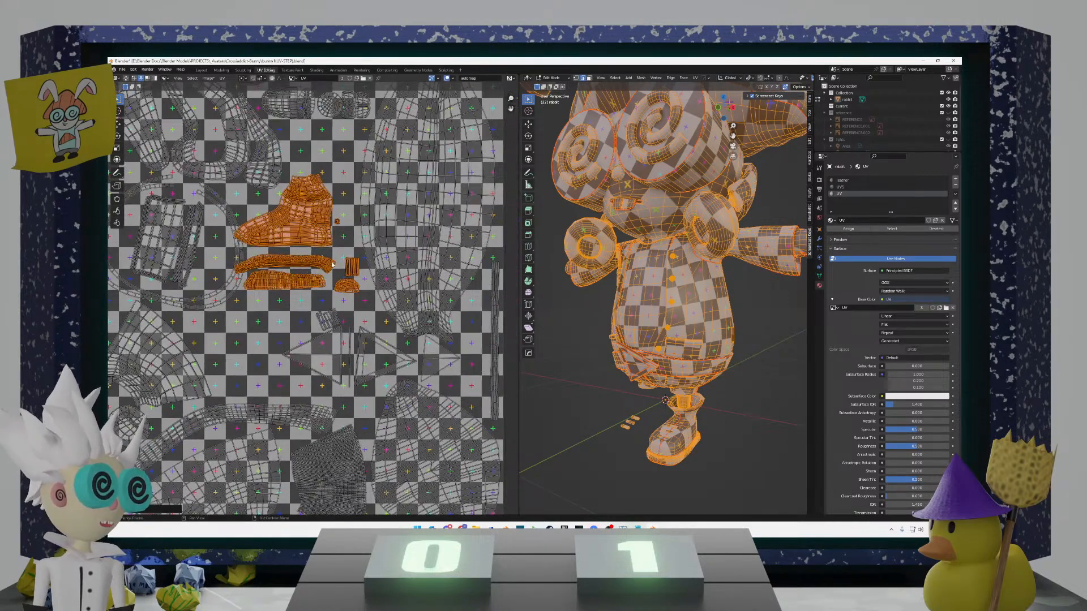
Step: Move the whole boot island group out to the empty space beside the UV square's right edge
scroll(327, 277, "down", 5)
key("g")
left_click(485, 317)
Step: Move only the boot island into the open area of the UV square, next to the ring group
scroll(358, 311, "up", 3)
middle_click_drag(358, 310, 299, 292, "shift")
left_click_drag(436, 291, 351, 237)
key("g")
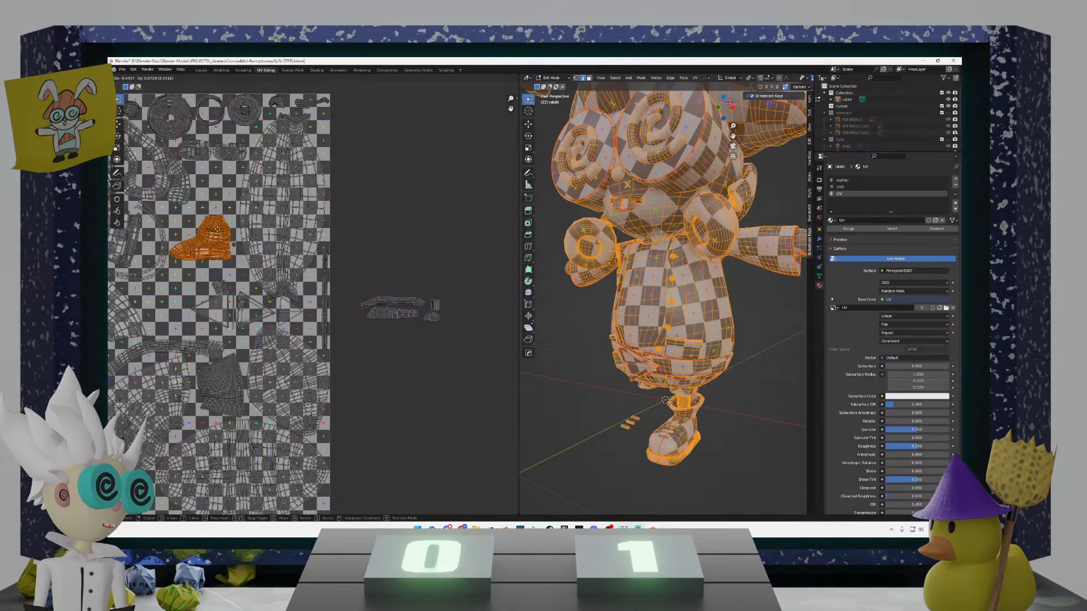
left_click(218, 229)
Step: Move the sole and small boot pieces into the gap below the boot island, rotating them to a slant that fits
left_click_drag(447, 355, 352, 266)
key("g")
left_click(128, 257)
key("r")
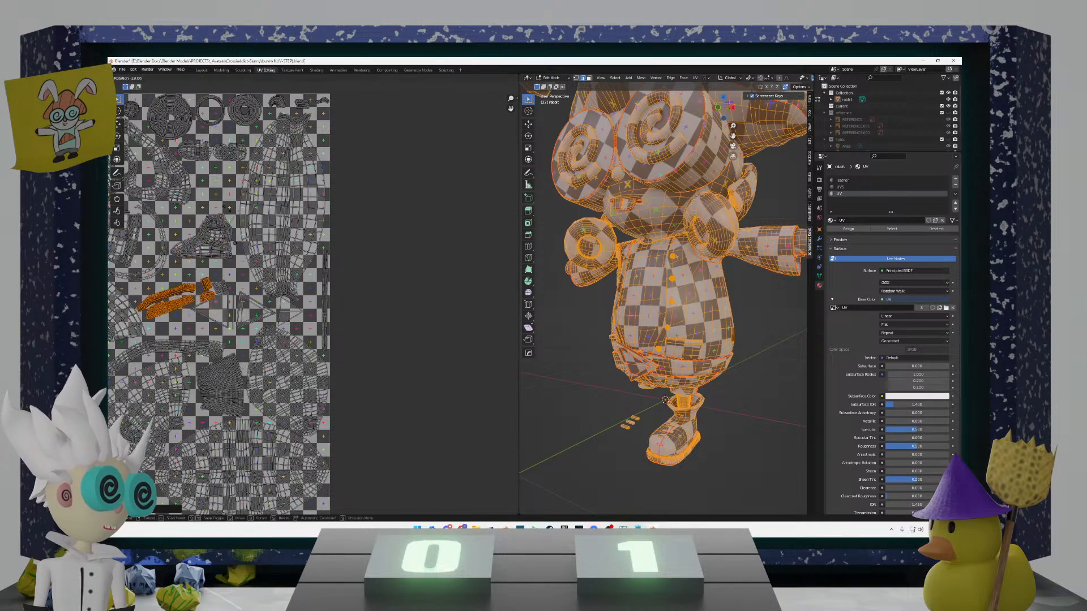
left_click(218, 210)
key("g")
left_click(215, 200)
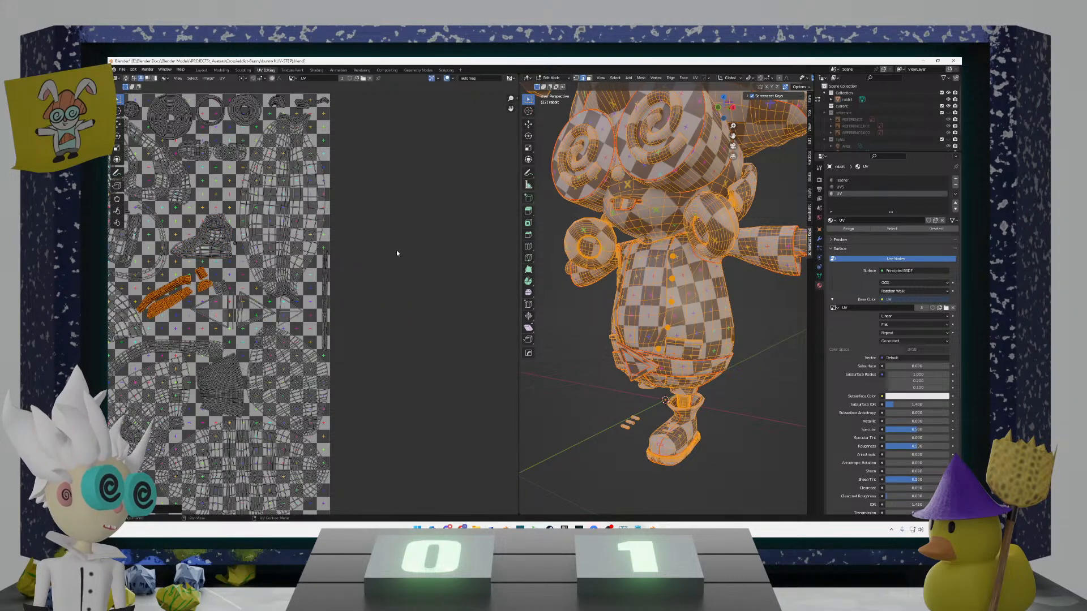
Step: Clear the UV island selection and save the Blender file
scroll(396, 250, "down", 8)
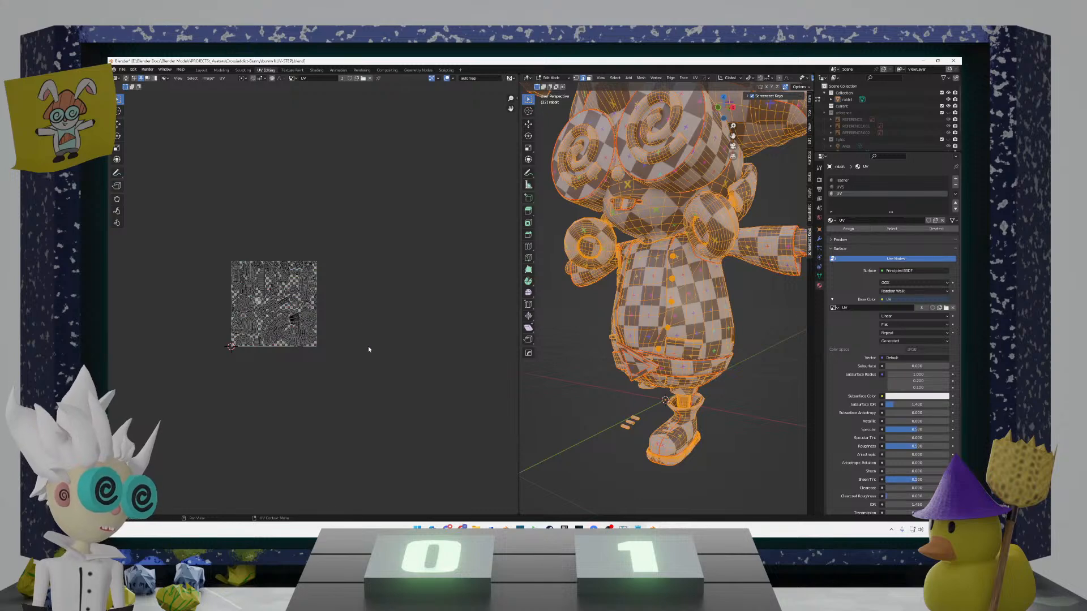
left_click(368, 343)
scroll(324, 332, "up", 3)
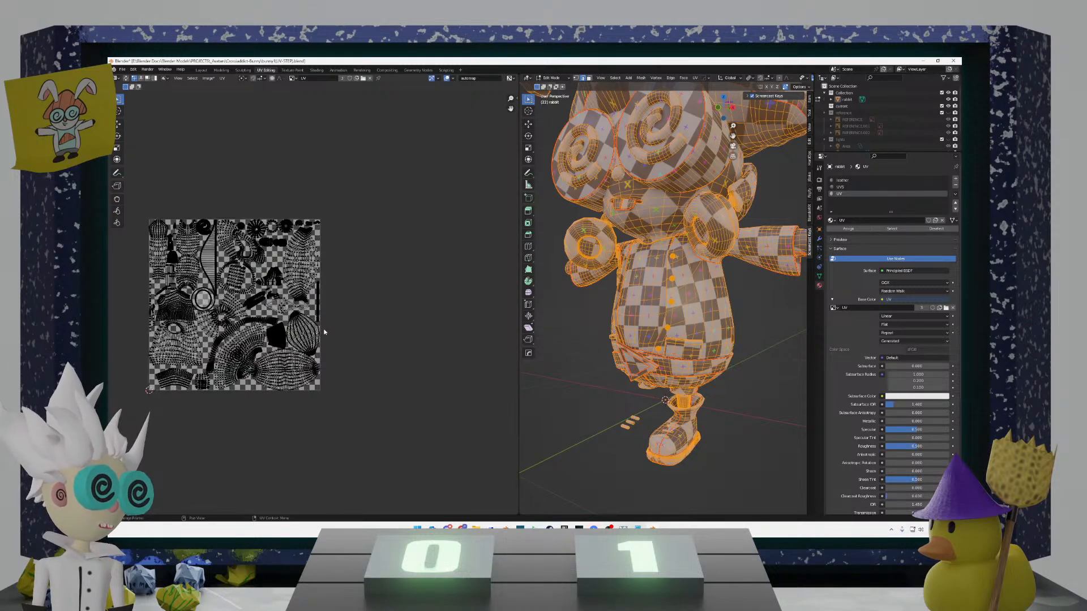
middle_click_drag(325, 332, 399, 311)
key("ctrl+s")
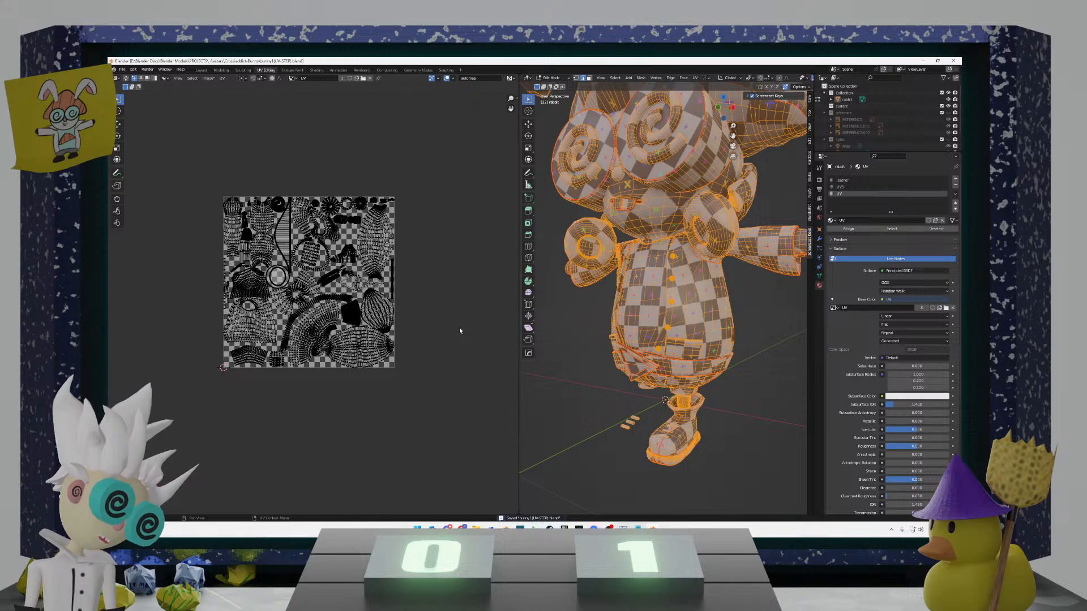
scroll(379, 247, "down", 4)
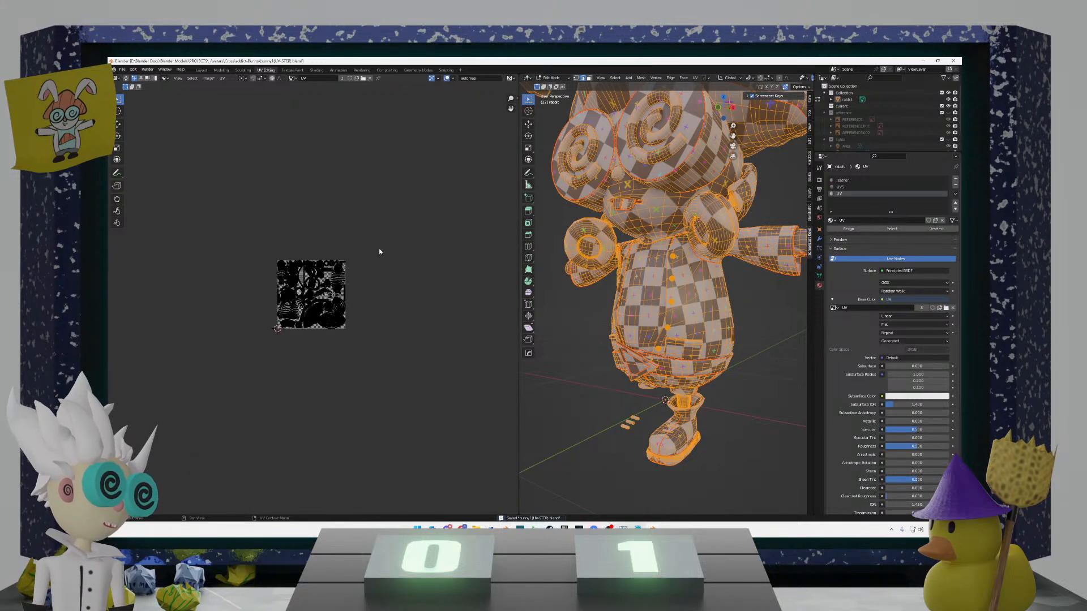
scroll(335, 298, "up", 5)
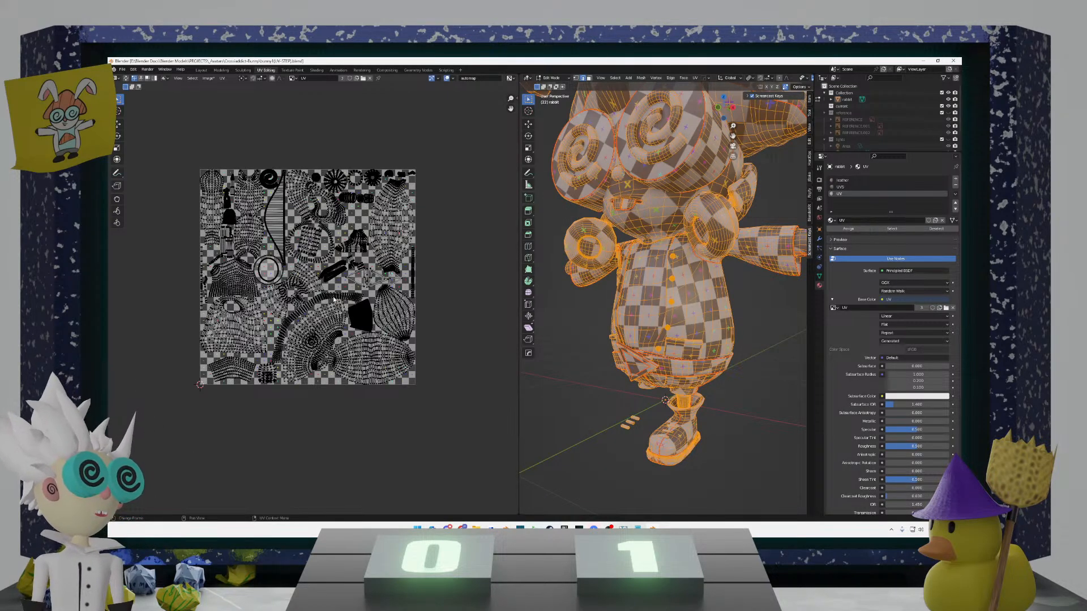
scroll(366, 313, "up", 4)
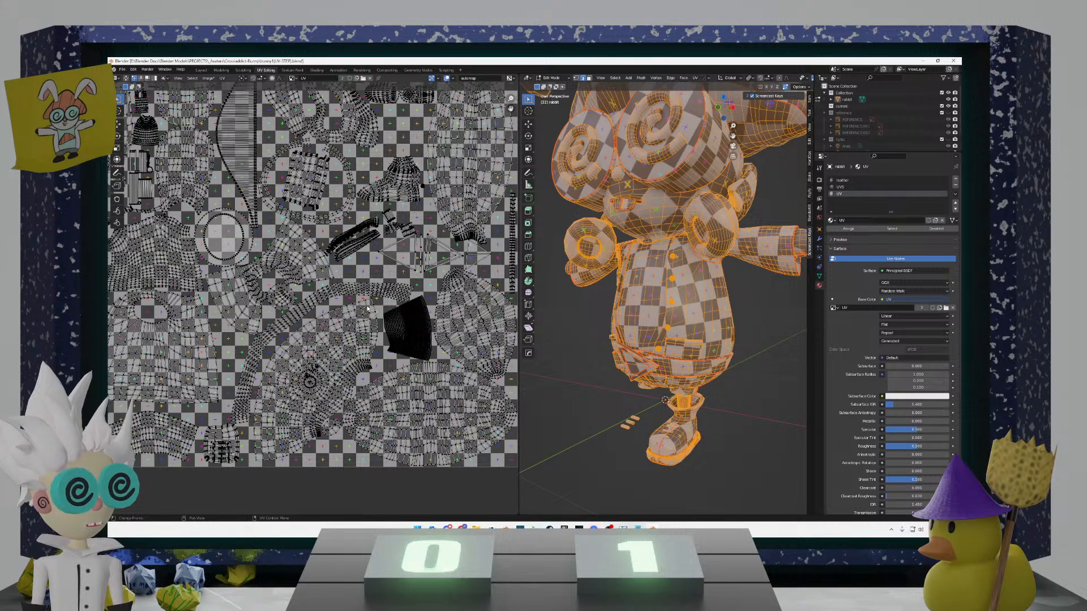
scroll(367, 307, "down", 3)
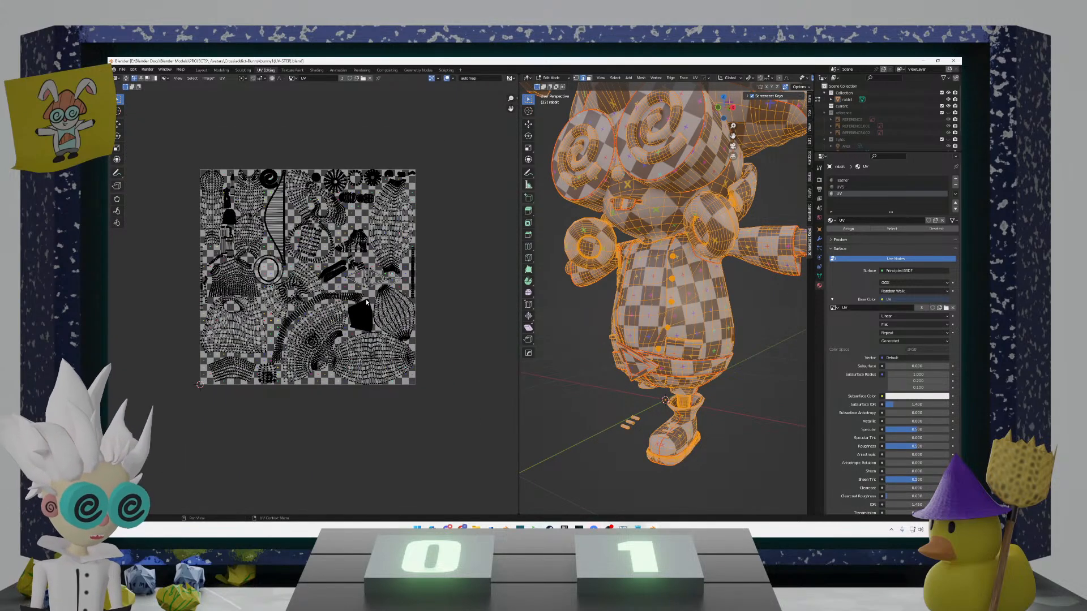
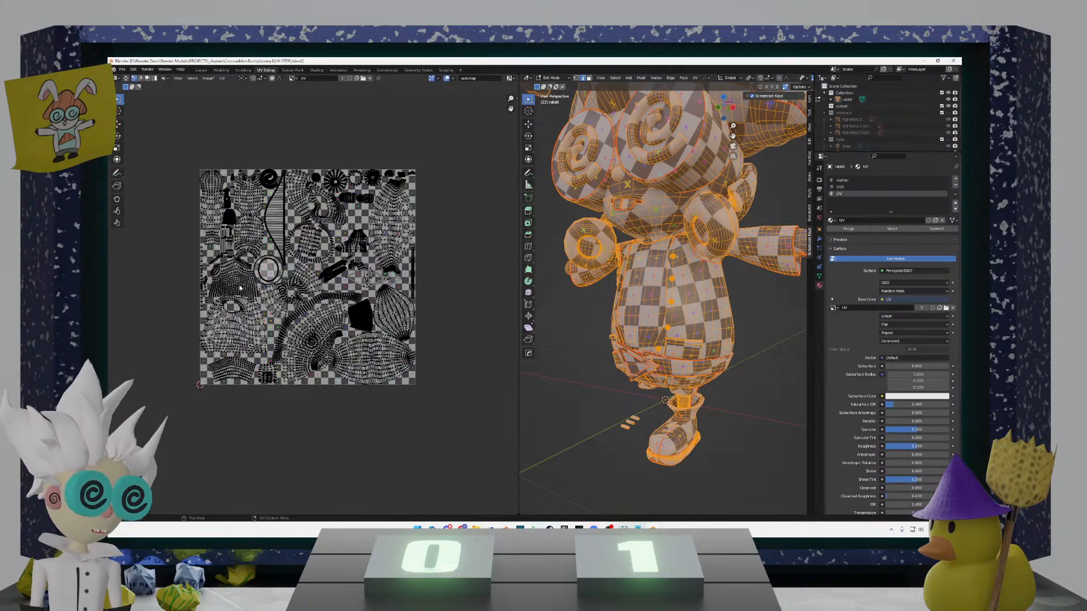
Step: Try to rotate the trapezoid-shaped island and shift it against the UV square's edge above the large dress-shaped island
scroll(239, 288, "up", 3)
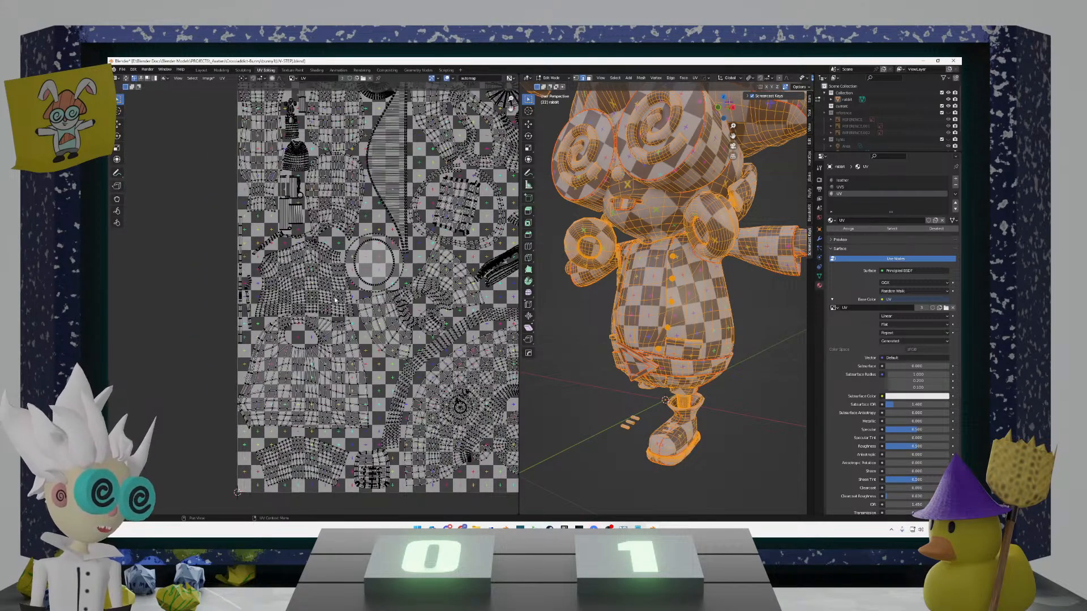
key("l")
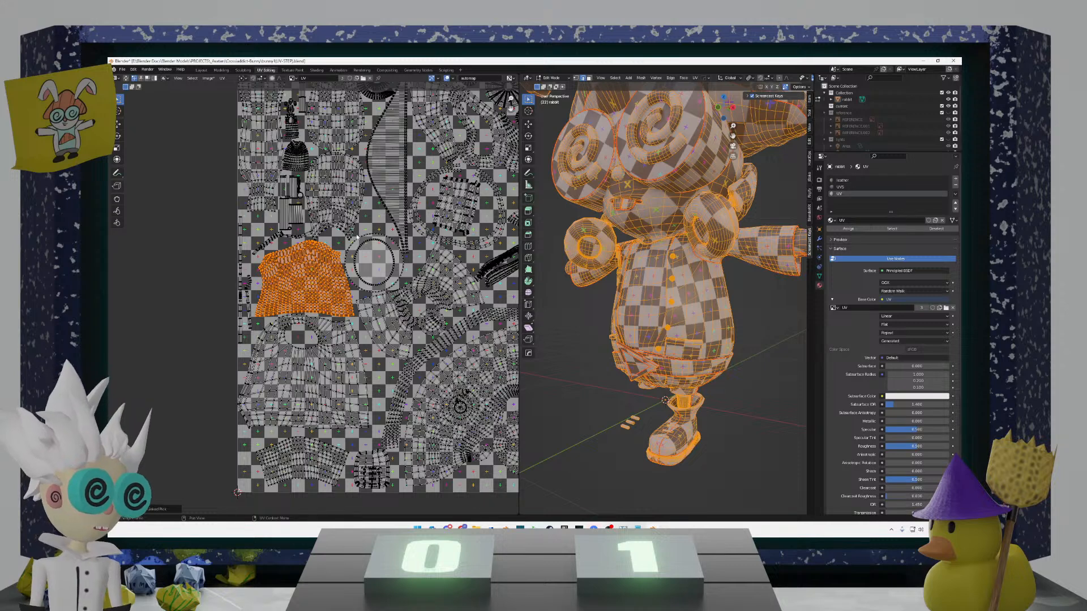
key("r")
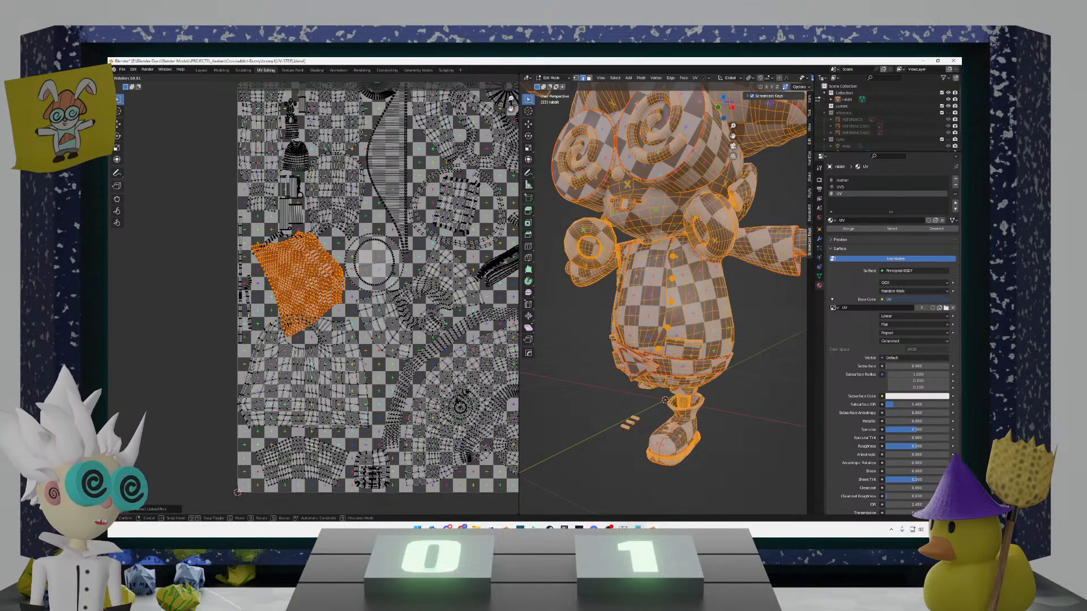
left_click(373, 295)
key("g")
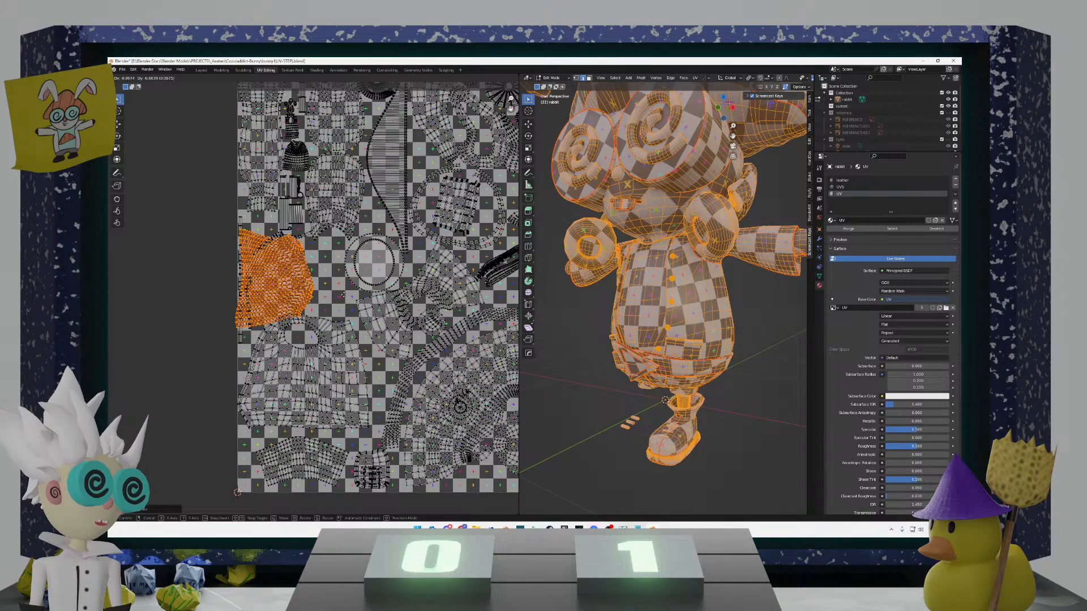
right_click(346, 297)
key("ctrl+z")
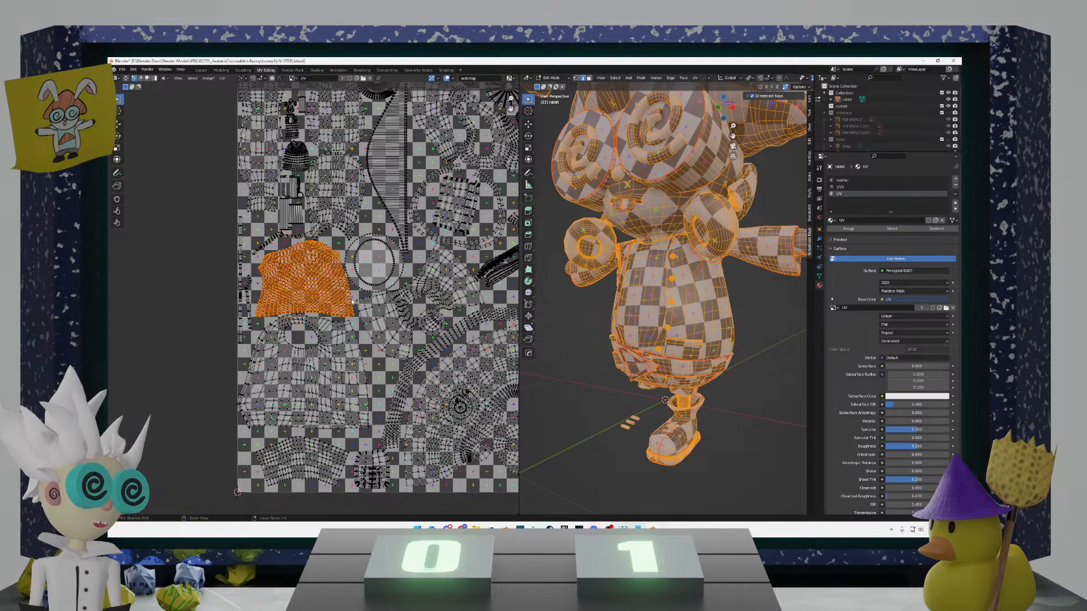
Step: Examine the large dress-shaped island and the circular island by highlighting each one, and check how they sit among their neighbours
key("alt+a")
key("l")
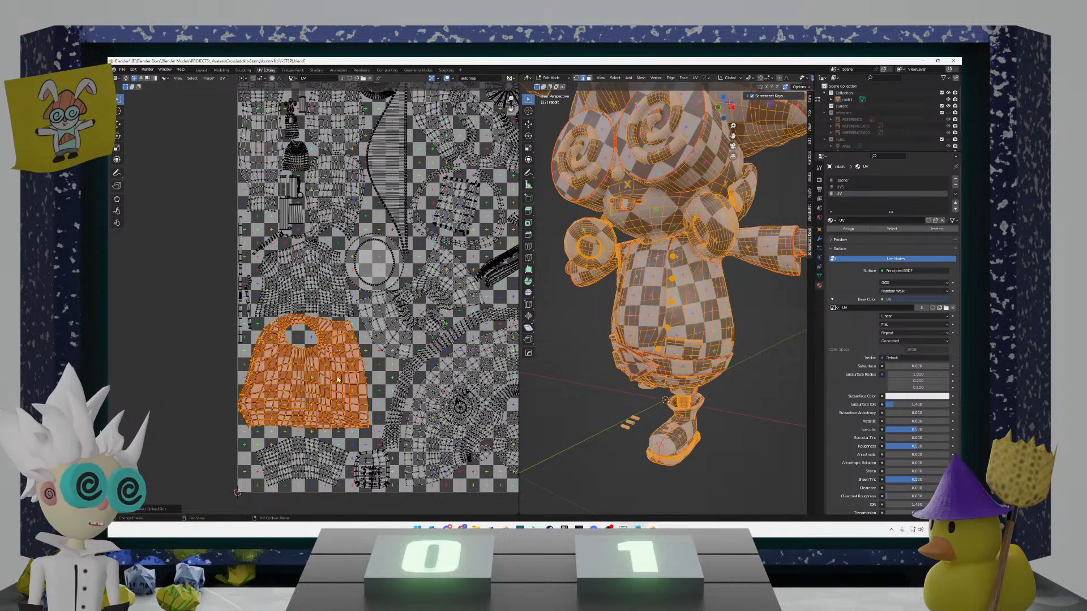
scroll(338, 380, "down", 2)
scroll(362, 323, "up", 3)
middle_click_drag(383, 276, 328, 319)
key("alt+a")
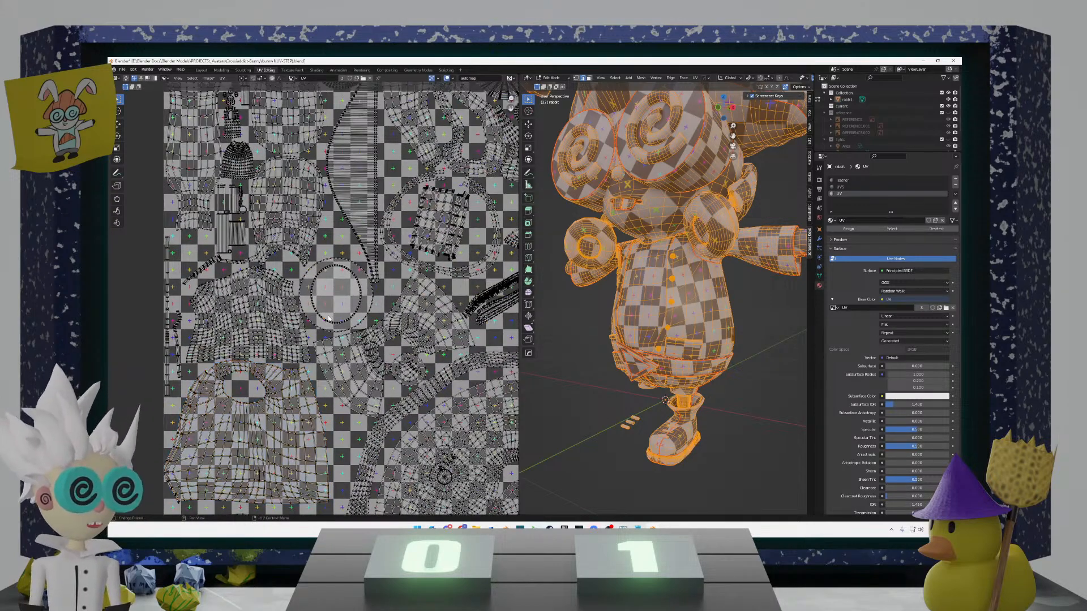
key("l")
key("s")
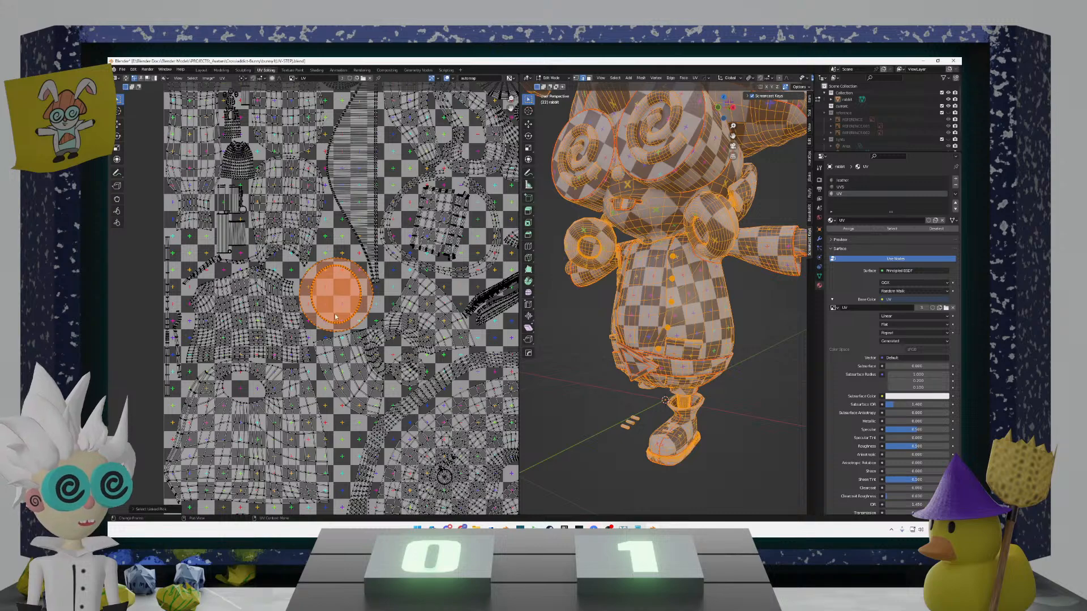
scroll(342, 310, "down", 1)
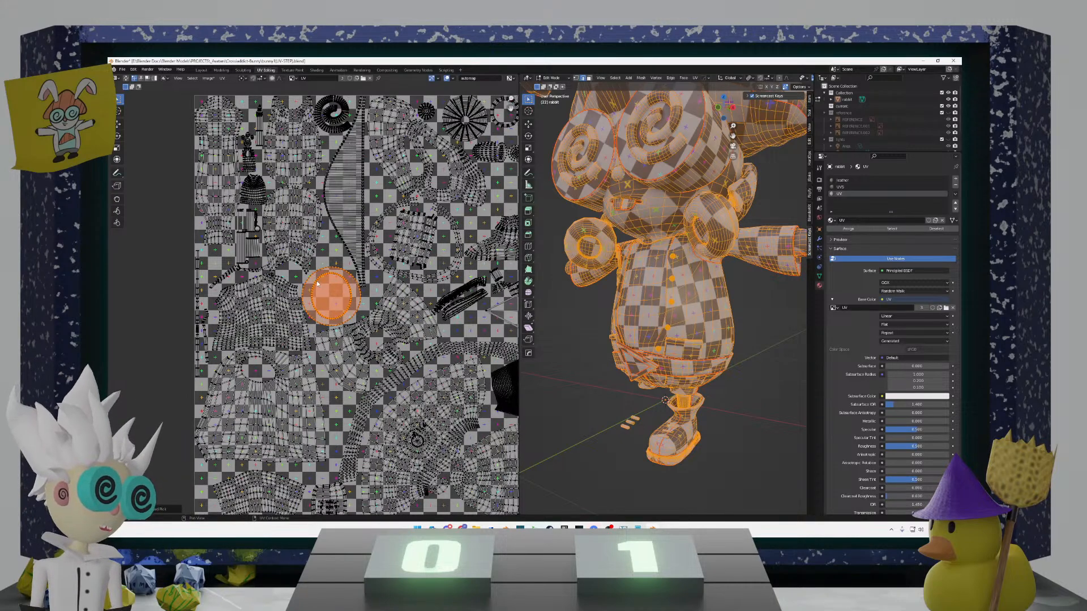
middle_click_drag(318, 283, 313, 323)
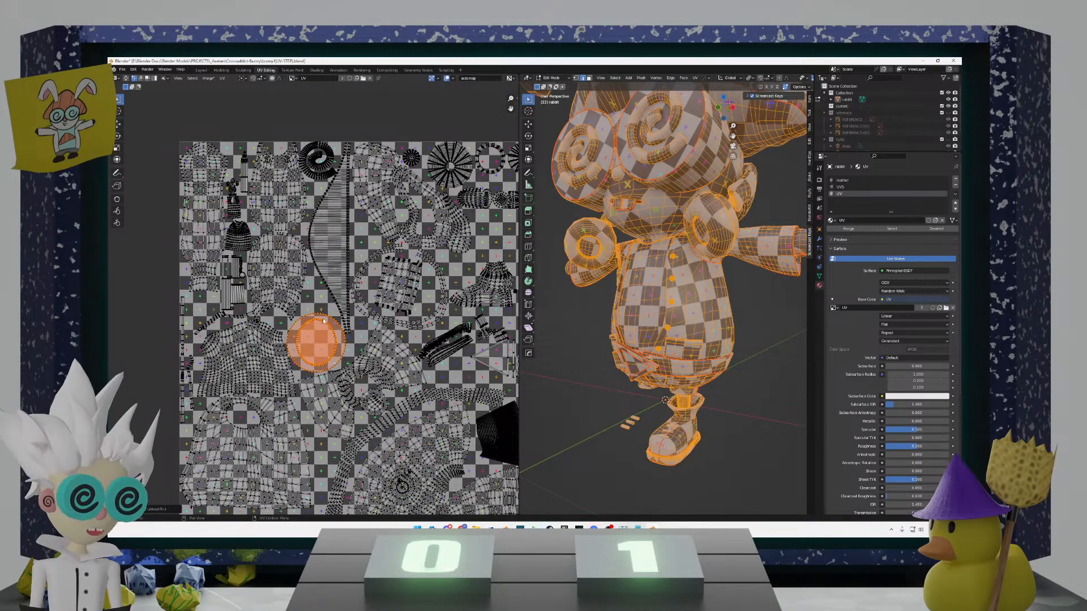
scroll(323, 320, "down", 1)
scroll(319, 324, "down", 1)
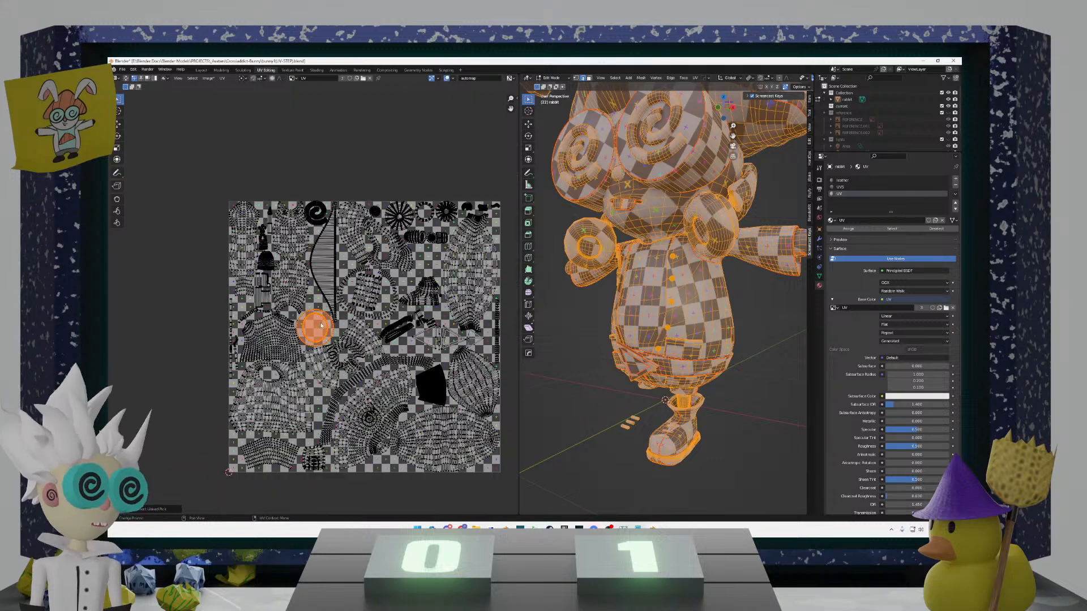
middle_click_drag(440, 380, 372, 370)
left_click(446, 350)
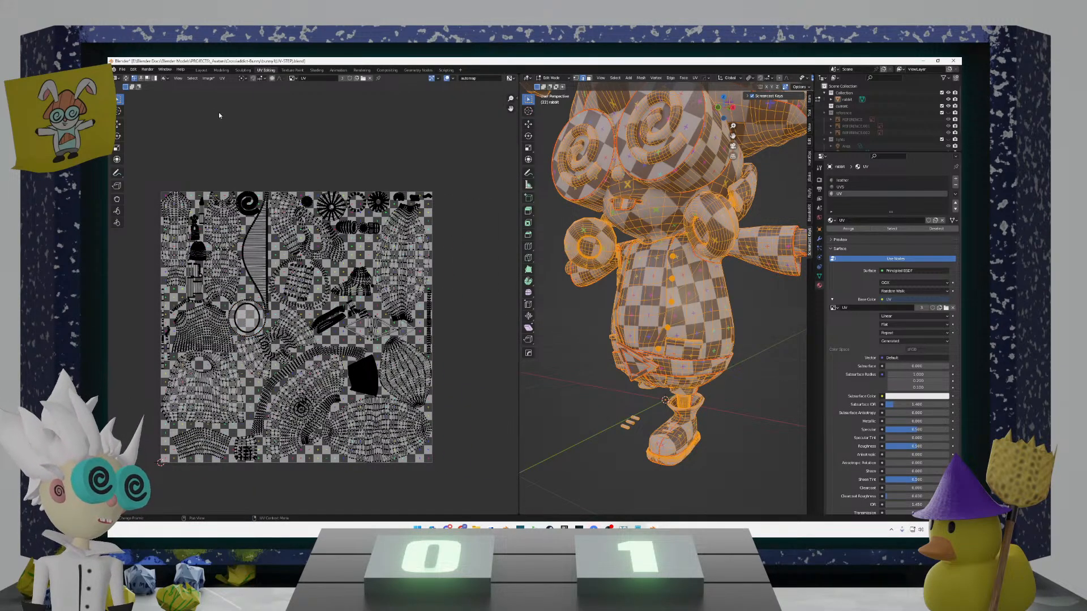
Step: Save the Blender file with the hand-packed UV layout, leaving no islands selected
key("ctrl+s")
left_click(222, 79)
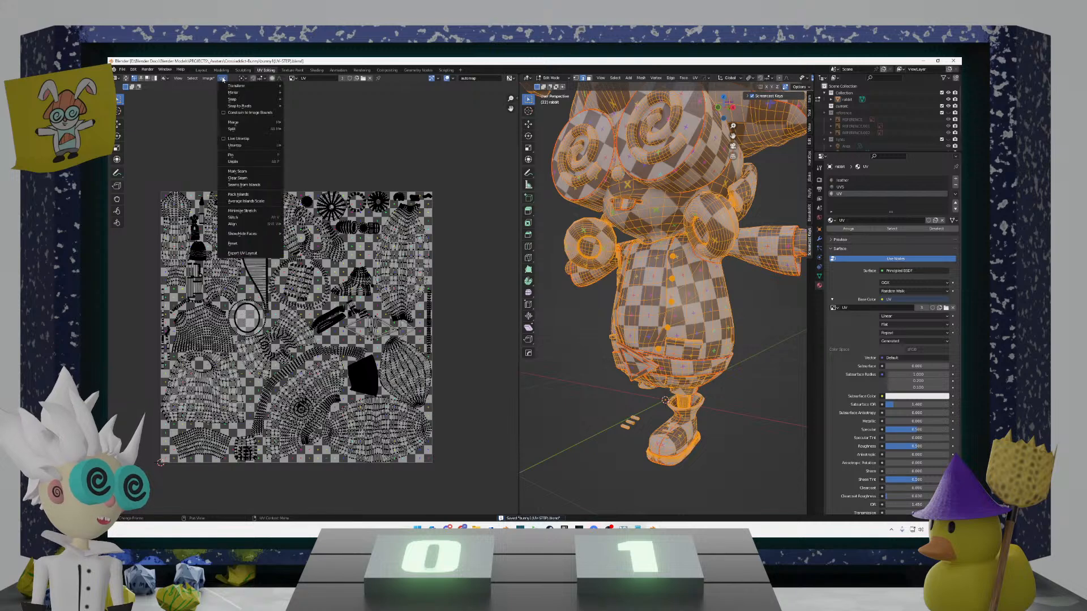
left_click(274, 196)
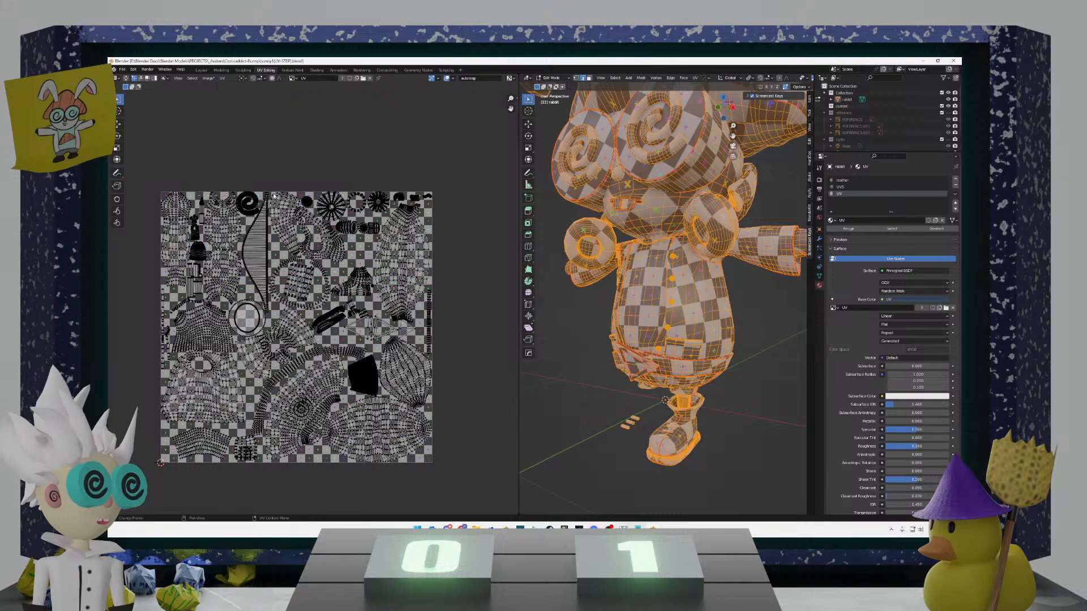
key("a")
left_click(222, 78)
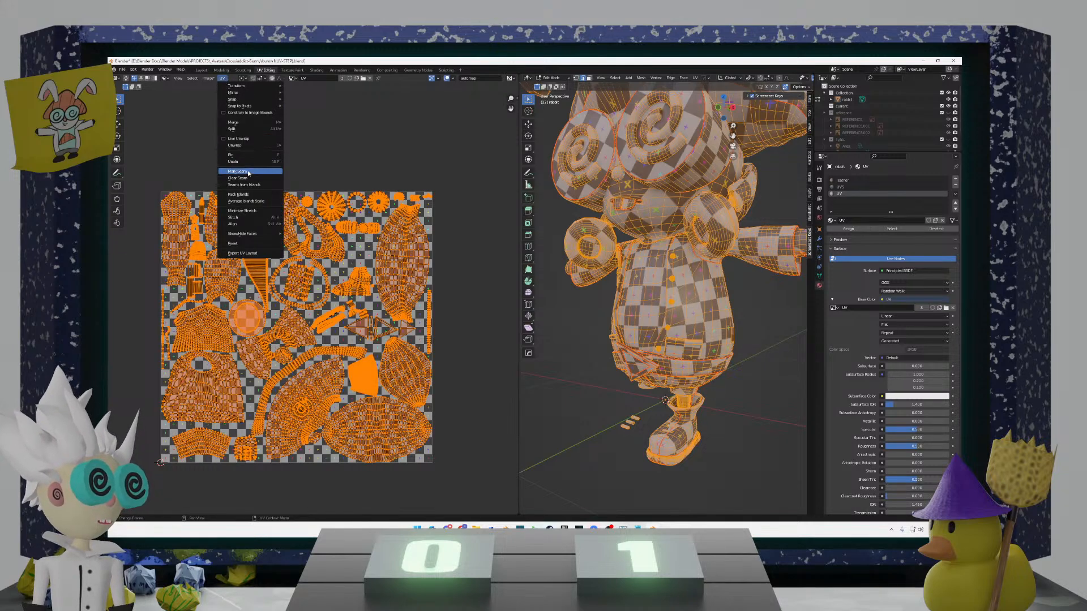
key("alt+a")
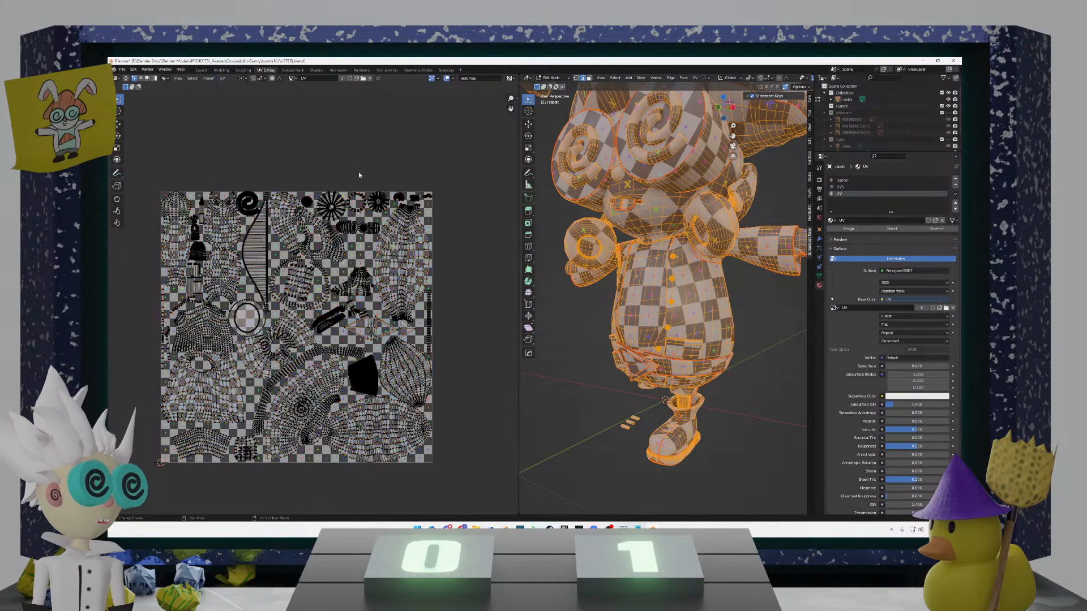
key("ctrl+s")
Step: Run Pack Islands on all UV islands and clear the selection
left_click(222, 78)
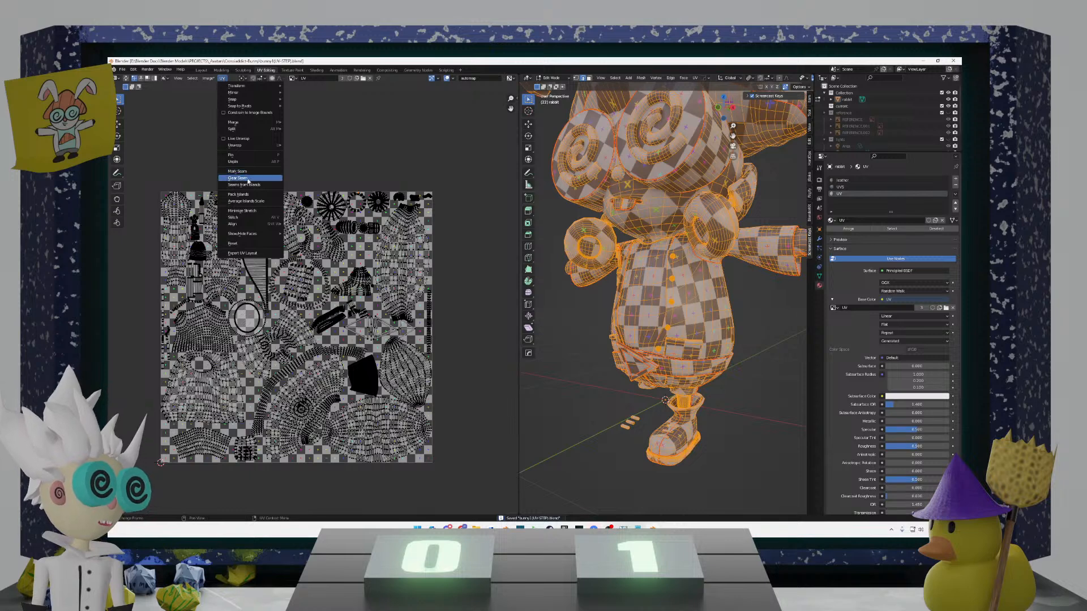
left_click(237, 194)
key("a")
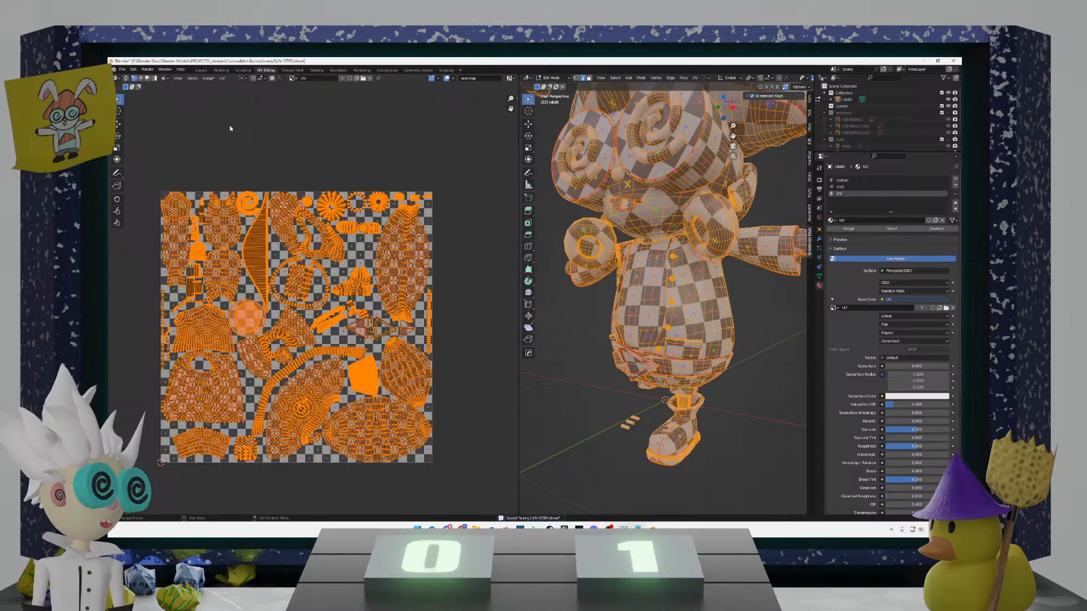
left_click(222, 78)
left_click(245, 195)
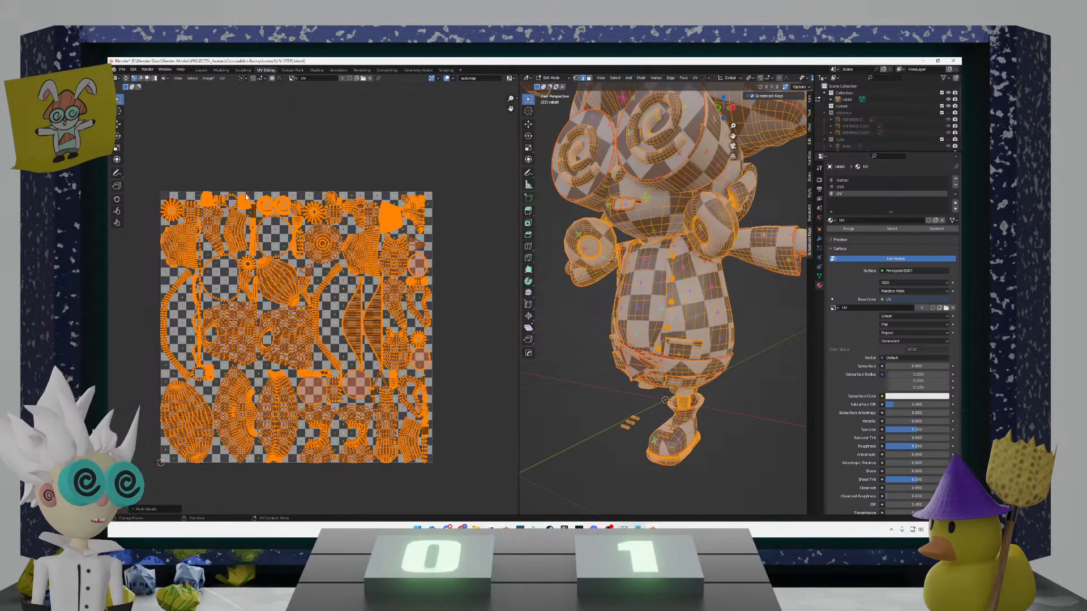
key("alt+a")
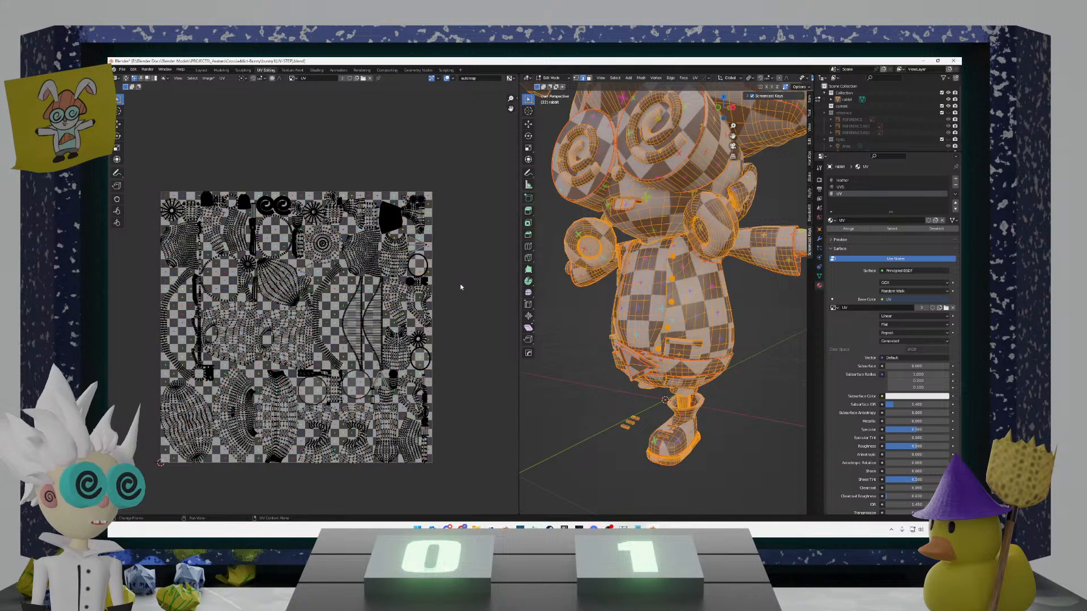
Step: Examine the automatically packed layout, highlighting the paired crescent, curved band and ring islands to see the space their duplicates take
key("a")
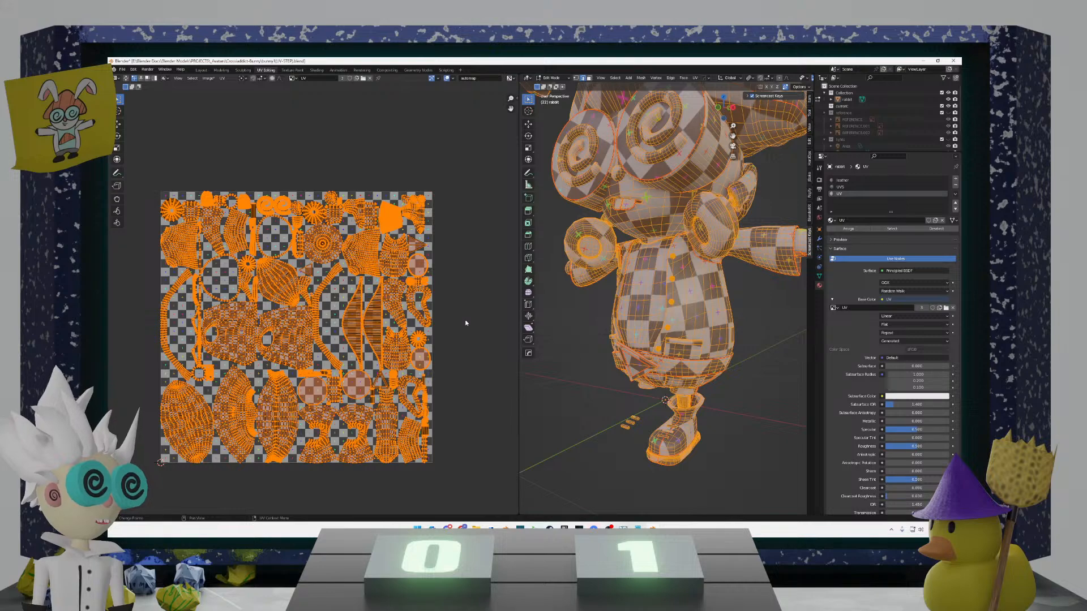
key("alt+a")
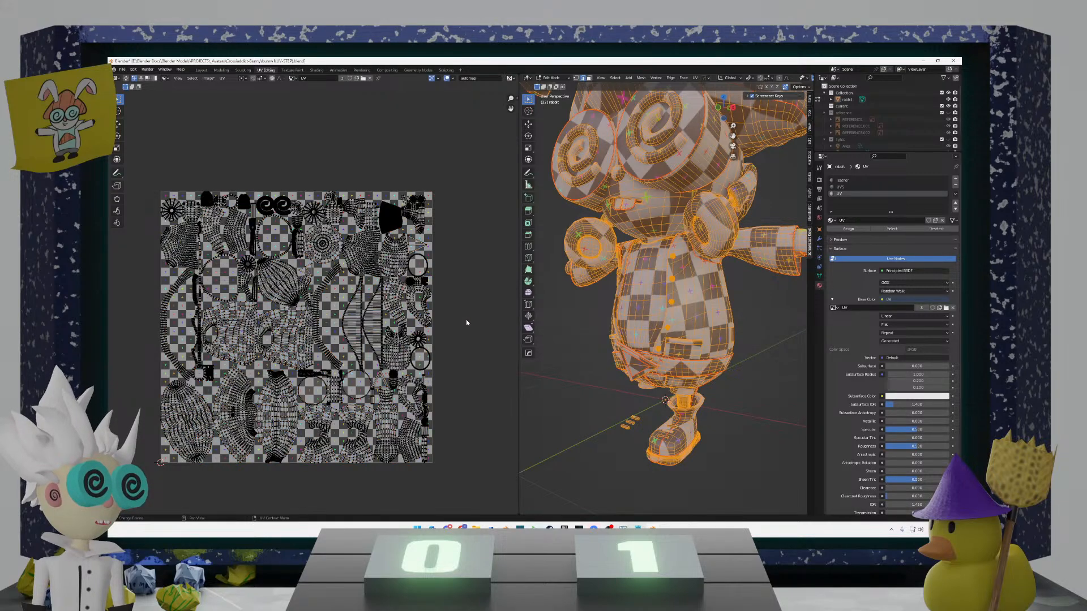
key("a")
middle_click_drag(438, 327, 423, 300)
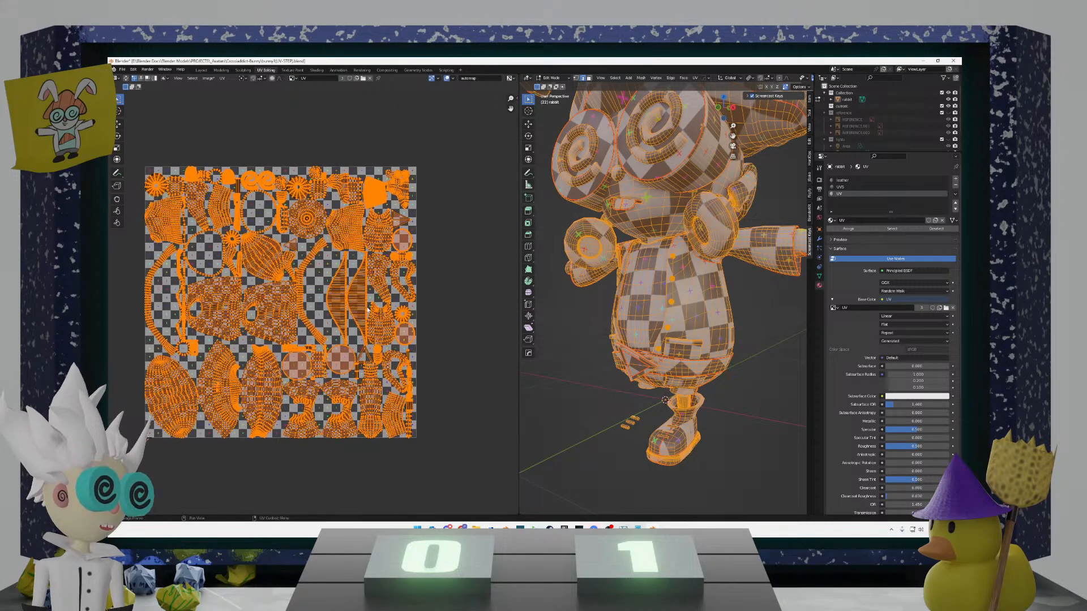
scroll(297, 309, "up", 3)
key("alt+a")
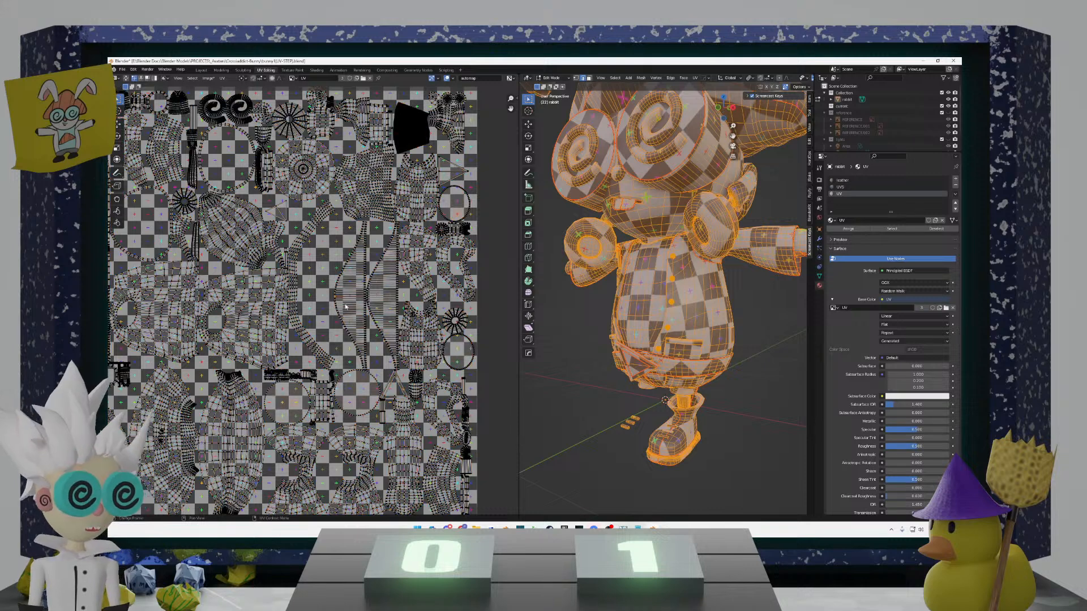
key("l")
key("l")
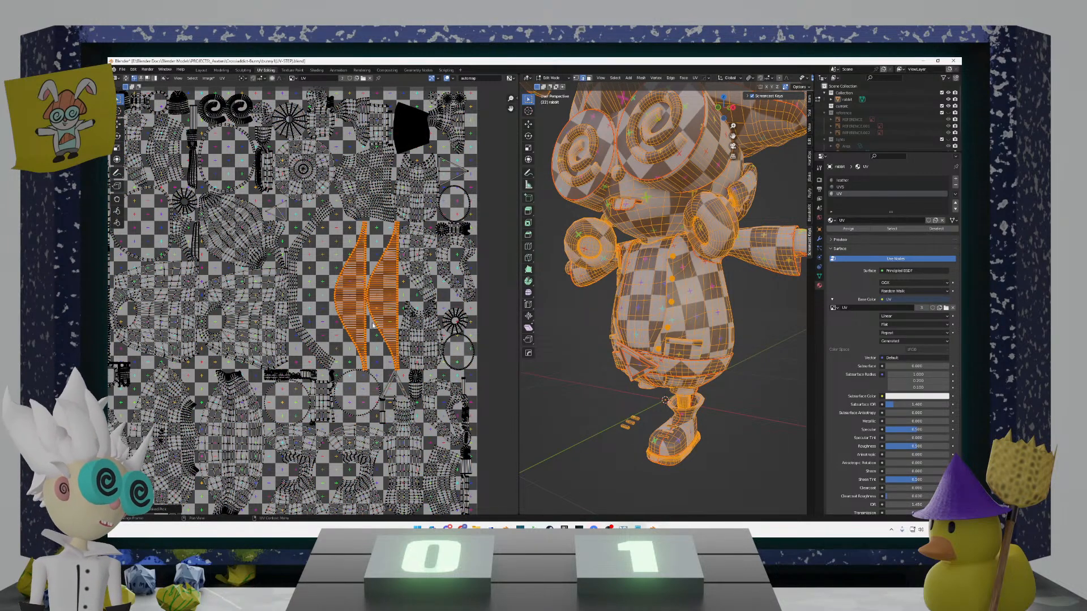
scroll(373, 325, "down", 4)
middle_click_drag(322, 324, 380, 326, "shift")
scroll(381, 326, "up", 1)
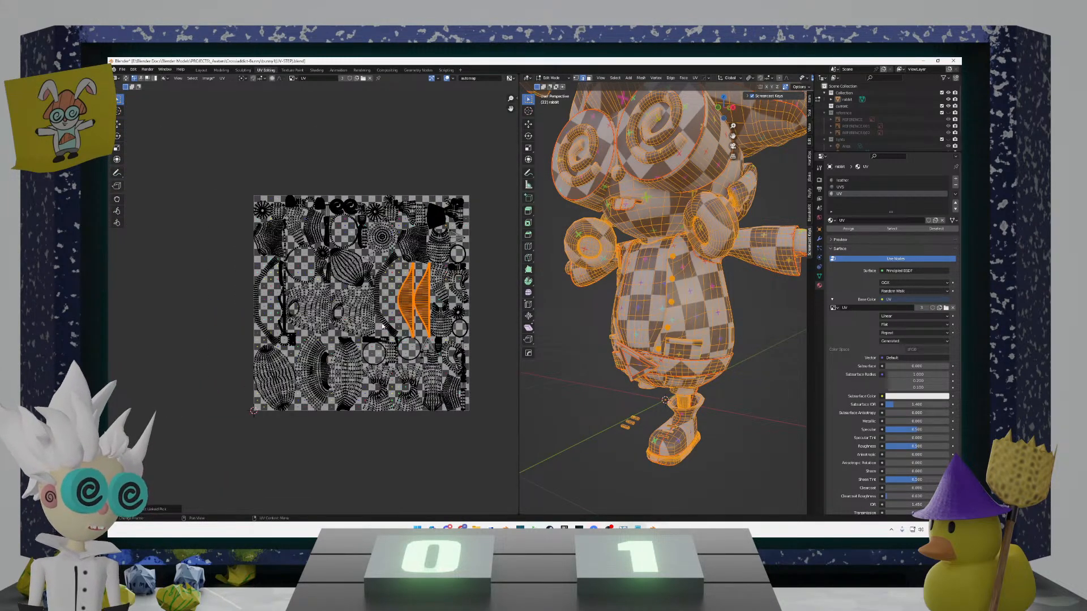
key("l")
key("l")
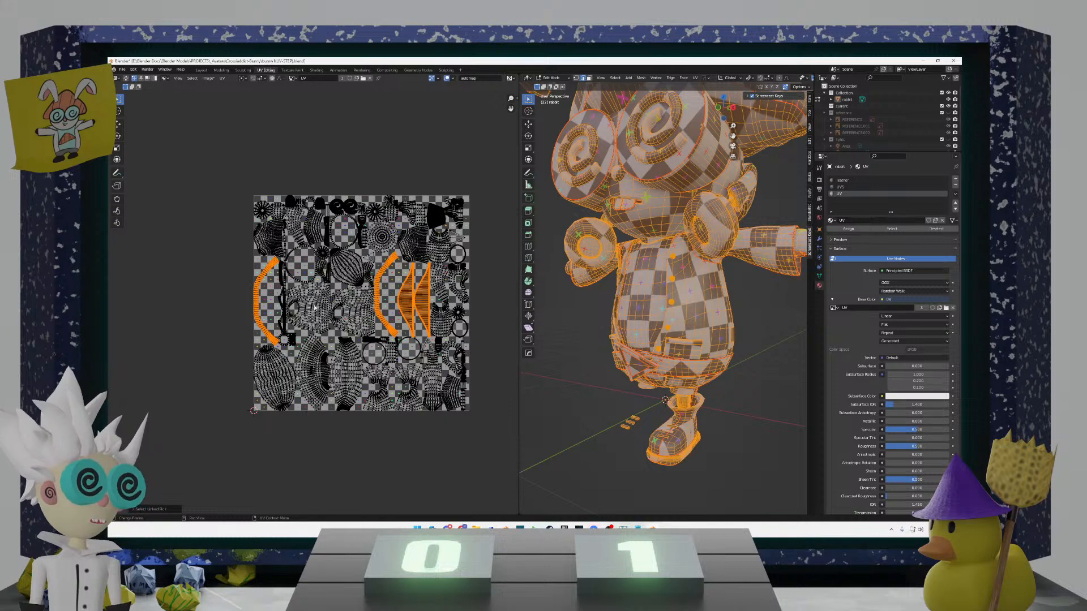
scroll(327, 279, "up", 2)
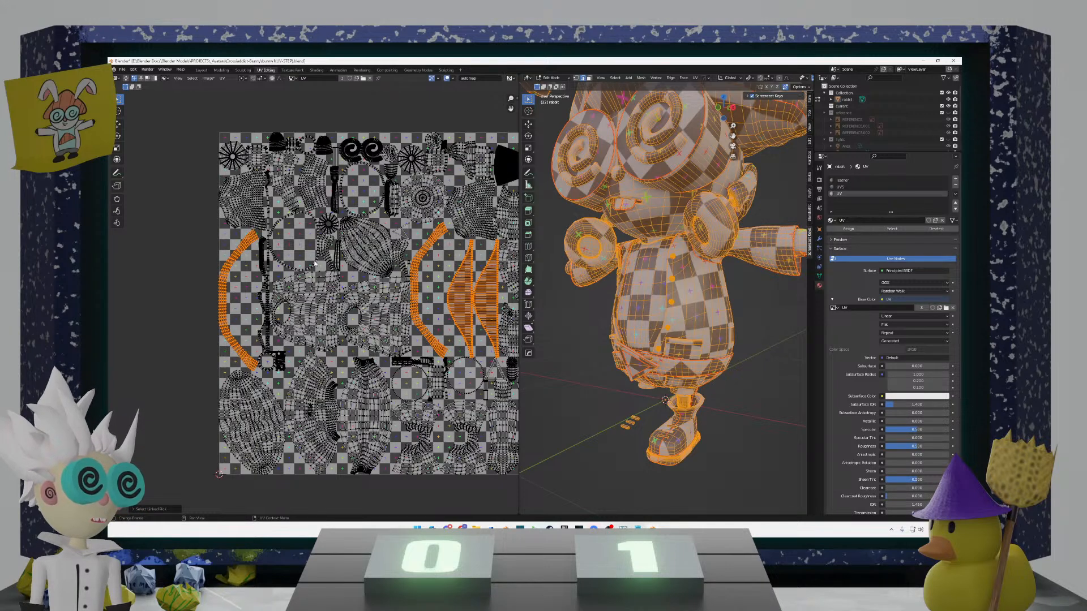
key("l")
key("l")
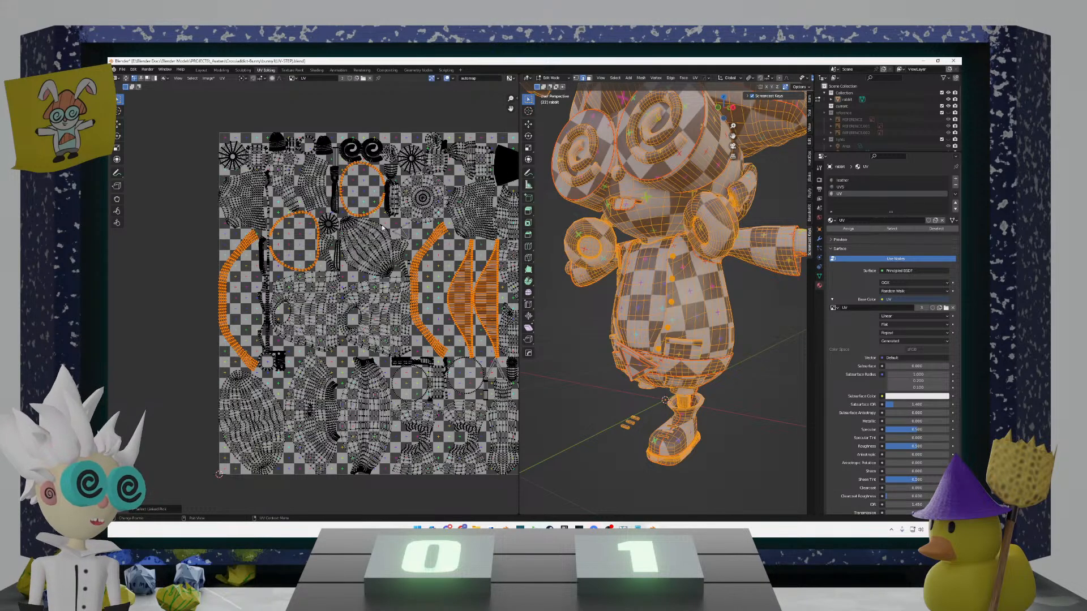
scroll(412, 258, "down", 1)
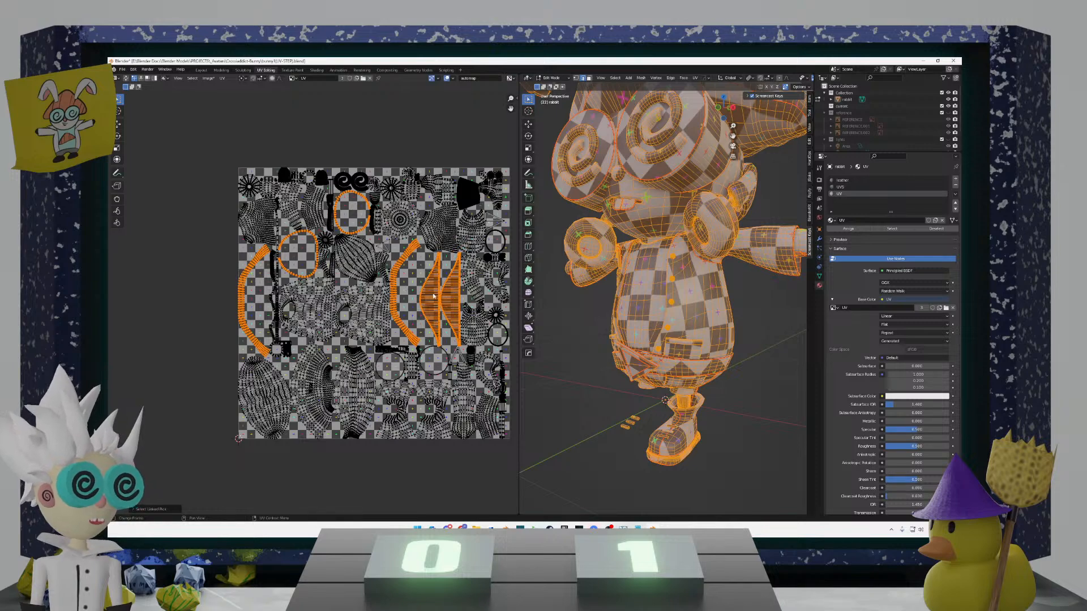
scroll(433, 295, "down", 2)
Step: Undo back to the hand-packed layout to compare it, redo the automatic packing, and clear the selection
key("ctrl+z")
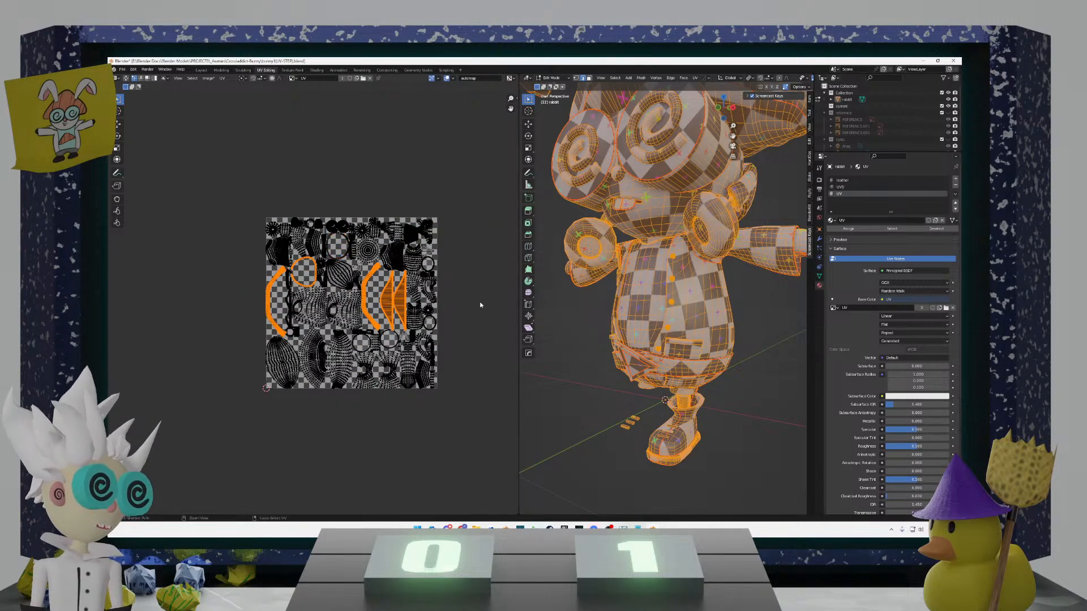
scroll(453, 317, "up", 4)
middle_click_drag(389, 335, 336, 299)
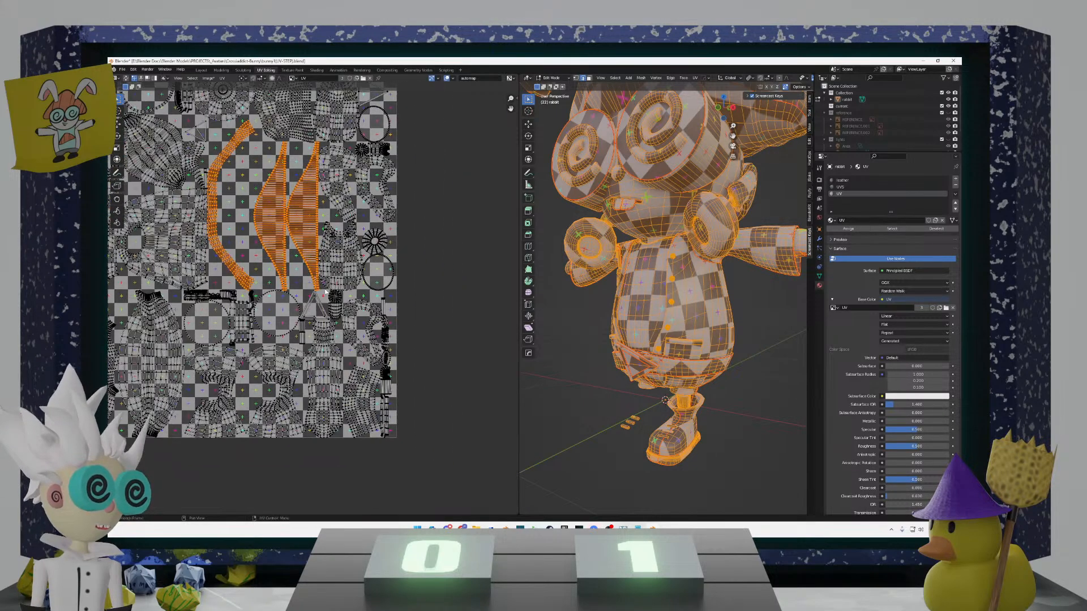
scroll(334, 300, "down", 3)
key("ctrl+z")
key("ctrl+z")
key("ctrl+z")
key("ctrl+z")
key("ctrl+z")
key("ctrl+z")
key("ctrl+z")
key("ctrl+z")
key("ctrl+z")
key("ctrl+z")
key("ctrl+z")
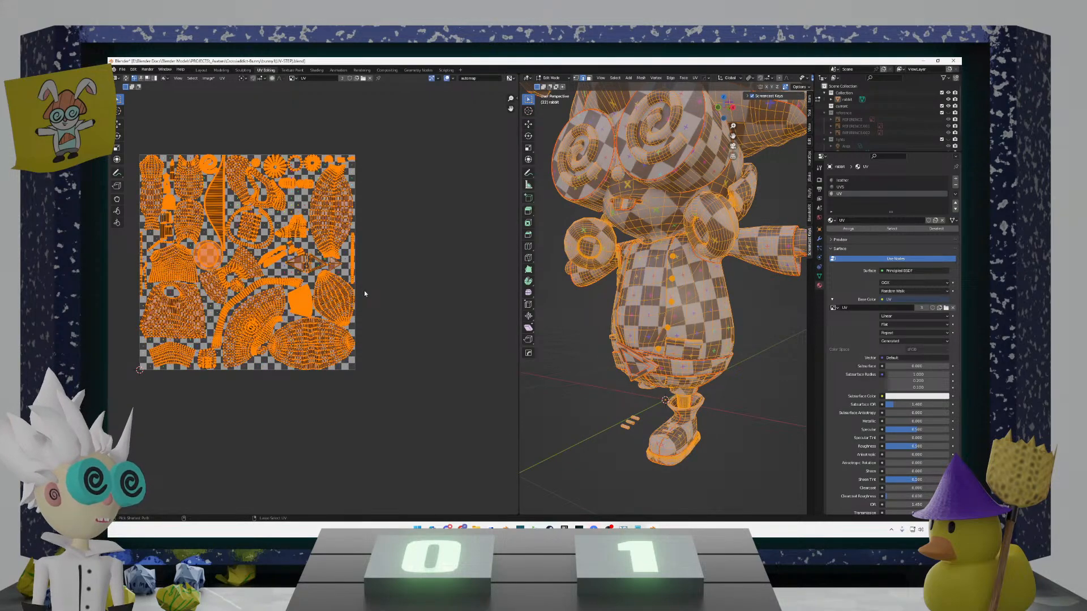
key("ctrl+shift+z")
key("ctrl+z")
key("ctrl+shift+z")
middle_click_drag(283, 292, 360, 292)
scroll(359, 291, "up", 2)
key("alt+a")
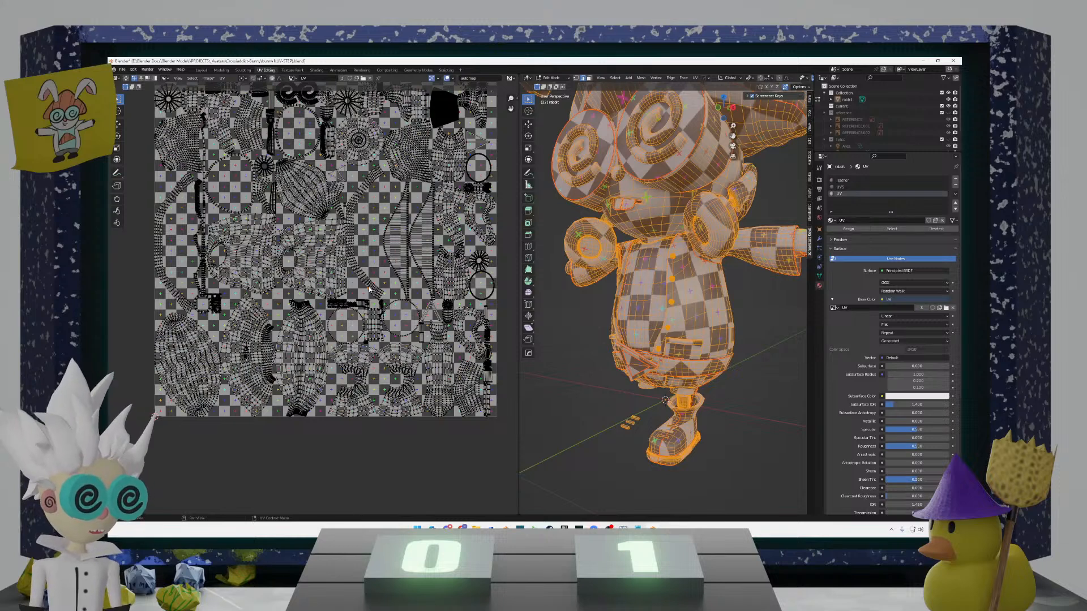
Step: Highlight the two curved band islands in the automatic layout, and undo back to the hand-packed layout
key("l")
key("l")
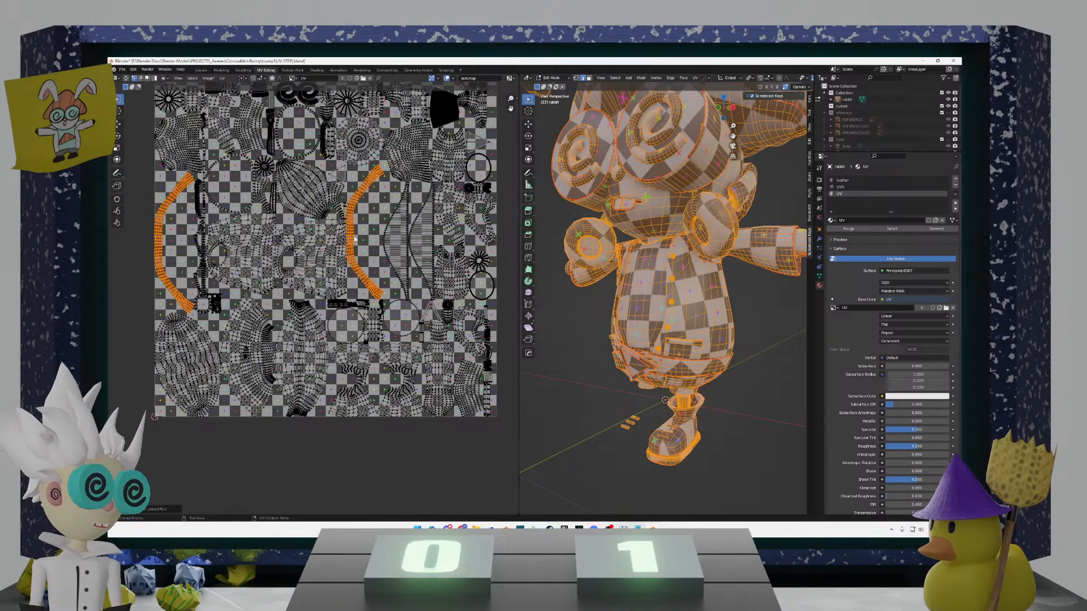
key("ctrl+z")
key("ctrl+z")
key("ctrl+z")
key("ctrl+z")
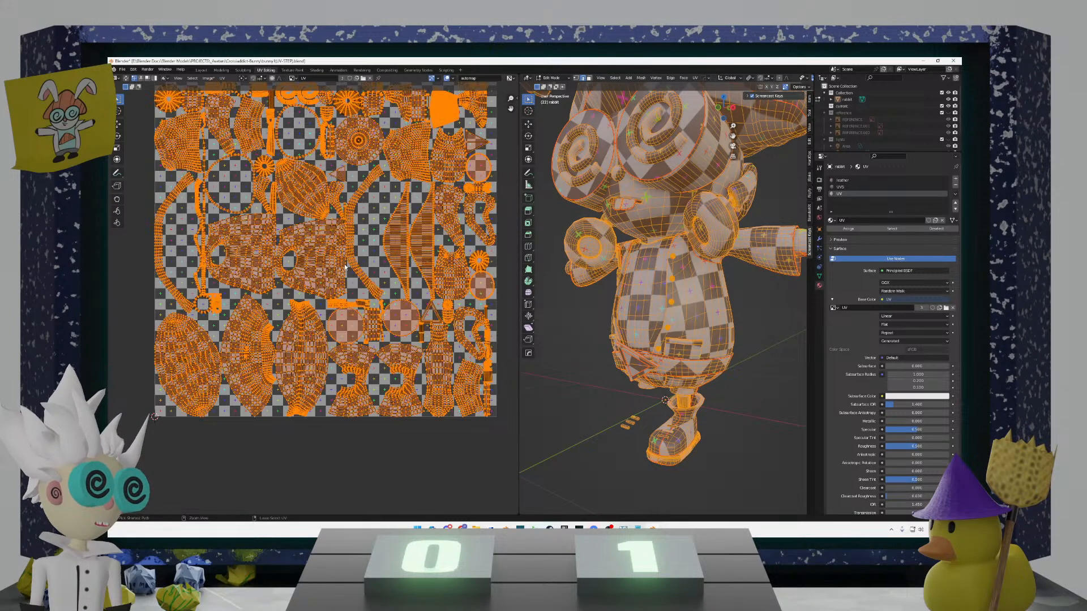
key("ctrl+z")
Step: Pull the two stacked curved band islands out of the UV square one at a time, and undo the moves
key("l")
scroll(338, 288, "down", 2)
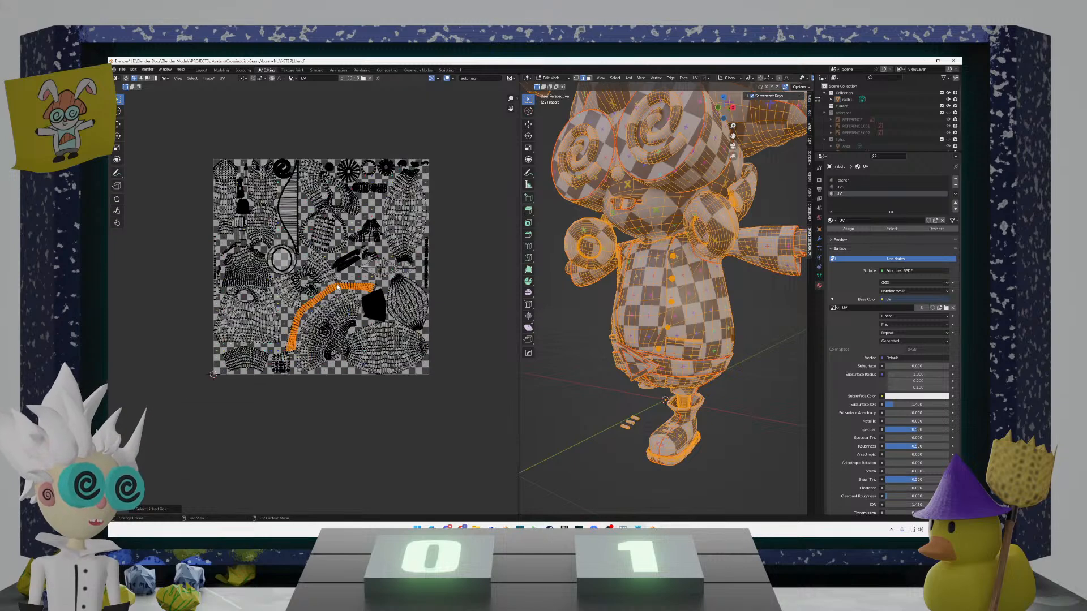
key("l")
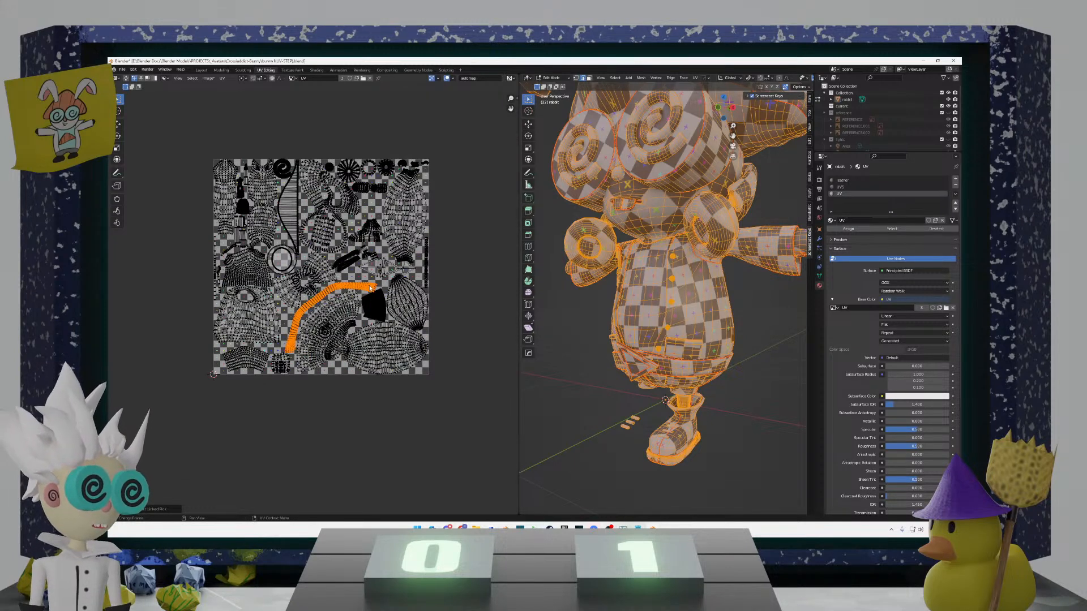
left_click_drag(370, 288, 490, 396)
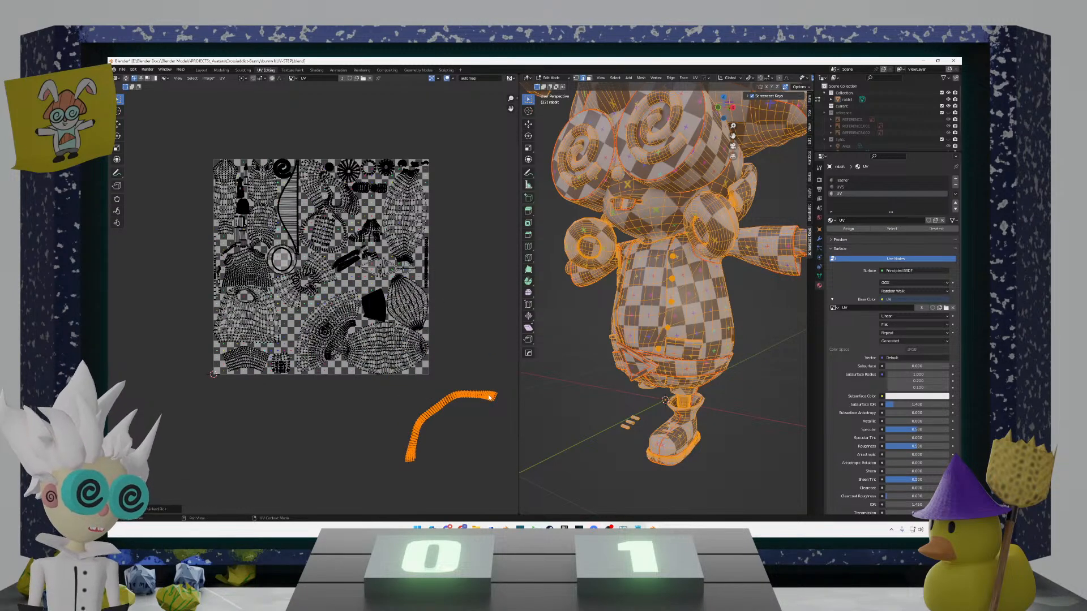
key("alt+a")
key("l")
key("g")
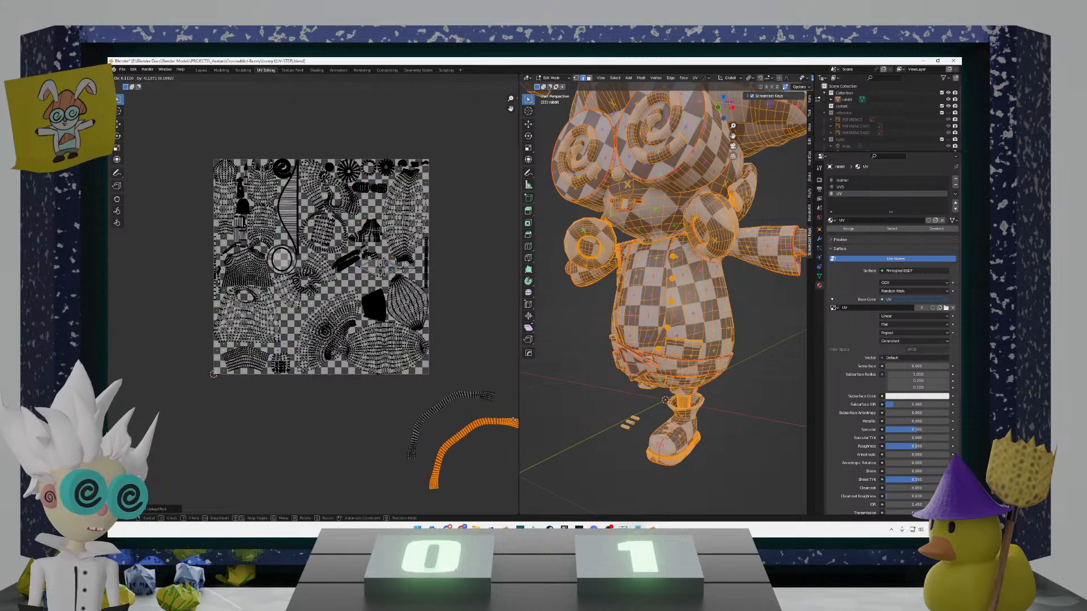
right_click(476, 333)
key("ctrl+z")
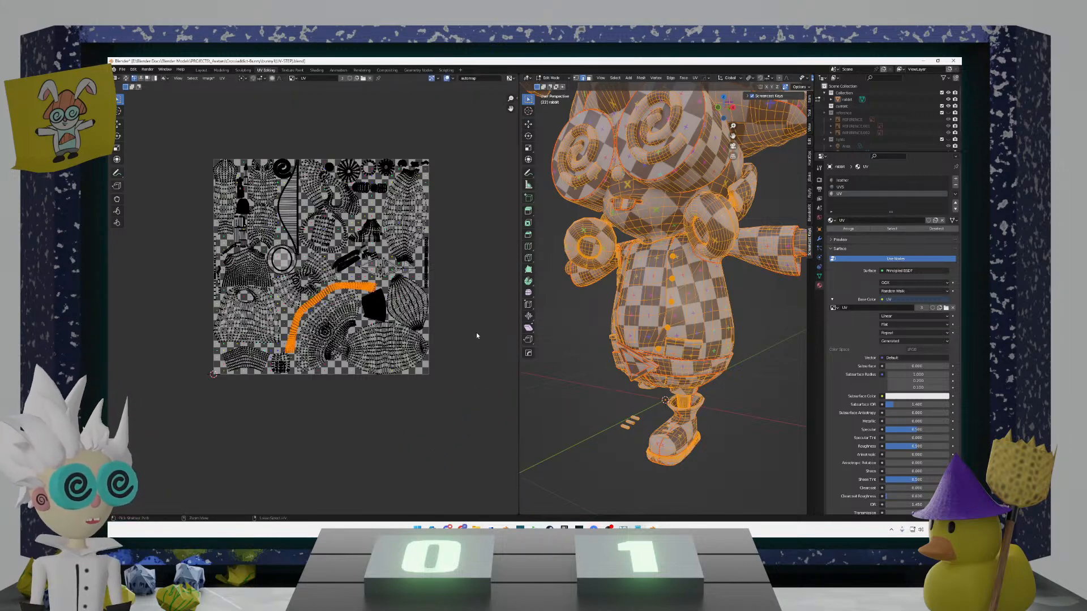
key("ctrl+z")
key("ctrl+z")
Step: Run Pack Islands again on all islands of the hand-packed layout and clear the UV selection
key("a")
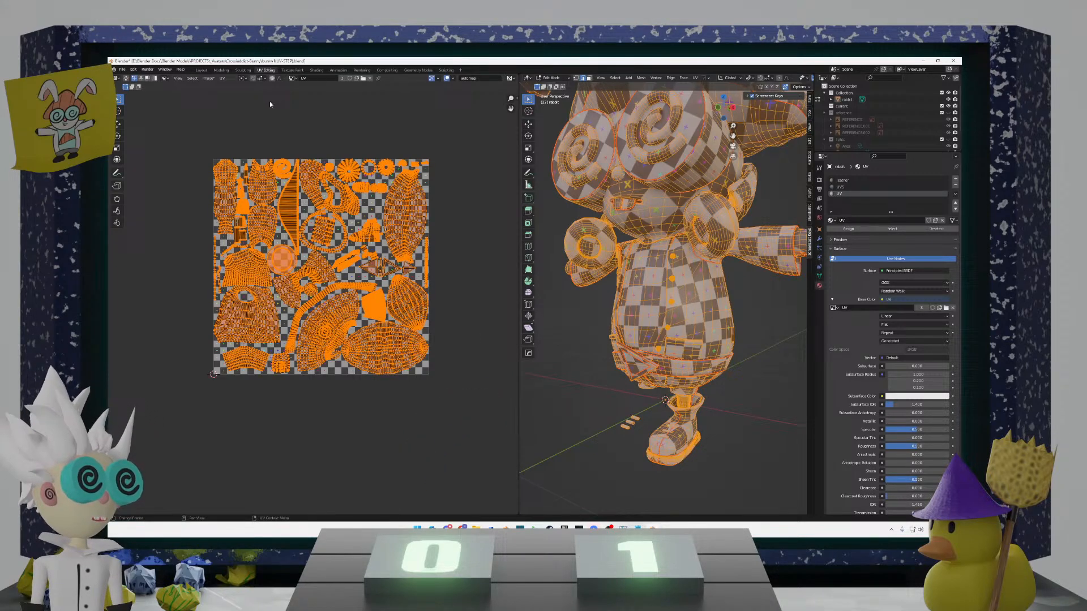
left_click(190, 79)
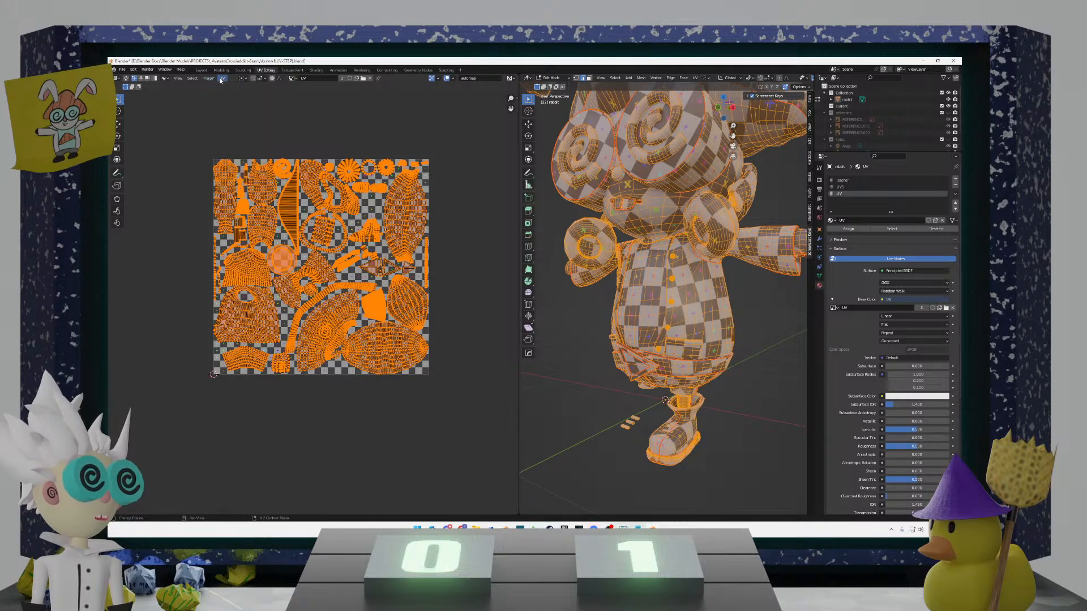
left_click(221, 79)
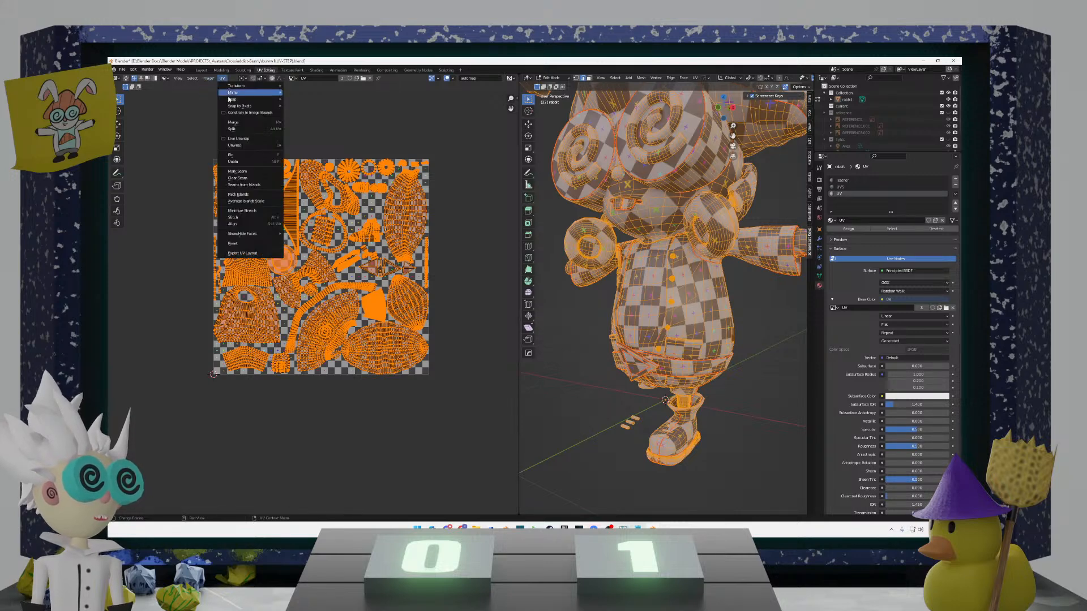
left_click(271, 194)
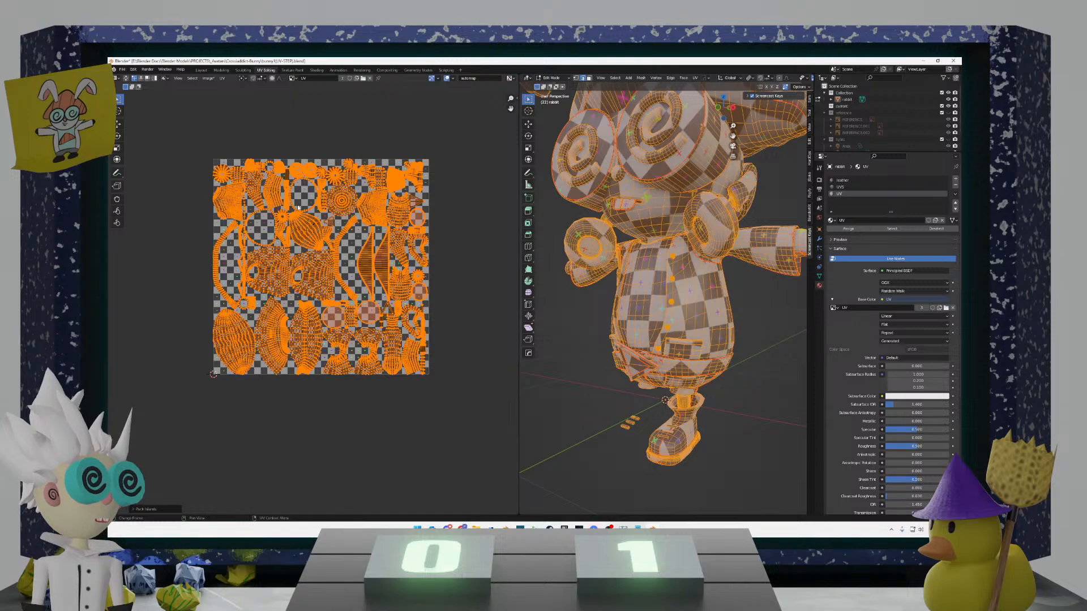
left_click(457, 282)
Step: Examine the checker texture on the back of the body and reveal the hidden mesh parts alongside the automatic layout
mouse_move(537, 289)
middle_mouse_down()
mouse_move(600, 281)
mouse_move(537, 290)
middle_mouse_up()
scroll(597, 341, "up", 5)
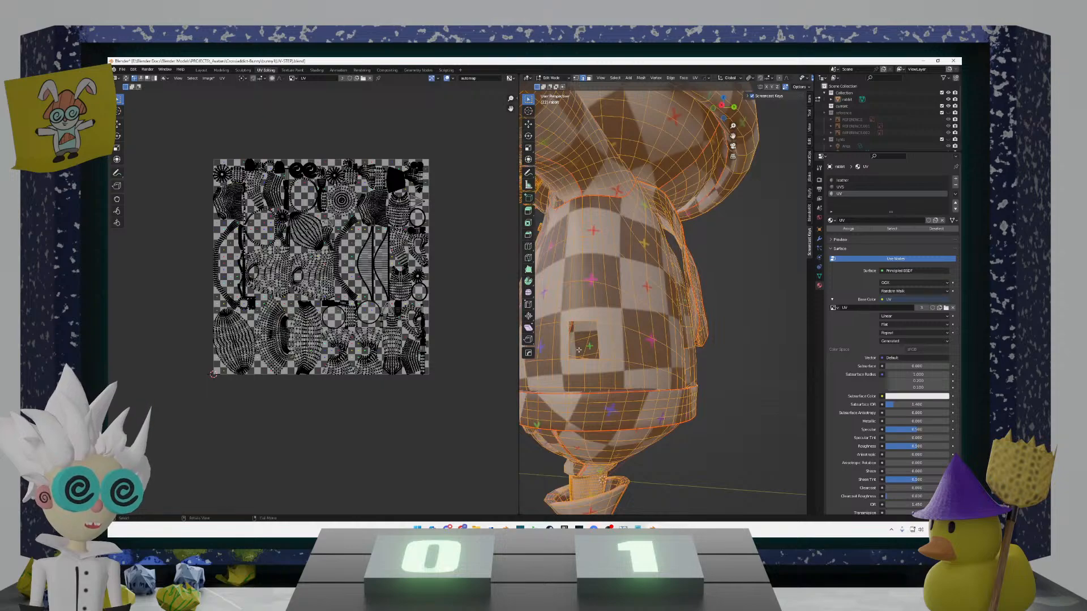
middle_click_drag(598, 341, 624, 350)
scroll(568, 354, "down", 2)
key("alt+h")
scroll(612, 349, "up", 1)
scroll(295, 329, "down", 1)
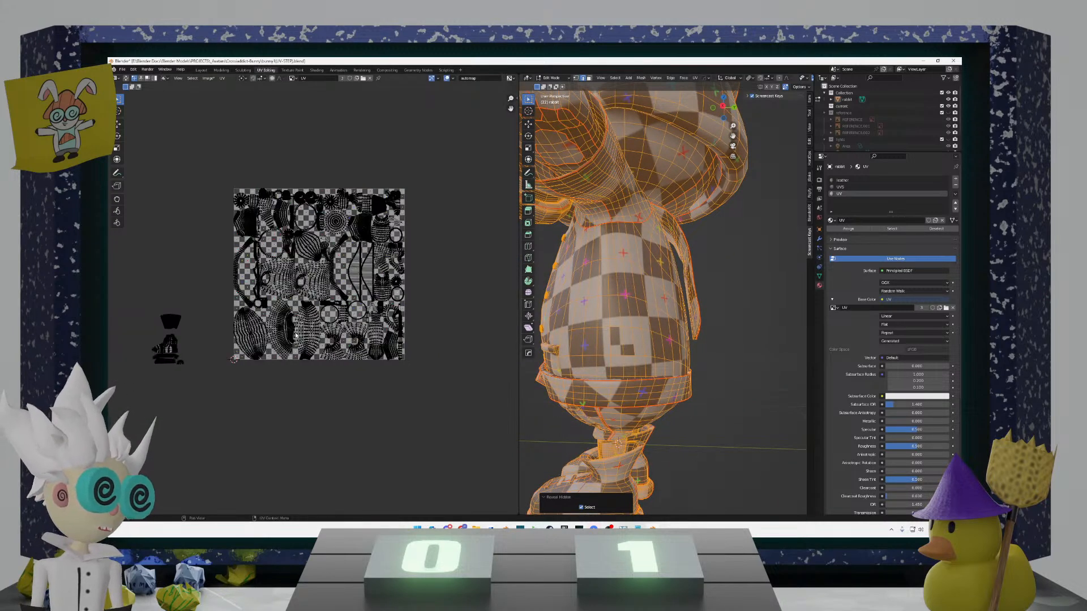
middle_click_drag(295, 330, 392, 320)
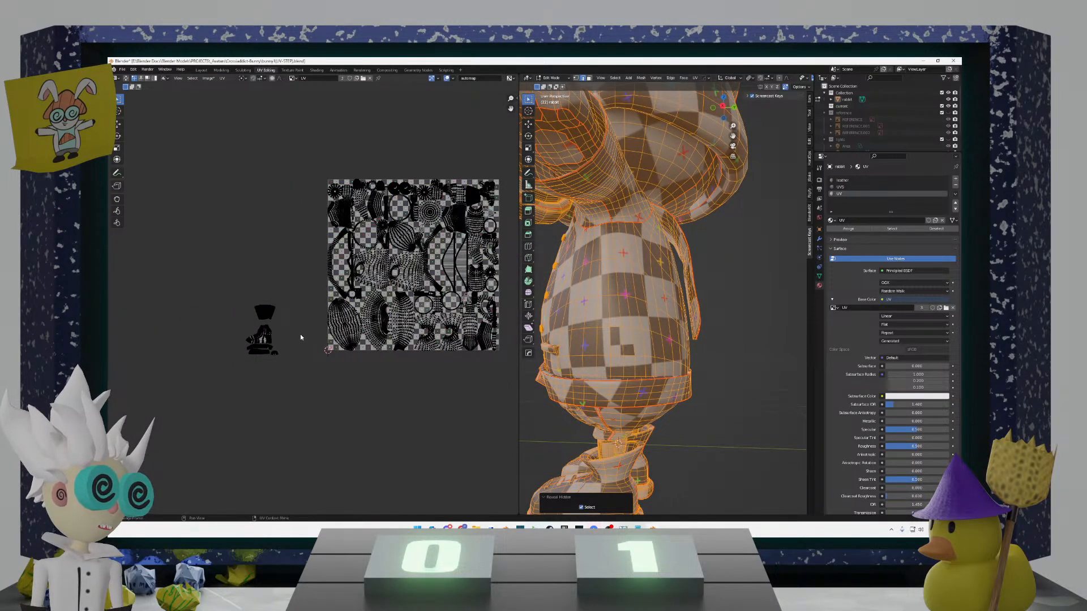
Step: Undo the automatic packing to restore the hand-packed layout, and reveal the hidden mesh parts with their UV islands outside the square
key("ctrl+z")
key("ctrl+z")
key("ctrl+z")
key("ctrl+z")
key("ctrl+z")
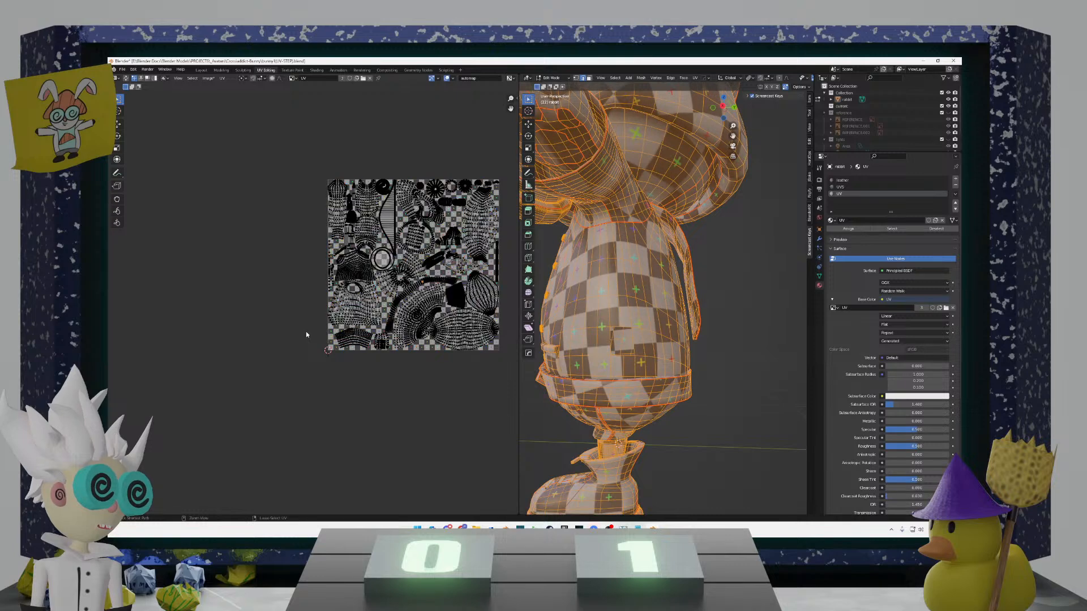
key("ctrl+z")
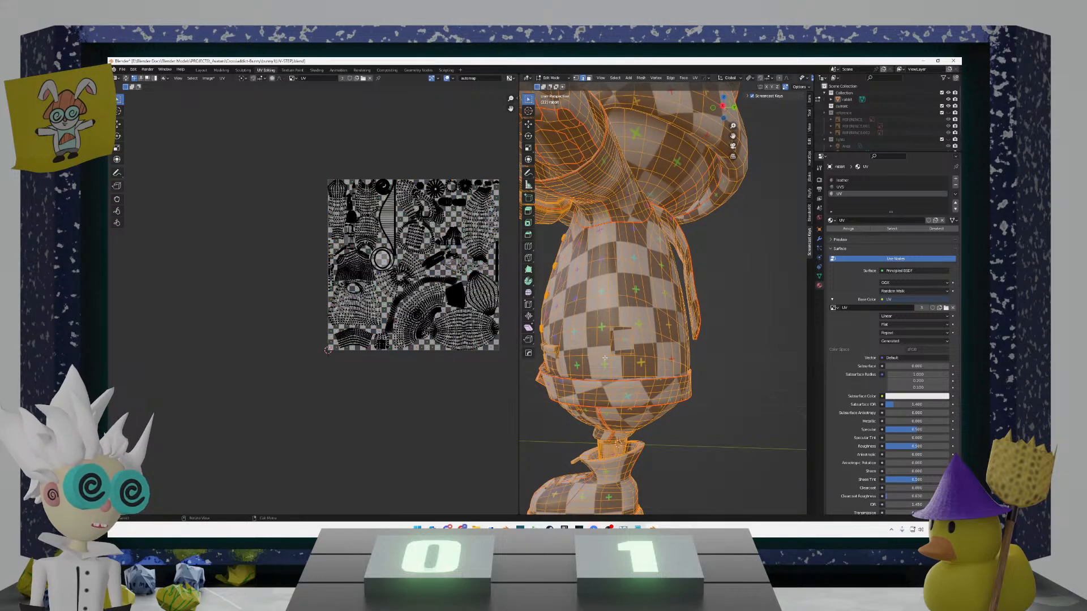
key("alt+h")
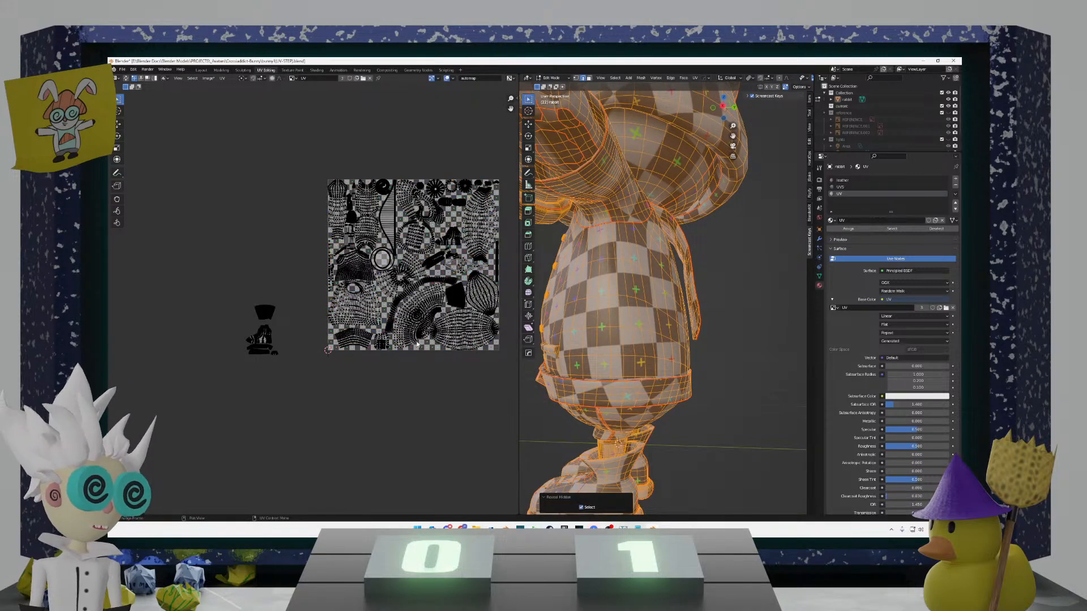
scroll(429, 318, "up", 1)
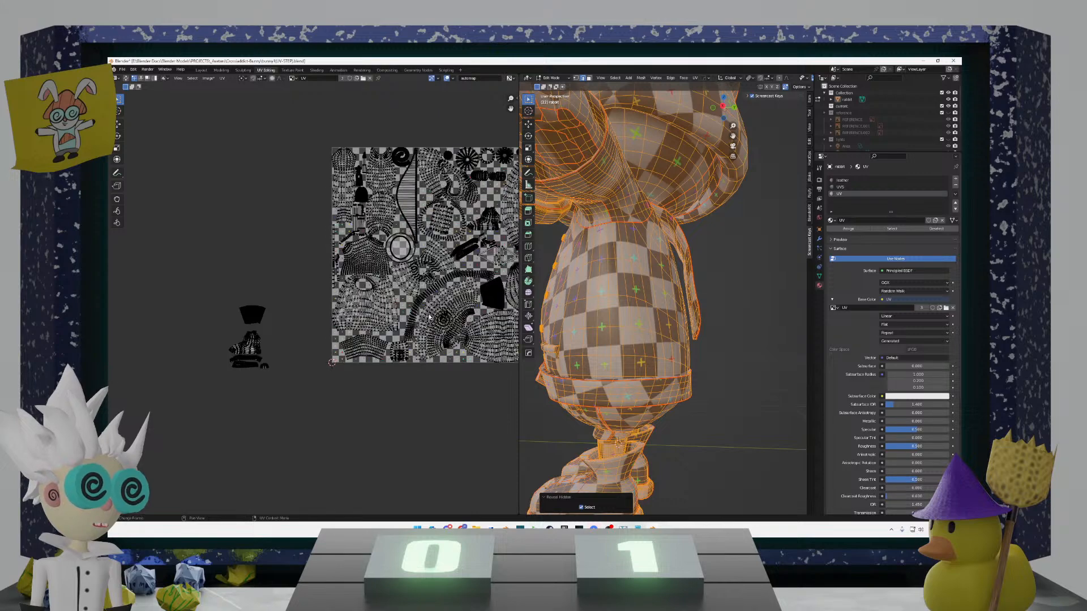
Step: Select the dense fan-shaped UV island outside the checker grid and move it over beside its matching island
scroll(429, 317, "up", 1)
middle_click_drag(466, 314, 366, 309)
scroll(366, 308, "down", 2)
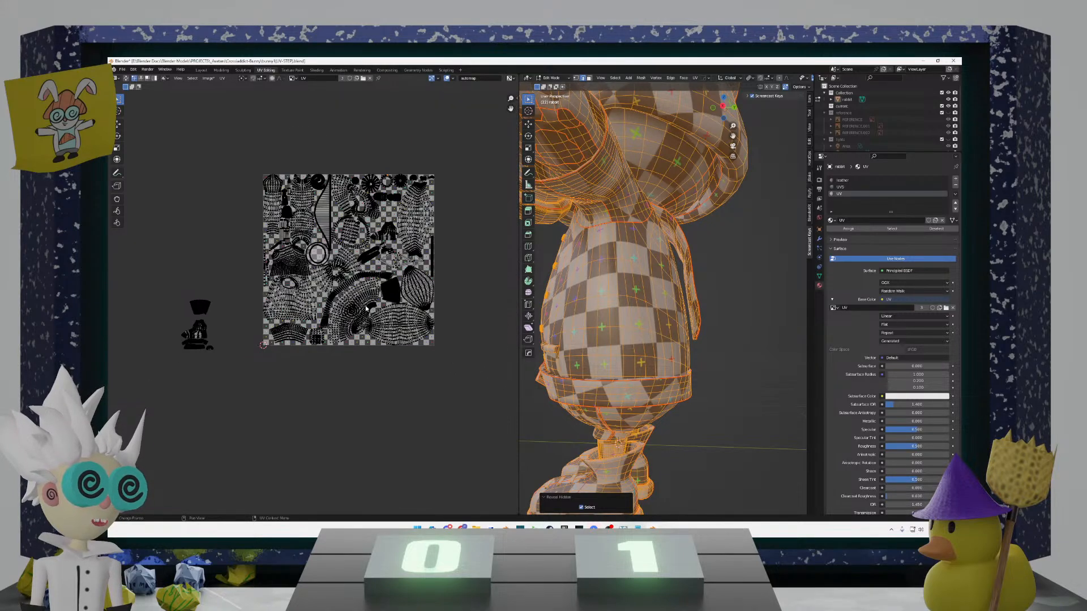
scroll(312, 303, "up", 2)
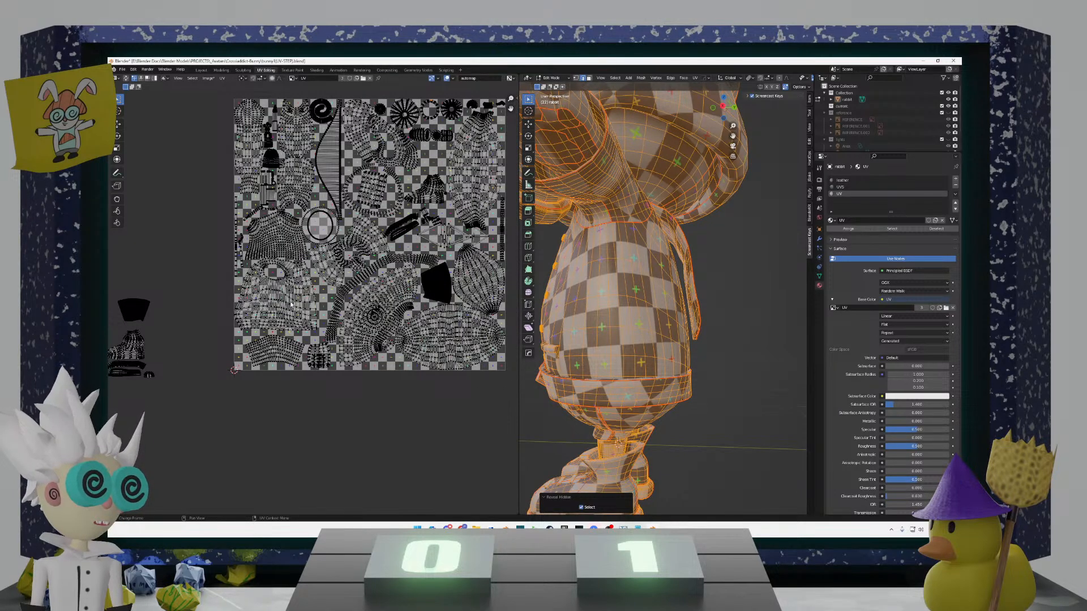
middle_click_drag(268, 298, 318, 318, "shift")
scroll(401, 341, "up", 1)
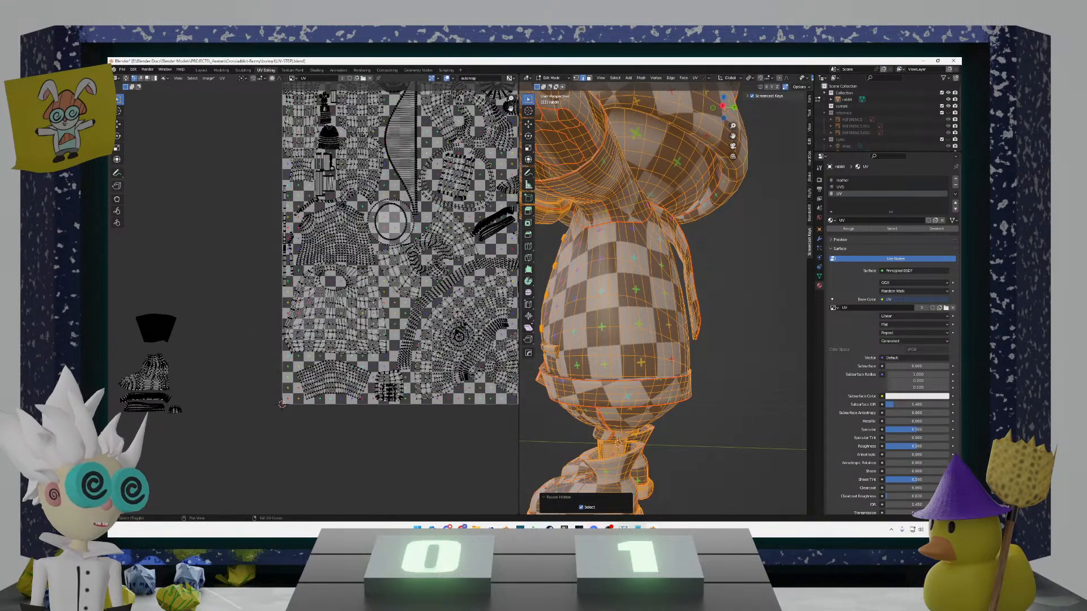
middle_click_drag(399, 342, 433, 330)
left_click_drag(243, 335, 159, 294)
scroll(241, 314, "down", 3)
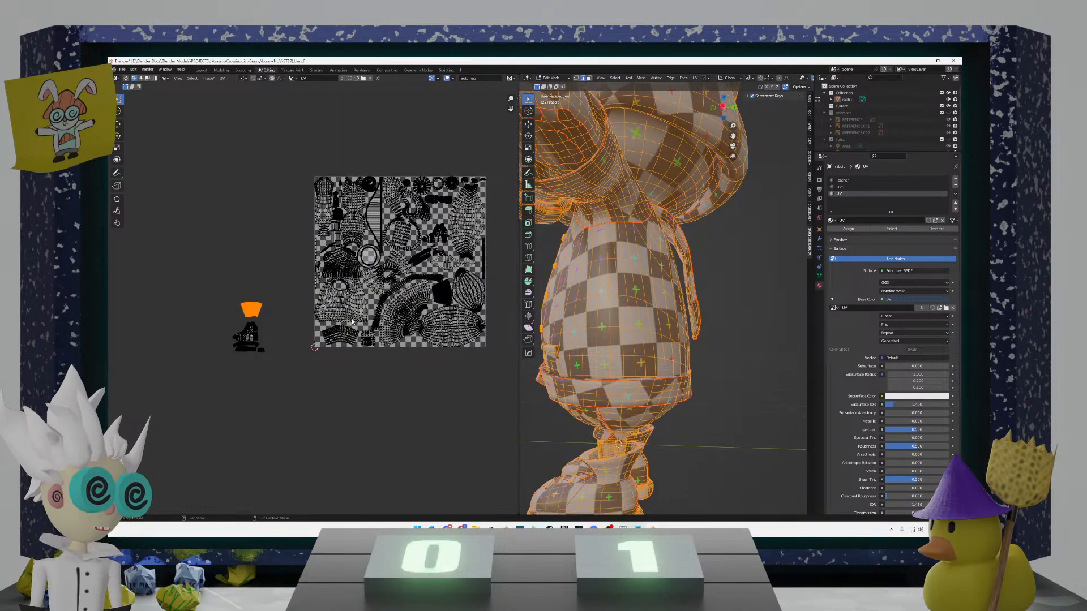
key("g")
left_click(123, 292)
Step: Rotate the selected fan-shaped island to match its counterpart's orientation and move it on top of that island
scroll(320, 300, "up", 3)
middle_click_drag(396, 300, 109, 301)
scroll(308, 304, "up", 2)
scroll(323, 295, "up", 2)
middle_click_drag(323, 295, 442, 293)
scroll(442, 294, "up", 1)
key("r")
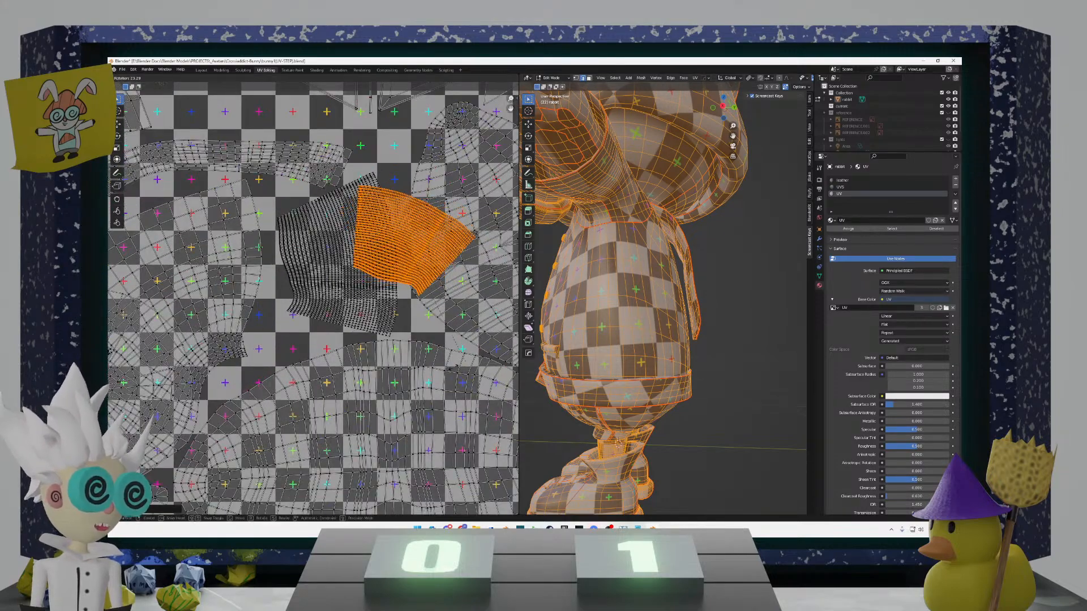
left_click(335, 376)
key("g")
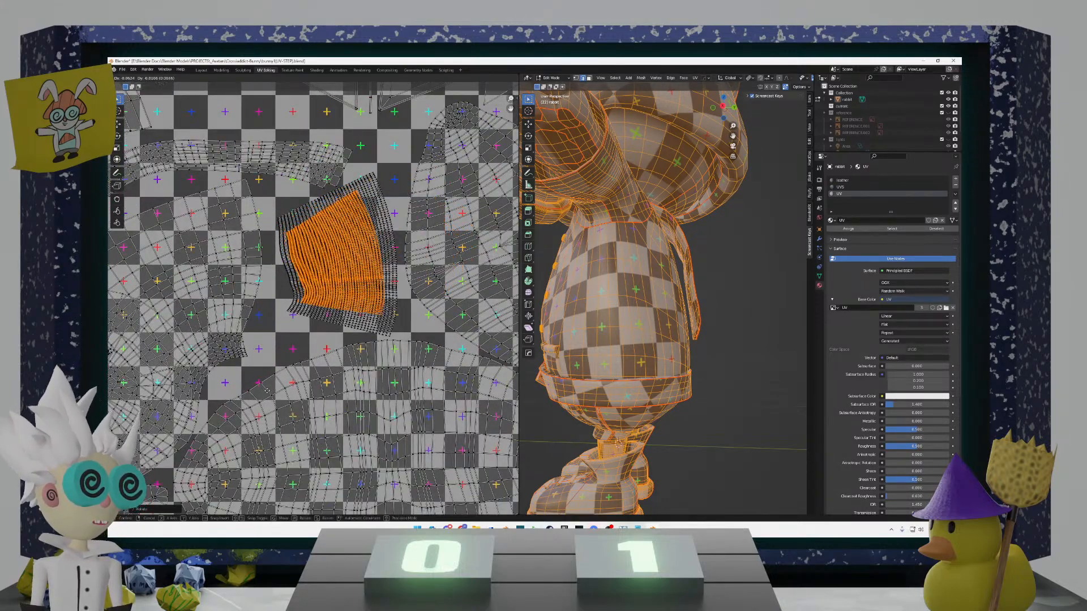
left_click(272, 391)
Step: Scale up the fan-shaped island to its counterpart's size, then adjust its rotation and position to match the outline
key("s")
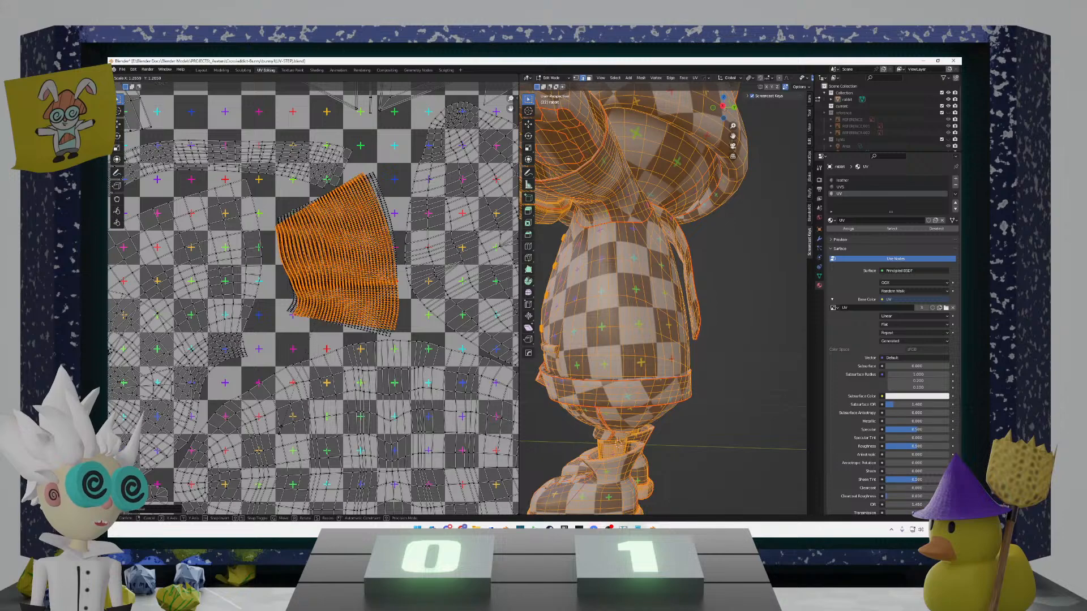
left_click(450, 364)
key("r")
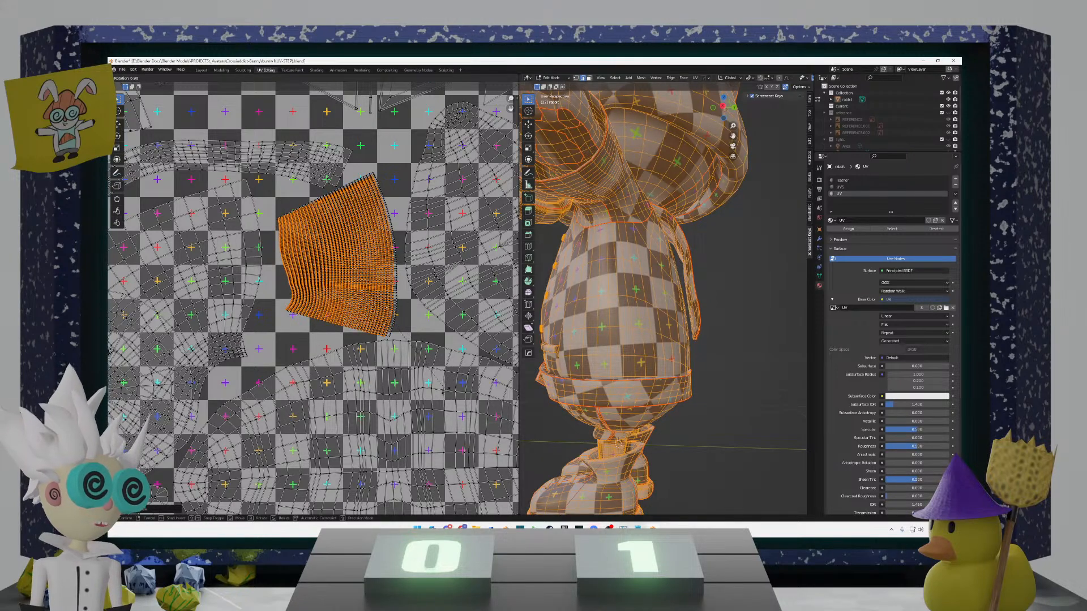
left_click(447, 389)
key("g")
left_click(447, 389)
Step: Refine the fan-shaped island's rotation, position and scale until its edges line up with the island underneath
scroll(450, 385, "up", 2)
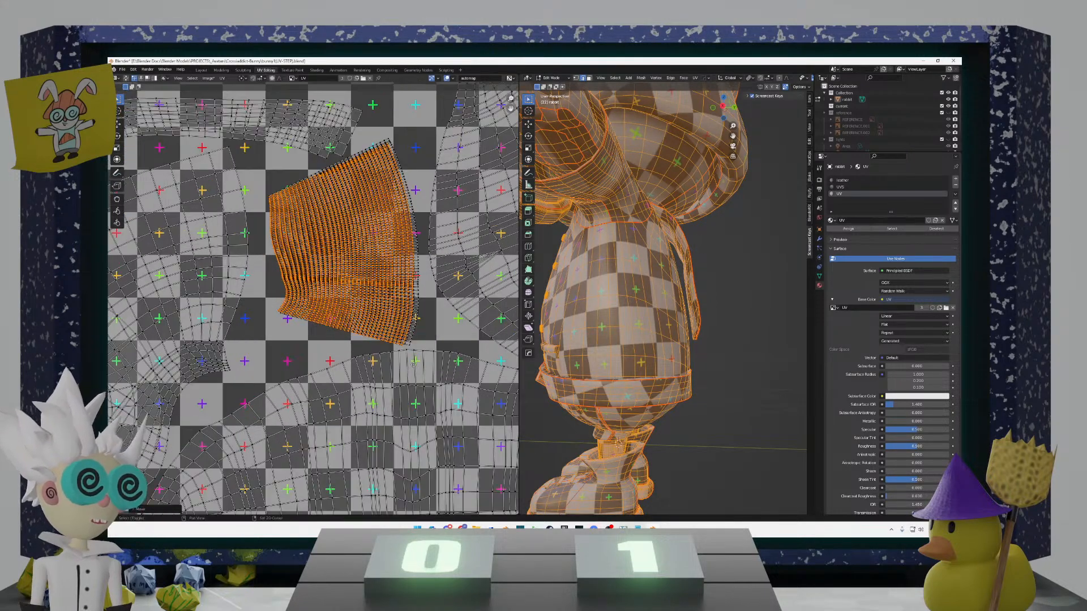
key("r")
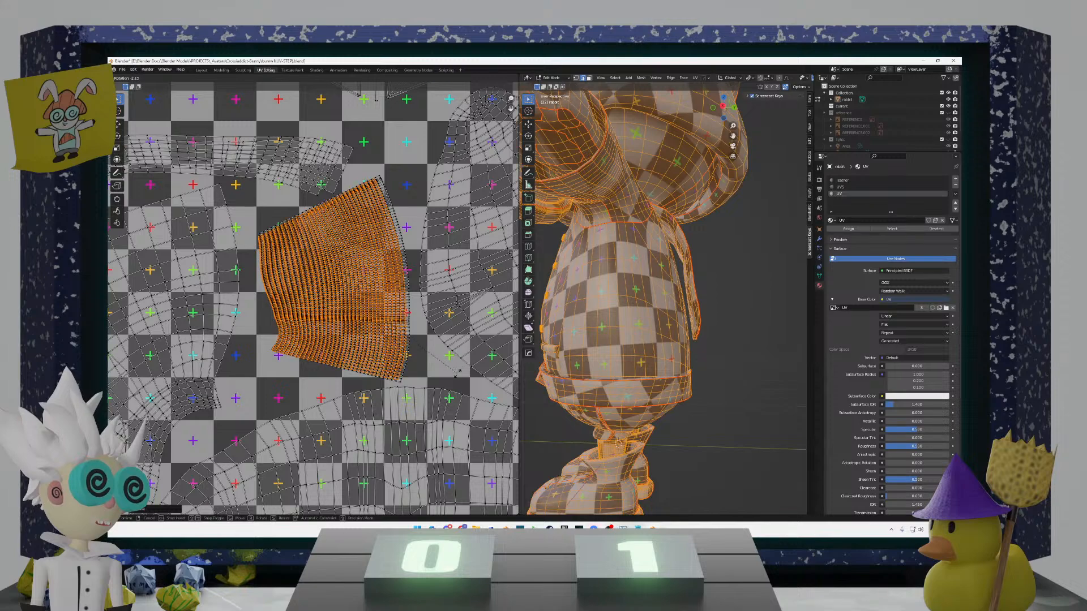
left_click(458, 373)
key("g")
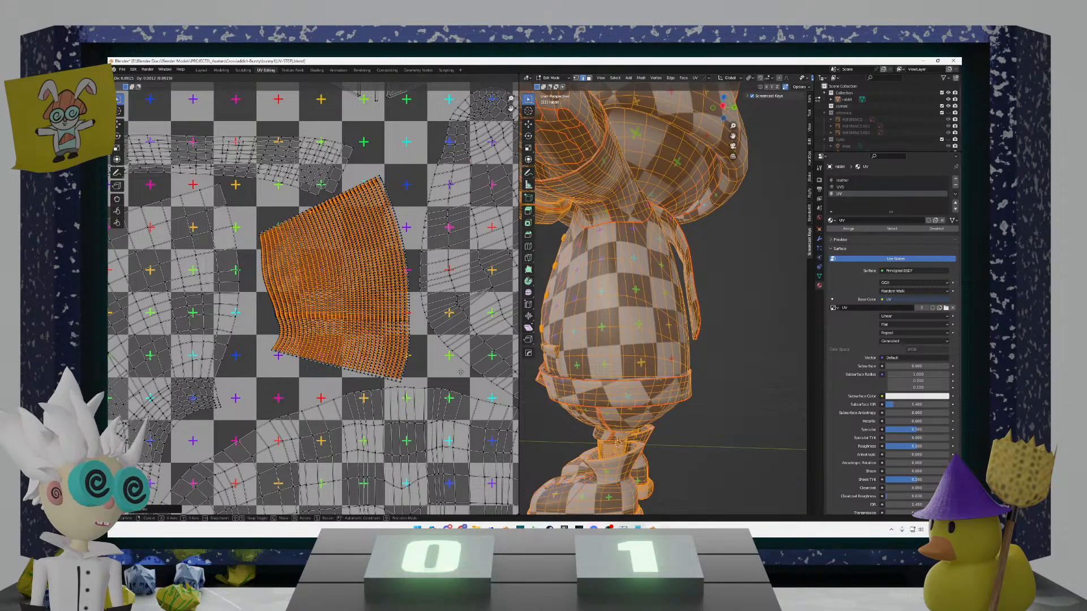
left_click(461, 372)
key("ctrl+v")
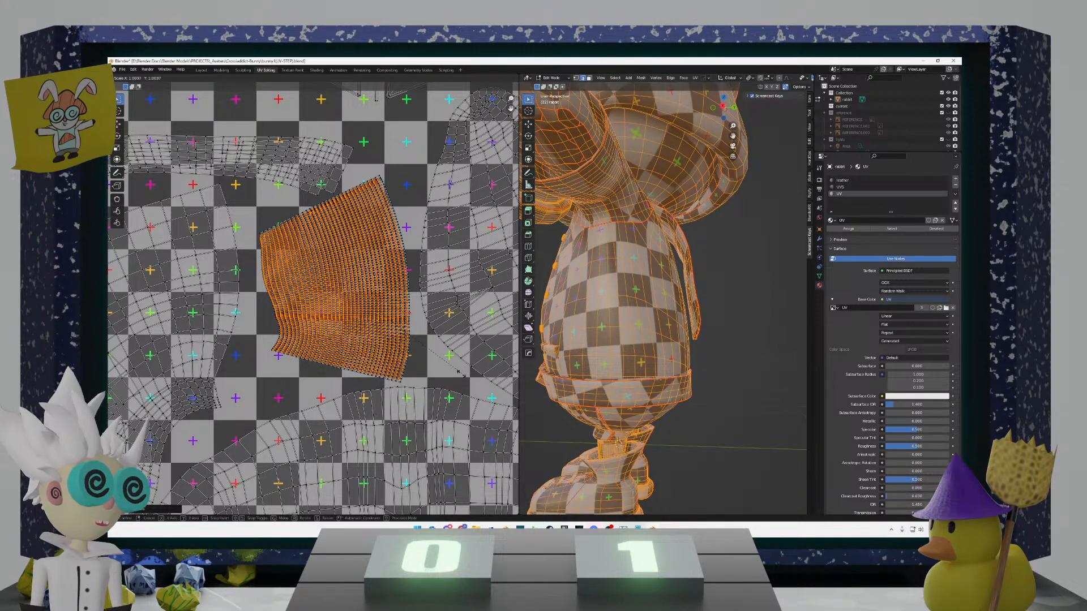
left_click(463, 380)
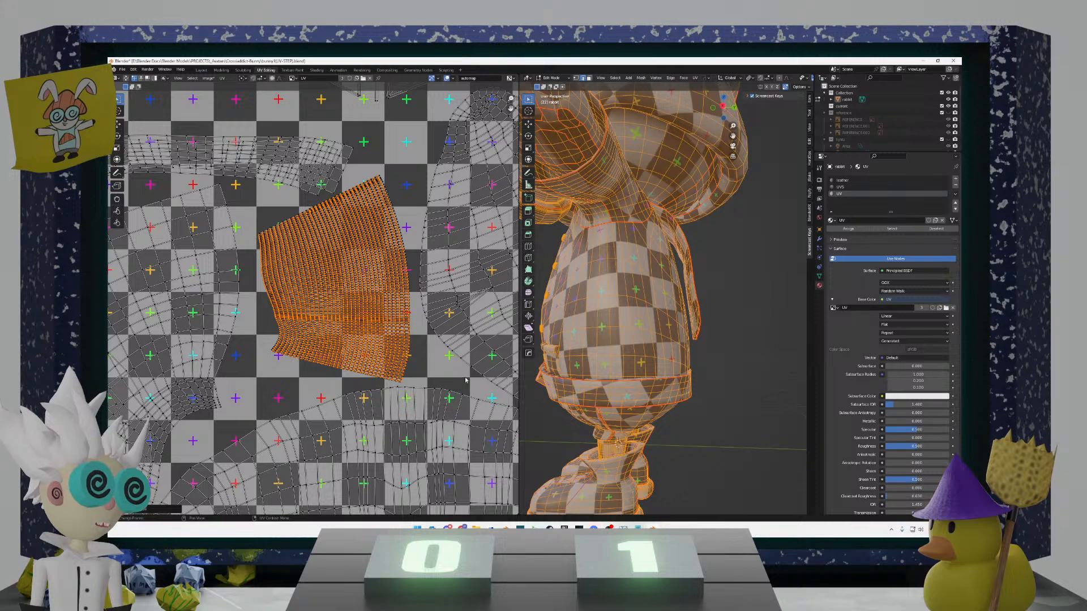
Step: Nudge the fan-shaped island into its final alignment so its mesh lines coincide with those of the matching island
key("g")
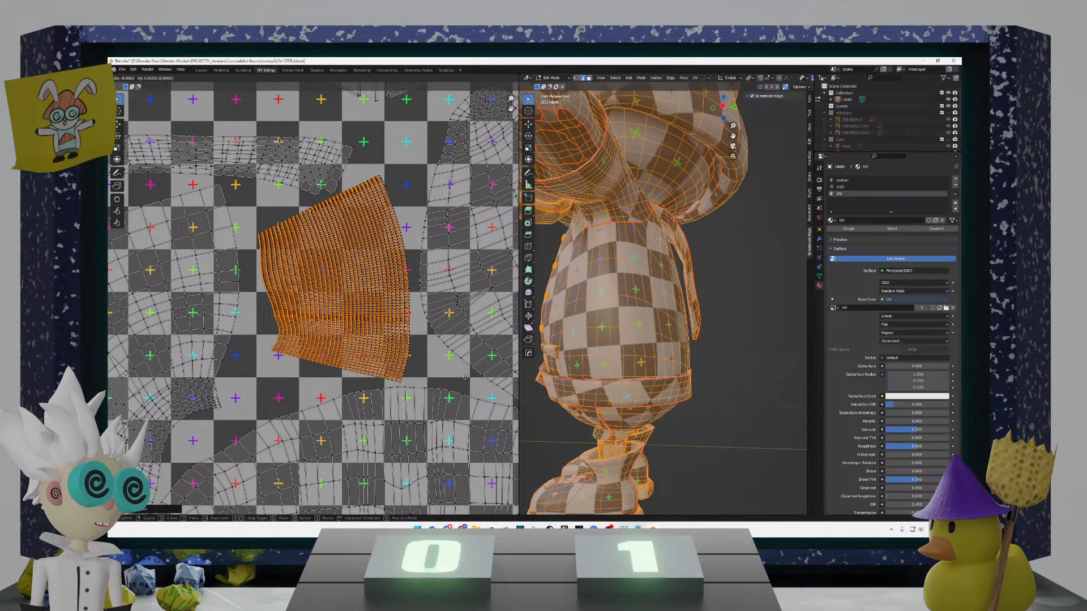
left_click(466, 378)
scroll(430, 369, "up", 3)
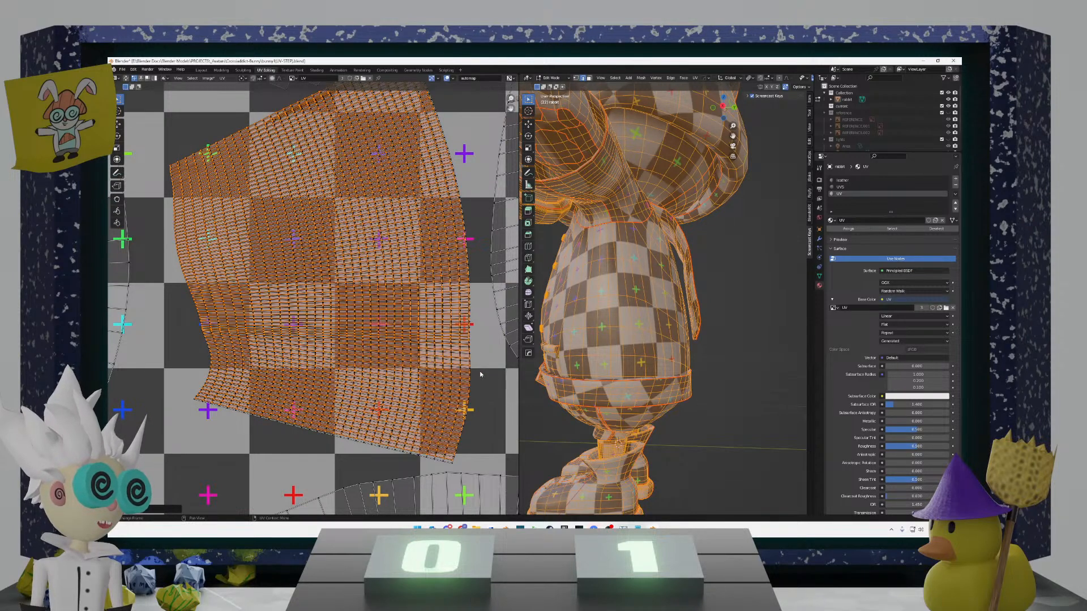
key("g")
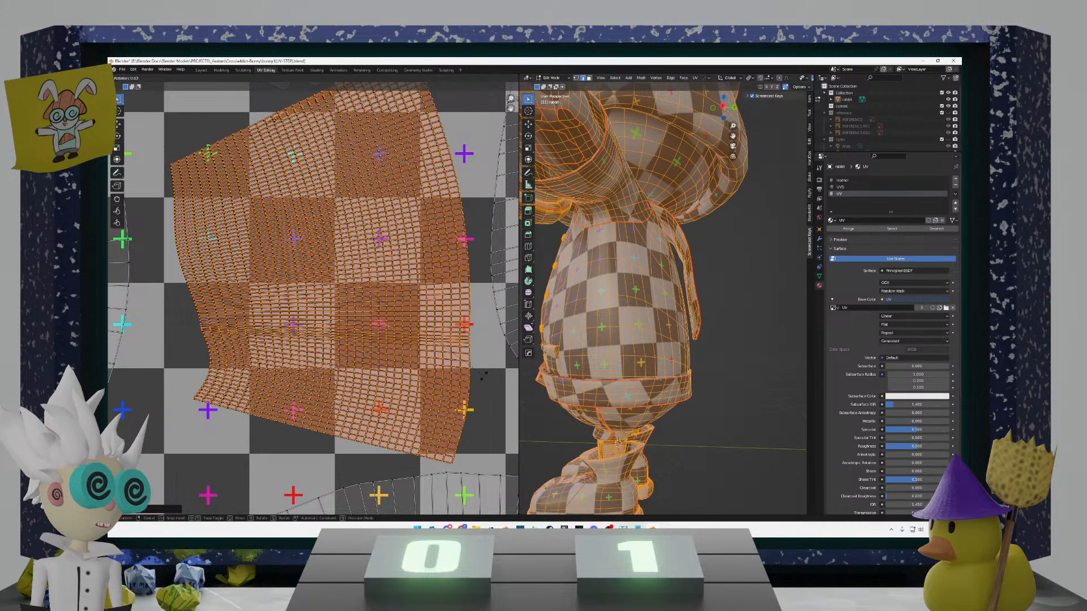
left_click(484, 376)
scroll(251, 385, "down", 5)
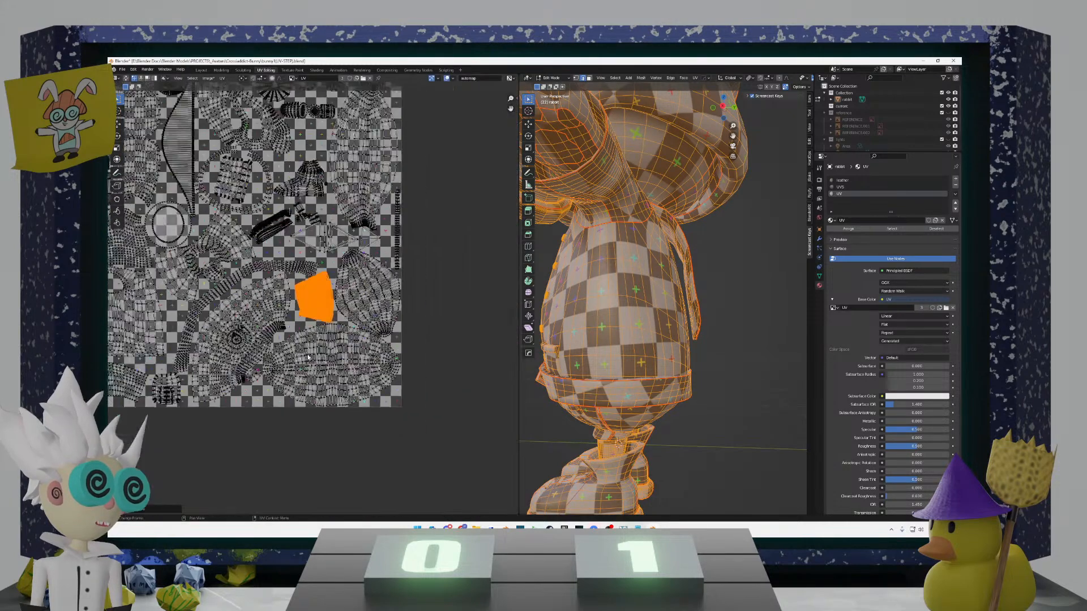
Step: Select the boot-shaped UV island outside the checker grid and move it onto the matching boot island
left_click_drag(251, 385, 209, 358)
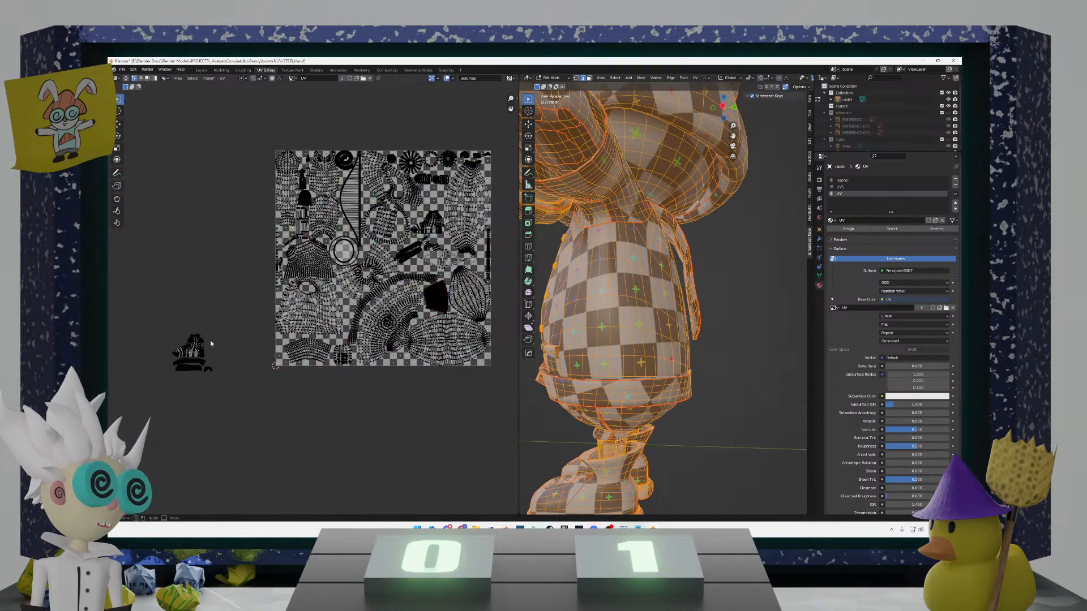
key("l")
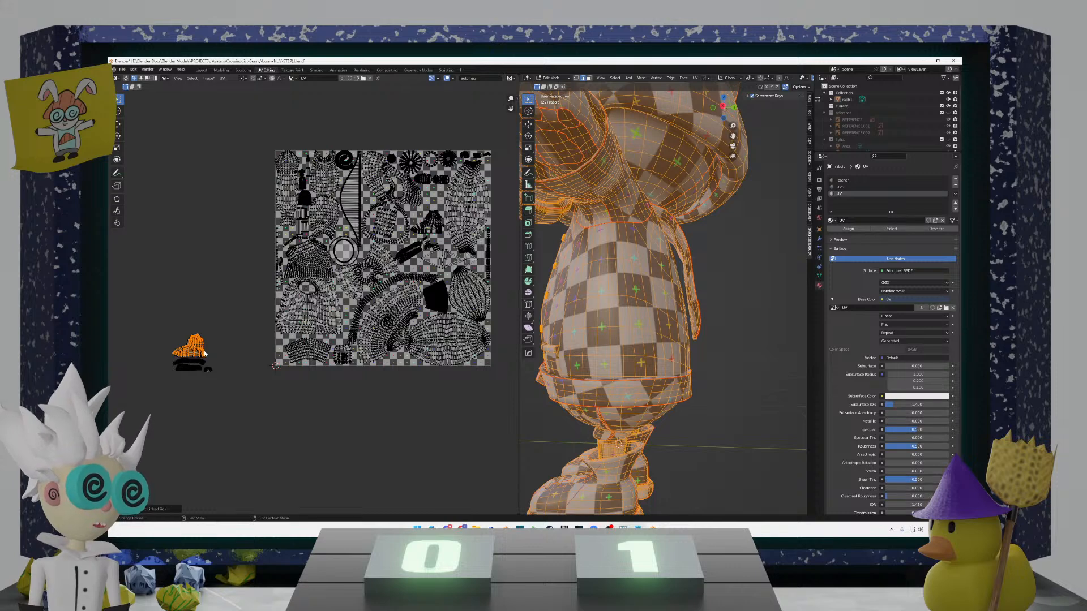
key("g")
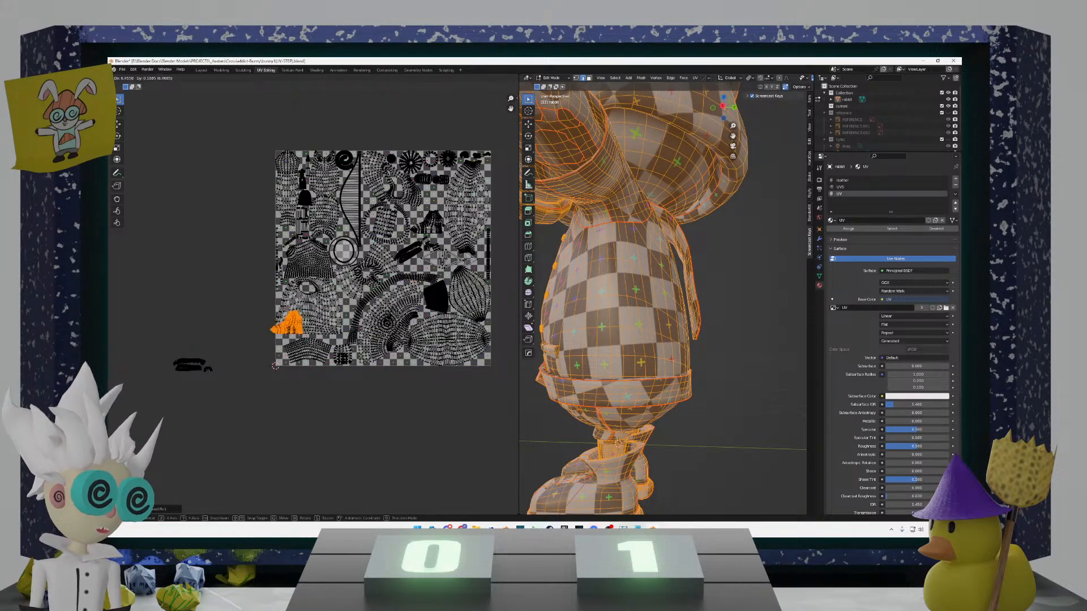
key("Escape")
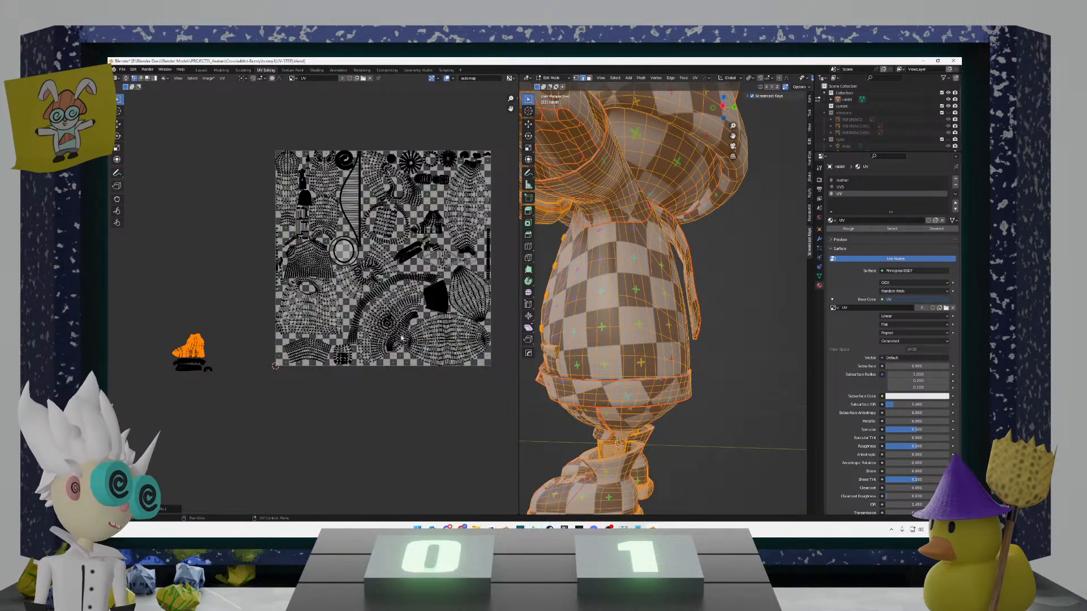
scroll(394, 340, "up", 3)
scroll(364, 329, "down", 1)
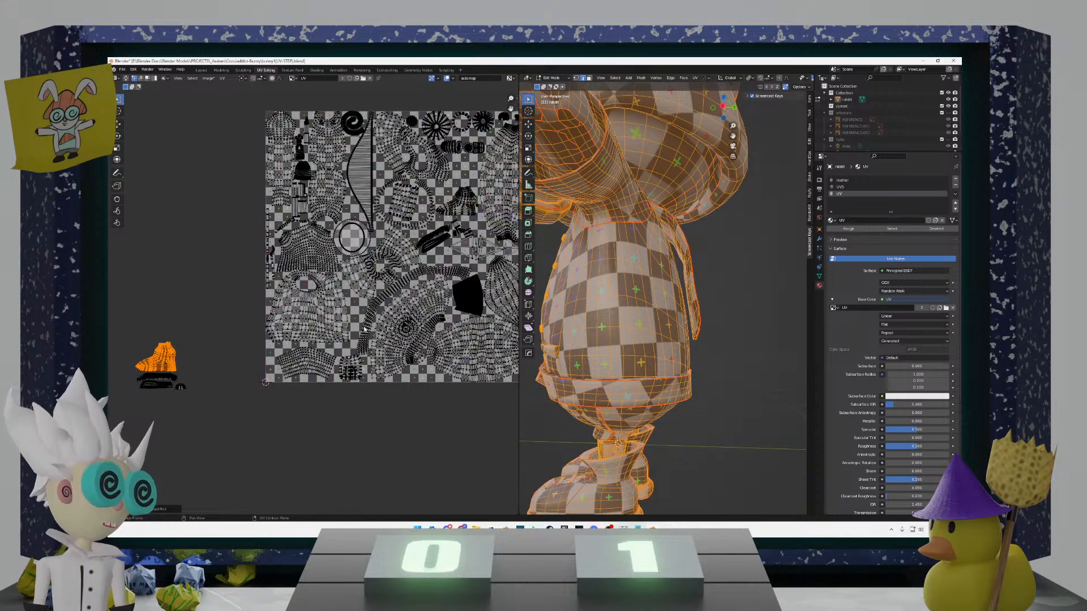
scroll(301, 327, "down", 1)
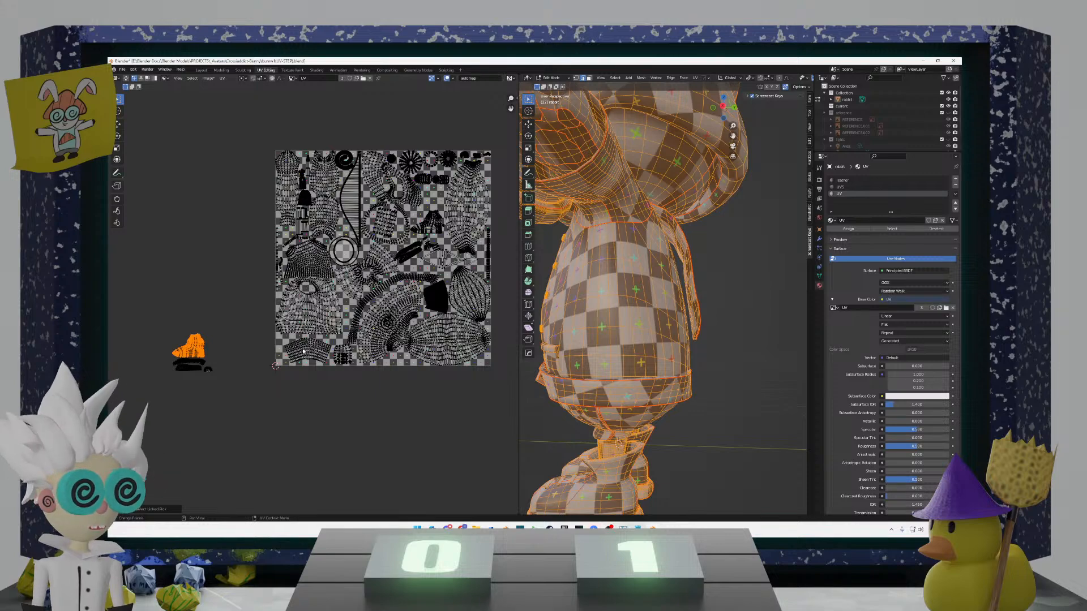
scroll(274, 350, "up", 1)
middle_click_drag(368, 326, 334, 372)
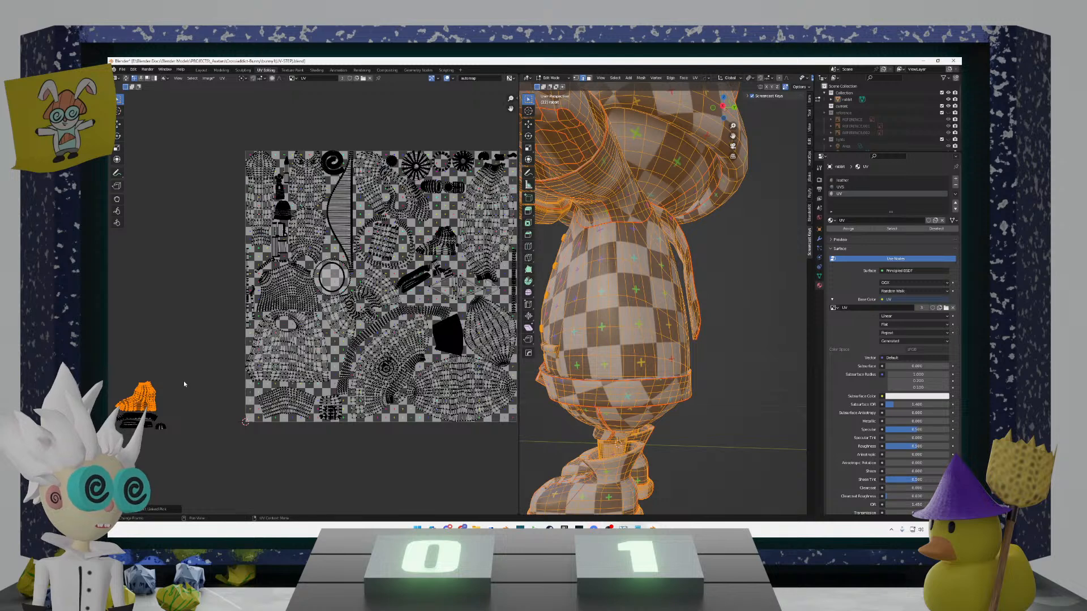
key("g")
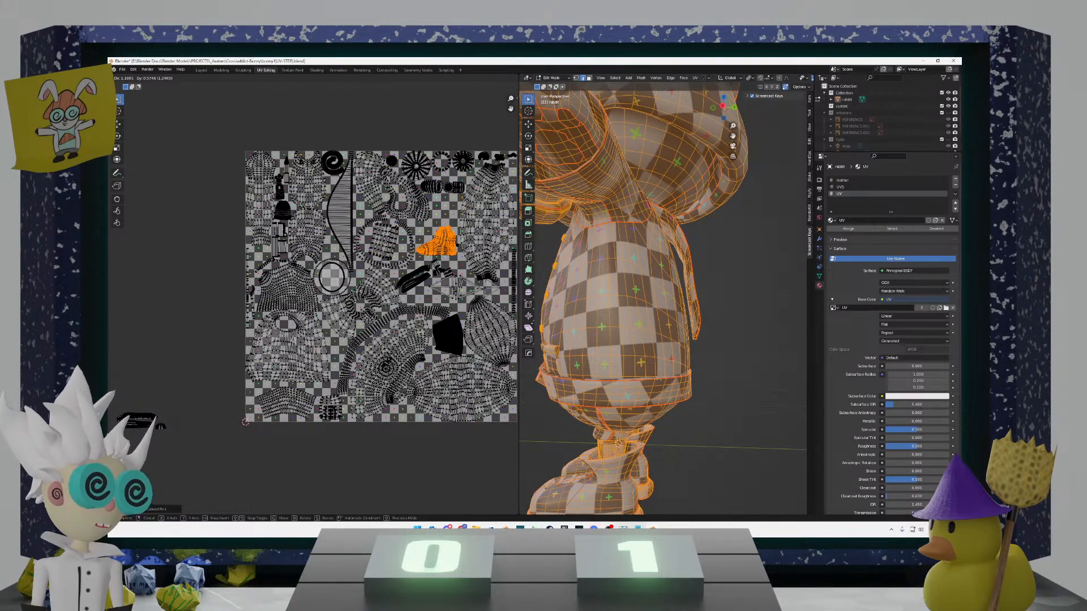
left_click(477, 226)
Step: Fine-tune the position of the boot island so it lies exactly over its counterpart
scroll(477, 225, "up", 4)
middle_click_drag(478, 225, 257, 280)
scroll(433, 279, "up", 2)
middle_click_drag(433, 279, 342, 325)
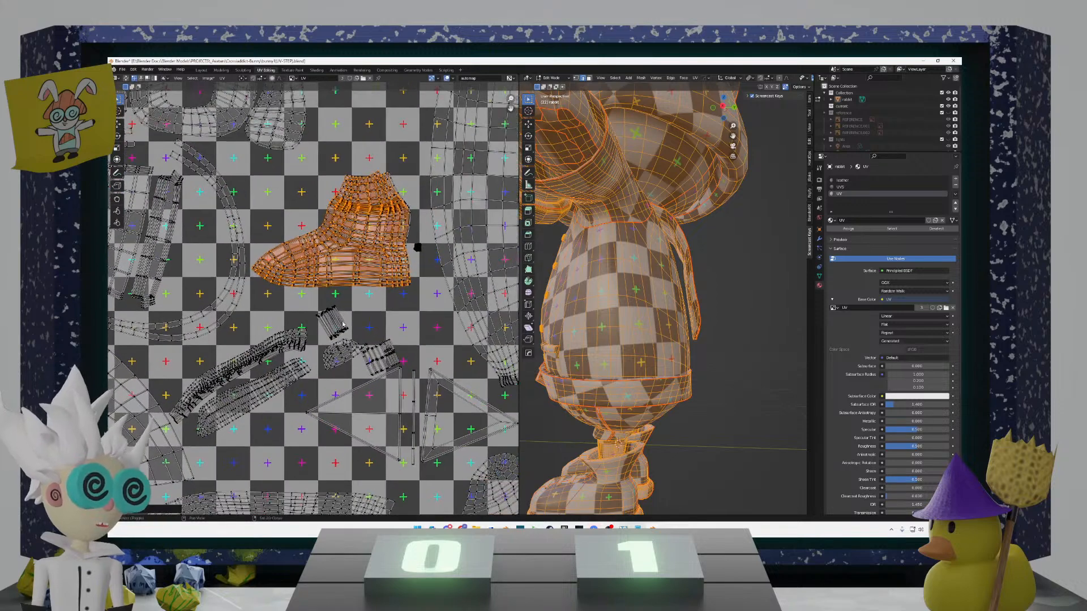
key("g")
left_click(344, 320)
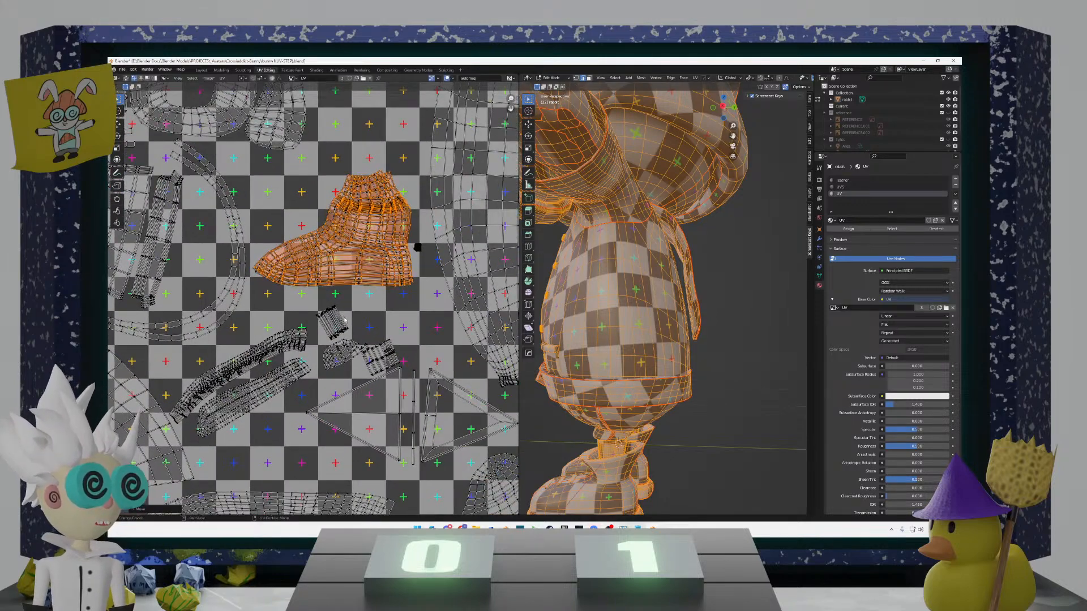
Step: Select the remaining small shoe islands outside the grid and move them just below their matching diagonal strips
scroll(344, 321, "down", 8)
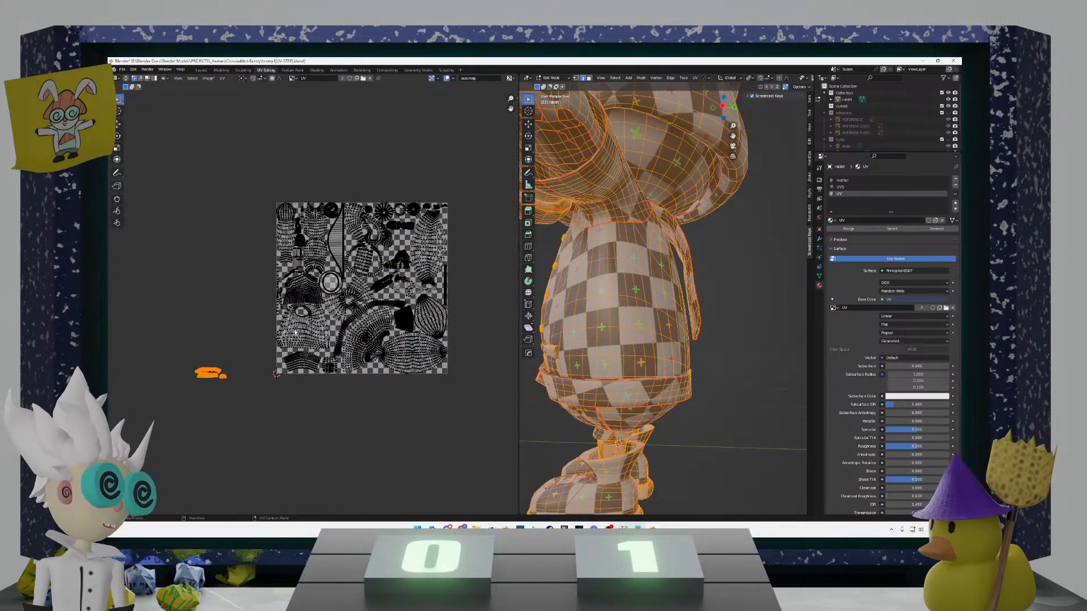
key("g")
left_click(379, 310)
scroll(380, 310, "up", 4)
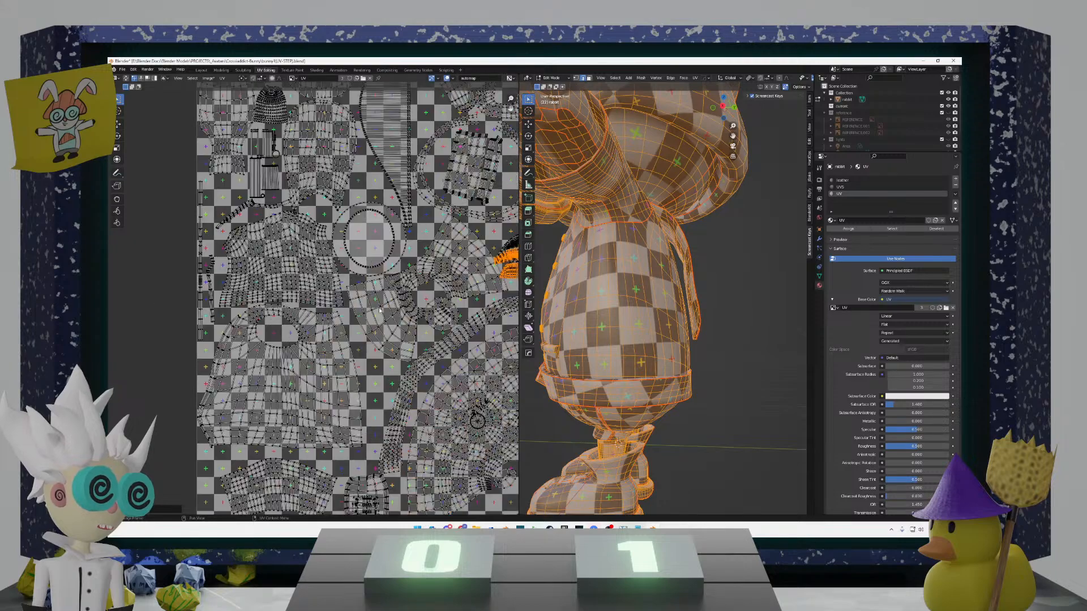
middle_click_drag(380, 310, 207, 369)
scroll(404, 287, "up", 2)
middle_click_drag(404, 287, 290, 309)
scroll(399, 334, "up", 2)
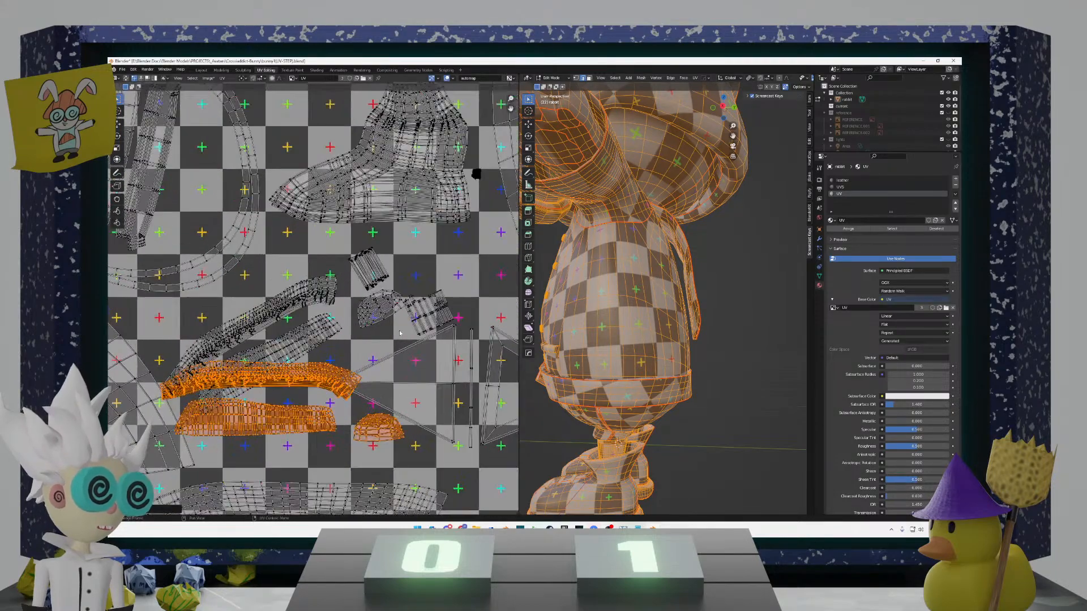
Step: Rotate the small shoe islands to the slant of their counterparts and move them on top of the matching pieces
scroll(400, 334, "up", 3)
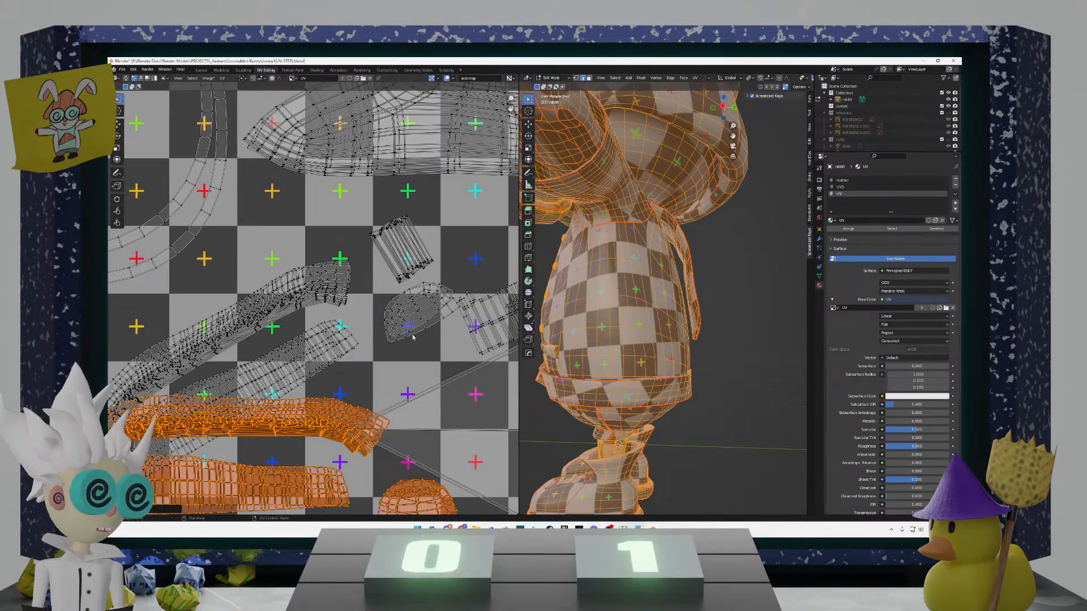
scroll(412, 337, "down", 4)
key("r")
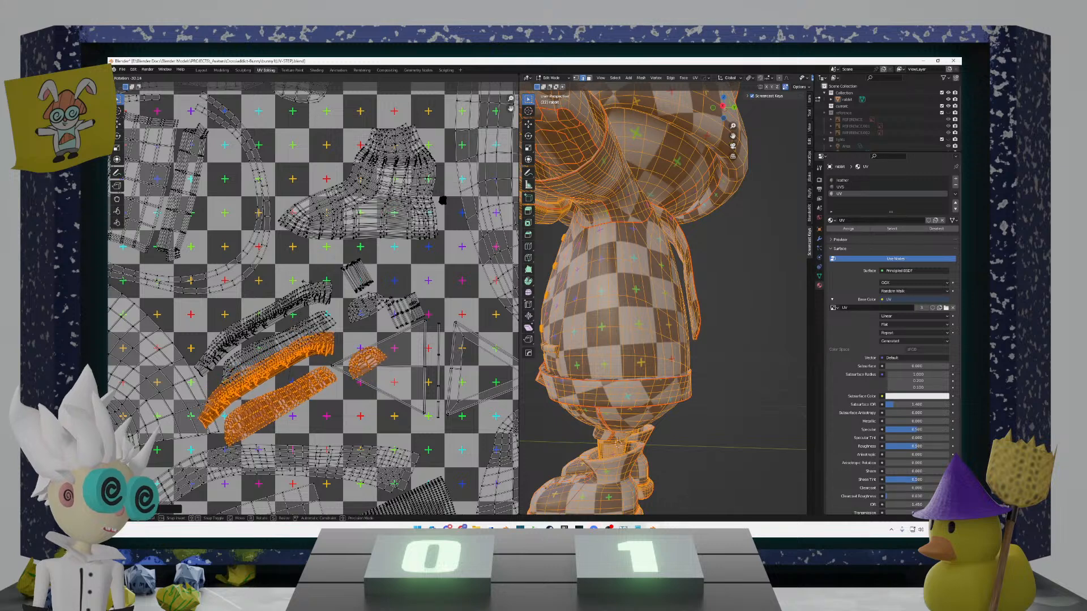
left_click(302, 309)
key("g")
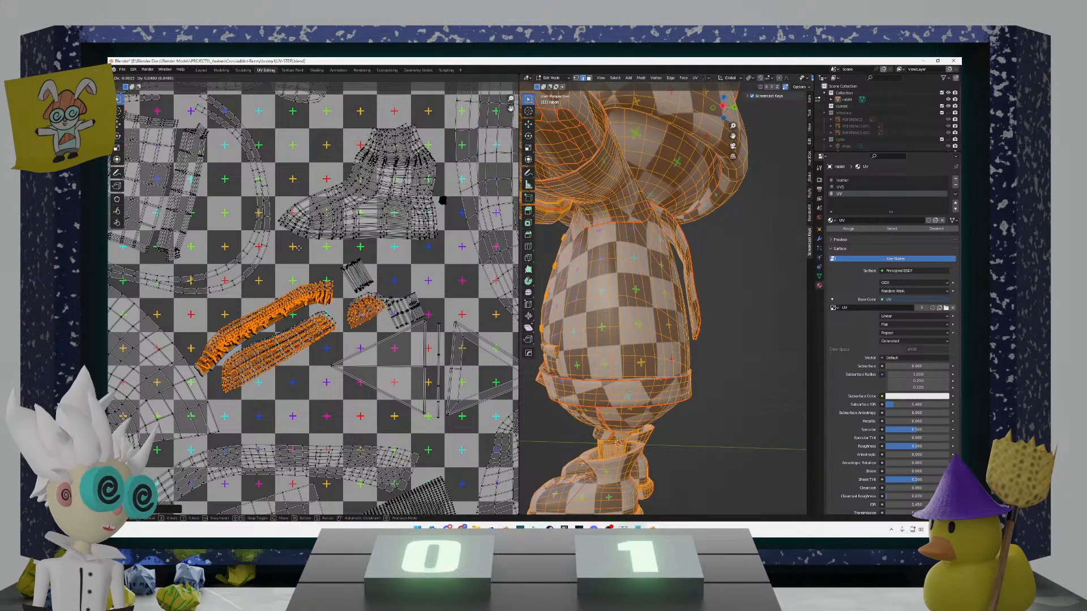
key("Escape")
Step: Examine the overall UV layout and the checker pattern on the whole character from the front
scroll(603, 335, "down", 4)
middle_click_drag(605, 335, 634, 346)
scroll(366, 299, "down", 1)
scroll(366, 298, "down", 5)
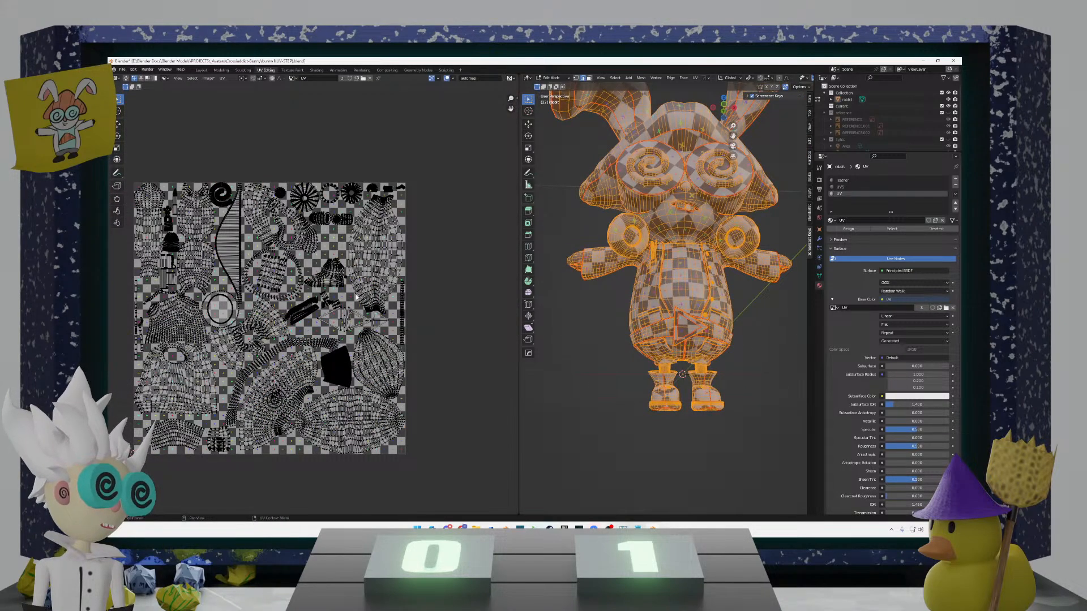
scroll(352, 296, "down", 6)
key("l")
scroll(339, 301, "up", 5)
middle_click_drag(286, 334, 359, 296)
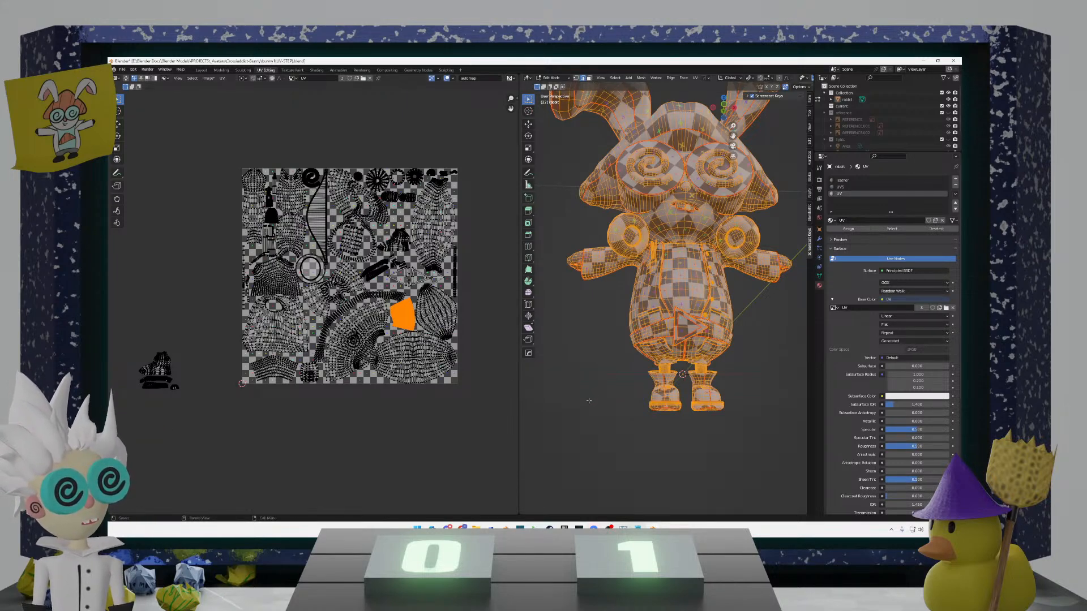
left_click_drag(204, 404, 131, 344)
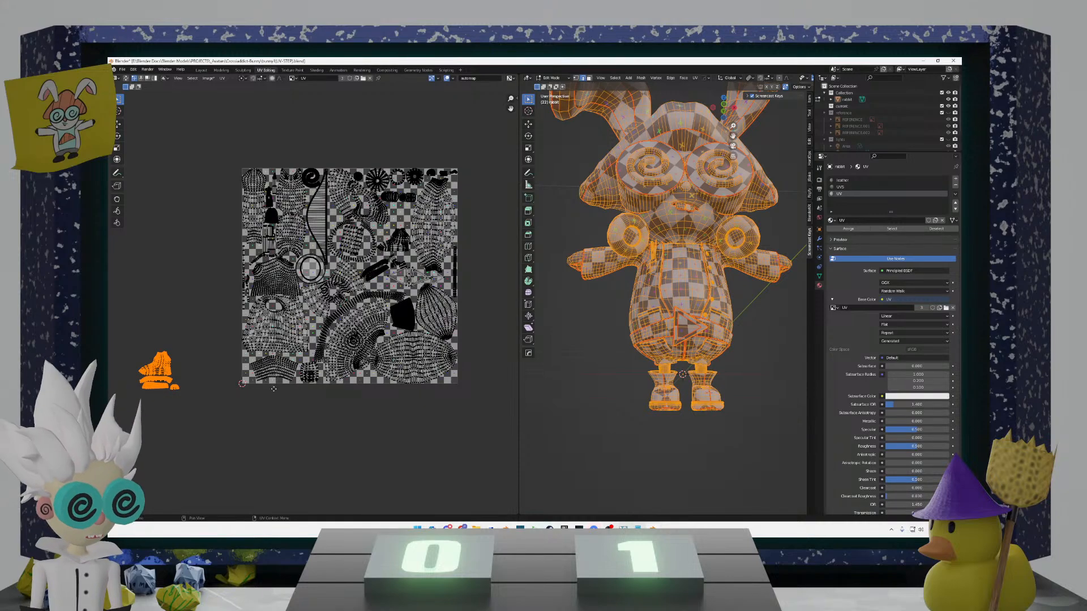
key("g")
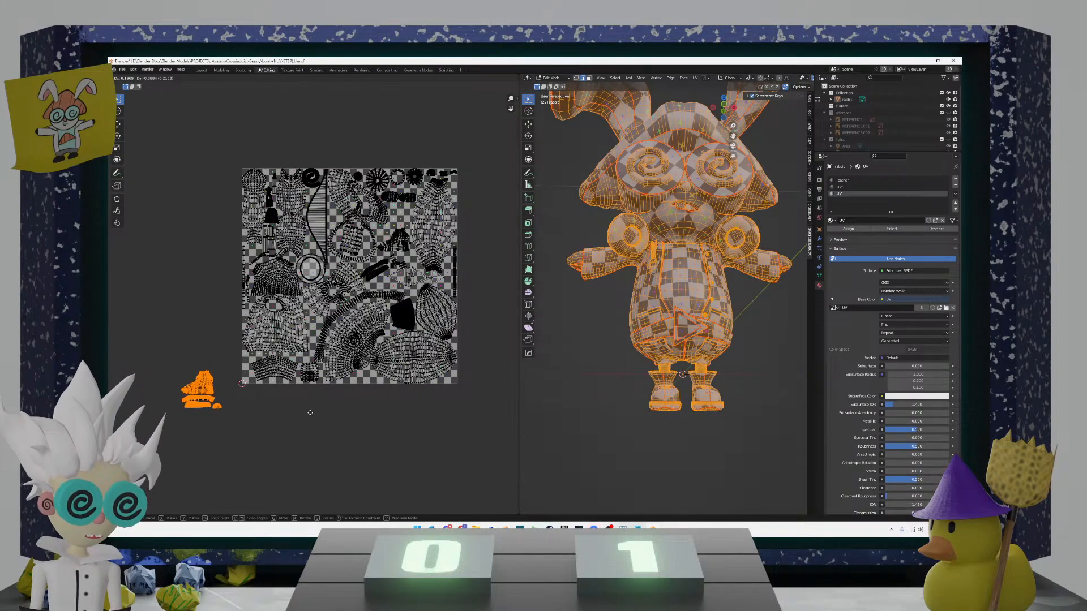
key("Escape")
Step: Select only the boot island outside the grid and move it onto the matching boot island in the checker grid
scroll(314, 303, "up", 3)
scroll(391, 296, "down", 2)
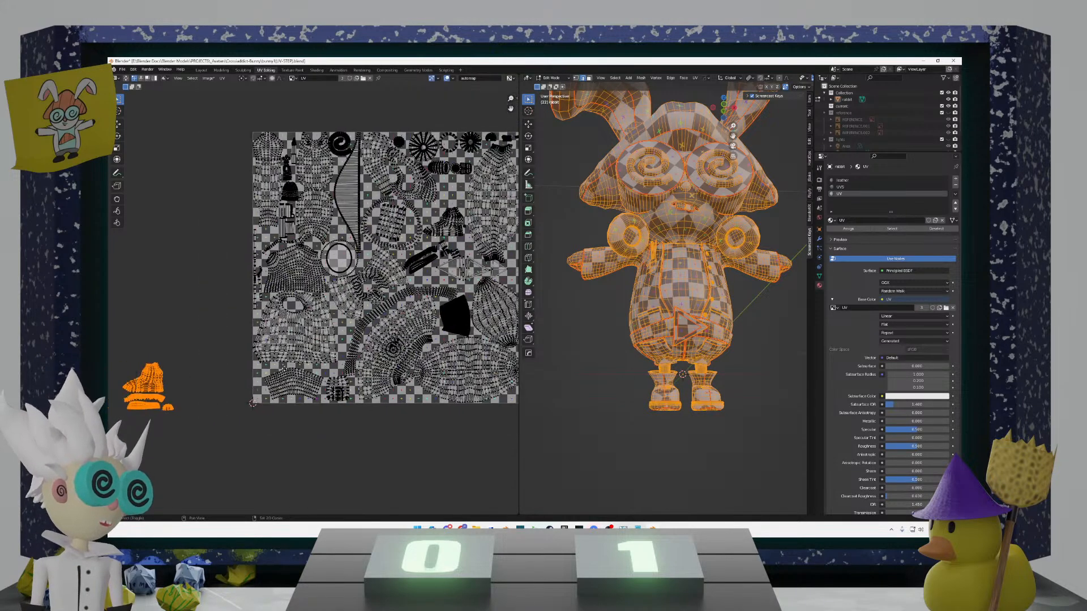
middle_click_drag(193, 373, 264, 378)
left_click(229, 381)
left_click(230, 380)
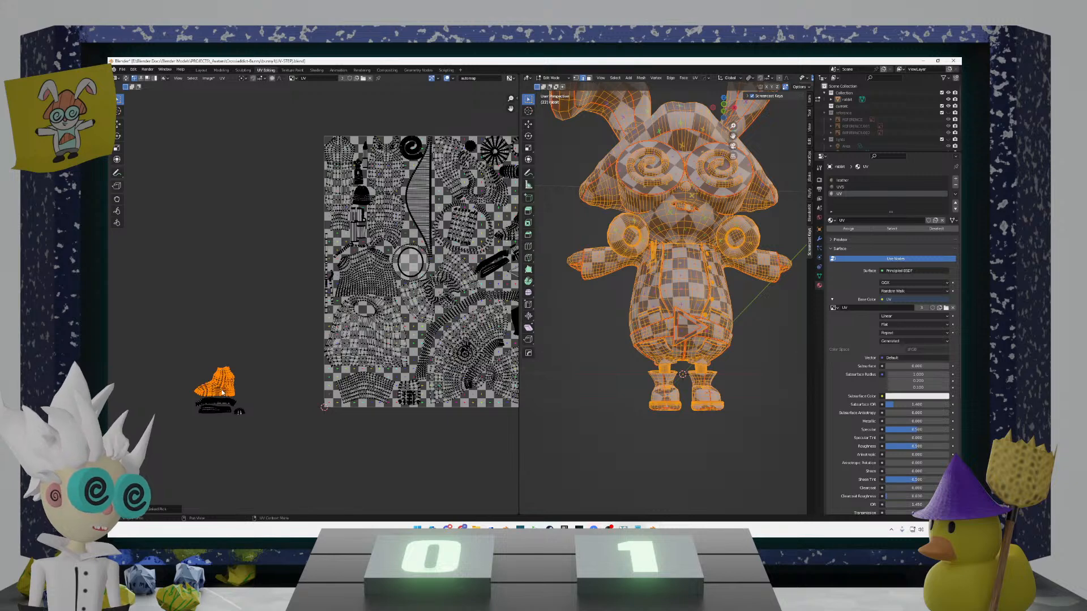
scroll(232, 377, "down", 1)
key("g")
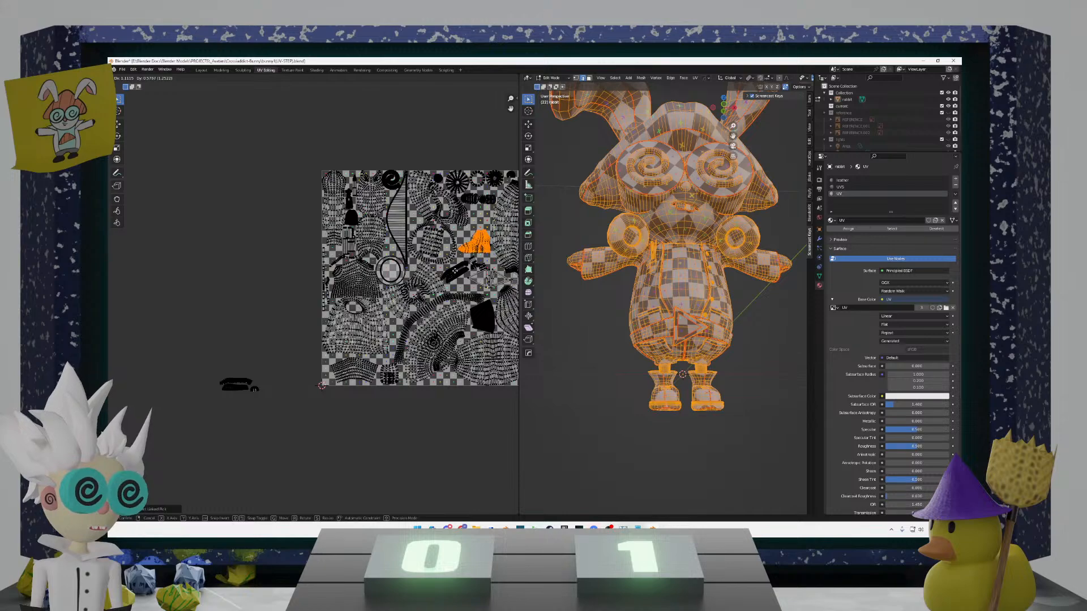
left_click(455, 270)
Step: Select the remaining small shoe islands outside the grid and move them onto the area of the matching diagonal strips
scroll(271, 397, "up", 1)
left_click_drag(258, 428, 181, 383)
key("g")
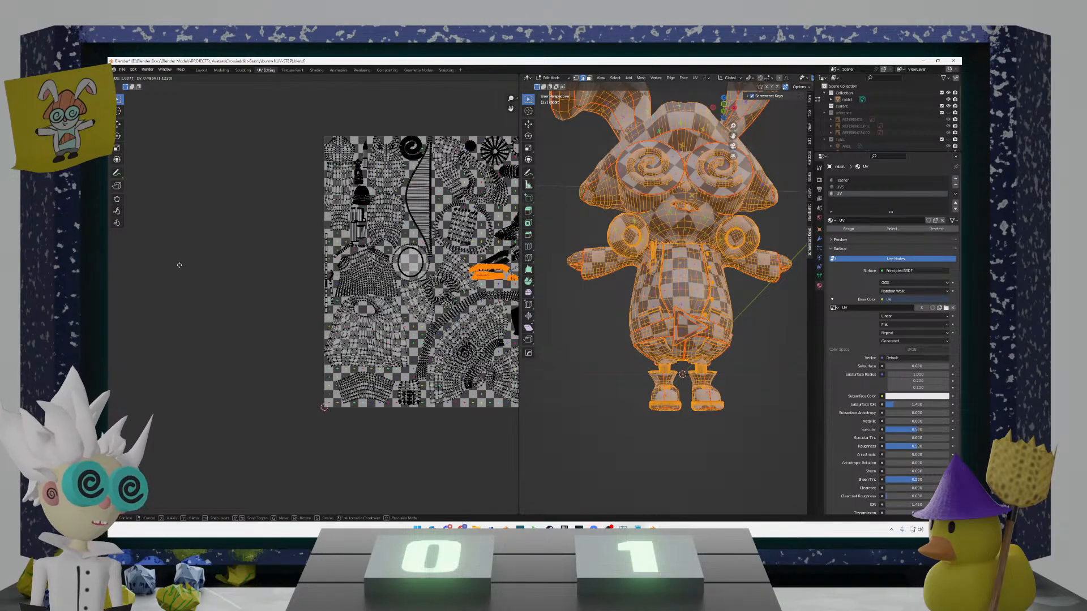
left_click(165, 266)
Step: Rotate the selected shoe islands to the slant of the diagonal strips and adjust them to fit over their counterparts
scroll(351, 290, "up", 5)
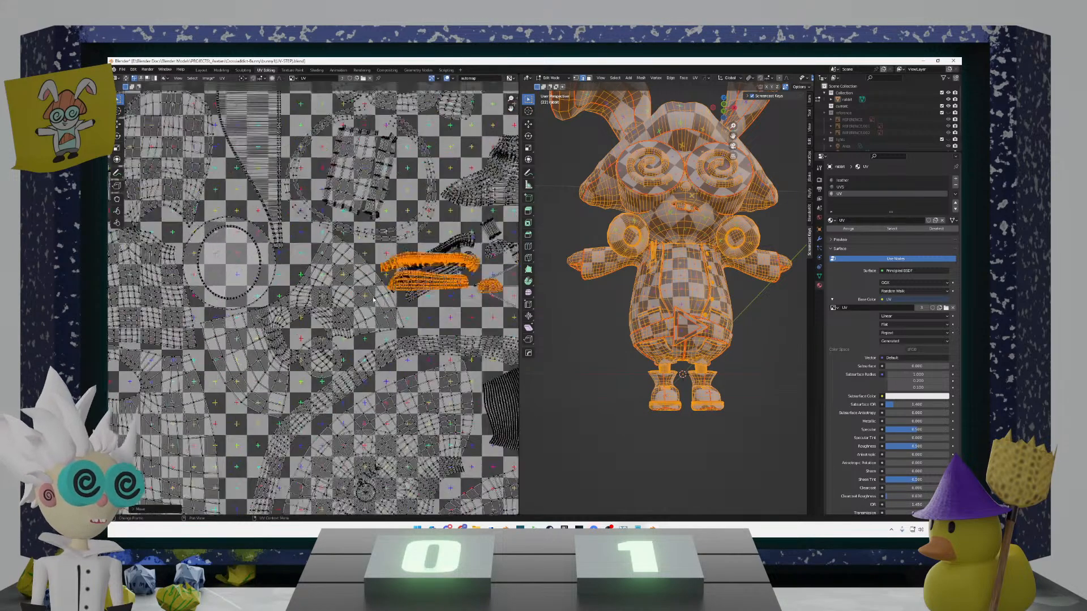
key("r")
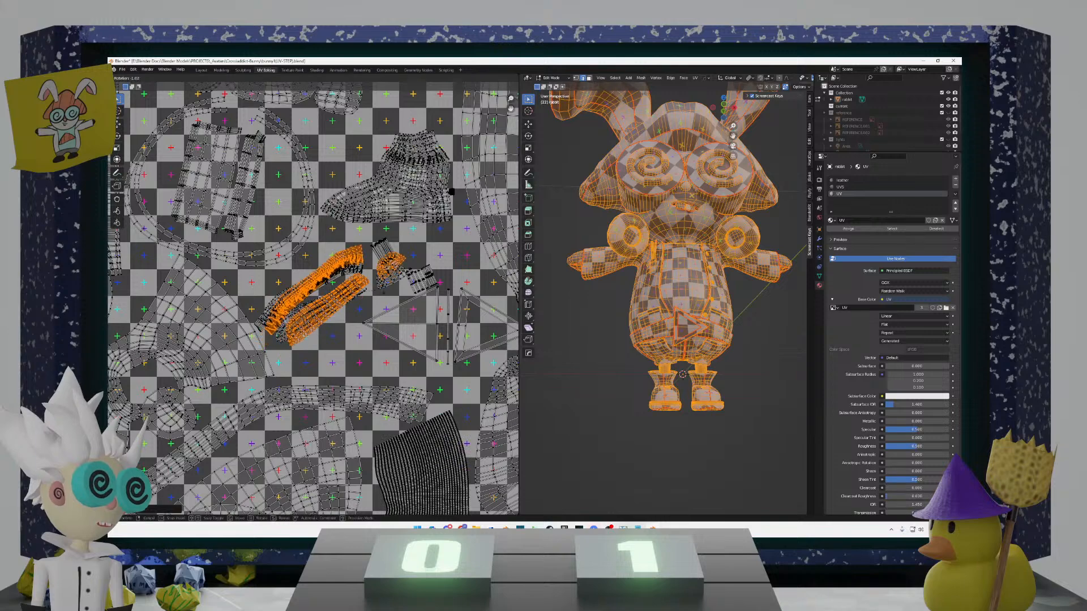
left_click(444, 301)
key("s")
left_click(434, 300)
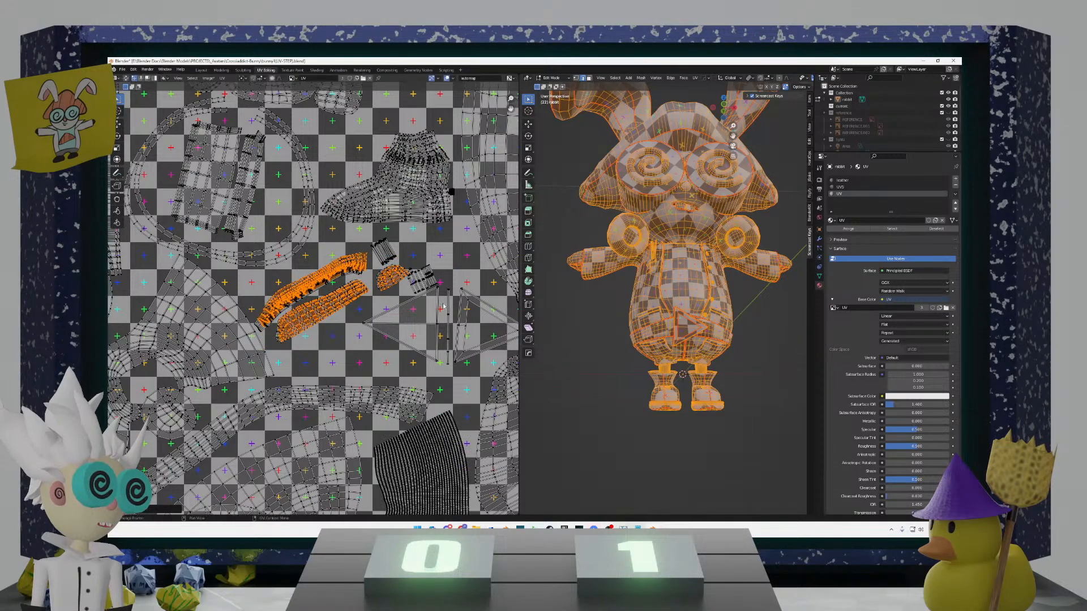
Step: Select both stacked half-round shoe islands and shift them slightly down, clear of the small strap islands beside them
scroll(396, 279, "up", 5)
middle_click_drag(397, 280, 312, 311)
scroll(306, 334, "up", 2)
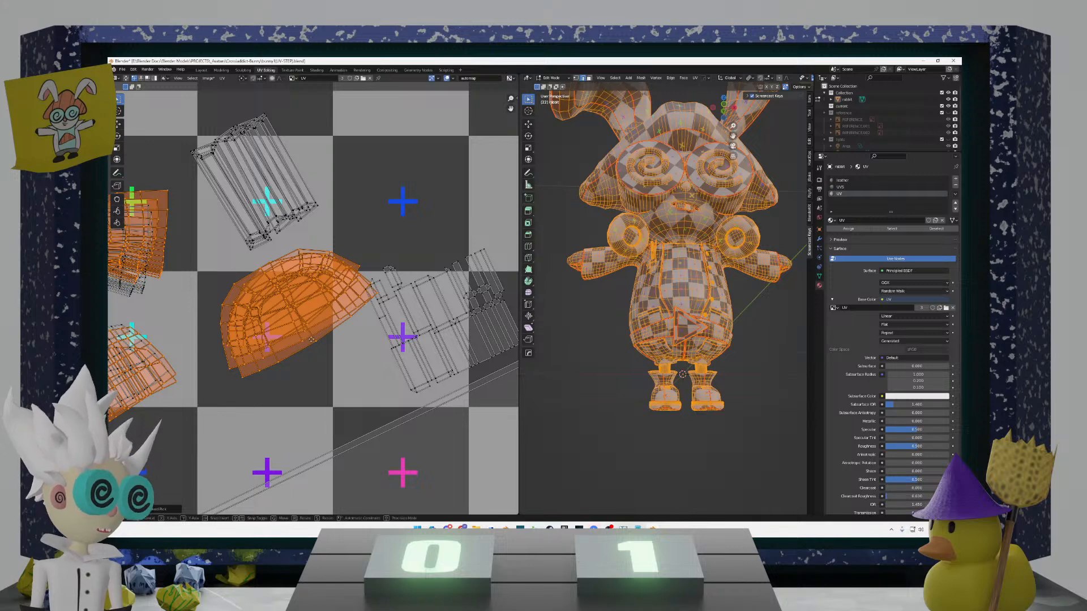
left_click(284, 360)
key("l")
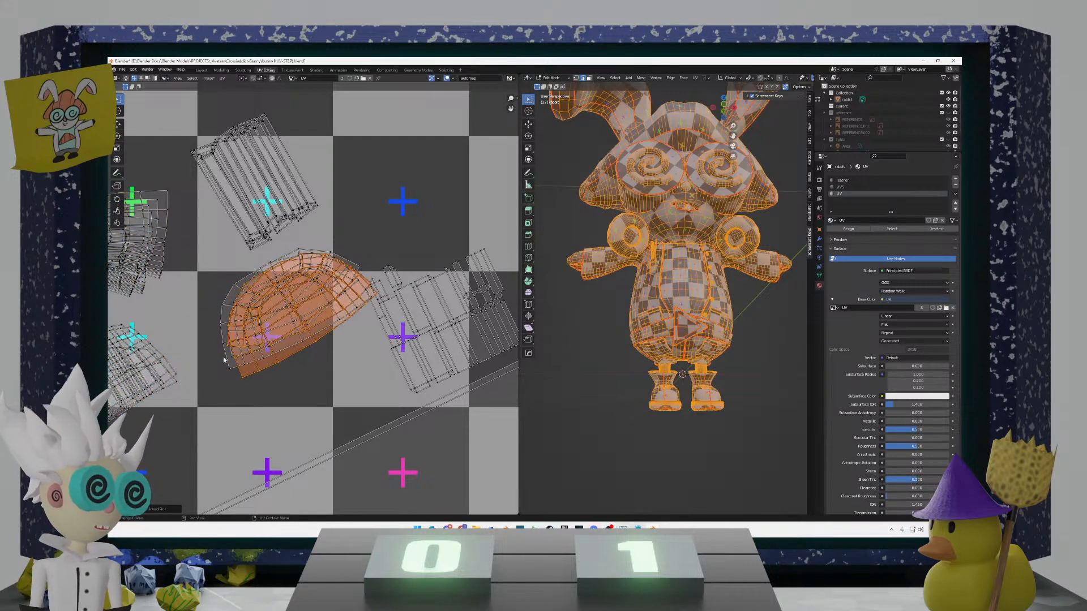
key("g")
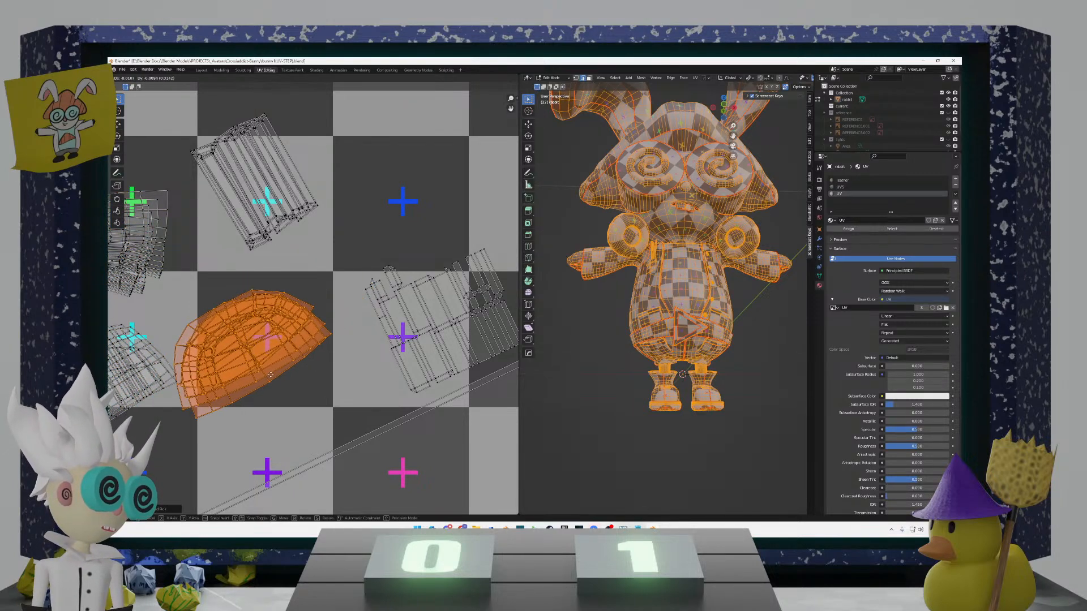
left_click(263, 393)
scroll(265, 362, "down", 3)
scroll(266, 357, "down", 3)
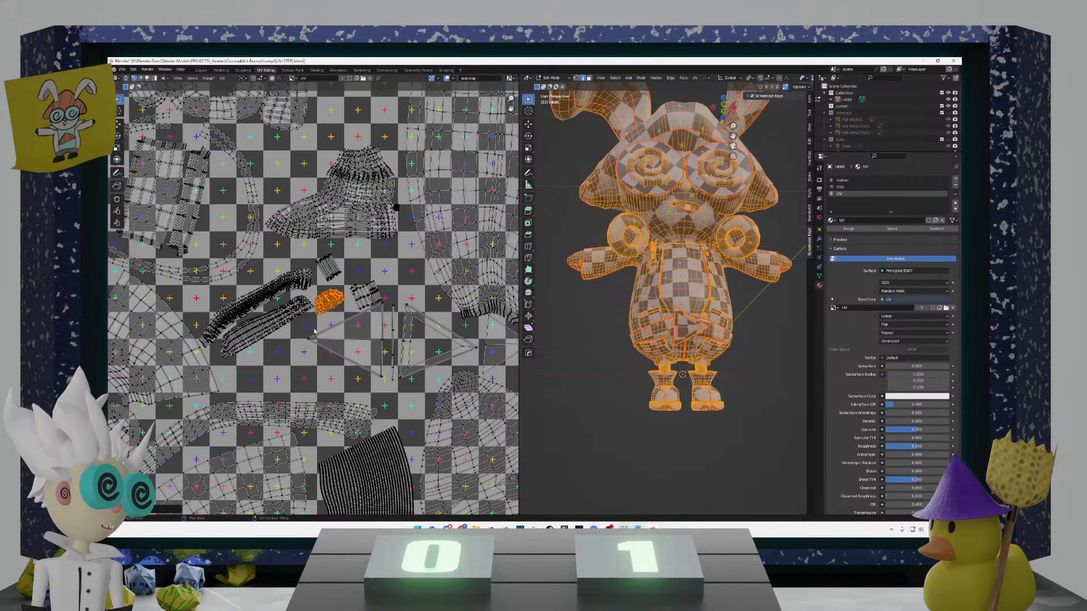
Step: Pick individual pieces within the small rectangular strap islands and try to rip the selection
scroll(350, 312, "up", 3)
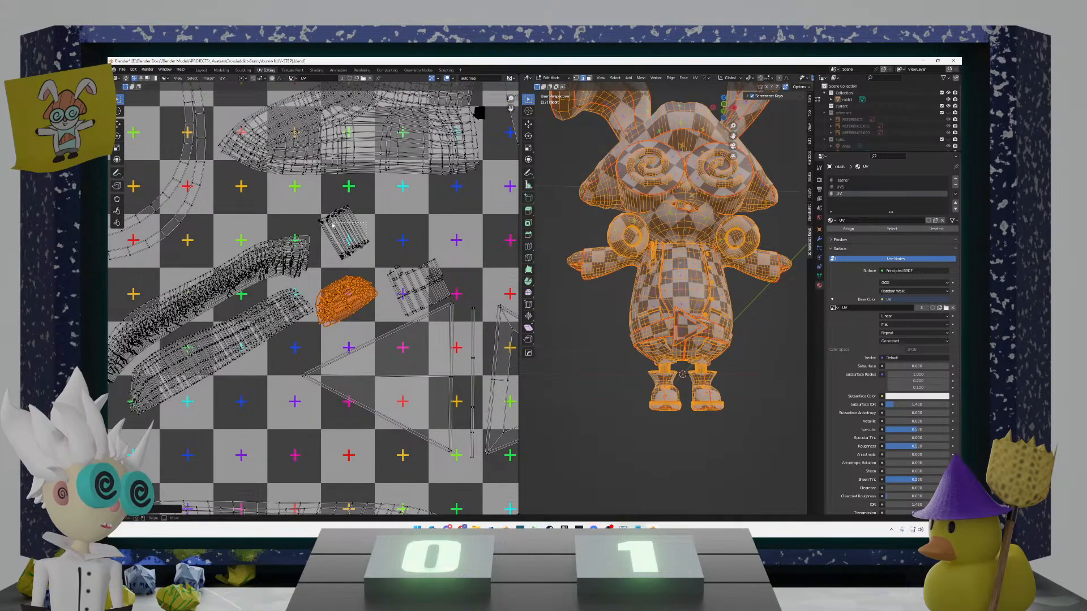
left_click_drag(332, 224, 315, 216)
left_click(352, 252)
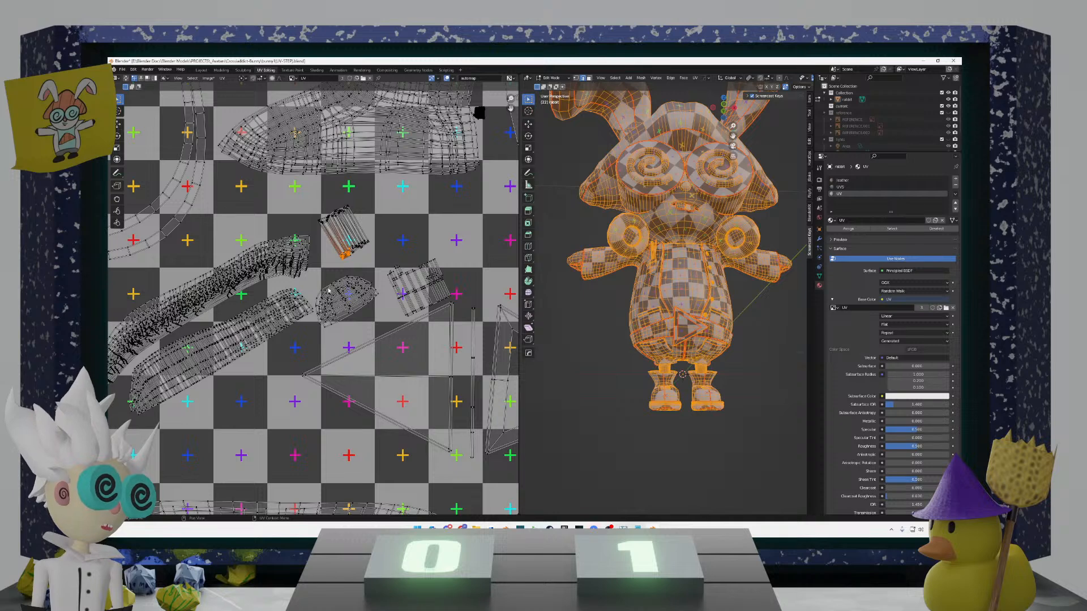
middle_click_drag(328, 291, 255, 285)
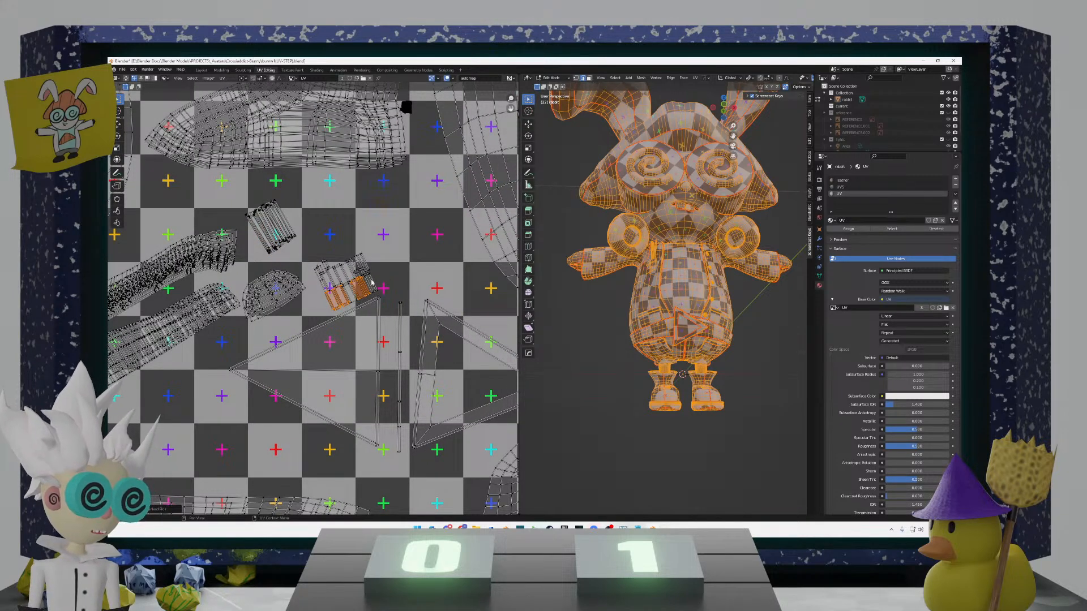
key("v")
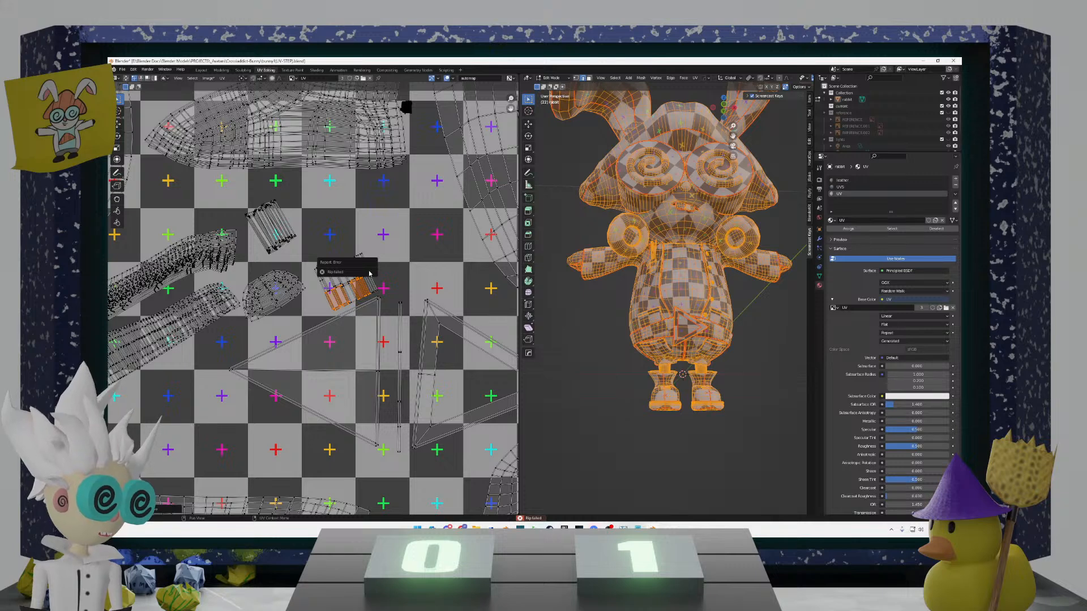
Step: Select the whole cluster of small strap islands beside the half-round piece, rotate it upright and move it above the triangular islands
key("g")
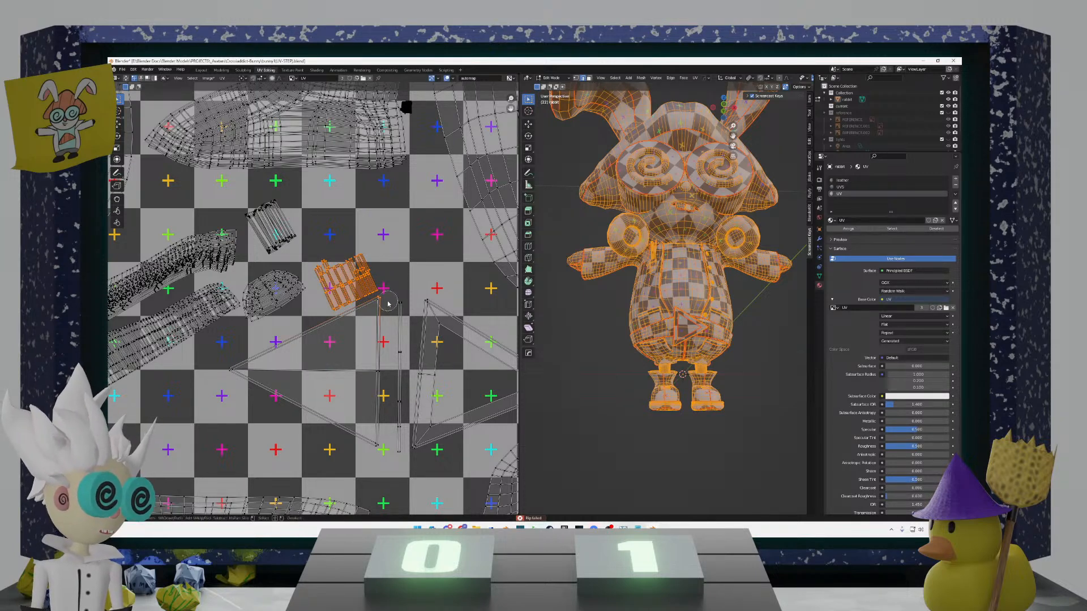
key("r")
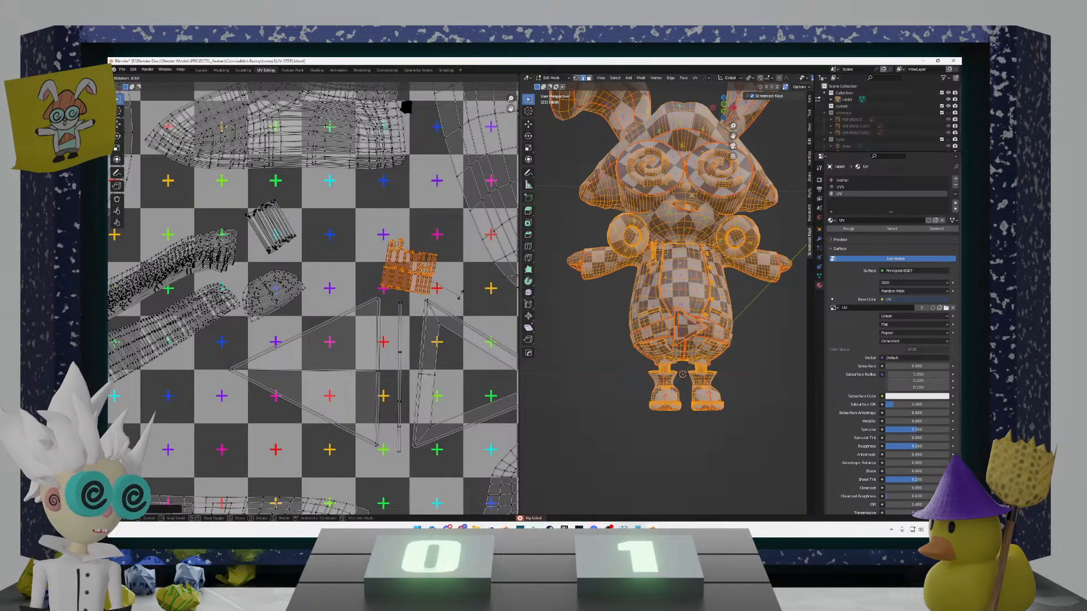
left_click(464, 285)
key("g")
left_click(459, 290)
key("r")
left_click(461, 302)
key("g")
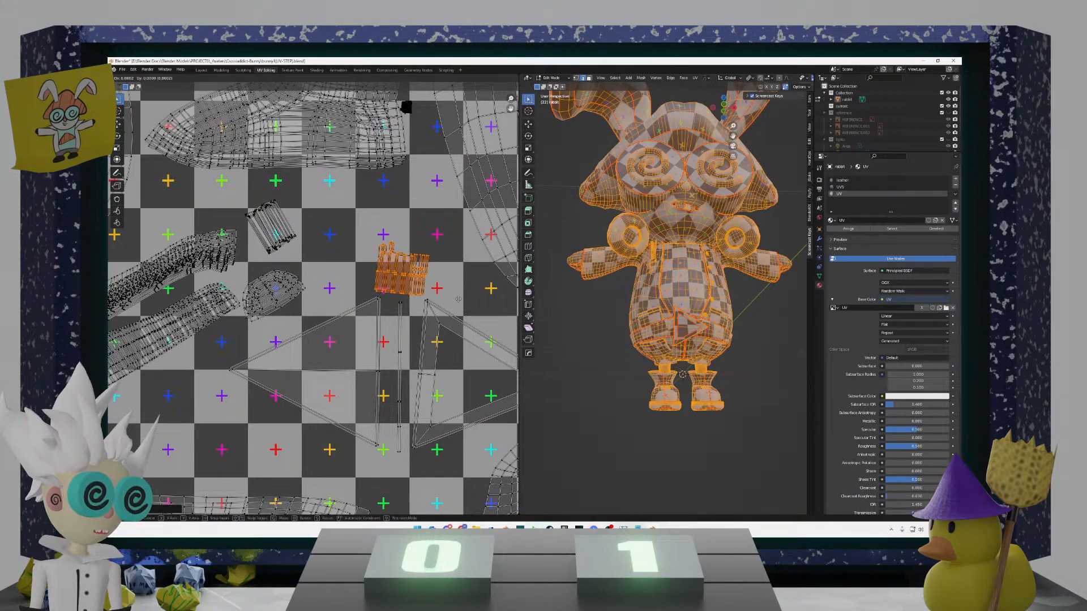
left_click(459, 304)
Step: Save the Blender file and check the complete UV layout within the grid
scroll(342, 295, "down", 4)
scroll(330, 306, "down", 6)
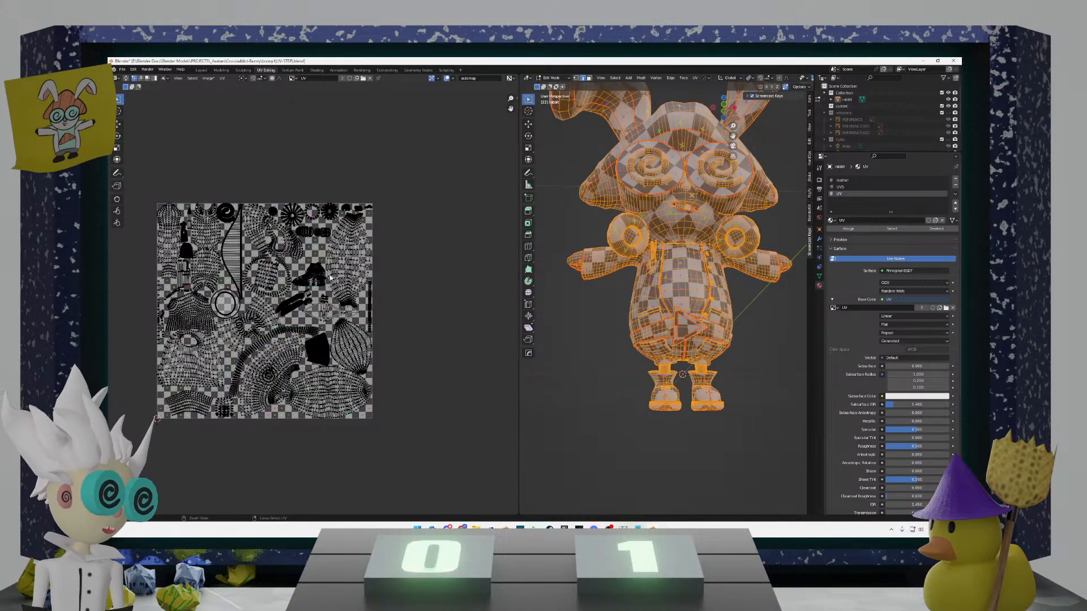
key("ctrl+s")
scroll(335, 345, "up", 3)
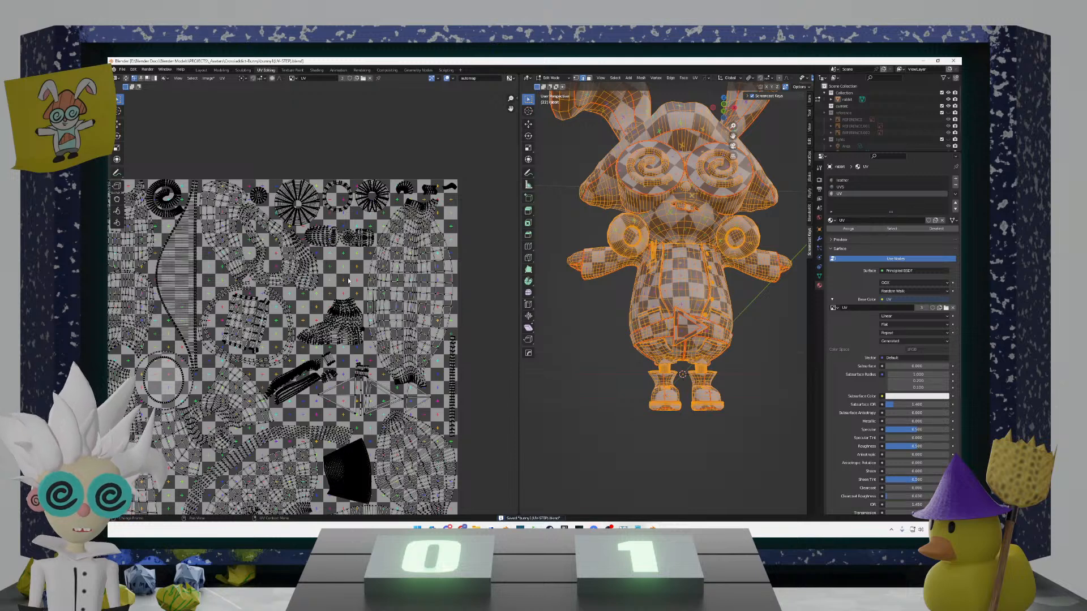
scroll(349, 280, "down", 6)
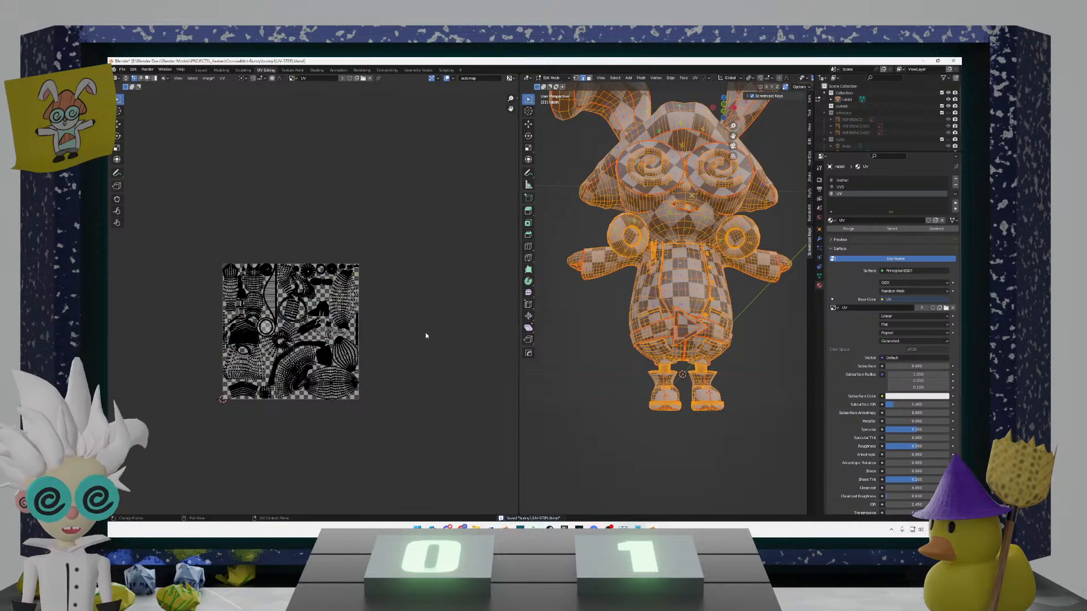
Step: Export the UV layout as a PNG image named UV_rabbit.png
left_click(222, 78)
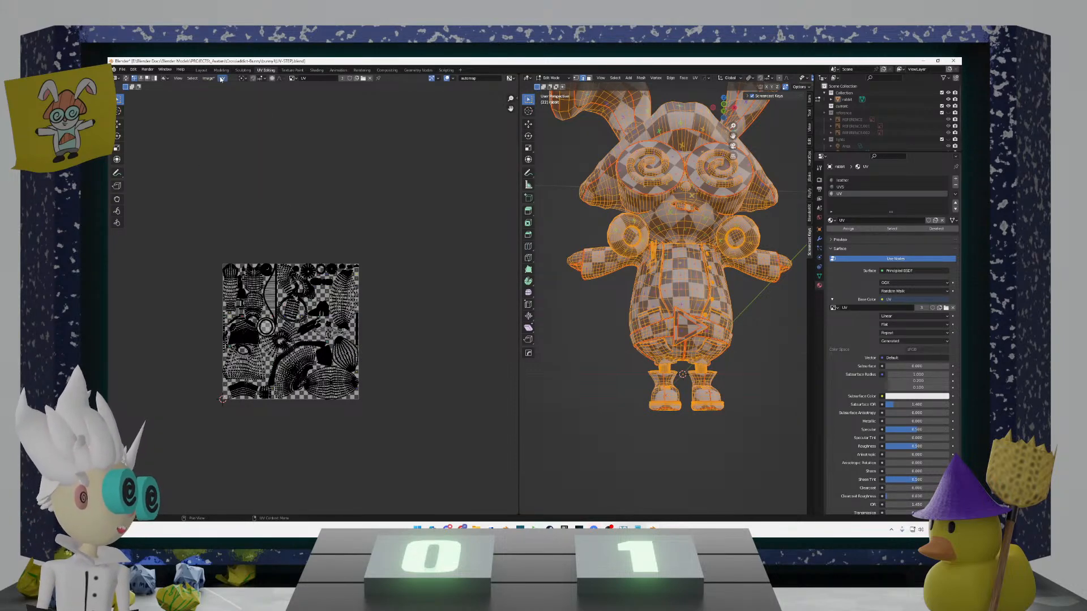
mouse_move(214, 80)
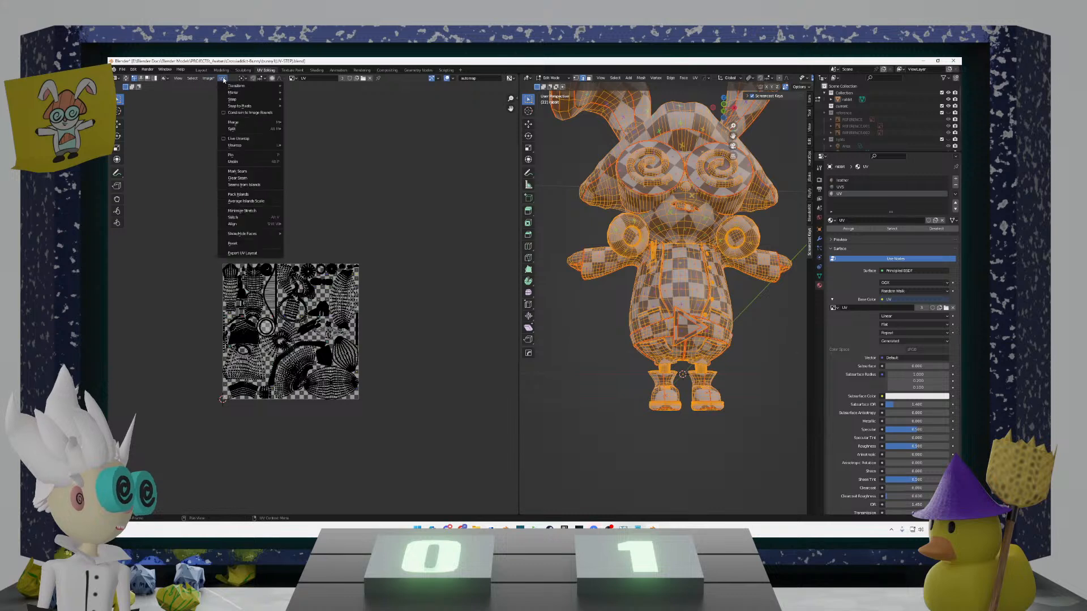
left_click(243, 253)
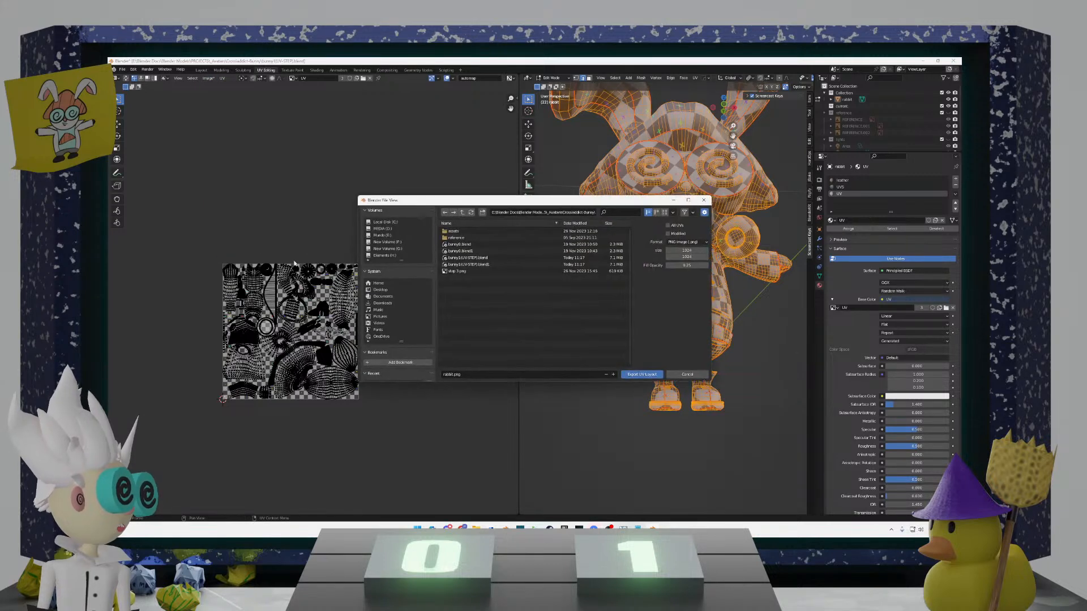
left_click(486, 375)
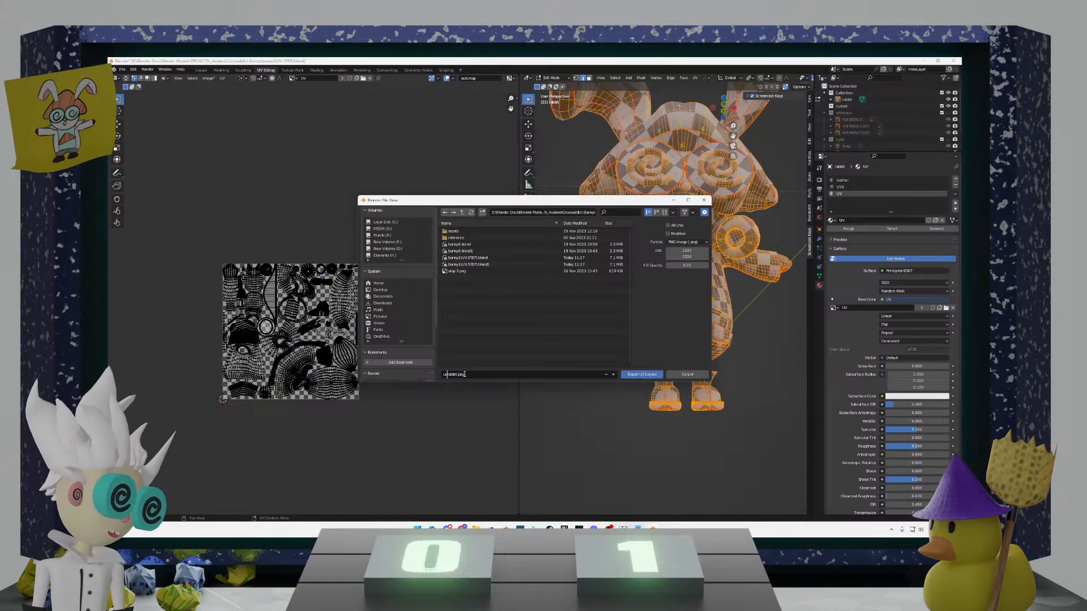
key("BackSpace")
key("BackSpace")
type("UV")
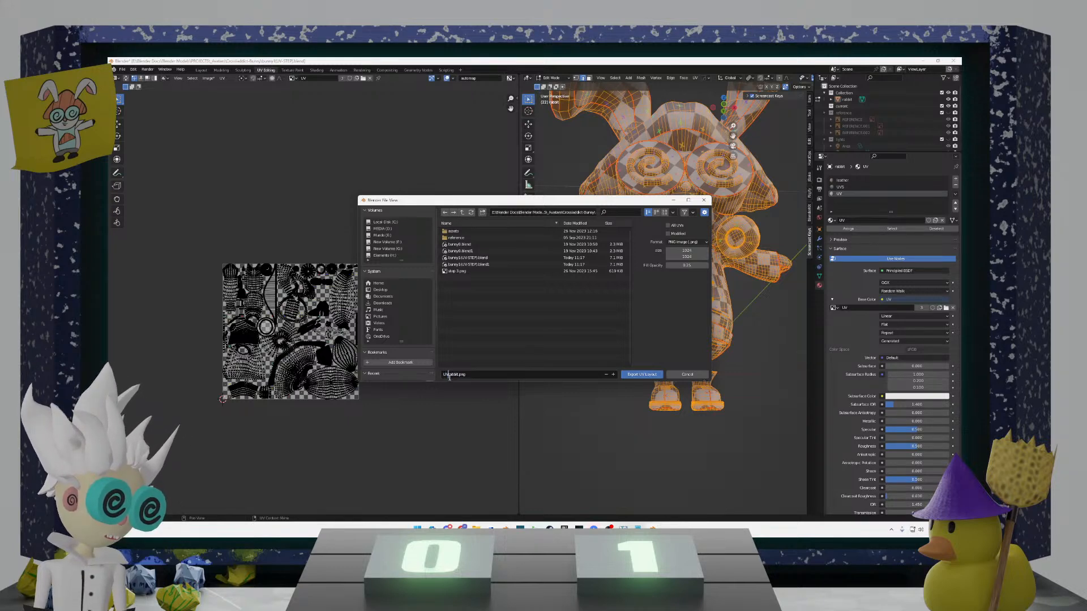
type("_")
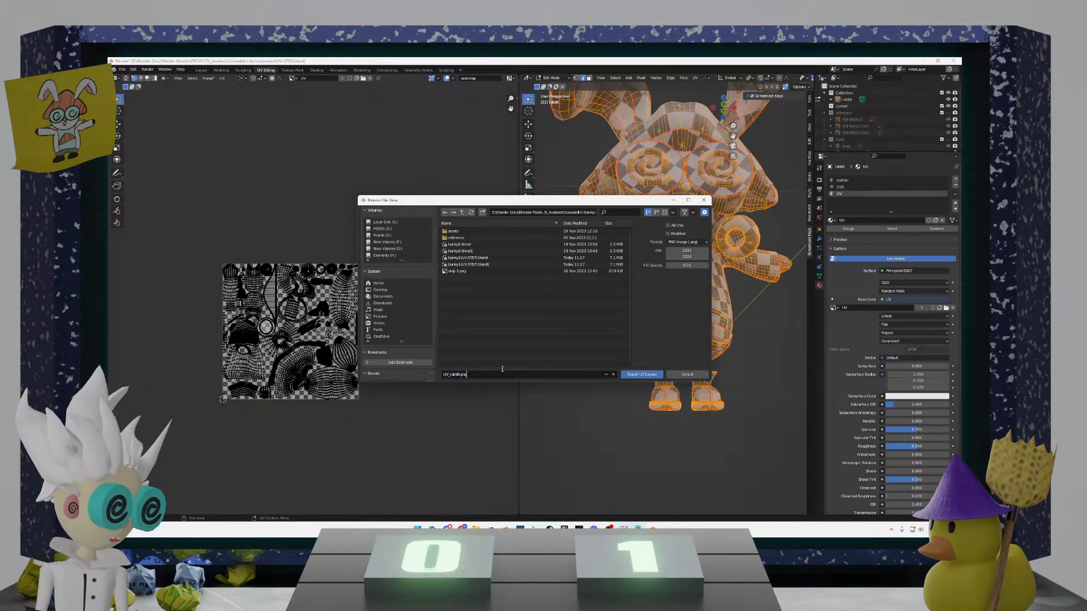
left_click(641, 374)
Step: Launch GIMP for working on the exported UV layout image
key("super")
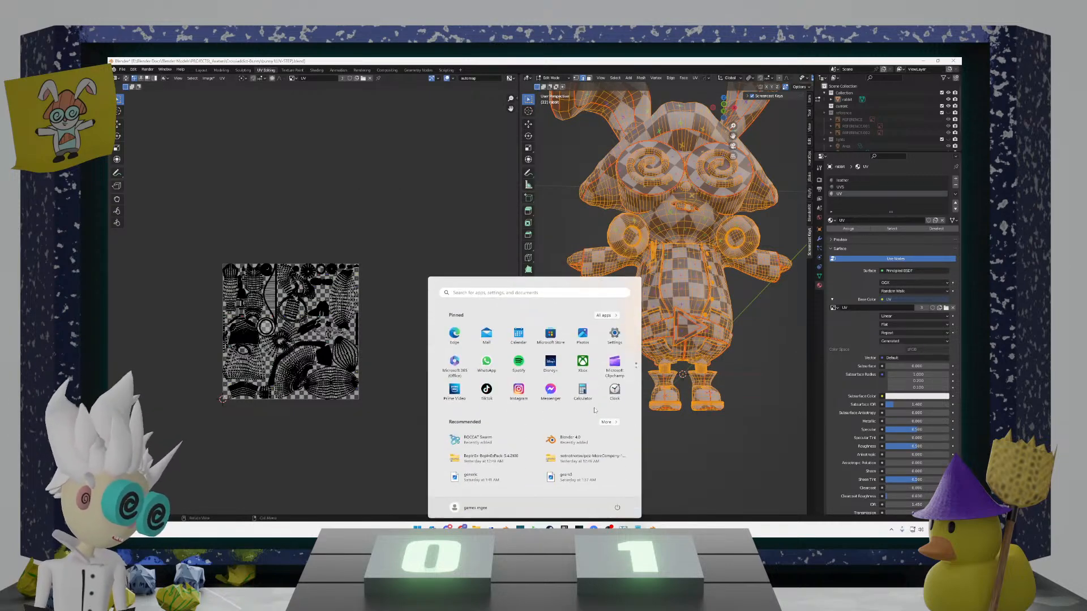
type("gim")
key("Return")
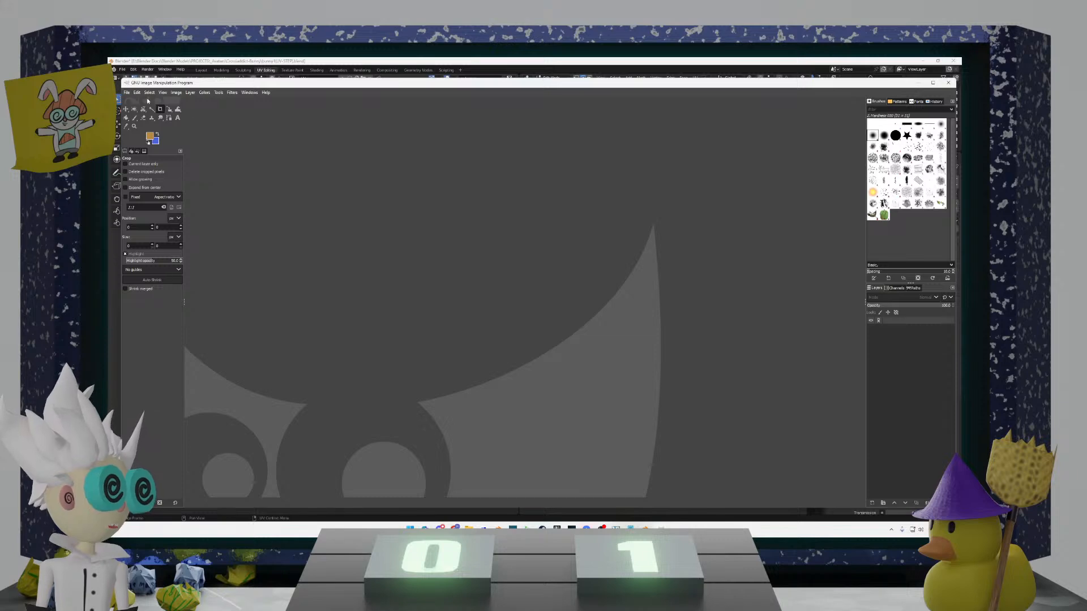
left_click(181, 95)
left_click(366, 194)
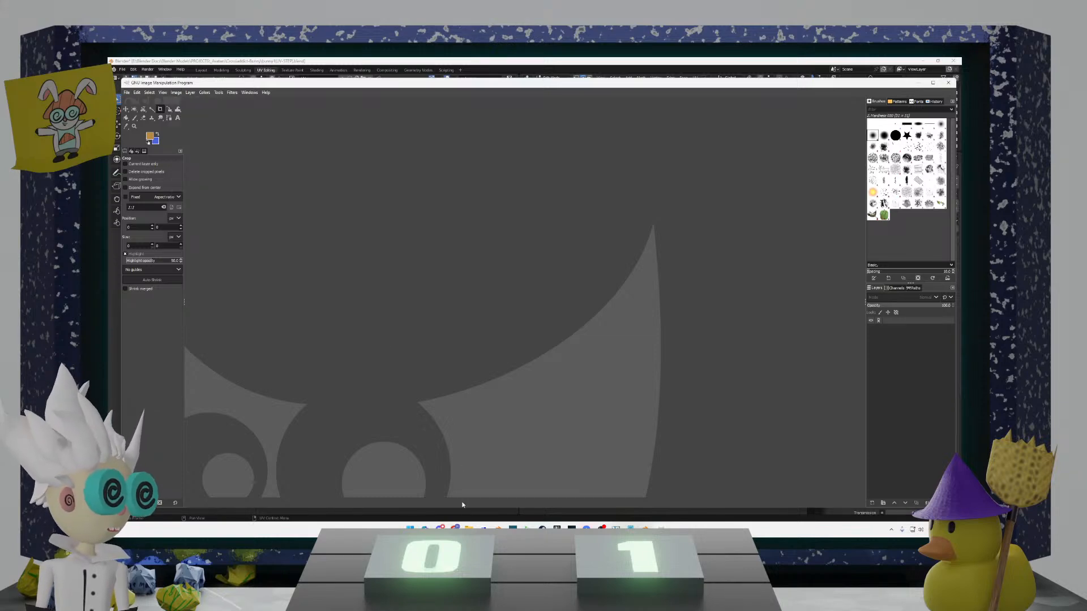
Step: Switch to File Explorer and browse through Blender Docs, Blender Models, PROJECTS and _Avatars to the bunny's project folder
left_click(468, 529)
left_click(409, 215)
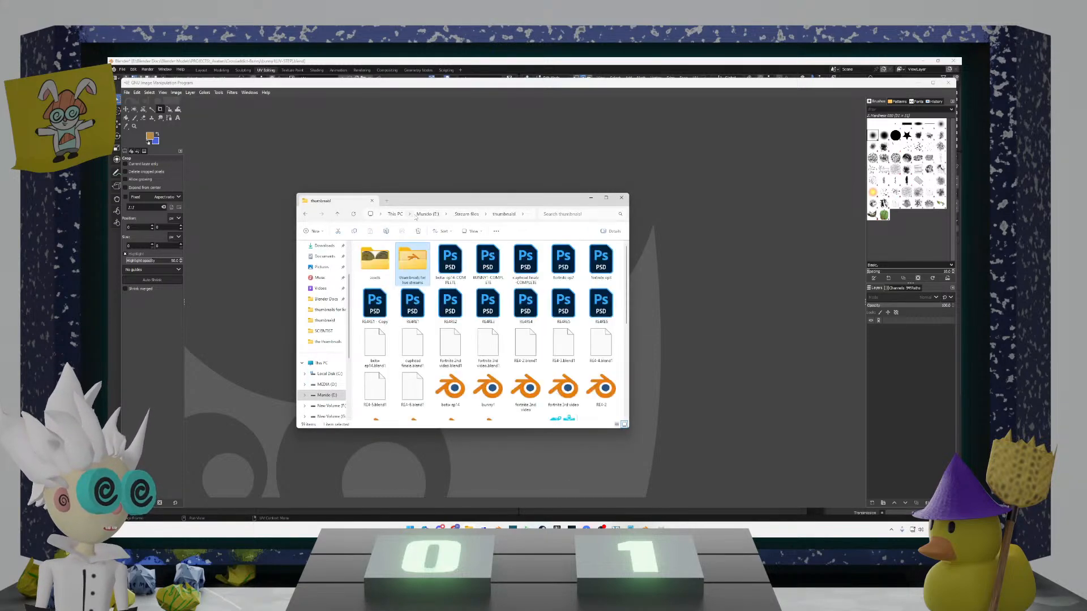
left_click(459, 215)
left_click(429, 217)
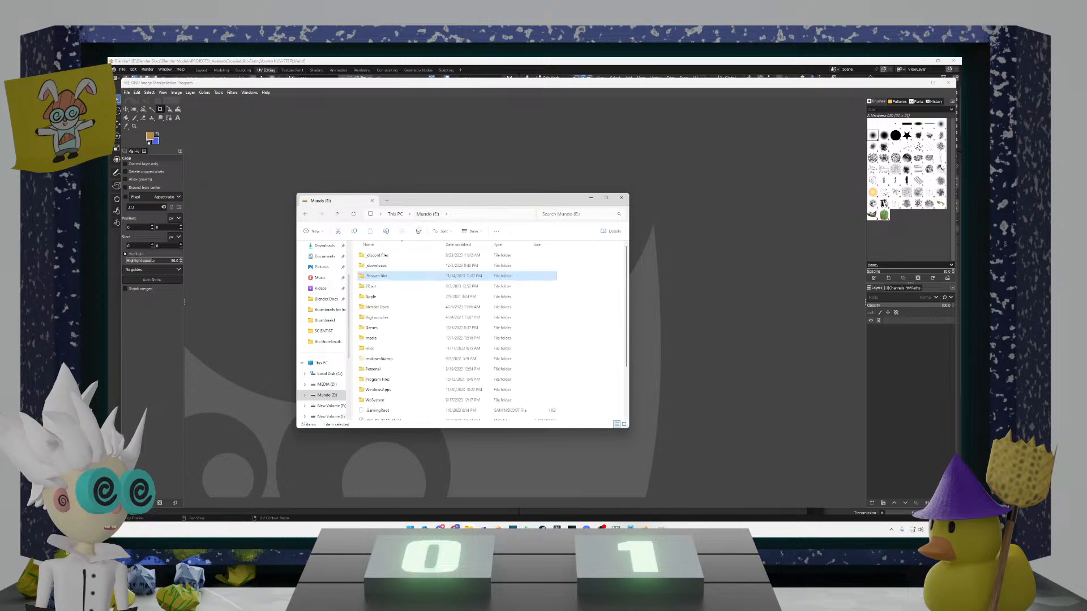
double_click(392, 289)
left_click(426, 216)
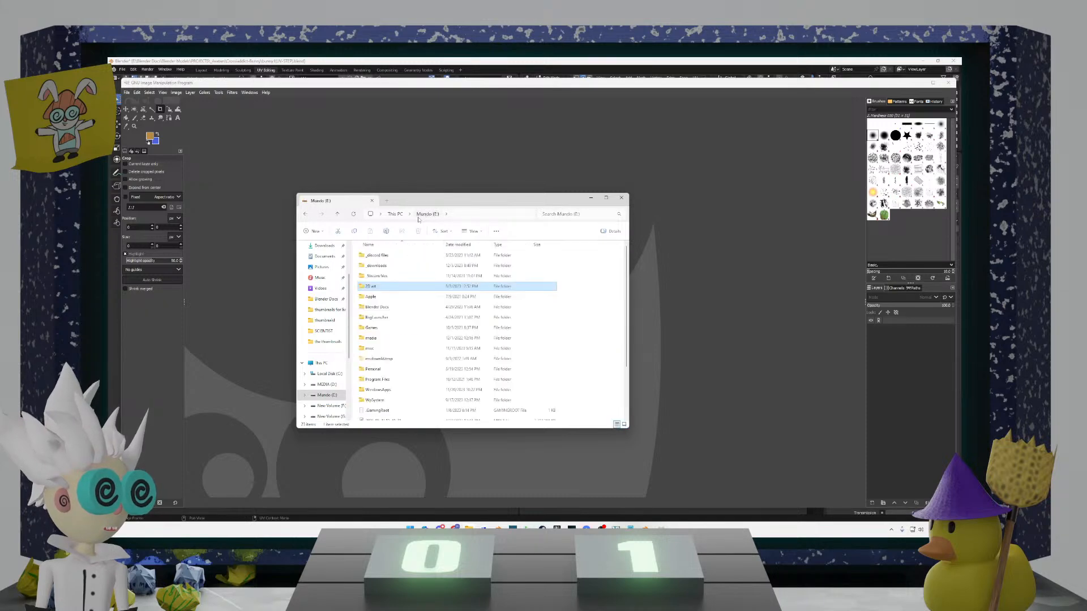
double_click(377, 306)
double_click(385, 265)
double_click(395, 316)
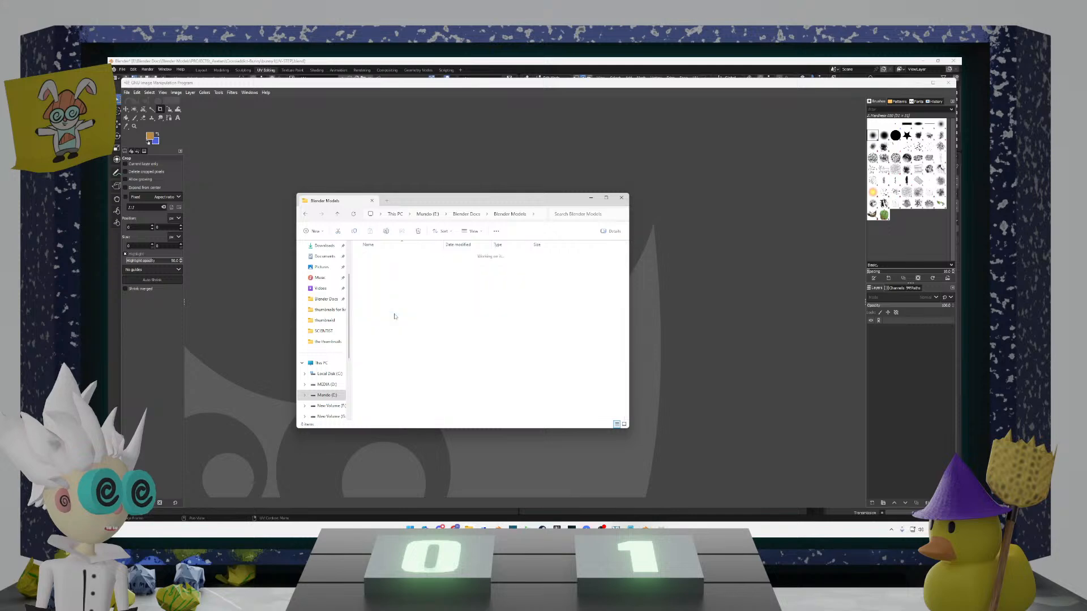
double_click(408, 256)
double_click(391, 265)
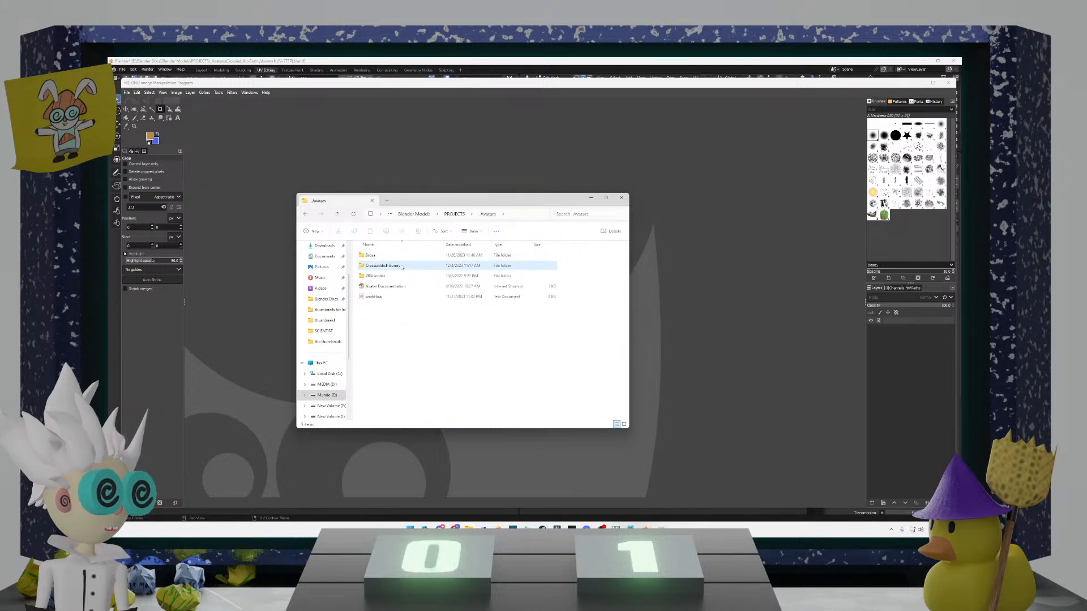
Step: Preview UV_rabbit.png in the image viewer, close the preview and load the file into GIMP as a new image
double_click(381, 308)
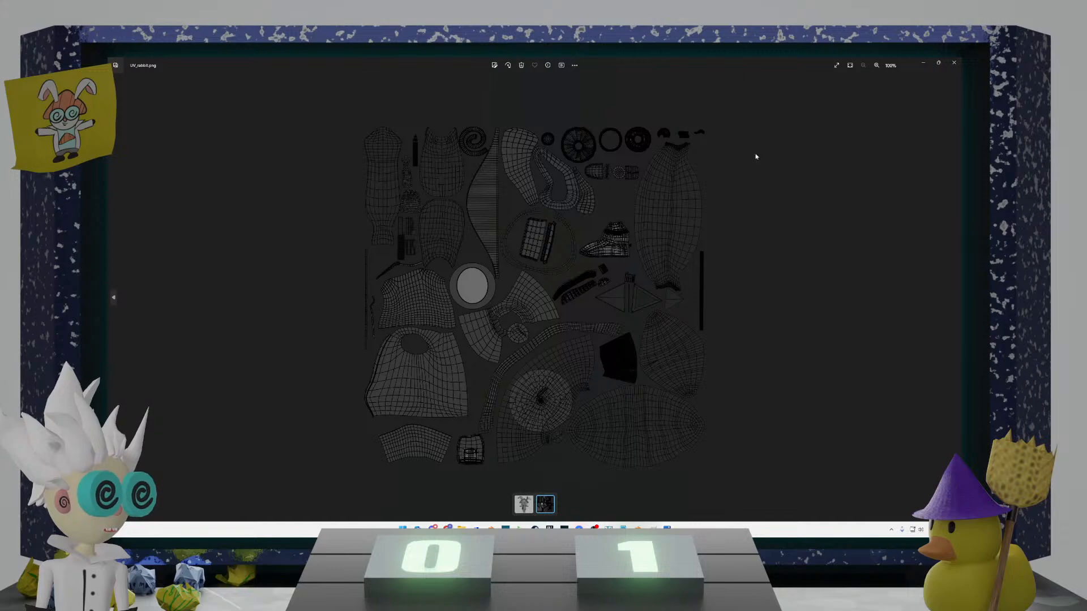
left_click(954, 63)
left_click_drag(383, 299, 668, 307)
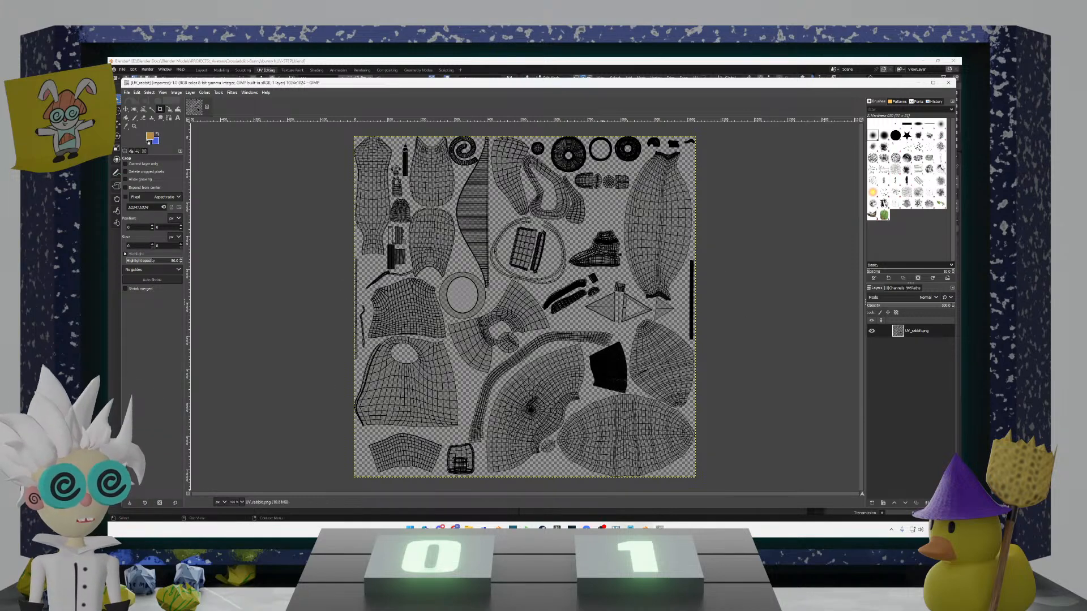
Step: Bring up the workflow notes beside the UV layout and highlight the textures section to review the next stage
left_click(630, 529)
left_click_drag(746, 173, 1046, 204)
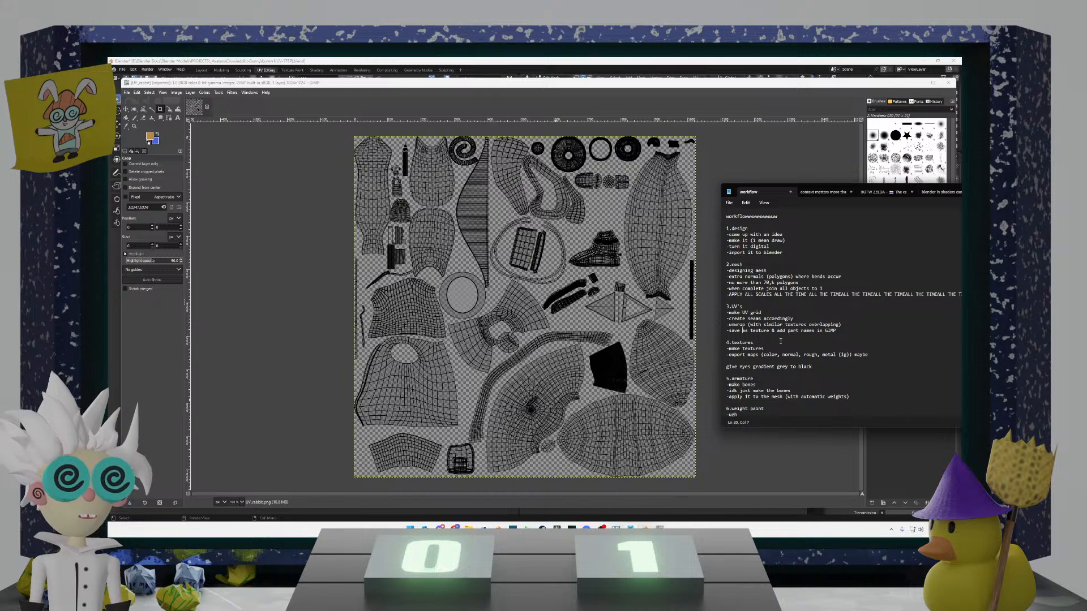
left_click_drag(875, 357, 726, 343)
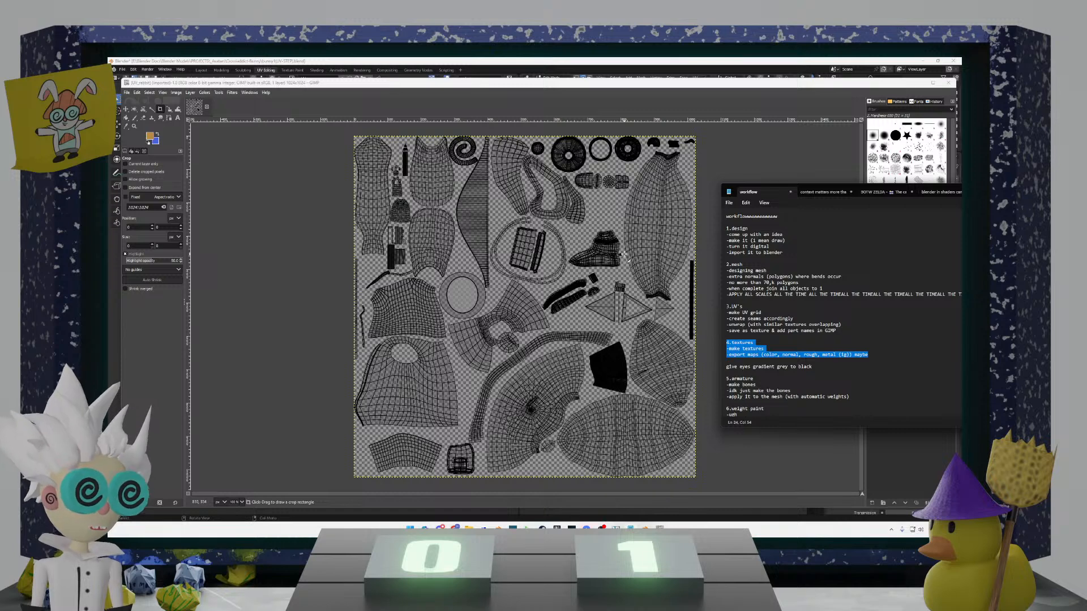
Step: Inspect the tiny black island against the shoe's right edge up close, and close GIMP
mouse_move(623, 255)
left_mouse_down()
mouse_move(638, 256)
mouse_move(612, 253)
mouse_move(623, 260)
left_mouse_up()
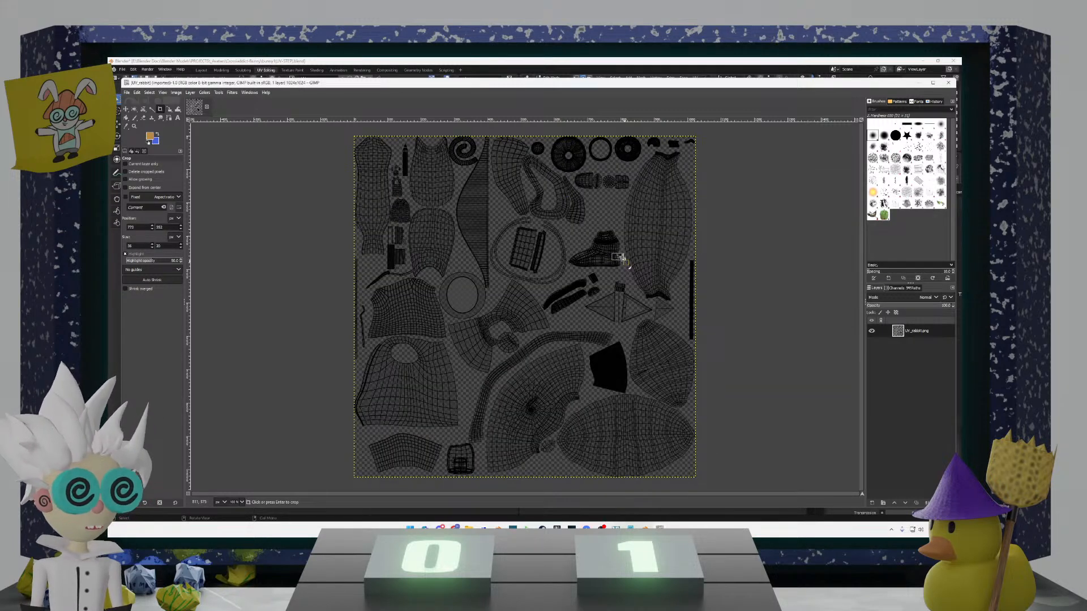
key("Escape")
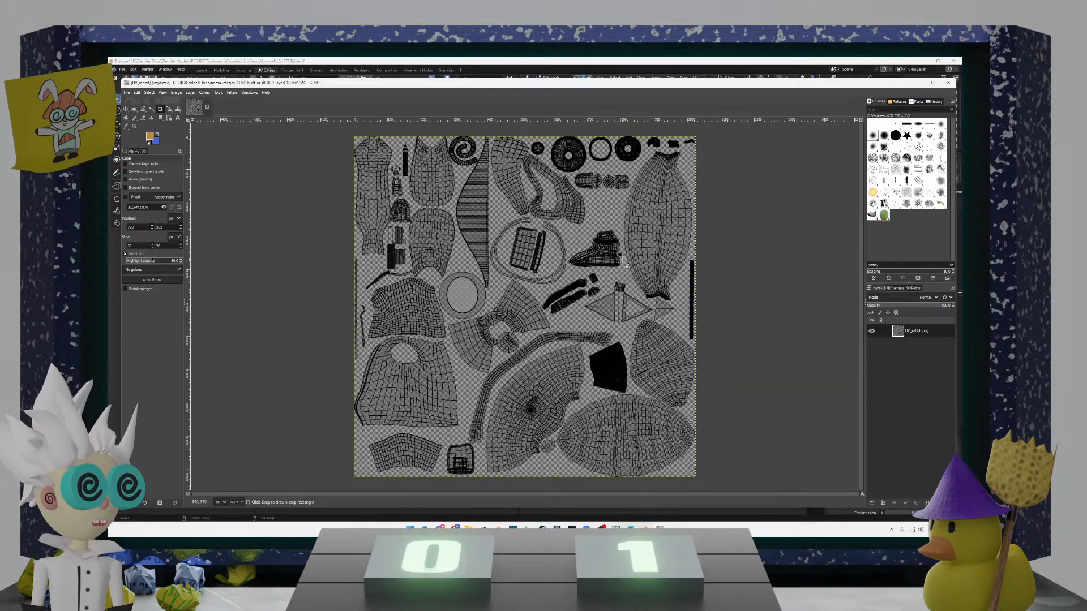
left_click(135, 127)
left_click_drag(603, 248, 639, 265)
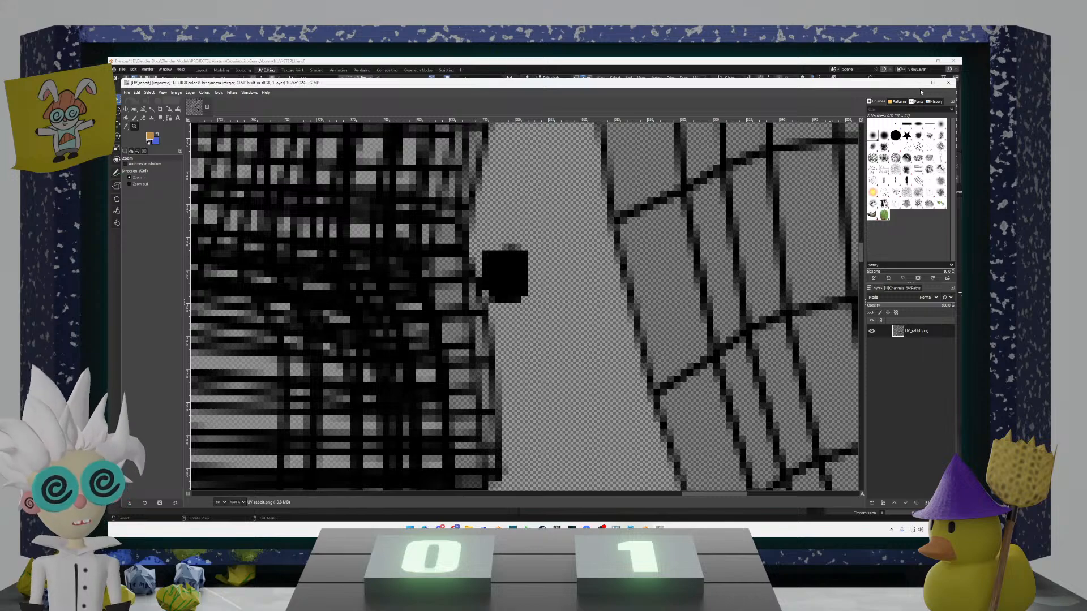
left_click(948, 83)
Step: In Blender's UV layout, select the tiny dense island at the shoe's right edge, enlarge it and move it above the shoe
left_click(372, 250)
scroll(371, 250, "up", 6)
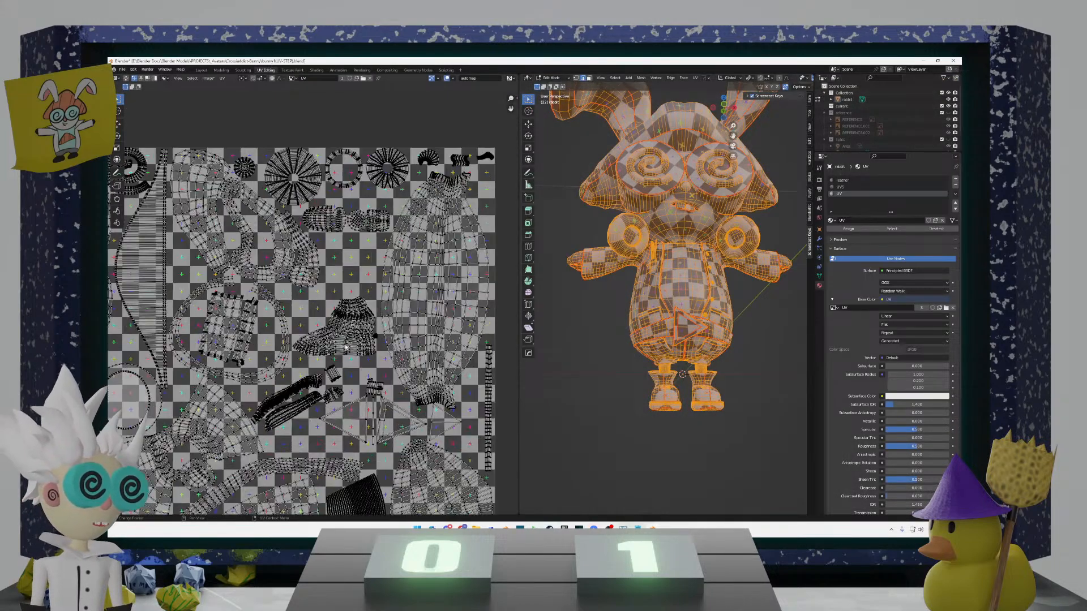
scroll(362, 368, "up", 5)
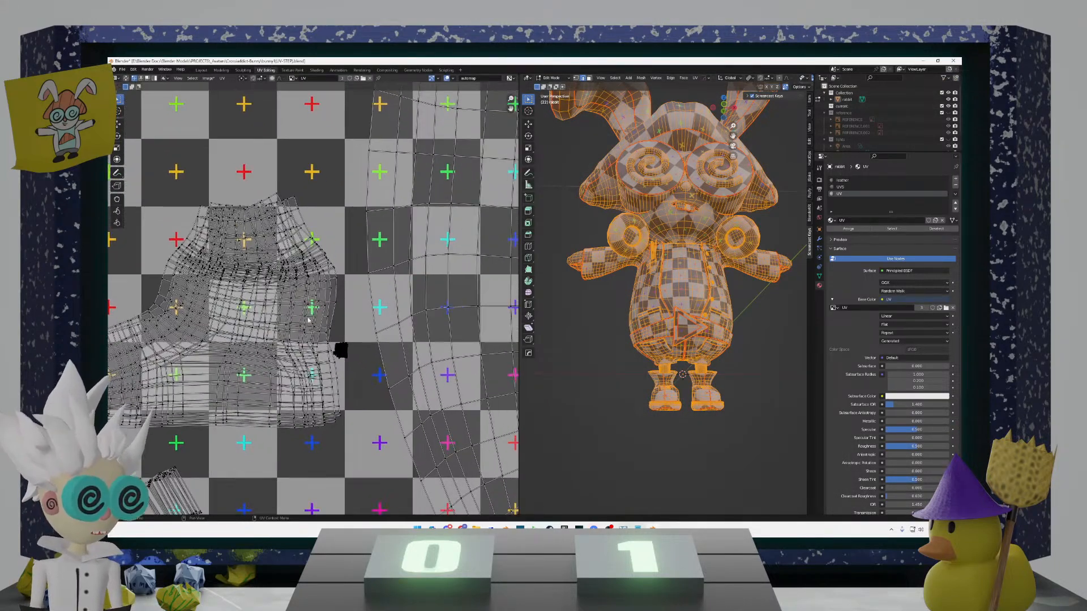
key("c")
mouse_move(365, 394)
left_mouse_down()
mouse_move(352, 390)
mouse_move(362, 373)
mouse_move(342, 387)
left_mouse_up()
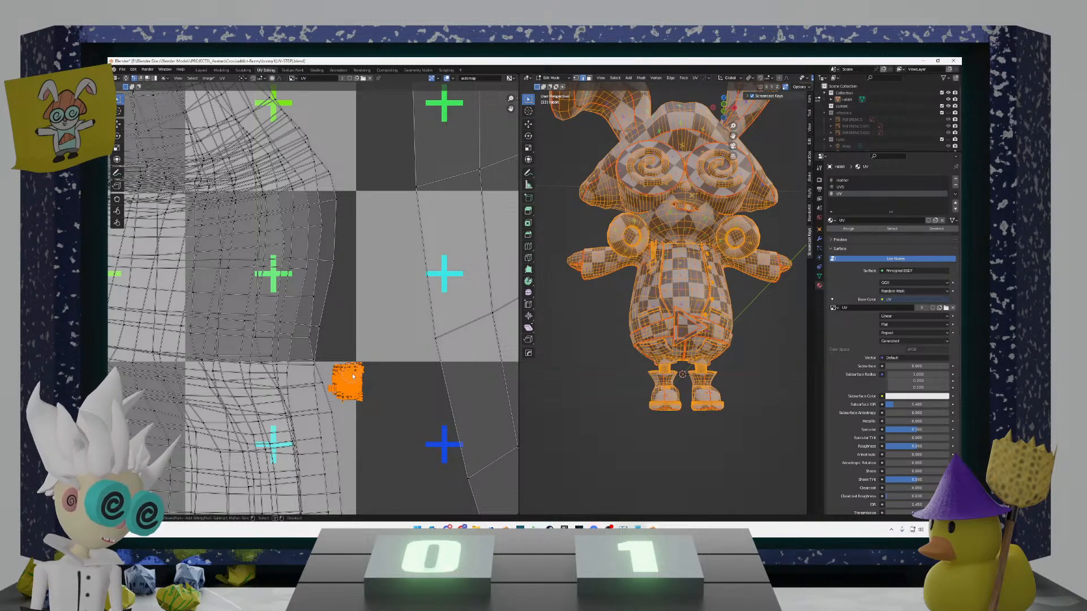
key("Escape")
scroll(363, 379, "down", 6)
key("v")
key("s")
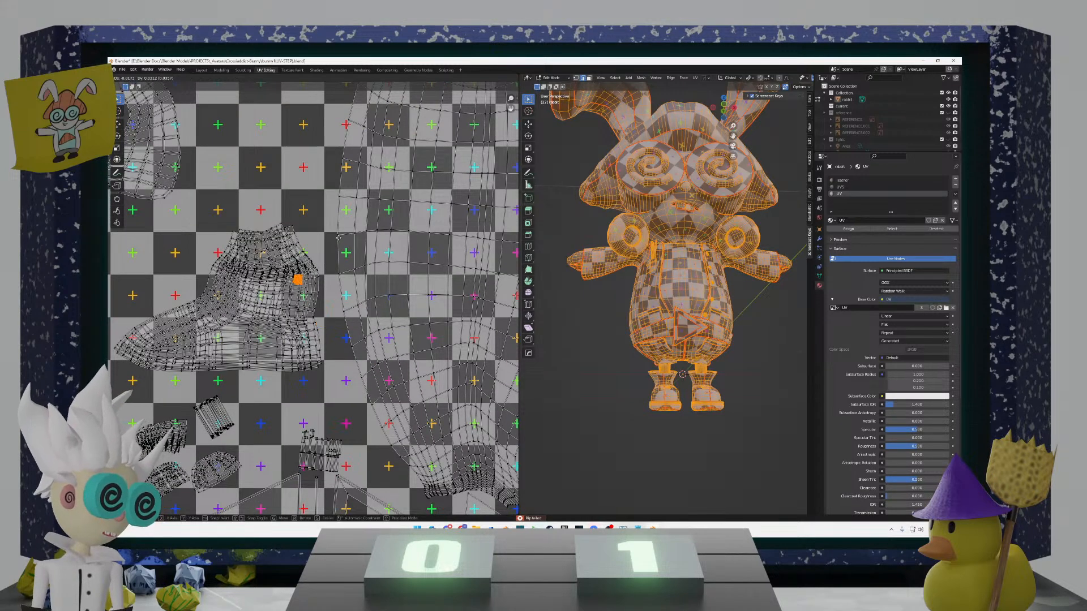
left_click(249, 294)
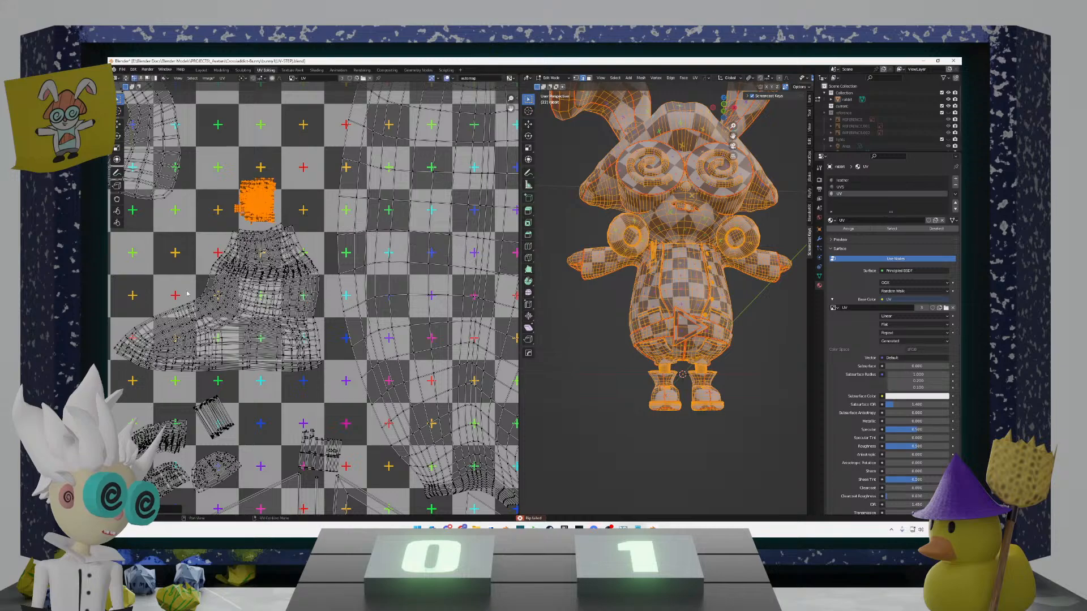
Step: Rotate the enlarged dense island above the shoe and clear the UV selection
key("r")
left_click(253, 308)
scroll(253, 308, "down", 2)
scroll(254, 308, "down", 4)
key("alt+a")
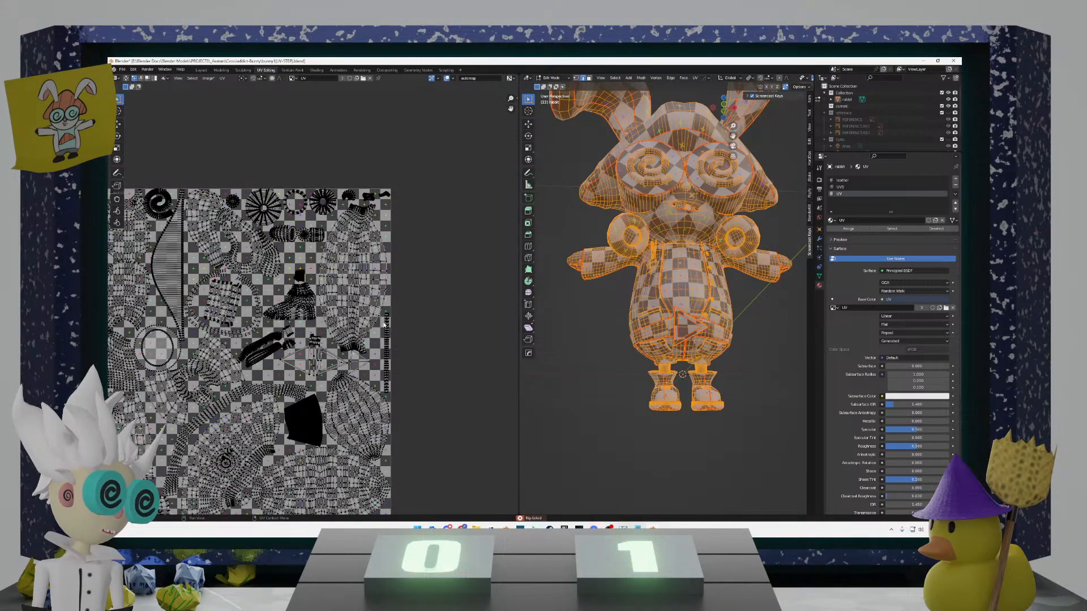
Step: Move the dense island to the empty area left of the shoe's ankle and scale it down slightly
scroll(330, 317, "up", 6)
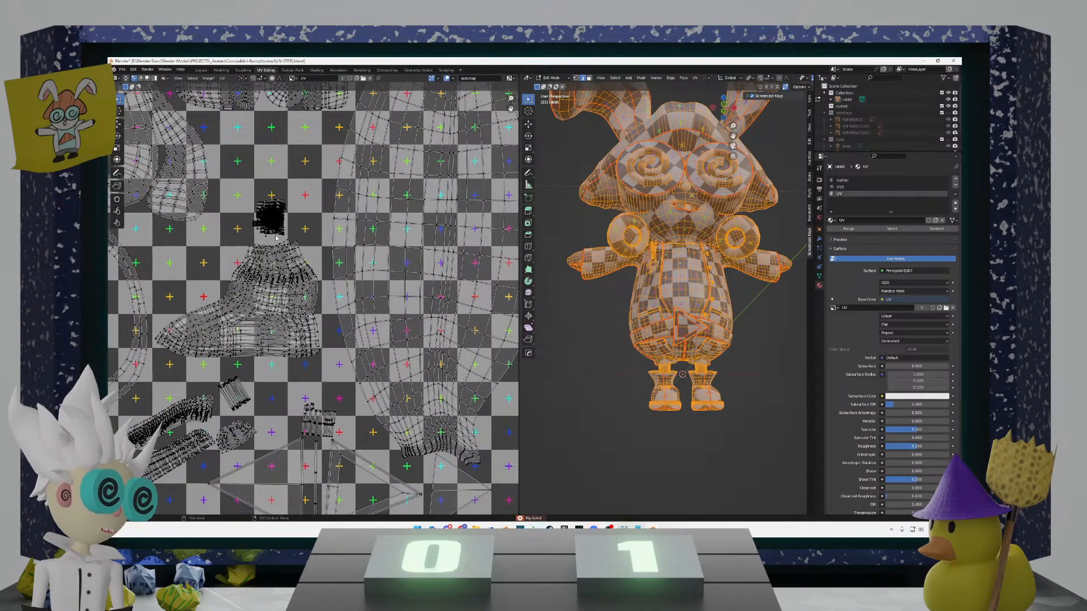
scroll(275, 237, "up", 3)
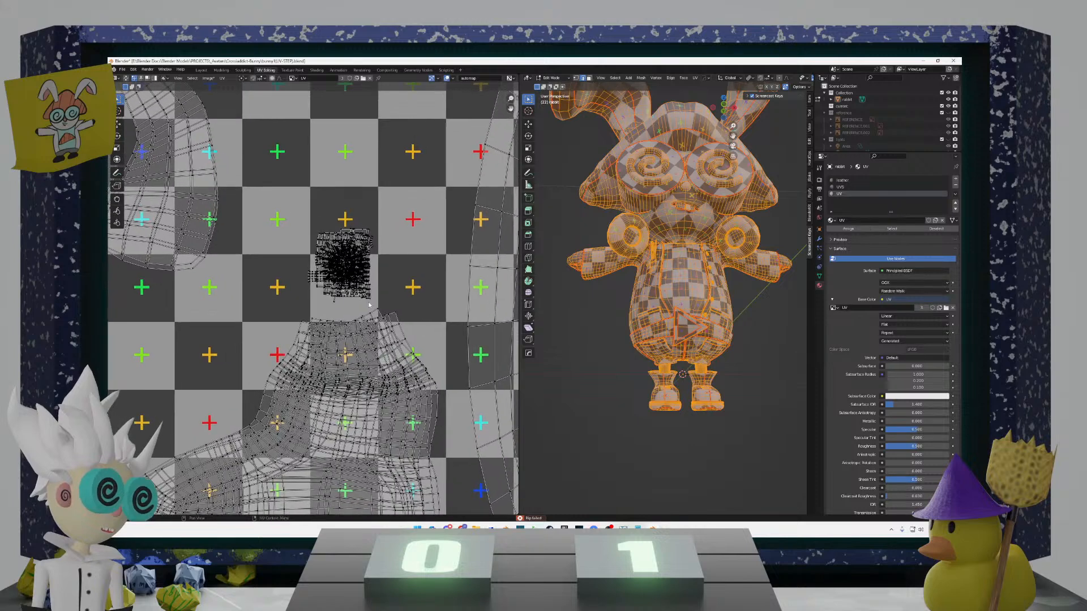
scroll(369, 305, "down", 2)
left_click_drag(356, 305, 283, 237)
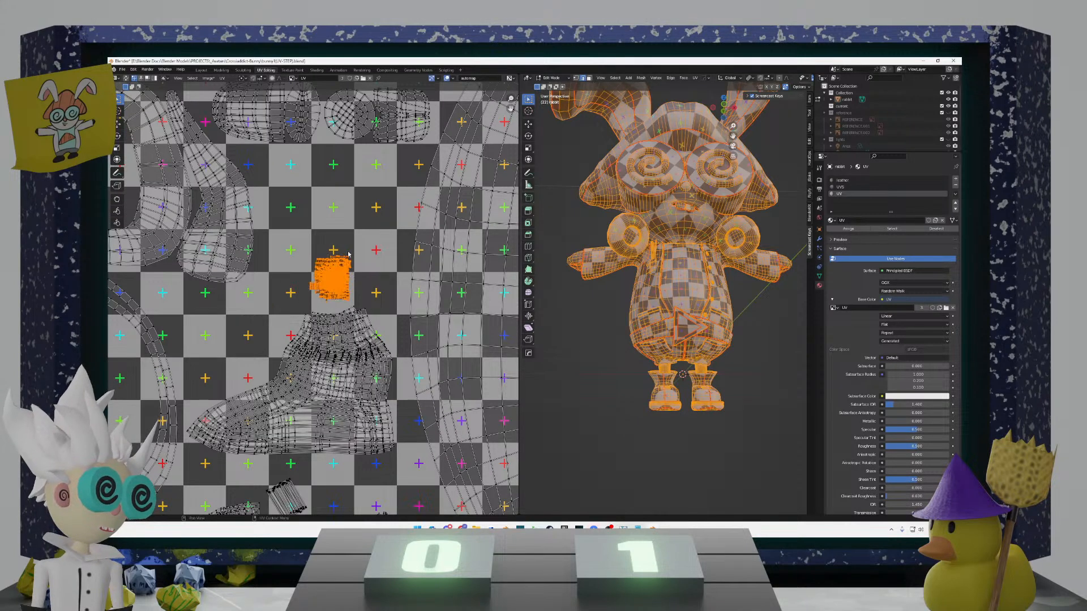
key("g")
left_click(244, 346)
key("s")
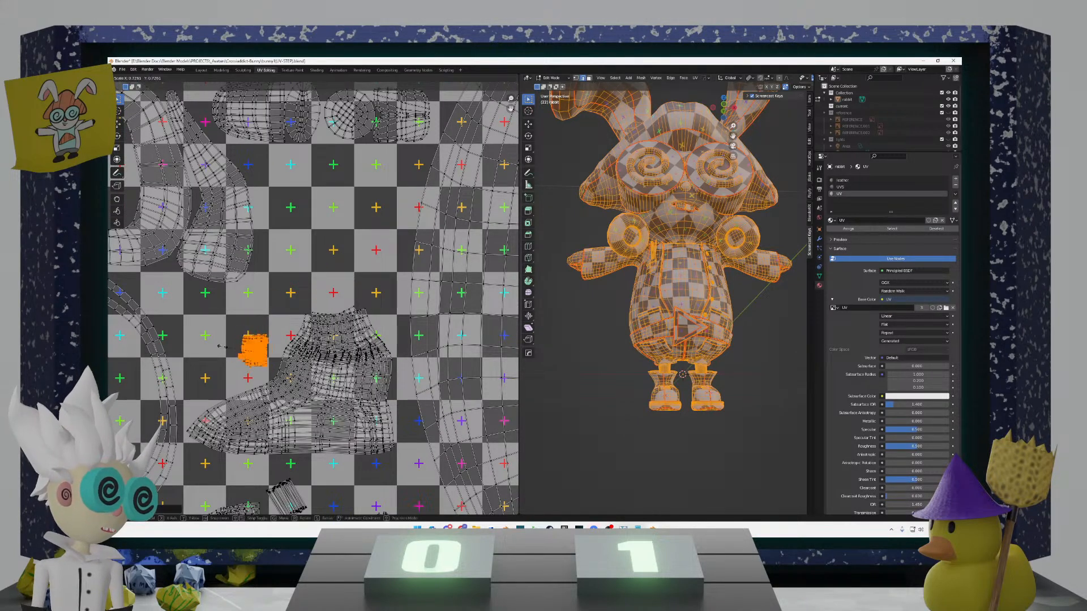
left_click(229, 350)
key("g")
left_click(224, 356)
left_click(226, 309)
Step: Export the corrected UV layout as a PNG, overwriting UV_rabbit.png
scroll(259, 318, "down", 6)
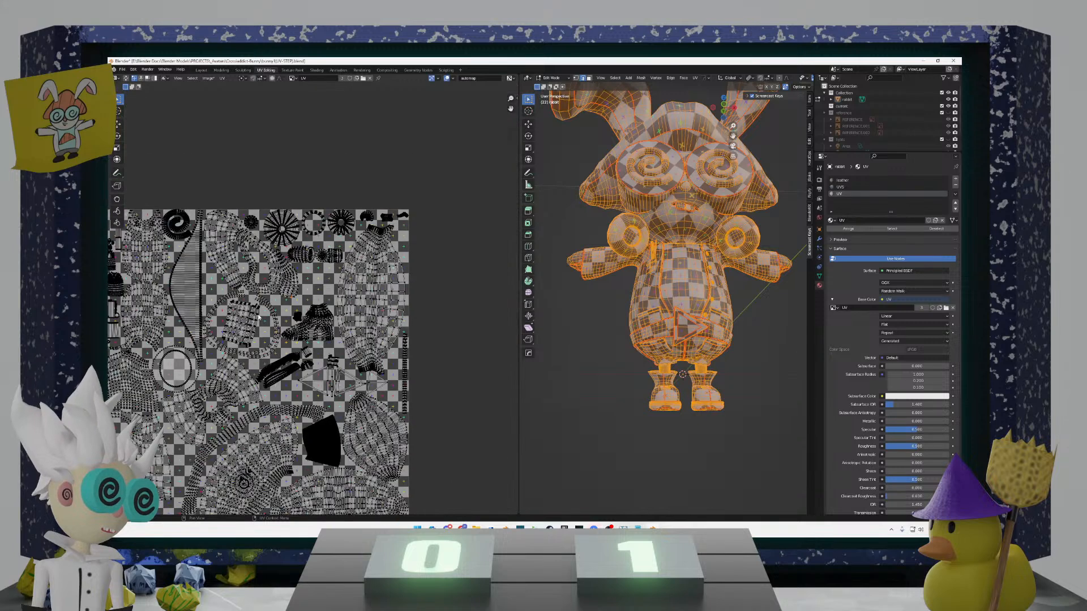
left_click(221, 78)
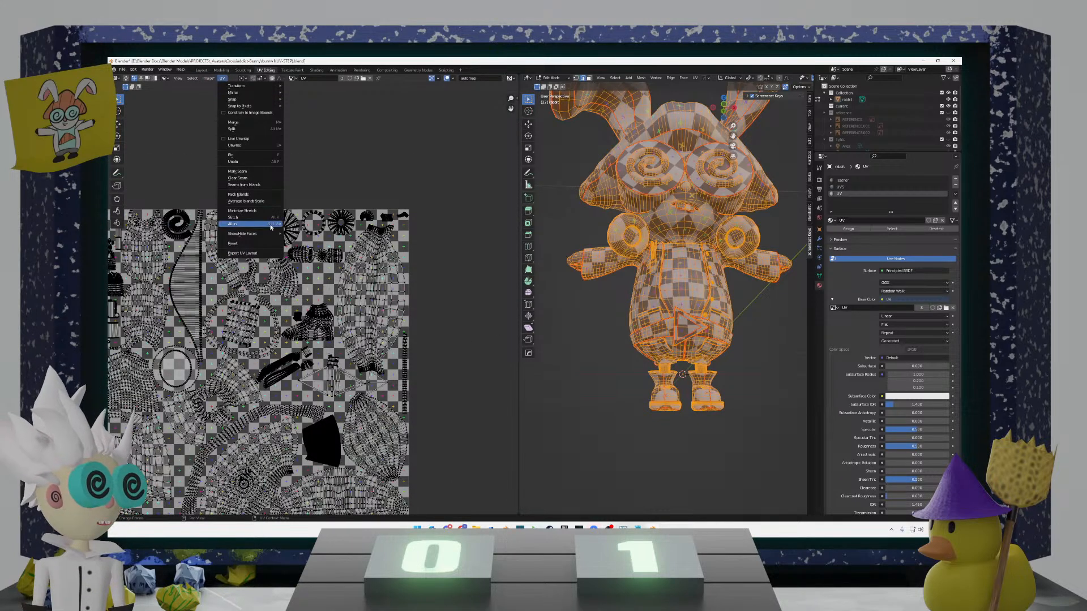
left_click(252, 254)
left_click(473, 278)
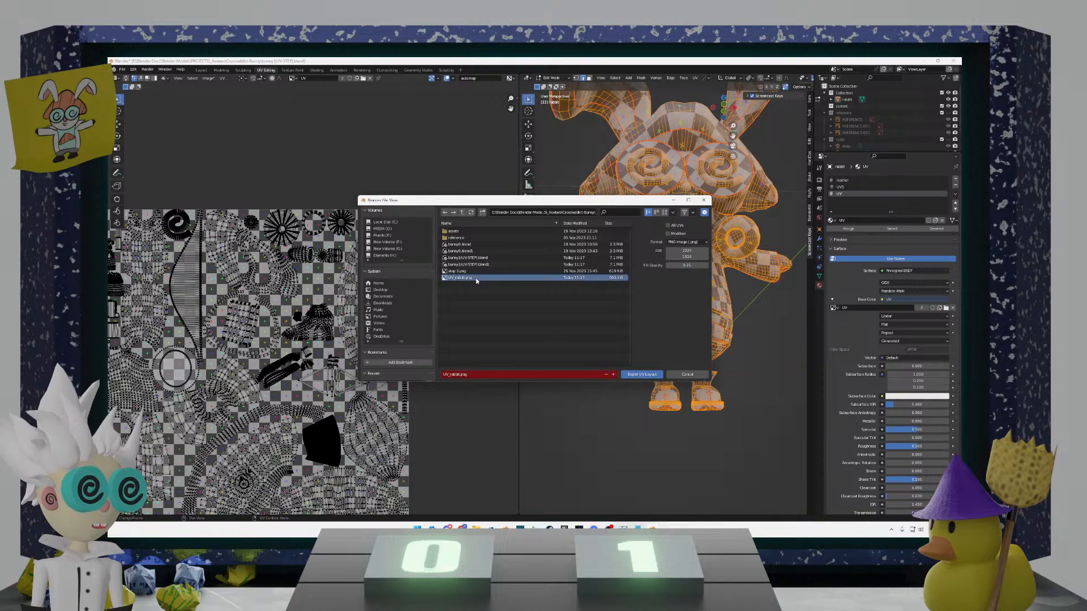
left_click(641, 374)
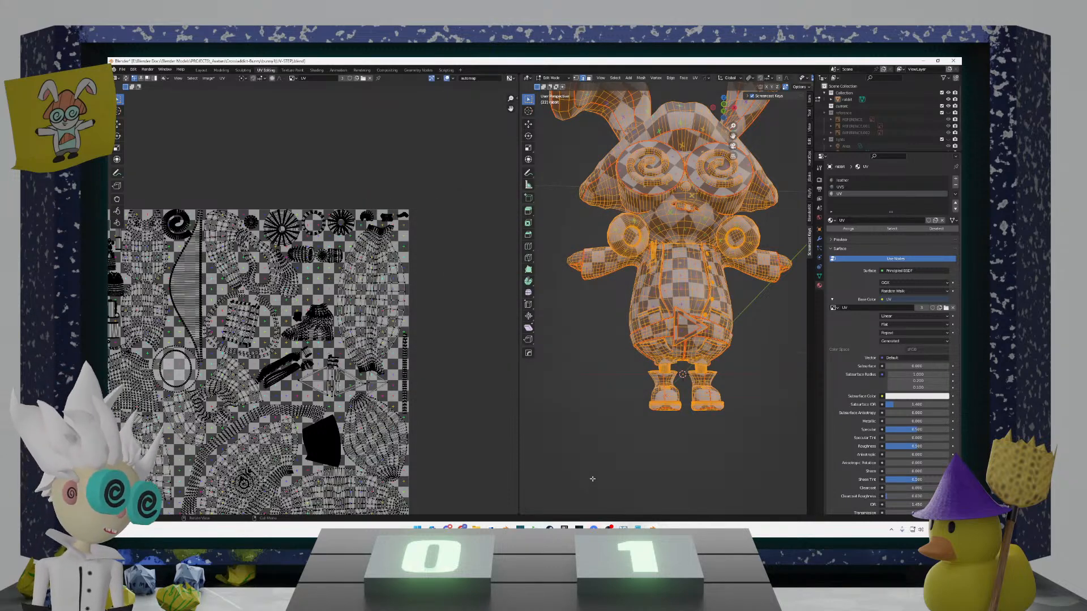
Step: Relaunch GIMP and load the re-exported UV_rabbit.png from the project folder as a new image
key("super")
type("gimp")
key("Return")
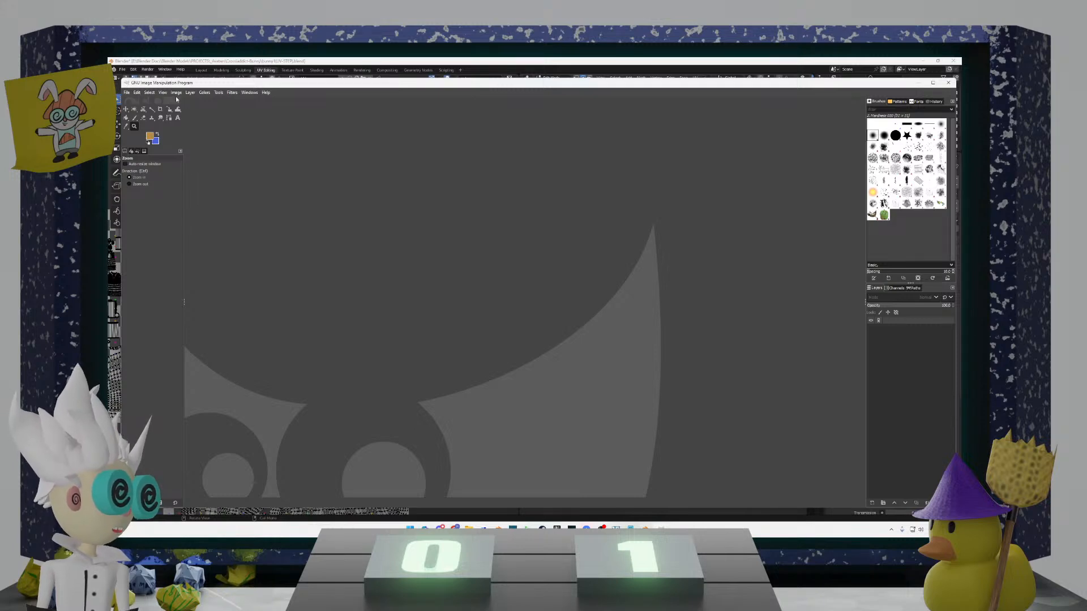
left_click(127, 92)
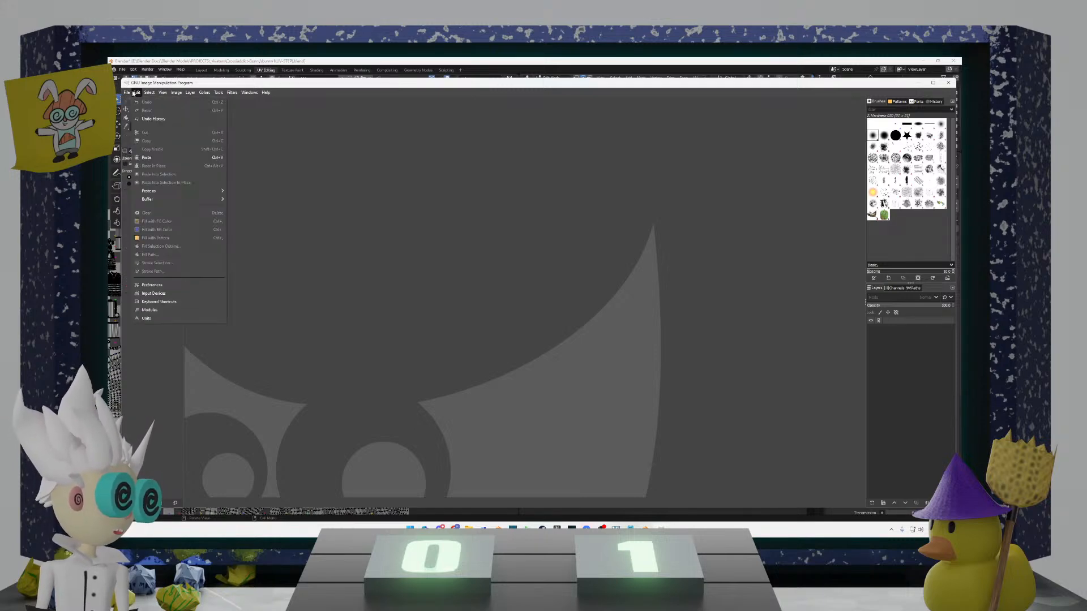
left_click(126, 93)
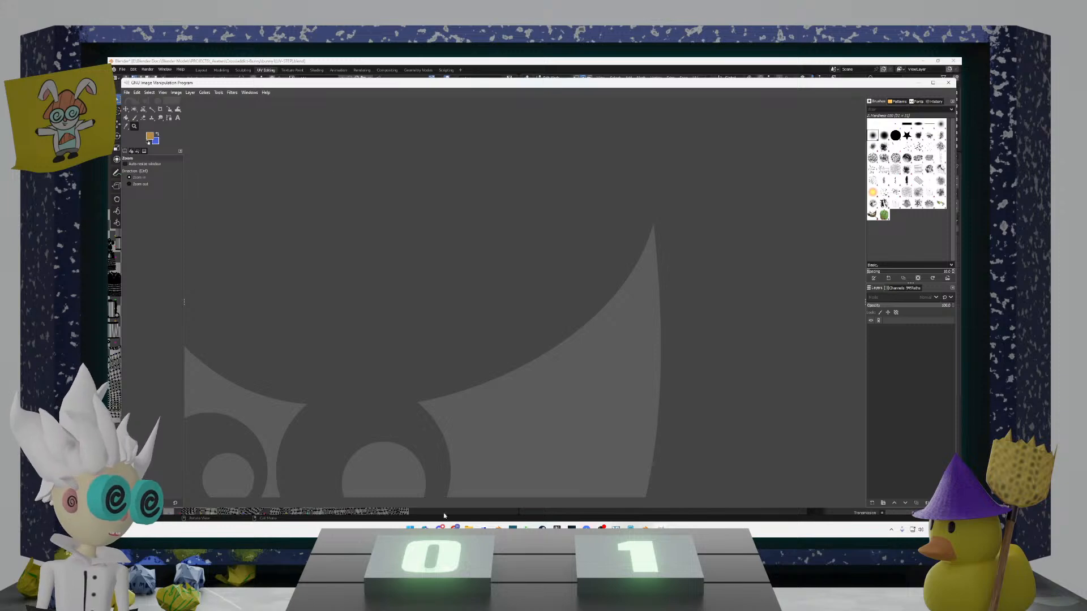
left_click(468, 531)
left_click_drag(380, 314, 704, 360)
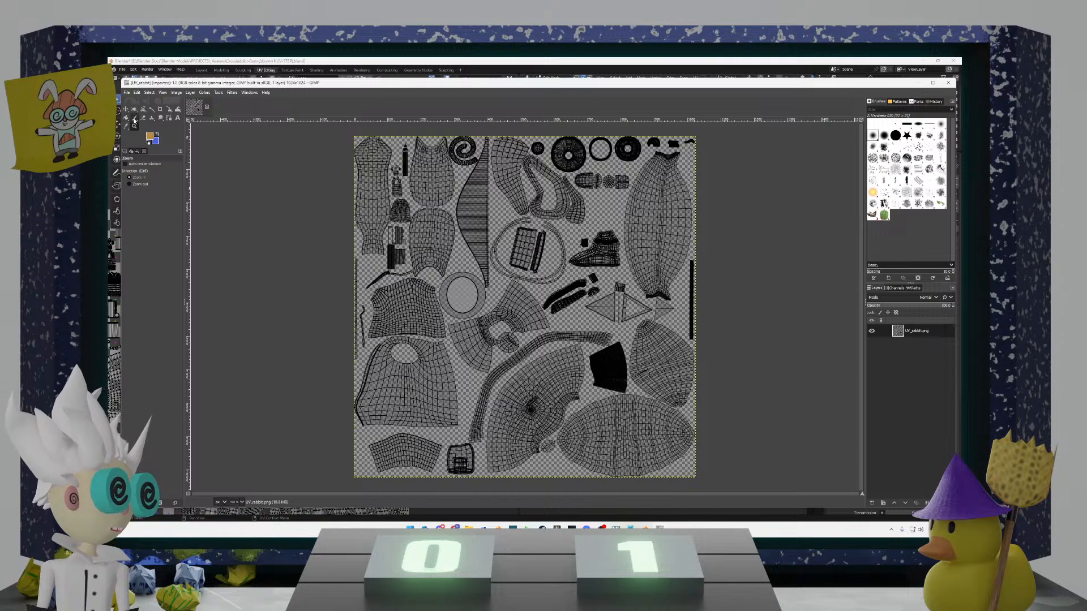
Step: Examine the reloaded UV layout up close and as a whole, using the Zoom tool's zoom-in and zoom-out modes
left_click(809, 316)
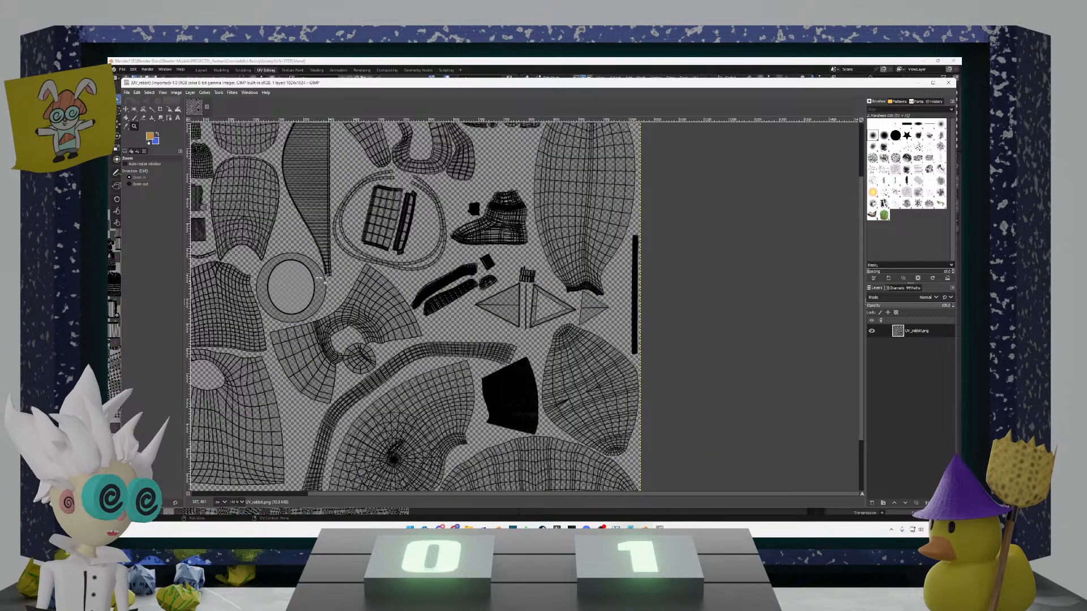
left_click_drag(380, 494, 308, 494)
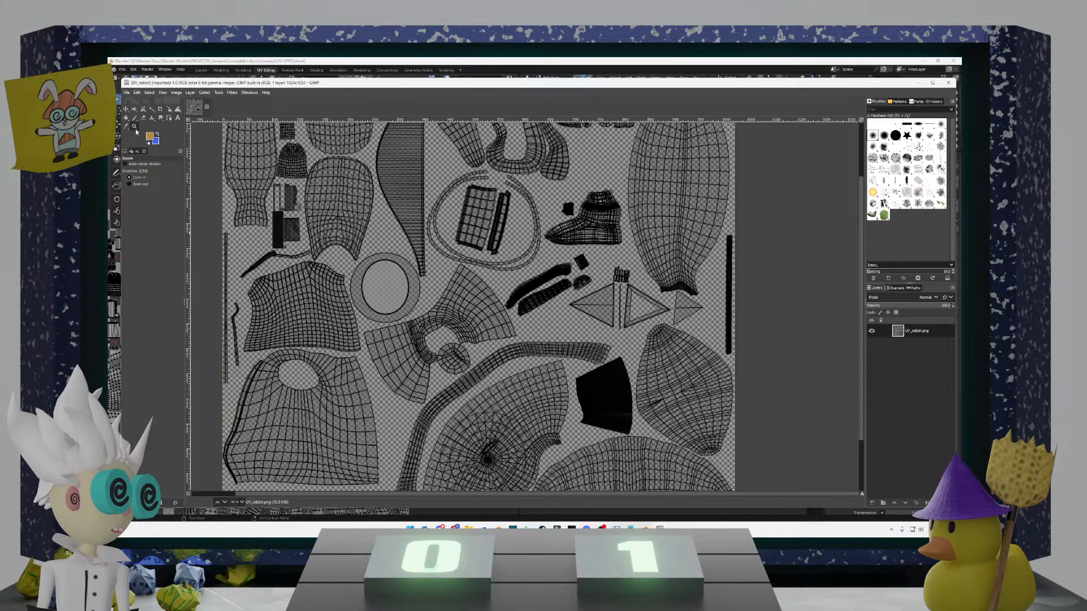
left_click(131, 184)
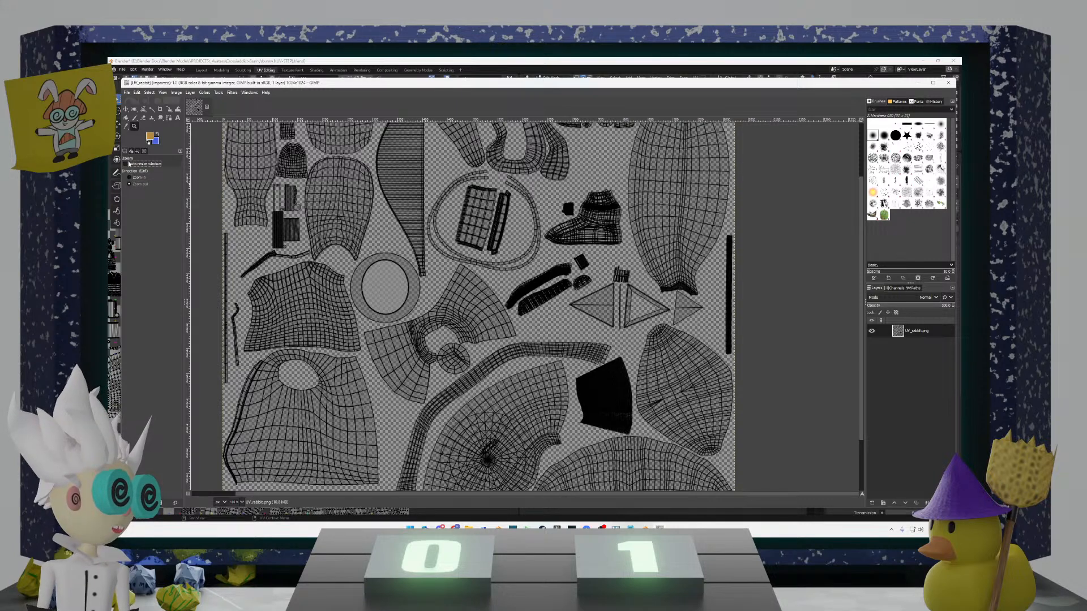
mouse_move(208, 195)
left_mouse_down()
mouse_move(236, 218)
mouse_move(217, 201)
left_mouse_up()
left_click(130, 177)
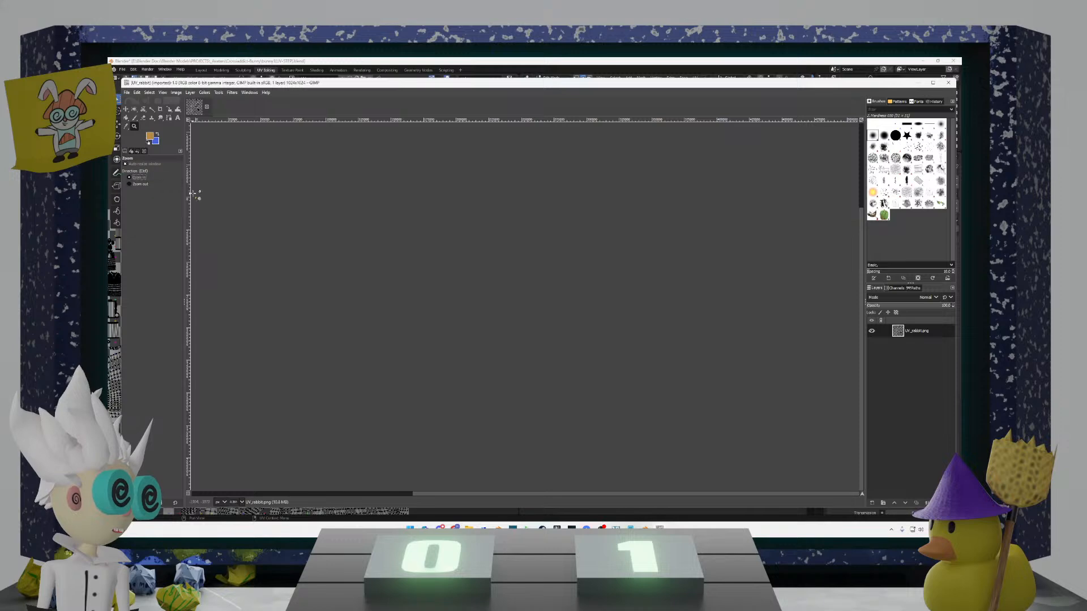
left_click(204, 206)
left_click_drag(460, 252, 528, 309)
middle_click_drag(252, 212, 295, 236)
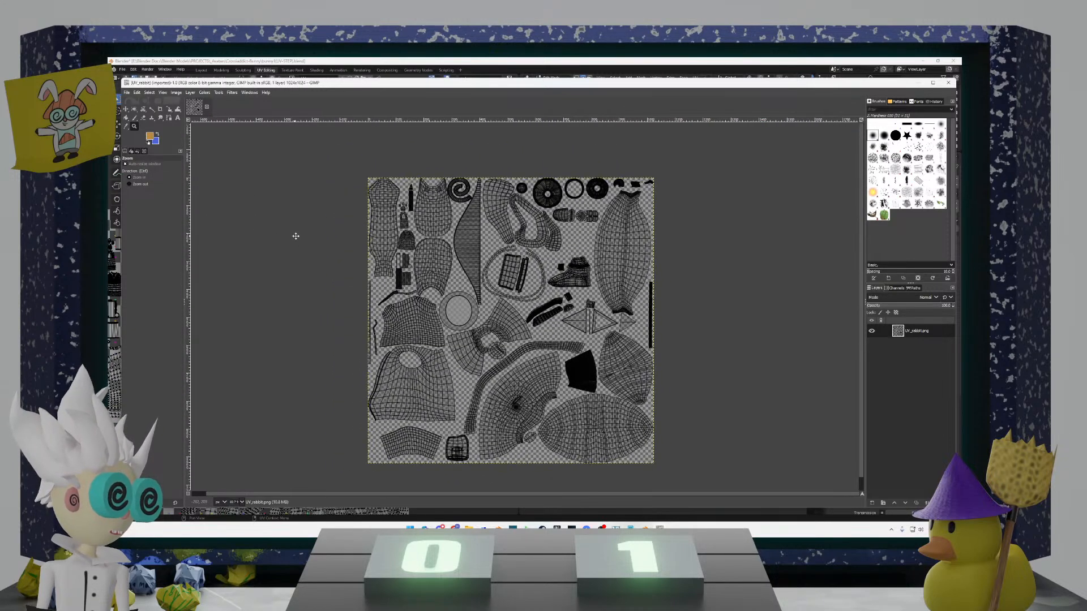
left_click(883, 503)
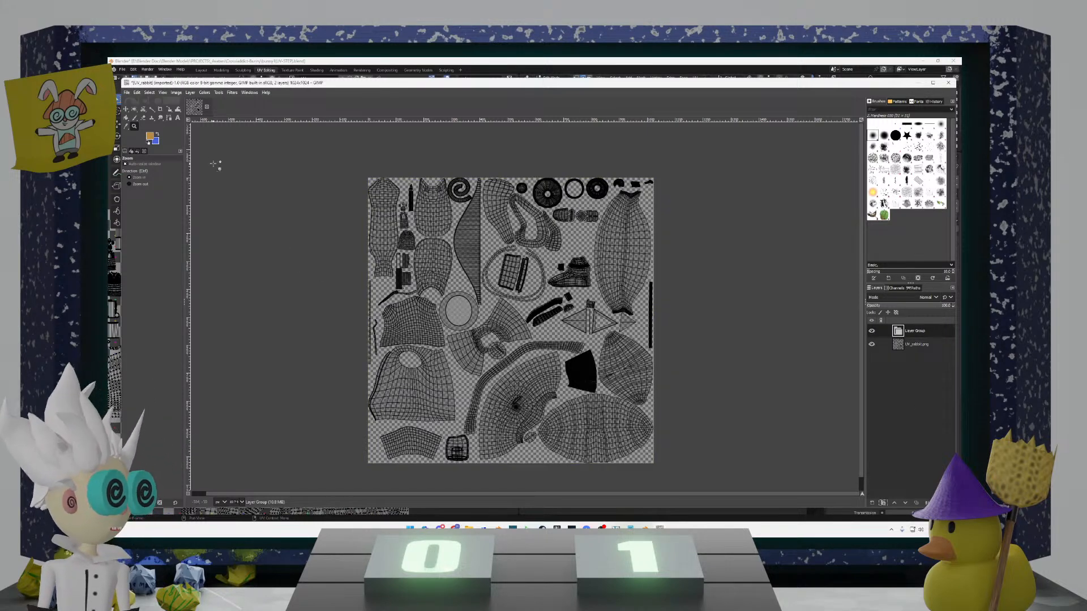
left_click(134, 117)
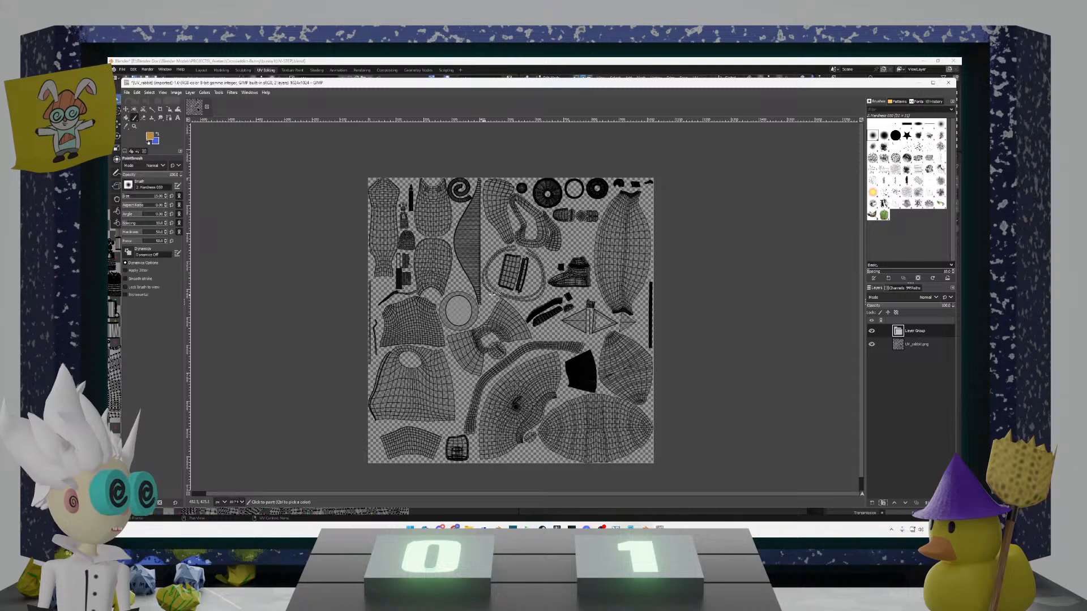
left_click(488, 278)
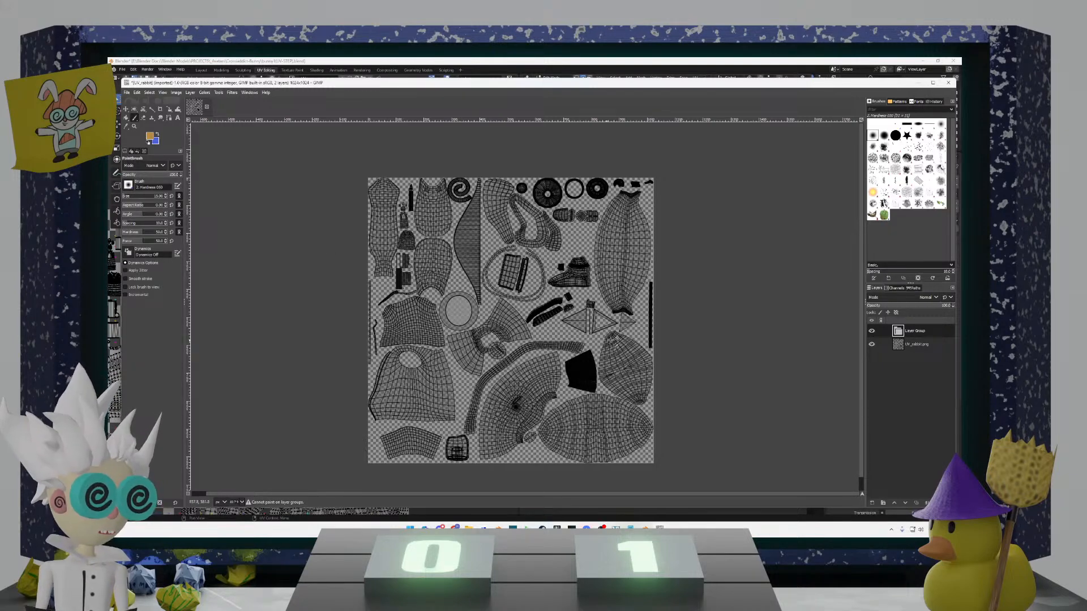
left_click(948, 503)
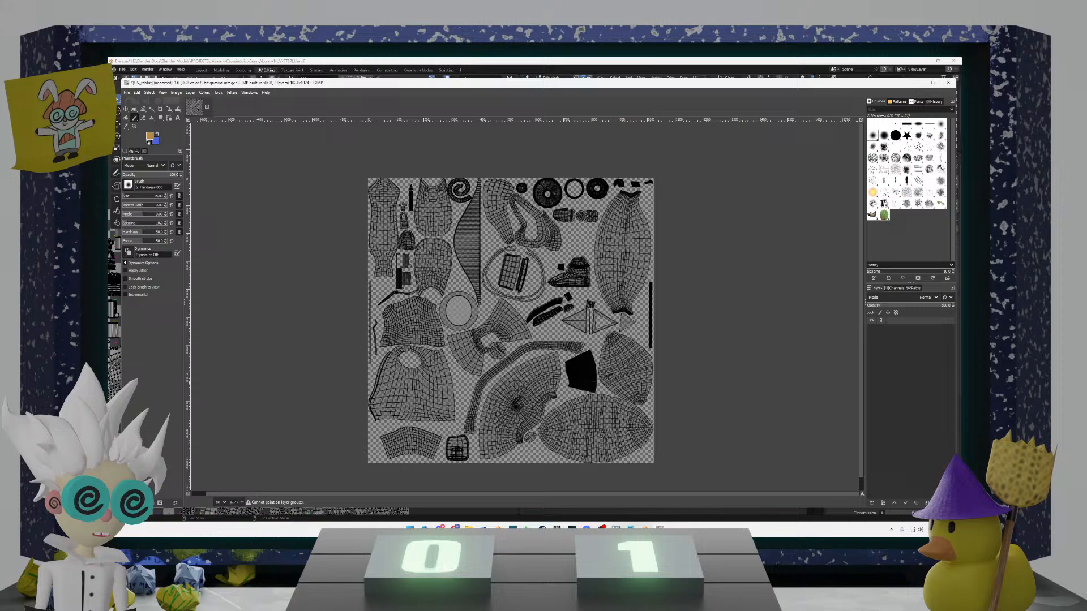
Step: Add a new transparent layer above the UV layout and scribble across it in orange with the Paintbrush
left_click(872, 503)
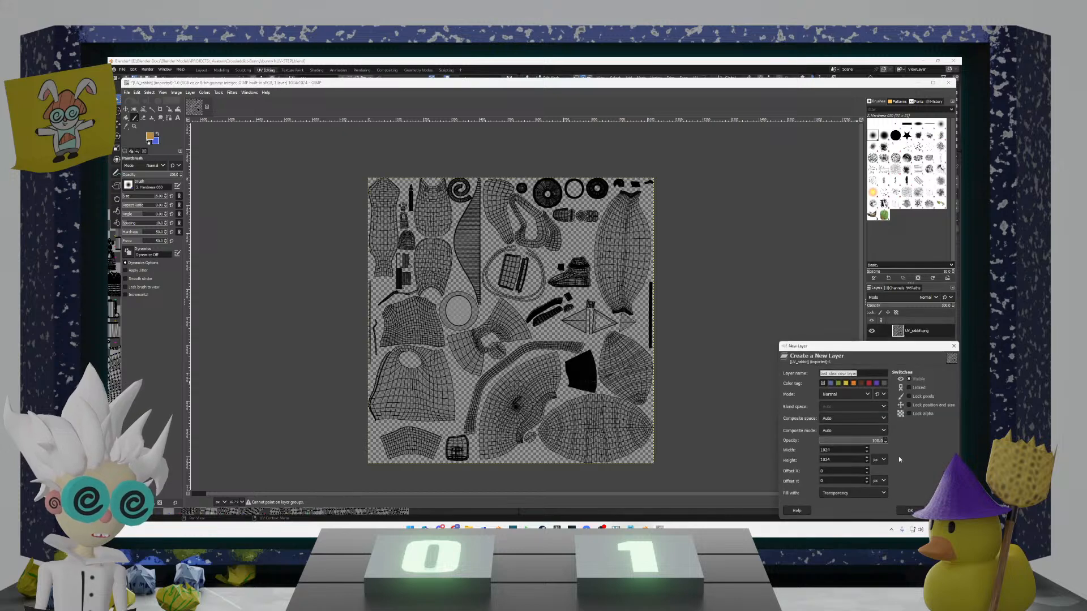
left_click(912, 510)
mouse_move(445, 279)
left_mouse_down()
mouse_move(566, 305)
mouse_move(414, 283)
mouse_move(543, 294)
mouse_move(615, 285)
mouse_move(453, 368)
mouse_move(396, 328)
mouse_move(560, 238)
mouse_move(434, 370)
mouse_move(600, 425)
mouse_move(560, 423)
left_mouse_up()
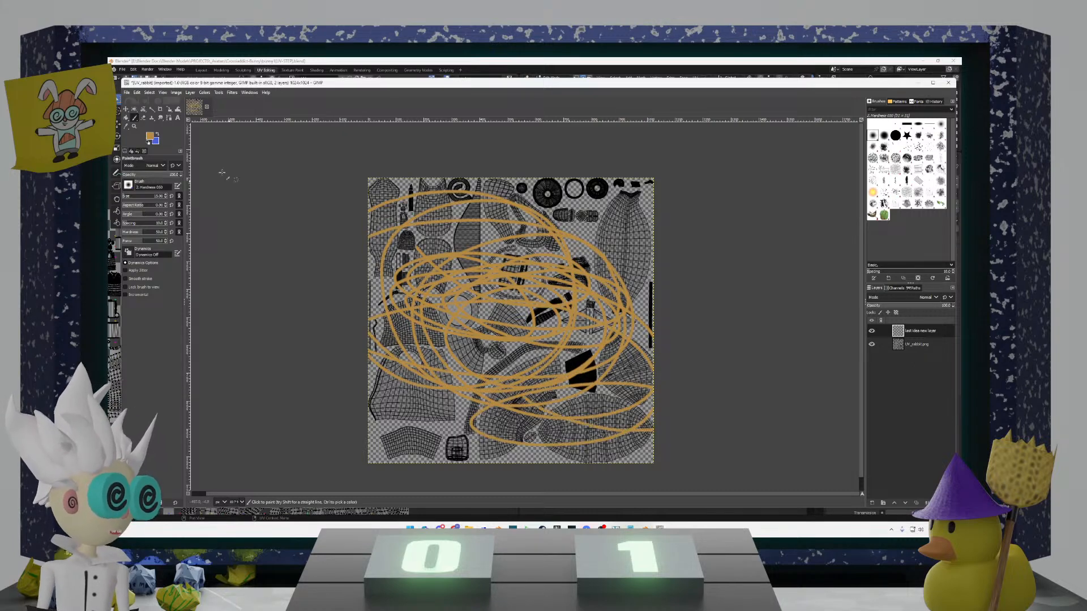
Step: Swap the foreground colour to blue and paint three small smiley faces over islands on the test layer
key("x")
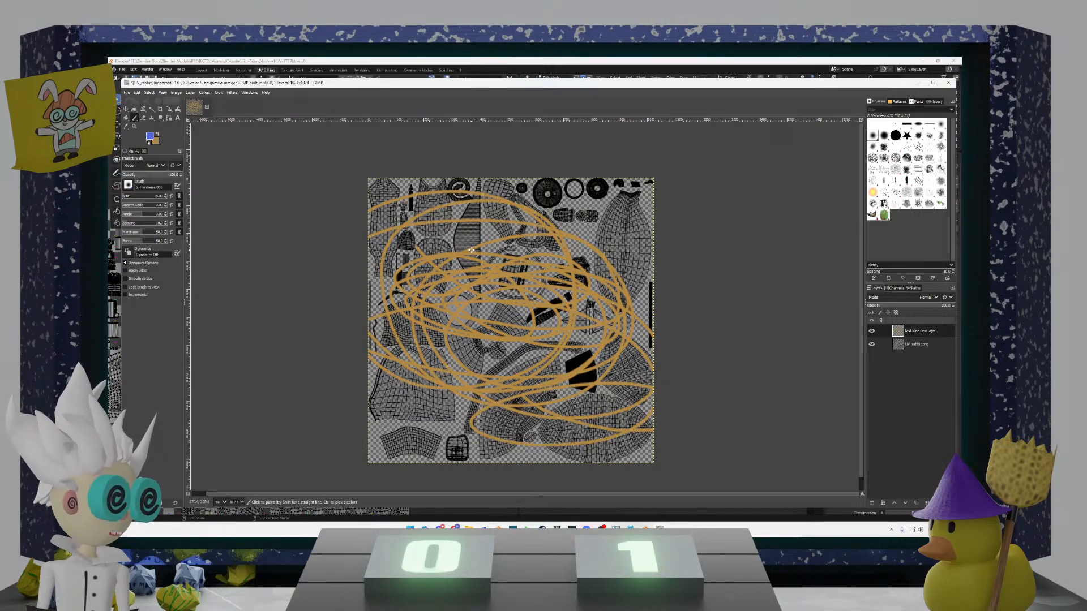
mouse_move(440, 205)
left_mouse_down()
mouse_move(422, 215)
mouse_move(442, 208)
mouse_move(430, 194)
left_mouse_up()
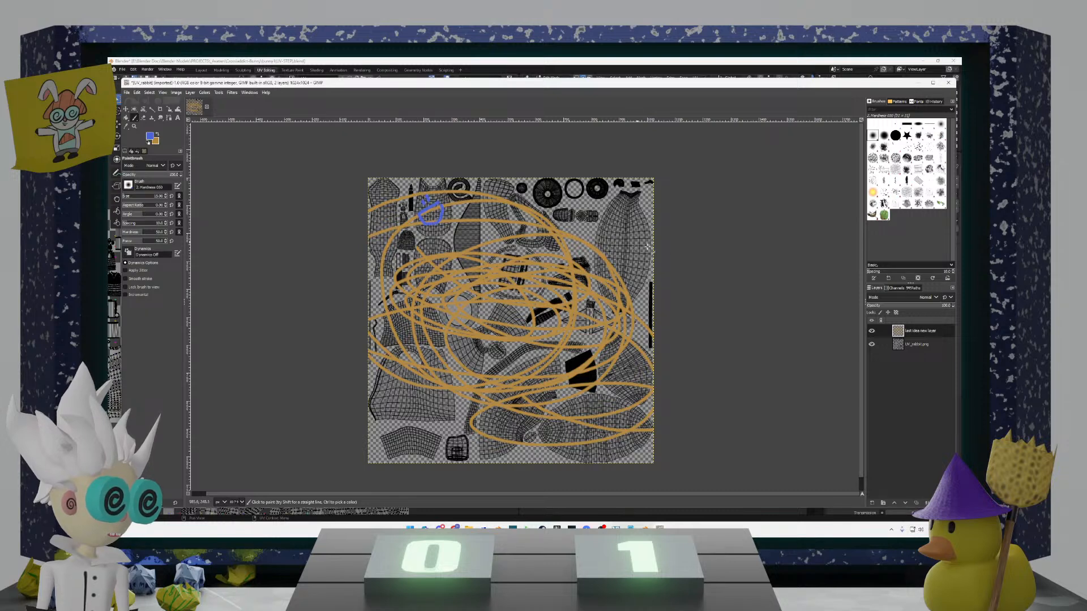
left_click_drag(623, 232, 617, 242)
left_click_drag(633, 234, 621, 255)
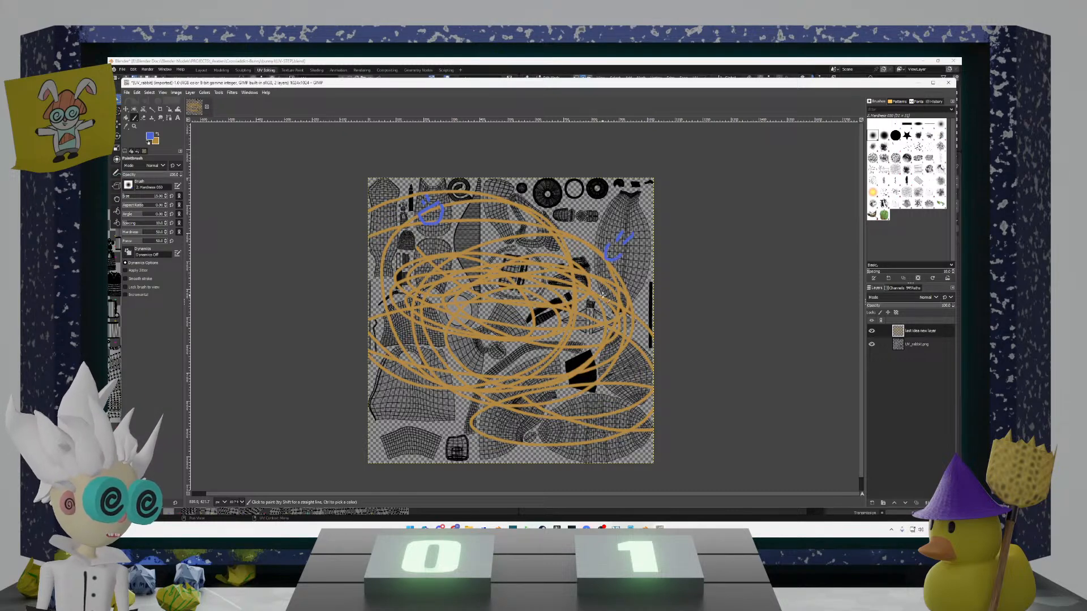
left_click_drag(580, 435, 581, 420)
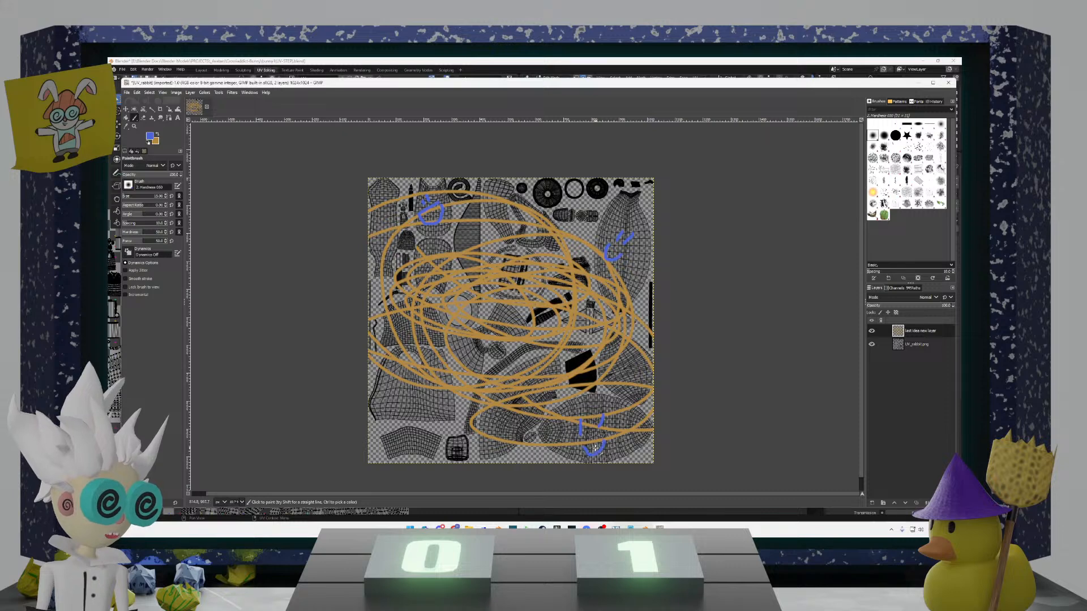
Step: Toggle the visibility of the scribble layer and the UV layout layer in turn to view each one separately
left_click(872, 345)
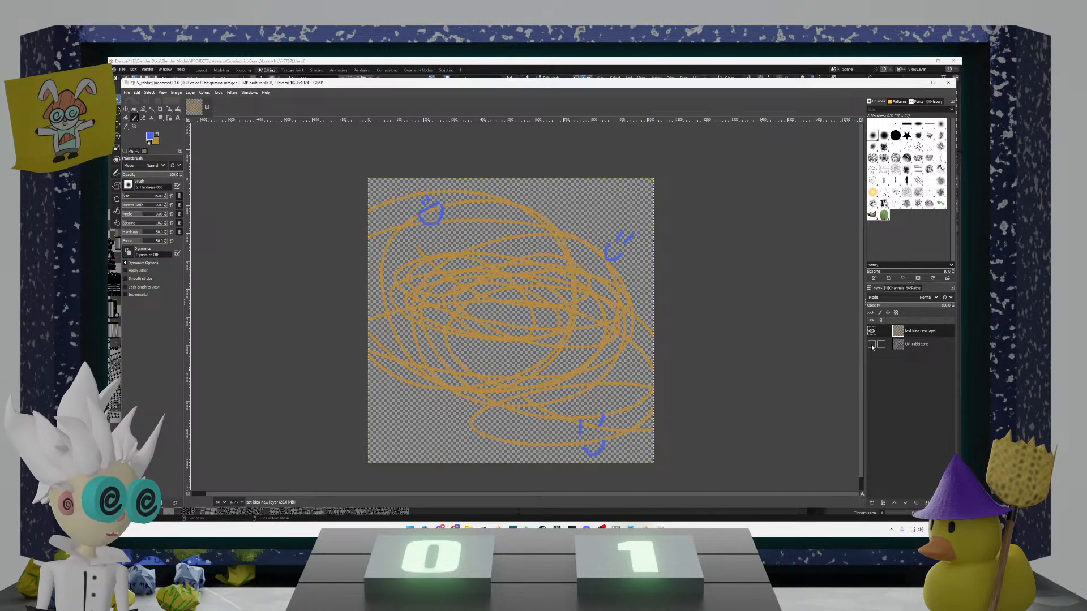
left_click(871, 344)
left_click(872, 331)
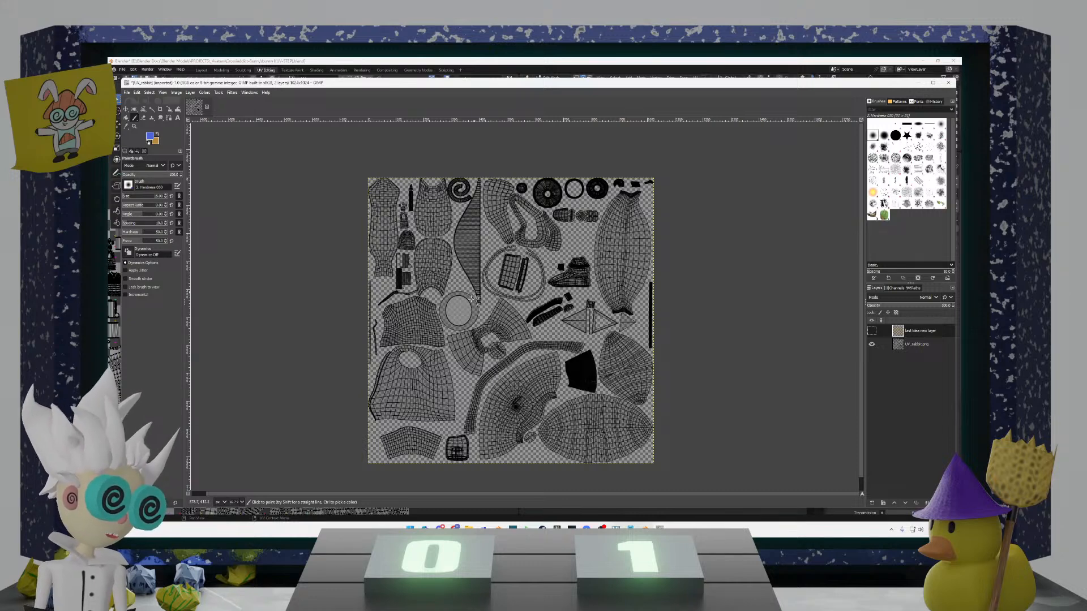
left_click(871, 345)
left_click(871, 331)
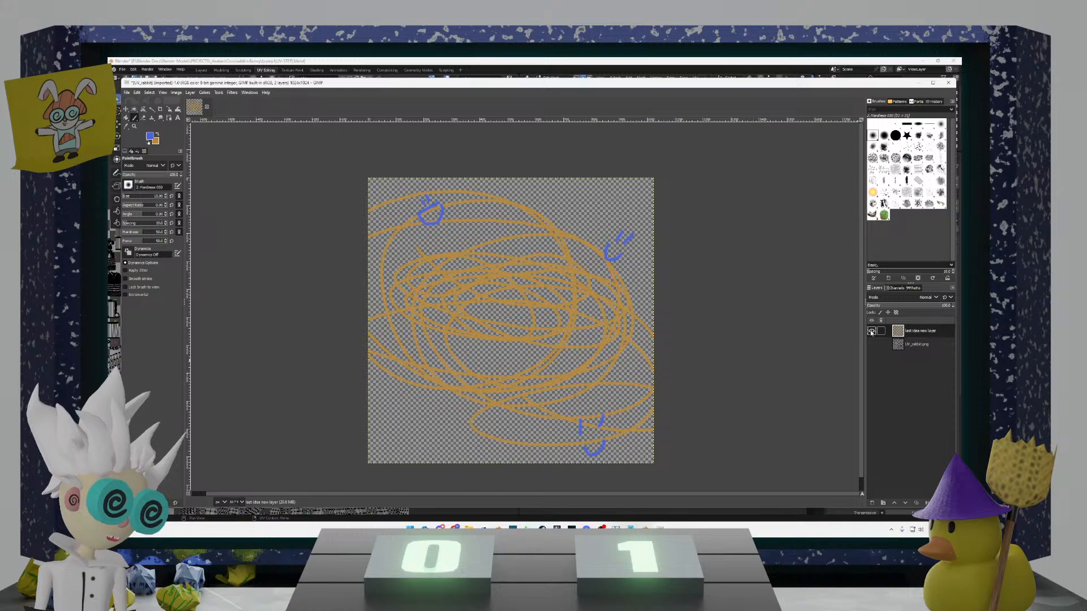
left_click(871, 331)
left_click(872, 345)
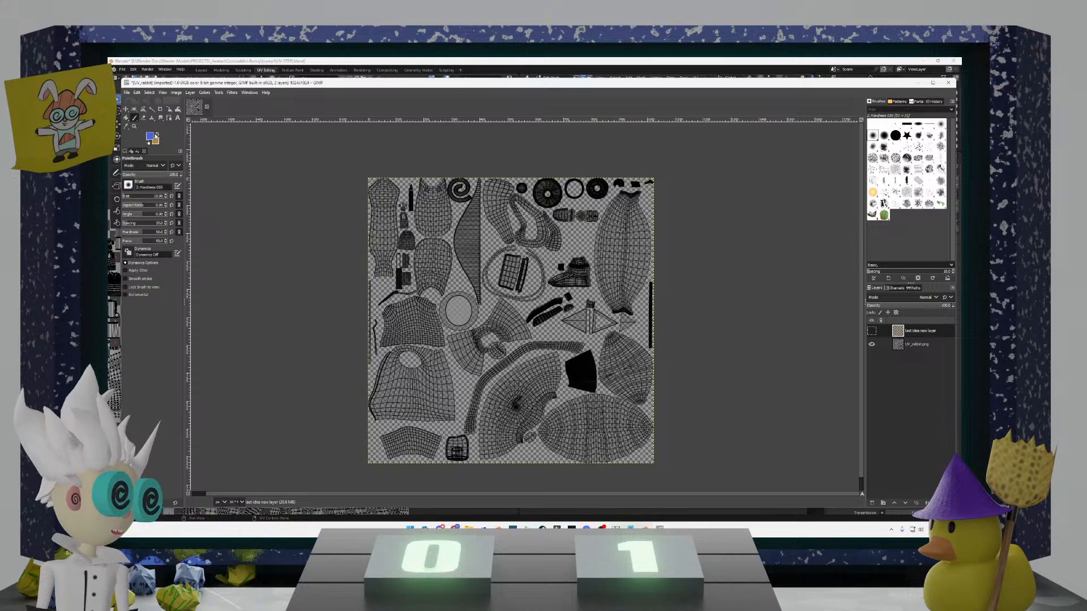
Step: Make orange the foreground colour again and delete the hidden layer with the test scribbles
left_click(157, 136)
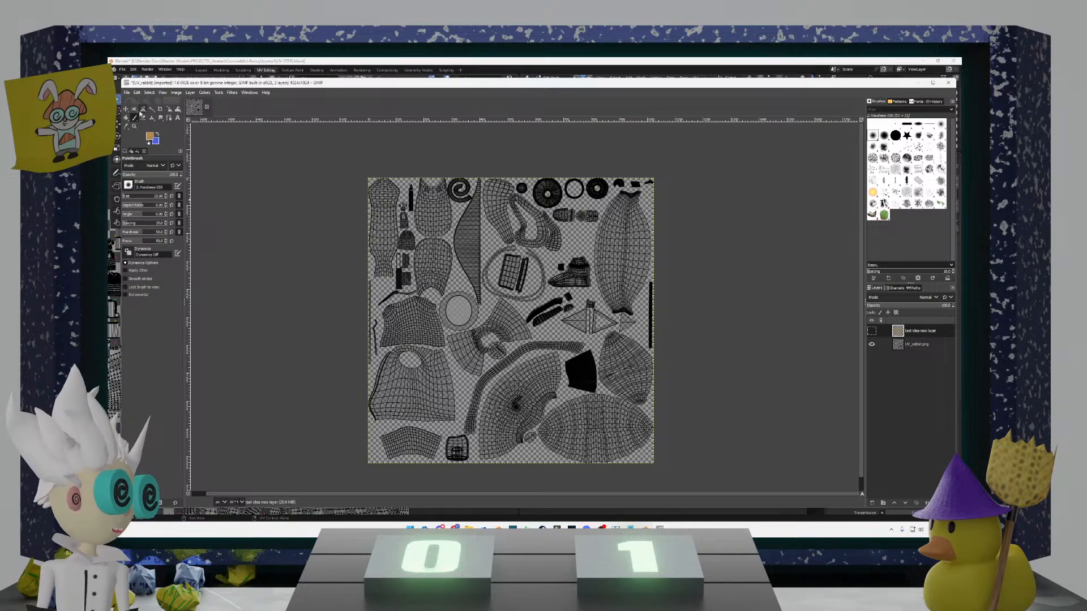
left_click(562, 415)
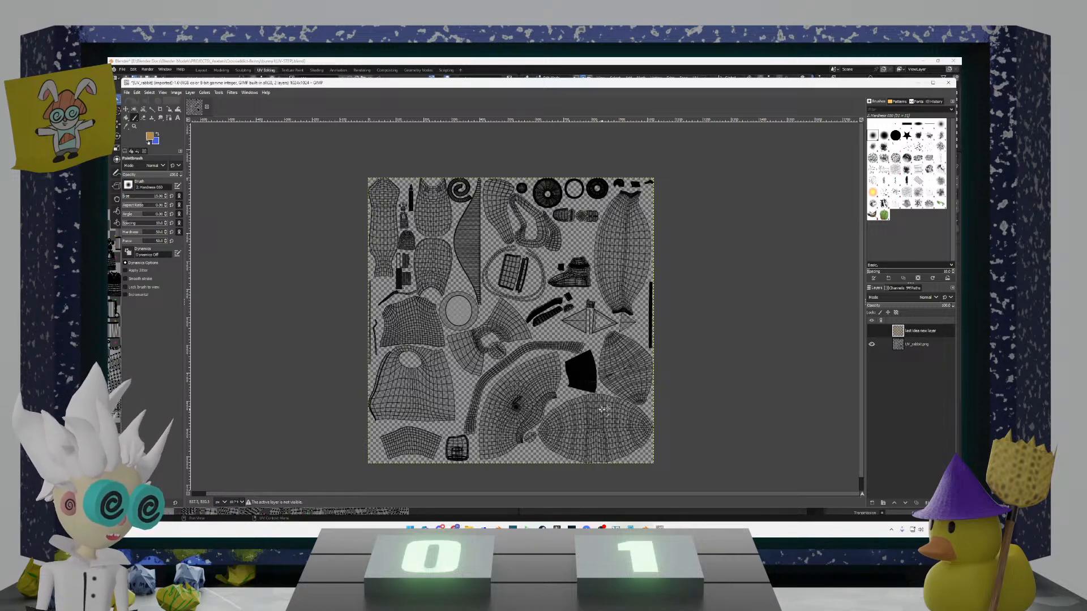
right_click(933, 334)
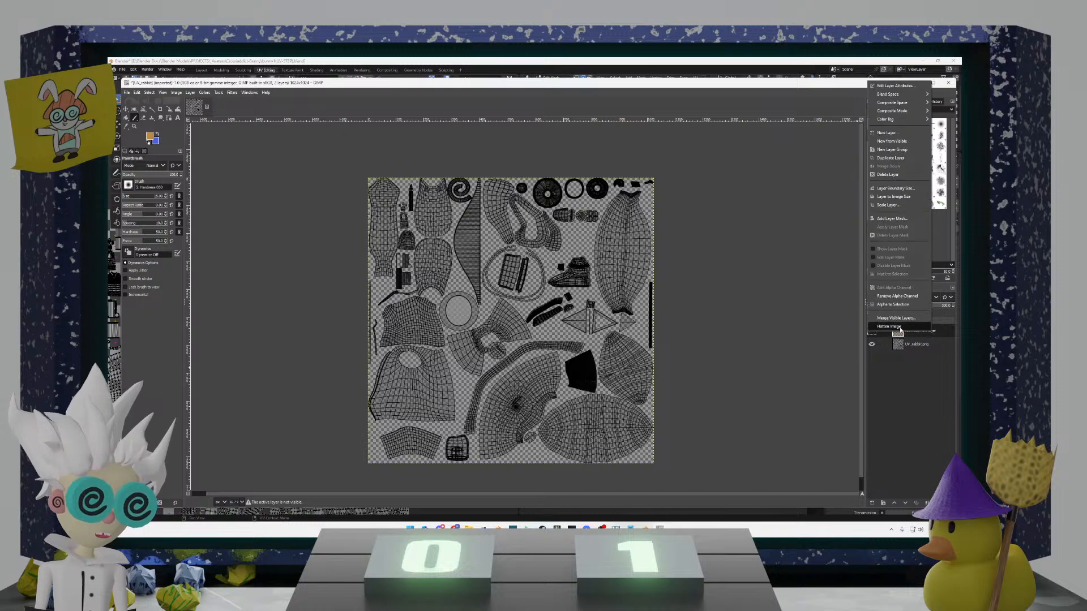
left_click(938, 334)
left_click(949, 503)
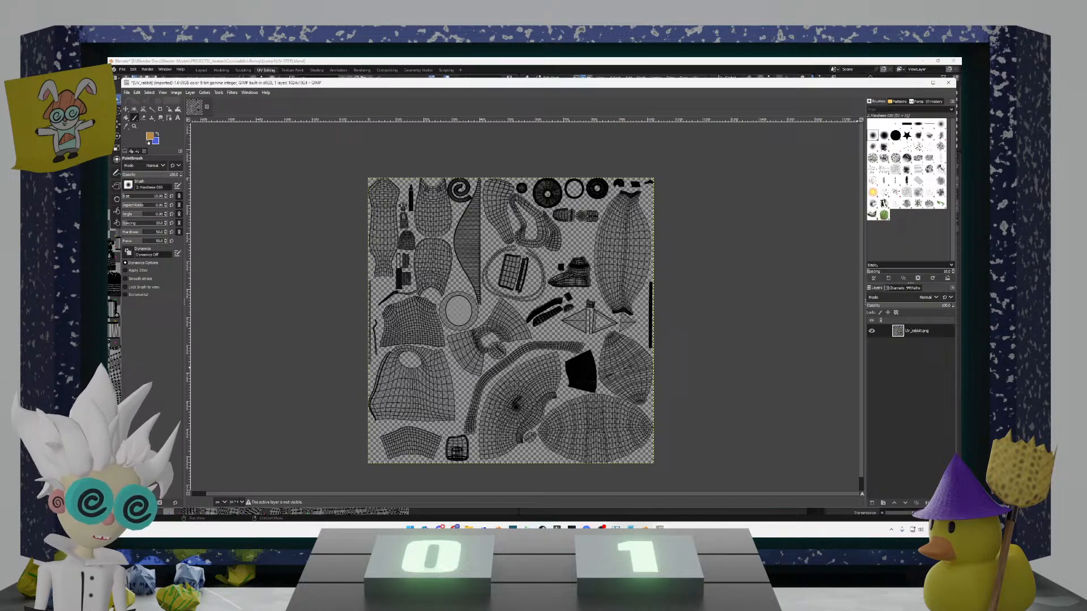
Step: Create a transparent layer named COLOR and roughly paint the large oval island in the layout's lower-right corner orange
left_click(872, 503)
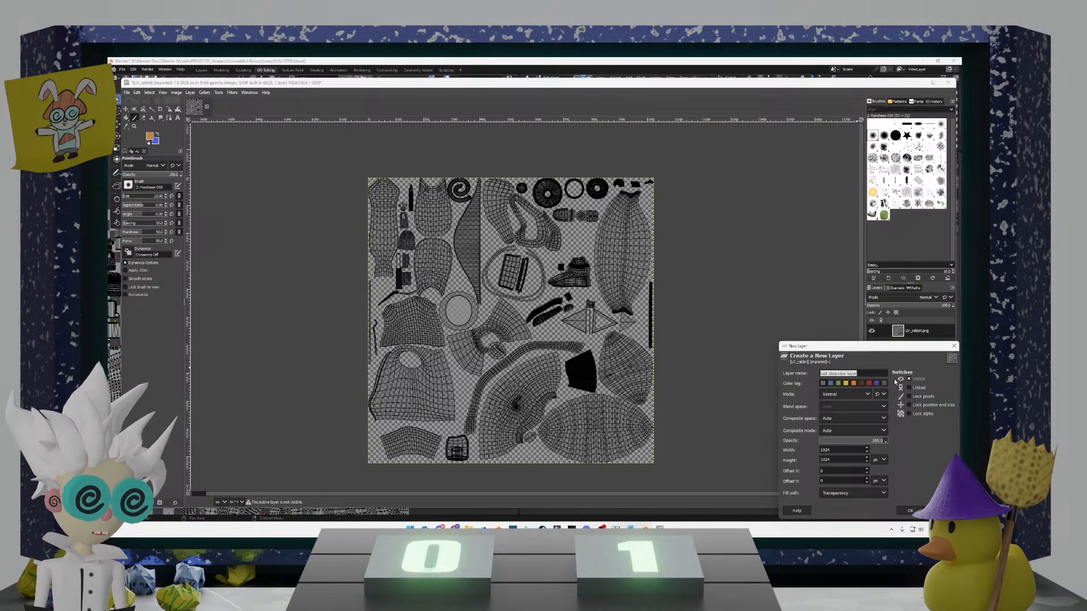
type("COLOR")
left_click(910, 510)
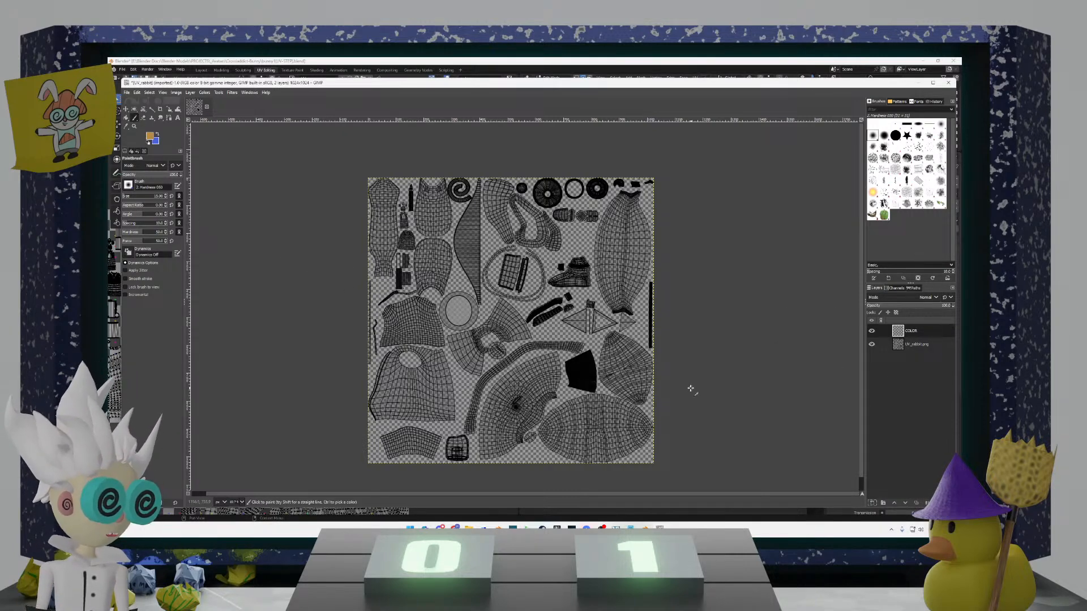
mouse_move(574, 400)
left_mouse_down()
mouse_move(611, 402)
mouse_move(563, 416)
mouse_move(595, 425)
mouse_move(569, 443)
mouse_move(637, 433)
mouse_move(594, 450)
mouse_move(592, 421)
mouse_move(546, 428)
mouse_move(554, 442)
mouse_move(626, 448)
mouse_move(615, 453)
left_mouse_up()
left_click_drag(634, 402, 642, 393)
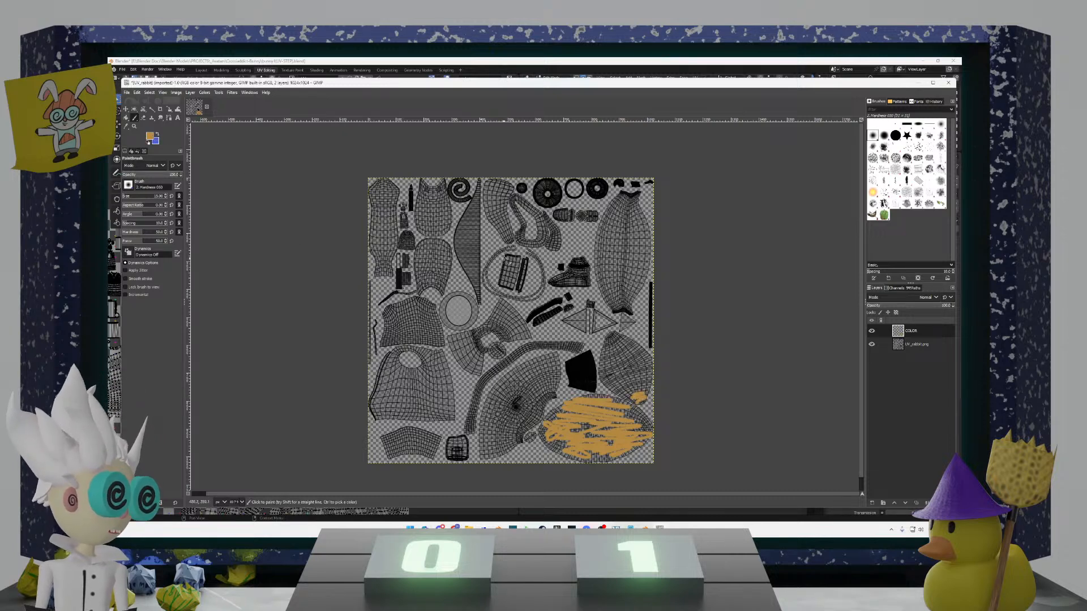
Step: Change the foreground colour to a lighter orange and roughly paint the island just above the orange oval
left_click(154, 137)
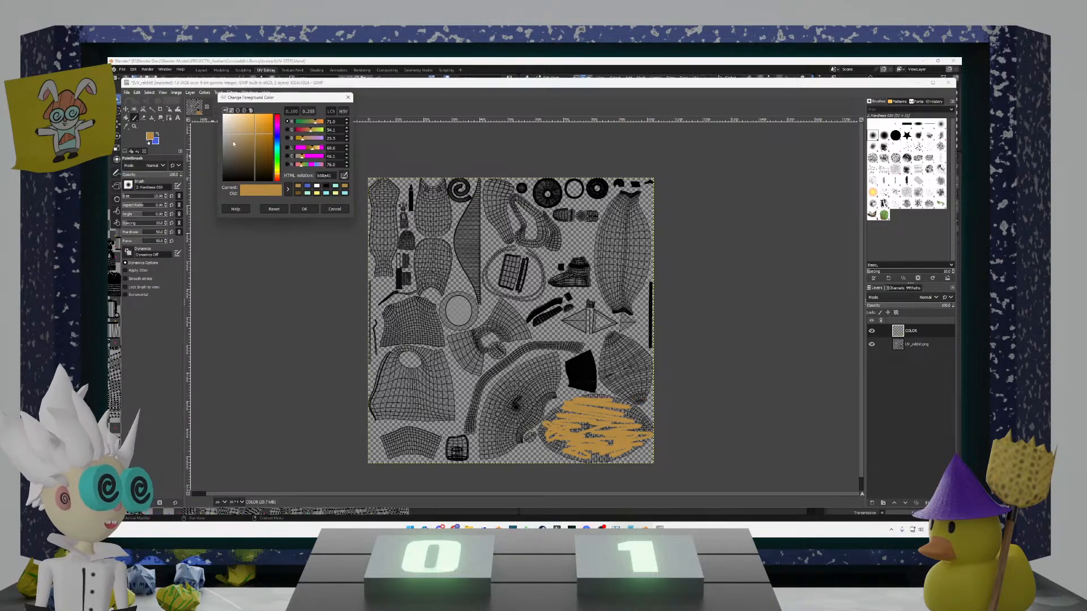
left_click(250, 126)
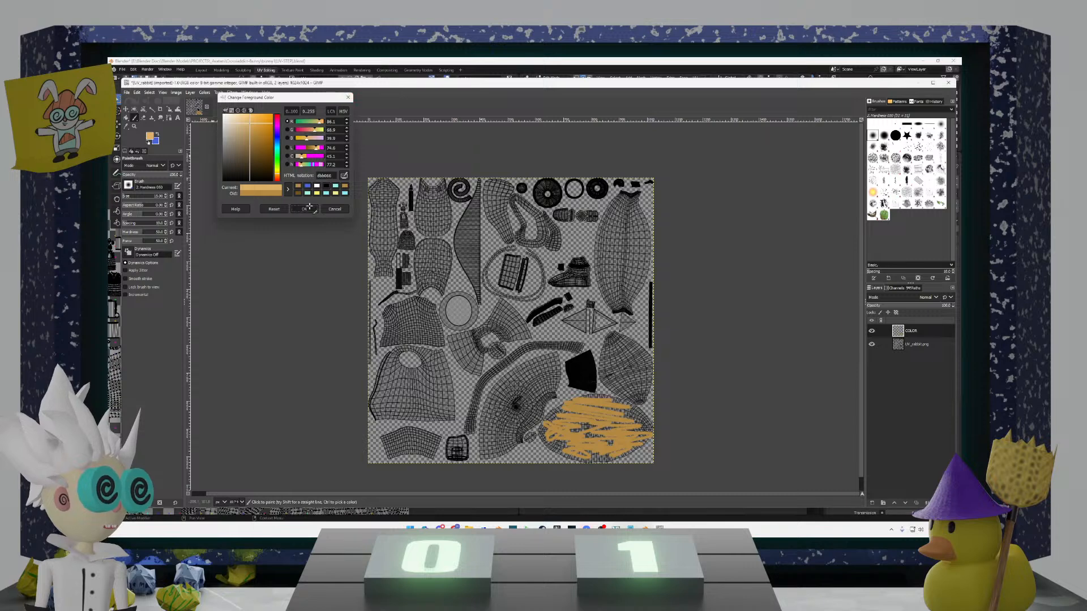
left_click(348, 97)
mouse_move(645, 401)
left_mouse_down()
mouse_move(610, 362)
mouse_move(627, 386)
mouse_move(644, 382)
mouse_move(637, 362)
mouse_move(606, 373)
mouse_move(629, 346)
mouse_move(599, 368)
mouse_move(629, 397)
mouse_move(639, 369)
mouse_move(617, 339)
left_mouse_up()
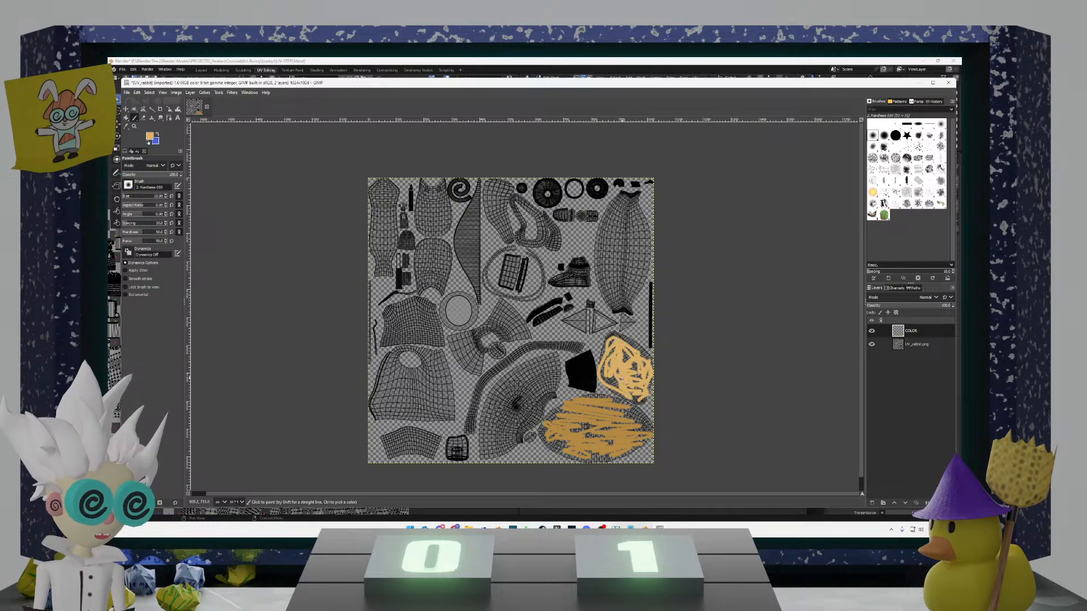
Step: Set the foreground to a pale cream and paint the dense black island plus two small islands near the layout's upper left
left_click(151, 136)
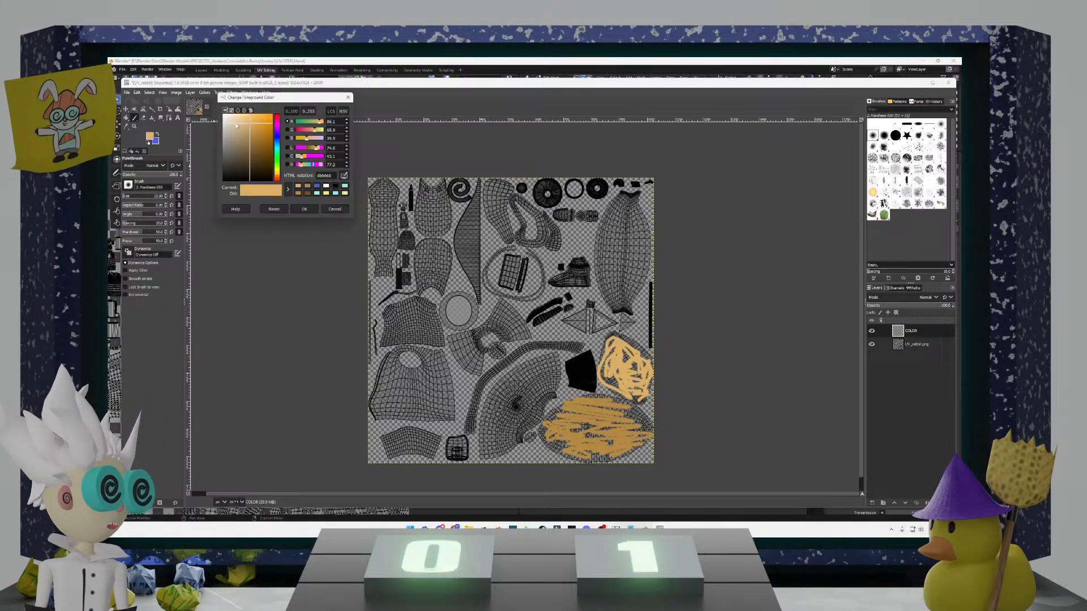
left_click_drag(236, 125, 237, 115)
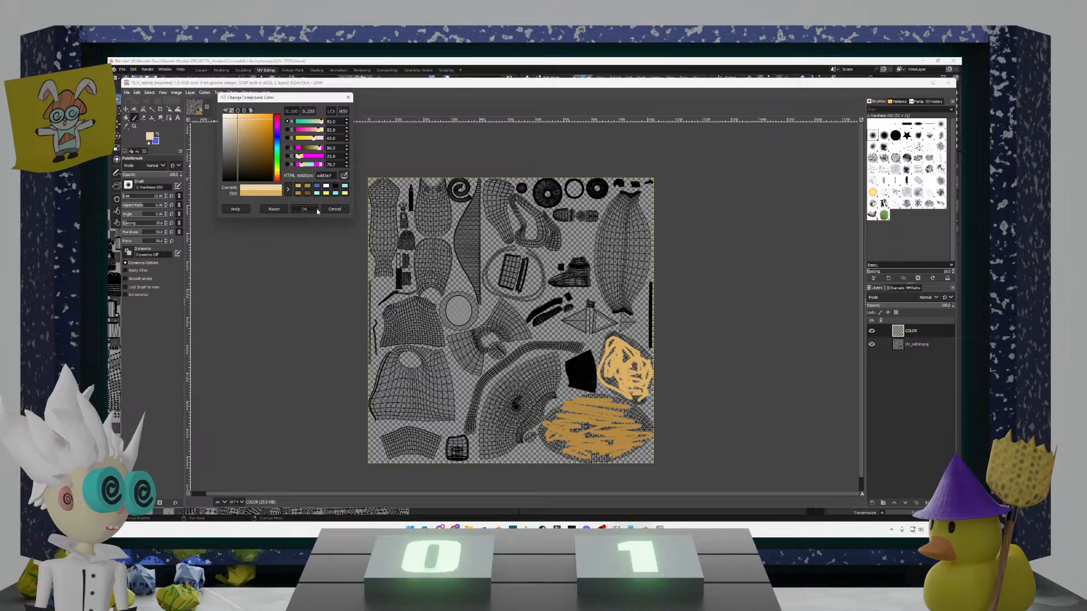
left_click(316, 209)
mouse_move(591, 392)
left_mouse_down()
mouse_move(594, 375)
mouse_move(570, 363)
left_mouse_up()
mouse_move(418, 237)
left_mouse_down()
mouse_move(415, 248)
mouse_move(410, 239)
left_mouse_up()
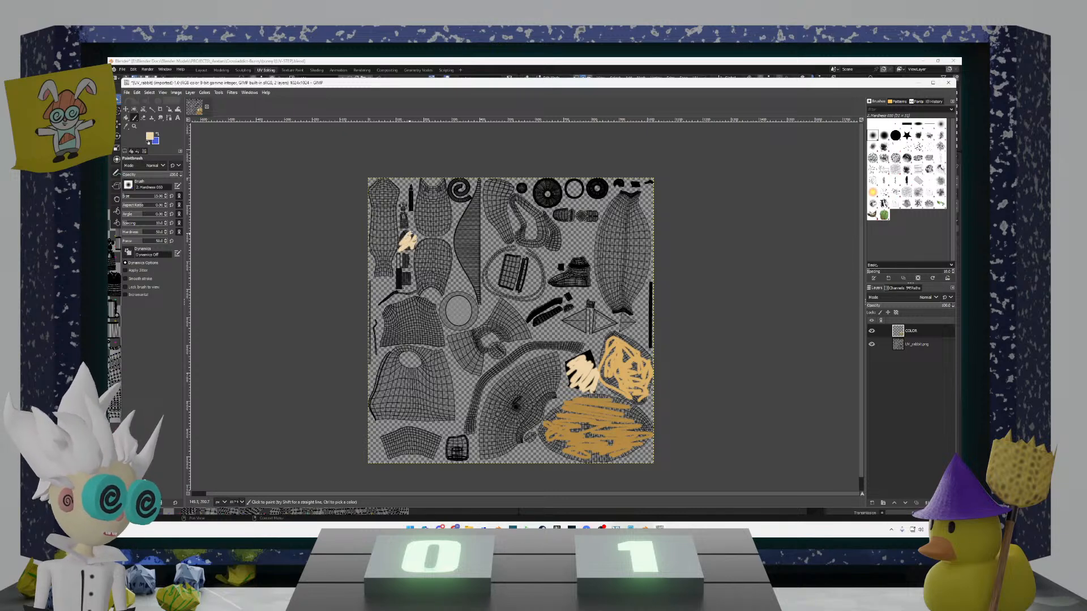
left_click_drag(410, 233, 405, 216)
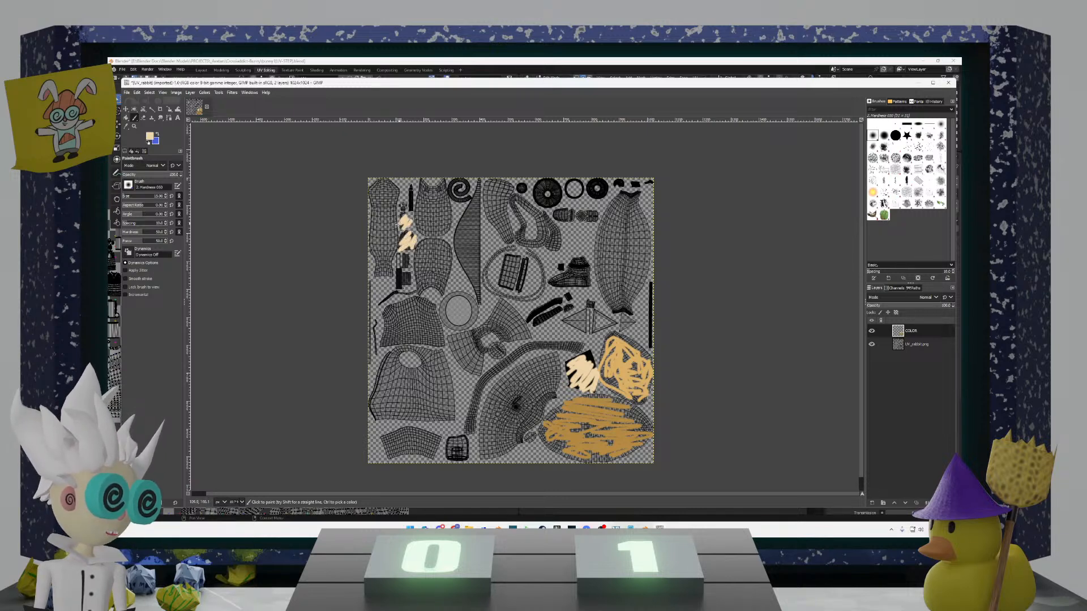
Step: Swap the colours, change the foreground blue to light pink, and paint three areas on small islands in the layout's upper part
left_click(158, 134)
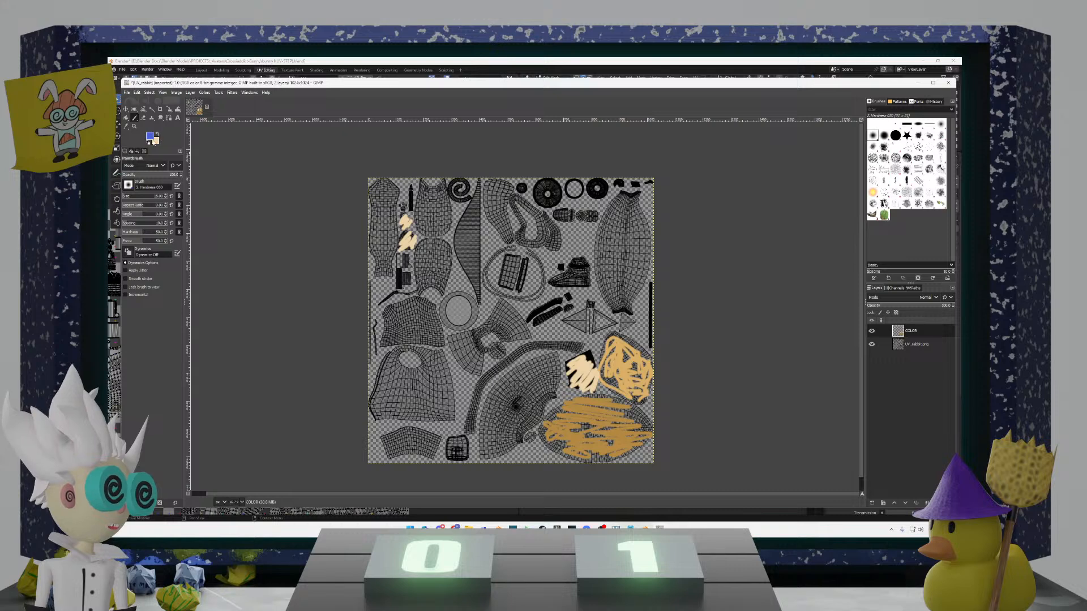
left_click(151, 137)
left_click_drag(278, 169, 245, 117)
left_click(304, 209)
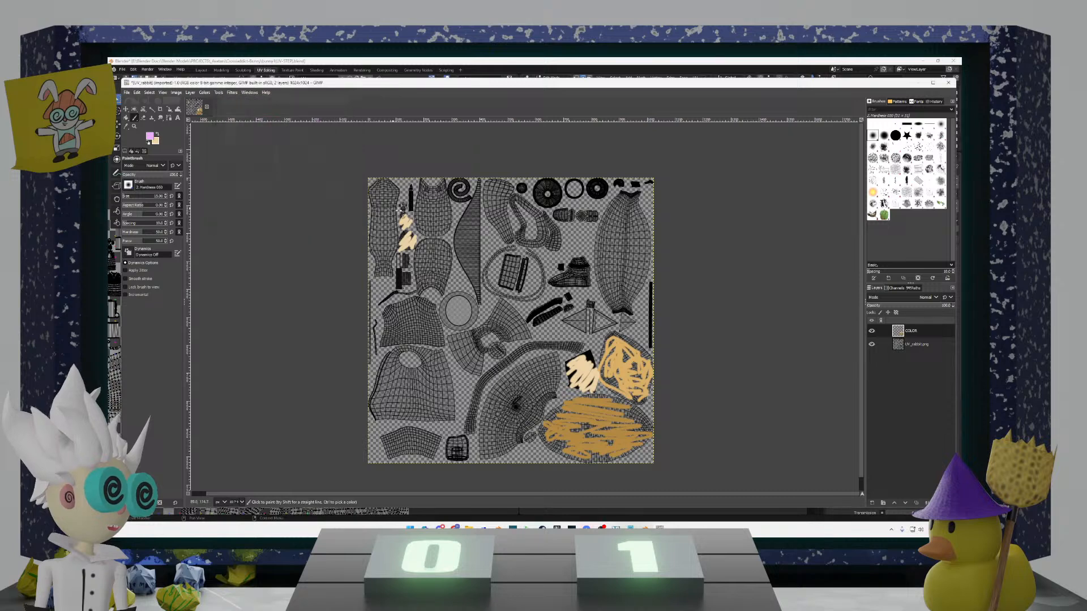
left_click_drag(406, 213, 402, 203)
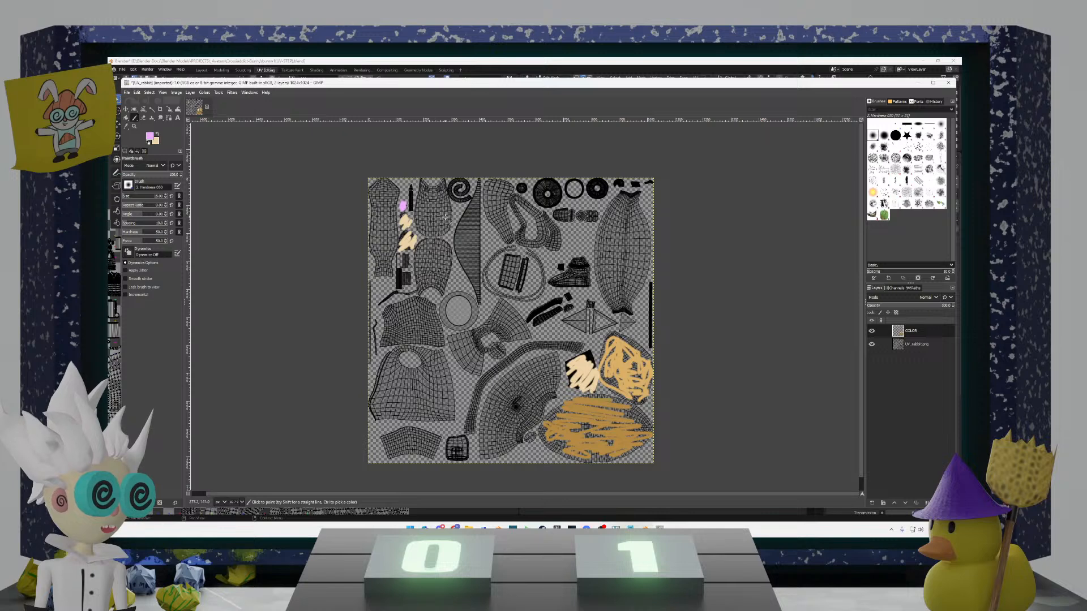
left_click_drag(577, 222, 581, 215)
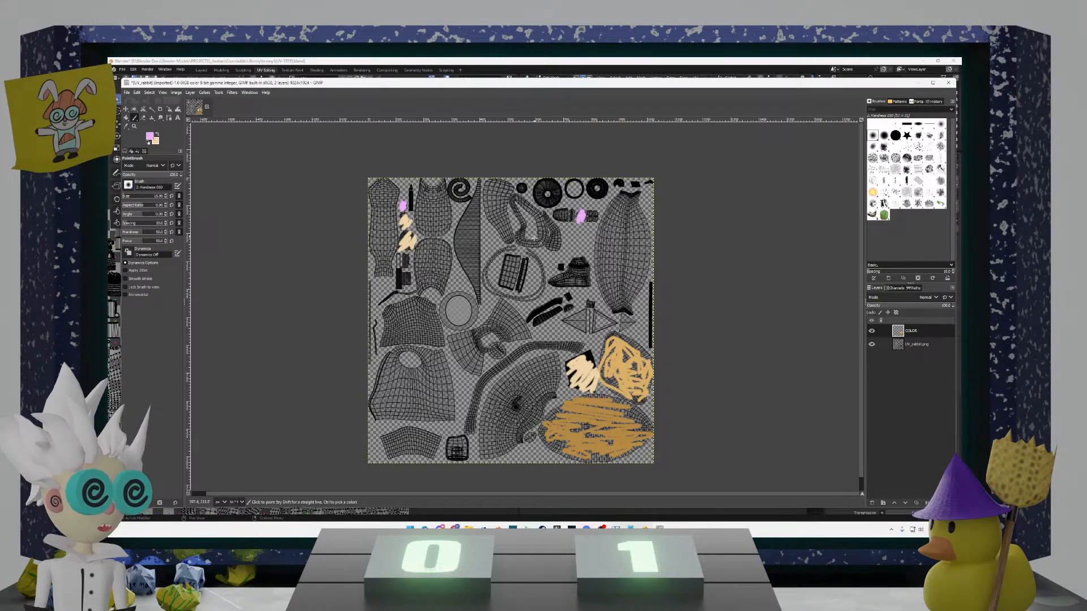
mouse_move(548, 249)
left_mouse_down()
mouse_move(557, 247)
mouse_move(549, 213)
mouse_move(551, 238)
left_mouse_up()
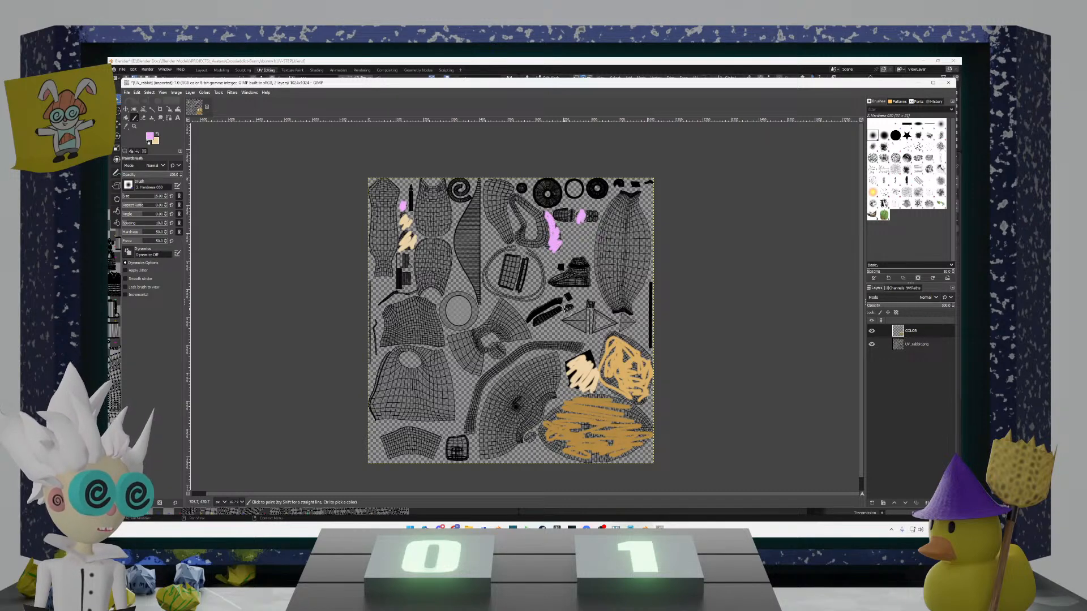
Step: Sample the pale cream from the painted dense island as the foreground colour with the Color Picker
key("i")
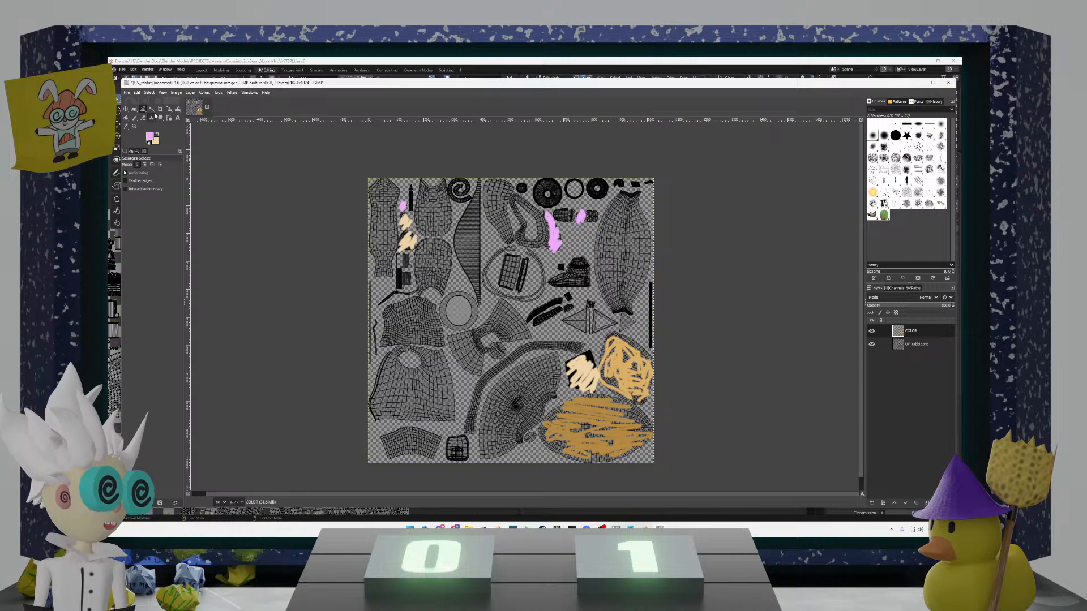
left_click(126, 127)
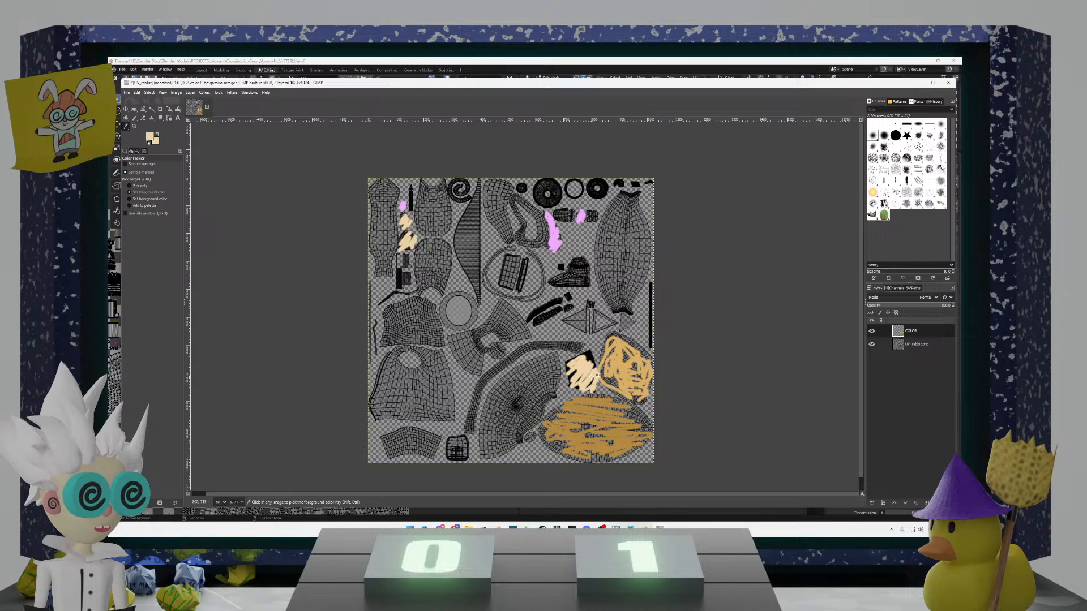
Step: Roughly paint the two curved islands in the layout's upper middle with the pale cream using the Paintbrush
left_click(134, 118)
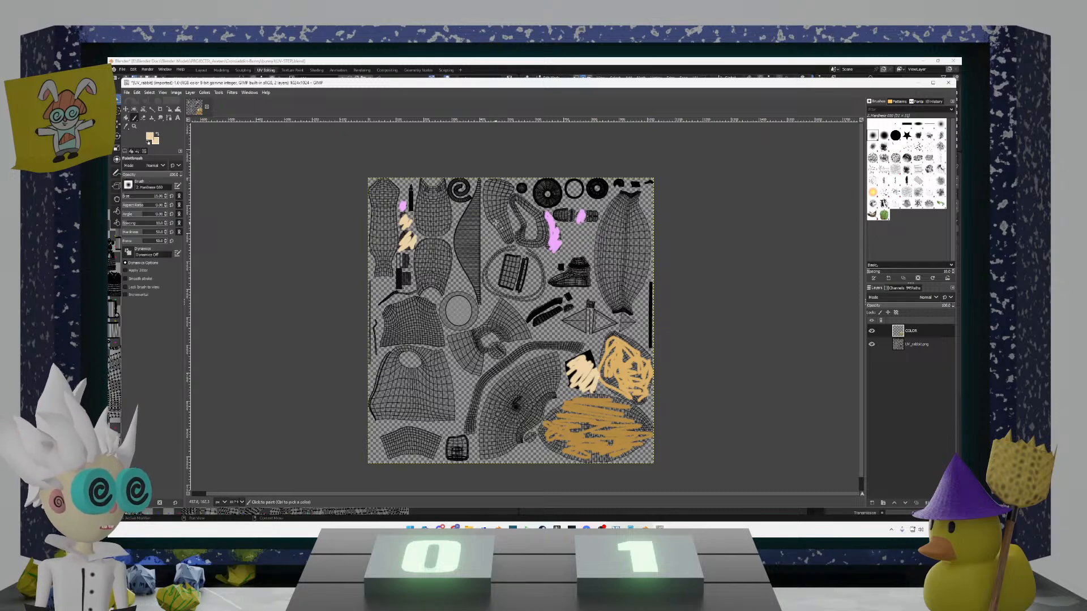
mouse_move(508, 239)
left_mouse_down()
mouse_move(488, 184)
mouse_move(548, 245)
mouse_move(509, 189)
mouse_move(494, 212)
left_mouse_up()
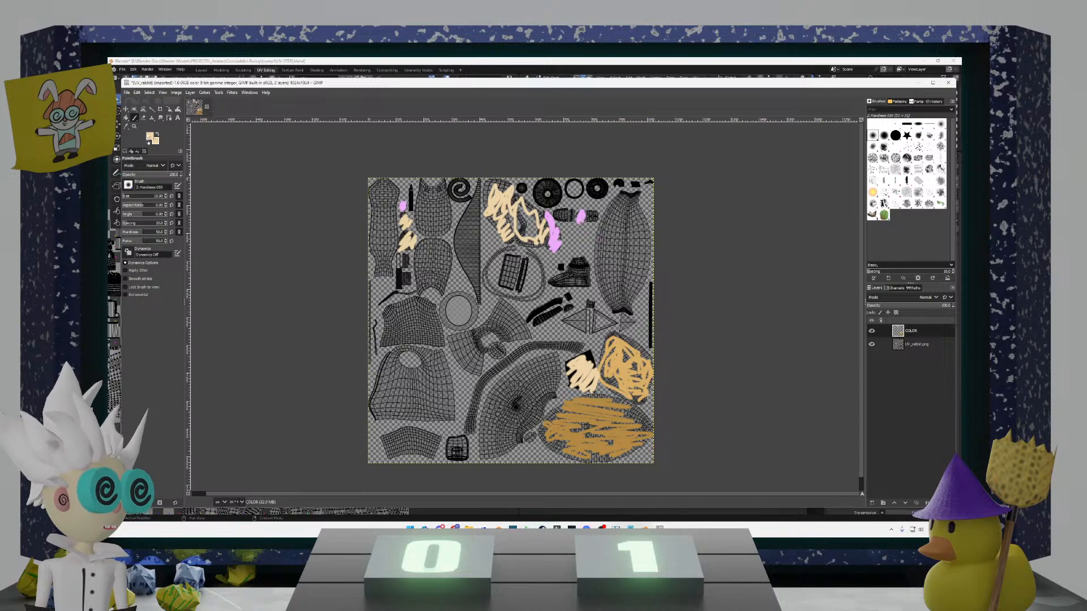
Step: Change the foreground colour to light grey and roughly paint the large lower-left islands and the tall island in the upper-left corner
left_click(149, 137)
left_click_drag(204, 106, 225, 132)
left_click(314, 208)
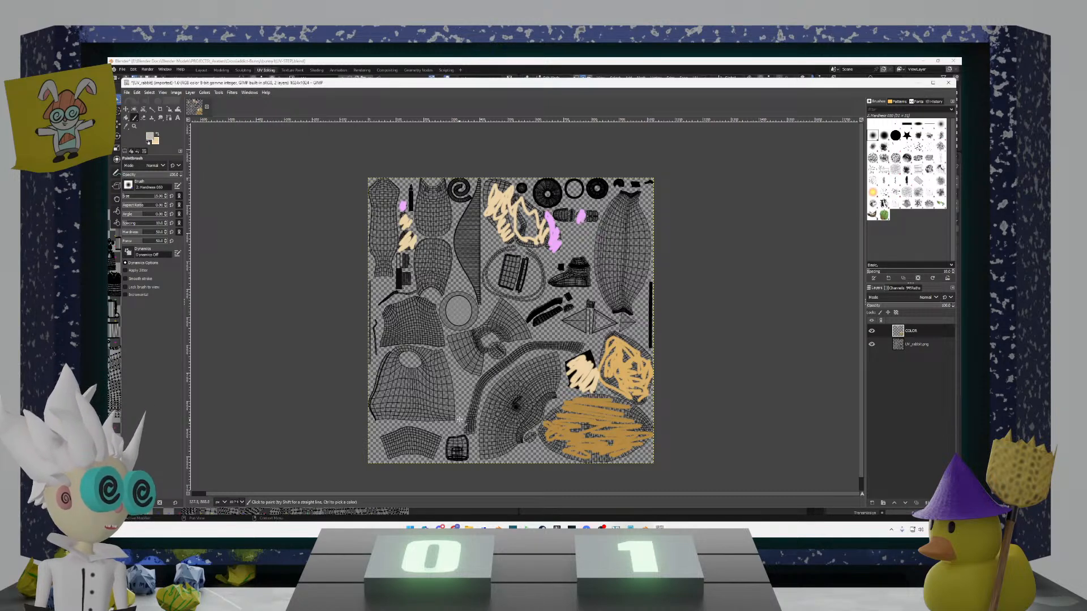
mouse_move(463, 419)
left_mouse_down()
mouse_move(390, 399)
mouse_move(376, 373)
mouse_move(407, 336)
mouse_move(445, 421)
mouse_move(400, 440)
left_mouse_up()
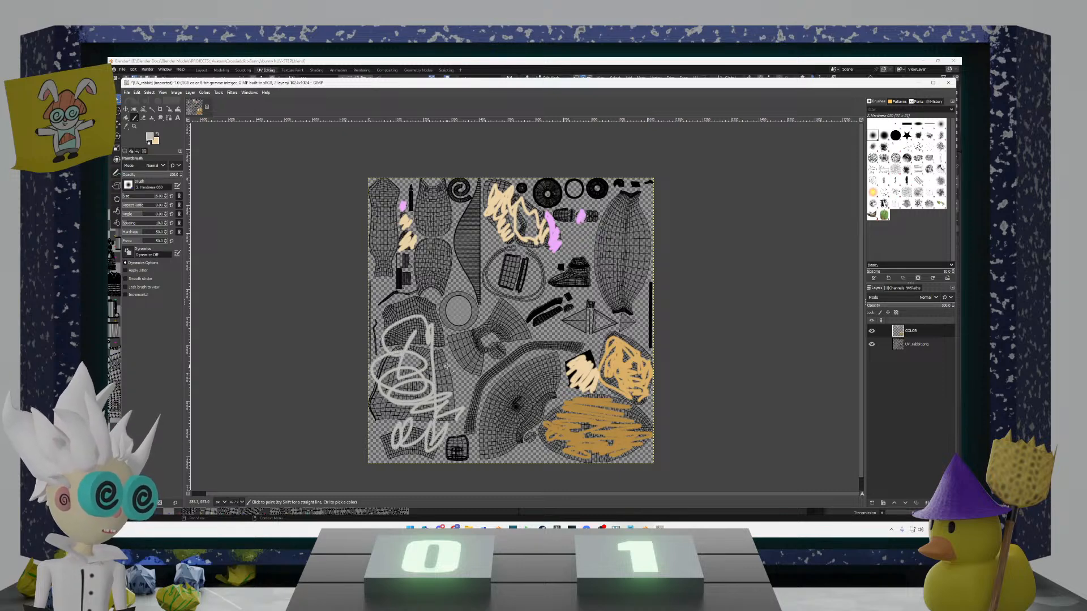
mouse_move(384, 197)
left_mouse_down()
mouse_move(383, 272)
mouse_move(376, 215)
mouse_move(393, 187)
mouse_move(380, 281)
left_mouse_up()
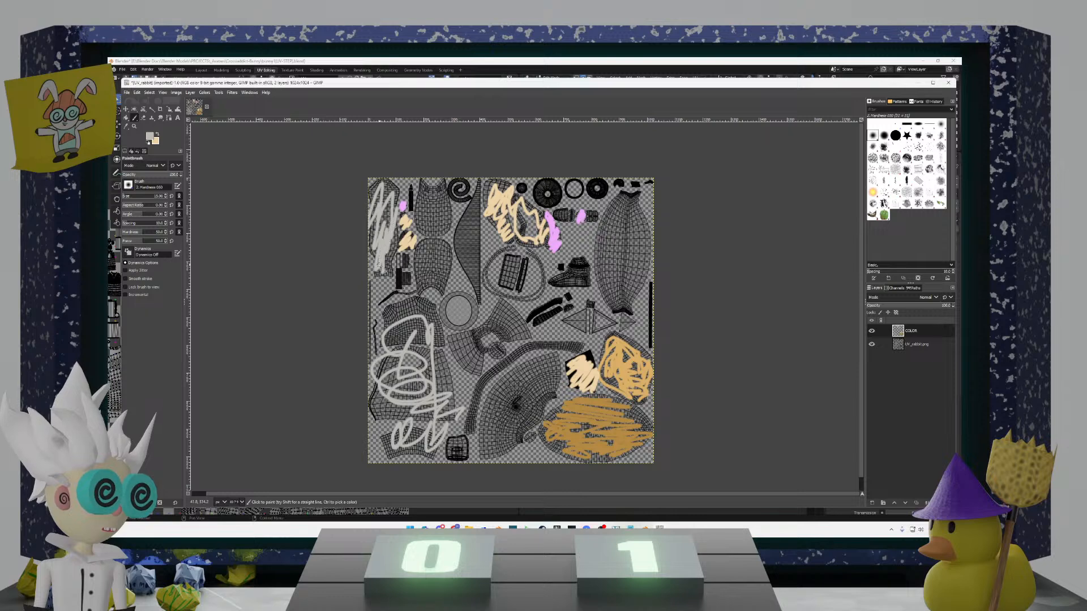
mouse_move(379, 234)
left_mouse_down()
mouse_move(390, 207)
mouse_move(381, 194)
left_mouse_up()
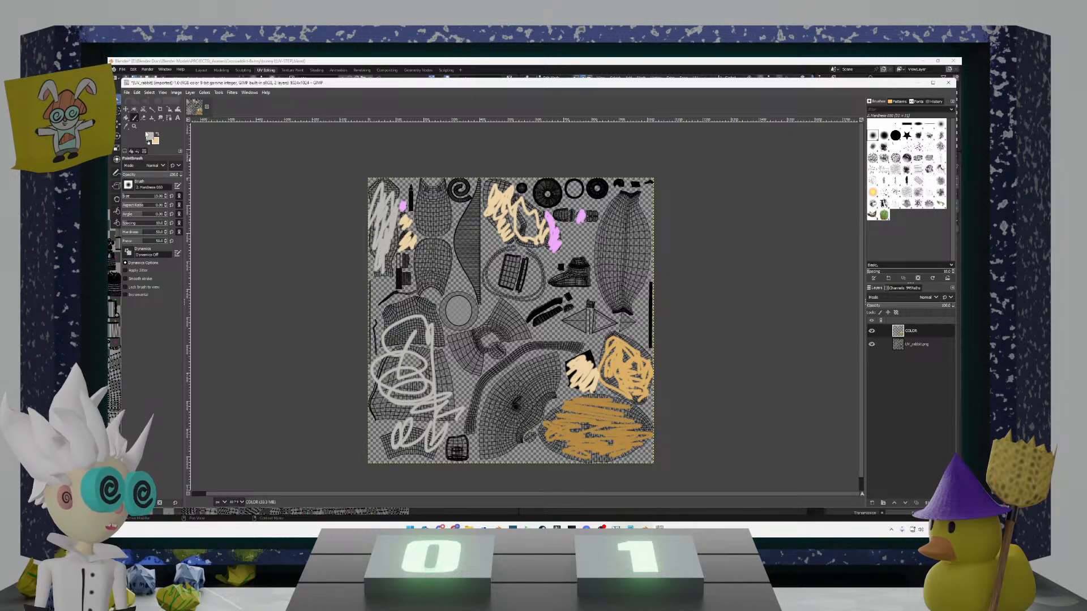
Step: Sample the orange from the painted oval and paint a small patch over the grey on the tall upper-left island
left_click(126, 126)
left_click(601, 412)
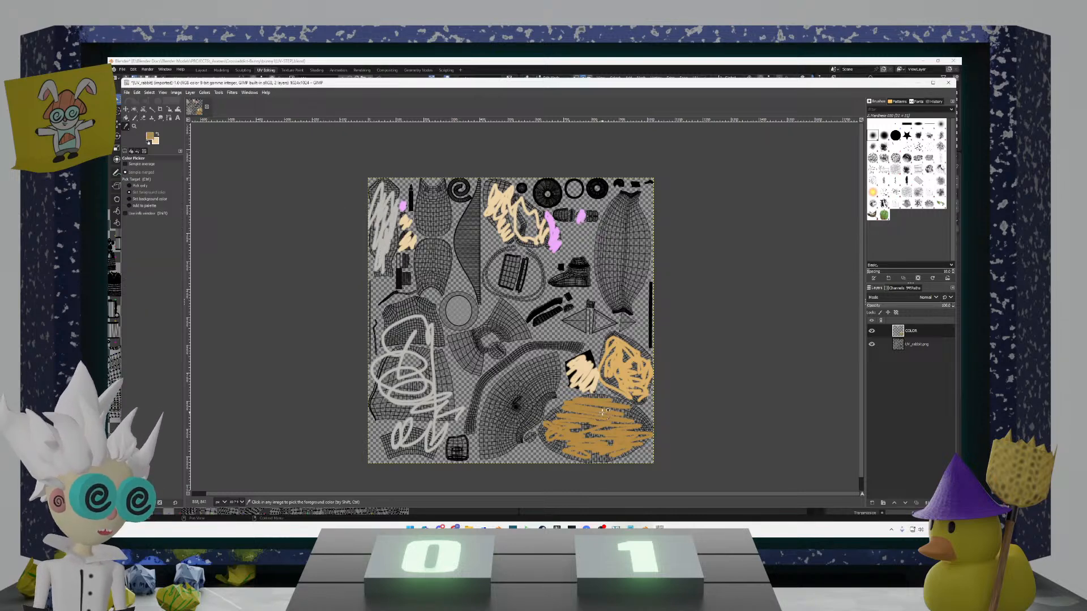
left_click(134, 117)
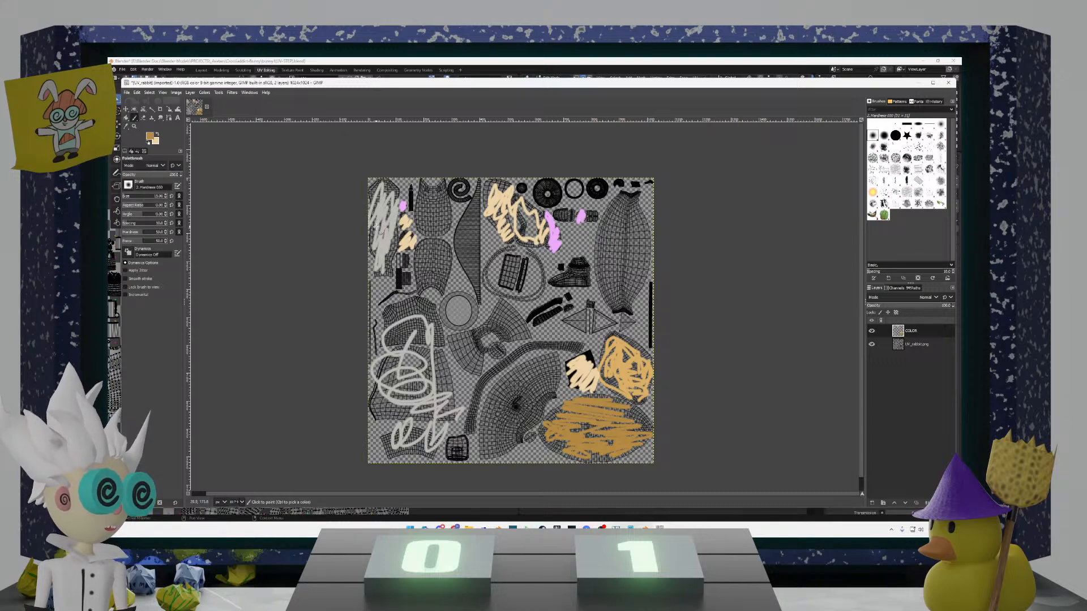
left_click_drag(376, 227, 386, 222)
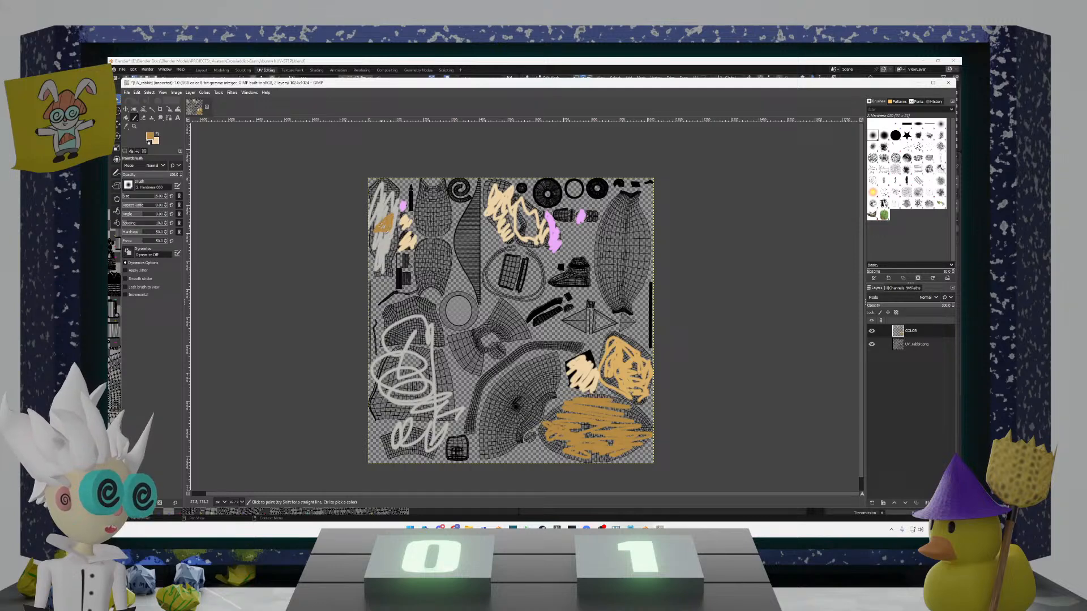
Step: Swap the colours, change the foreground to a muted tan, and paint over the orange patch on the tall upper-left island
left_click(157, 135)
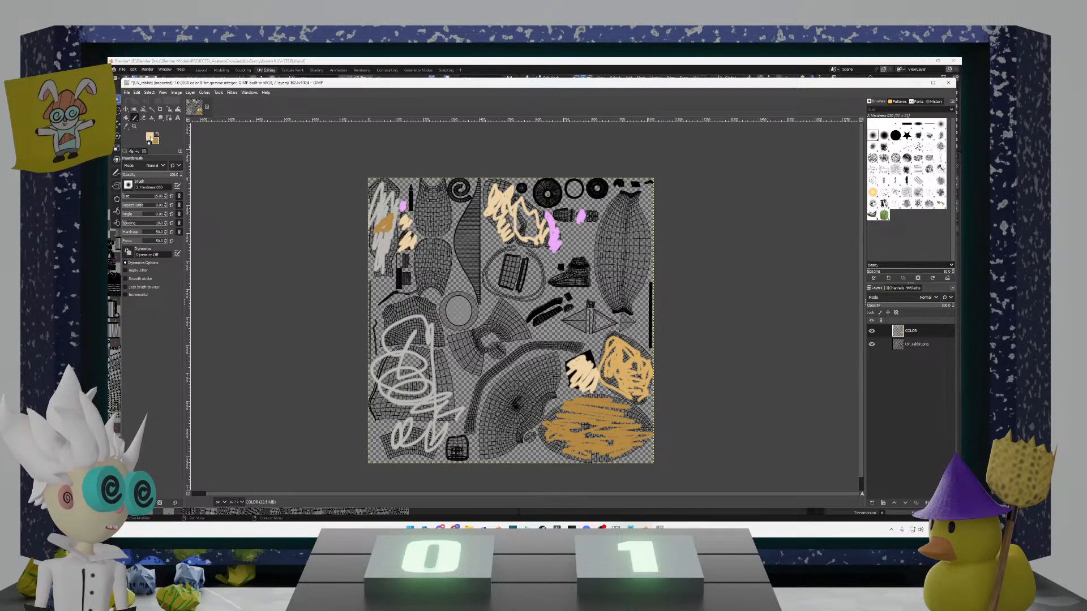
left_click(150, 137)
left_click(246, 136)
left_click(304, 208)
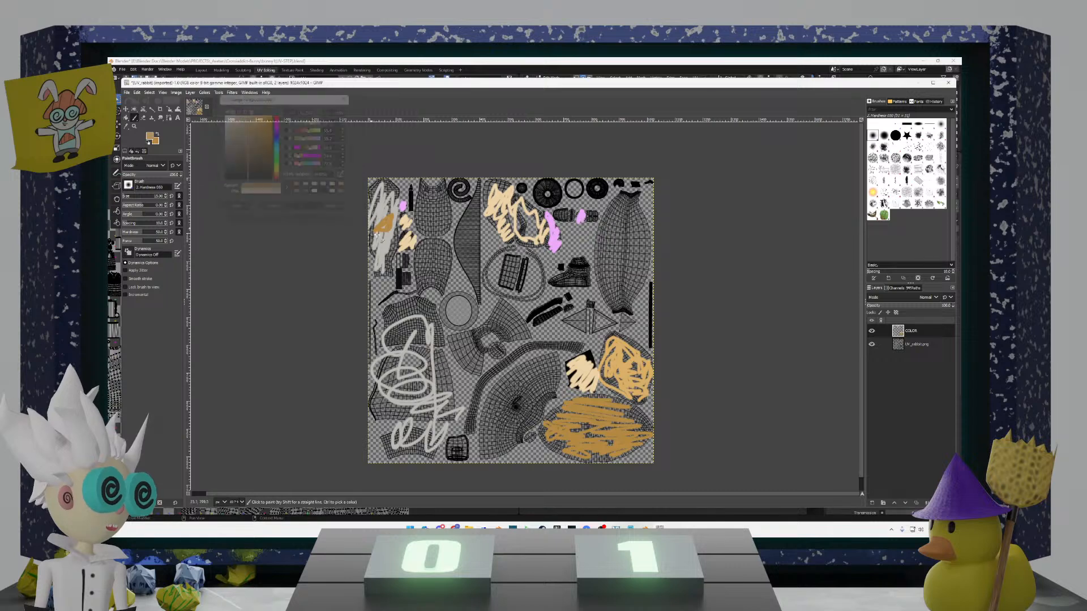
left_click_drag(386, 225, 390, 228)
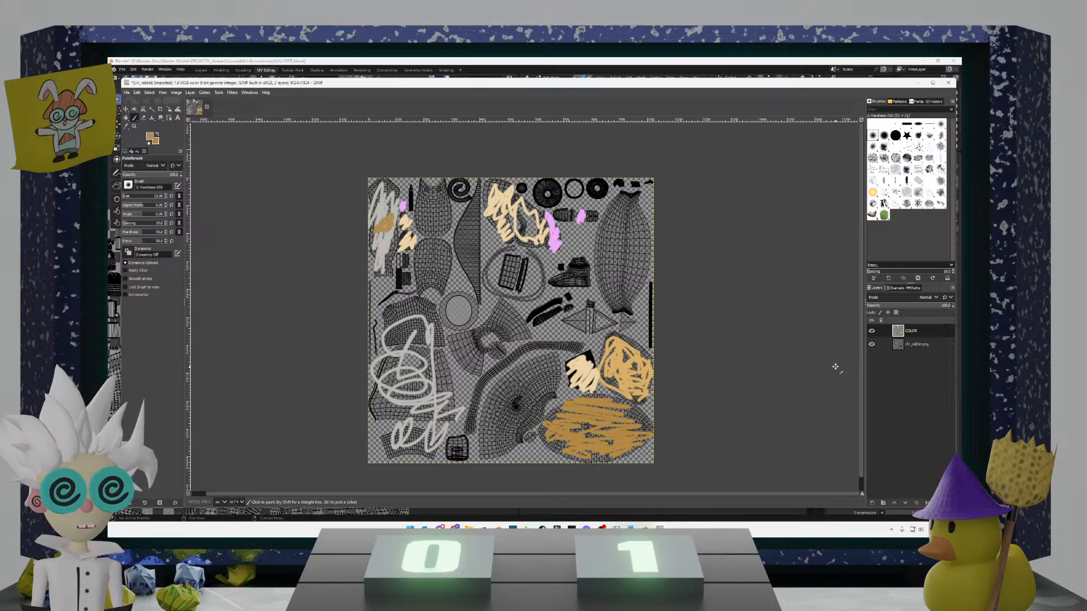
Step: Toggle the visibility of the UV_rabbit.png and COLOR layers to compare the wireframe with the painted colours, ending with both shown
left_click(920, 345)
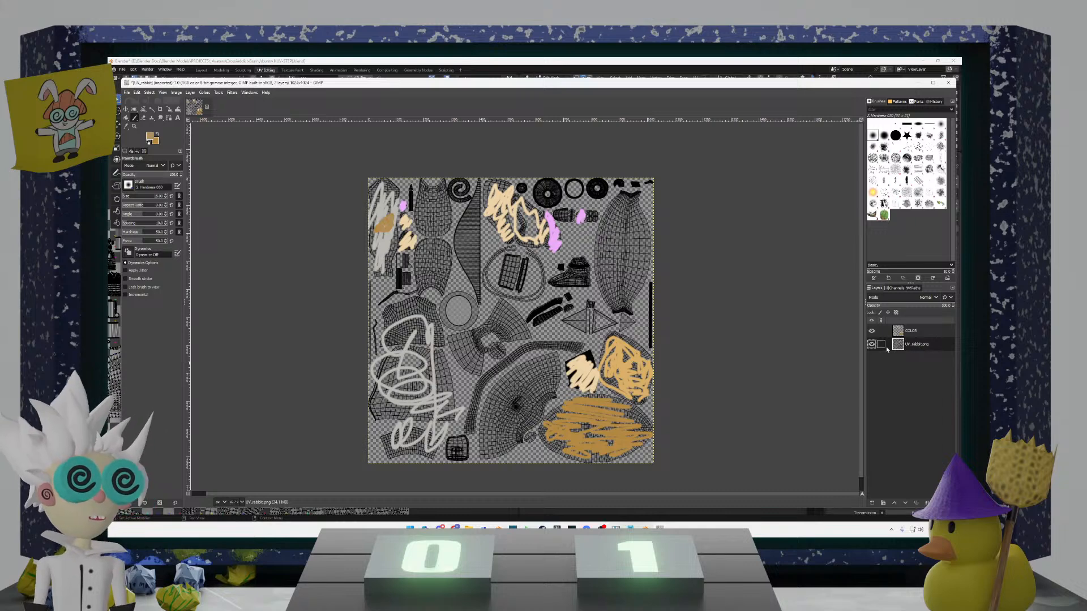
left_click(871, 344)
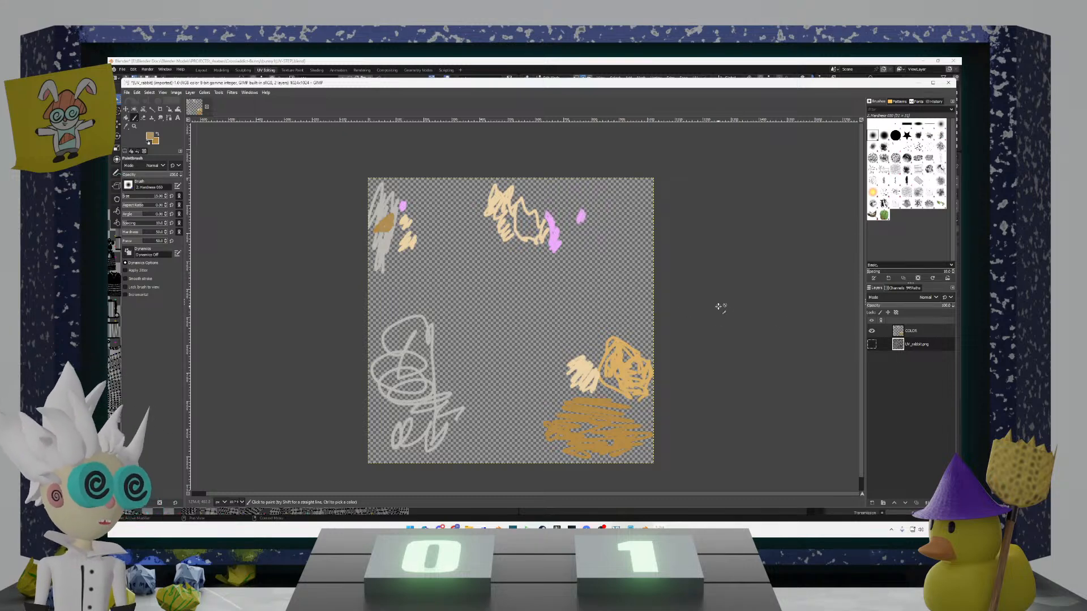
left_click(871, 344)
left_click(872, 344)
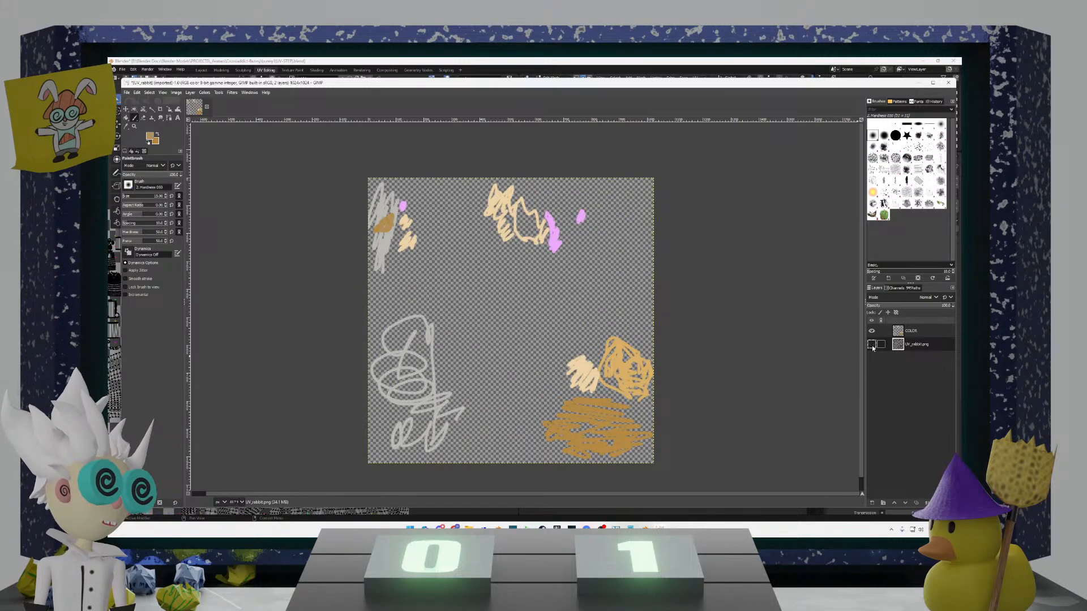
left_click(872, 344)
left_click(871, 334)
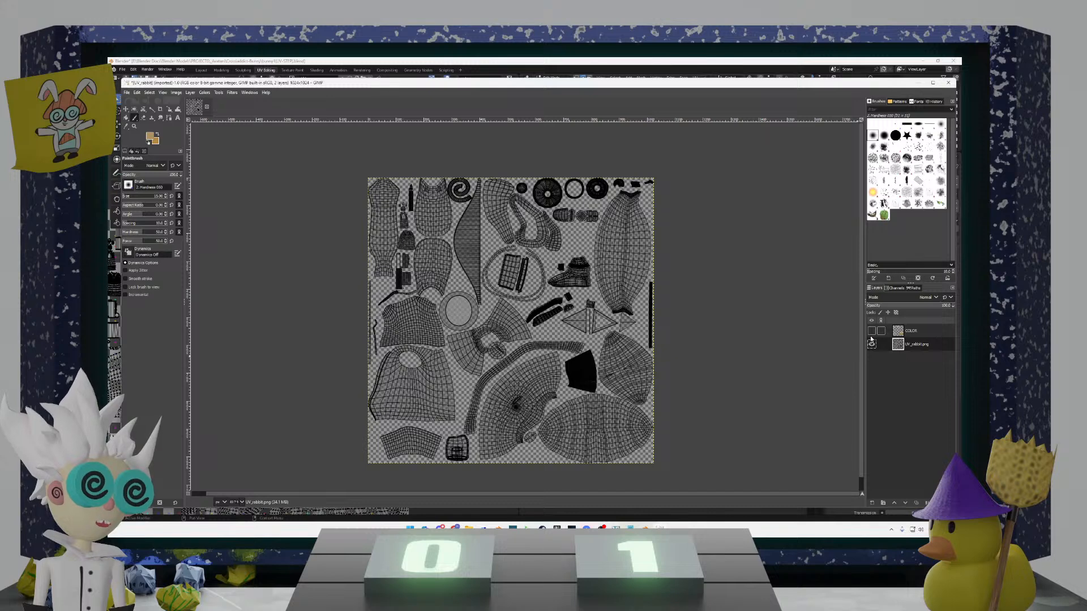
left_click(872, 344)
left_click(871, 332)
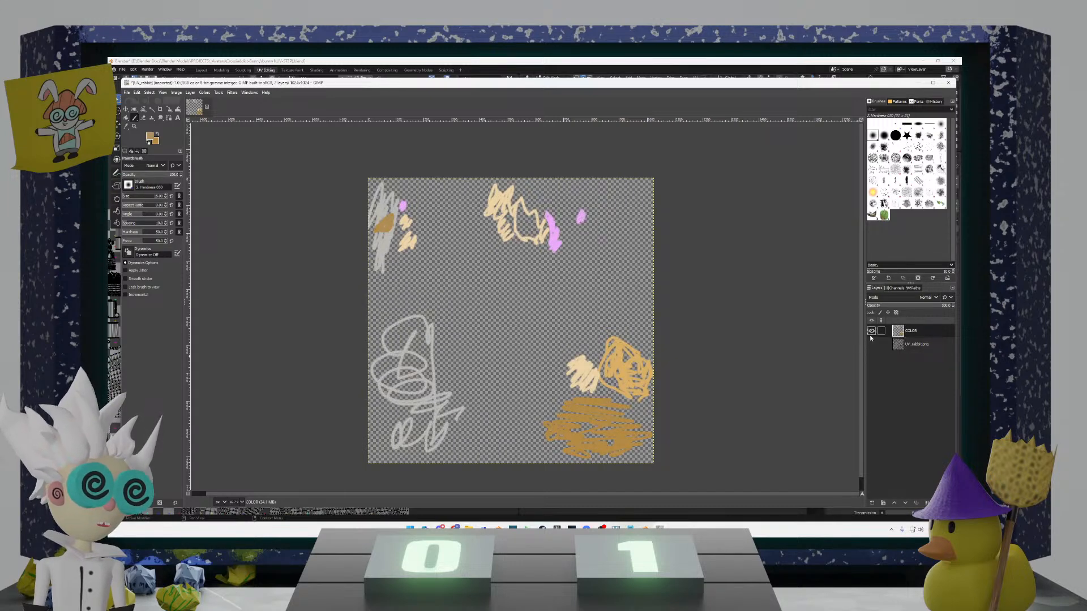
left_click(871, 331)
left_click(871, 345)
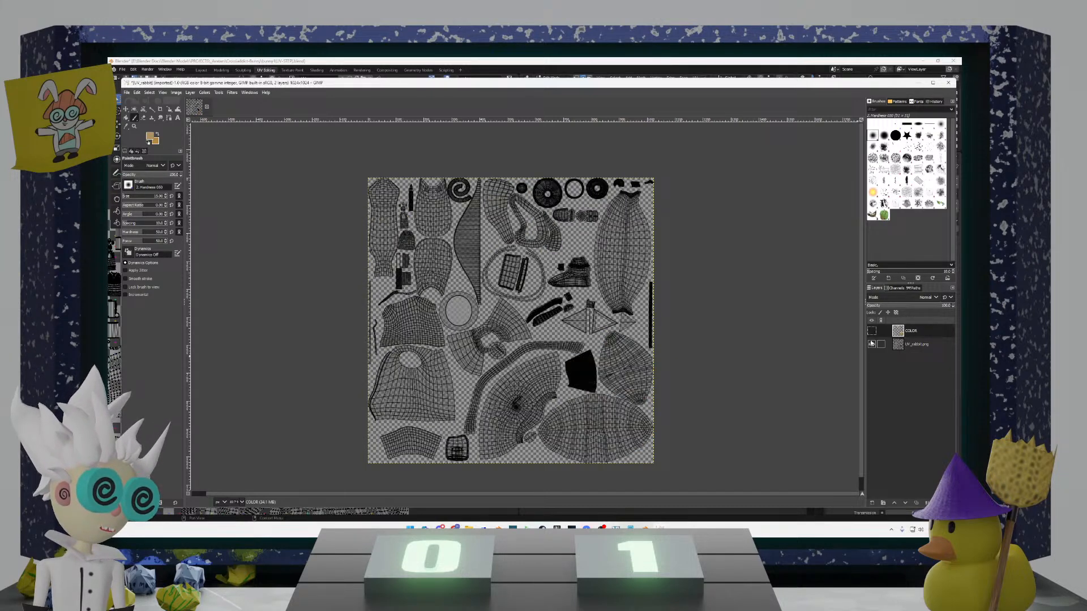
left_click(871, 331)
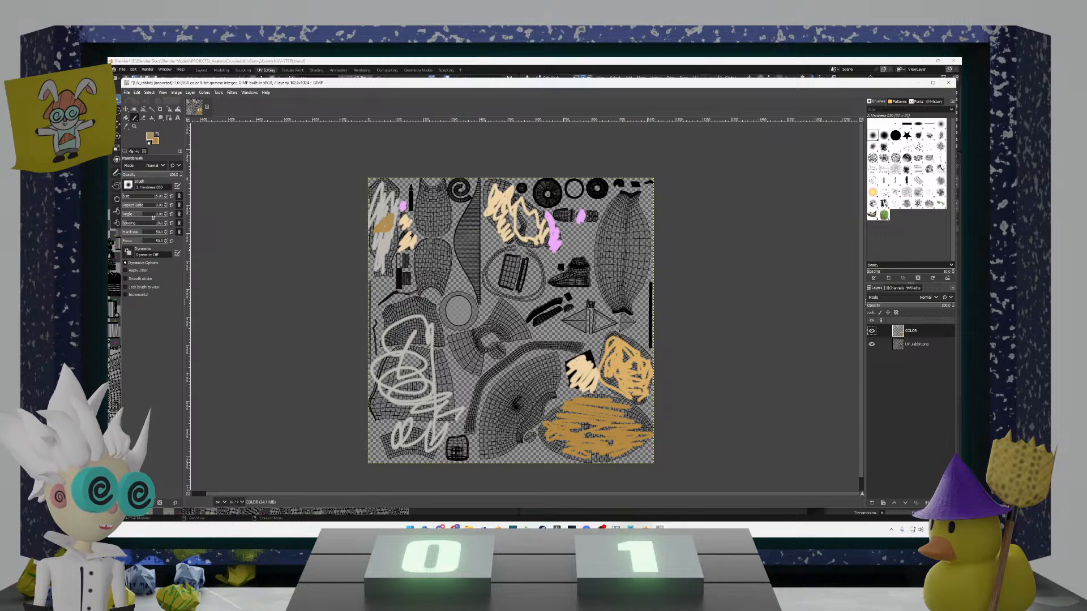
Step: Change the foreground colour to light blue and paint the round island near the layout's centre
left_click(148, 138)
left_click(266, 141)
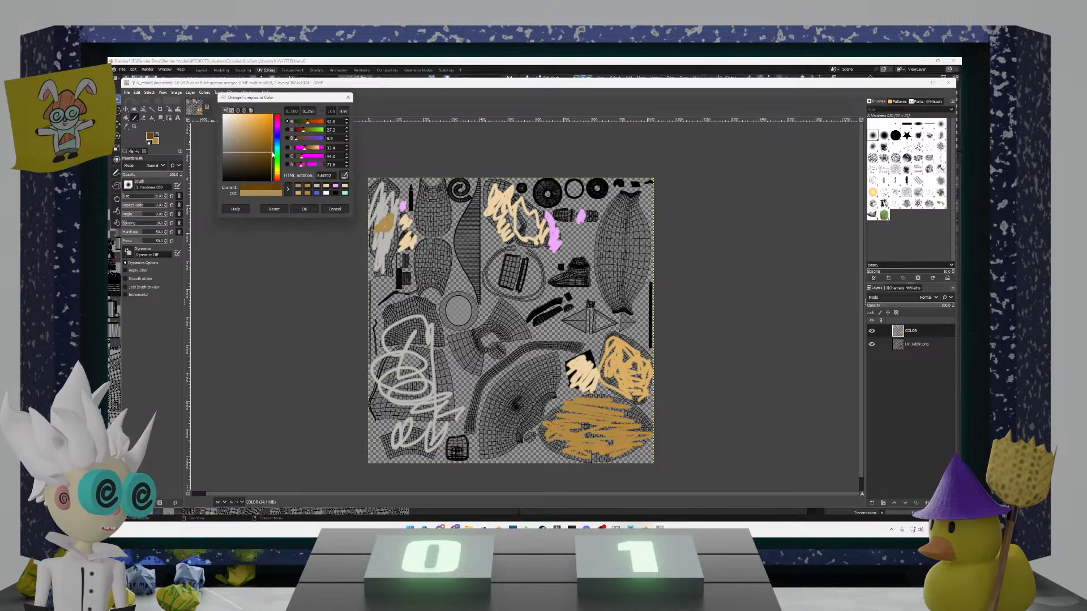
left_click(277, 144)
left_click_drag(261, 136, 263, 124)
left_click(304, 209)
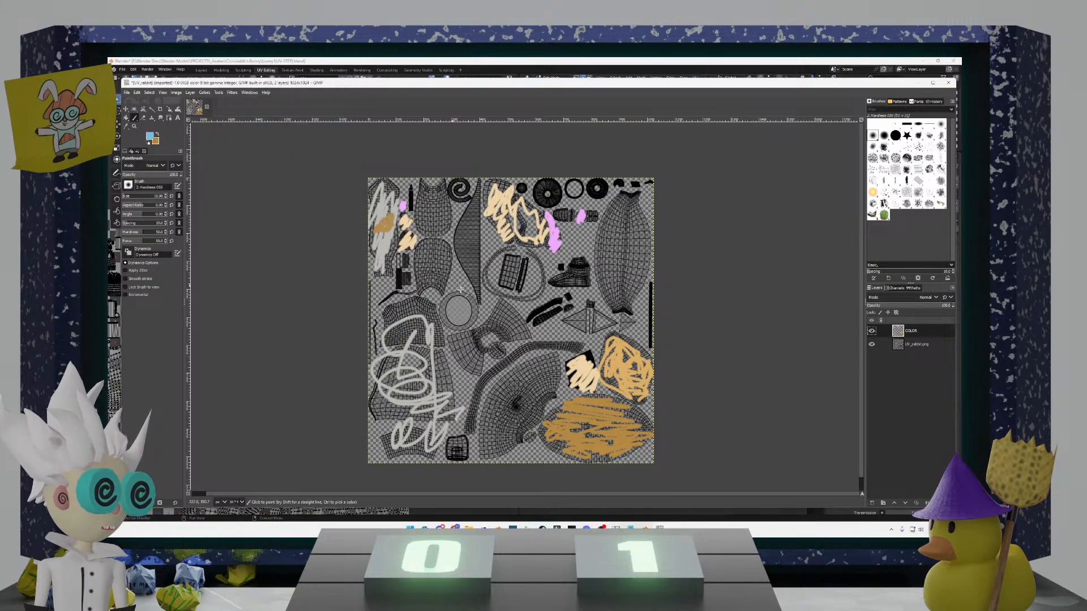
mouse_move(474, 313)
left_mouse_down()
mouse_move(452, 323)
mouse_move(471, 323)
mouse_move(443, 307)
mouse_move(480, 304)
mouse_move(462, 299)
mouse_move(459, 326)
left_mouse_up()
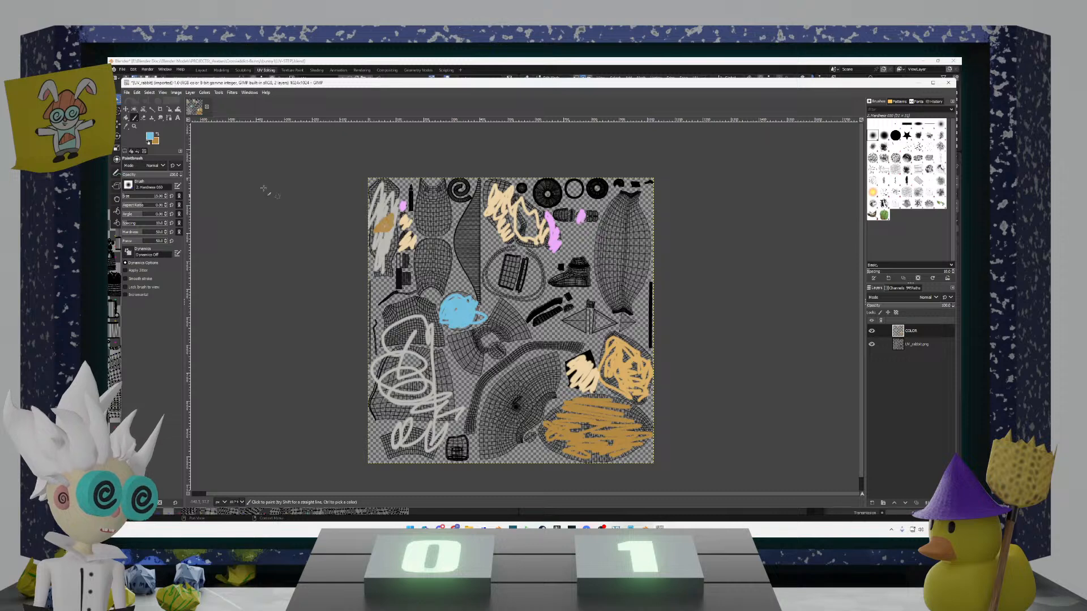
Step: Change the foreground colour to mint green and paint the spiral island at the layout's upper edge
left_click(155, 135)
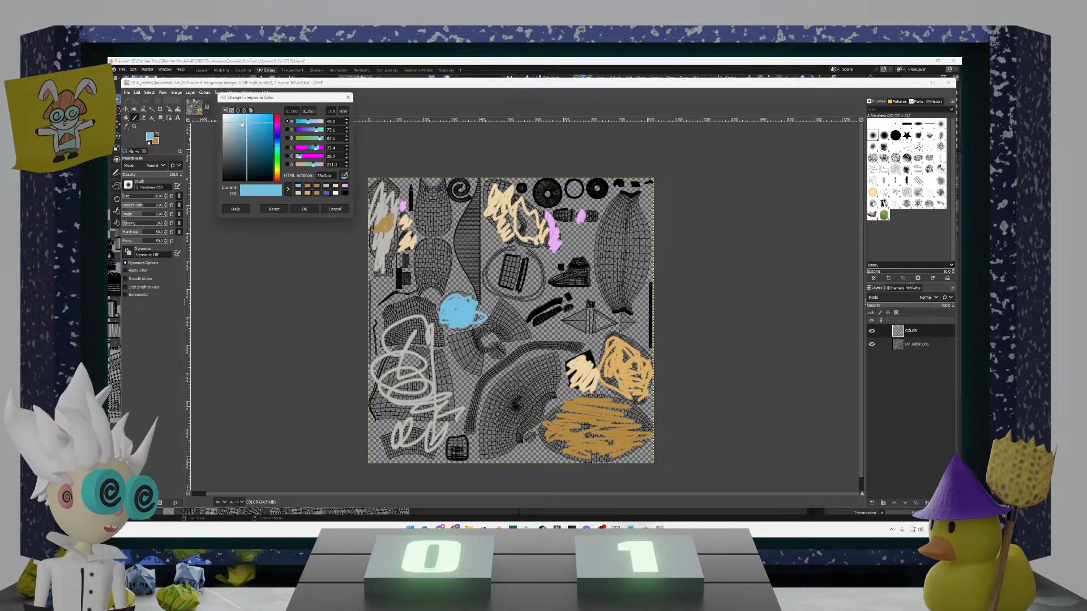
left_click(278, 150)
left_click_drag(279, 150, 280, 153)
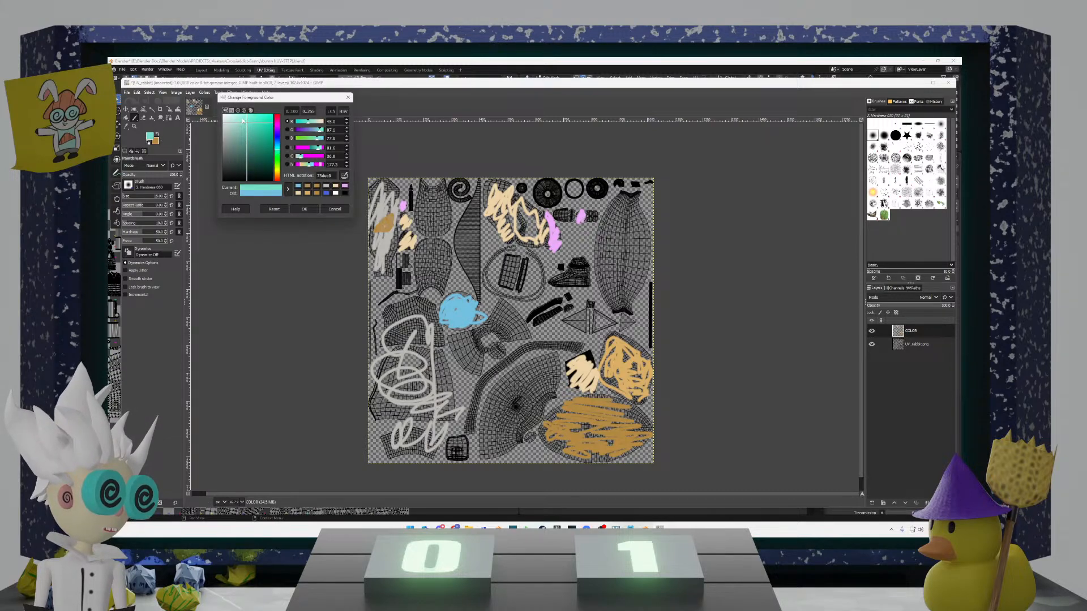
left_click_drag(243, 121, 243, 122)
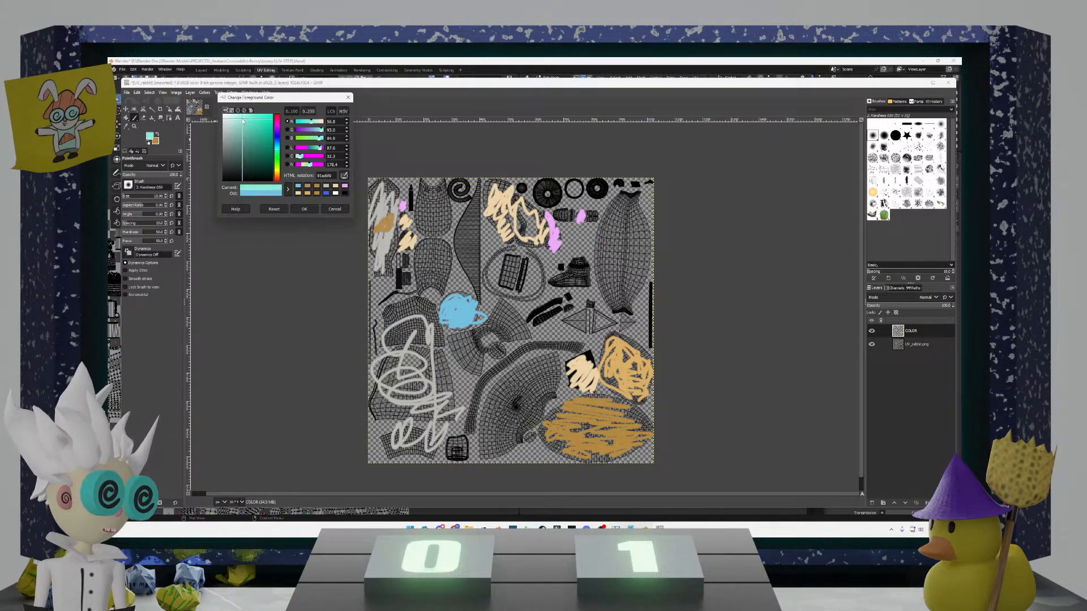
left_click(304, 208)
mouse_move(462, 207)
left_mouse_down()
mouse_move(469, 195)
mouse_move(453, 186)
mouse_move(467, 186)
left_mouse_up()
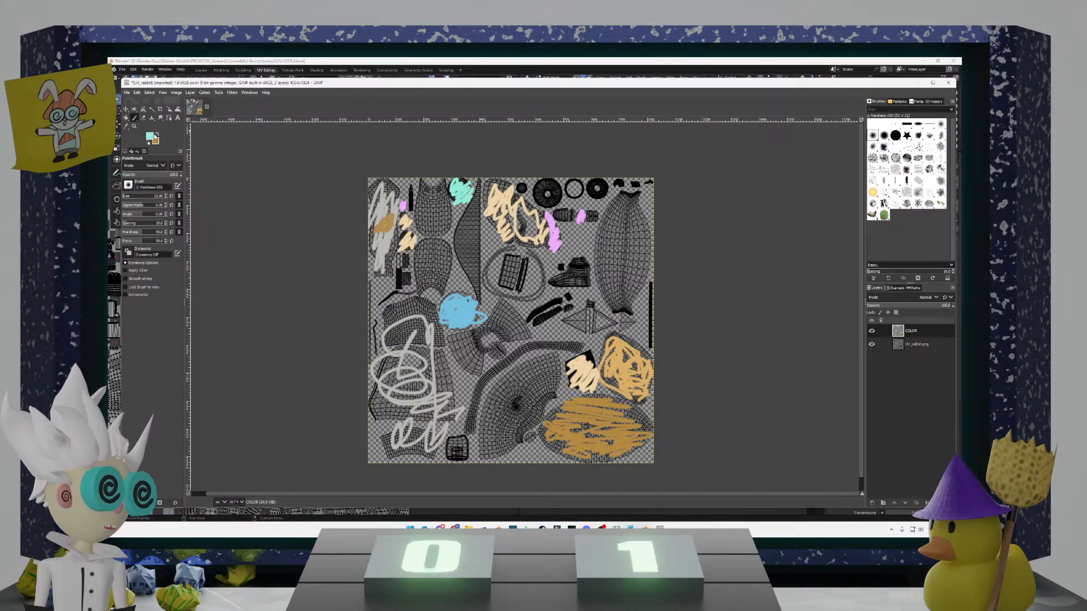
Step: Swap the colours, change the foreground to yellow, and paint the two stacked islands left of the mint spiral
left_click(158, 133)
left_click(149, 136)
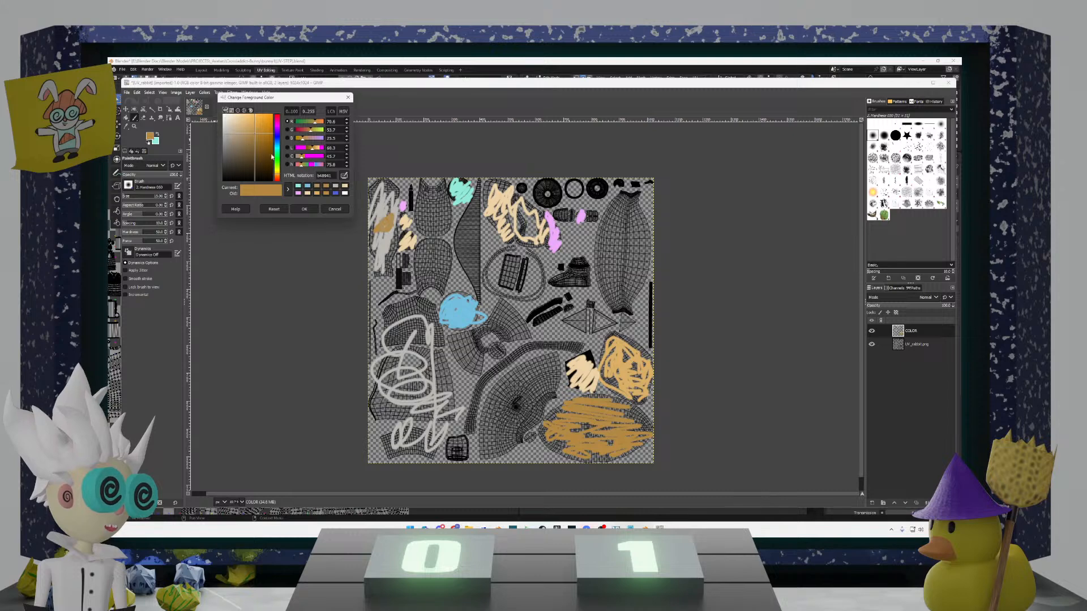
left_click(277, 172)
left_click_drag(256, 129, 253, 123)
left_click(306, 210)
mouse_move(455, 234)
left_mouse_down()
mouse_move(424, 191)
mouse_move(444, 221)
left_mouse_up()
mouse_move(435, 259)
left_mouse_down()
mouse_move(453, 286)
mouse_move(427, 235)
mouse_move(430, 274)
left_mouse_up()
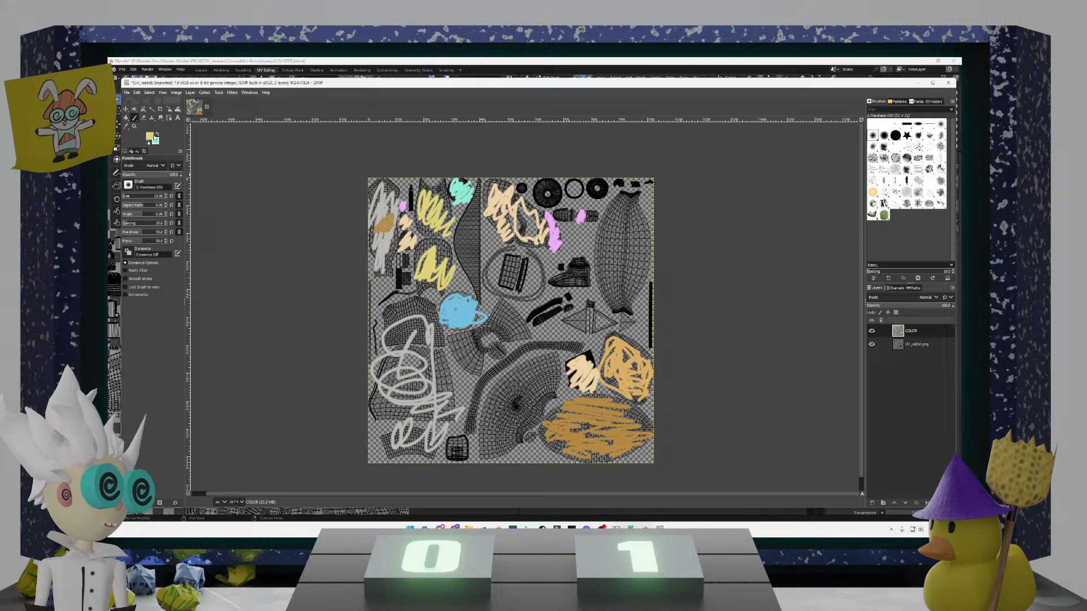
Step: Change the foreground colour to a pale cream and roughly paint the large fan-shaped island left of the orange oval
left_click(157, 134)
left_click(150, 137)
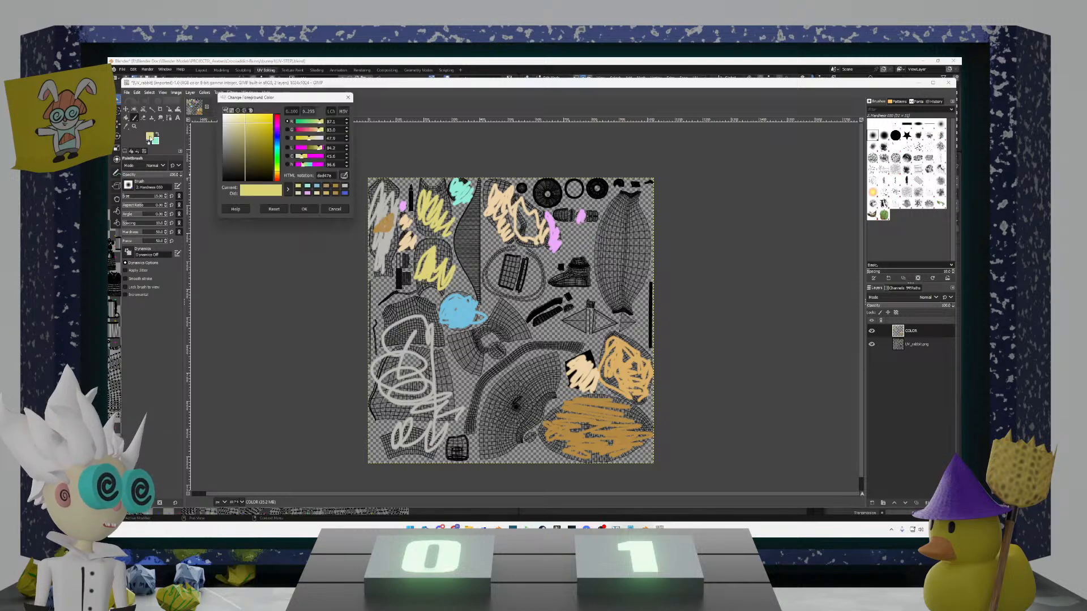
left_click_drag(276, 180, 277, 176)
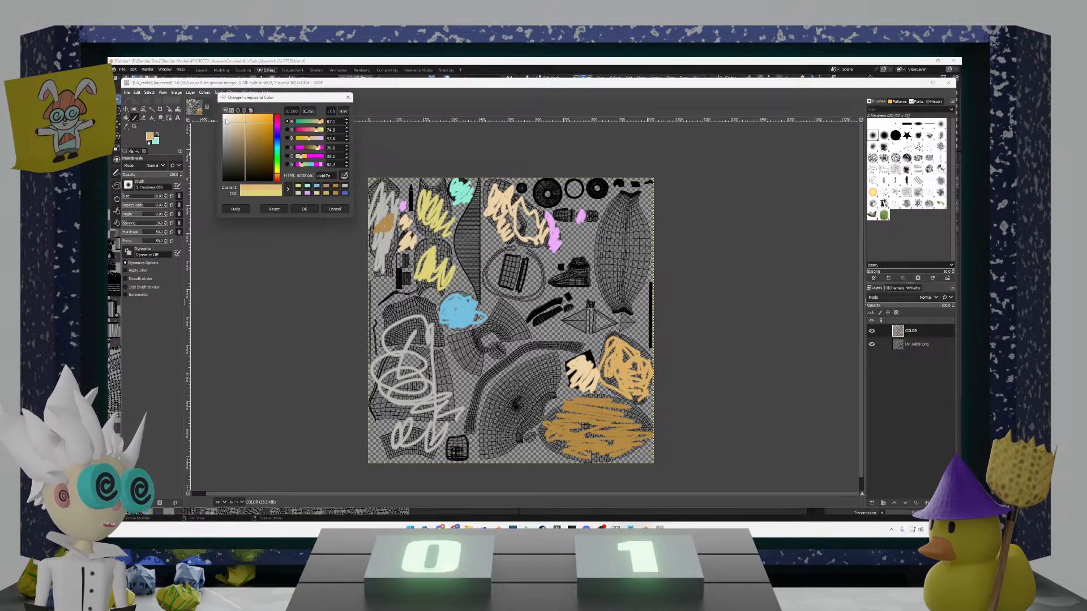
left_click_drag(226, 121, 238, 120)
left_click(304, 209)
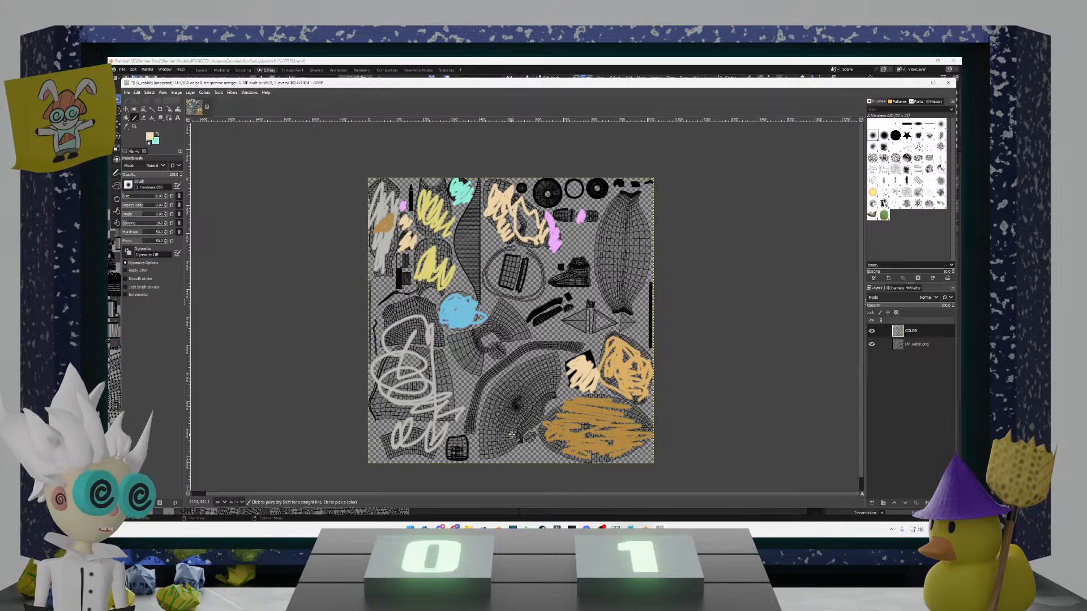
mouse_move(512, 435)
left_mouse_down()
mouse_move(551, 390)
mouse_move(498, 390)
mouse_move(490, 438)
mouse_move(552, 369)
mouse_move(522, 423)
left_mouse_up()
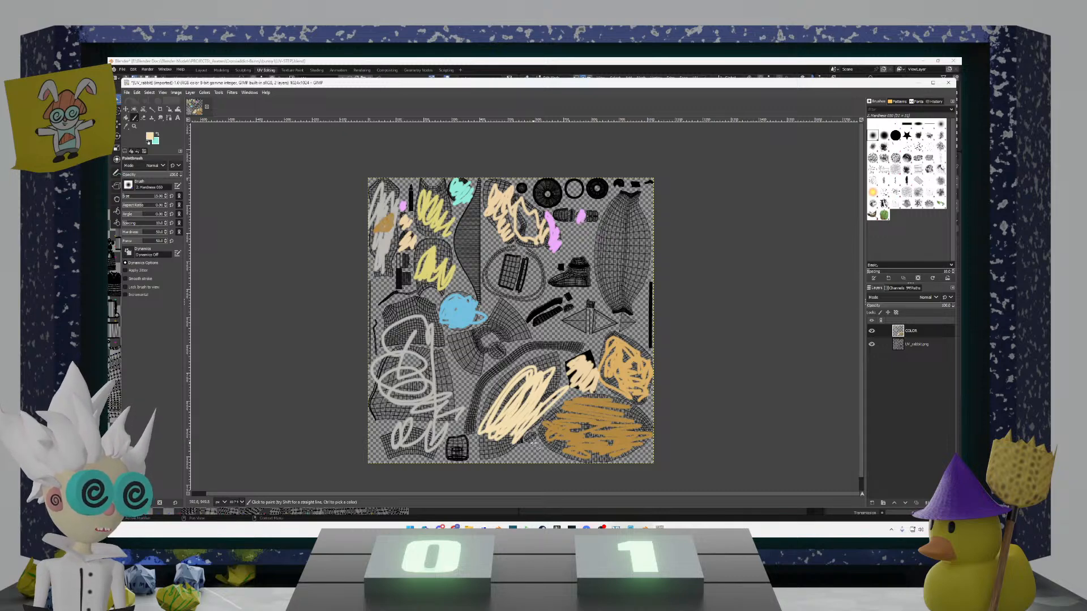
Step: Change the foreground colour to coral red and paint the small spot between the cream fan-shaped island and the orange oval
left_click(150, 136)
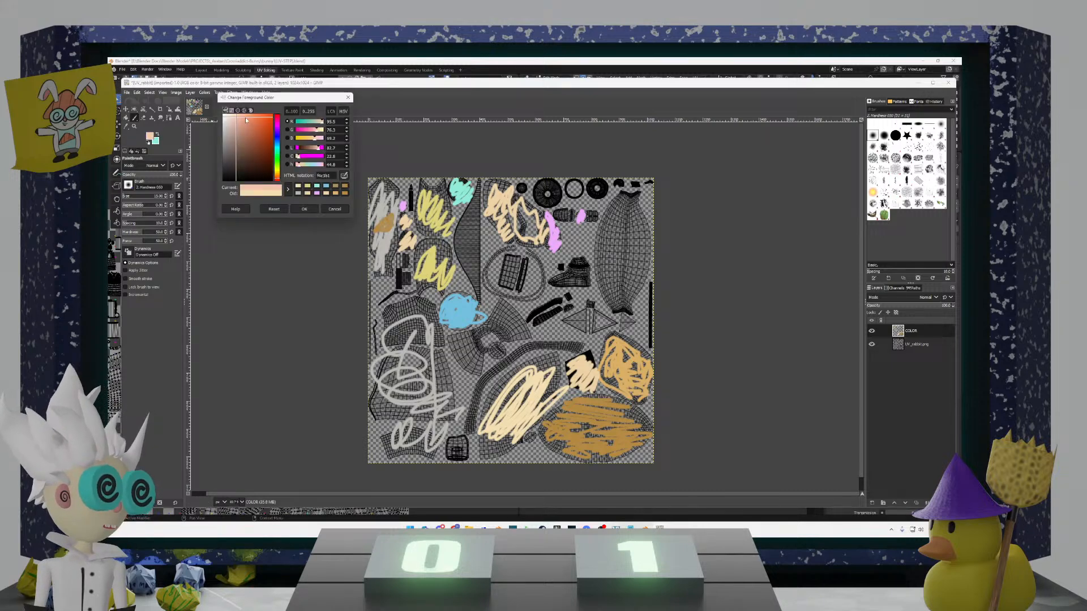
left_click_drag(246, 120, 251, 127)
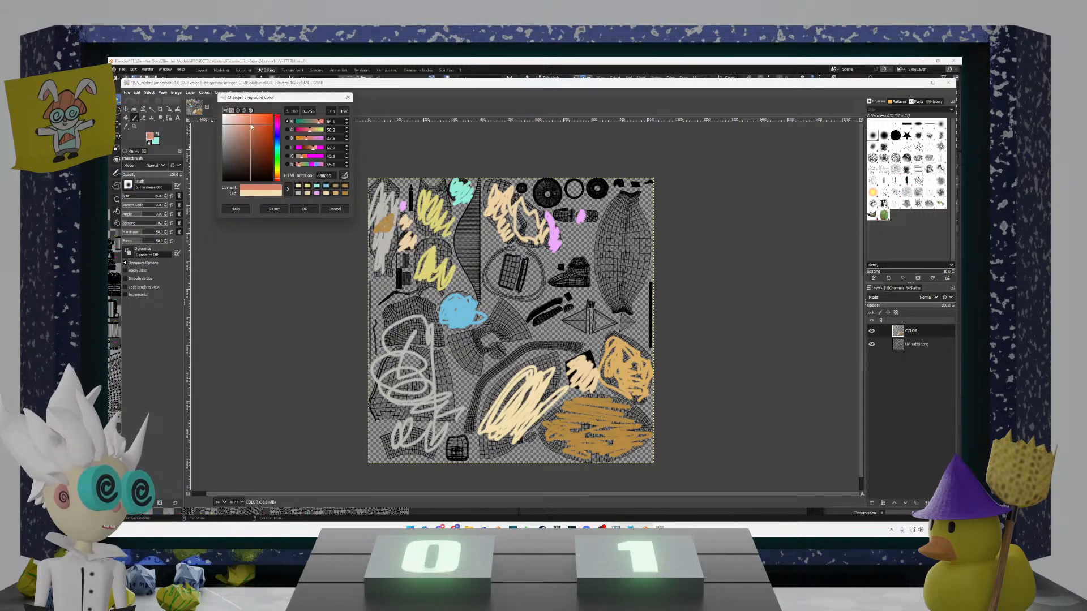
left_click(303, 209)
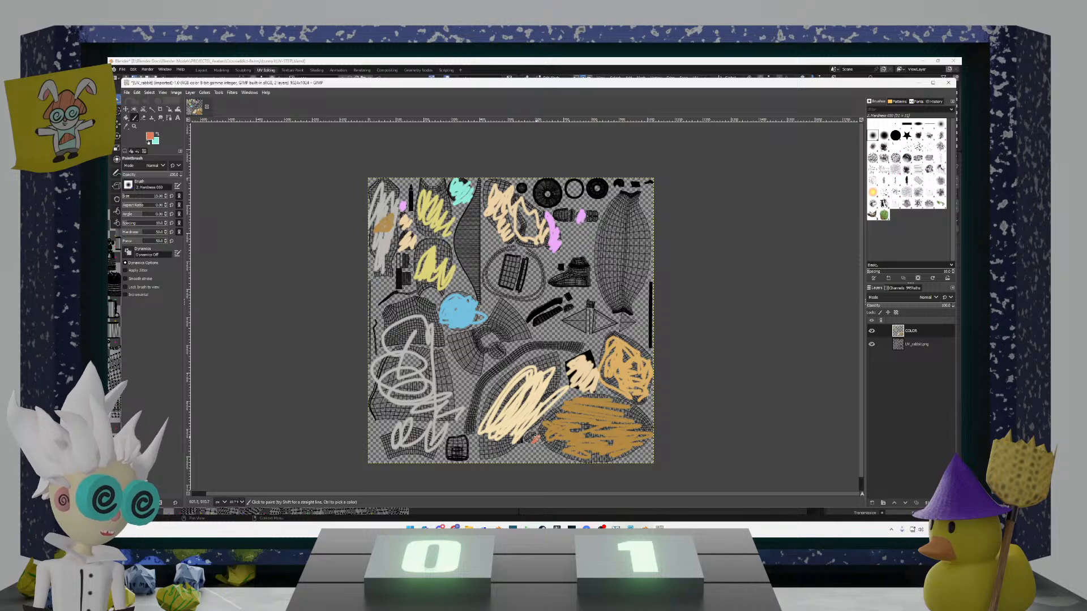
left_click_drag(537, 439, 524, 437)
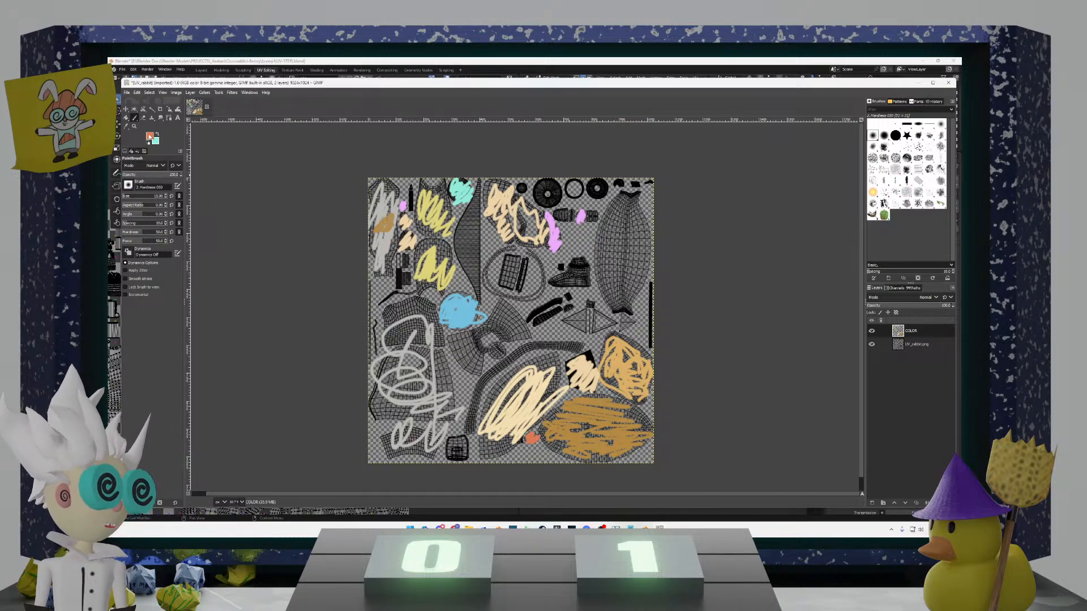
Step: Change the foreground colour to black and paint the long curved band above the cream fan and the shoe-shaped island
left_click(149, 137)
left_click(229, 170)
left_click(304, 208)
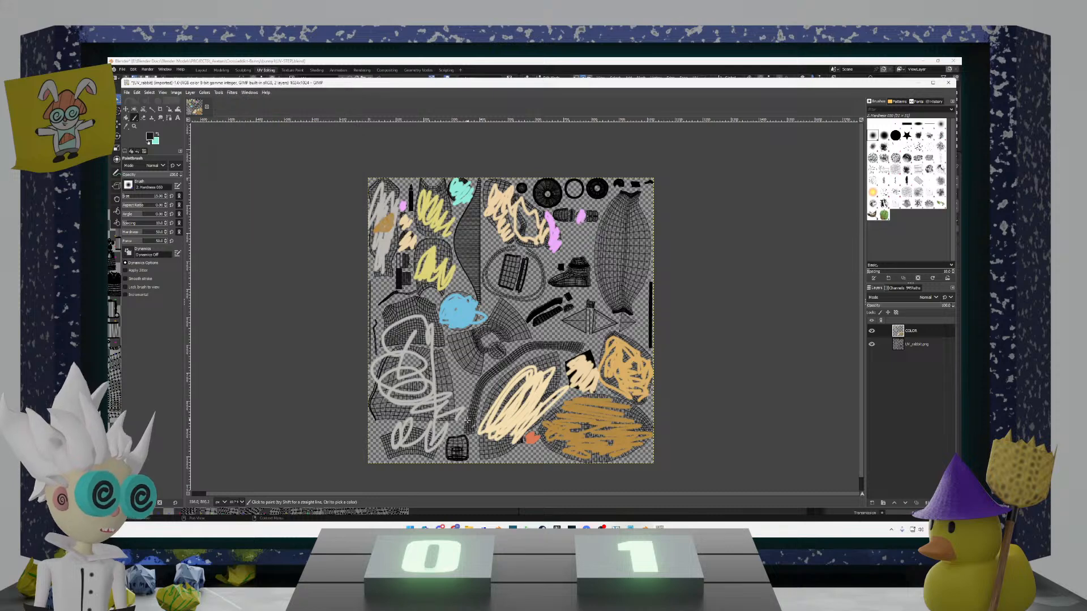
mouse_move(467, 420)
left_mouse_down()
mouse_move(483, 375)
mouse_move(501, 360)
mouse_move(592, 341)
mouse_move(566, 345)
left_mouse_up()
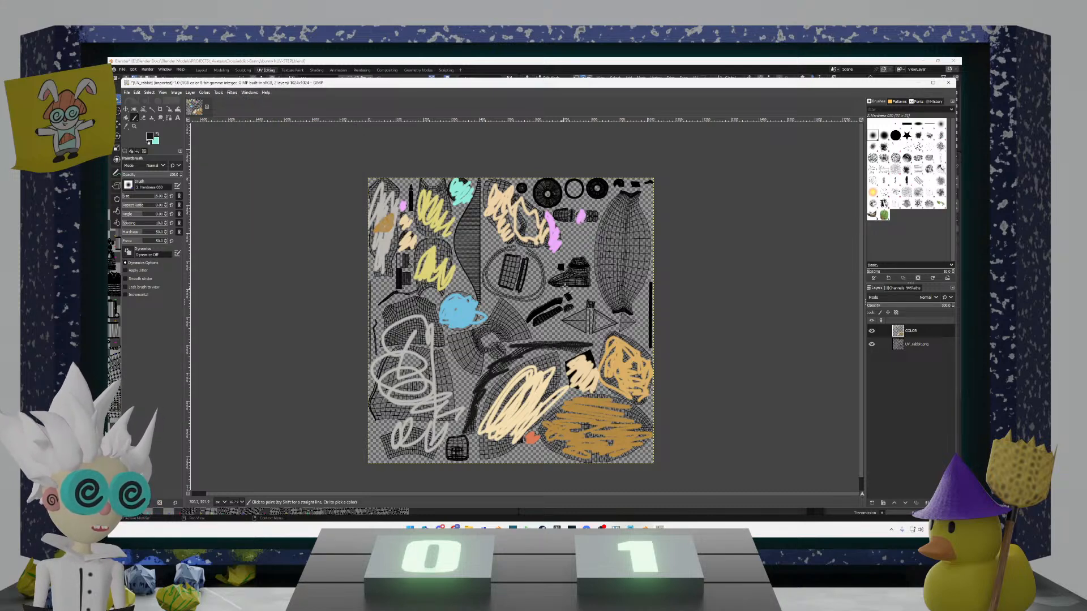
mouse_move(563, 287)
left_mouse_down()
mouse_move(586, 283)
mouse_move(565, 264)
mouse_move(578, 267)
mouse_move(566, 281)
left_mouse_up()
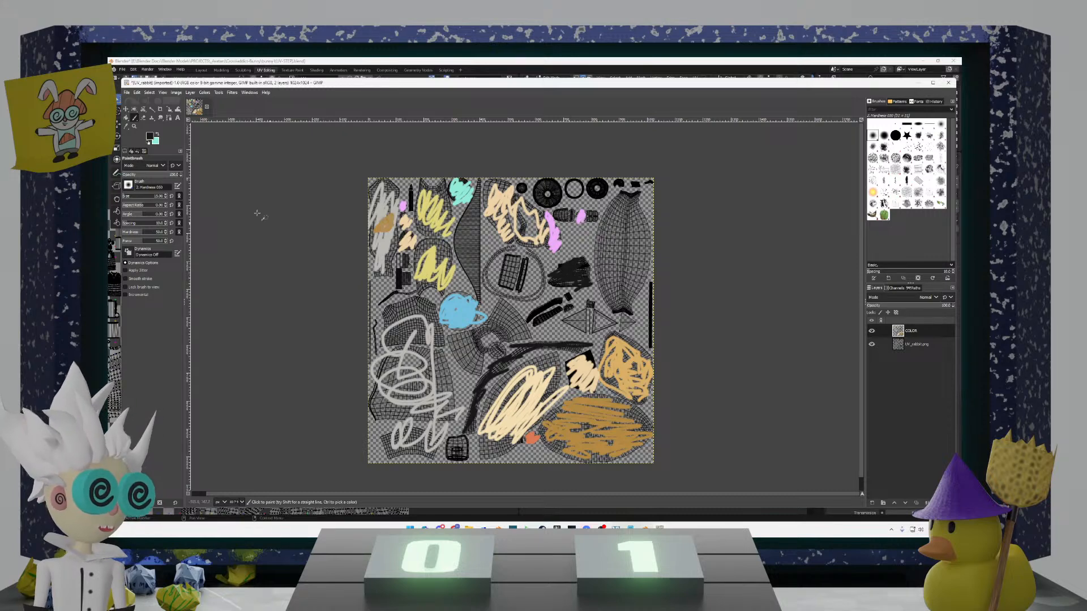
Step: Swap the colours, change the foreground to medium grey, and paint the gridded island inside the ring and the small square at the layout's lower edge
key("x")
left_click(150, 137)
left_click(225, 141)
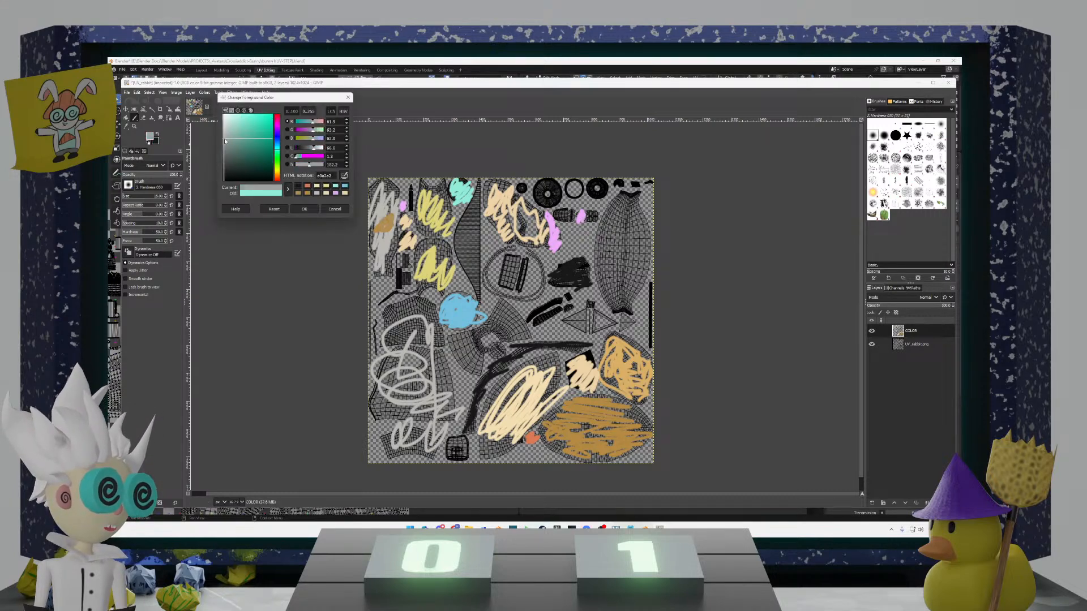
left_click_drag(225, 141, 225, 155)
left_click(305, 209)
mouse_move(498, 286)
left_mouse_down()
mouse_move(524, 286)
mouse_move(518, 263)
mouse_move(524, 275)
mouse_move(511, 276)
left_mouse_up()
mouse_move(448, 471)
left_mouse_down()
mouse_move(451, 449)
mouse_move(464, 449)
mouse_move(453, 442)
mouse_move(462, 439)
mouse_move(455, 459)
mouse_move(464, 444)
mouse_move(452, 445)
left_mouse_up()
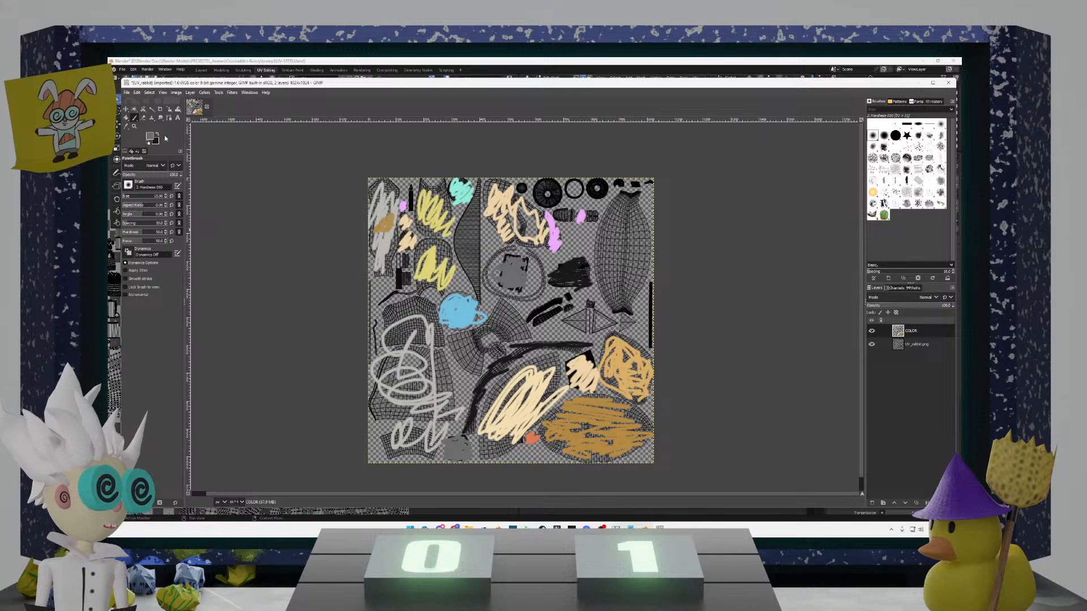
Step: Change the foreground colour to a muted reddish brown and paint a small patch just above the orange fan-shaped island
left_click(150, 136)
left_click(247, 139)
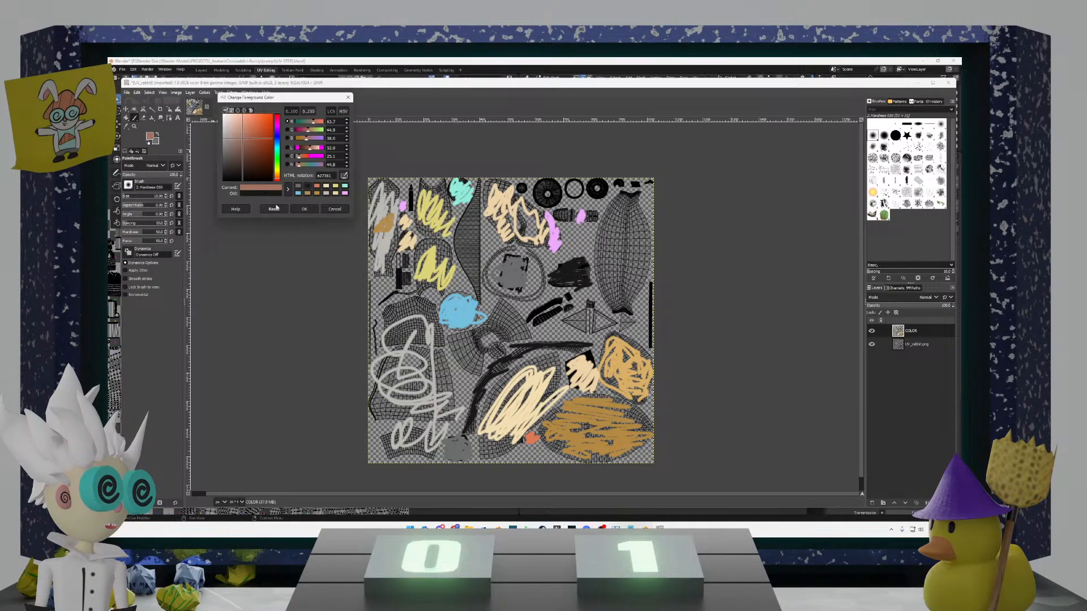
left_click(304, 209)
left_click_drag(622, 328, 628, 320)
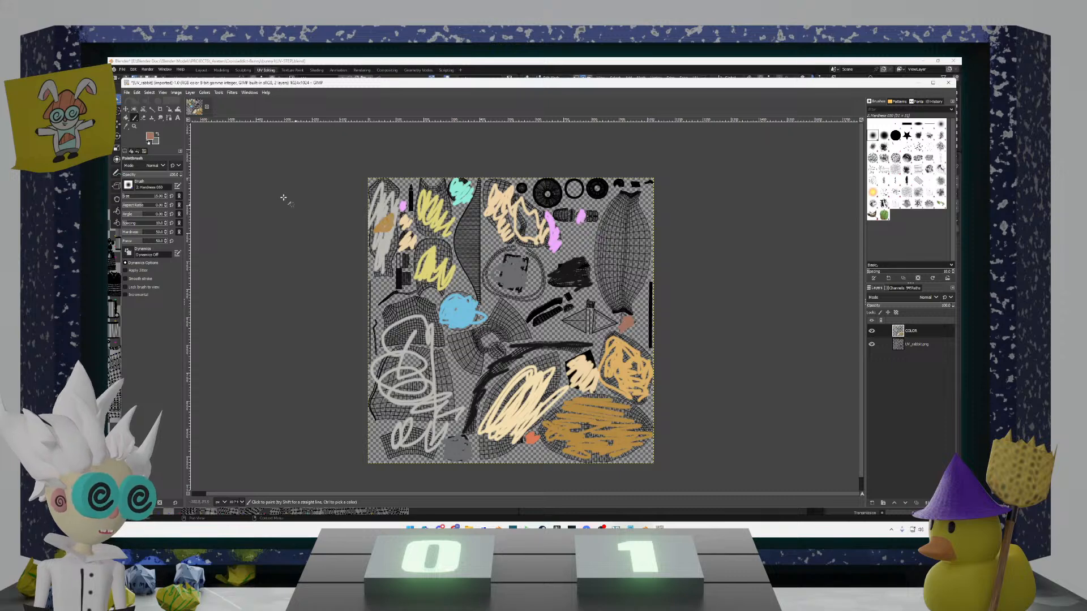
Step: Return the foreground colour to grey and paint the diamond-shaped island and the dark slanted strips beside it
left_click(157, 134)
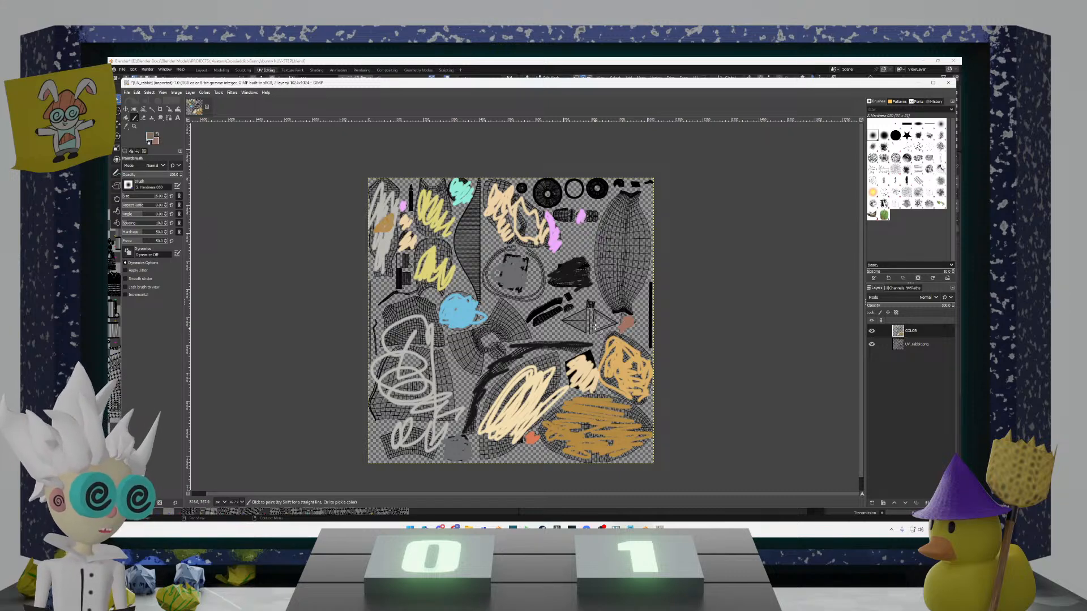
mouse_move(595, 327)
left_mouse_down()
mouse_move(610, 323)
mouse_move(578, 317)
mouse_move(576, 328)
mouse_move(601, 327)
mouse_move(568, 310)
left_mouse_up()
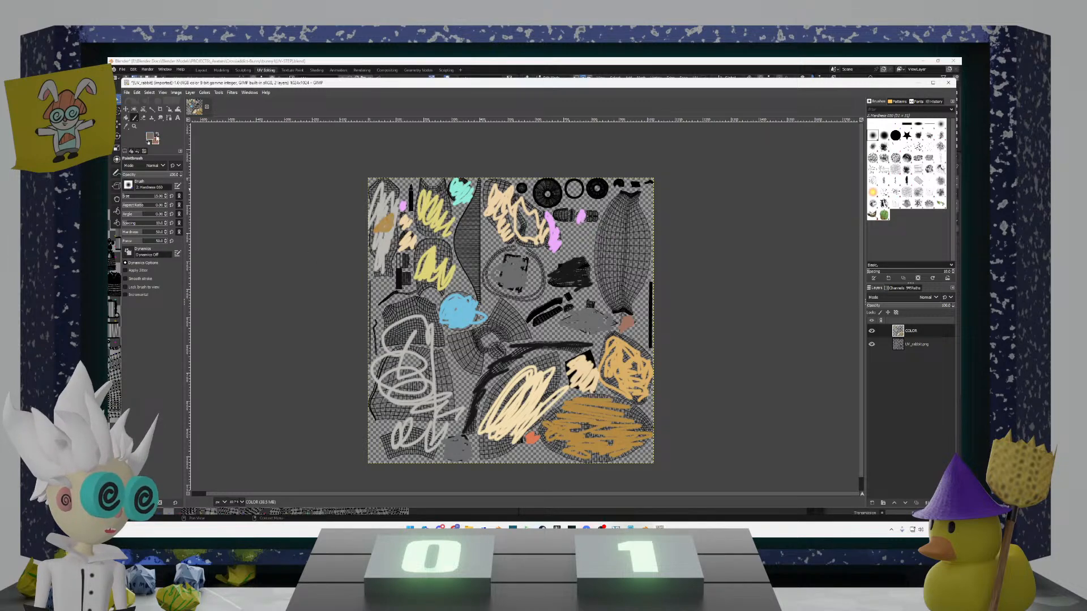
left_click(146, 136)
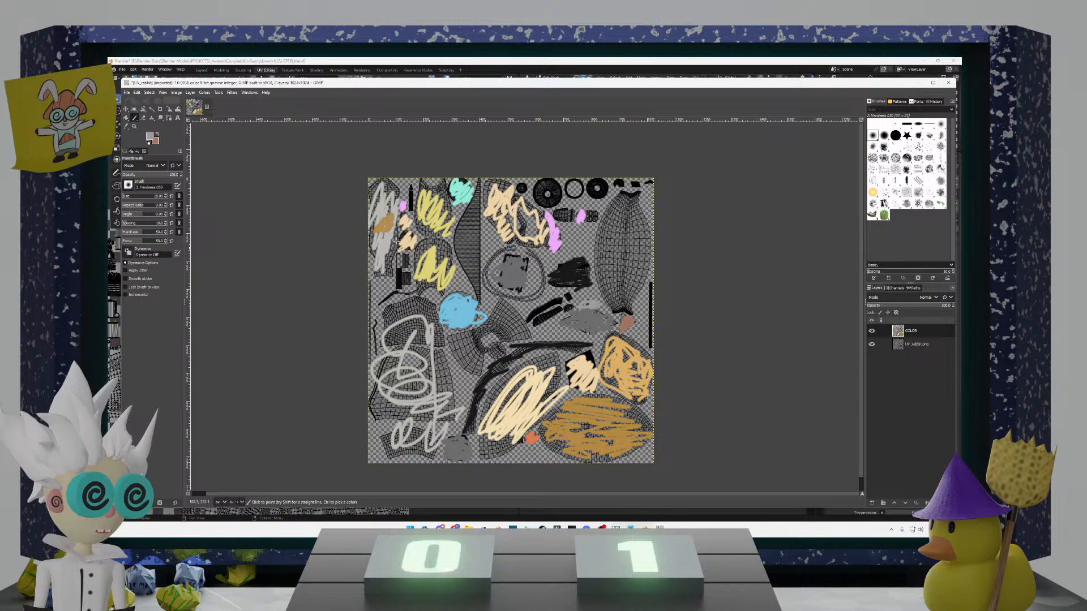
key("o")
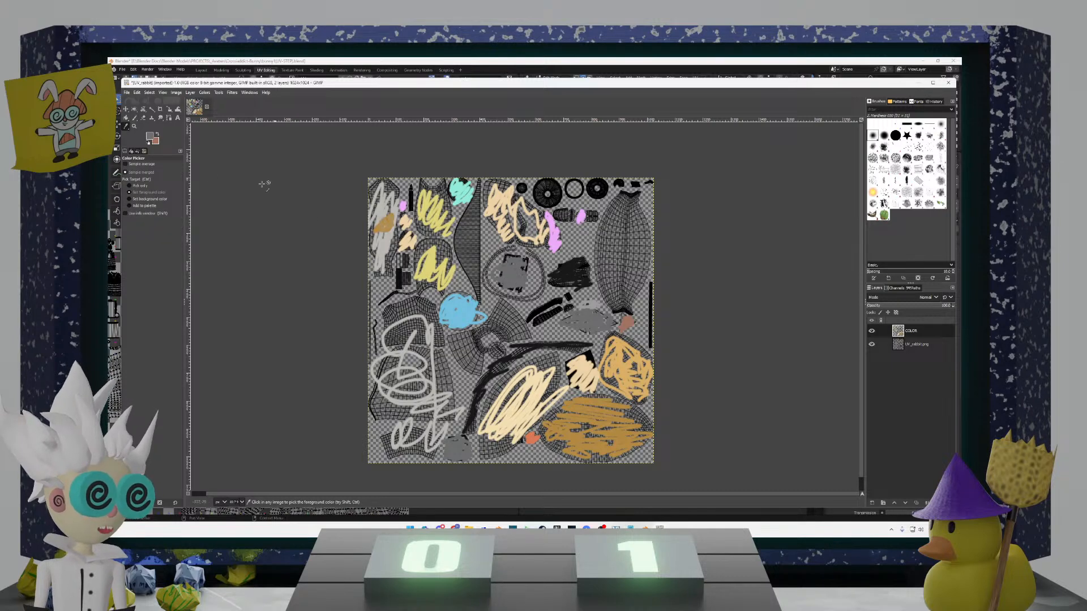
key("p")
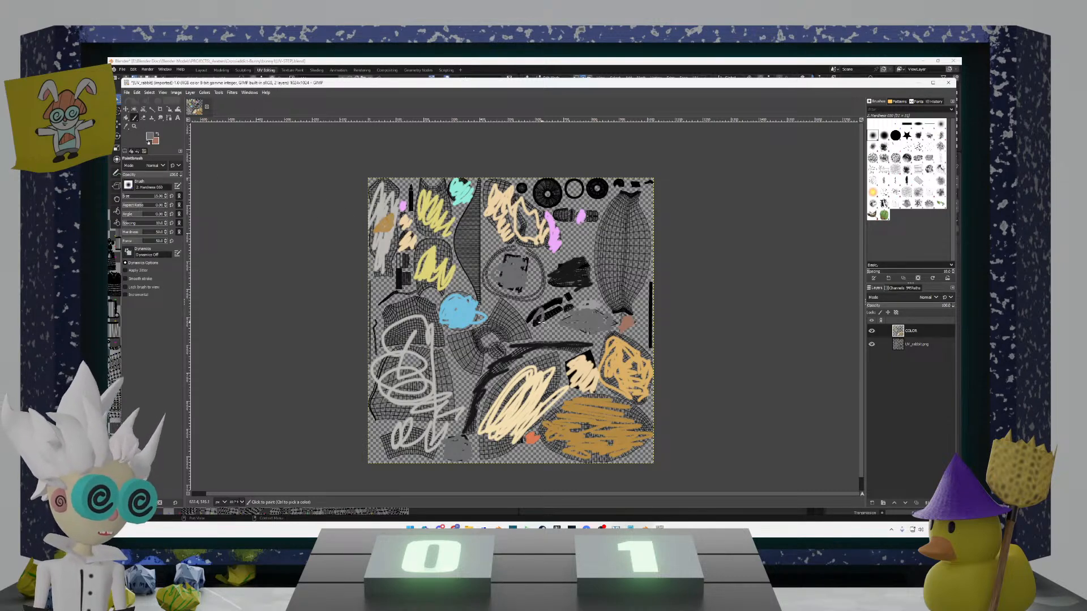
mouse_move(541, 322)
left_mouse_down()
mouse_move(535, 310)
mouse_move(574, 312)
mouse_move(572, 296)
left_mouse_up()
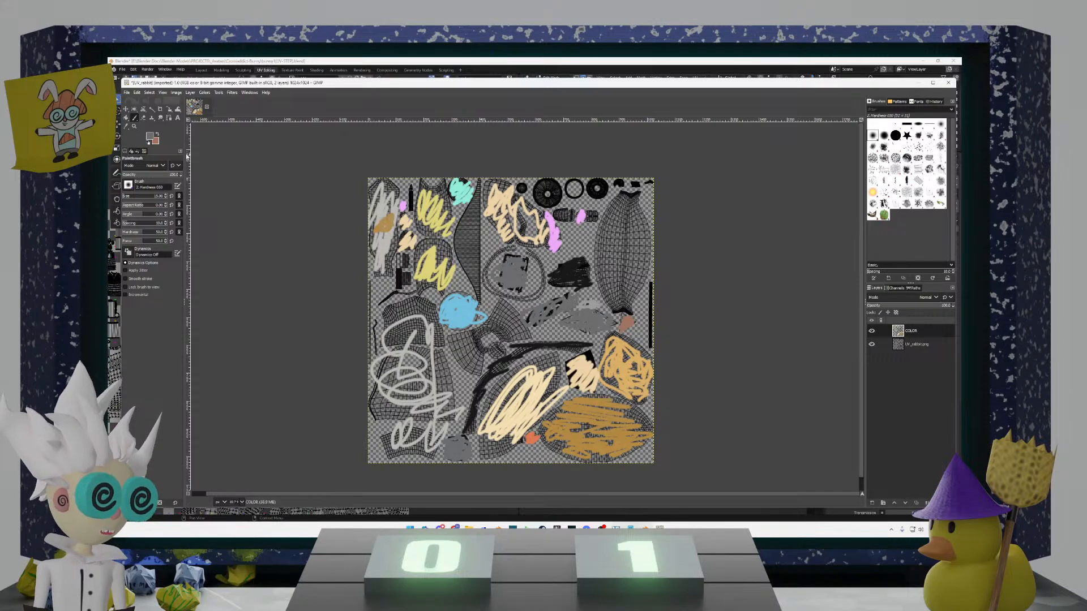
Step: Change the foreground colour to dark green and paint the curved collar-like island below the light blue circle
left_click(150, 136)
left_click(260, 165)
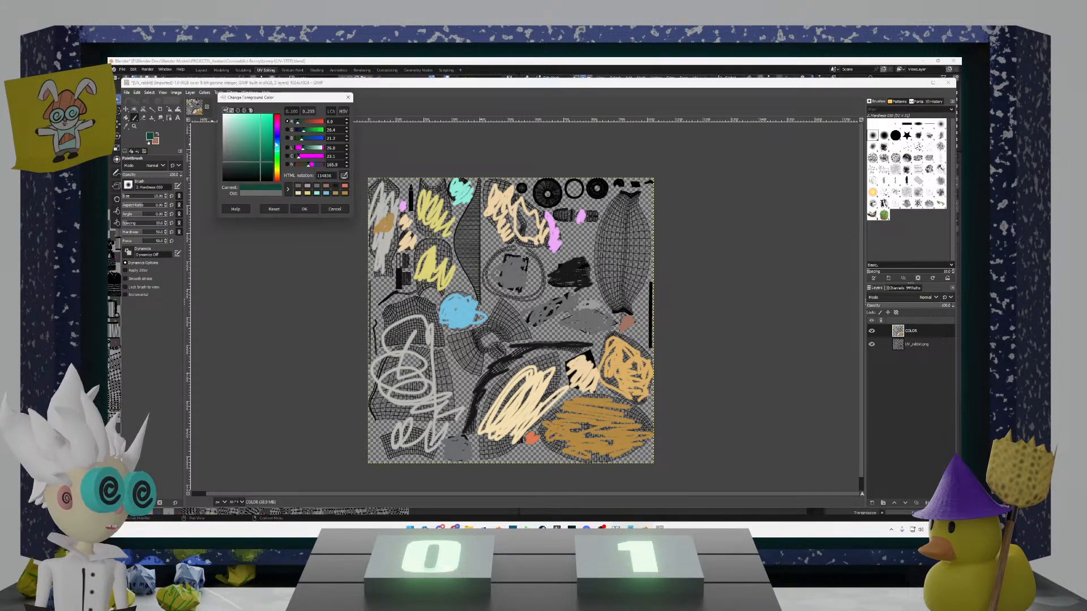
left_click(277, 151)
left_click(304, 209)
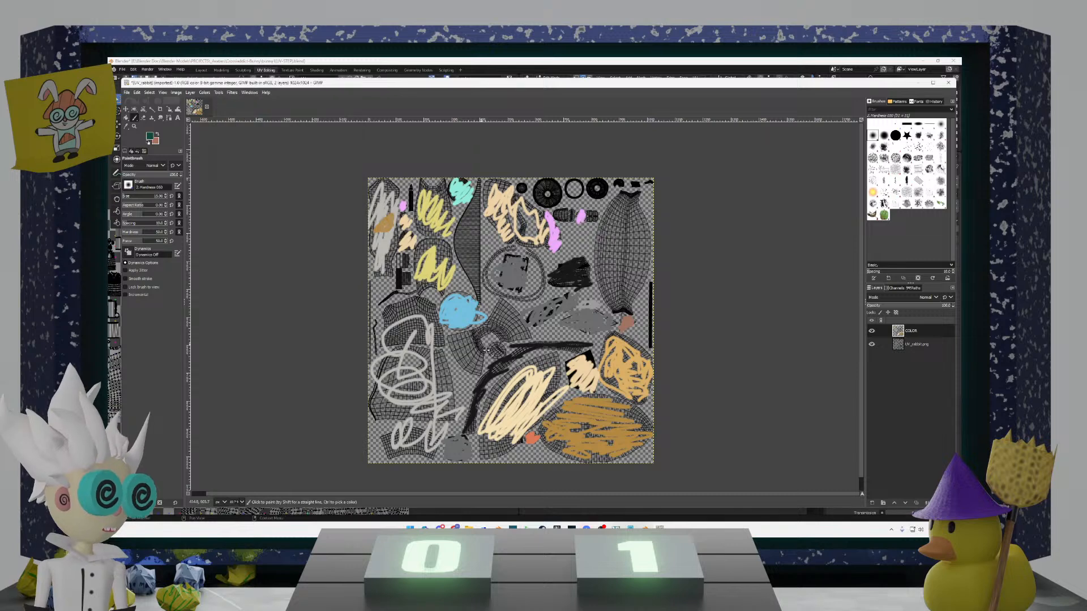
mouse_move(492, 348)
left_mouse_down()
mouse_move(474, 362)
mouse_move(476, 340)
mouse_move(507, 325)
mouse_move(493, 340)
mouse_move(498, 317)
left_mouse_up()
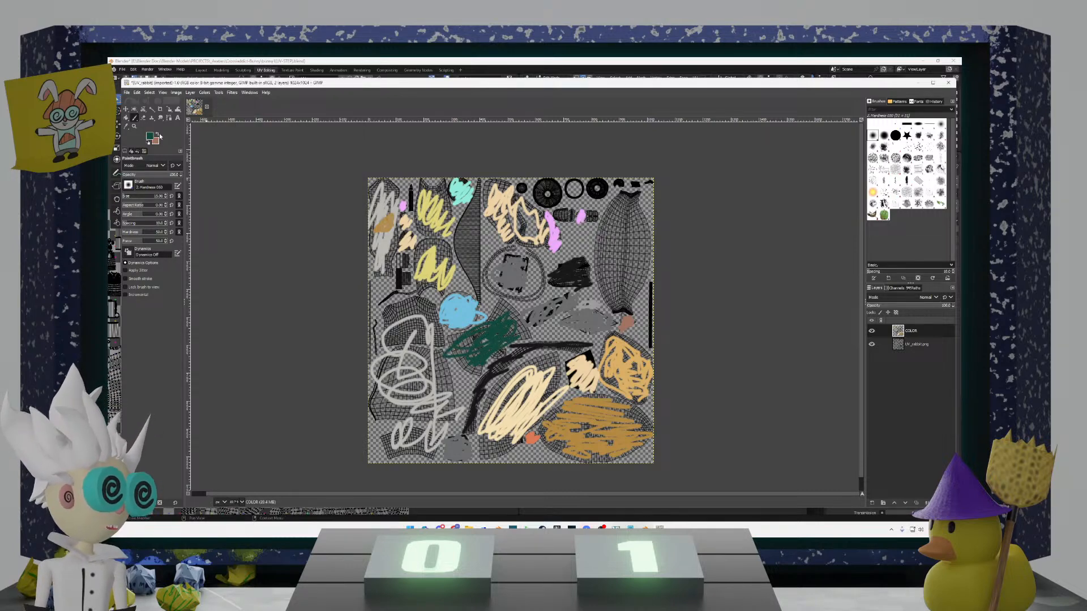
Step: Change the foreground colour to black and paint a solid spot over the middle of the dark green island
left_click(151, 137)
left_click_drag(232, 172, 217, 186)
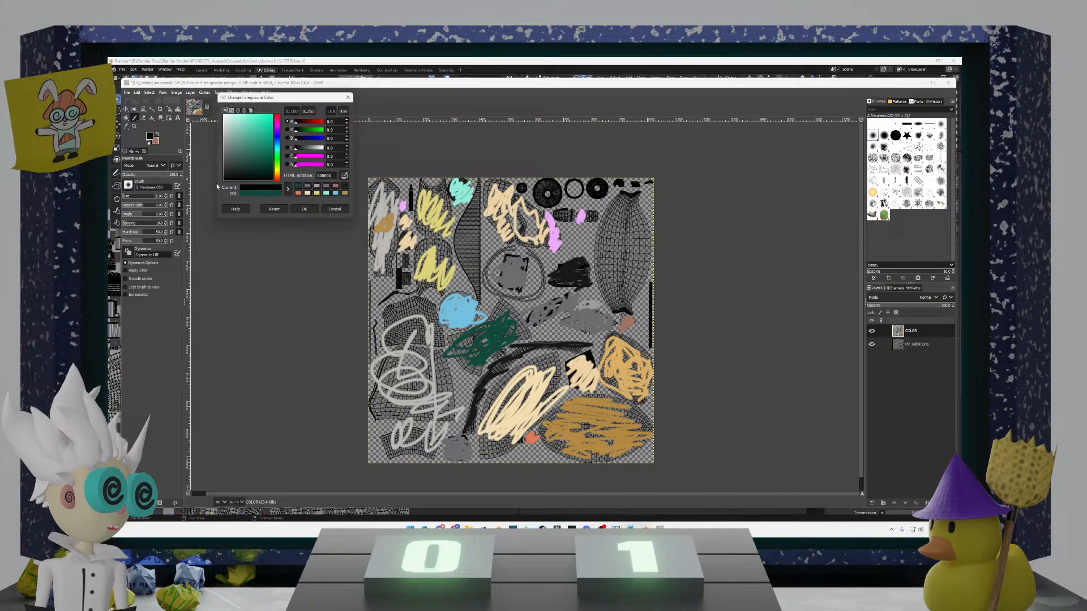
left_click(300, 212)
mouse_move(505, 360)
left_mouse_down()
mouse_move(486, 357)
mouse_move(505, 345)
mouse_move(497, 353)
left_mouse_up()
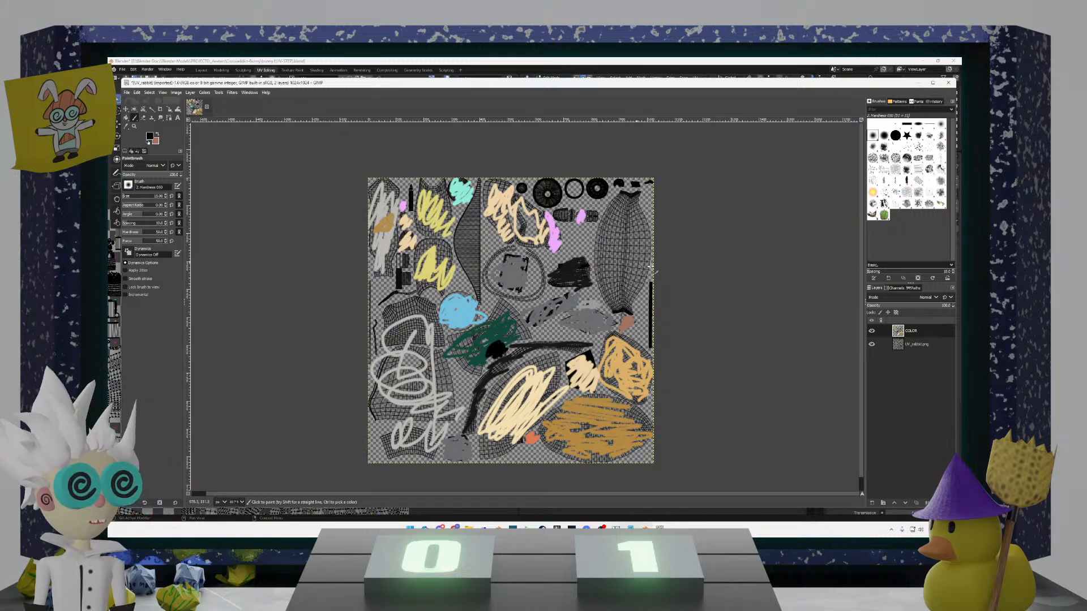
Step: Toggle the visibility of the COLOR and UV_rabbit.png layers to compare the colour scribbles with the UV wireframe
left_click(872, 332)
left_click(871, 330)
left_click(872, 344)
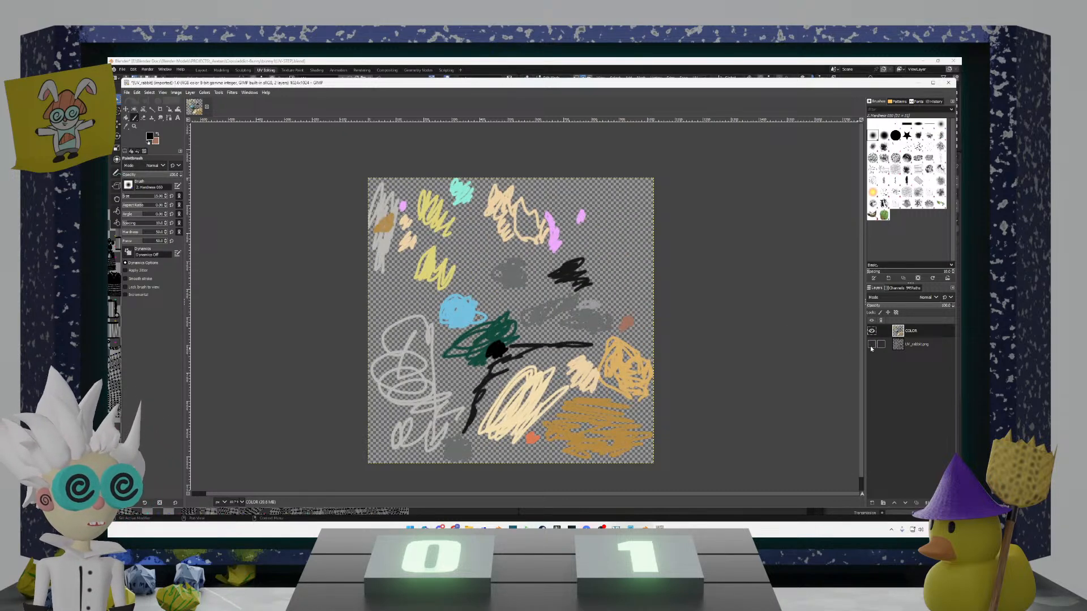
left_click(871, 344)
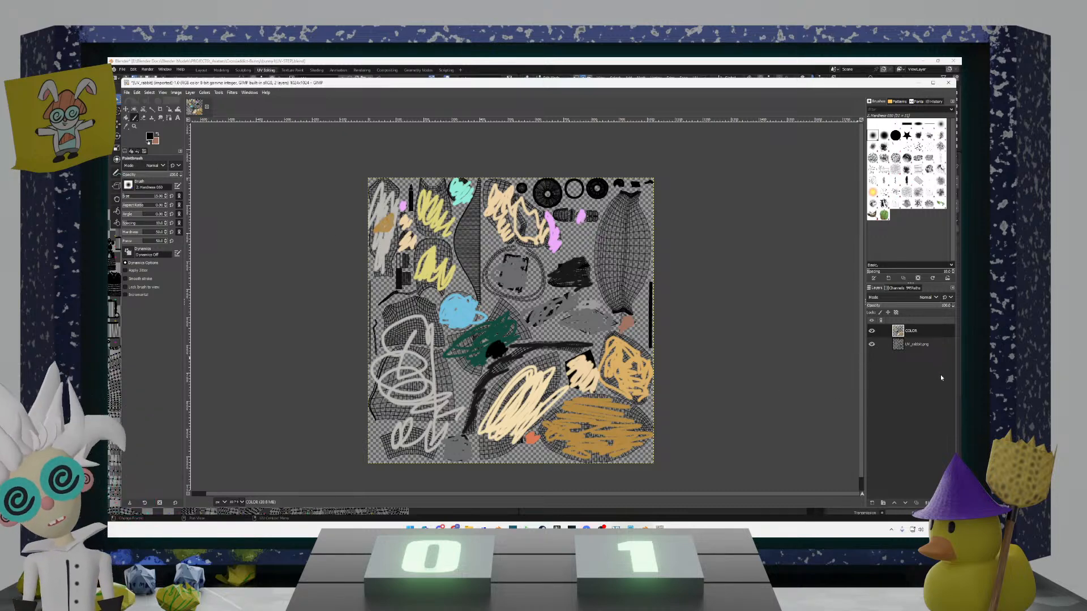
left_click(872, 344)
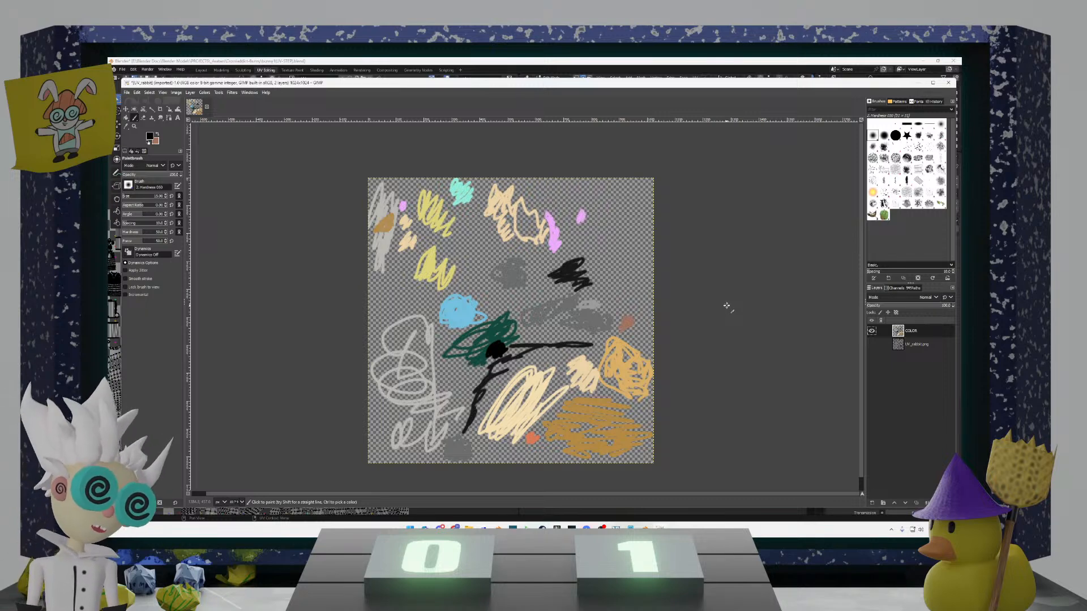
left_click(872, 331)
left_click(872, 344)
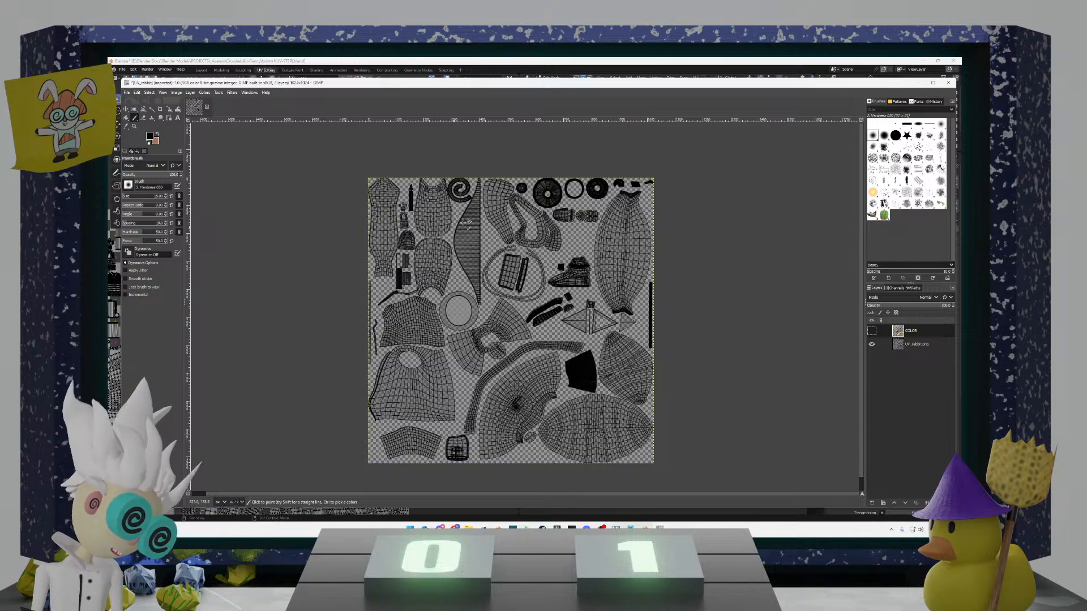
left_click(872, 344)
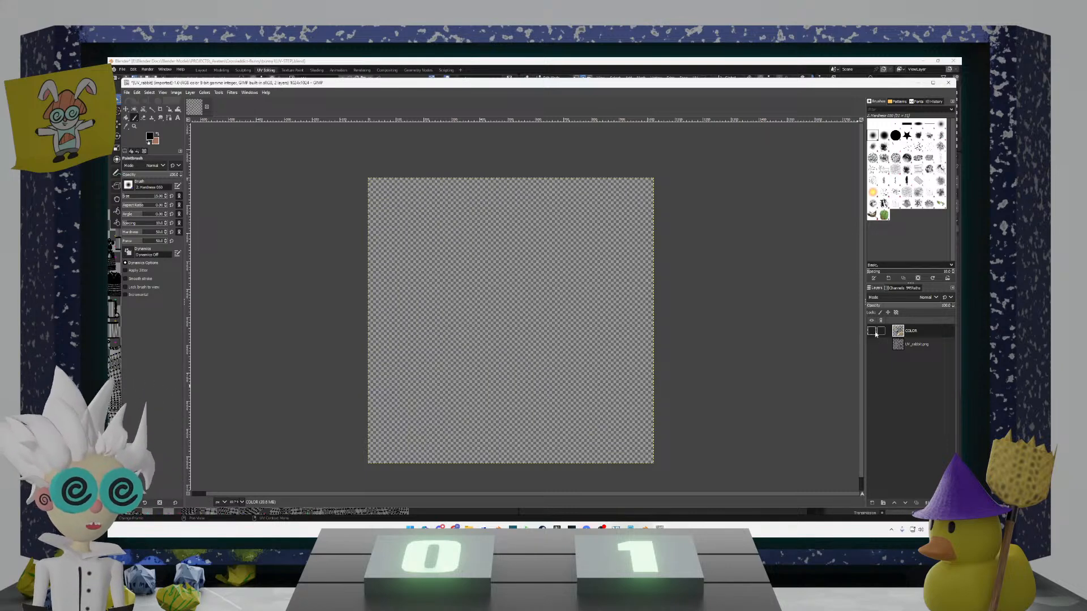
left_click(872, 331)
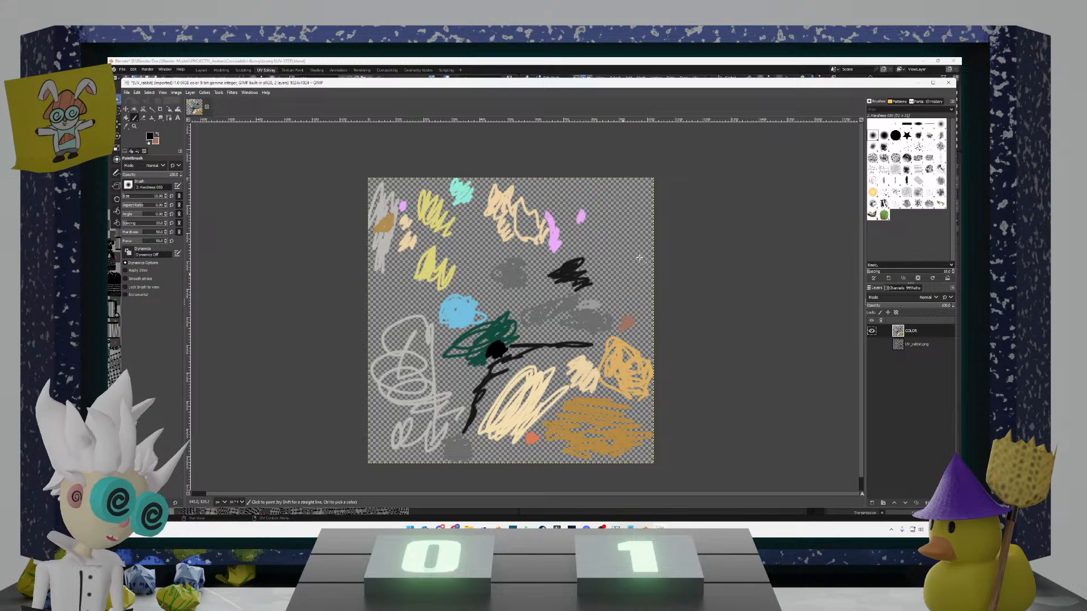
left_click(872, 344)
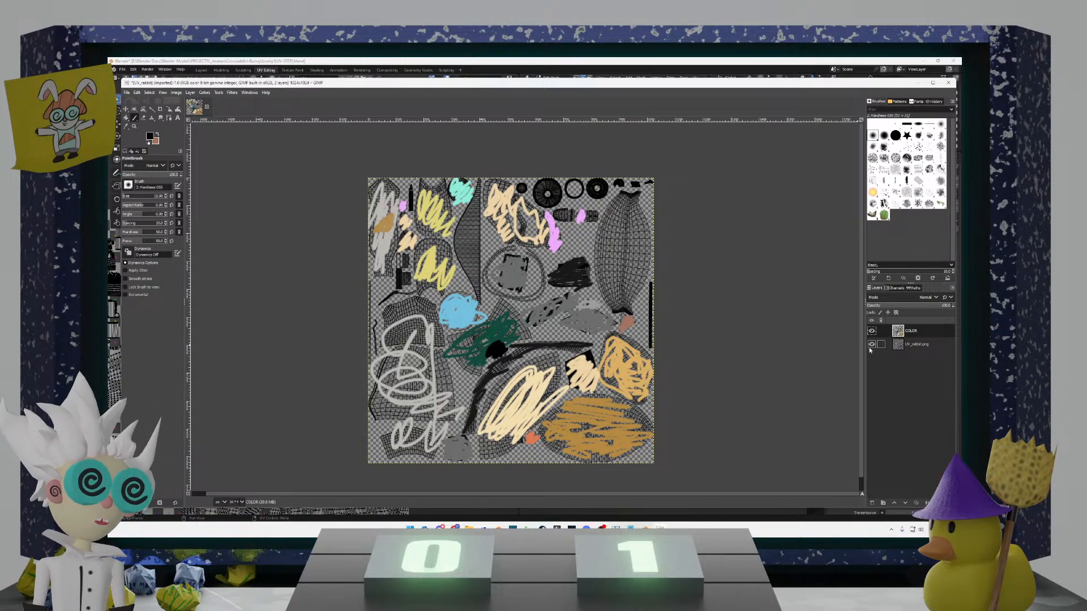
left_click(872, 330)
left_click(871, 330)
left_click(872, 344)
left_click(871, 330)
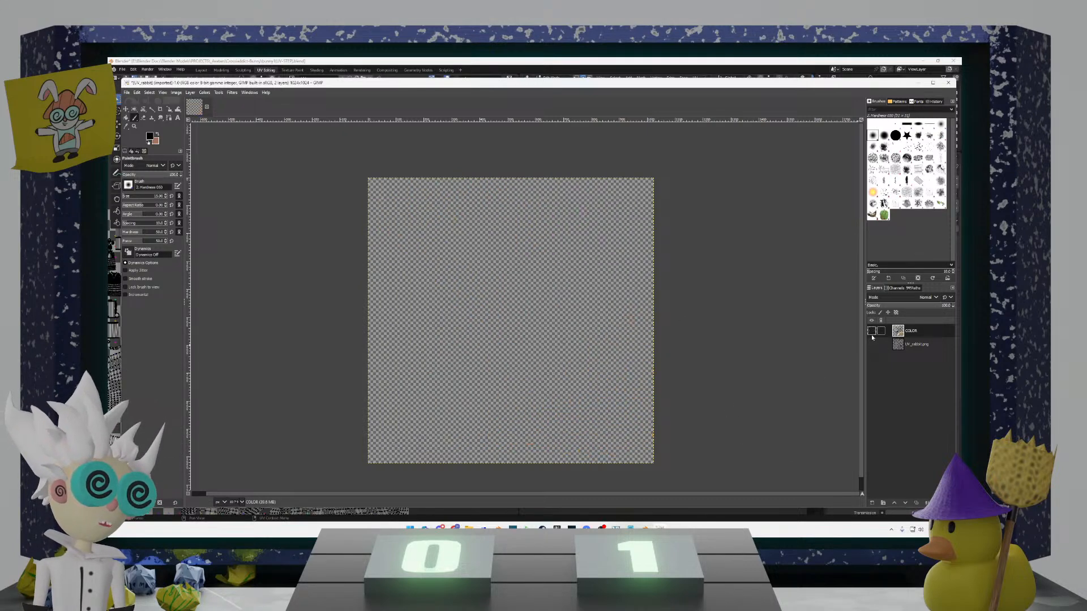
left_click(872, 331)
left_click(872, 344)
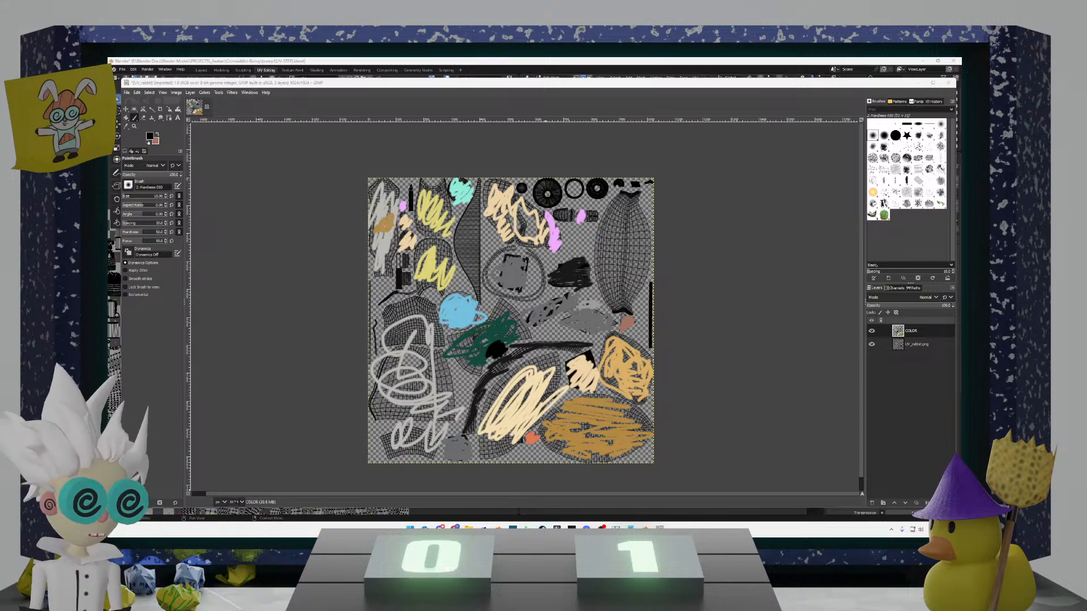
Step: Look through the earlier avatar's project folder under Avatars and return up to the Blender Docs folder
left_click(469, 529)
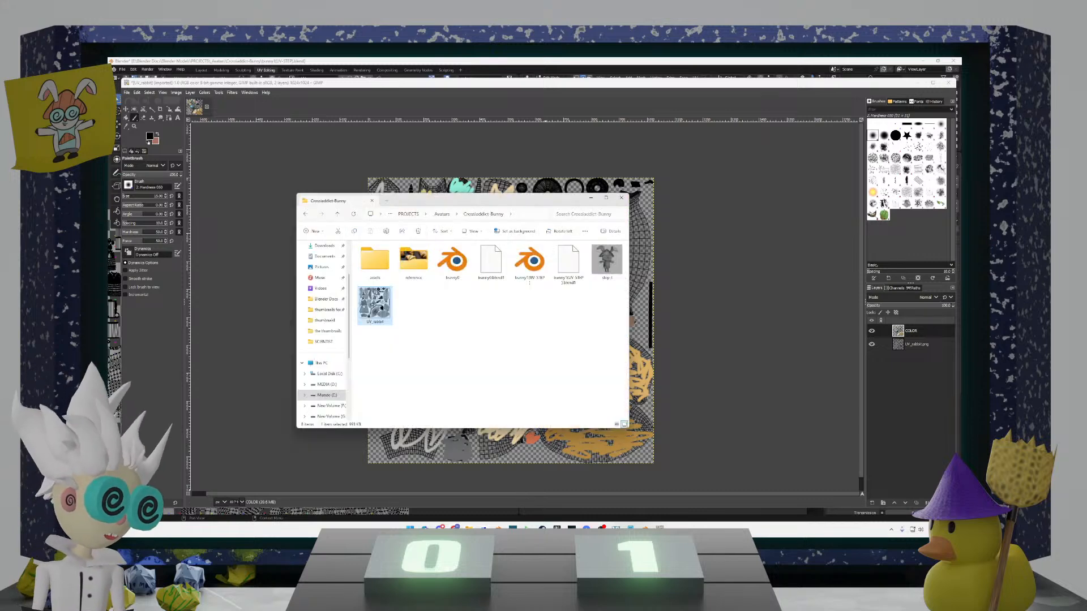
left_click(441, 218)
double_click(371, 255)
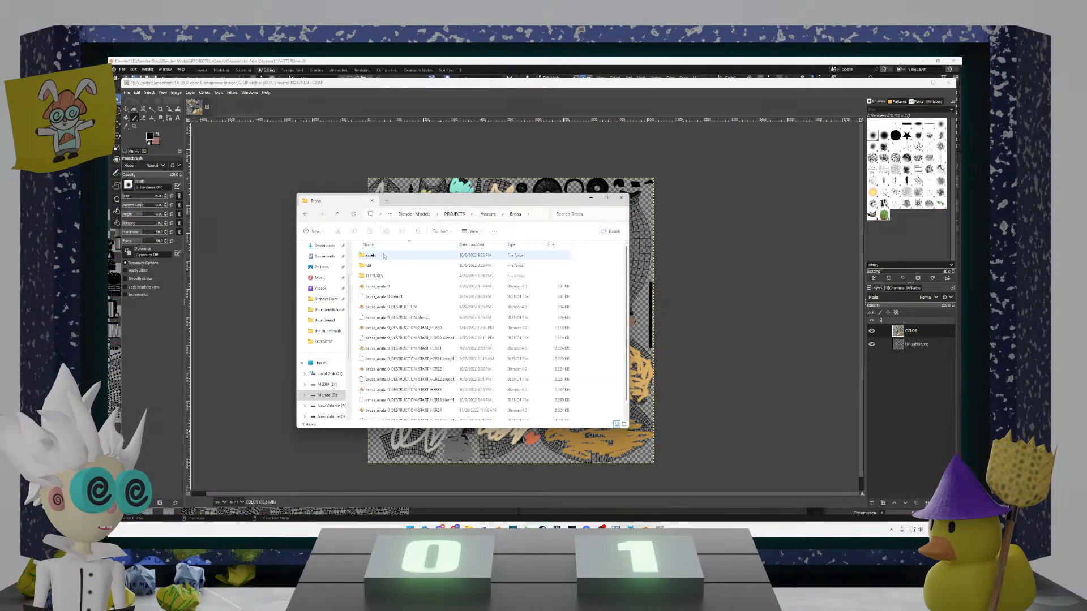
scroll(424, 296, "down", 1)
scroll(423, 297, "up", 1)
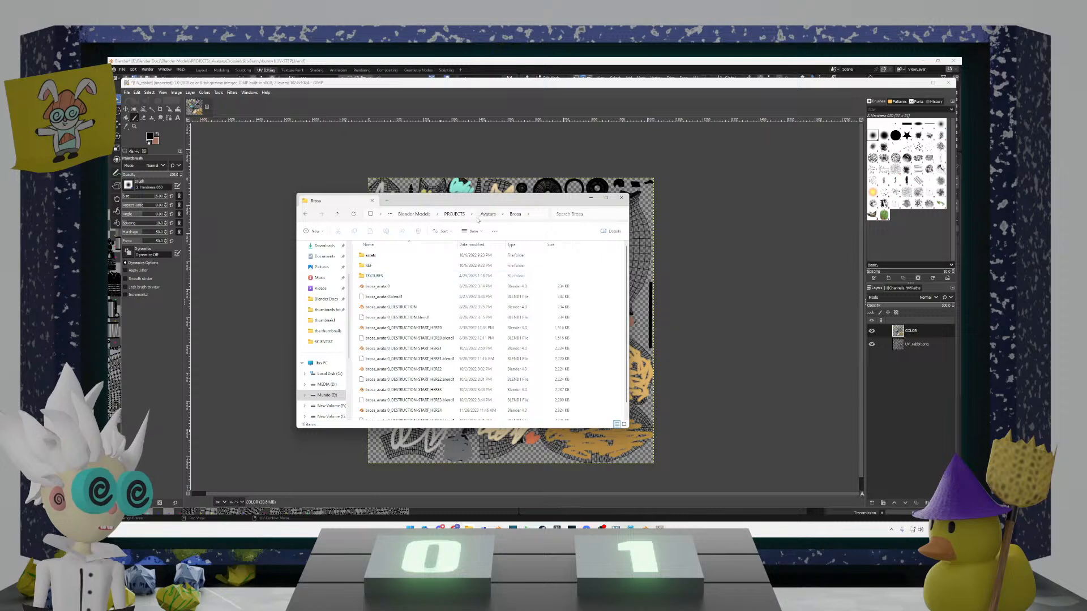
left_click(455, 215)
left_click(464, 215)
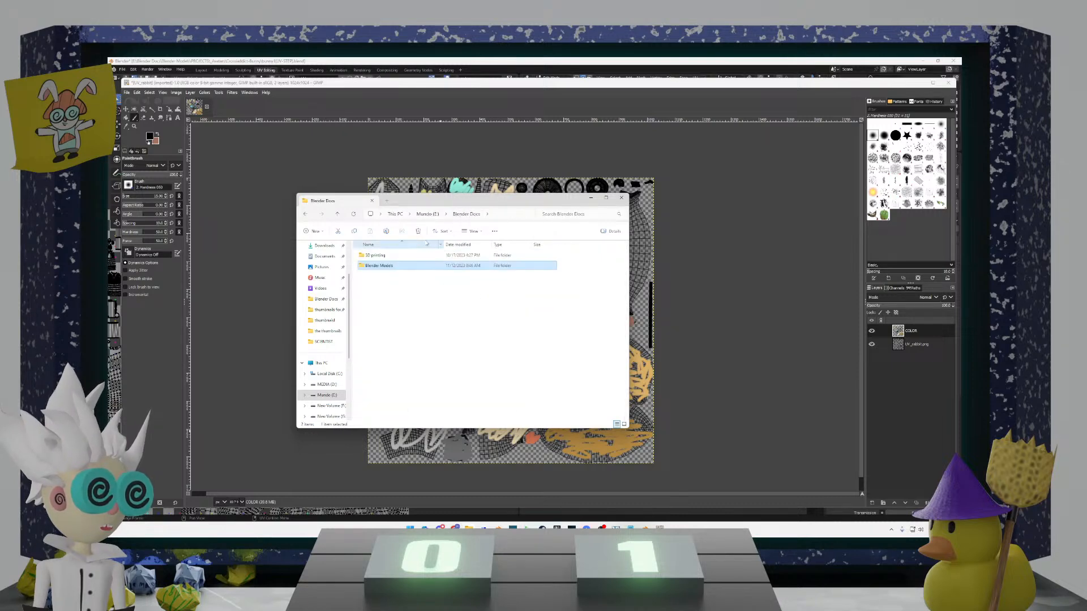
Step: Preview the transparent-background character PNG from the 2D art folder and add it as a new layer above COLOR
left_click(427, 214)
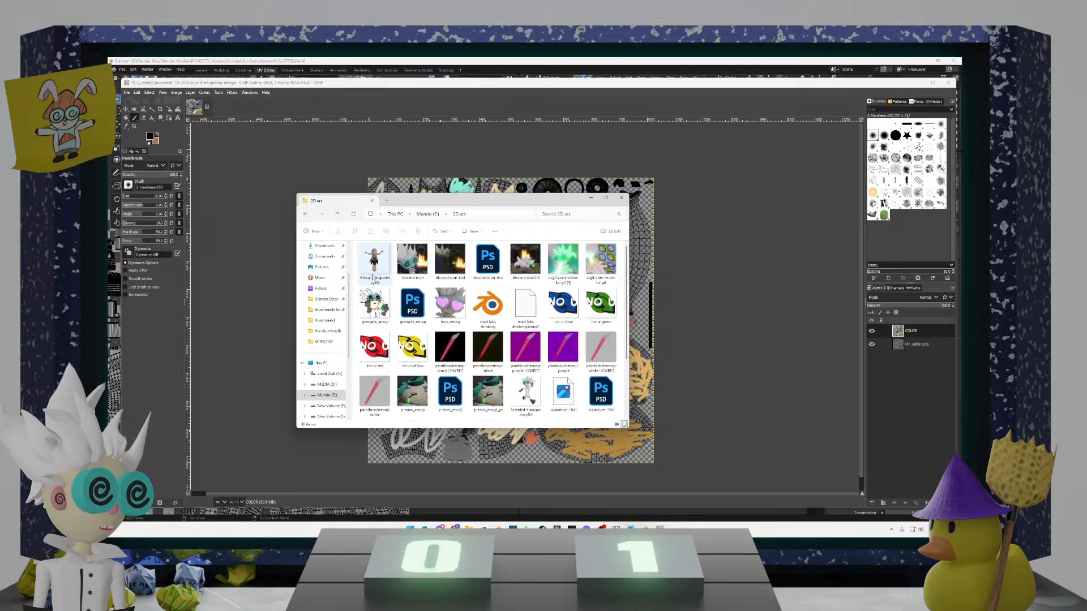
double_click(368, 270)
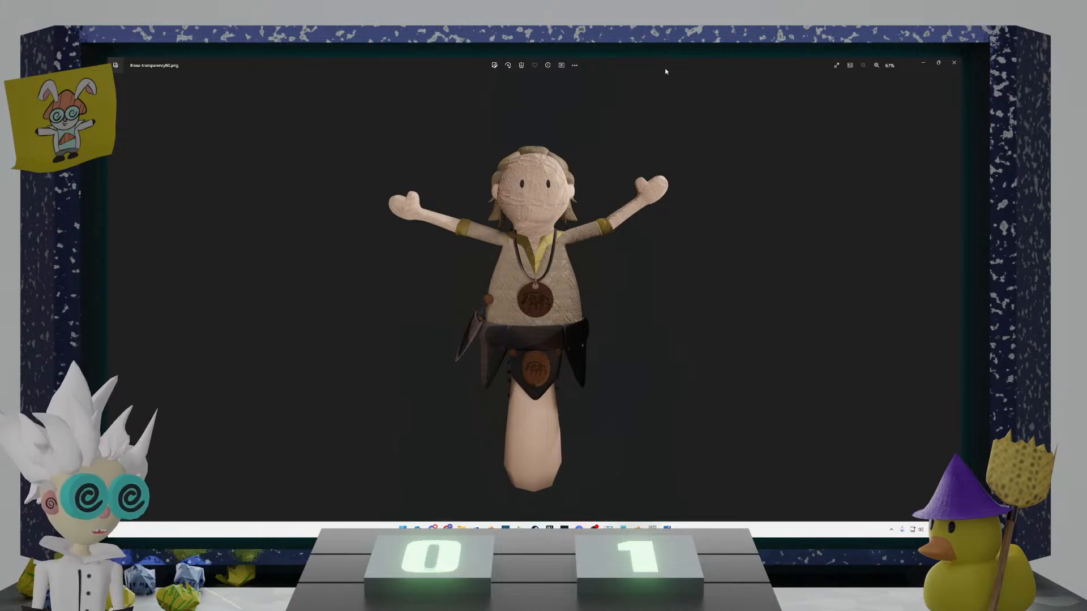
left_click_drag(666, 71, 1081, 240)
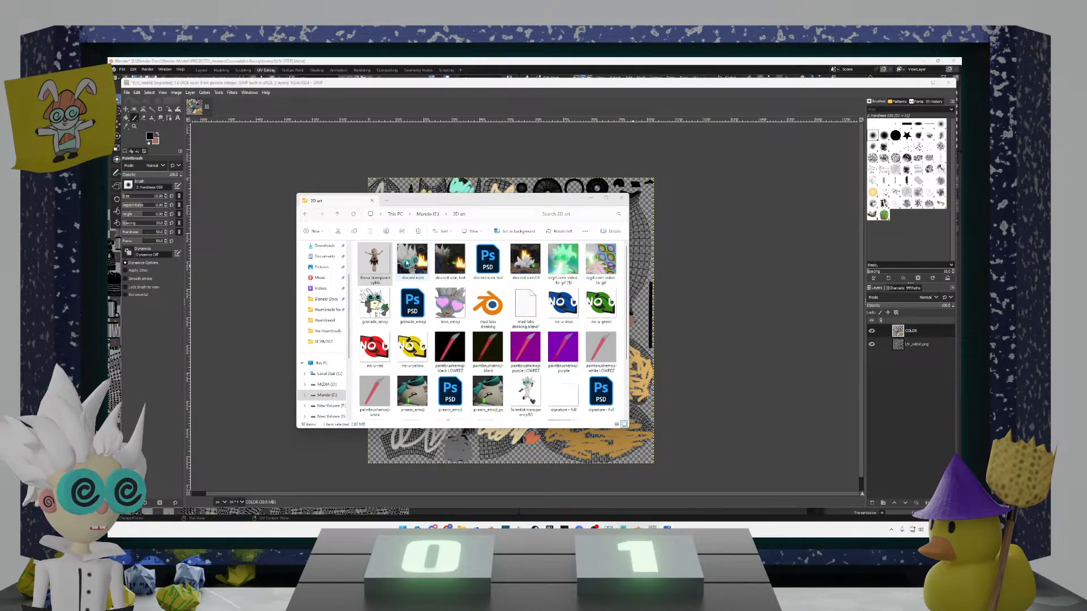
left_click_drag(649, 296, 647, 296)
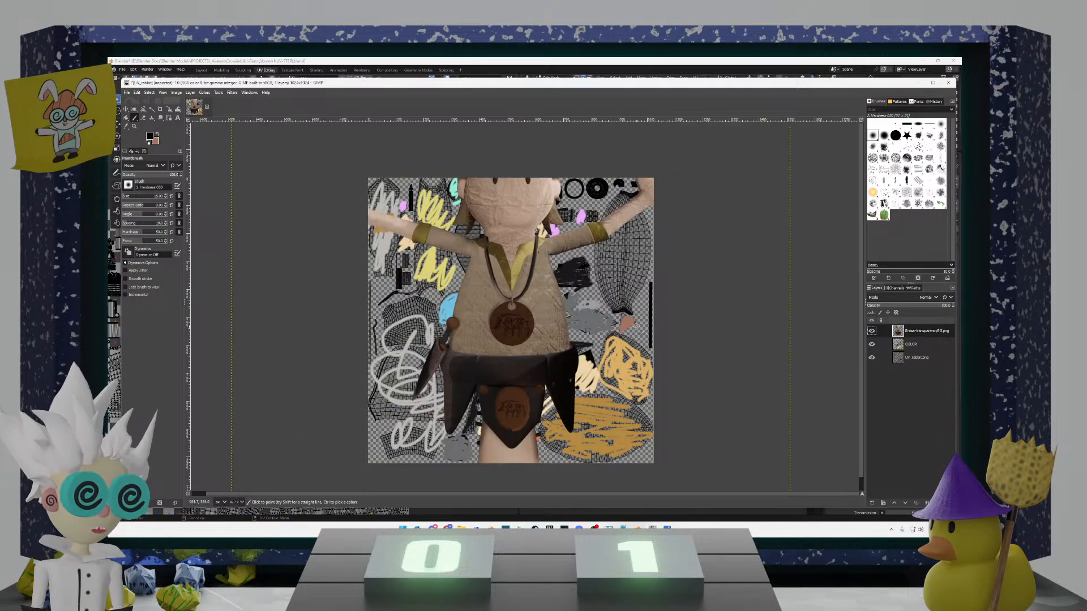
key("shift+c")
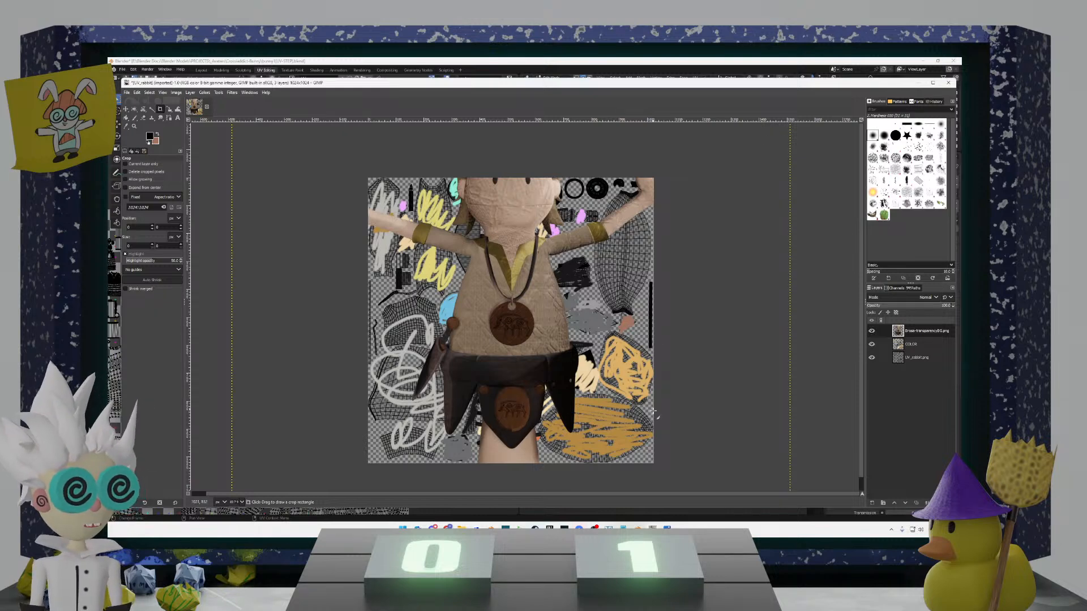
scroll(680, 414, "down", 1)
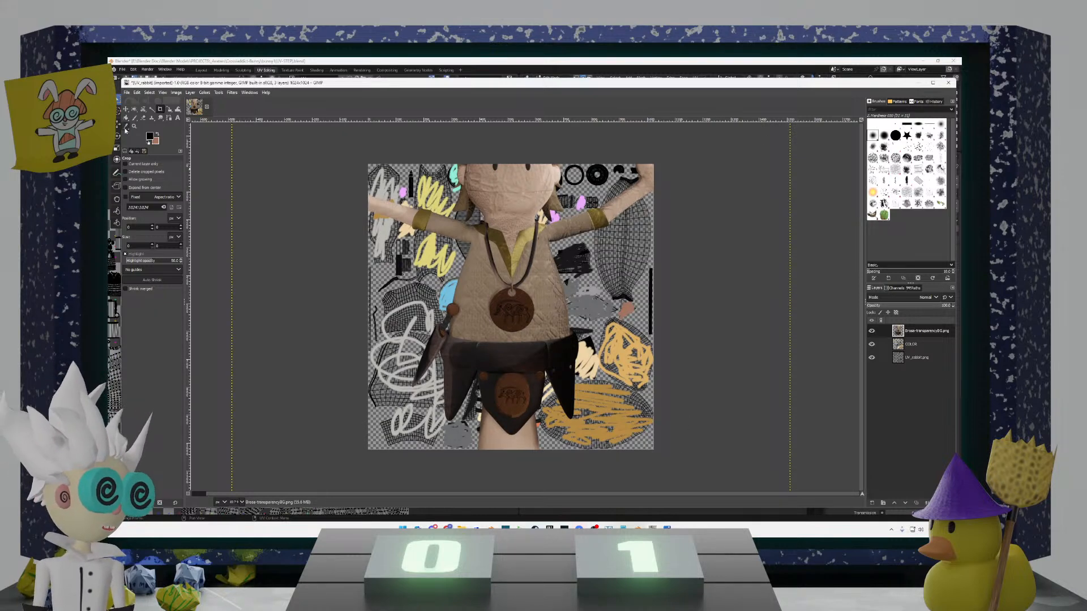
left_click(134, 125)
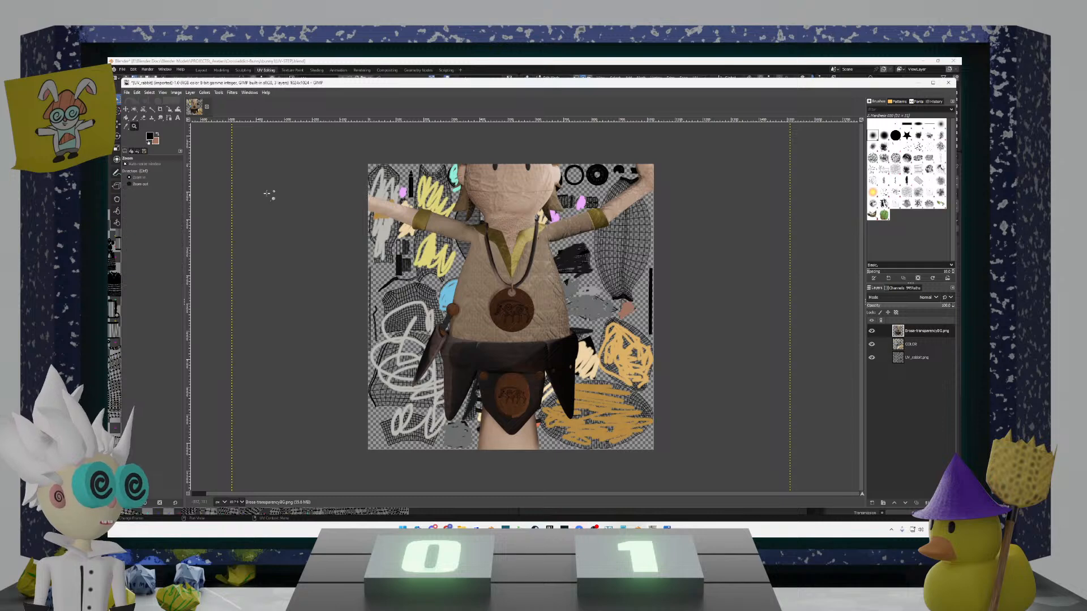
left_click_drag(315, 221, 526, 383)
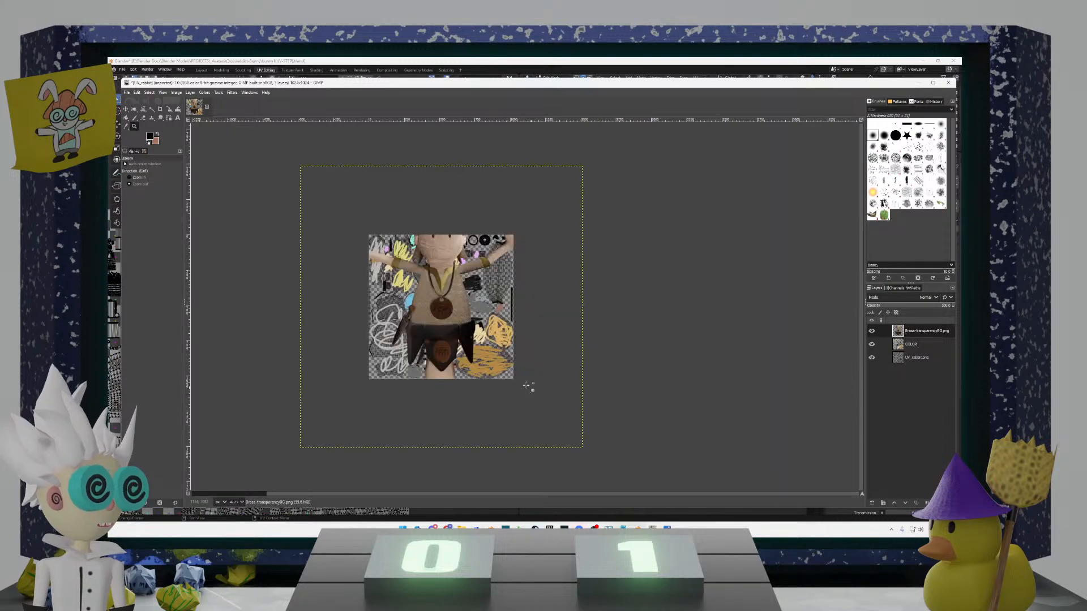
left_click_drag(604, 464, 445, 312)
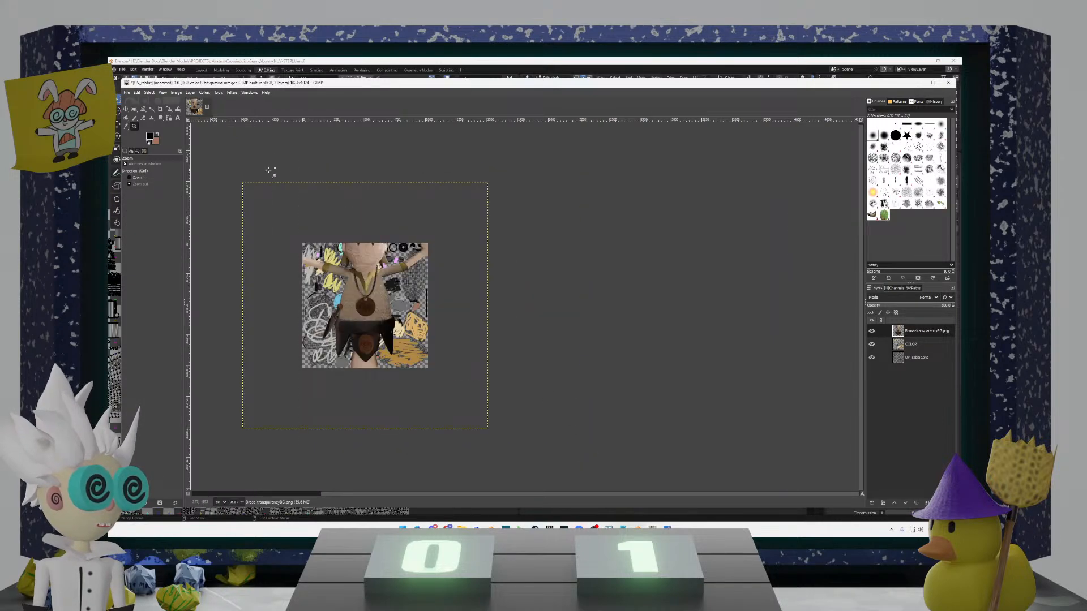
left_click(130, 177)
left_click_drag(230, 177, 589, 443)
left_click(160, 109)
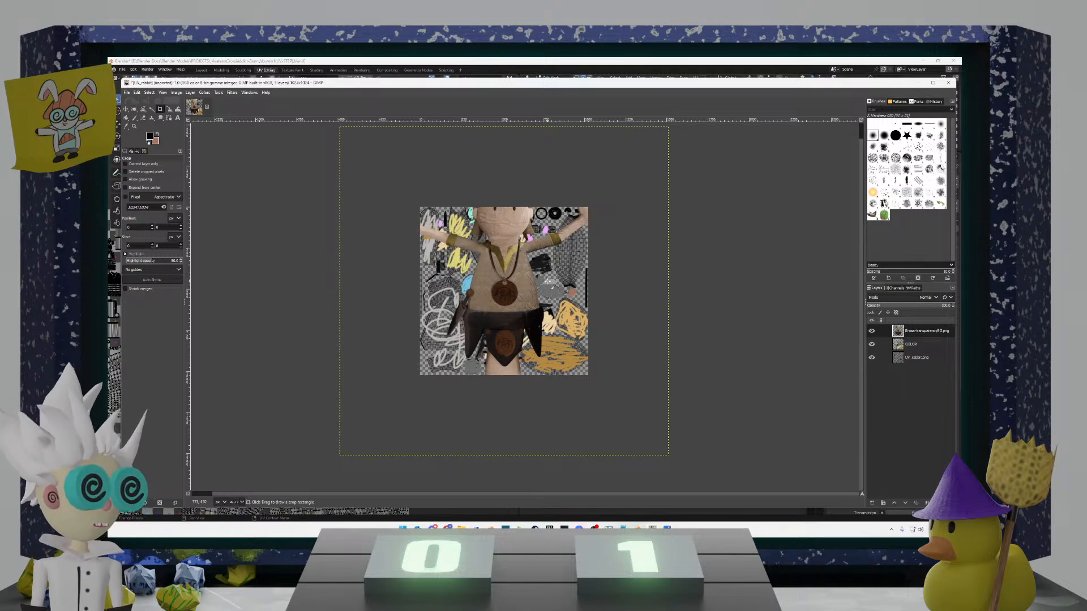
right_click(920, 332)
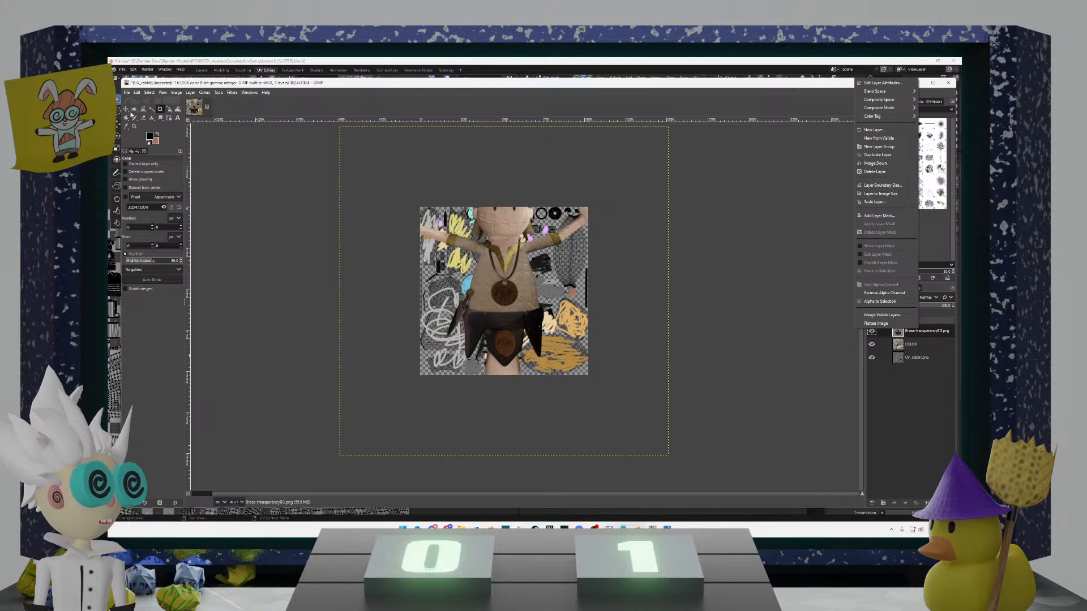
left_click(127, 107)
Step: Move the character image layer down over the canvas until its whole head lies within the visible area
left_click(127, 108)
left_click_drag(435, 237, 434, 273)
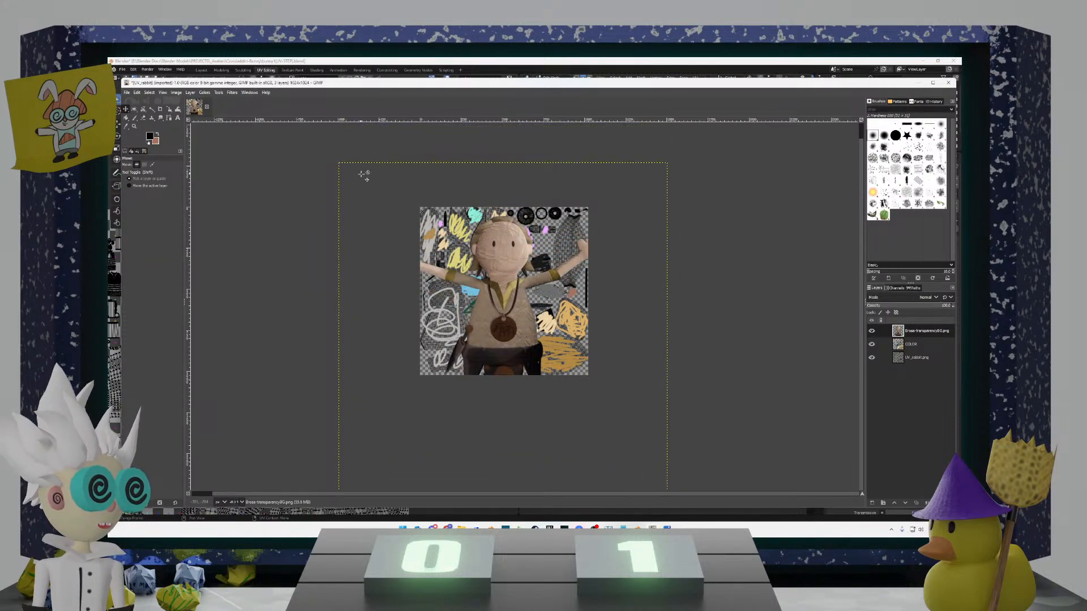
mouse_move(340, 165)
left_mouse_down()
mouse_move(353, 174)
mouse_move(335, 160)
left_mouse_up()
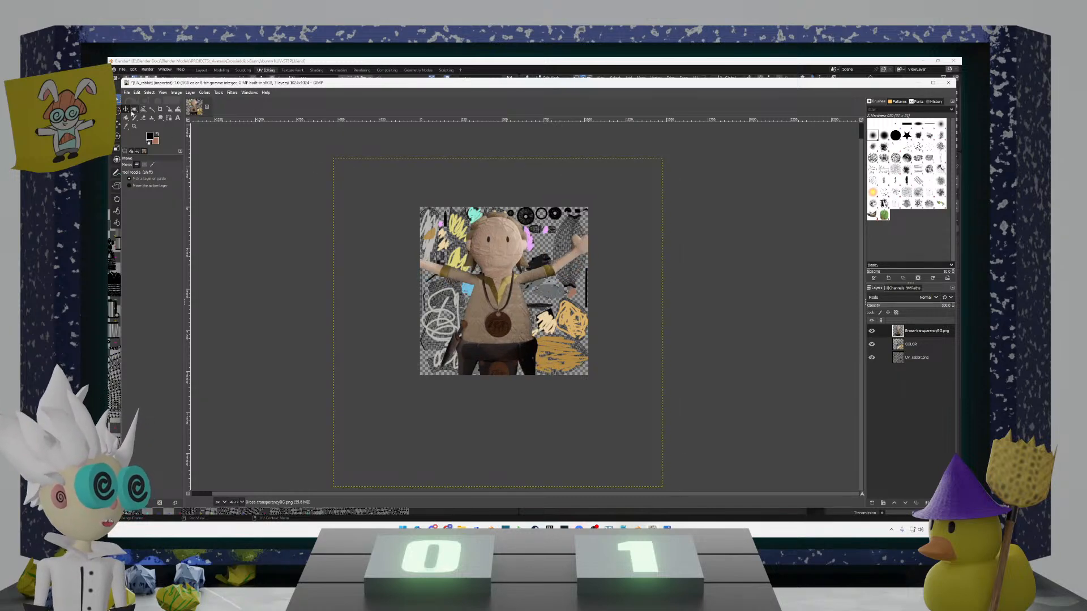
left_click(132, 111)
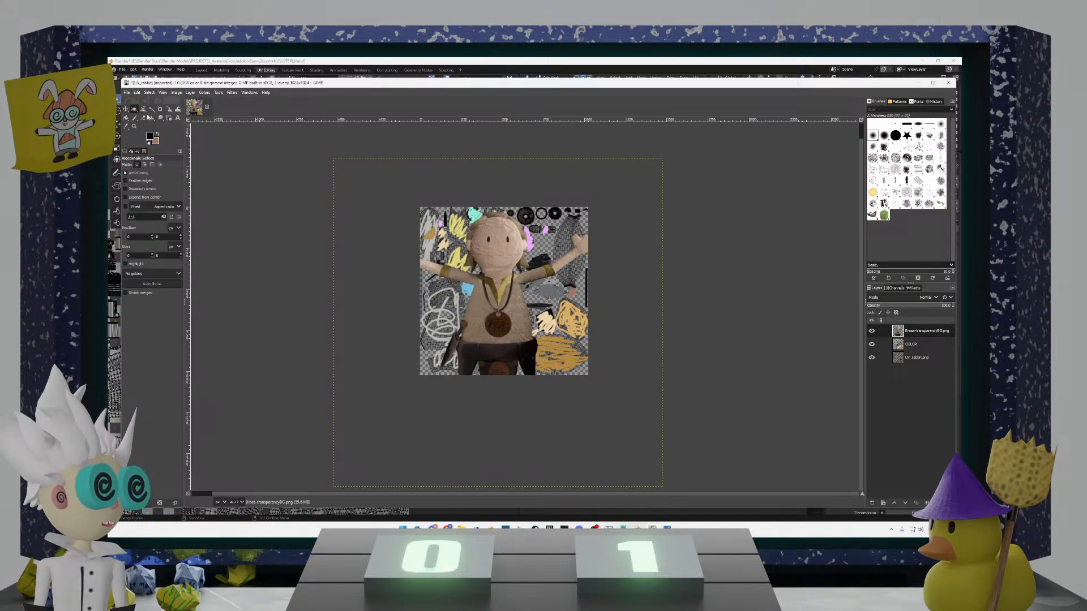
left_click_drag(307, 147, 686, 491)
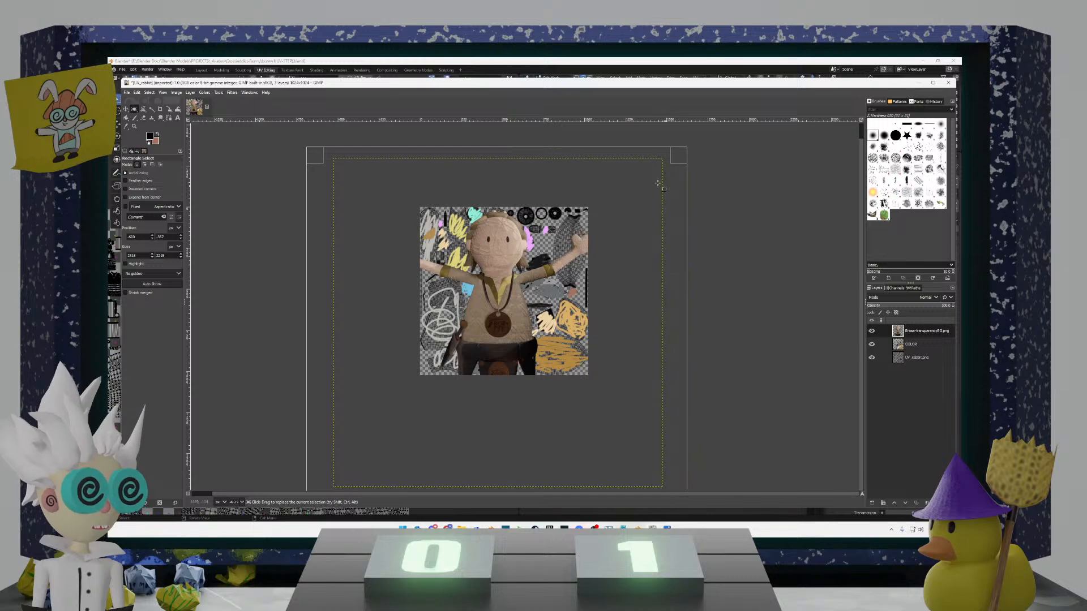
mouse_move(675, 161)
left_mouse_down()
mouse_move(651, 176)
mouse_move(672, 161)
left_mouse_up()
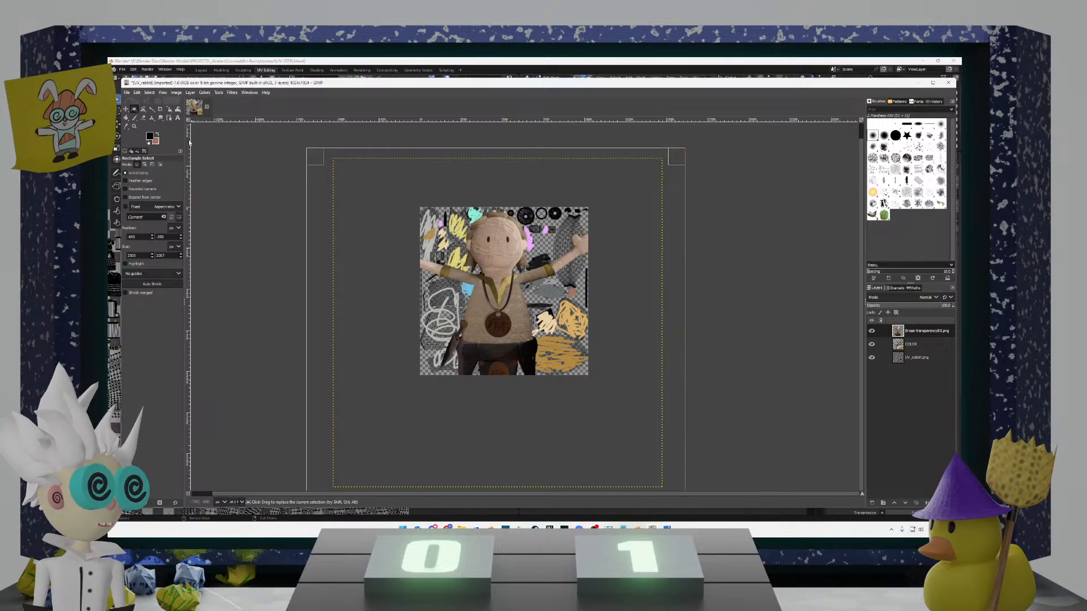
left_click(161, 109)
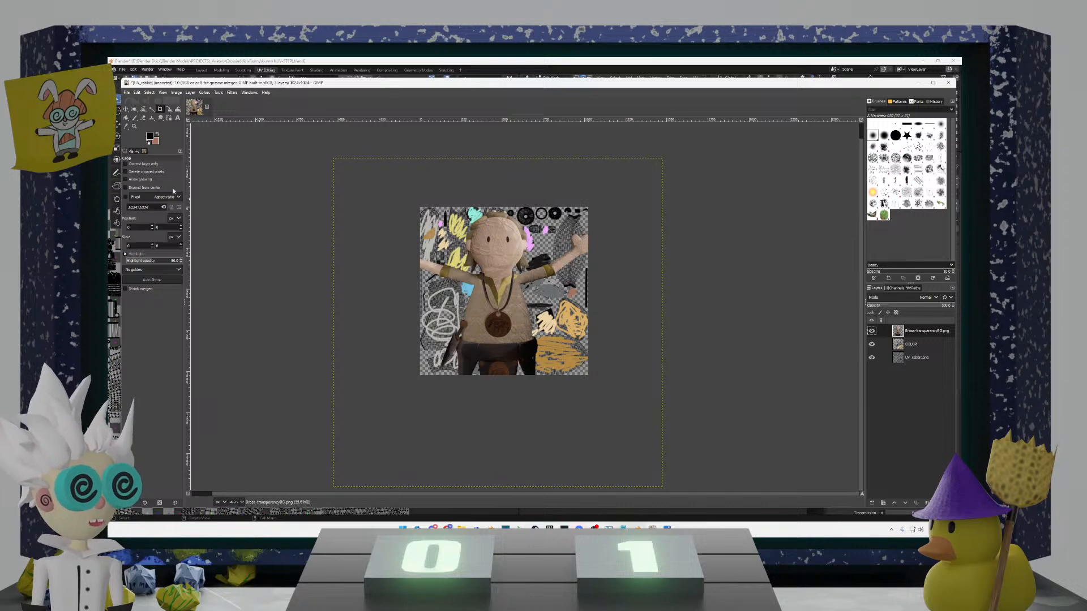
Step: Examine the character image's head, tunic and round medallion up close
left_click(134, 127)
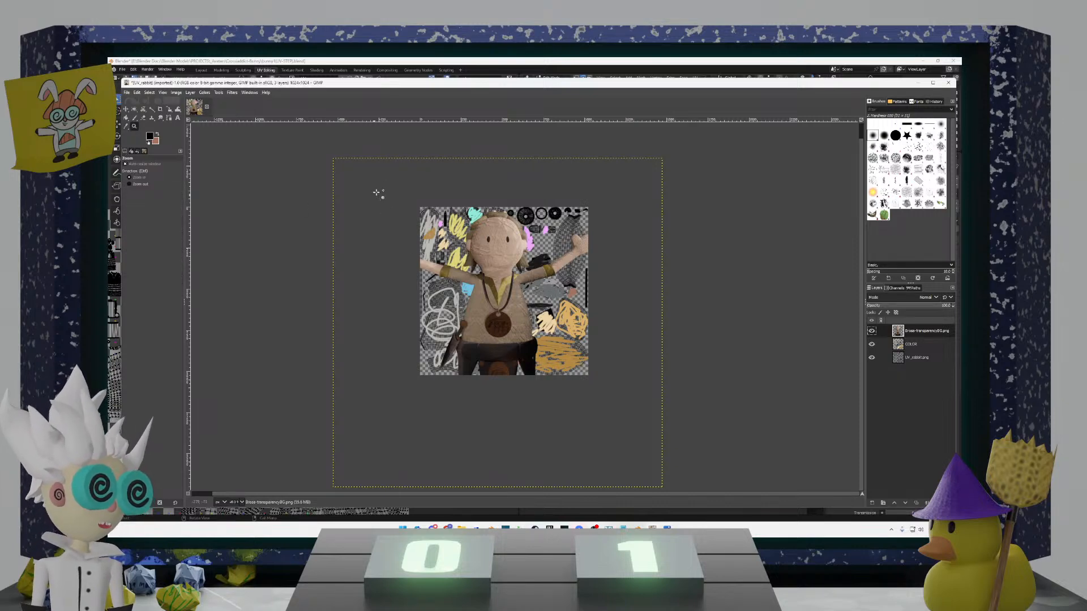
left_click(447, 235)
scroll(615, 352, "down", 2)
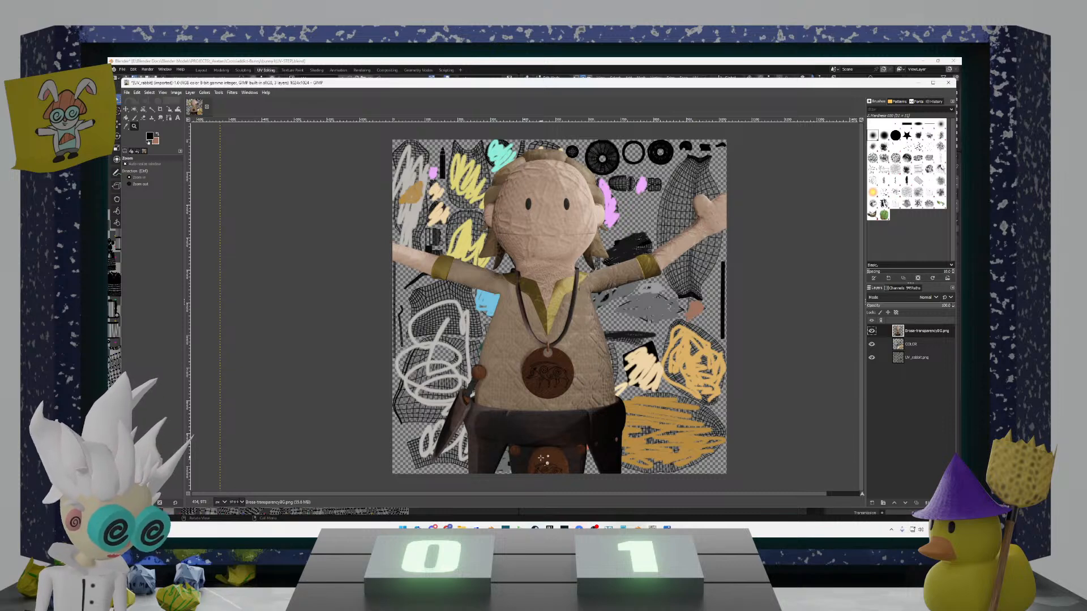
left_click_drag(542, 361, 535, 341)
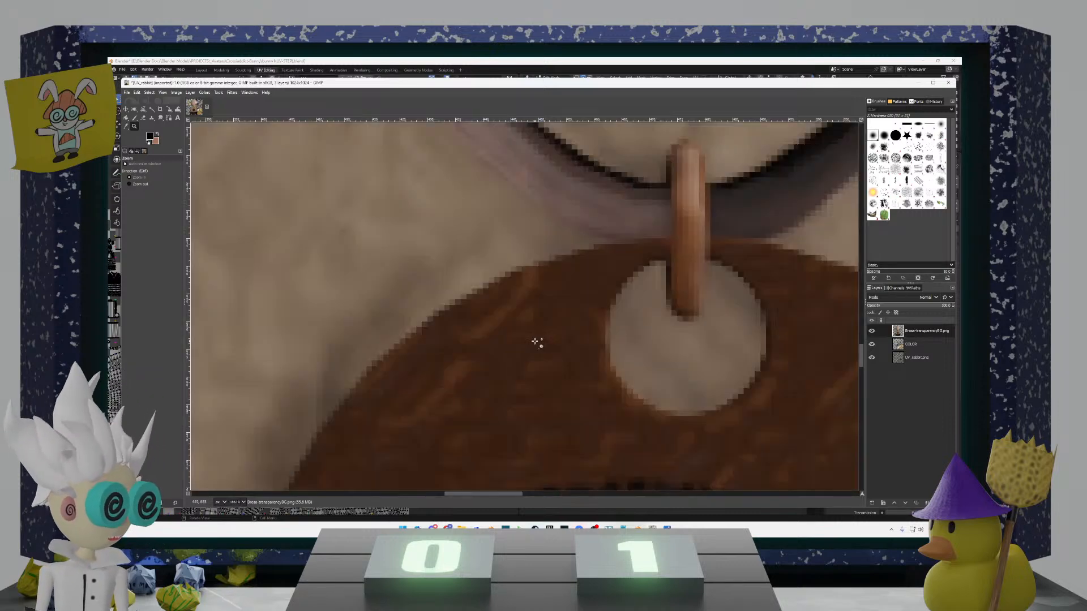
key("ctrl")
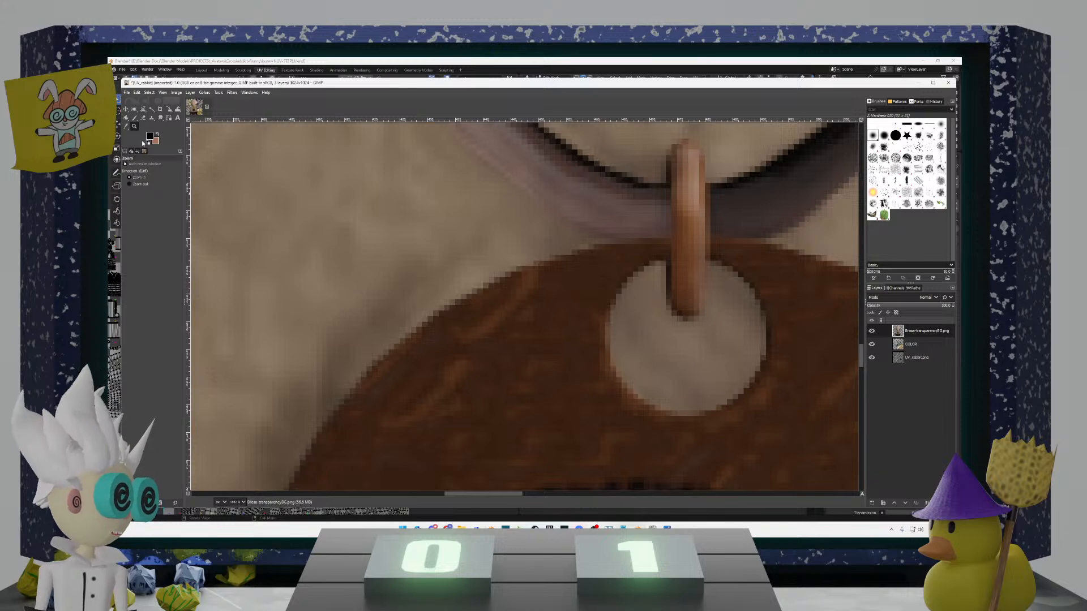
left_click(555, 343)
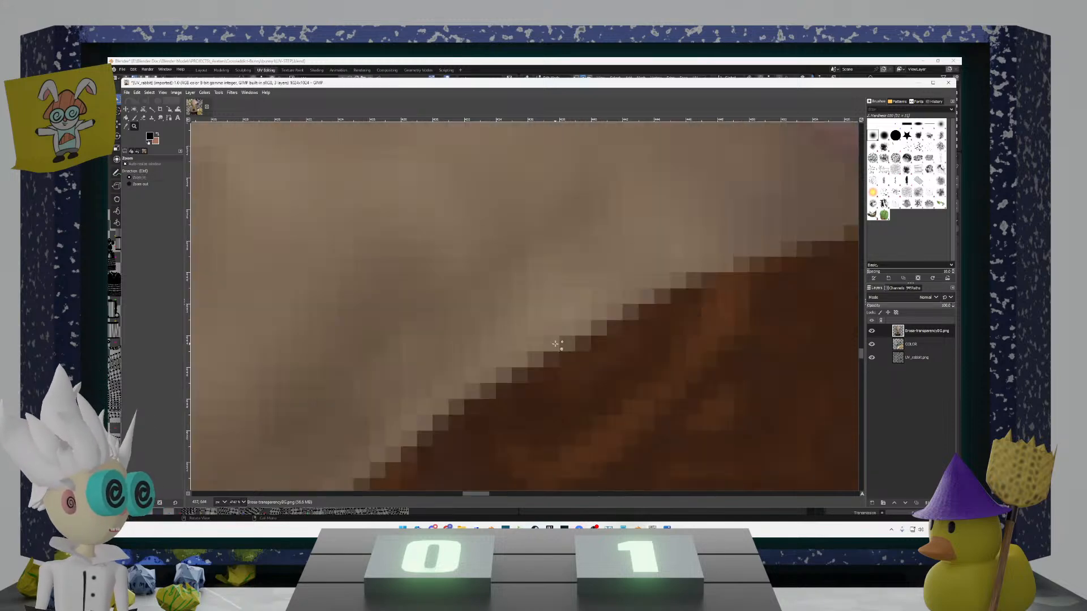
left_click(139, 183)
left_click_drag(320, 278, 356, 298)
left_click_drag(362, 286, 330, 266)
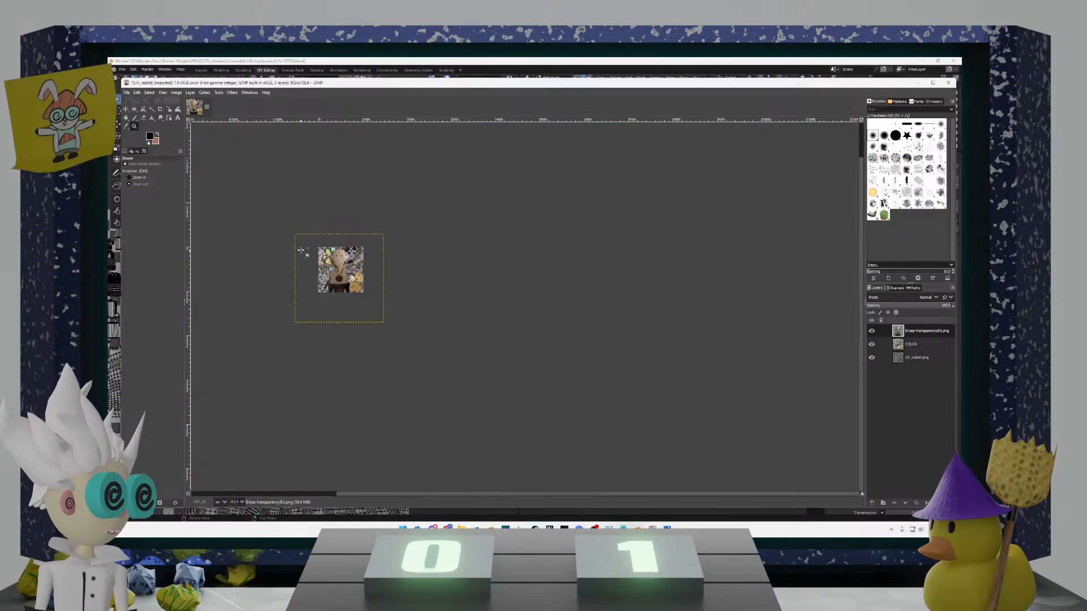
left_click(140, 177)
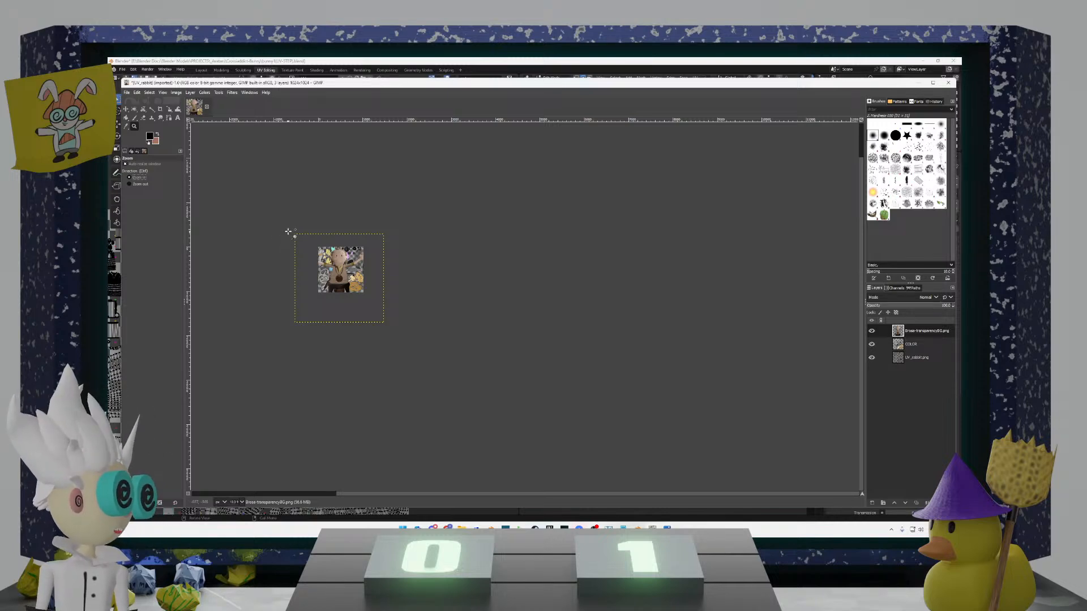
left_click_drag(287, 228, 425, 321)
left_click_drag(385, 193, 645, 461)
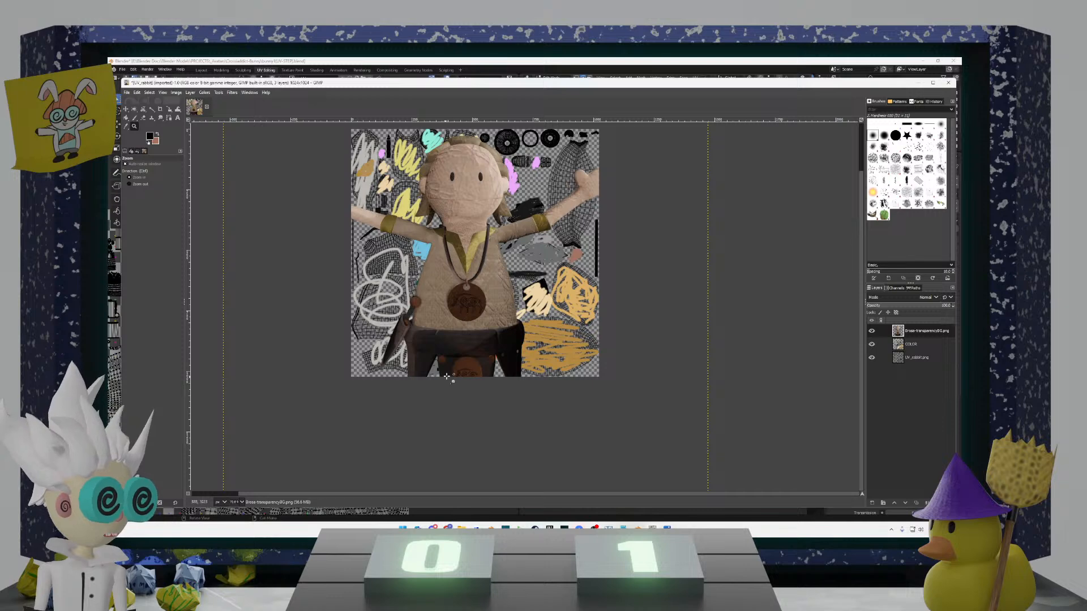
Step: Move the character image layer up so the belt and the pointed skirt flaps lie within the canvas
key("m")
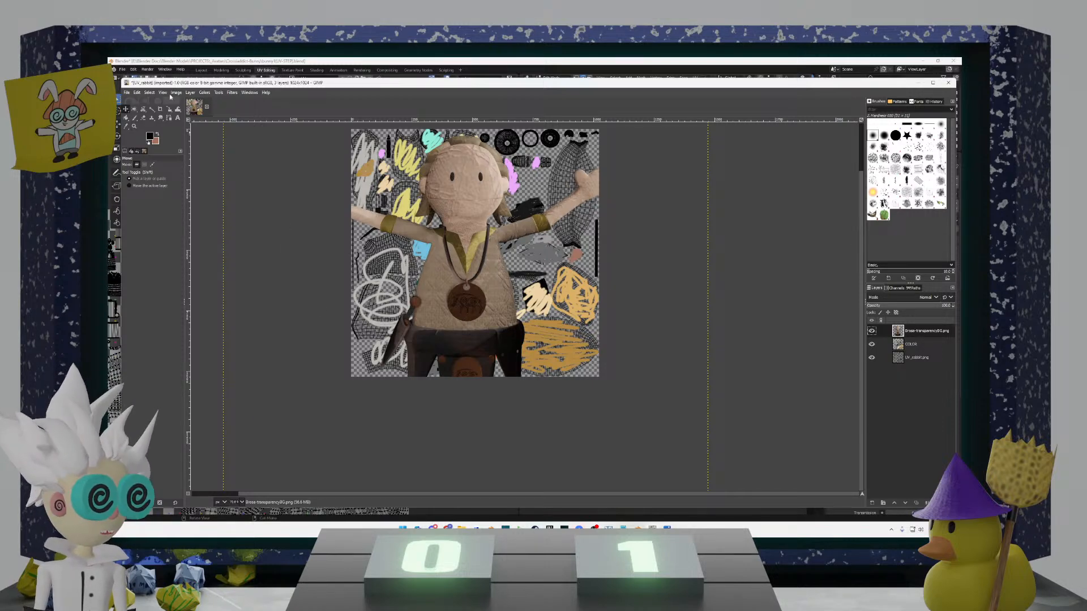
left_click_drag(337, 252, 339, 202)
scroll(475, 306, "up", 2)
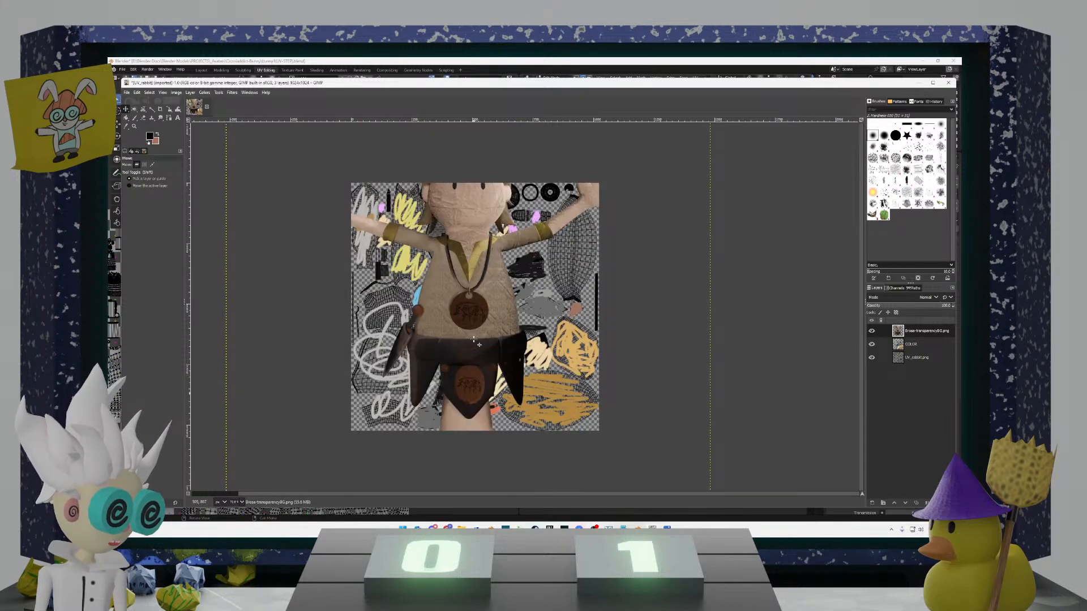
Step: Enlarge the view of the canvas and move the character layer further up until the bare lower body lies inside it
left_click(134, 126)
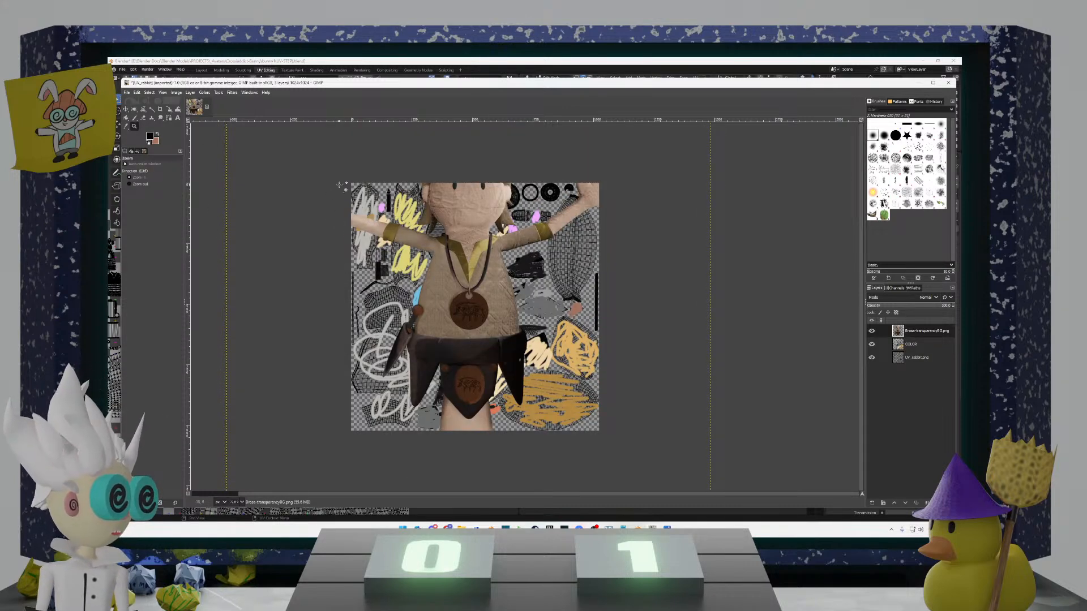
left_click(138, 177)
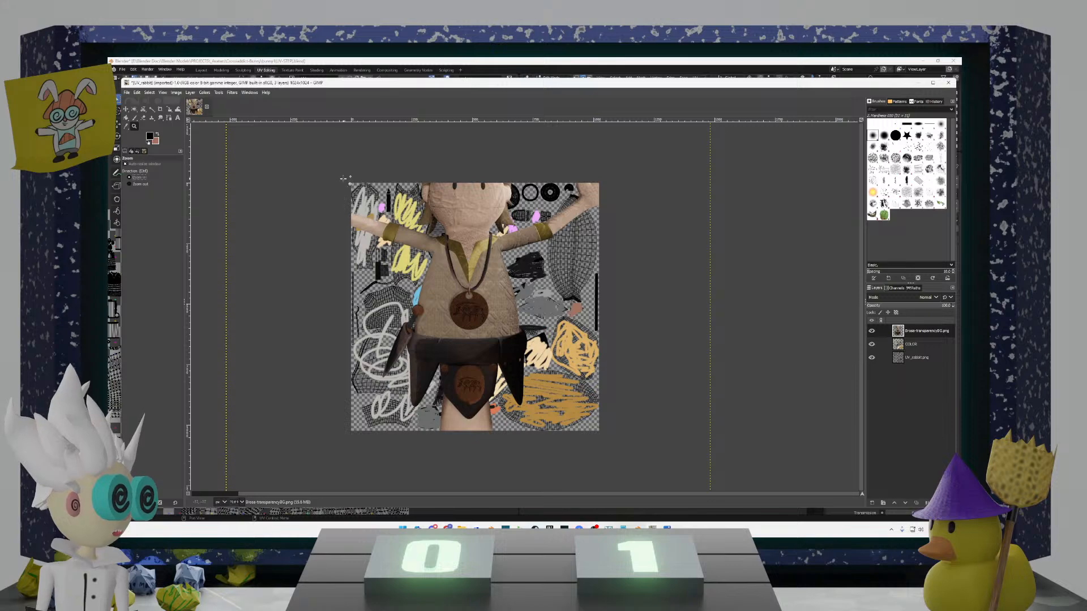
left_click_drag(343, 179, 608, 437)
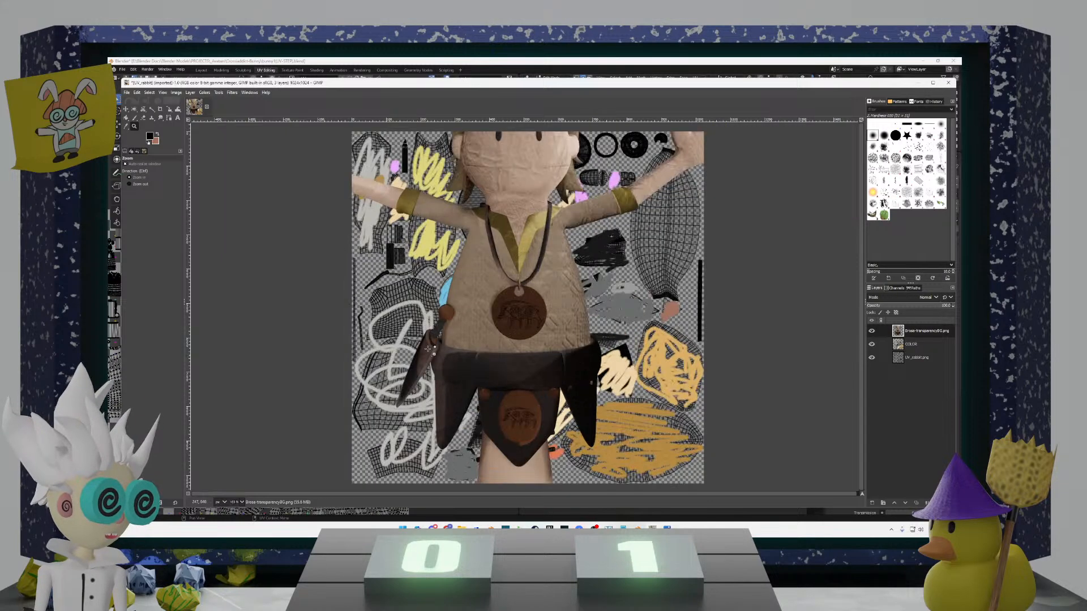
left_click(126, 108)
left_click_drag(344, 269, 331, 122)
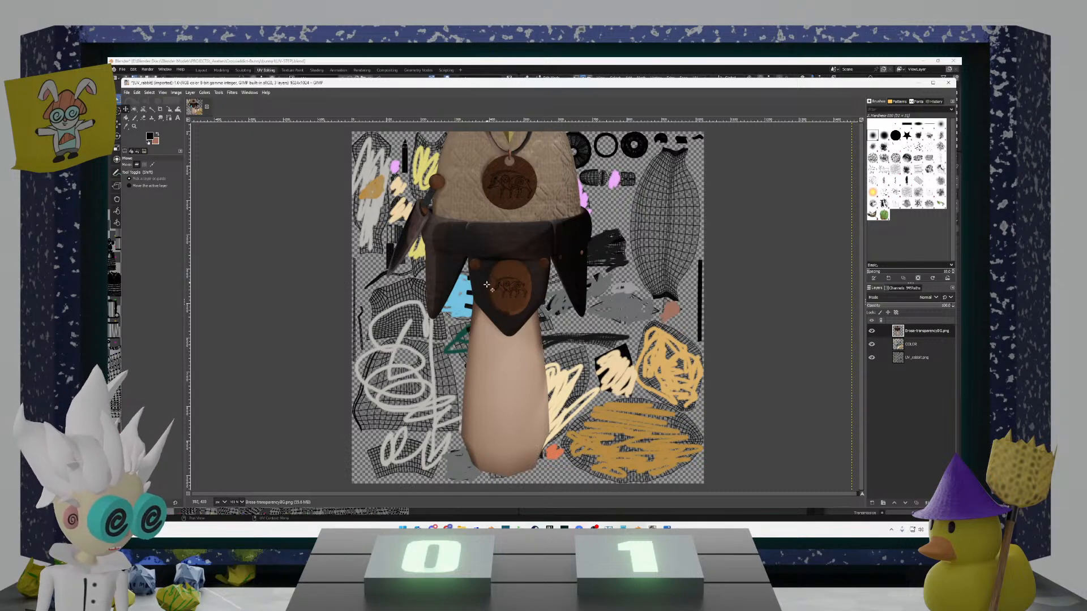
Step: Examine the character render from its head down to the skirt flaps by shifting its image layer over the canvas
left_click_drag(511, 275, 530, 403)
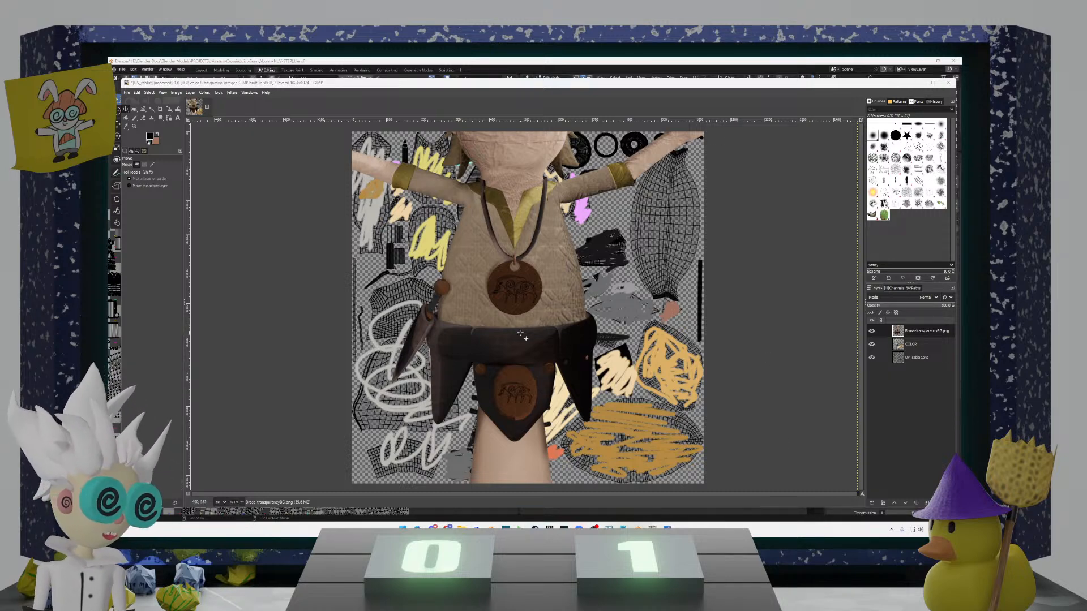
left_click_drag(521, 331, 528, 337)
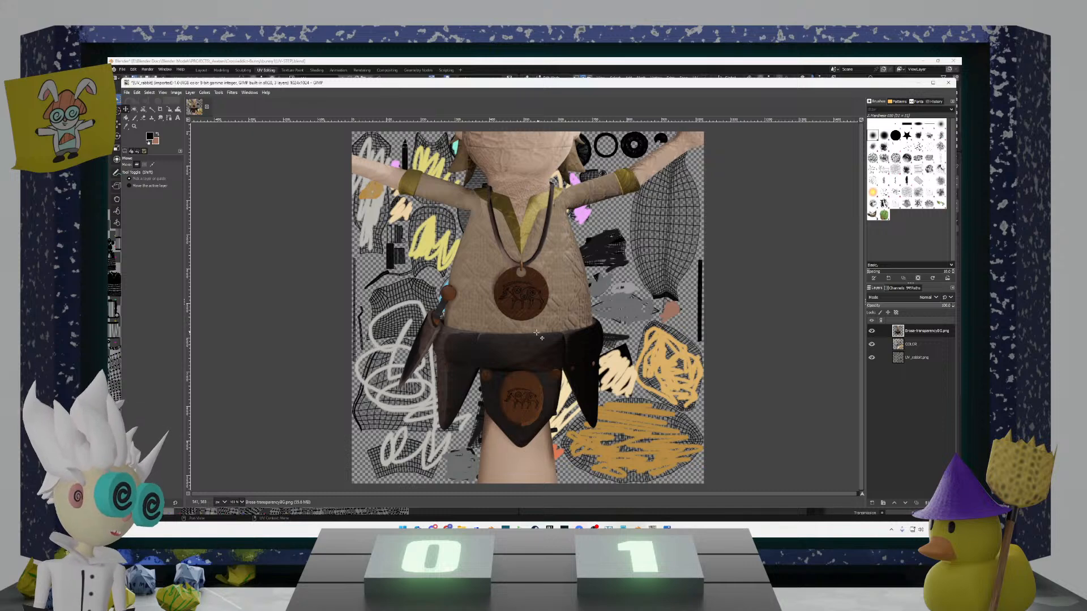
left_click_drag(533, 325, 538, 356)
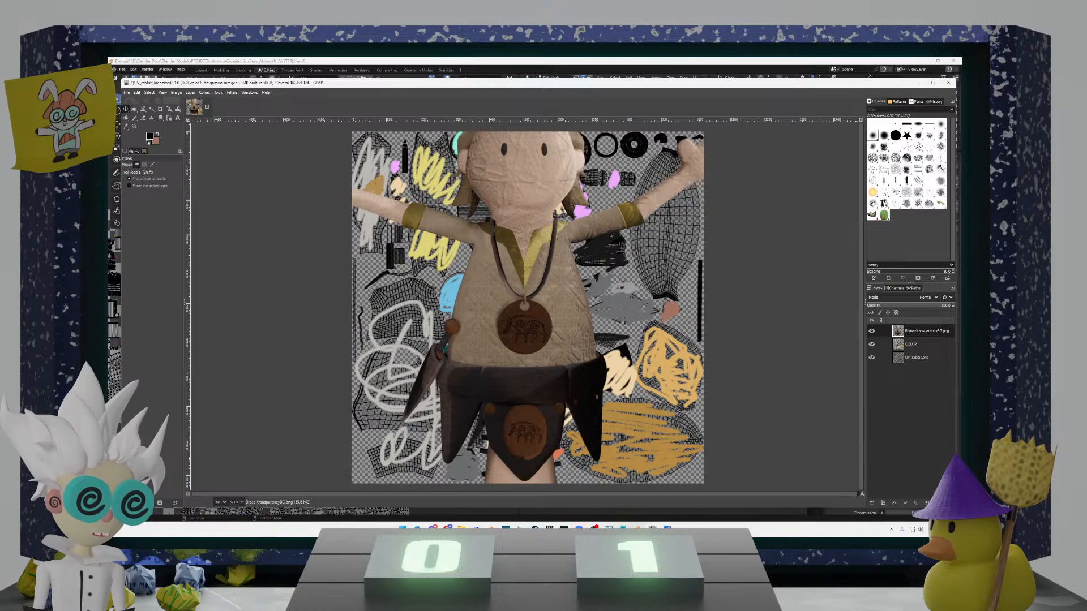
left_click_drag(534, 329, 524, 404)
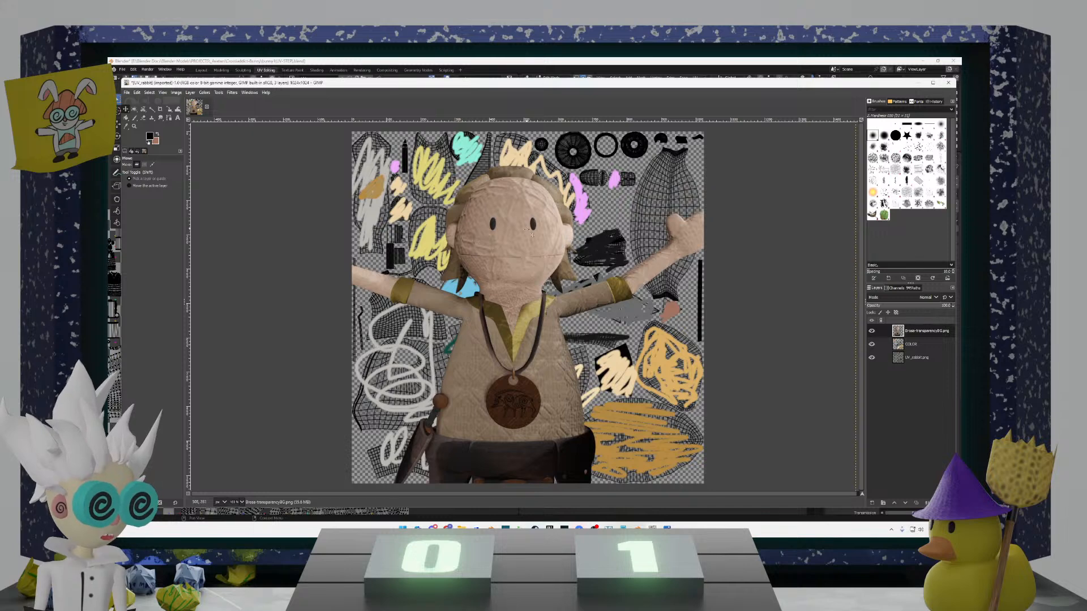
left_click_drag(529, 291, 518, 362, "shift")
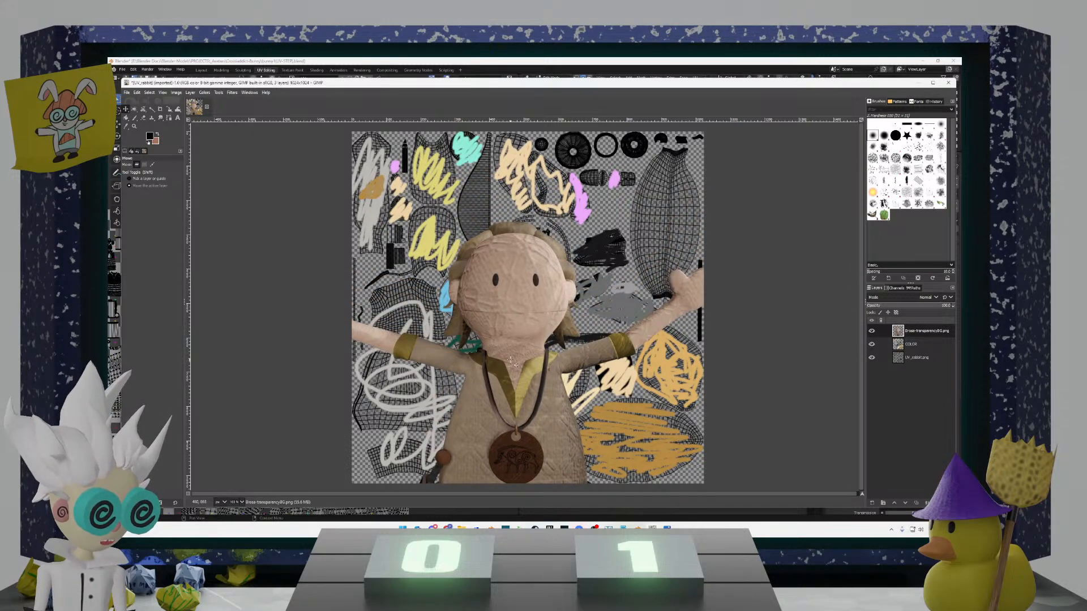
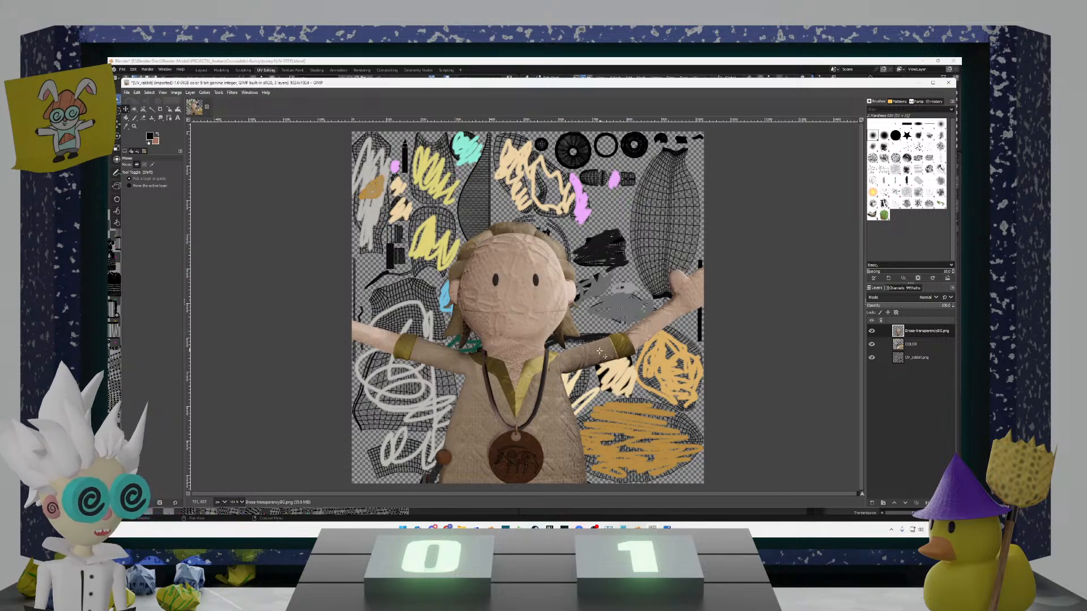
left_click_drag(561, 367, 553, 207)
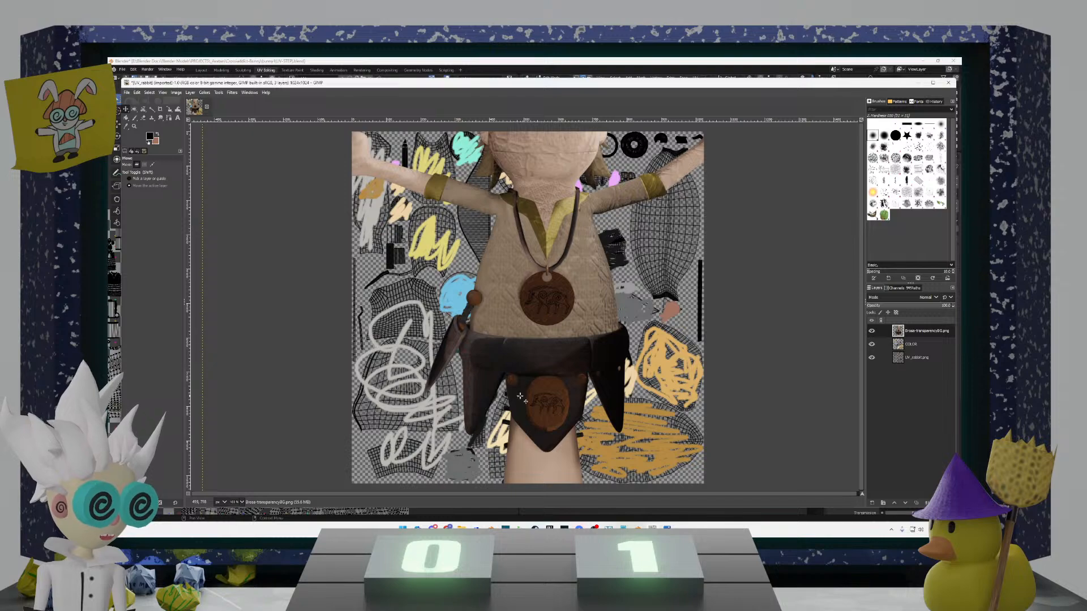
left_click_drag(519, 396, 488, 409)
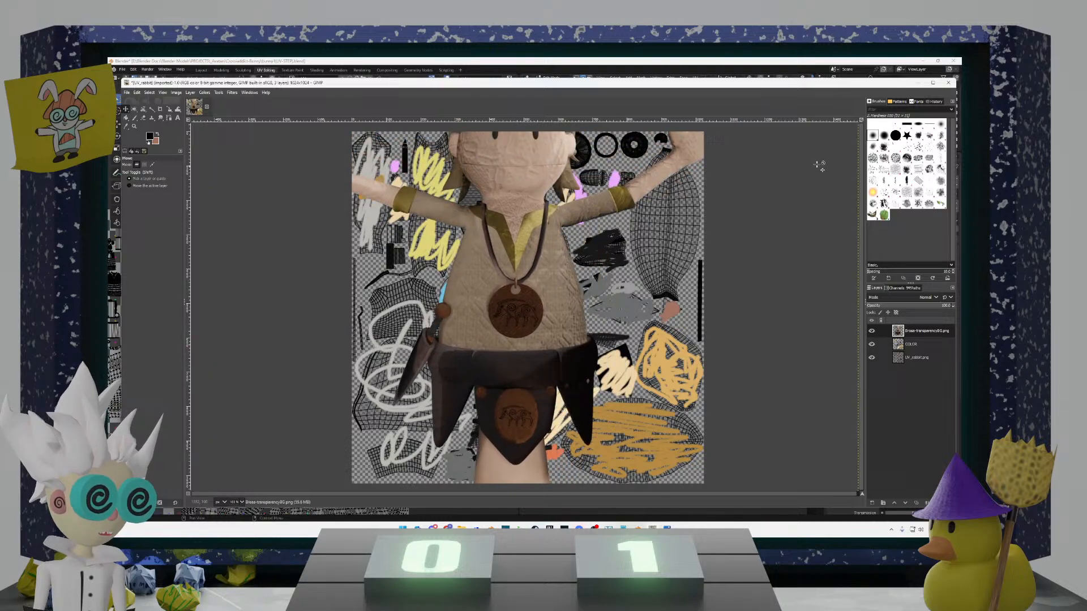
Step: Quit GIMP and discard the unsaved changes to the UV_rabbit image
left_click(948, 83)
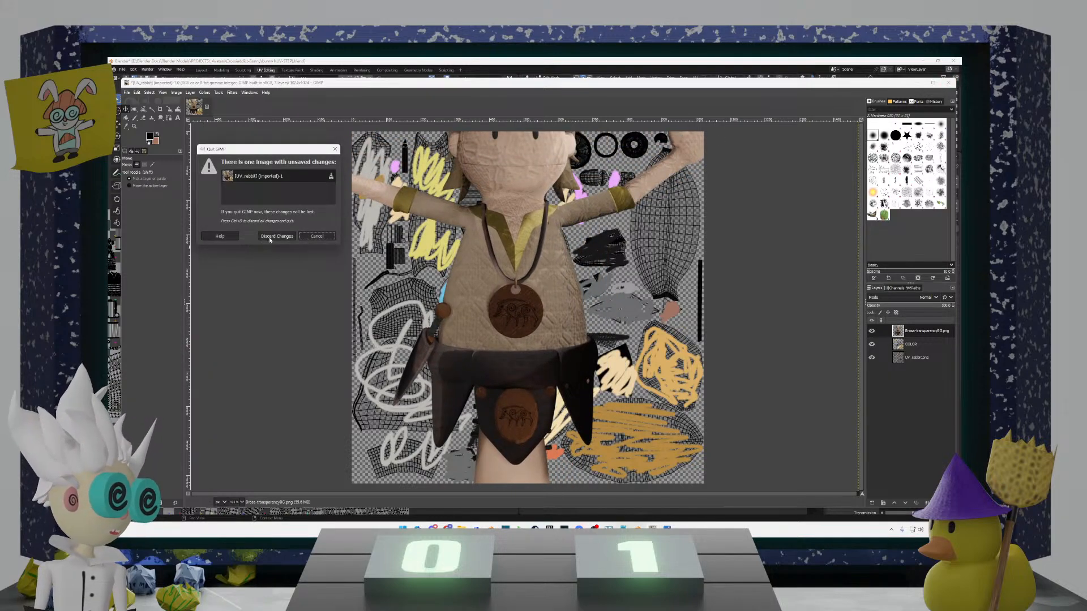
left_click(270, 238)
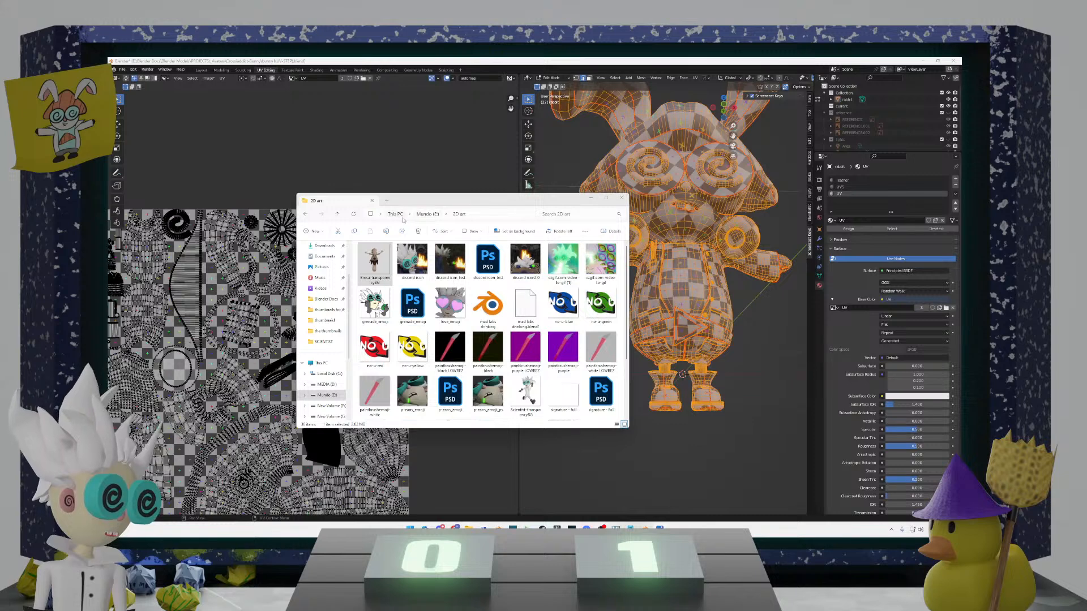
Step: Browse in the file manager to the _Avatars folder inside Blender Docs, Blender Models and PROJECTS
left_click(426, 214)
double_click(391, 308)
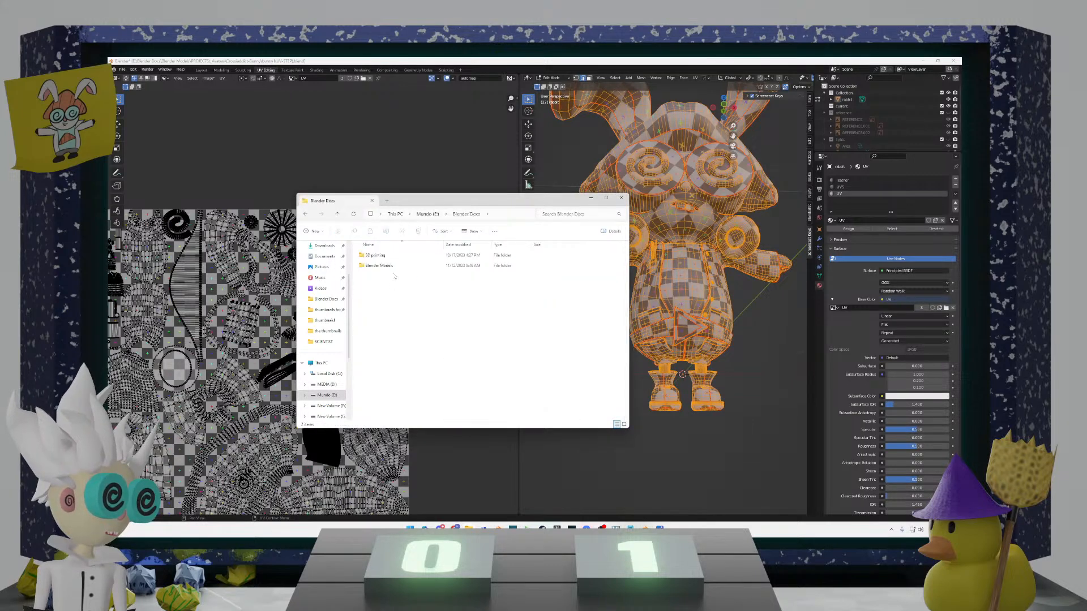
left_click(397, 270)
double_click(396, 266)
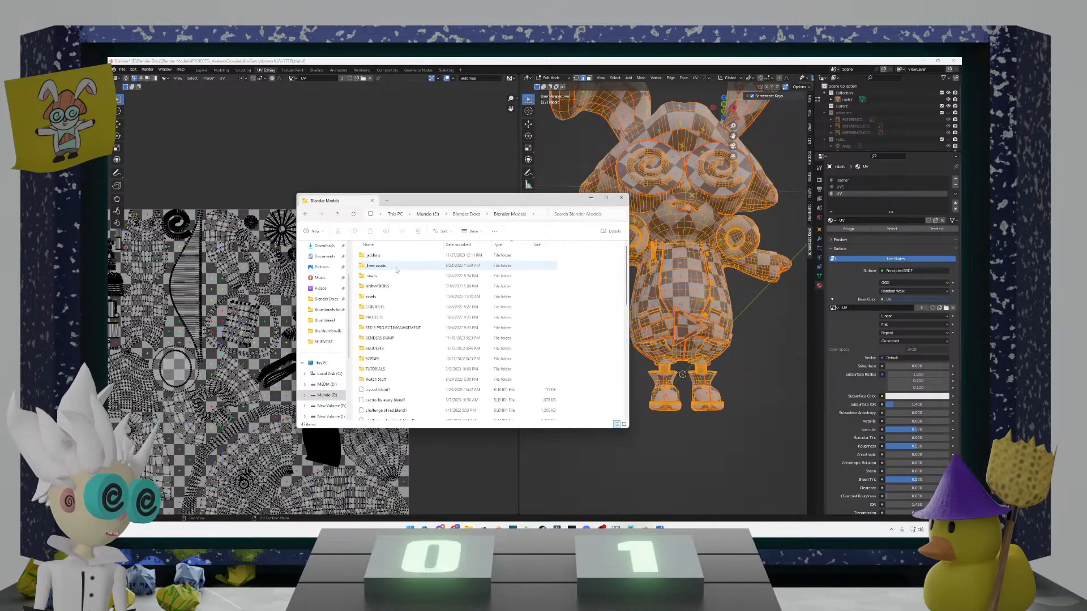
double_click(395, 317)
double_click(393, 258)
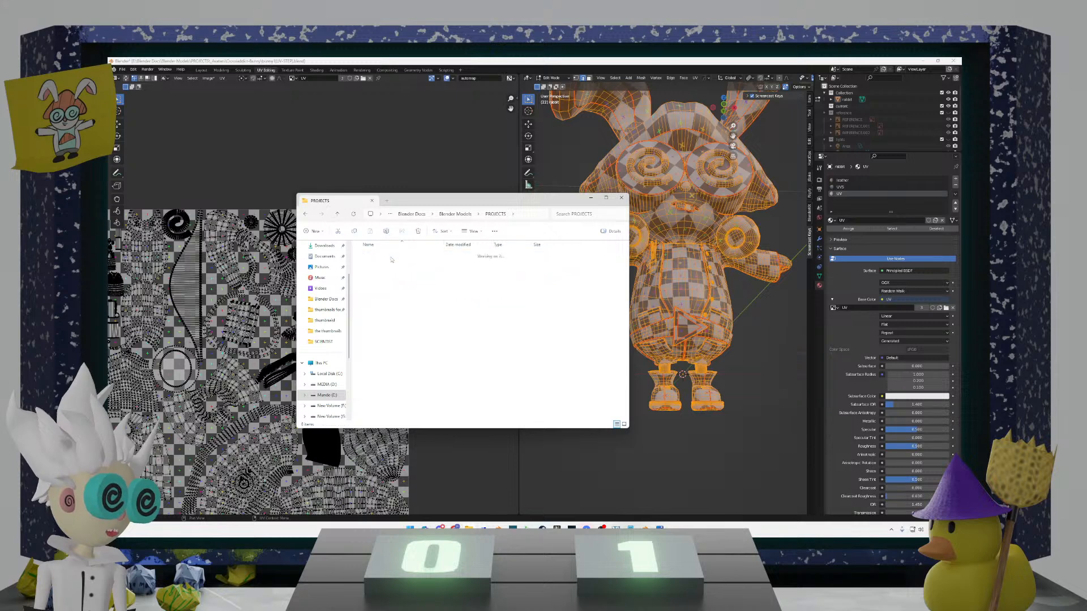
Step: Clear the rabbit mesh selection in Blender and save the rabbit file
left_click(425, 168)
left_click(560, 257)
key("ctrl+s")
Step: Open the earlier character's DESTRUCTION-START_HERE Blender file from its folder inside _Avatars
key("alt+Tab")
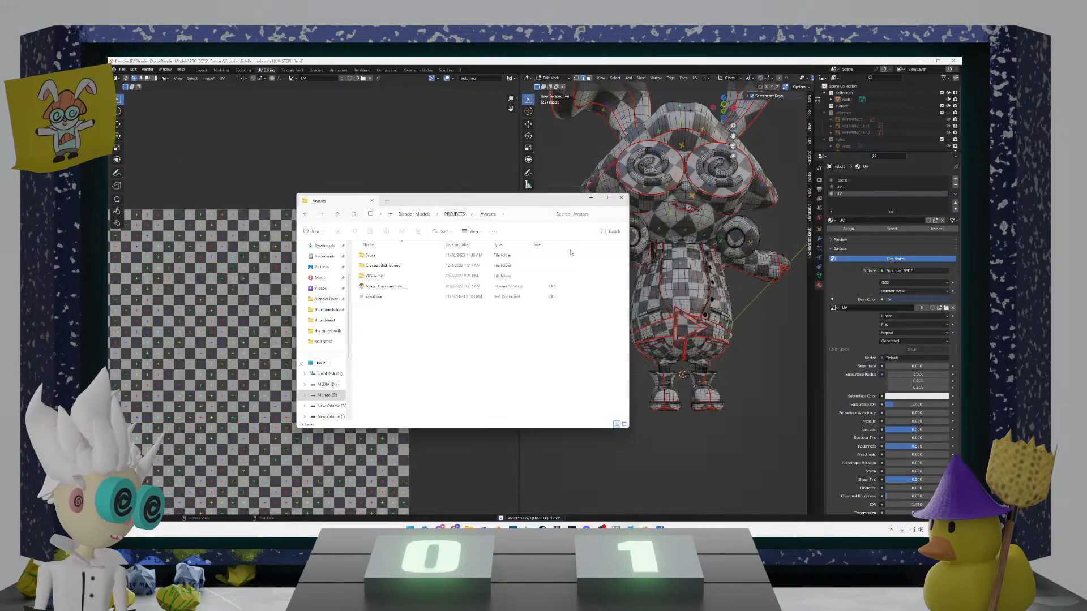
double_click(381, 258)
scroll(419, 362, "down", 1)
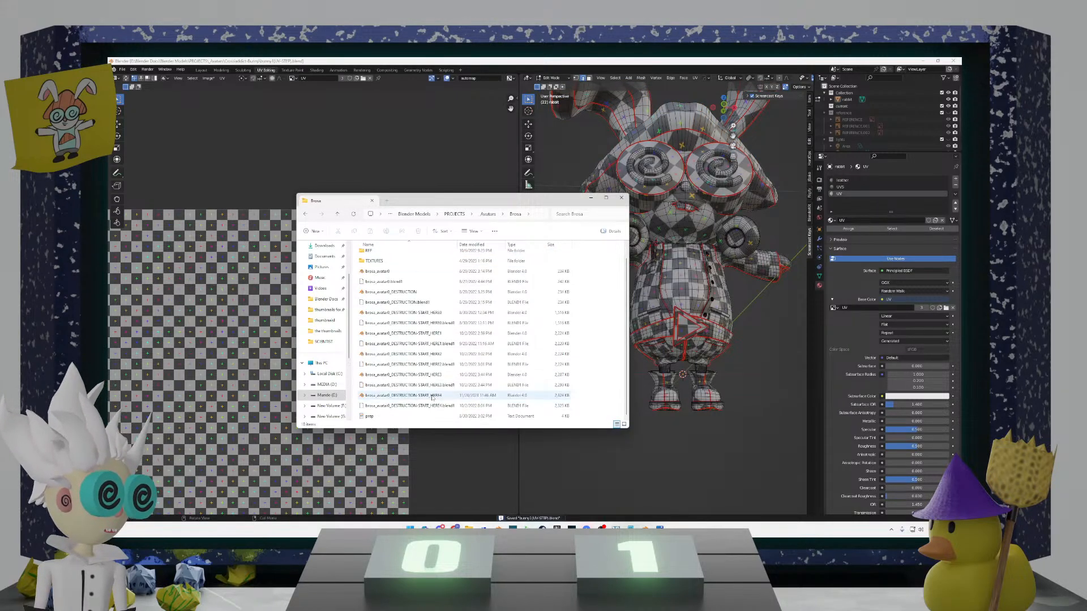
left_click(420, 364)
double_click(420, 375)
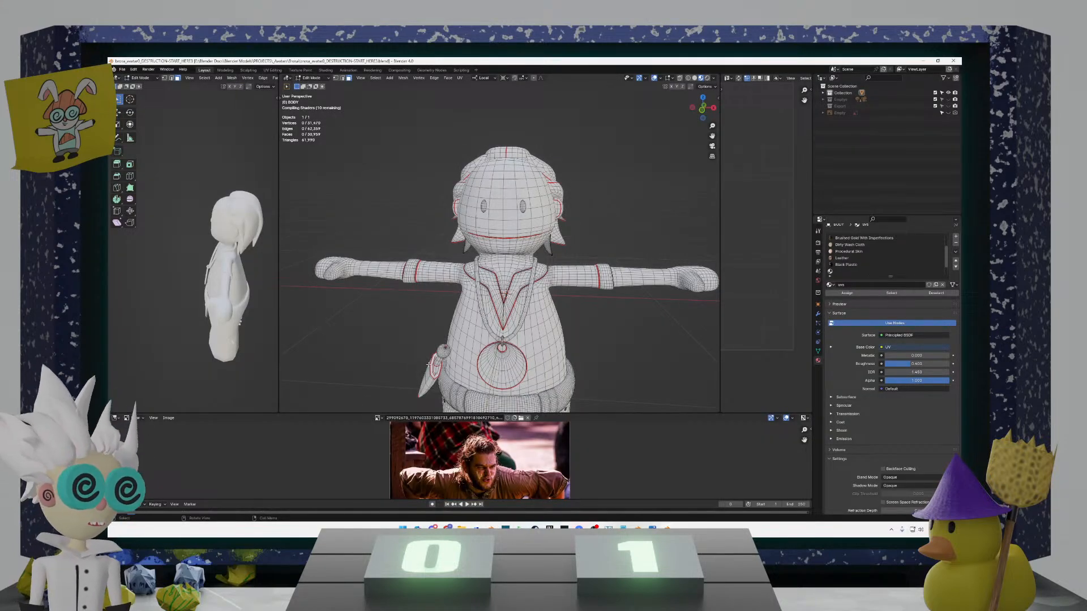
Step: Show the earlier character in the UV Editing workspace, select its whole mesh and examine the UV layout up close
middle_click_drag(556, 335, 406, 245)
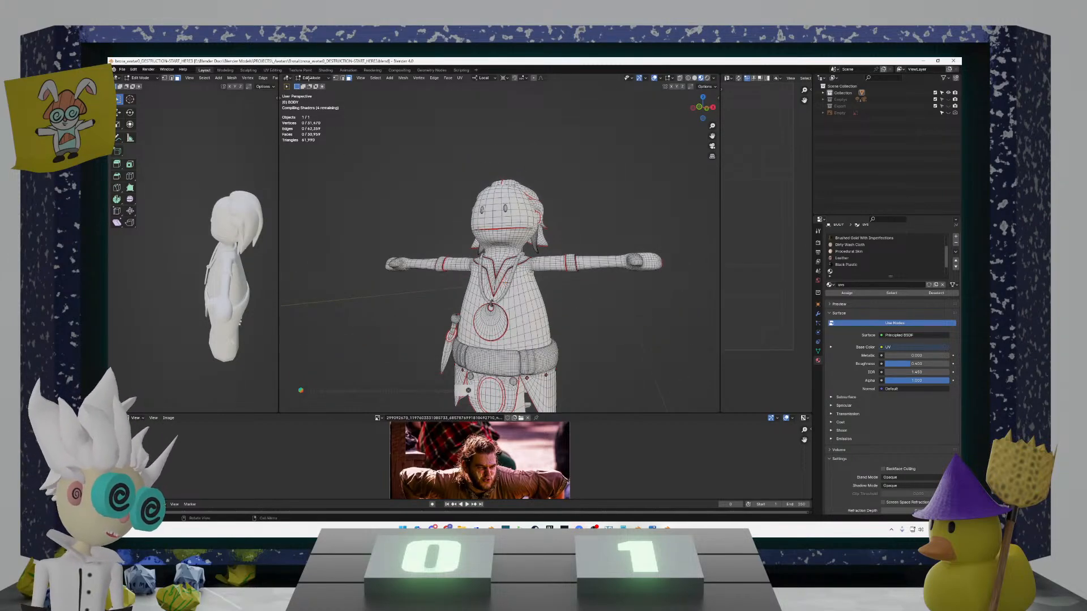
left_click(274, 70)
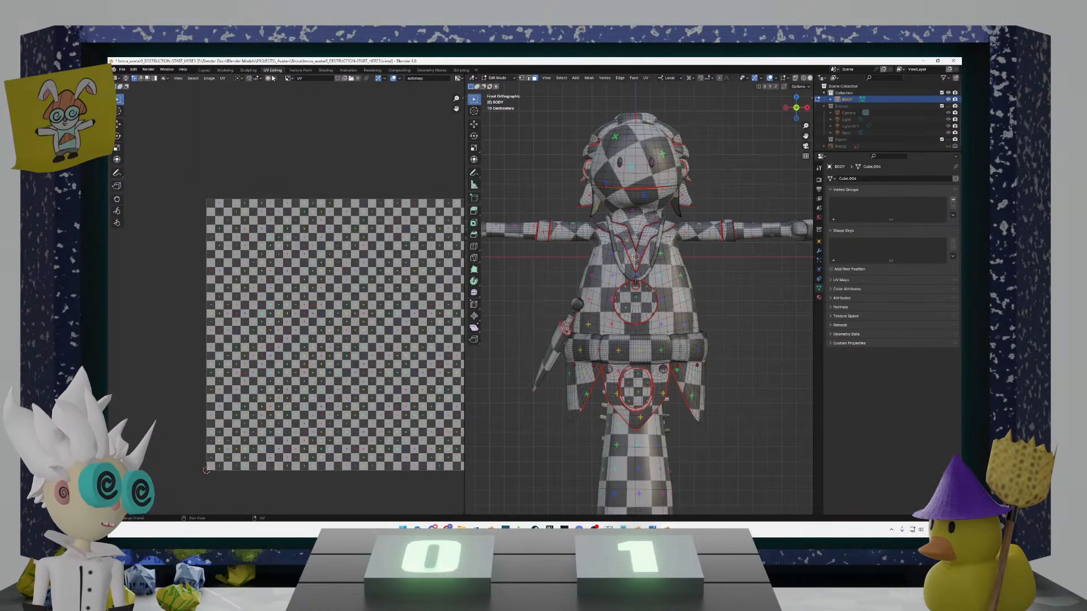
key("a")
scroll(370, 272, "down", 2)
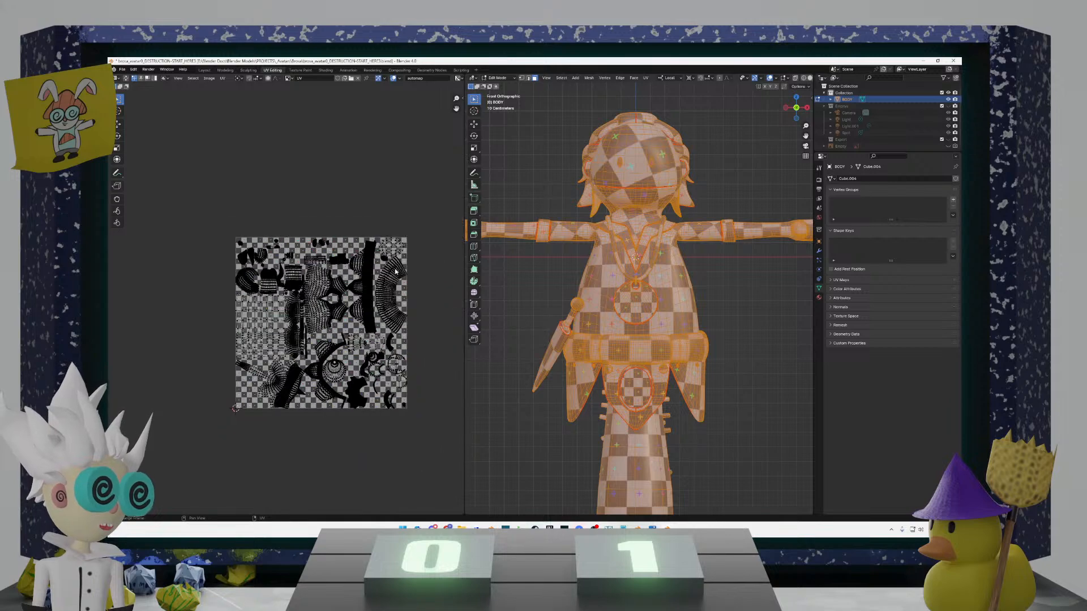
middle_click_drag(370, 271, 363, 230)
scroll(363, 231, "up", 2)
middle_click_drag(364, 275, 340, 295)
scroll(340, 296, "up", 1)
Step: Open the colorMap image from the earlier character's TEXTURES folder
left_click(461, 528)
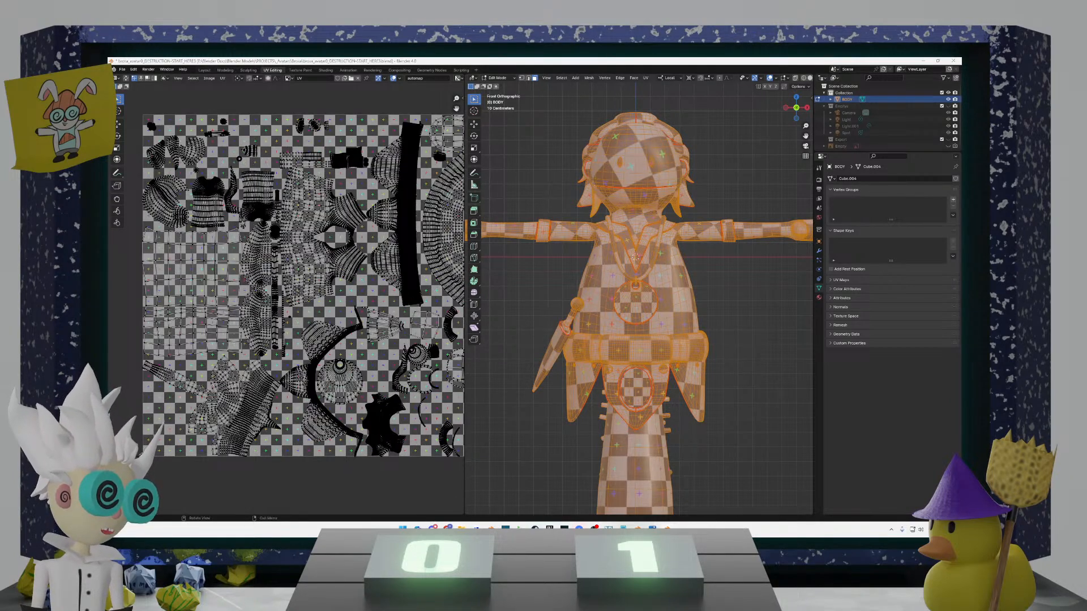
double_click(470, 261)
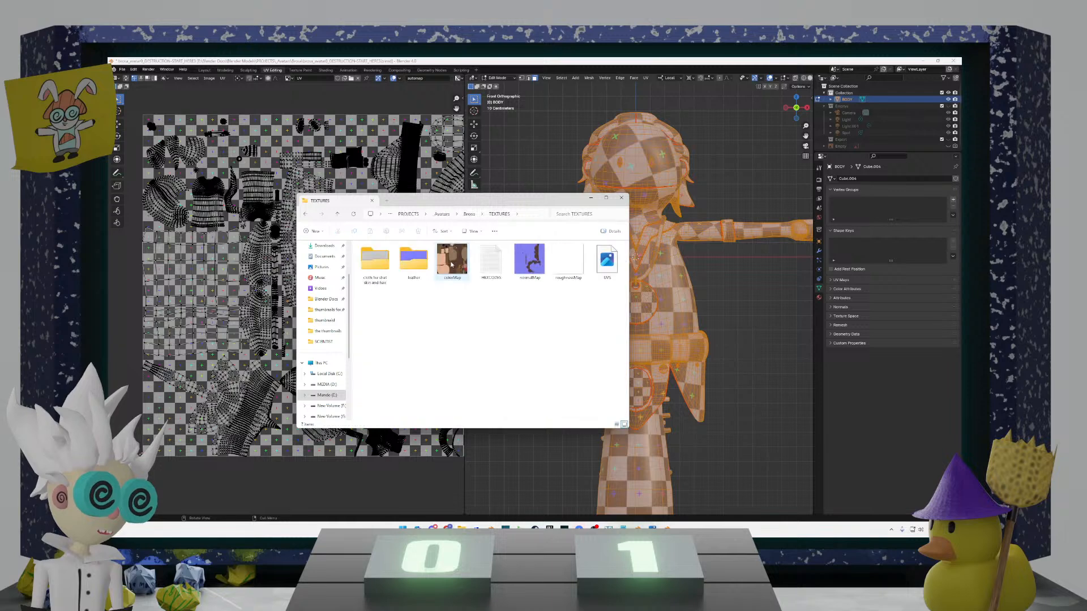
left_click(459, 266)
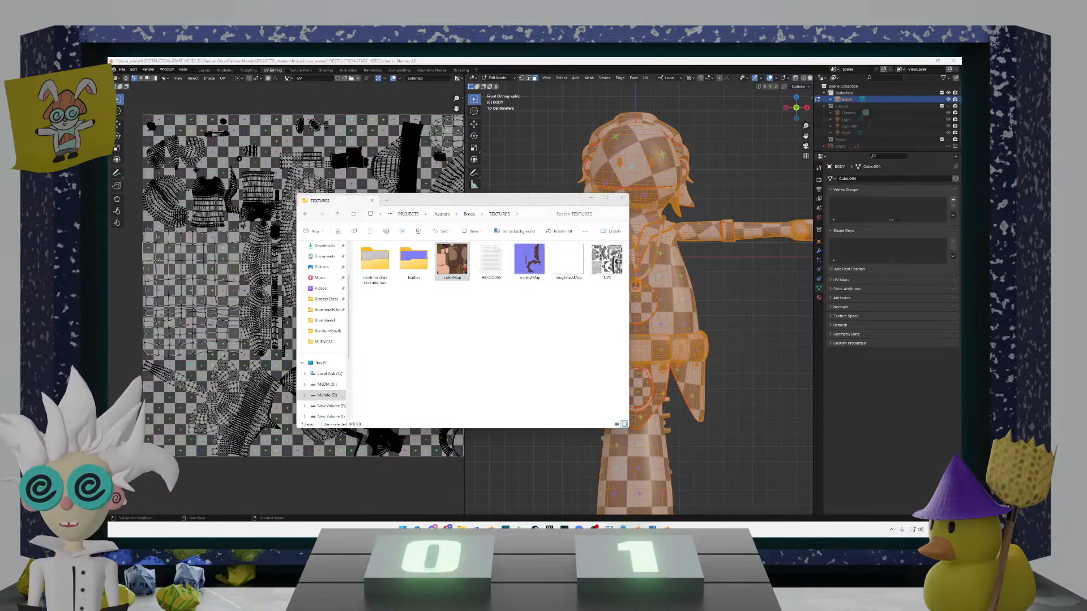
key("Return")
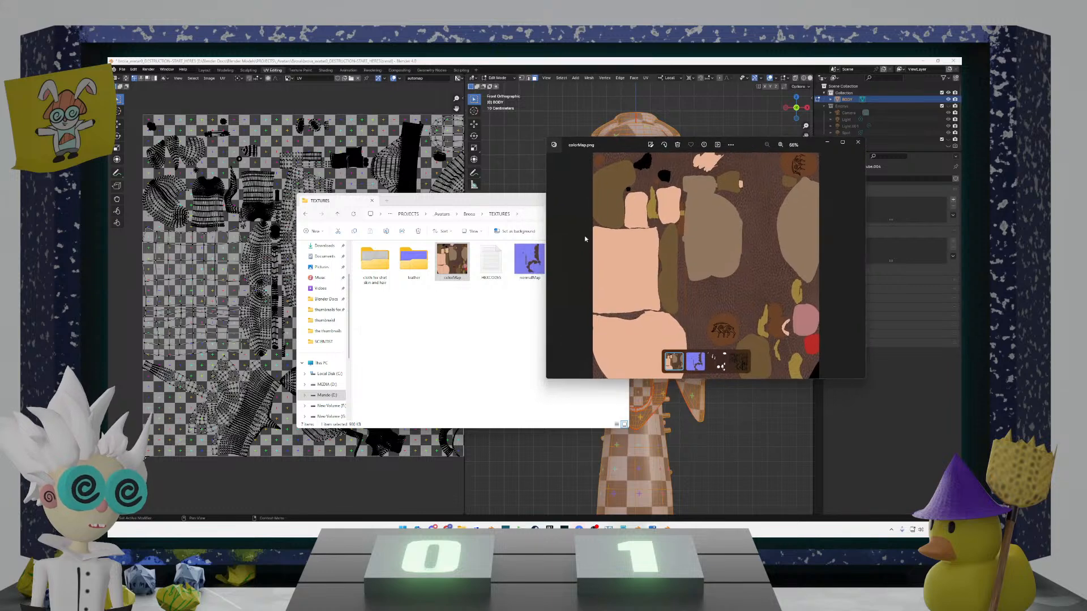
Step: Move the file window clear of the colorMap image and look over the HEXCODES, normalMap and roughnessMap files
left_click_drag(495, 201, 382, 198)
left_click(457, 251)
key("Left")
key("Left")
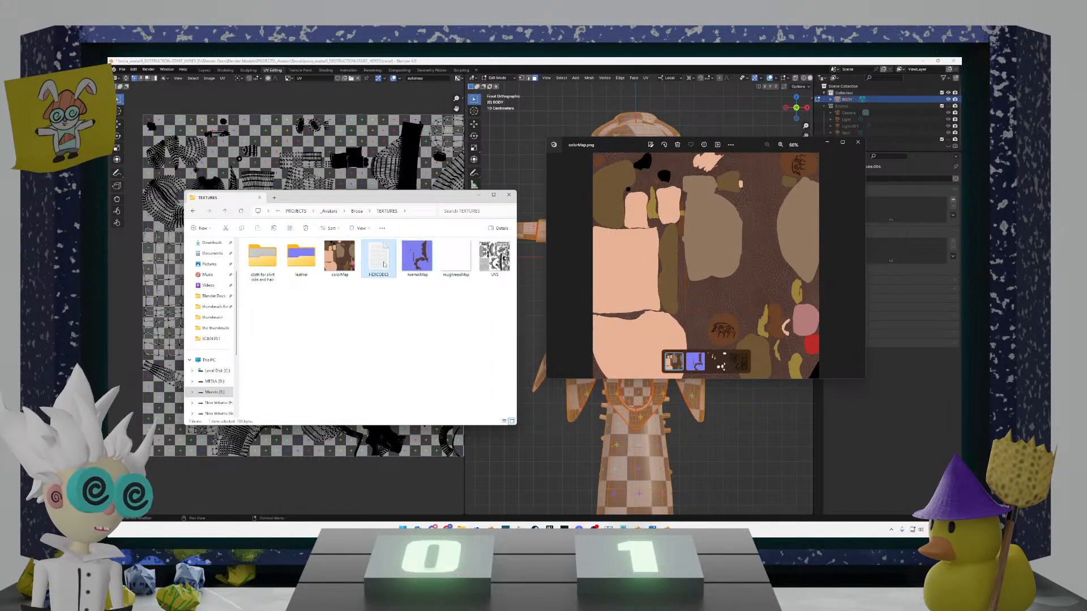
key("Right")
key("Right")
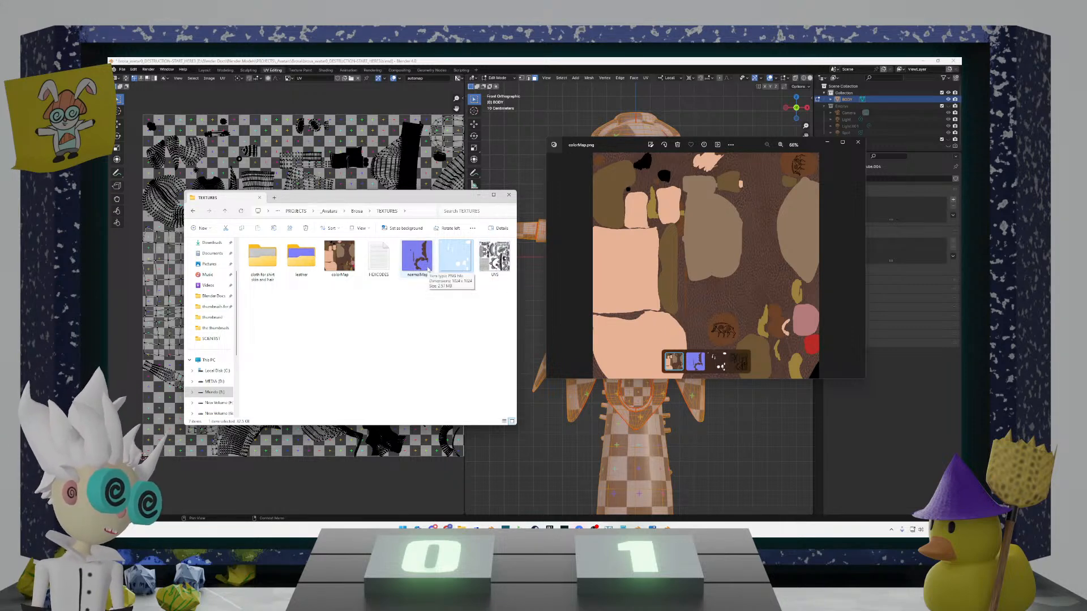
left_click(428, 269)
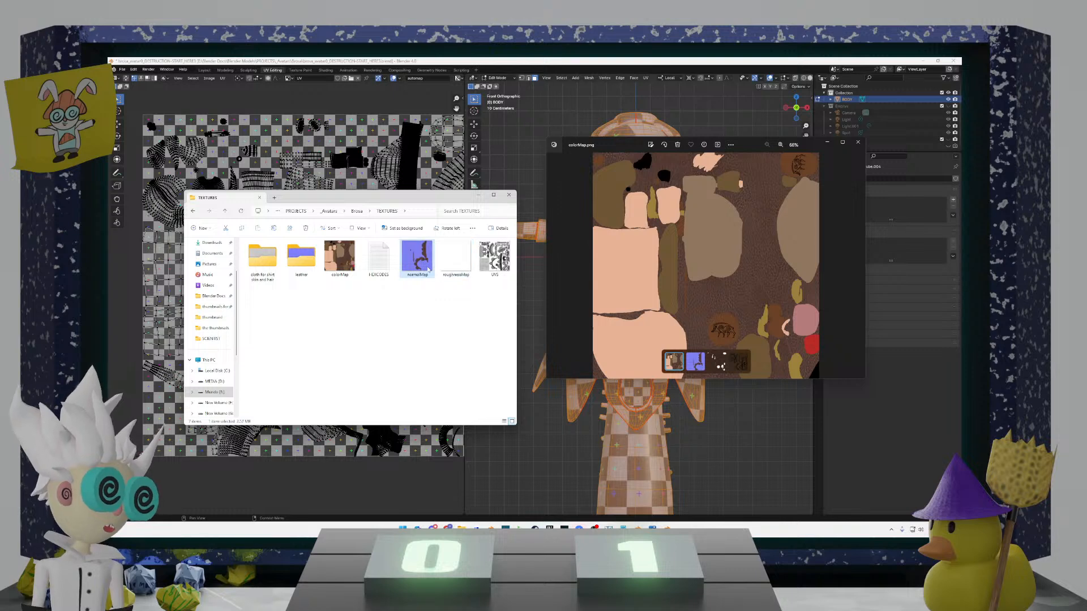
left_click(456, 260)
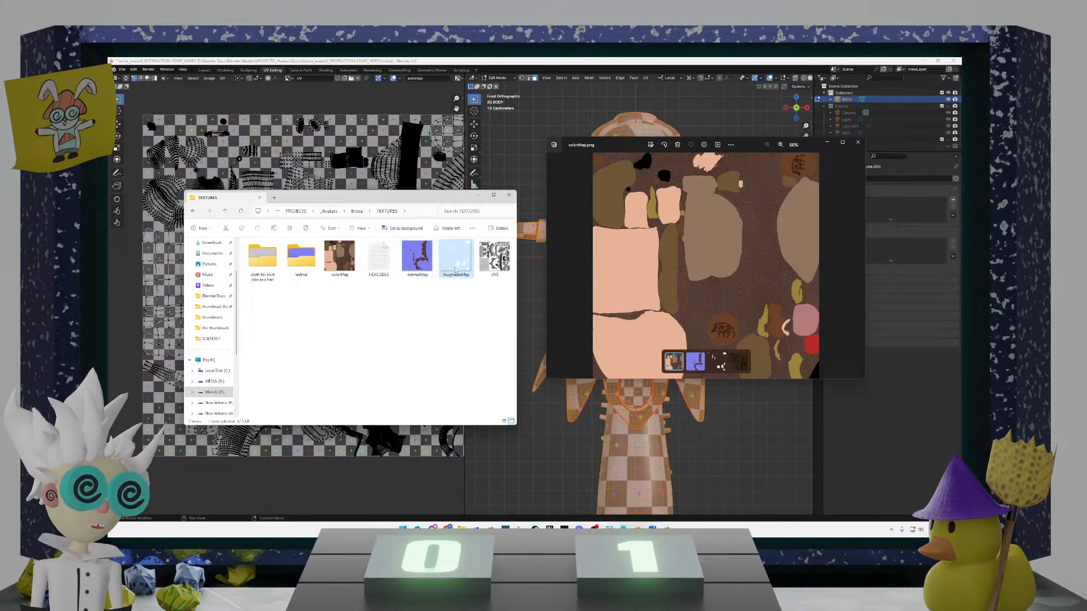
Step: Maximize the colorMap image, examine its painted color areas up close and close it
left_click(849, 146)
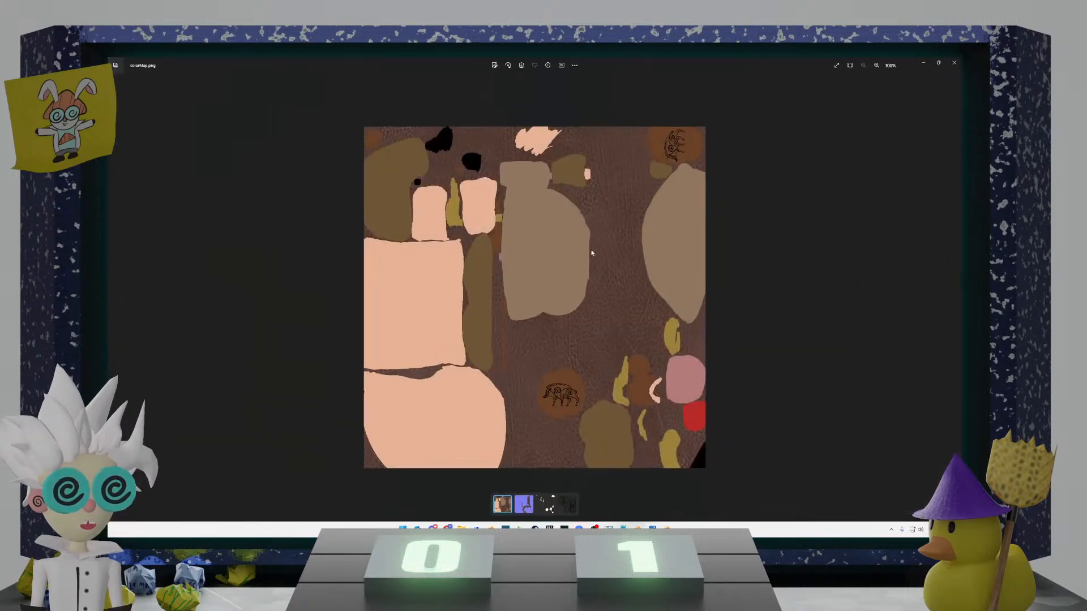
scroll(438, 314, "up", 5)
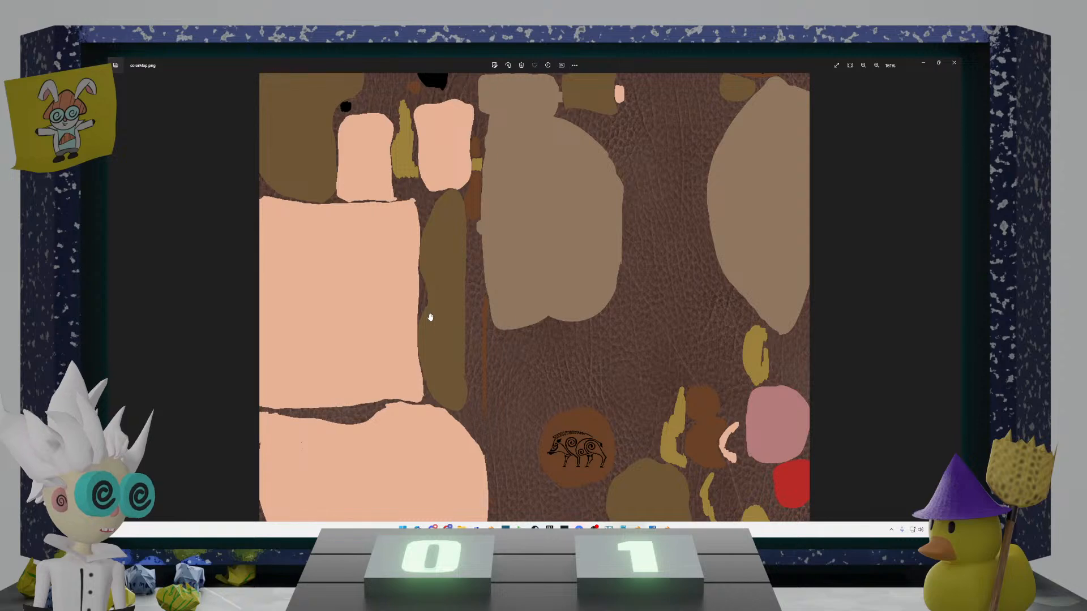
scroll(431, 317, "down", 3)
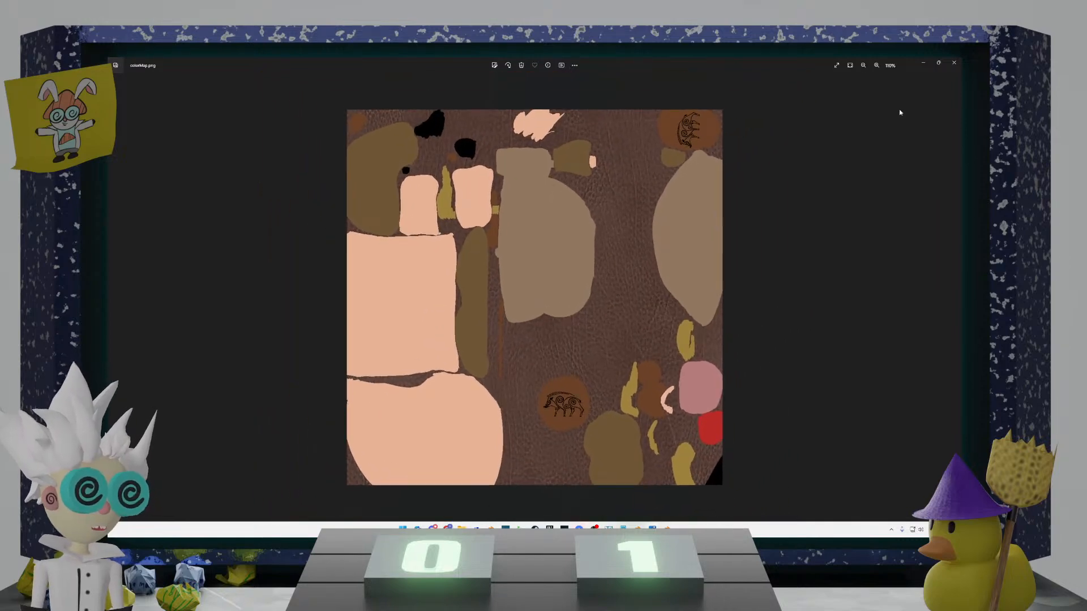
left_click(954, 63)
Step: Open the normalMap image and examine its patterned areas at several magnifications
left_click(428, 258)
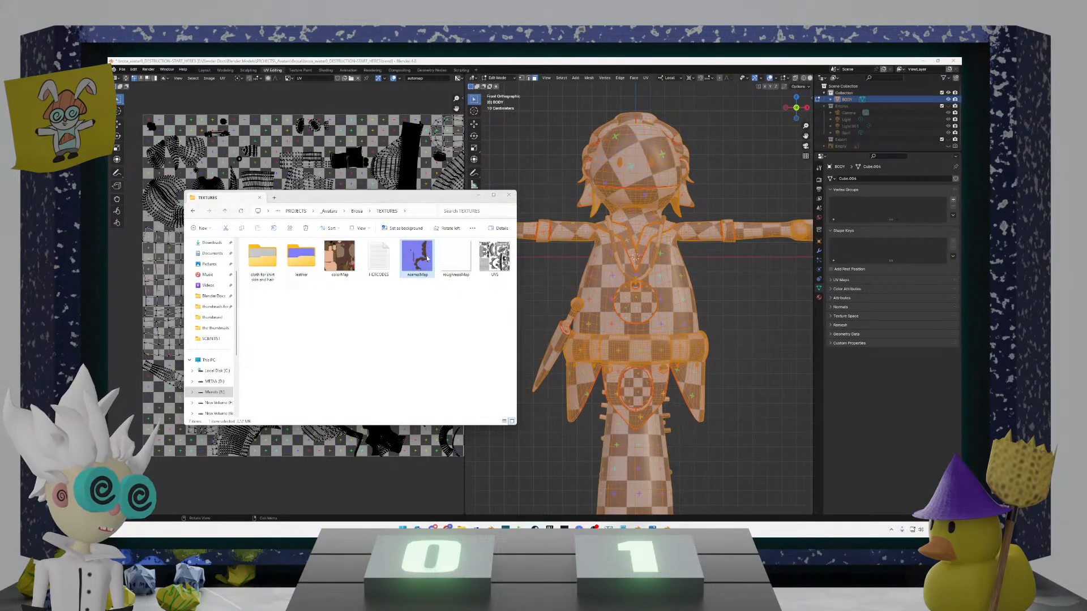
key("Return")
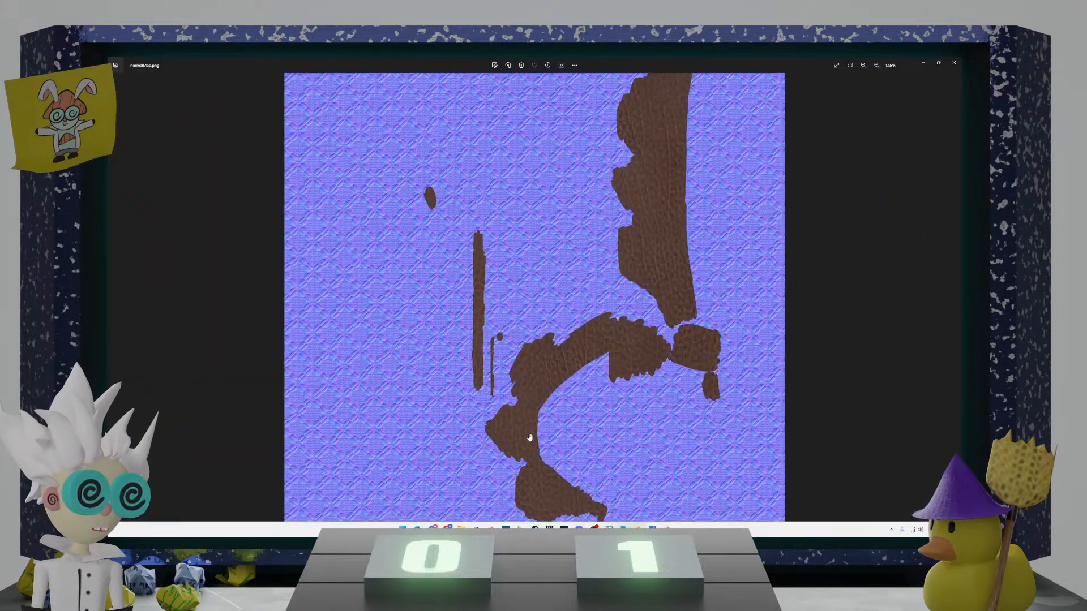
scroll(522, 432, "up", 2)
scroll(523, 424, "down", 3)
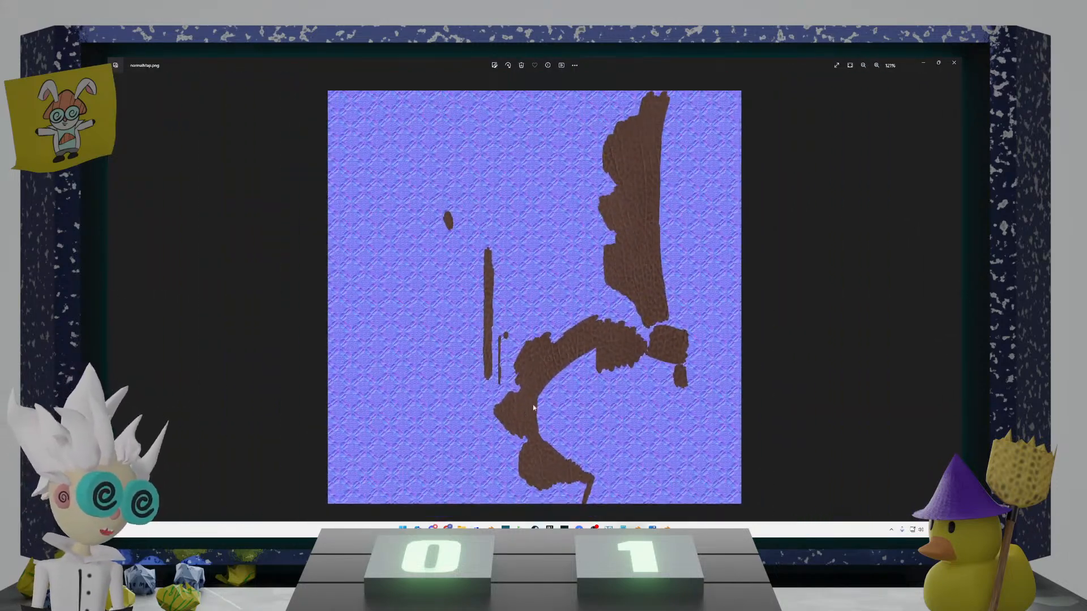
scroll(535, 398, "down", 1)
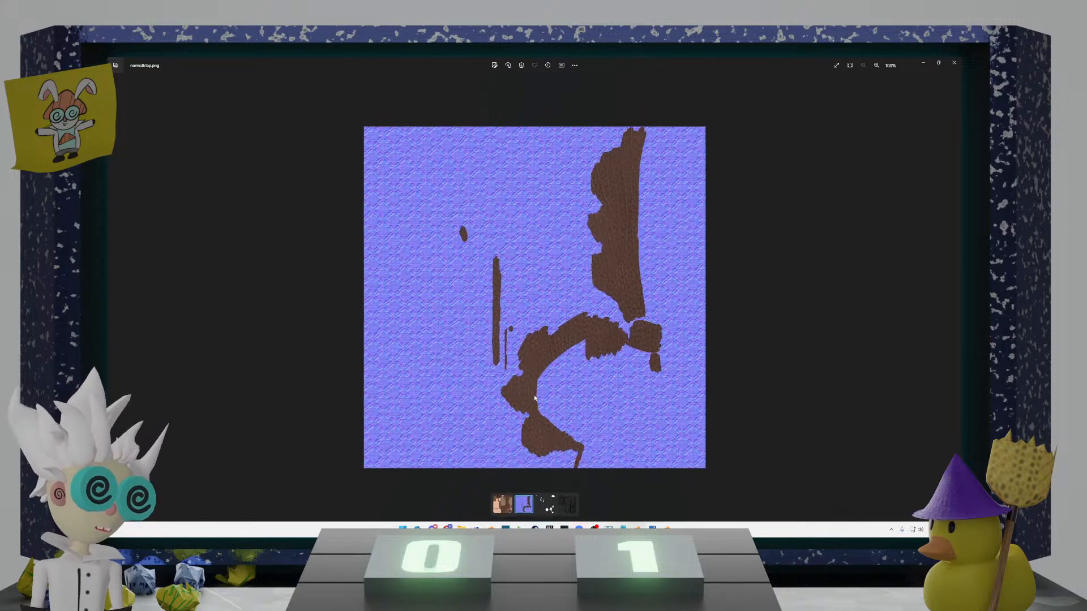
scroll(534, 398, "up", 2)
scroll(533, 398, "down", 2)
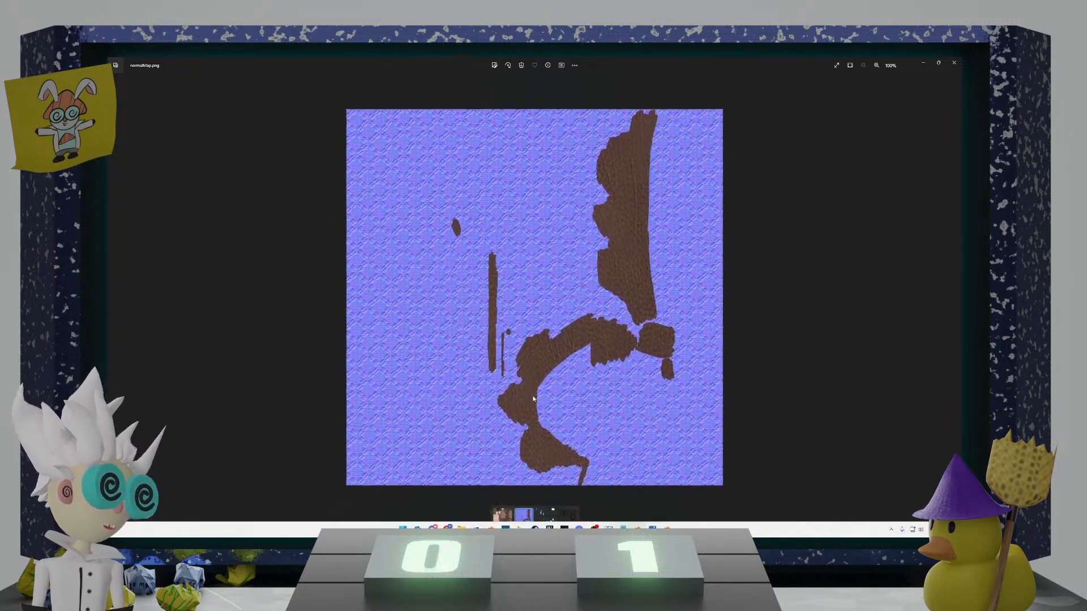
Step: Take a last look at the normalMap image, then close it and the earlier character's render image
scroll(556, 394, "up", 1)
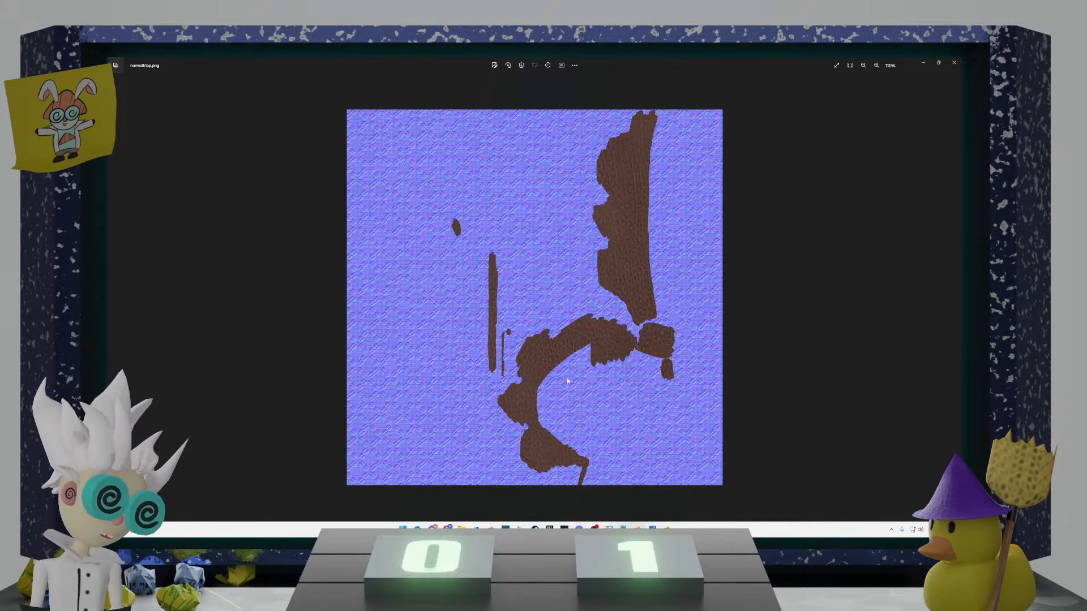
scroll(568, 381, "down", 1)
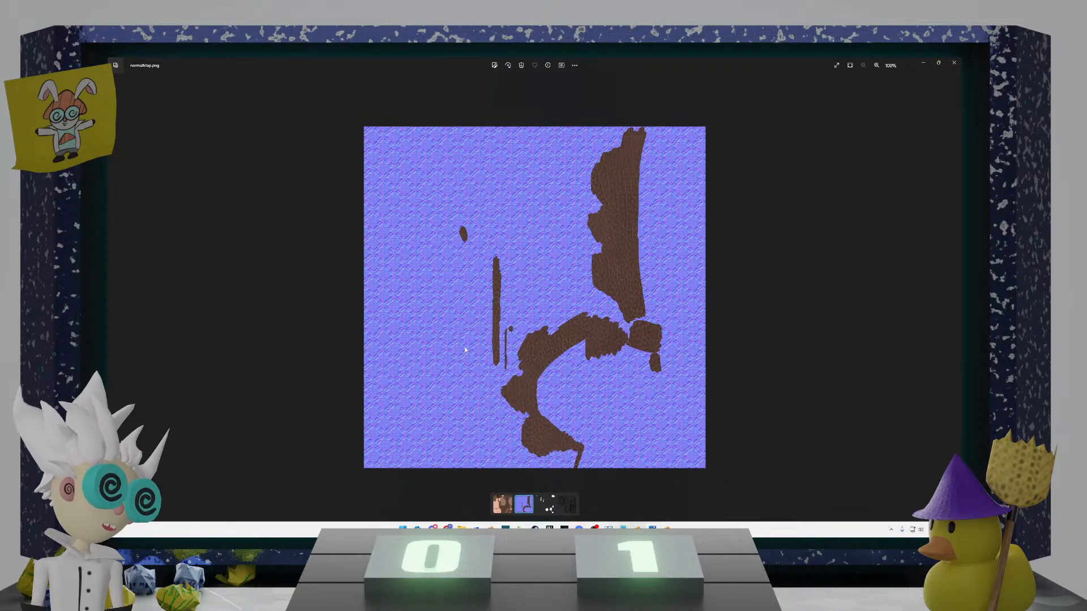
left_click(953, 63)
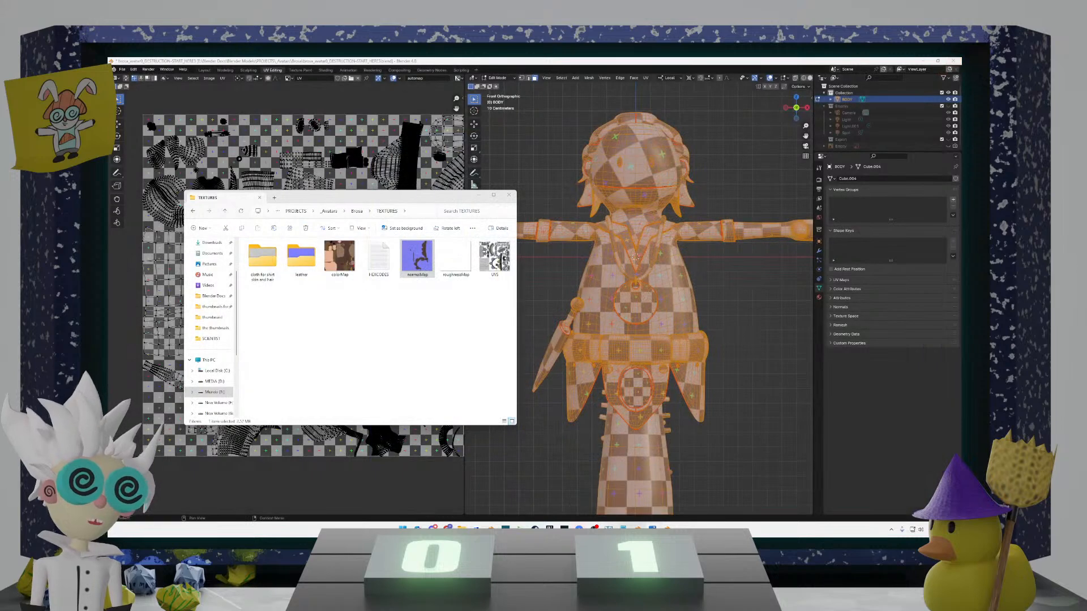
left_click_drag(961, 243, 702, 212)
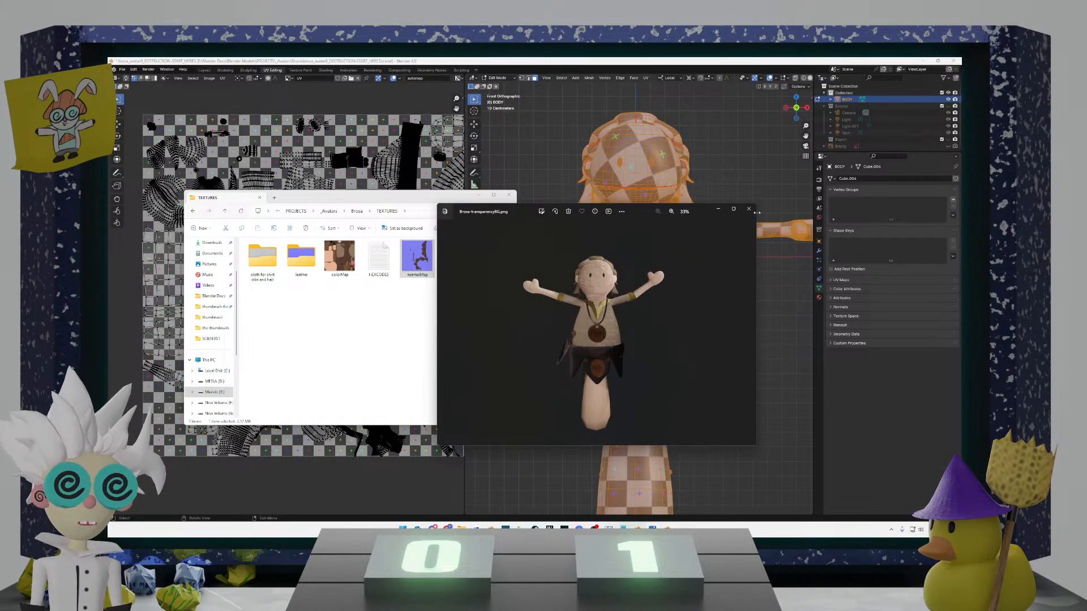
left_click(745, 210)
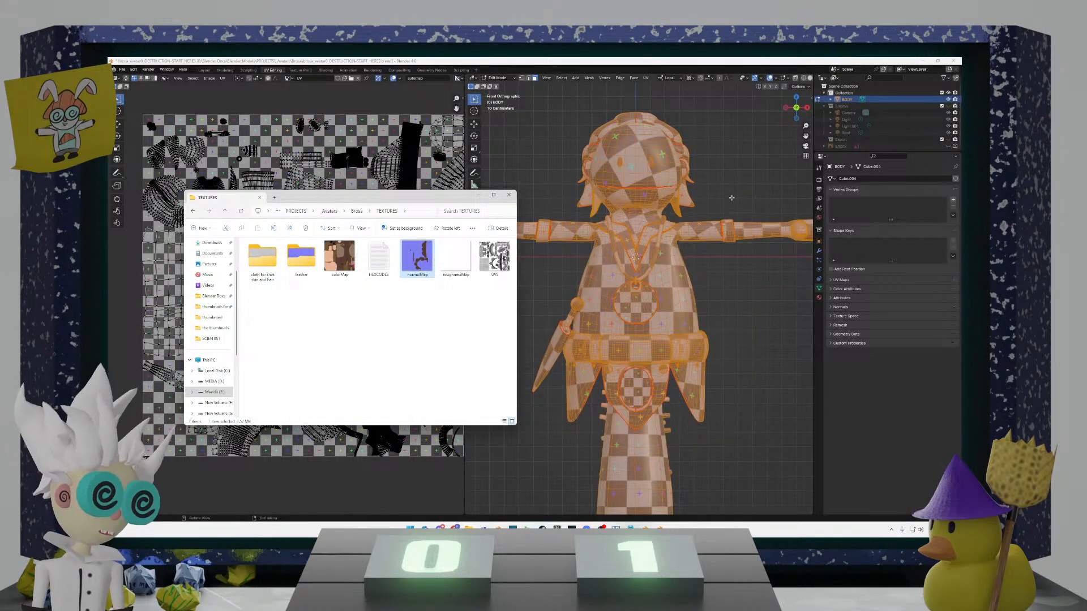
left_click(385, 296)
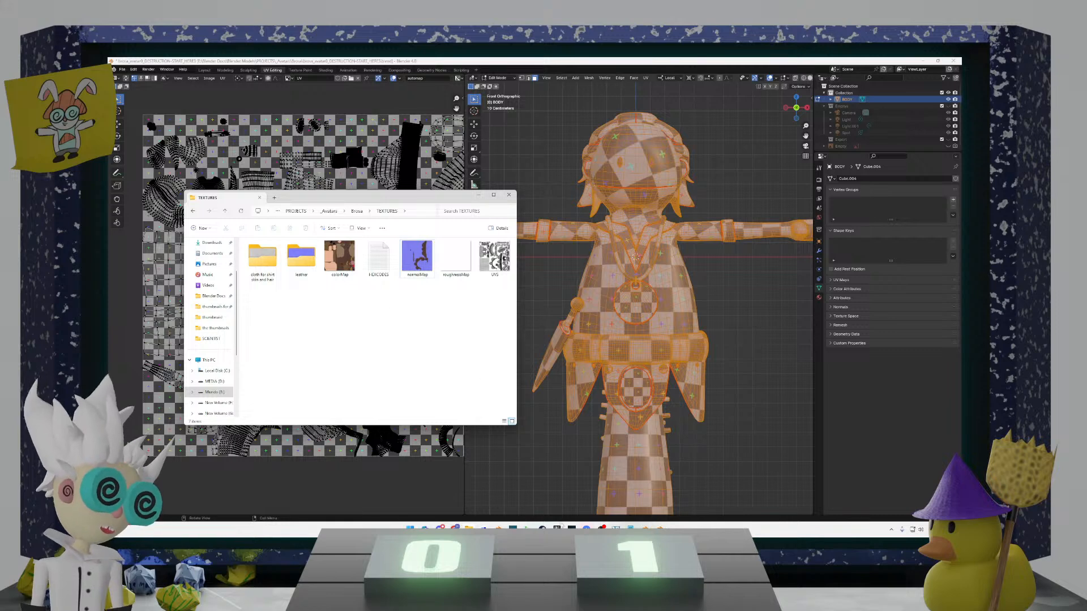
Step: Bring up the workflow notes, move them into full view and read the UV section
left_click(630, 529)
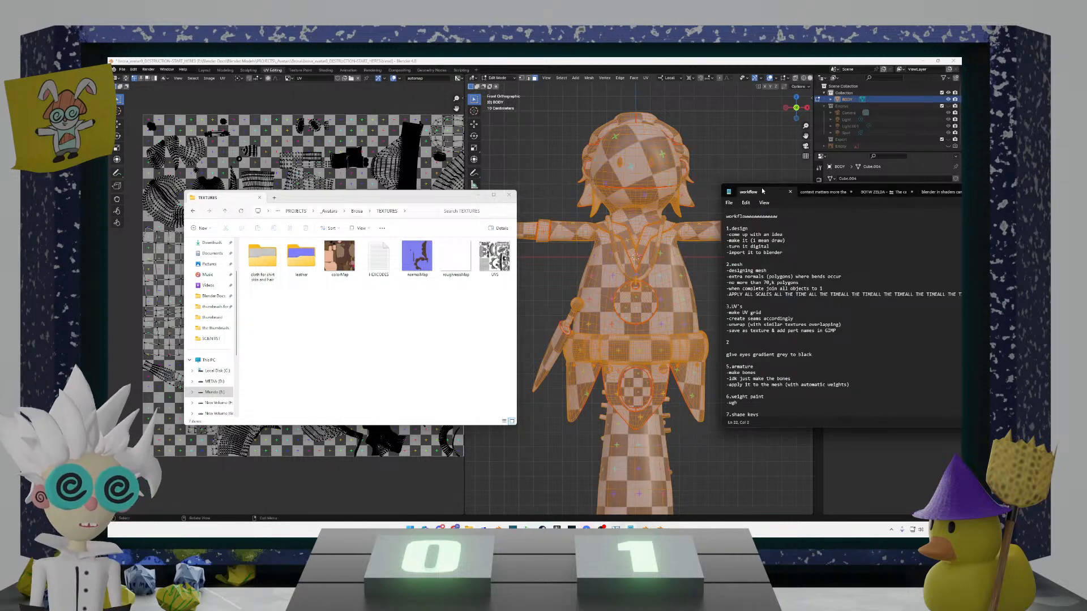
left_click_drag(748, 192, 503, 174)
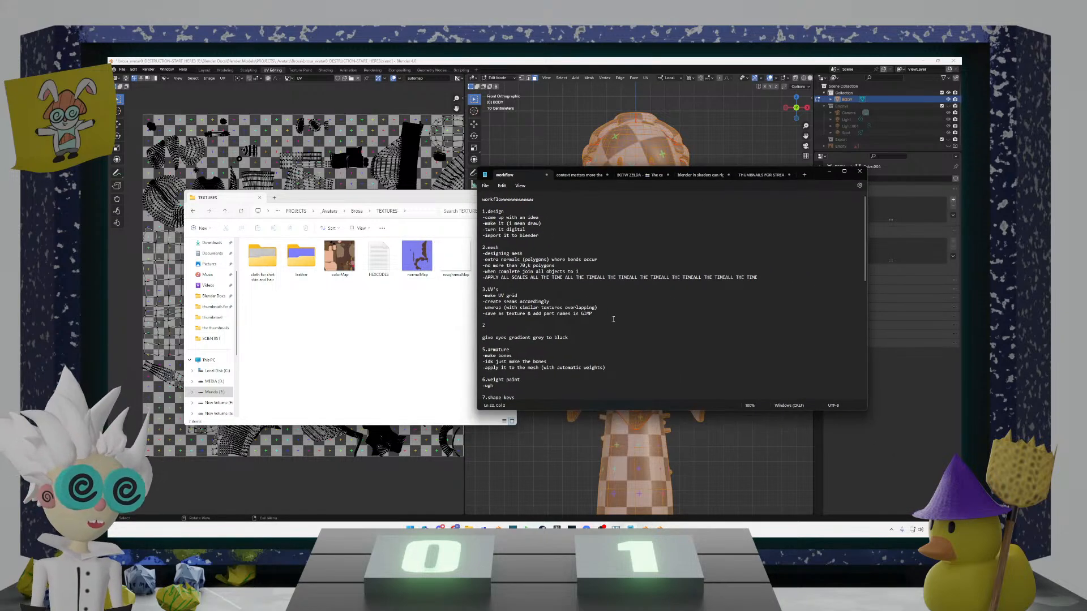
mouse_move(604, 314)
left_mouse_down()
mouse_move(478, 314)
mouse_move(587, 319)
left_mouse_up()
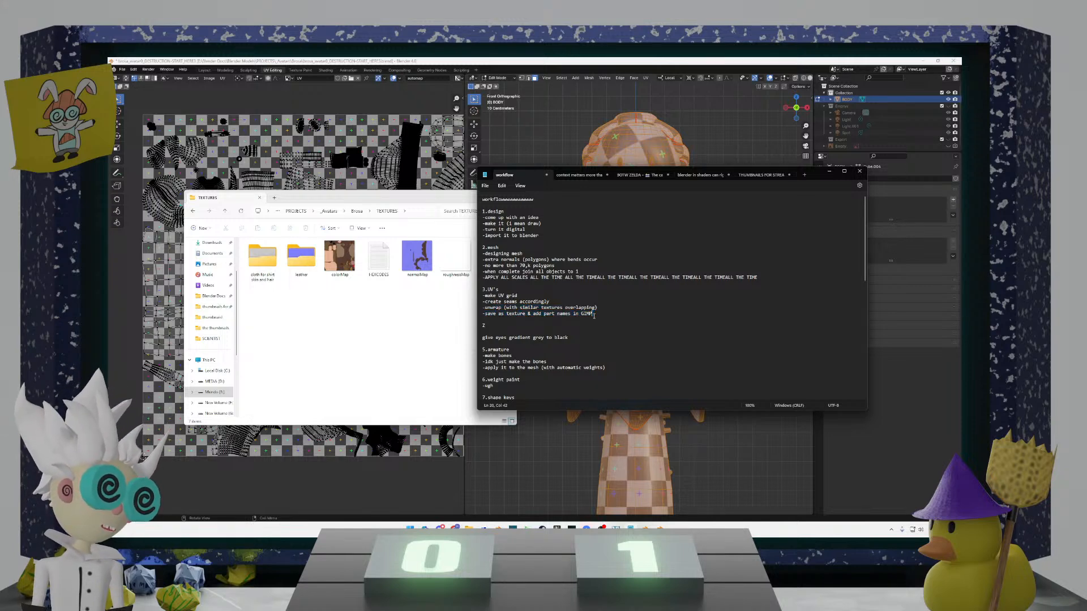
Step: Launch GIMP
left_click(566, 451)
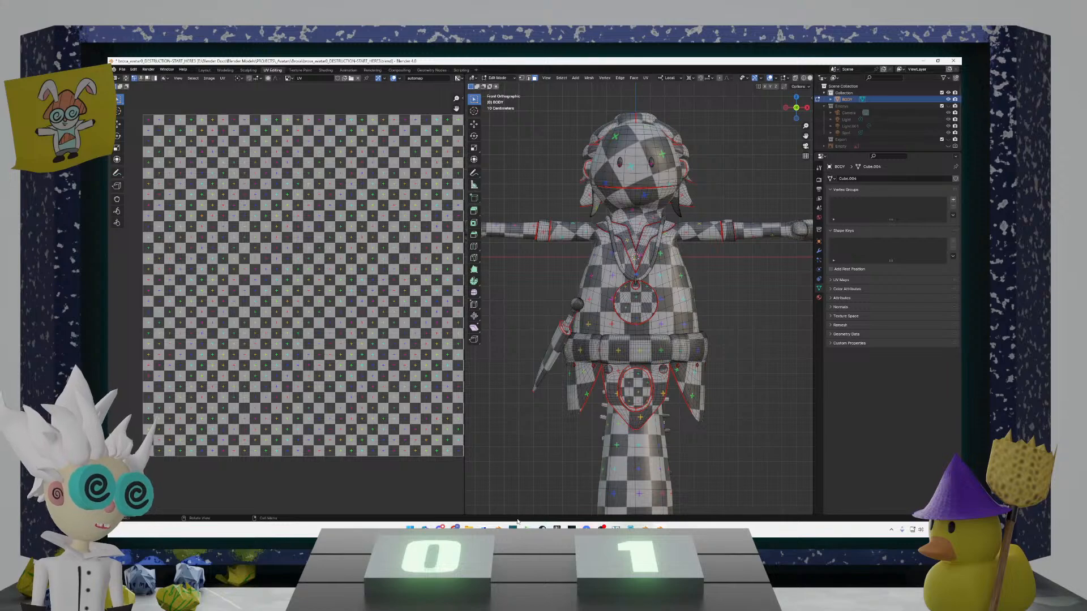
key("super")
type("gimp")
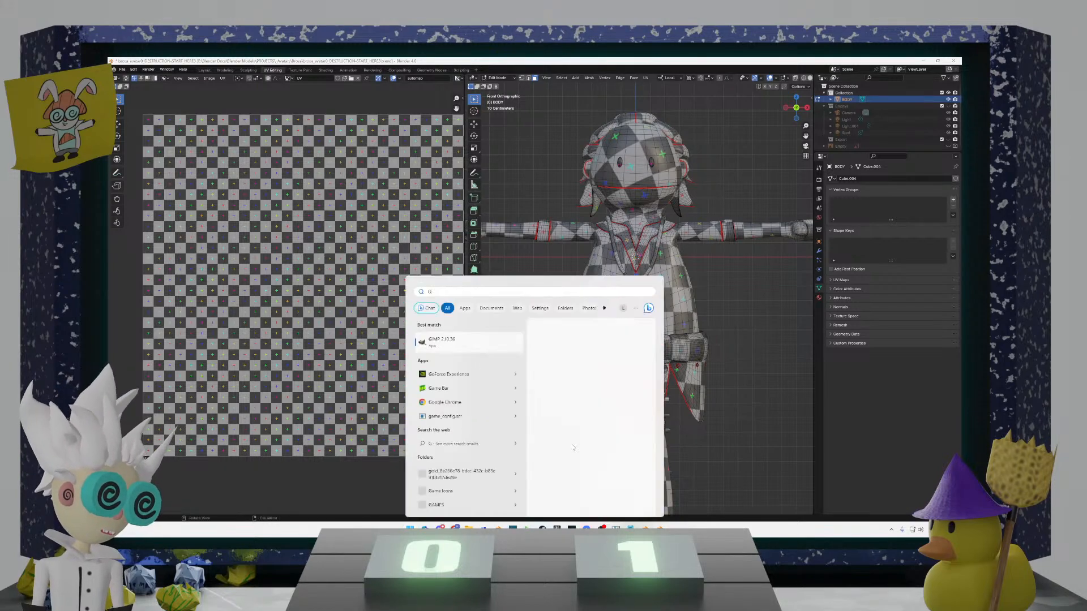
key("Return")
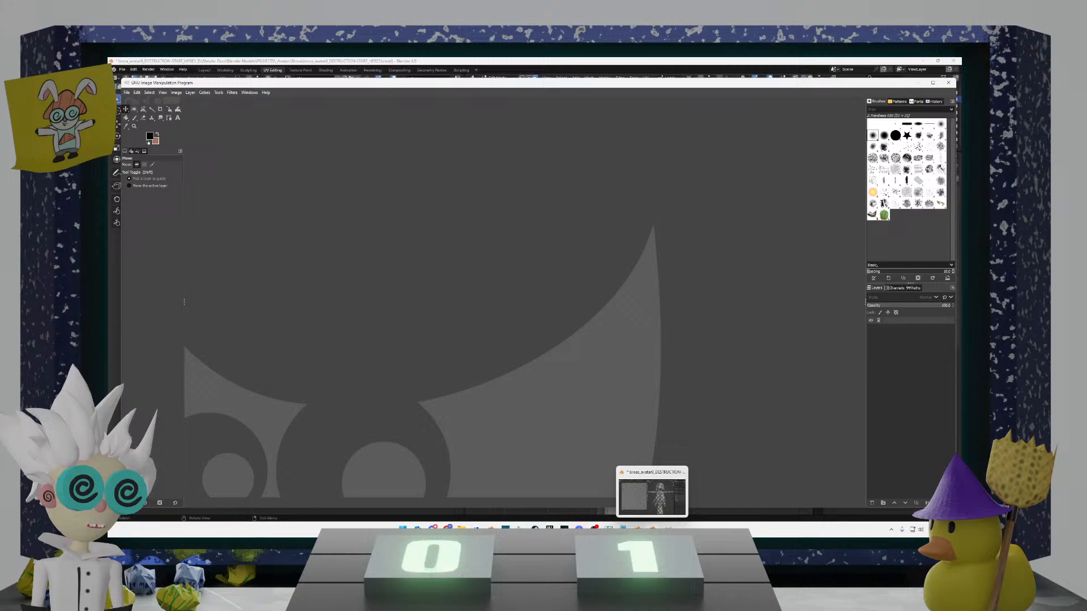
Step: Switch to the earlier character's Blender file and close it without saving the changes
left_click(651, 497)
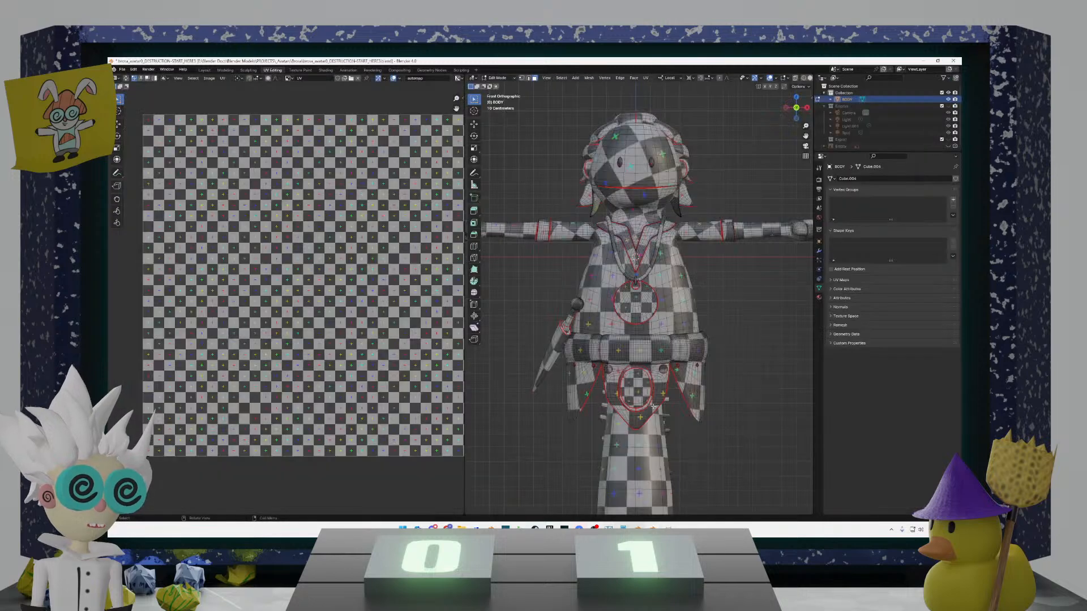
left_click(954, 60)
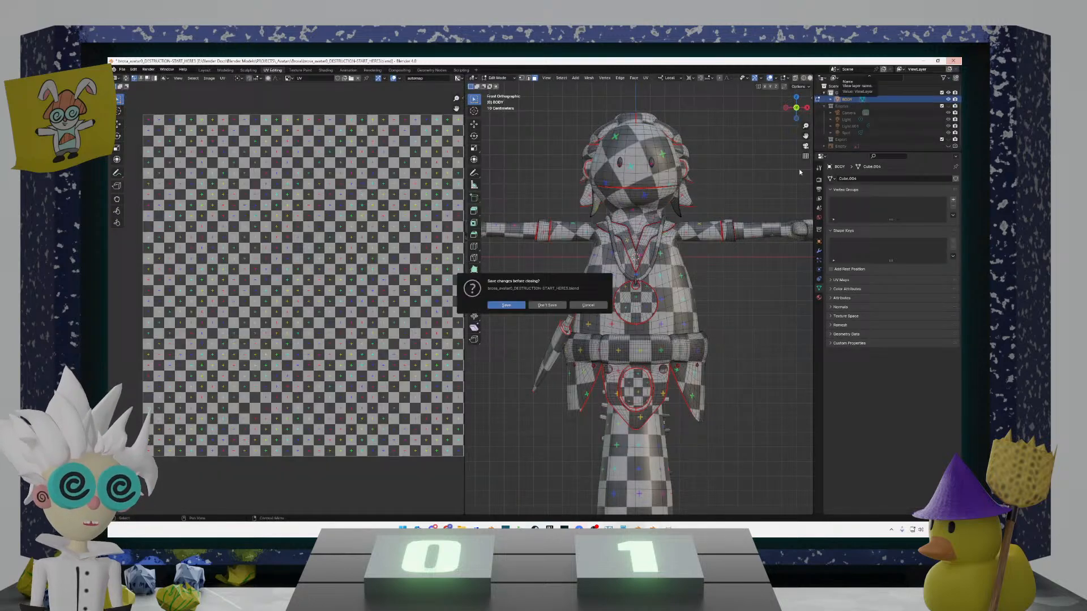
left_click(546, 306)
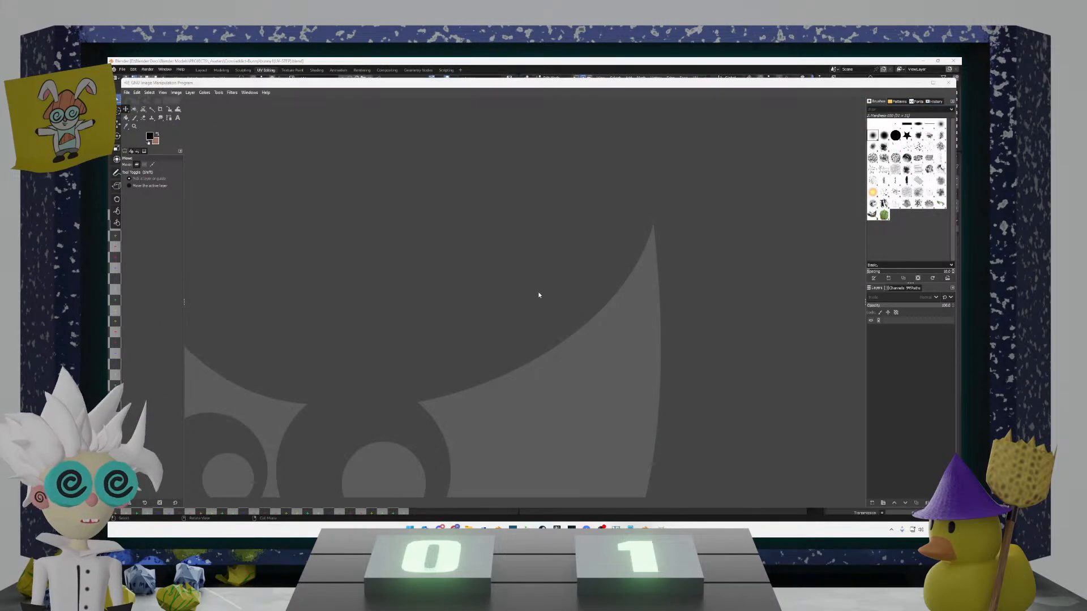
Step: Browse from the earlier character's TEXTURES folder up to the avatars folder and open the bunny's project folder
left_click(469, 530)
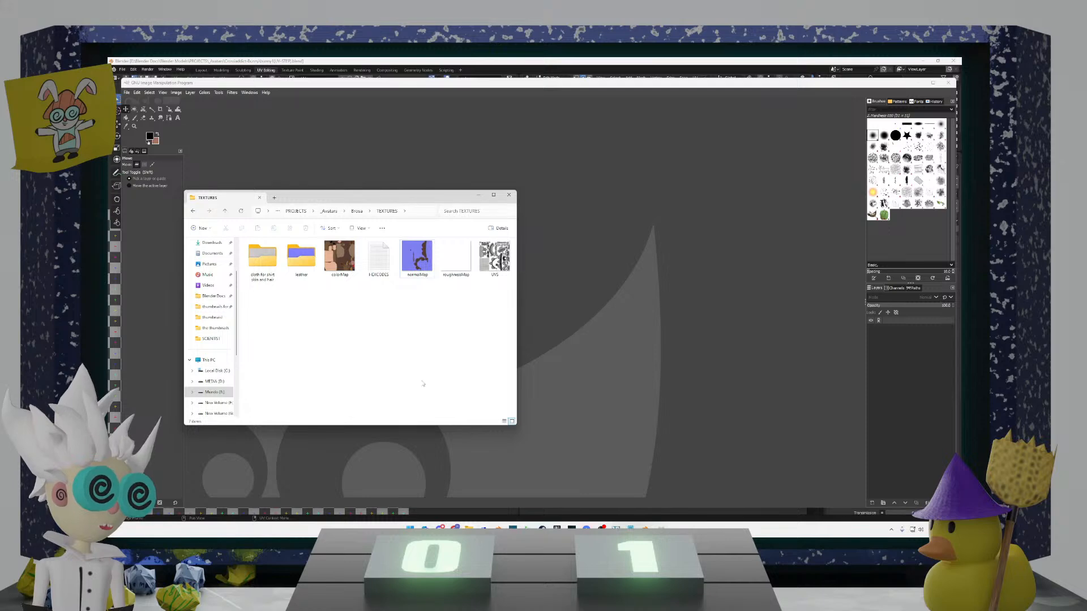
left_click(357, 211)
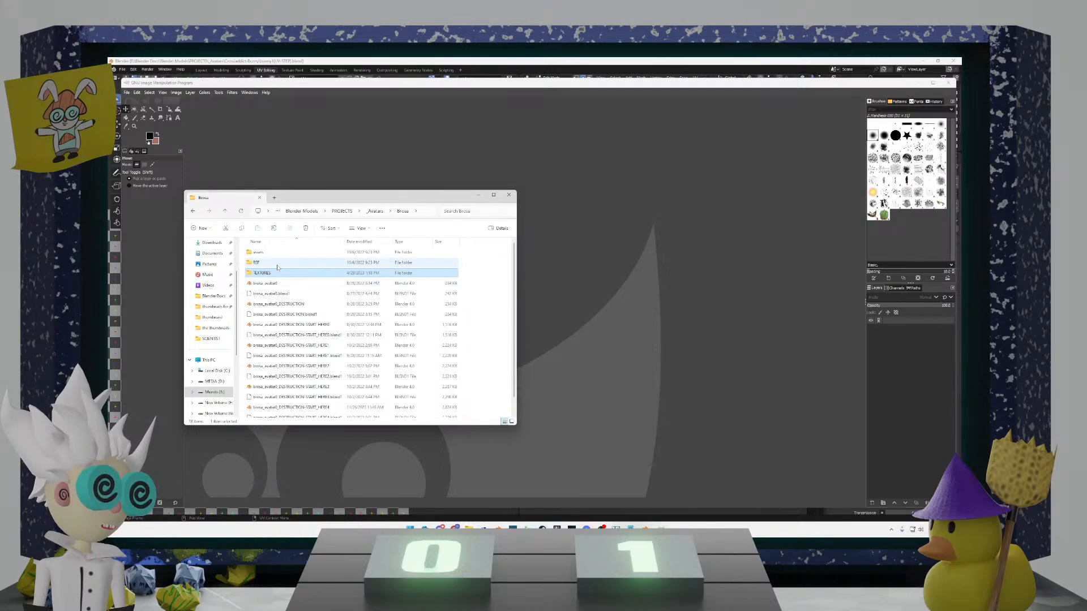
double_click(349, 274)
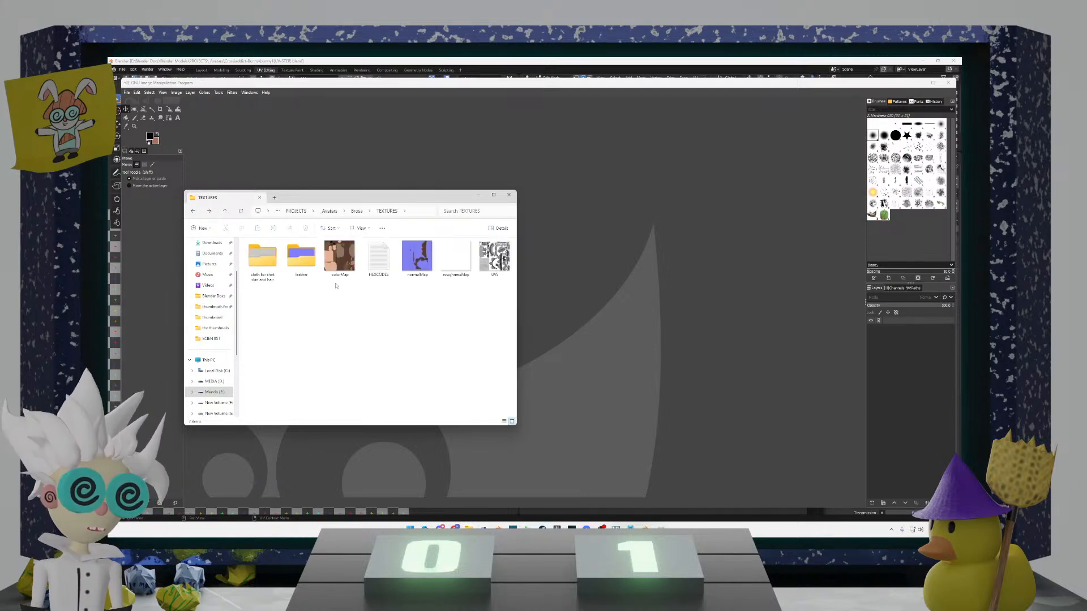
left_click(356, 211)
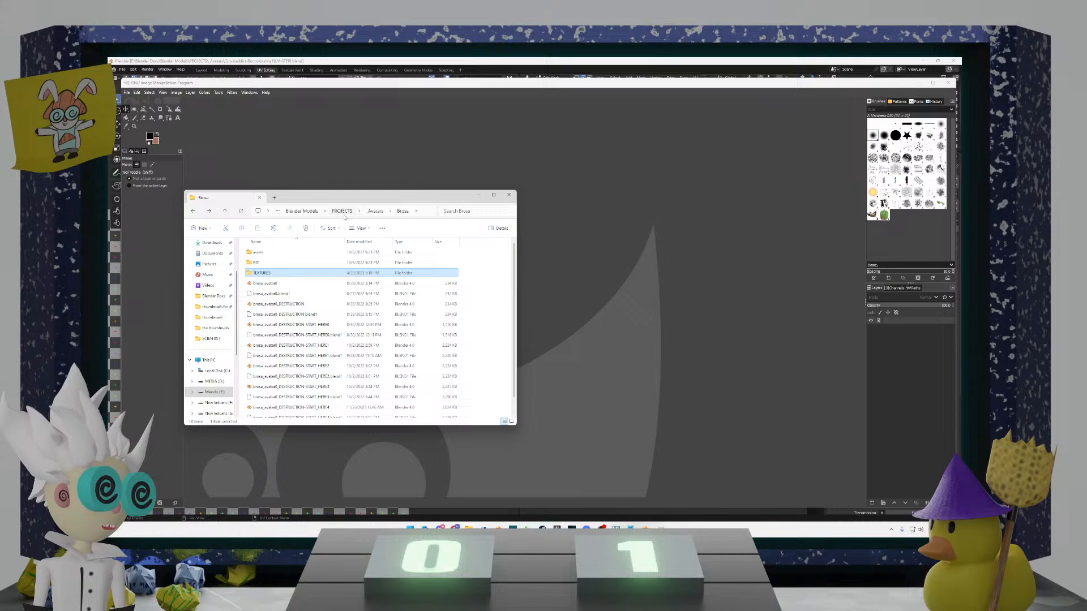
left_click(377, 211)
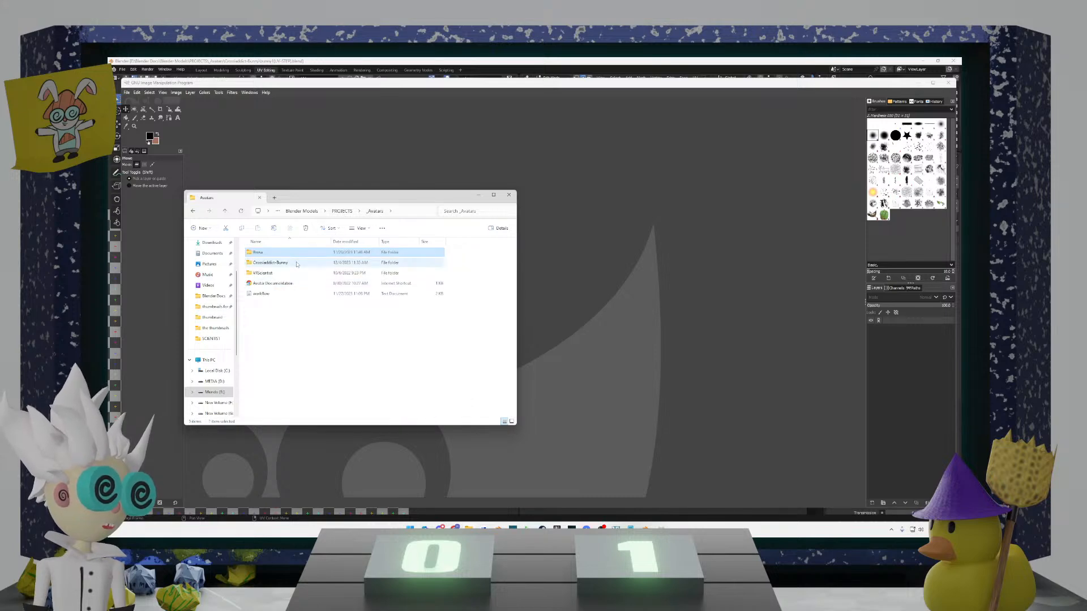
double_click(266, 263)
Step: Inspect the exported UV_rabbit layout image at full size and close it together with GIMP
double_click(263, 301)
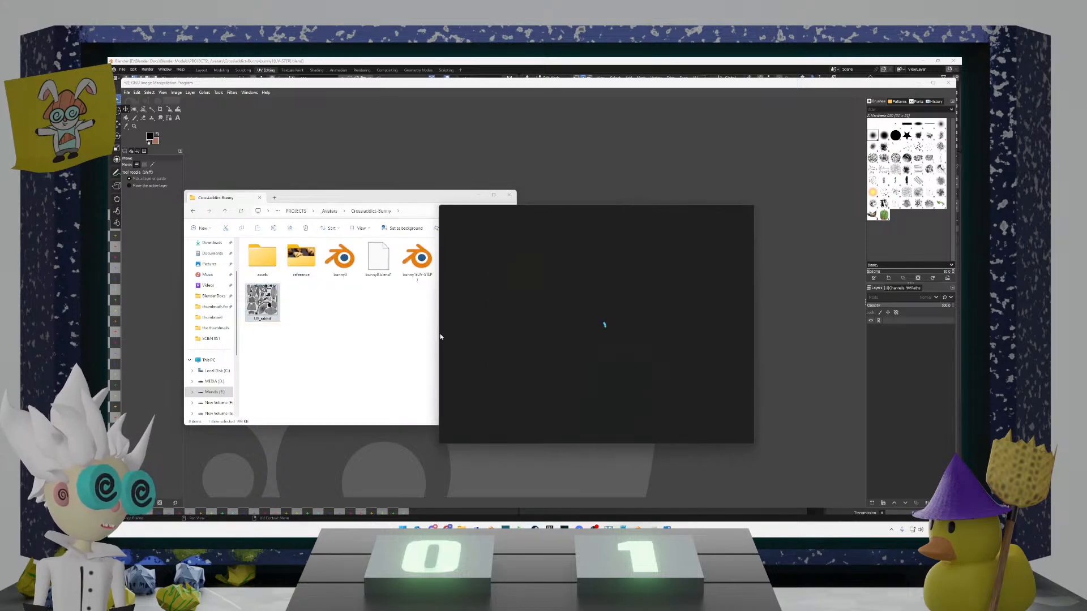
left_click(733, 210)
left_click(946, 62)
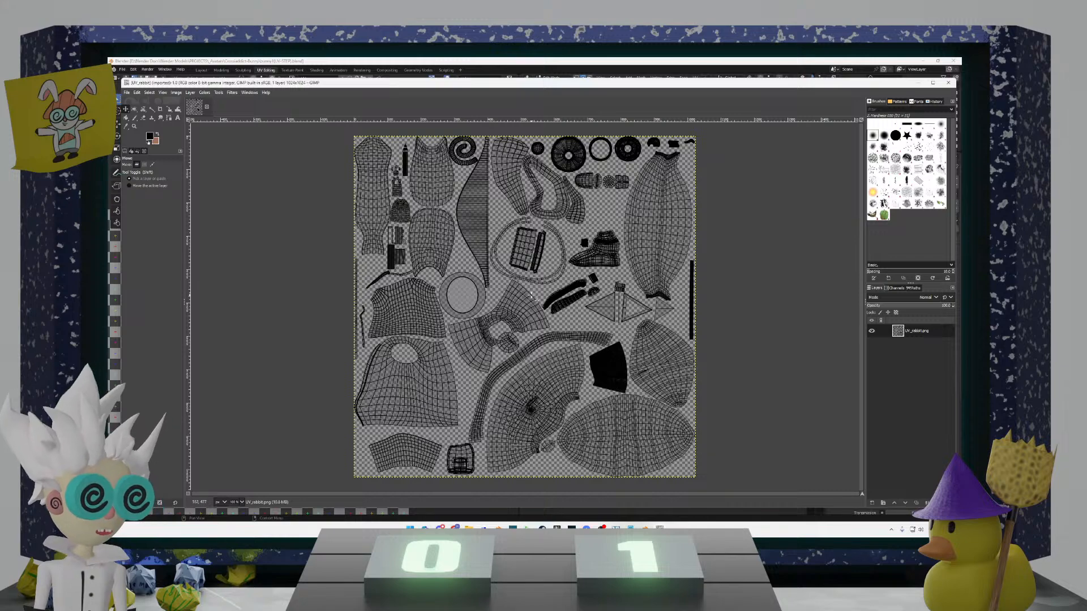
left_click(949, 84)
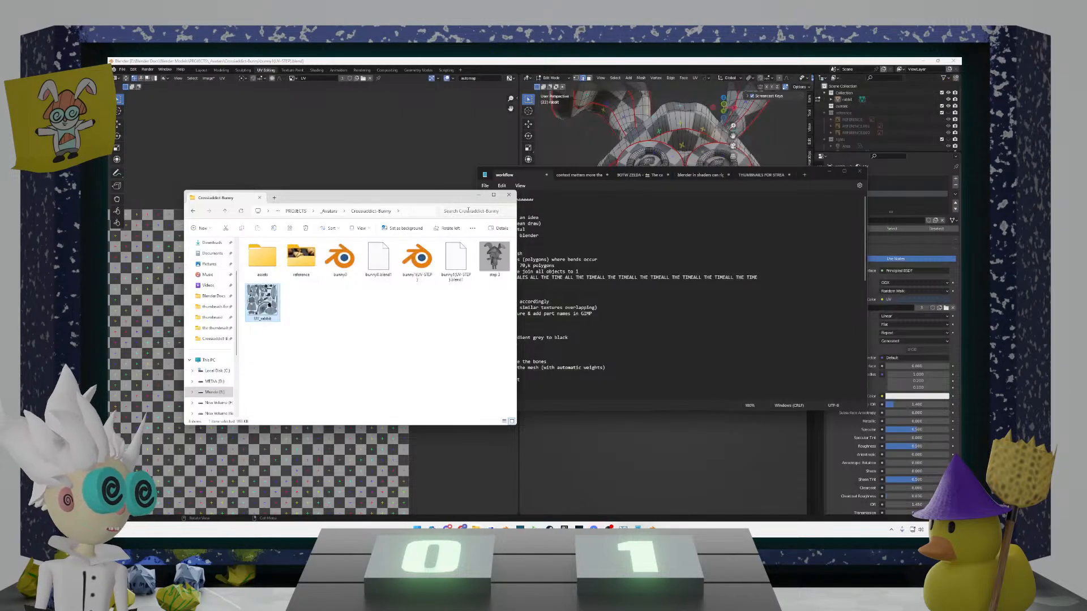
Step: Return to the rabbit's Blender file and select its whole mesh to display the UV islands over the checker grid
left_click(438, 178)
scroll(633, 243, "down", 3)
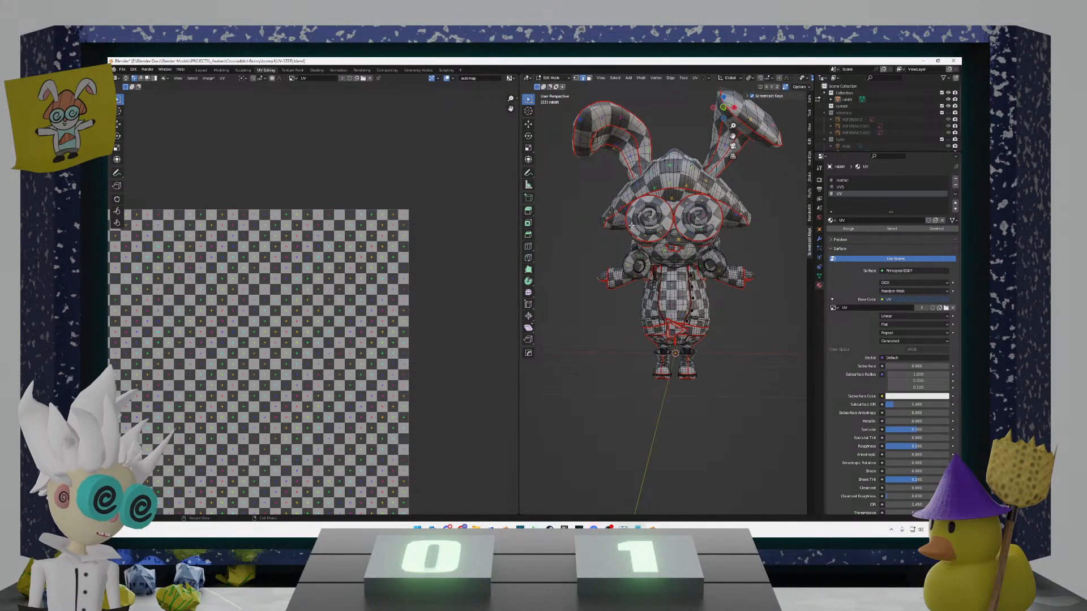
middle_click_drag(642, 231, 634, 261, "shift")
scroll(356, 313, "down", 4)
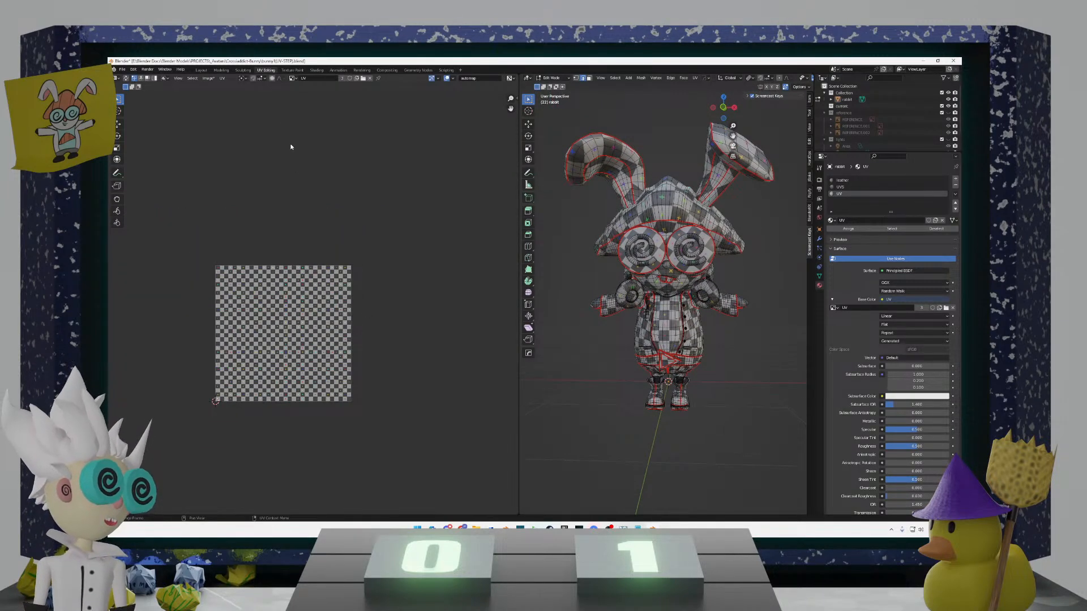
key("a")
key("alt+a")
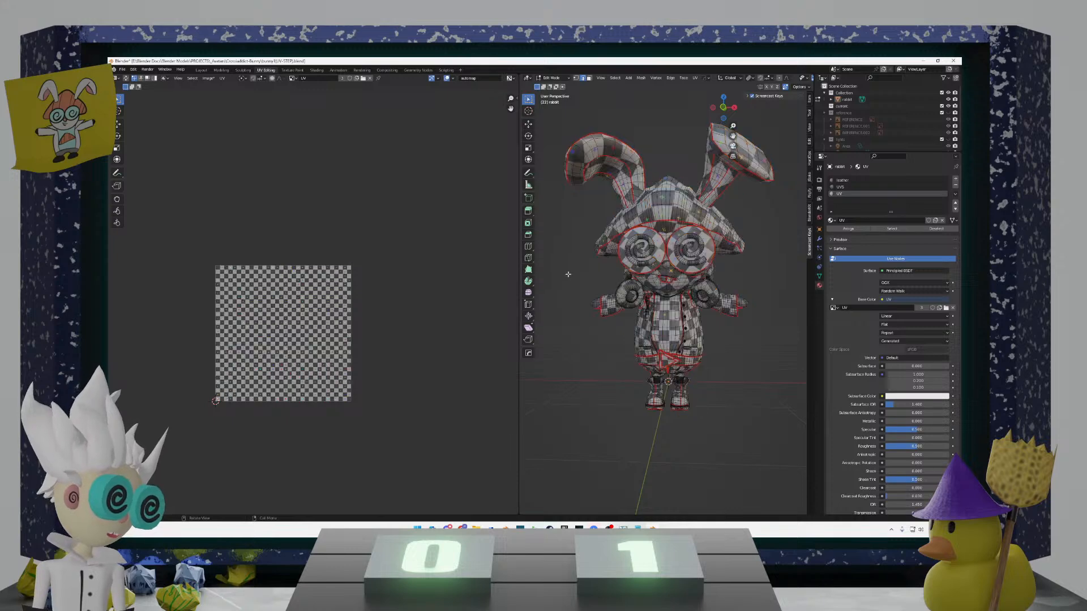
key("a")
scroll(391, 327, "up", 3)
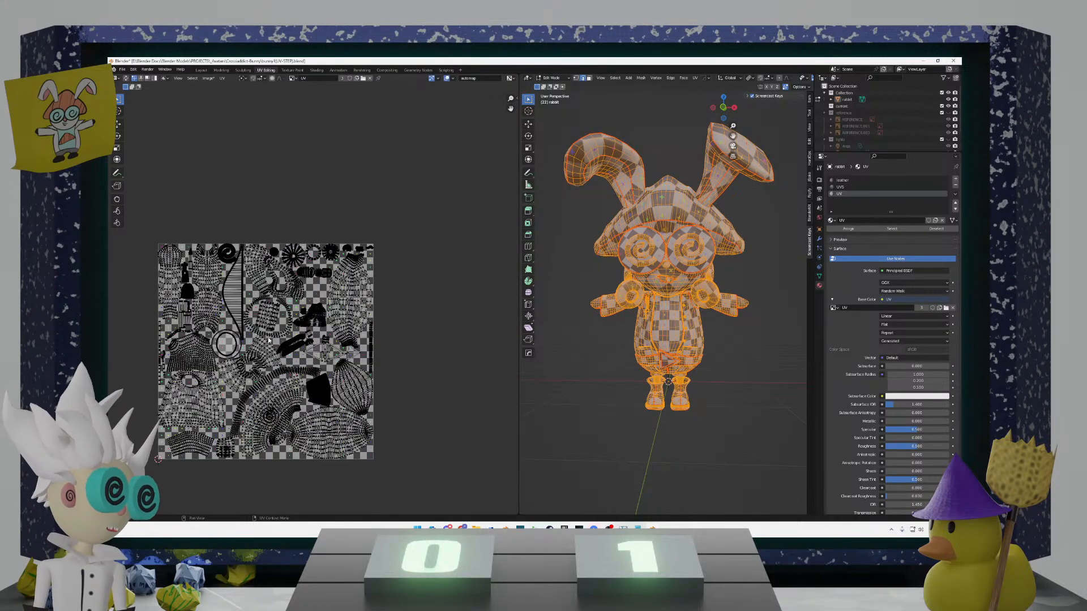
Step: Select all of the rabbit's UV islands and save the Blender file
scroll(391, 326, "down", 4)
key("a")
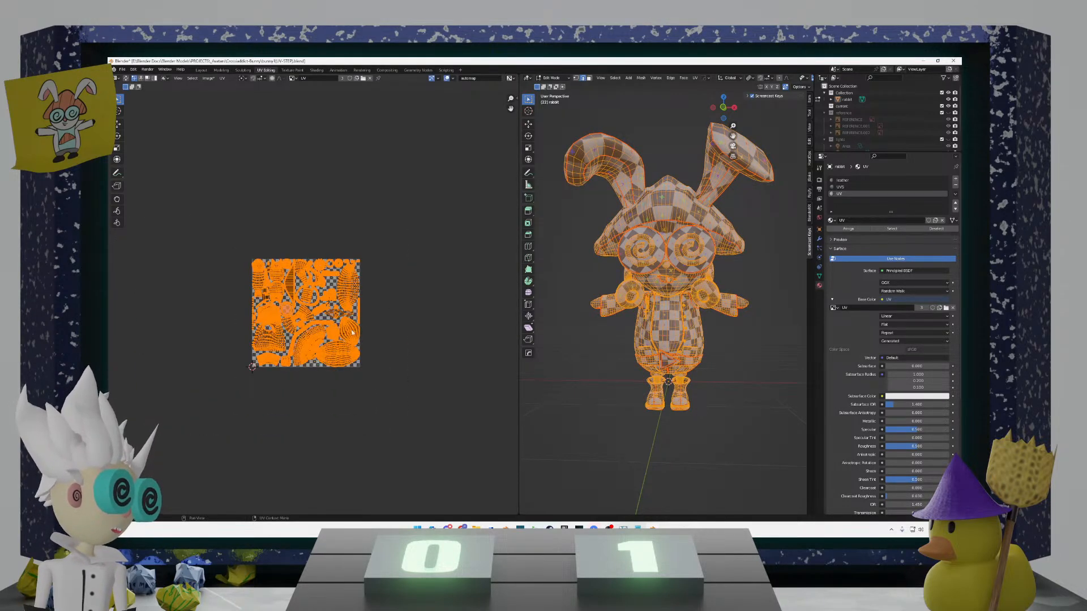
key("ctrl+s")
Step: Clear the selection of the rabbit's UV islands and mesh
key("alt+a")
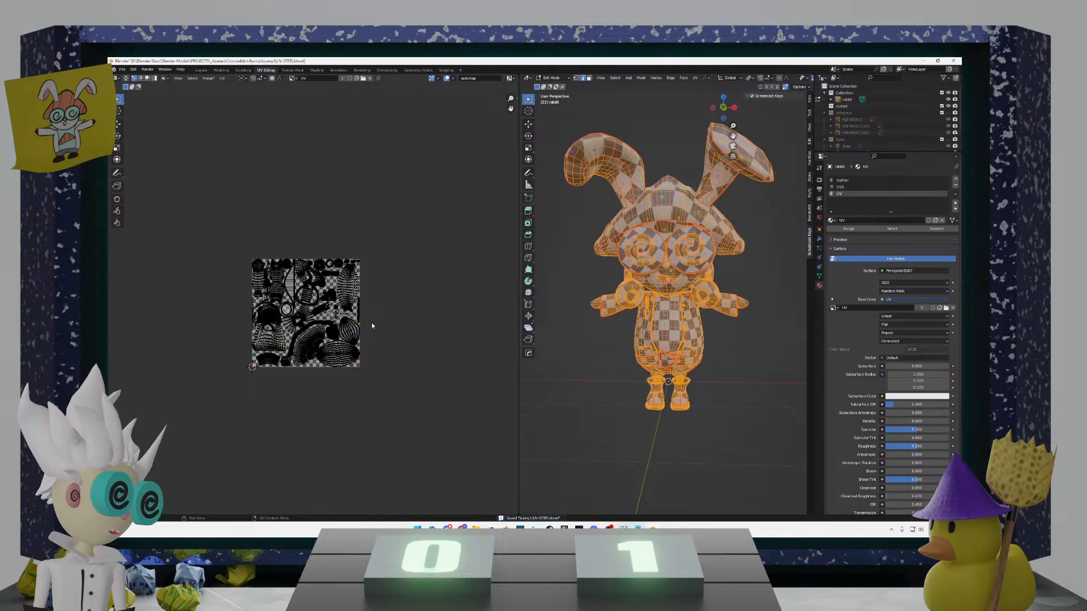
key("alt+a")
middle_click_drag(378, 337, 409, 330)
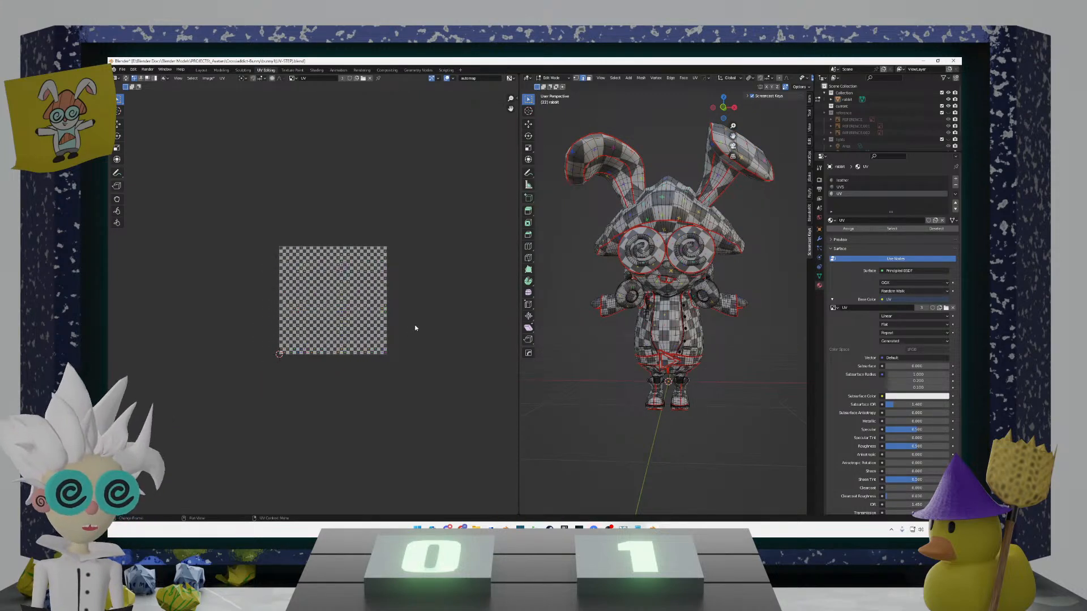
middle_click_drag(584, 346, 576, 346, "shift")
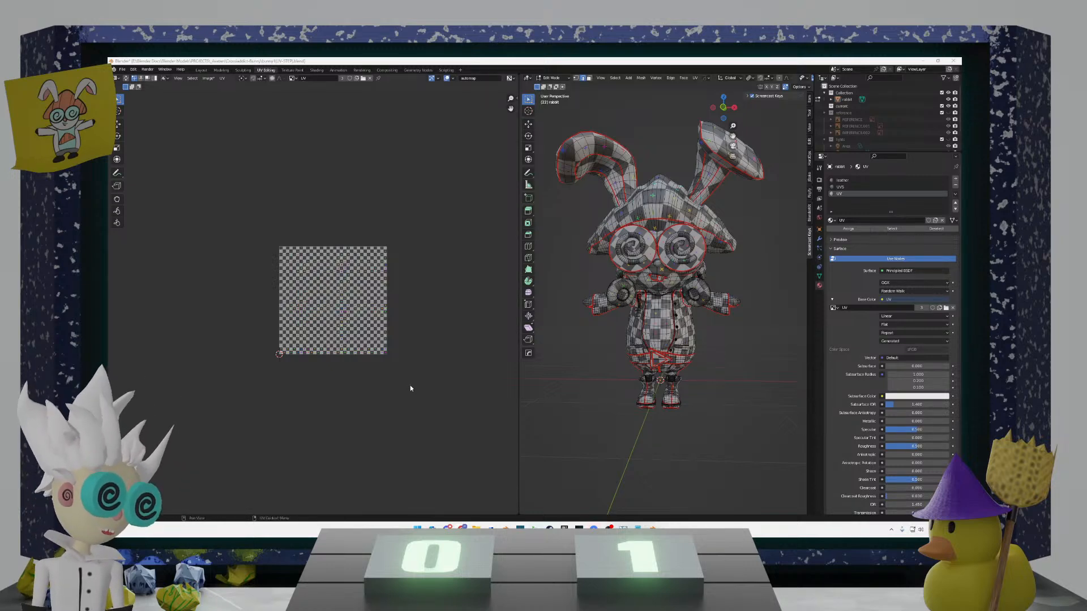
Step: Select the rabbit's whole mesh again and examine its UV layout at several magnifications
key("a")
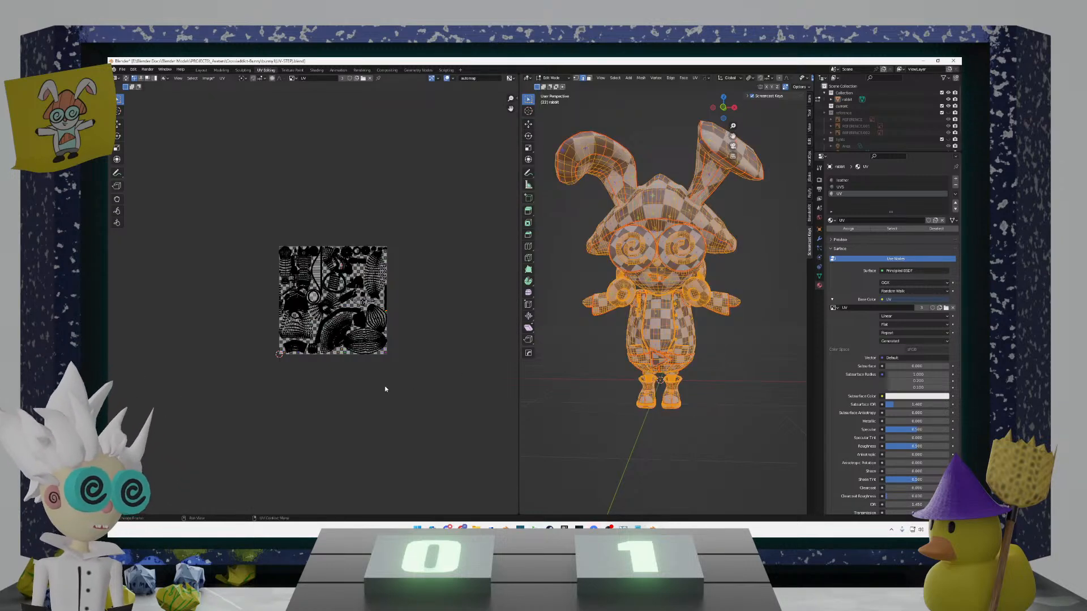
scroll(385, 389, "up", 4)
scroll(436, 314, "down", 4)
middle_click_drag(436, 314, 449, 344)
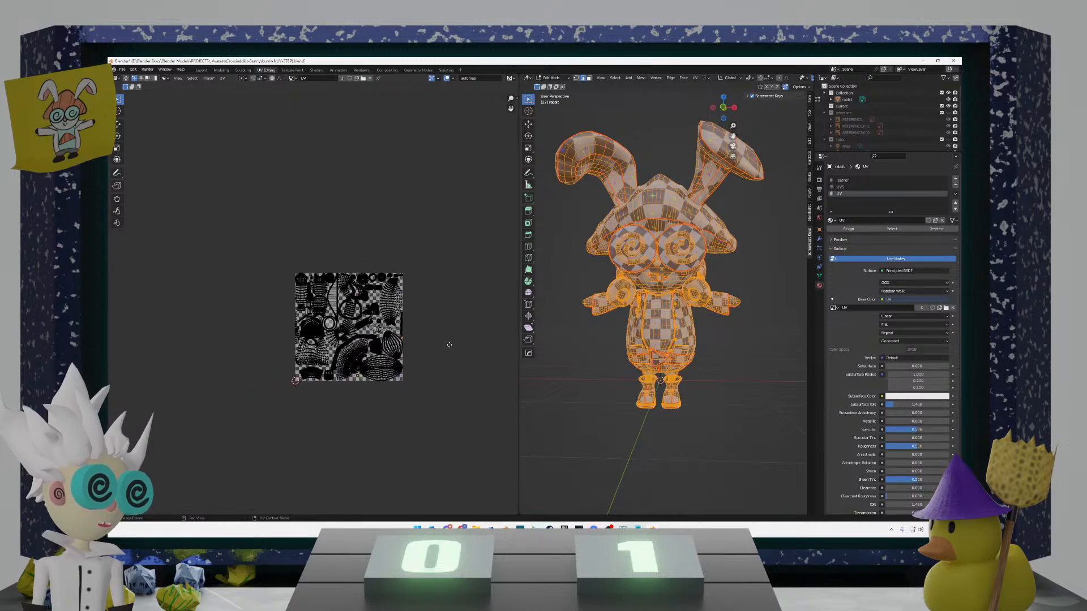
scroll(448, 345, "up", 2)
scroll(442, 371, "down", 6)
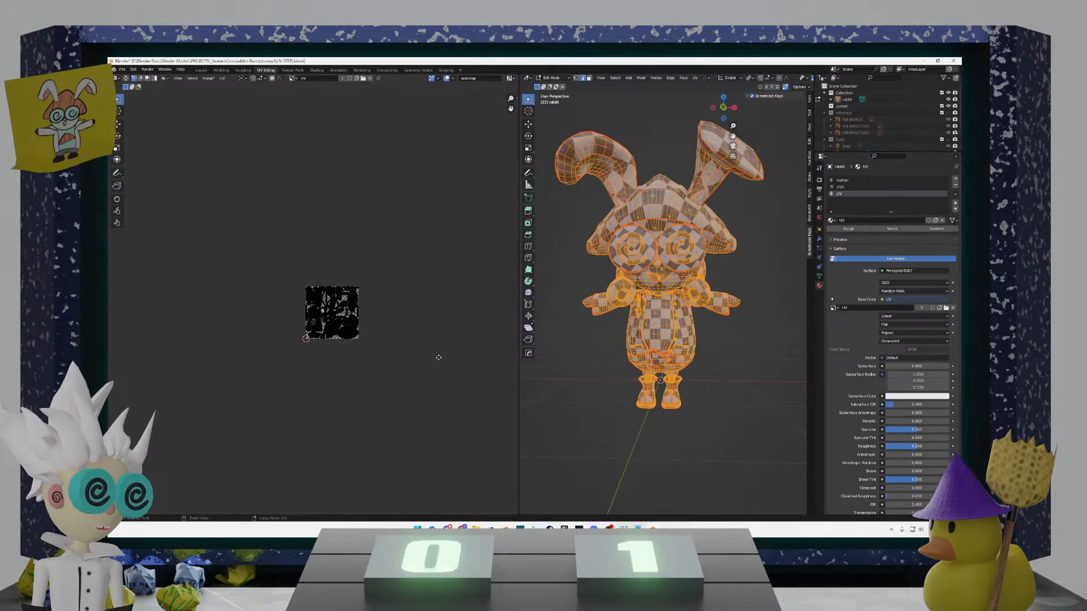
middle_click_drag(406, 337, 417, 366)
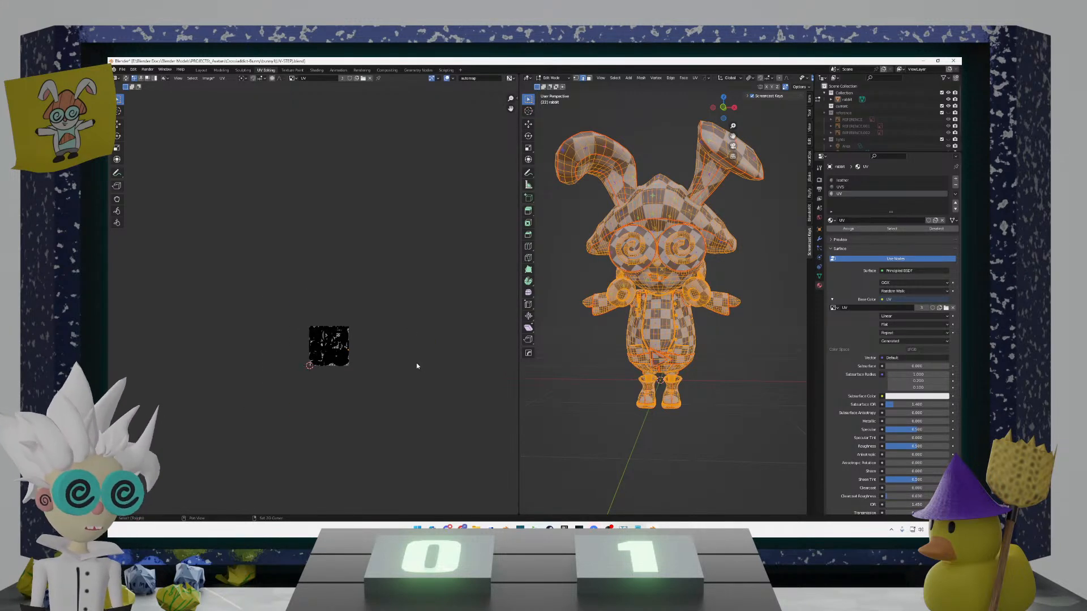
scroll(389, 367, "up", 4)
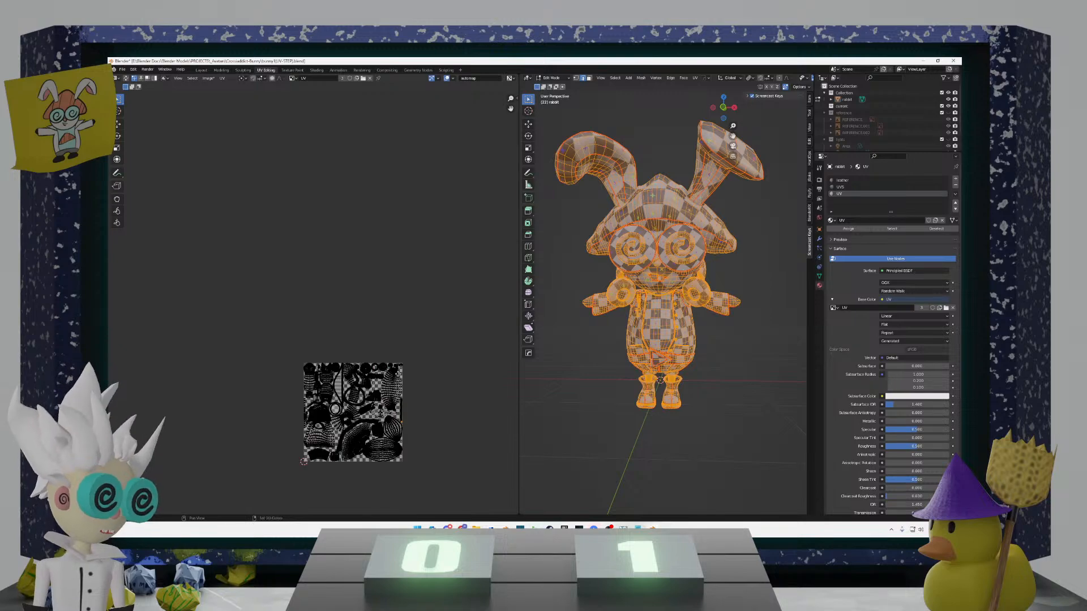
scroll(388, 367, "up", 4)
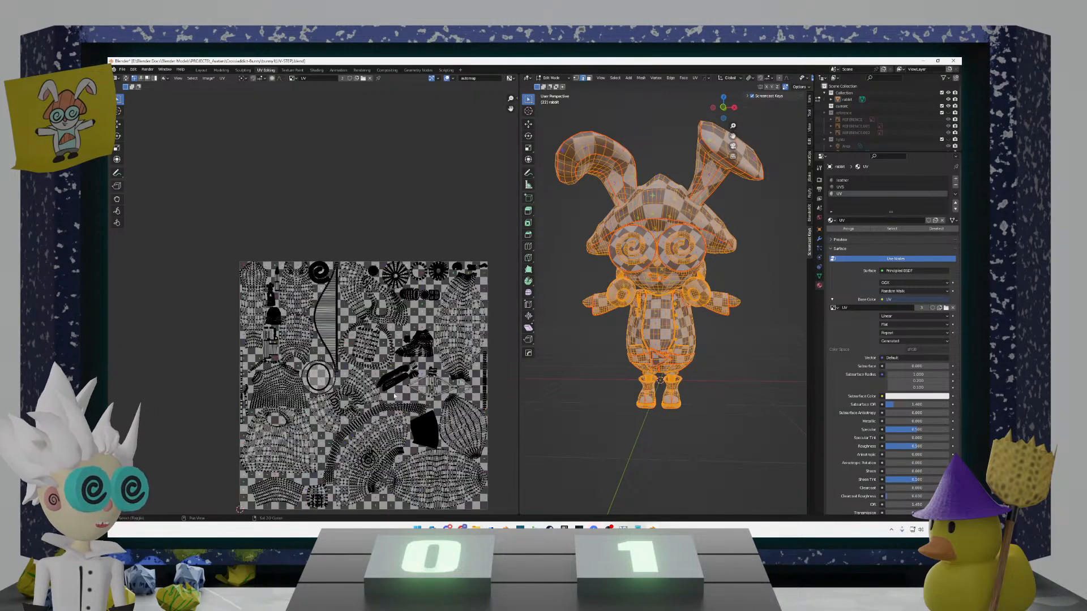
scroll(355, 374, "up", 2)
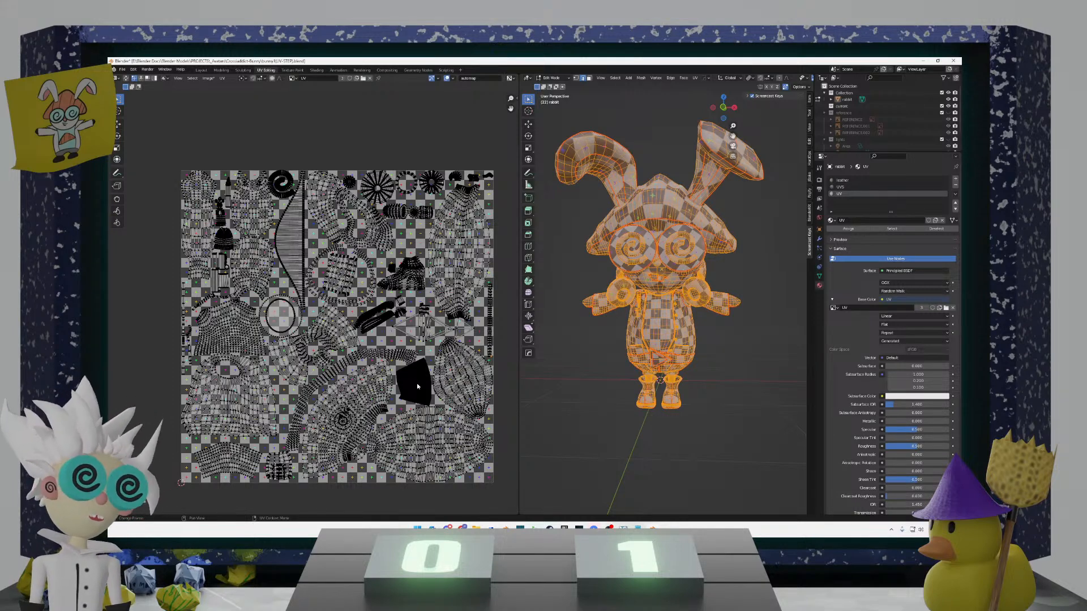
Step: Switch to the workflow notes and undo the accidental edit that replaced the textures section
key("alt+Tab")
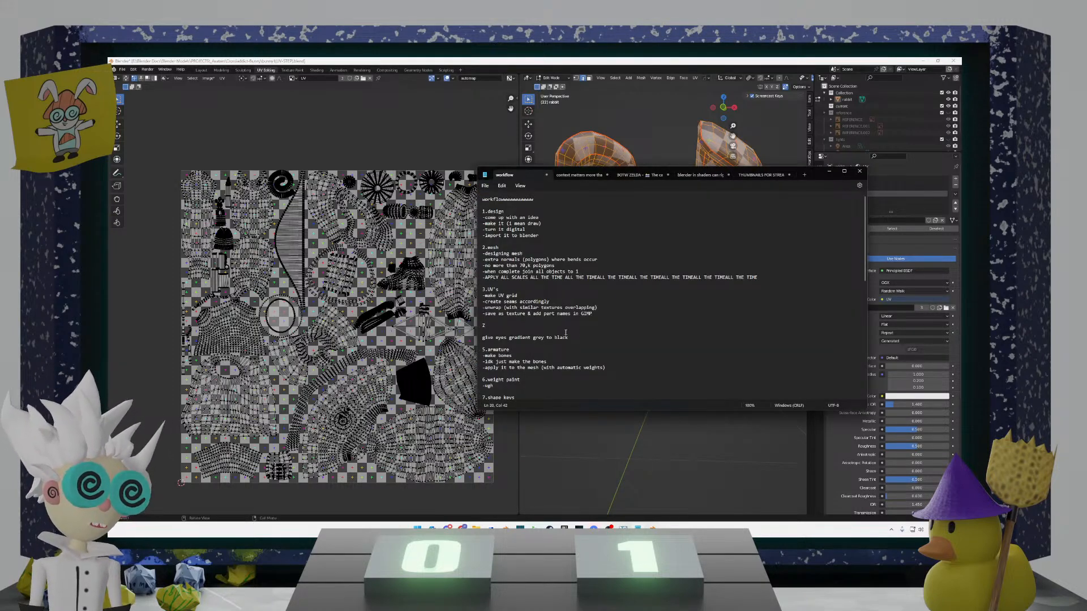
double_click(508, 327)
key("ctrl+z")
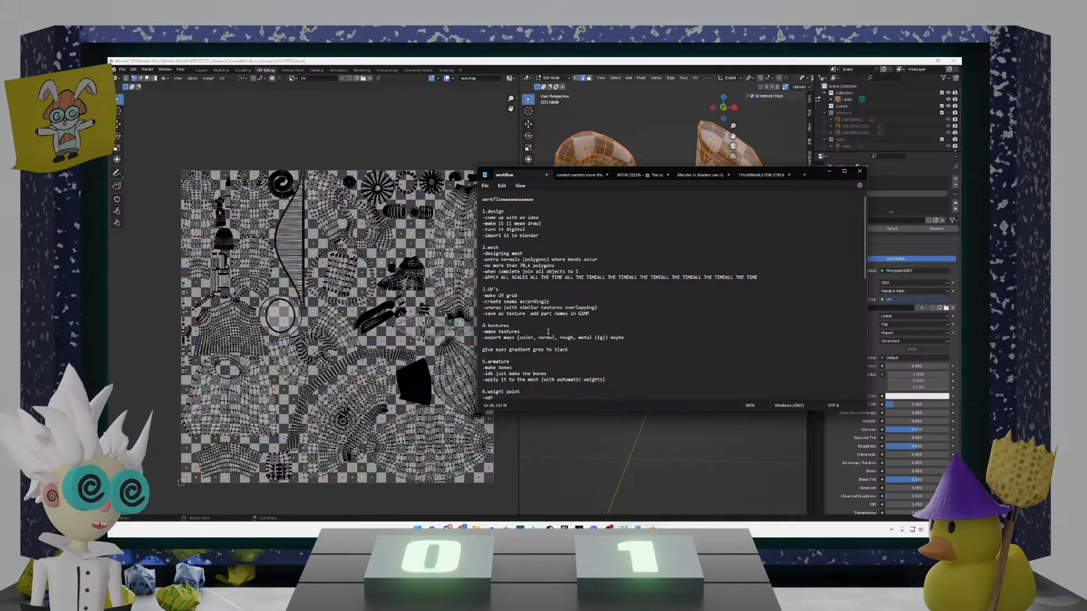
Step: Review the textures, eye gradient, armature and UV entries in the workflow notes
left_click_drag(637, 339, 488, 327)
left_click(483, 331)
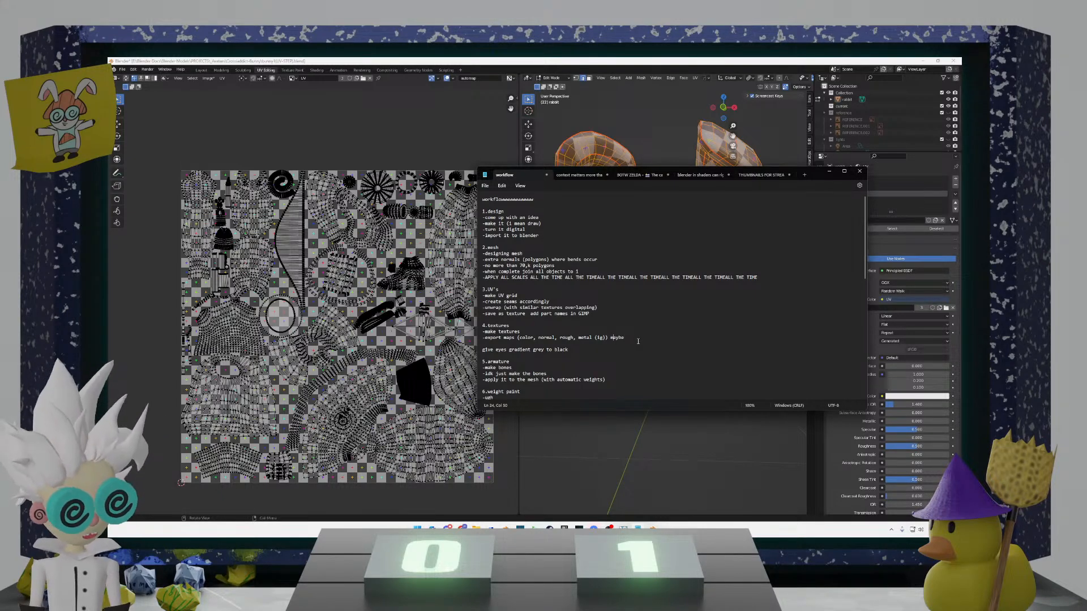
double_click(528, 332)
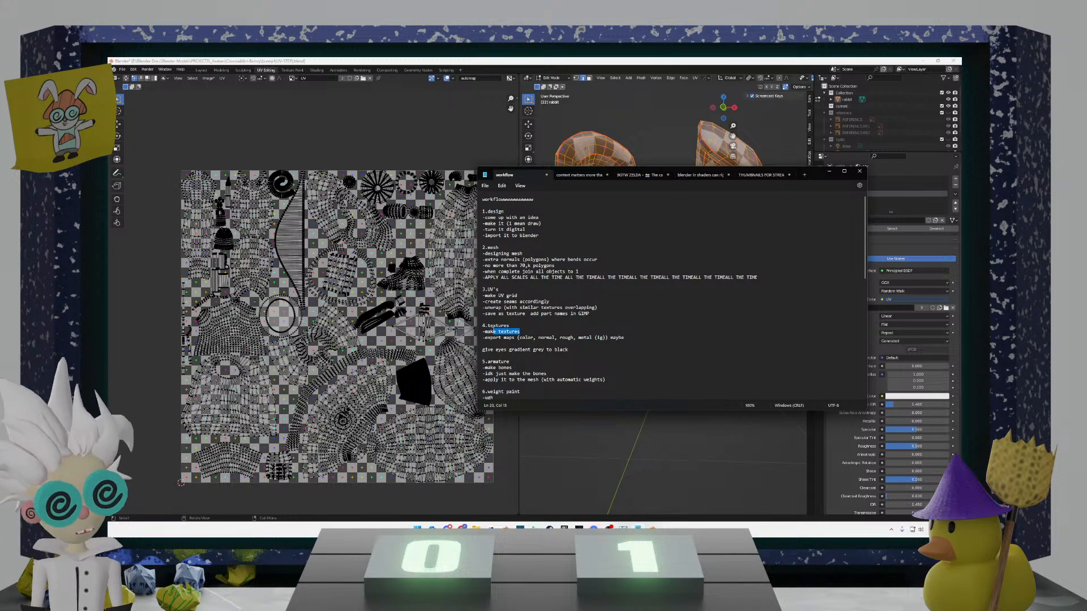
left_click_drag(482, 332, 513, 337)
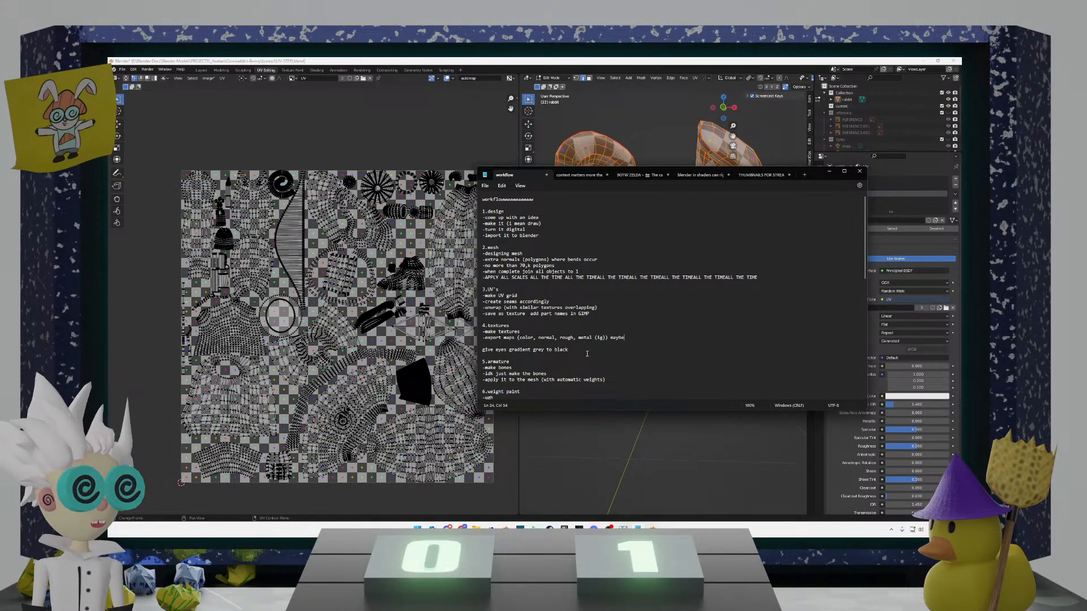
left_click_drag(582, 351, 481, 348)
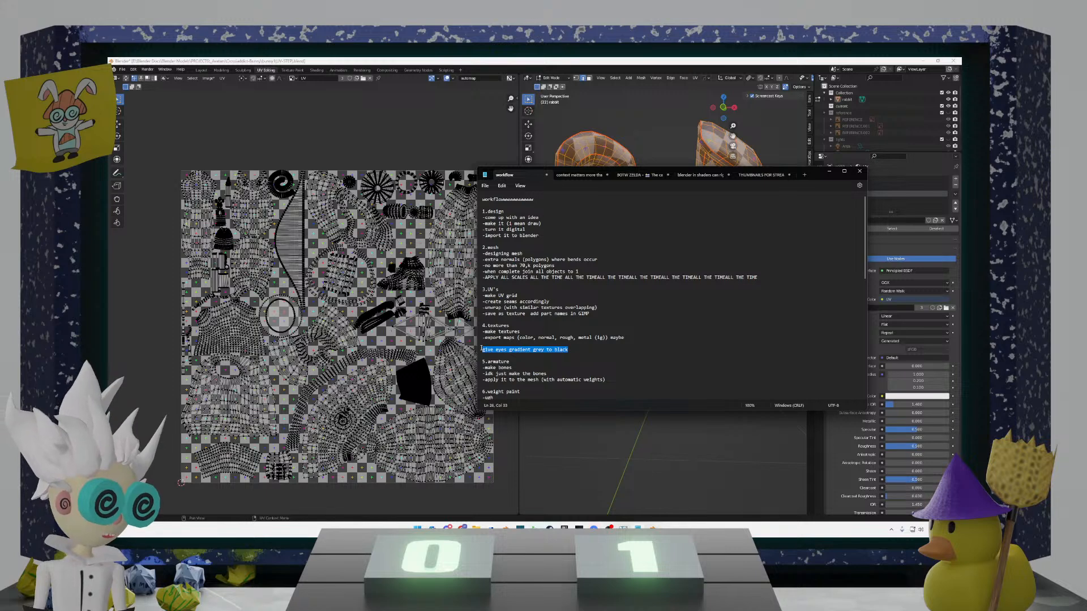
left_click(488, 342)
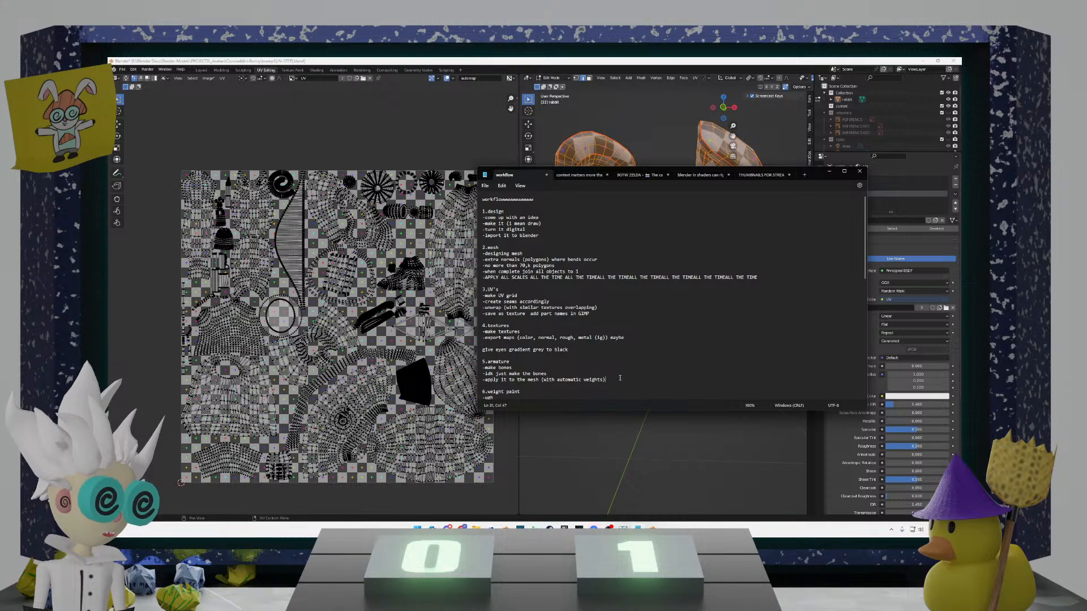
left_click(644, 338)
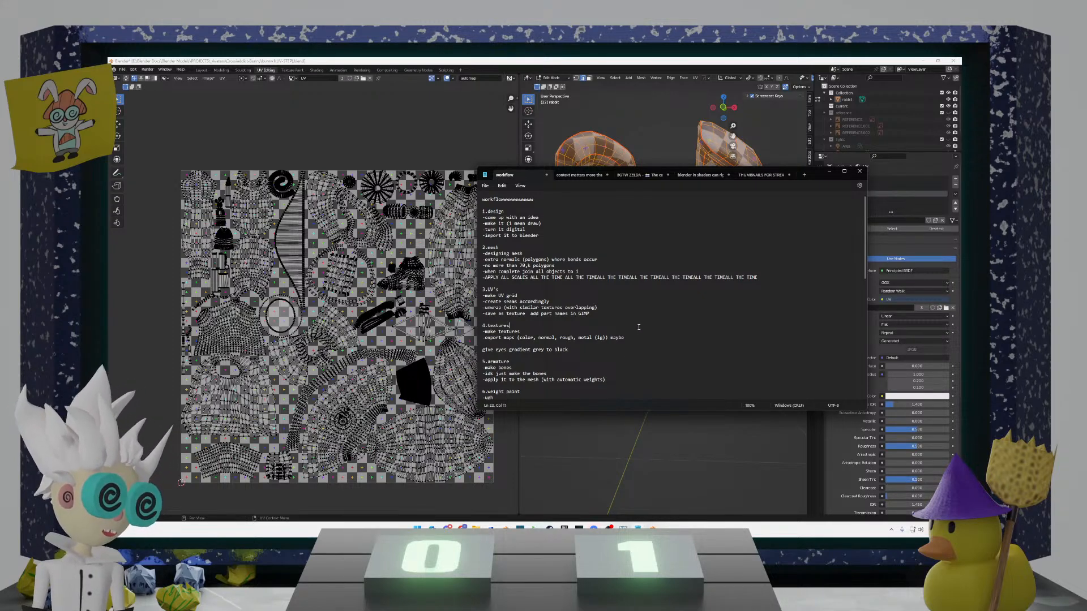
left_click(643, 308)
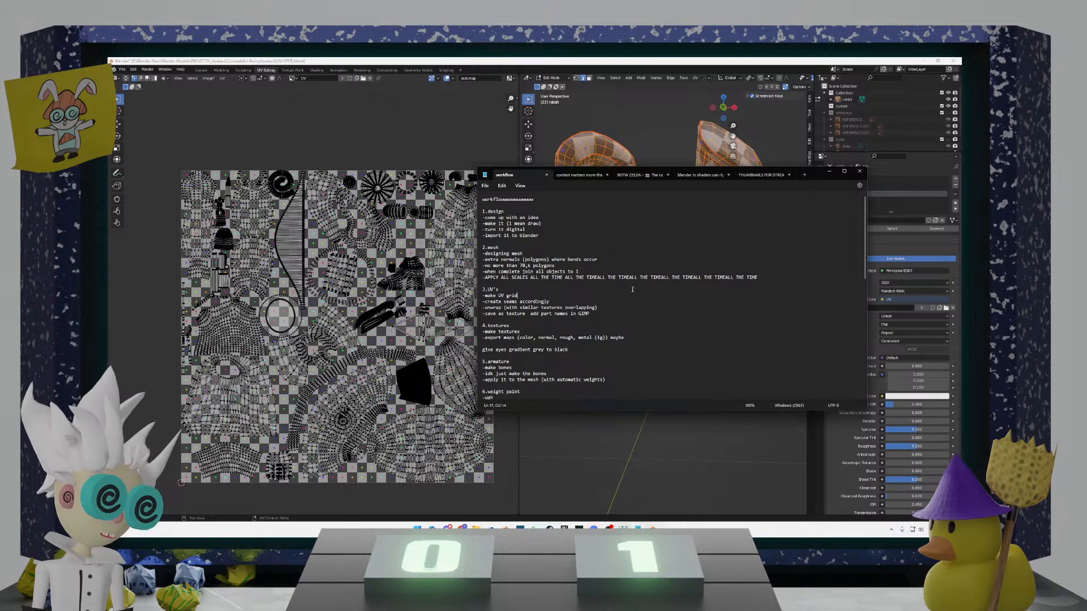
left_click(659, 321)
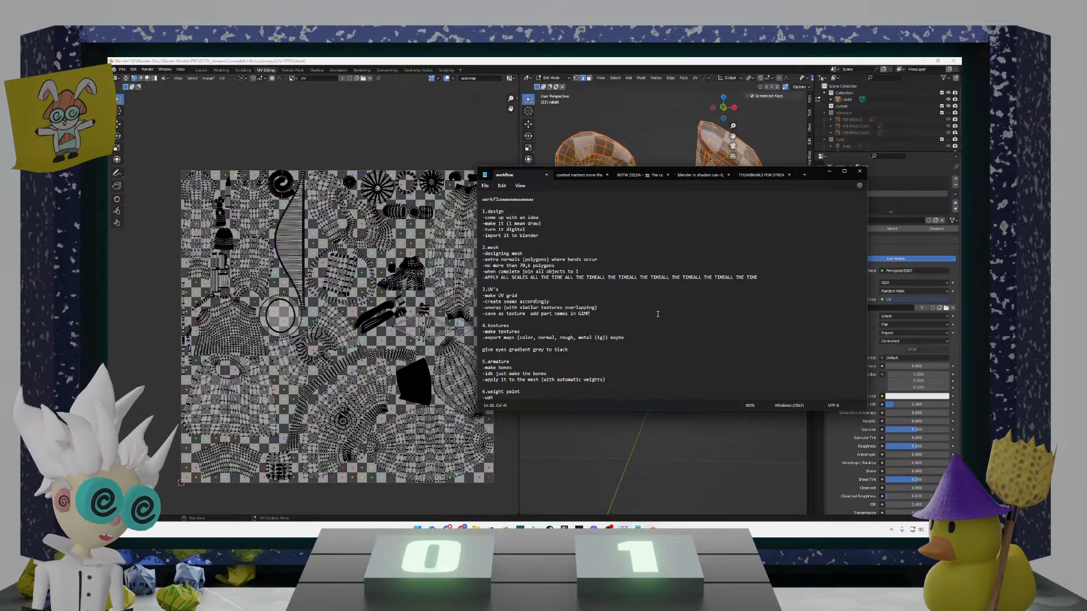
left_click(660, 309)
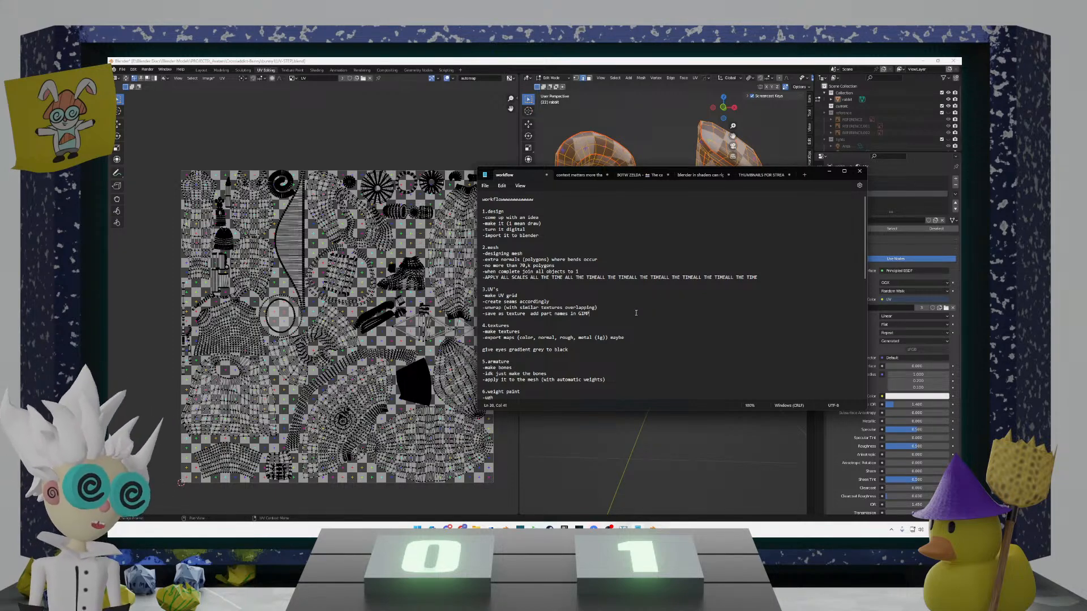
left_click(625, 295)
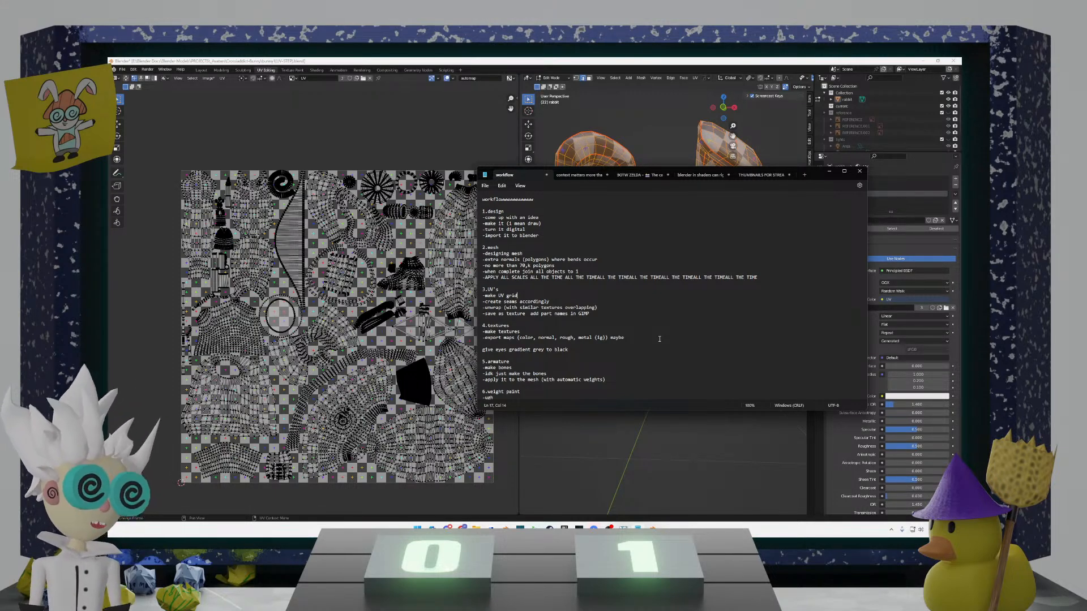
Step: Return to Blender, assign the leather material to the rabbit's whole mesh and reselect all of it
left_click_drag(819, 182, 532, 237)
left_click(844, 180)
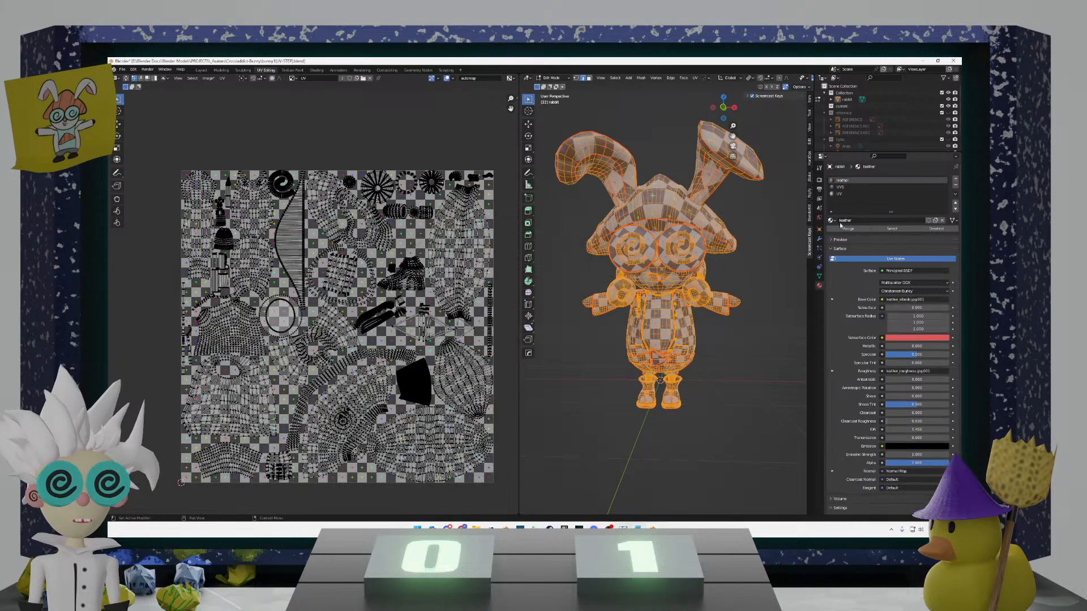
left_click(848, 229)
left_click(778, 267)
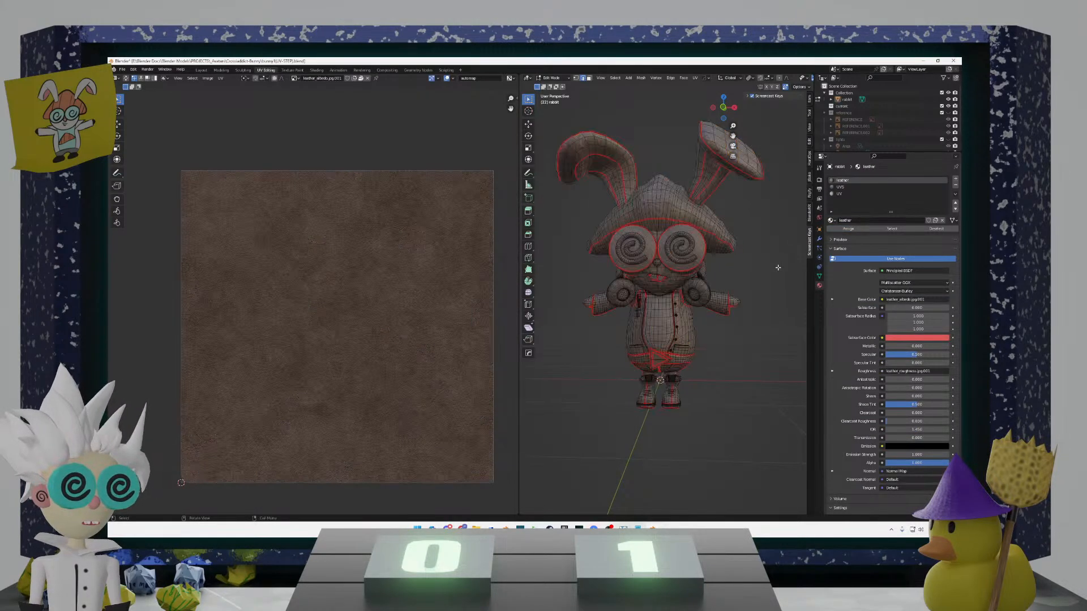
key("a")
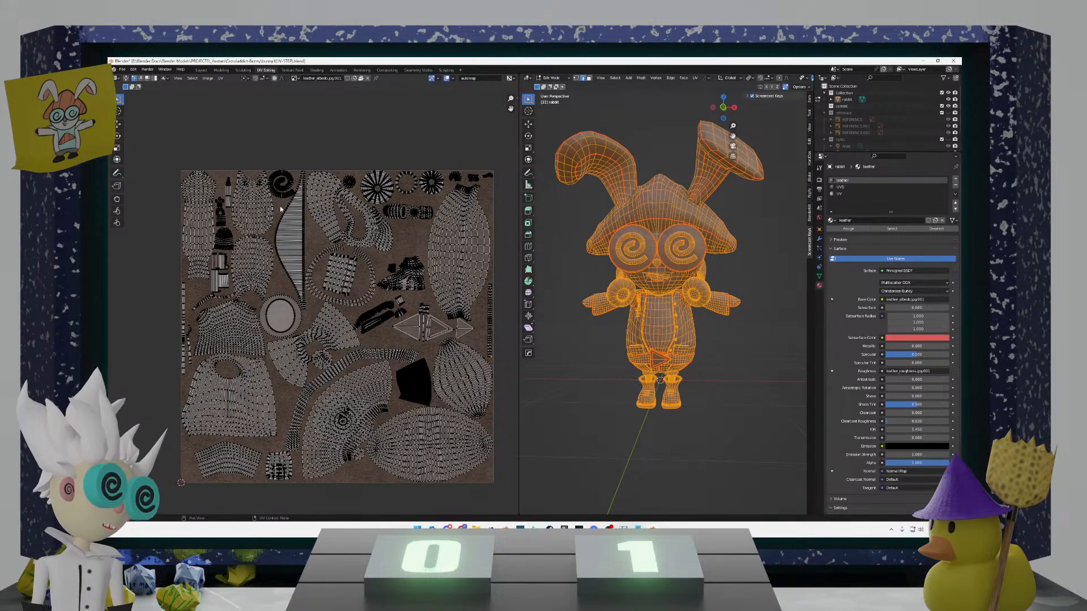
Step: Select the linked spiral UV island near the layout's upper edge and nudge it slightly away from the striped island
scroll(280, 209, "up", 5)
middle_click_drag(280, 209, 325, 396)
scroll(310, 378, "up", 5)
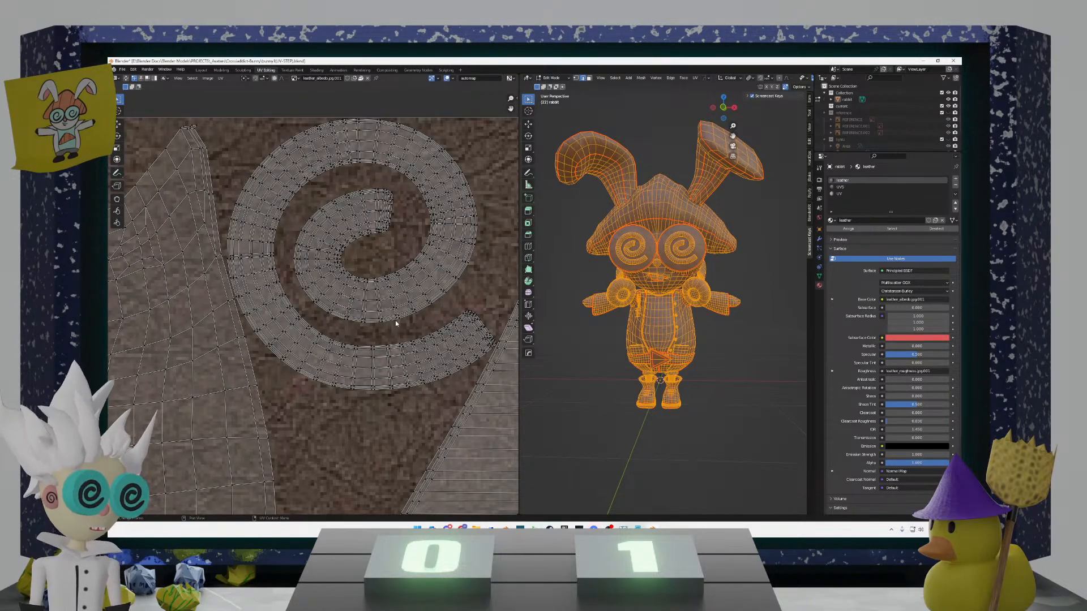
key("l")
key("g")
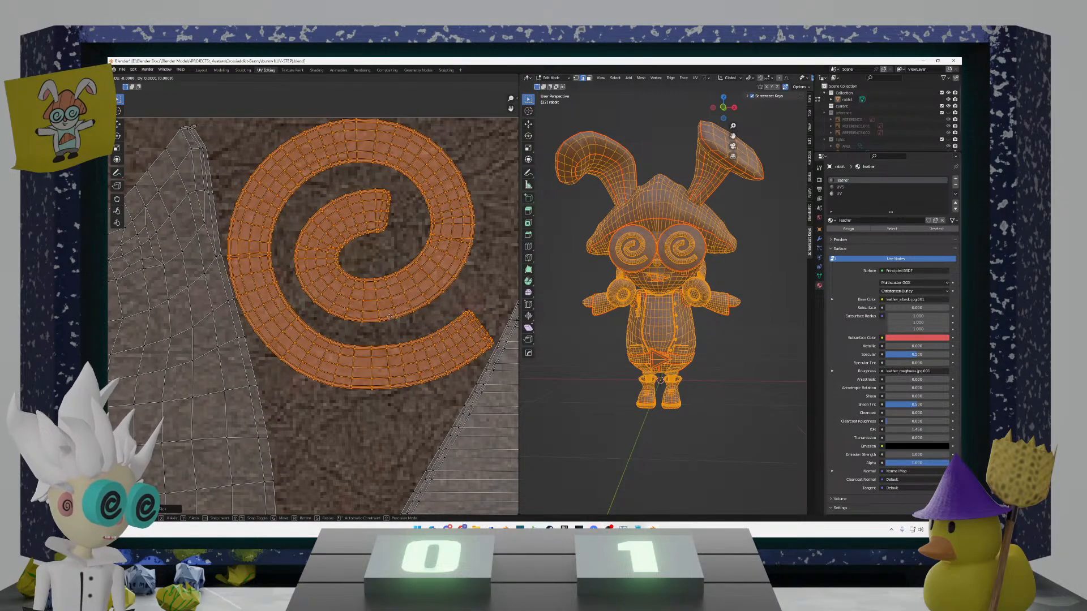
left_click(395, 321)
Step: Fine-tune the spiral island's position at pixel level around its outer end and clear its selection
scroll(485, 339, "up", 10)
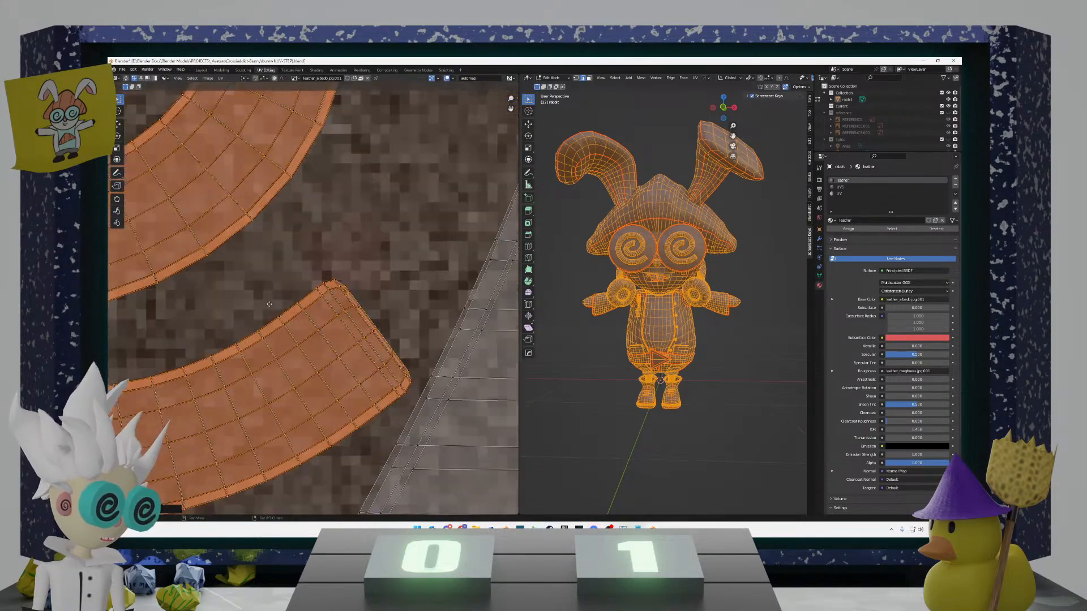
key("g")
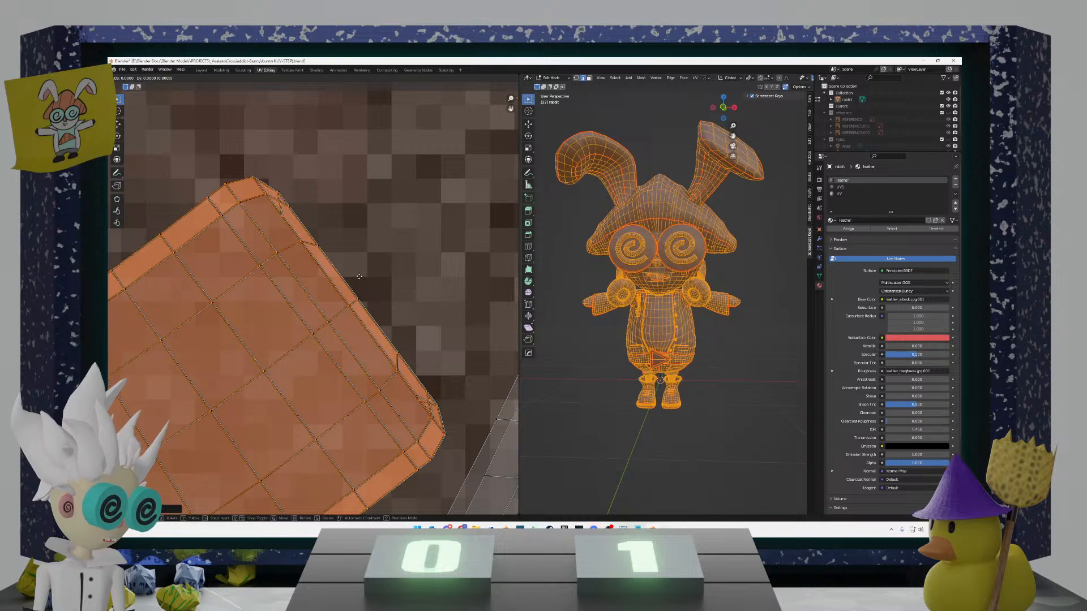
left_click(365, 276)
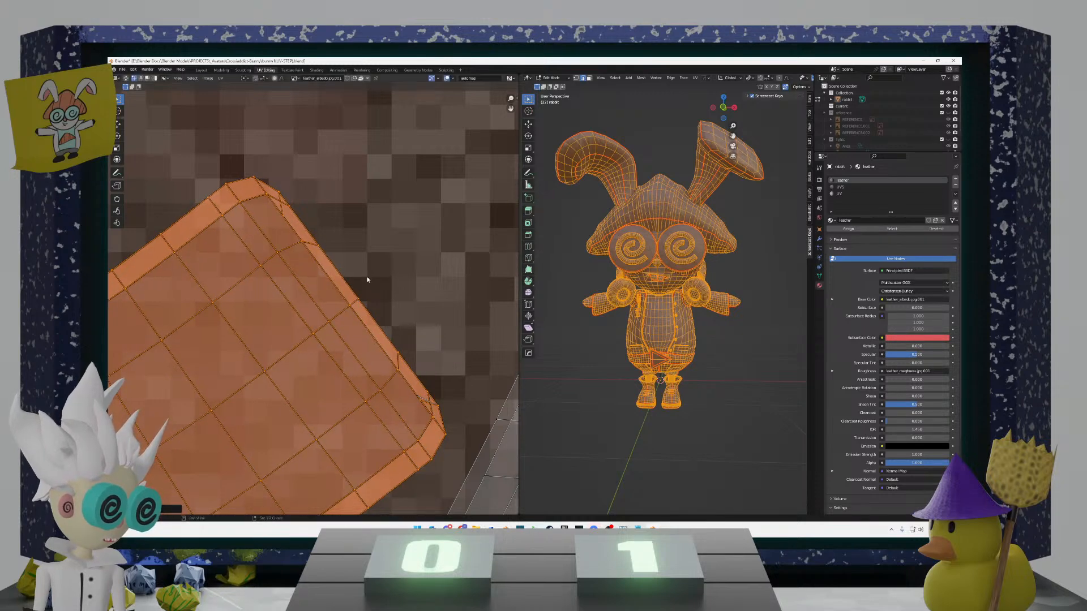
middle_click_drag(370, 286, 403, 306)
scroll(402, 306, "up", 8)
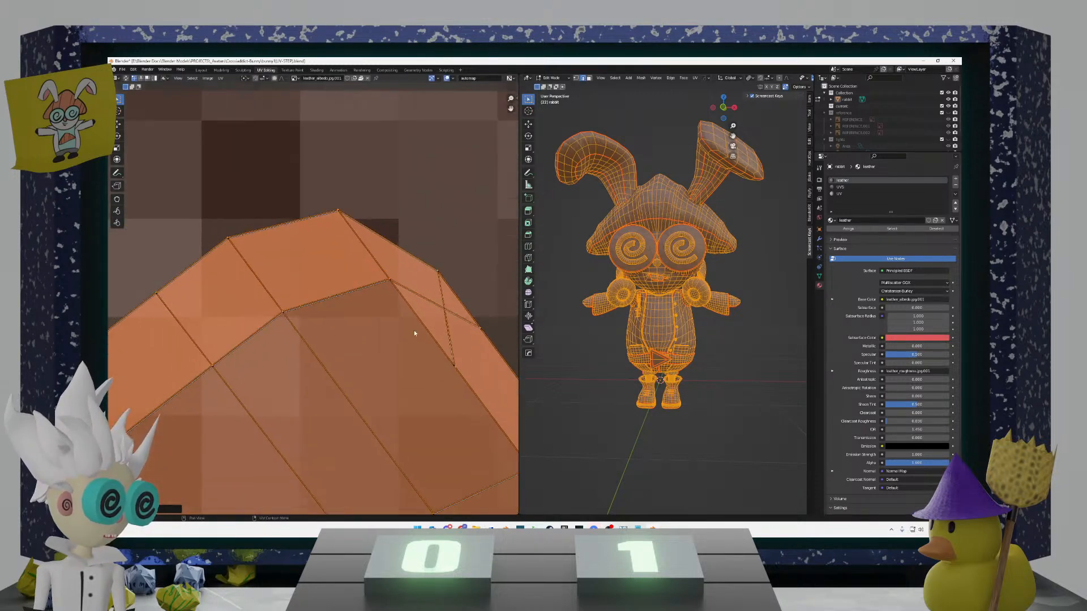
middle_click_drag(366, 237, 346, 267)
key("g")
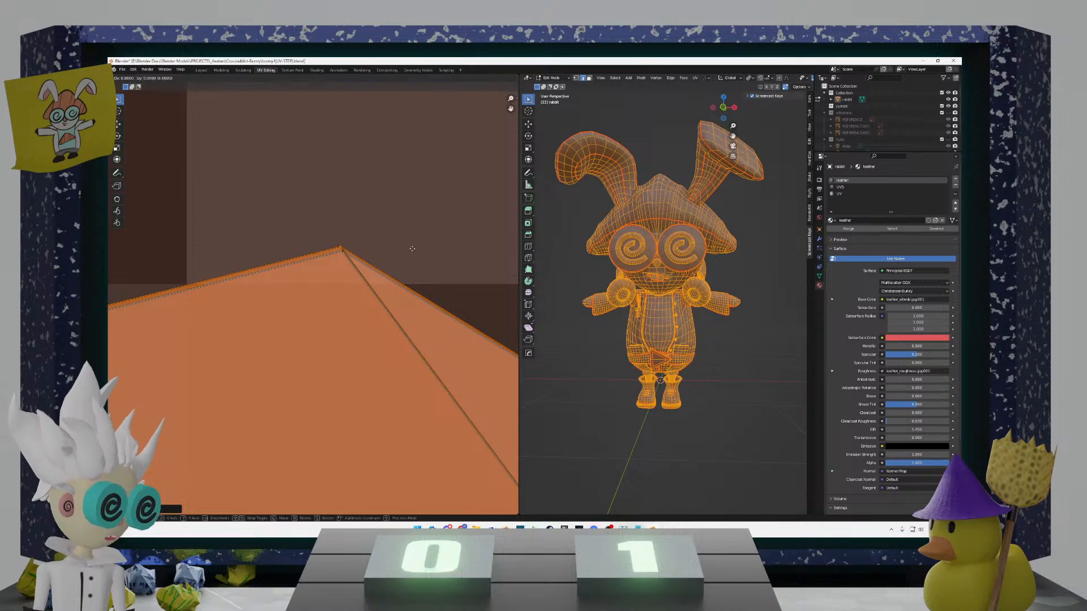
left_click(438, 296)
scroll(332, 263, "down", 10)
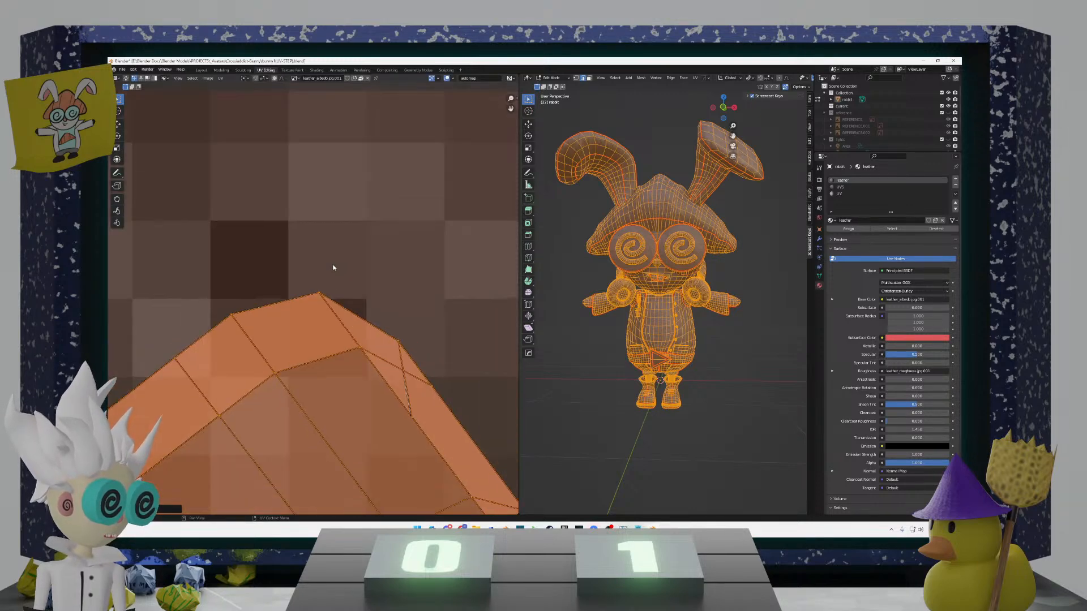
left_click(344, 239)
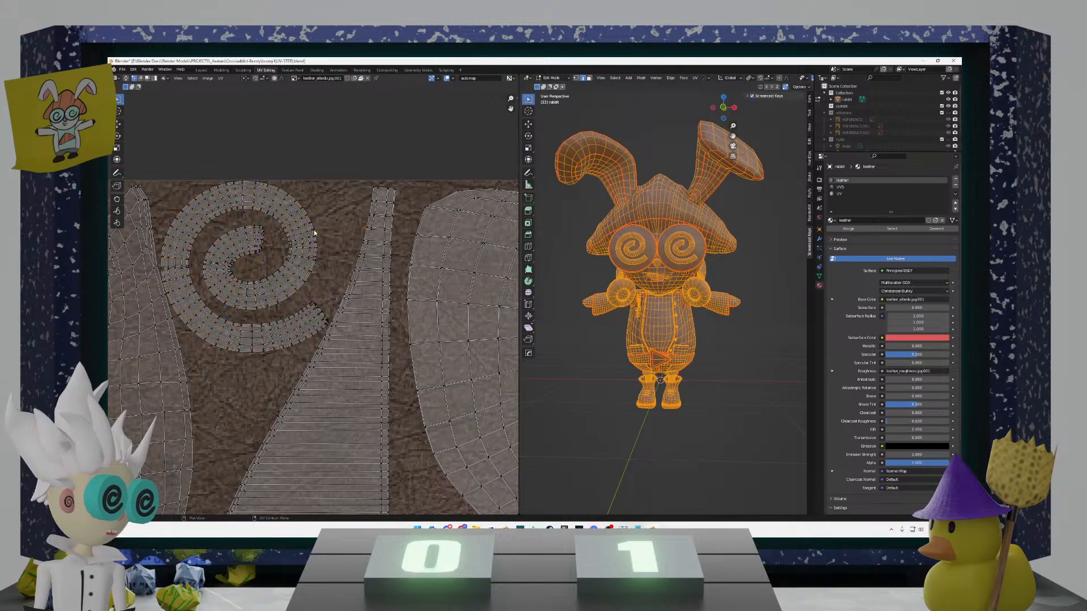
Step: Check the spacing around the spiral UV island and save the Blender file
scroll(334, 283, "up", 5)
middle_click_drag(334, 289, 389, 253)
scroll(376, 262, "down", 5)
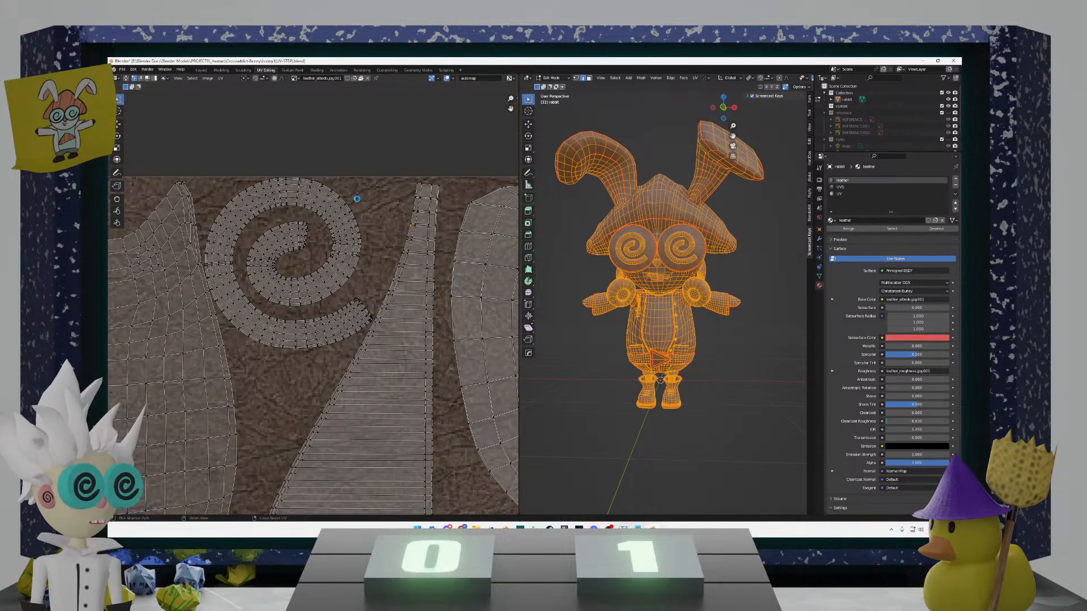
key("ctrl+s")
Step: Export the rabbit's UV layout as a PNG image, overwriting UV_rabbit.png
scroll(358, 198, "down", 6)
left_click(221, 78)
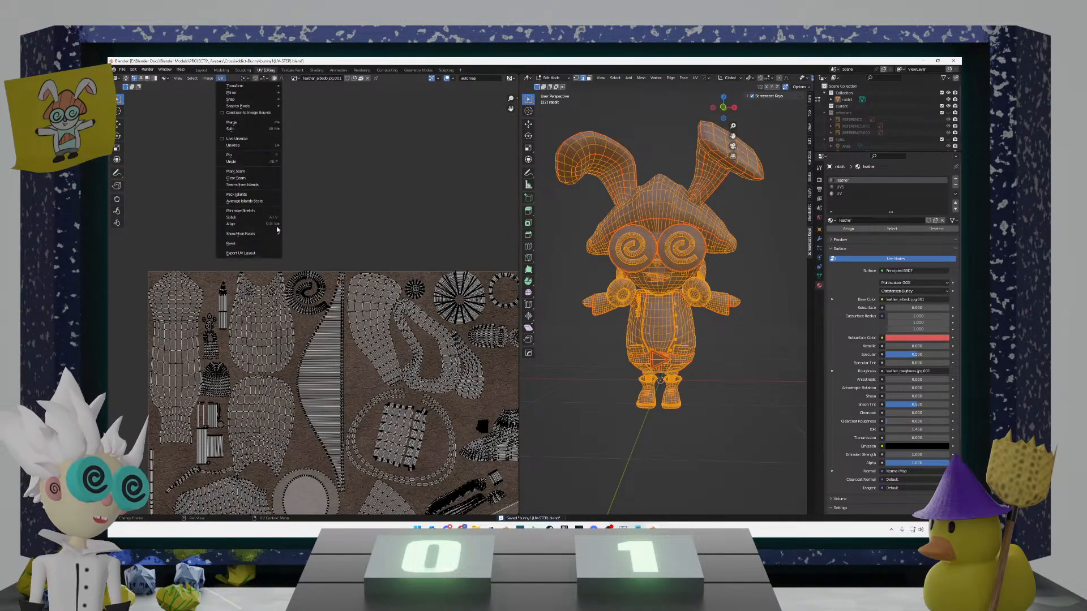
left_click(261, 254)
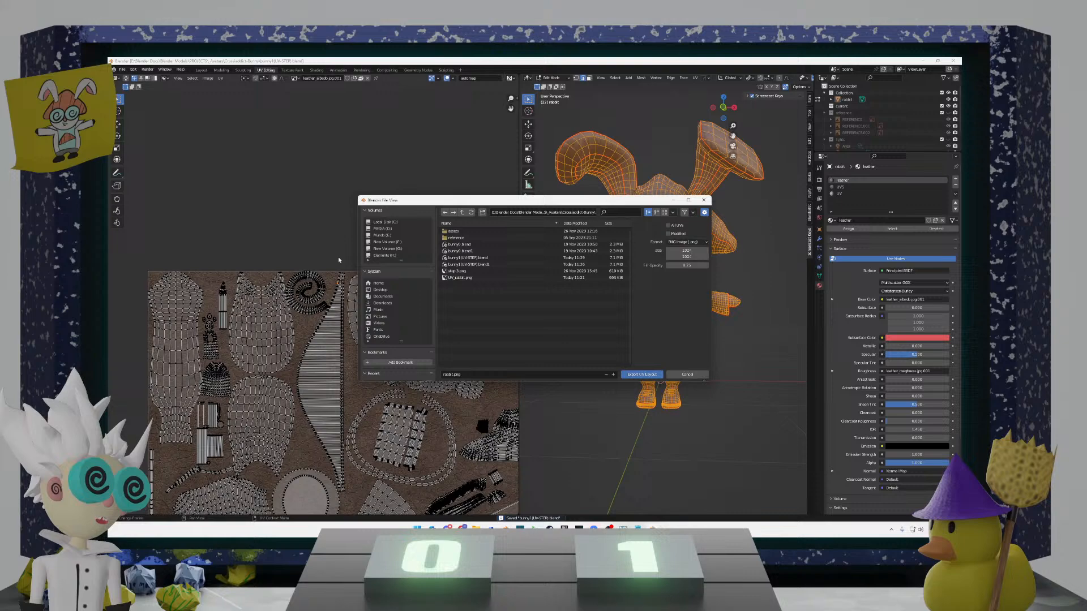
left_click(480, 278)
left_click(643, 375)
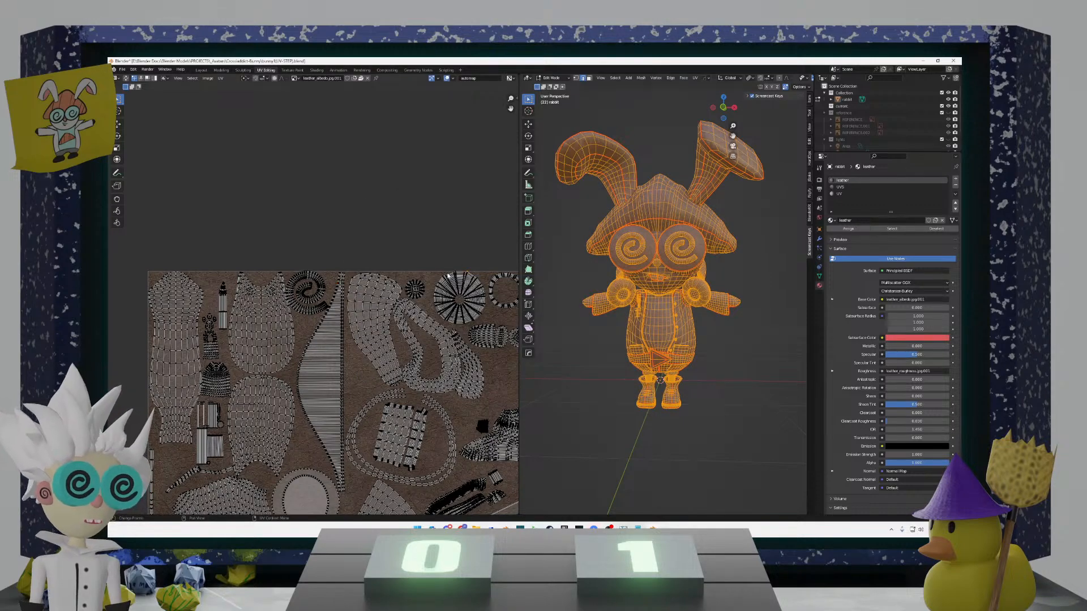
Step: Examine the rabbit's full UV layout over the leather texture at several magnifications
scroll(369, 365, "down", 5)
middle_click_drag(369, 365, 356, 324)
scroll(356, 324, "up", 1)
scroll(357, 324, "up", 2)
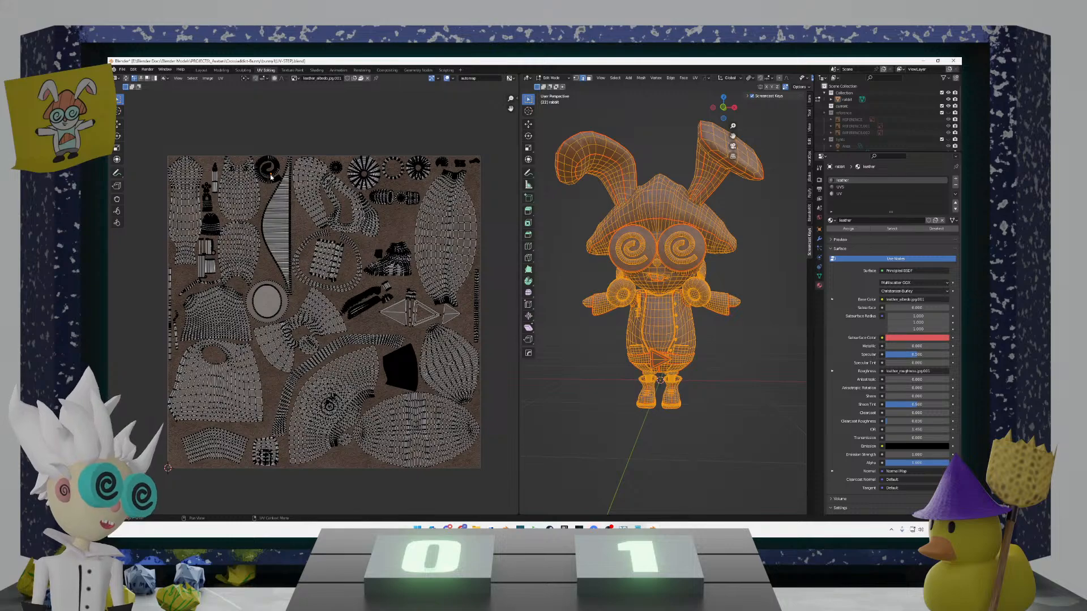
scroll(270, 177, "up", 3)
scroll(467, 189, "down", 2)
middle_click_drag(418, 212, 398, 232)
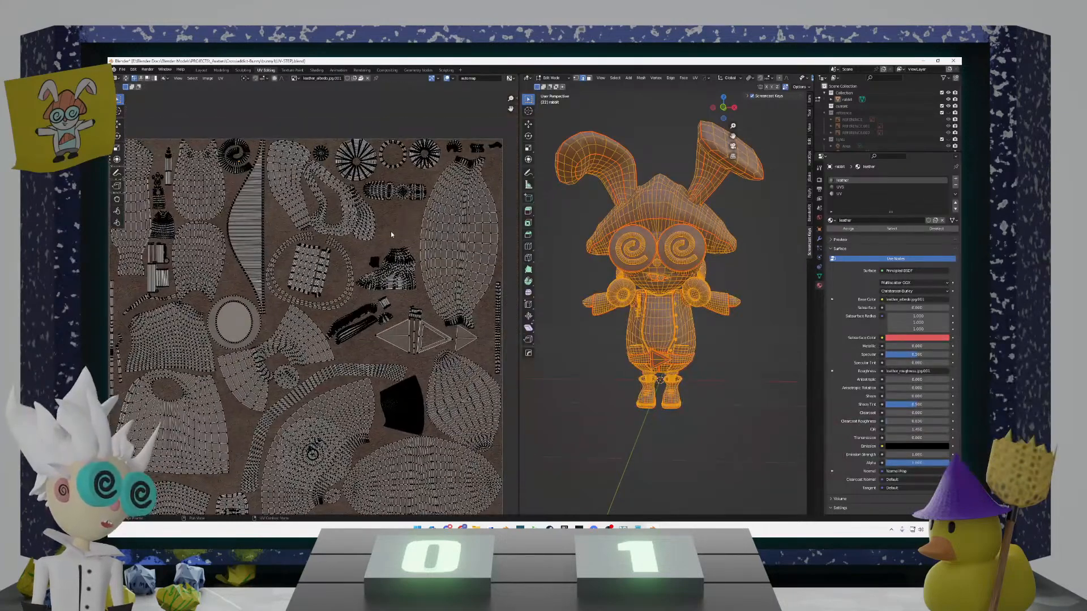
scroll(388, 232, "down", 5)
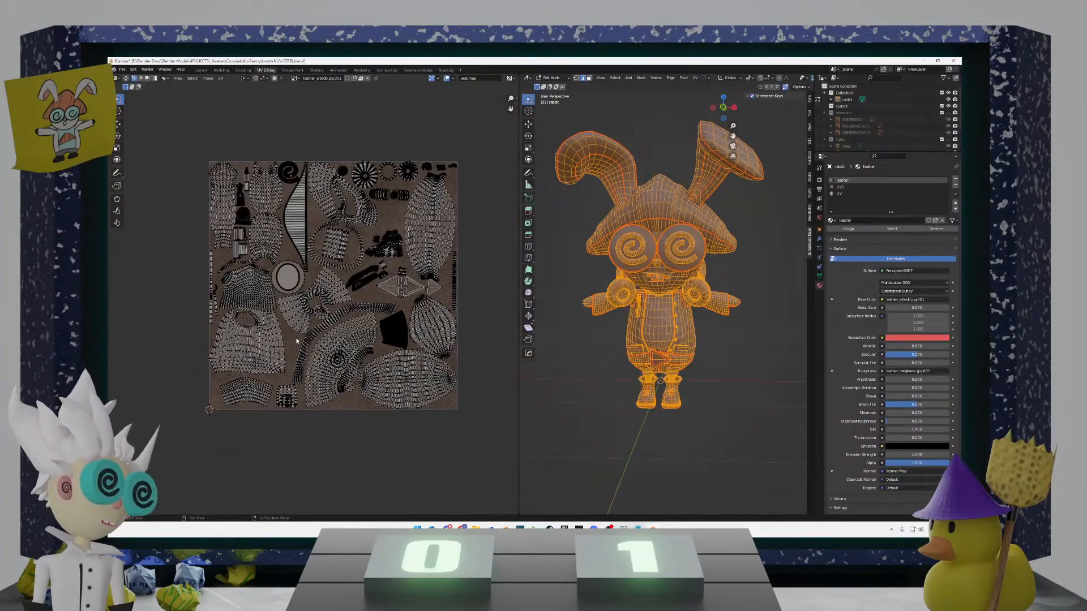
scroll(296, 340, "up", 3)
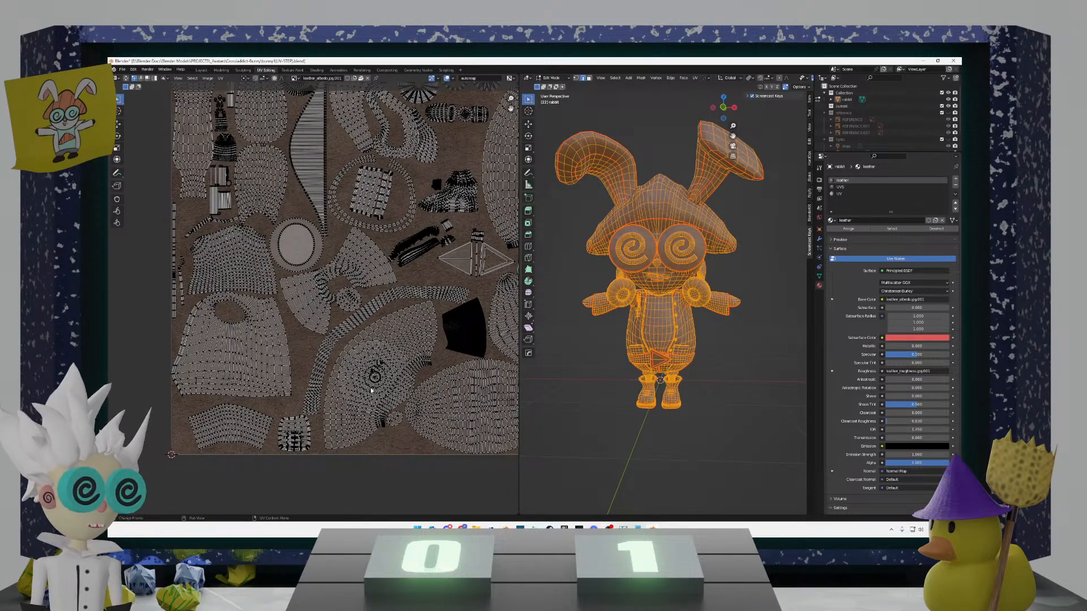
Step: Check individual linked UV islands around the swirl and near the layout's lower edge by selecting them, and clear the selection
key("l")
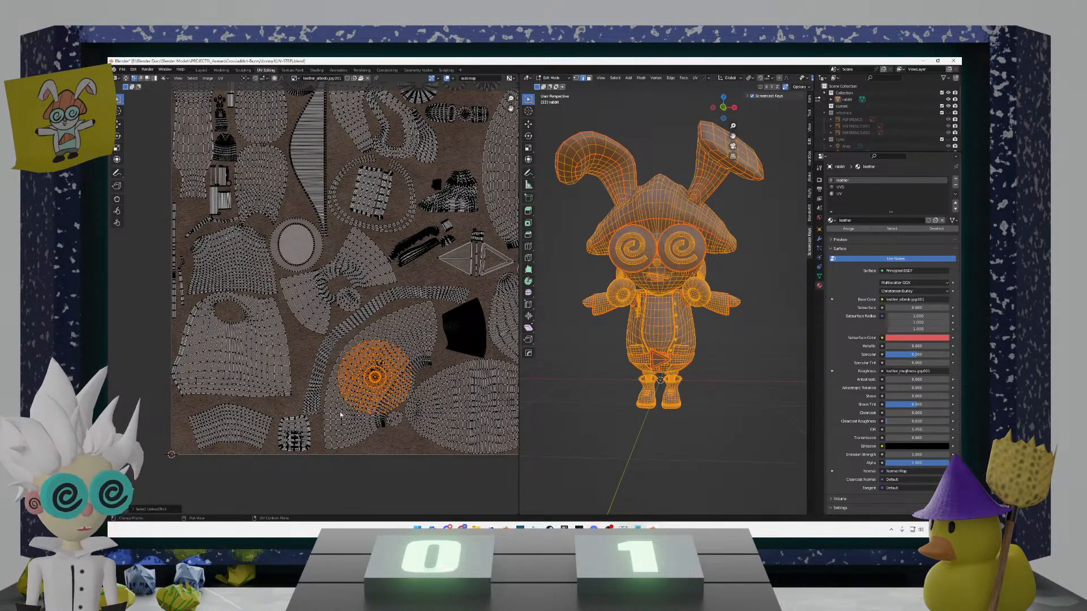
key("l")
left_click(369, 450)
key("l")
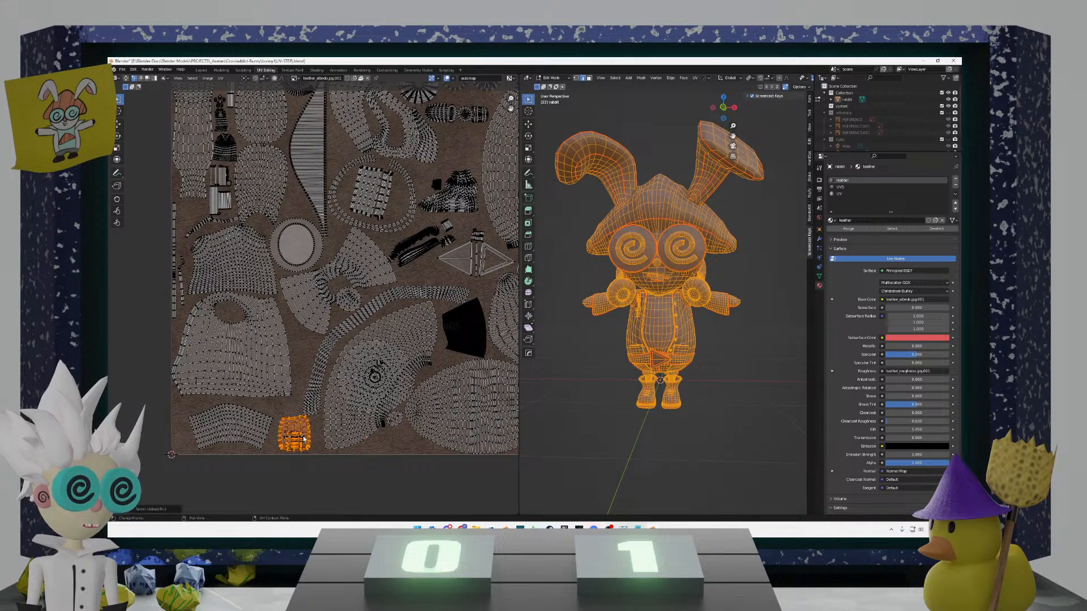
left_click(332, 454)
key("l")
key("g")
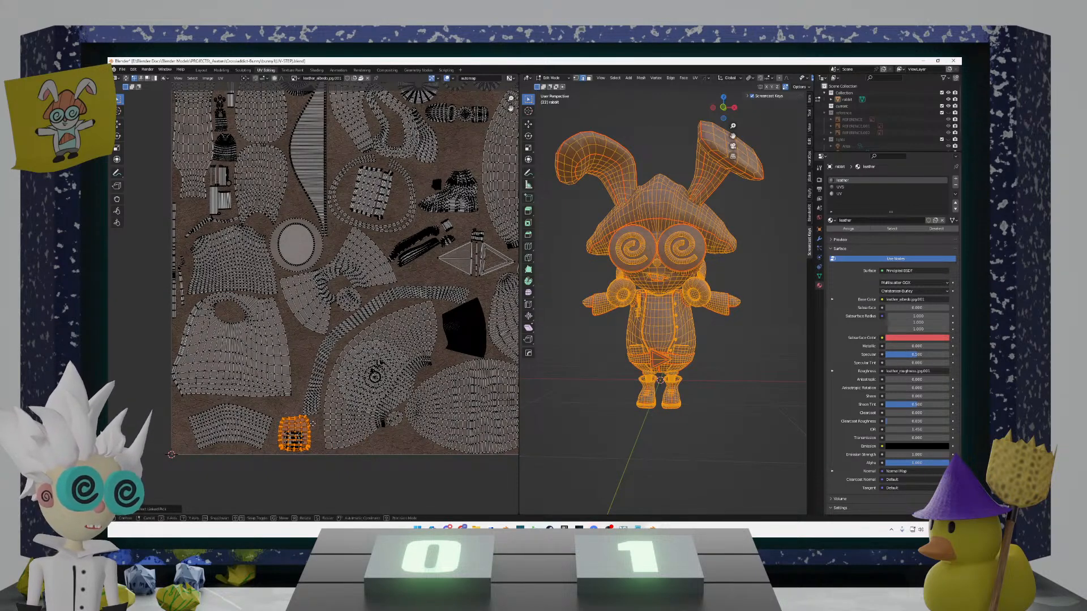
right_click(324, 412)
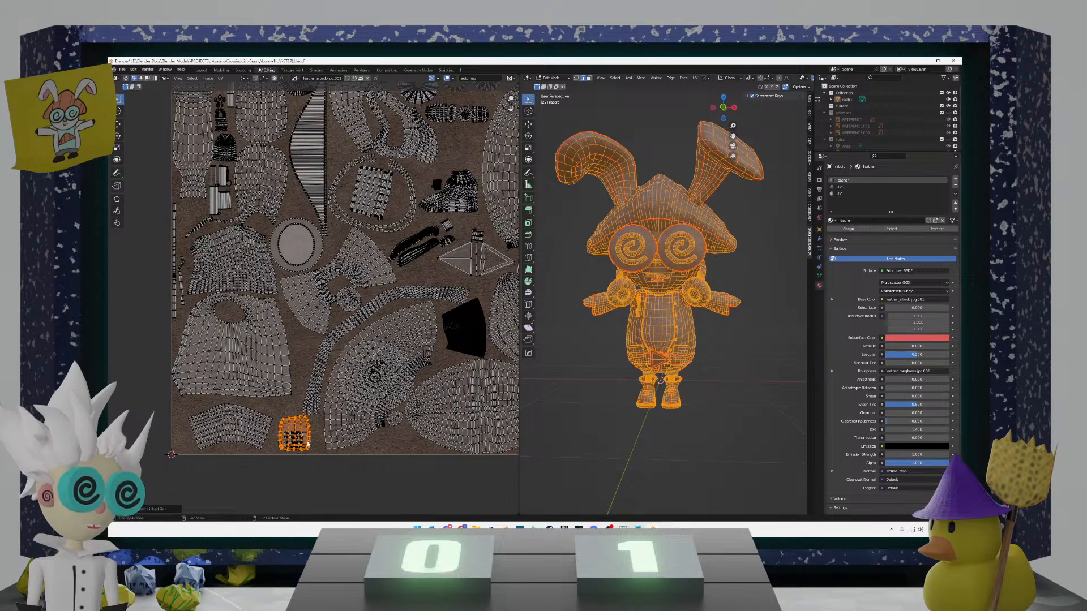
key("l")
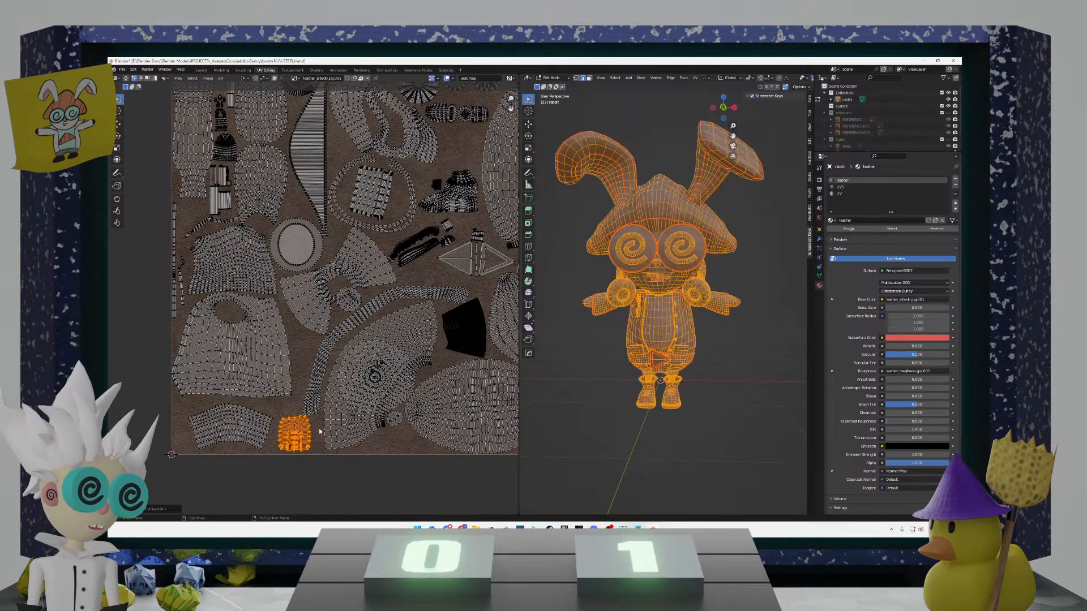
key("alt+a")
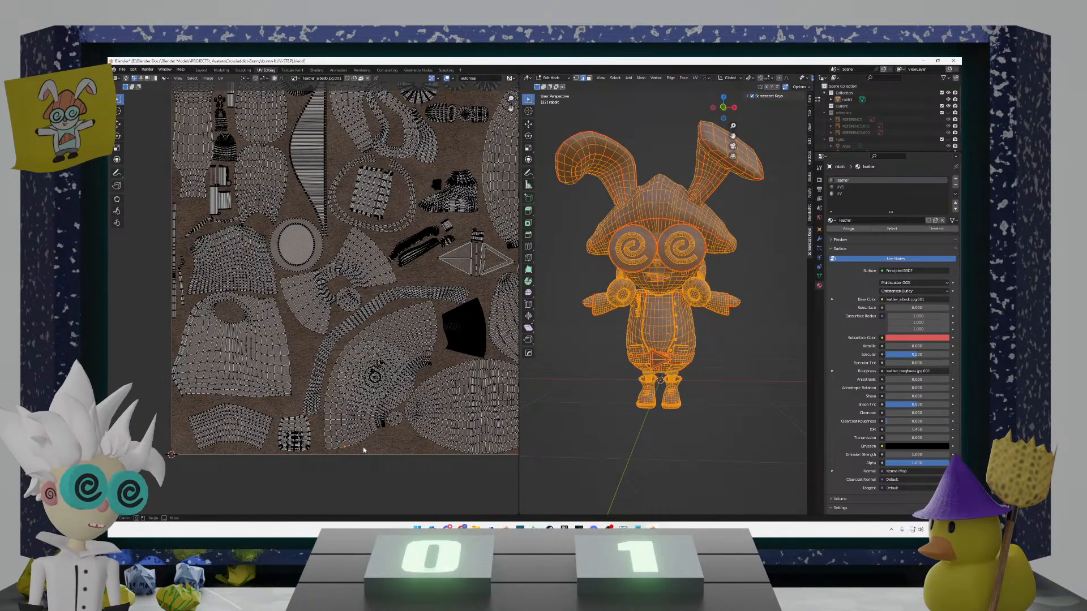
Step: Review how all the UV islands are distributed across the leather texture square
scroll(387, 440, "down", 2)
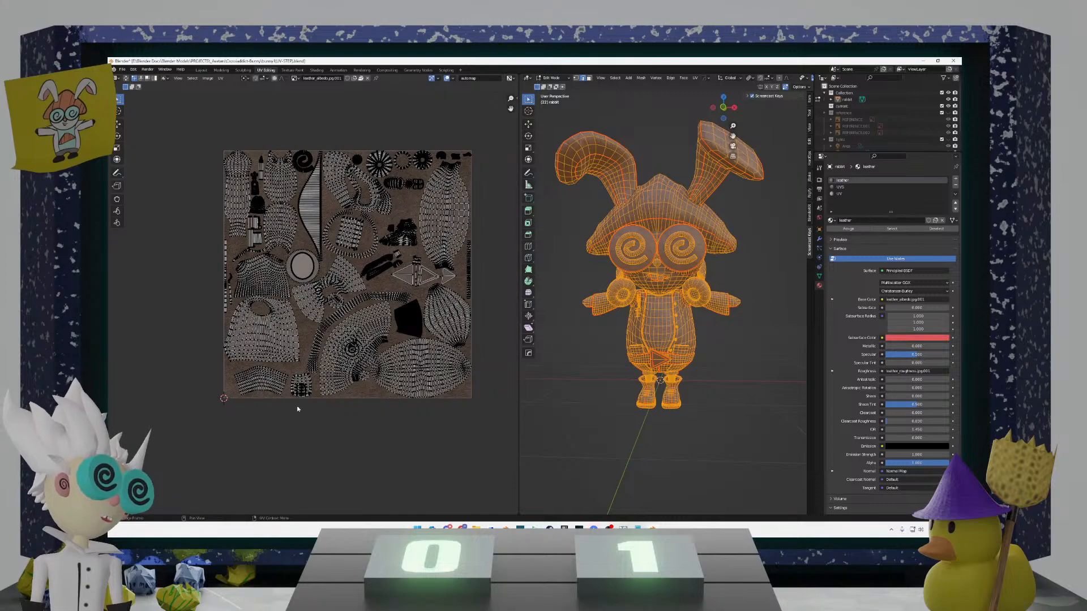
scroll(305, 419, "up", 4)
scroll(314, 427, "down", 3)
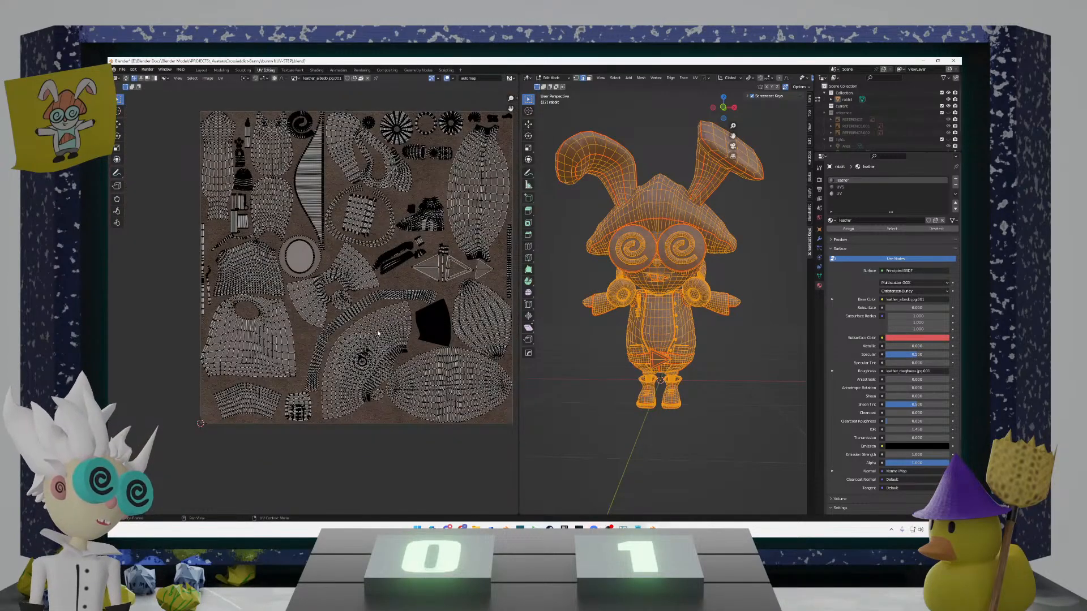
middle_click_drag(409, 348, 385, 374)
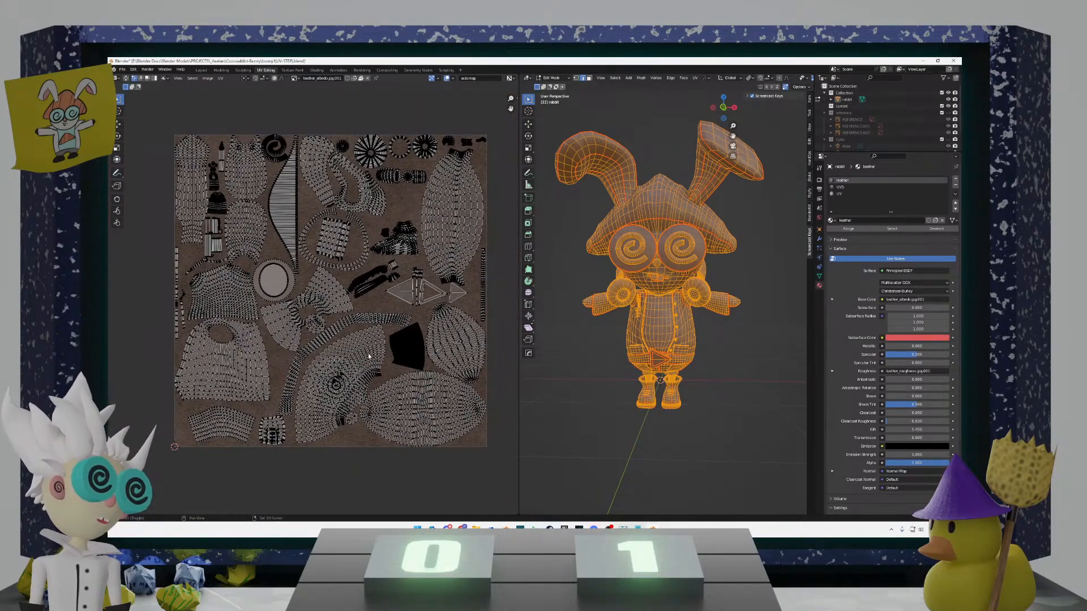
middle_click_drag(293, 317, 329, 380)
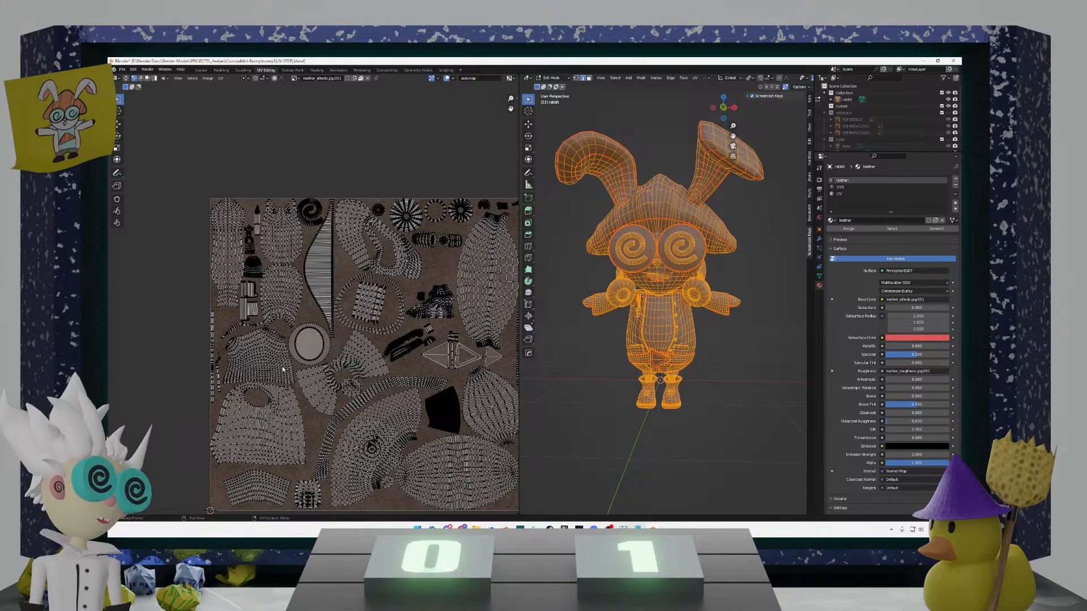
scroll(327, 371, "down", 2)
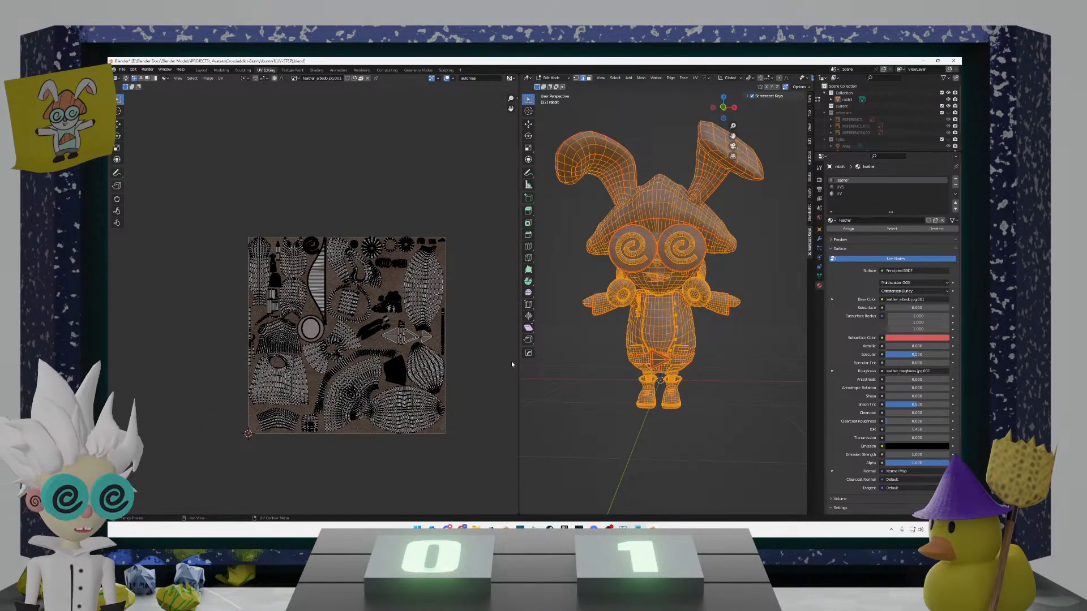
Step: Deselect the rabbit's mesh and switch to the Layout workspace with the whole character in view
left_click(584, 371)
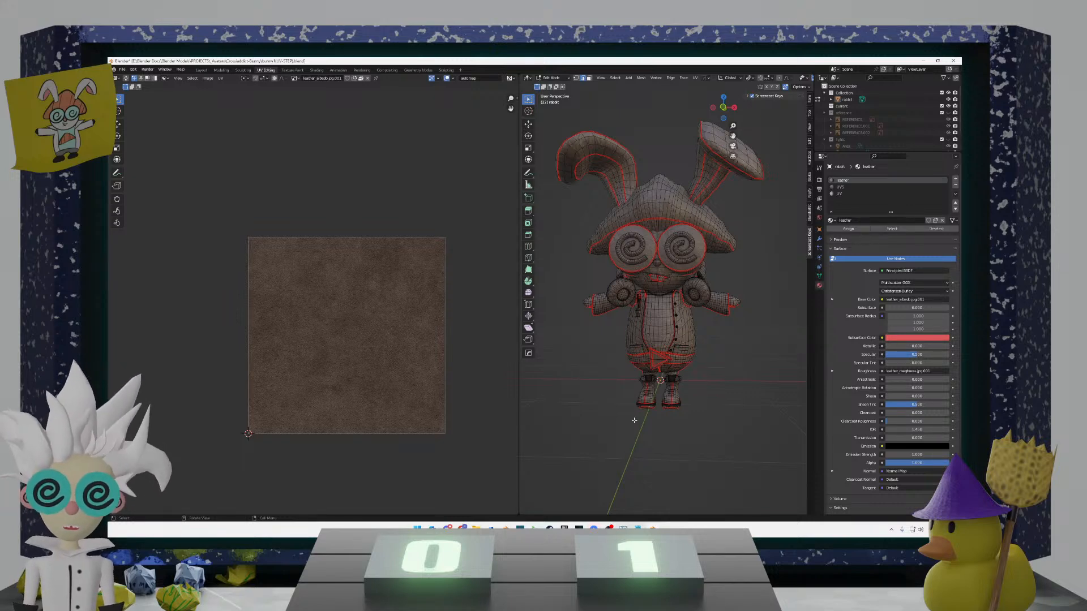
left_click(316, 70)
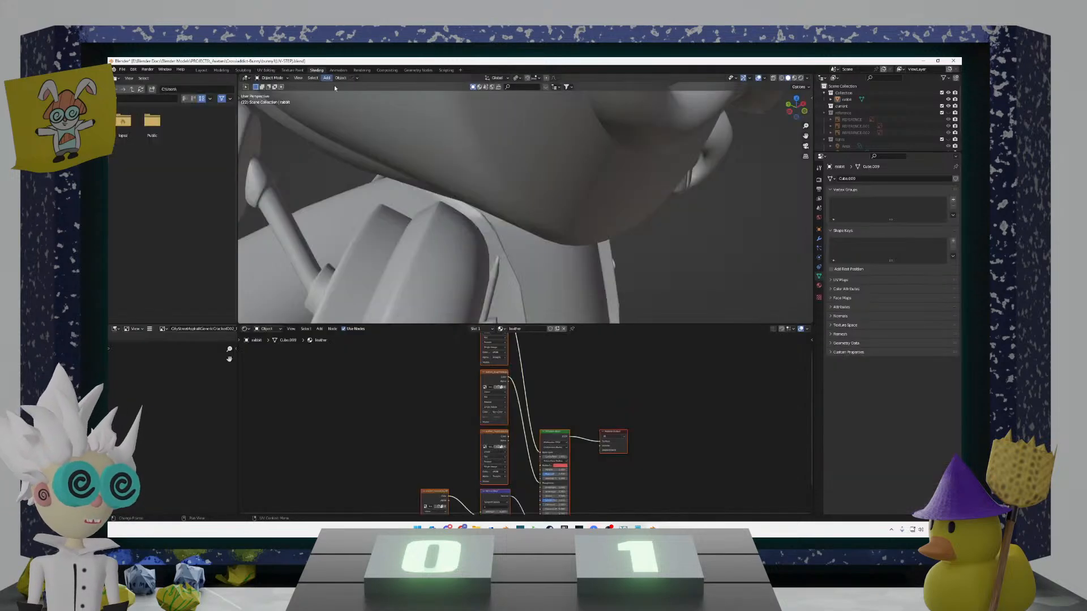
mouse_move(464, 169)
middle_mouse_down()
mouse_move(439, 191)
mouse_move(444, 178)
mouse_move(424, 173)
mouse_move(408, 192)
middle_mouse_up()
scroll(439, 192, "down", 3)
left_click(201, 70)
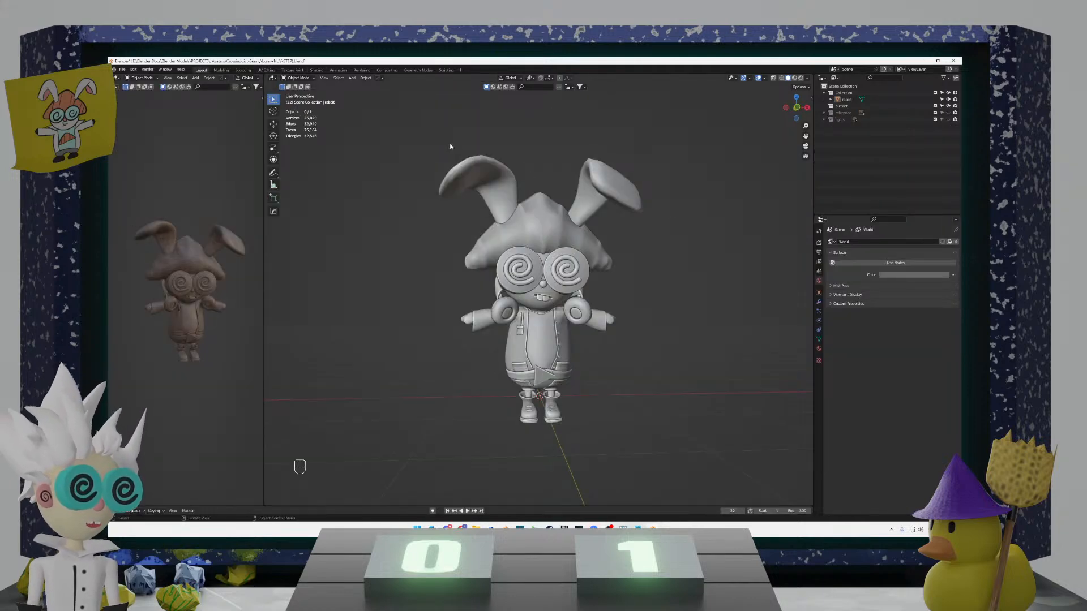
left_click(221, 71)
left_click(201, 70)
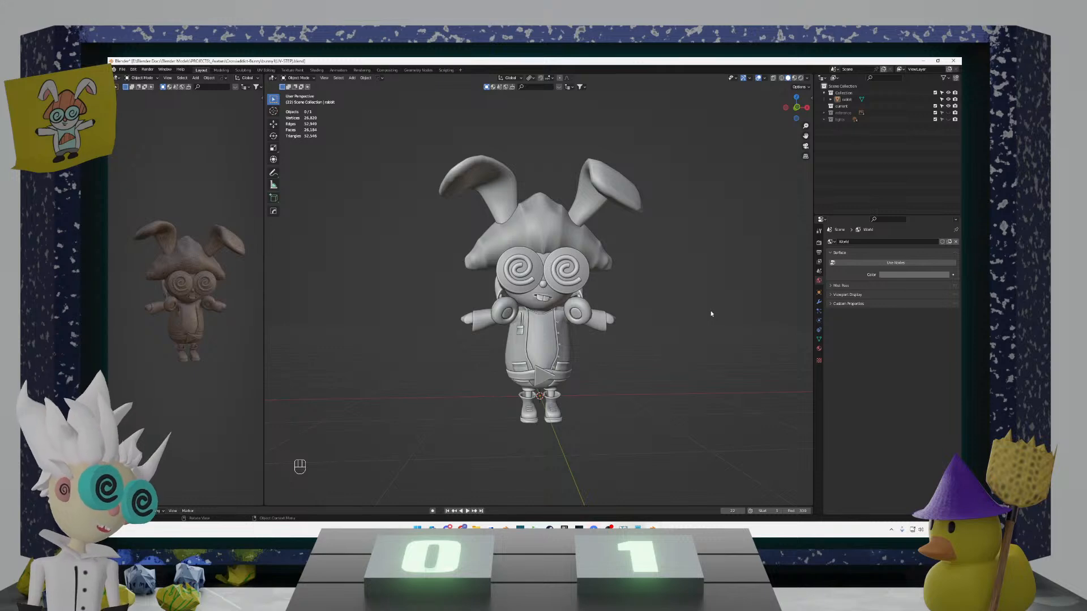
Step: Show the BlenderKit options in the 3D viewport's sidebar and save the Blender file
key("n")
left_click(808, 223)
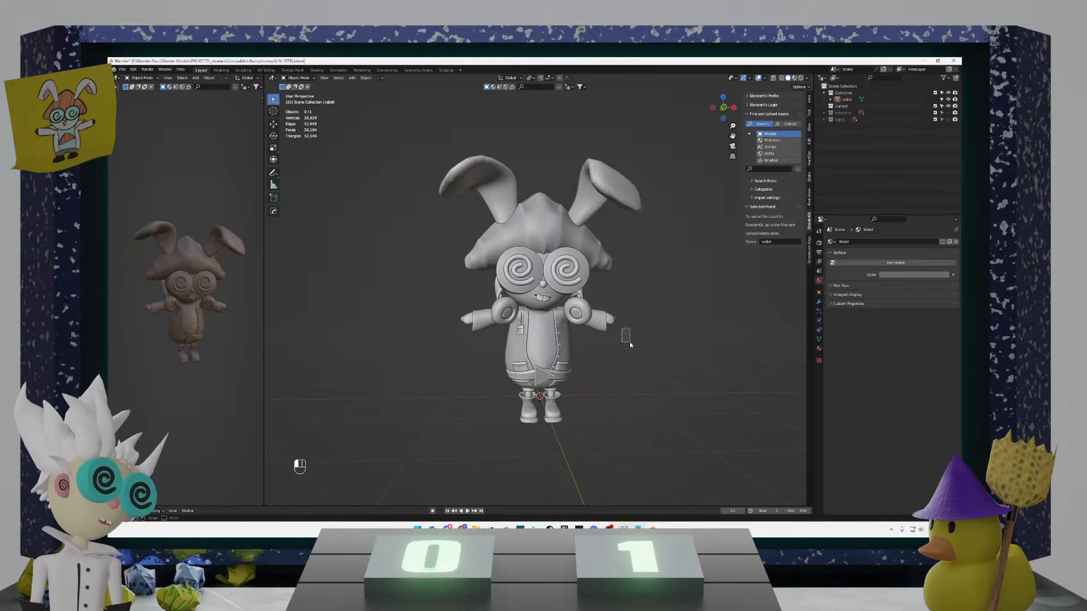
key("ctrl+s")
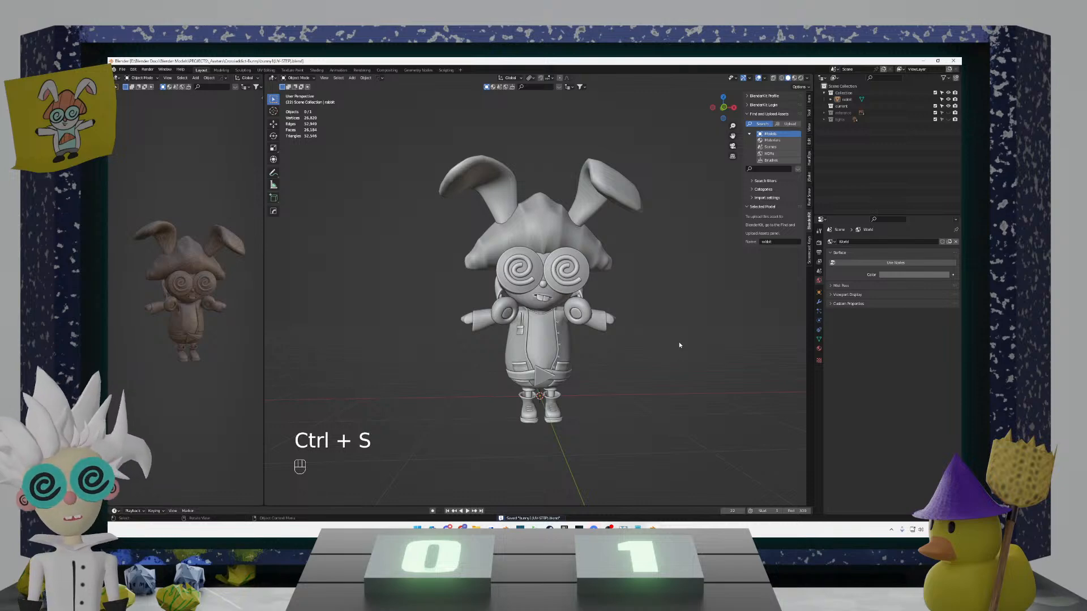